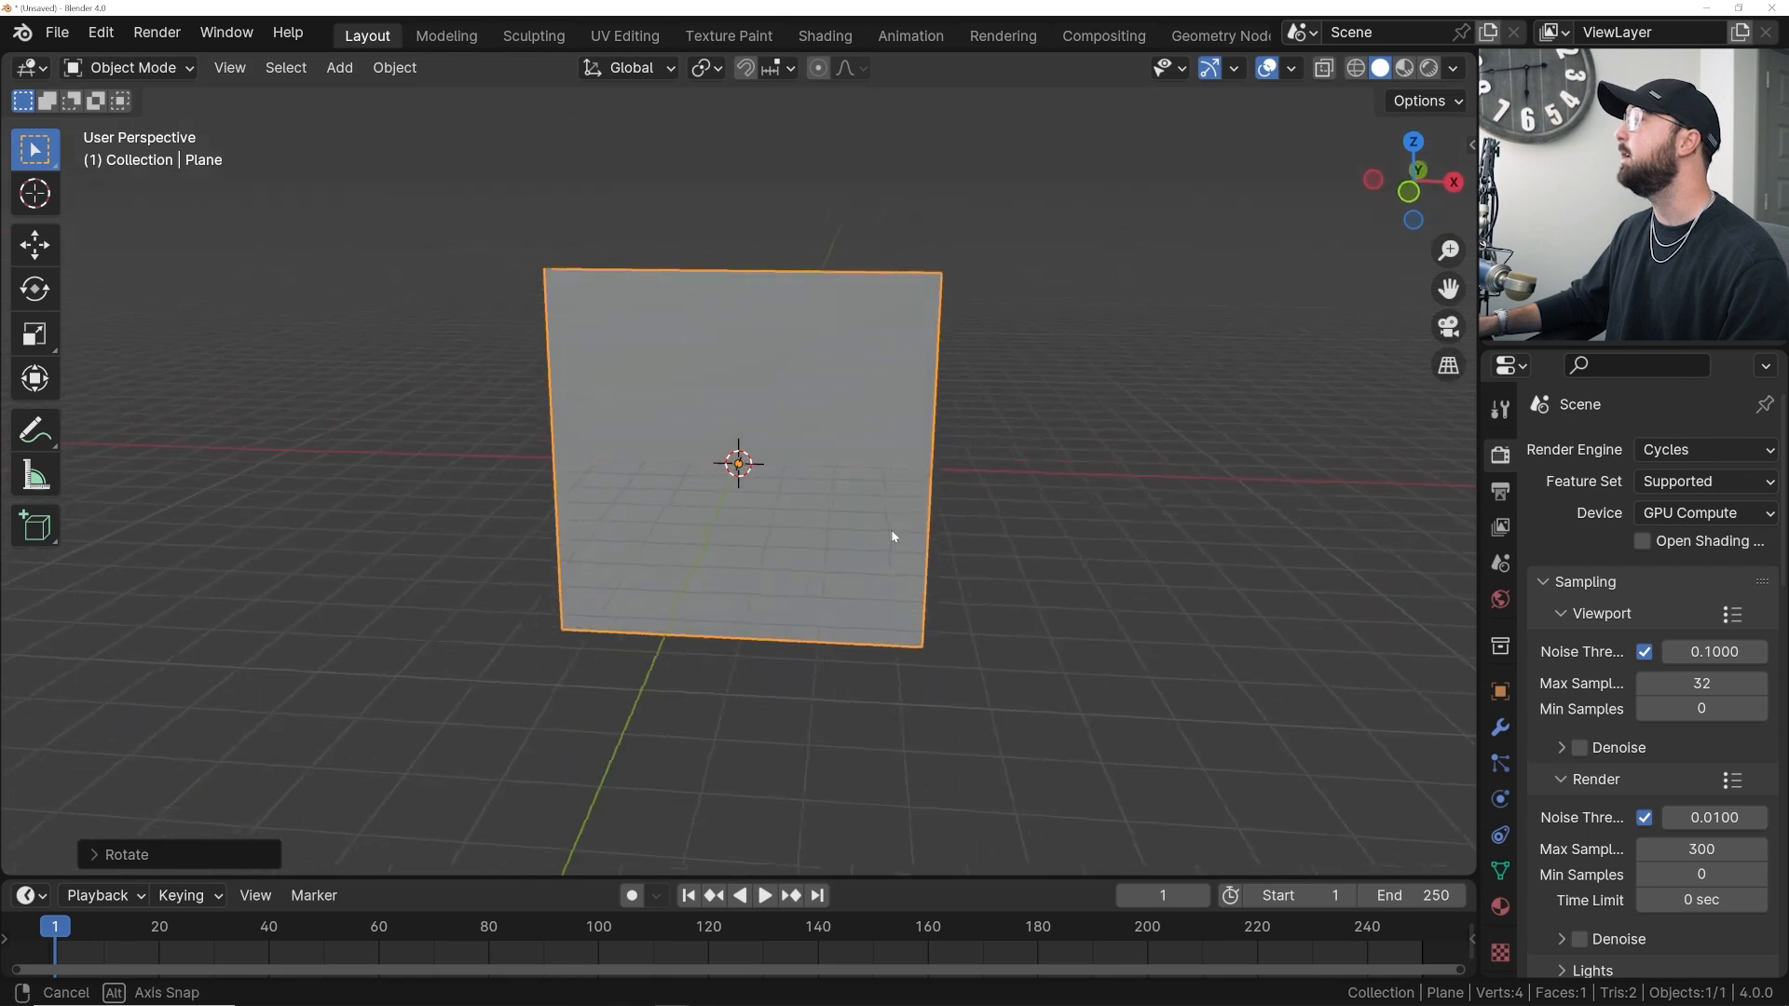
# - Switch to the Shading workspace, remove its file browser and image editor areas, and view the plane from the front
pyautogui.scroll(-5, 990, 504)
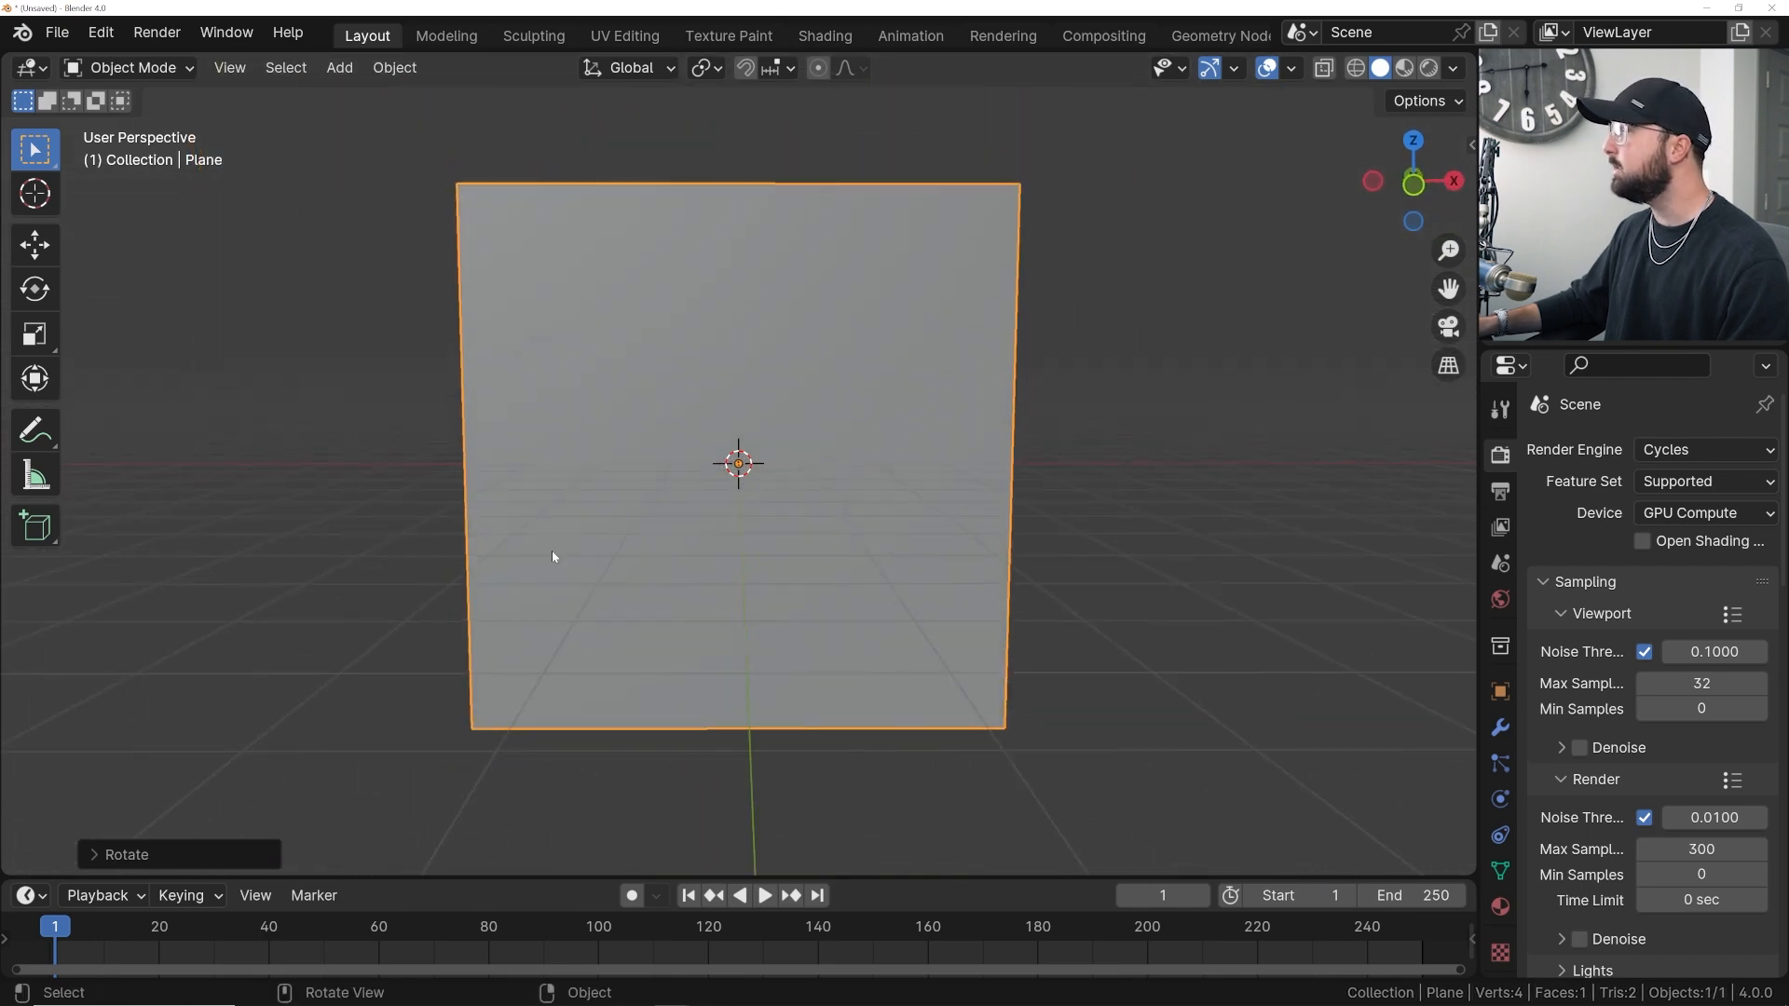
pyautogui.moveTo(775, 307); pyautogui.dragTo(606, 463, button='middle')
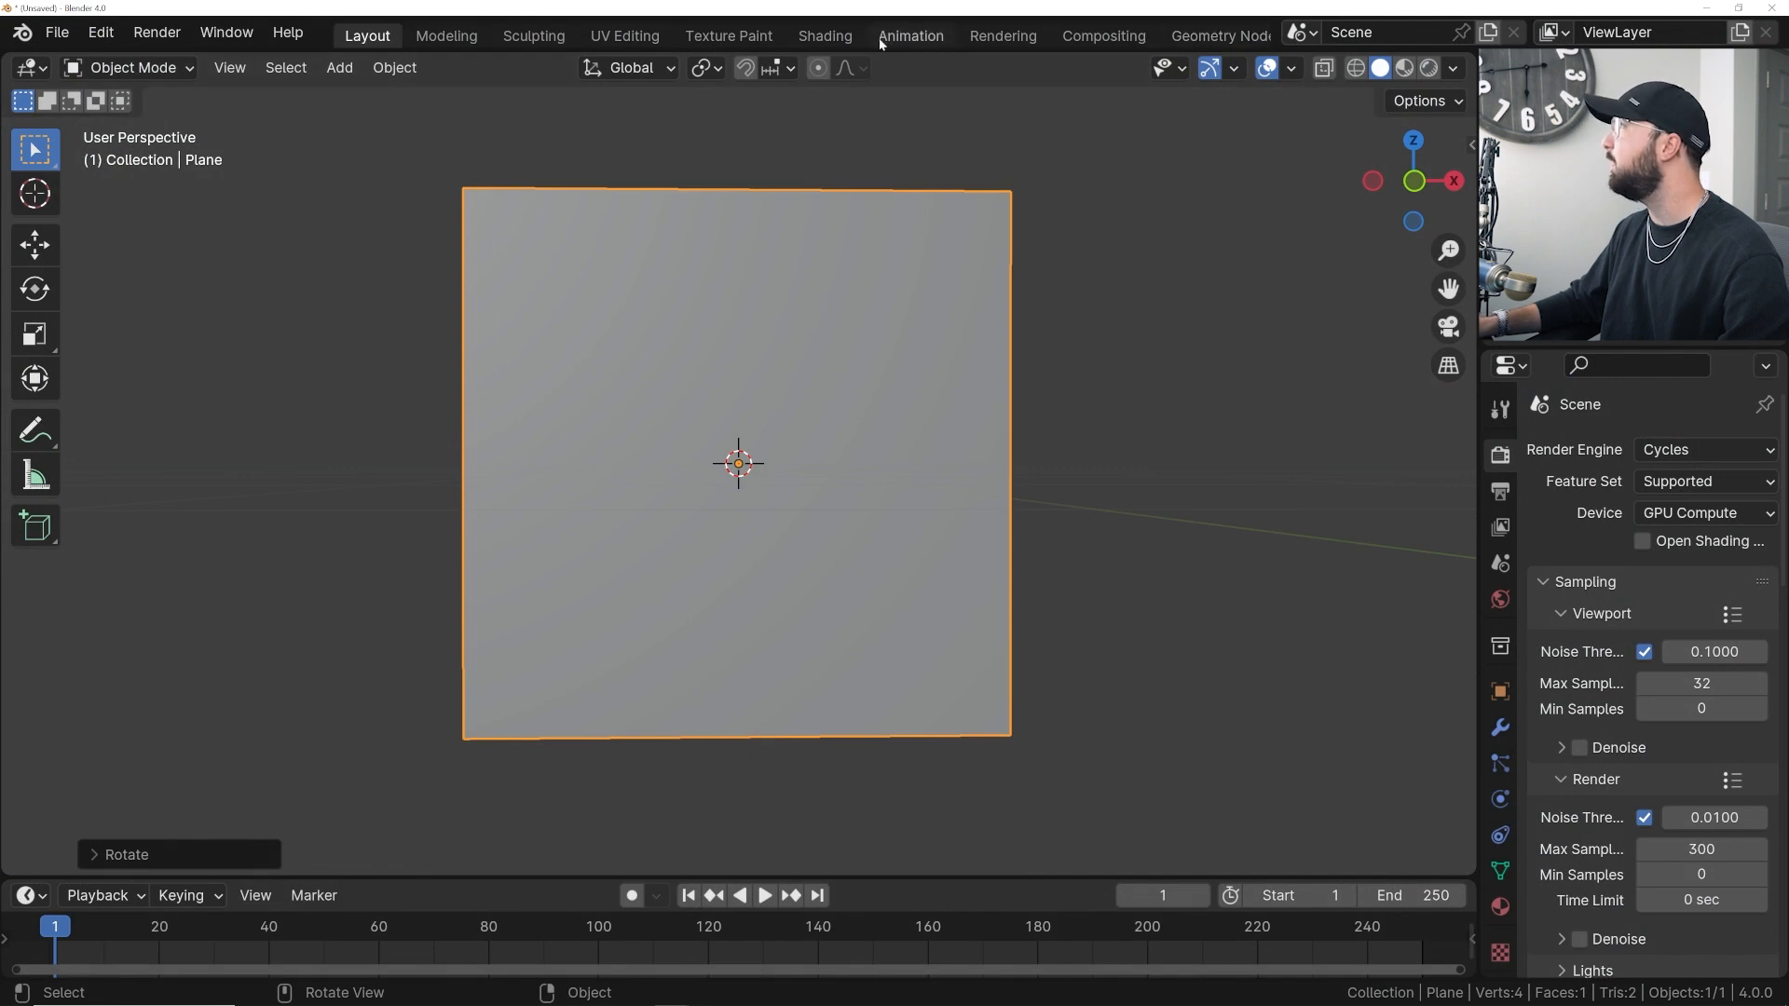
pyautogui.click(824, 35)
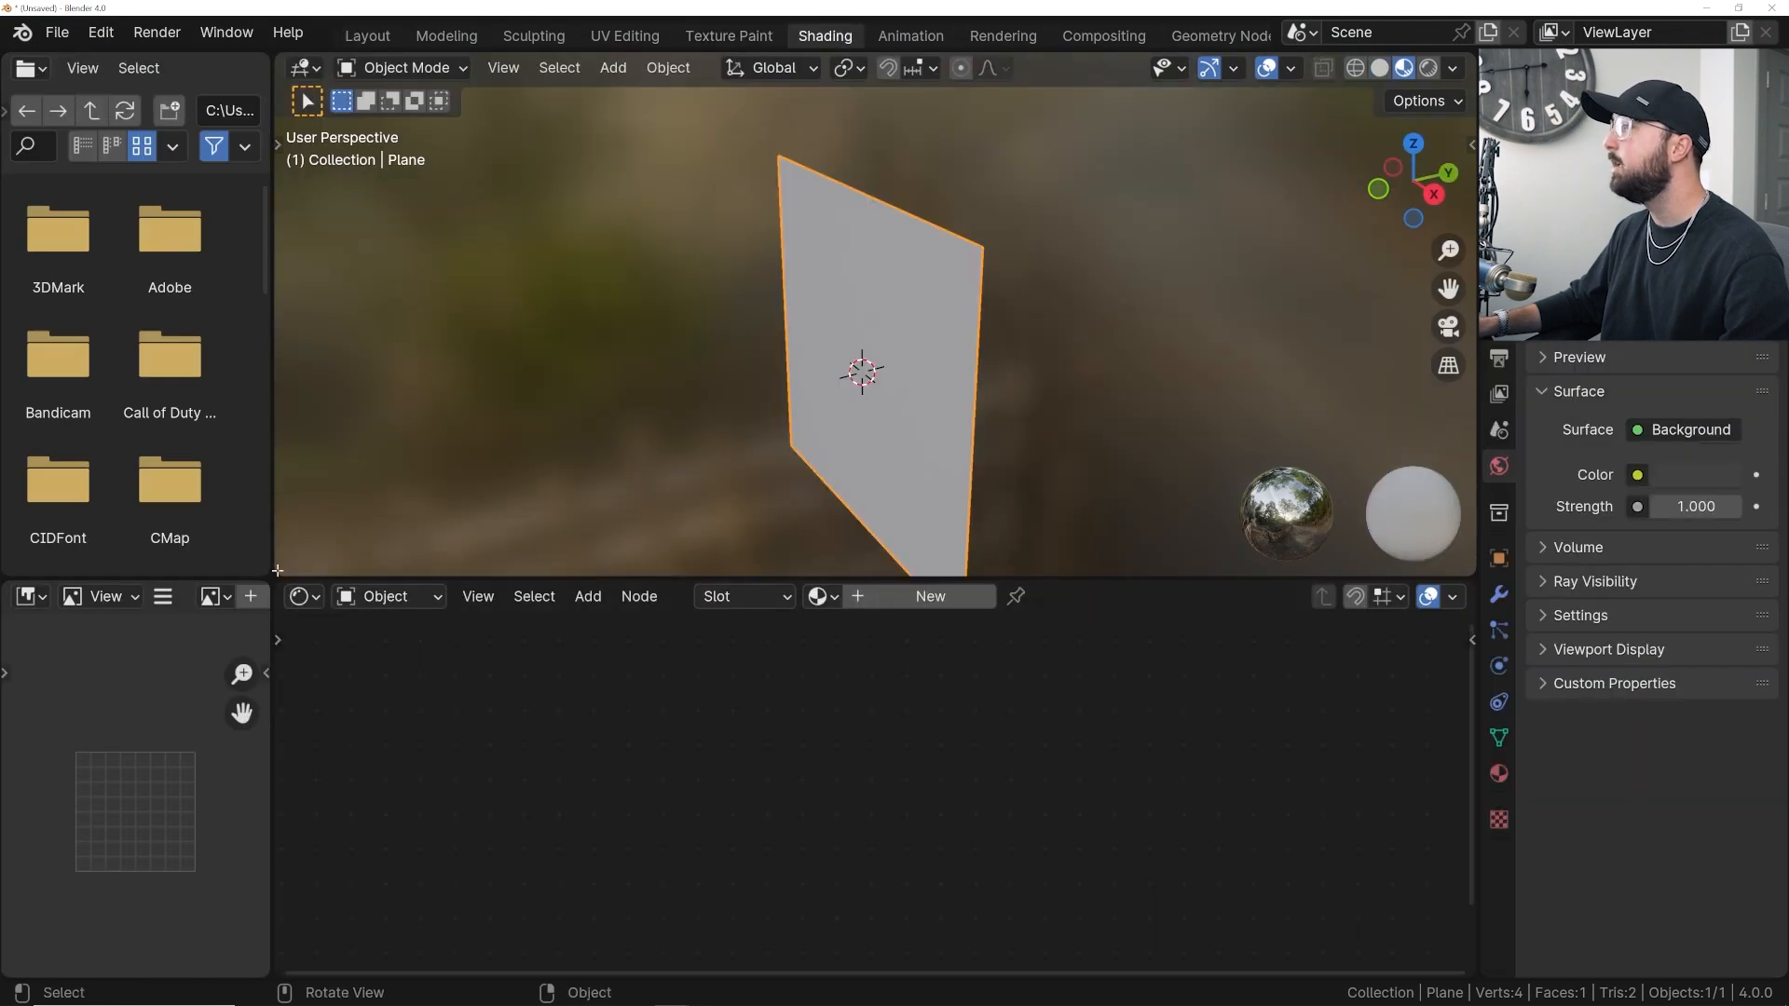
pyautogui.moveTo(276, 568); pyautogui.dragTo(130, 652)
pyautogui.moveTo(494, 411); pyautogui.dragTo(1137, 176, button='middle')
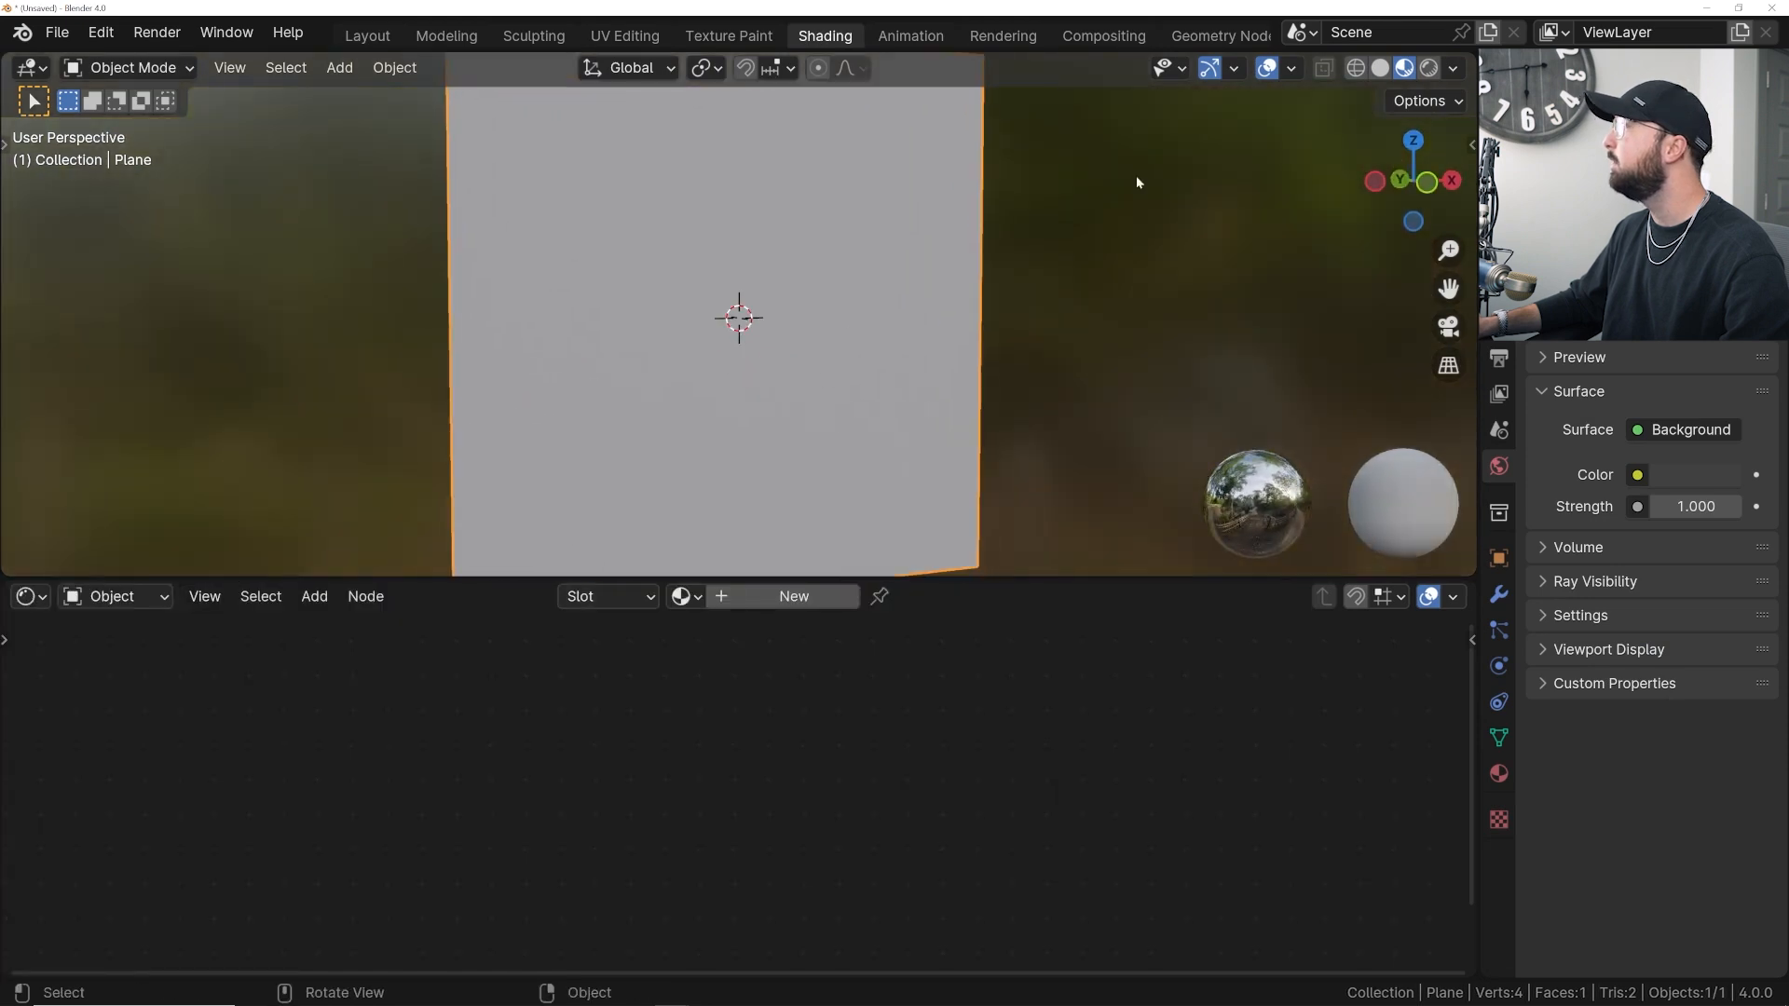
# - Fade out the HDRI world background in the material preview so the viewport backdrop is plain grey
pyautogui.click(1450, 69)
pyautogui.moveTo(1420, 386); pyautogui.dragTo(1332, 386)
pyautogui.moveTo(865, 339); pyautogui.dragTo(915, 339, button='middle')
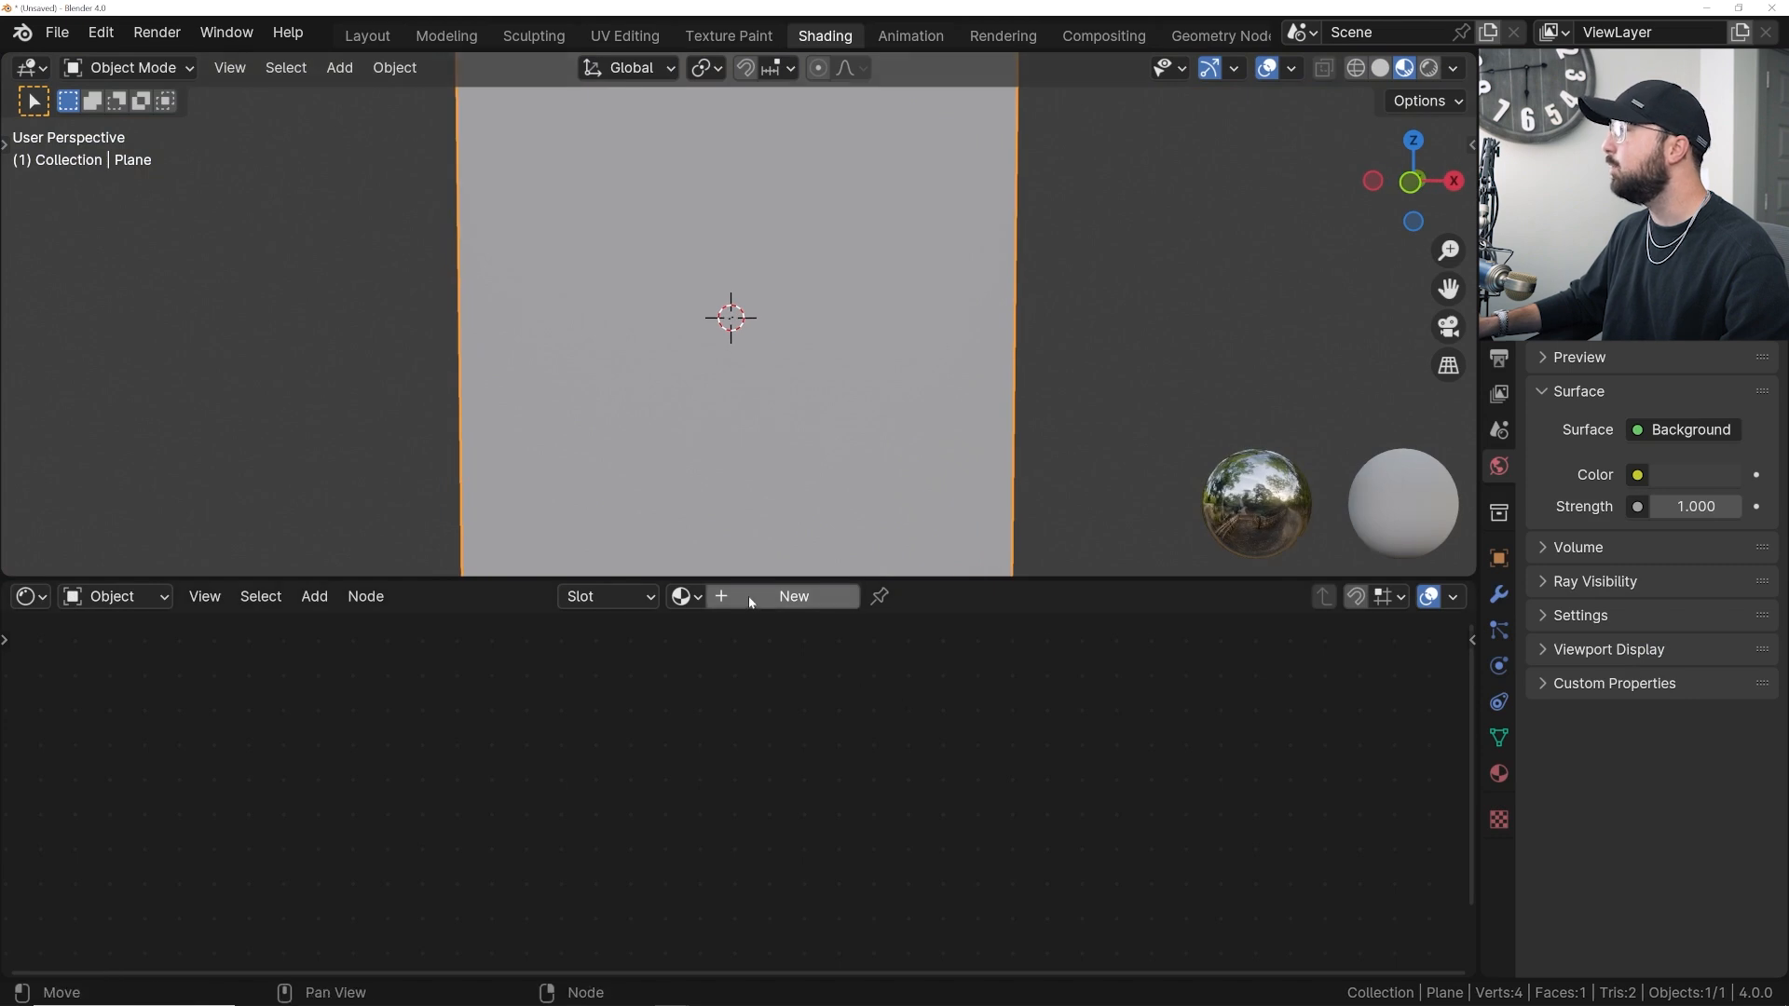
# - Create a new material on the plane and enlarge the node editor area
pyautogui.click(792, 596)
pyautogui.moveTo(899, 579); pyautogui.dragTo(883, 387)
pyautogui.moveTo(791, 592); pyautogui.dragTo(763, 647, button='middle')
pyautogui.scroll(-5, 735, 743)
pyautogui.scroll(1, 763, 647)
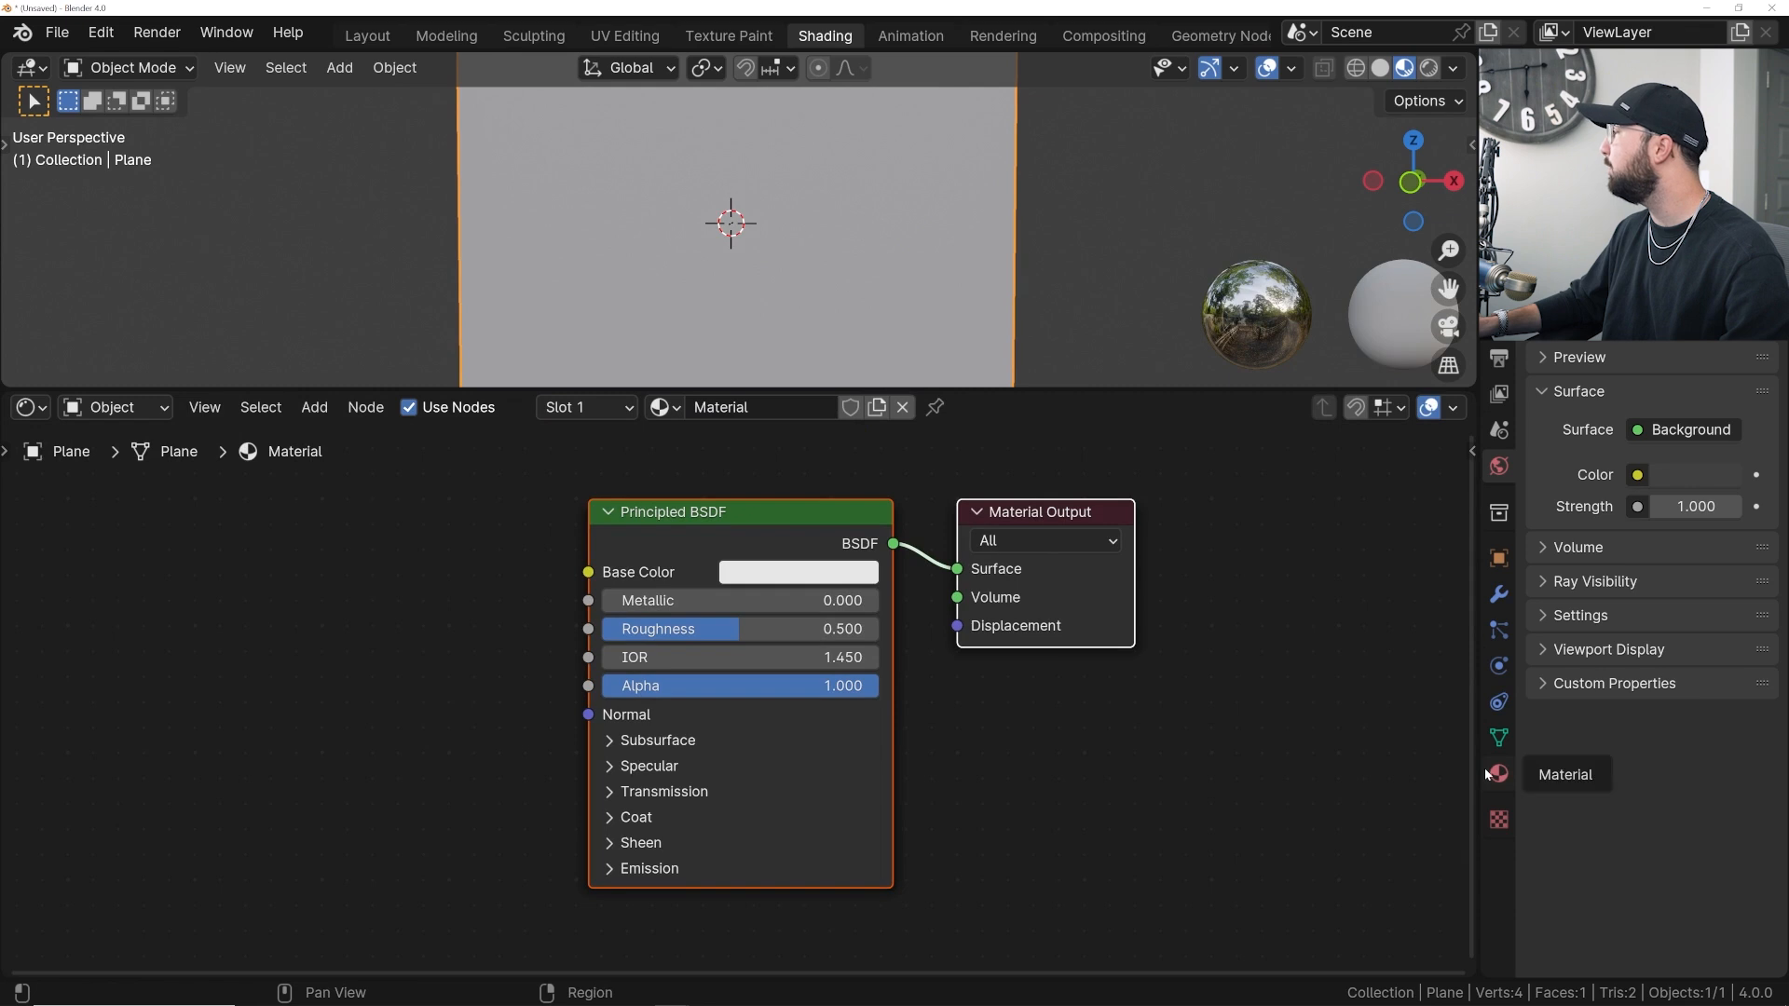
# - Change the scene's render engine from Cycles to Eevee
pyautogui.click(1498, 358)
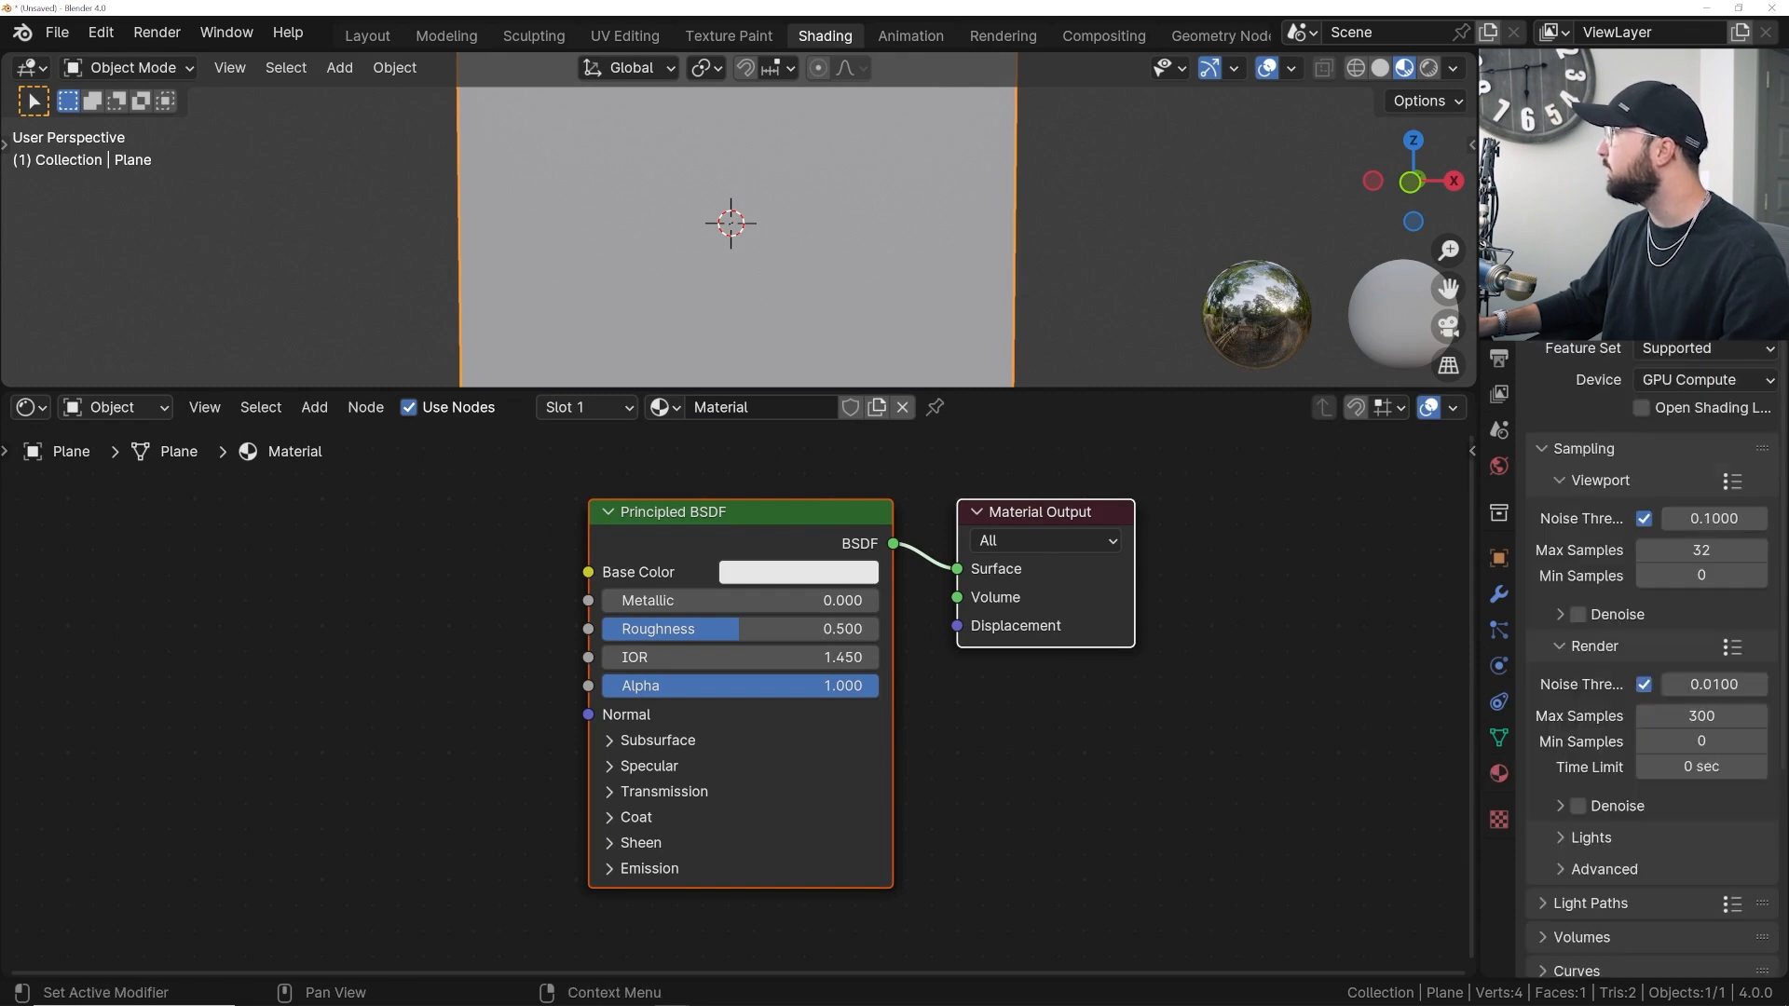
pyautogui.click(1668, 317)
pyautogui.click(1625, 339)
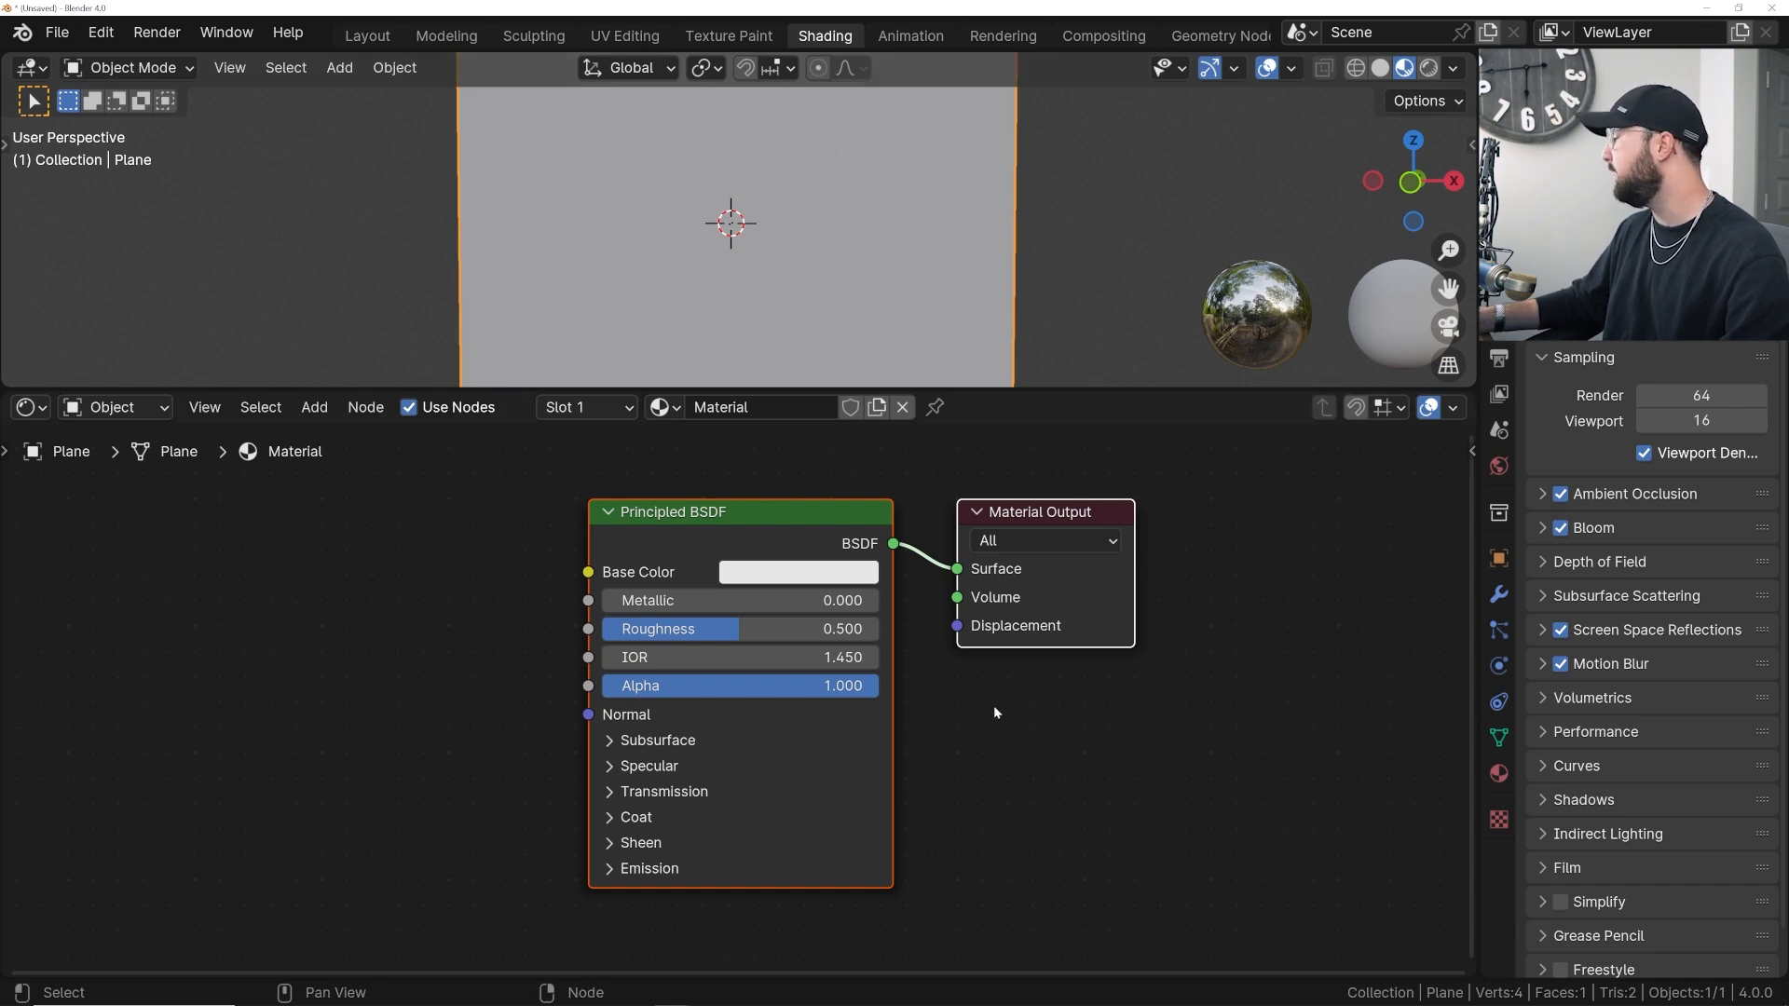
# - Set the plane material's blend mode to Alpha Blend
pyautogui.click(1499, 779)
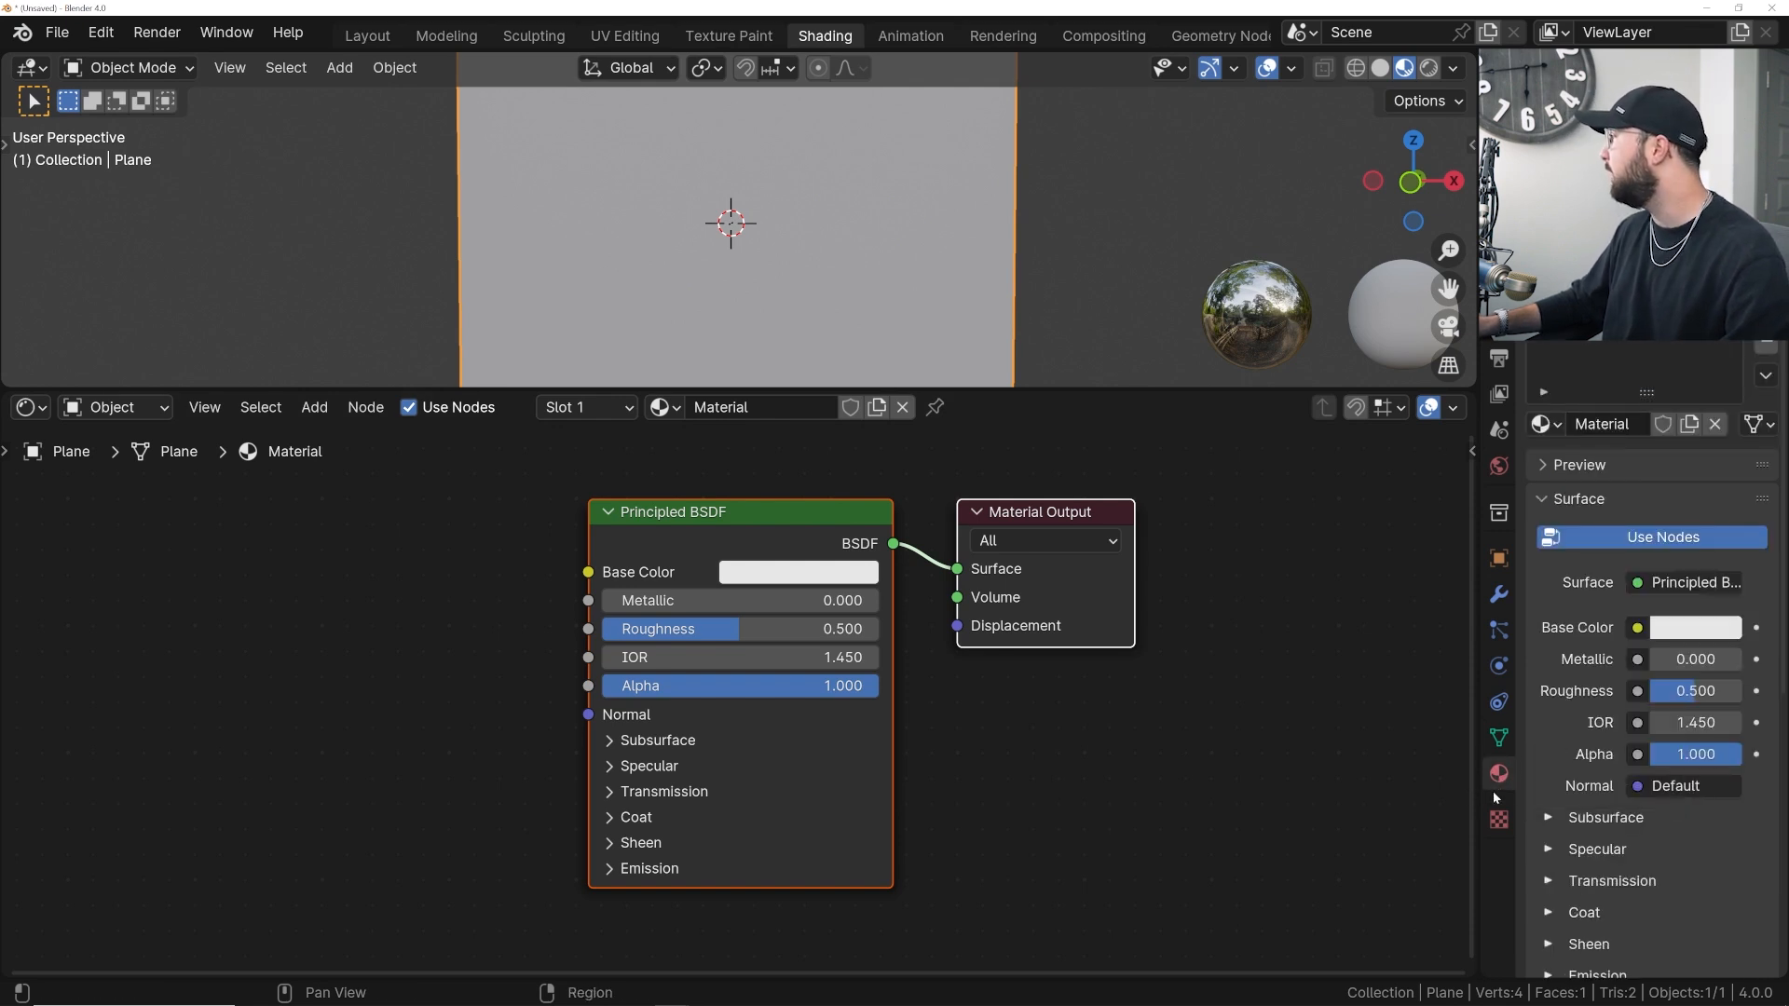
pyautogui.scroll(-10, 1621, 768)
pyautogui.click(1576, 596)
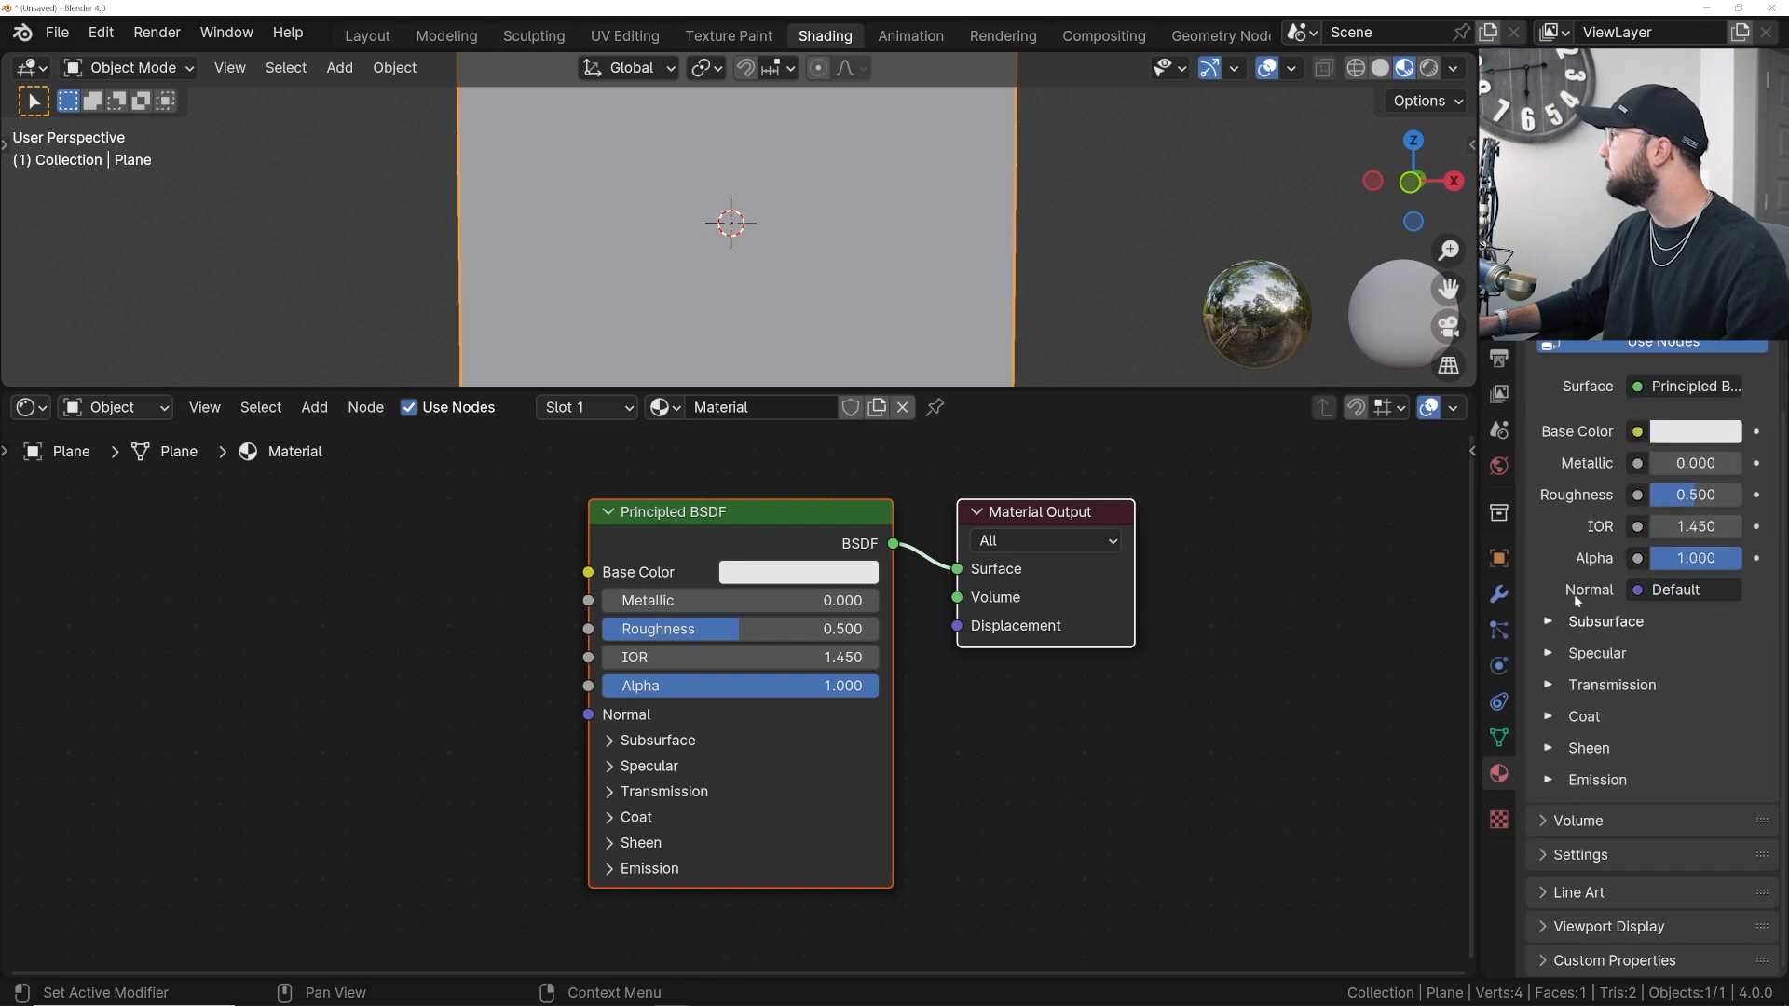
pyautogui.click(1591, 857)
pyautogui.scroll(-6, 1721, 762)
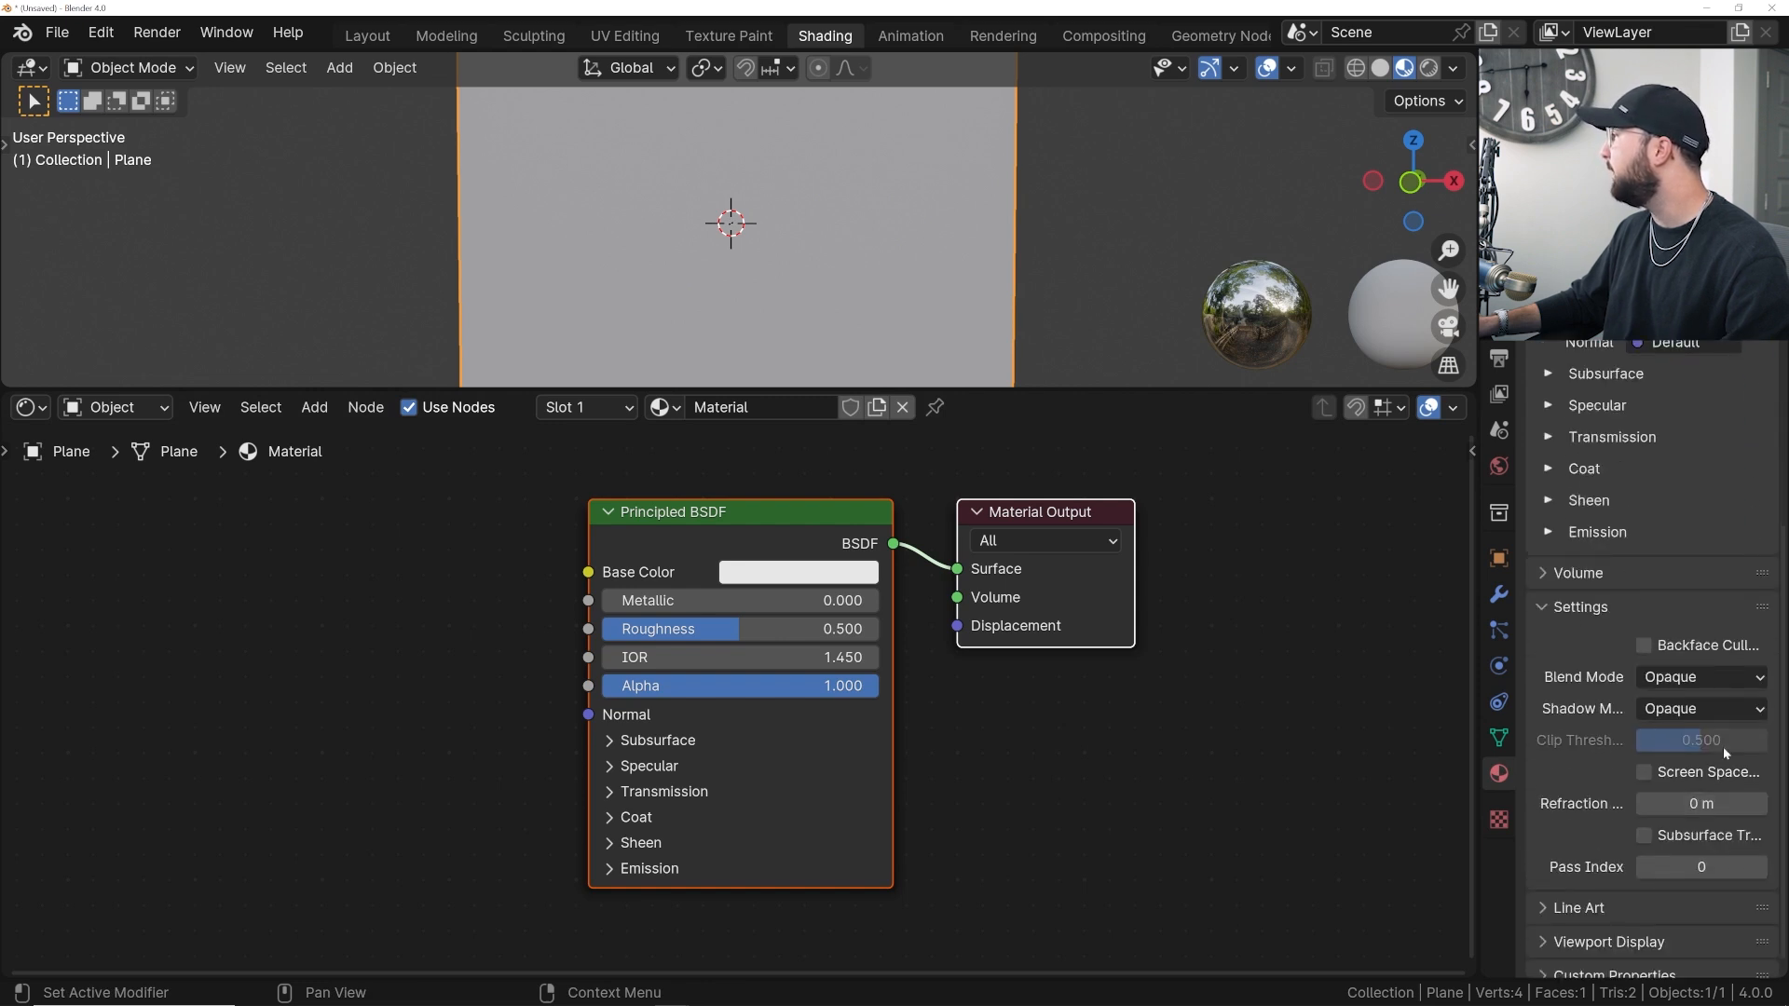
pyautogui.click(1660, 679)
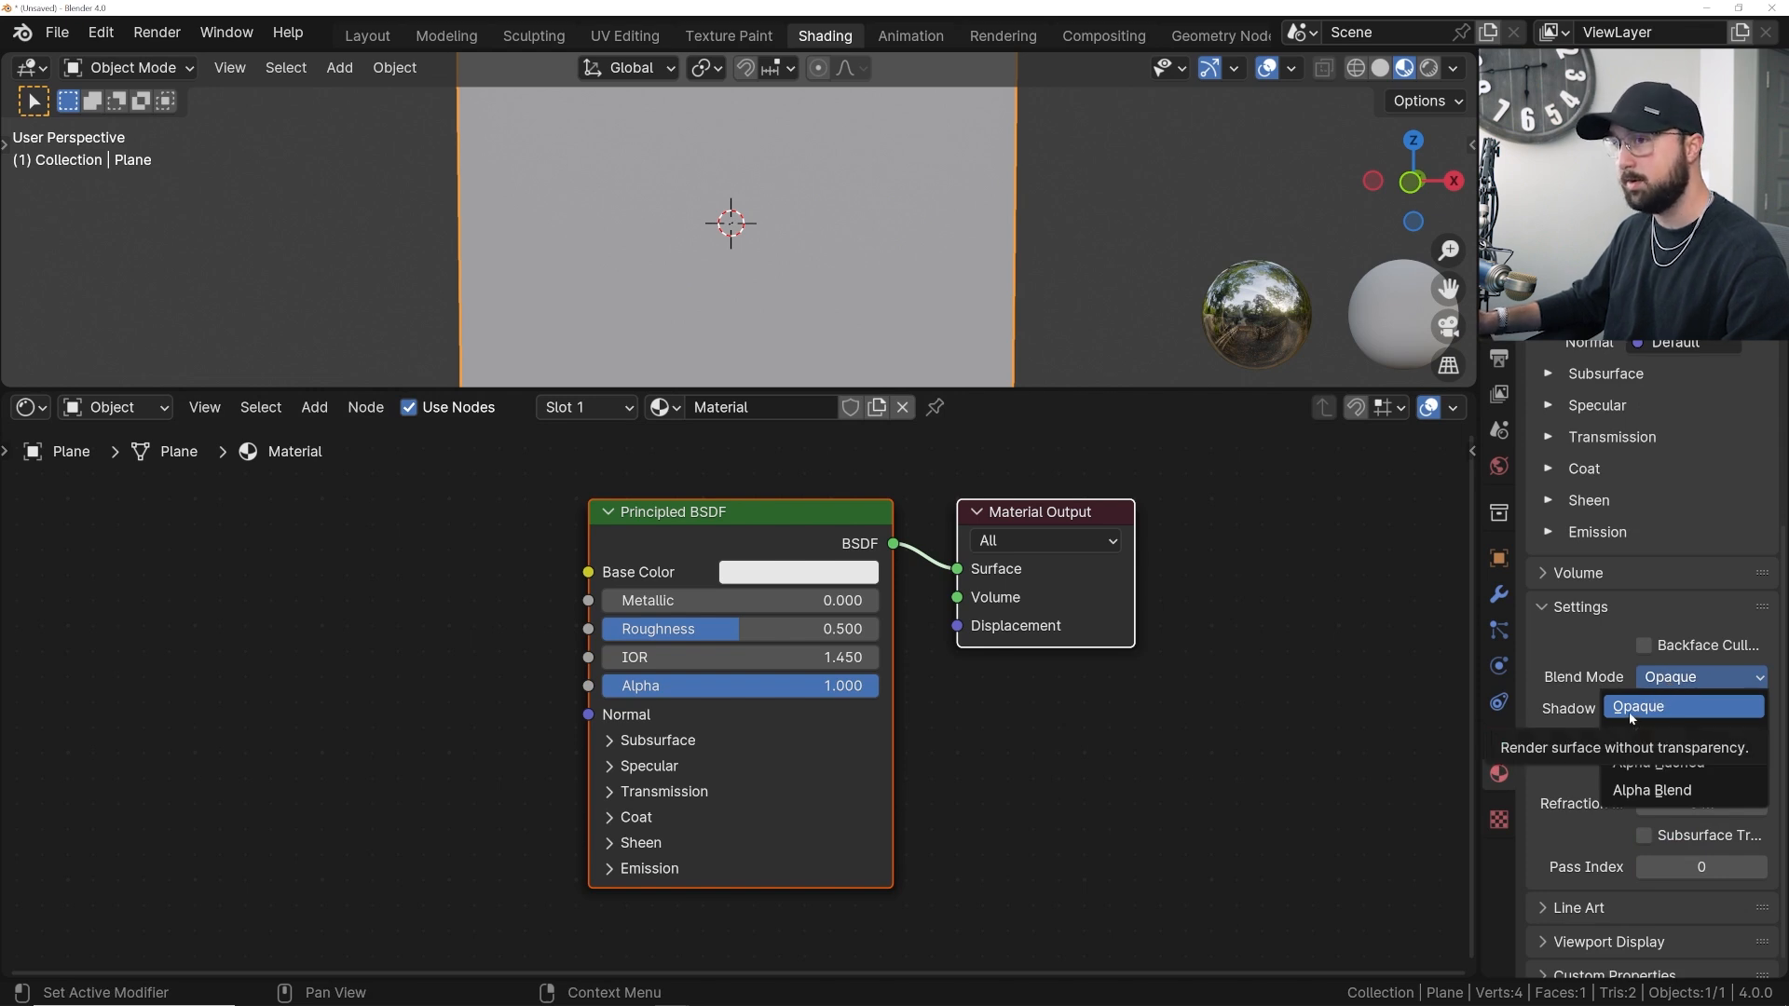
pyautogui.click(1632, 708)
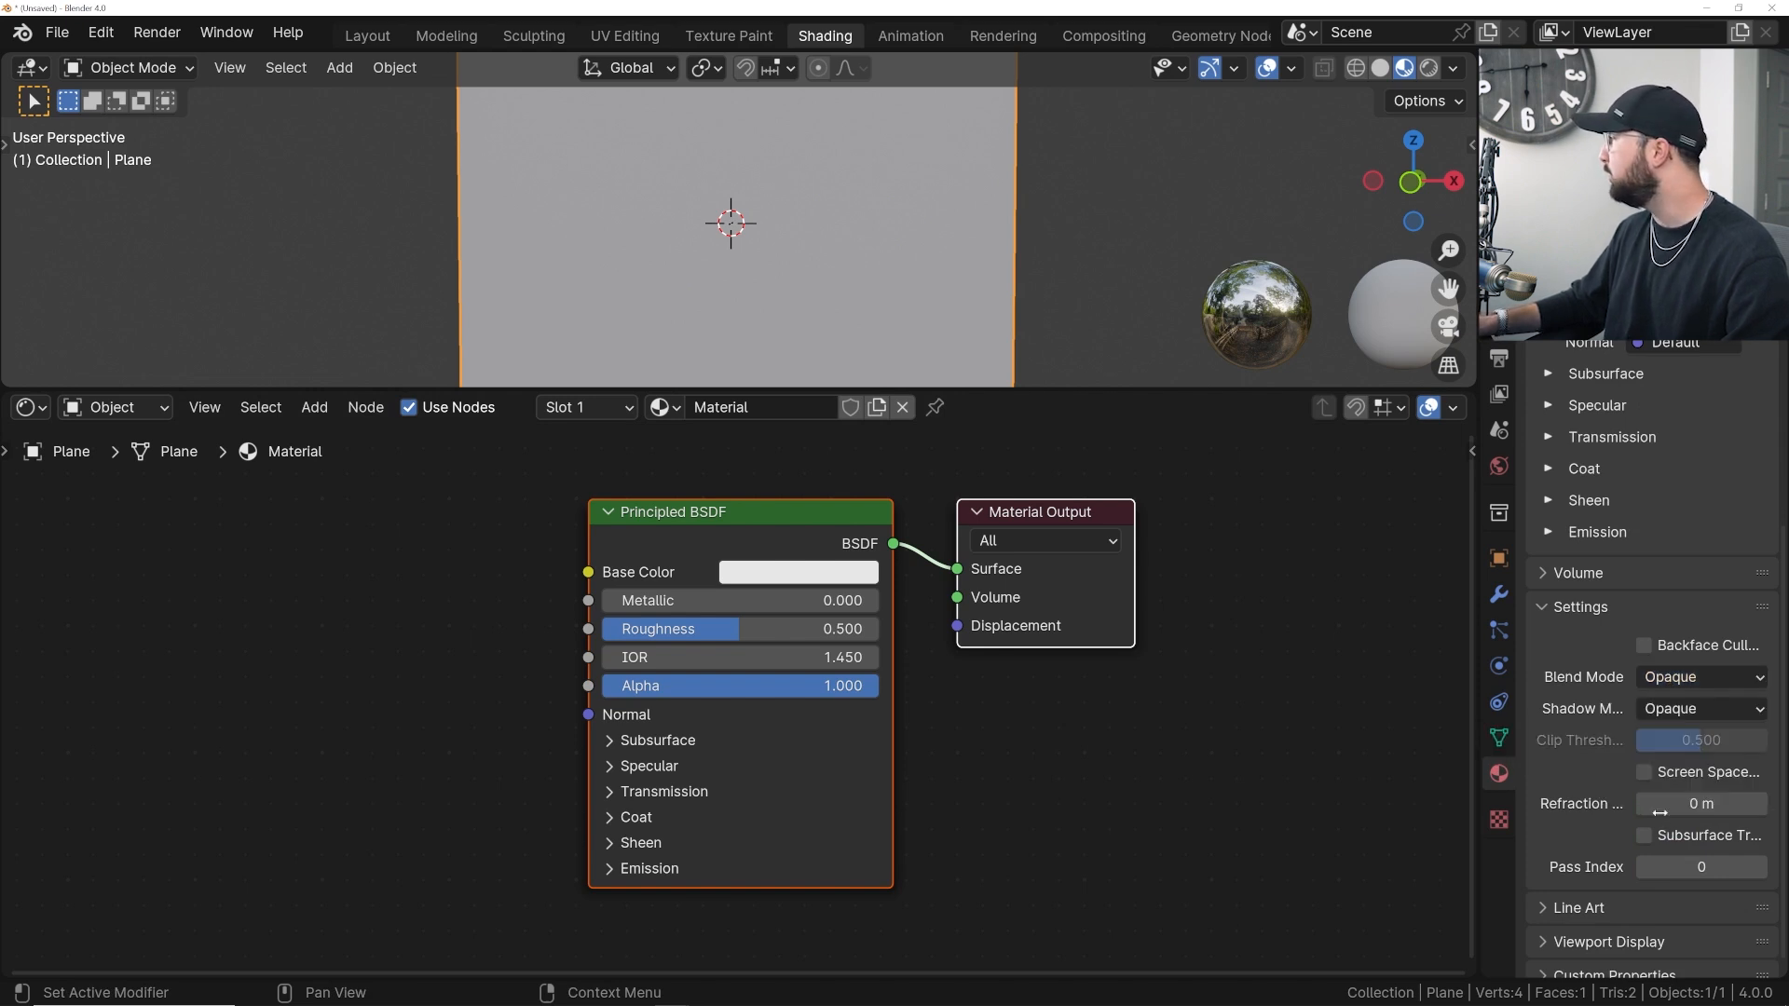
pyautogui.click(1685, 680)
pyautogui.click(1675, 792)
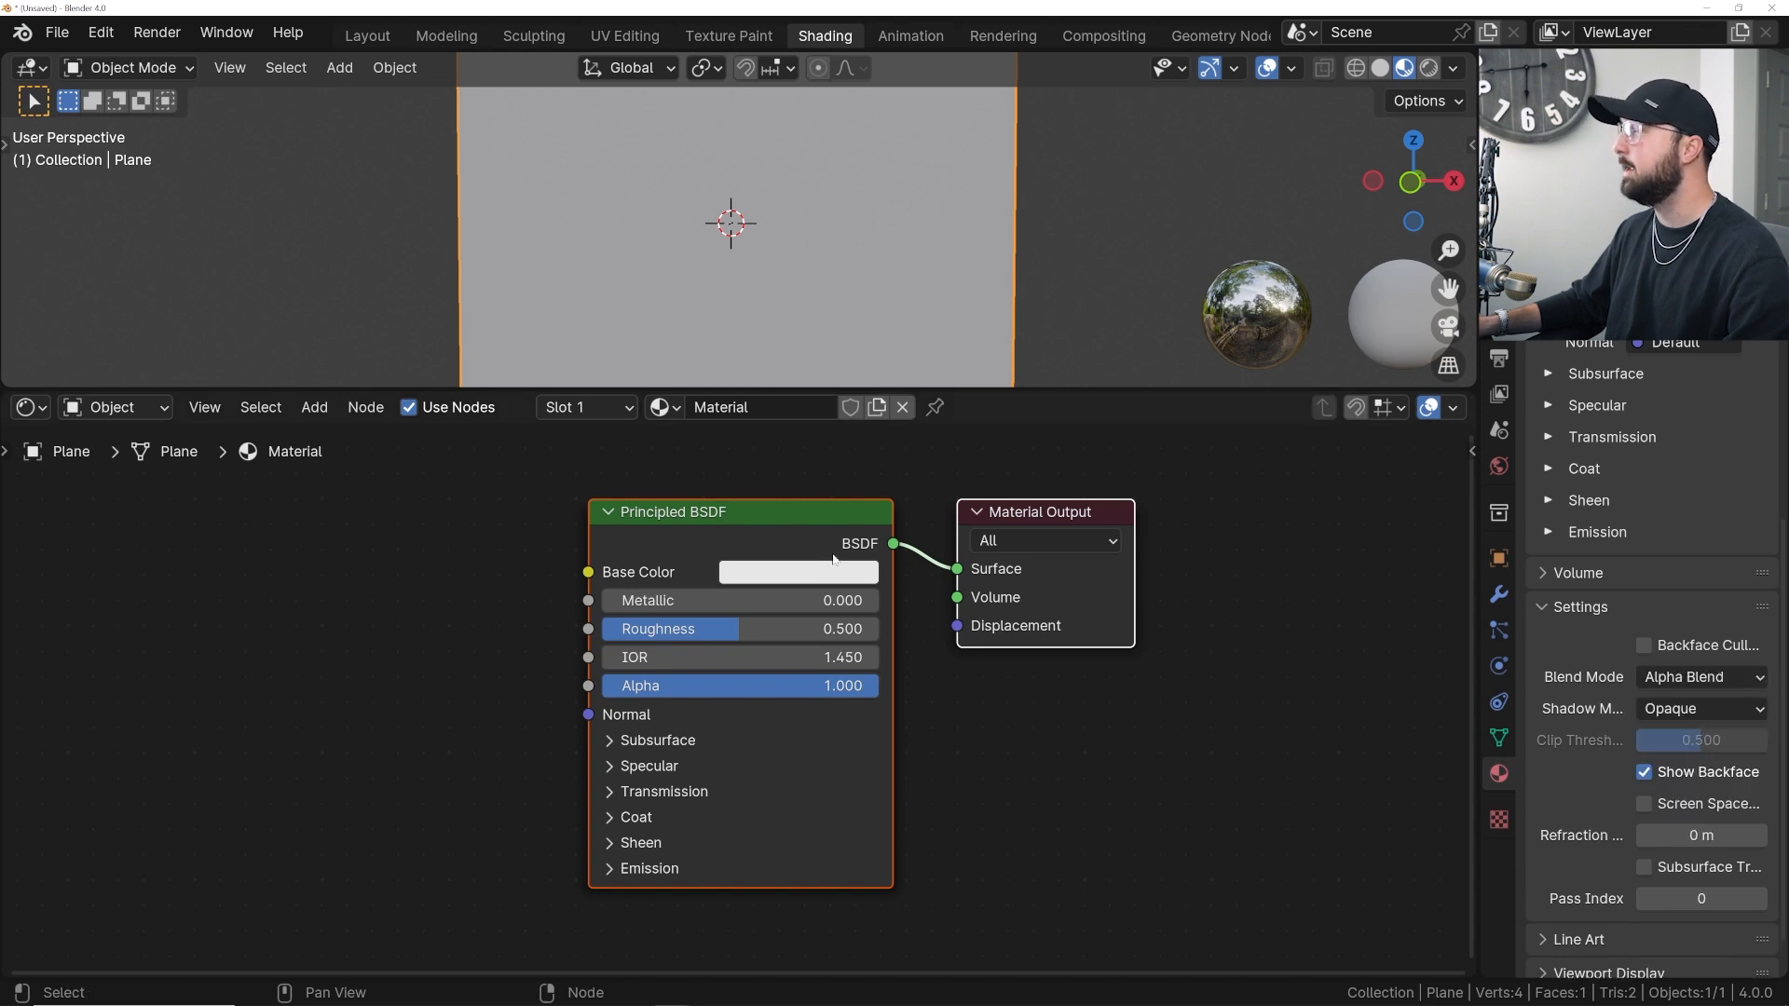
# - Replace the Principled BSDF with a Mix Shader connected to the Material Output's Surface input
pyautogui.press('x')
pyautogui.hotkey('shift', 'a')
pyautogui.click(768, 526)
pyautogui.write('mix')
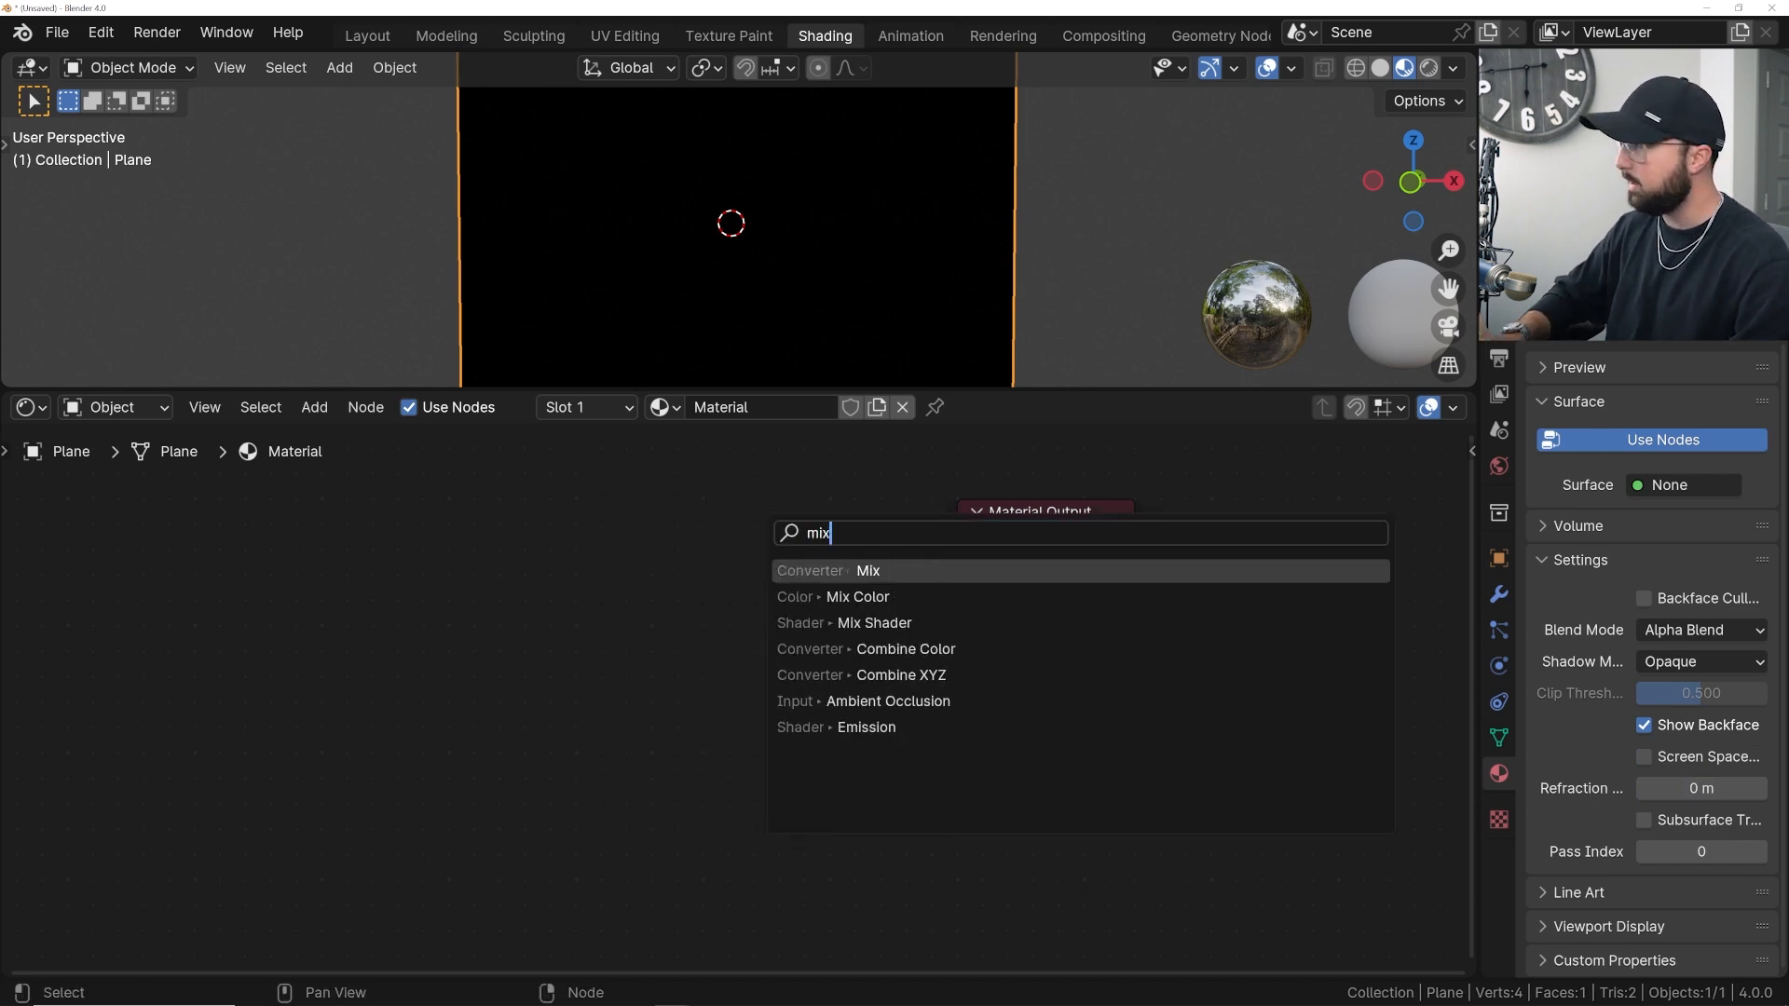
pyautogui.press('Down')
pyautogui.press('Down')
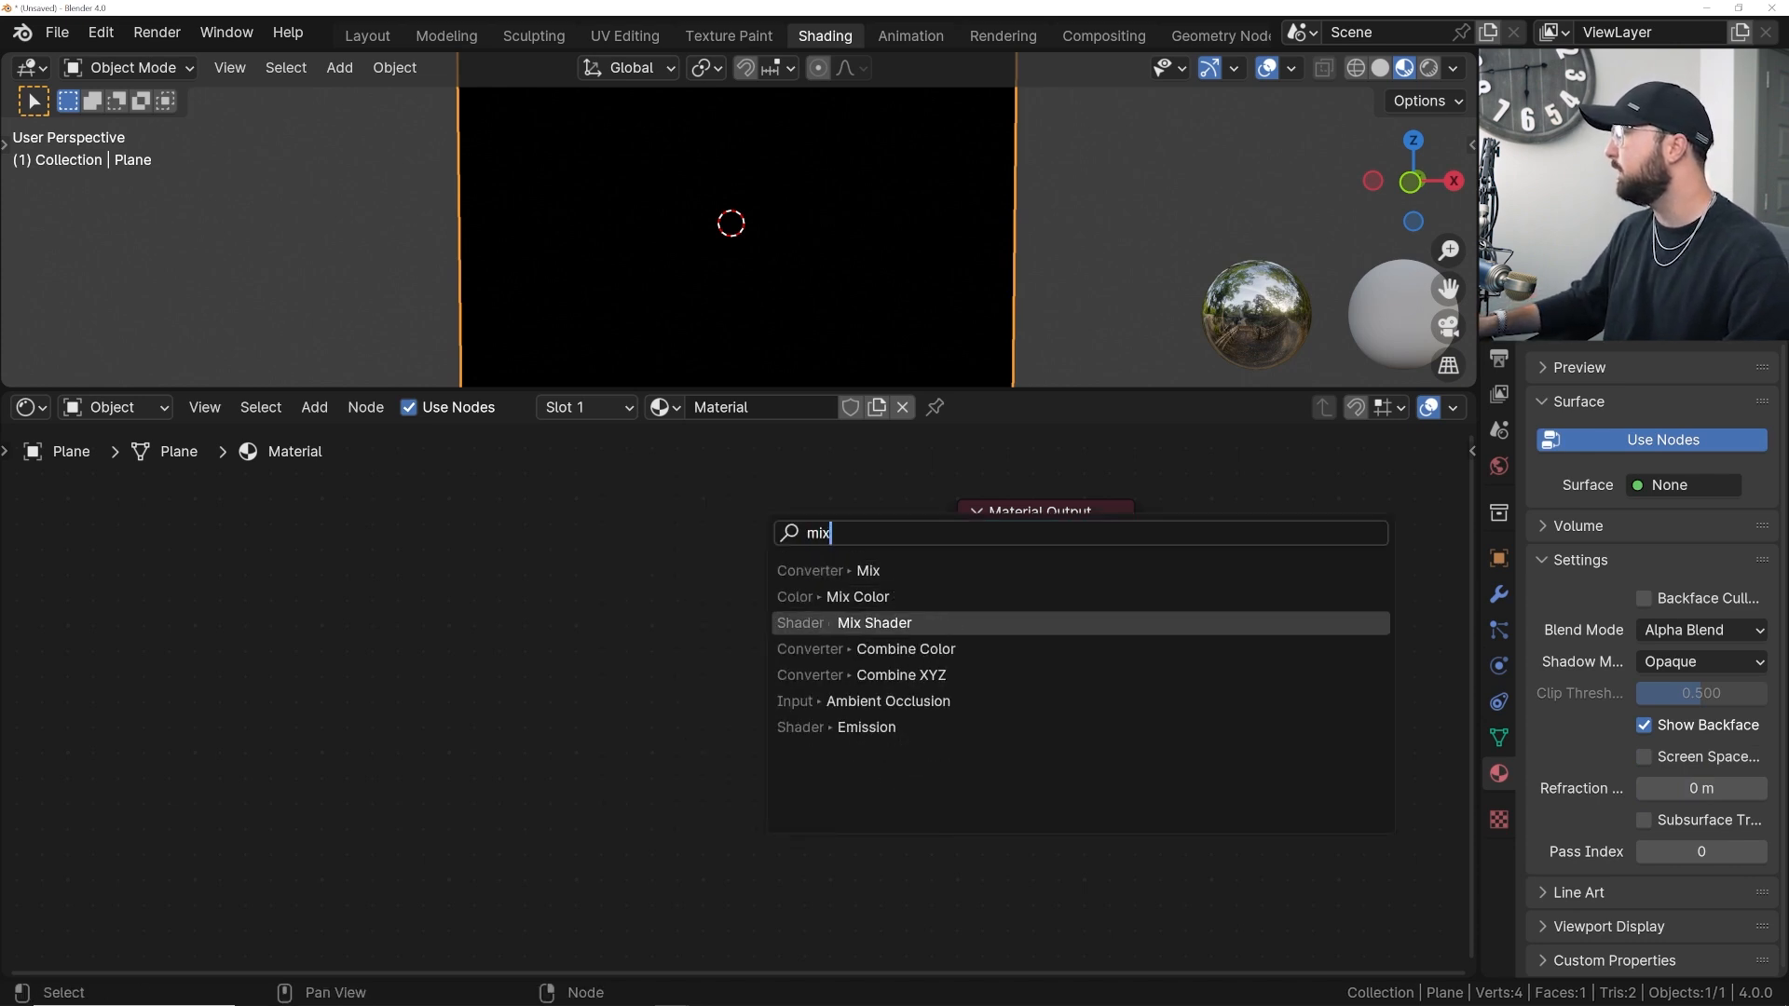
pyautogui.press('Return')
pyautogui.click(829, 571)
pyautogui.moveTo(858, 584); pyautogui.dragTo(956, 569)
# - Add a Transparent BSDF node and connect it to the second shader input of the Mix Shader
pyautogui.hotkey('shift', 'a')
pyautogui.click(564, 538)
pyautogui.write('trans')
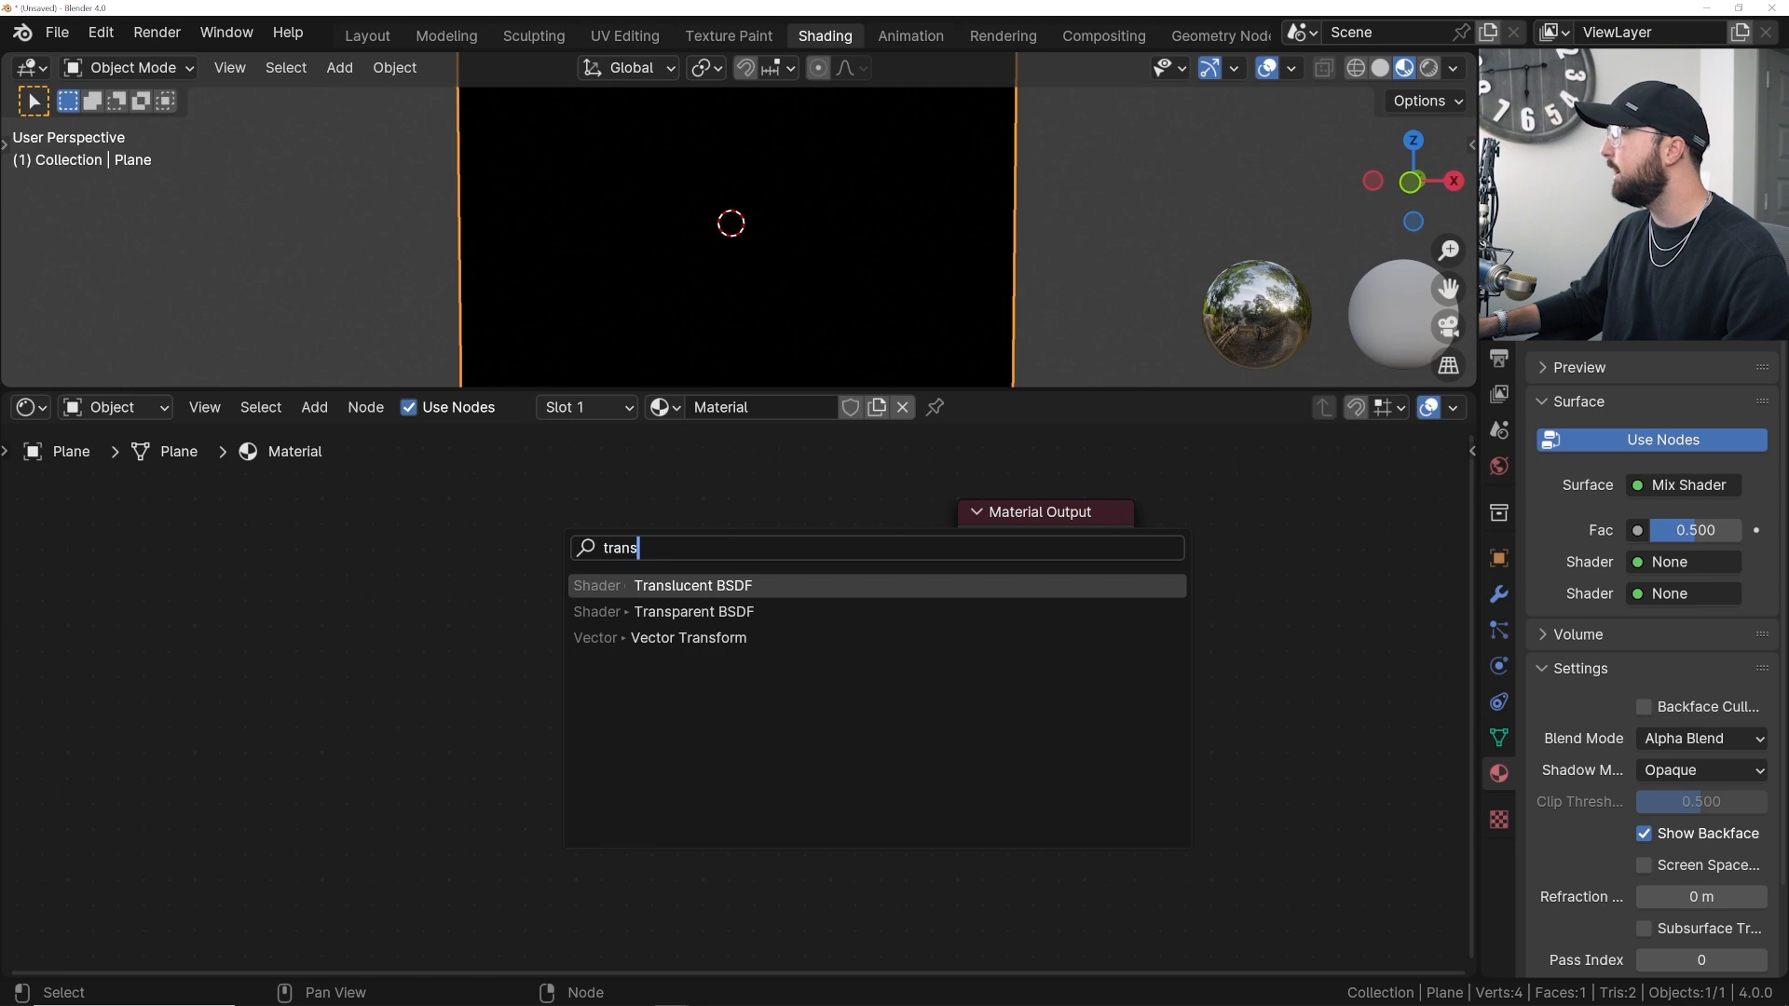
pyautogui.click(694, 612)
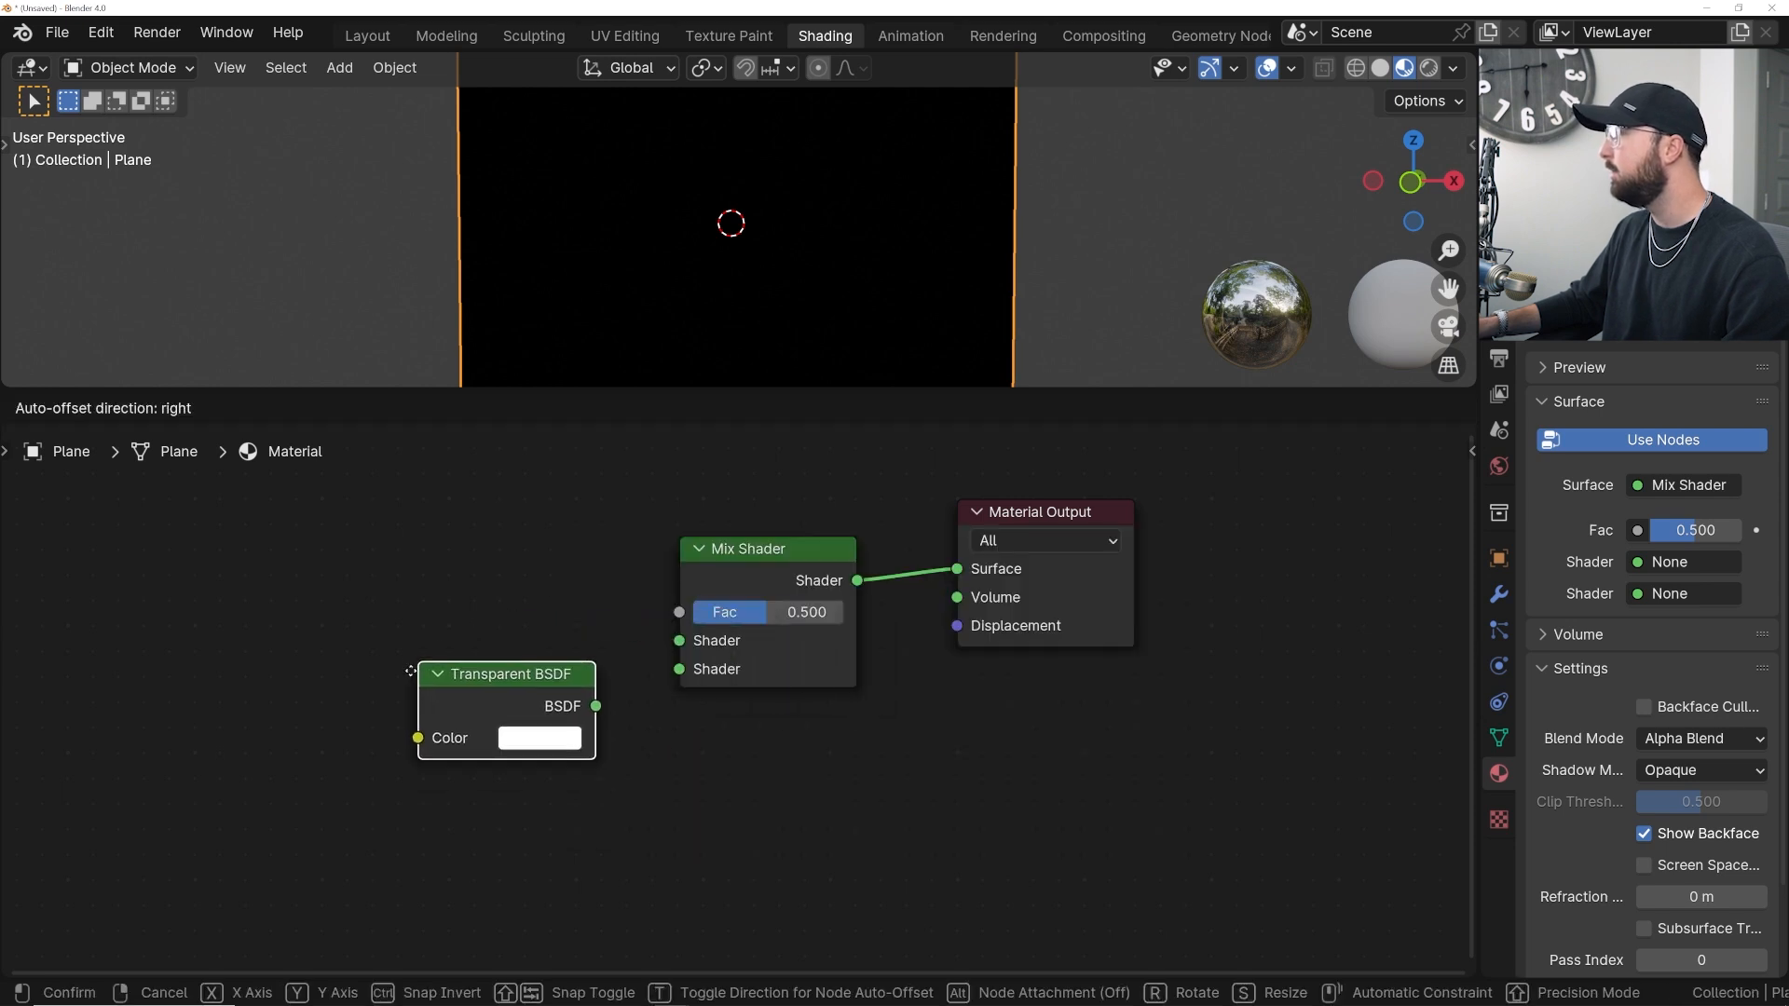
pyautogui.click(404, 699)
pyautogui.moveTo(579, 738); pyautogui.dragTo(709, 670)
# - Add an Emission node feeding the Mix Shader's first shader input and colour it blue with hue 0.631 and saturation 1.000
pyautogui.hotkey('shift', 'a')
pyautogui.click(563, 552)
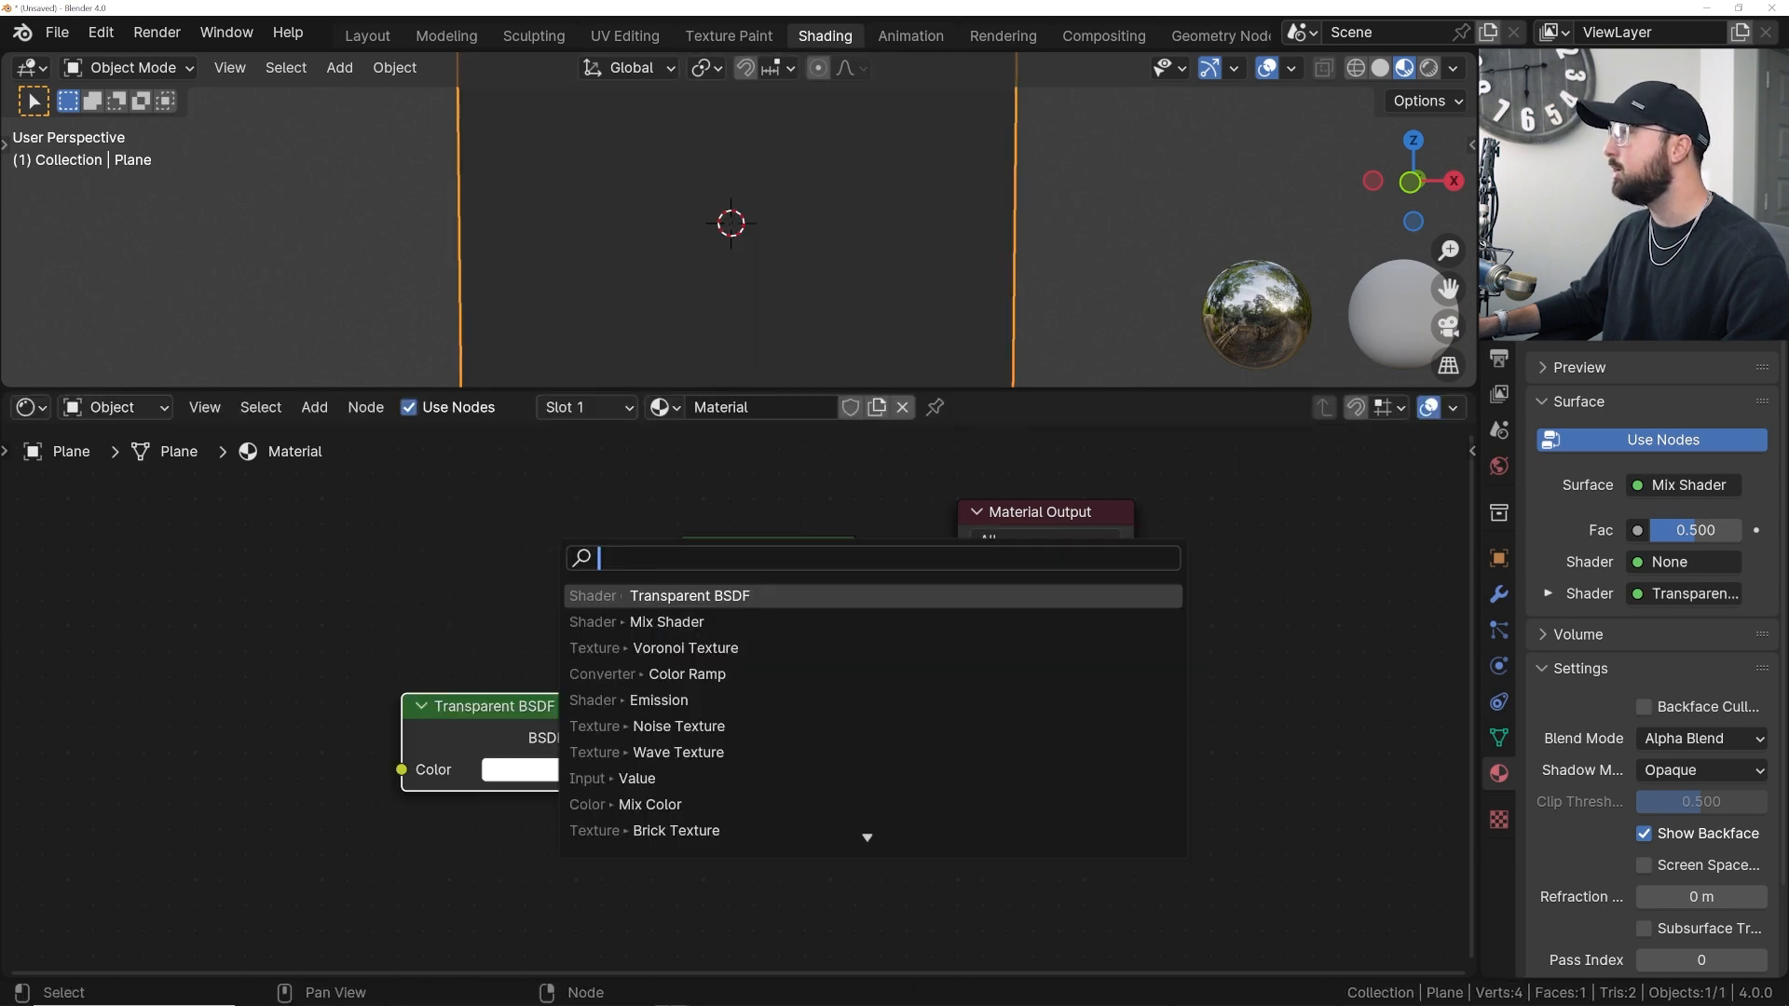
pyautogui.write('emi')
pyautogui.press('Return')
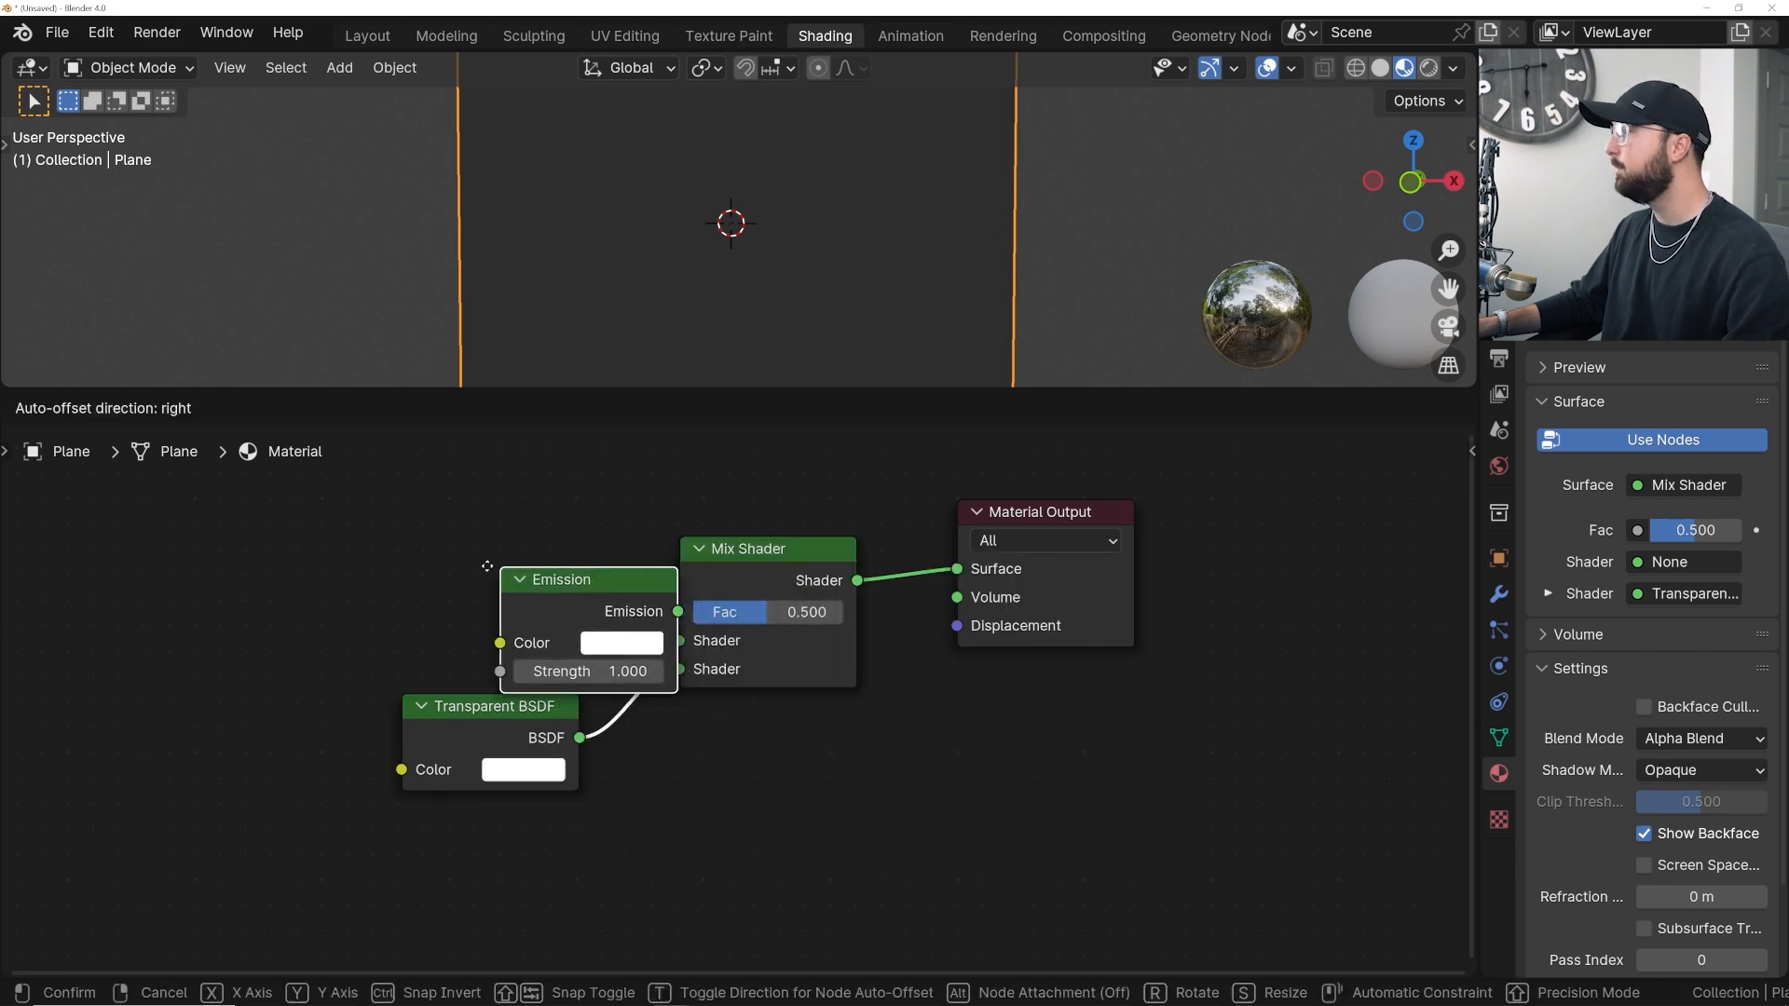
pyautogui.click(402, 554)
pyautogui.moveTo(584, 598); pyautogui.dragTo(681, 640)
pyautogui.click(550, 634)
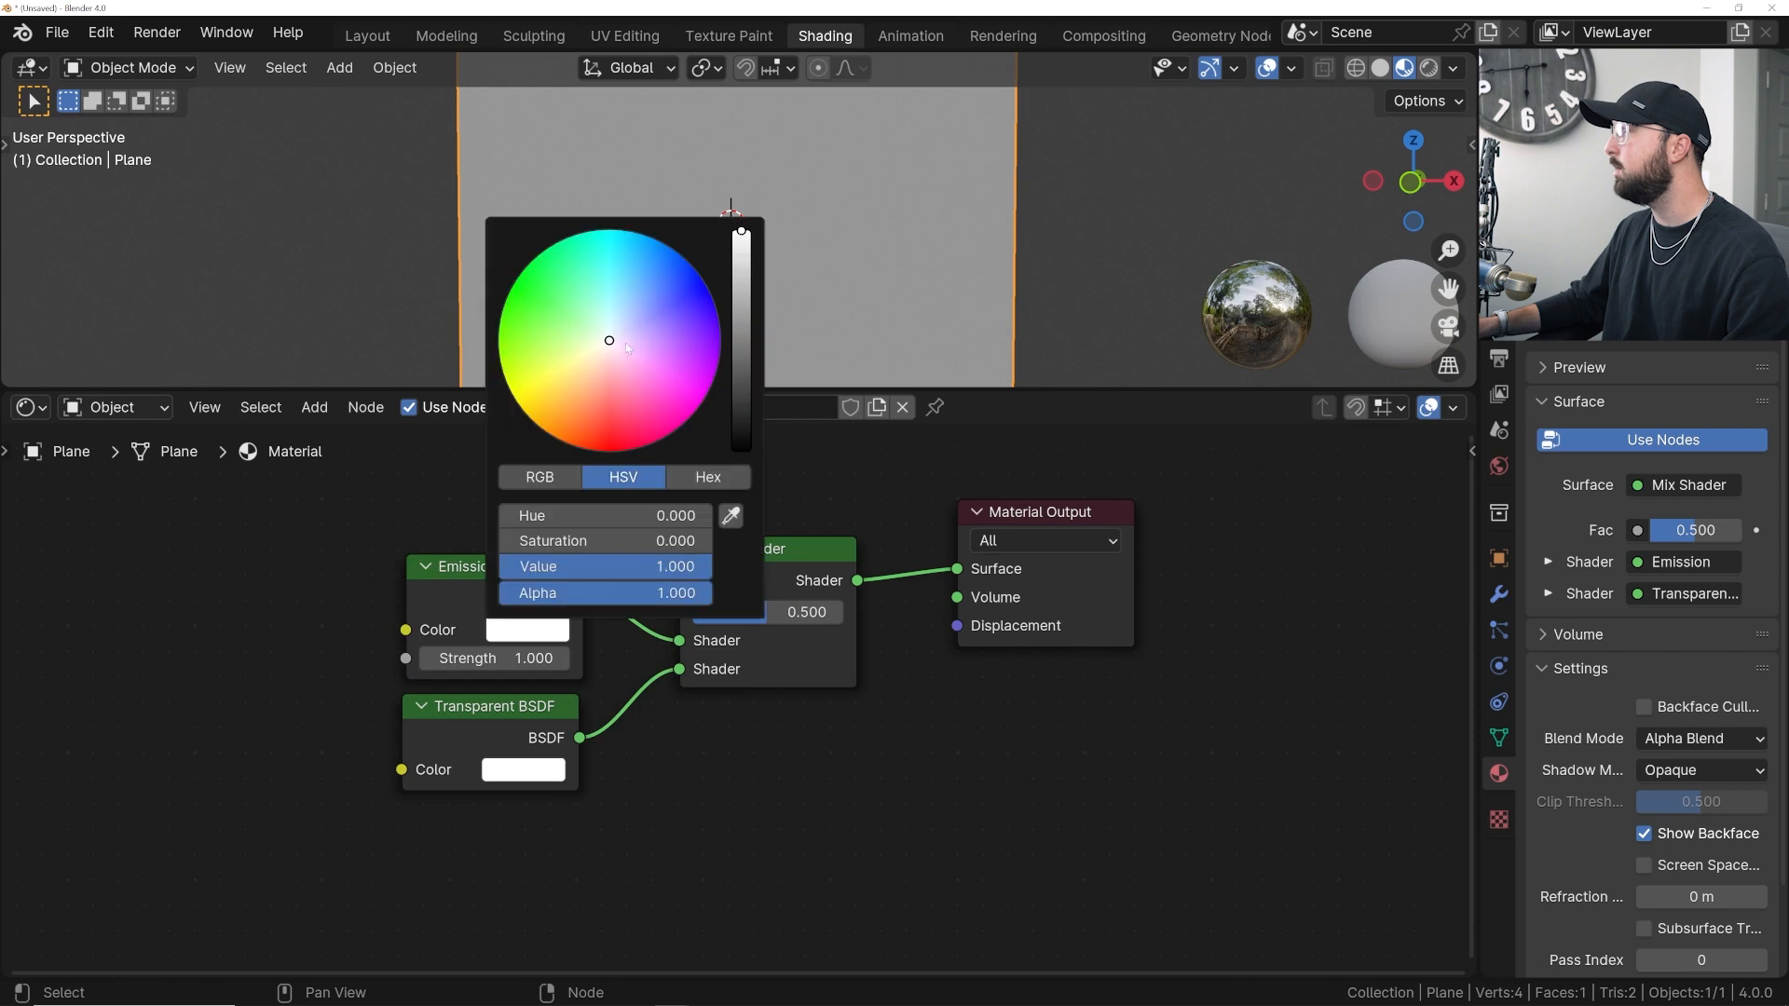
pyautogui.moveTo(623, 365); pyautogui.dragTo(664, 244)
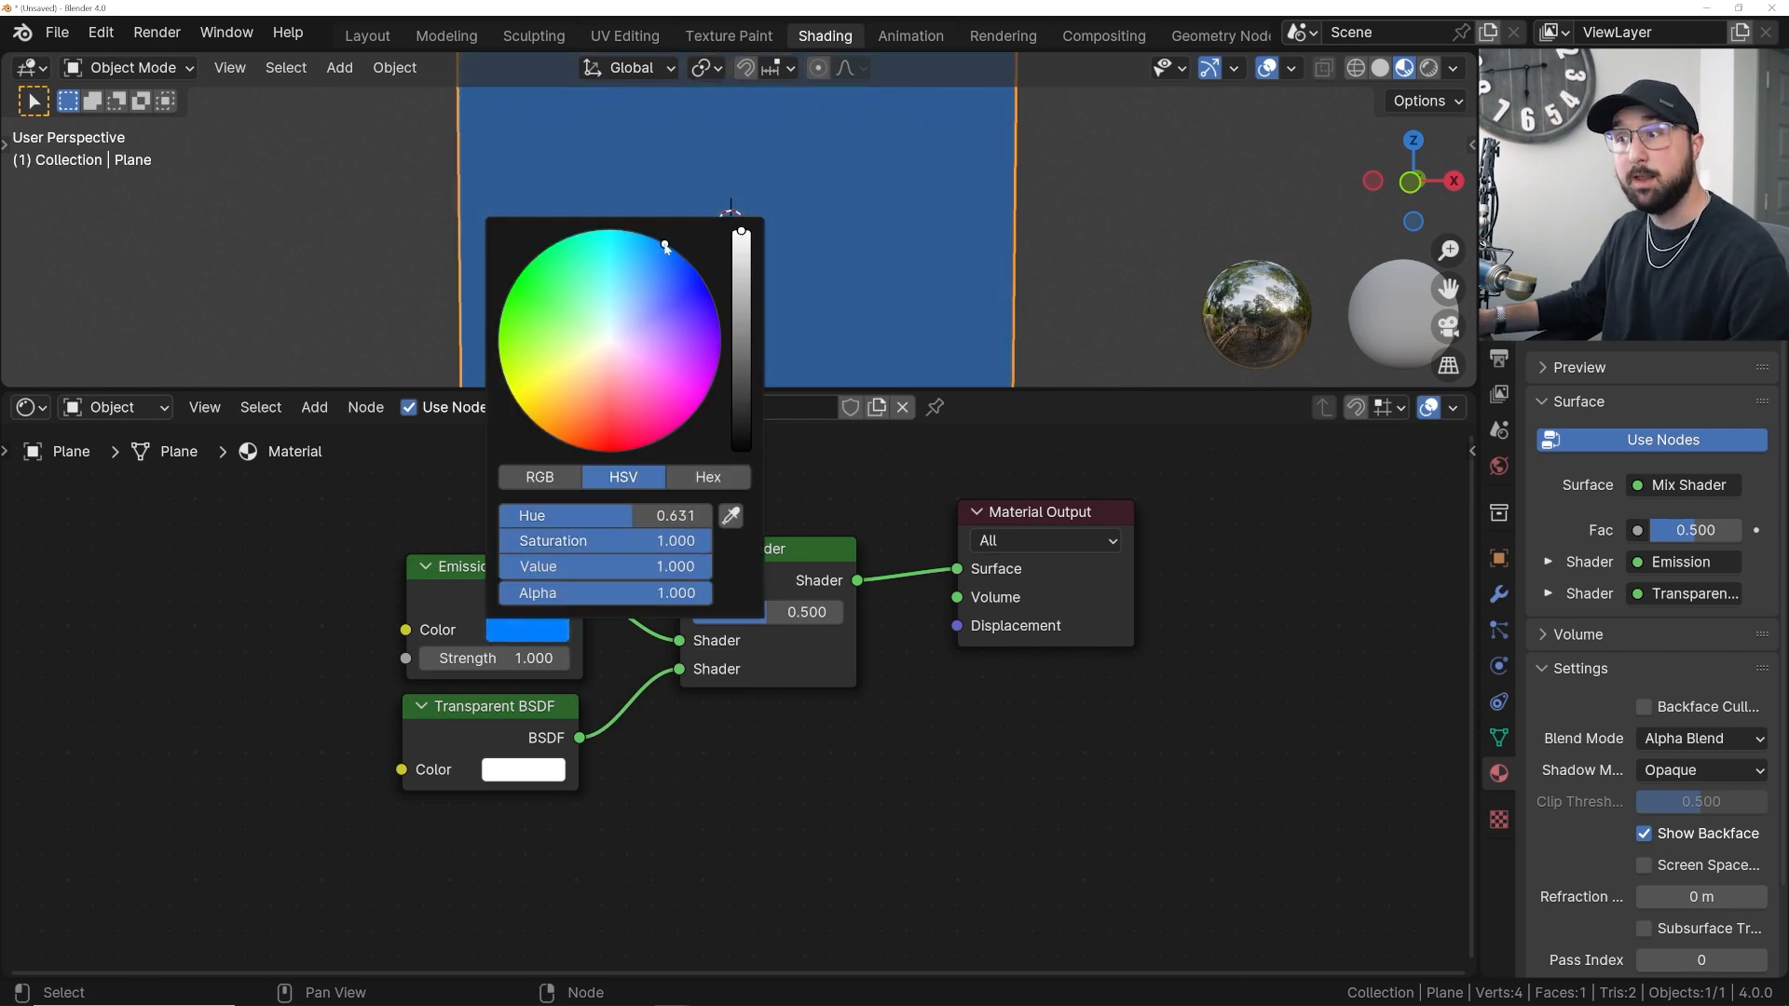
# - Move the Mix Shader node above the Emission and Transparent nodes and try its factor at 1.000 and 0.000
pyautogui.moveTo(813, 649); pyautogui.dragTo(769, 902, button='middle')
pyautogui.moveTo(770, 902); pyautogui.dragTo(763, 697)
pyautogui.moveTo(731, 685); pyautogui.dragTo(749, 617, button='middle')
pyautogui.moveTo(749, 617); pyautogui.dragTo(713, 606)
pyautogui.moveTo(533, 862); pyautogui.dragTo(580, 773, button='middle')
pyautogui.moveTo(760, 522); pyautogui.dragTo(847, 522)
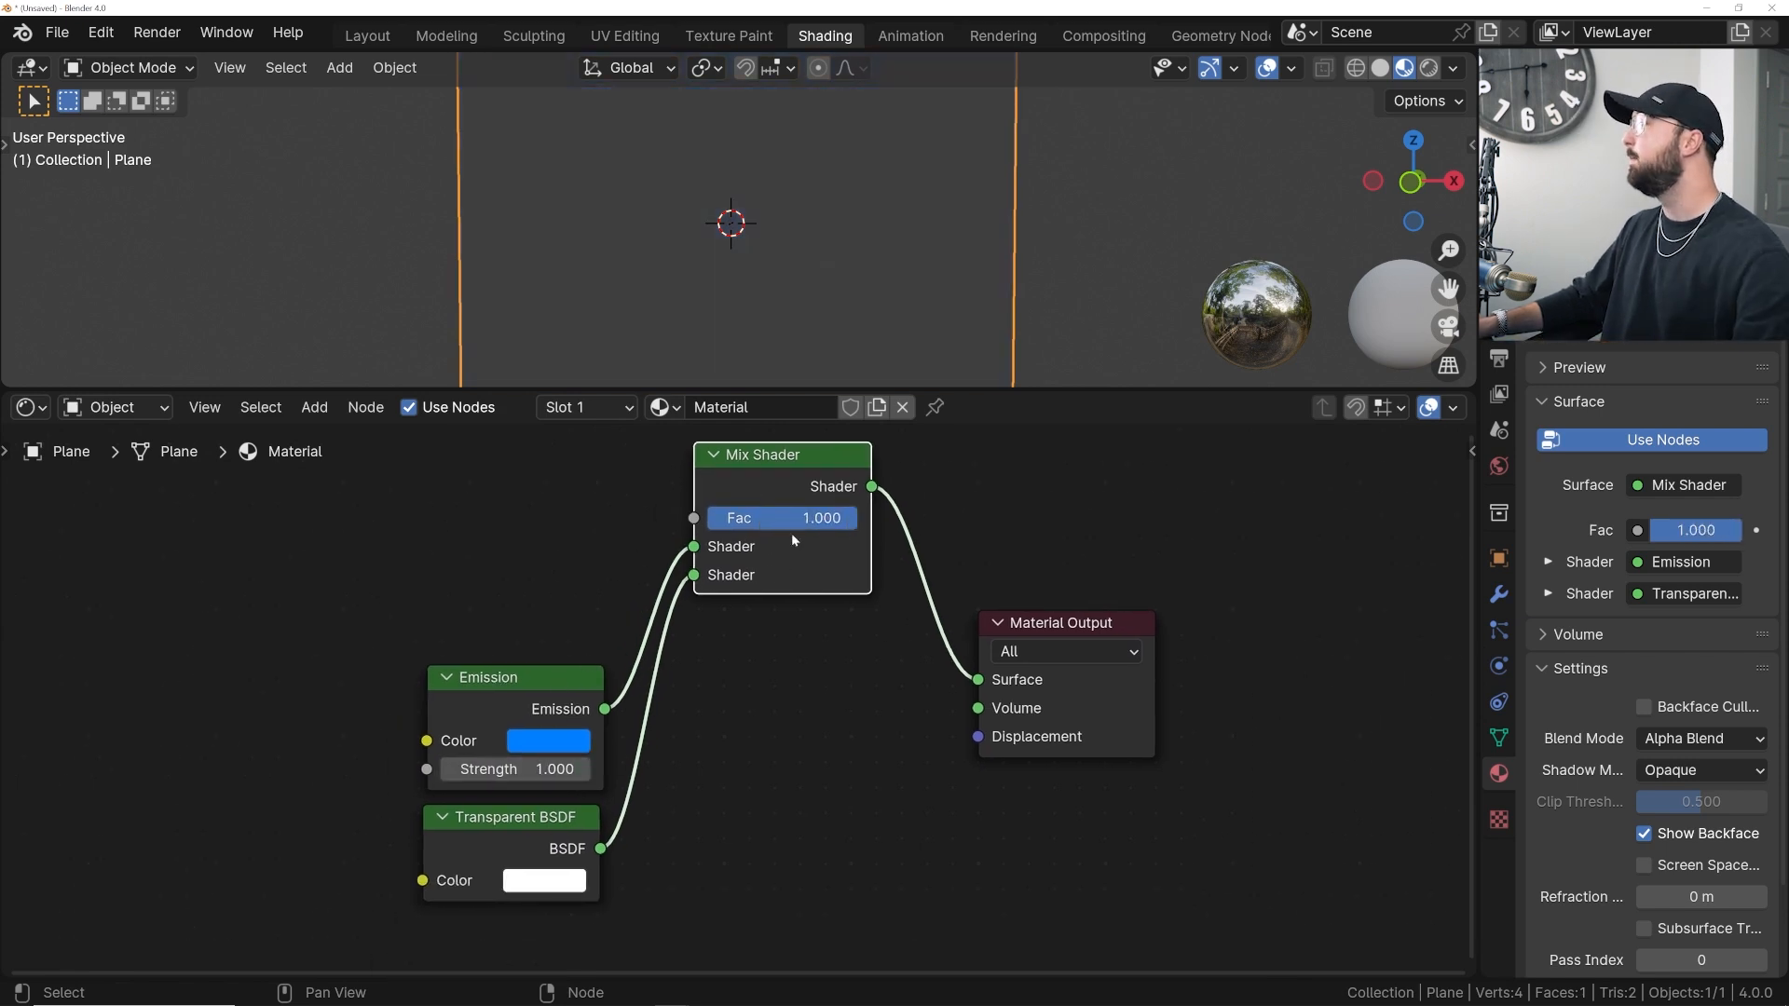
pyautogui.moveTo(791, 522); pyautogui.dragTo(706, 516)
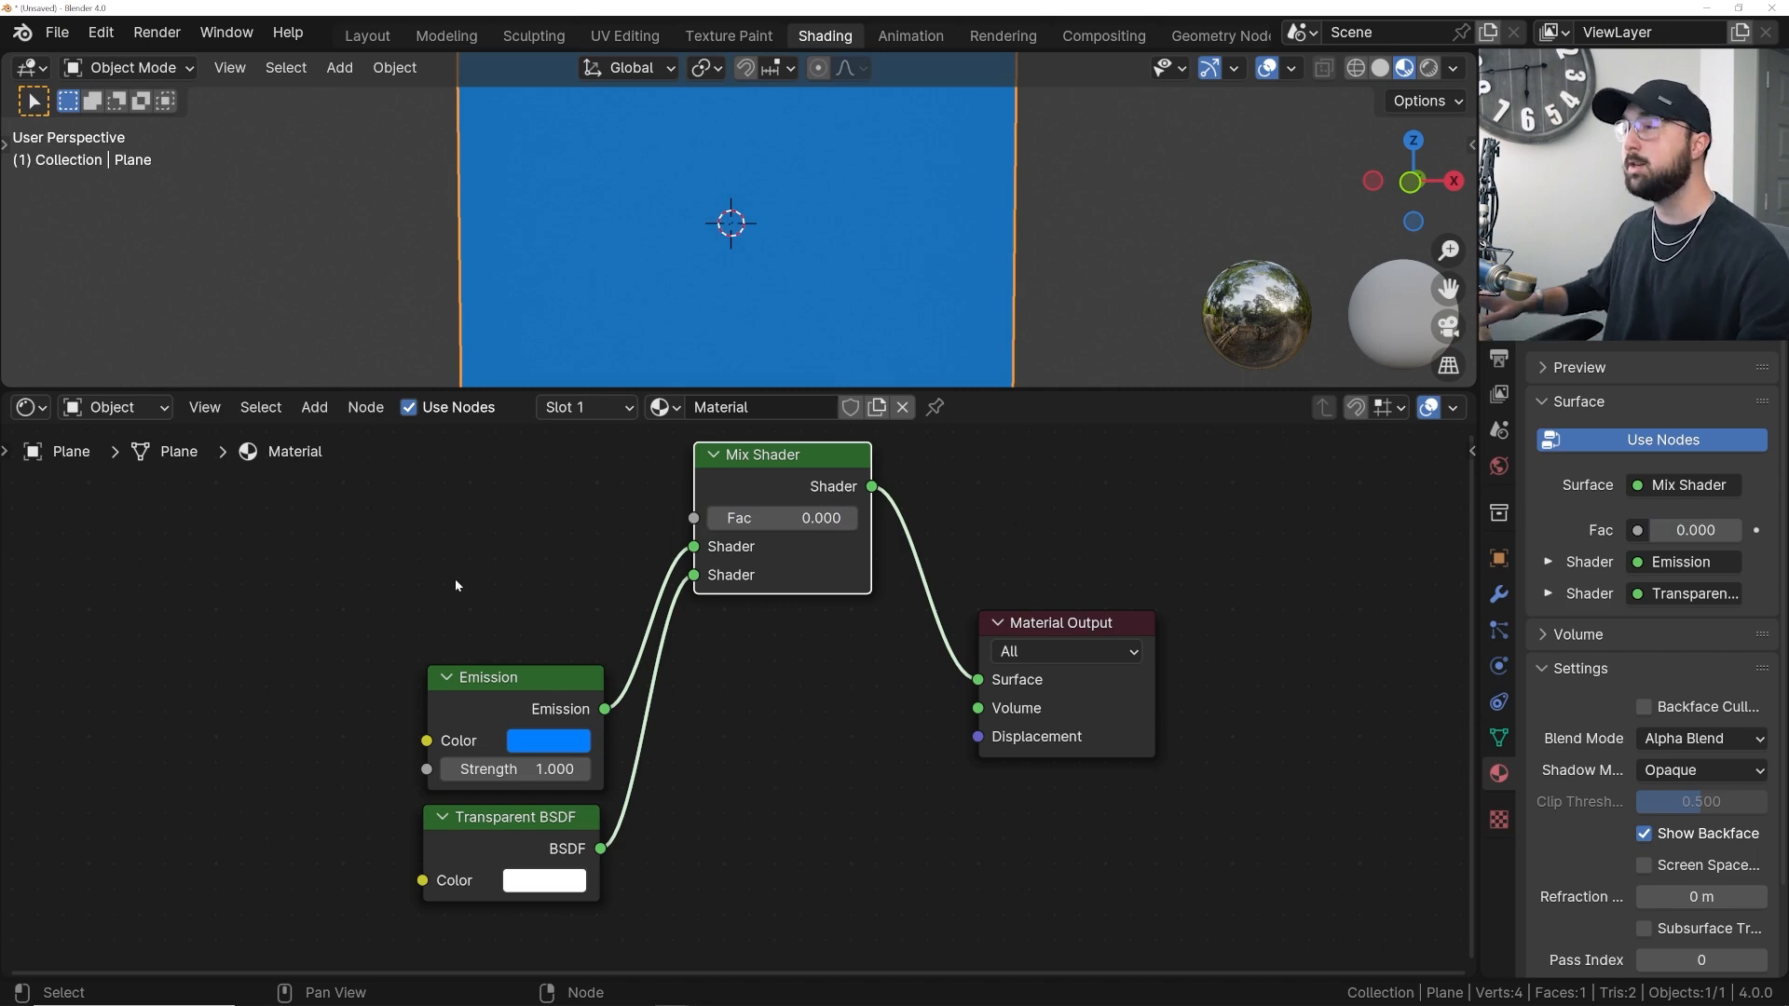
# - Add a Color Ramp node and connect its Color output to the Mix Shader's Fac input
pyautogui.moveTo(502, 564); pyautogui.dragTo(509, 664, button='middle')
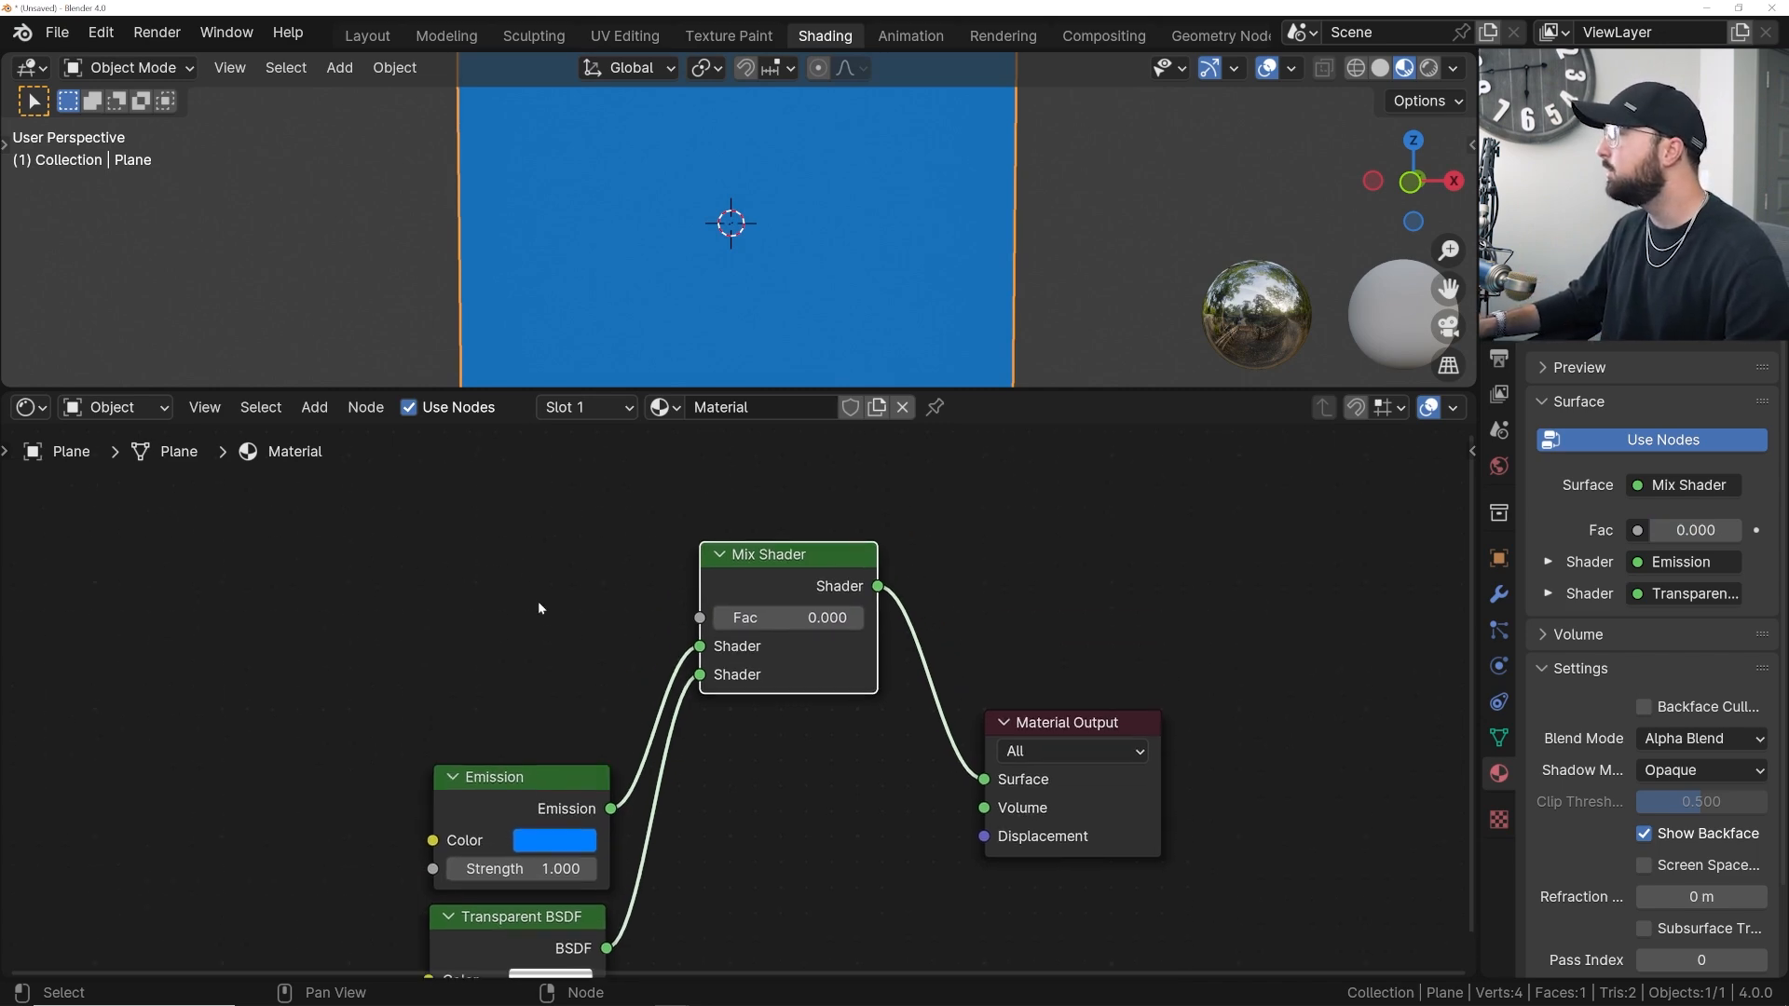
pyautogui.hotkey('shift', 'a')
pyautogui.click(539, 601)
pyautogui.write('col')
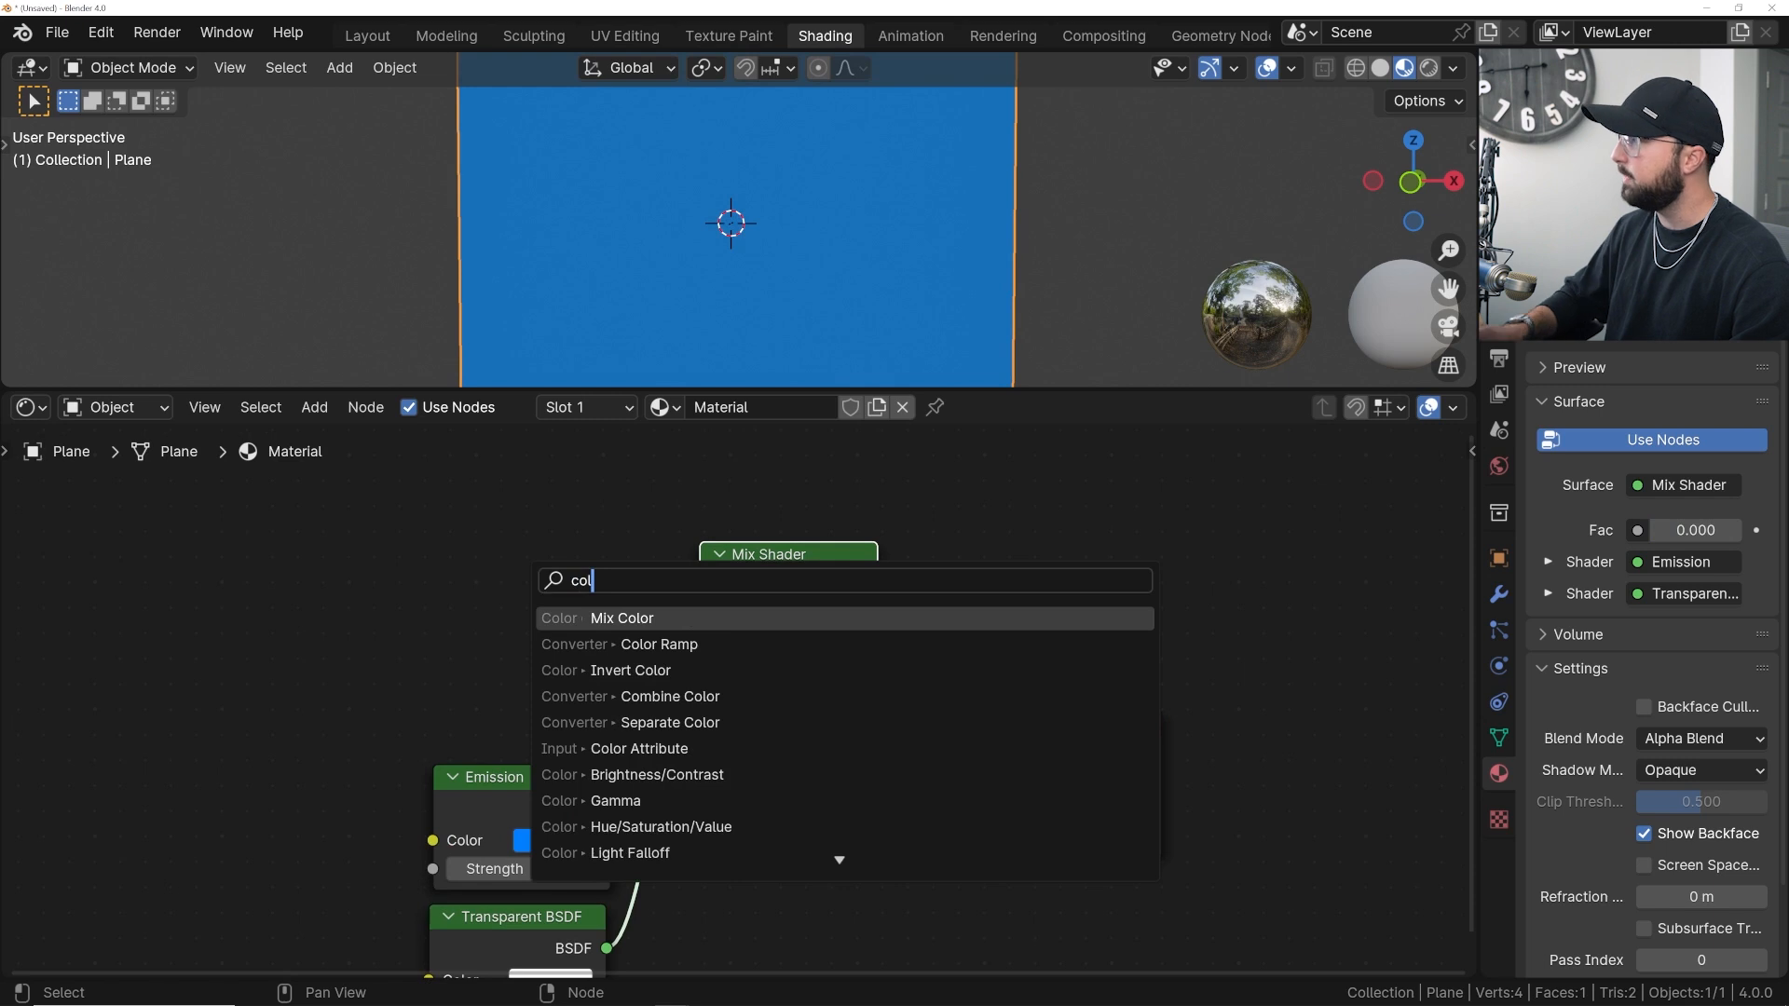
pyautogui.press('Down')
pyautogui.press('Return')
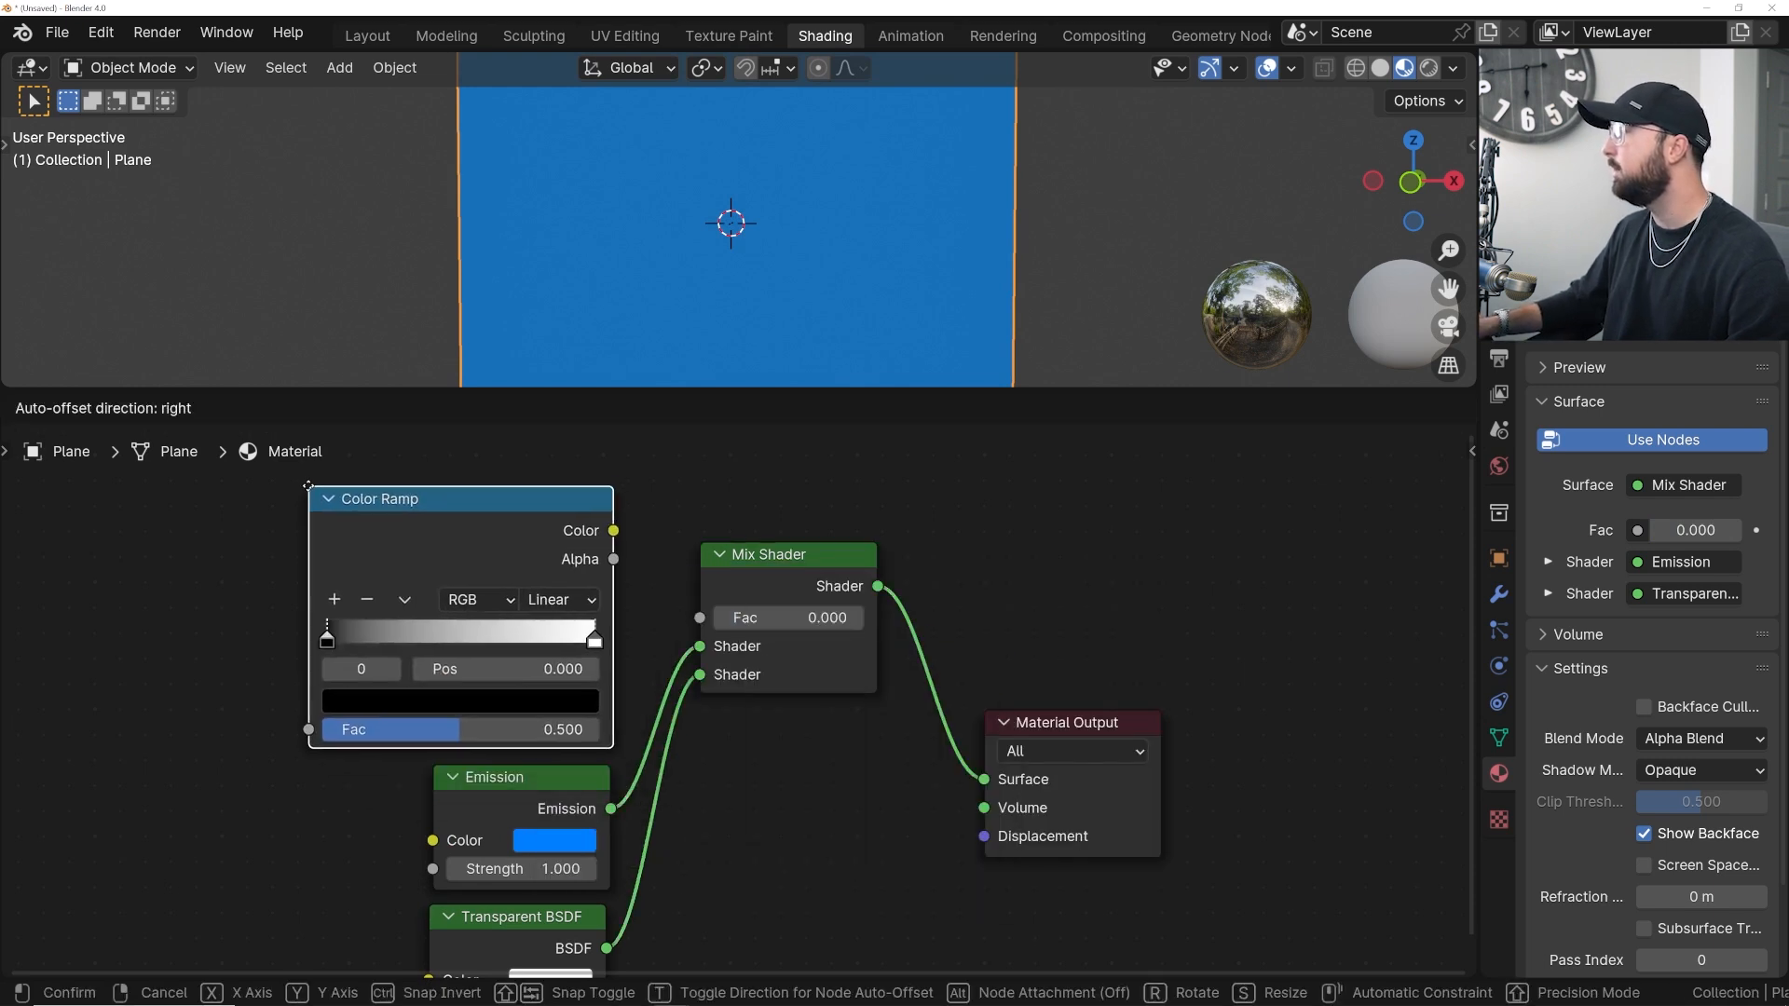
pyautogui.click(304, 494)
pyautogui.moveTo(606, 530); pyautogui.dragTo(699, 618)
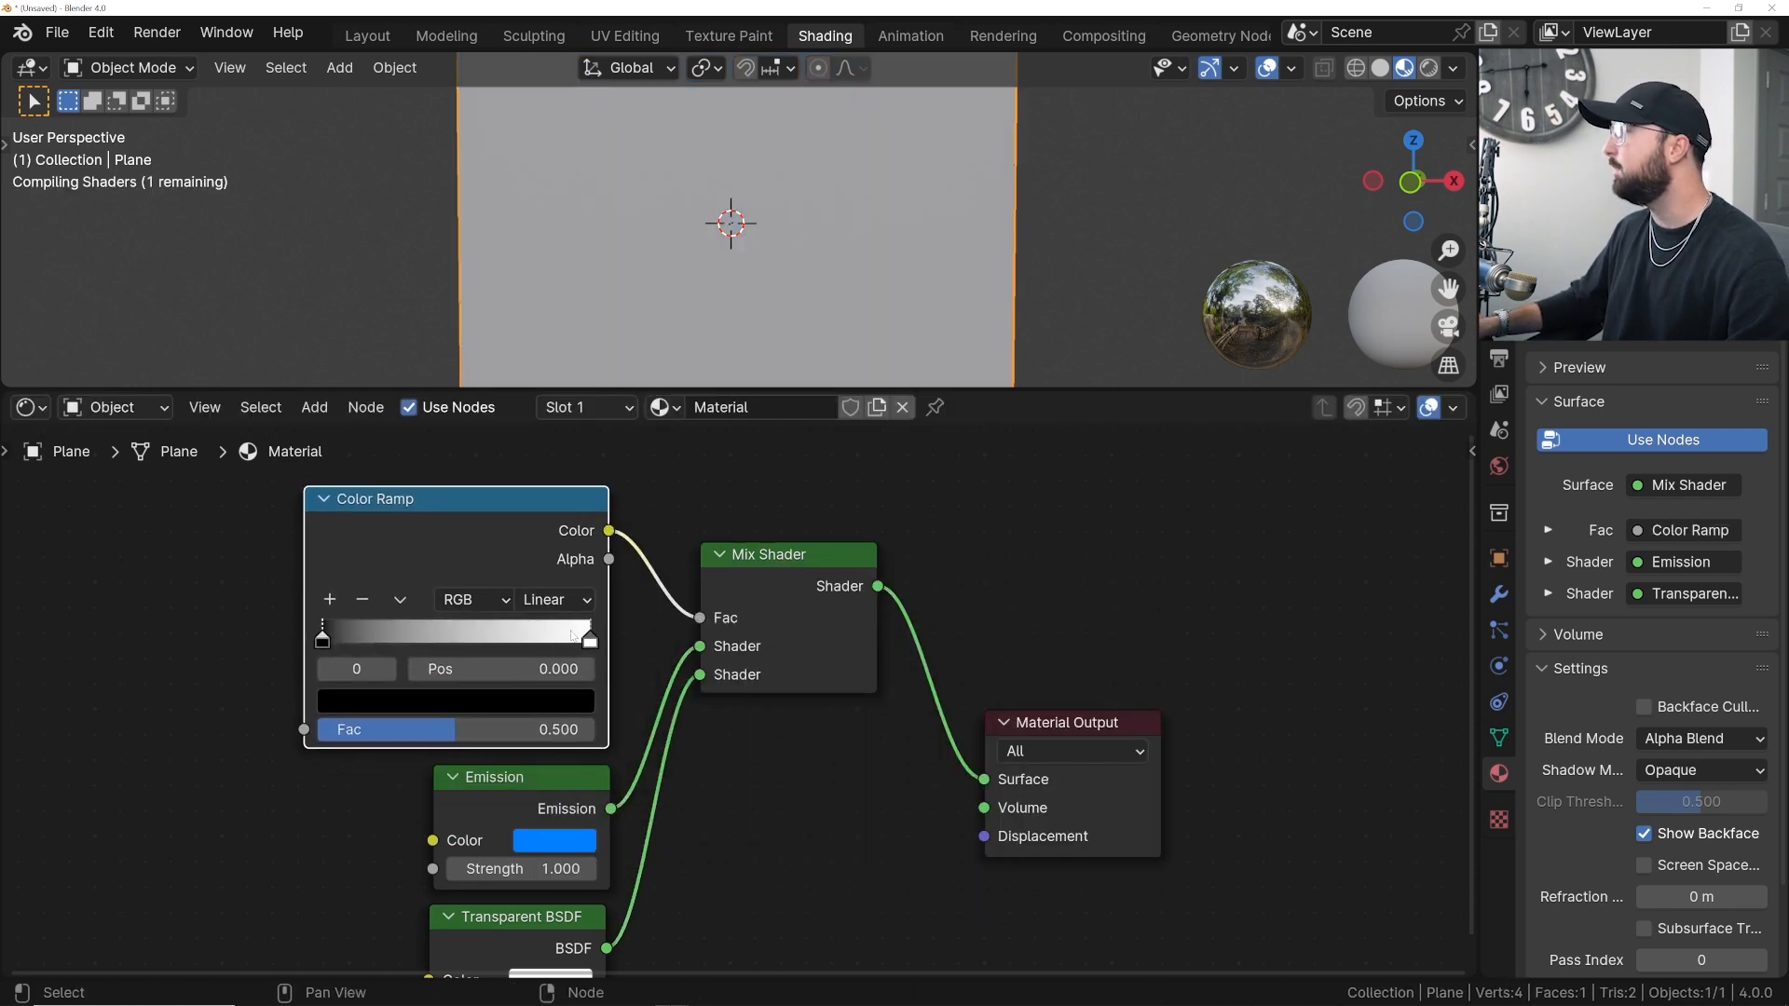
# - Add a Brick Texture node in front of the Color Ramp
pyautogui.moveTo(699, 618); pyautogui.dragTo(1015, 642, button='middle')
pyautogui.hotkey('shift', 'a')
pyautogui.click(408, 597)
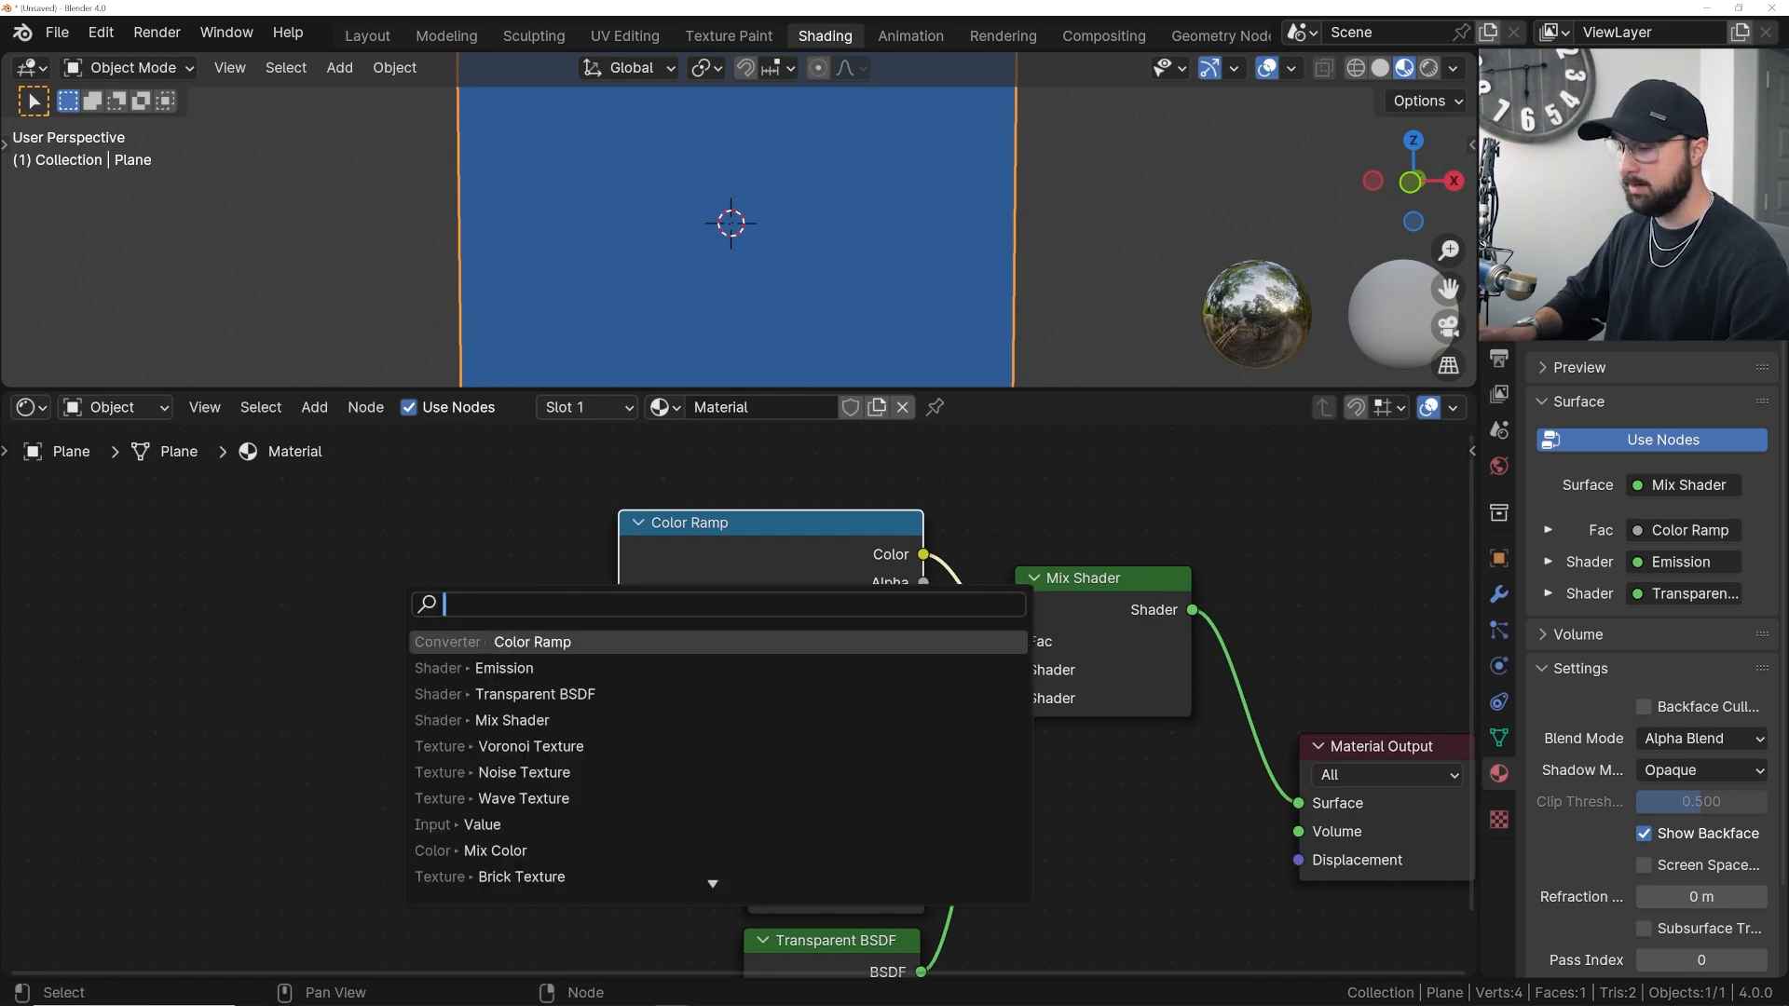
pyautogui.write('br')
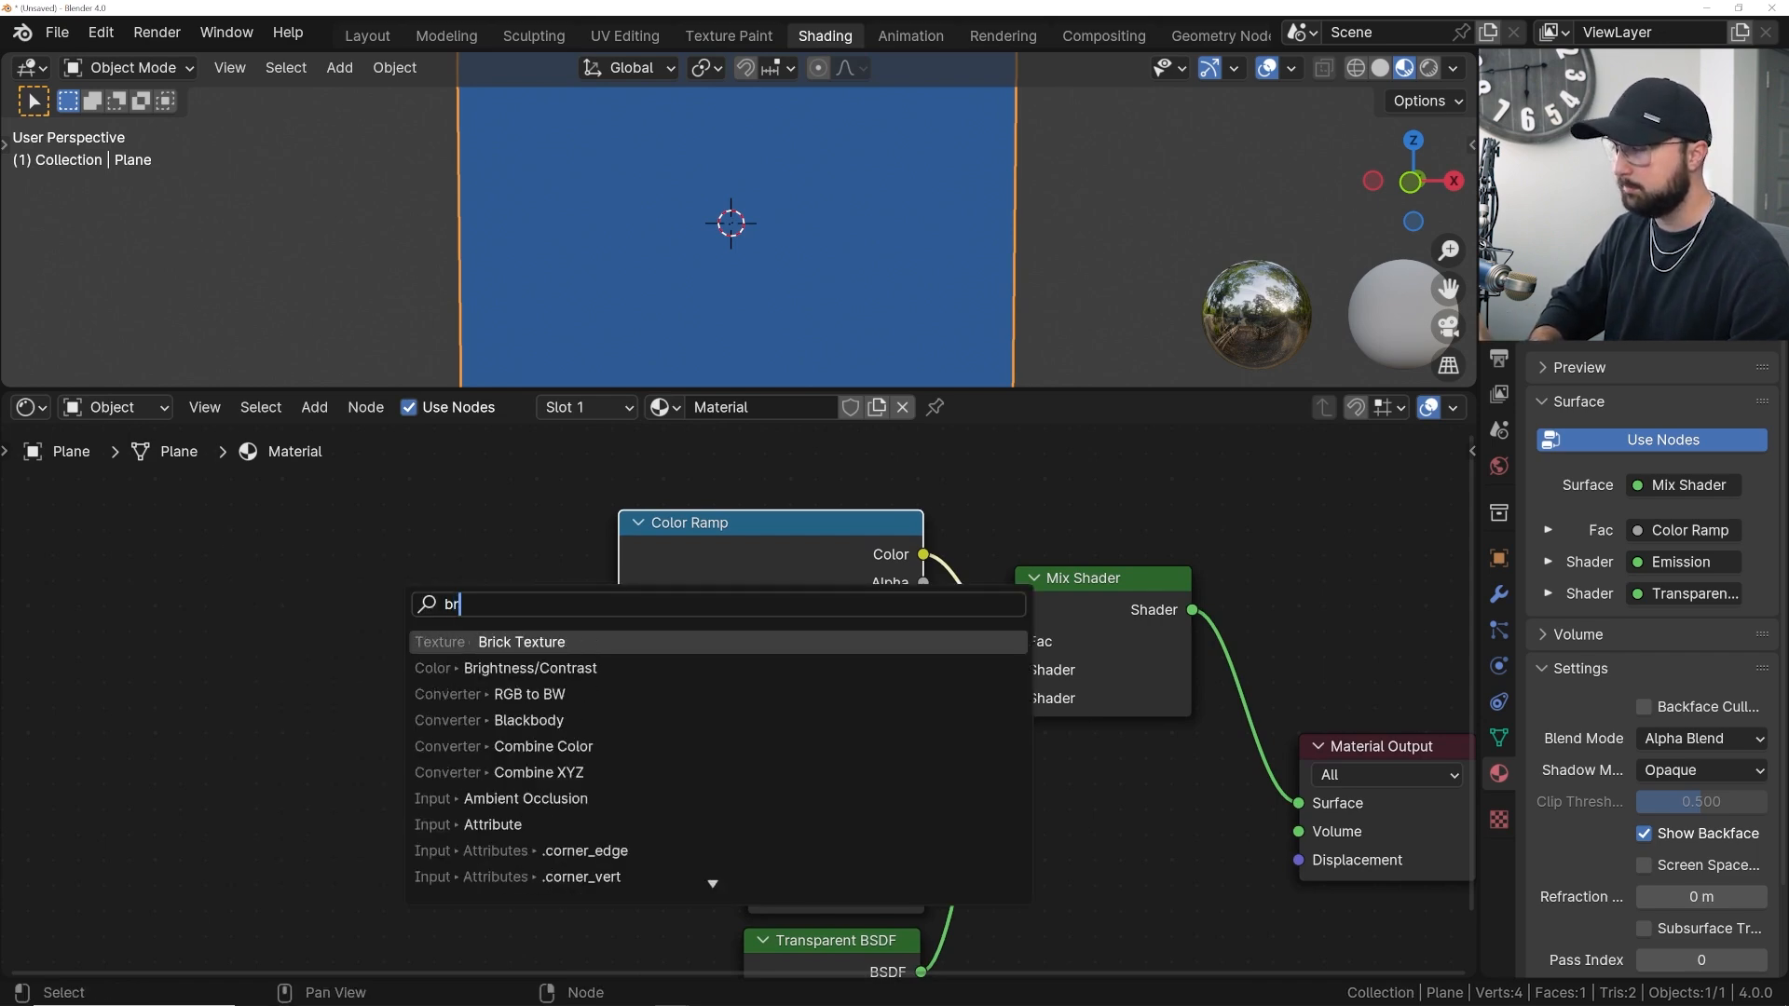
pyautogui.press('Return')
pyautogui.click(293, 606)
# - Drive the Brick Texture with Object coordinates through a Mapping node and connect its Color output to the Color Ramp's Fac
pyautogui.moveTo(293, 607); pyautogui.dragTo(641, 551, button='middle')
pyautogui.hotkey('ctrl', 't')
pyautogui.moveTo(236, 691); pyautogui.dragTo(283, 668)
pyautogui.moveTo(694, 569); pyautogui.dragTo(488, 574, button='middle')
pyautogui.moveTo(497, 560); pyautogui.dragTo(760, 702)
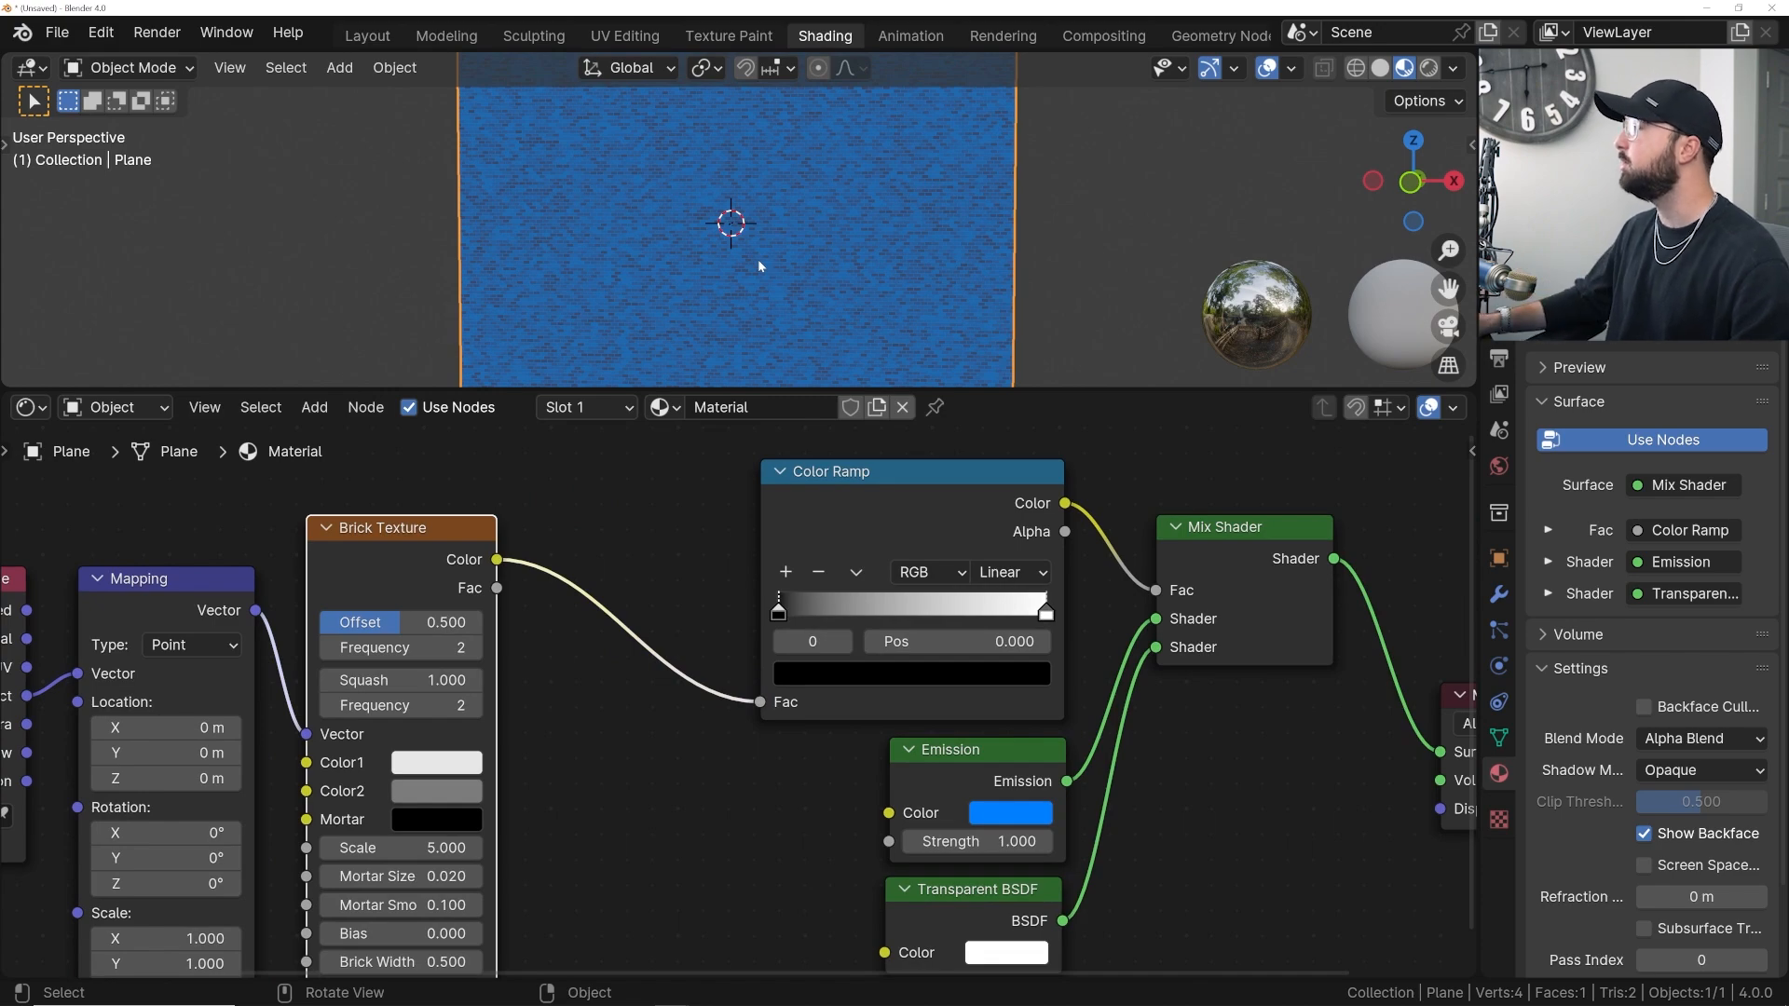
# - Set both Color1 and Color2 of the Brick Texture to pure white
pyautogui.scroll(2, 594, 791)
pyautogui.scroll(3, 798, 289)
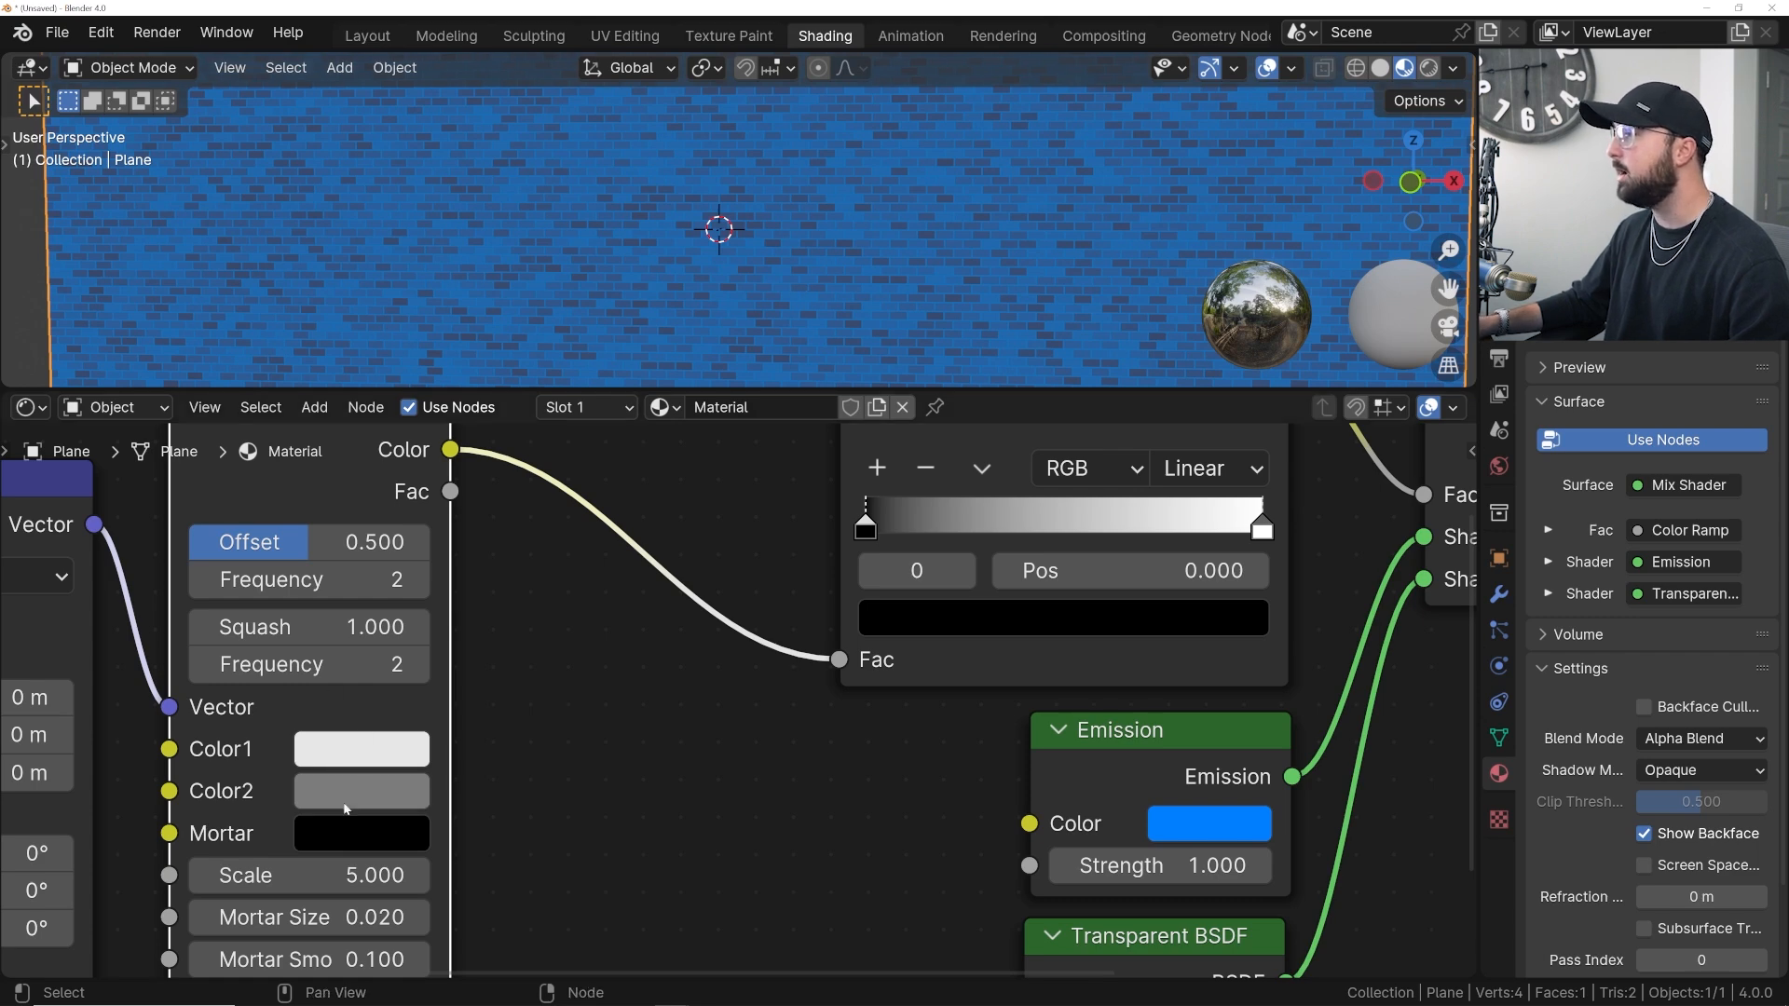
pyautogui.click(343, 840)
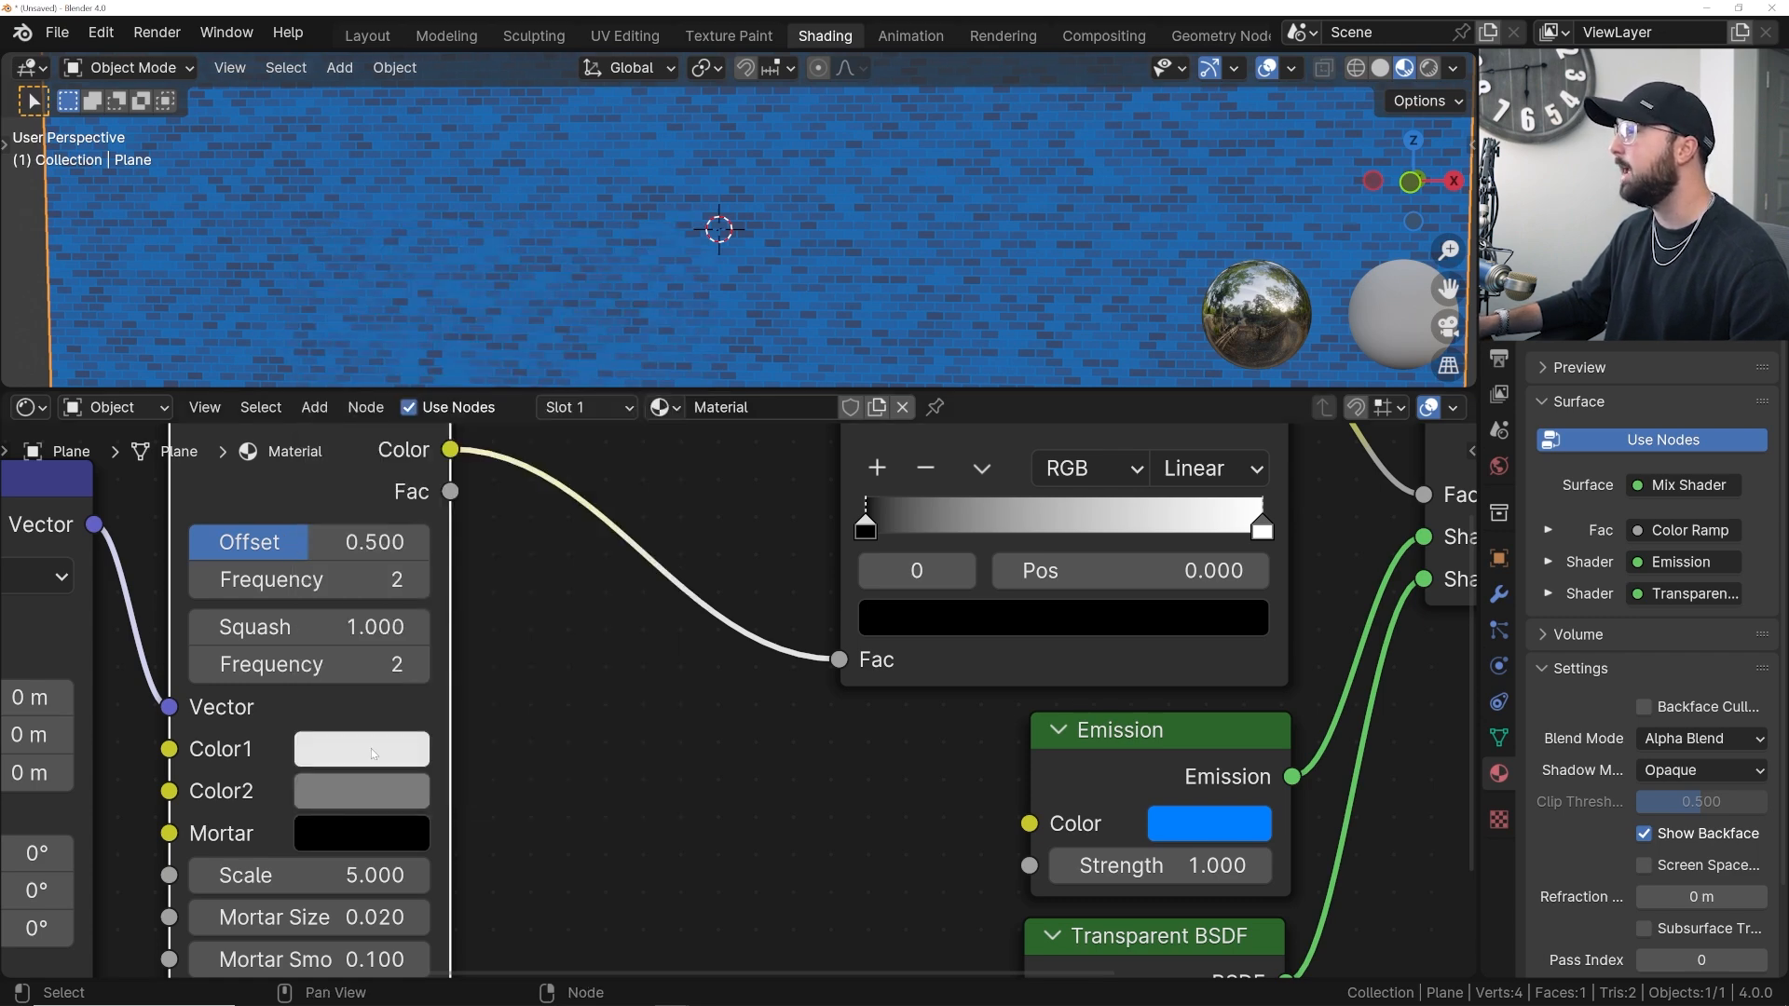
pyautogui.click(362, 749)
pyautogui.moveTo(671, 189); pyautogui.dragTo(675, 155)
pyautogui.click(357, 797)
pyautogui.click(362, 791)
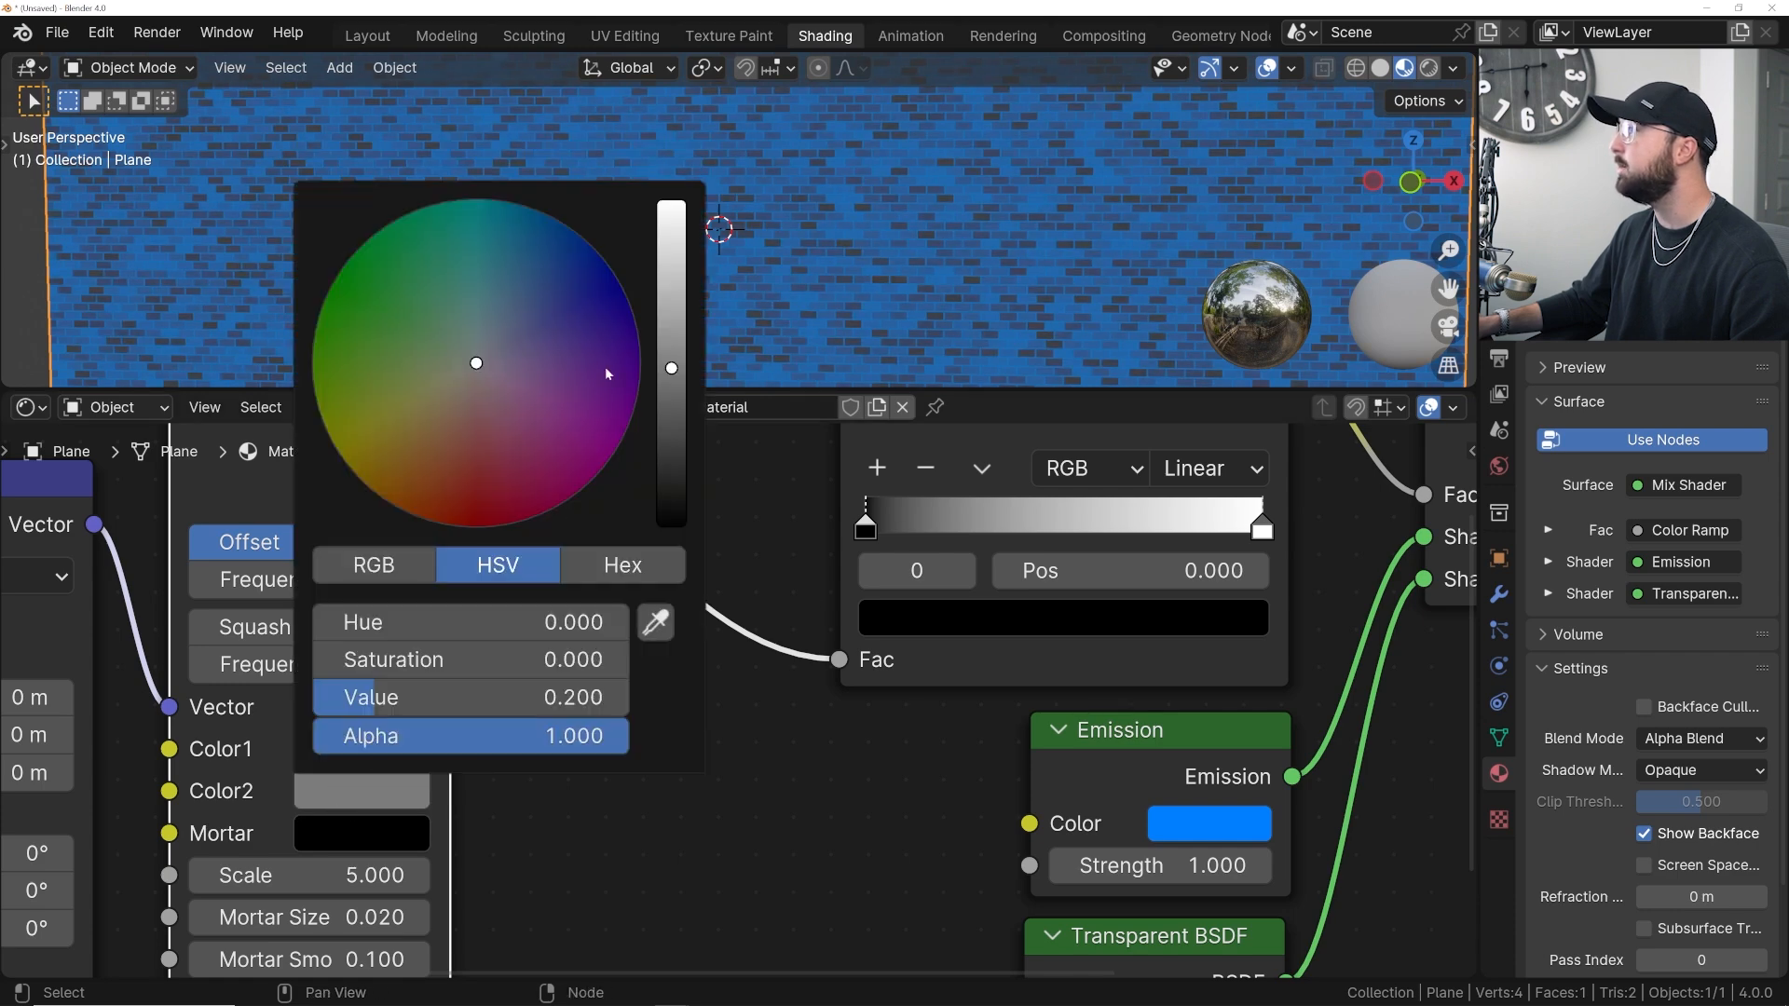
pyautogui.moveTo(671, 364); pyautogui.dragTo(671, 203)
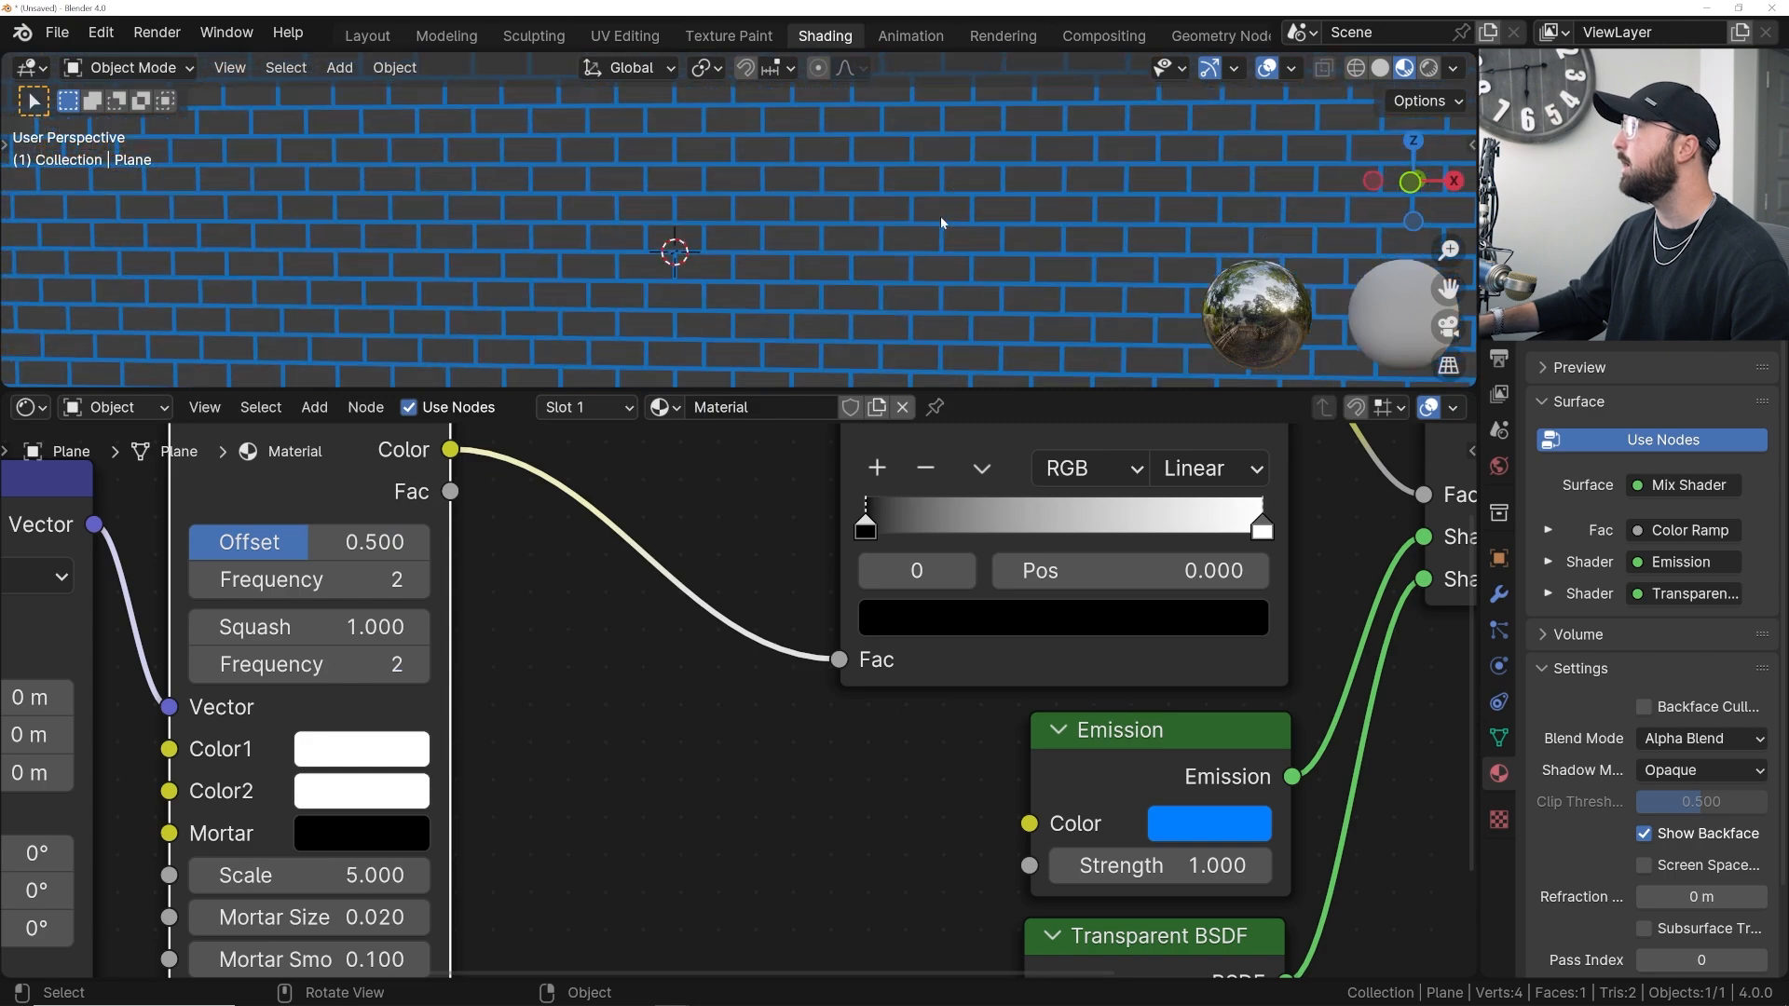
# - Try flipping the Color Ramp and flip it back to its original order
pyautogui.scroll(-4, 941, 217)
pyautogui.click(983, 469)
pyautogui.click(990, 511)
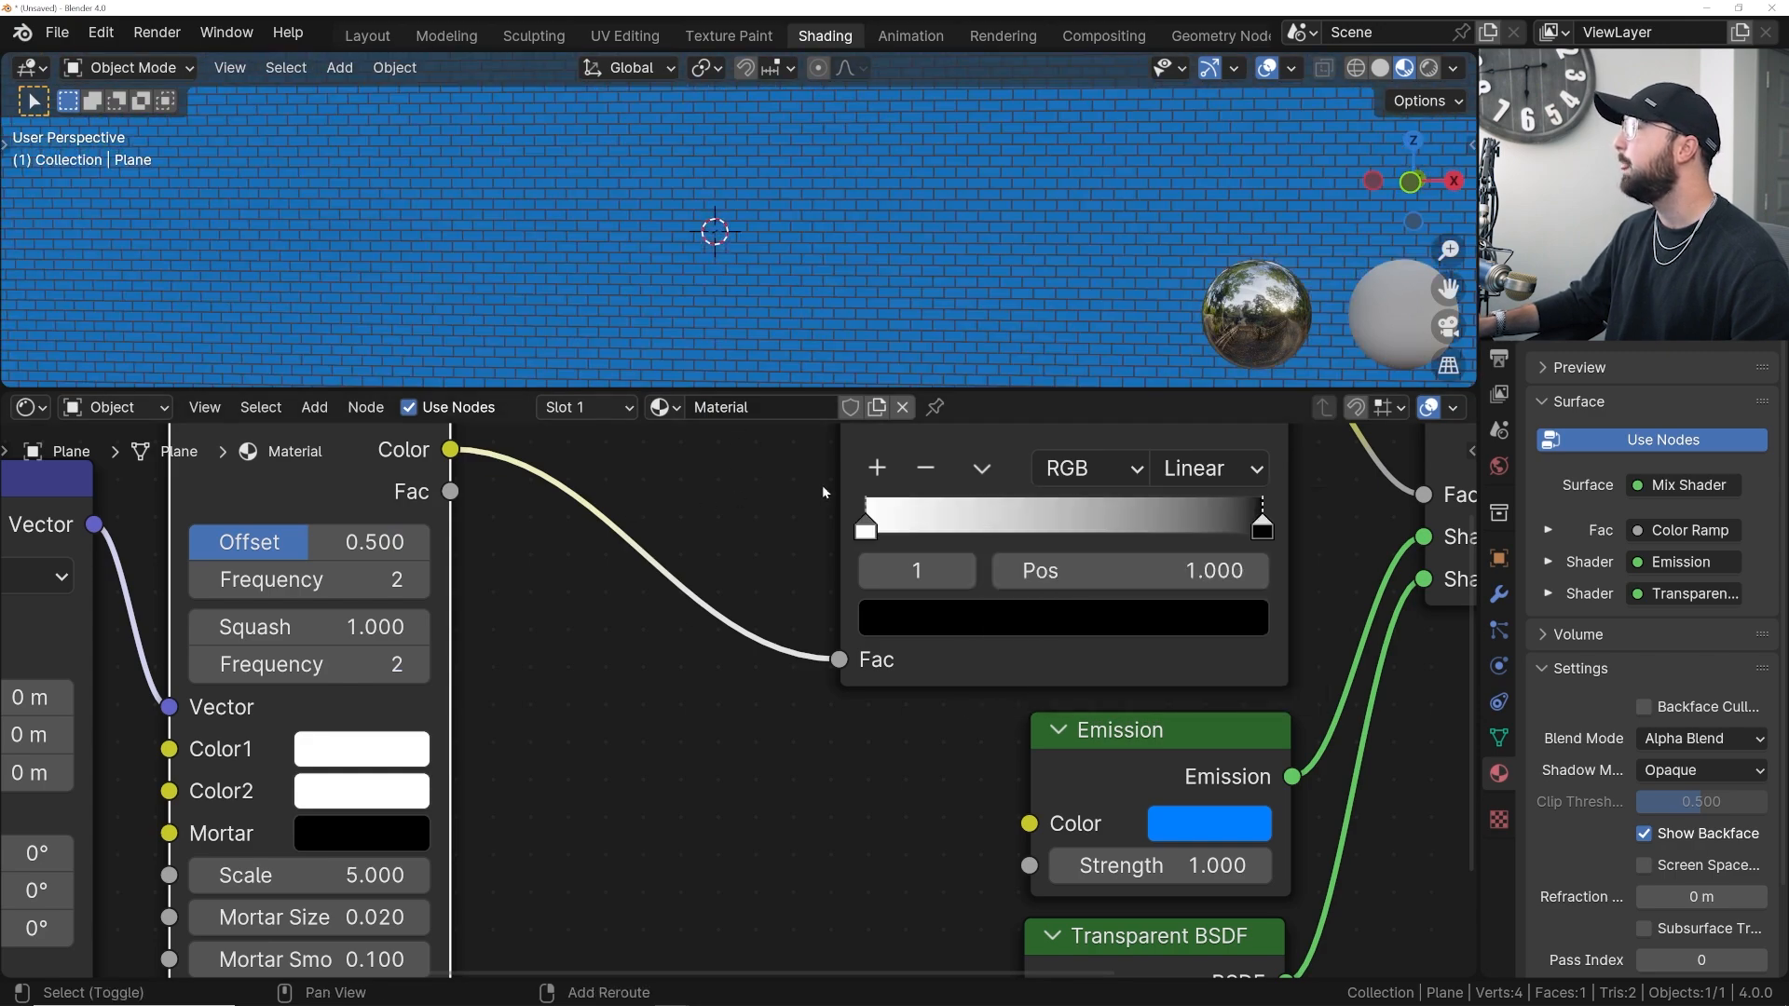
pyautogui.moveTo(822, 485); pyautogui.dragTo(663, 623, button='middle')
pyautogui.click(813, 607)
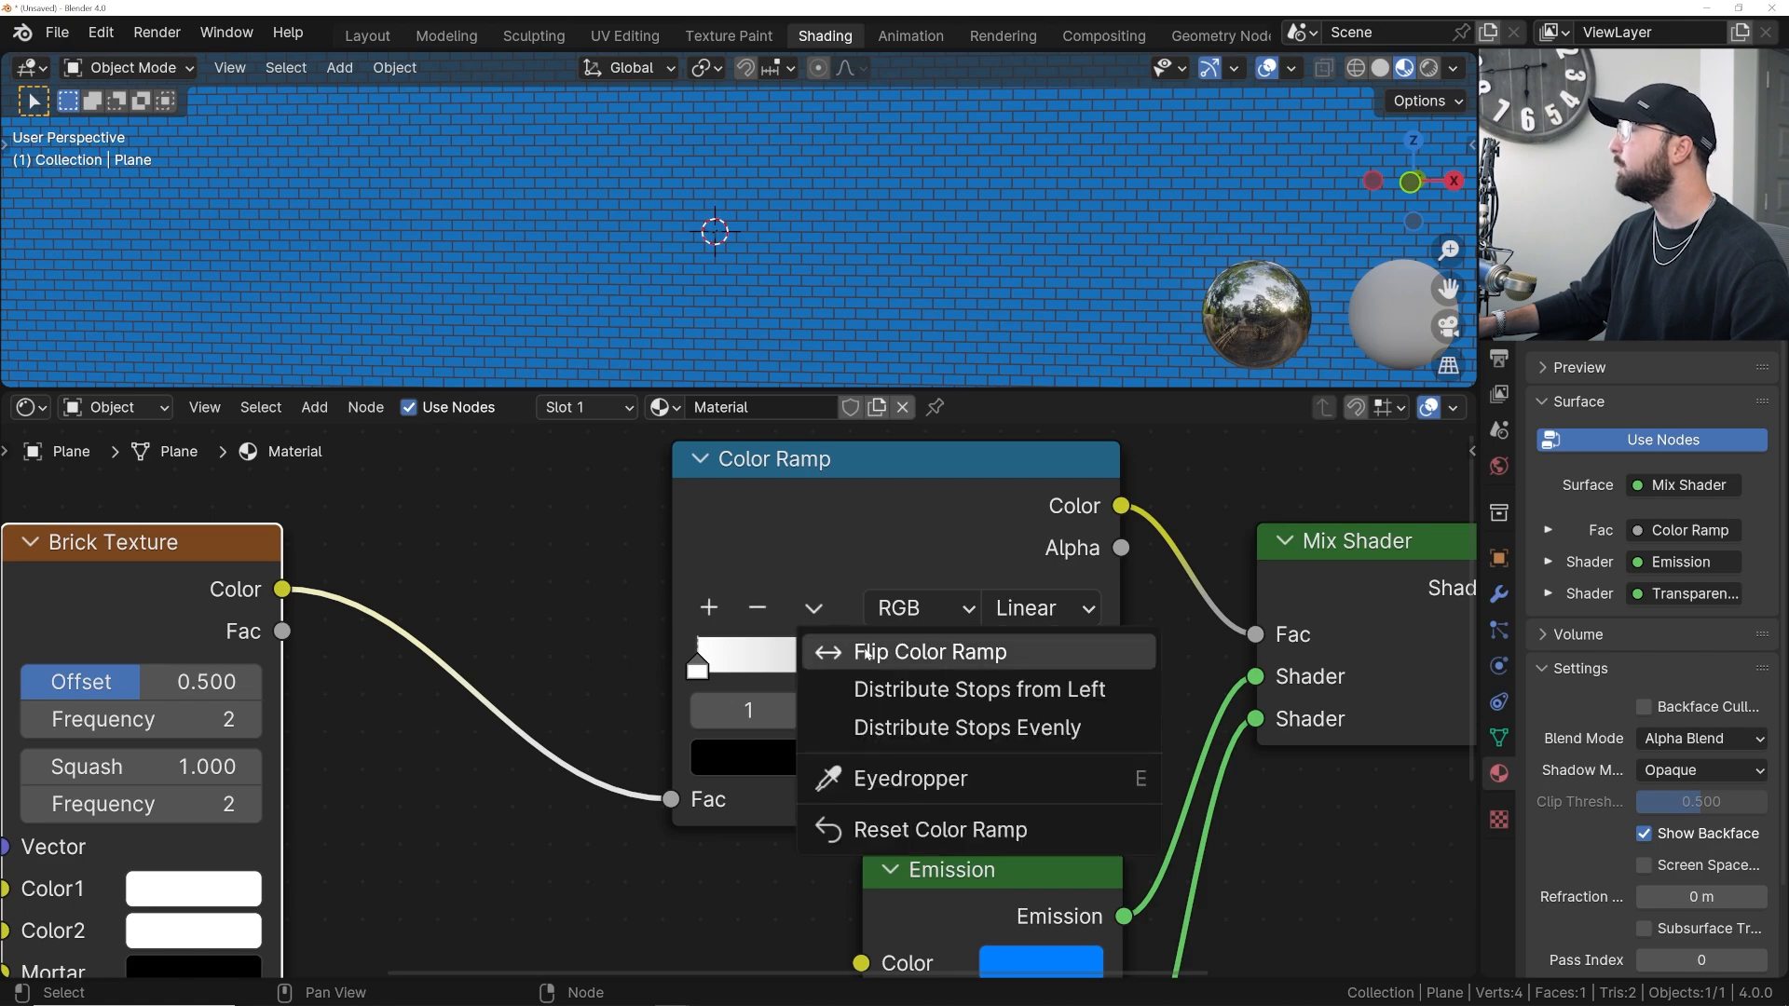
pyautogui.click(867, 653)
pyautogui.moveTo(792, 224); pyautogui.dragTo(708, 283, button='middle')
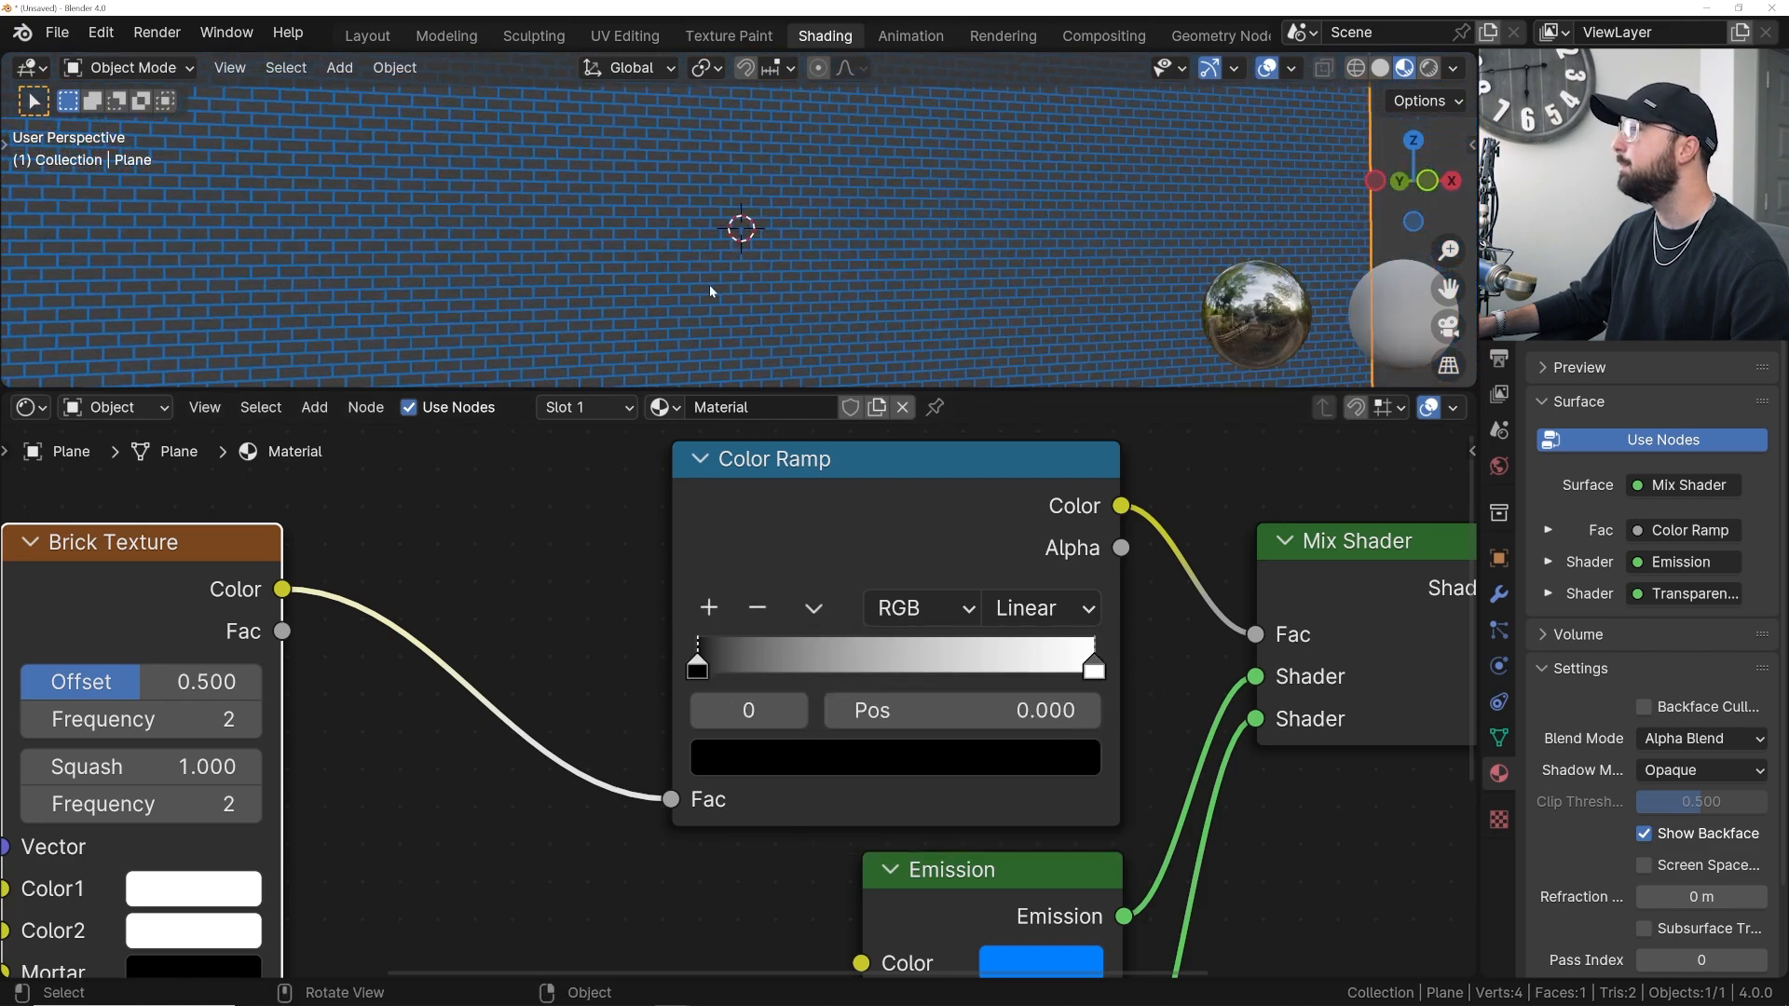
# - Set the Brick Texture's Offset and Mortar Smooth to 0
pyautogui.moveTo(207, 686); pyautogui.dragTo(22, 687)
pyautogui.moveTo(812, 230); pyautogui.dragTo(756, 237, button='middle')
pyautogui.moveTo(403, 720); pyautogui.dragTo(683, 309, button='middle')
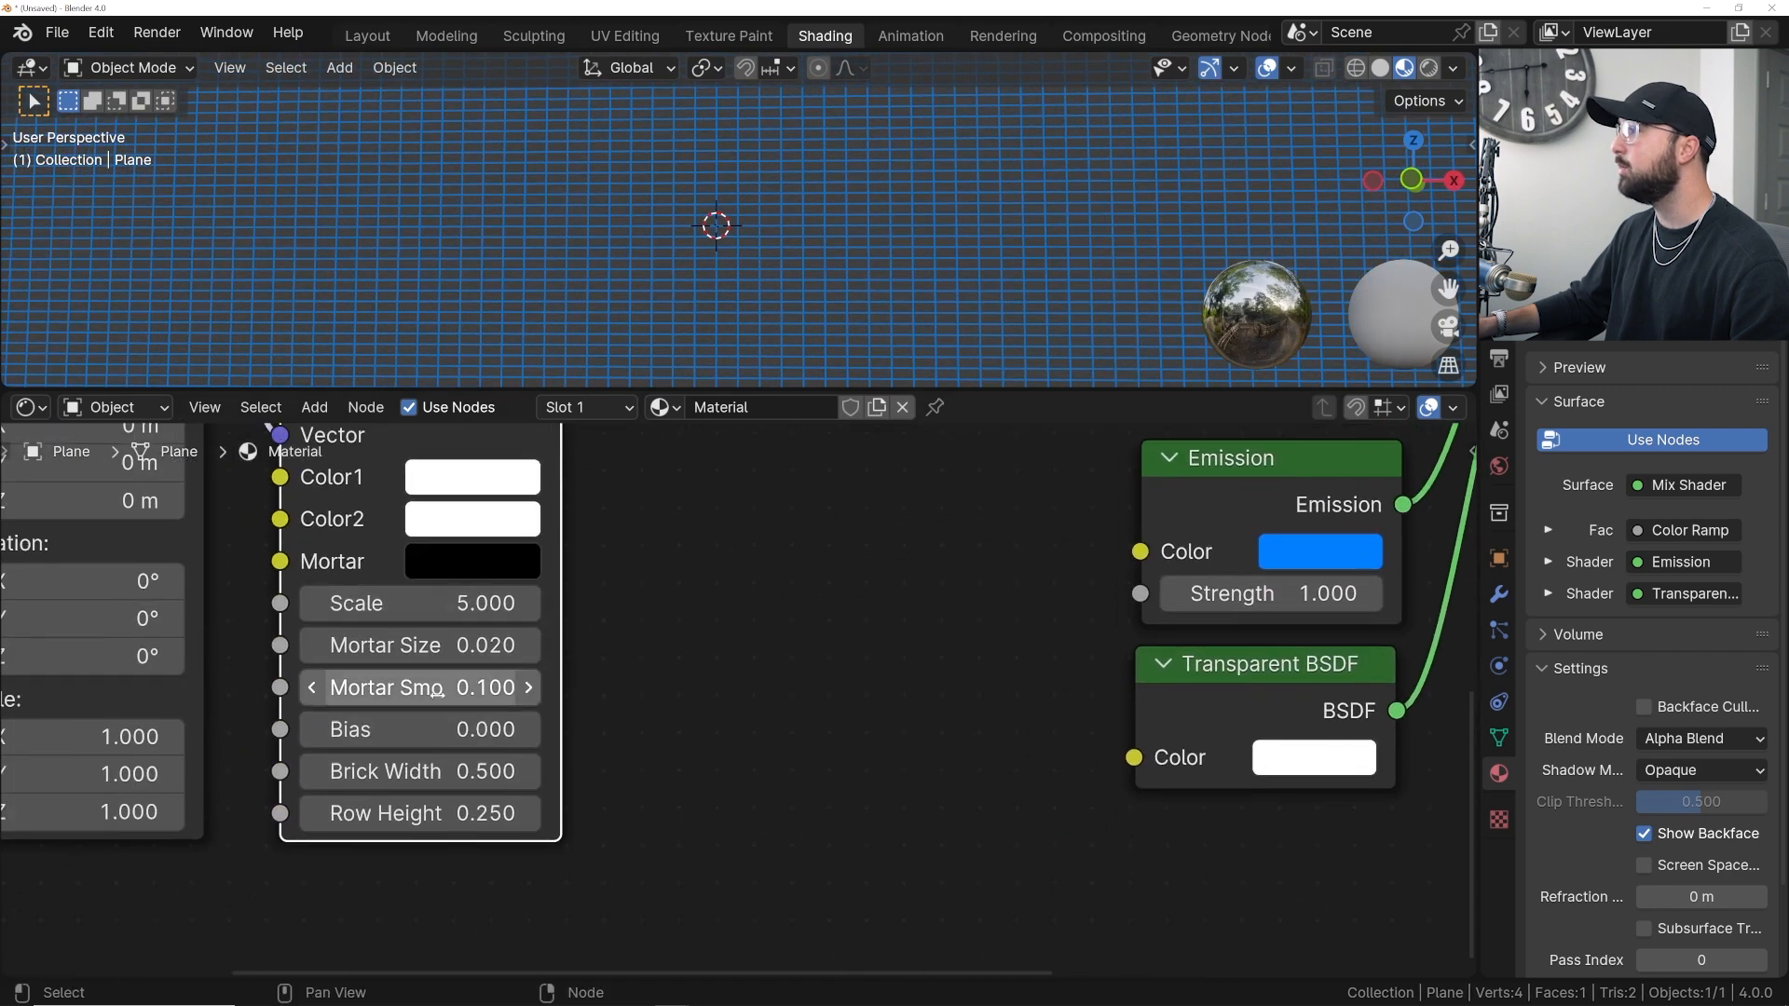
pyautogui.moveTo(447, 687); pyautogui.dragTo(382, 688)
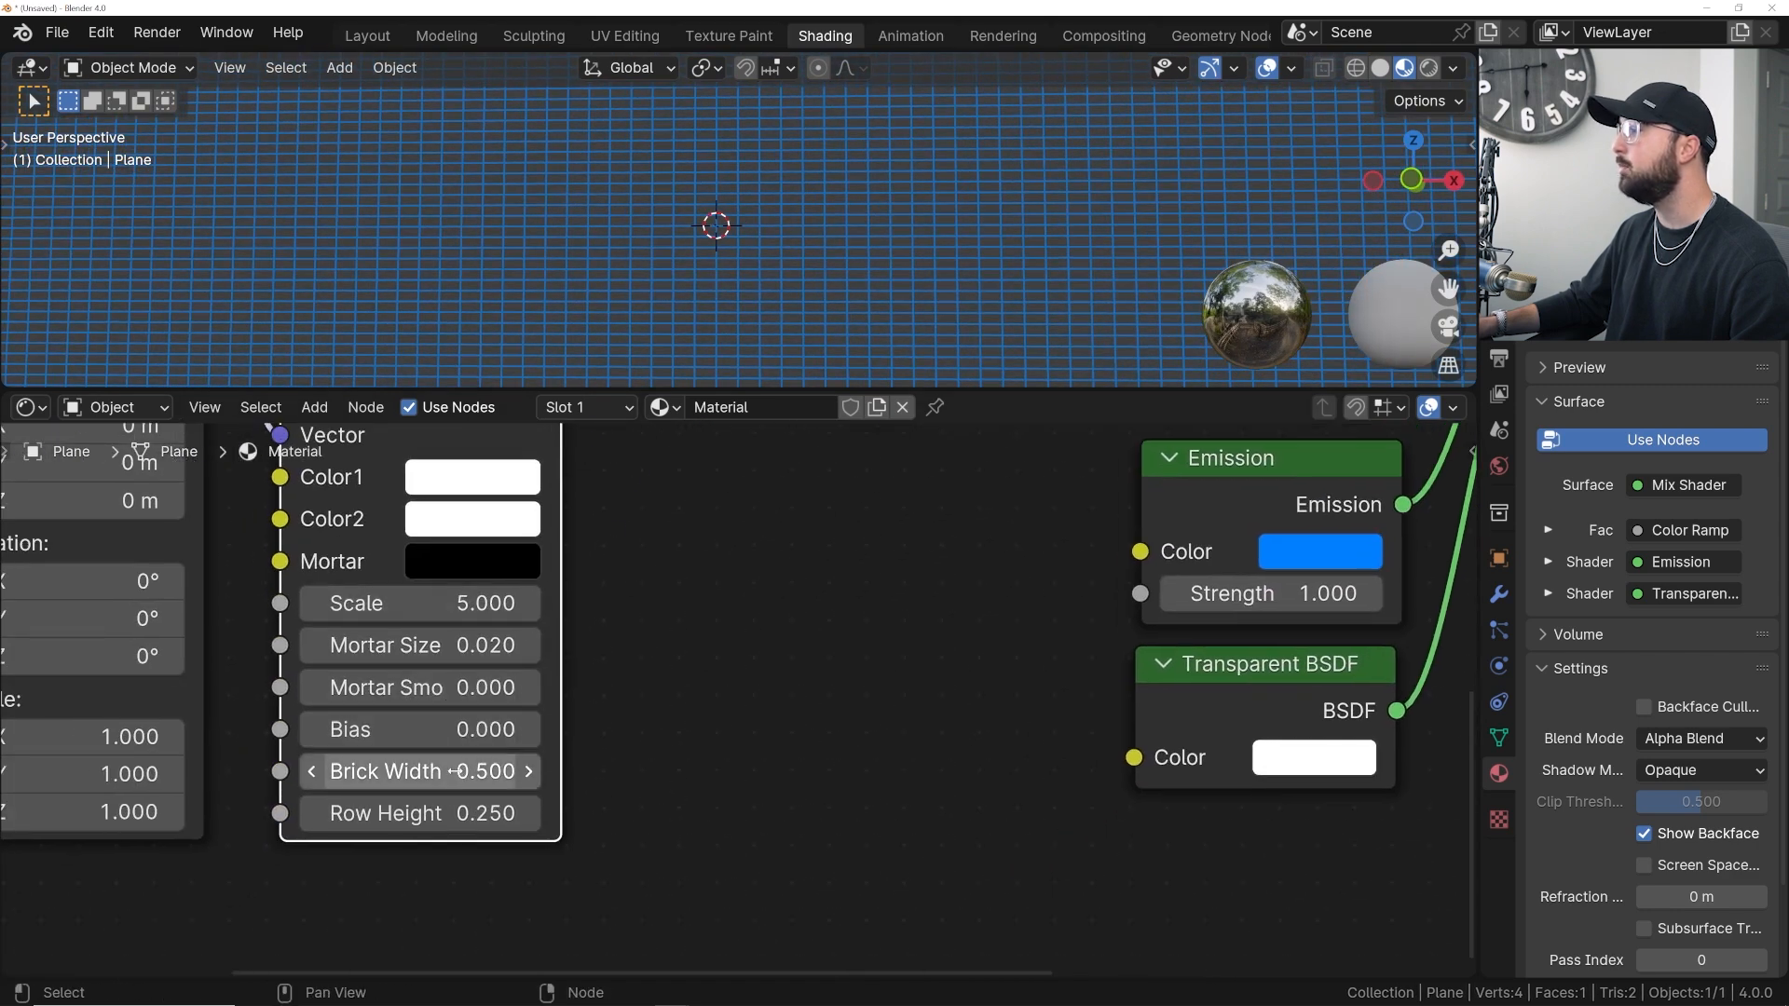
# - Set the Brick Texture's Brick Width and Row Height both to 1
pyautogui.moveTo(455, 771); pyautogui.dragTo(438, 813)
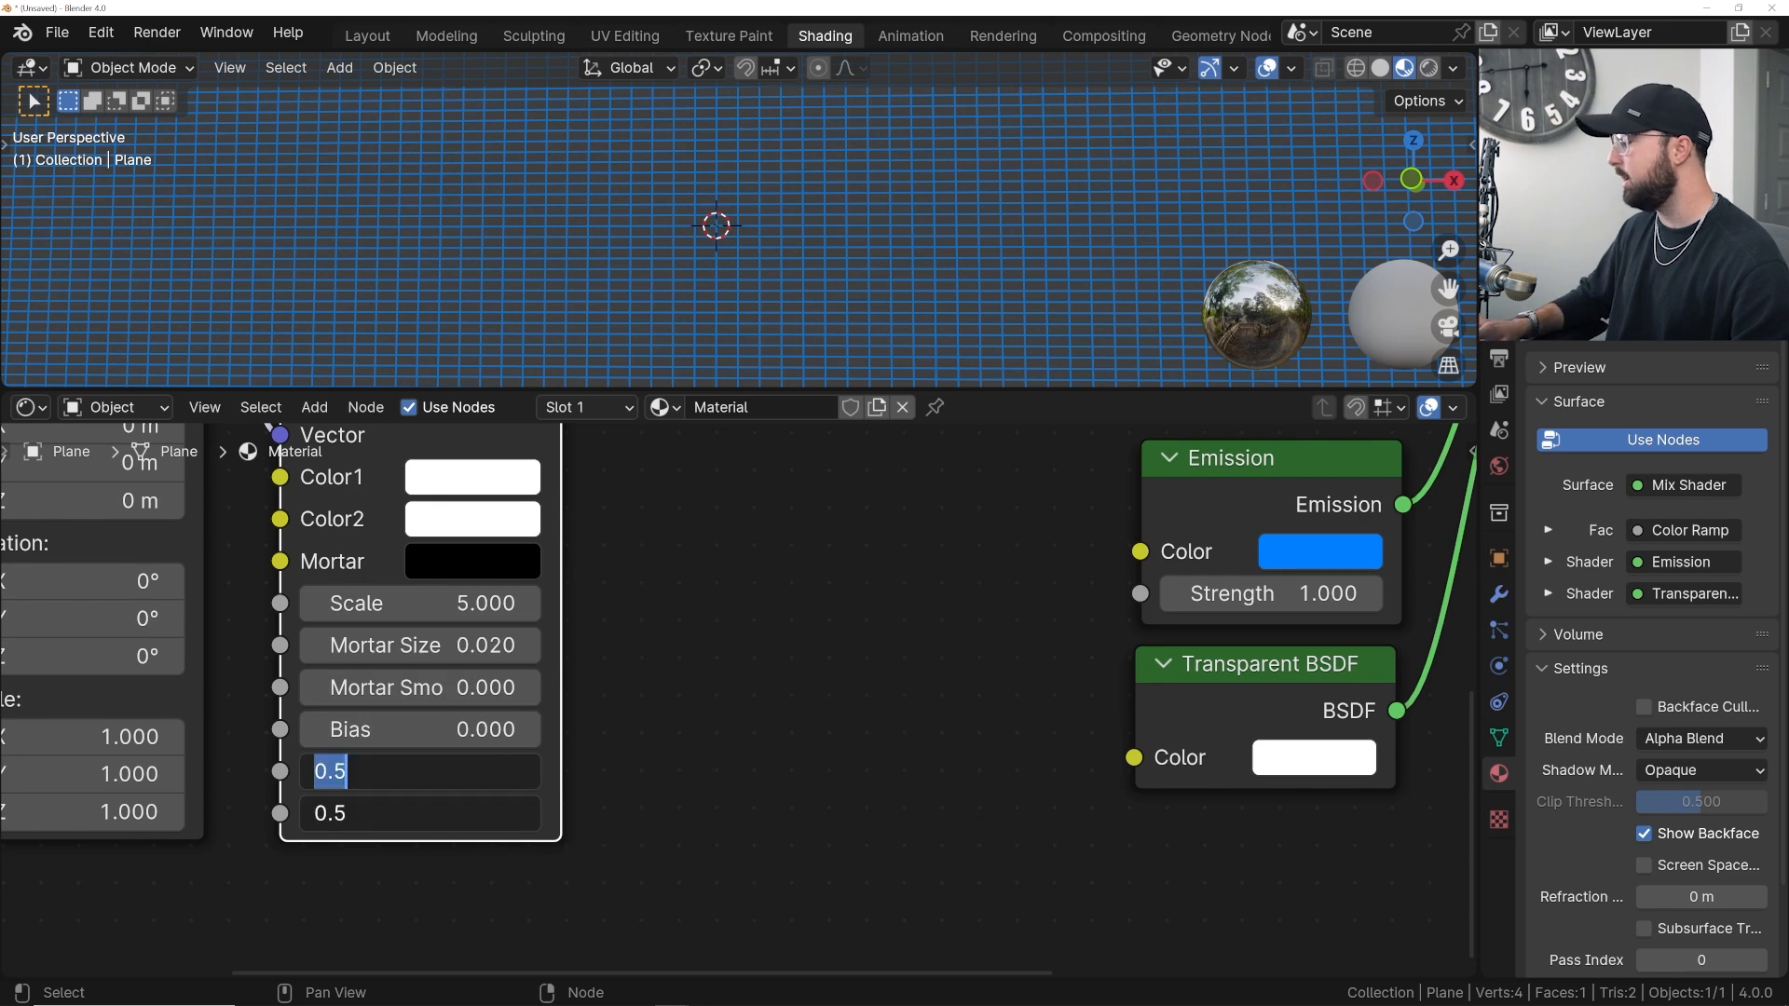
pyautogui.write('1')
pyautogui.press('Return')
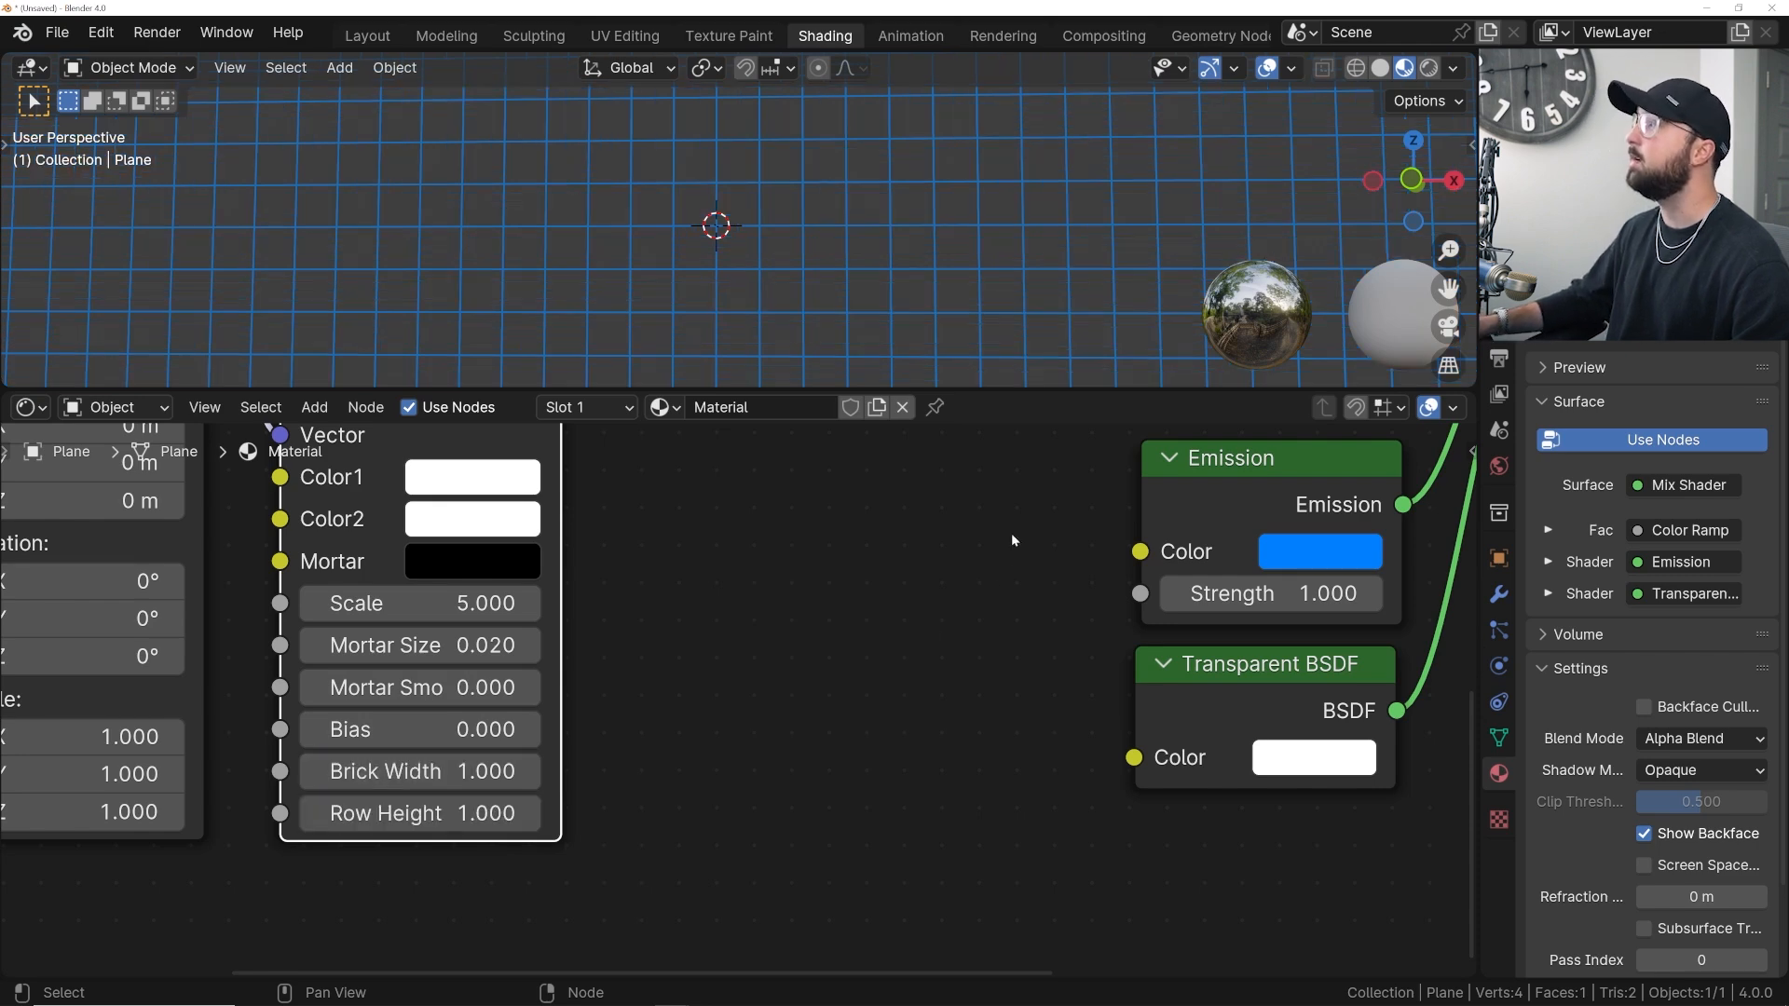
# - Set the Brick Texture's Scale to 1
pyautogui.scroll(-5, 836, 307)
pyautogui.scroll(4, 836, 308)
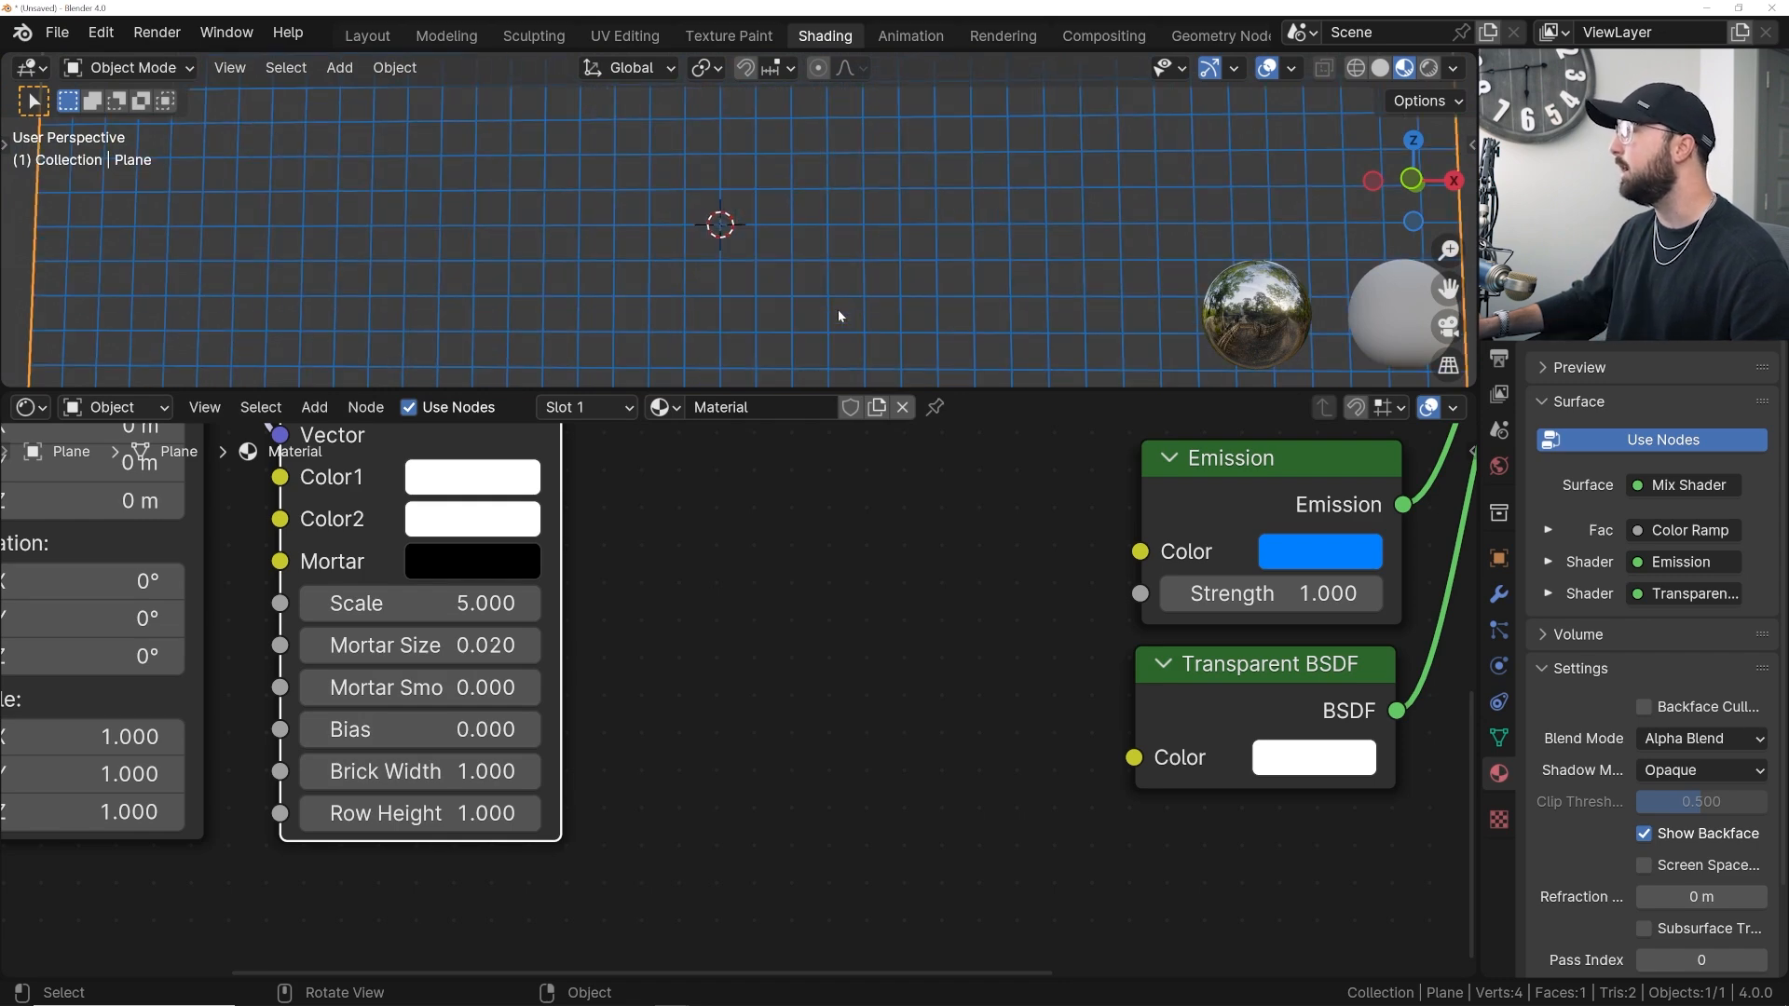
pyautogui.click(420, 603)
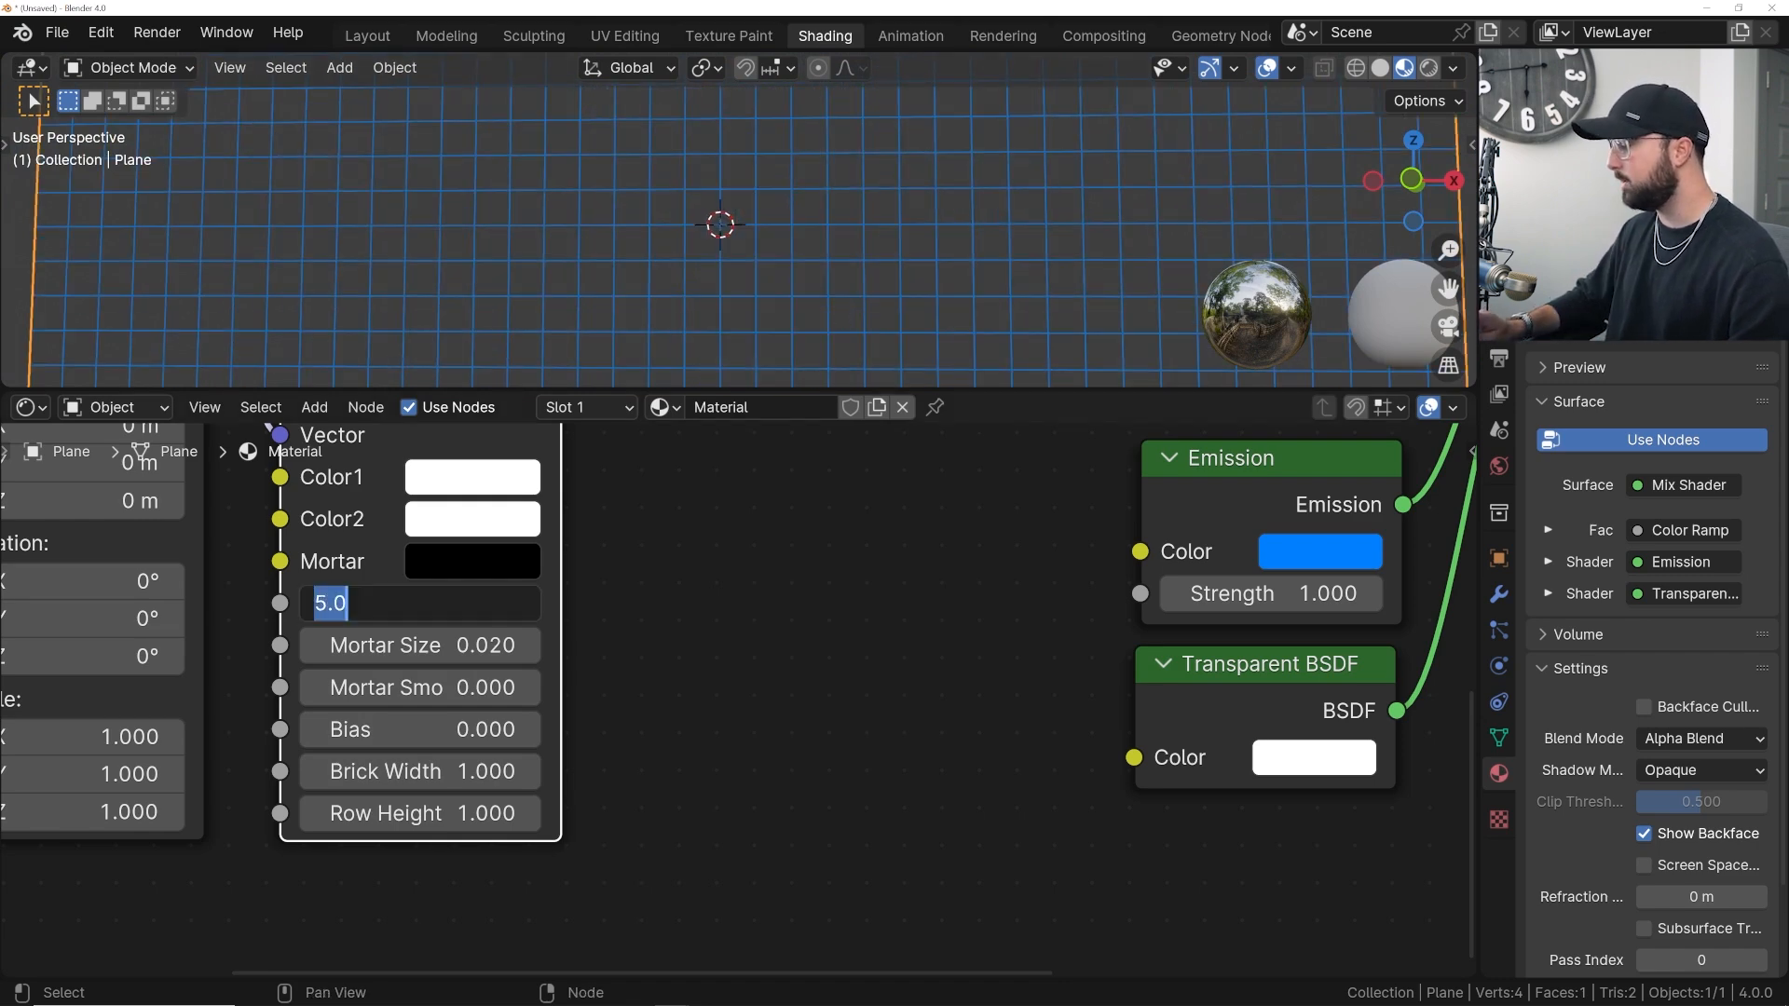
pyautogui.write('1')
pyautogui.press('Return')
# - Hide the overlays and gizmos in the 3D viewport around the grid plane
pyautogui.scroll(-3, 702, 322)
pyautogui.moveTo(703, 322); pyautogui.dragTo(719, 331, button='middle')
pyautogui.click(1266, 68)
pyautogui.scroll(2, 1001, 192)
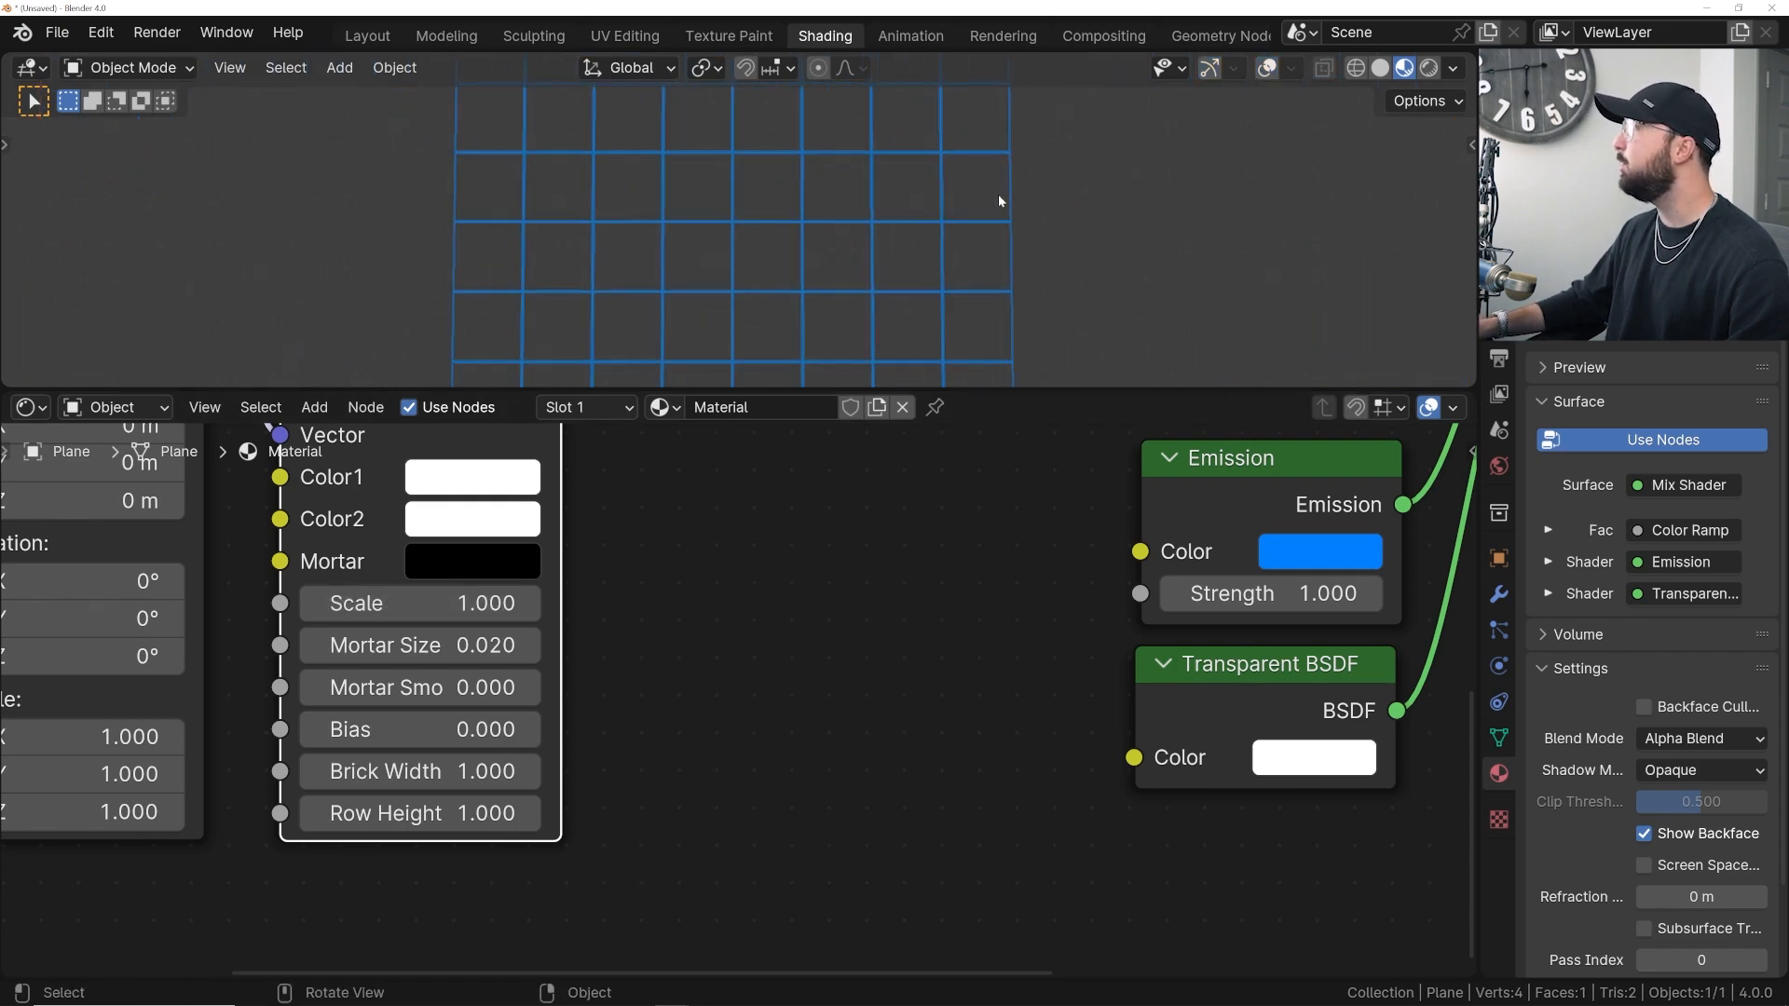
# - Set the Emission node's Strength to 20
pyautogui.click(1272, 594)
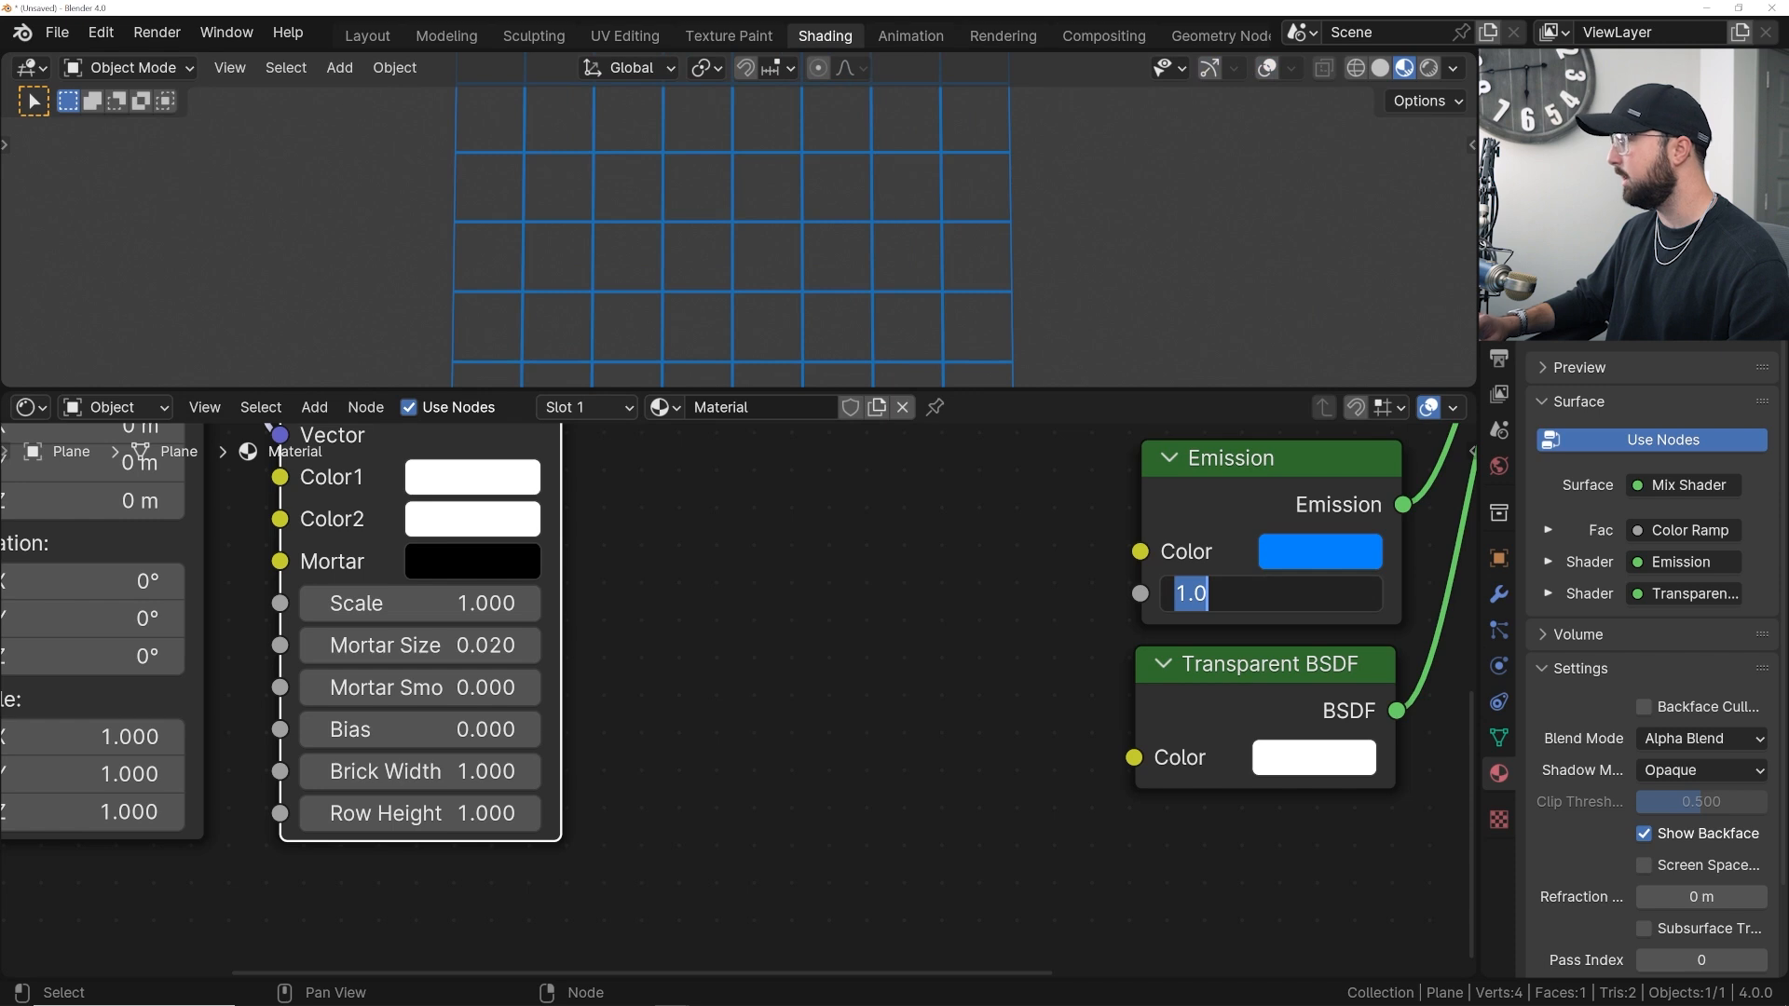
pyautogui.write('20')
pyautogui.press('Return')
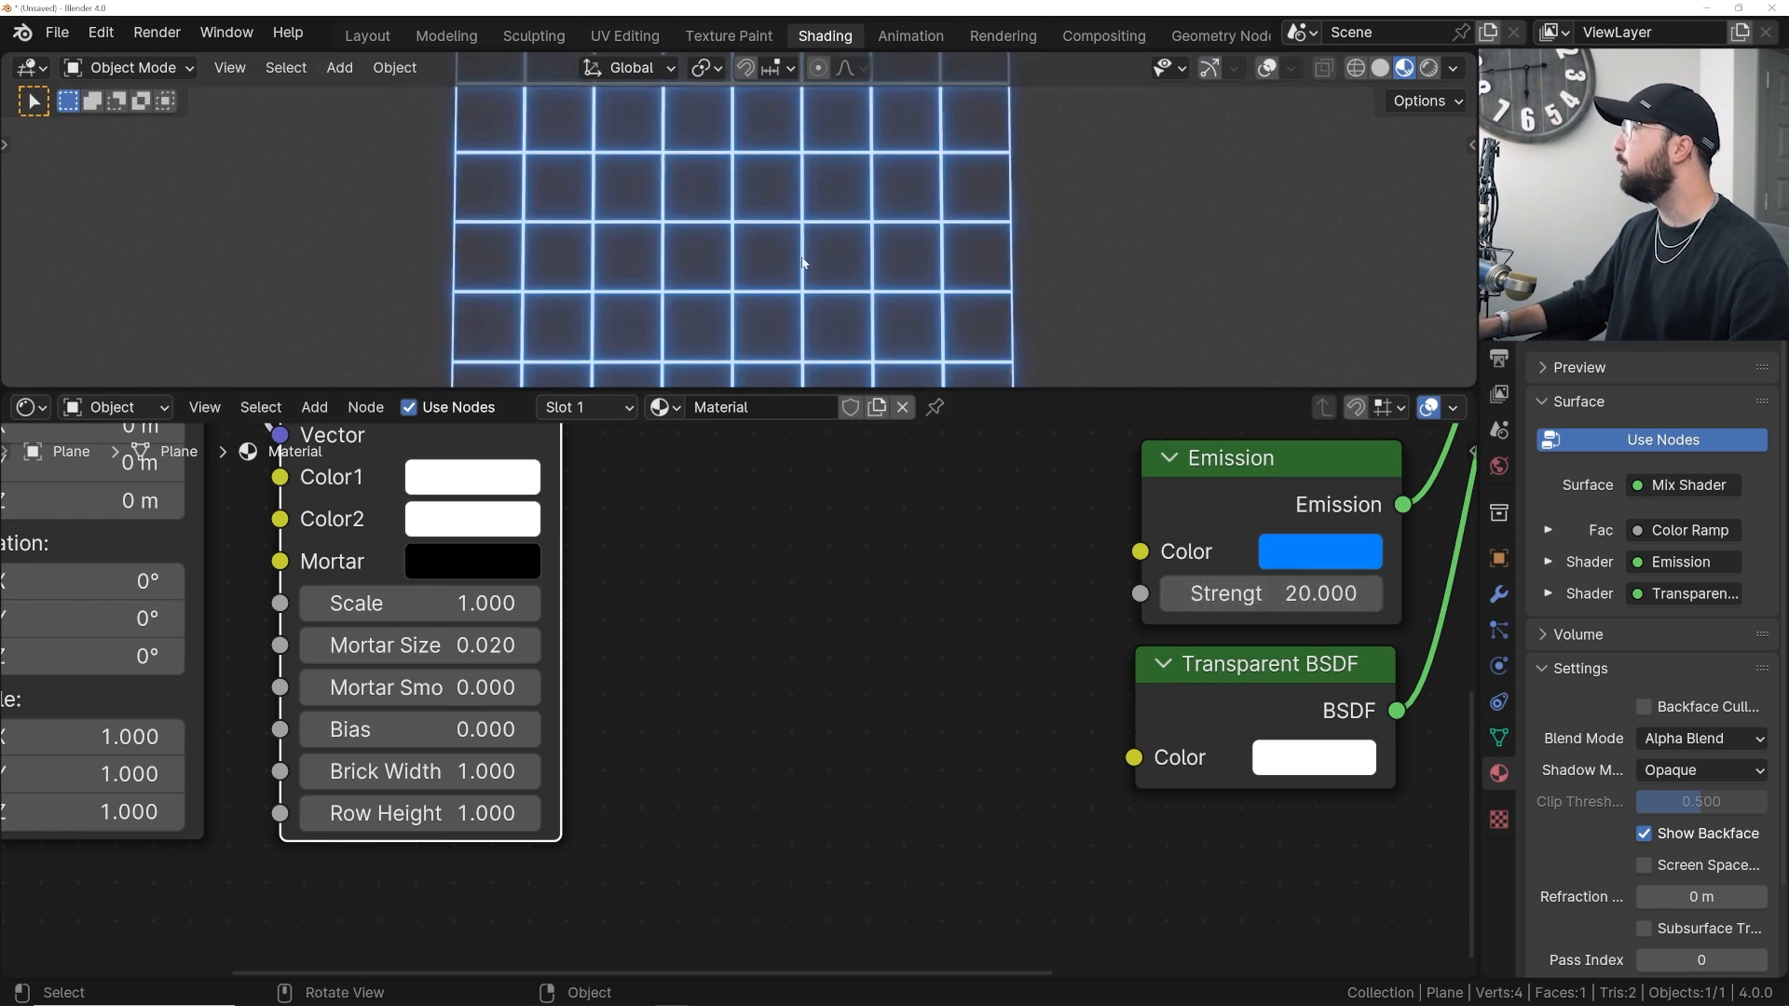
pyautogui.moveTo(773, 257)
pyautogui.mouseDown(button='middle')
pyautogui.moveTo(1118, 267)
pyautogui.moveTo(779, 283)
pyautogui.mouseUp(button='middle')
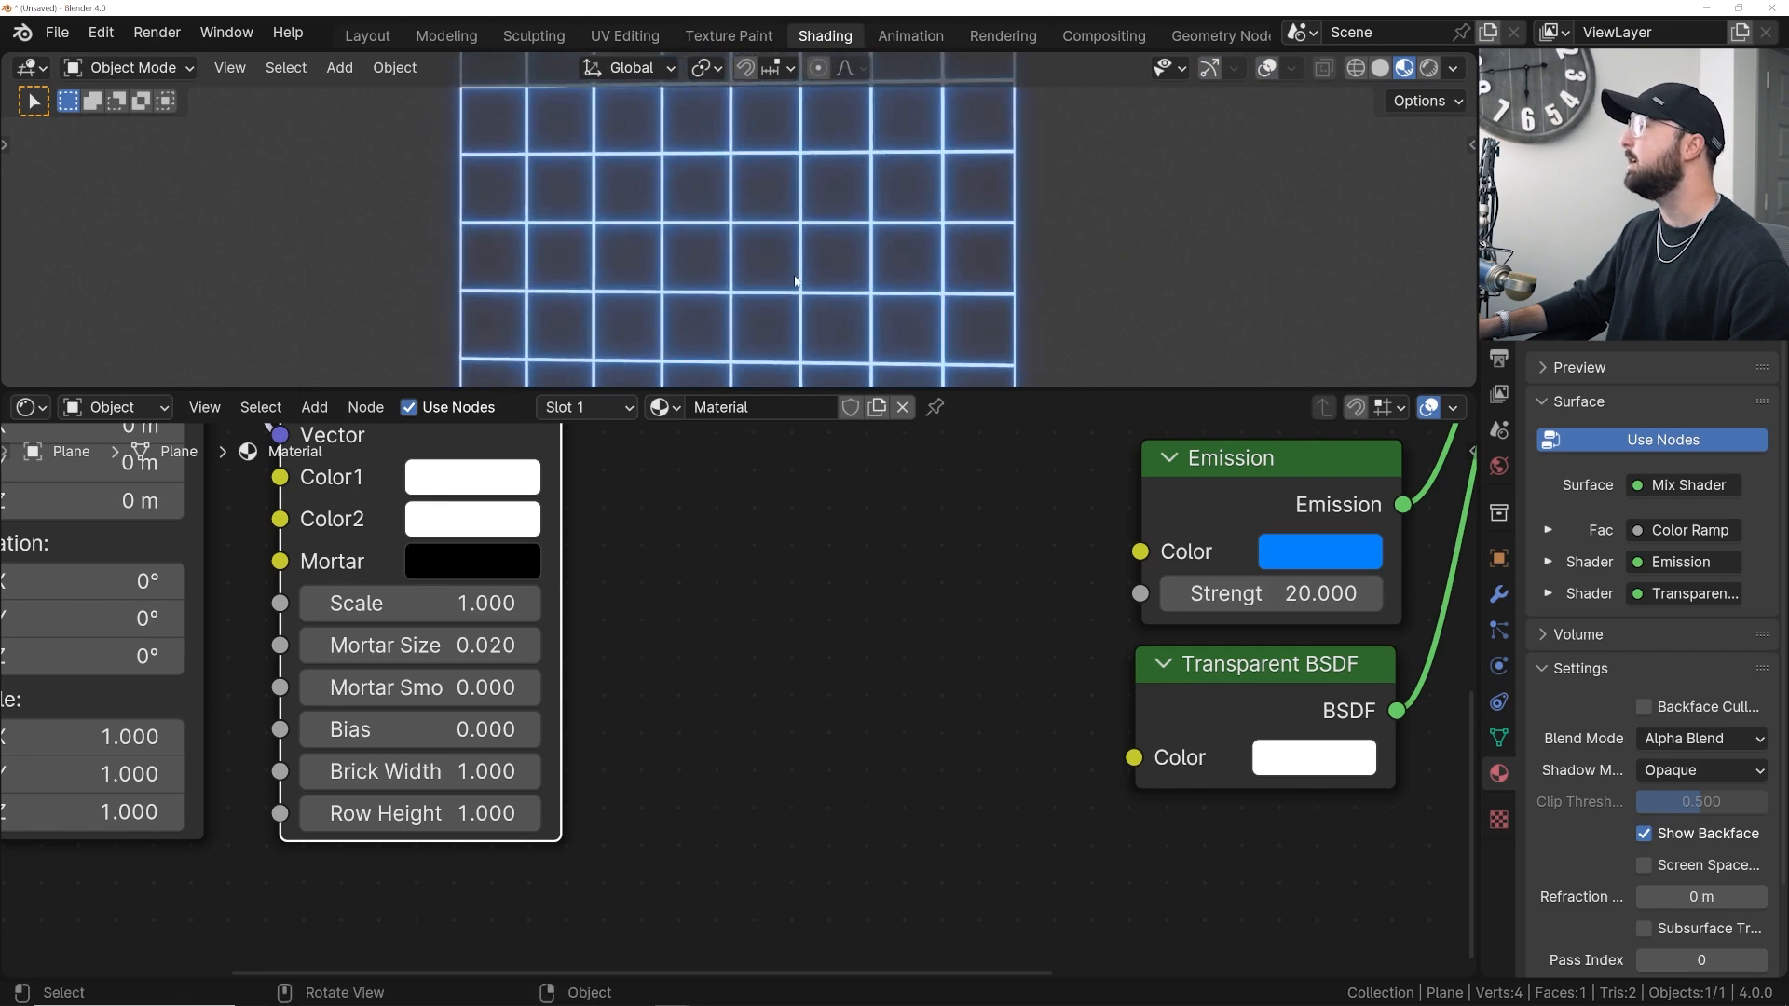
pyautogui.scroll(-2, 552, 635)
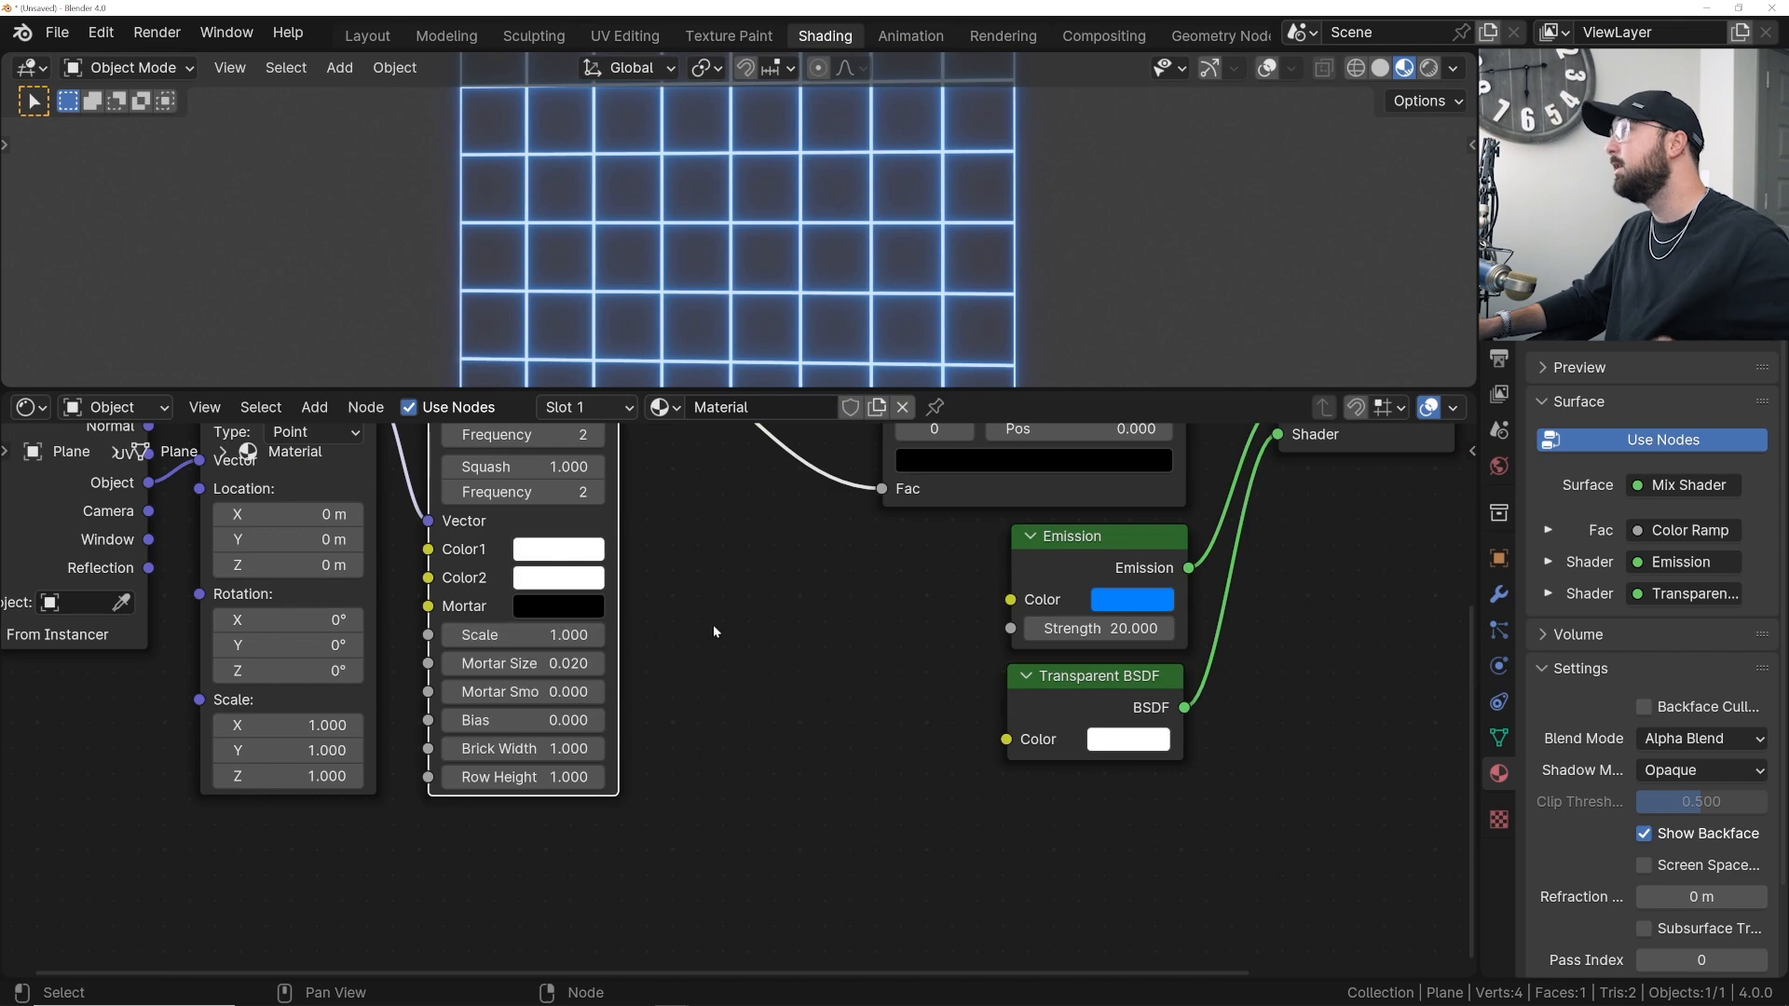
pyautogui.scroll(3, 742, 236)
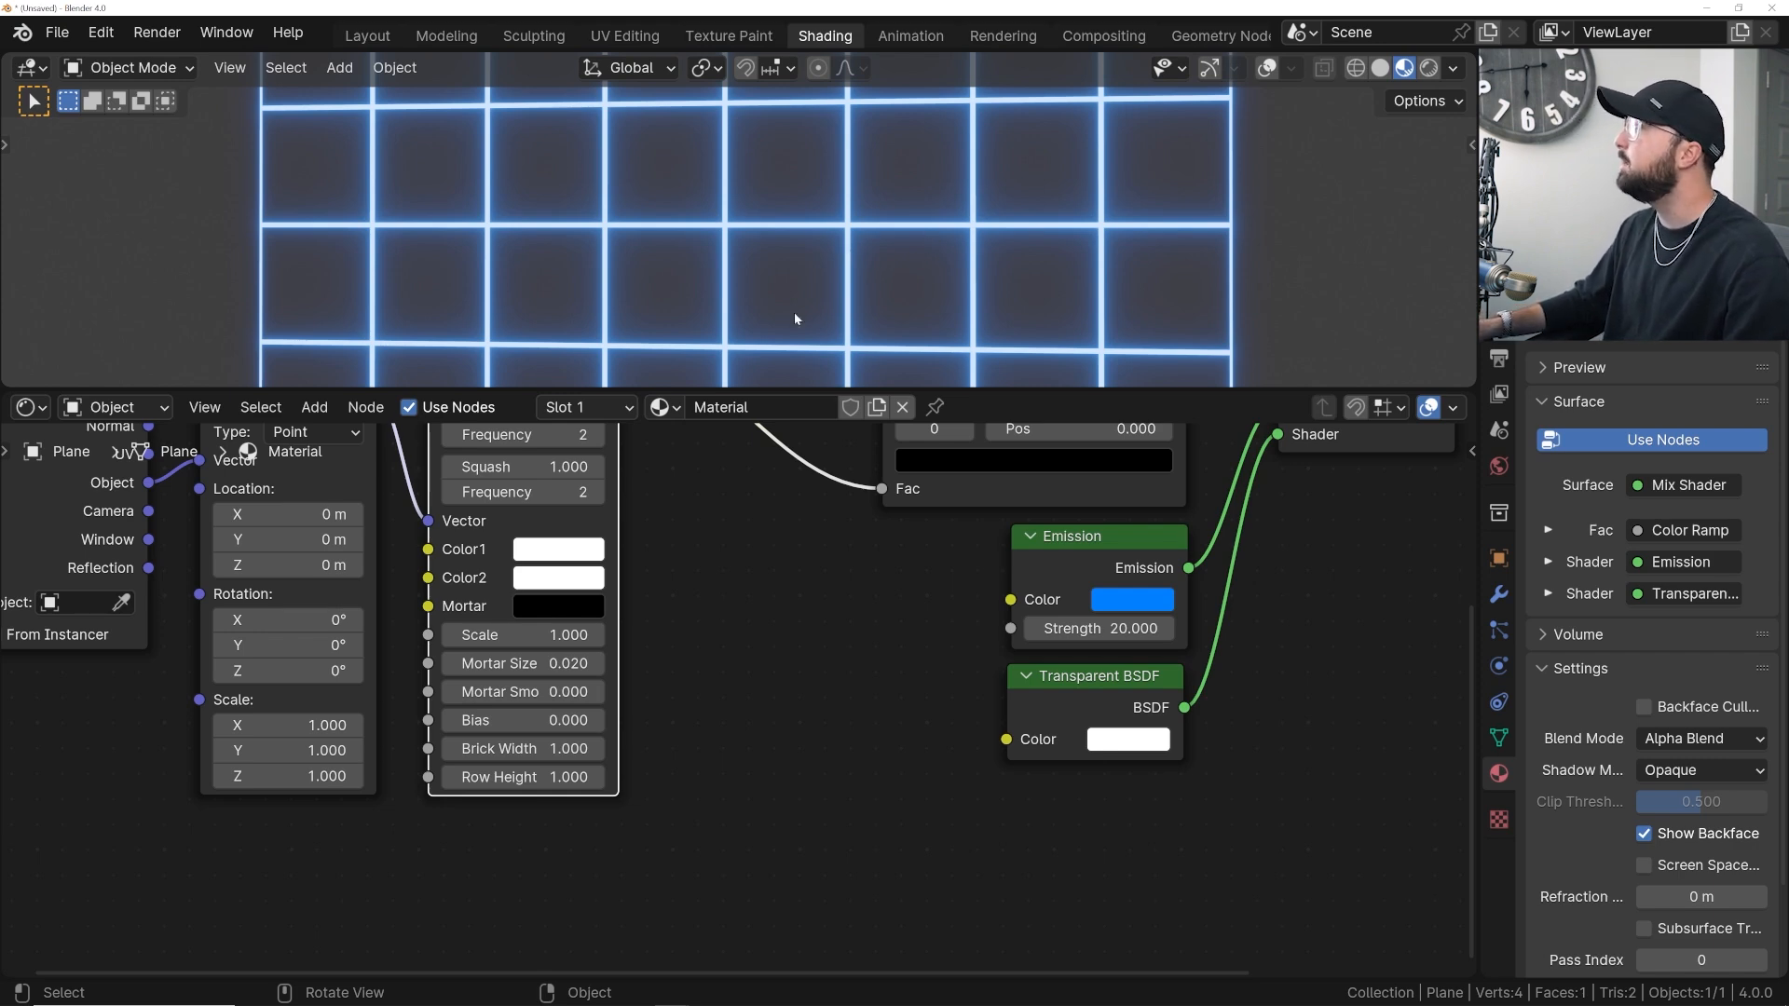
# - Move the Color Ramp next to the Brick Texture and insert a Mix Color node between it and the Mix Shader
pyautogui.scroll(-4, 752, 553)
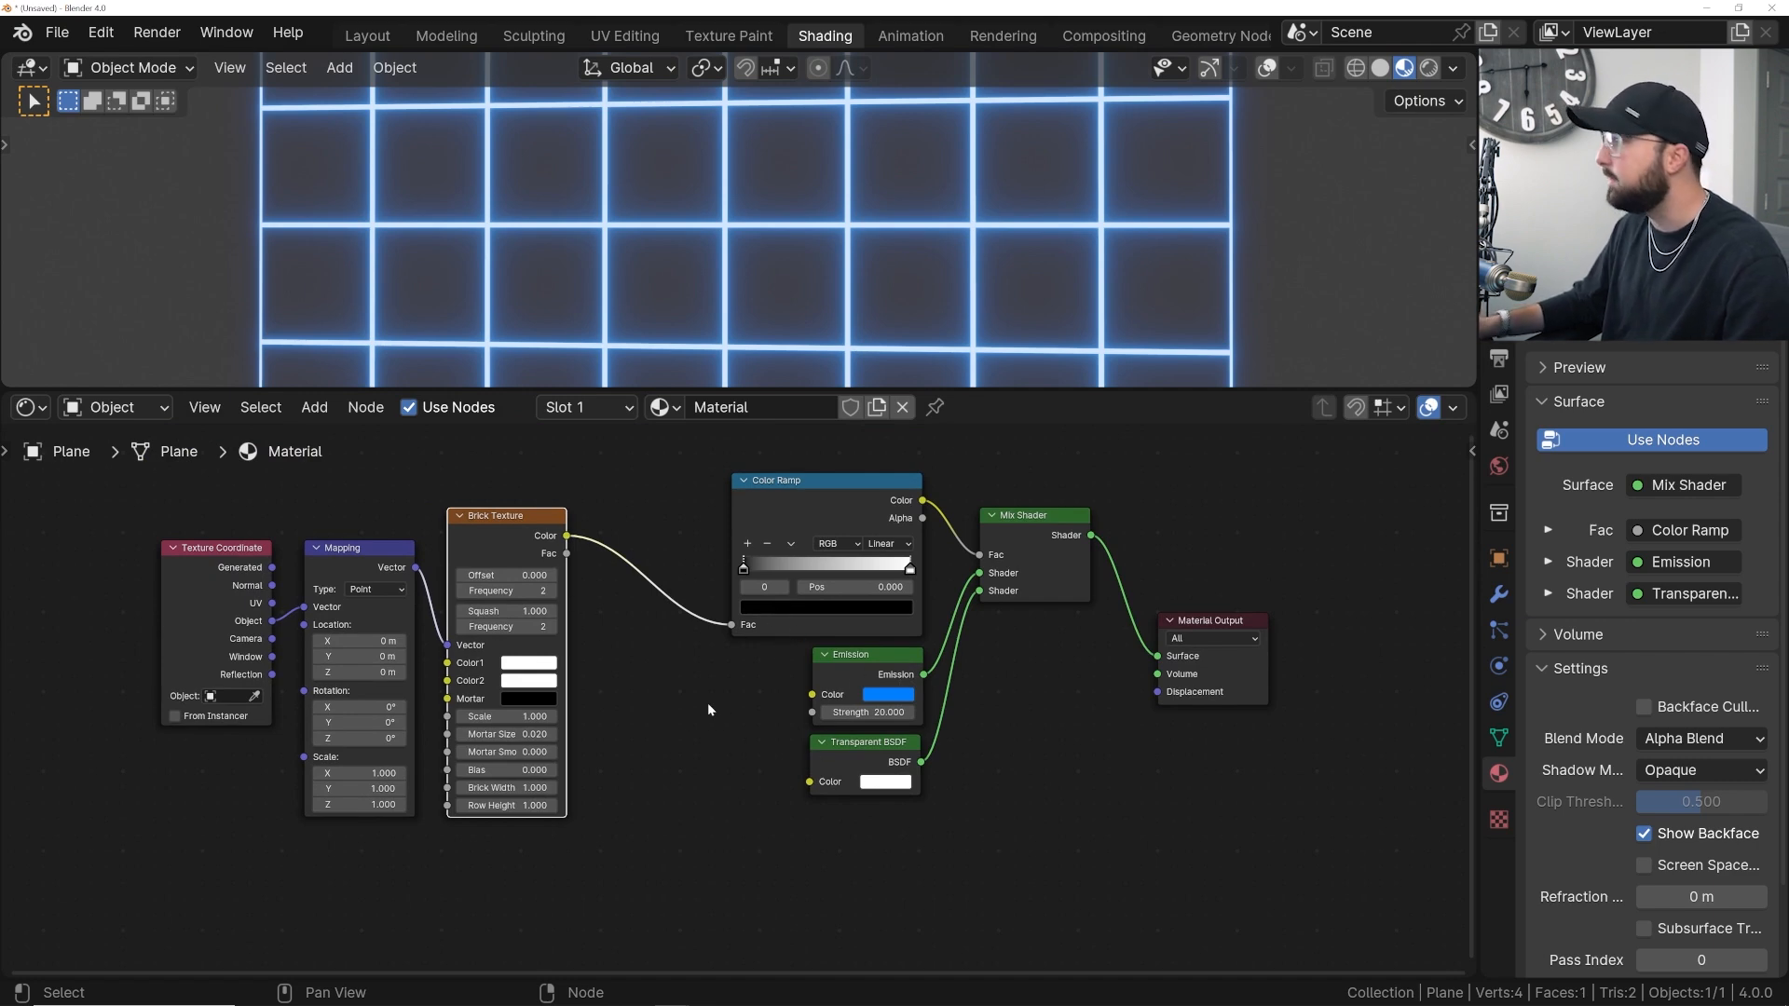
pyautogui.moveTo(807, 510); pyautogui.dragTo(654, 531)
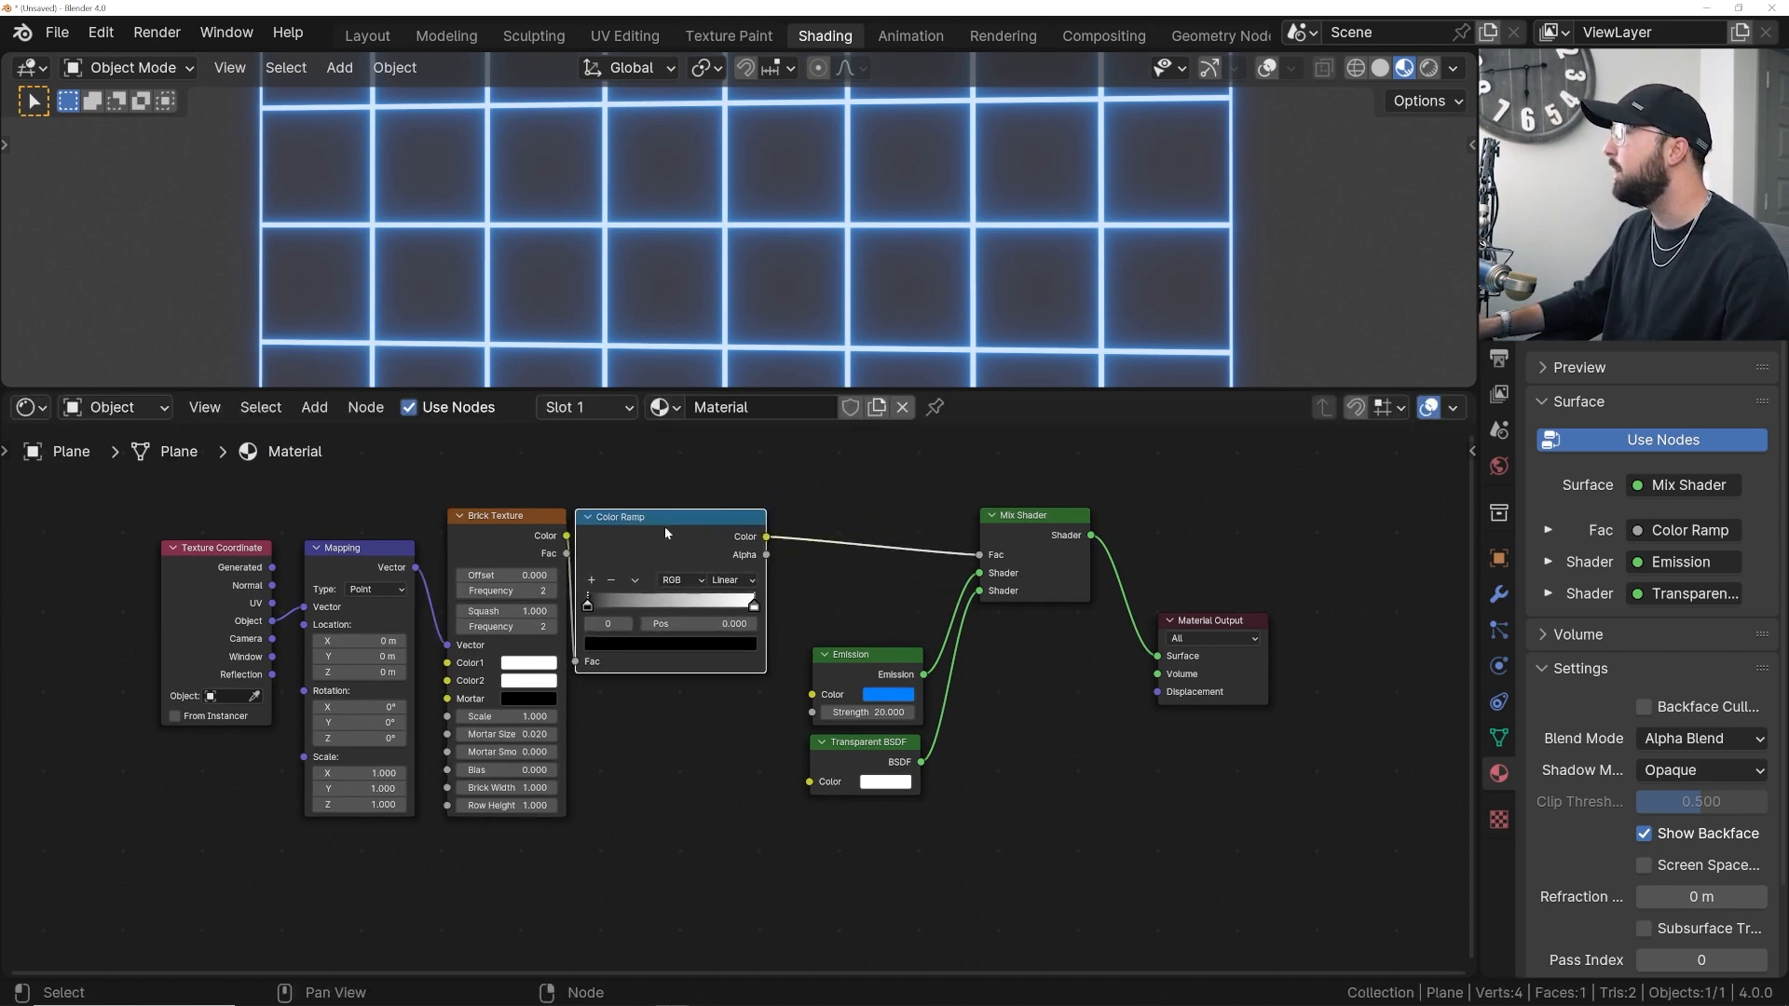
pyautogui.moveTo(825, 436); pyautogui.dragTo(628, 574, button='middle')
pyautogui.hotkey('shift', 'a')
pyautogui.click(662, 539)
pyautogui.write('mix')
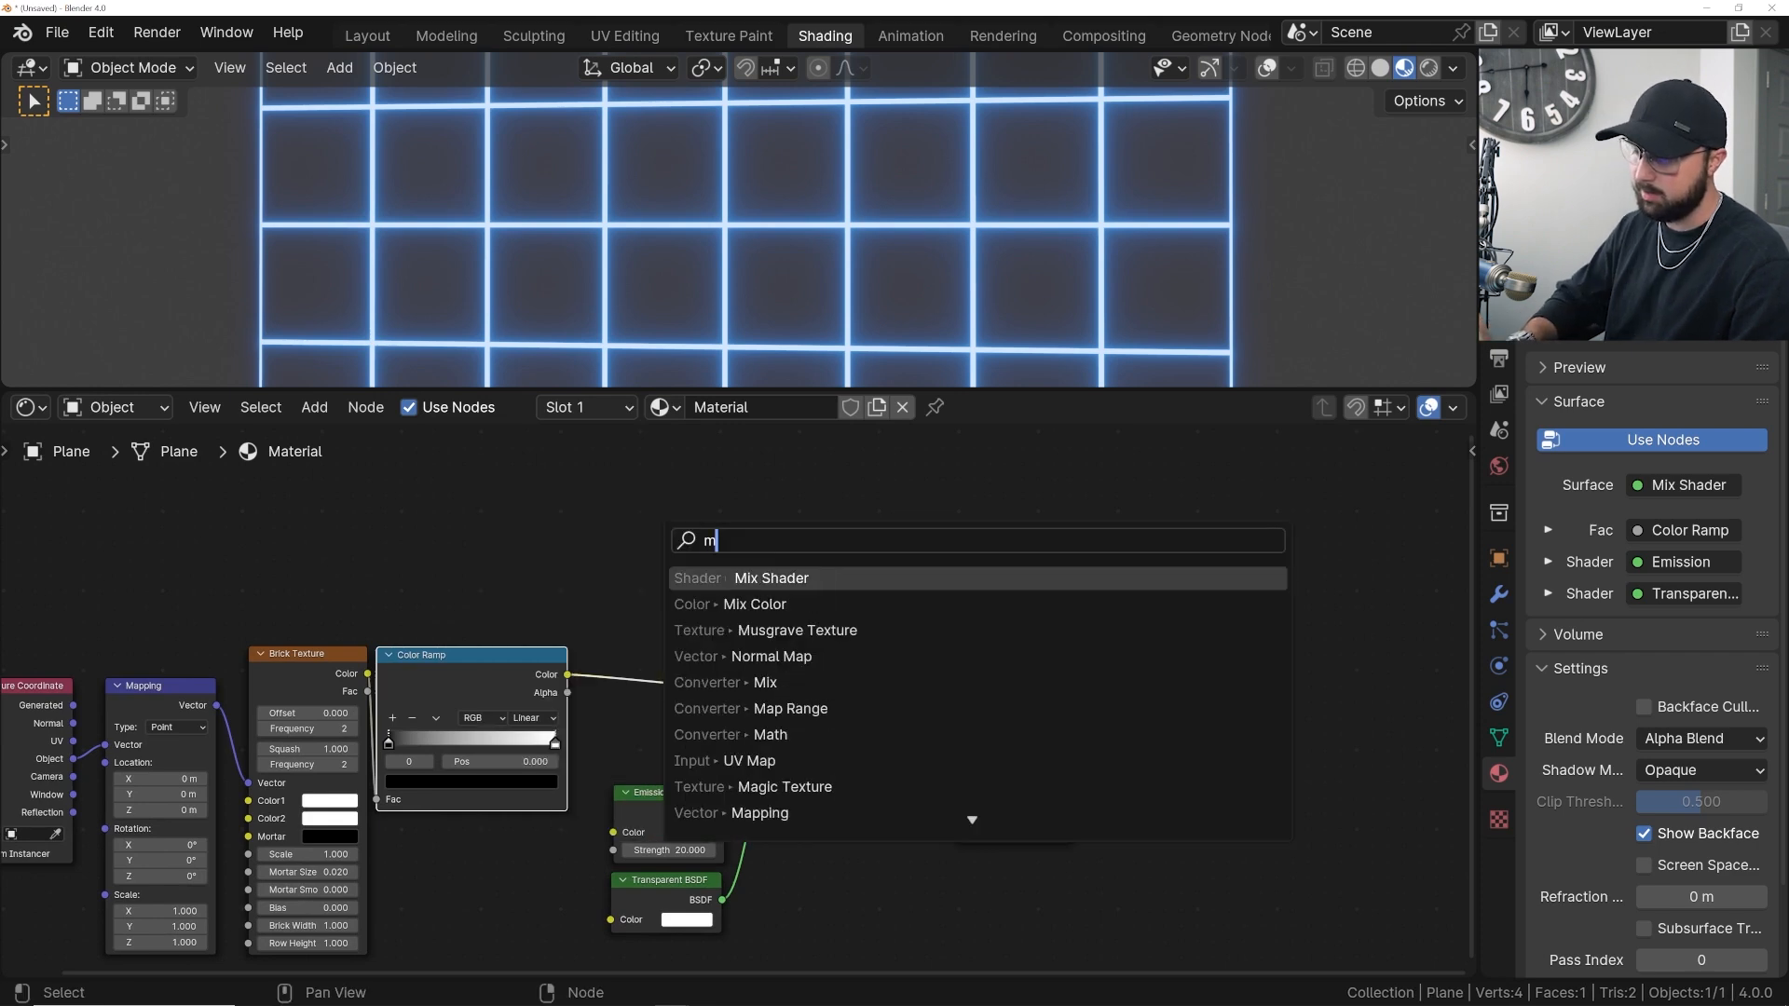
pyautogui.press('Down')
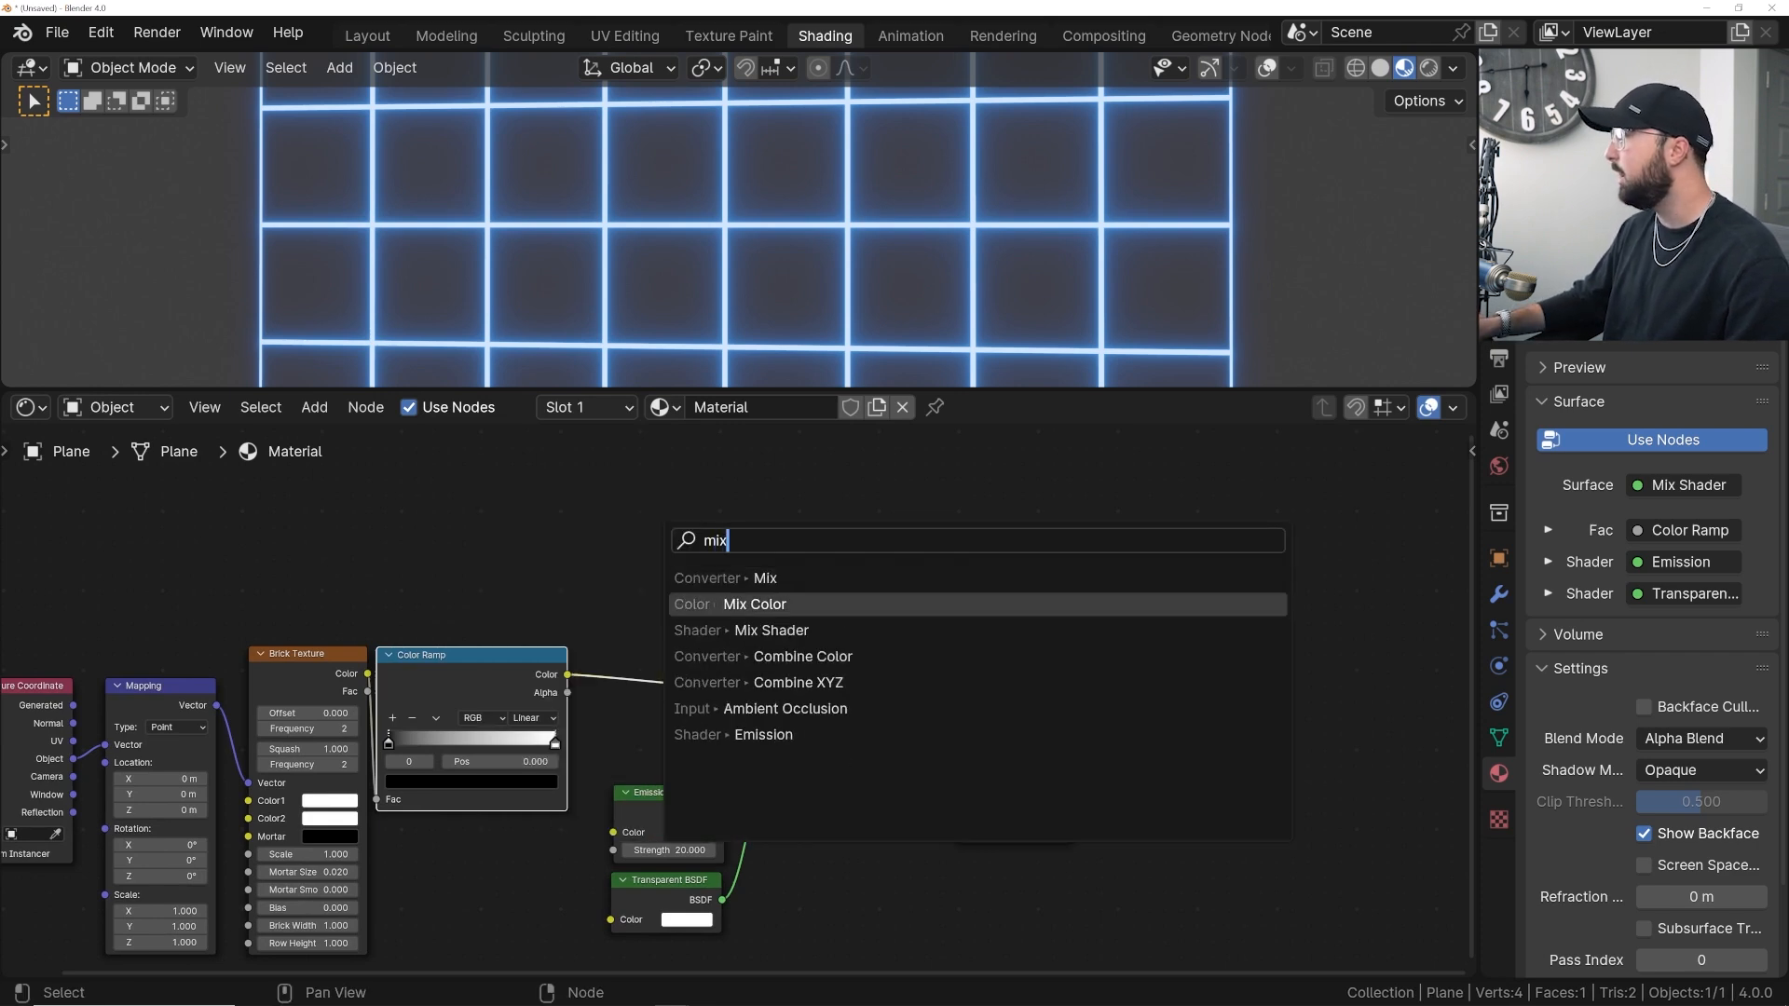
pyautogui.press('Return')
pyautogui.click(686, 612)
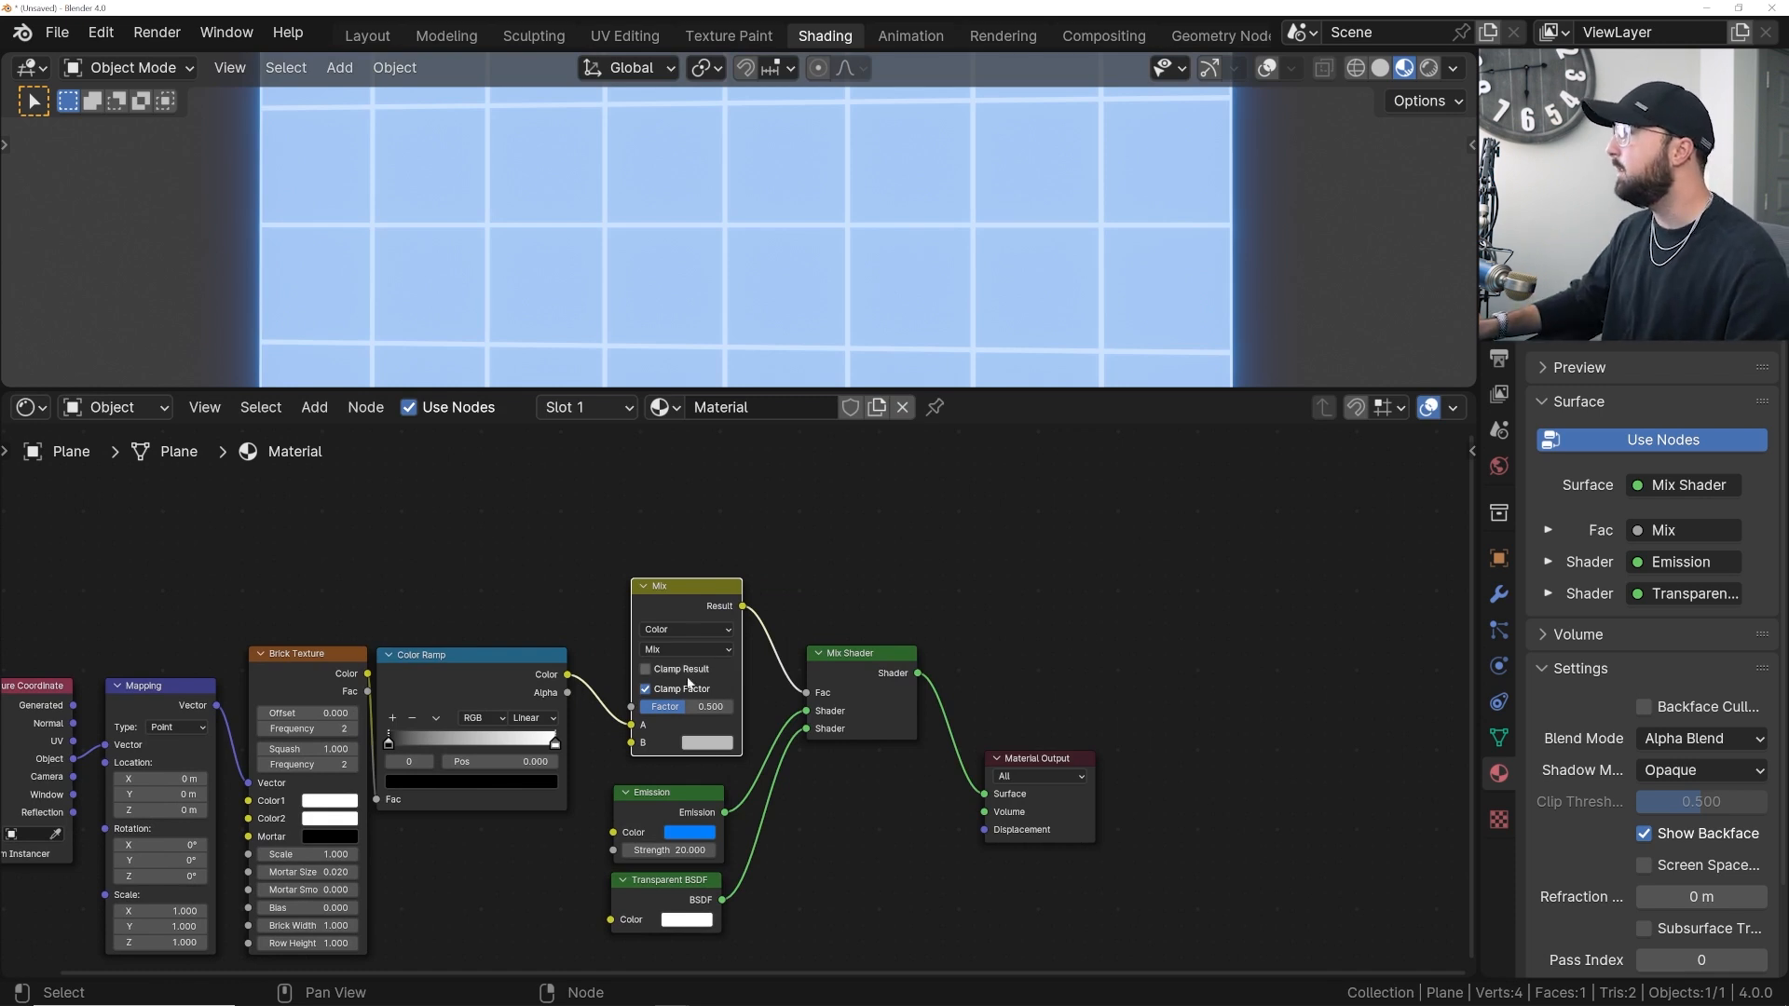
# - Set the Mix node's B color to black
pyautogui.click(692, 746)
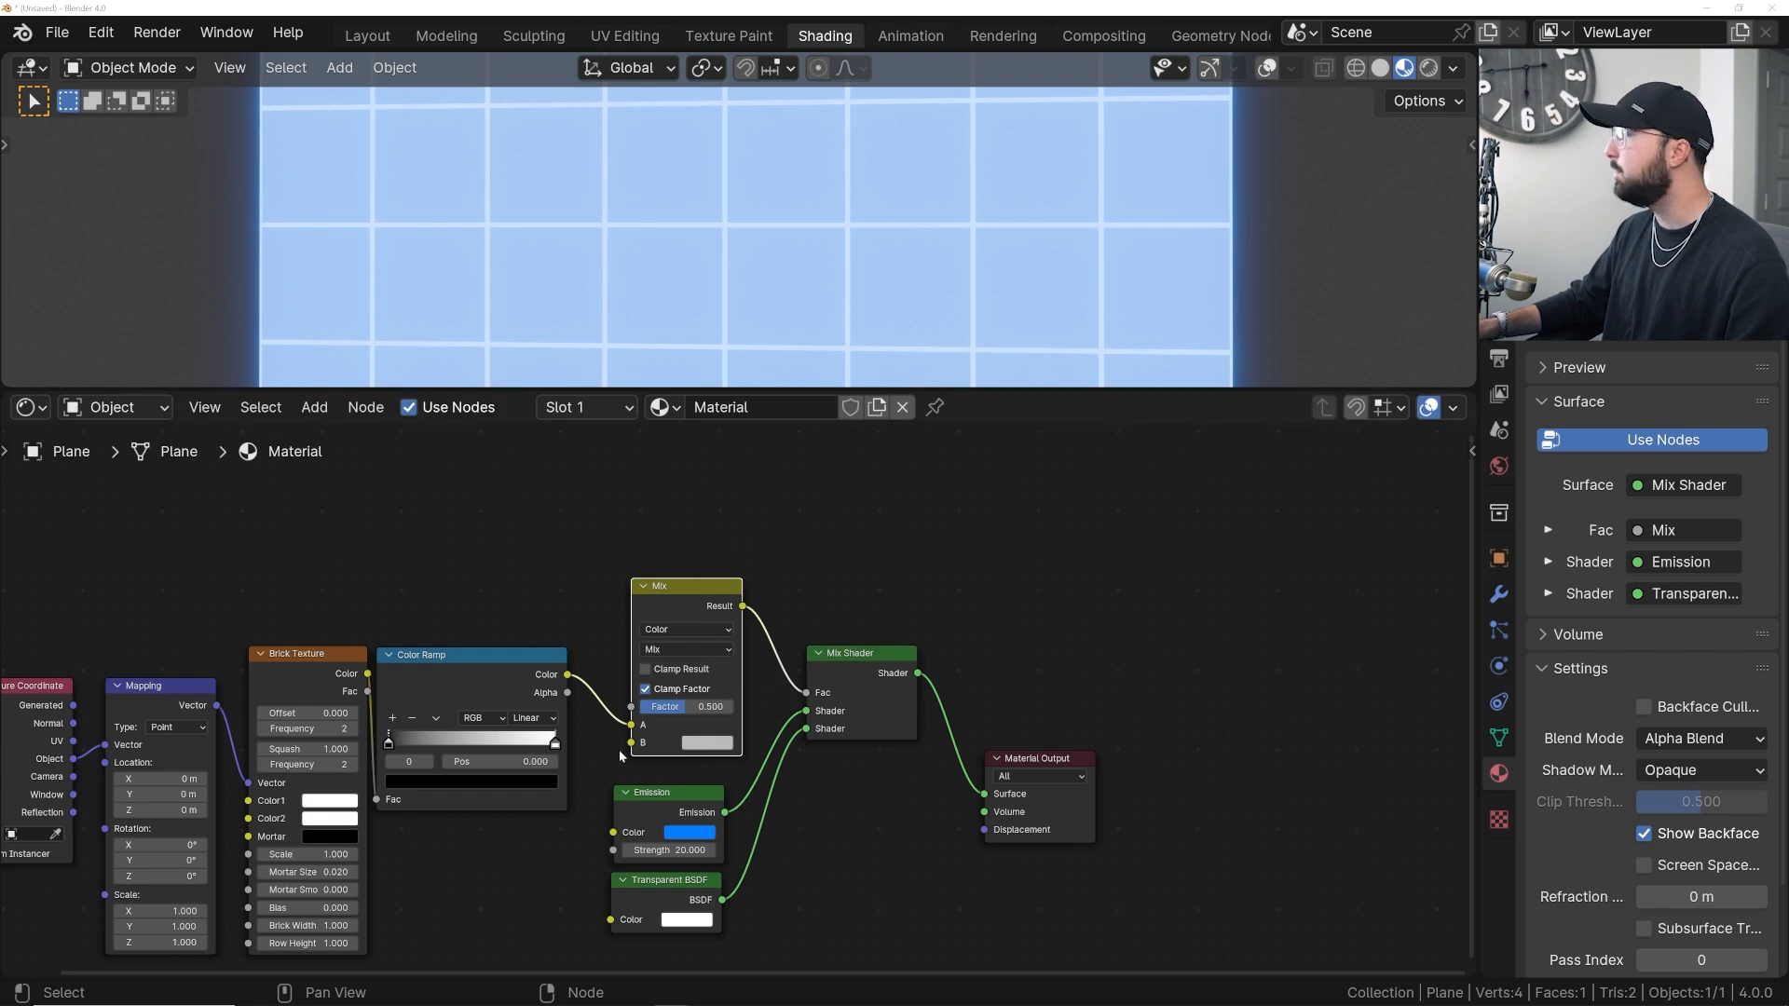
pyautogui.click(697, 744)
pyautogui.moveTo(846, 559); pyautogui.dragTo(843, 643)
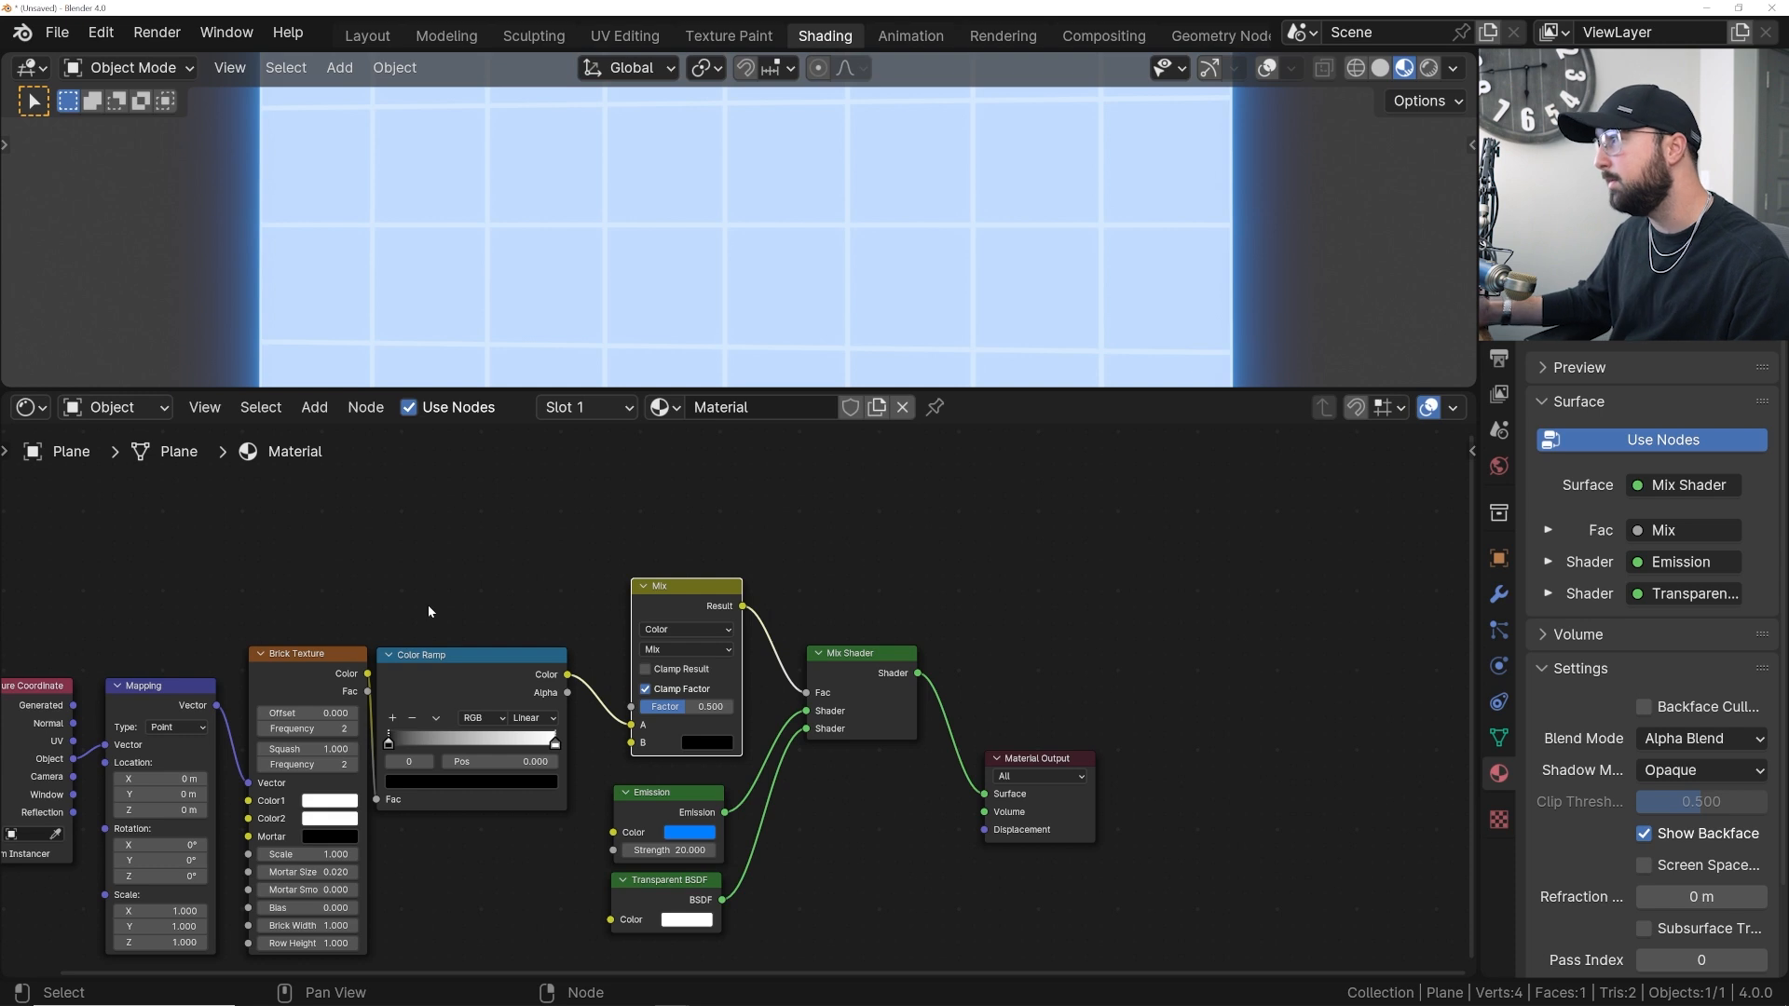
# - Try shifting the Color Ramp's black stop towards the white end and undo the change
pyautogui.moveTo(390, 743); pyautogui.dragTo(531, 733)
pyautogui.hotkey('ctrl', 'z')
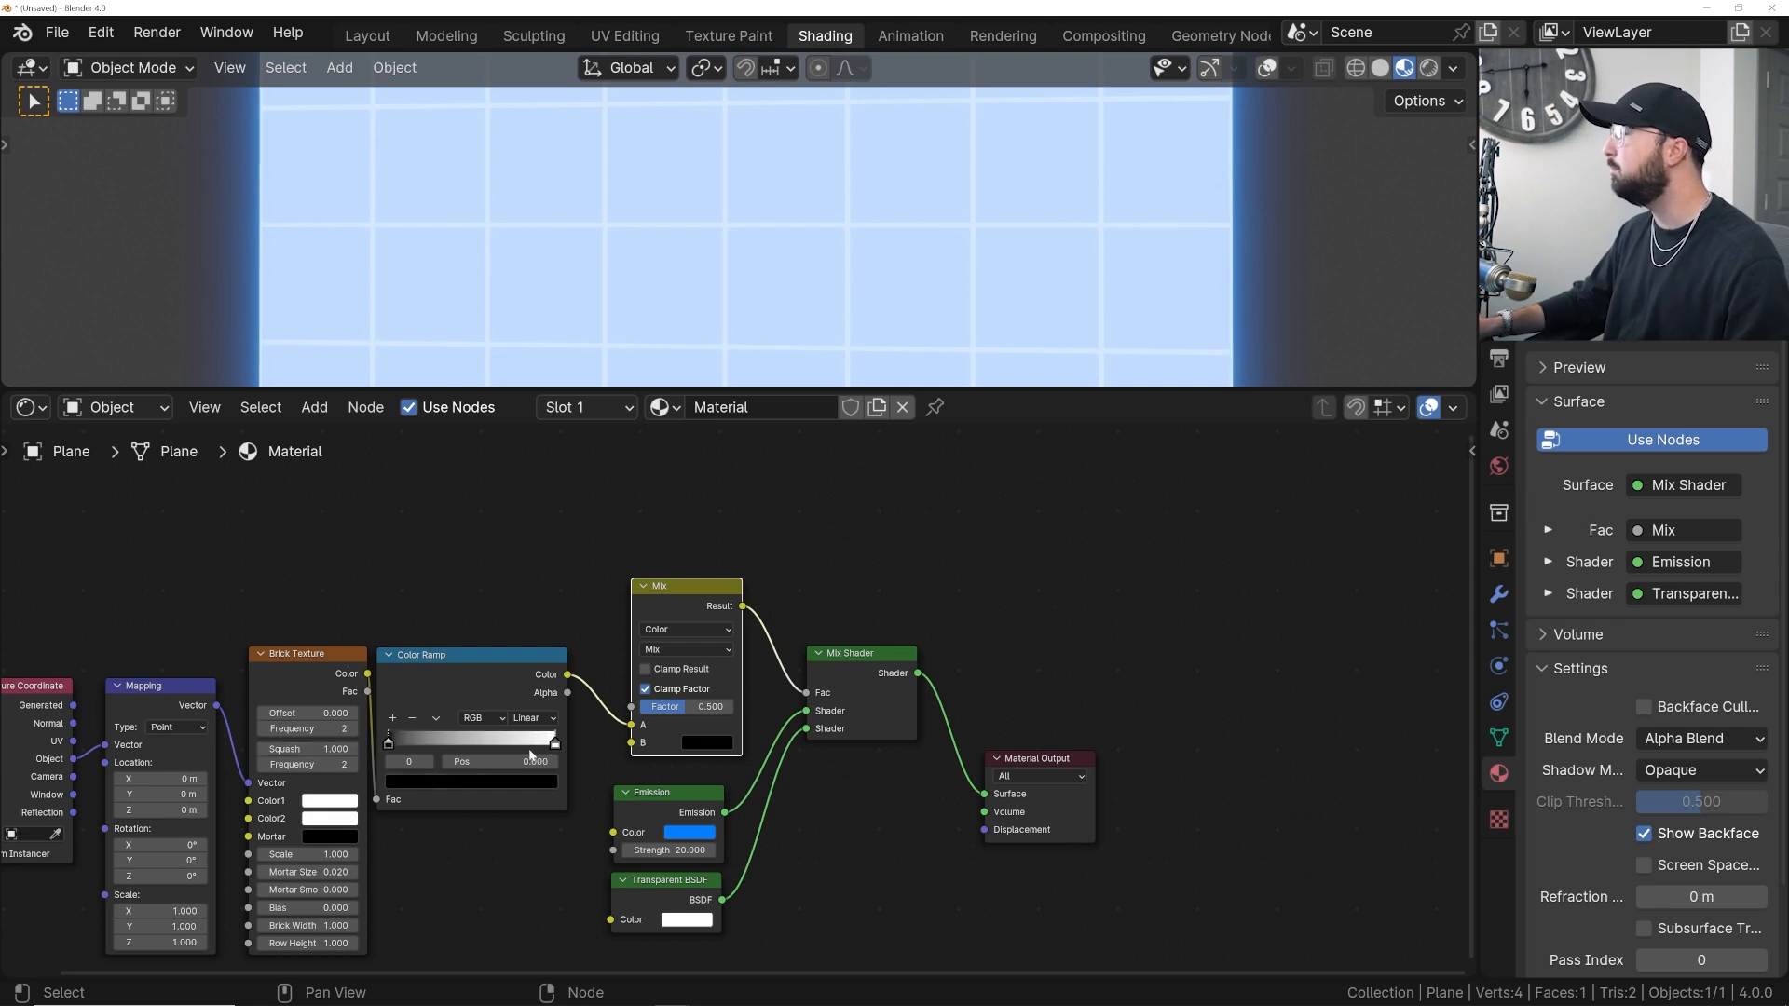
# - Connect the Color Ramp's Color output directly to the Mix Shader's Fac, bypassing the Mix node
pyautogui.moveTo(751, 765); pyautogui.dragTo(661, 639, button='middle')
pyautogui.scroll(3, 660, 639)
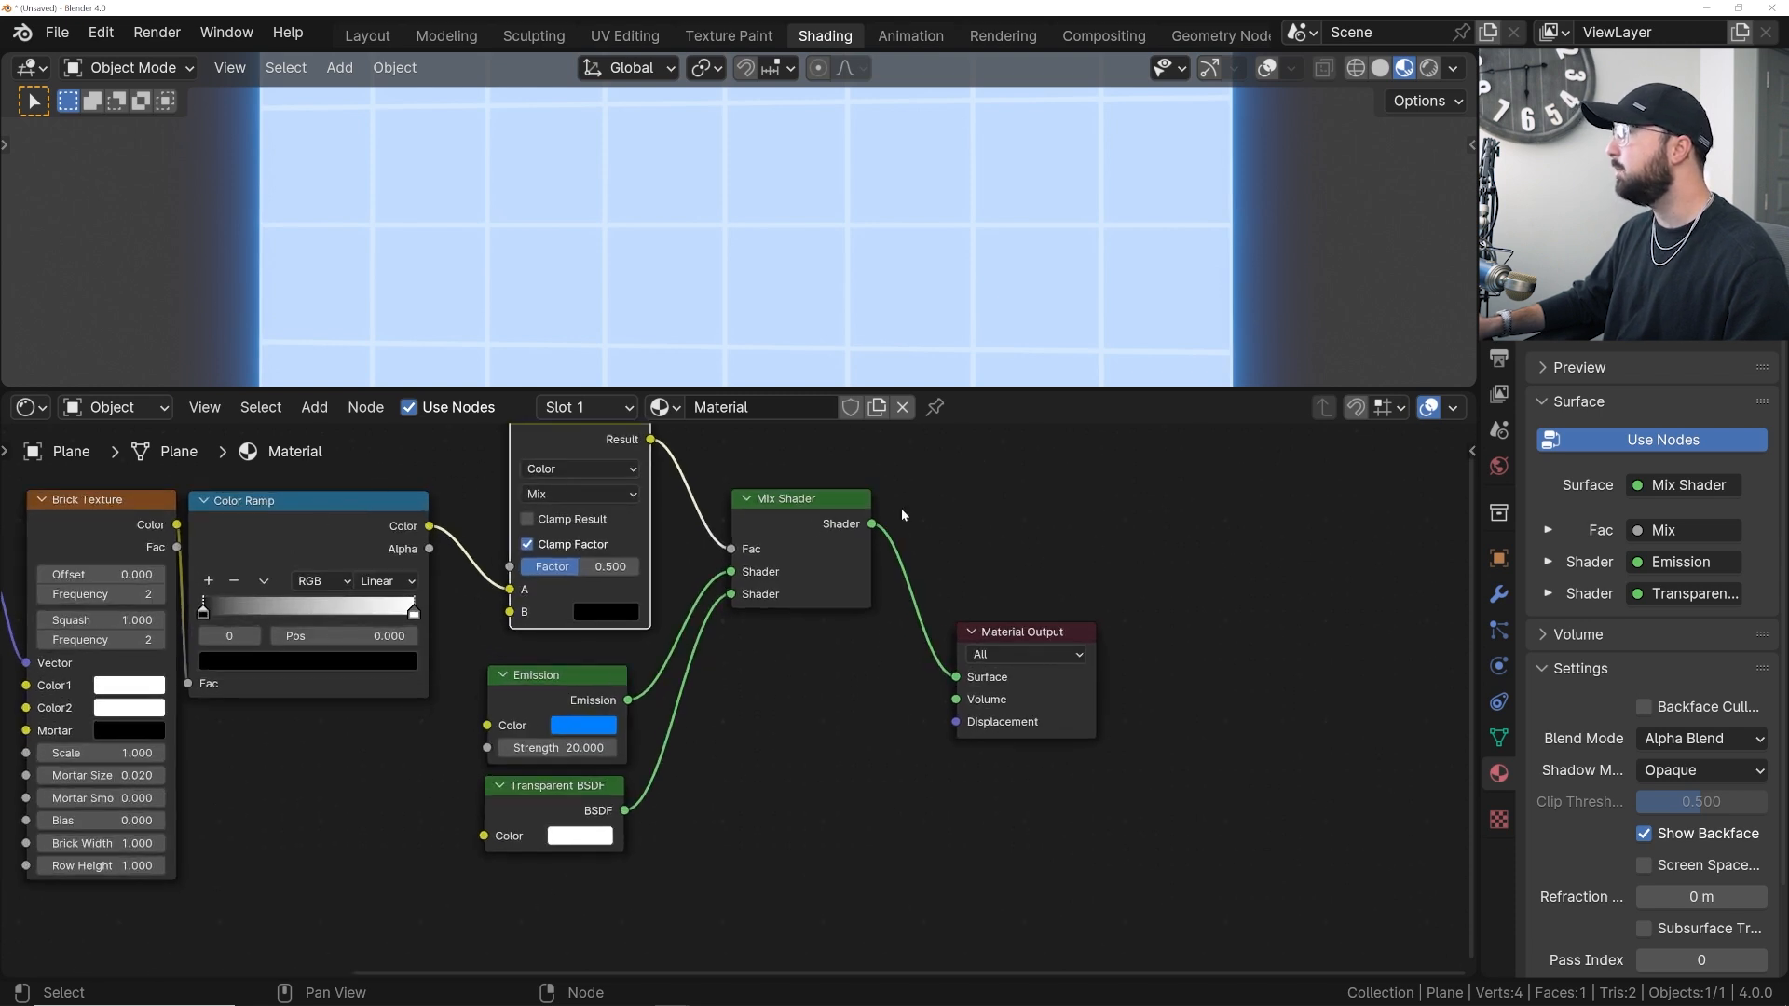
pyautogui.moveTo(511, 591); pyautogui.dragTo(733, 548)
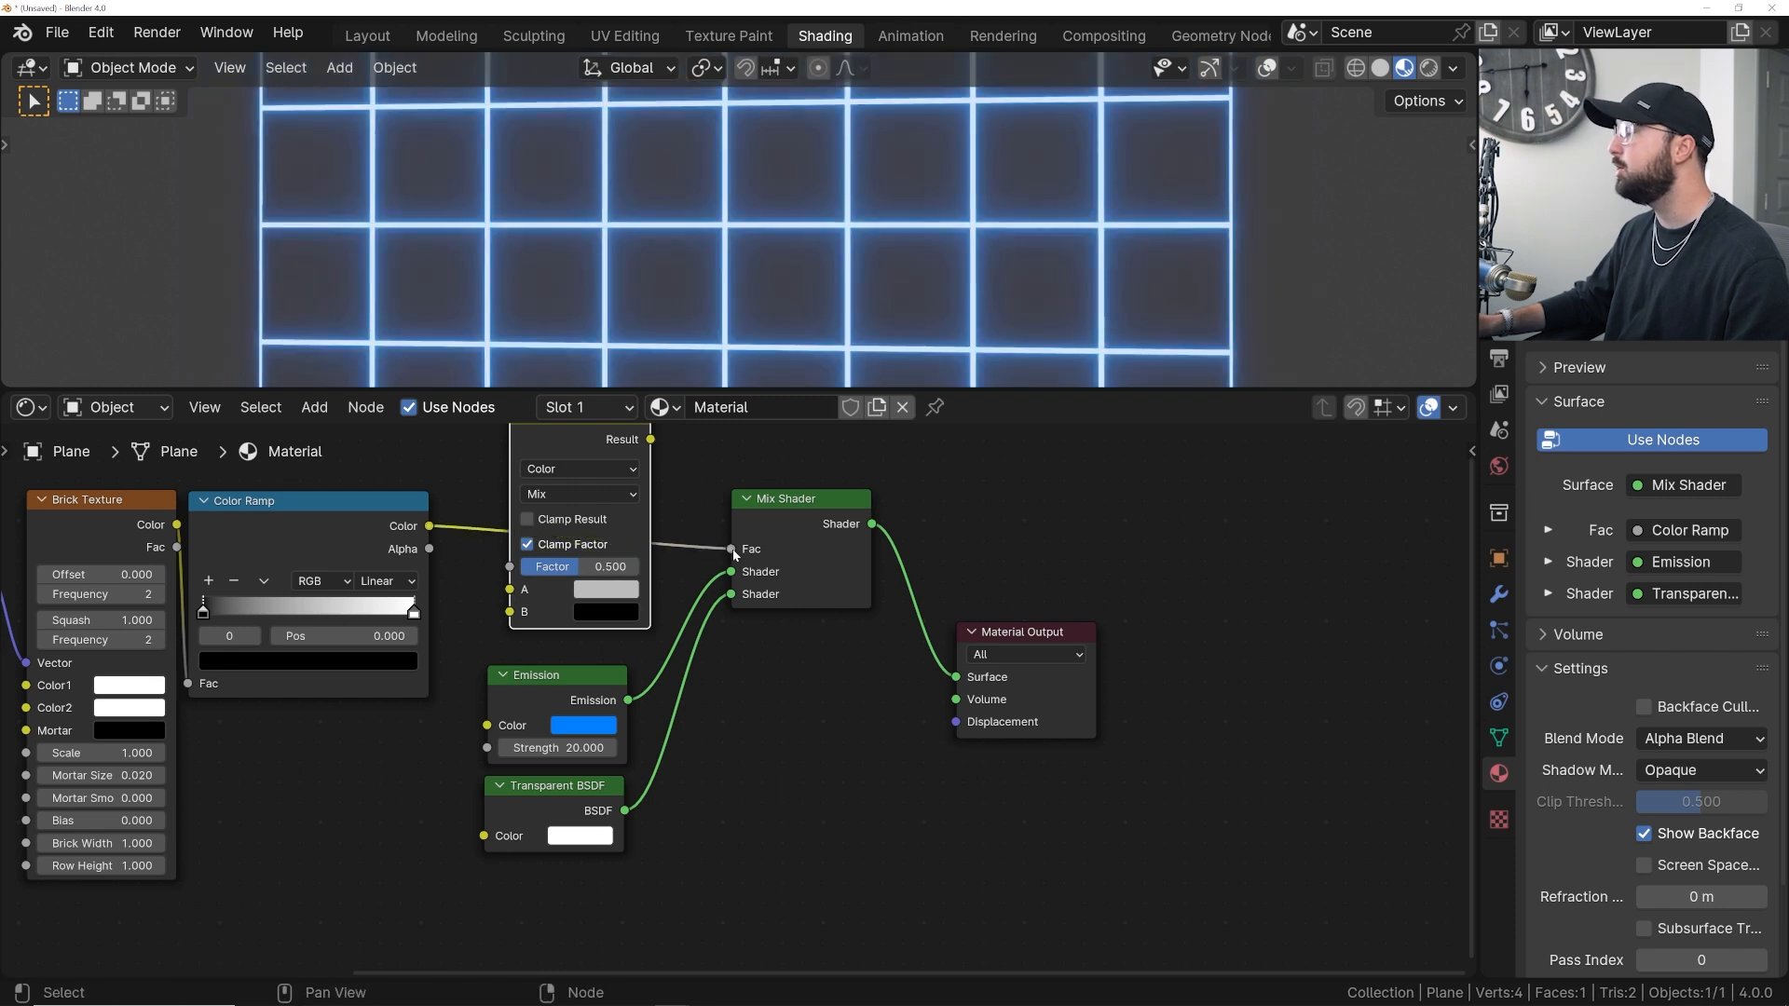
pyautogui.moveTo(214, 613)
pyautogui.mouseDown()
pyautogui.moveTo(355, 613)
pyautogui.moveTo(185, 615)
pyautogui.mouseUp()
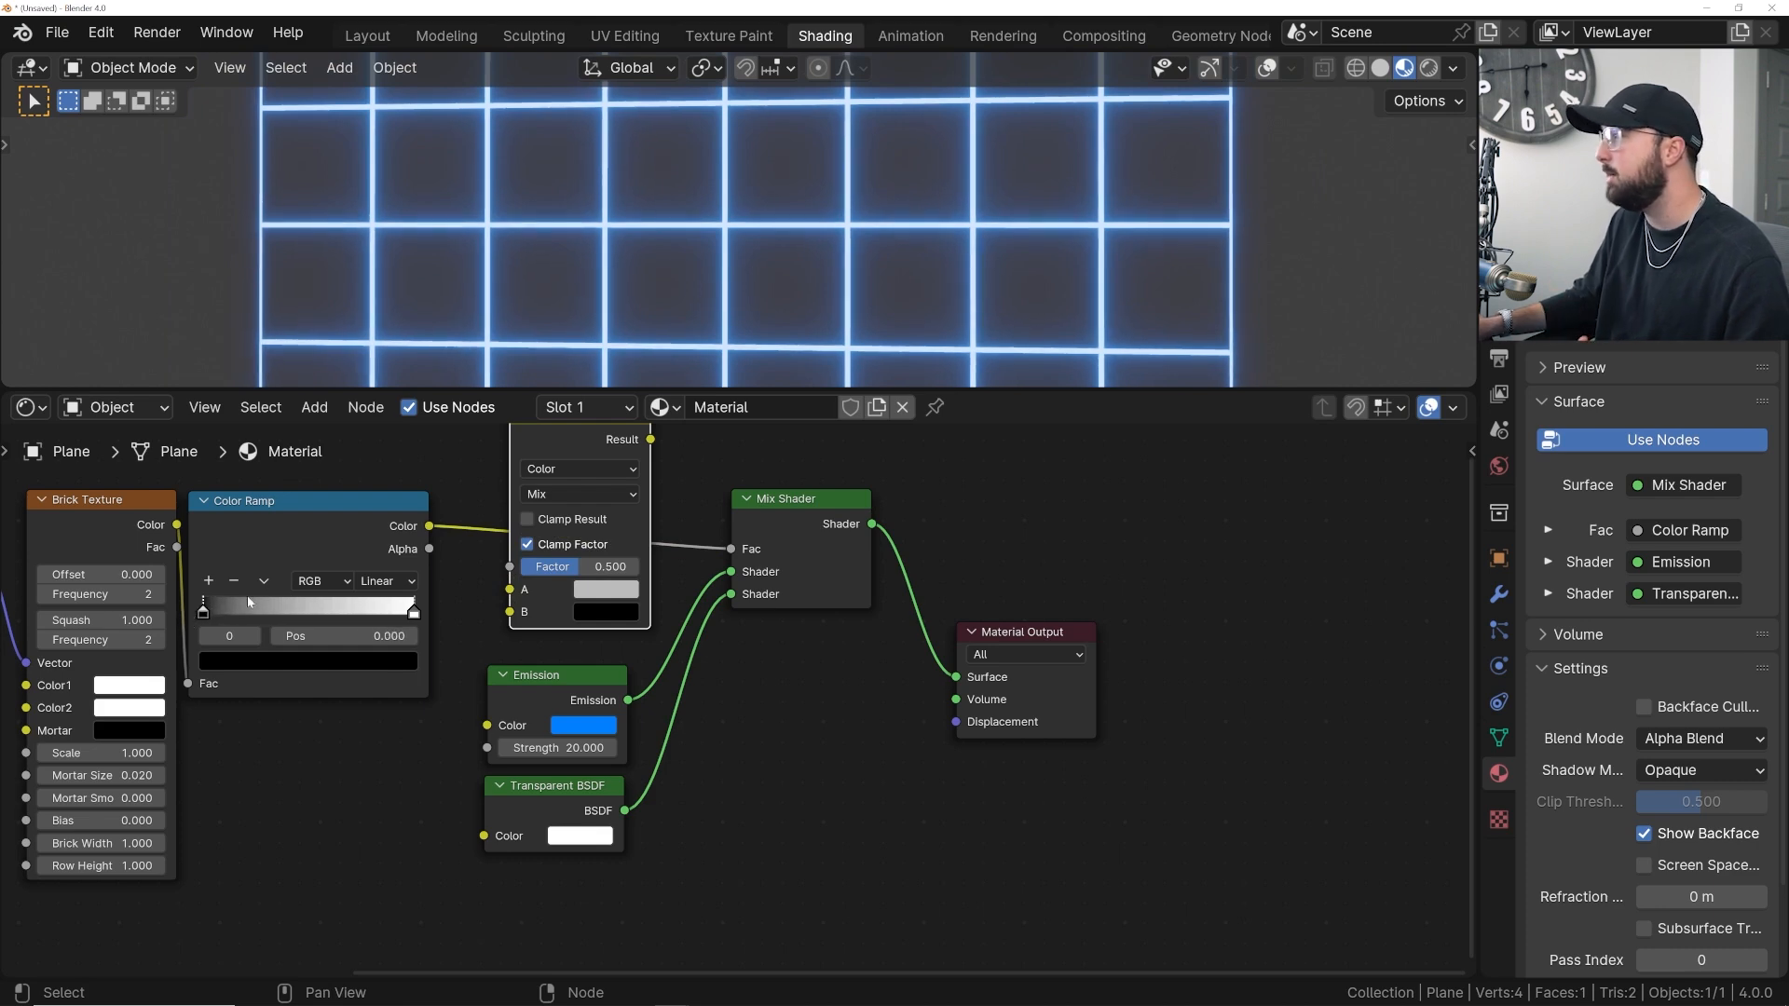
# - Rearrange the Emission and Transparent BSDF nodes below the Mix node with more space between them
pyautogui.moveTo(544, 796)
pyautogui.mouseDown()
pyautogui.moveTo(549, 851)
pyautogui.moveTo(509, 825)
pyautogui.moveTo(570, 816)
pyautogui.mouseUp()
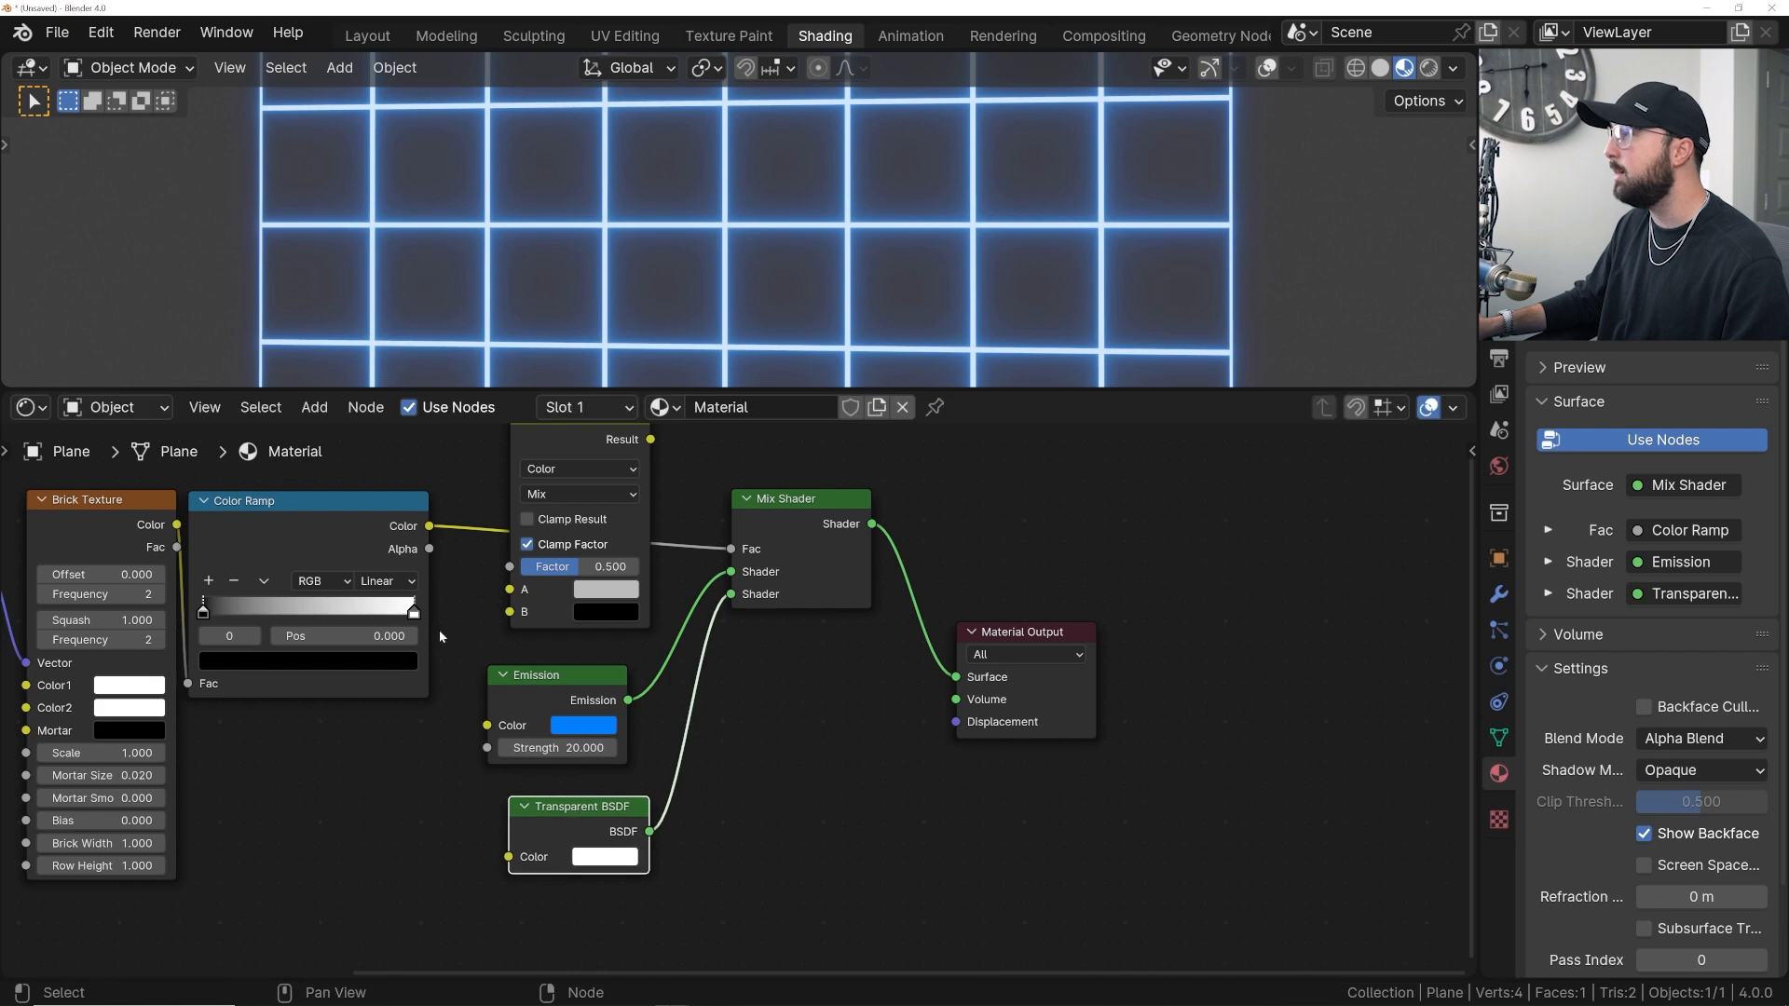
pyautogui.click(414, 612)
pyautogui.moveTo(546, 689); pyautogui.dragTo(570, 715)
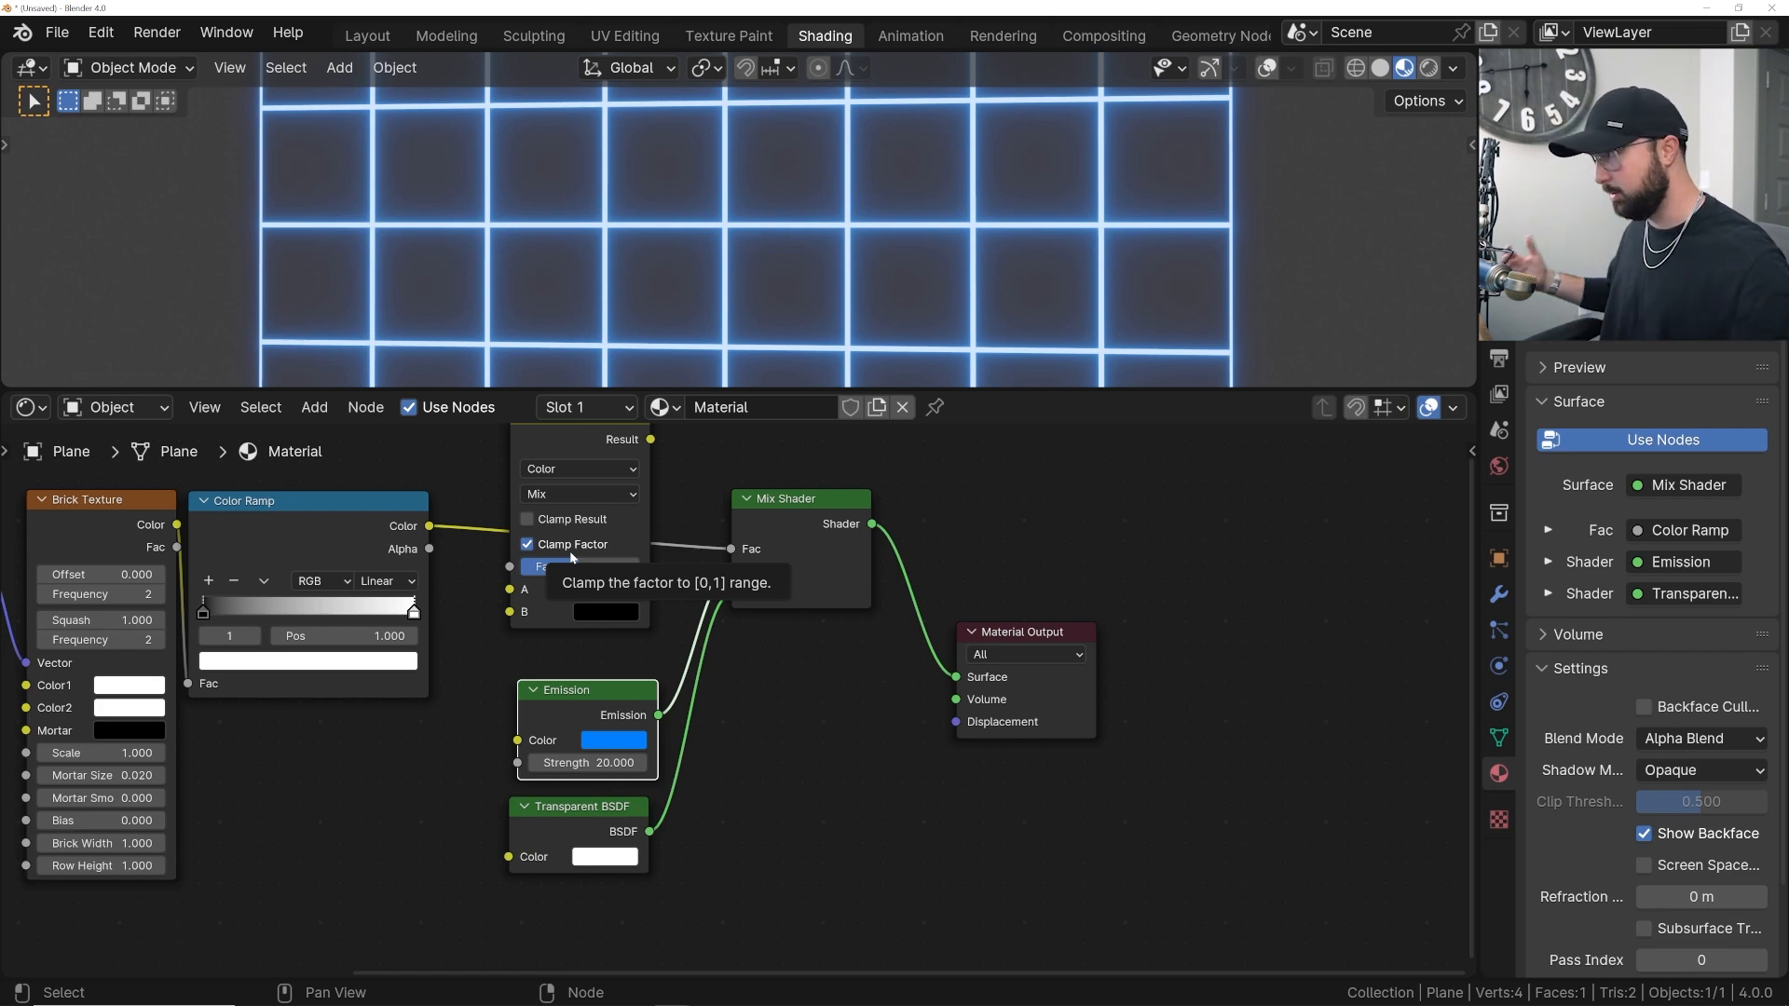
pyautogui.scroll(-1, 676, 510)
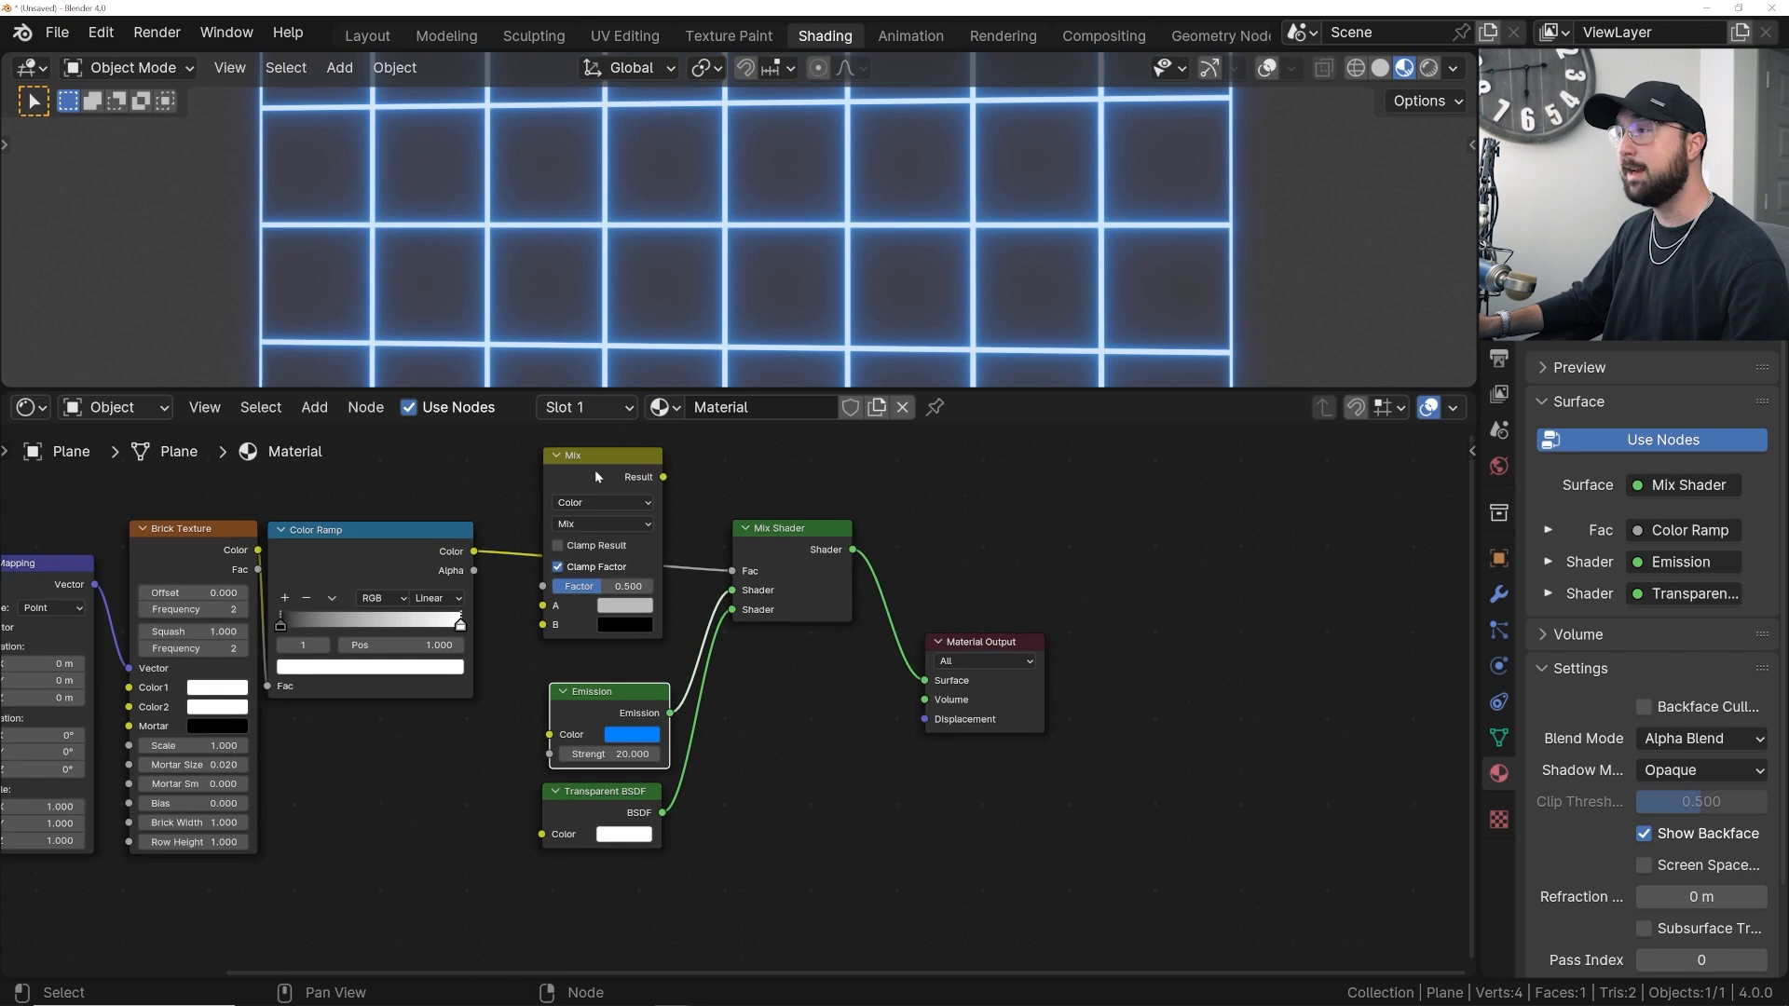
pyautogui.moveTo(623, 720); pyautogui.dragTo(610, 708)
pyautogui.moveTo(606, 815); pyautogui.dragTo(591, 820)
# - Reinsert the Mix node into the link between the Color Ramp and Mix Shader and set its B color to black
pyautogui.moveTo(630, 488); pyautogui.dragTo(610, 481)
pyautogui.scroll(2, 627, 701)
pyautogui.click(581, 591)
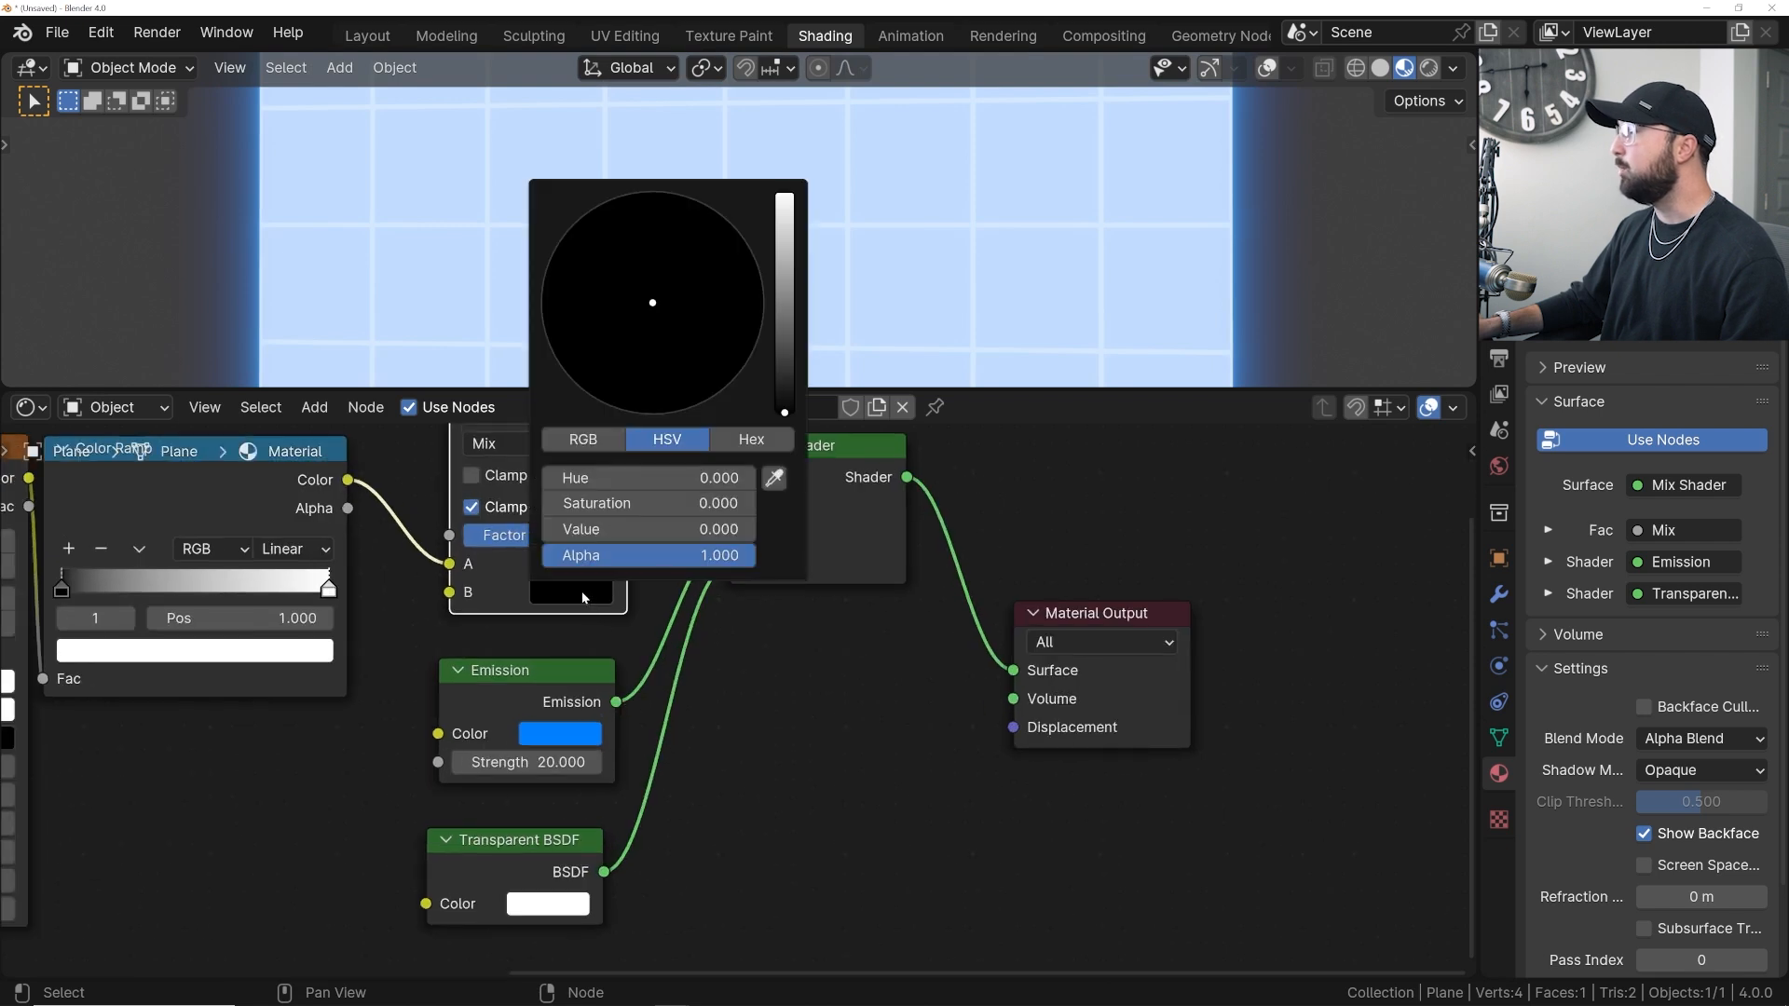
pyautogui.click(582, 590)
pyautogui.click(581, 591)
pyautogui.click(581, 590)
pyautogui.click(582, 591)
pyautogui.moveTo(785, 412)
pyautogui.mouseDown()
pyautogui.moveTo(784, 193)
pyautogui.moveTo(784, 411)
pyautogui.mouseUp()
# - Move the Mix node higher and add a second Color Ramp node before it, above the existing one
pyautogui.scroll(-5, 652, 610)
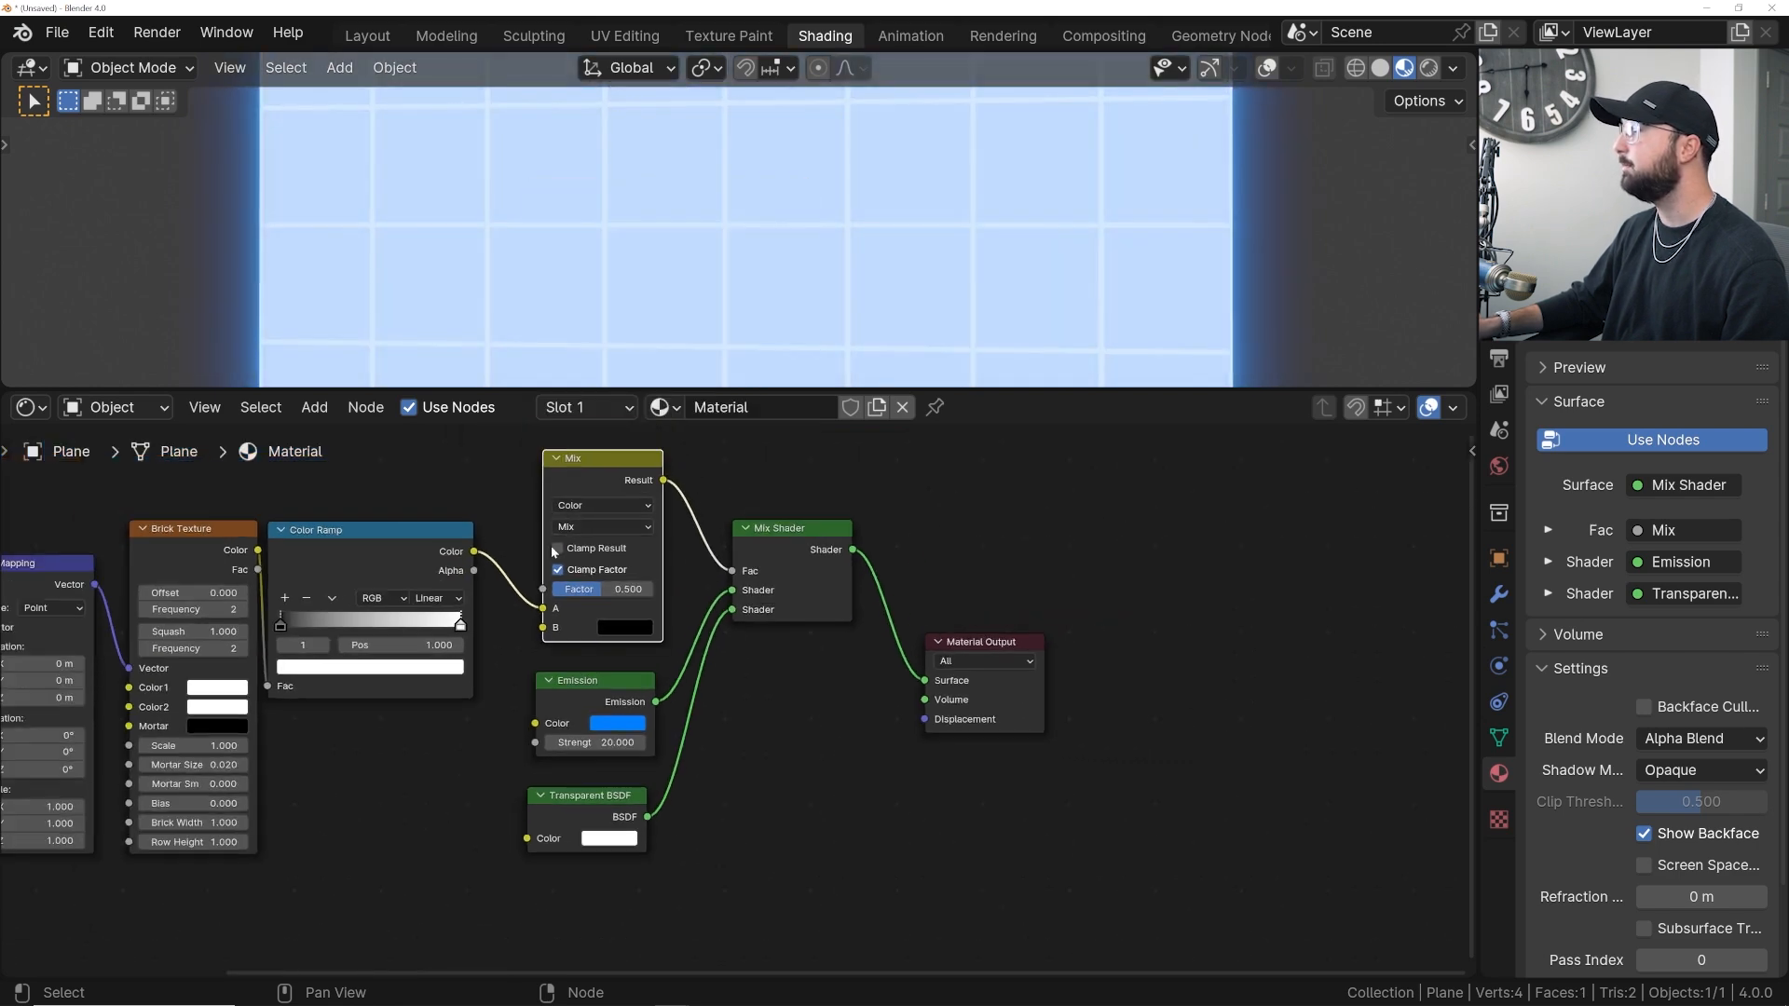
pyautogui.moveTo(563, 533); pyautogui.dragTo(536, 765, button='middle')
pyautogui.moveTo(574, 704); pyautogui.dragTo(576, 555)
pyautogui.hotkey('shift', 'a')
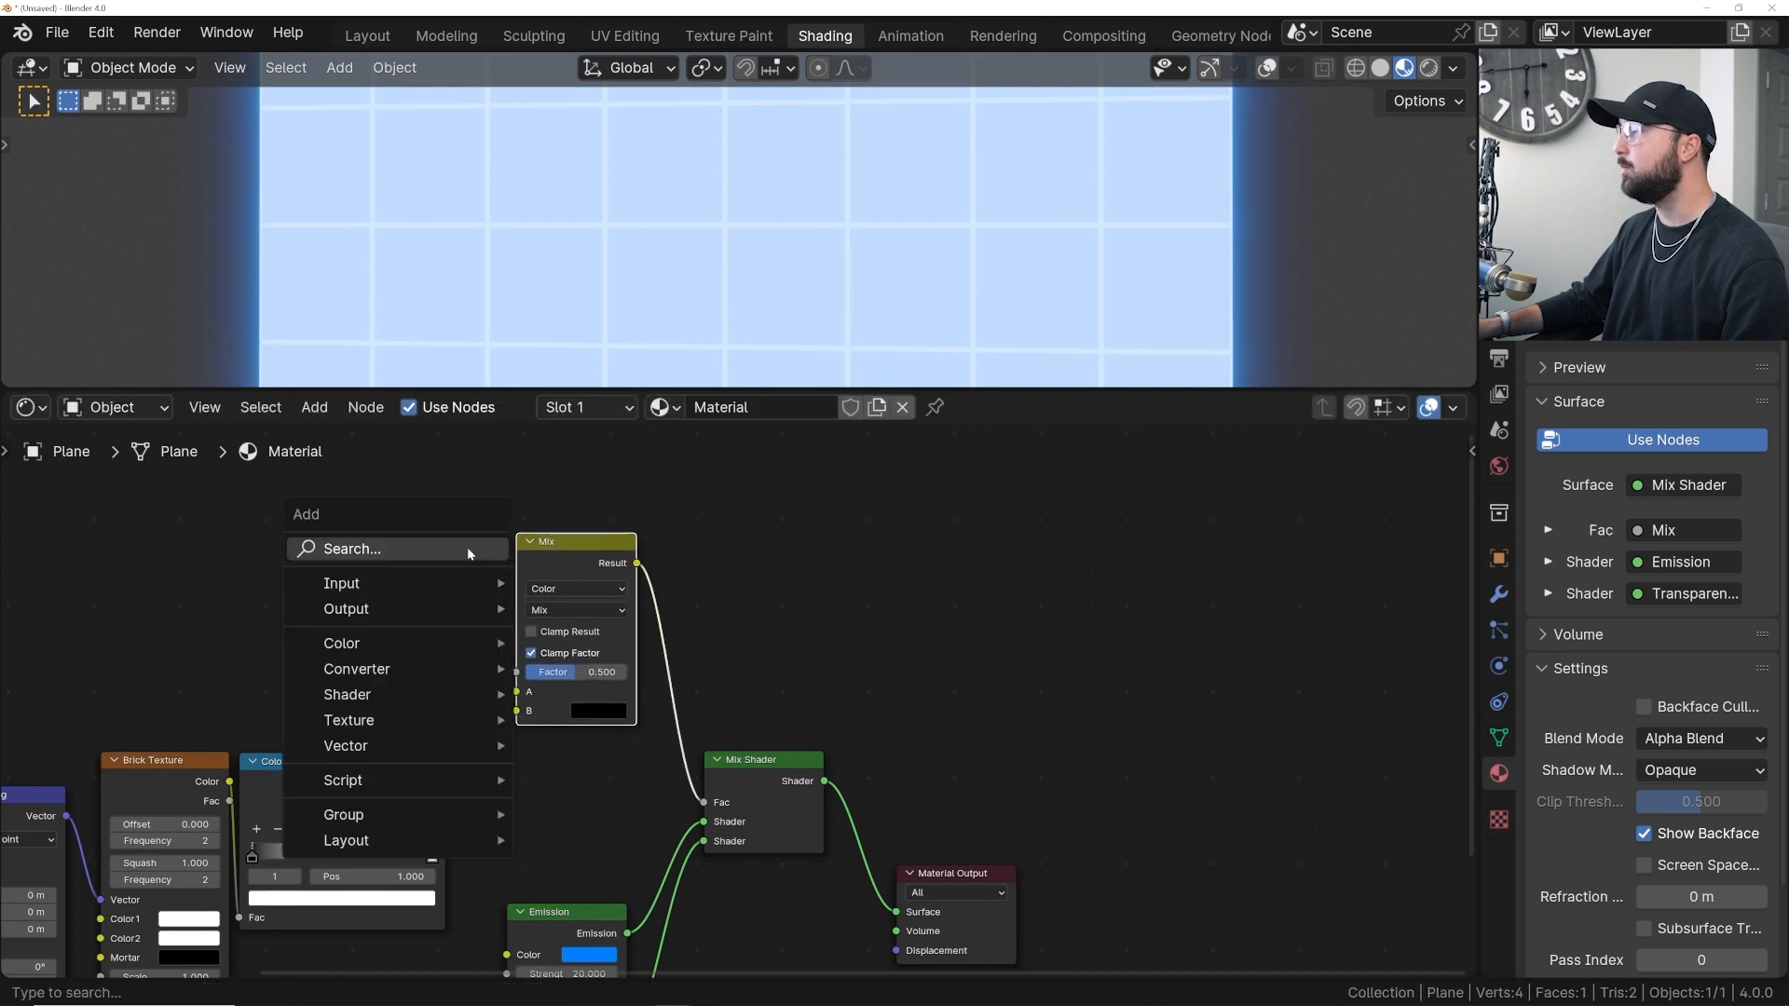
pyautogui.click(466, 549)
pyautogui.write('col')
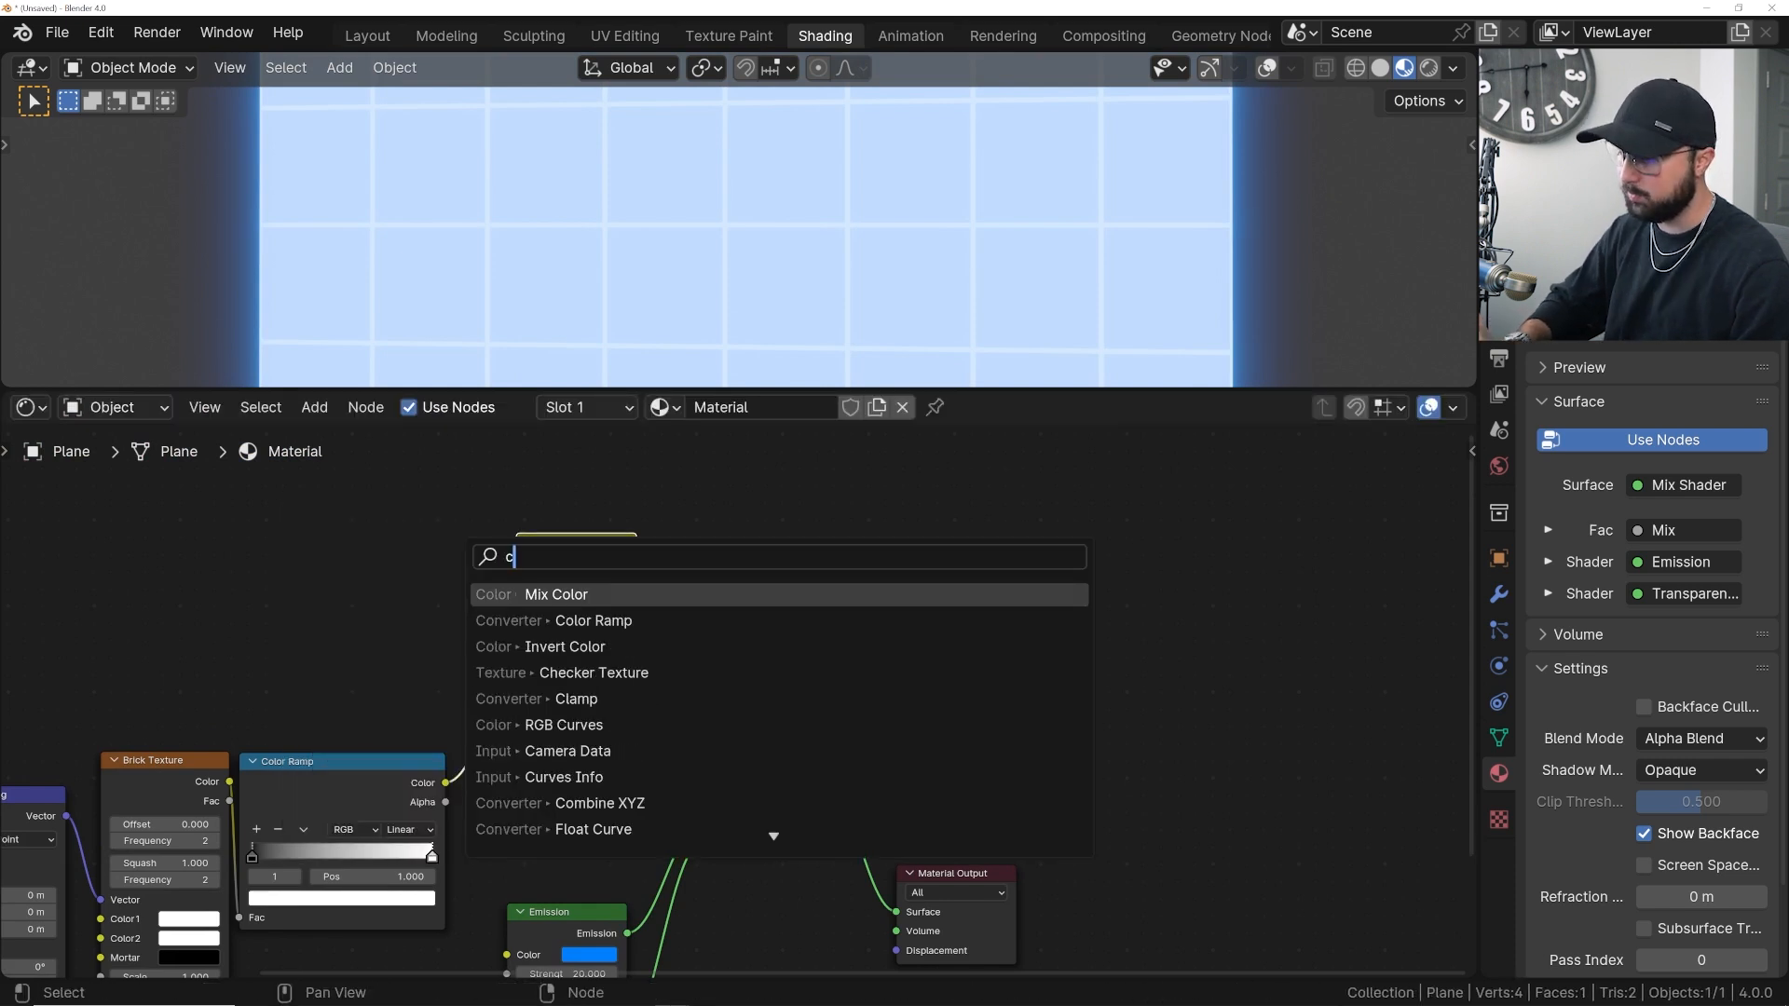
pyautogui.press('Down')
pyautogui.press('Return')
pyautogui.click(197, 546)
pyautogui.moveTo(197, 546); pyautogui.dragTo(397, 559, button='middle')
# - Add a Voronoi Texture before the new Color Ramp and connect the Mapping node's Vector output to its Vector input
pyautogui.hotkey('shift', 'a')
pyautogui.click(326, 534)
pyautogui.write('vor')
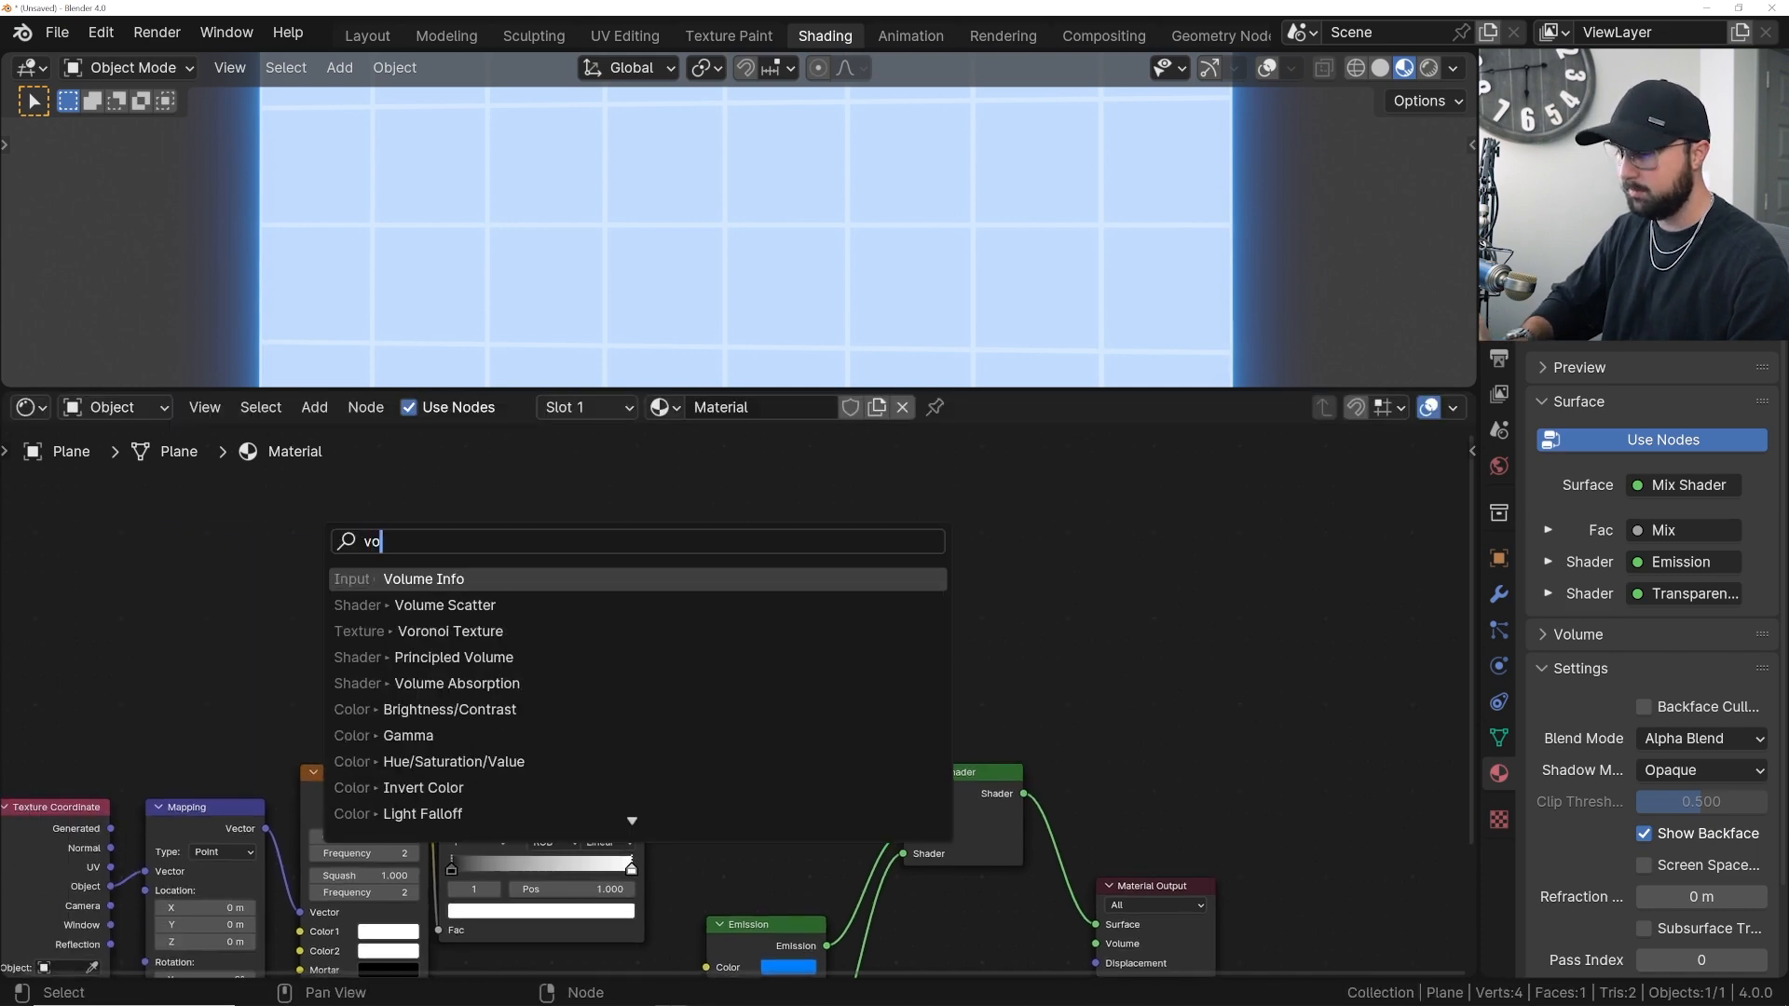
pyautogui.press('Return')
pyautogui.click(173, 510)
pyautogui.moveTo(271, 517); pyautogui.dragTo(375, 580, button='middle')
pyautogui.moveTo(377, 579); pyautogui.dragTo(427, 509)
pyautogui.moveTo(372, 891); pyautogui.dragTo(341, 688)
pyautogui.scroll(2, 391, 615)
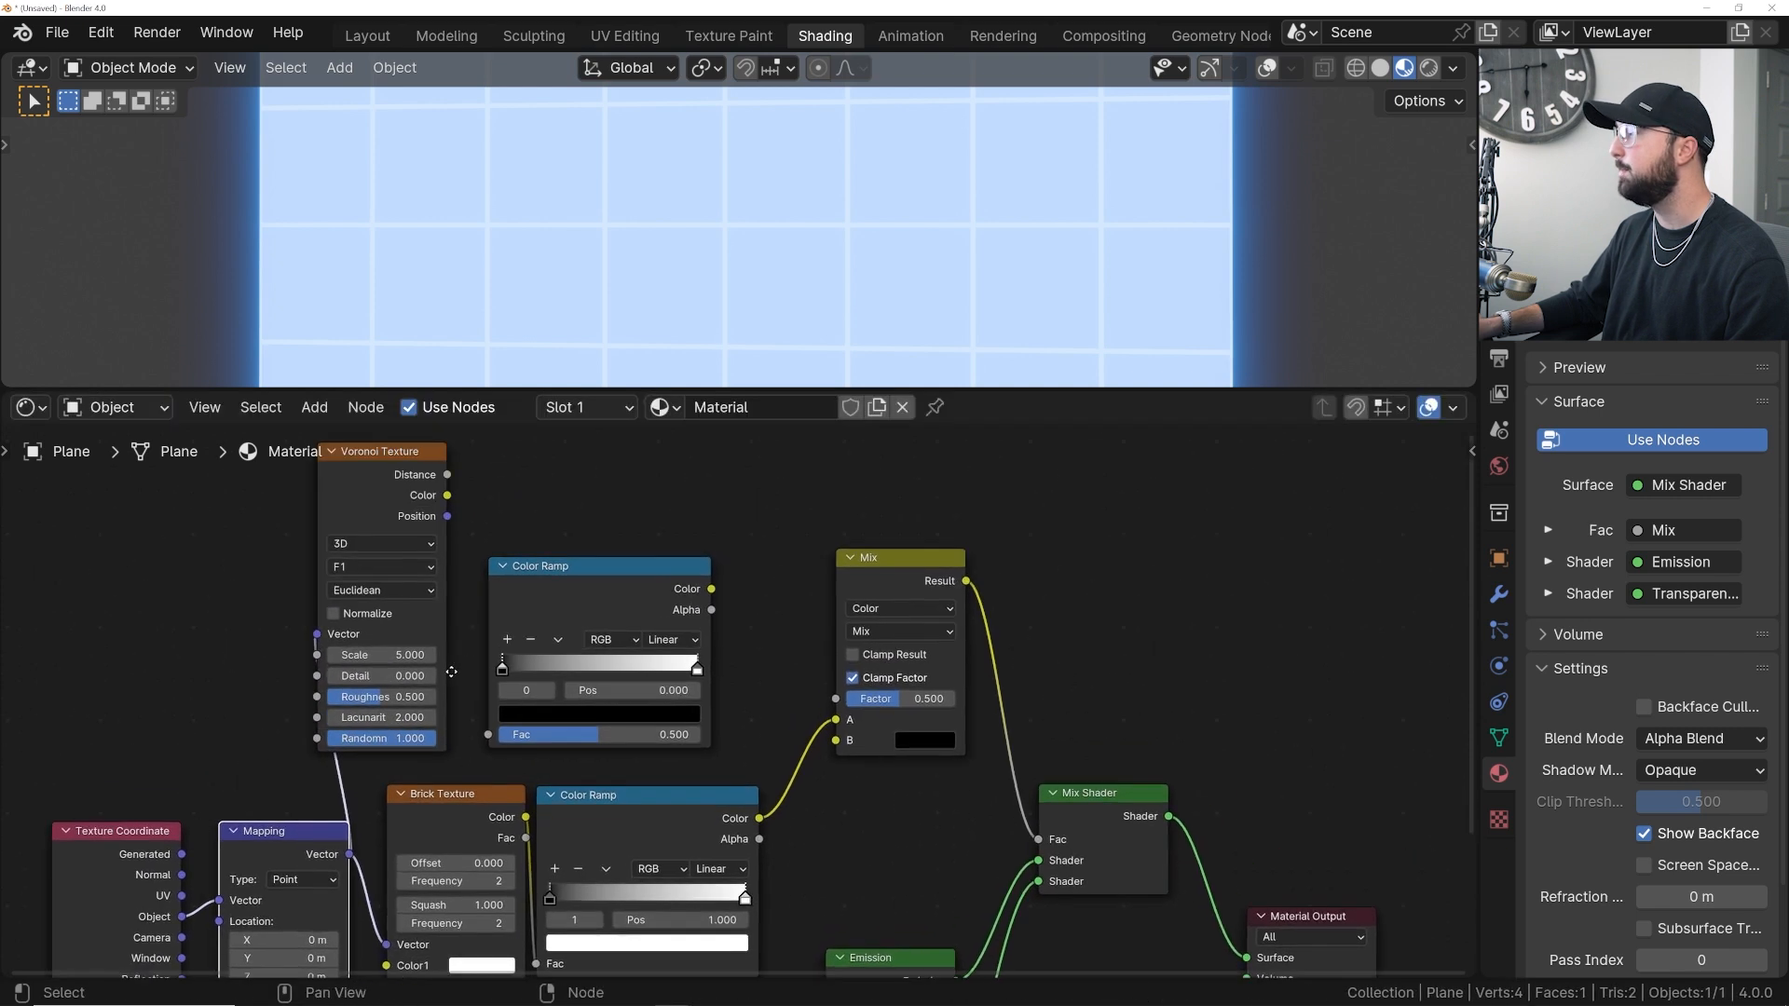
# - Connect the Voronoi Texture's Distance to the upper Color Ramp's Fac and the ramp's Color to the Mix node's Factor
pyautogui.moveTo(436, 499); pyautogui.dragTo(476, 759)
pyautogui.moveTo(700, 613); pyautogui.dragTo(795, 631)
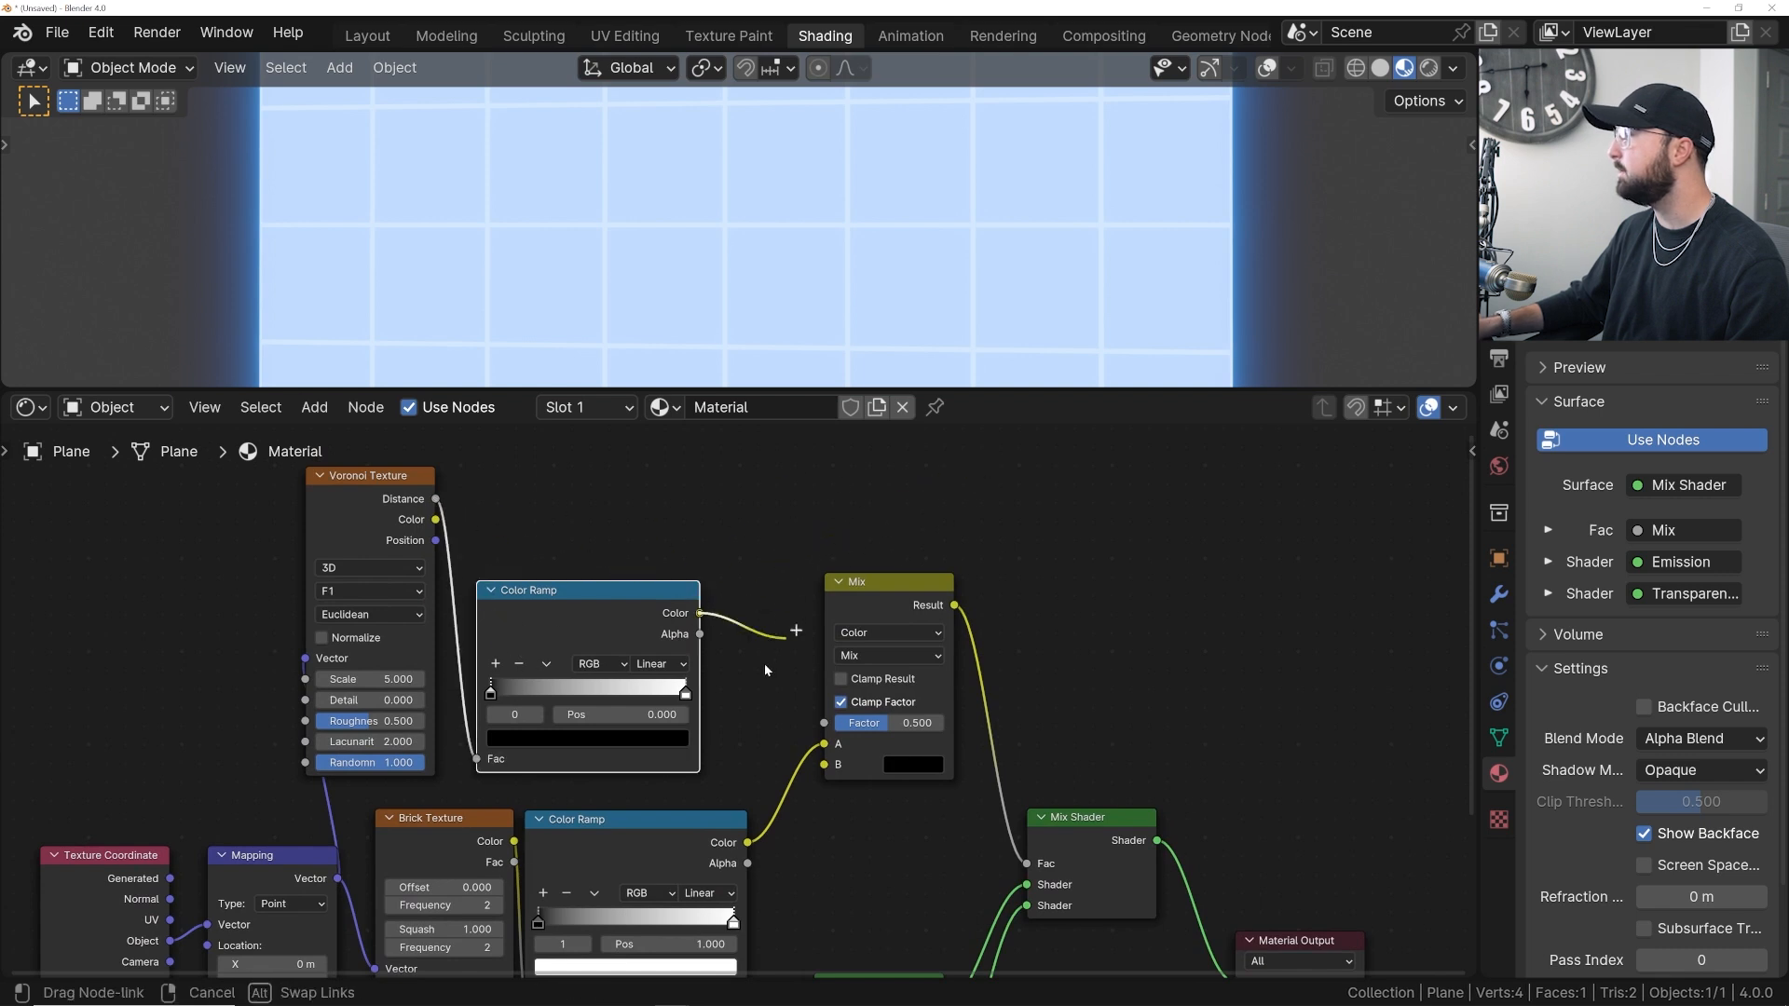
pyautogui.moveTo(821, 716); pyautogui.dragTo(824, 722)
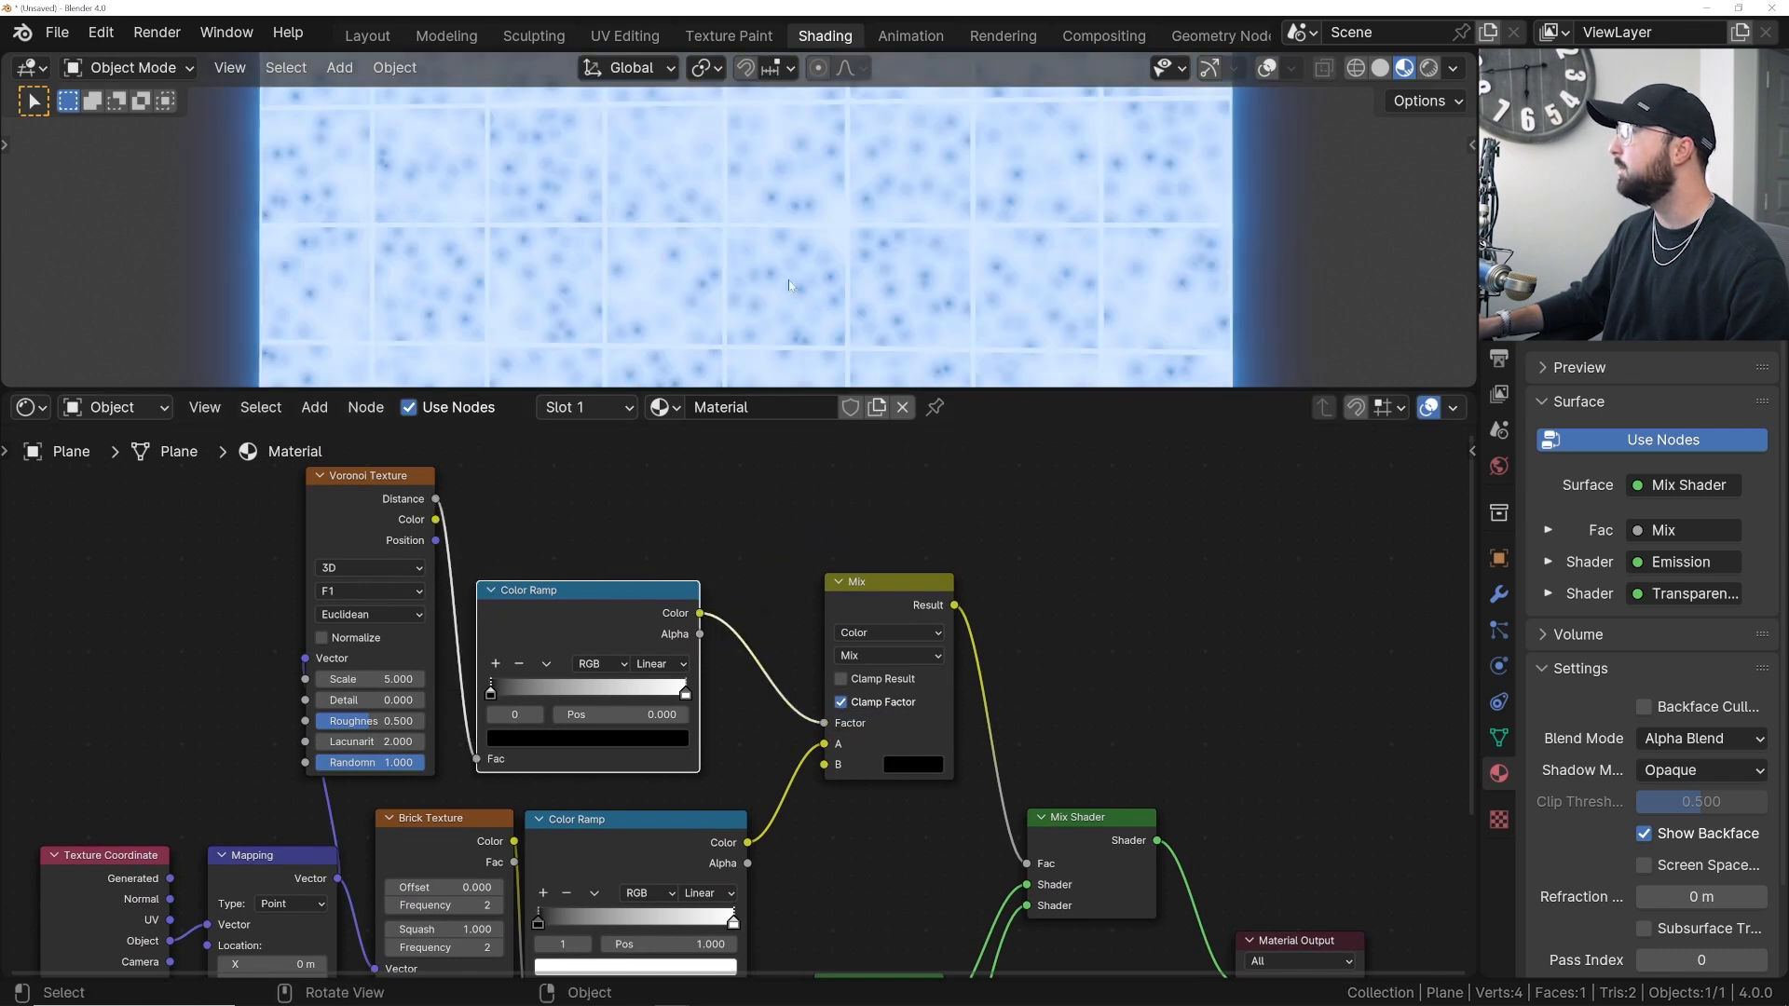
pyautogui.press('g')
pyautogui.click(622, 700)
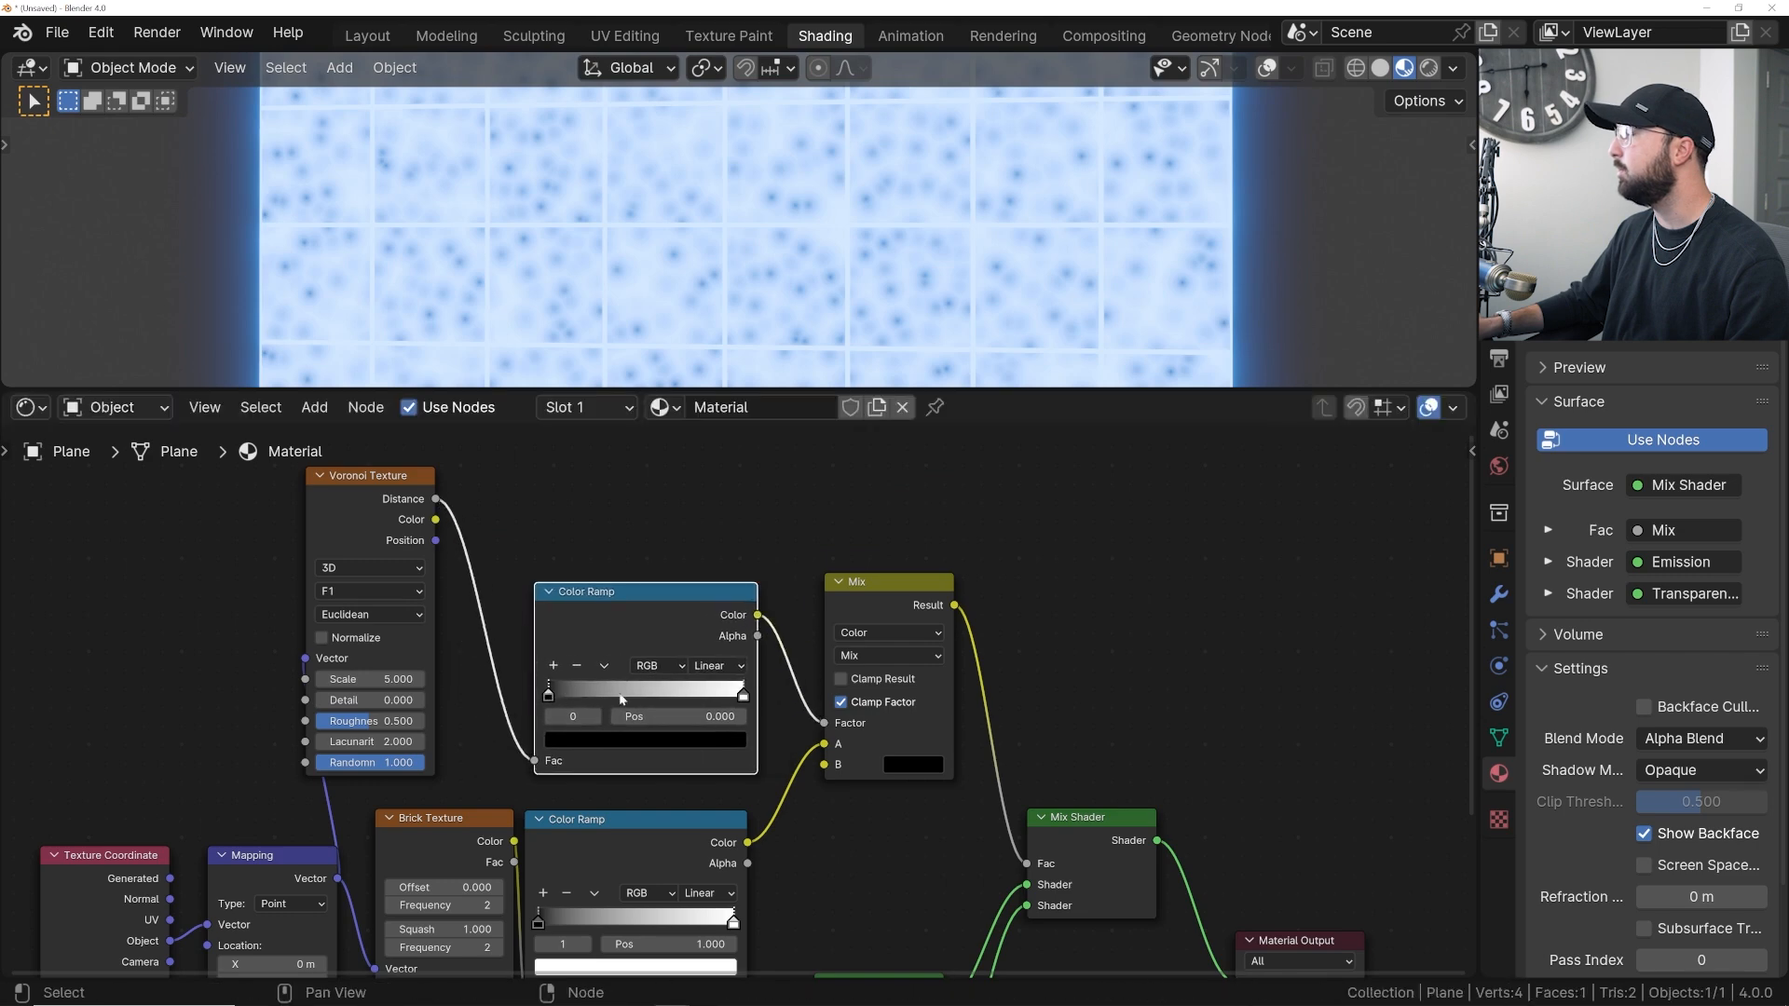
# - Set the Voronoi Texture's Randomness to 0 and its Scale to 1
pyautogui.scroll(1, 408, 602)
pyautogui.moveTo(371, 770); pyautogui.dragTo(280, 770)
pyautogui.doubleClick(310, 678)
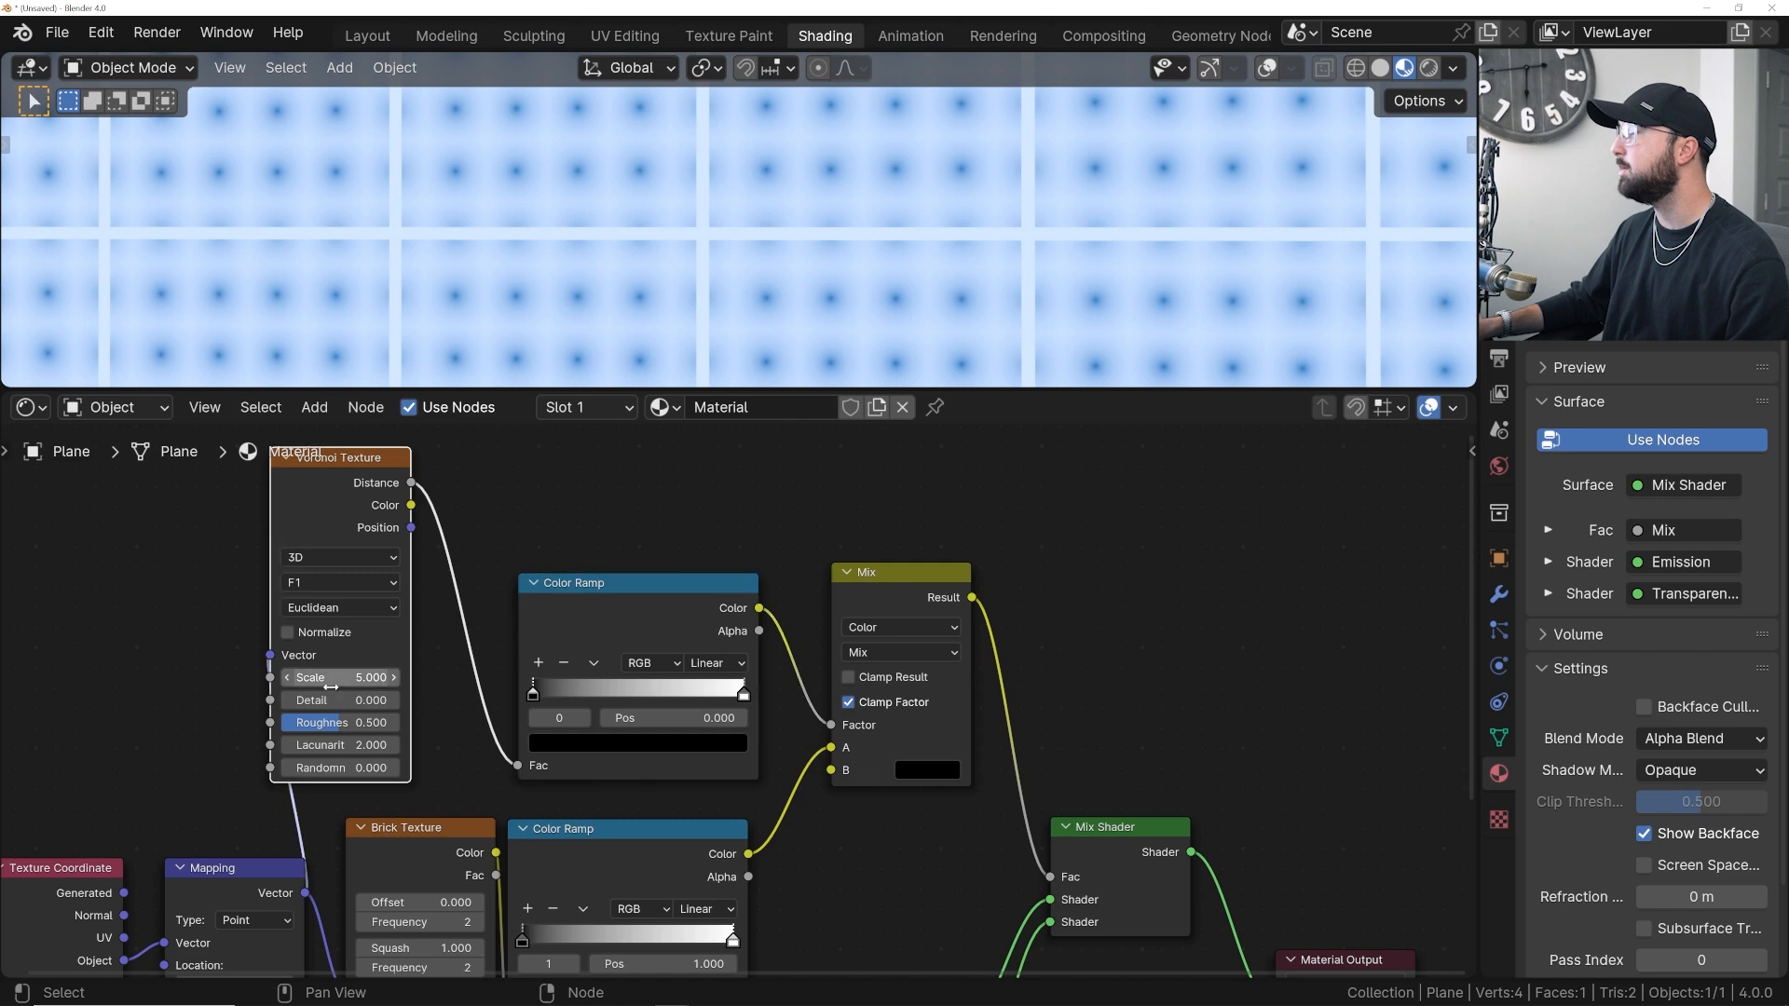
pyautogui.write('1')
pyautogui.press('Return')
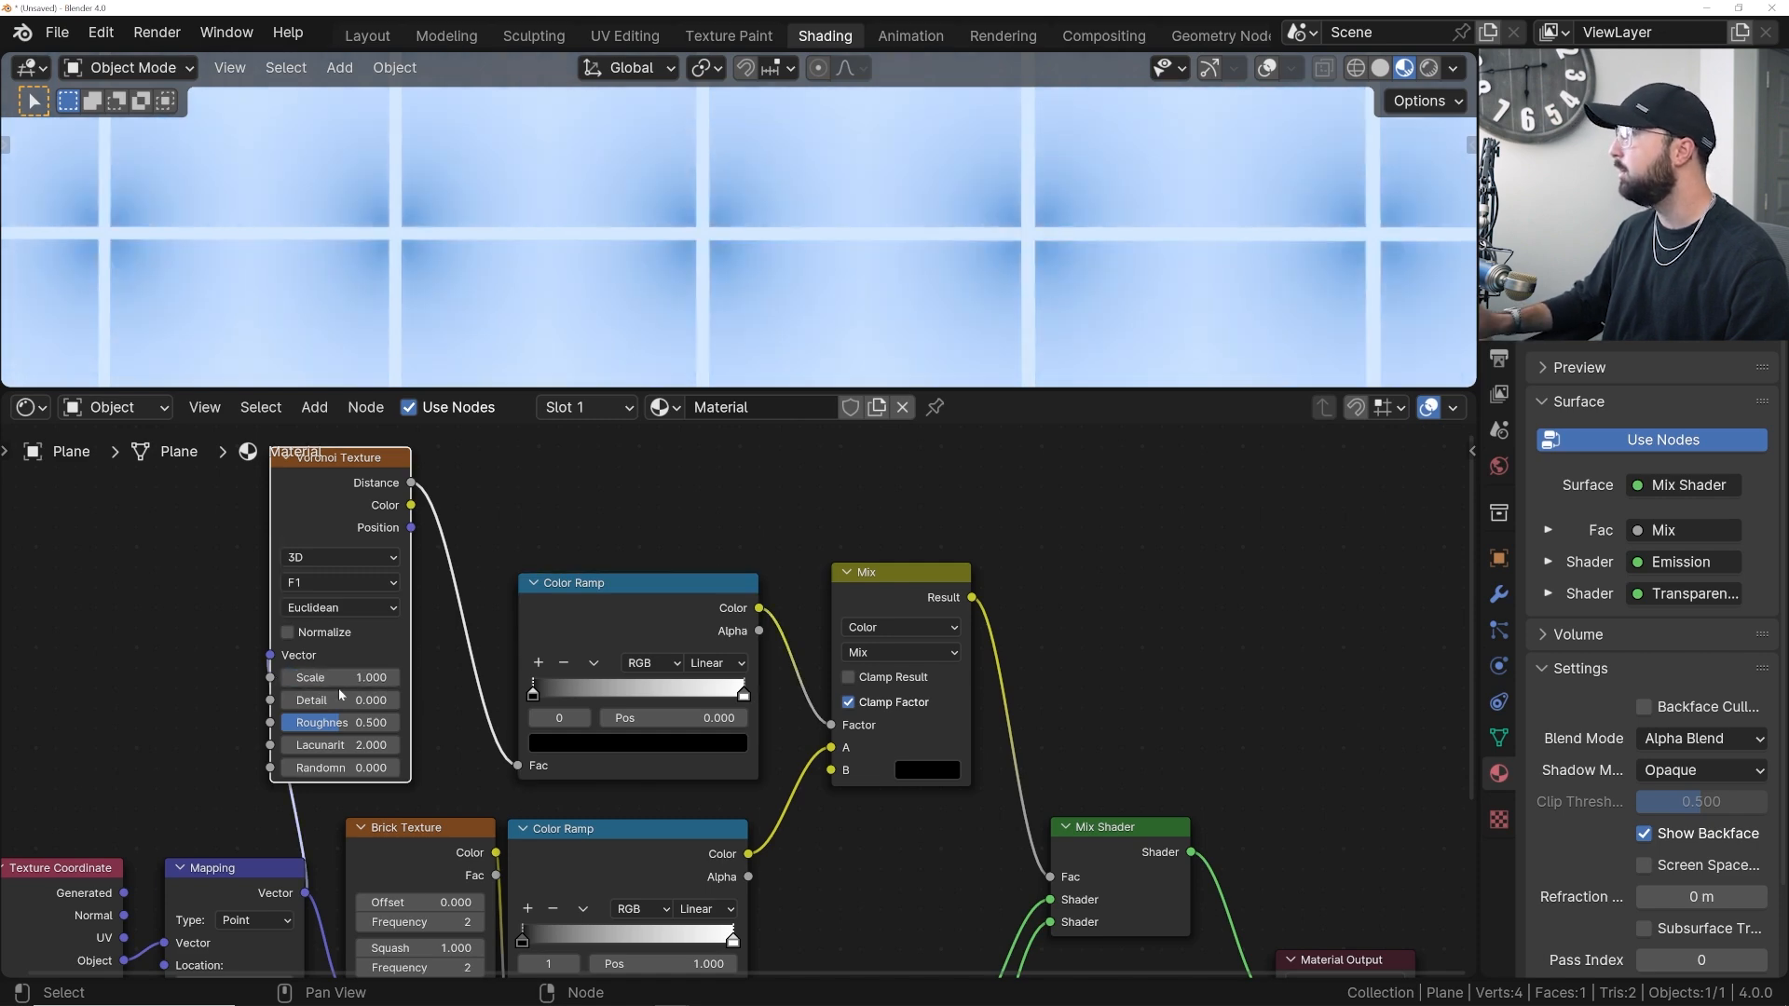
pyautogui.scroll(-4, 489, 315)
pyautogui.scroll(2, 593, 277)
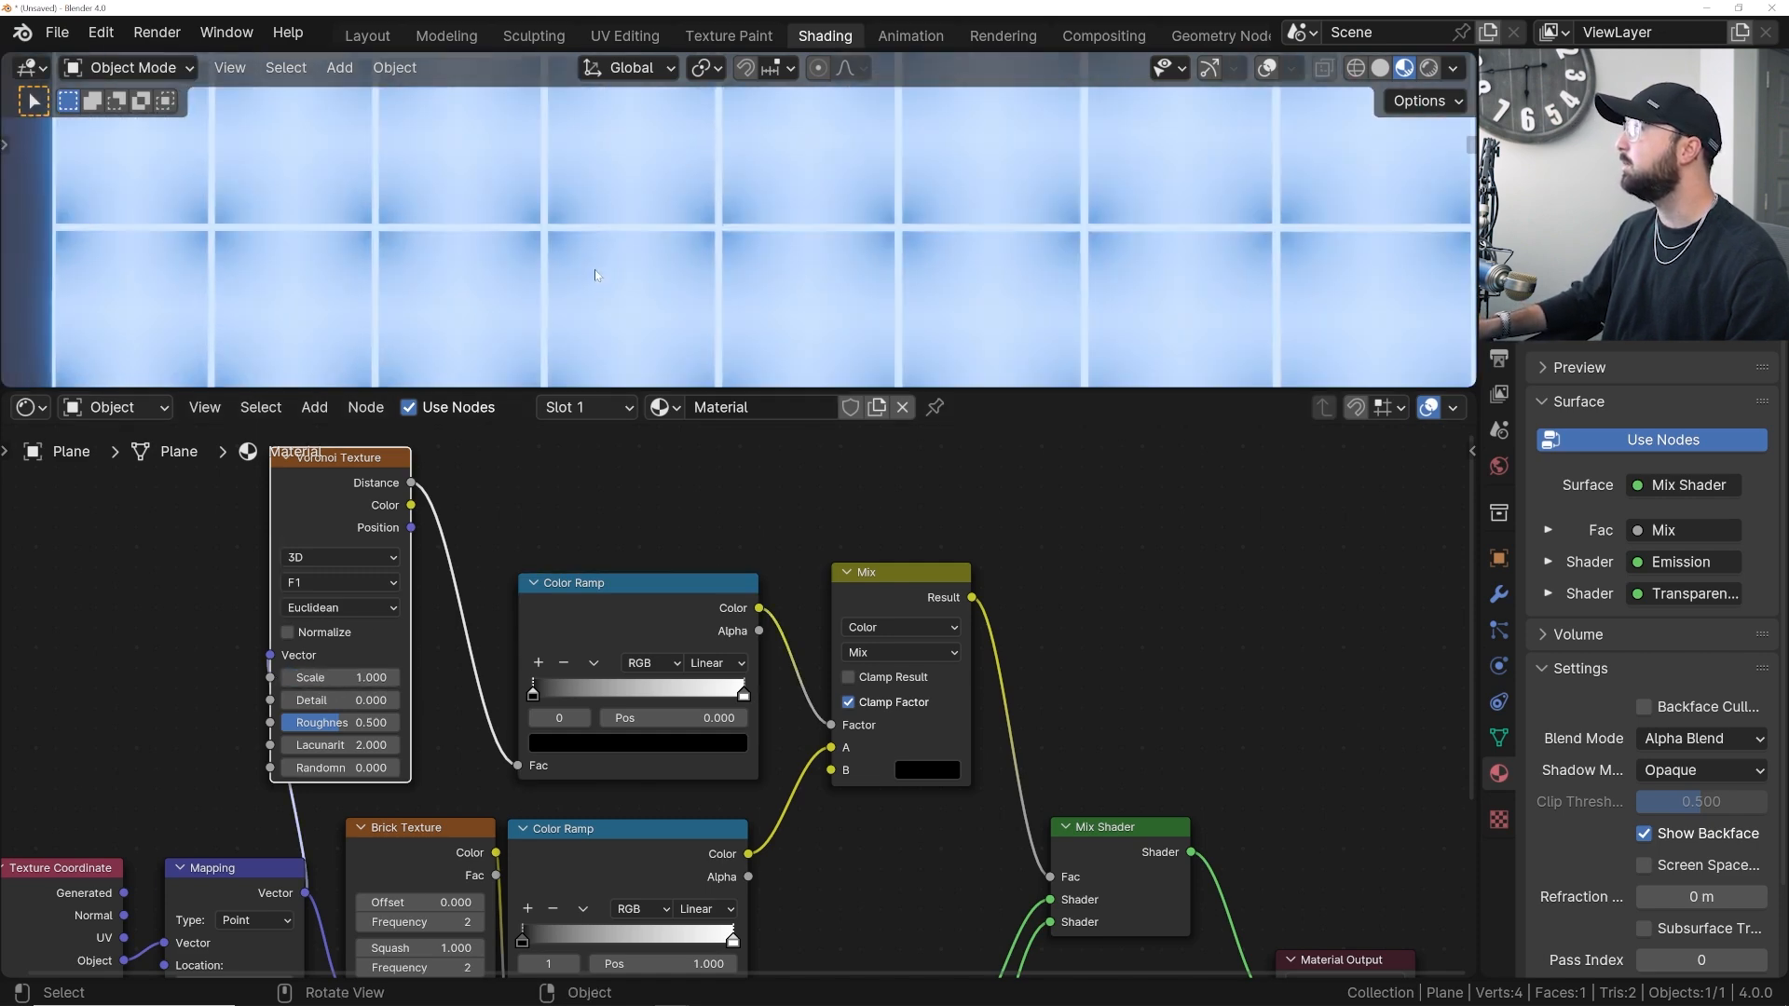
# - Flip the upper Color Ramp and bring its black stop in to a position of about 0.216
pyautogui.click(596, 665)
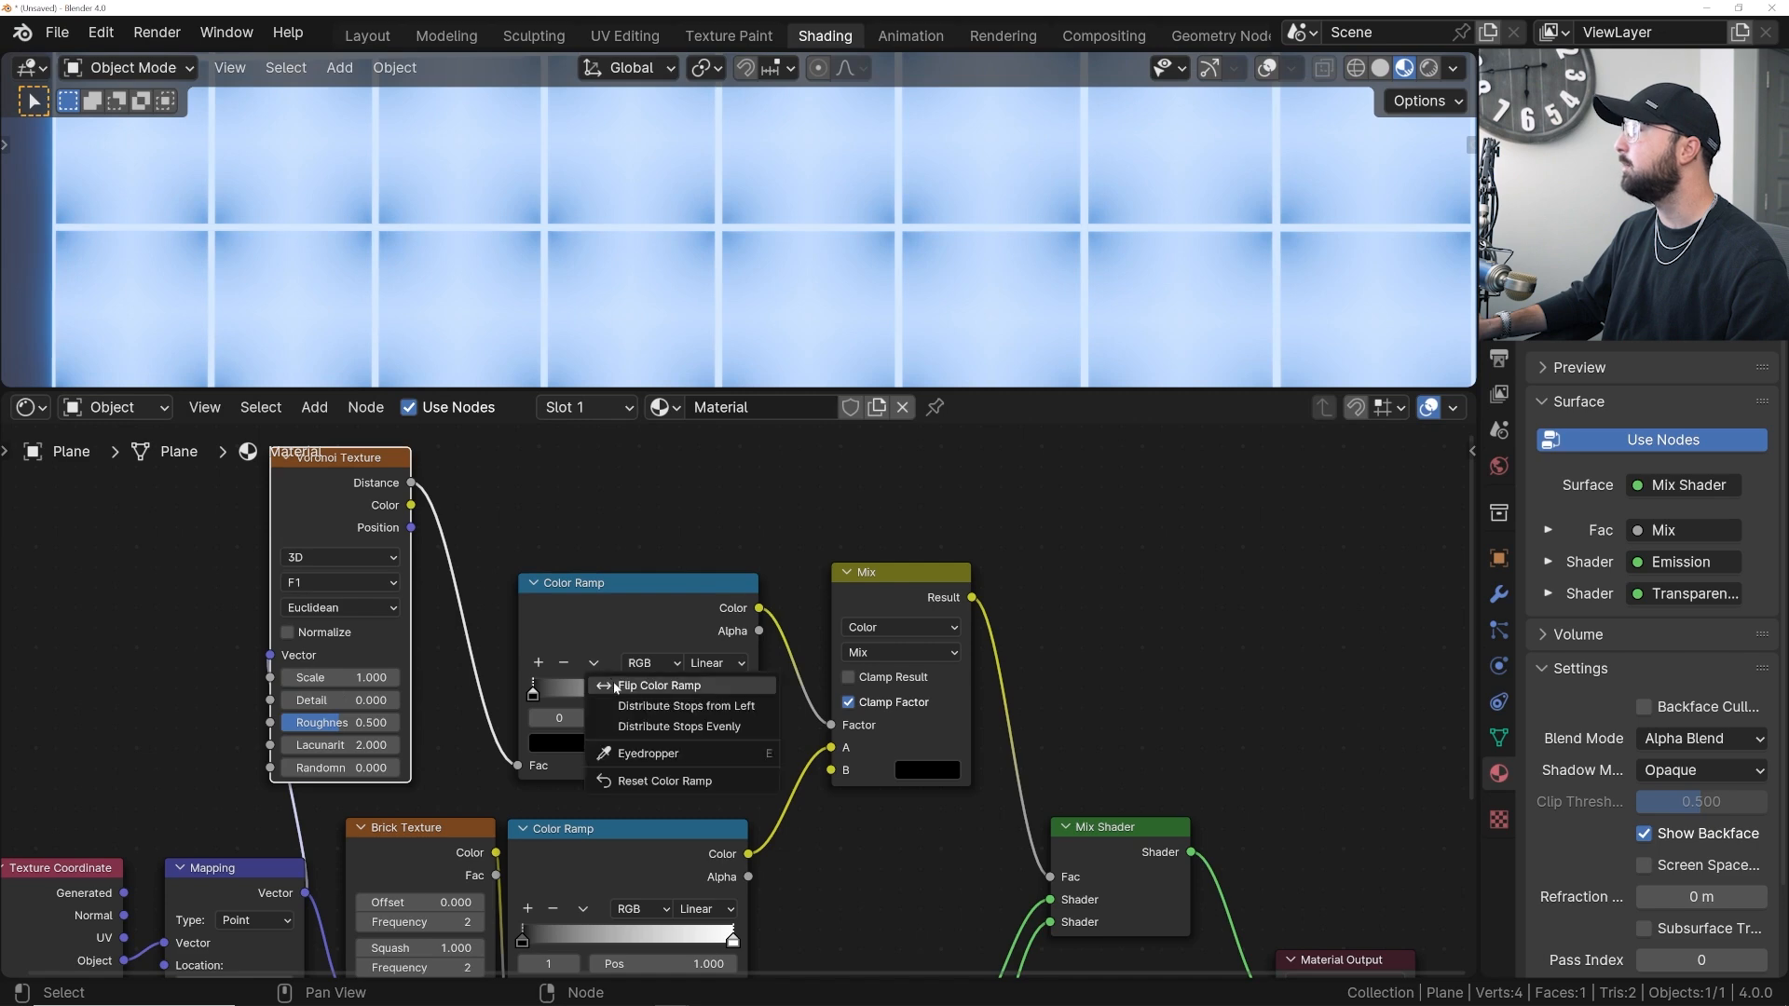
pyautogui.click(615, 686)
pyautogui.moveTo(734, 691); pyautogui.dragTo(572, 699)
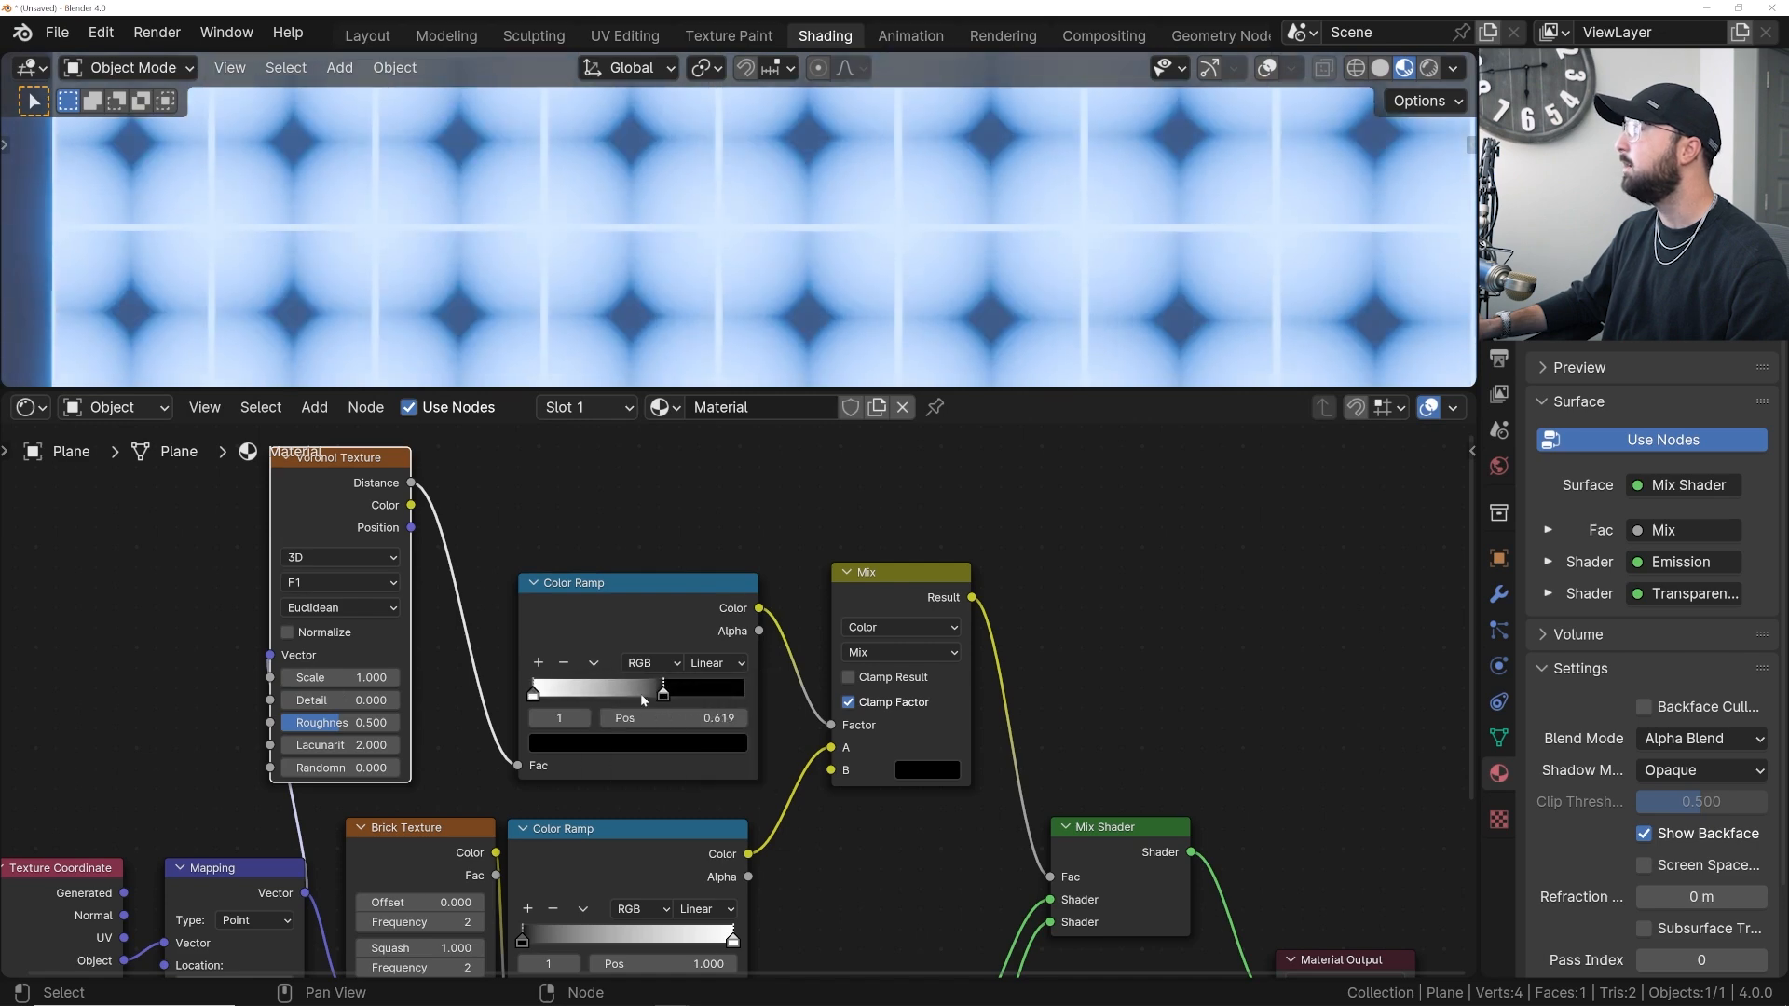
# - Set the upper Color Ramp to Constant interpolation and its black stop's position to 0.089
pyautogui.click(716, 663)
pyautogui.click(736, 803)
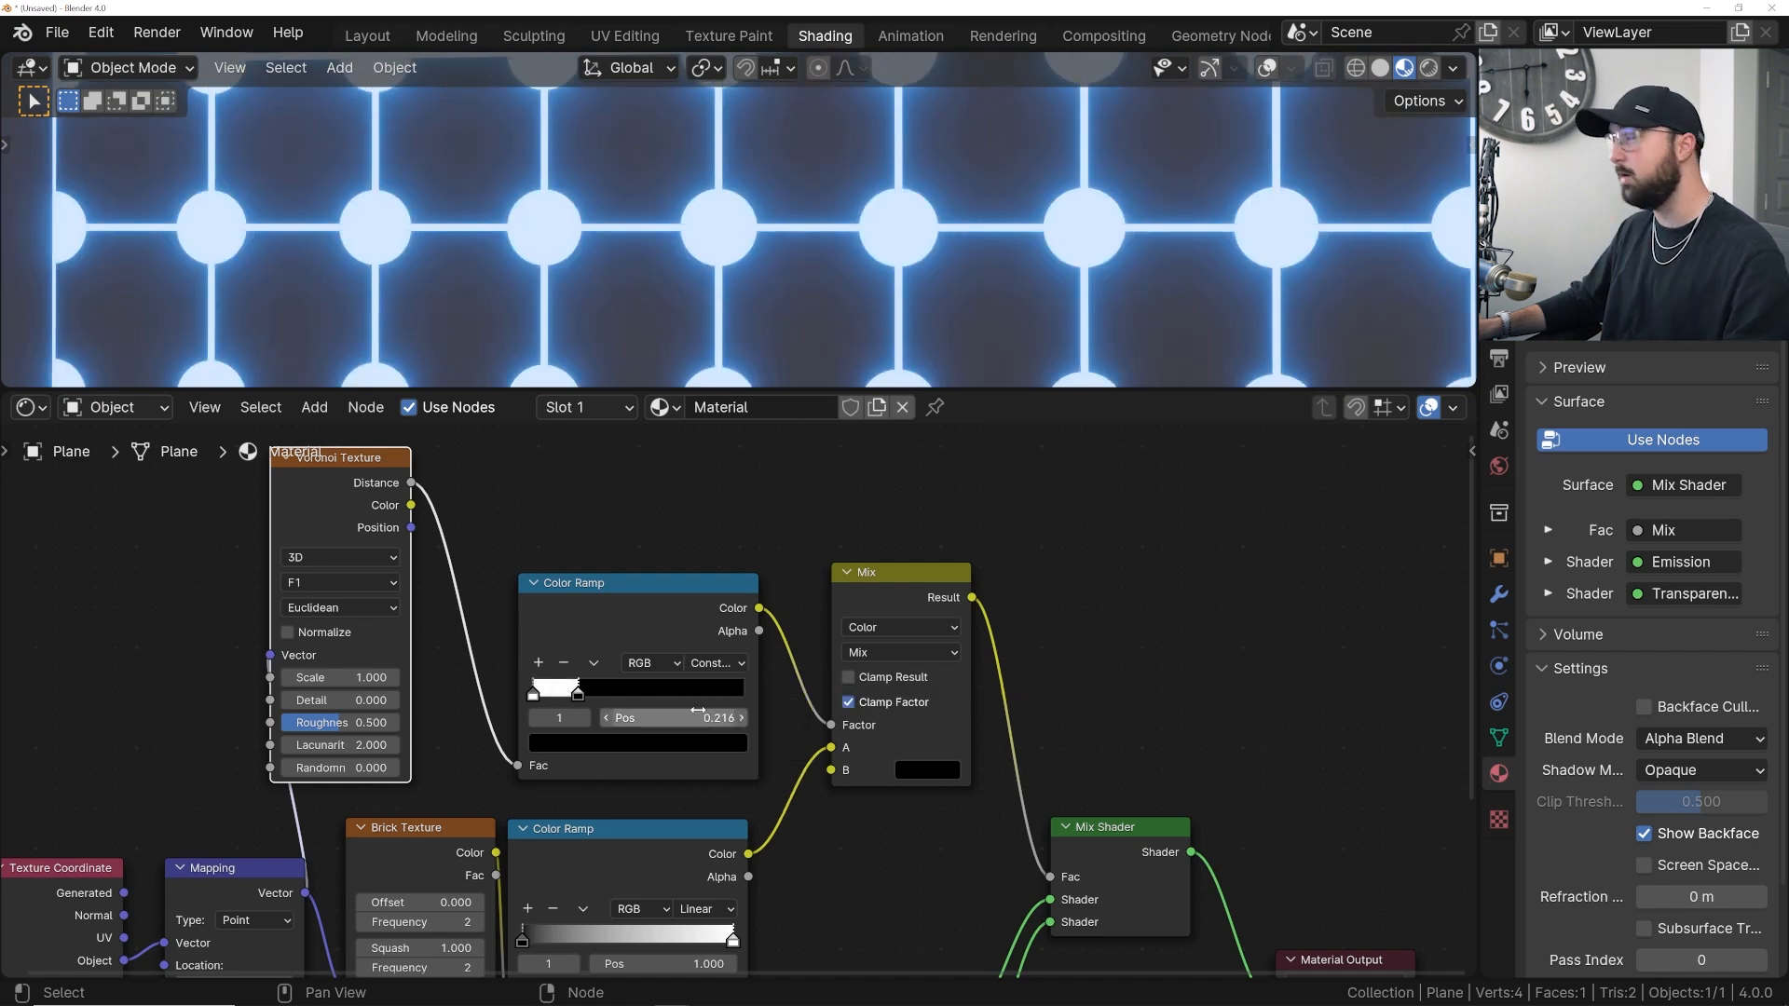
pyautogui.keyDown('shift'); pyautogui.moveTo(705, 718); pyautogui.dragTo(590, 719); pyautogui.keyUp('shift')
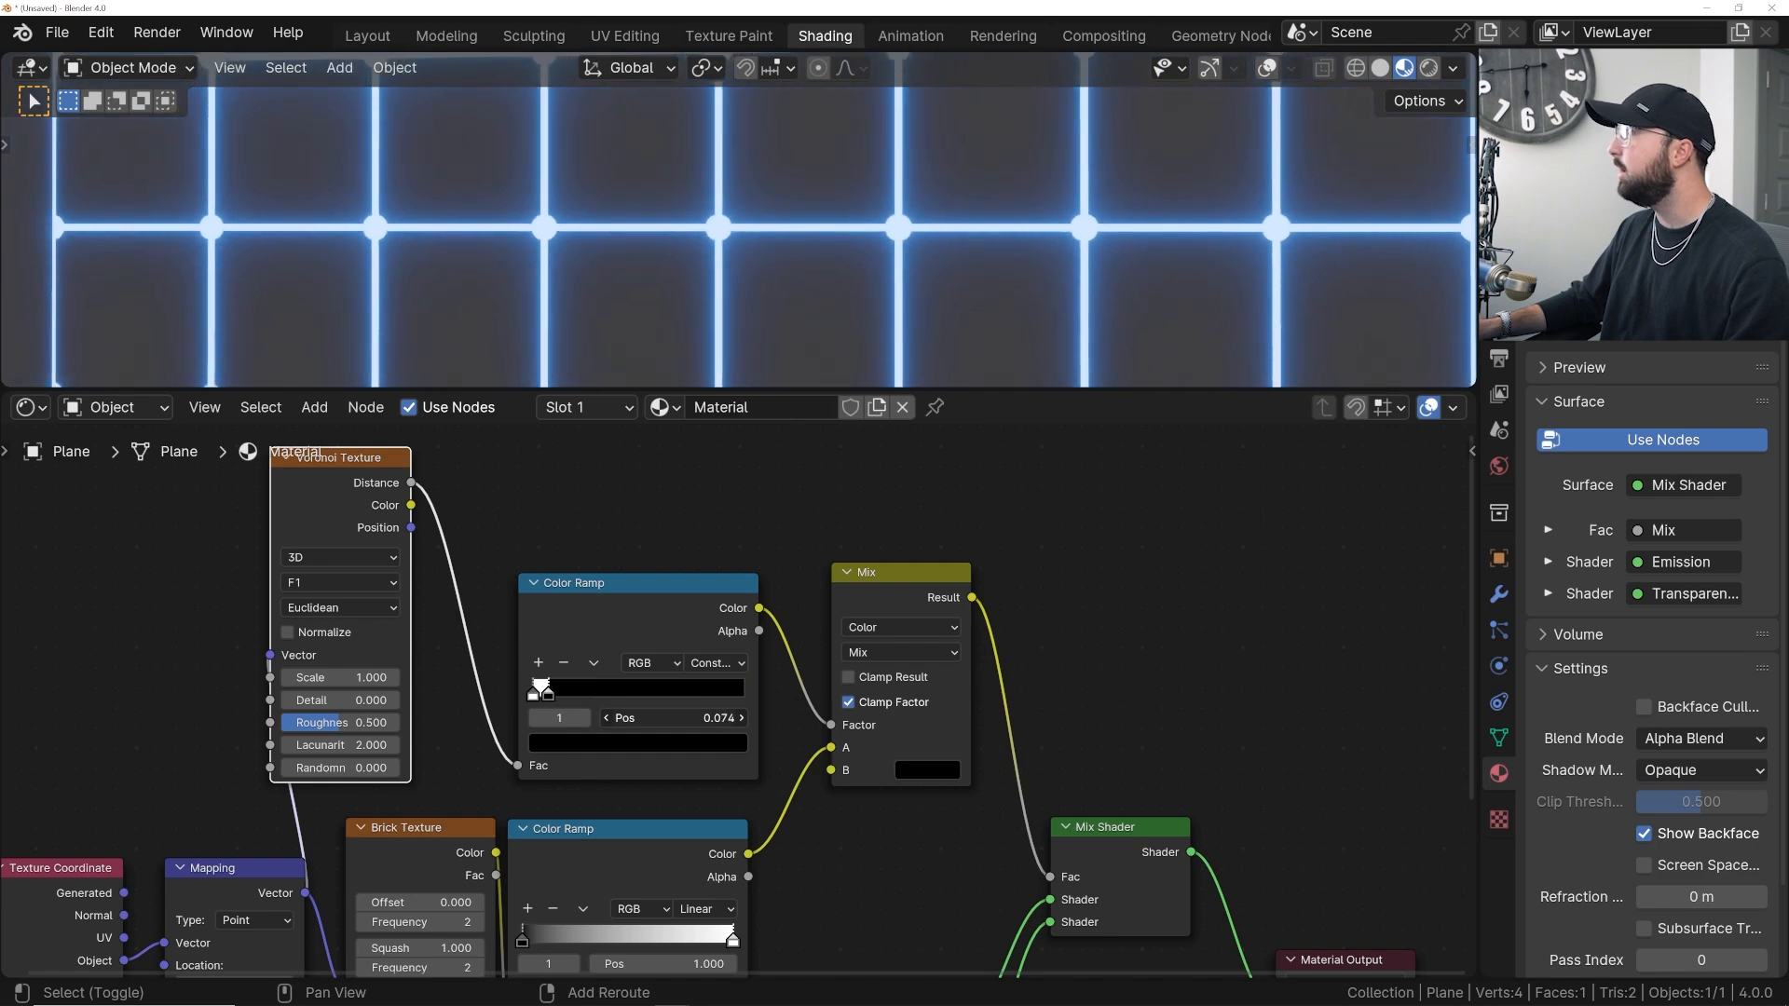
pyautogui.scroll(-5, 816, 268)
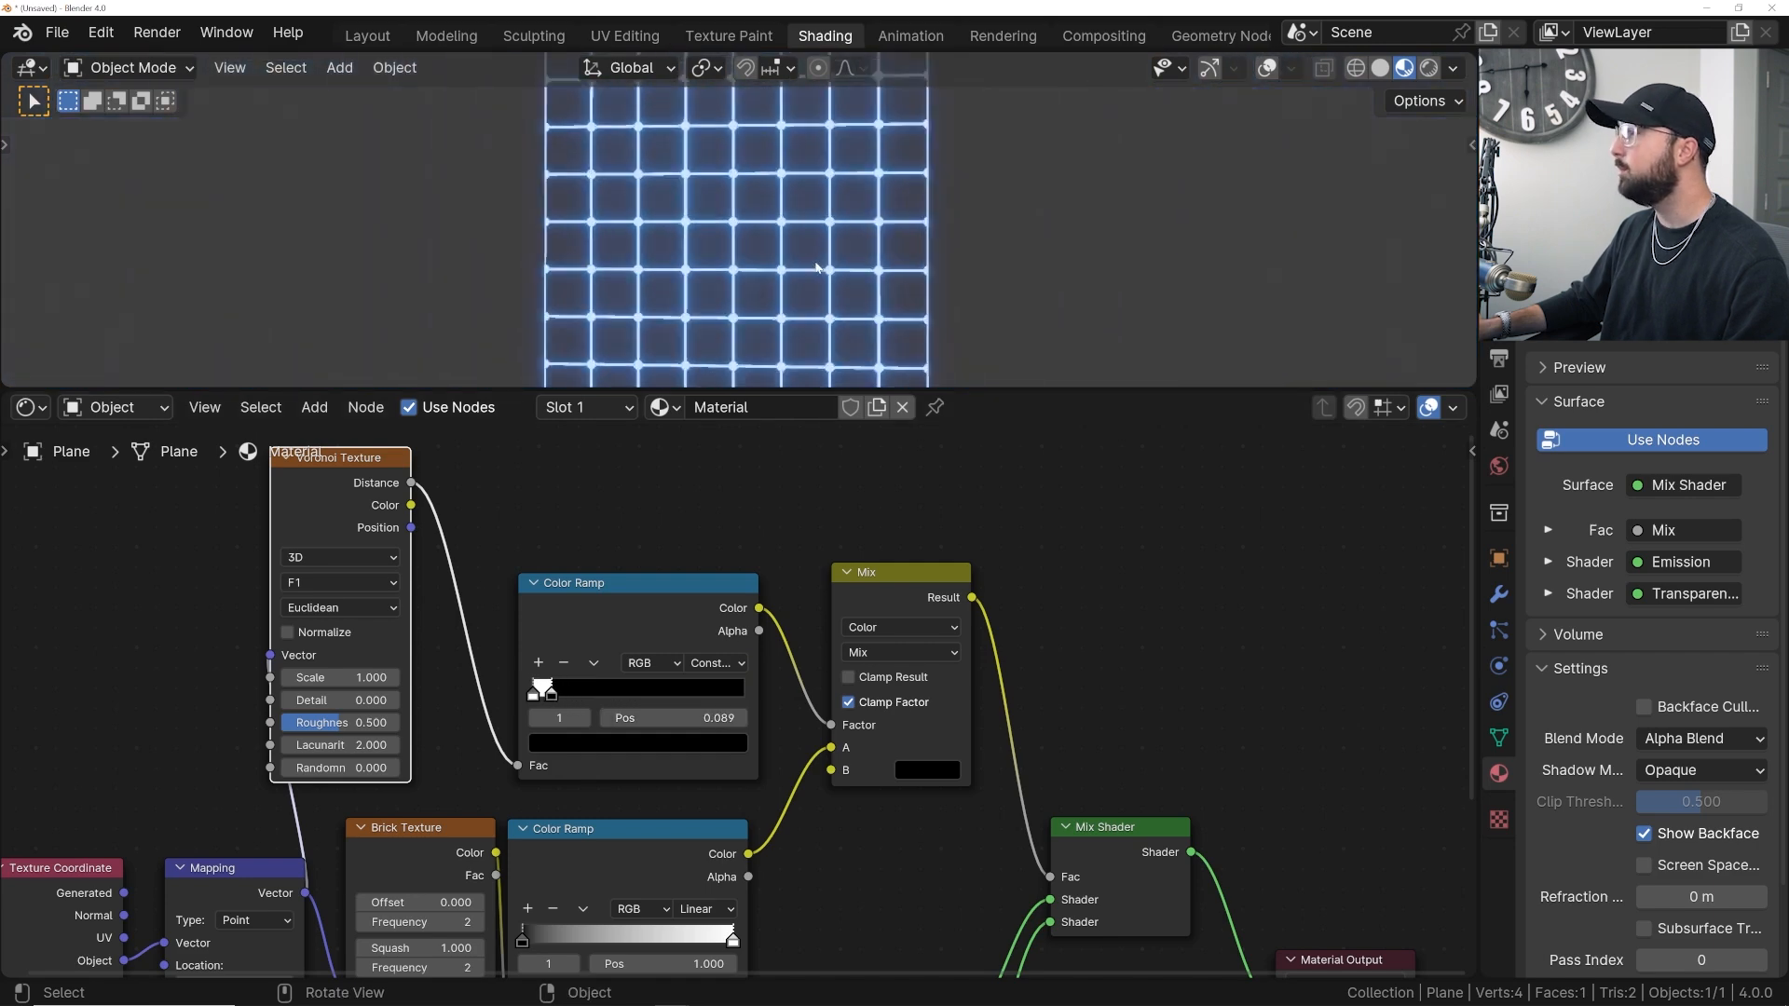
# - Move the Texture Coordinate and Mapping nodes away from the texture nodes and place the Voronoi Texture nearer its Color Ramp
pyautogui.moveTo(207, 649); pyautogui.dragTo(360, 550, button='middle')
pyautogui.moveTo(380, 674); pyautogui.dragTo(172, 820)
pyautogui.moveTo(219, 738); pyautogui.dragTo(304, 721, button='middle')
pyautogui.press('g')
pyautogui.click(223, 659)
pyautogui.moveTo(447, 615); pyautogui.dragTo(279, 751, button='middle')
pyautogui.moveTo(416, 486); pyautogui.dragTo(482, 482)
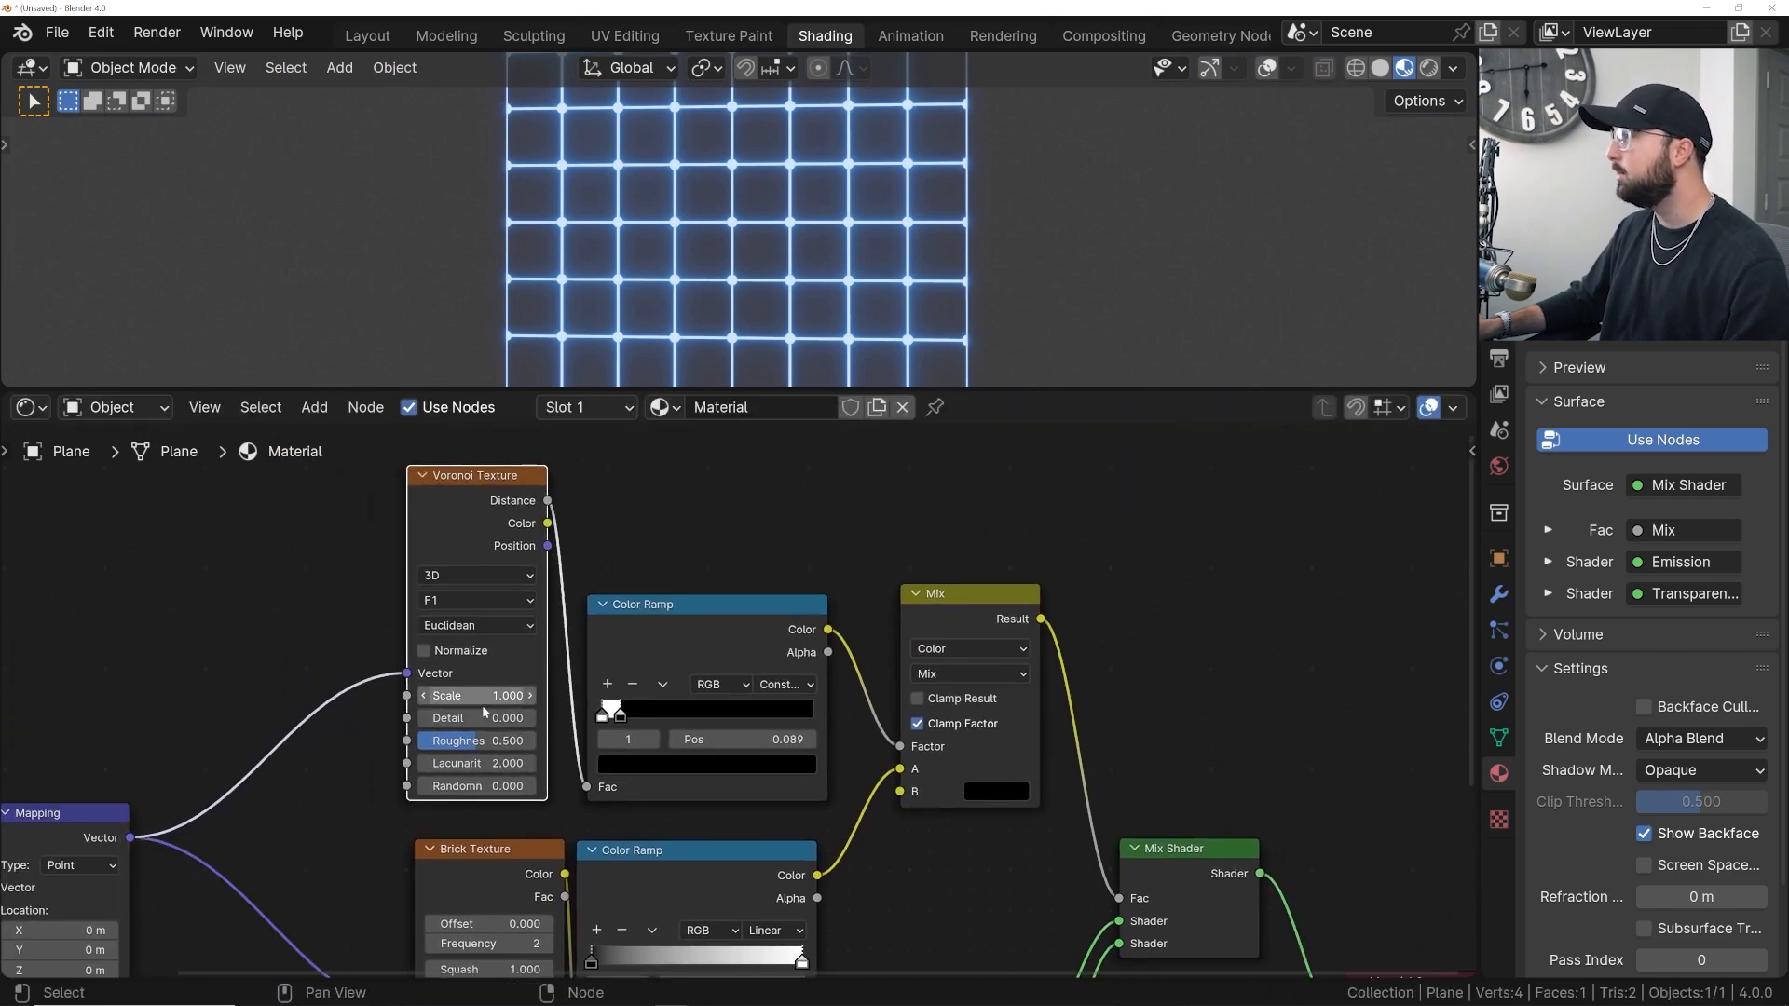
# - Add a Value node between the Mapping and Brick Texture nodes
pyautogui.moveTo(580, 783); pyautogui.dragTo(606, 494, button='middle')
pyautogui.scroll(2, 615, 745)
pyautogui.moveTo(544, 856); pyautogui.dragTo(564, 747, button='middle')
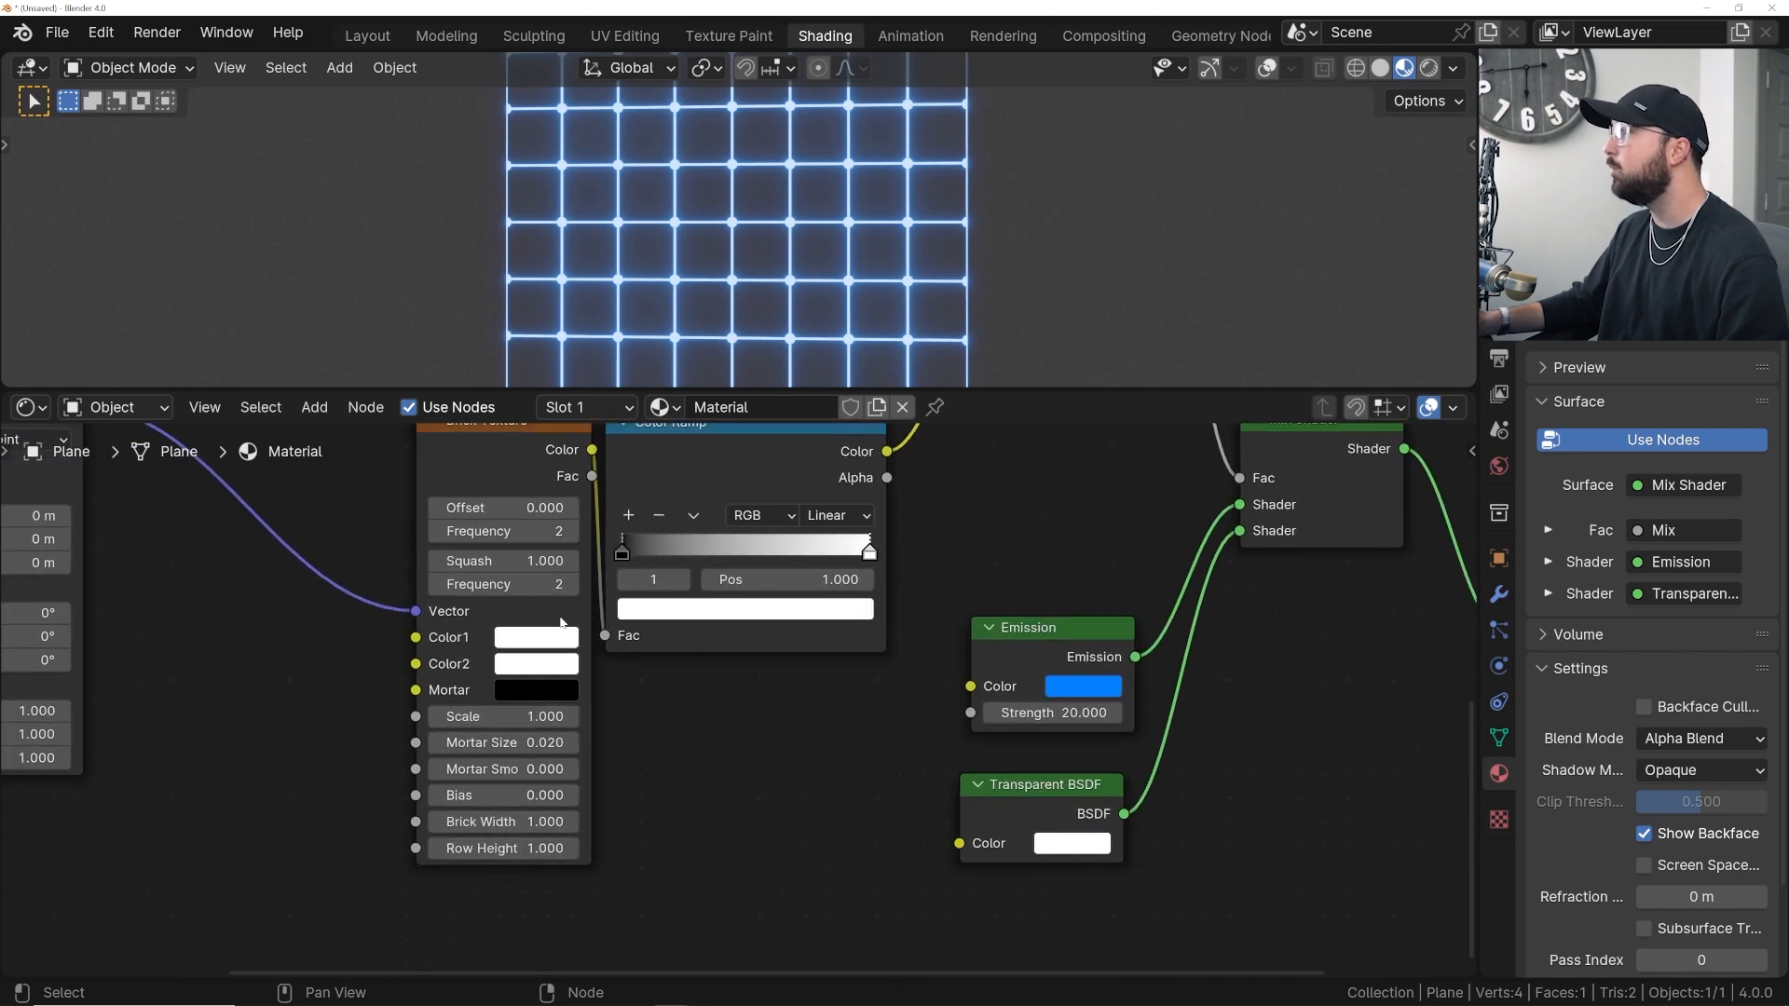
pyautogui.moveTo(561, 598); pyautogui.dragTo(511, 710, button='middle')
pyautogui.scroll(5, 771, 253)
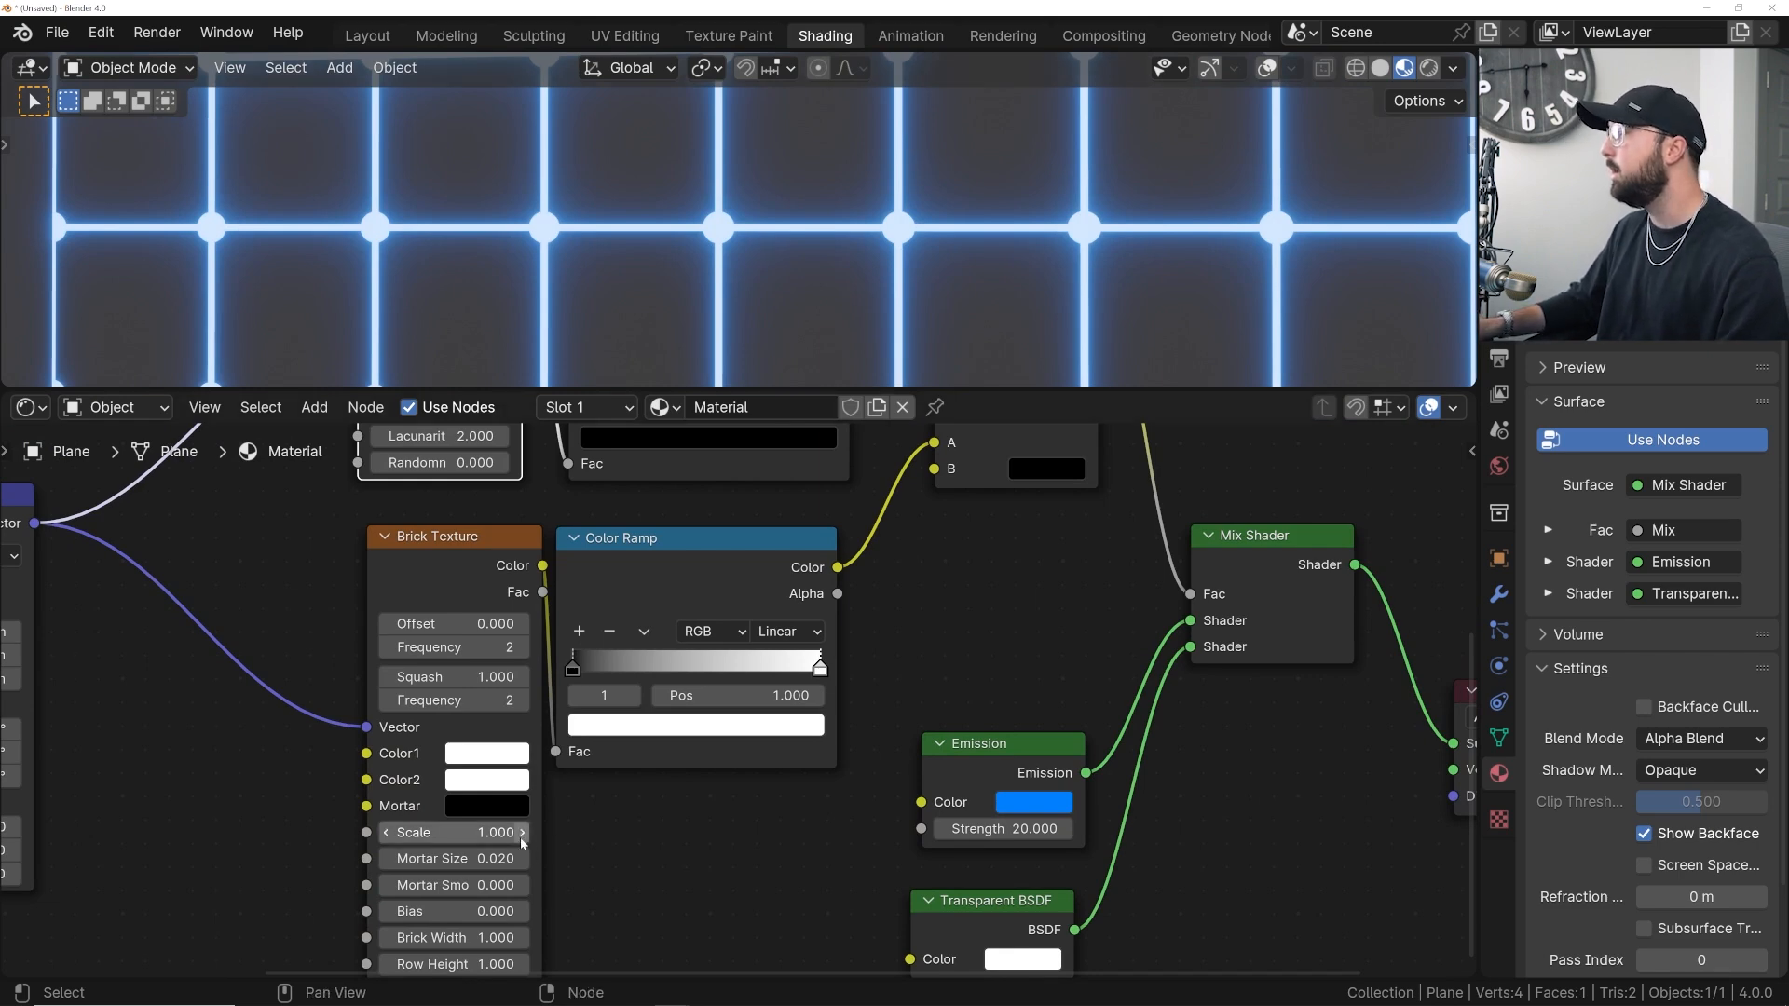
pyautogui.scroll(-3, 520, 837)
pyautogui.hotkey('shift', 'a')
pyautogui.click(336, 692)
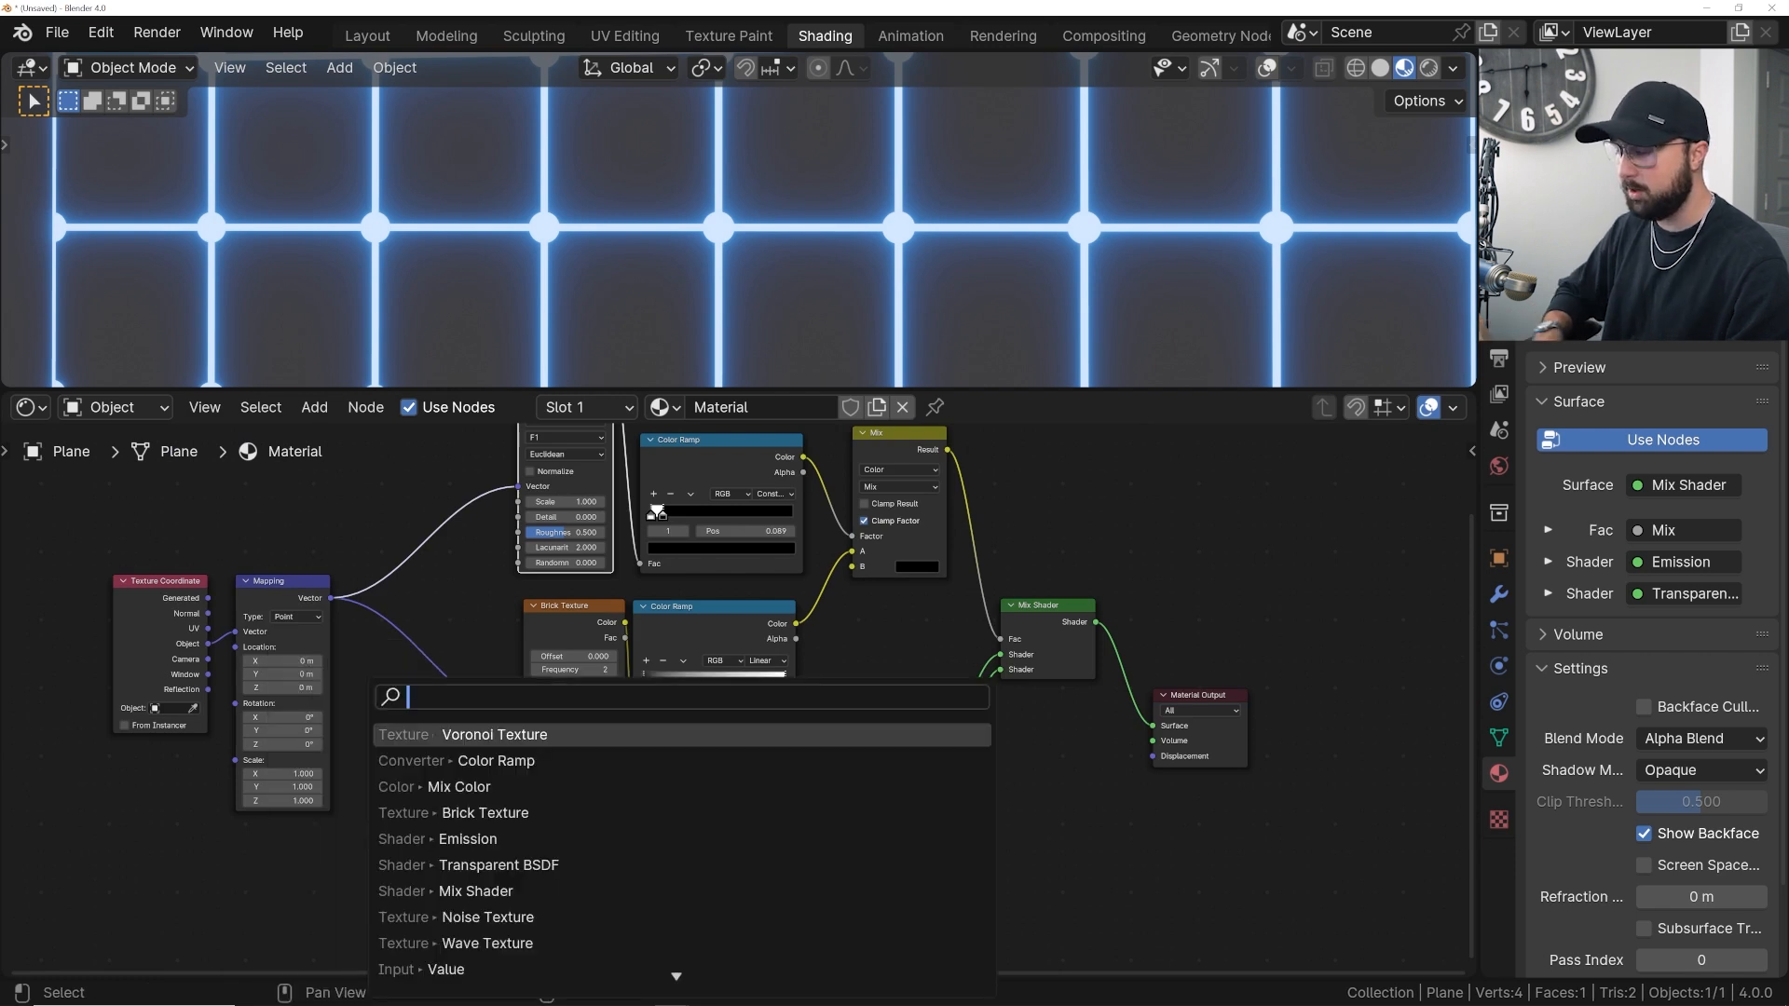
pyautogui.write('valu')
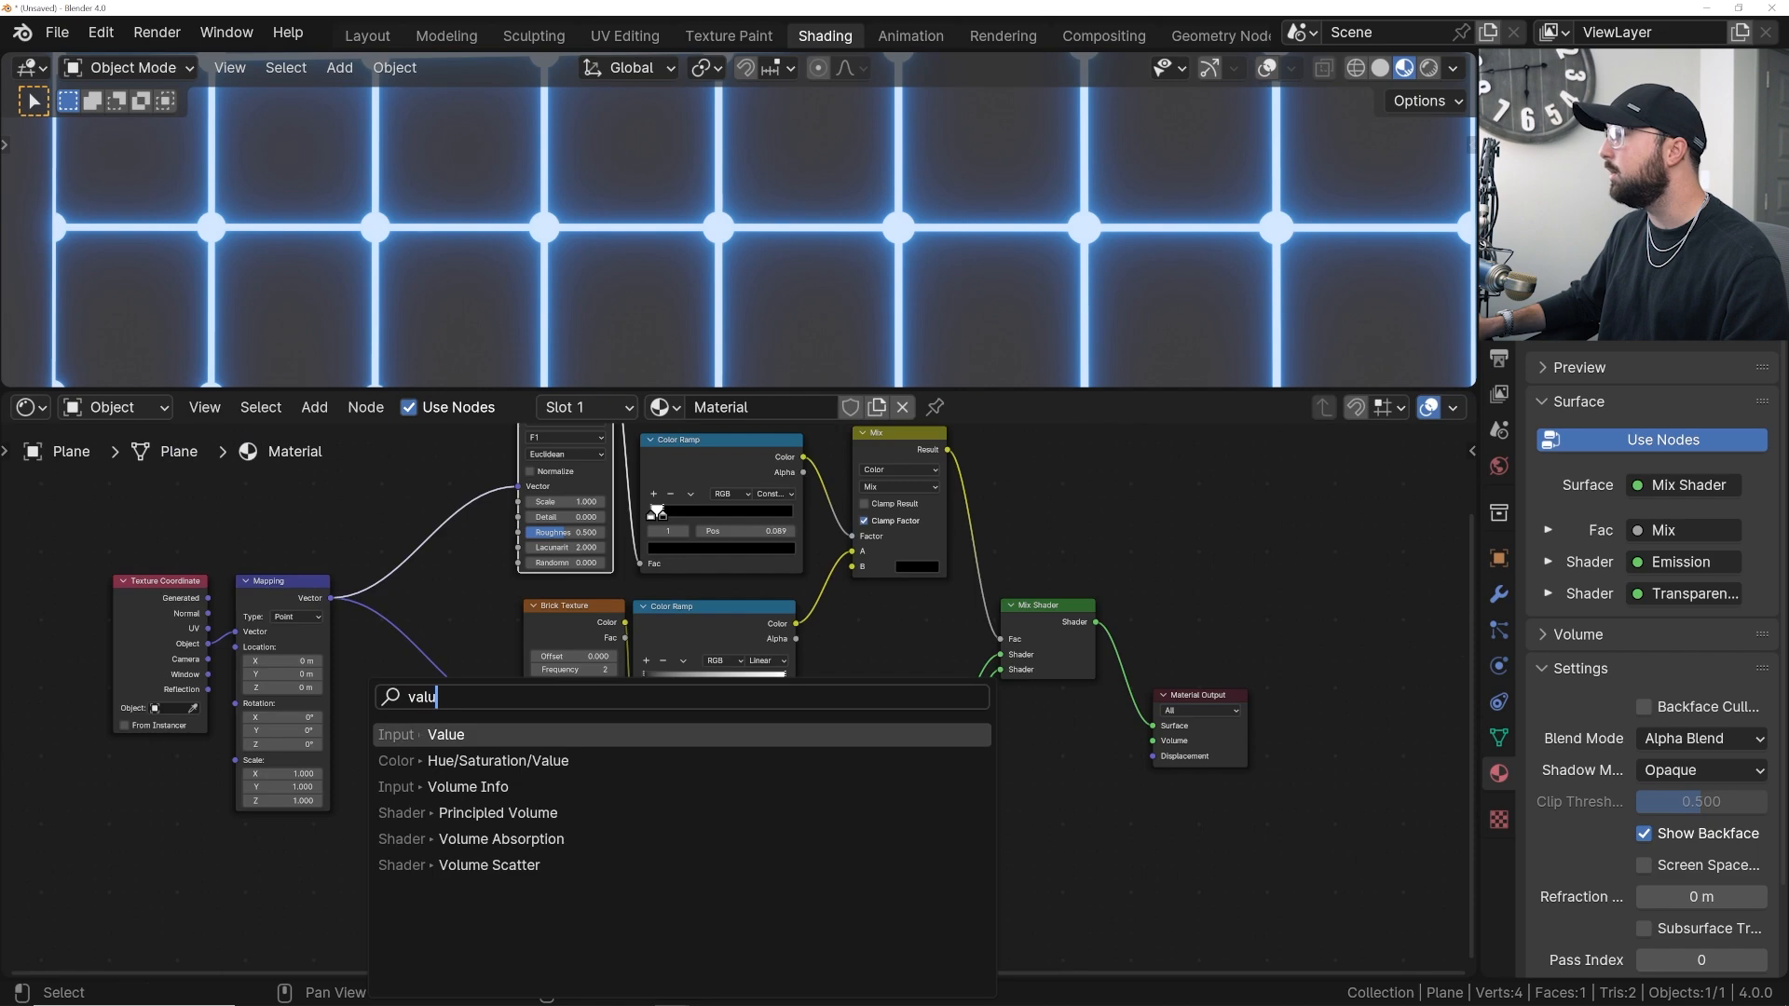
pyautogui.click(437, 735)
pyautogui.click(373, 771)
# - Set the Value node to 1 and connect it to the Brick Texture's Scale input
pyautogui.scroll(2, 373, 778)
pyautogui.click(265, 859)
pyautogui.write('1')
pyautogui.press('Return')
pyautogui.moveTo(337, 834); pyautogui.dragTo(420, 813)
pyautogui.moveTo(336, 832); pyautogui.dragTo(347, 965, button='middle')
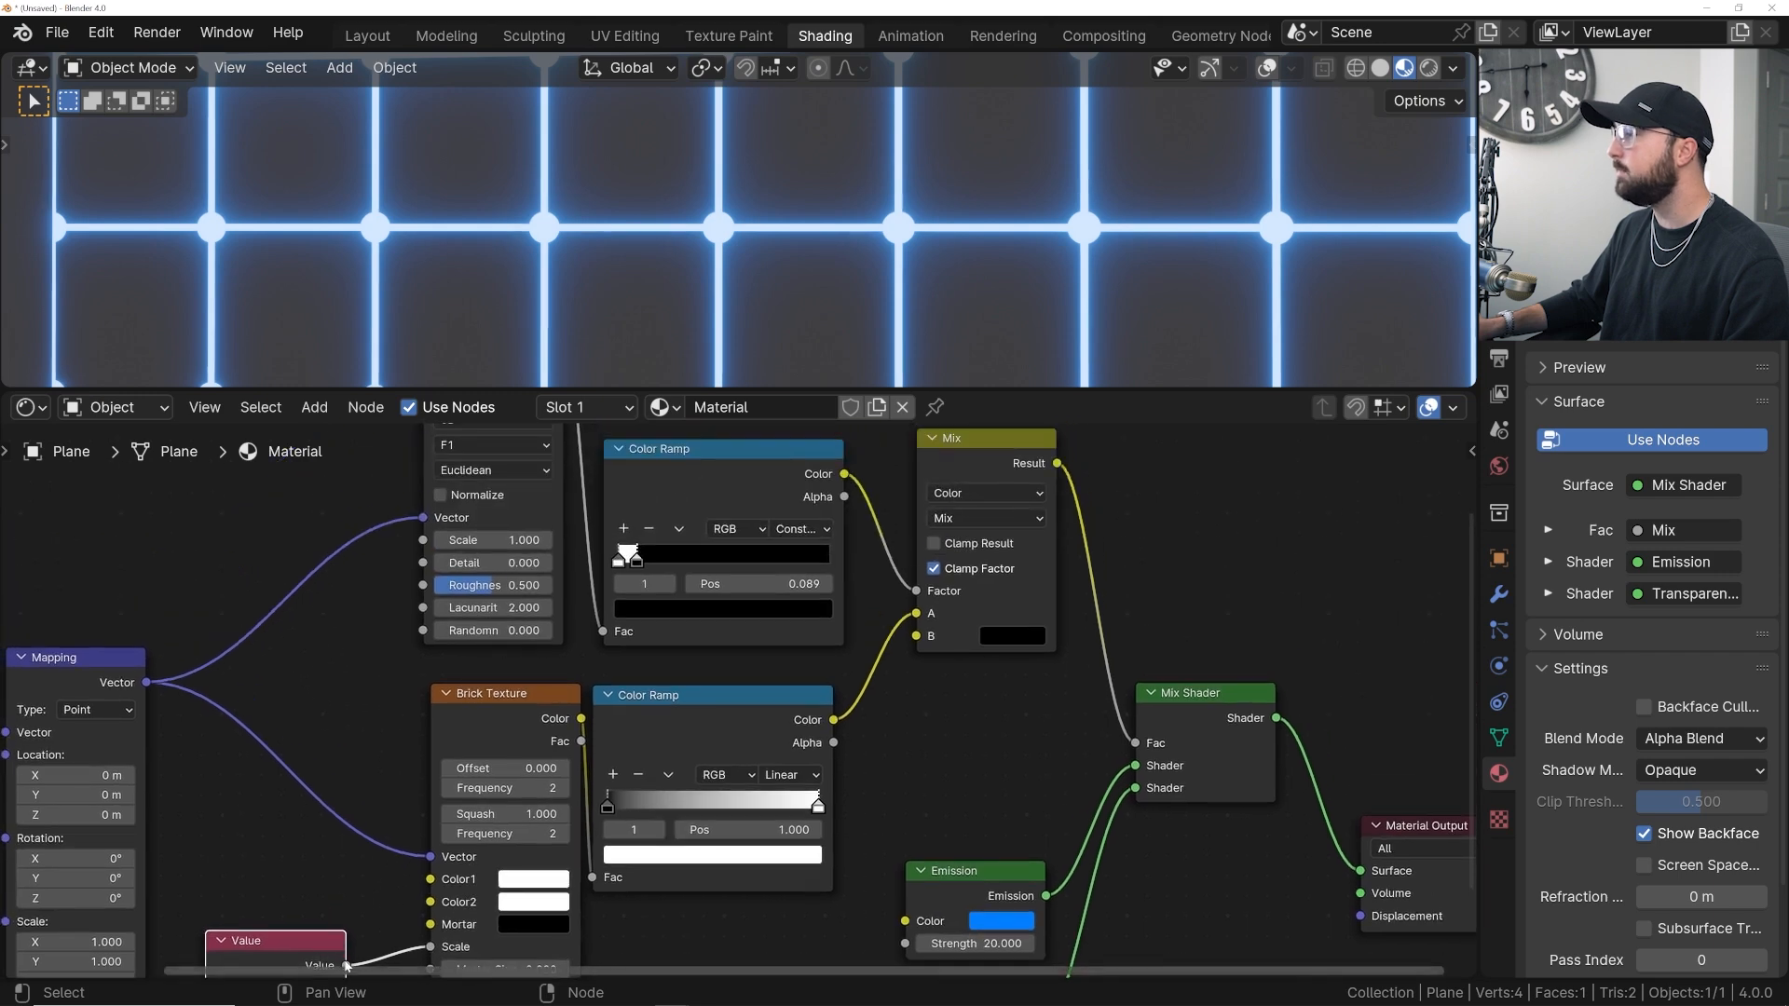
# - Move the Value node above the Mapping node, connect it to the Voronoi Texture's Scale as well, and set it to 5
pyautogui.scroll(-1, 271, 760)
pyautogui.moveTo(357, 889); pyautogui.dragTo(367, 564)
pyautogui.click(248, 565)
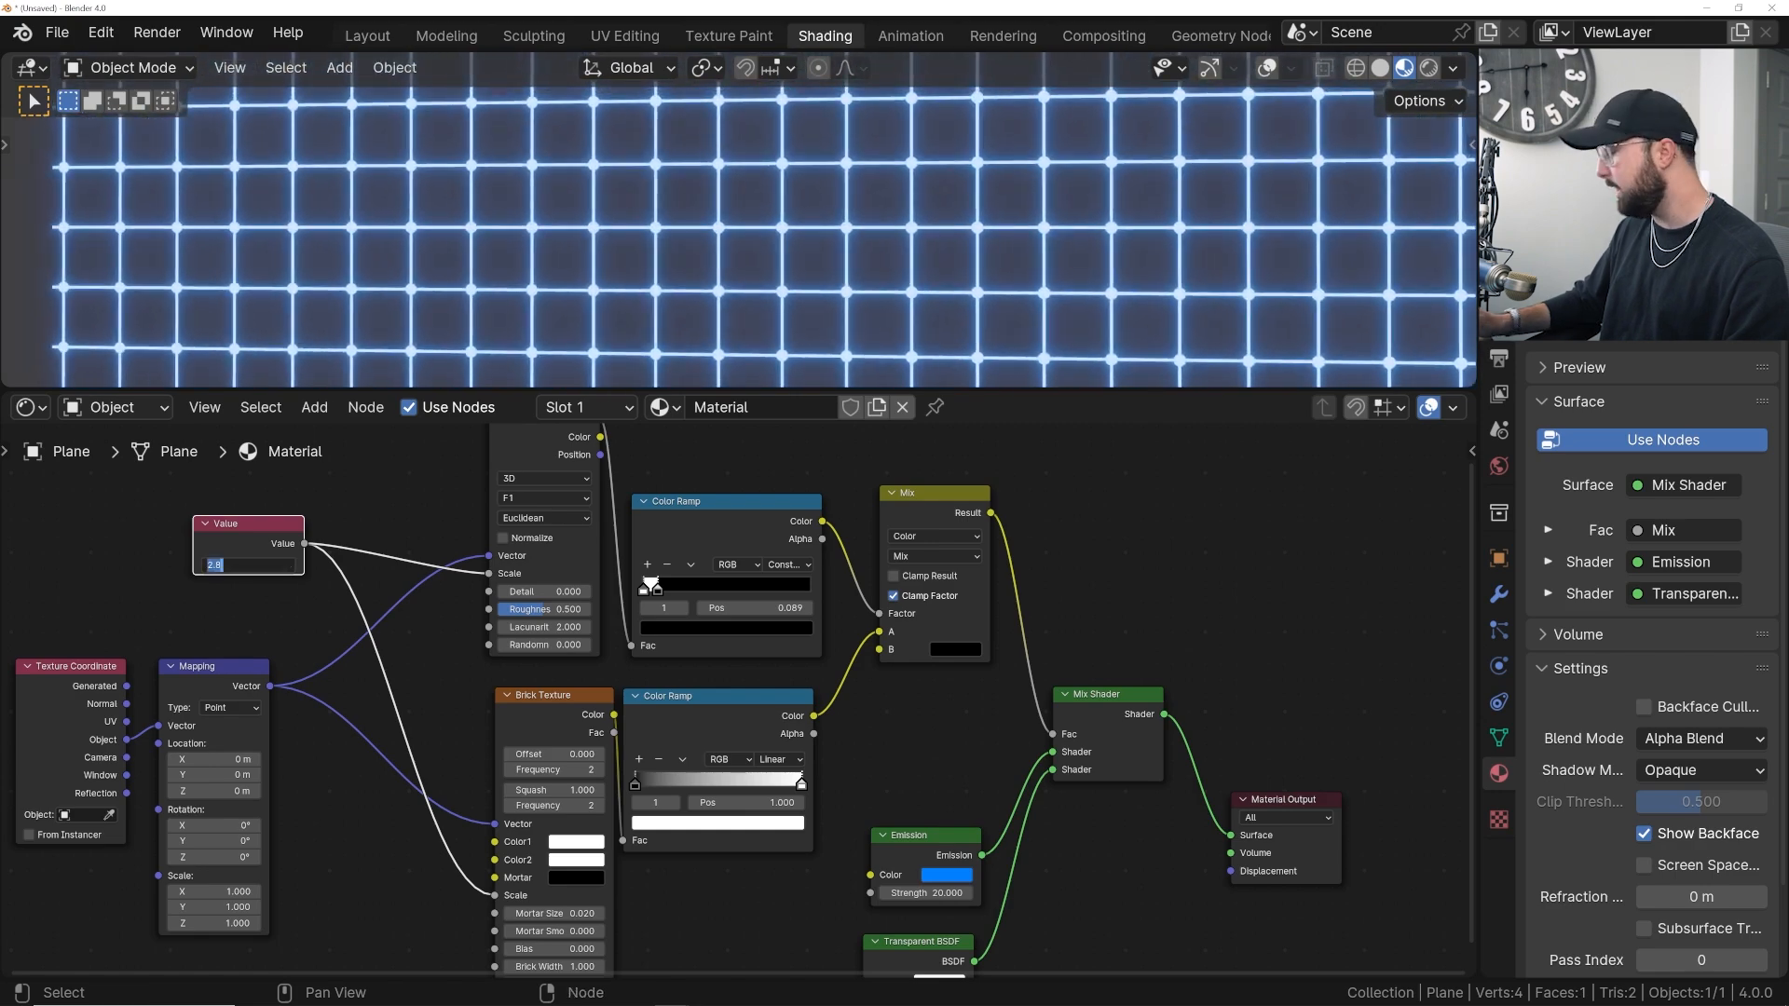
pyautogui.write('5')
pyautogui.press('Return')
pyautogui.moveTo(596, 288); pyautogui.dragTo(908, 282, button='middle')
pyautogui.scroll(-2, 911, 285)
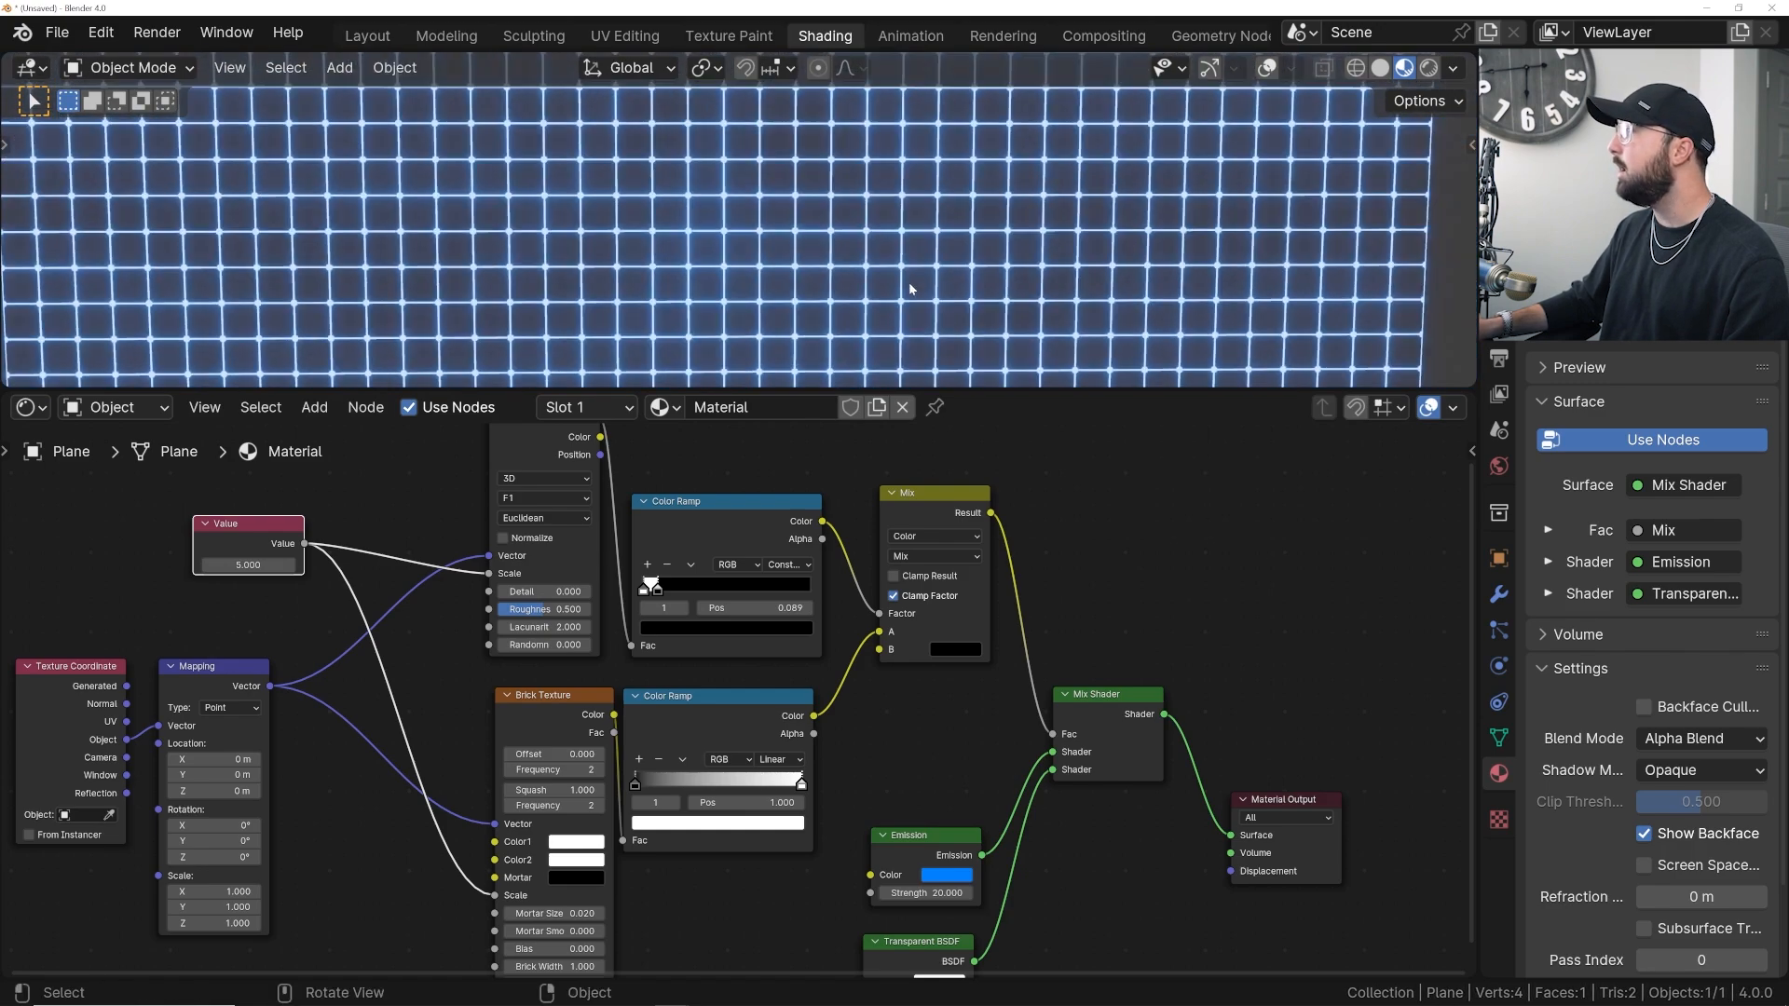
pyautogui.scroll(-2, 671, 248)
pyautogui.scroll(3, 671, 249)
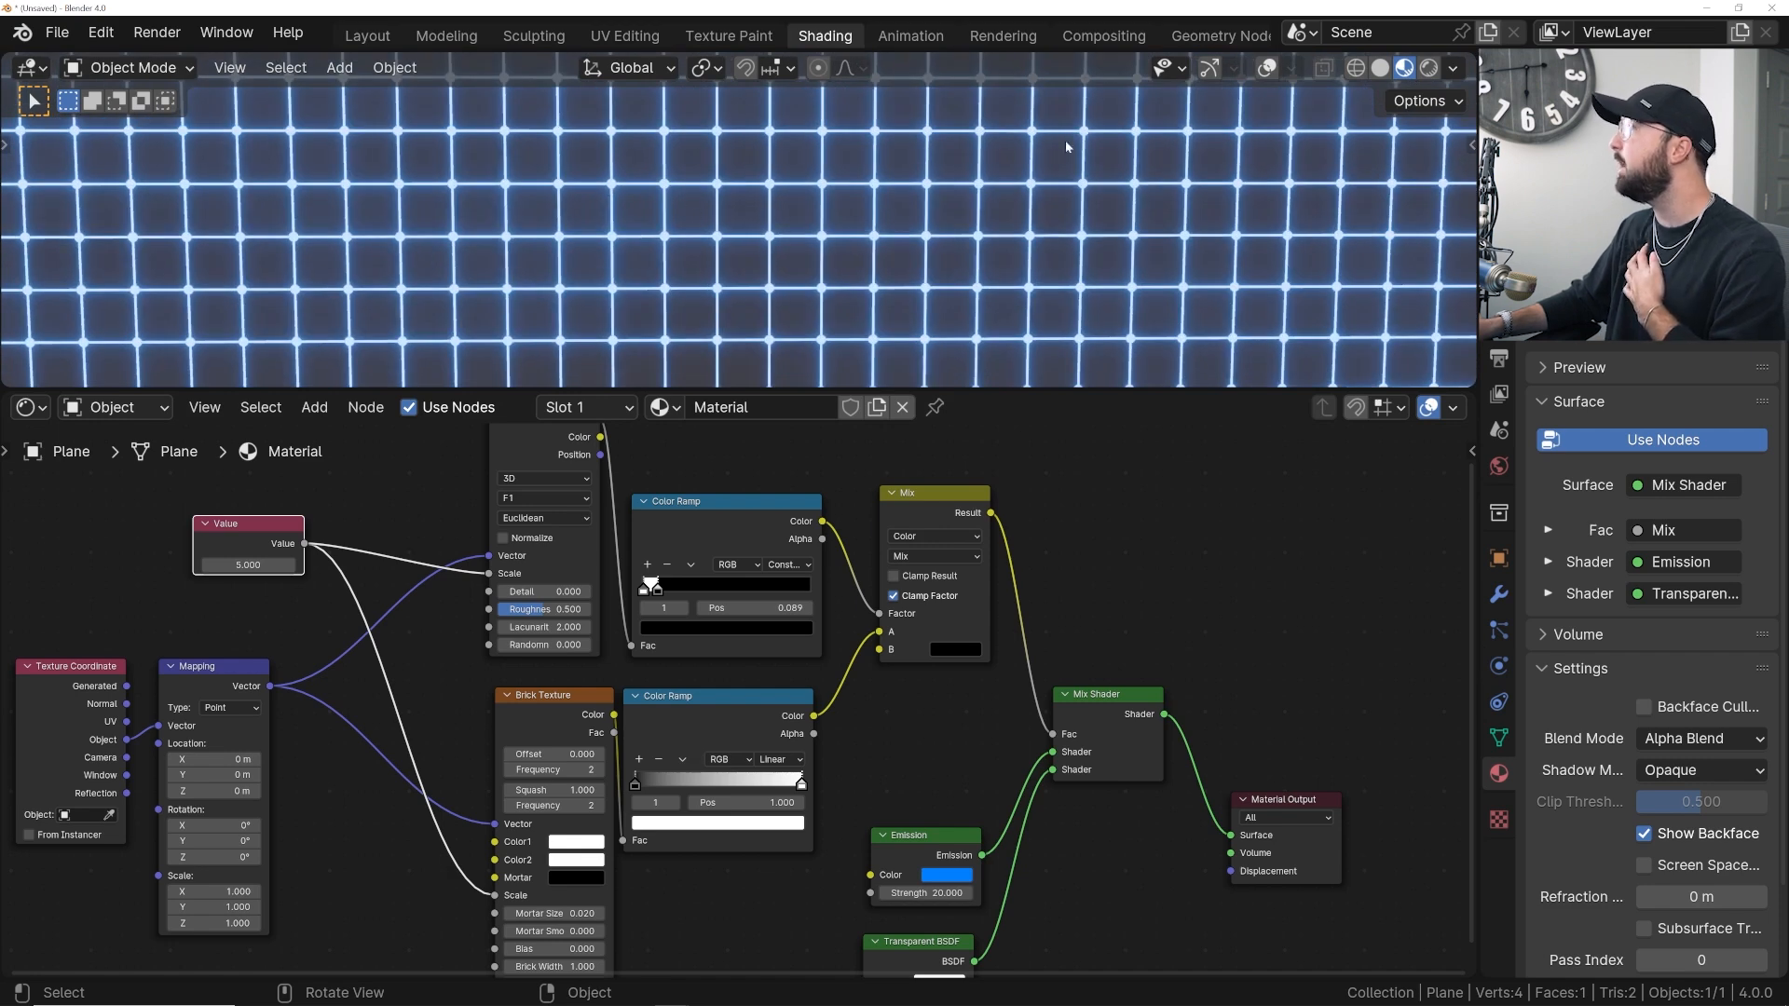
# - Move the Transparent BSDF directly beneath the Mix Shader and place the Emission node lower, in the open space below the ramp
pyautogui.scroll(-3, 413, 511)
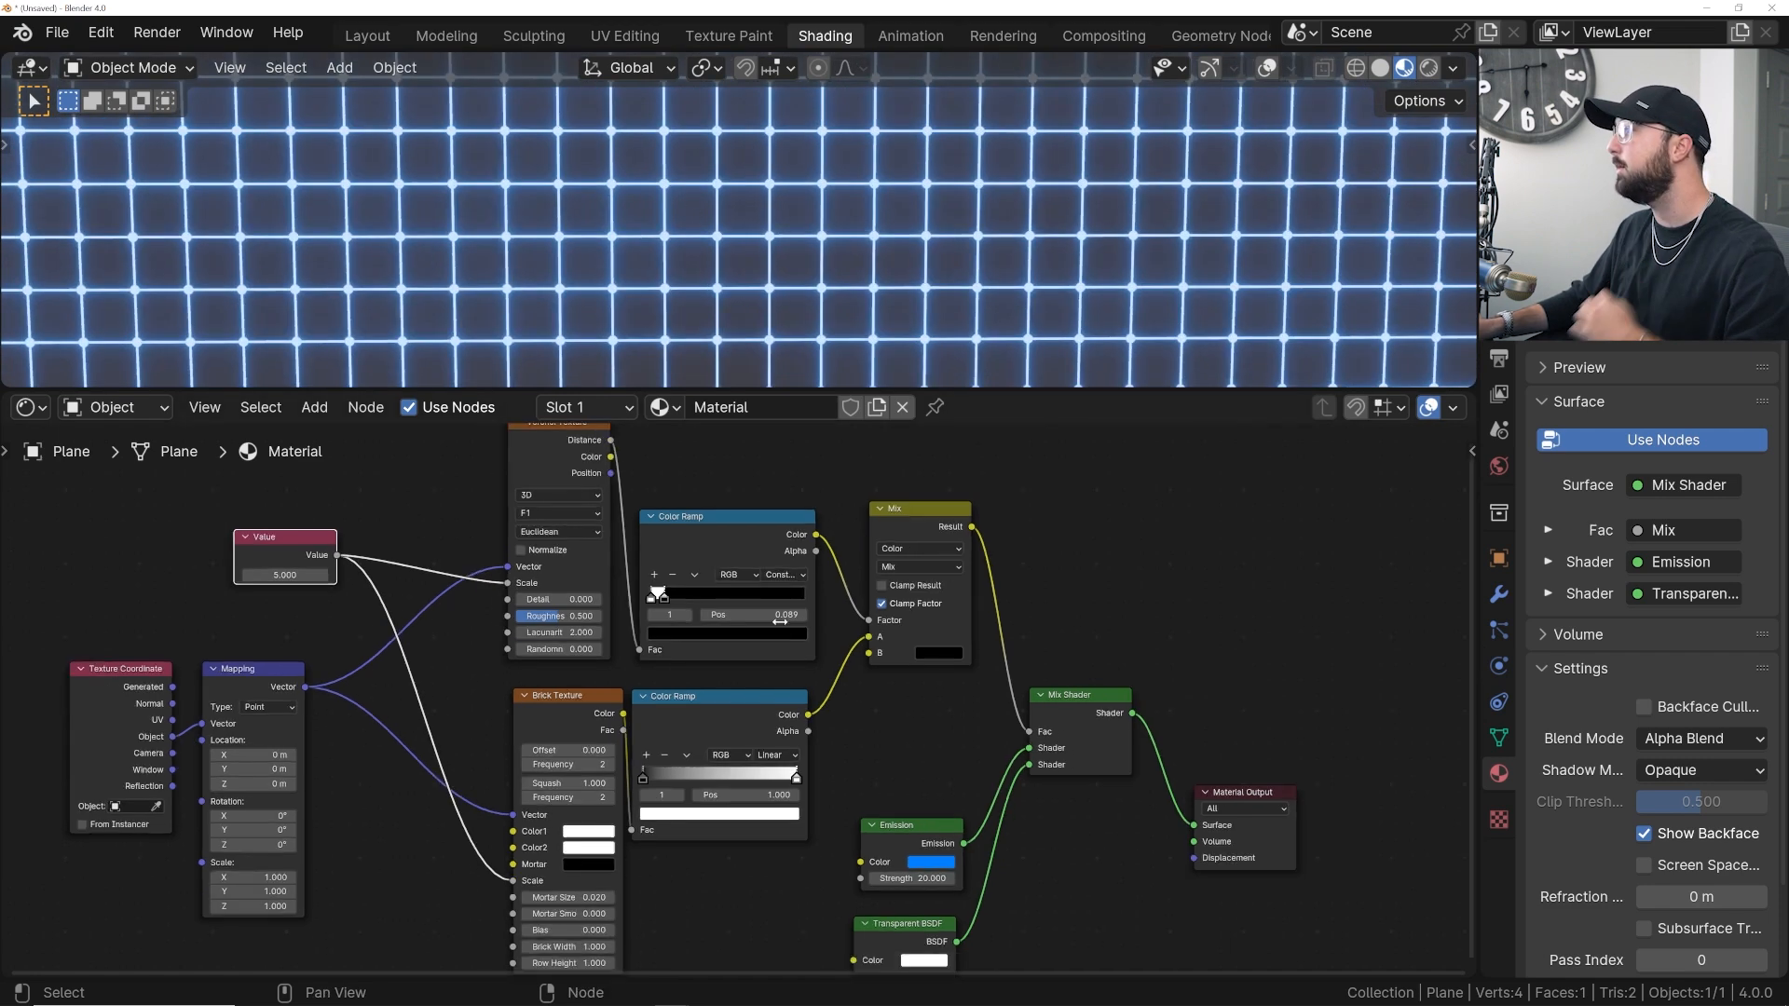
pyautogui.scroll(2, 533, 559)
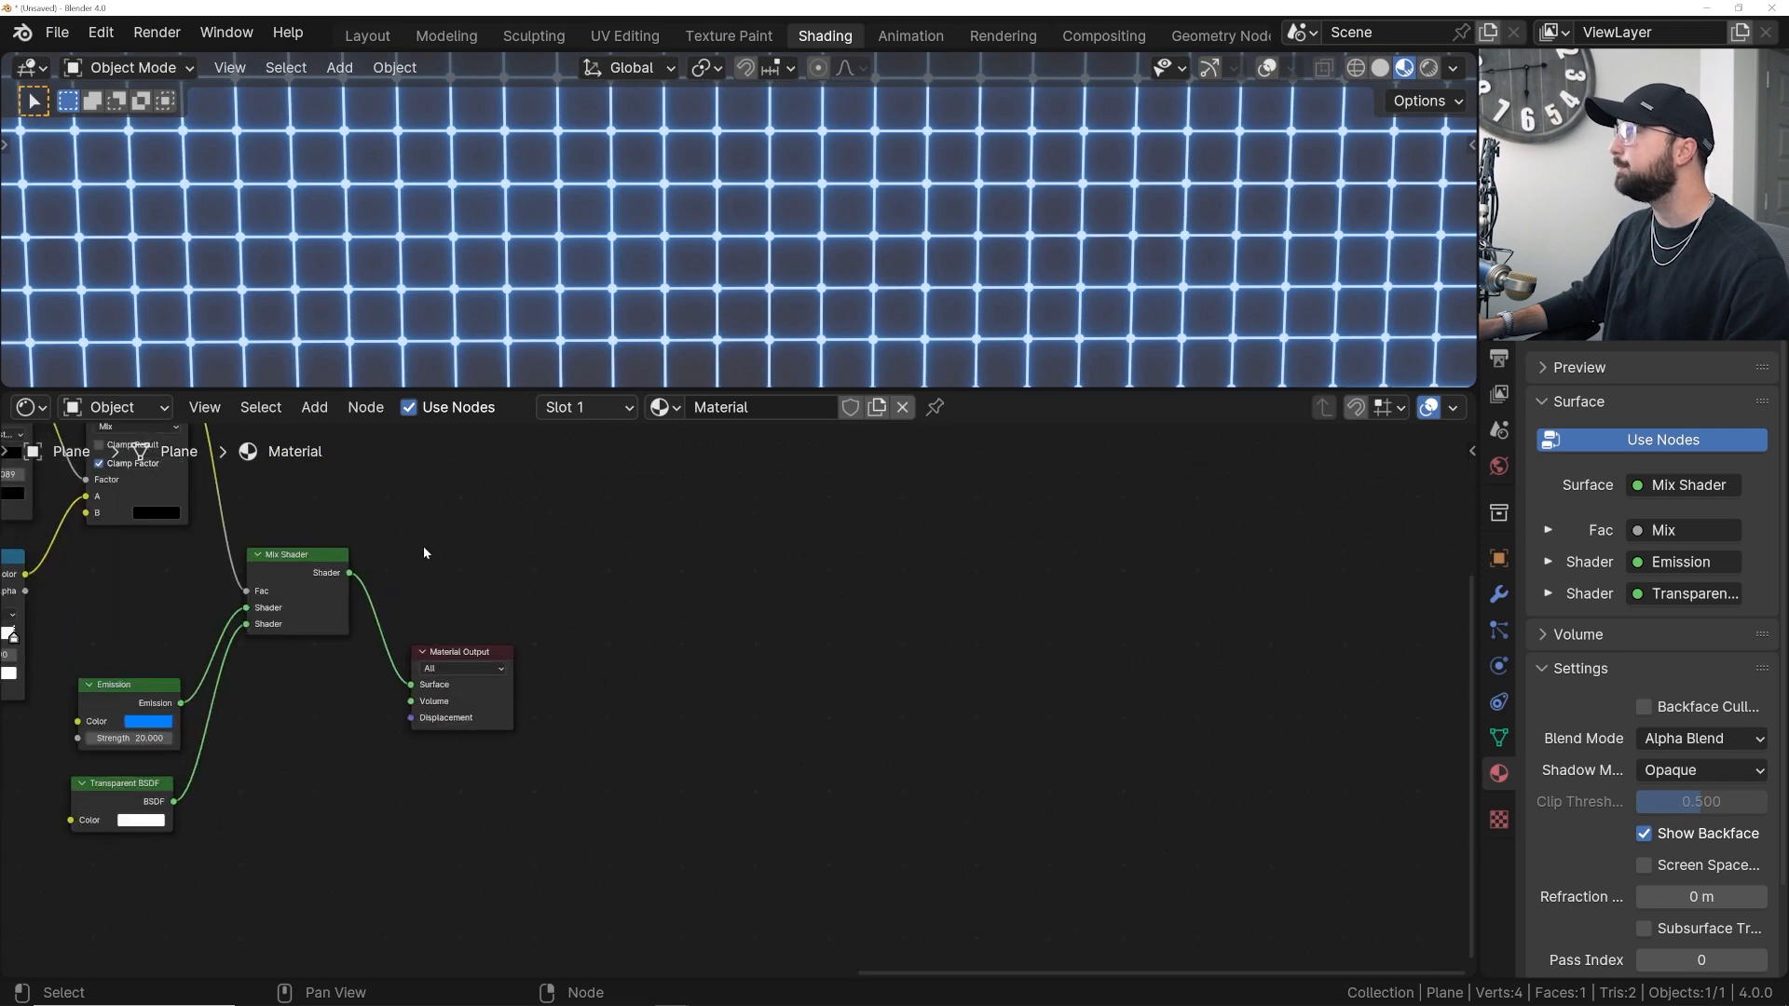
pyautogui.moveTo(453, 508); pyautogui.dragTo(499, 652, button='middle')
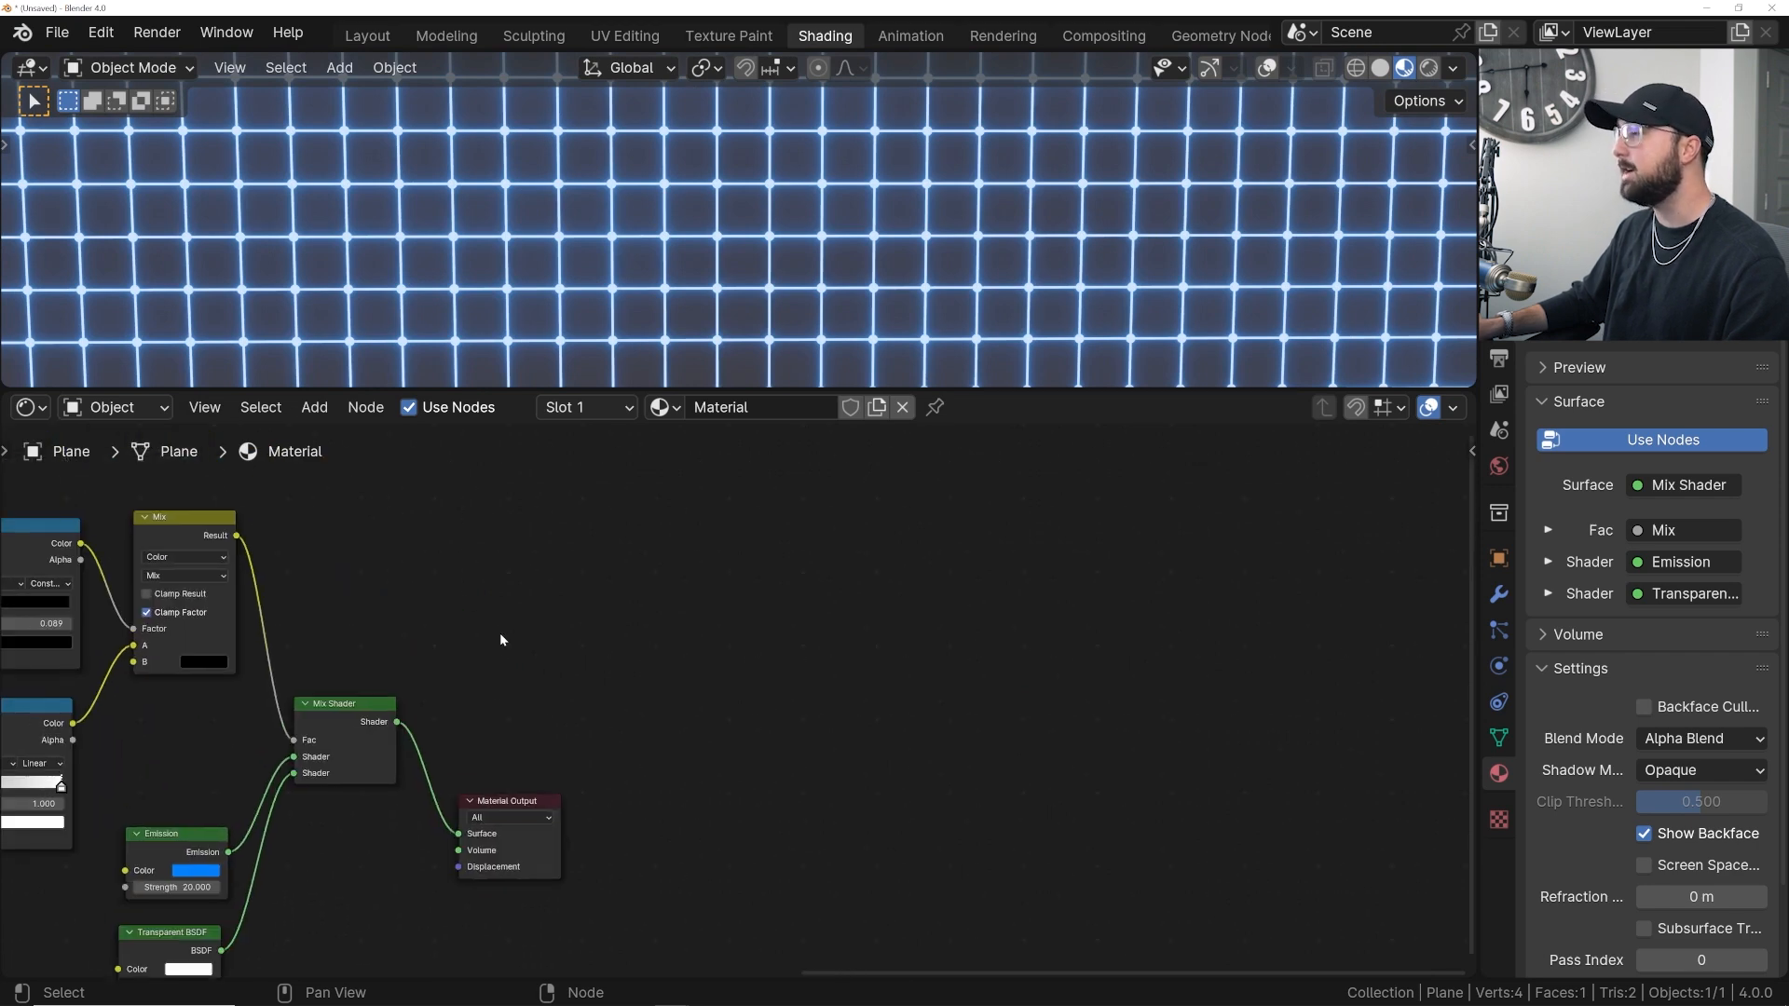
pyautogui.press('g')
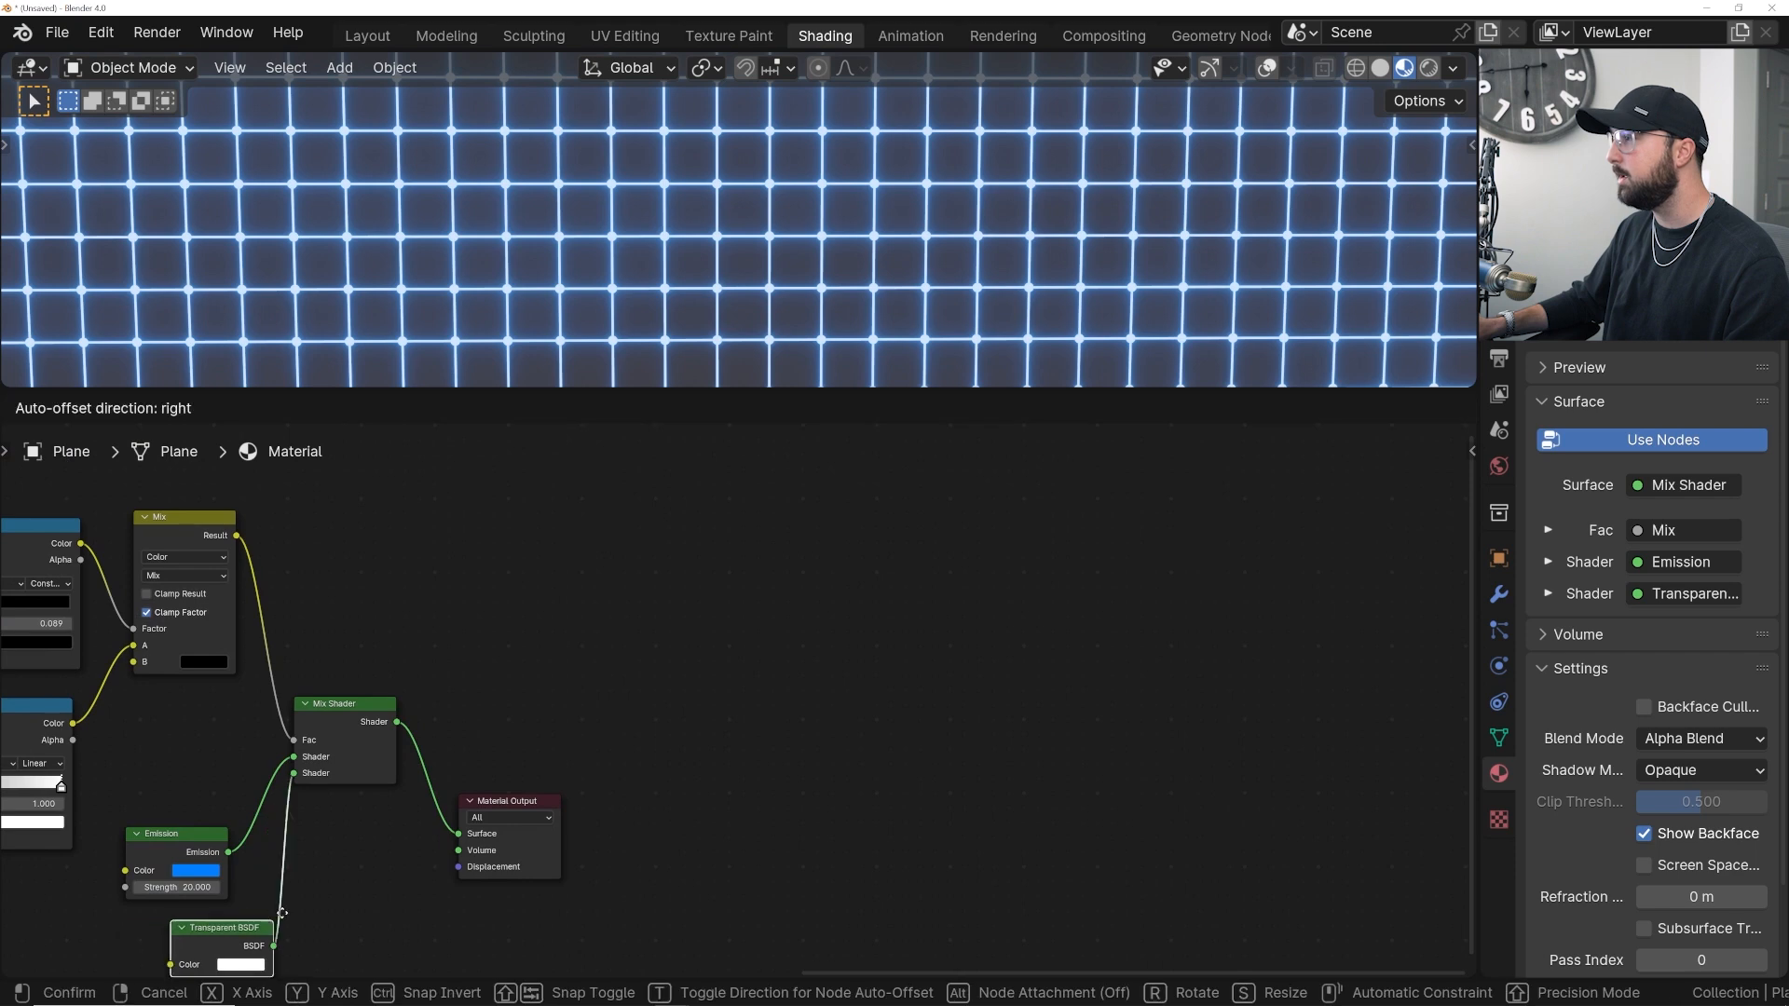
pyautogui.click(435, 782)
pyautogui.moveTo(435, 782); pyautogui.dragTo(717, 587, button='middle')
pyautogui.moveTo(458, 634); pyautogui.dragTo(330, 767)
# - Change the render color management's view transform to Filmic and its look to High Contrast
pyautogui.scroll(-3, 629, 289)
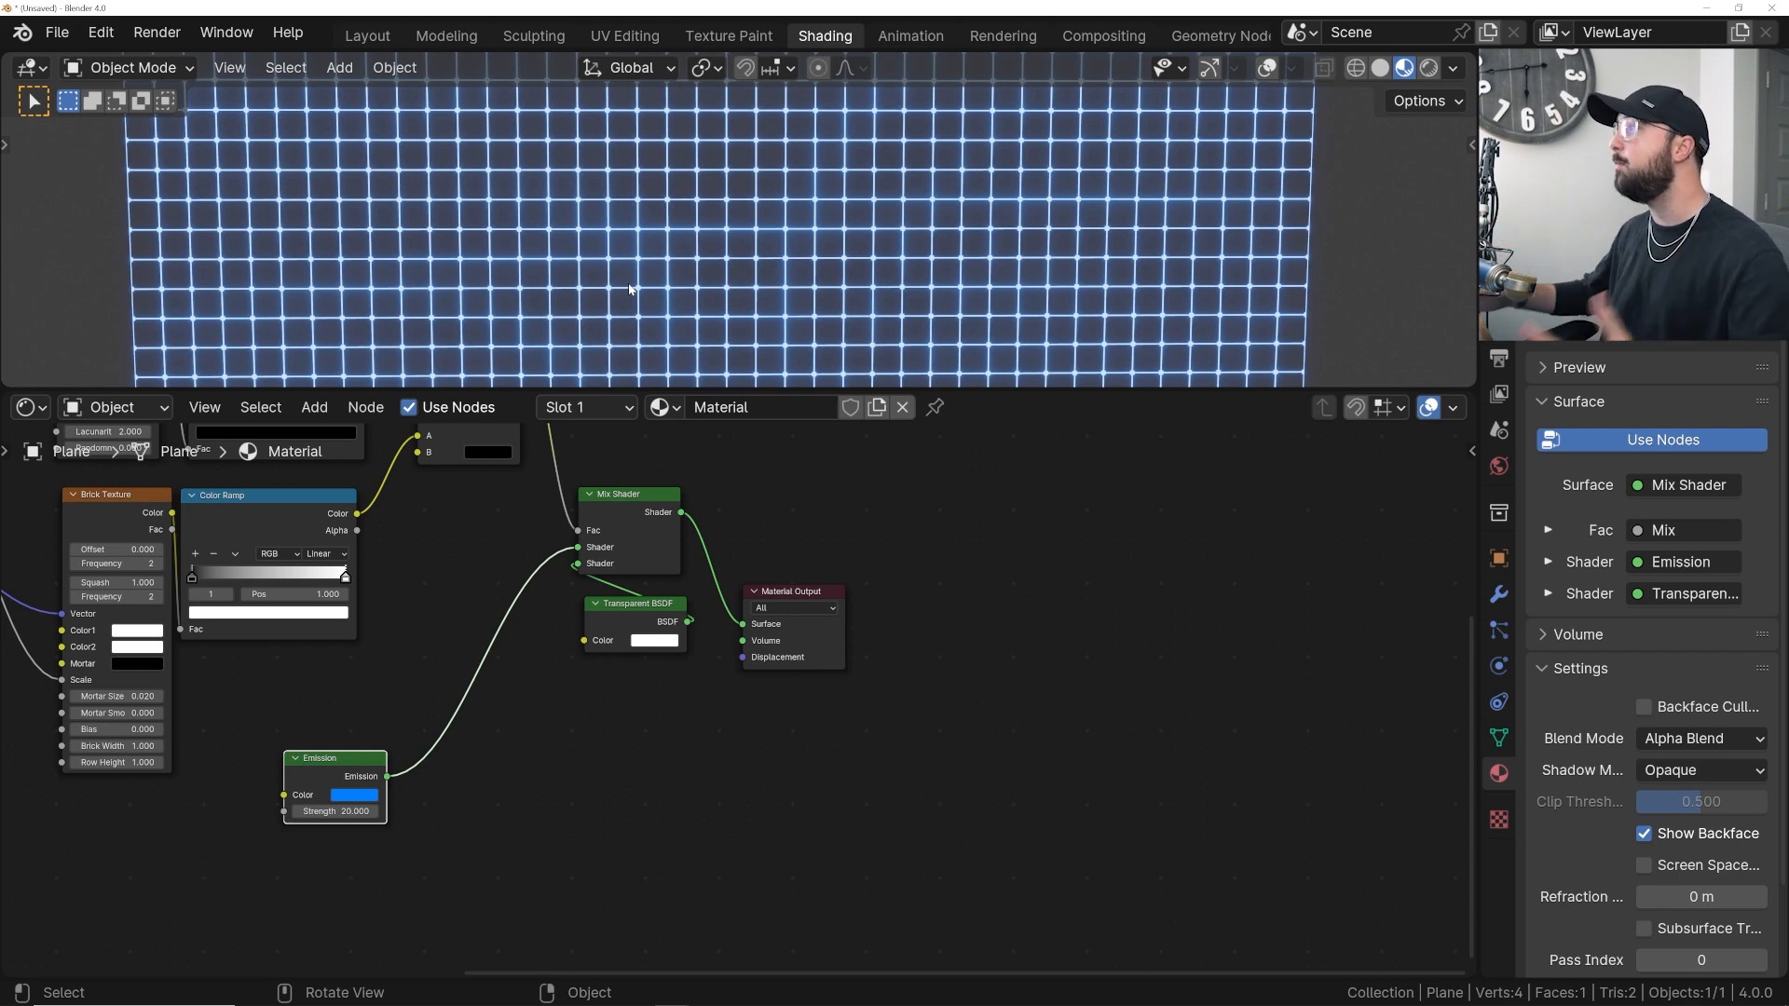
pyautogui.scroll(5, 629, 287)
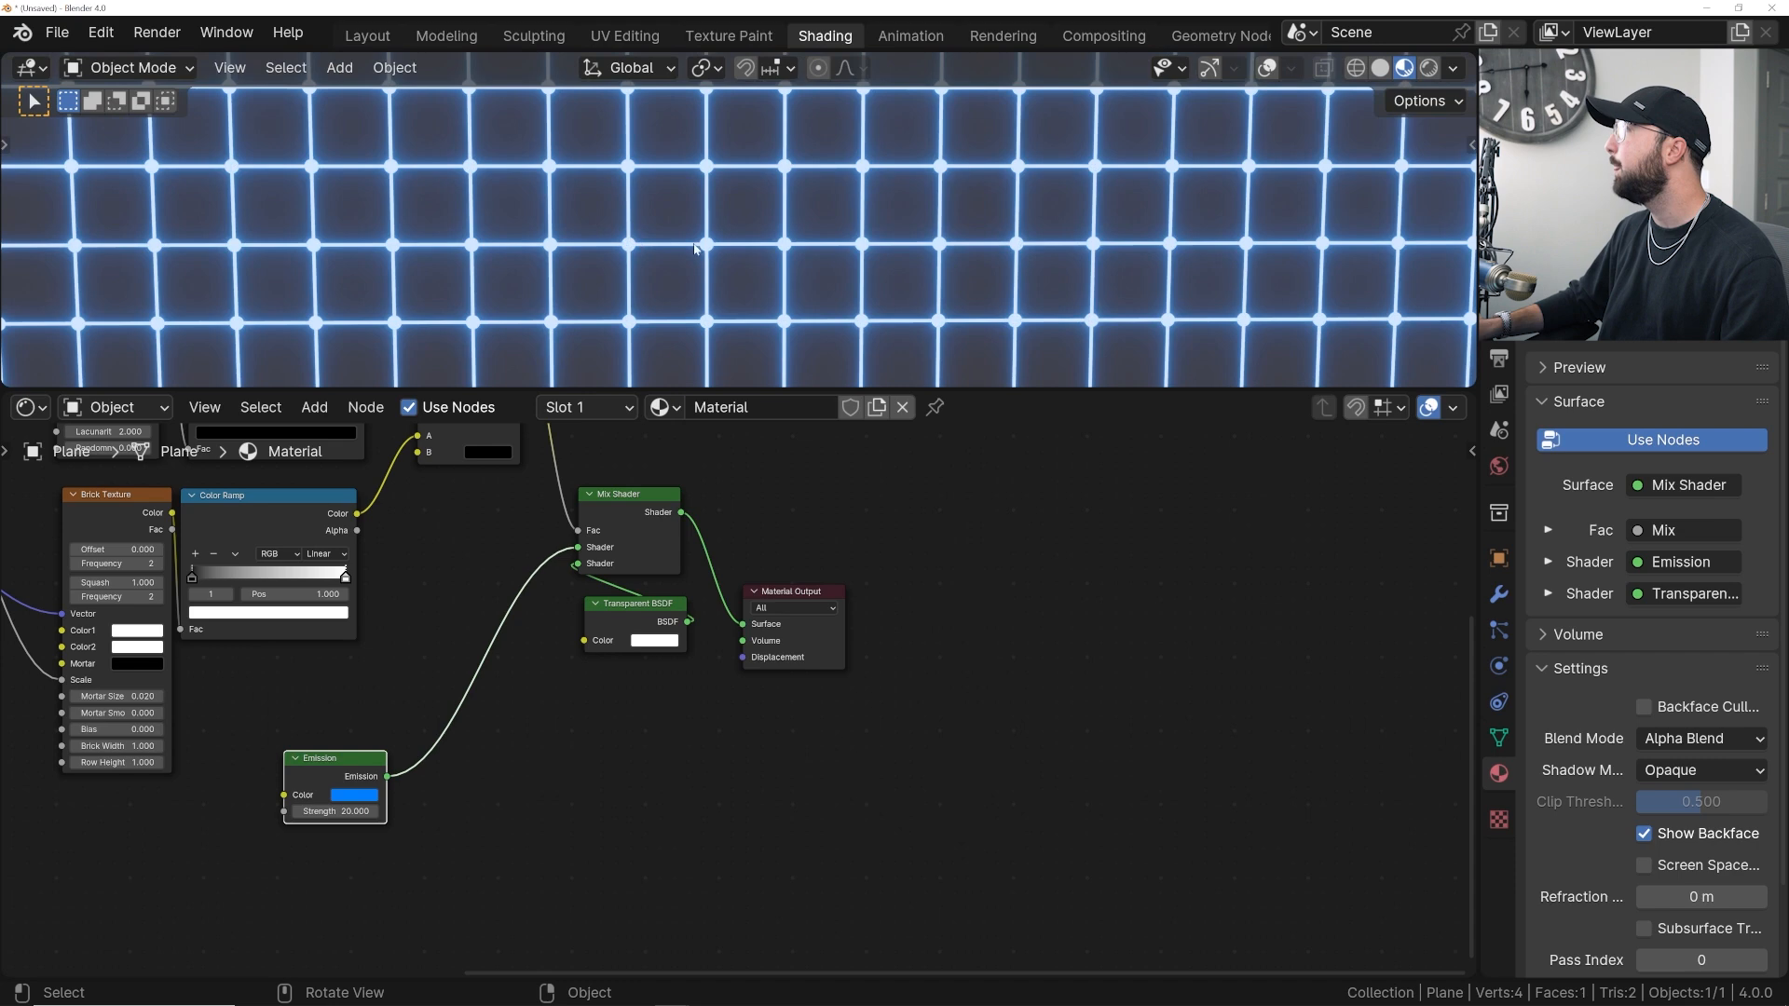
pyautogui.scroll(5, 681, 265)
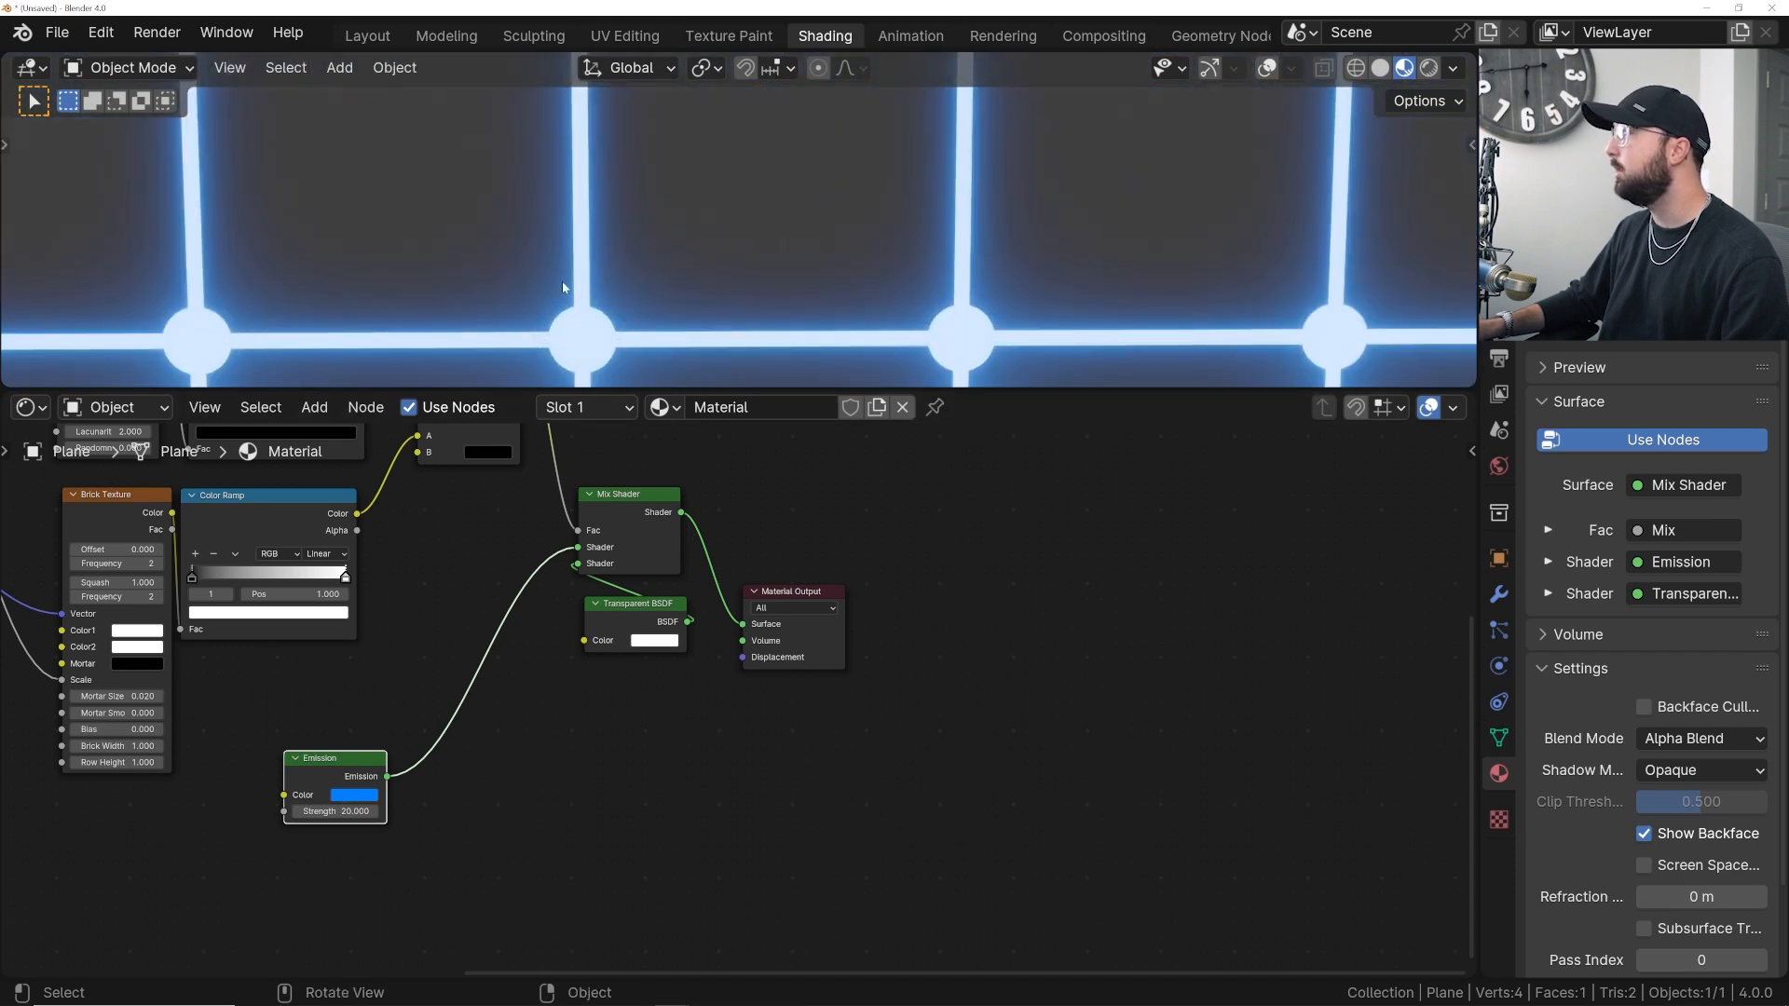
pyautogui.scroll(-6, 573, 304)
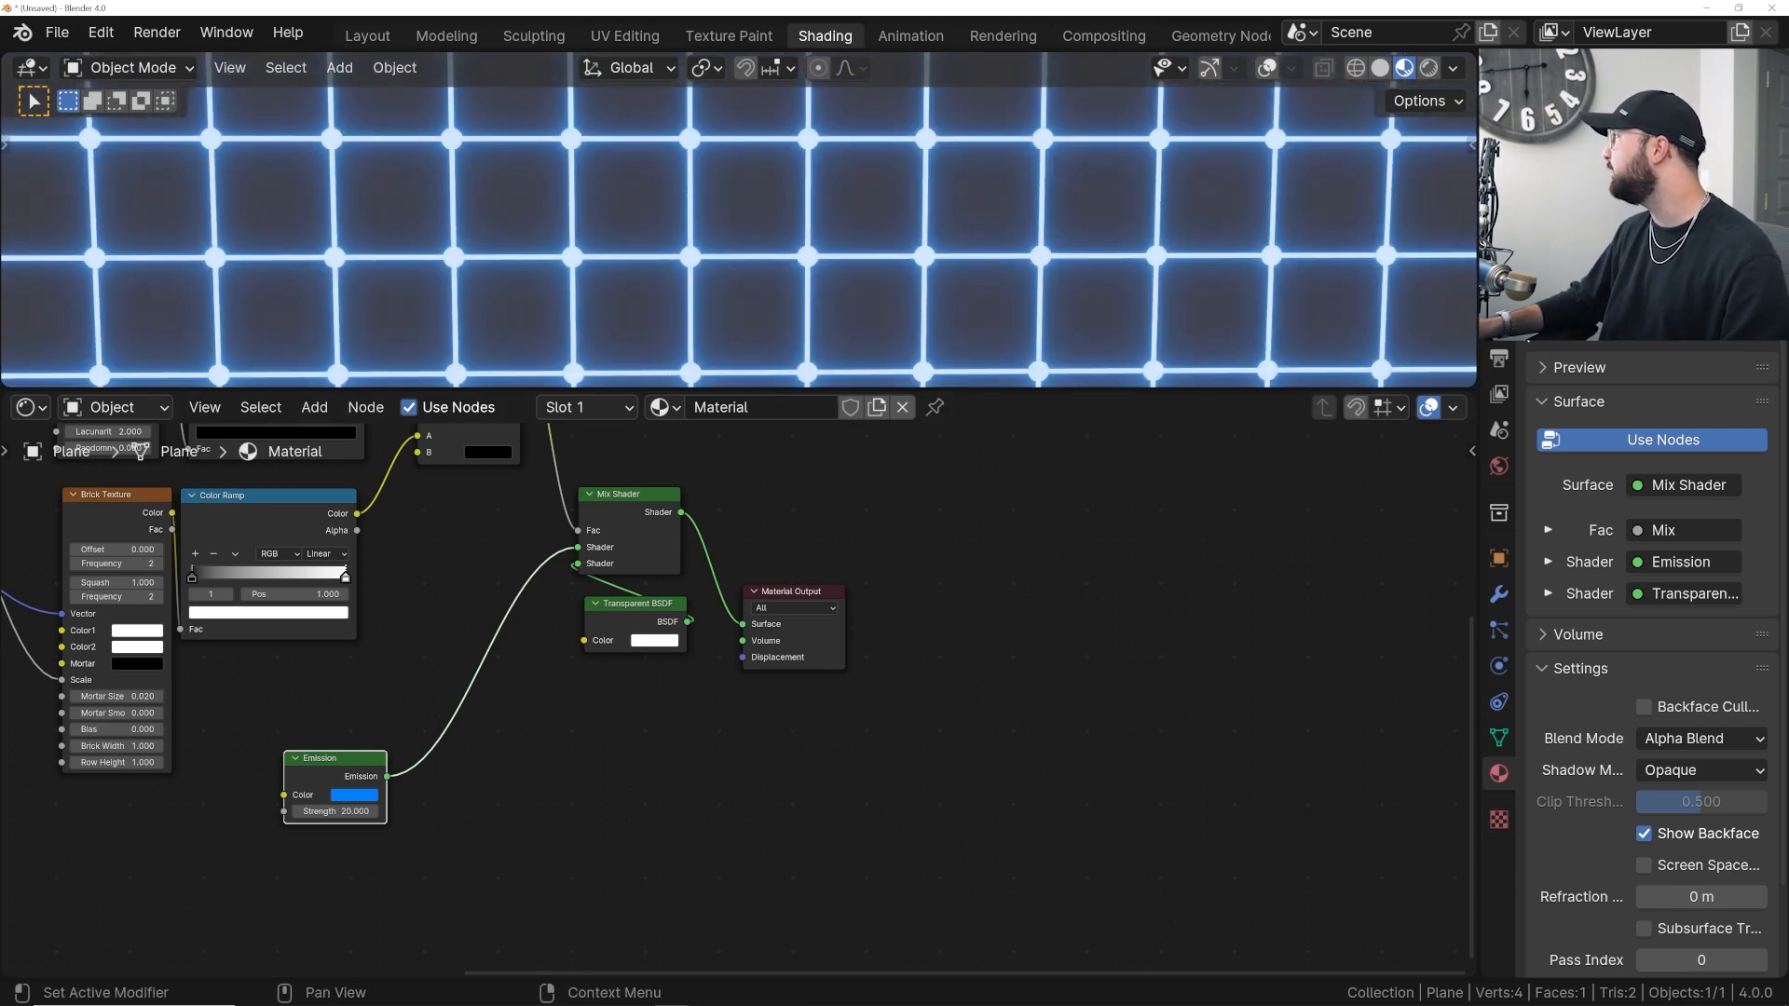
pyautogui.click(1498, 357)
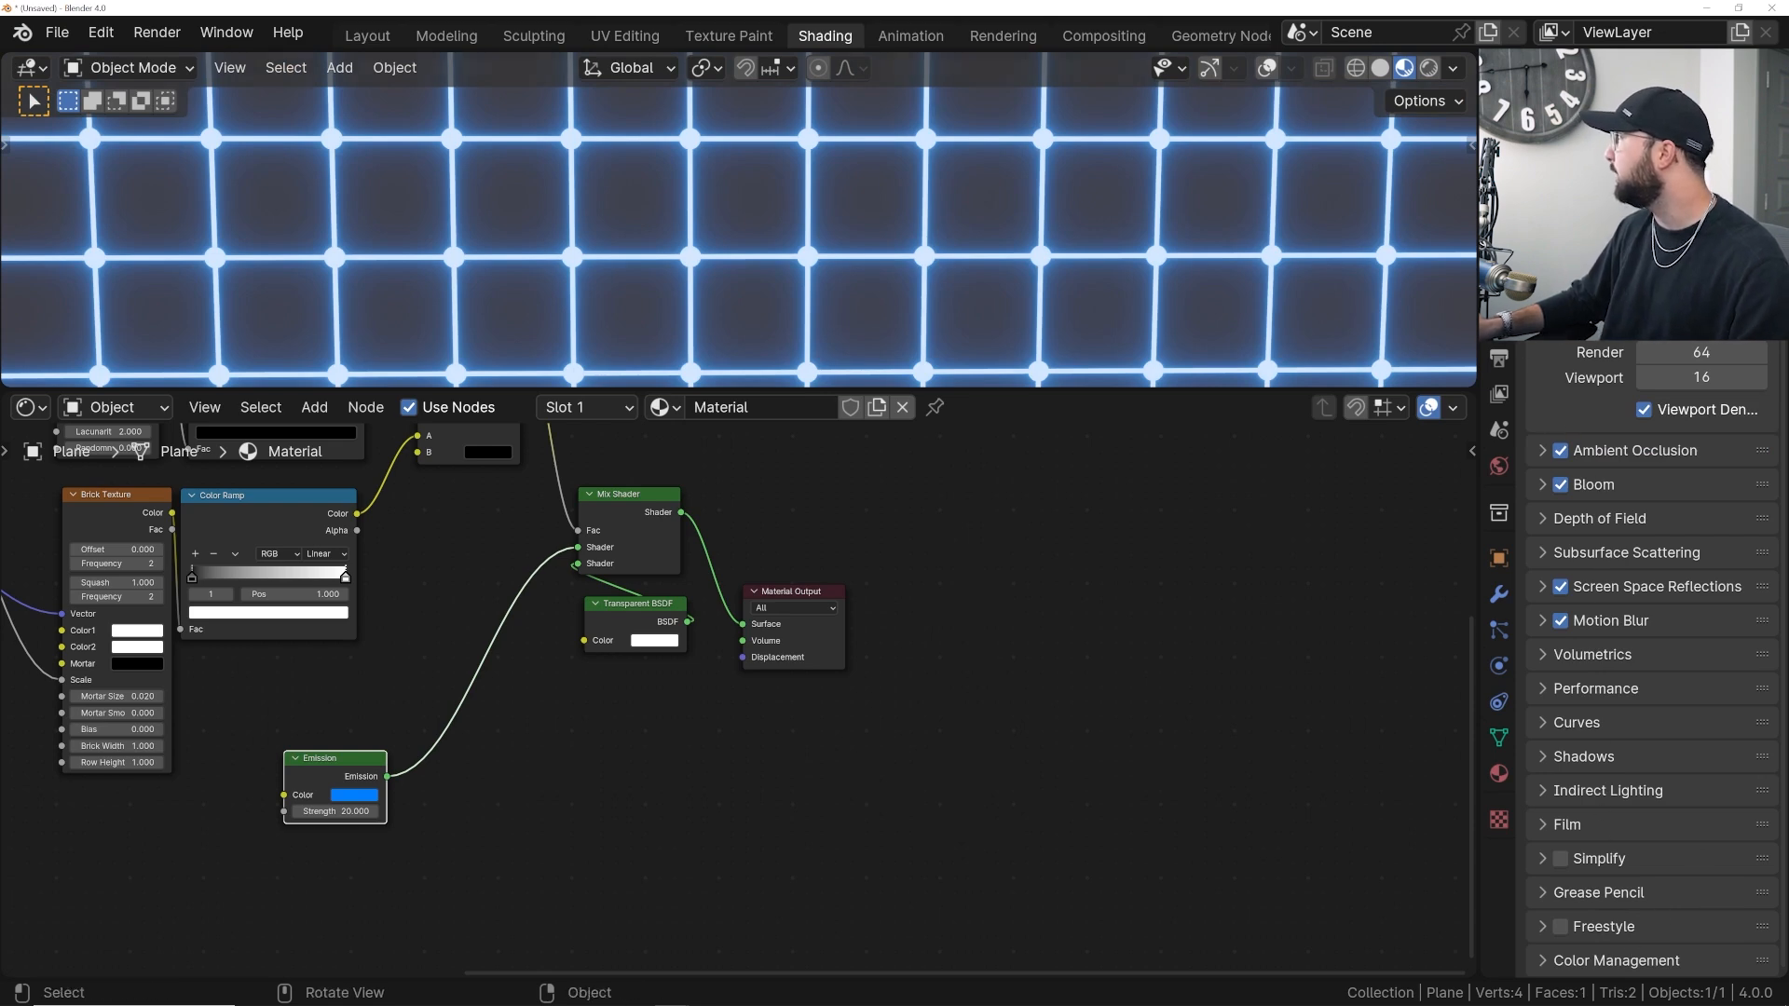
pyautogui.scroll(-5, 1650, 966)
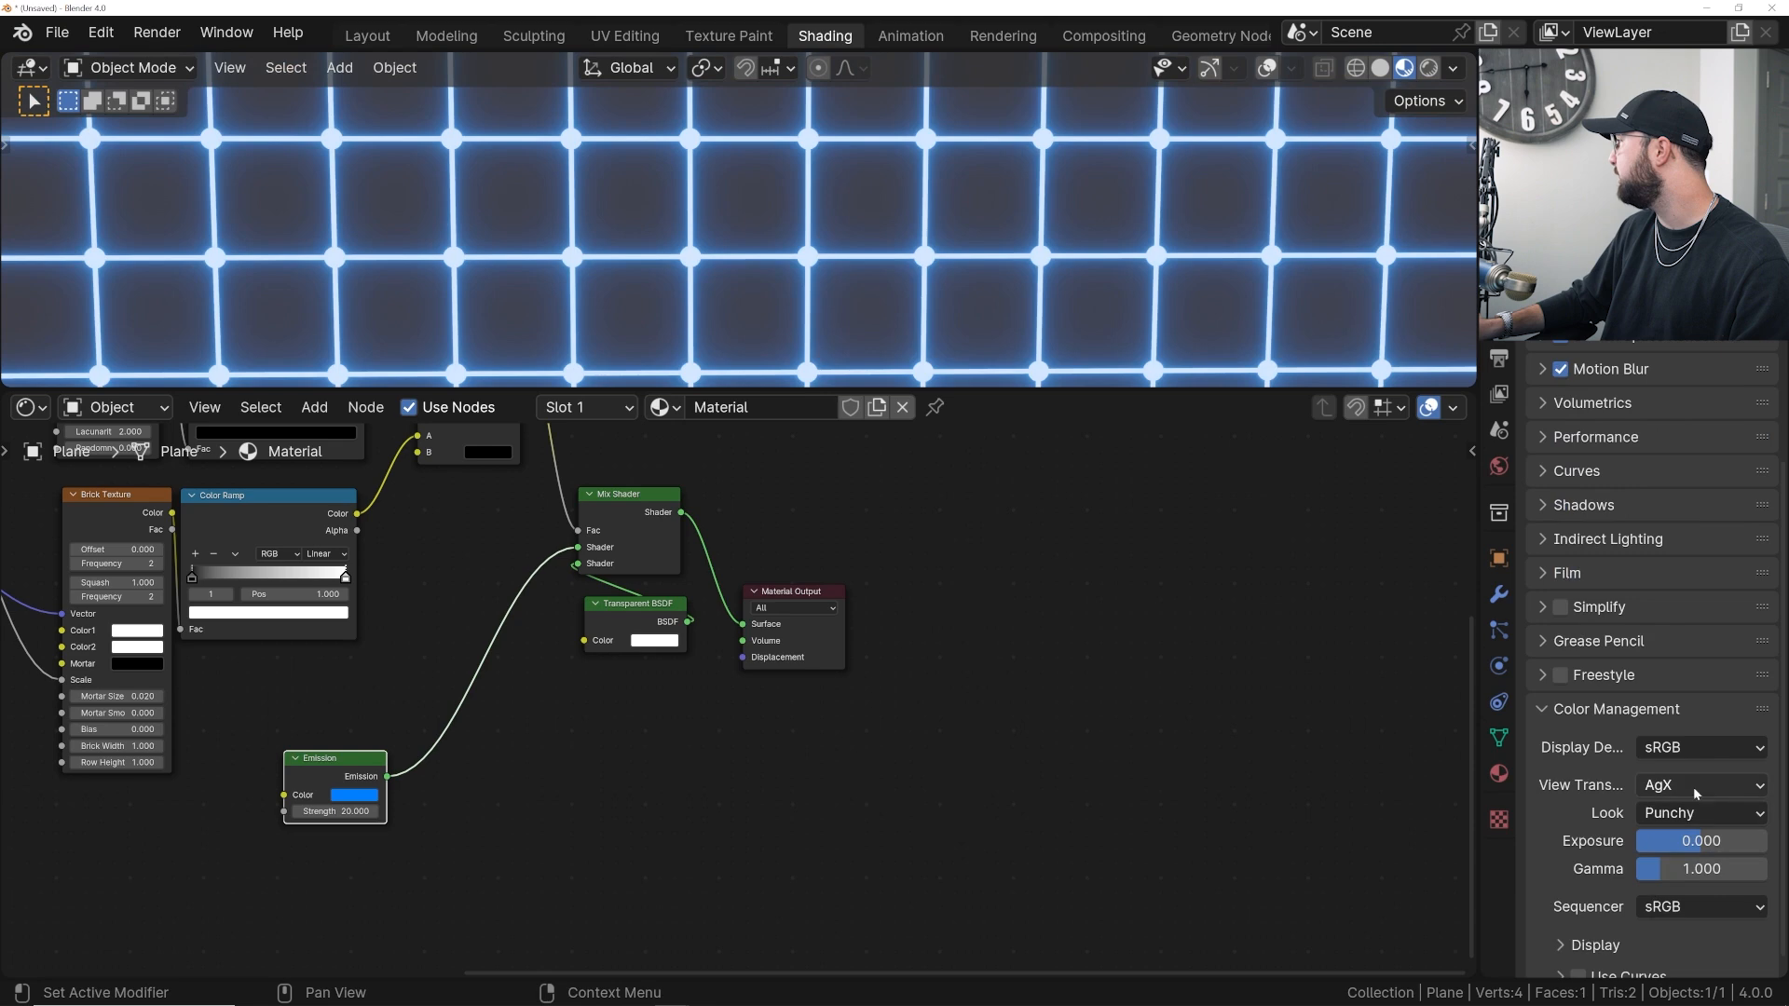
pyautogui.click(1674, 787)
pyautogui.click(1663, 871)
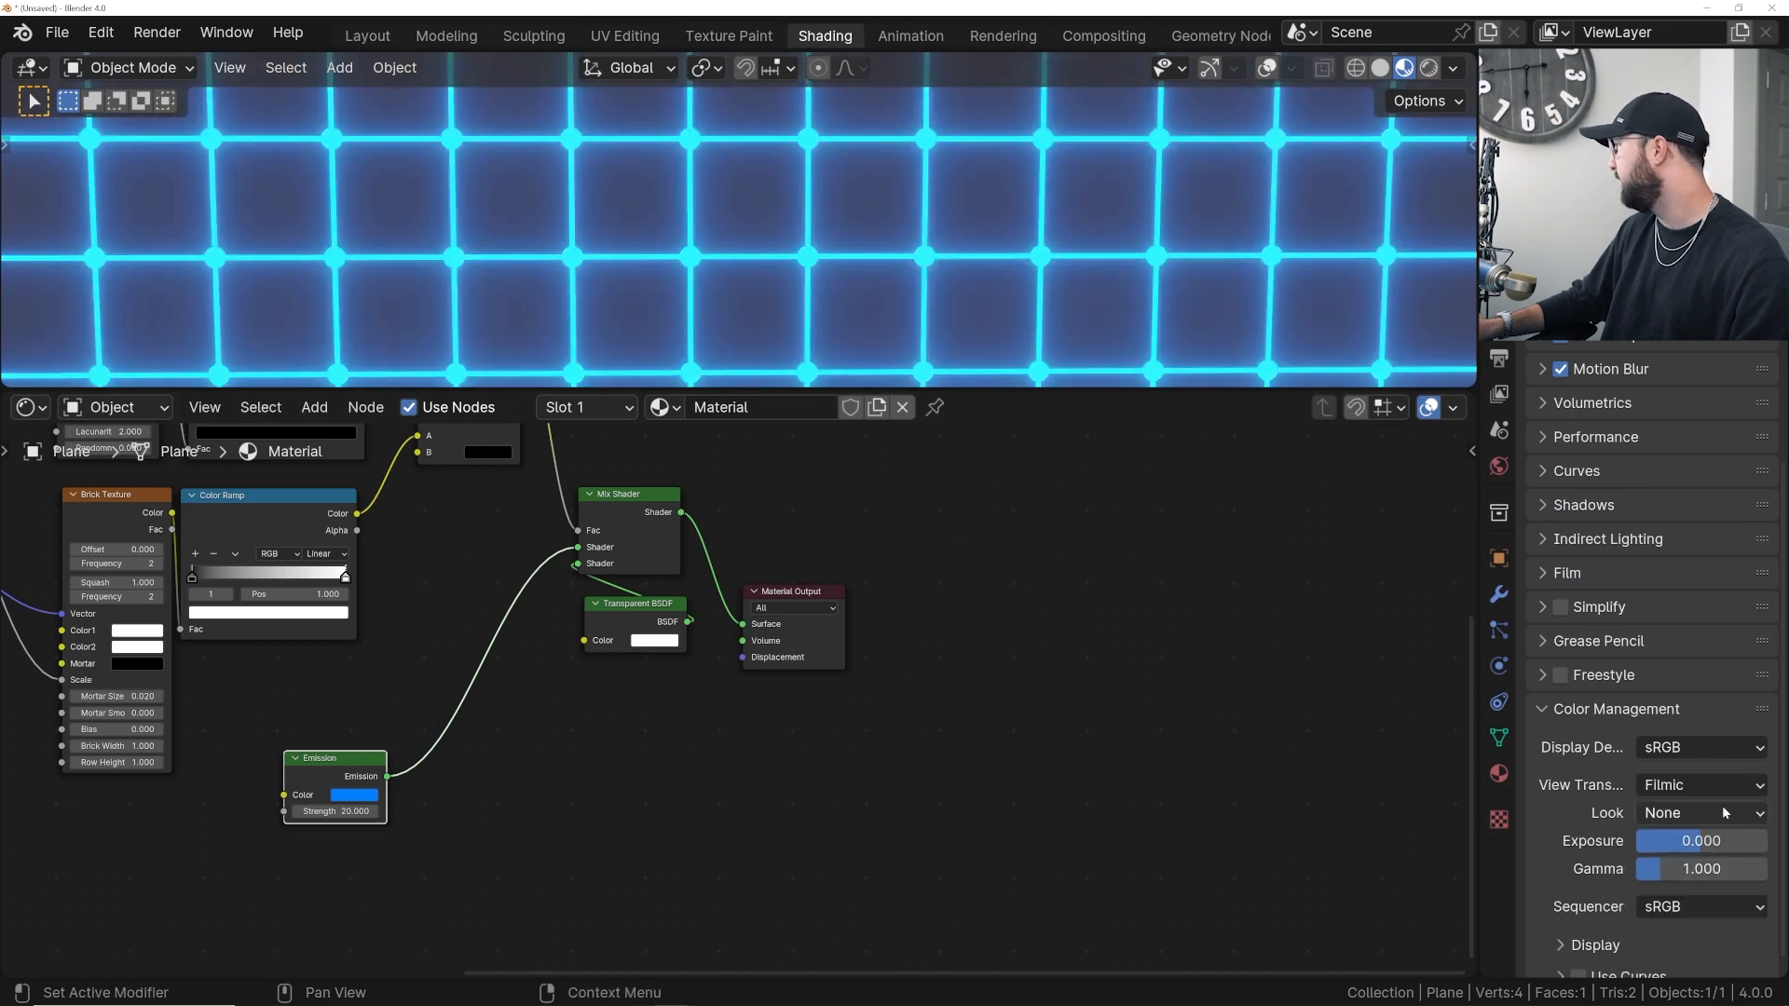
pyautogui.click(1701, 813)
pyautogui.click(1626, 644)
# - Set the Emission strength to 12.7 and move the Emission node closer to the Mix Shader
pyautogui.moveTo(391, 725); pyautogui.dragTo(559, 844, button='middle')
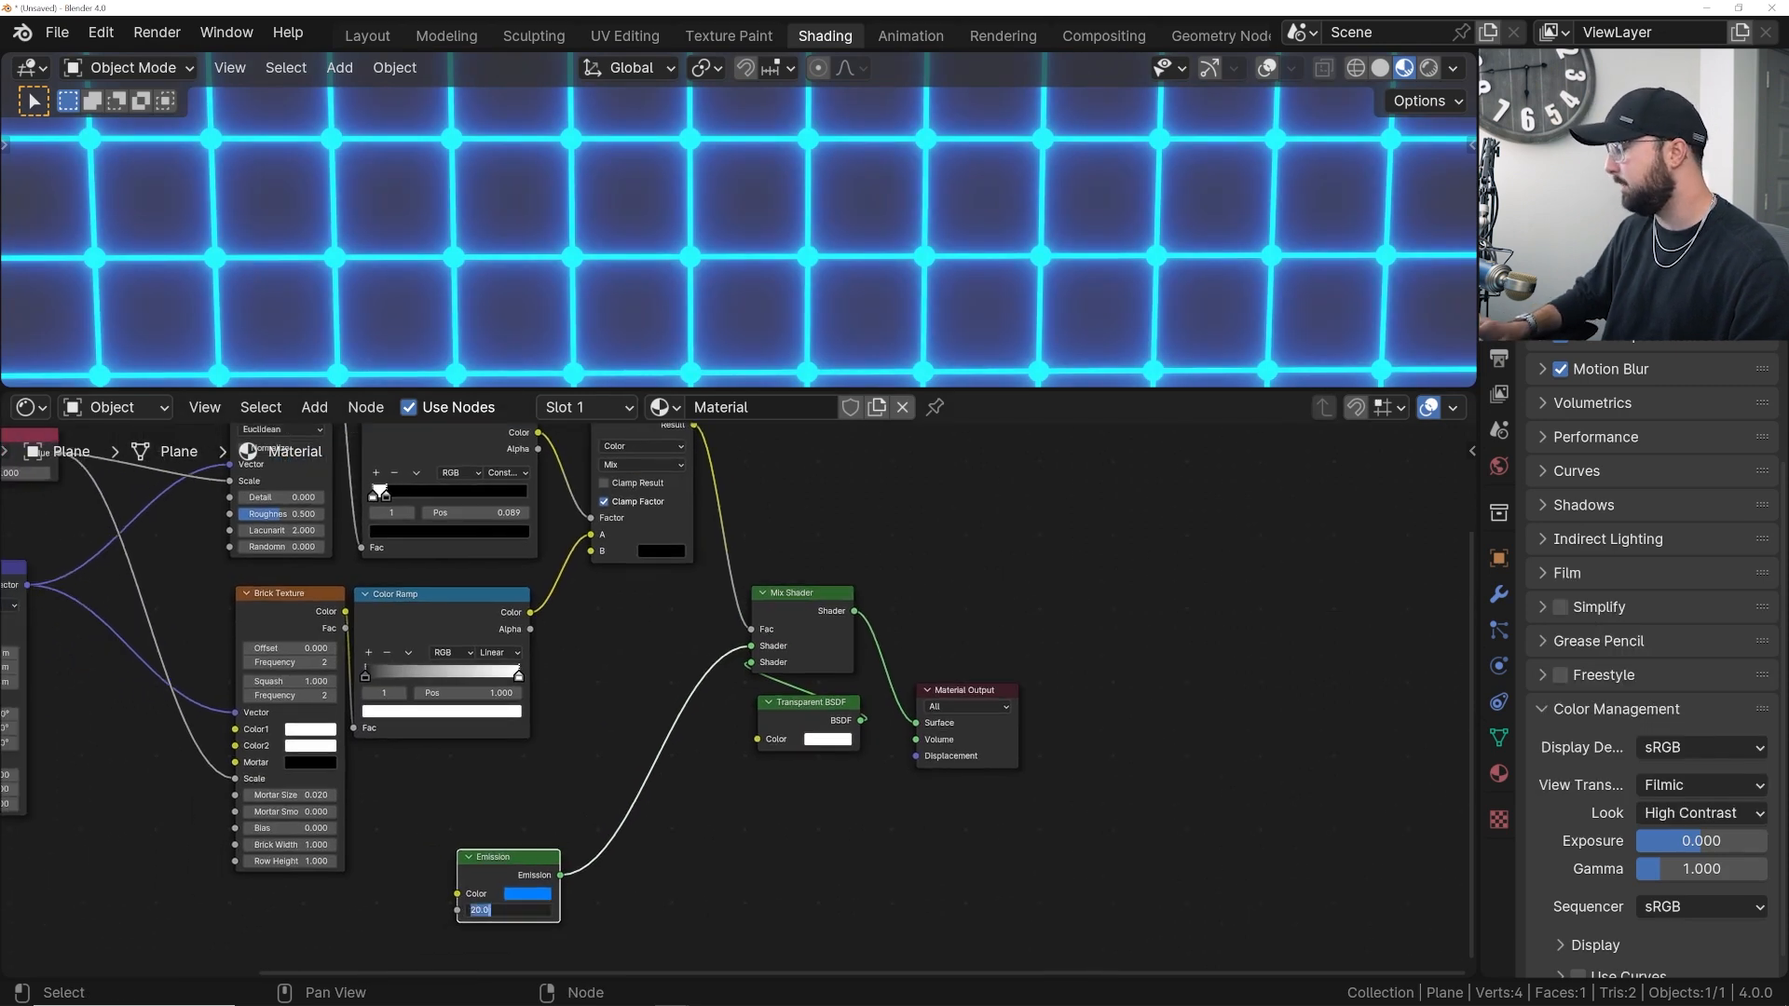
pyautogui.write('10')
pyautogui.press('Return')
pyautogui.moveTo(525, 910); pyautogui.dragTo(653, 834)
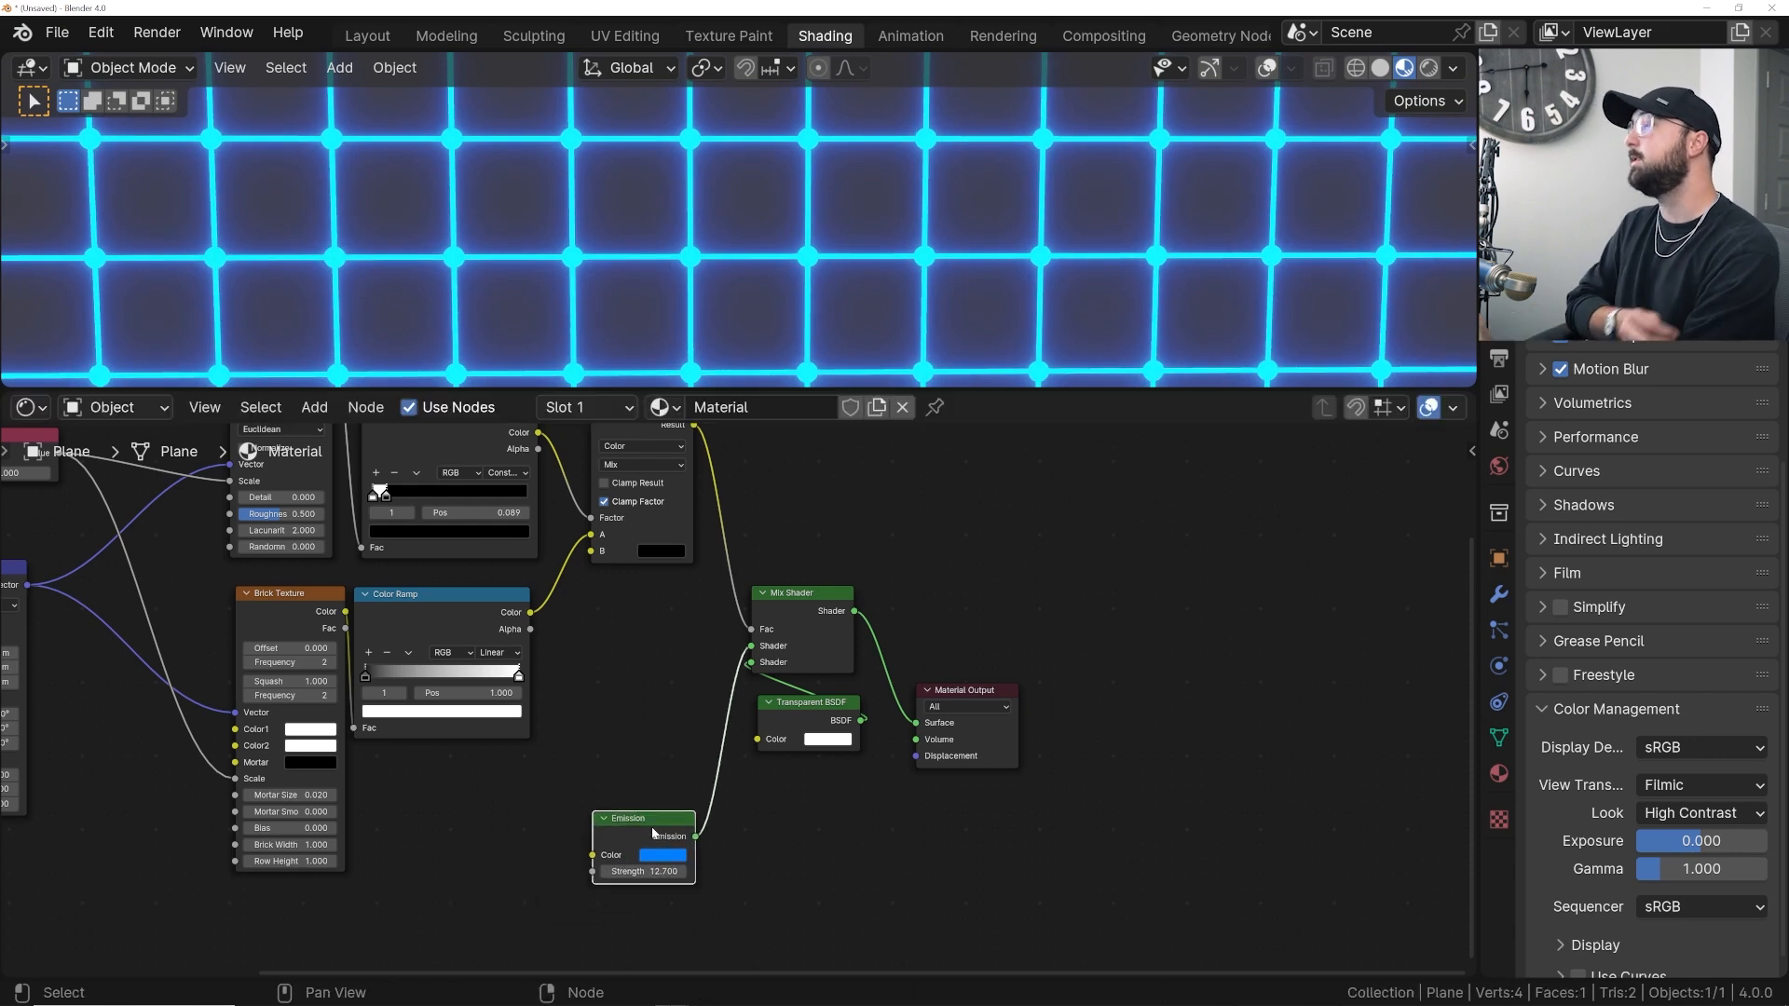
pyautogui.scroll(-7, 926, 239)
pyautogui.moveTo(923, 232); pyautogui.dragTo(927, 221, button='middle')
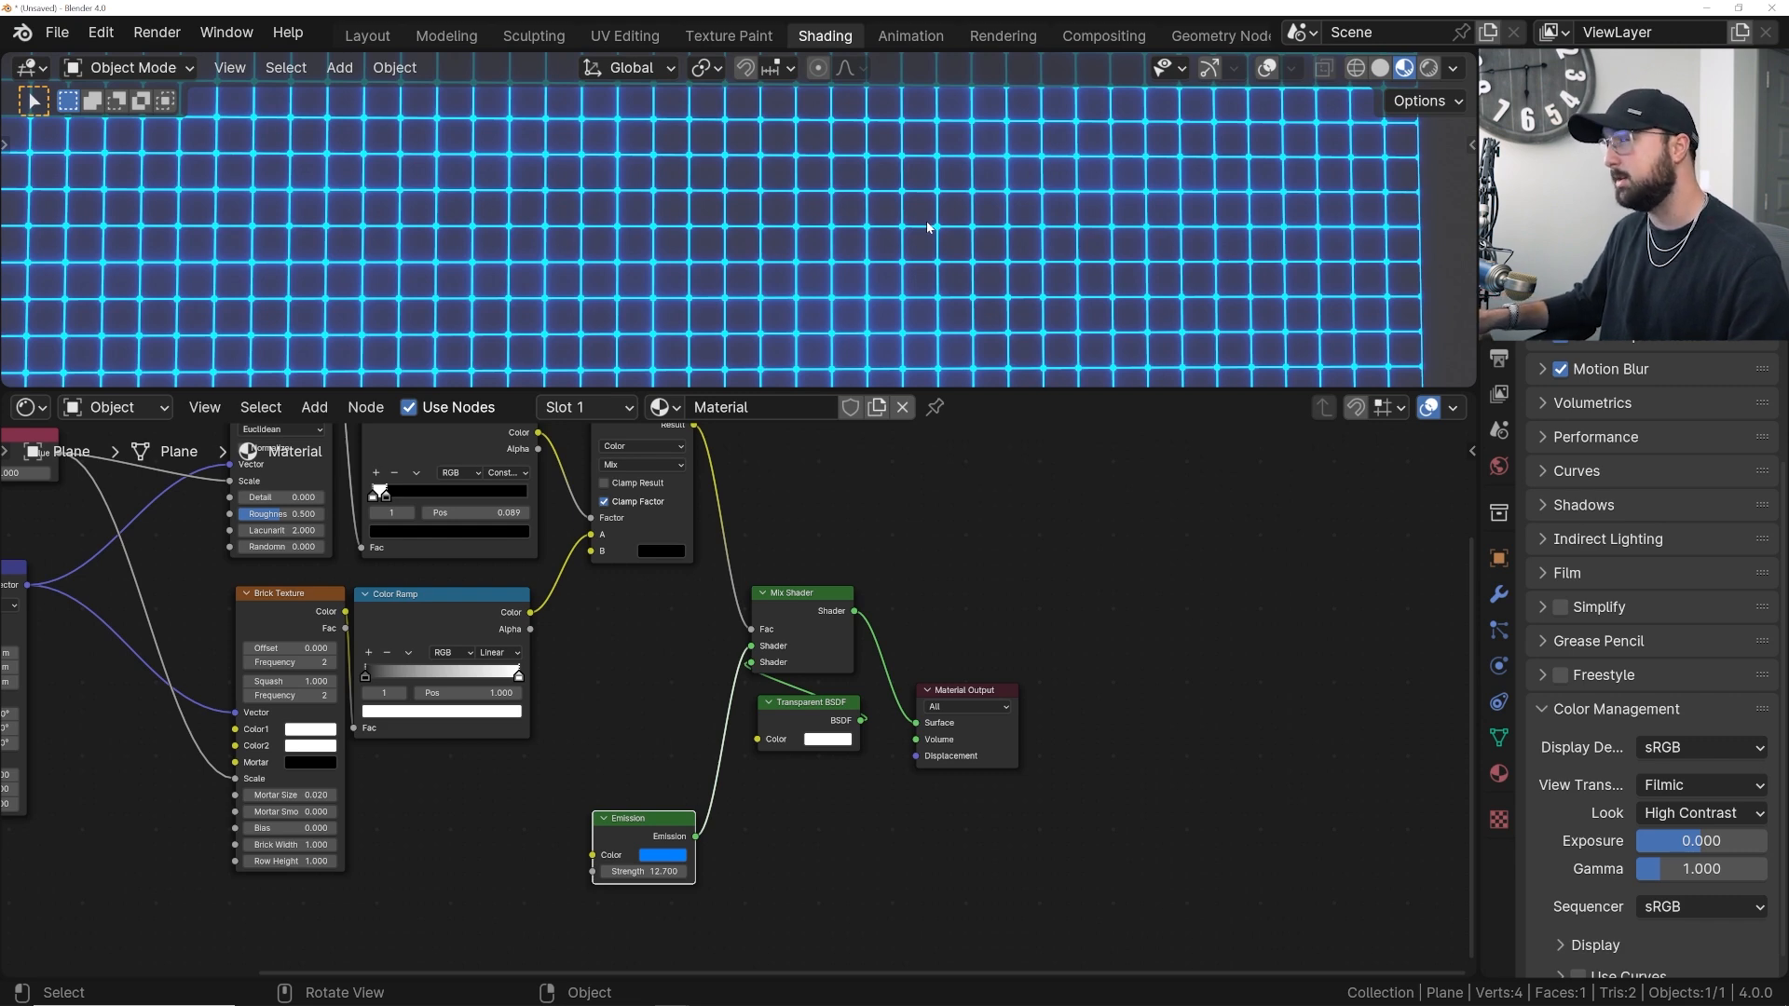
pyautogui.scroll(4, 751, 681)
pyautogui.moveTo(751, 681); pyautogui.dragTo(791, 577, button='middle')
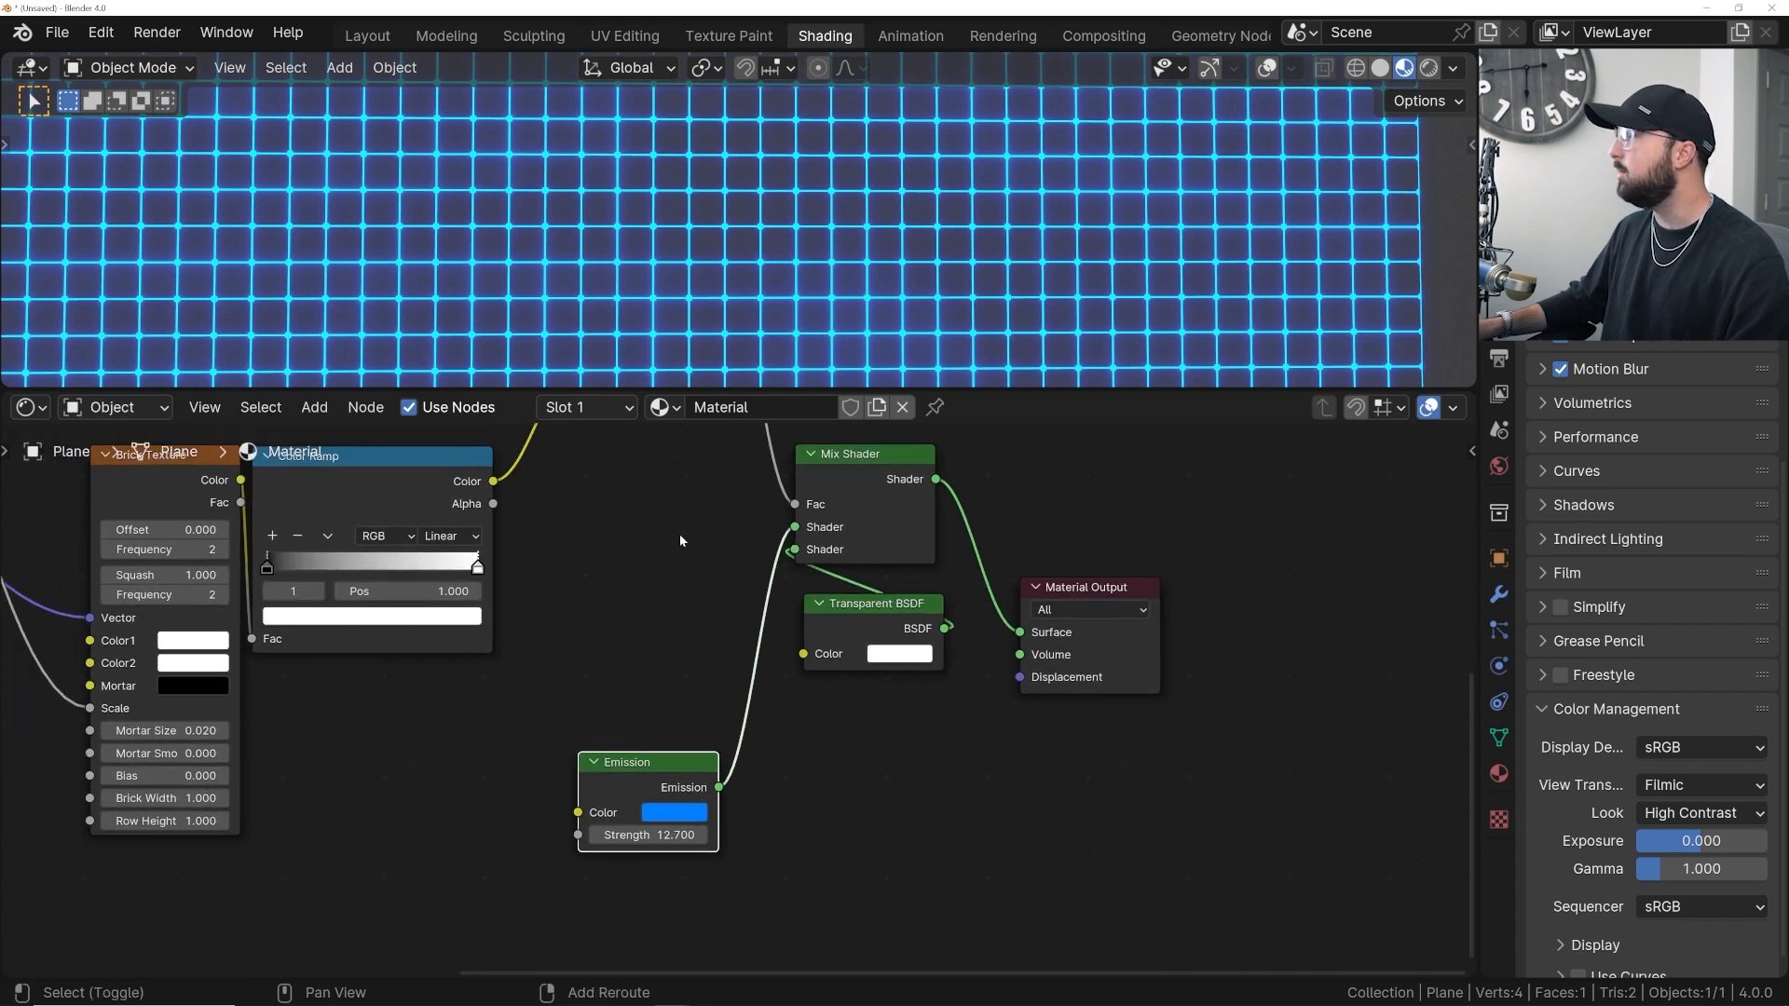
# - Add a Color Ramp node in the open space beside the Emission node, on its input side
pyautogui.hotkey('shift', 'a')
pyautogui.click(684, 541)
pyautogui.write('col')
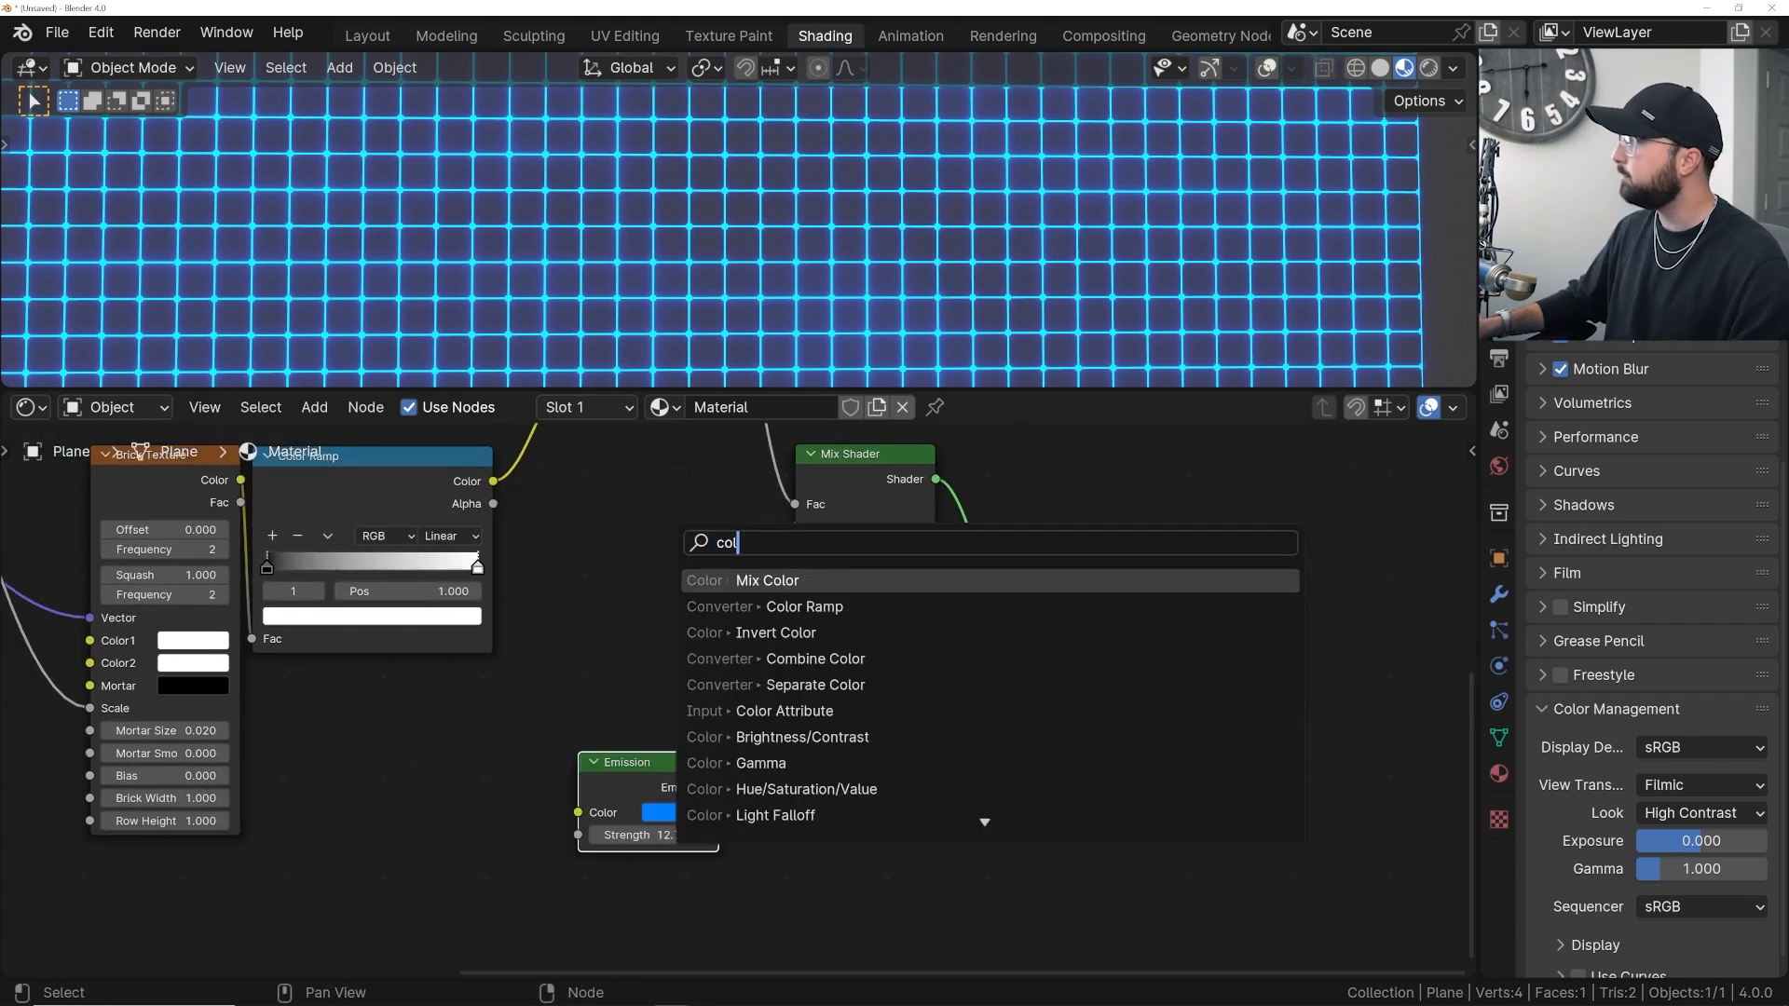
pyautogui.press('Down')
pyautogui.press('Return')
pyautogui.click(289, 788)
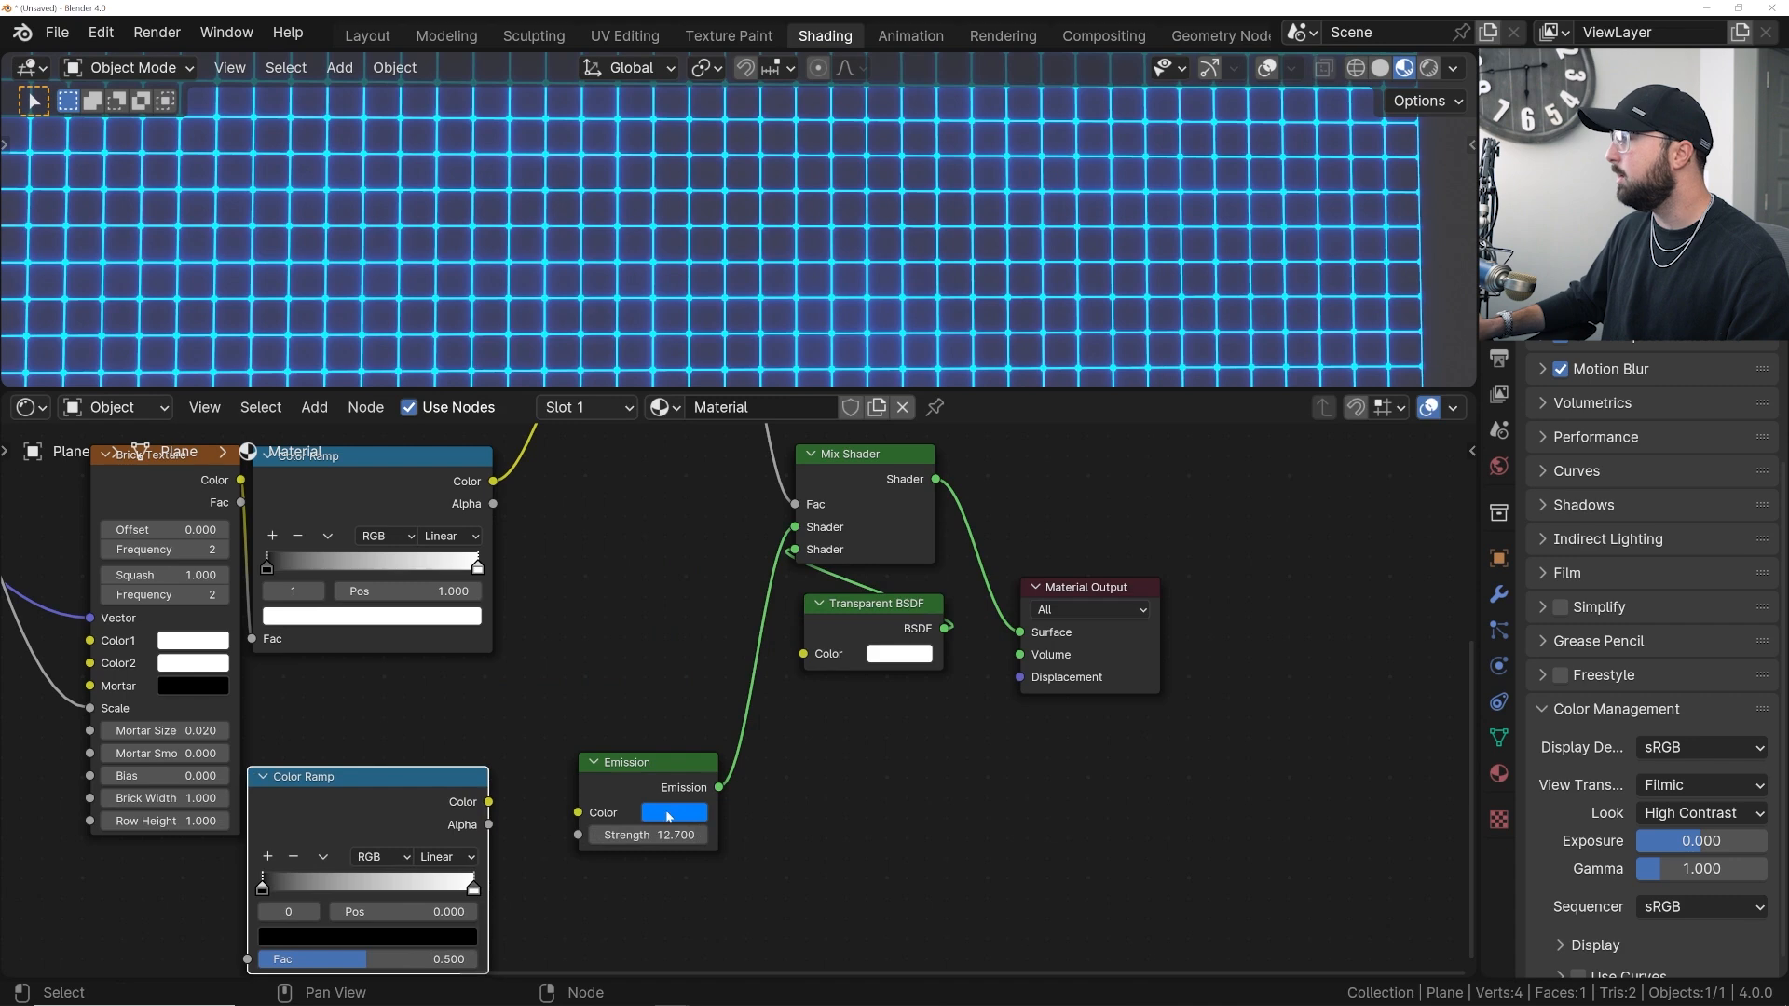
# - Paste the Emission's blue onto the new ramp's white stop and connect the ramp's Color output to the Emission Color
pyautogui.scroll(3, 489, 876)
pyautogui.moveTo(489, 876); pyautogui.dragTo(484, 781, button='middle')
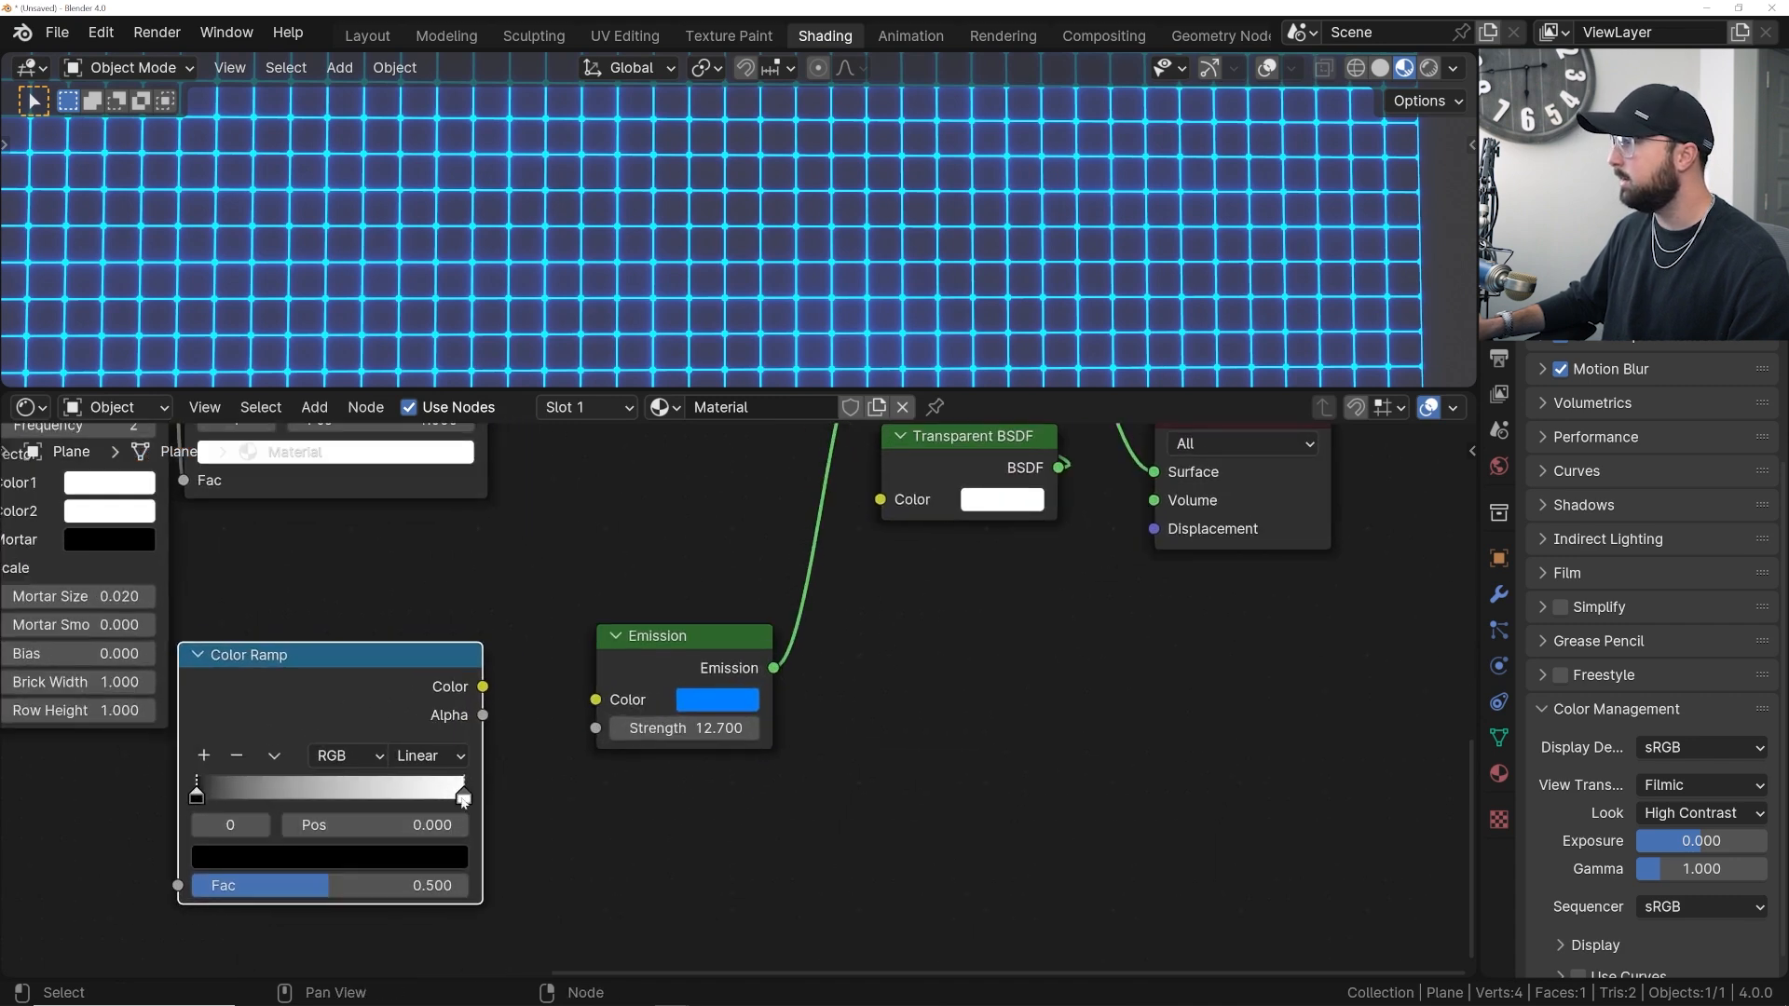
pyautogui.click(464, 798)
pyautogui.hotkey('ctrl', 'v')
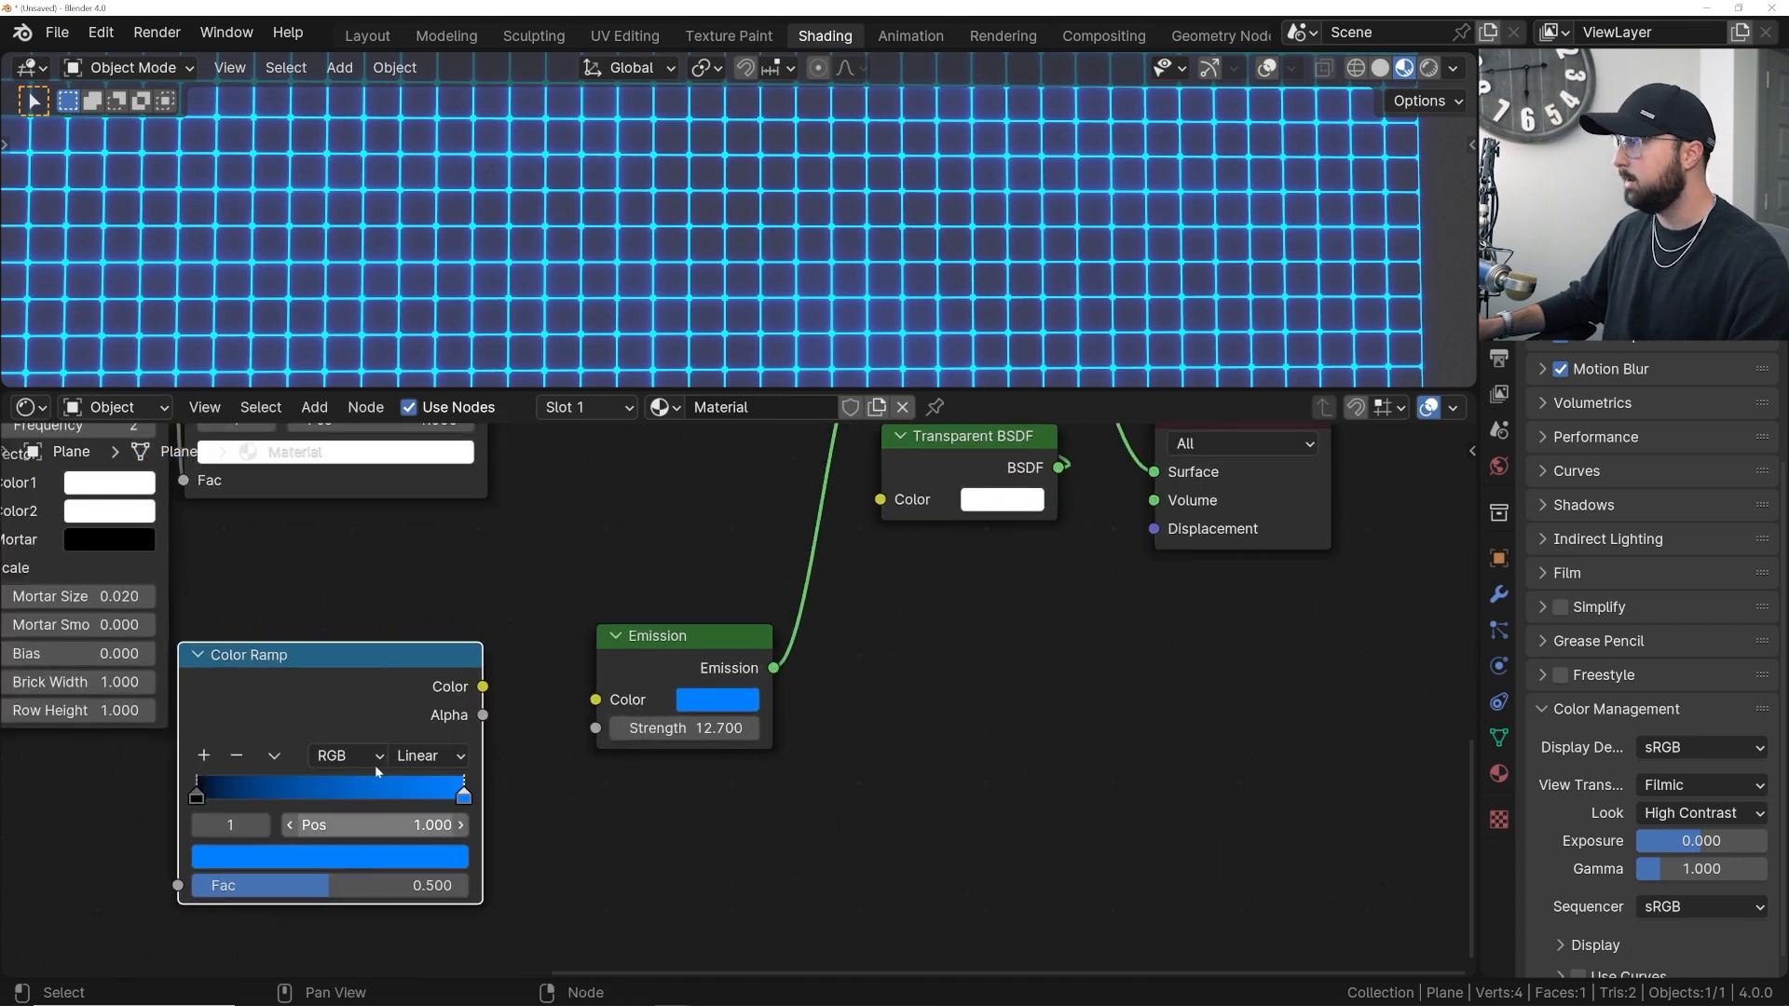
pyautogui.moveTo(482, 687); pyautogui.dragTo(583, 697)
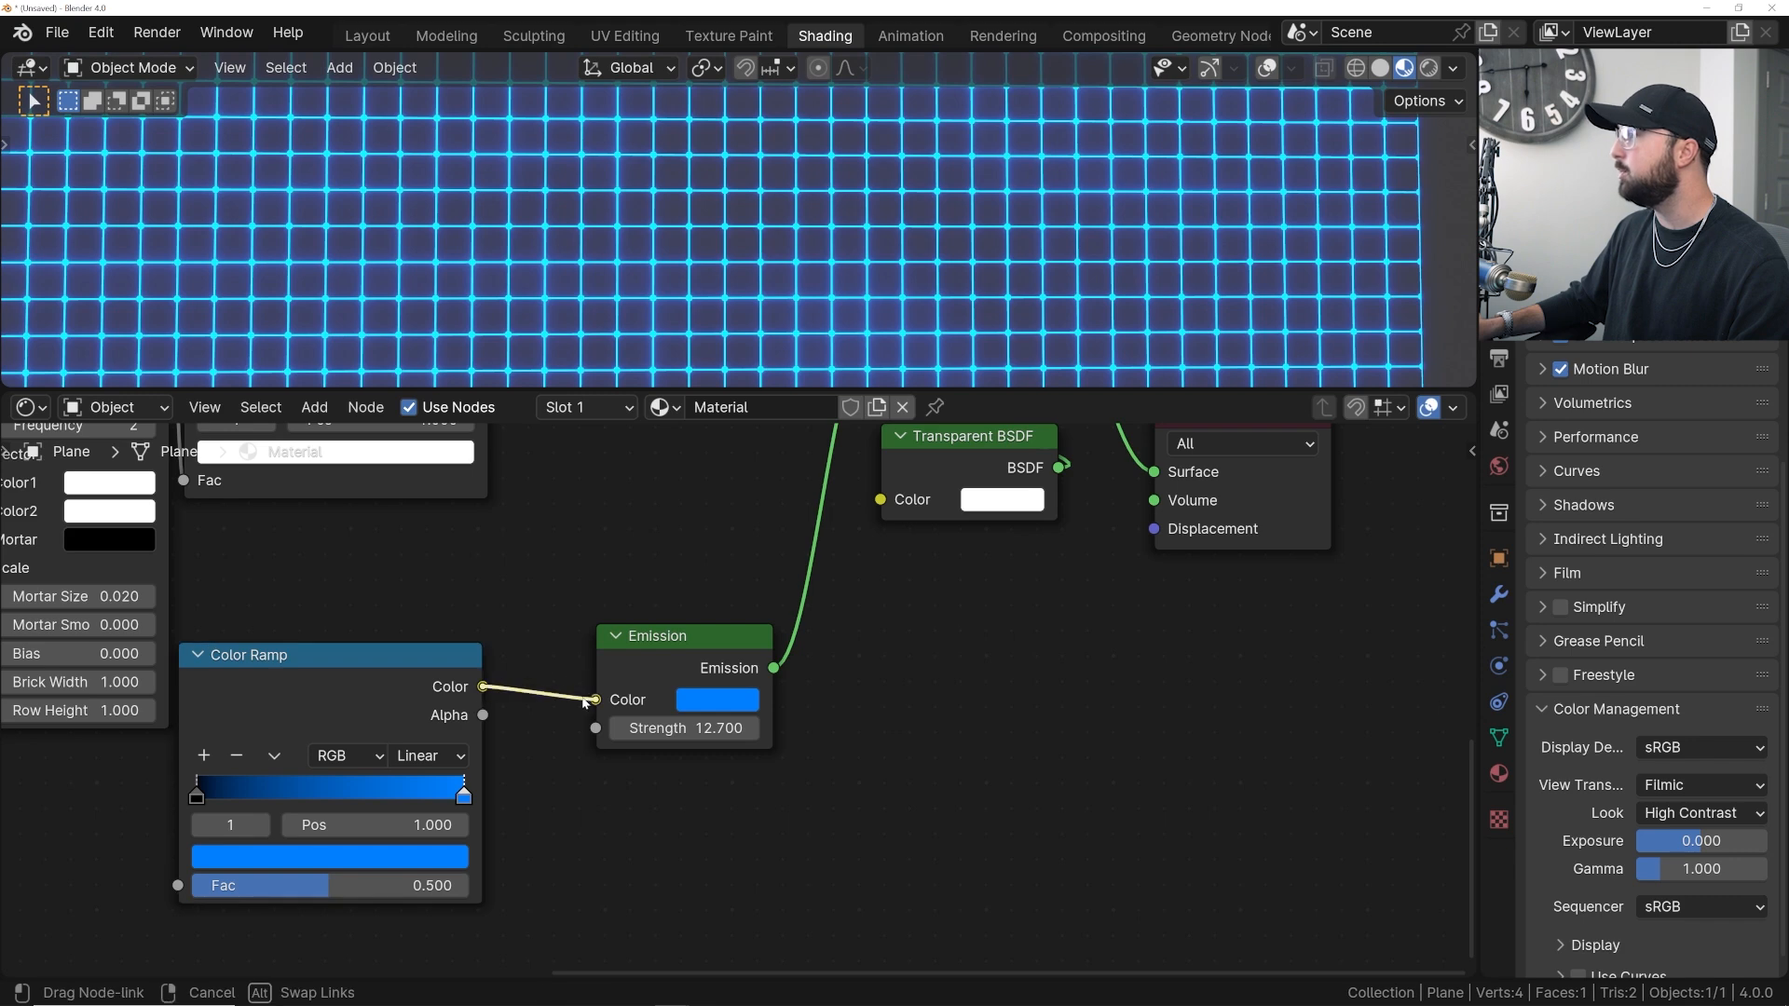
# - Move the Emission beneath the Transparent BSDF with its Color Ramp beside it, and add a Noise Texture in front of the ramp
pyautogui.moveTo(657, 636); pyautogui.dragTo(954, 557)
pyautogui.moveTo(358, 686); pyautogui.dragTo(729, 666)
pyautogui.hotkey('shift', 'a')
pyautogui.click(411, 612)
pyautogui.write('noi')
pyautogui.press('Return')
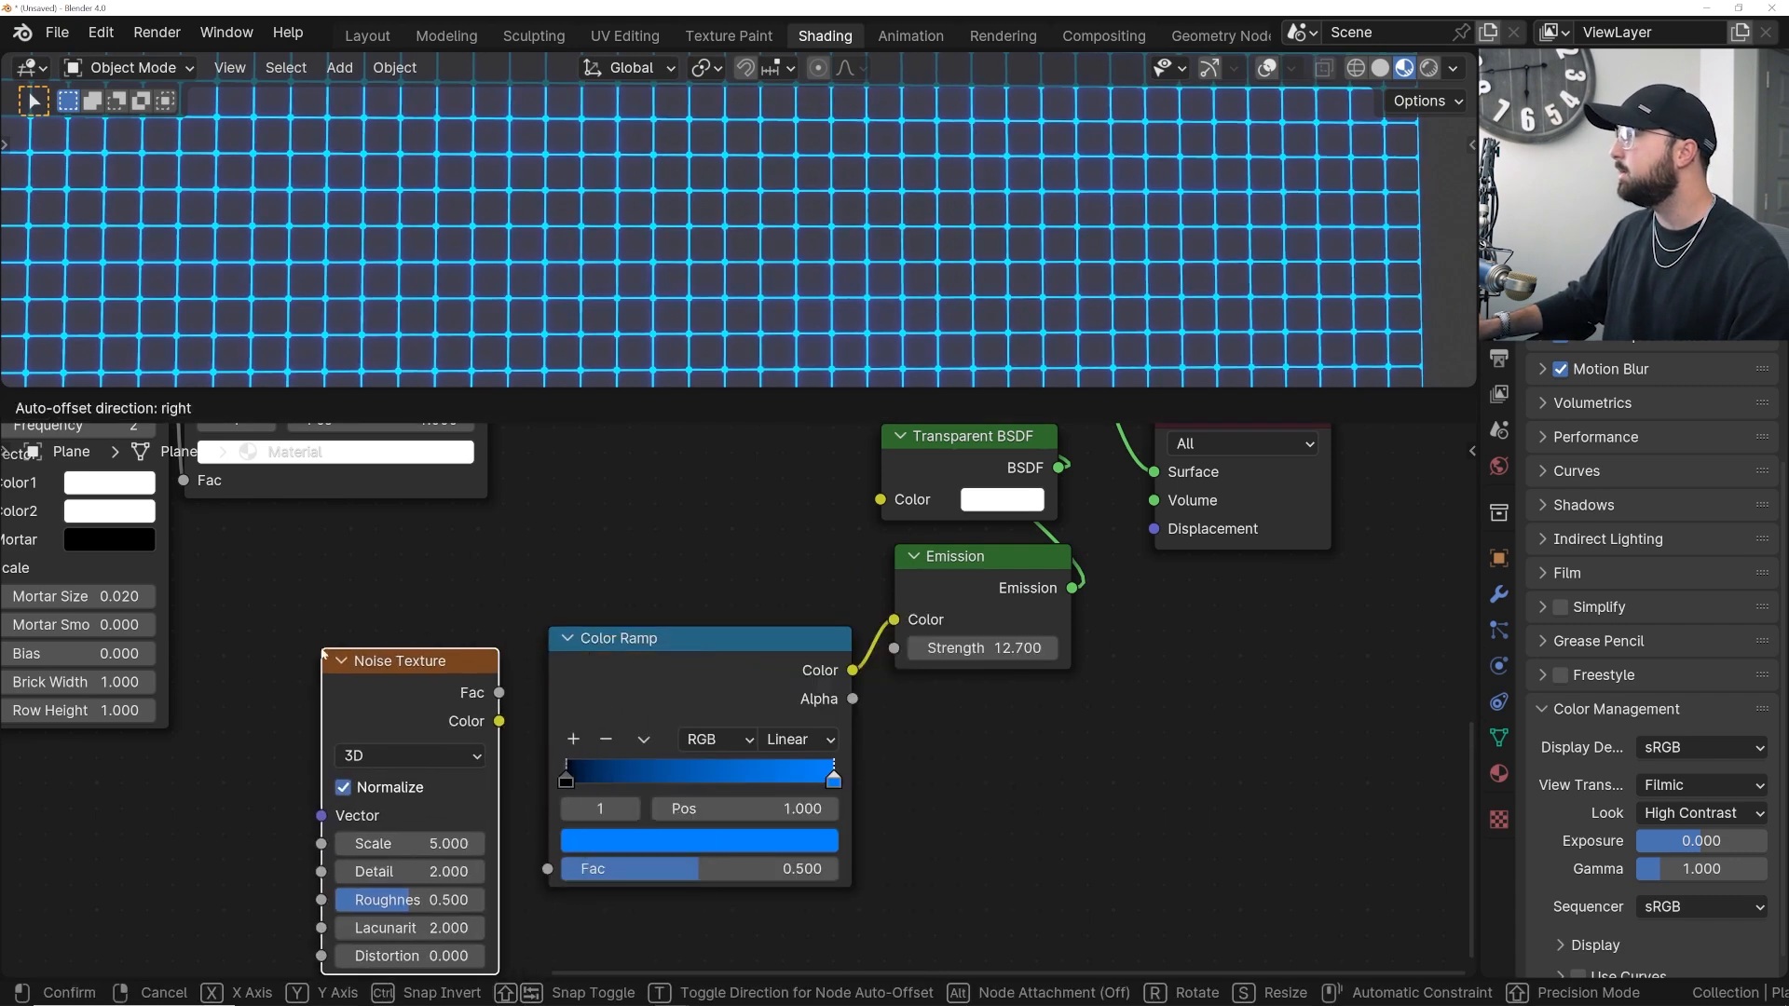
pyautogui.click(320, 652)
# - Link the Mapping's Vector through the Noise Texture's Fac into the blue Color Ramp, and move the ramp's black stop to 0.488
pyautogui.scroll(-9, 345, 569)
pyautogui.moveTo(294, 566); pyautogui.dragTo(308, 628, button='middle')
pyautogui.moveTo(204, 527); pyautogui.dragTo(634, 894)
pyautogui.scroll(2, 533, 762)
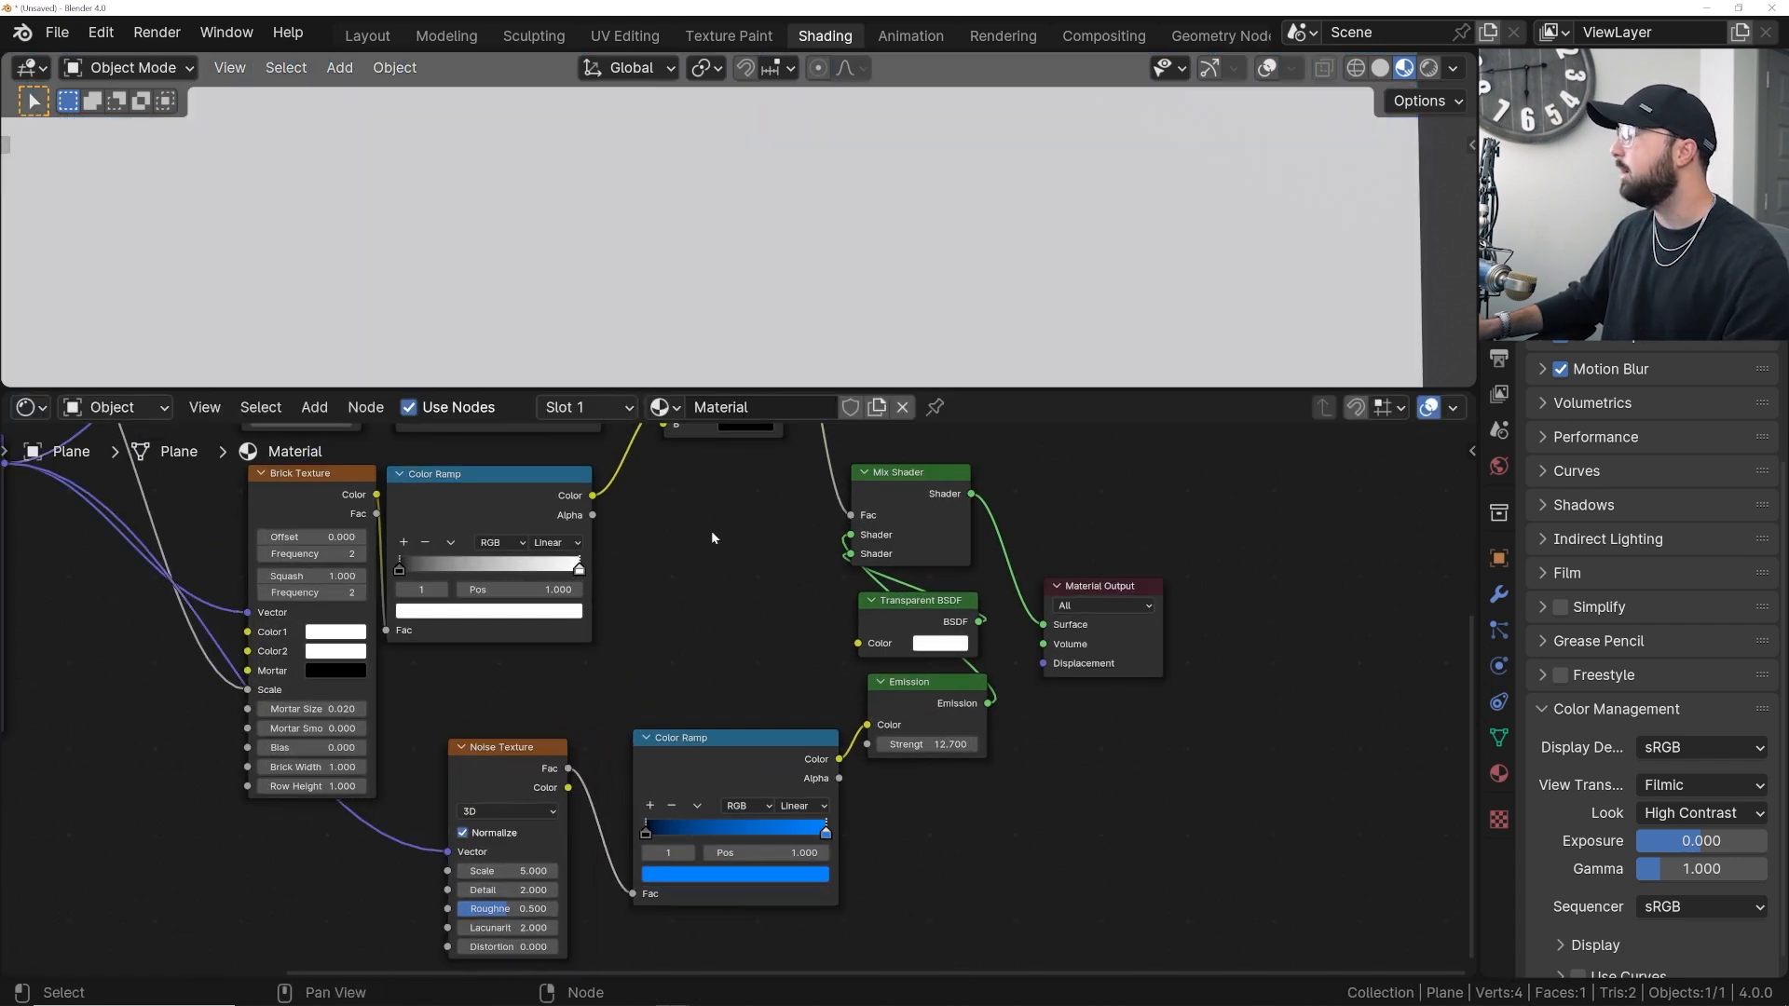
pyautogui.moveTo(746, 832)
pyautogui.mouseDown()
pyautogui.moveTo(773, 832)
pyautogui.moveTo(755, 832)
pyautogui.mouseUp()
# - Switch the viewport to rendered shading and set the world background color to black
pyautogui.click(1428, 68)
pyautogui.scroll(2, 1057, 272)
pyautogui.click(1499, 466)
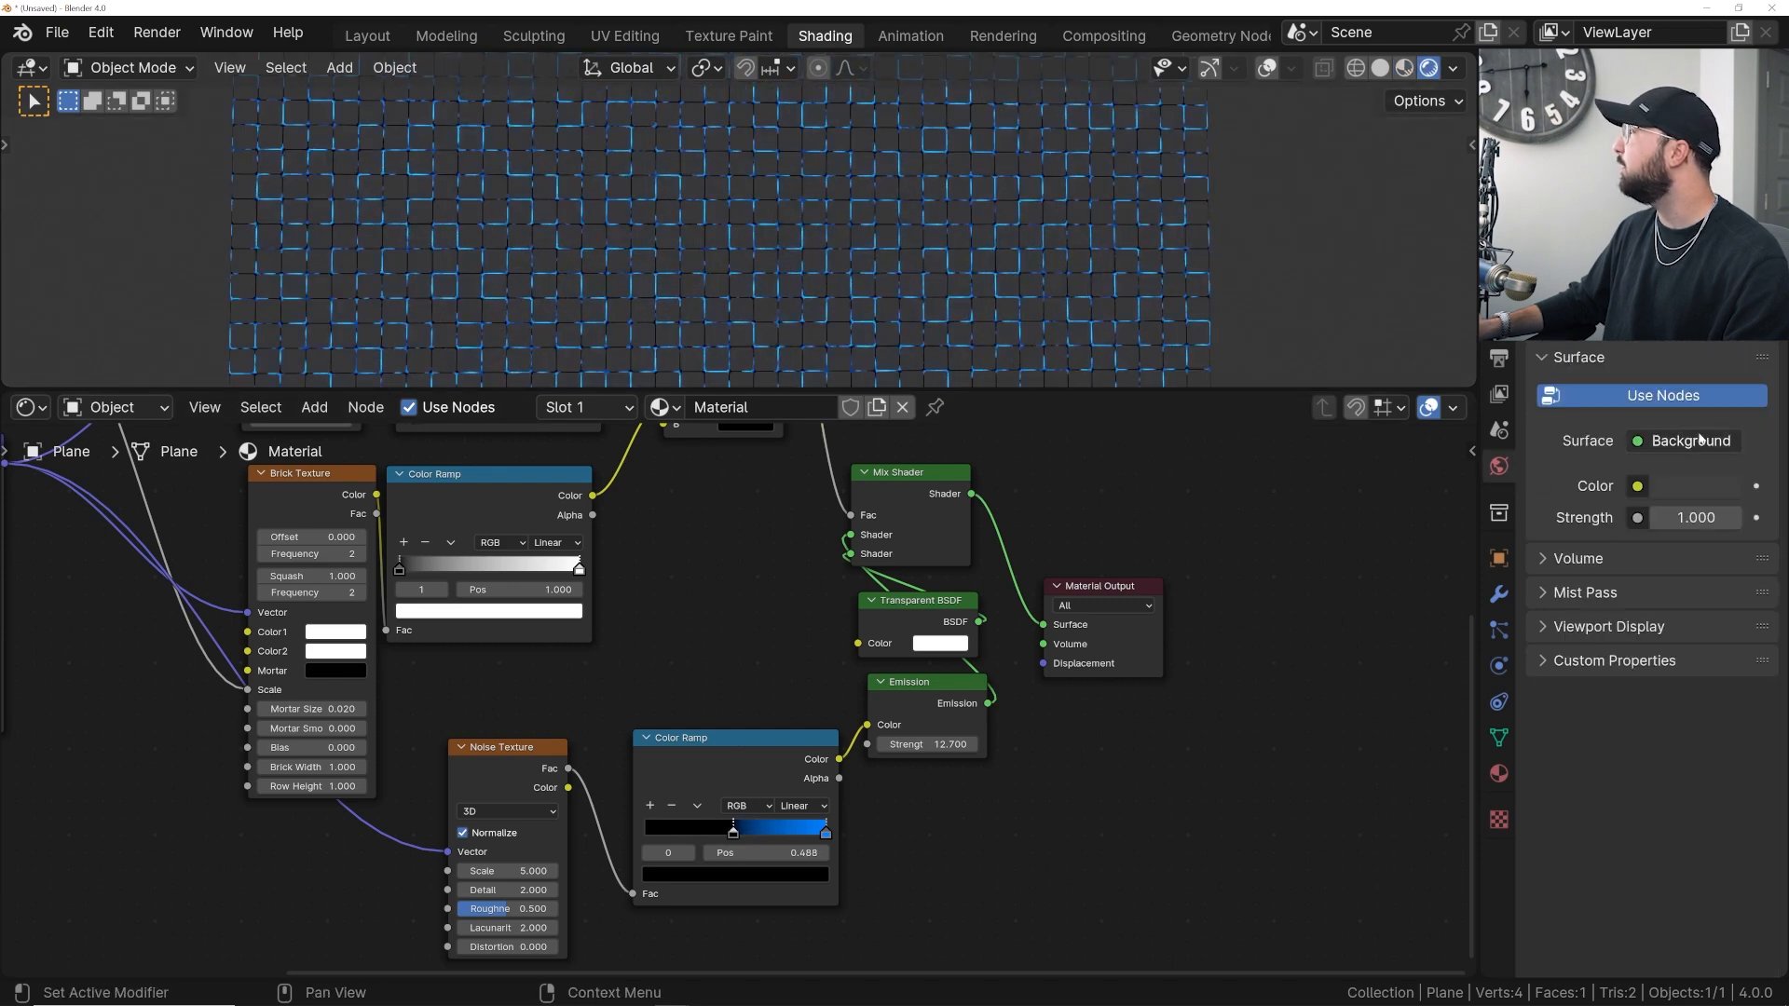
pyautogui.click(1691, 485)
pyautogui.moveTo(1731, 339); pyautogui.dragTo(1668, 339)
pyautogui.scroll(3, 913, 232)
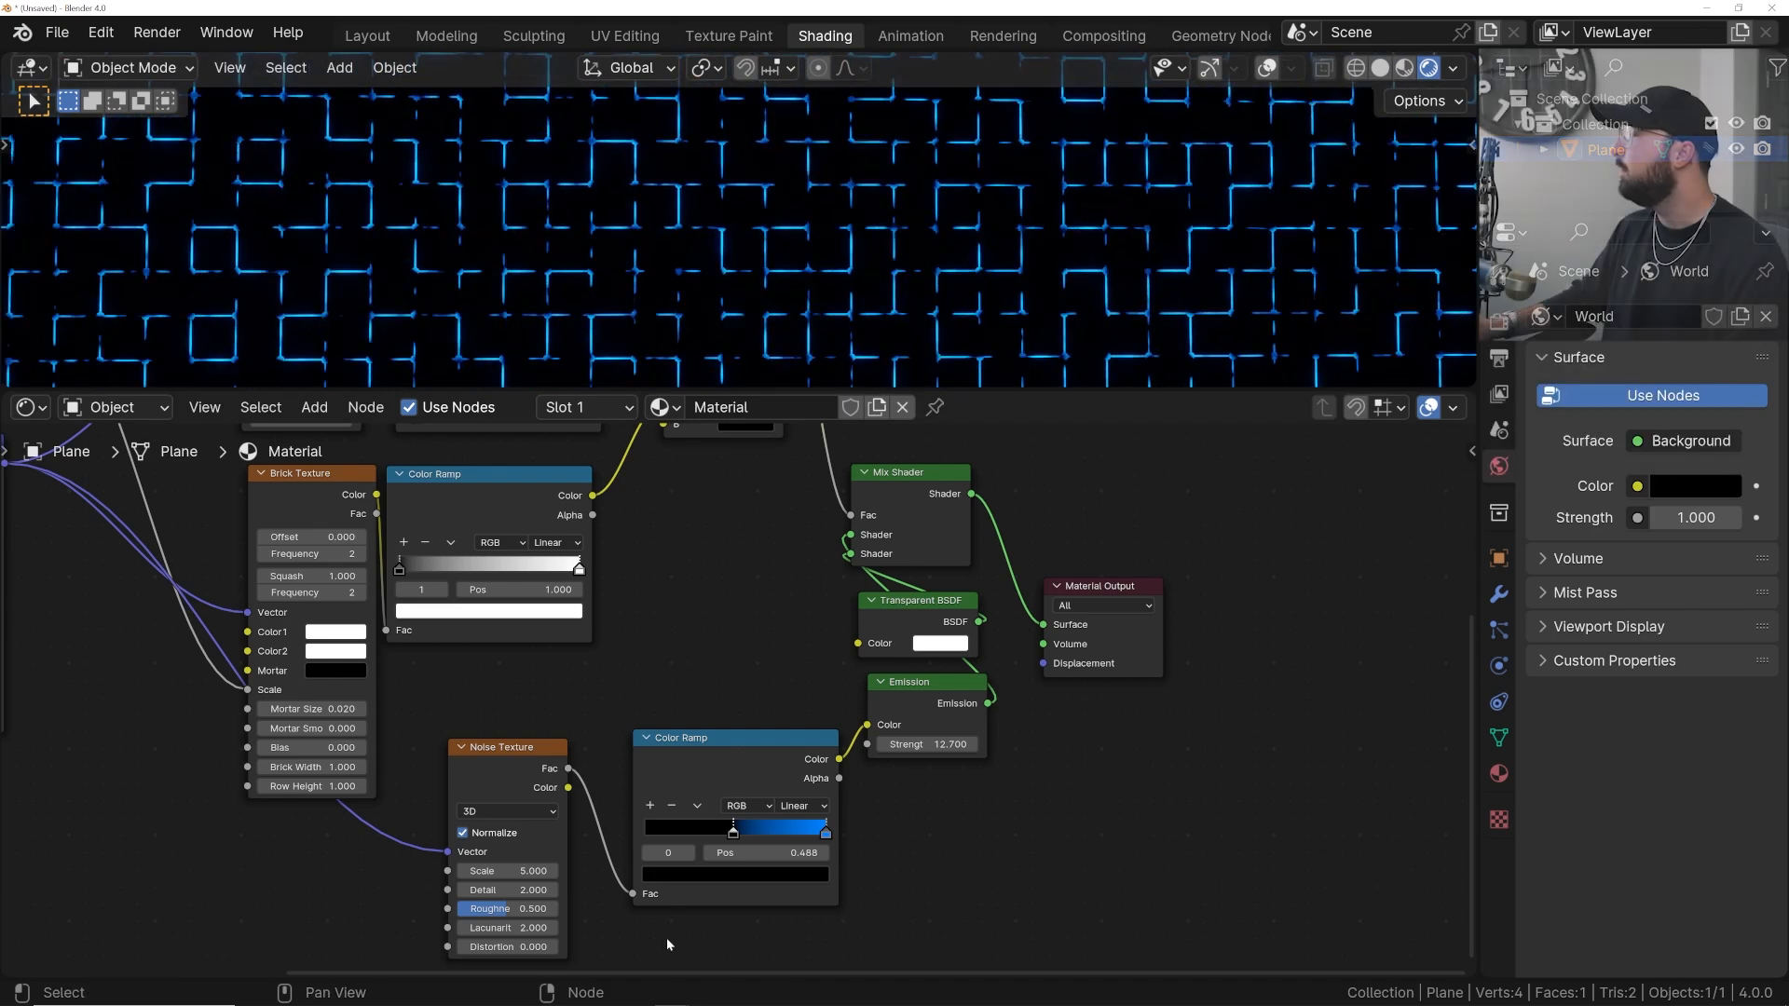
# - Set the Noise Texture's Detail to 0 and its Scale to 1.19
pyautogui.scroll(2, 681, 909)
pyautogui.moveTo(503, 861)
pyautogui.mouseDown()
pyautogui.moveTo(466, 861)
pyautogui.moveTo(521, 836)
pyautogui.moveTo(484, 837)
pyautogui.mouseUp()
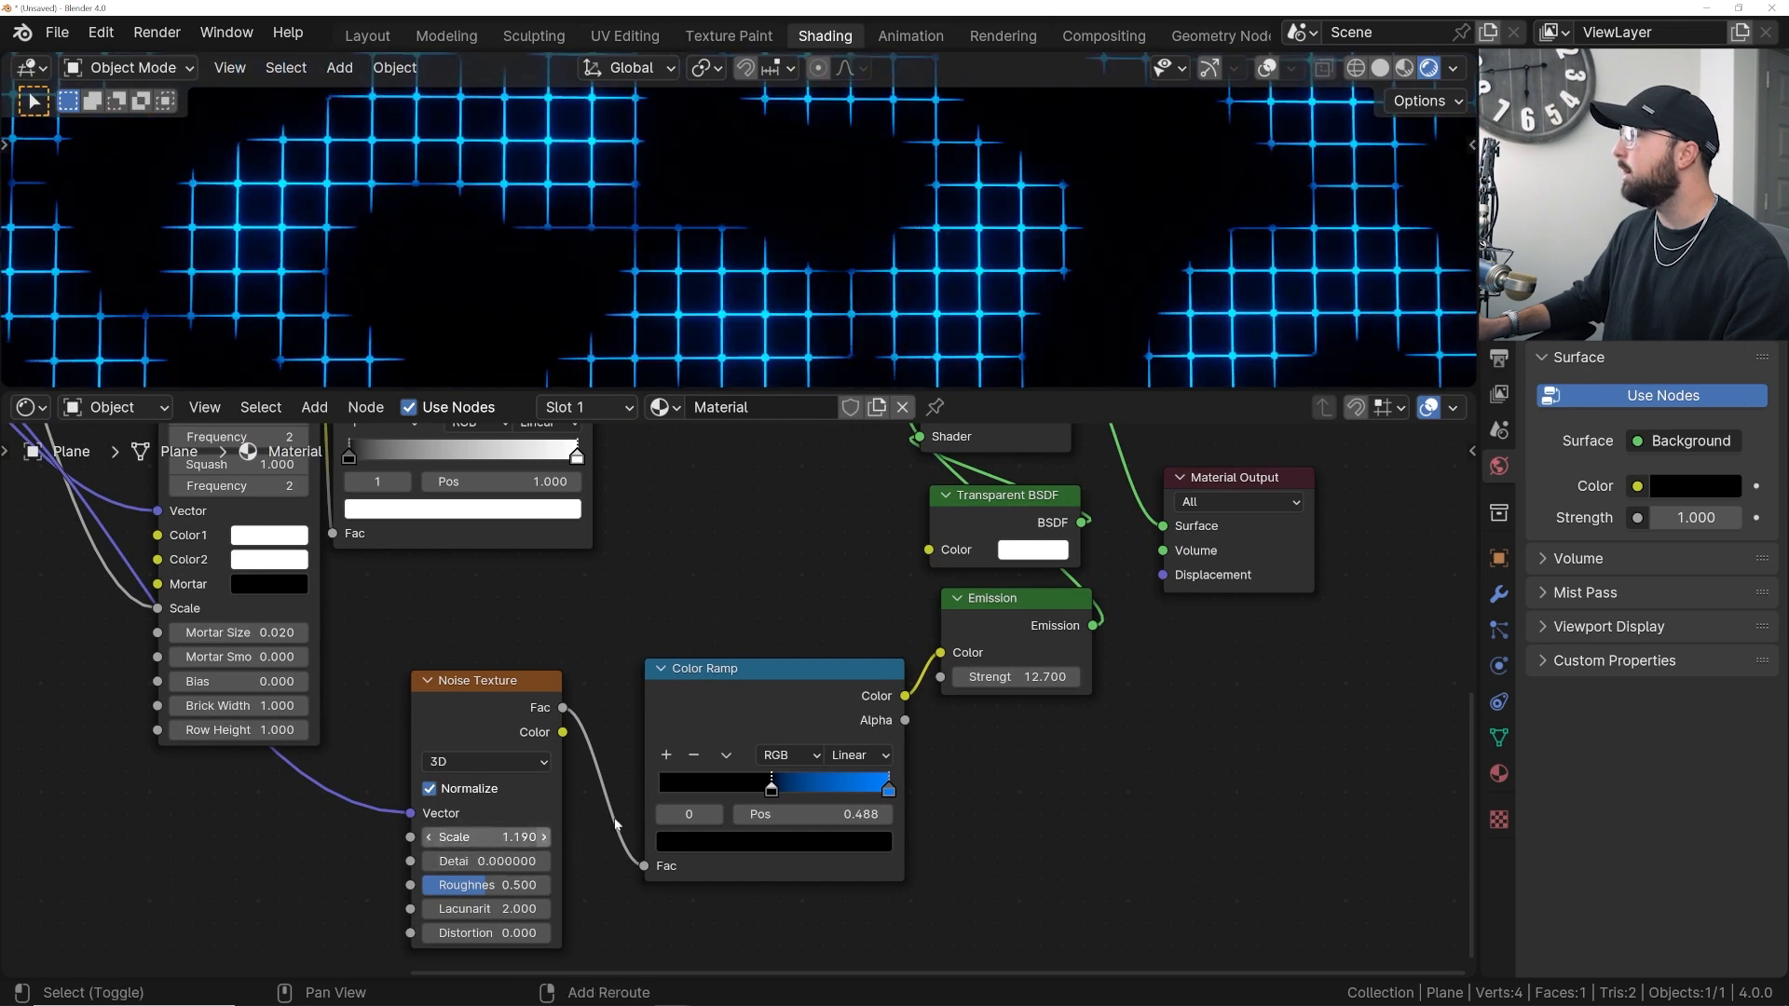
# - Recolor the black stop of the noise Color Ramp to a very dark blue
pyautogui.click(889, 790)
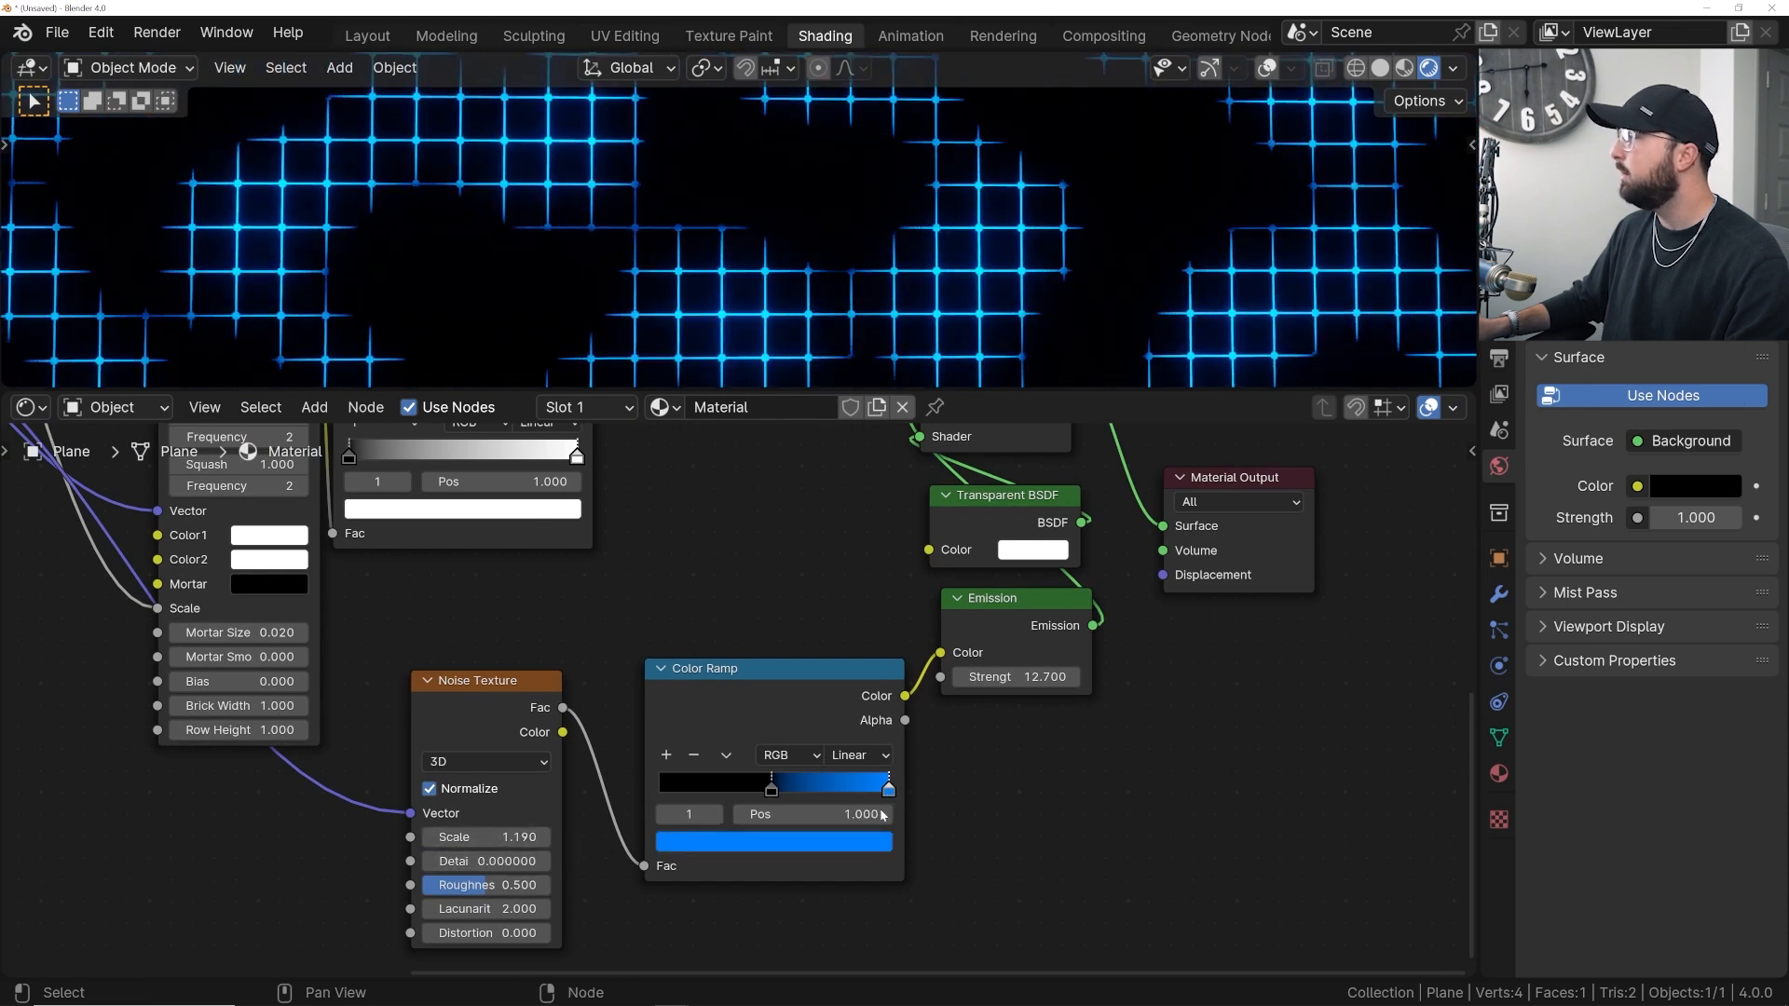
pyautogui.click(773, 844)
pyautogui.moveTo(876, 547); pyautogui.dragTo(875, 609)
pyautogui.scroll(-4, 735, 183)
pyautogui.scroll(1, 769, 244)
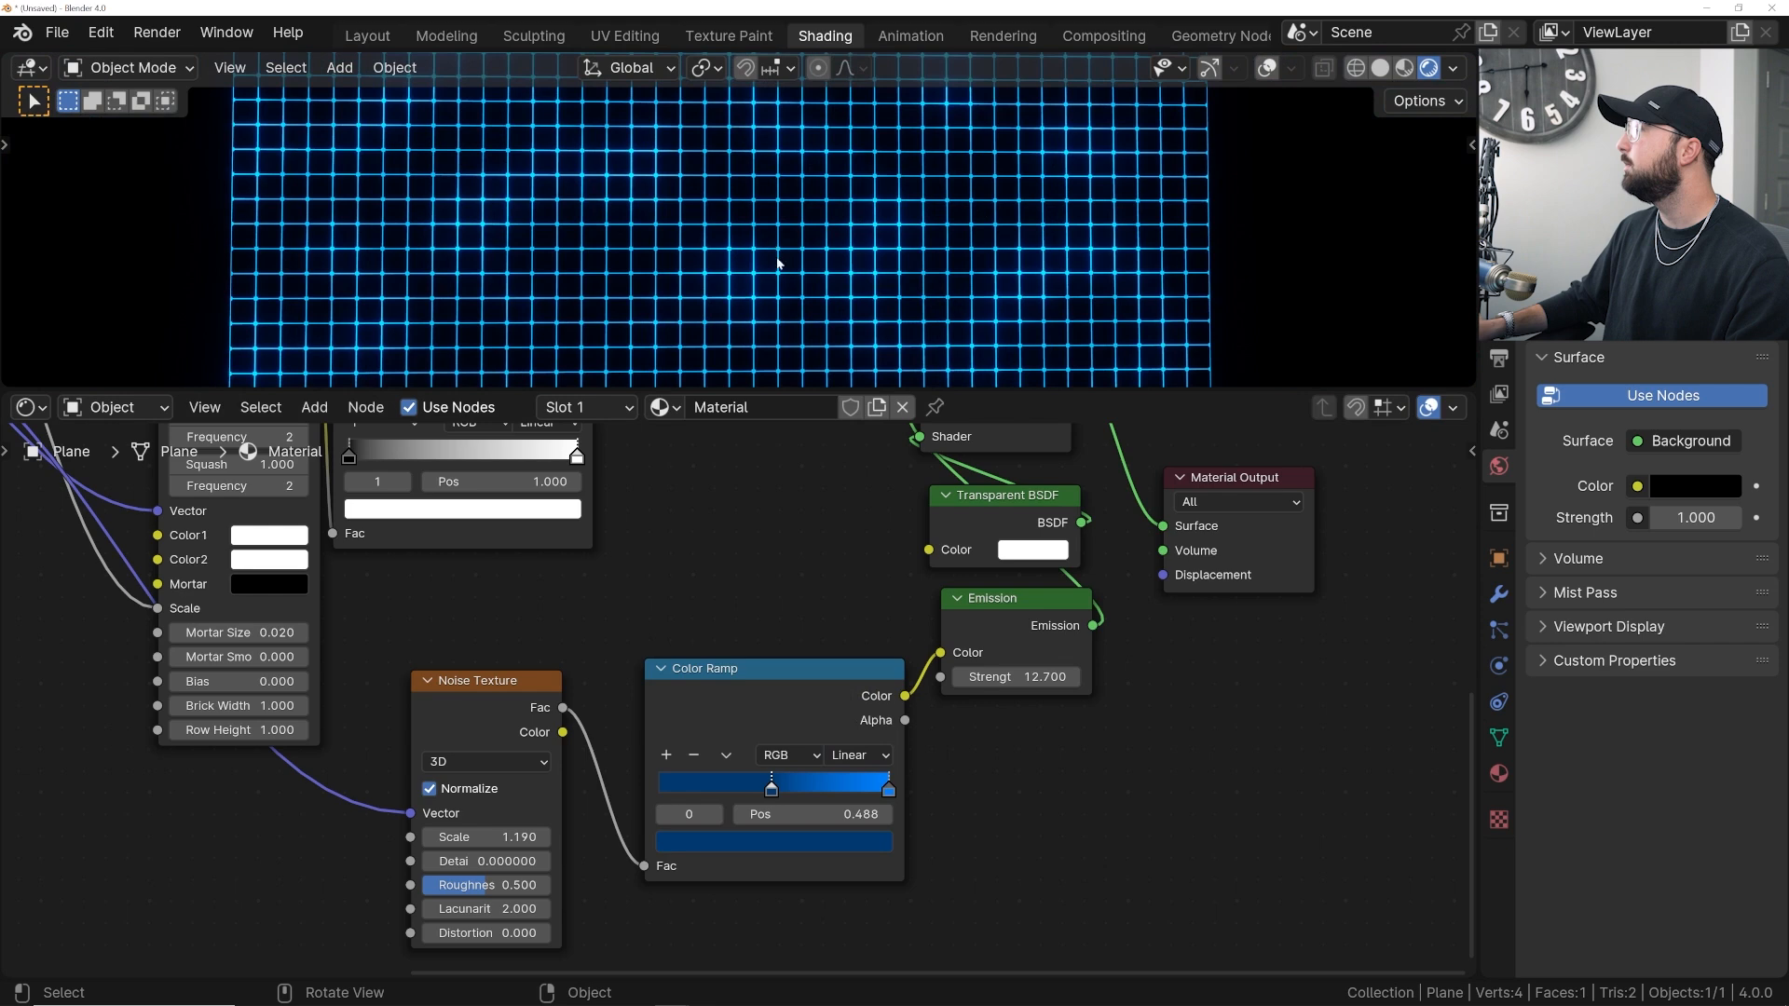
pyautogui.click(774, 843)
pyautogui.moveTo(873, 604); pyautogui.dragTo(874, 645)
# - Set the Noise Texture's Scale to 1.06 and move the ramp's dark blue stop to 0.376
pyautogui.moveTo(526, 835); pyautogui.dragTo(498, 836)
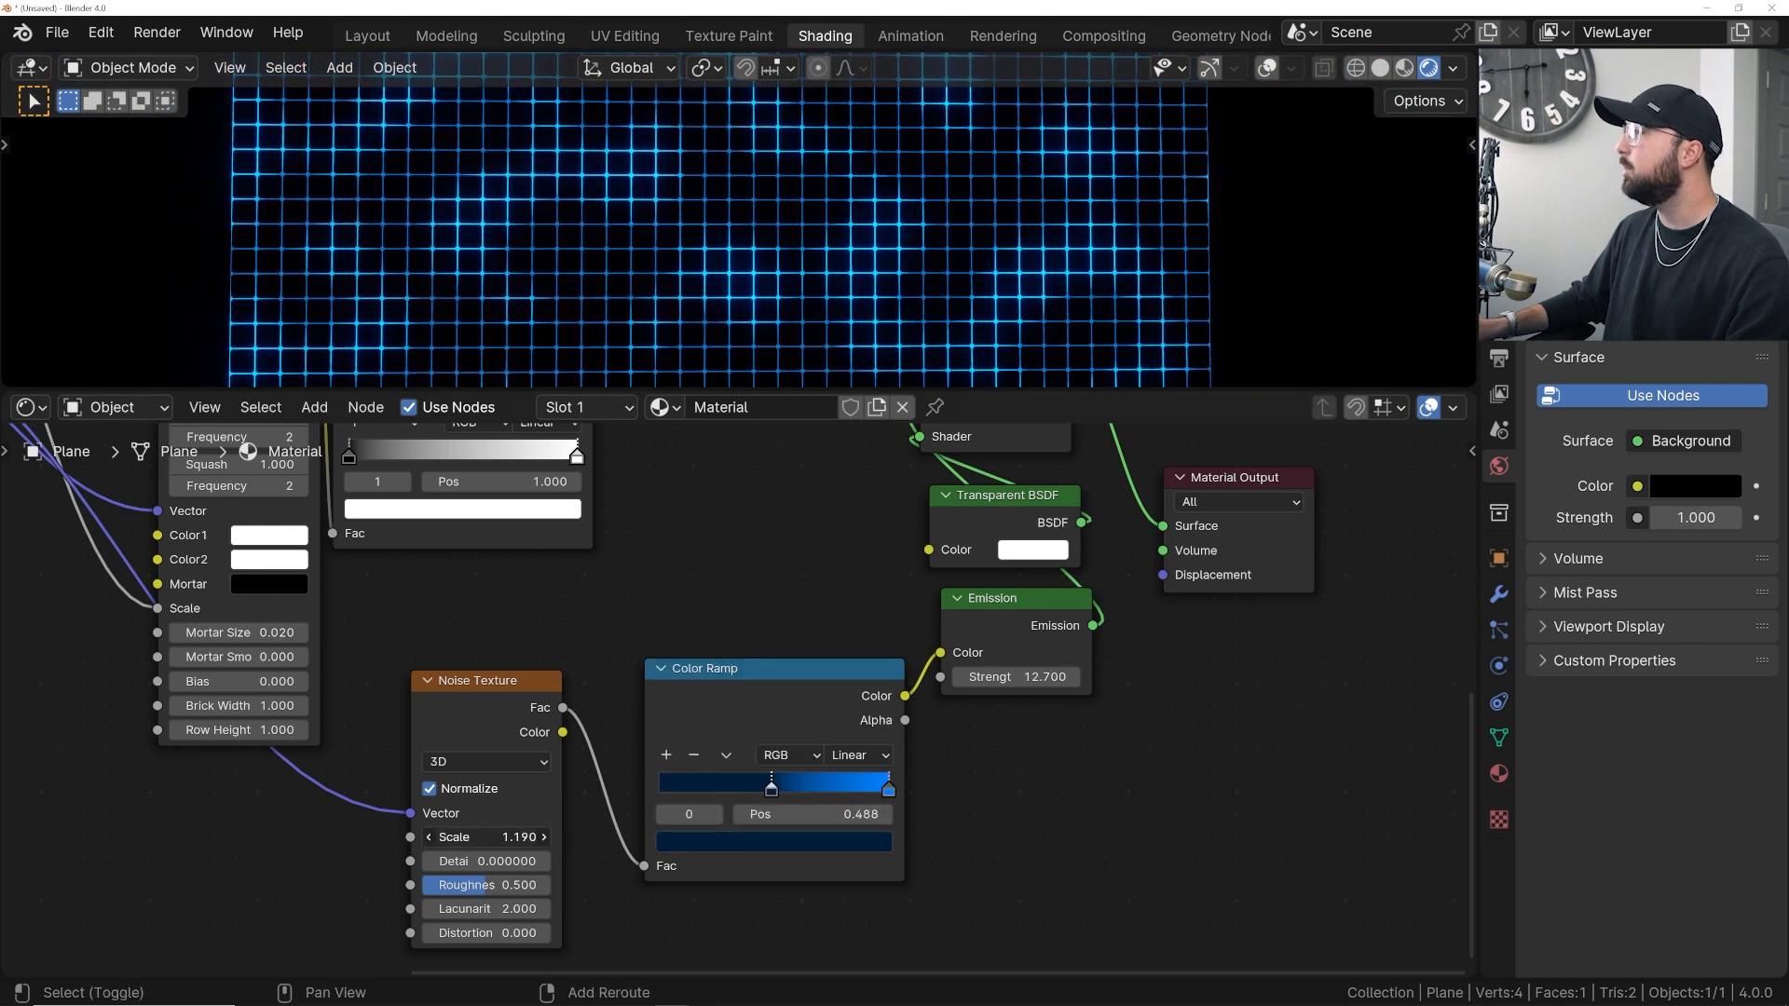
pyautogui.moveTo(772, 789); pyautogui.dragTo(740, 792)
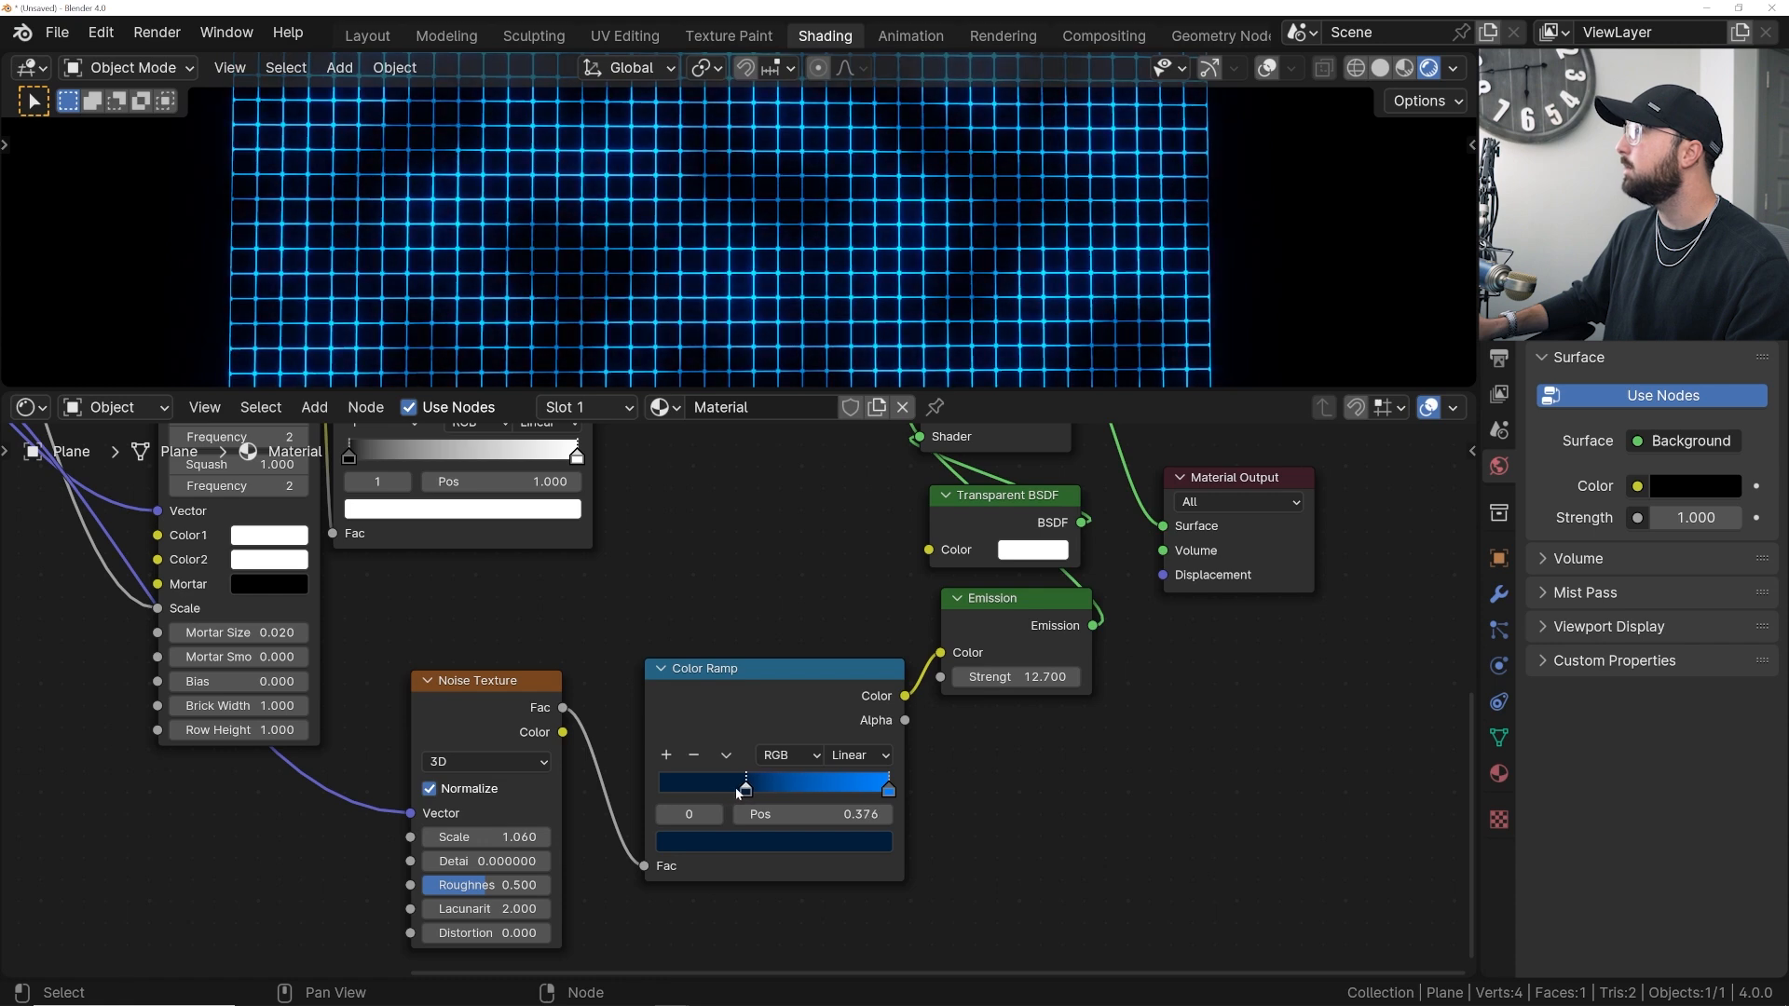
# - Set the Emission strength to 2.3 and lower the Noise Texture's Scale to 0.61
pyautogui.moveTo(1016, 677)
pyautogui.mouseDown()
pyautogui.moveTo(984, 677)
pyautogui.moveTo(999, 676)
pyautogui.mouseUp()
pyautogui.scroll(-3, 755, 315)
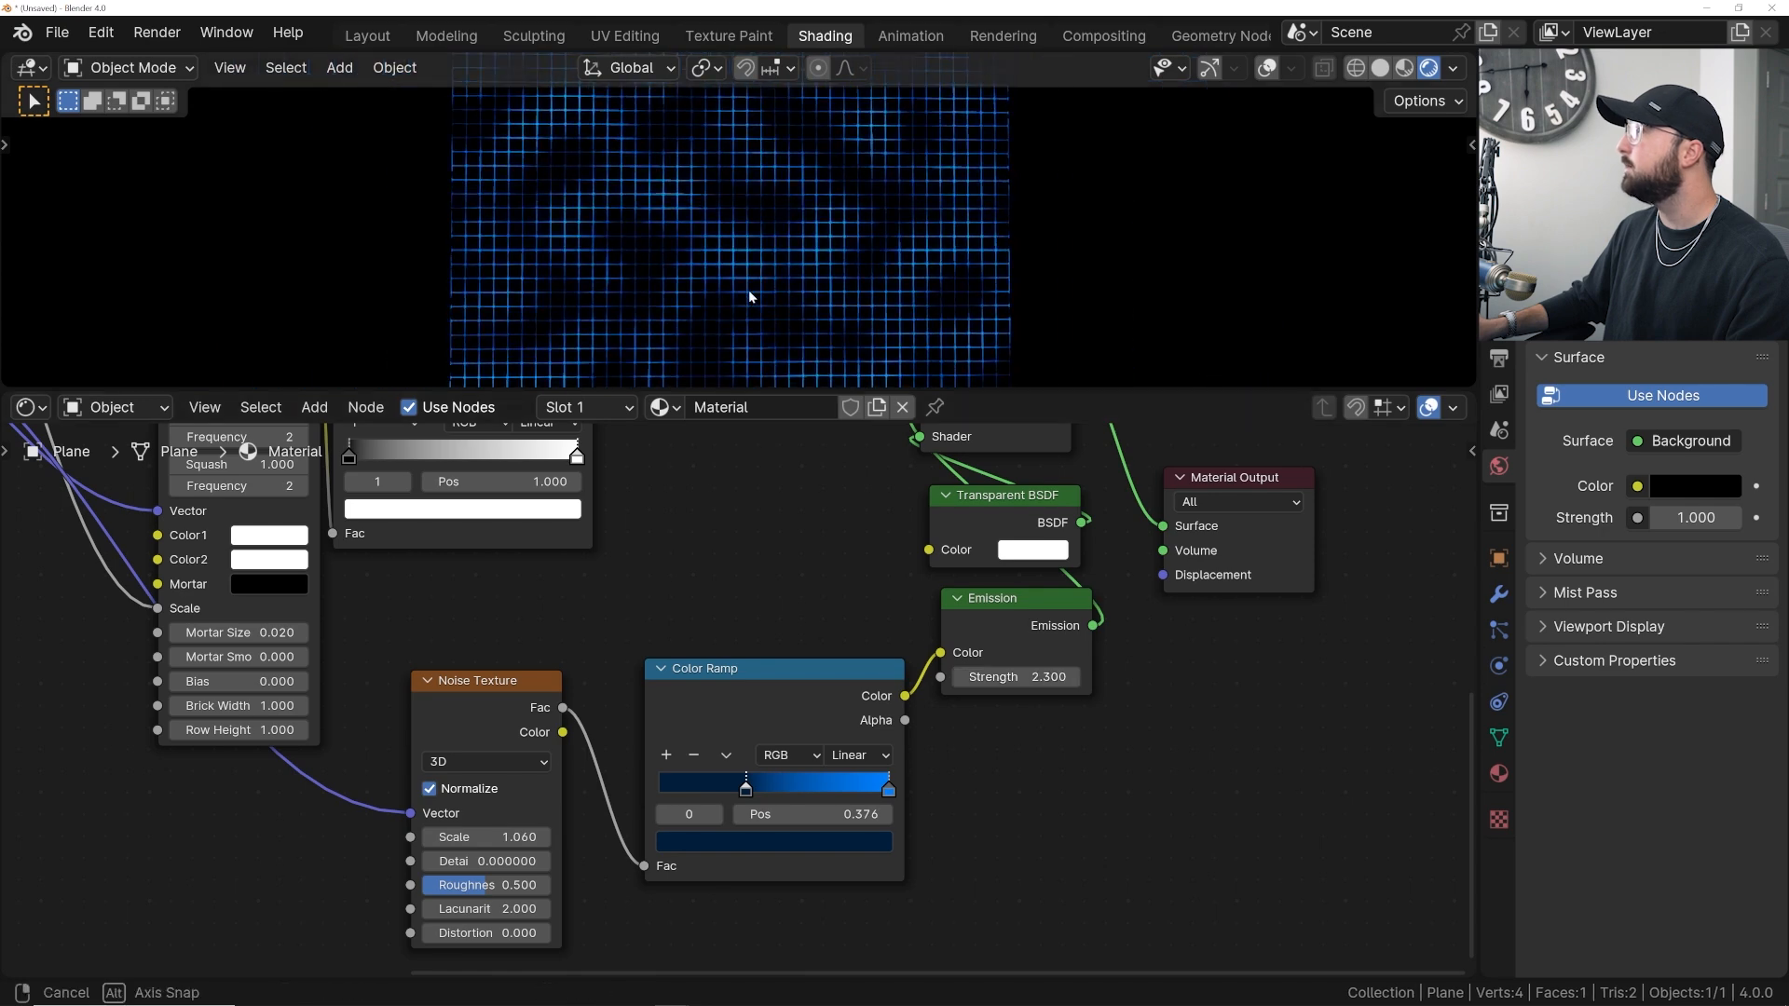
pyautogui.moveTo(485, 837); pyautogui.dragTo(463, 836)
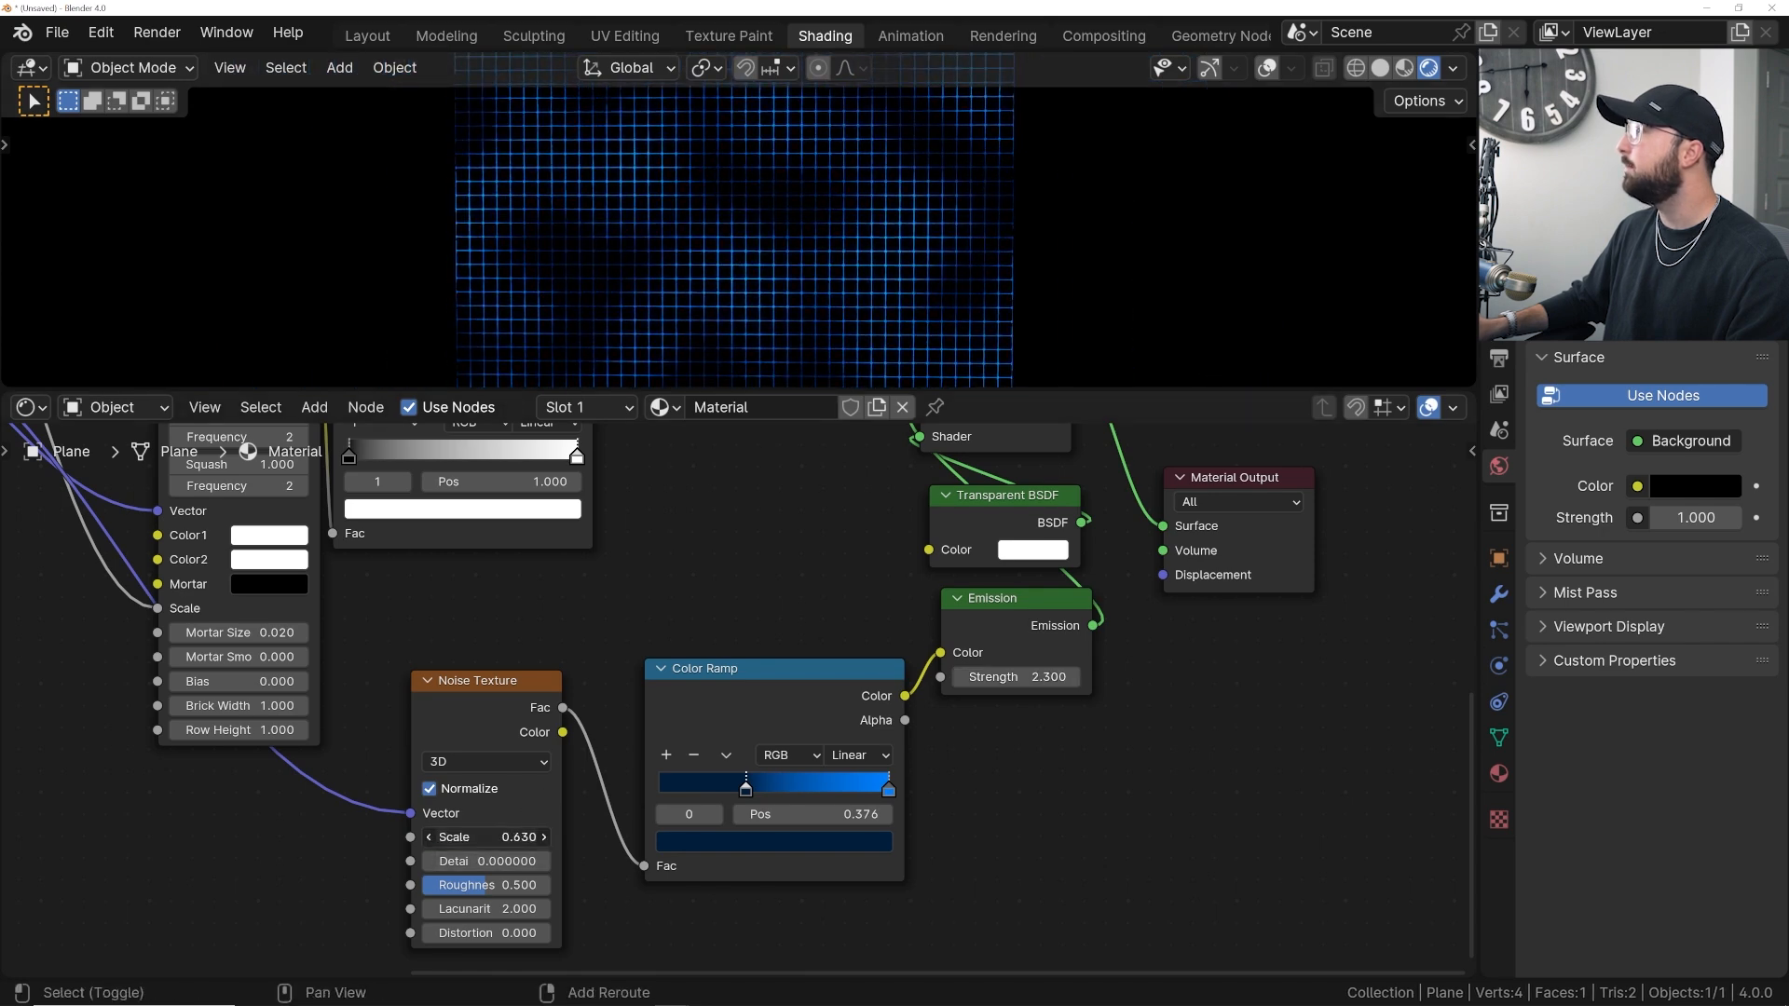
pyautogui.scroll(4, 782, 350)
pyautogui.moveTo(787, 348); pyautogui.dragTo(812, 330, button='middle')
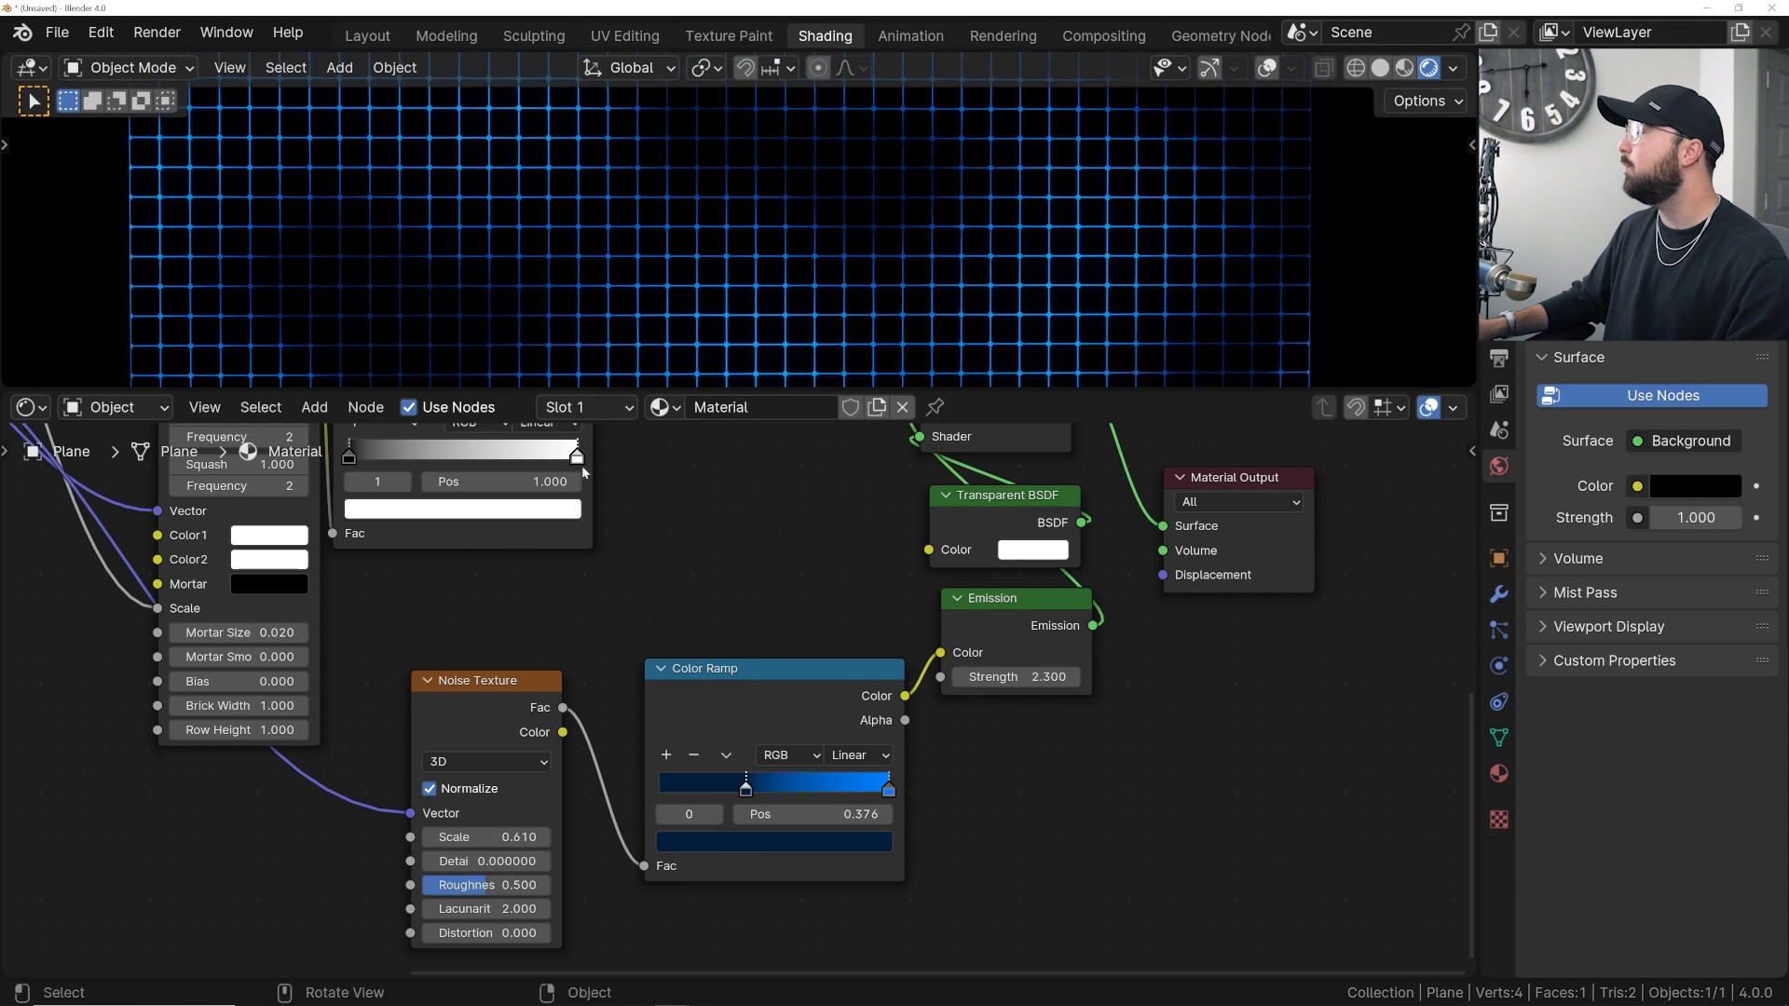
# - Set the Noise Texture's Scale to 1.61 and move the ramp's dark blue stop to 0.356
pyautogui.moveTo(480, 837); pyautogui.dragTo(526, 837)
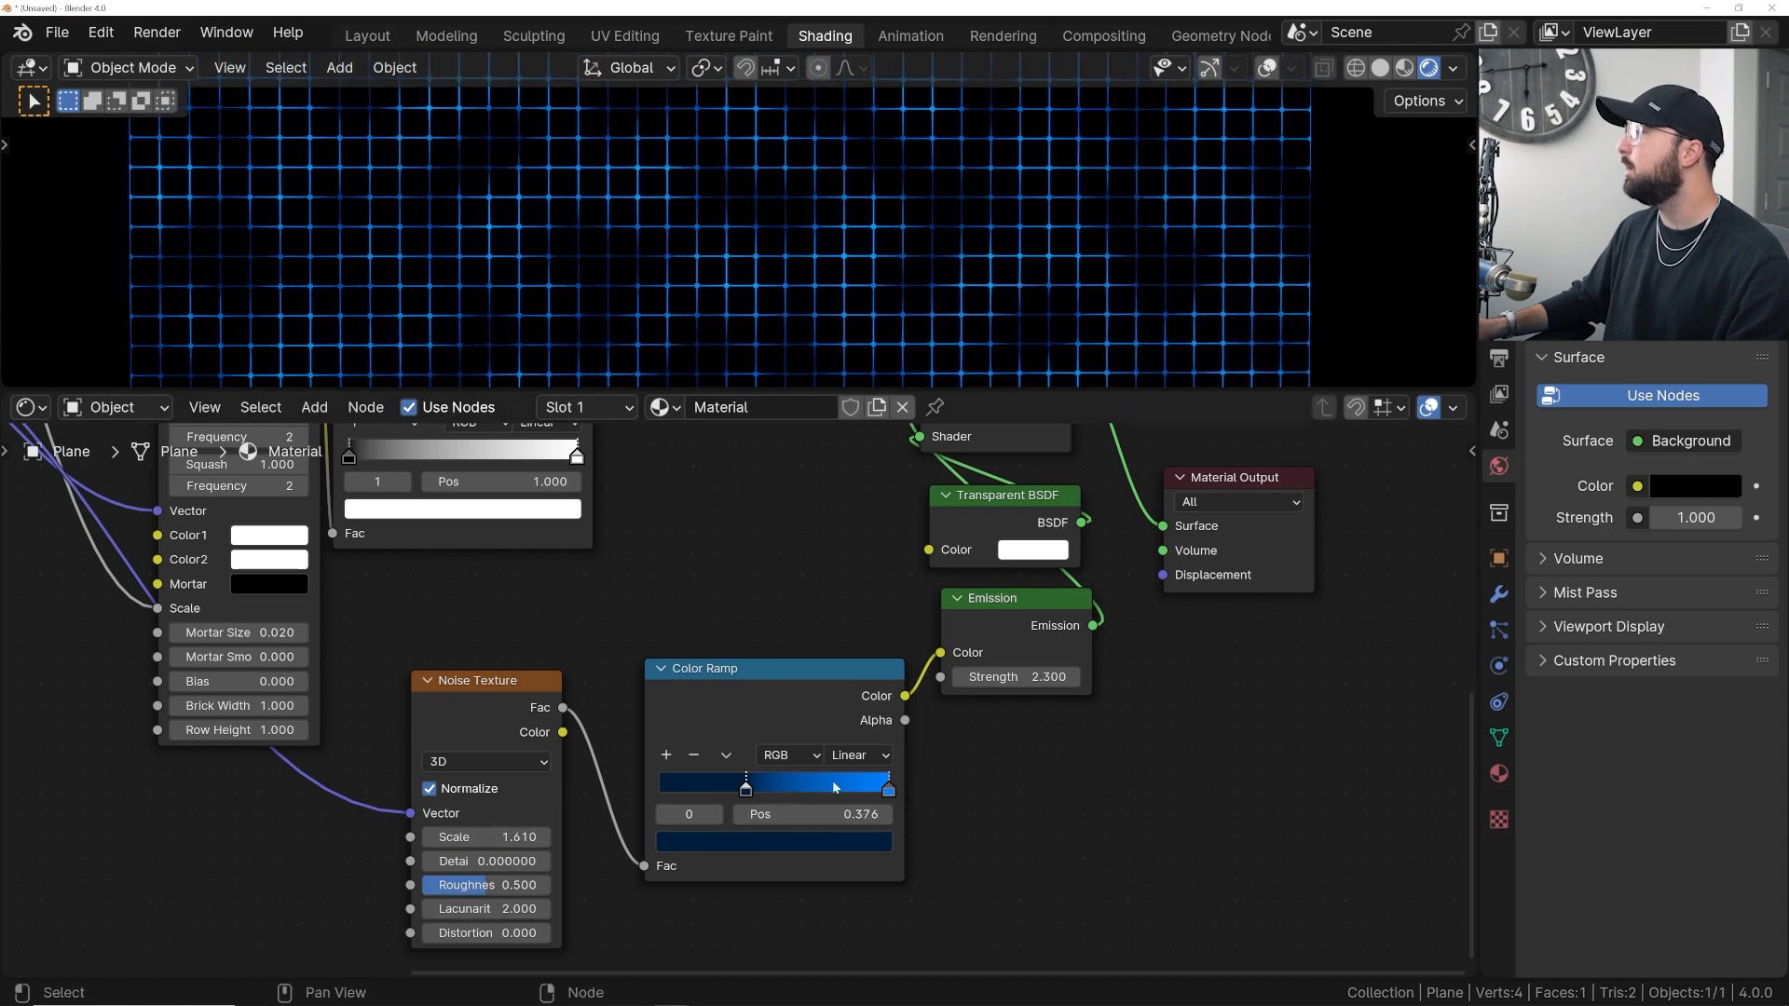
pyautogui.moveTo(745, 789); pyautogui.dragTo(734, 790)
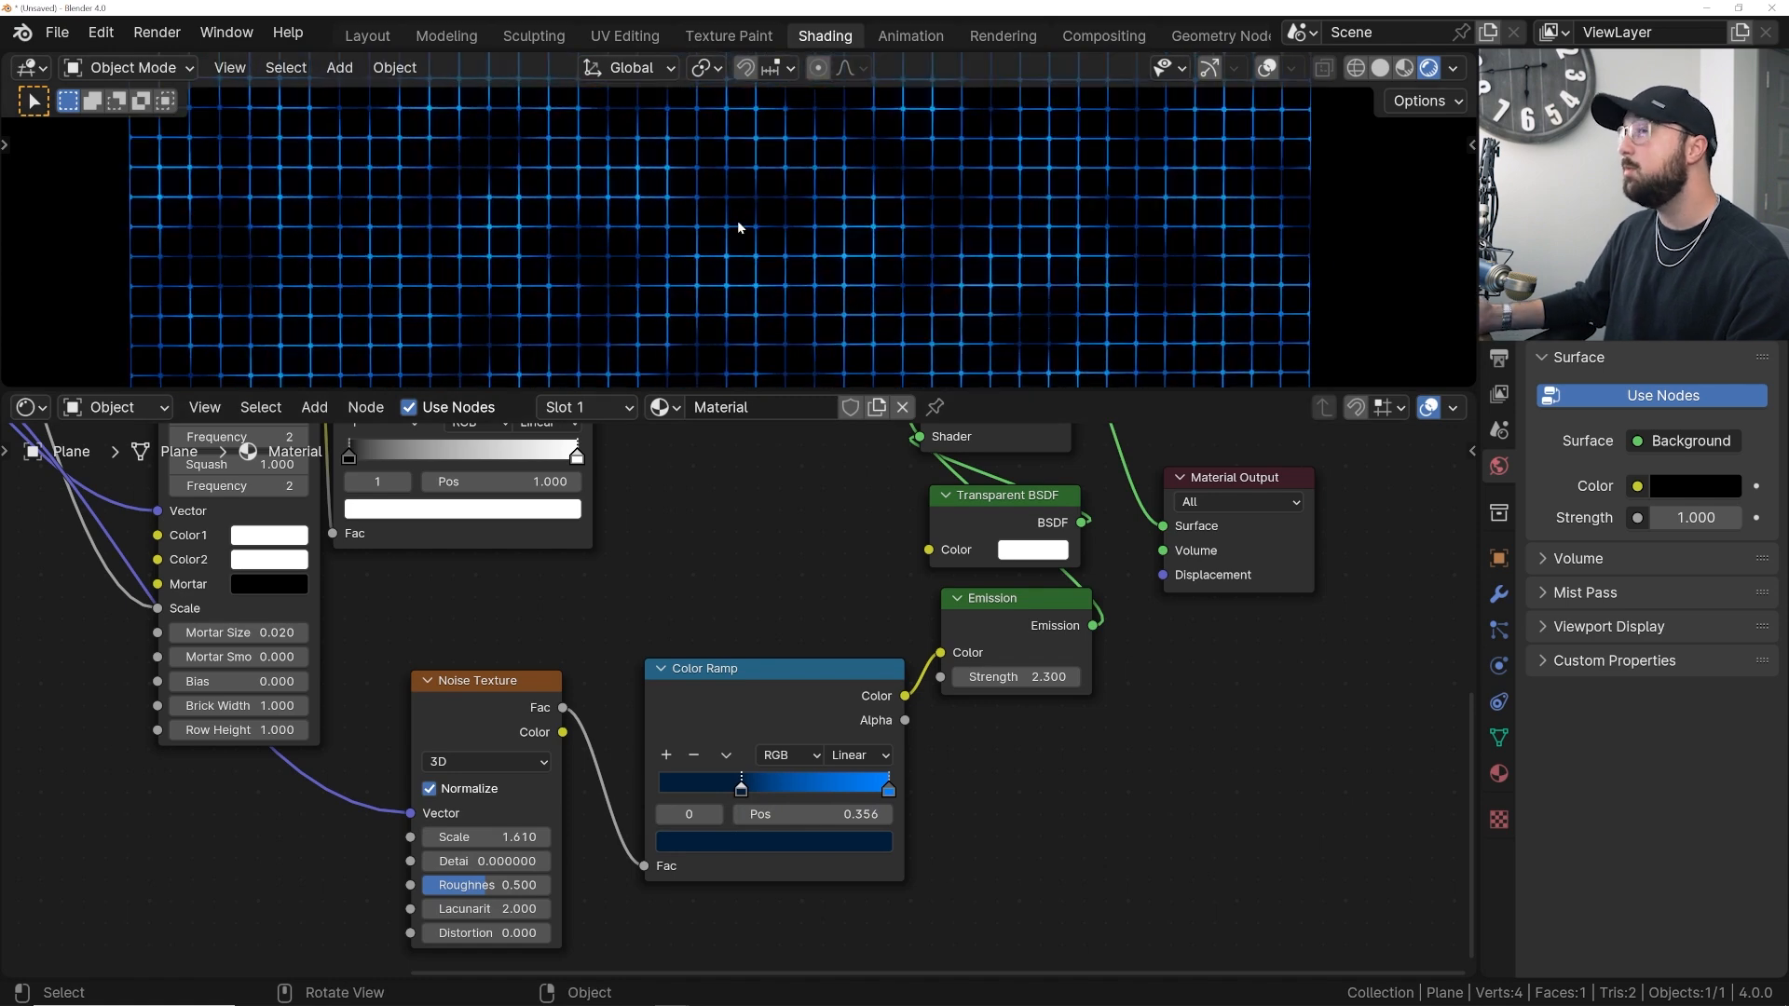
pyautogui.scroll(3, 737, 225)
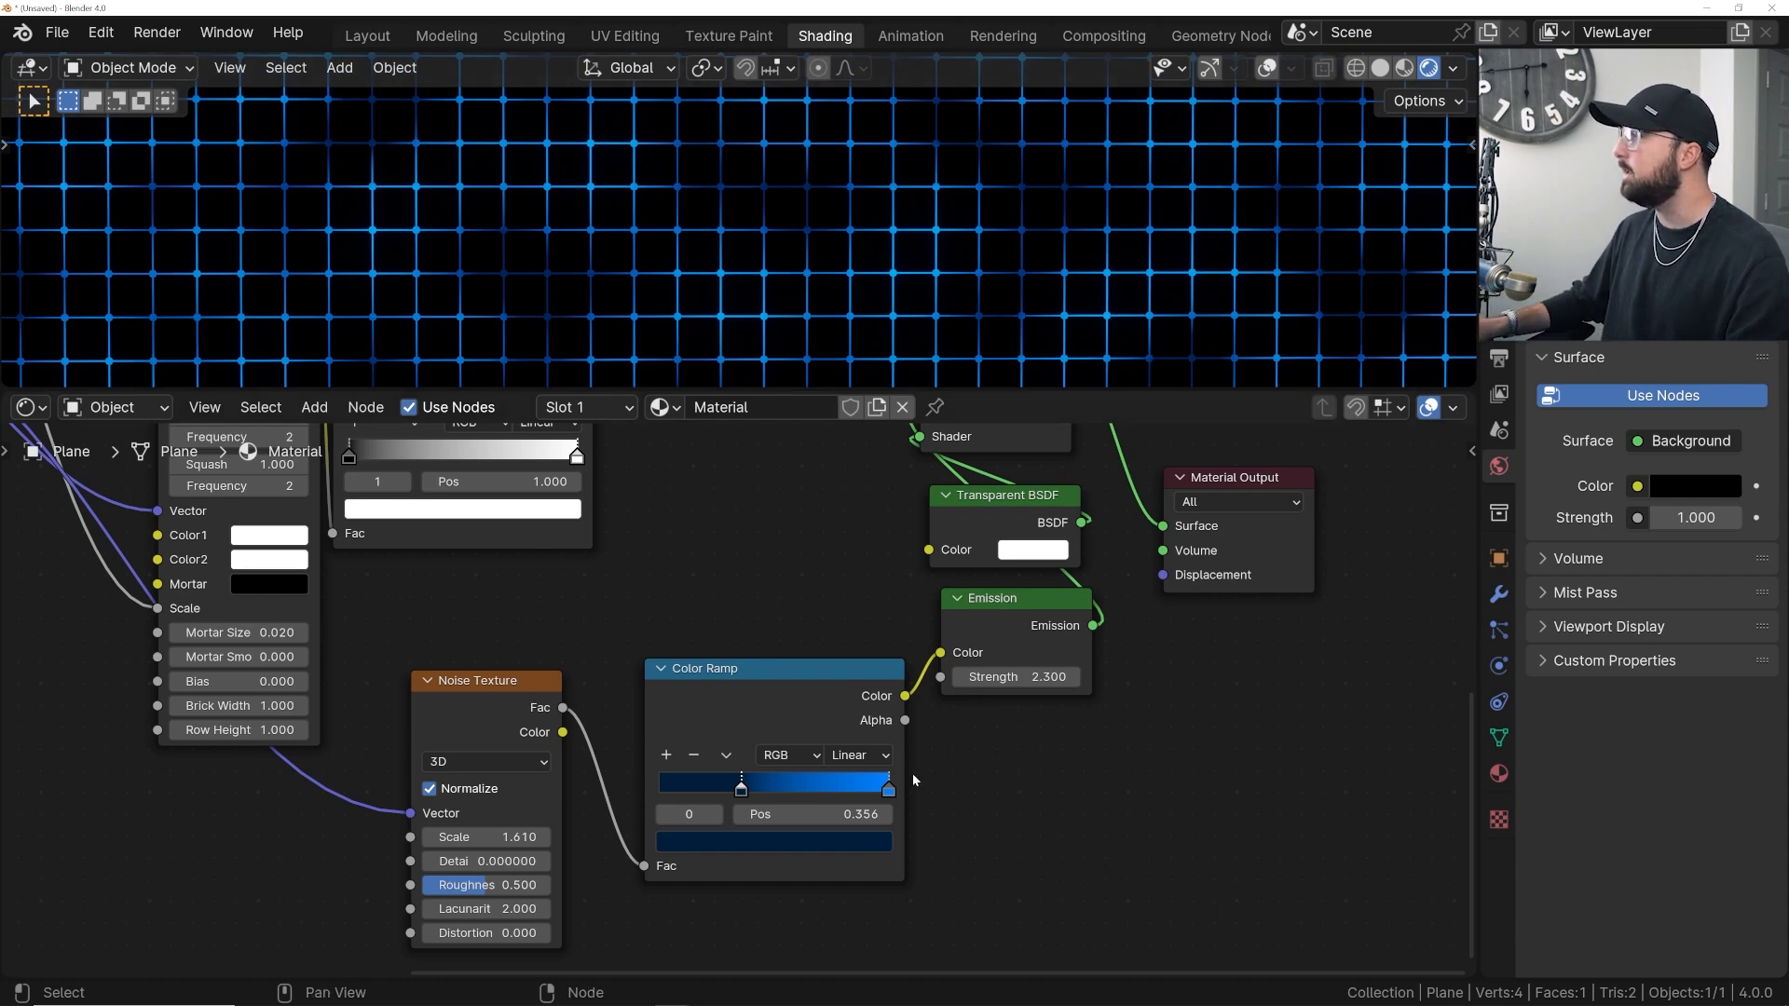
# - Raise the Emission strength to 3.4
pyautogui.moveTo(1018, 680)
pyautogui.mouseDown()
pyautogui.moveTo(1099, 680)
pyautogui.moveTo(1007, 680)
pyautogui.mouseUp()
pyautogui.scroll(-4, 819, 275)
pyautogui.scroll(-3, 819, 276)
pyautogui.scroll(6, 822, 279)
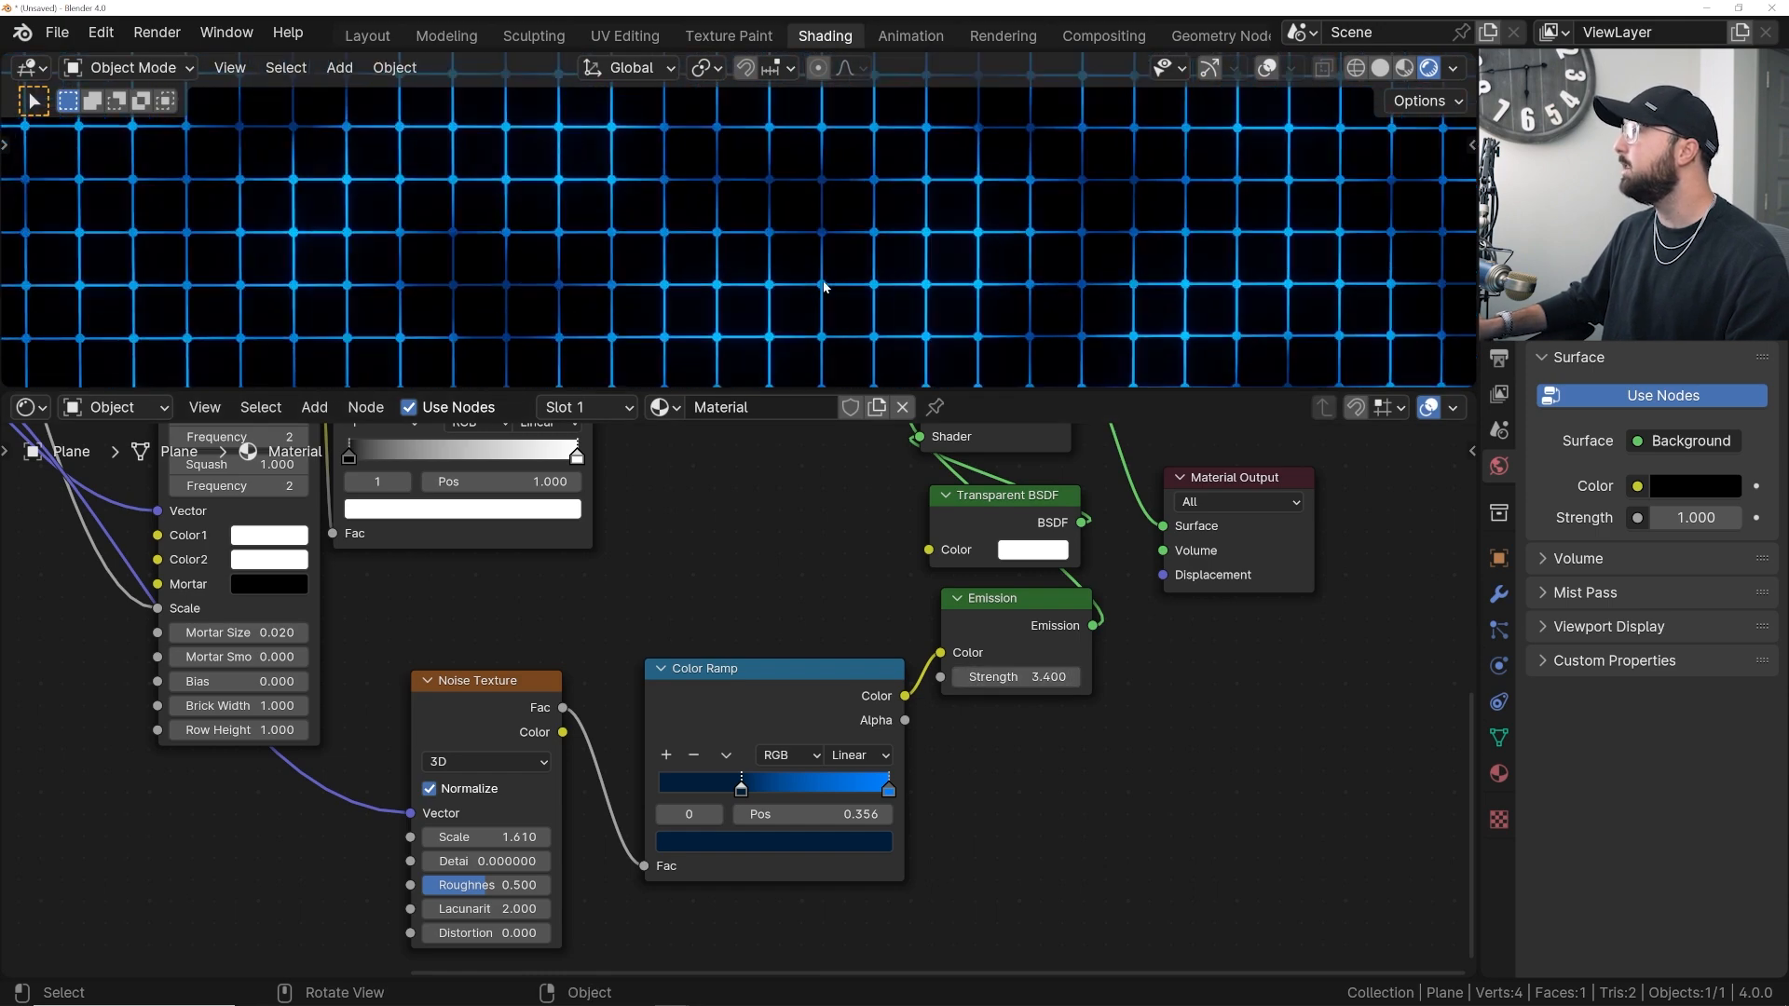
pyautogui.scroll(-1, 823, 286)
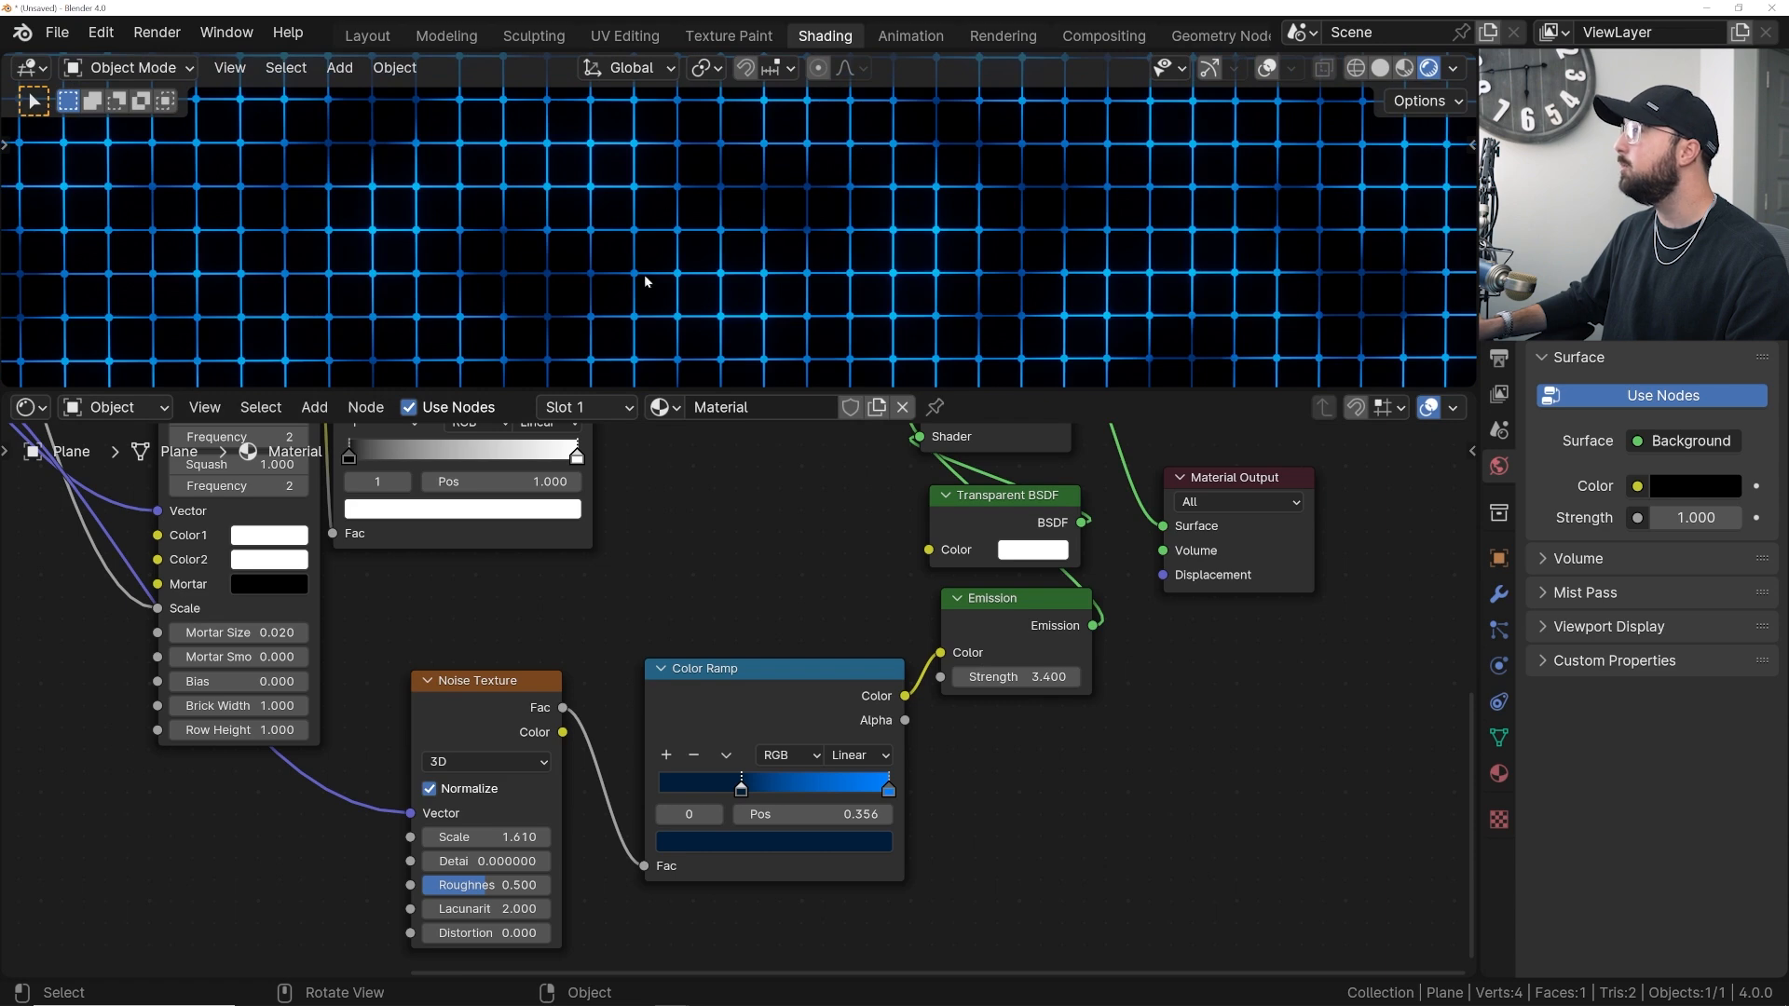
# - Move the Mix Shader away from the nodes below it and the Material Output well apart, leaving a wide gap between them
pyautogui.scroll(-6, 868, 591)
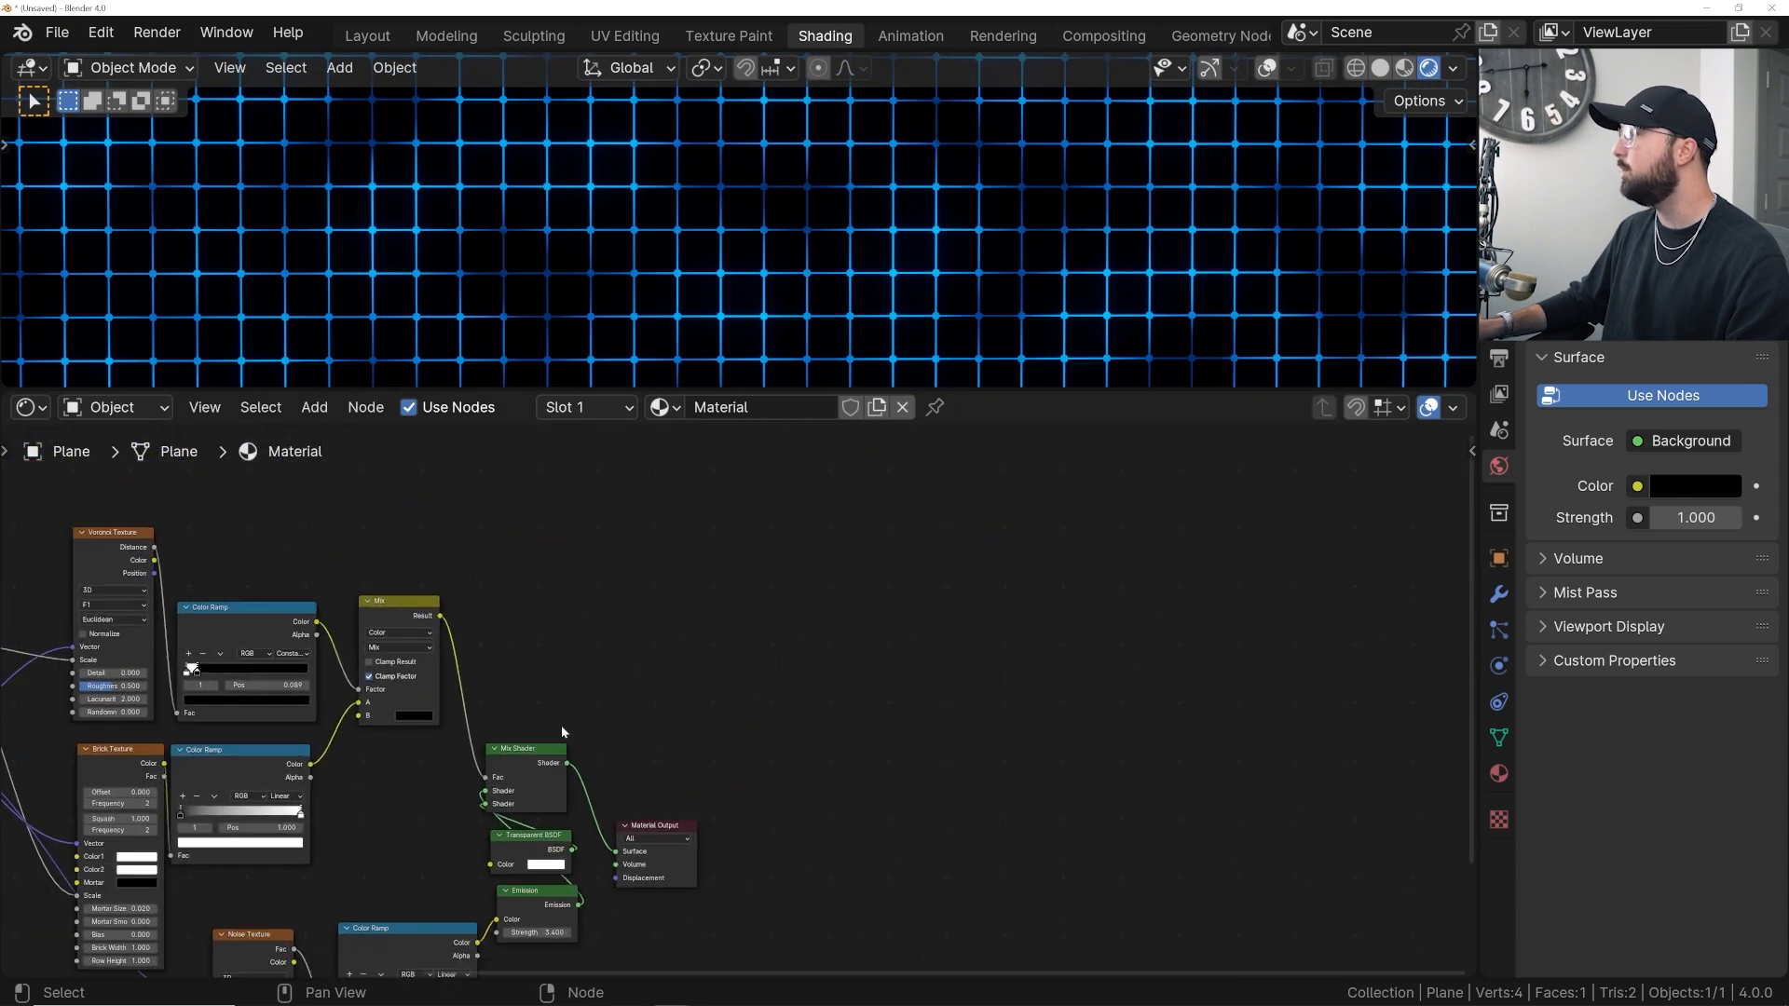
pyautogui.moveTo(533, 771); pyautogui.dragTo(618, 701)
pyautogui.moveTo(662, 820); pyautogui.dragTo(960, 607)
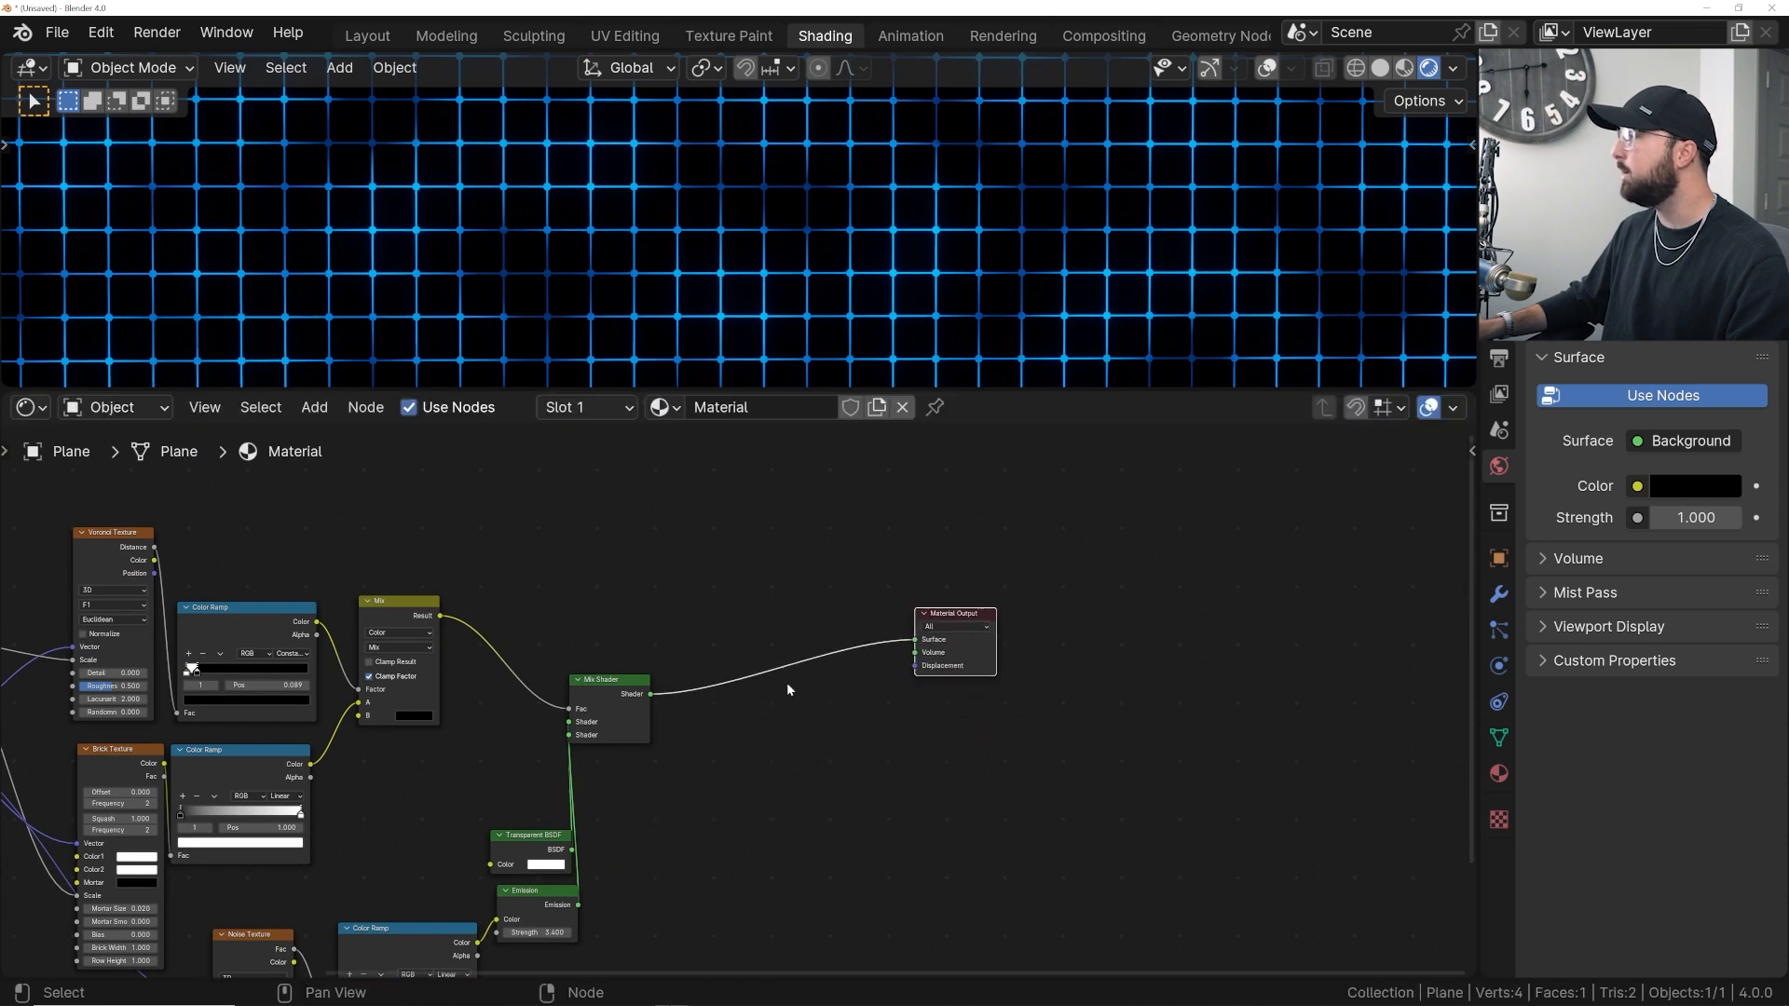
pyautogui.scroll(-3, 786, 690)
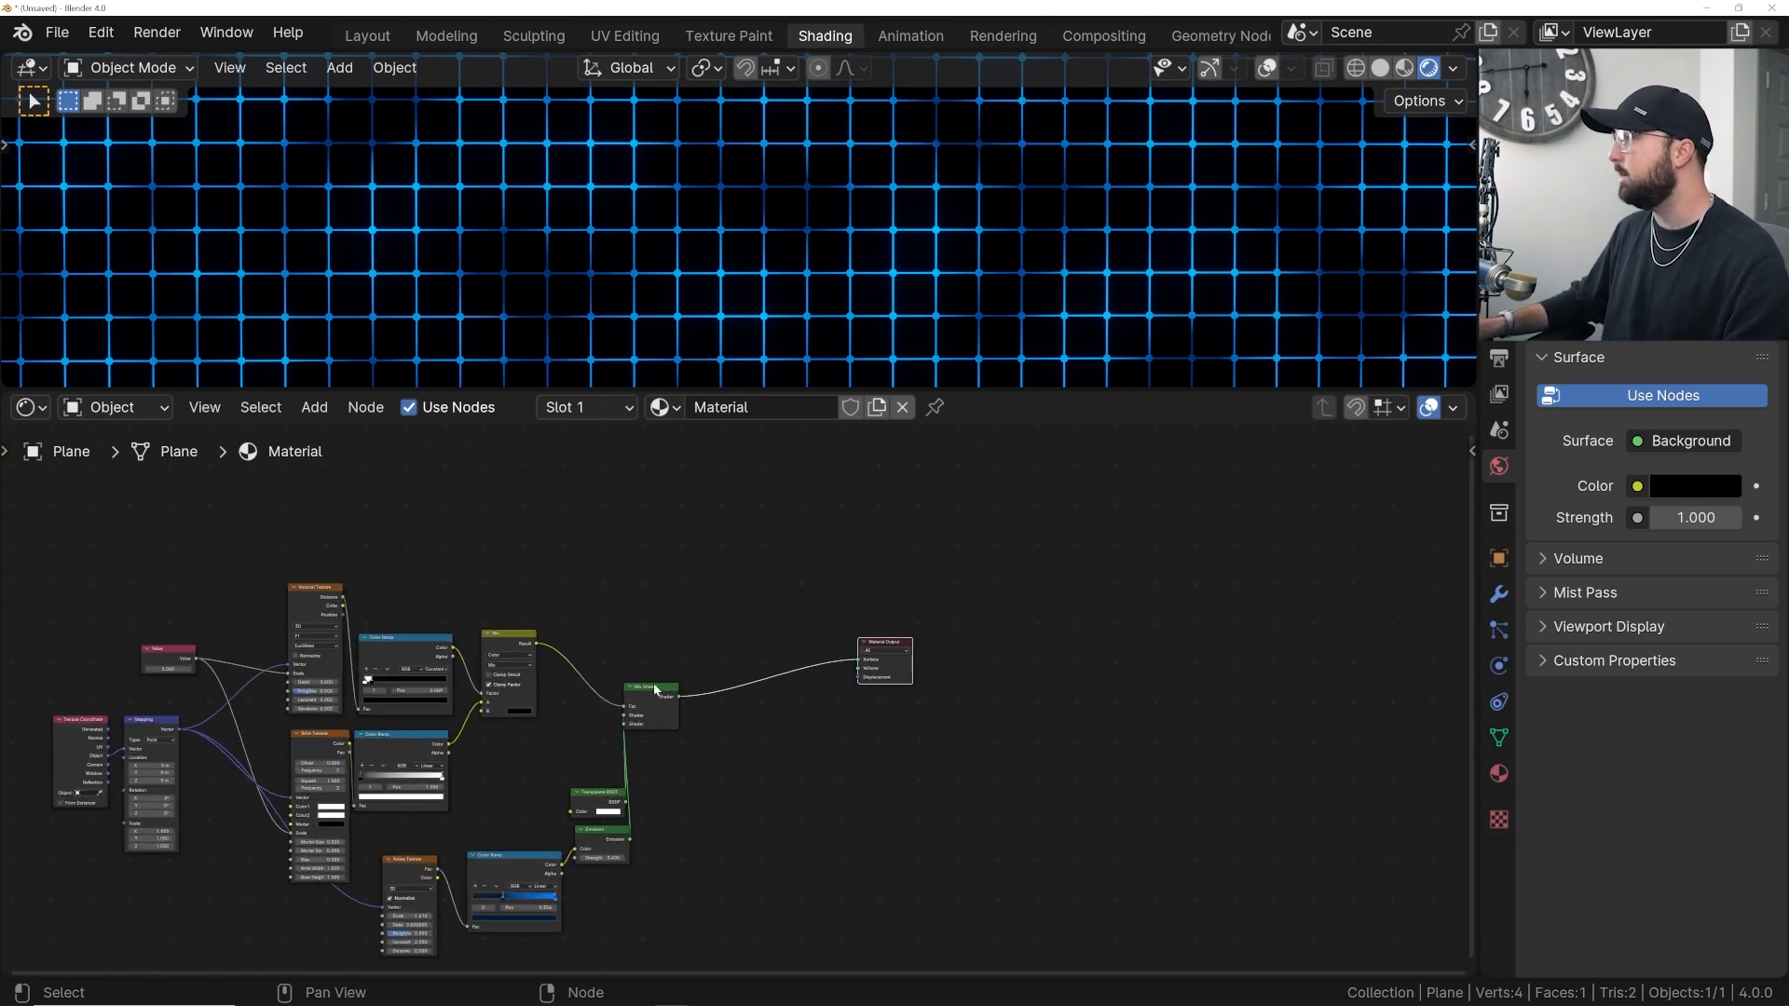
pyautogui.scroll(1, 715, 668)
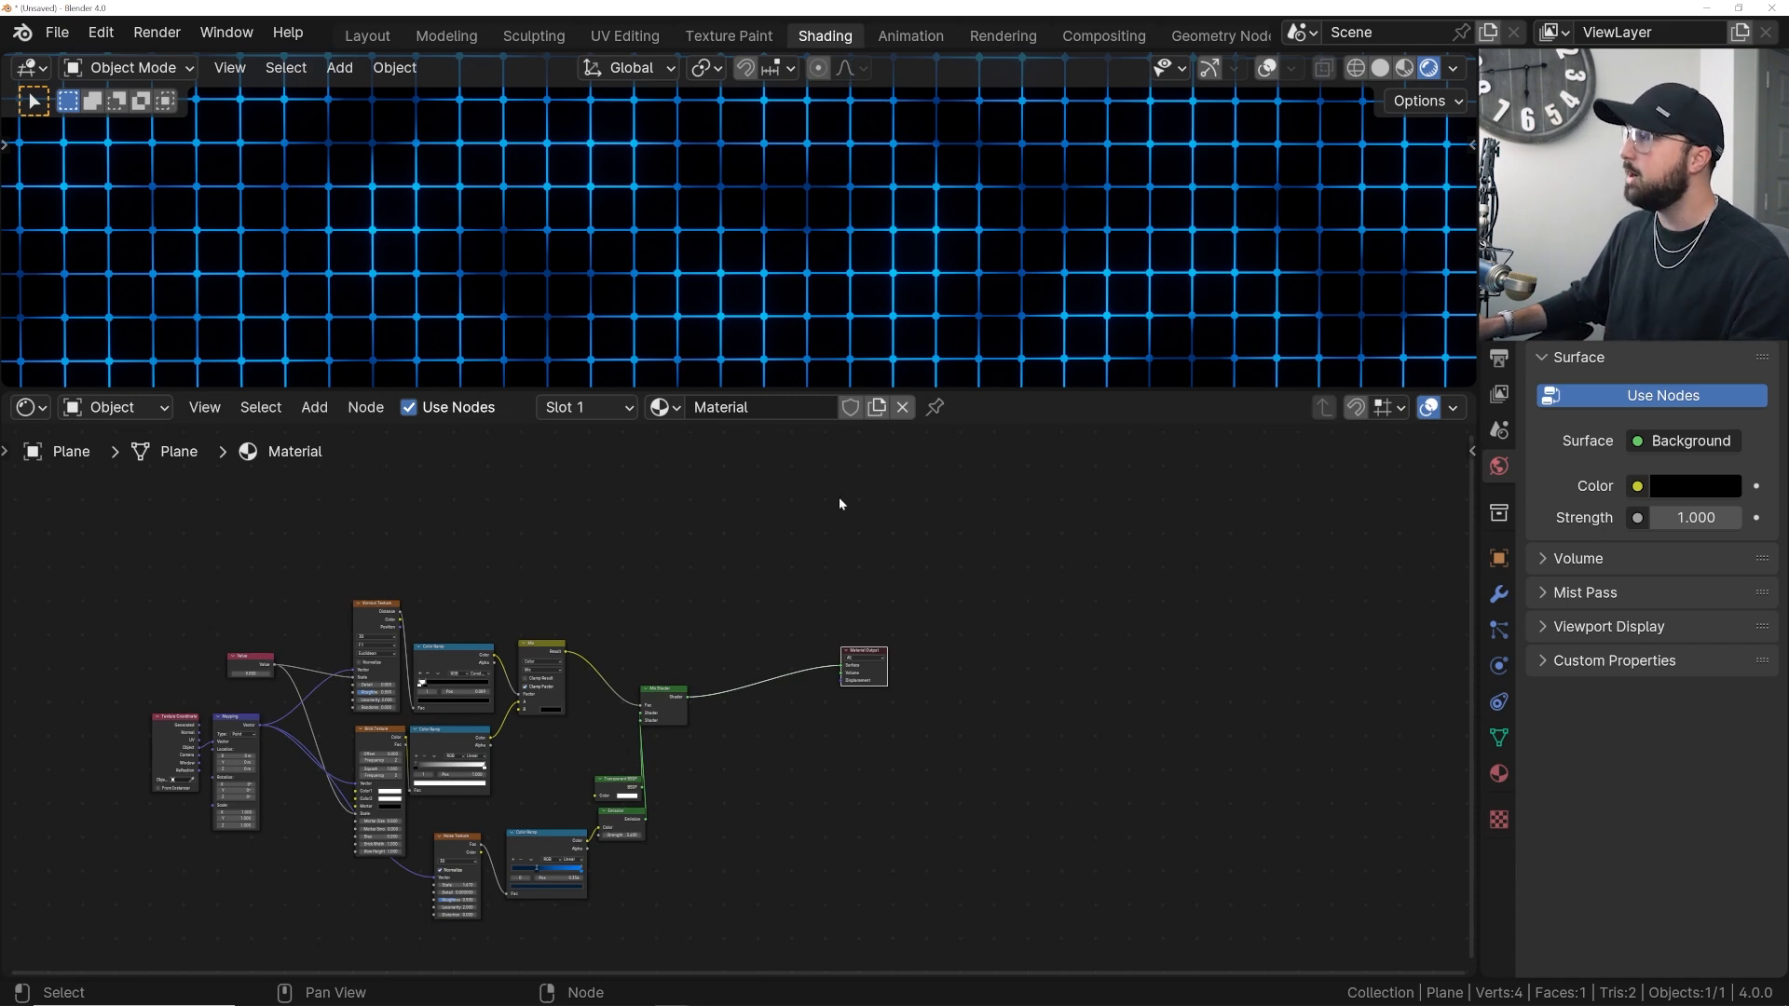
# - Duplicate the Mix Shader and insert the copy on the link between the original and the Material Output
pyautogui.scroll(4, 739, 646)
pyautogui.click(599, 689)
pyautogui.hotkey('shift', 'd')
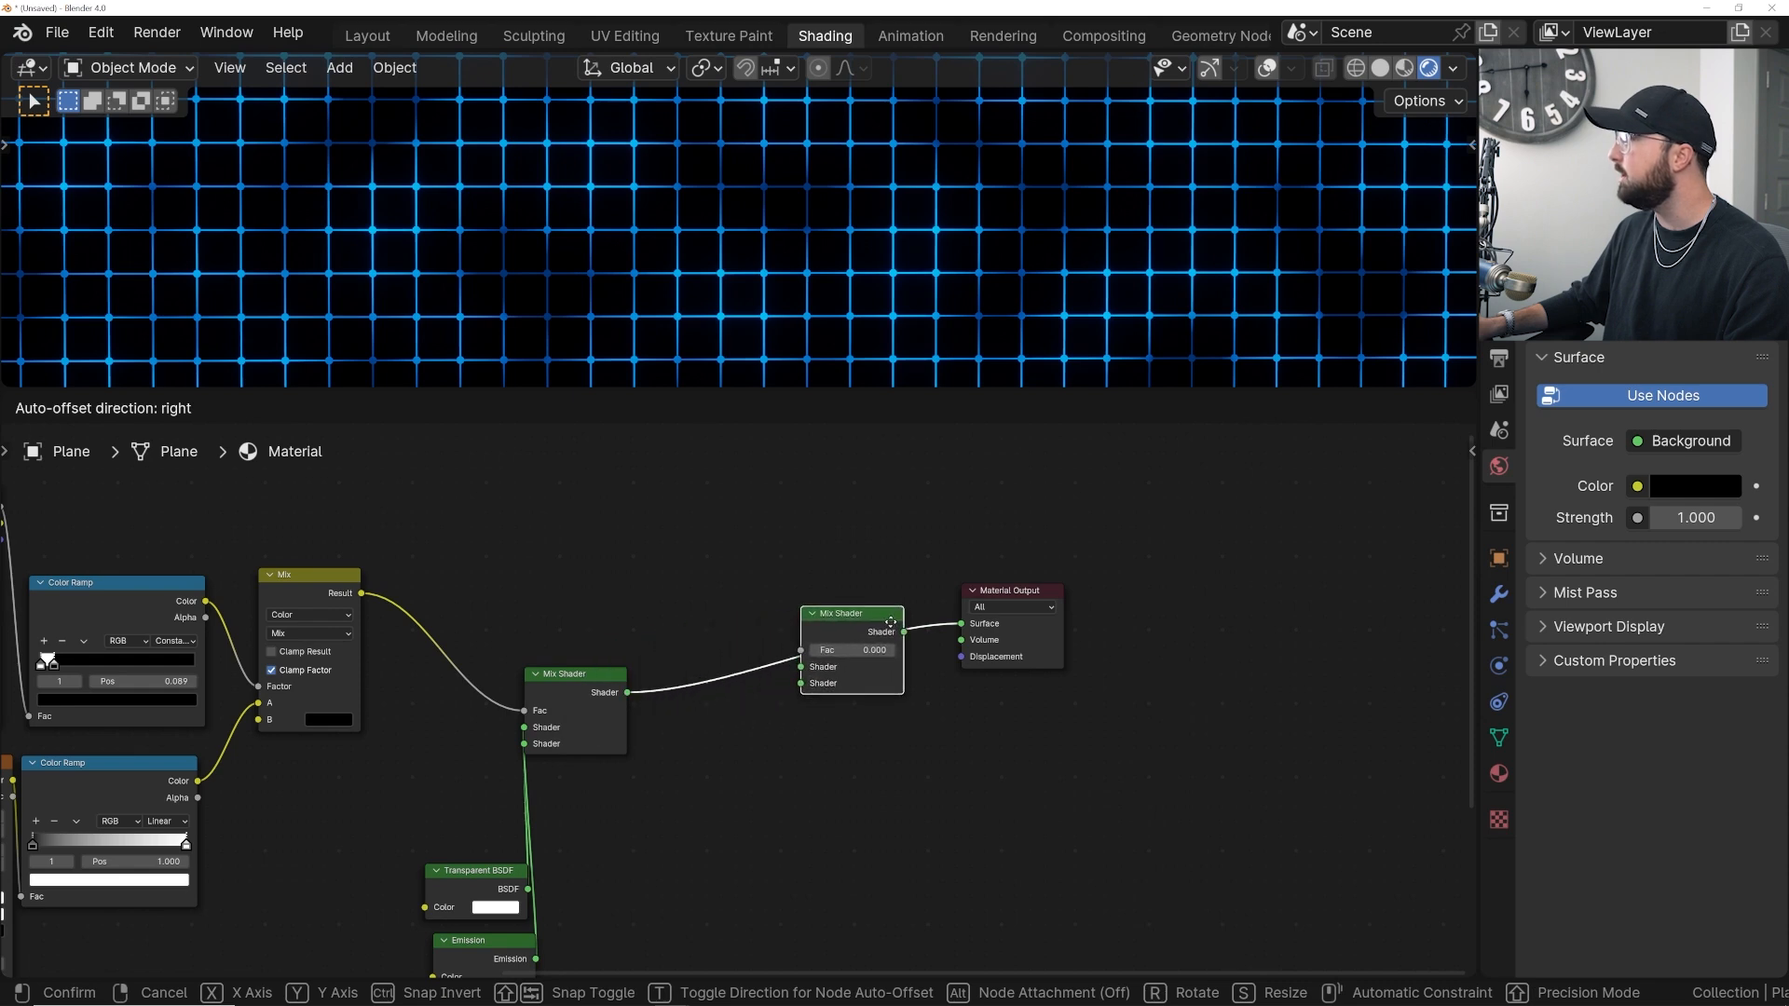
pyautogui.click(890, 623)
# - Duplicate the Emission node and connect the copy to the second Shader input of the new Mix Shader
pyautogui.moveTo(584, 859); pyautogui.dragTo(529, 683, button='middle')
pyautogui.click(438, 779)
pyautogui.hotkey('shift', 'd')
pyautogui.click(738, 559)
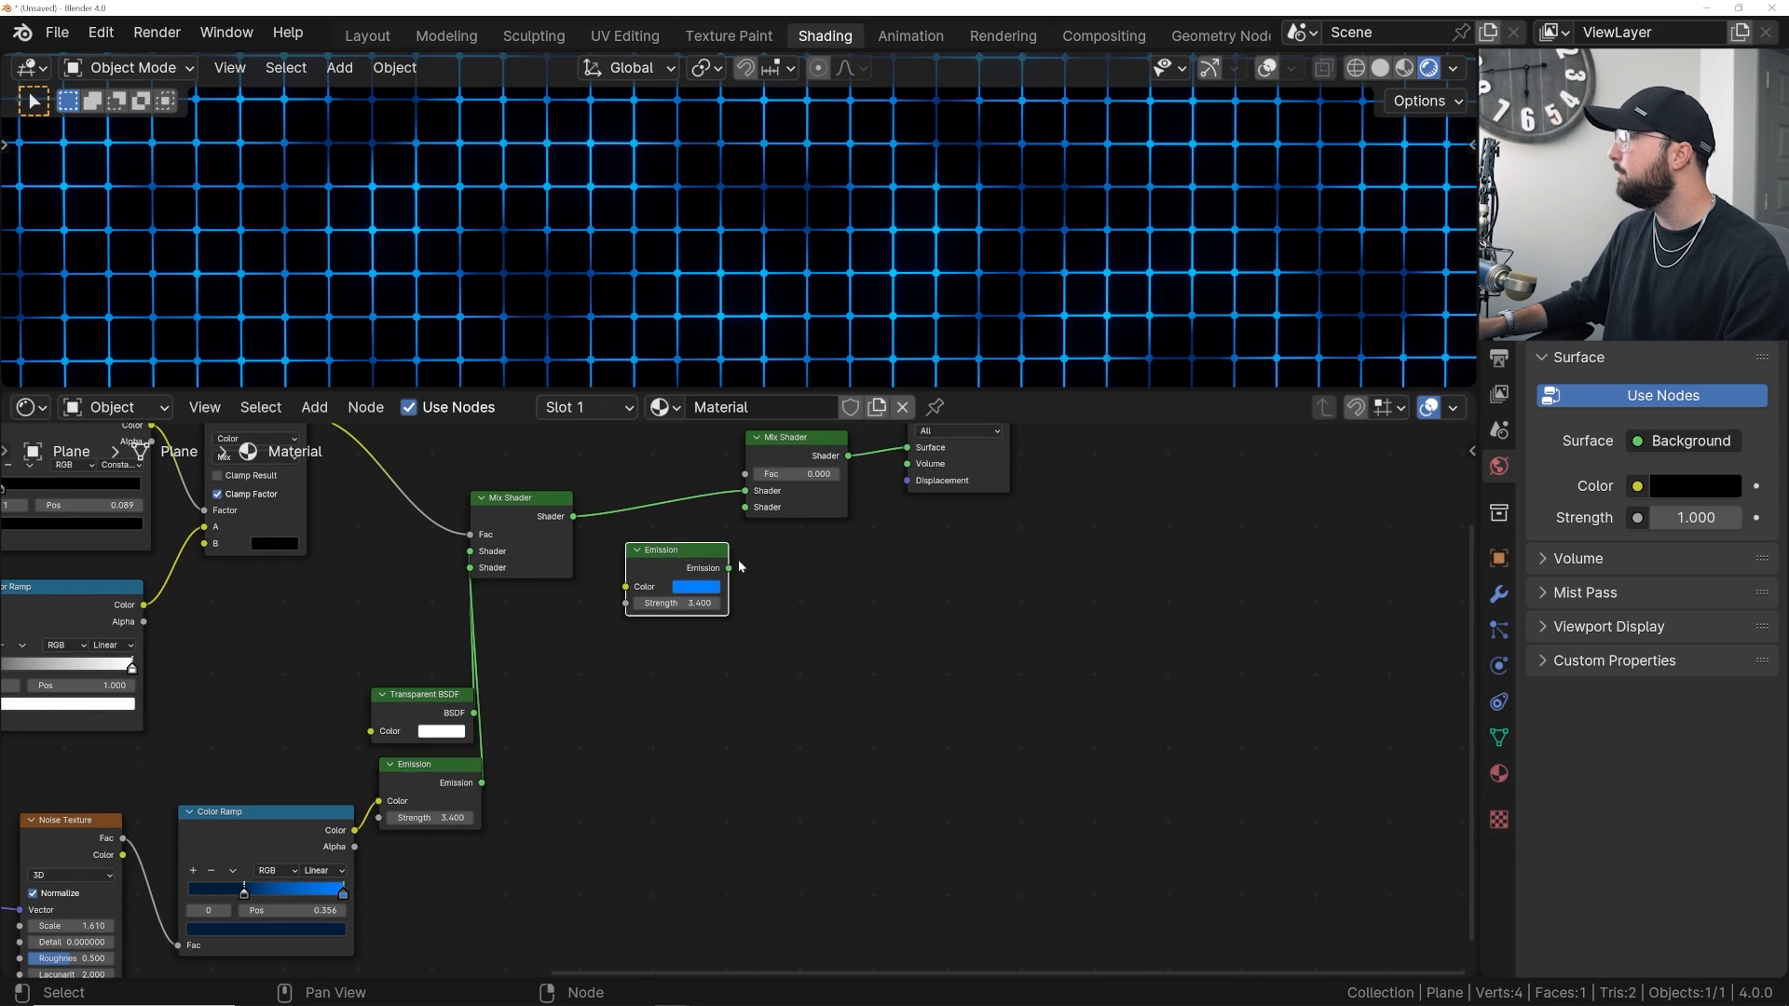
pyautogui.moveTo(728, 569); pyautogui.dragTo(747, 514)
# - Move the new Mix Shader higher up and connect a new Color Ramp's Color output to its Fac input
pyautogui.moveTo(791, 546); pyautogui.dragTo(735, 900, button='middle')
pyautogui.moveTo(722, 800); pyautogui.dragTo(724, 545)
pyautogui.moveTo(729, 558); pyautogui.dragTo(759, 639, button='middle')
pyautogui.hotkey('shift', 'a')
pyautogui.write('col')
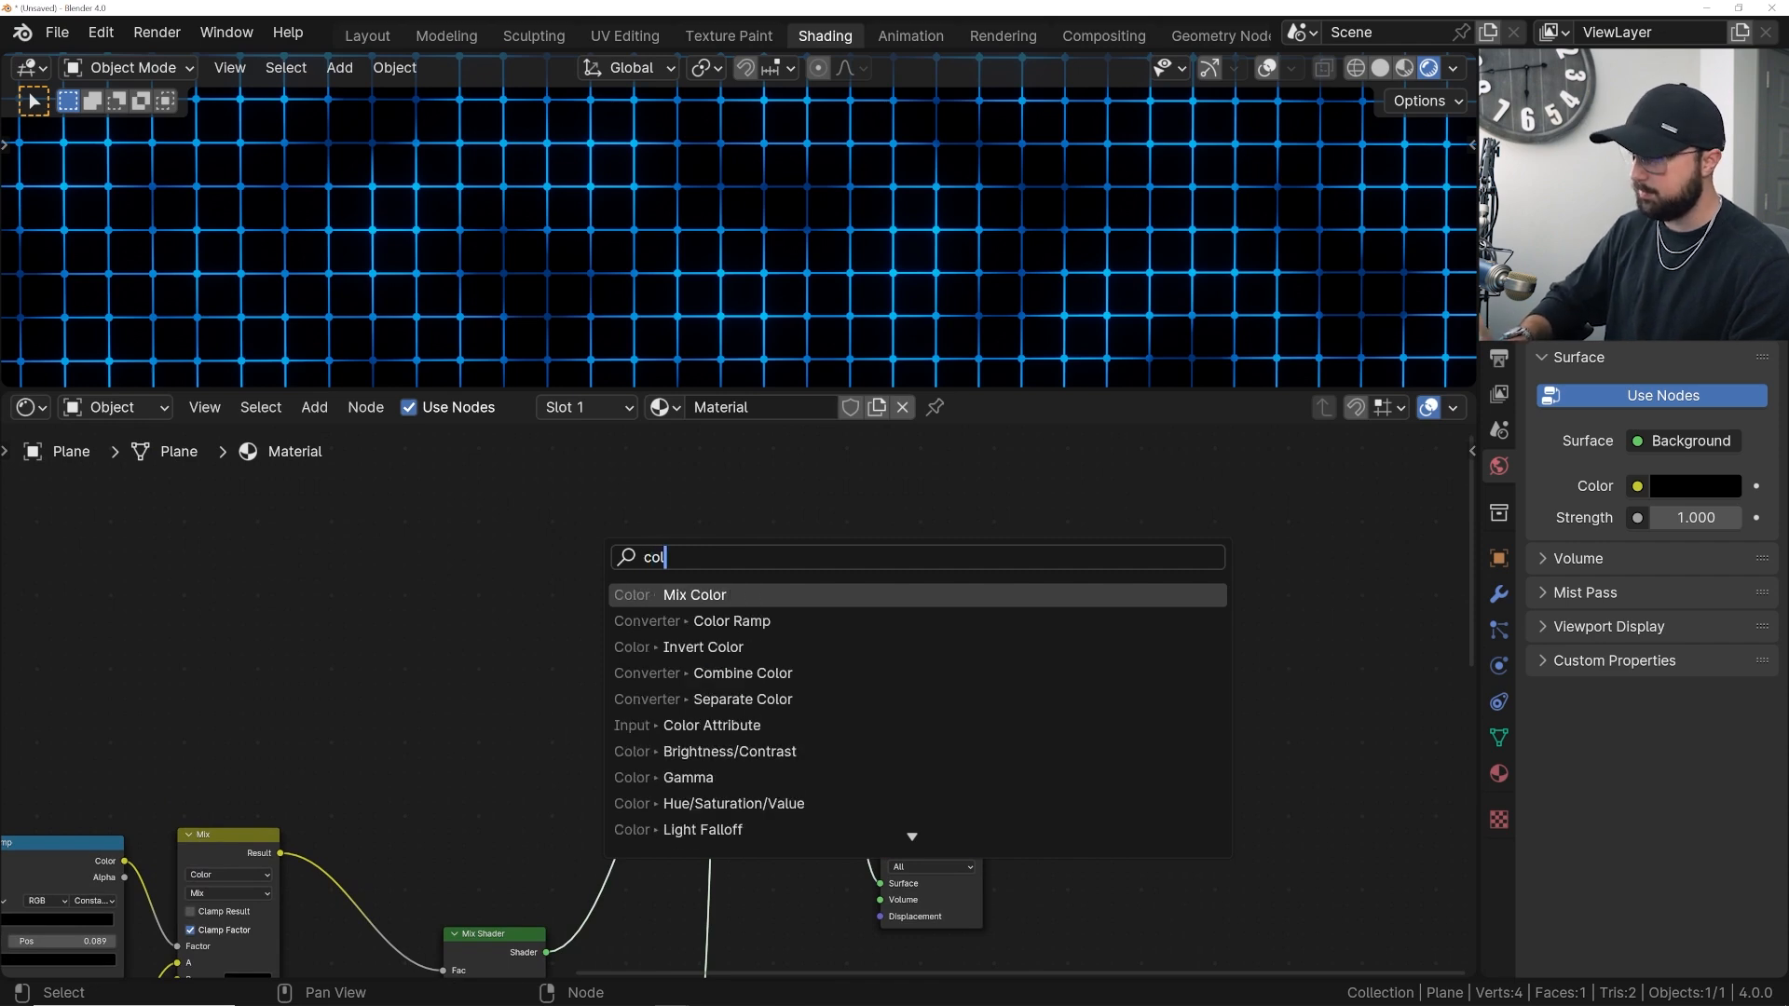
pyautogui.press('Down')
pyautogui.press('Return')
pyautogui.click(388, 555)
pyautogui.moveTo(556, 581); pyautogui.dragTo(639, 611)
pyautogui.moveTo(714, 660); pyautogui.dragTo(718, 655)
# - Add a second Voronoi Texture in front of the new Color Ramp and raise it slightly above the ramp
pyautogui.hotkey('shift', 'a')
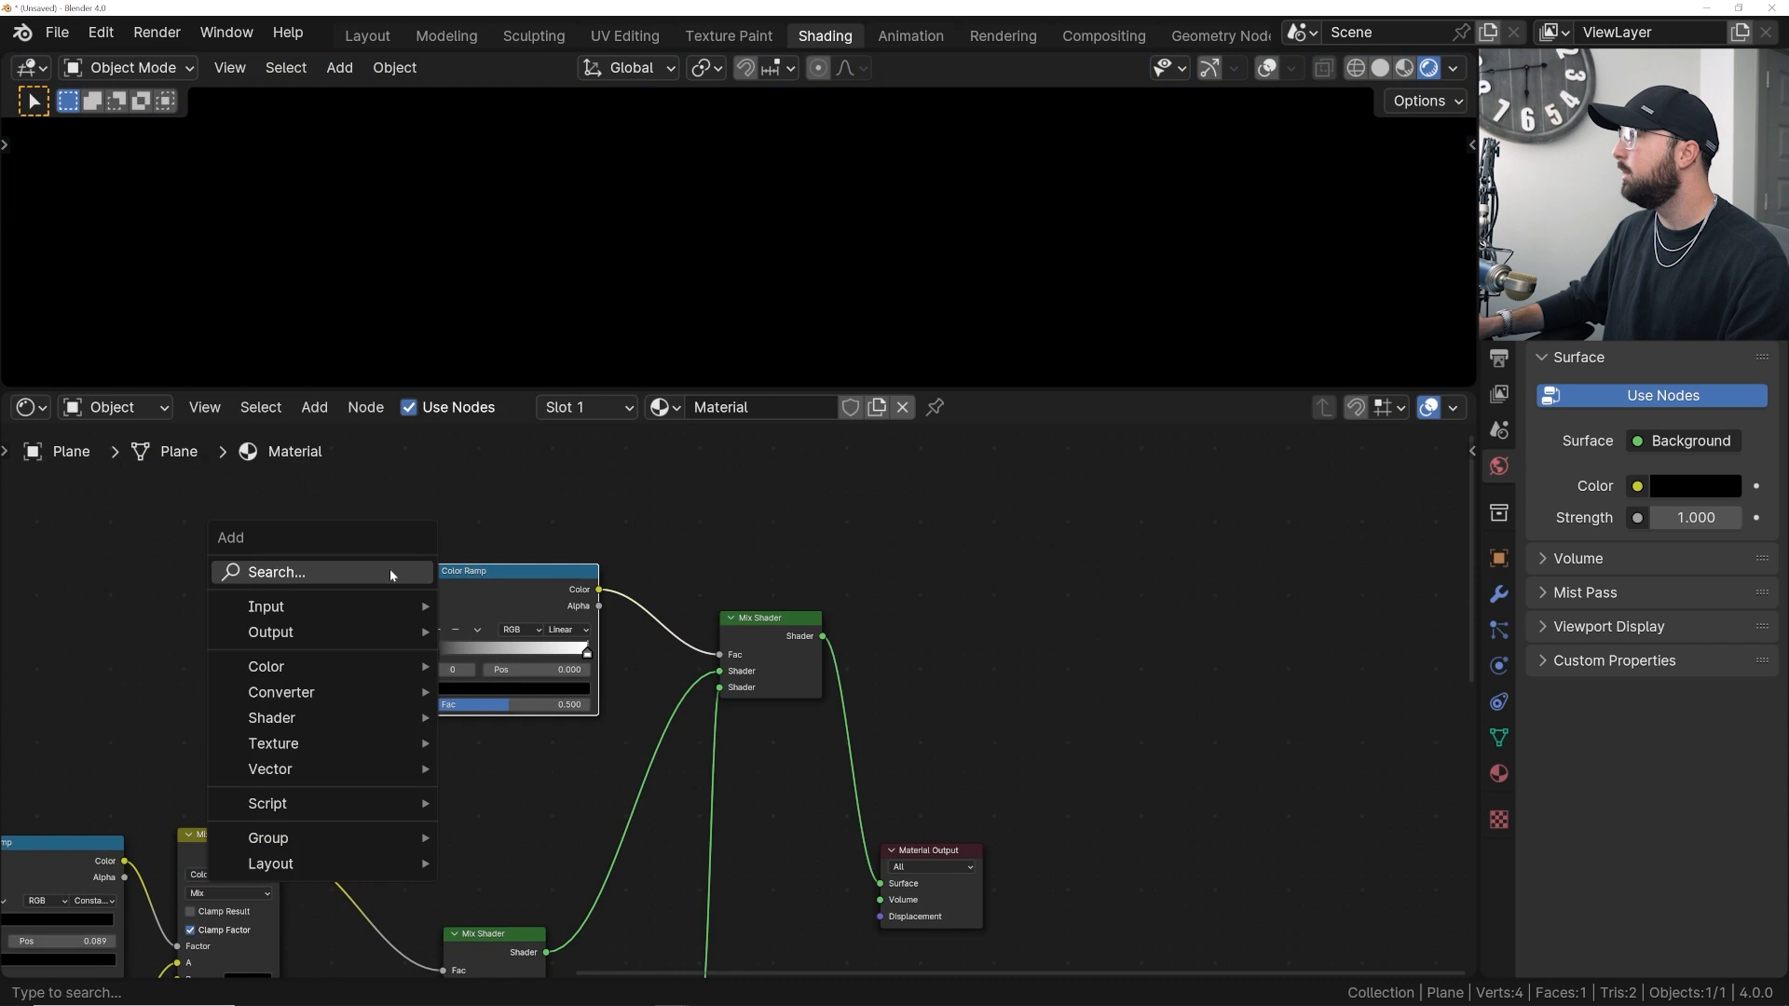
pyautogui.click(389, 568)
pyautogui.write('vor')
pyautogui.press('Down')
pyautogui.press('Up')
pyautogui.press('Return')
pyautogui.click(201, 546)
pyautogui.moveTo(309, 573); pyautogui.dragTo(400, 598, button='middle')
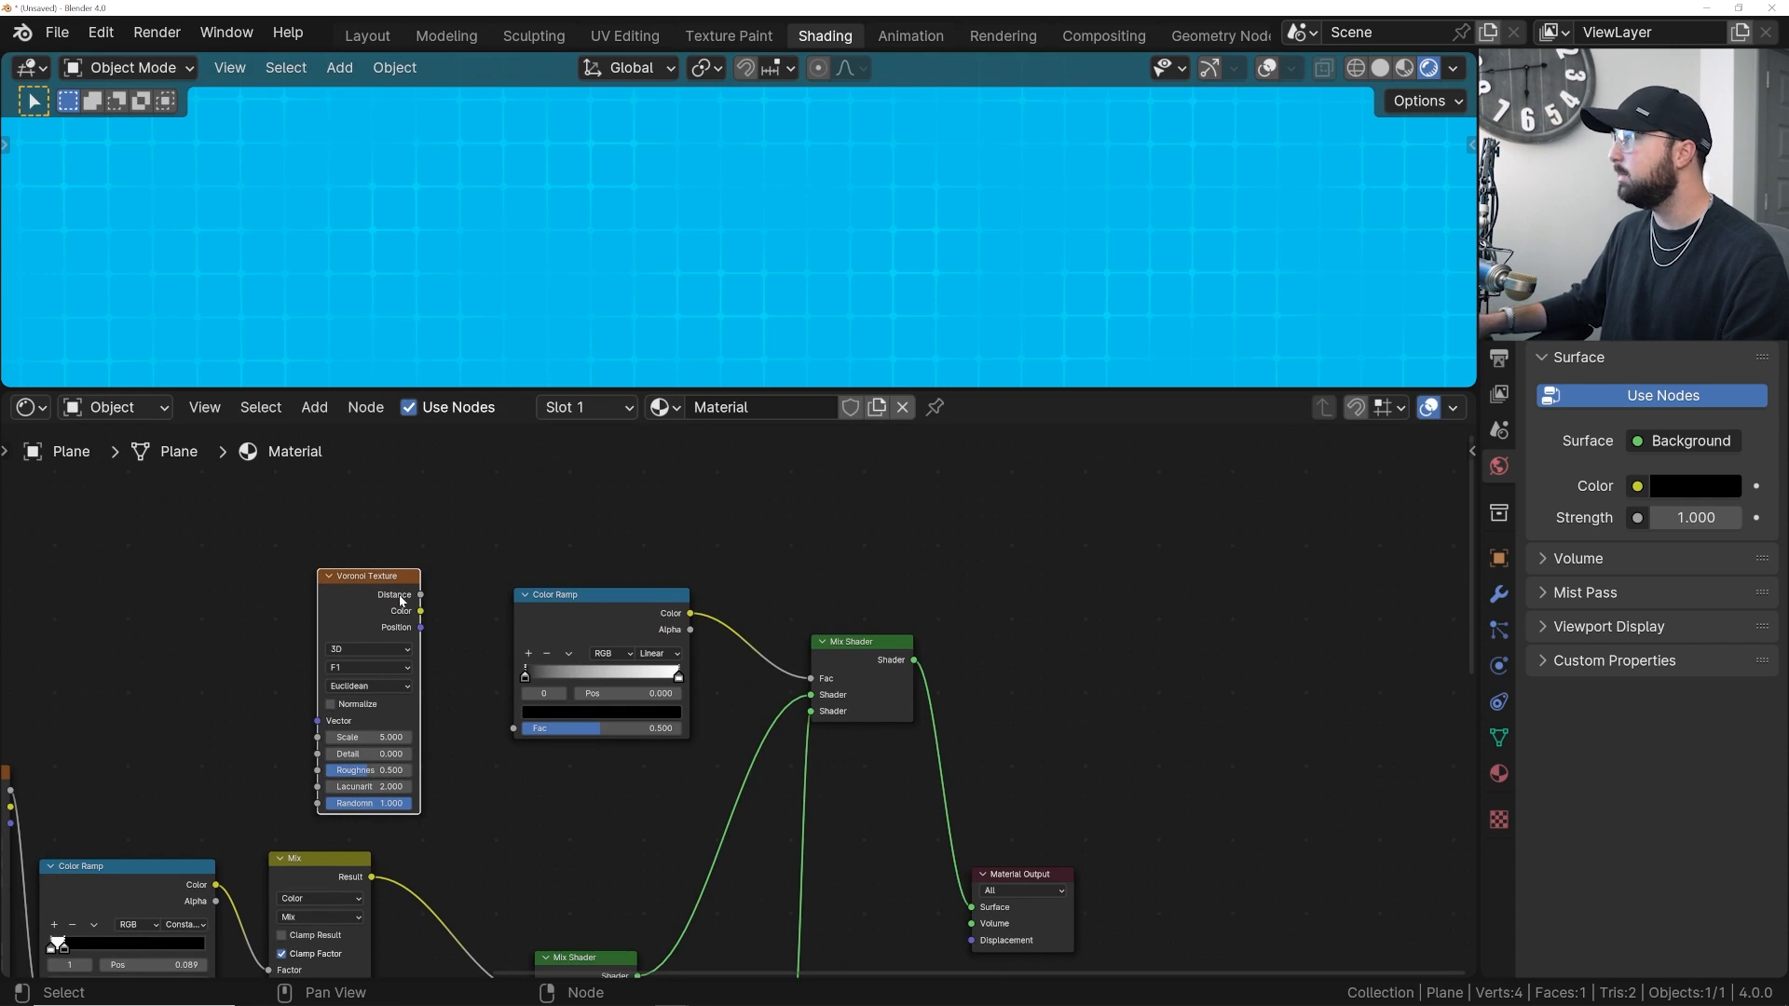
pyautogui.moveTo(325, 643); pyautogui.dragTo(384, 641, button='middle')
pyautogui.moveTo(423, 600); pyautogui.dragTo(439, 554)
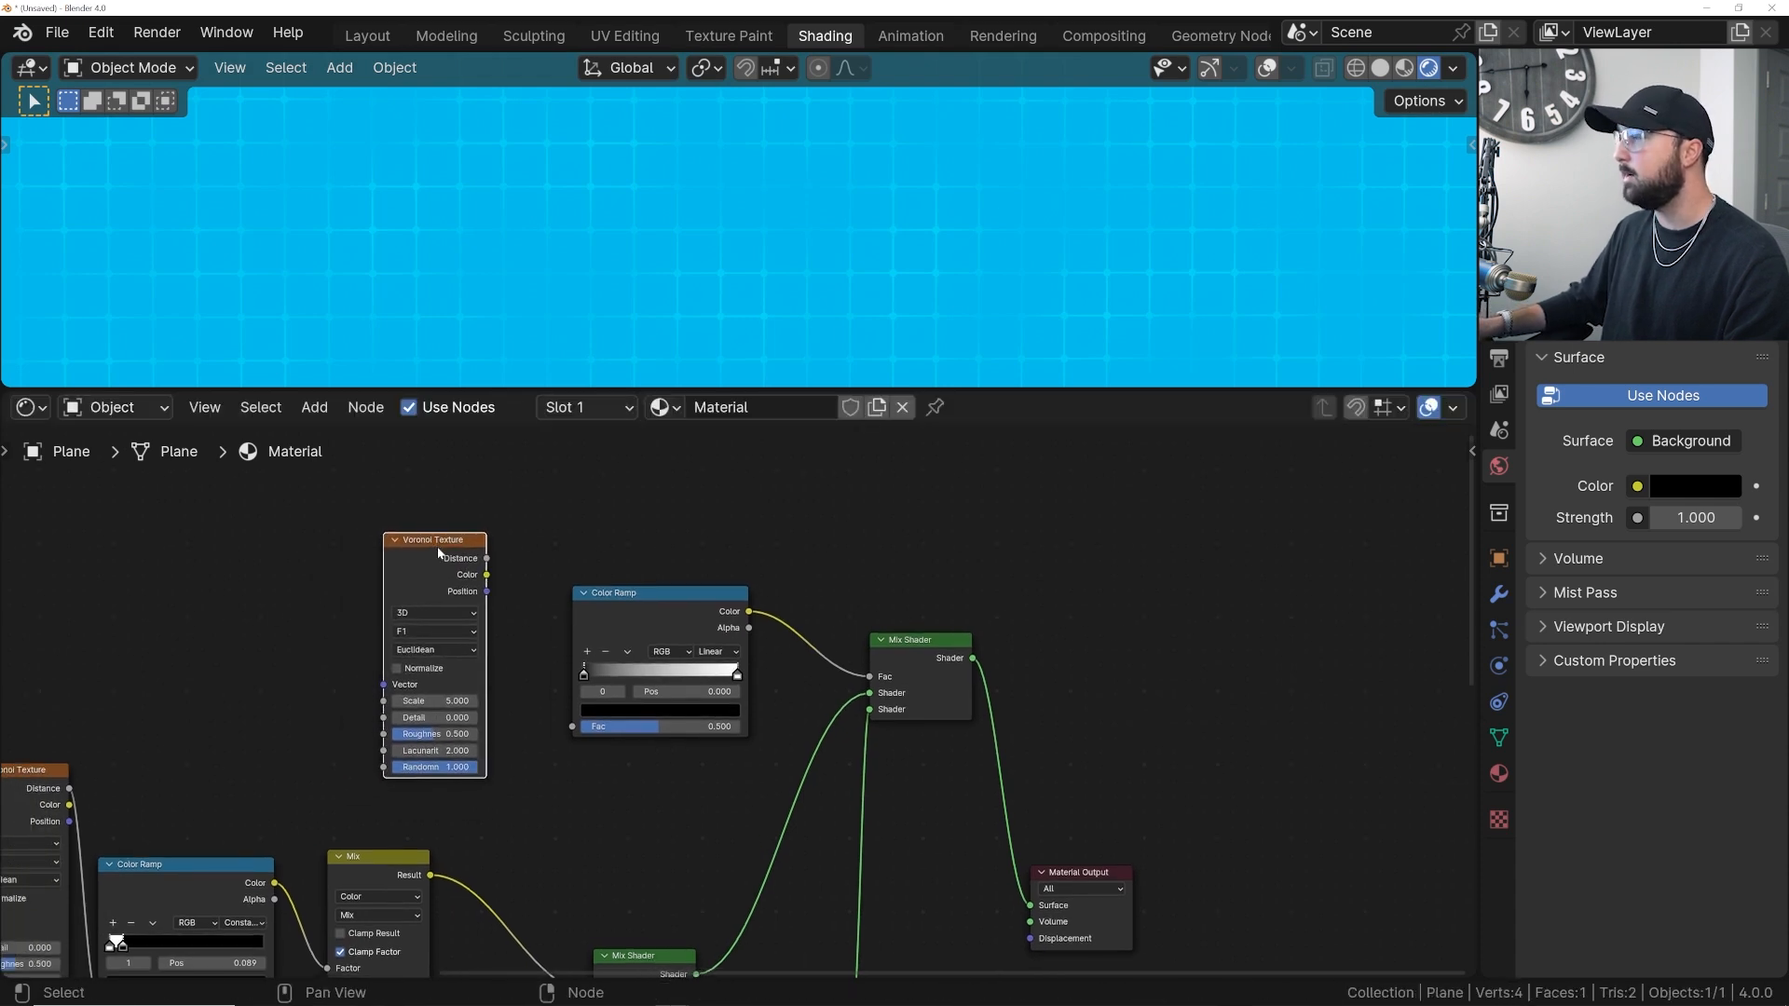
# - Add Texture Coordinate and Mapping nodes to the new Voronoi Texture and feed the Mapping with Object coordinates
pyautogui.hotkey('ctrl', 't')
pyautogui.moveTo(225, 648); pyautogui.dragTo(273, 642, button='middle')
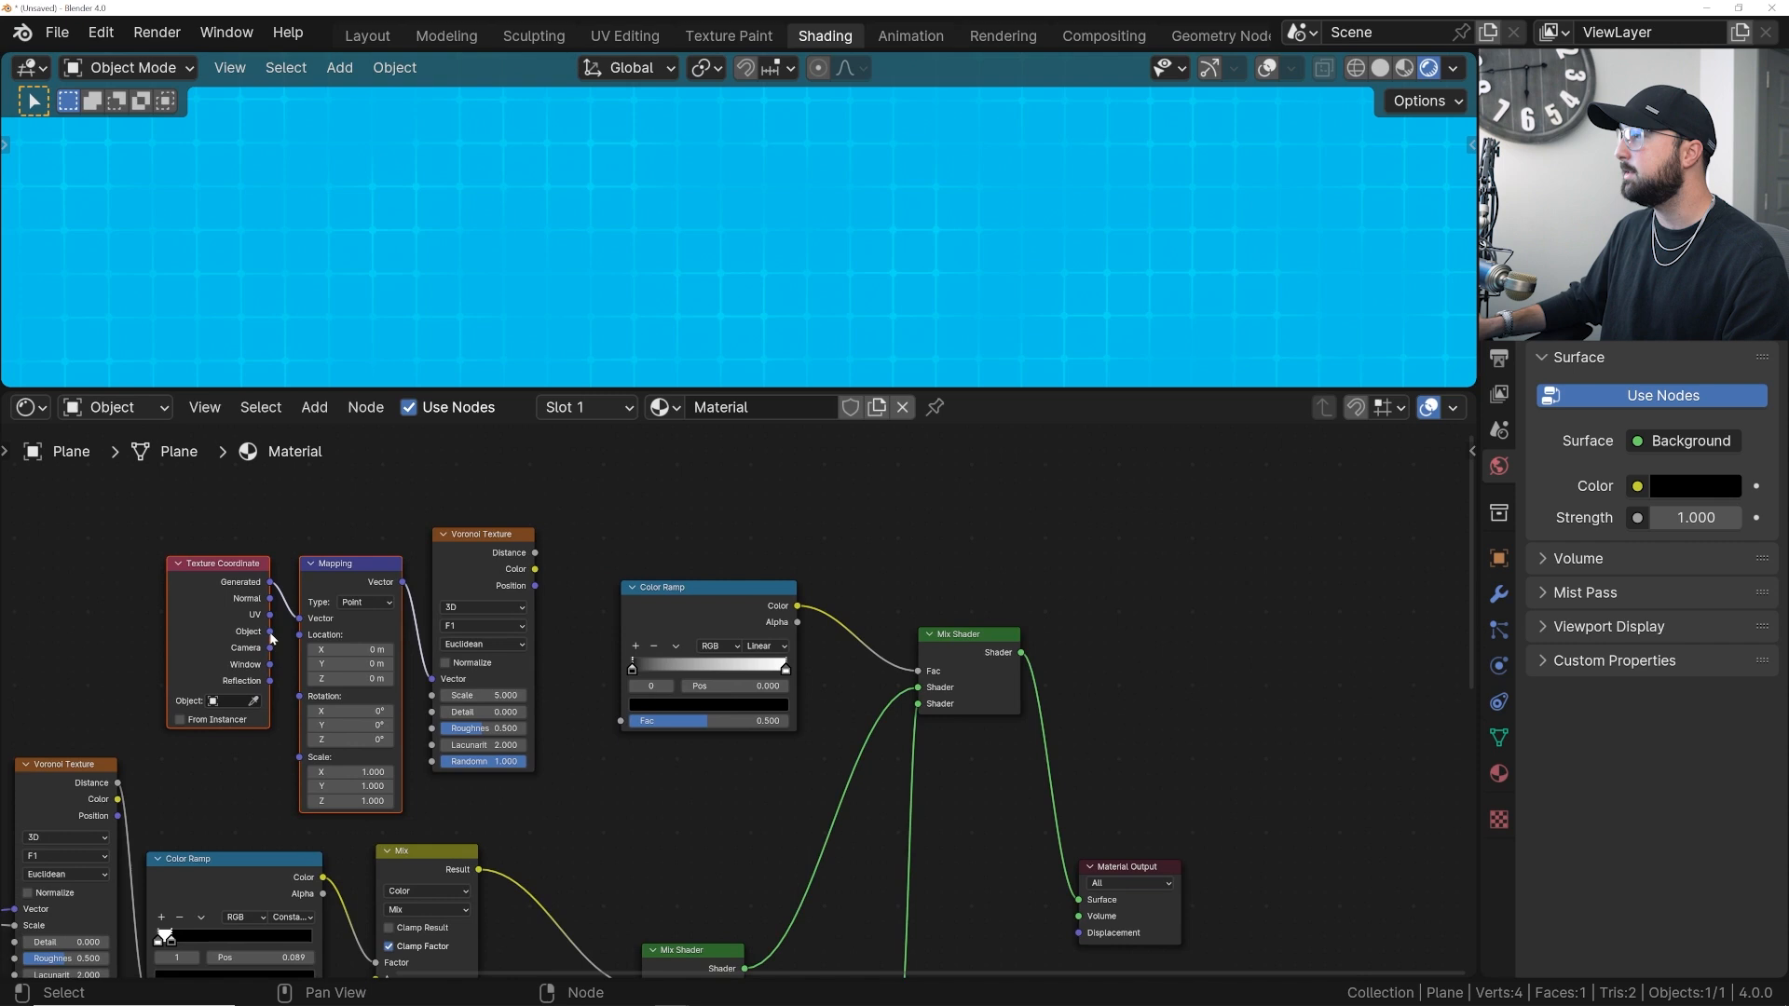
pyautogui.moveTo(270, 632); pyautogui.dragTo(298, 620)
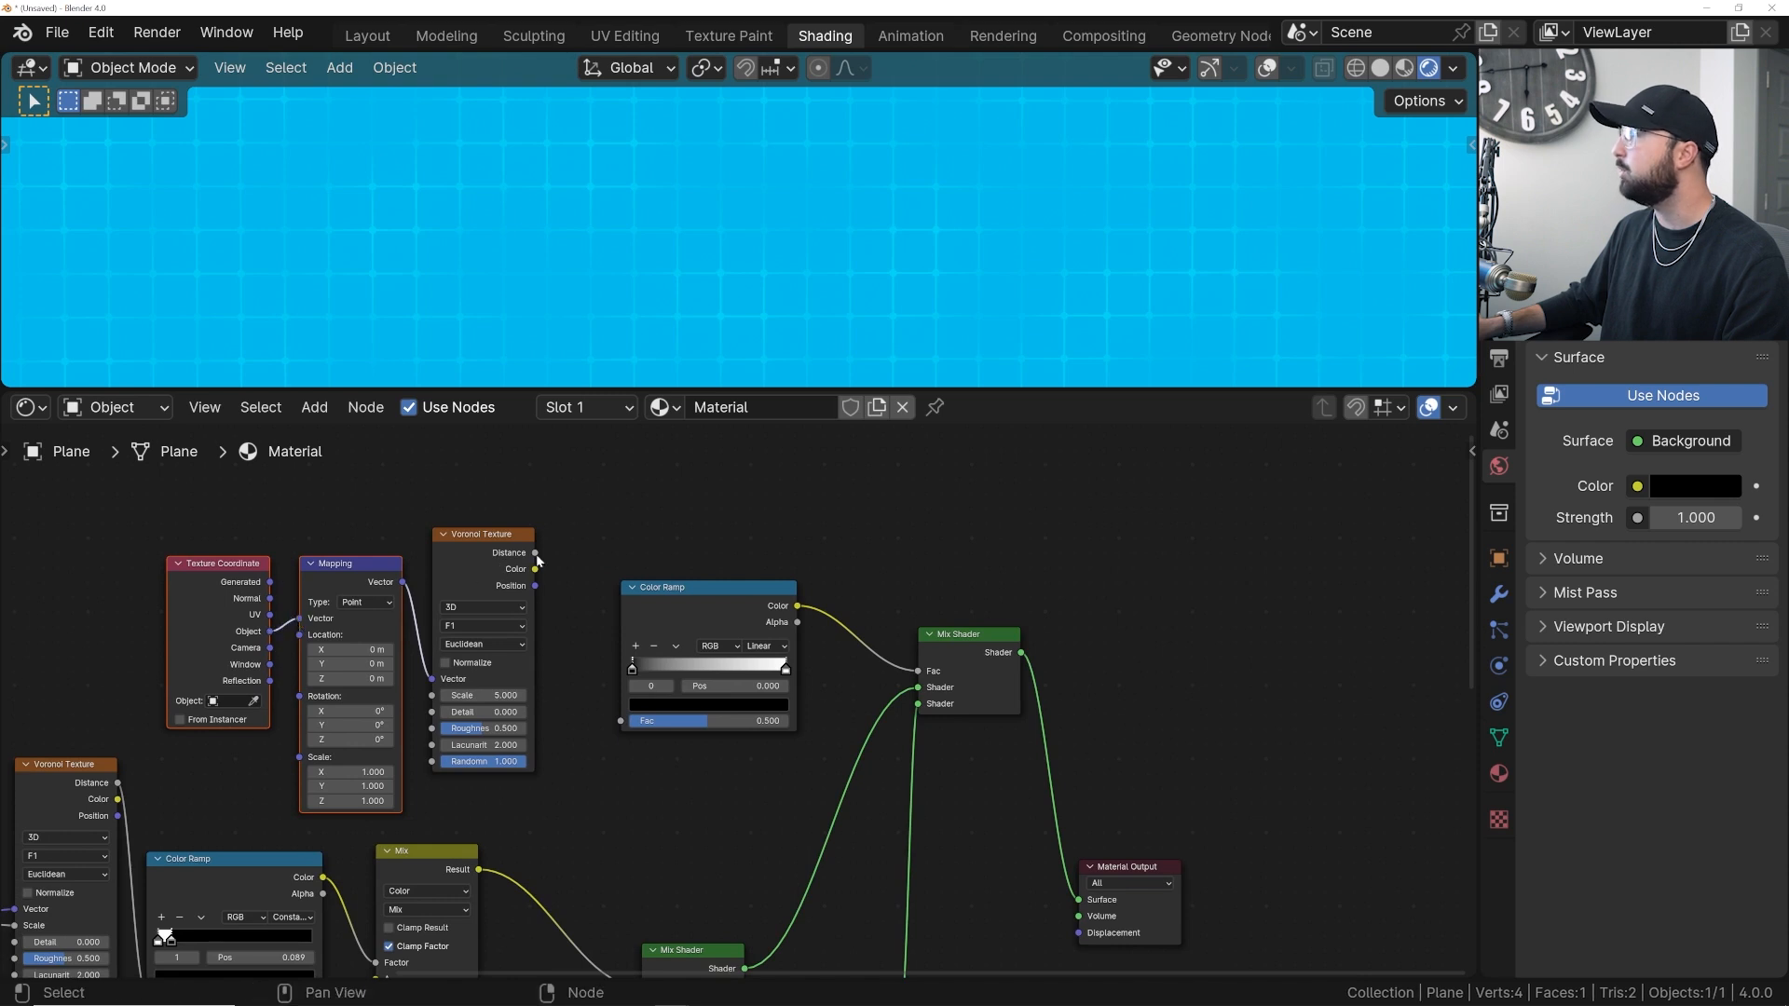
pyautogui.scroll(2, 504, 580)
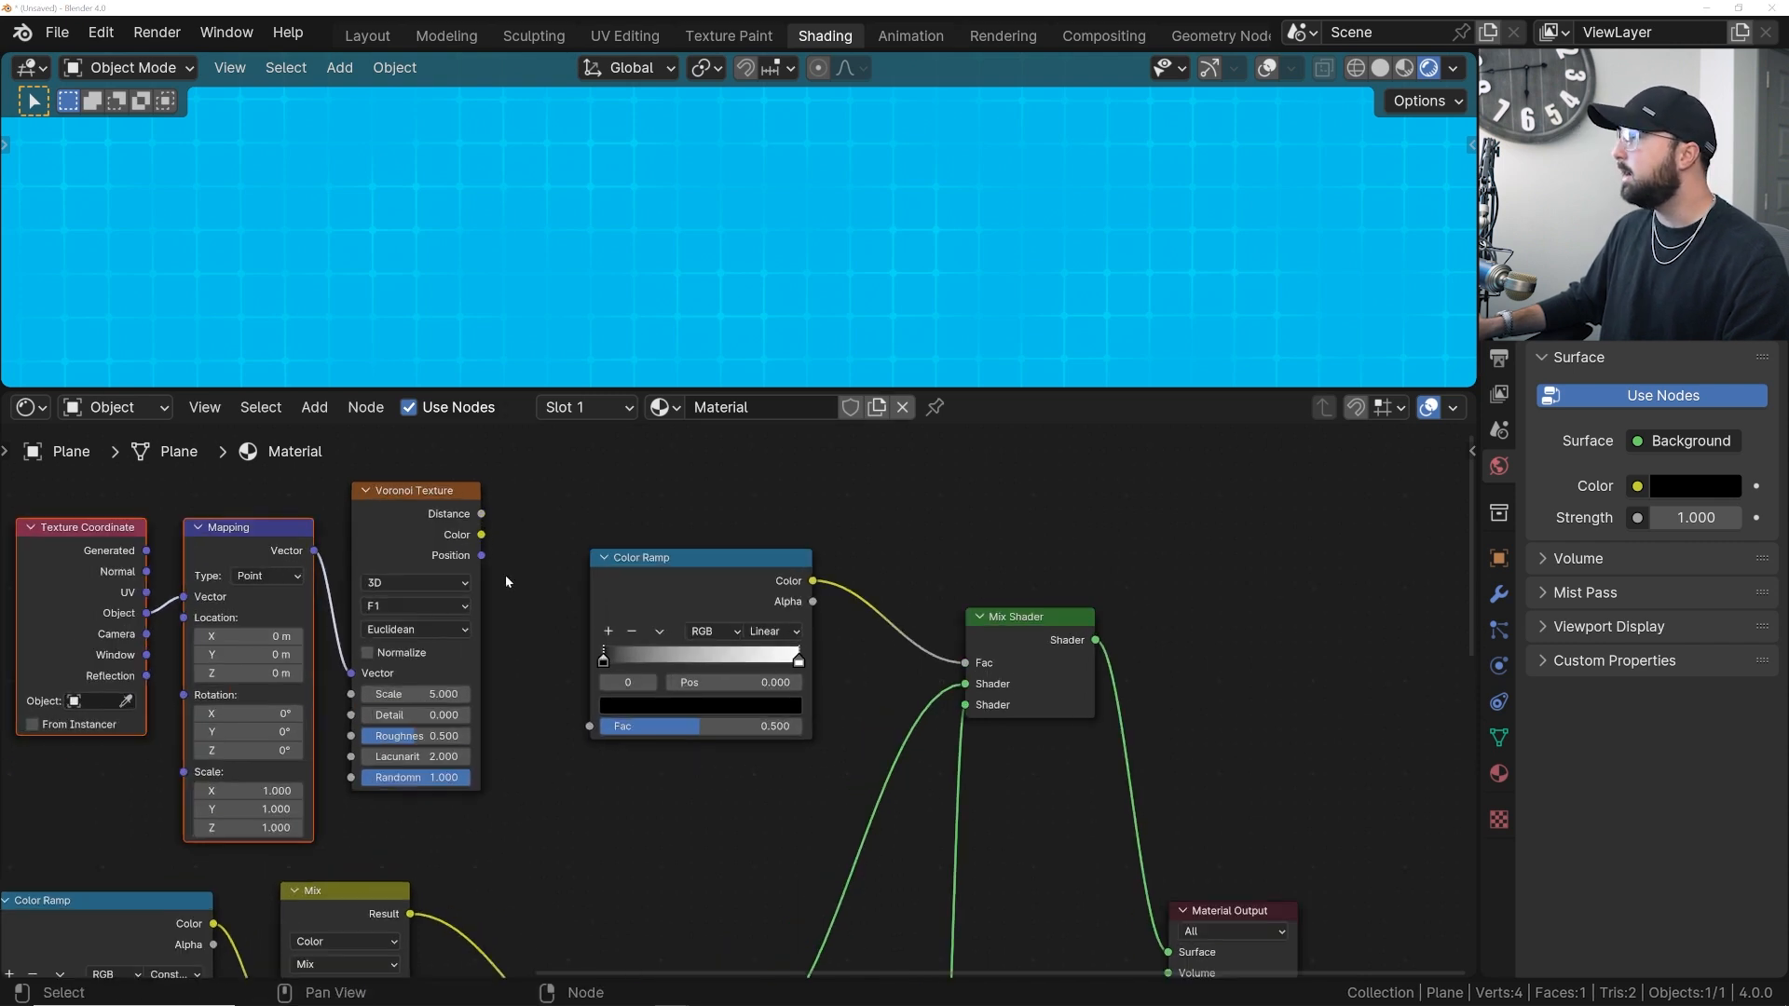
# - Connect the upper Voronoi Texture's Color output to the Color Ramp's Fac and set the Voronoi Randomness to 0
pyautogui.moveTo(482, 536); pyautogui.dragTo(590, 751)
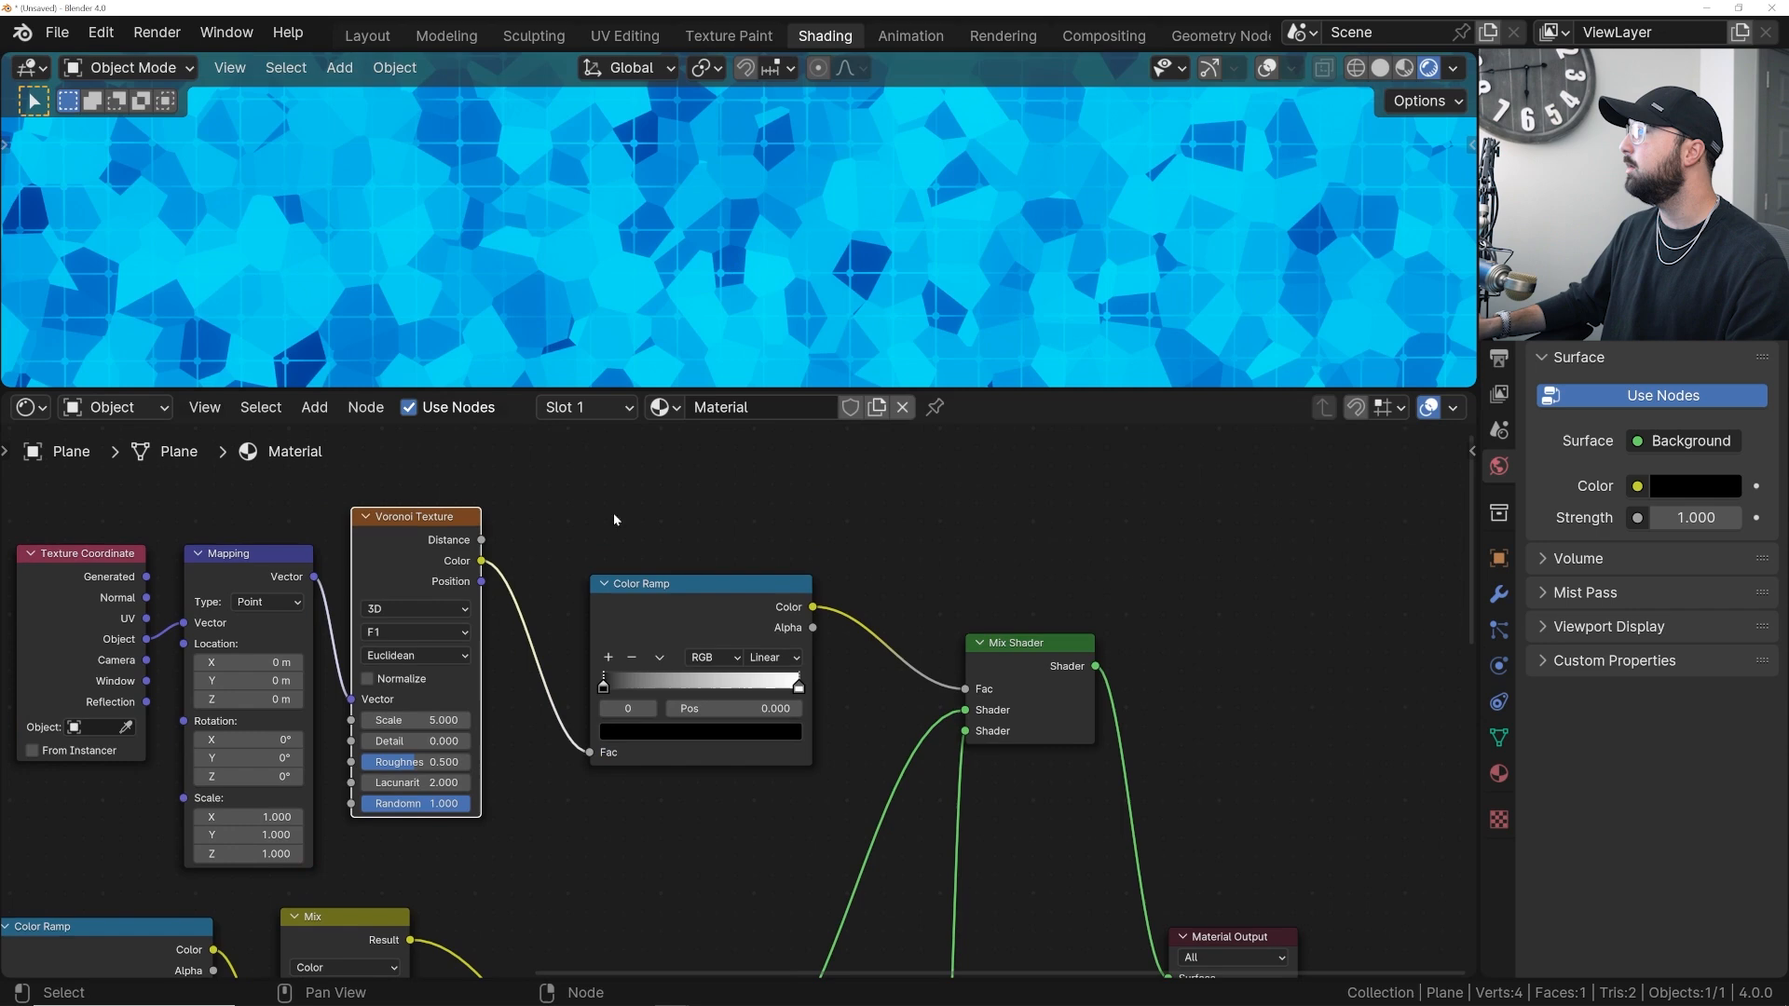
pyautogui.scroll(1, 500, 683)
pyautogui.moveTo(390, 834); pyautogui.dragTo(270, 835)
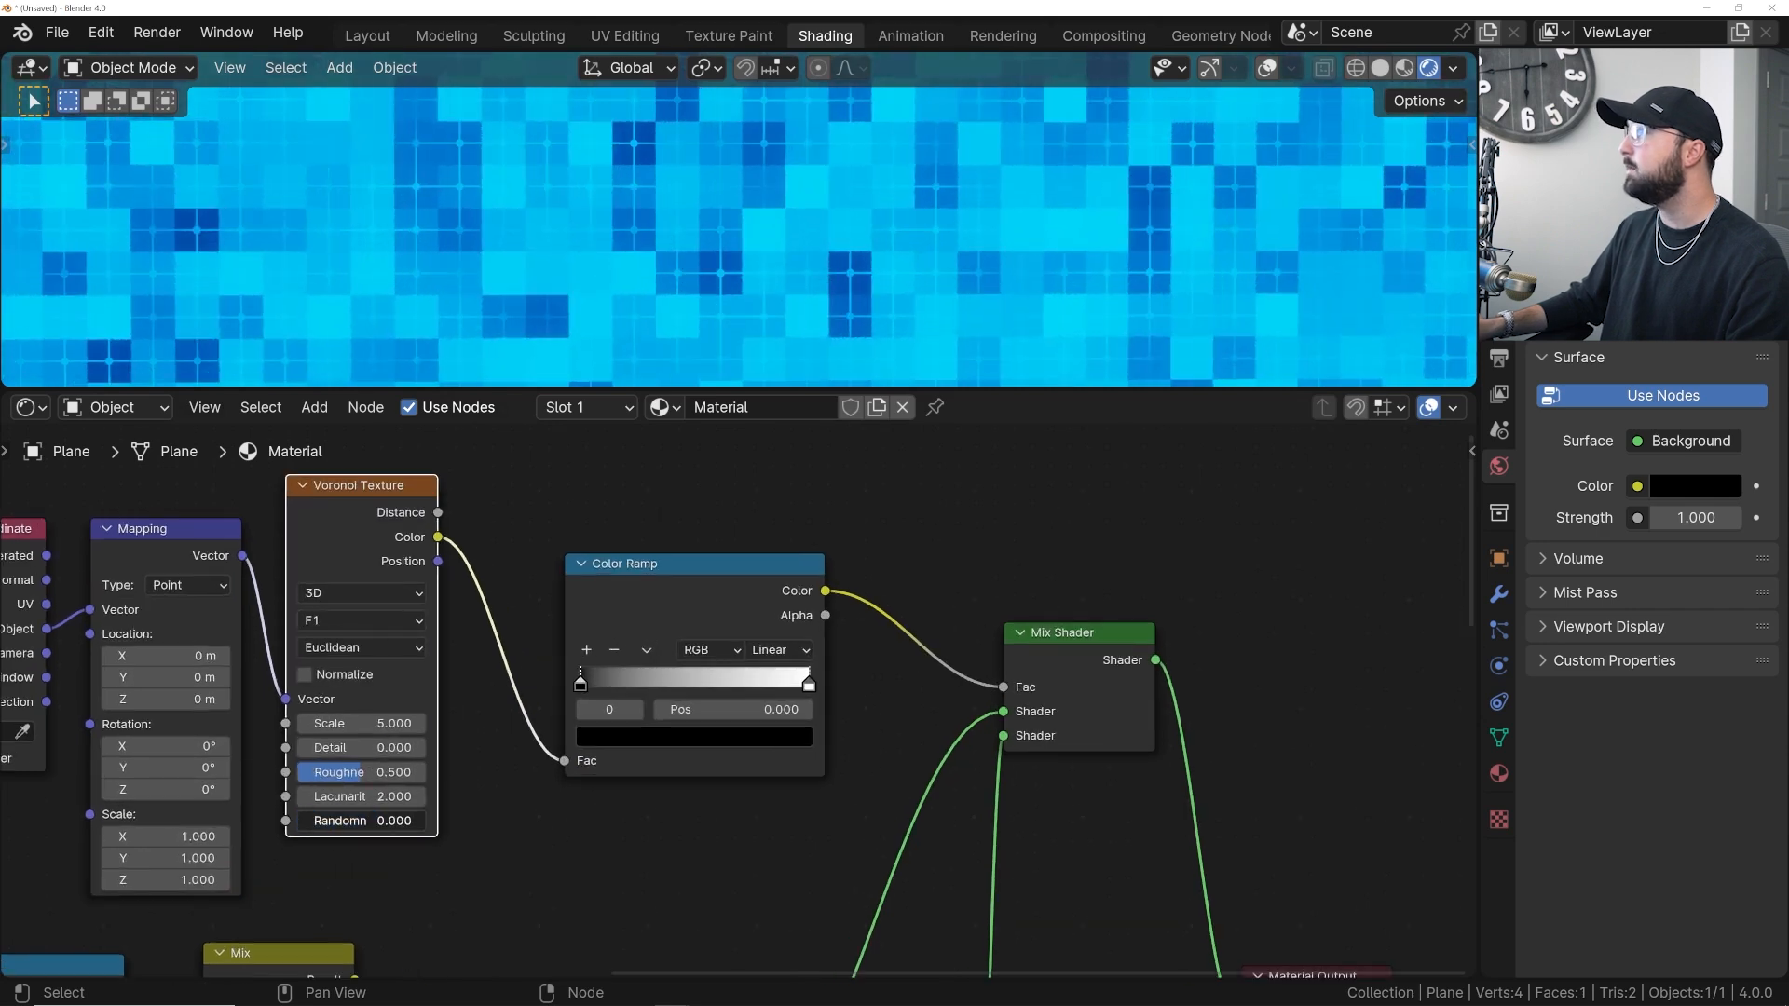
# - Move the upper Color Ramp's black stop to 0.408 and switch the upper Voronoi Texture to 4D
pyautogui.moveTo(580, 688); pyautogui.dragTo(674, 688)
pyautogui.keyDown('shift'); pyautogui.moveTo(373, 724); pyautogui.dragTo(401, 724); pyautogui.keyUp('shift')
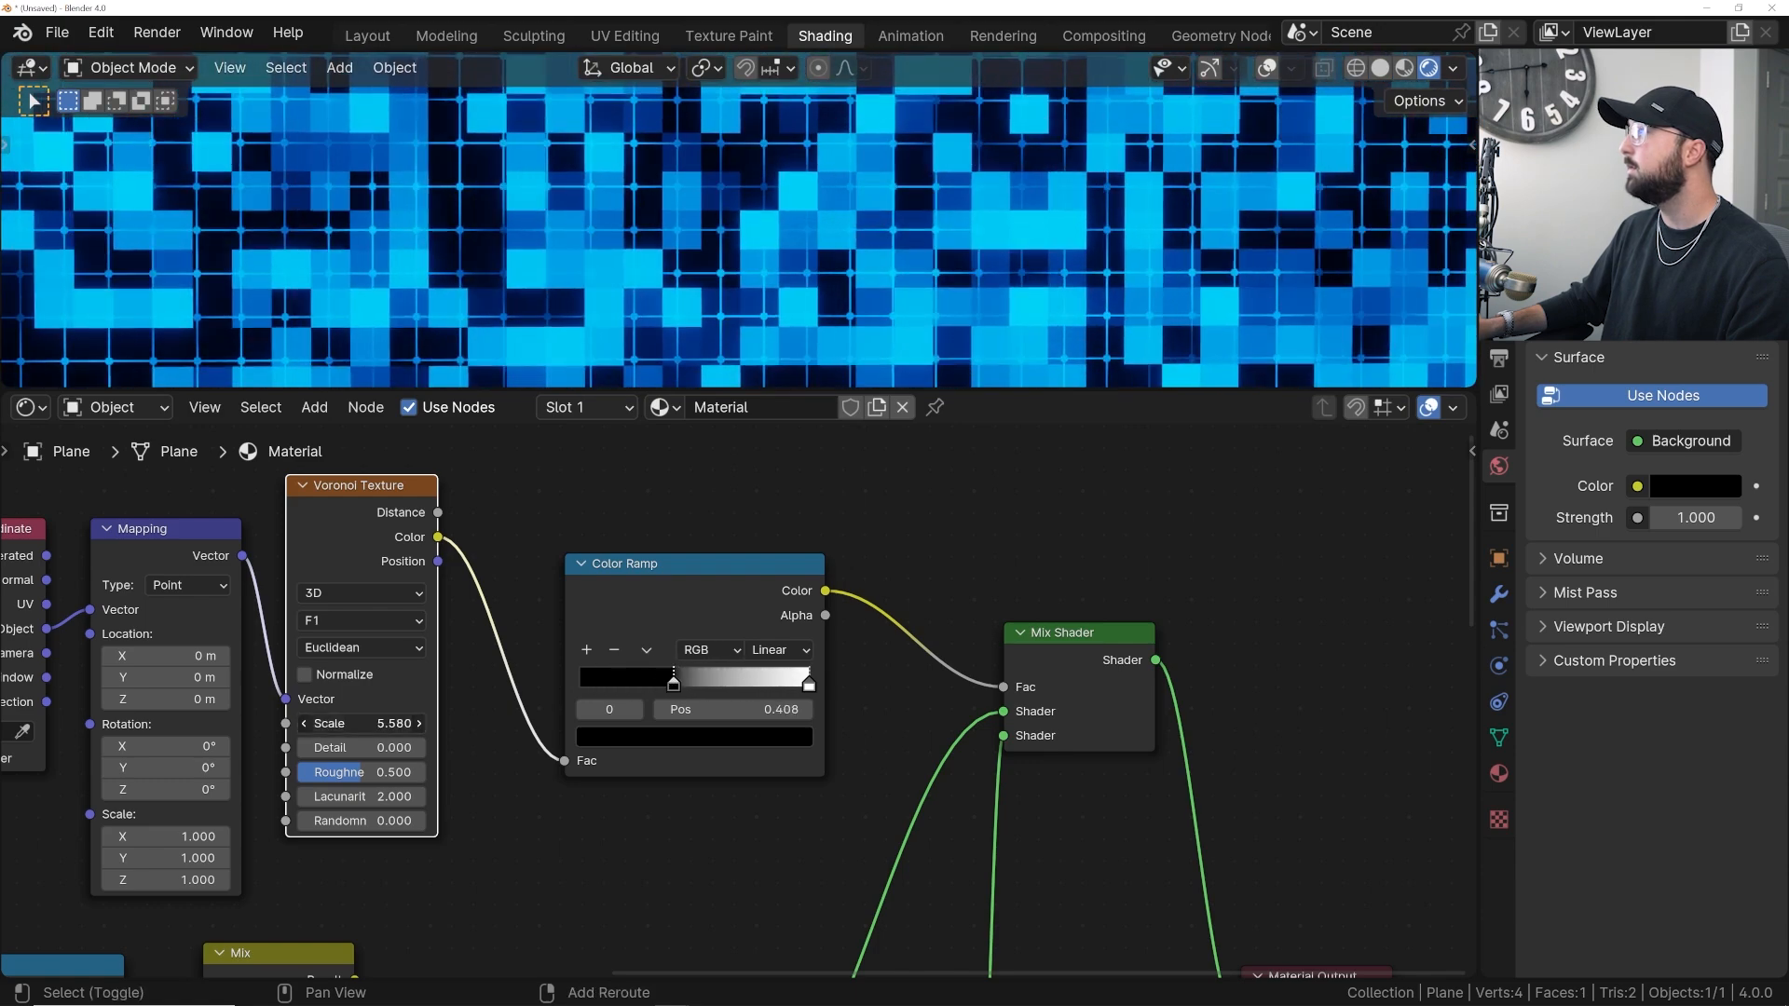
pyautogui.hotkey('ctrl', 'z')
pyautogui.click(339, 596)
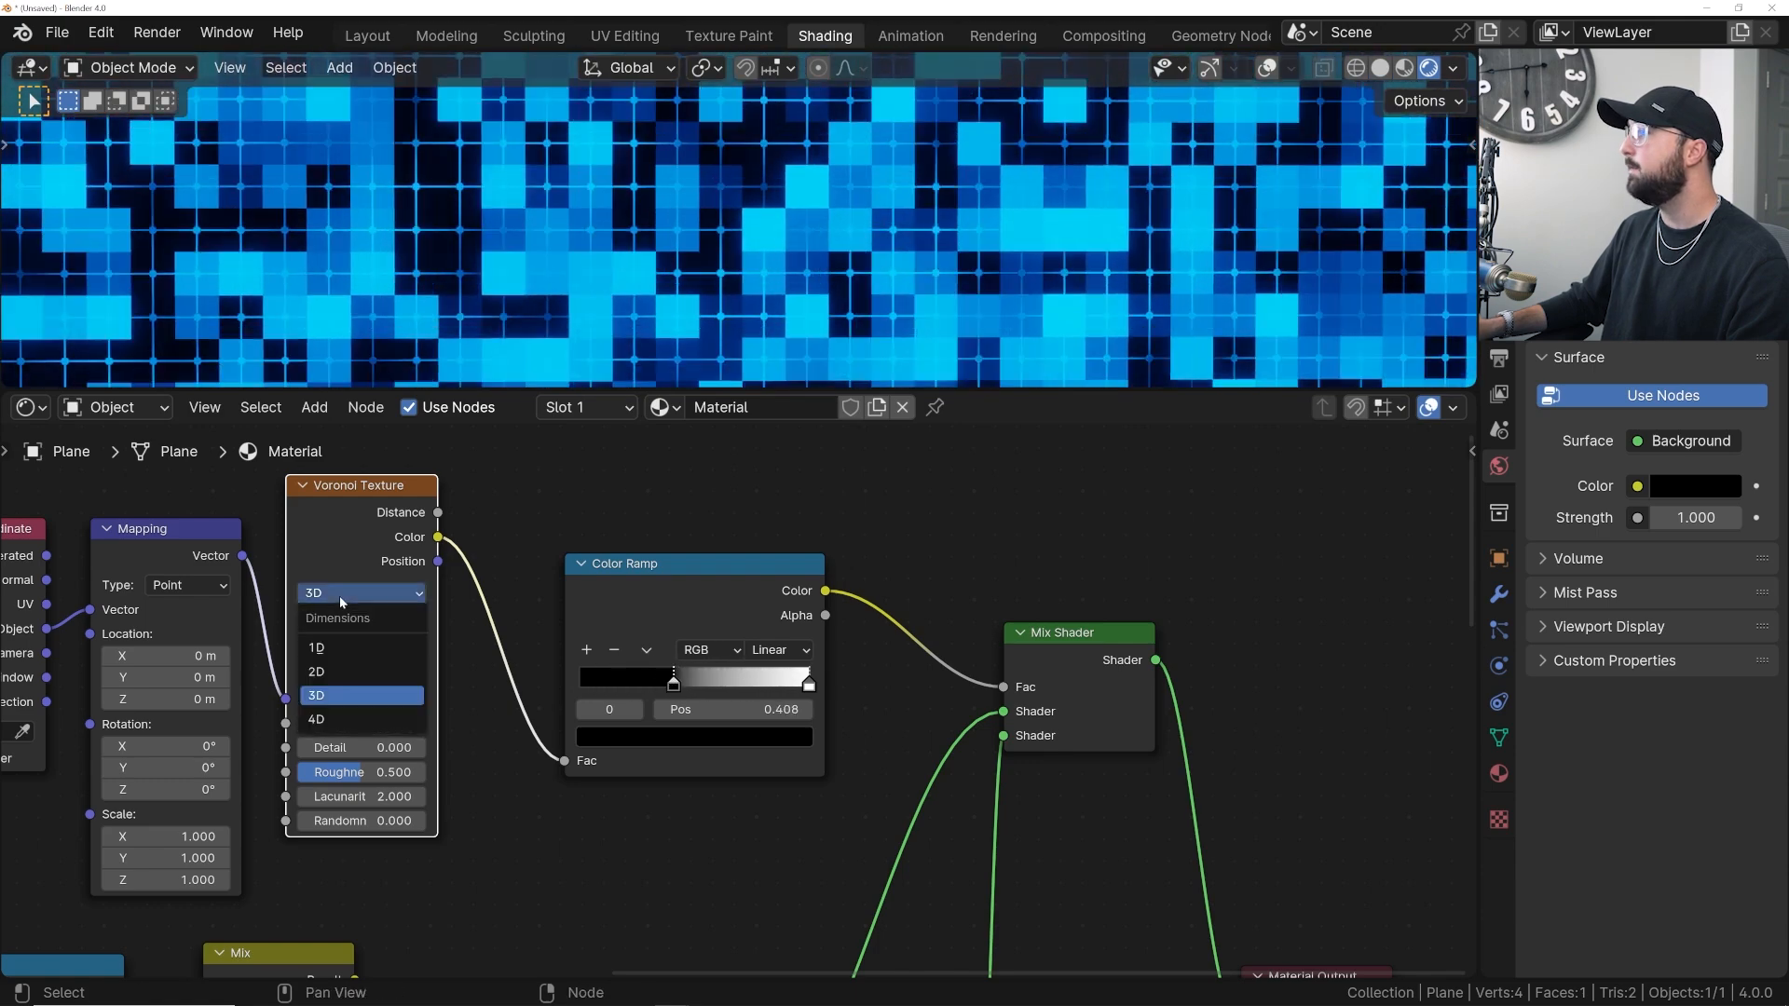
pyautogui.click(332, 720)
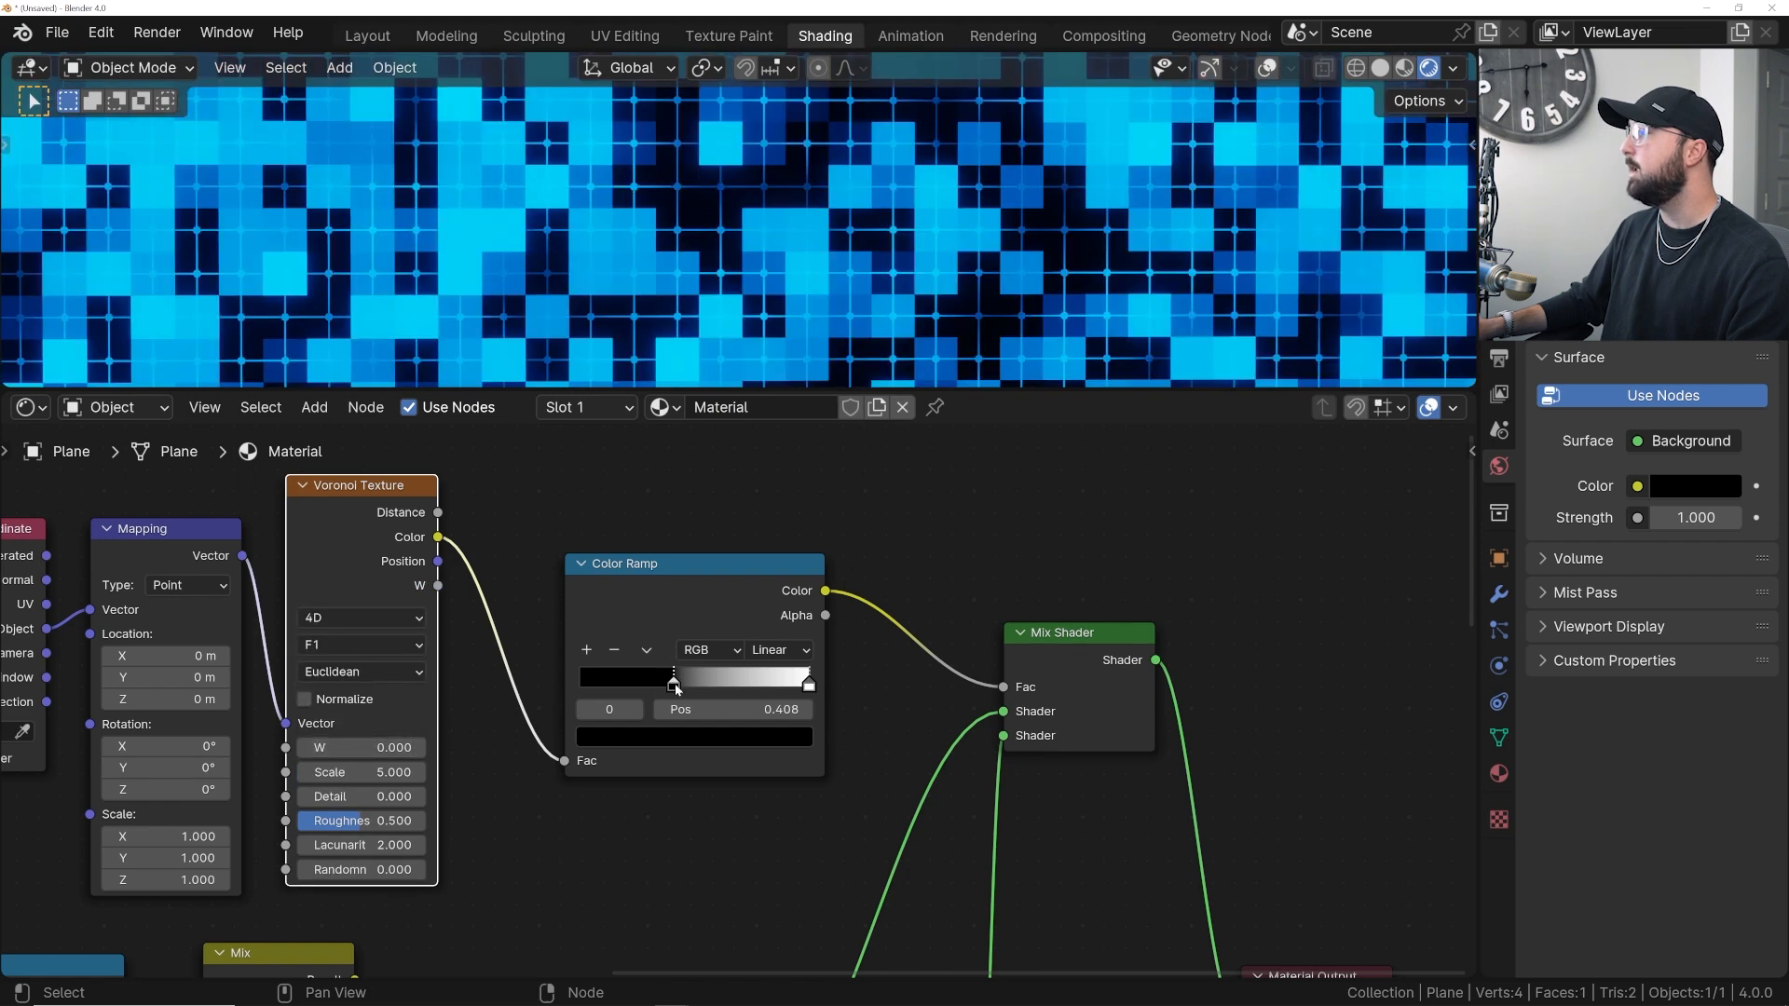
# - Set the upper Voronoi Texture's W to 3.5 and move the Color Ramp's black stop to 0.722
pyautogui.moveTo(675, 686); pyautogui.dragTo(732, 687)
pyautogui.keyDown('shift'); pyautogui.moveTo(373, 748); pyautogui.dragTo(672, 747); pyautogui.keyUp('shift')
pyautogui.scroll(3, 796, 246)
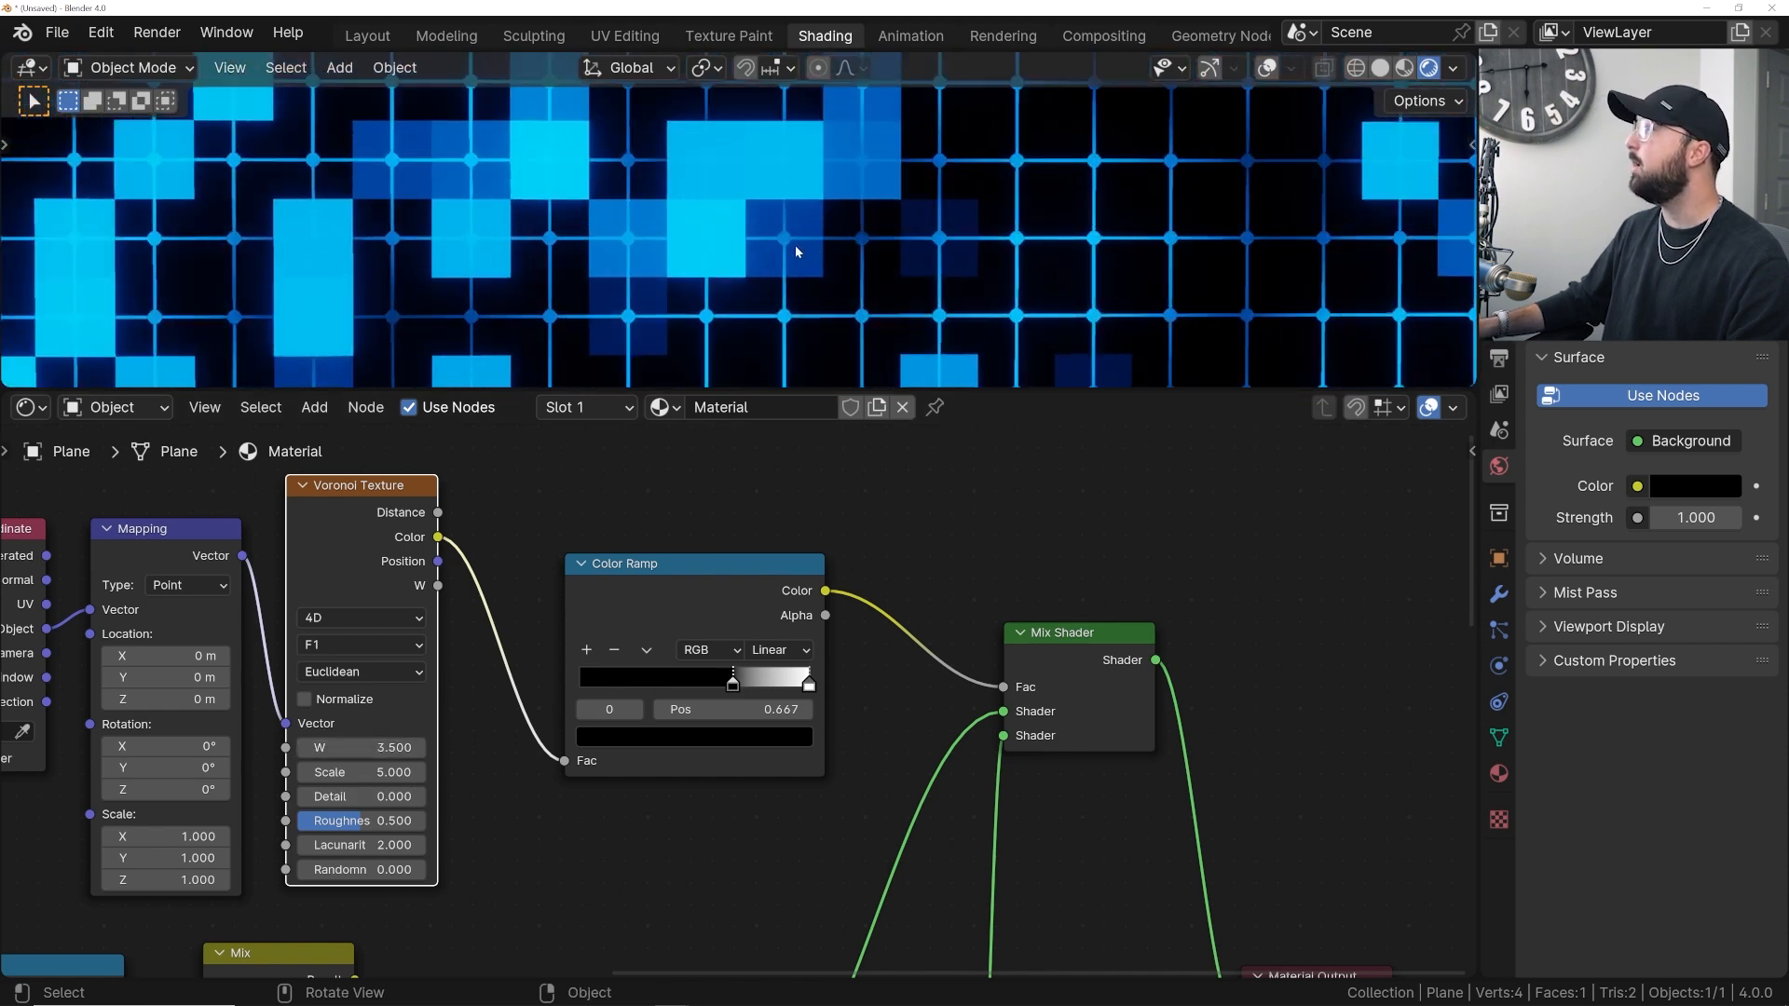
pyautogui.scroll(2, 796, 248)
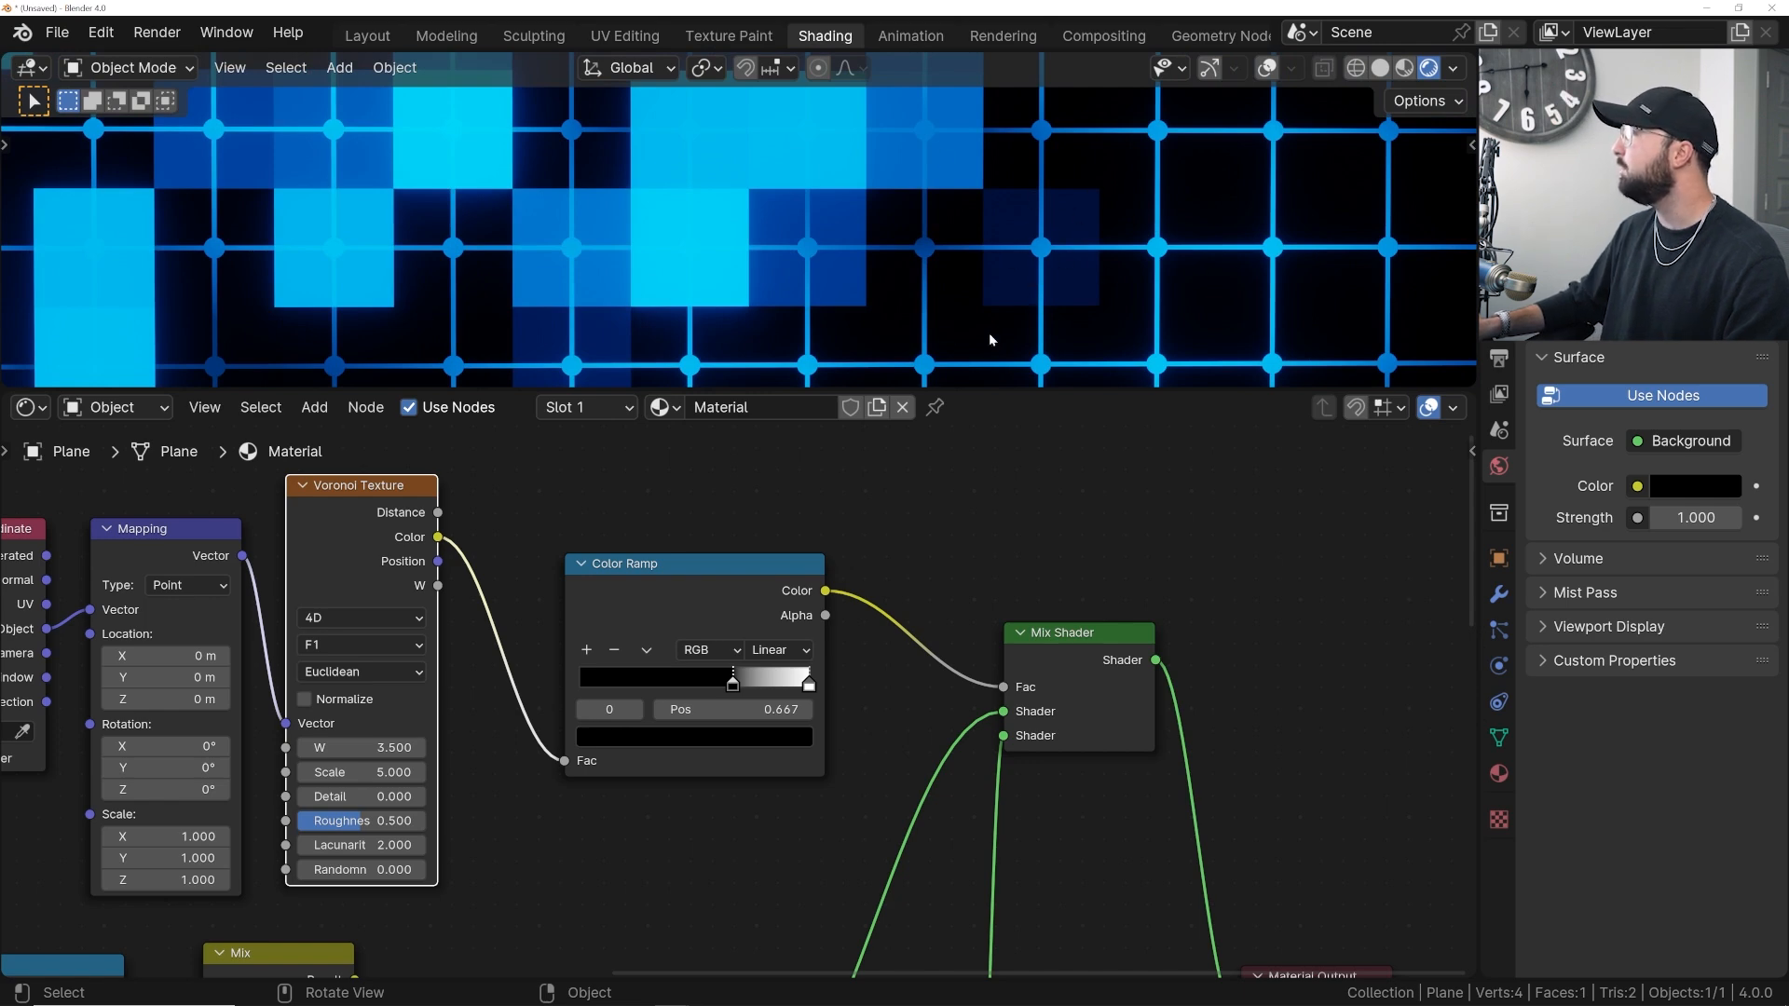
pyautogui.scroll(-2, 559, 263)
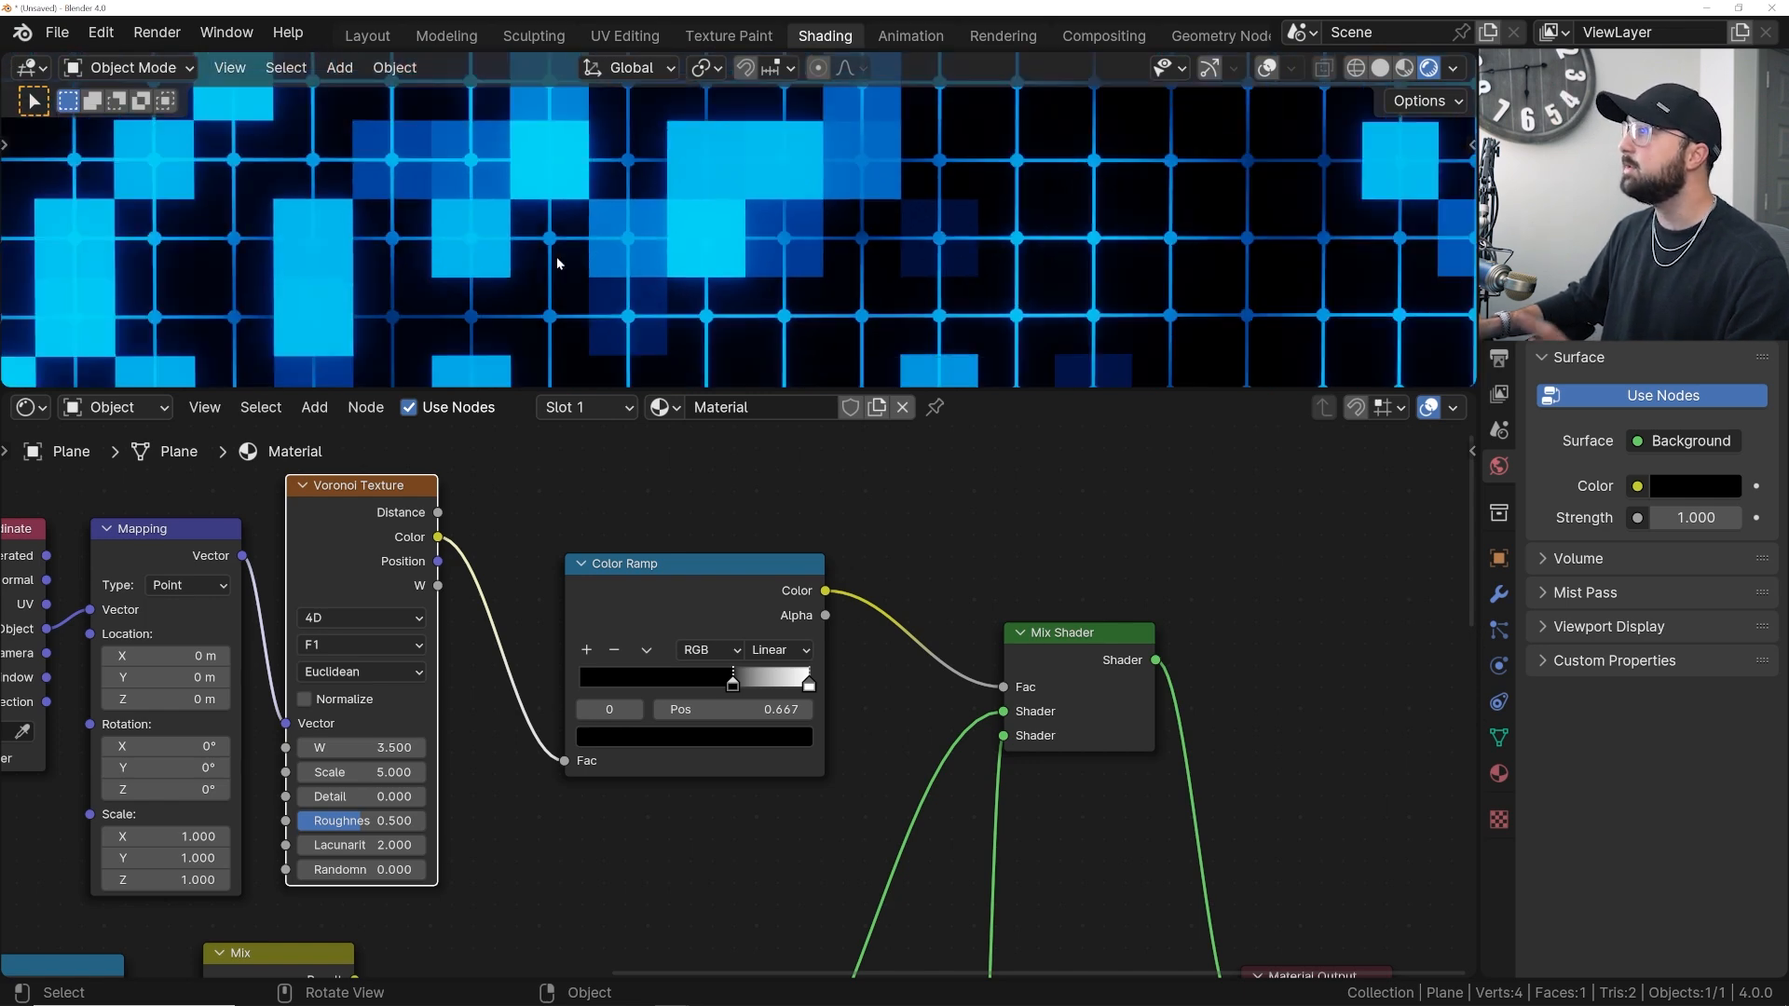
pyautogui.moveTo(737, 690); pyautogui.dragTo(751, 691)
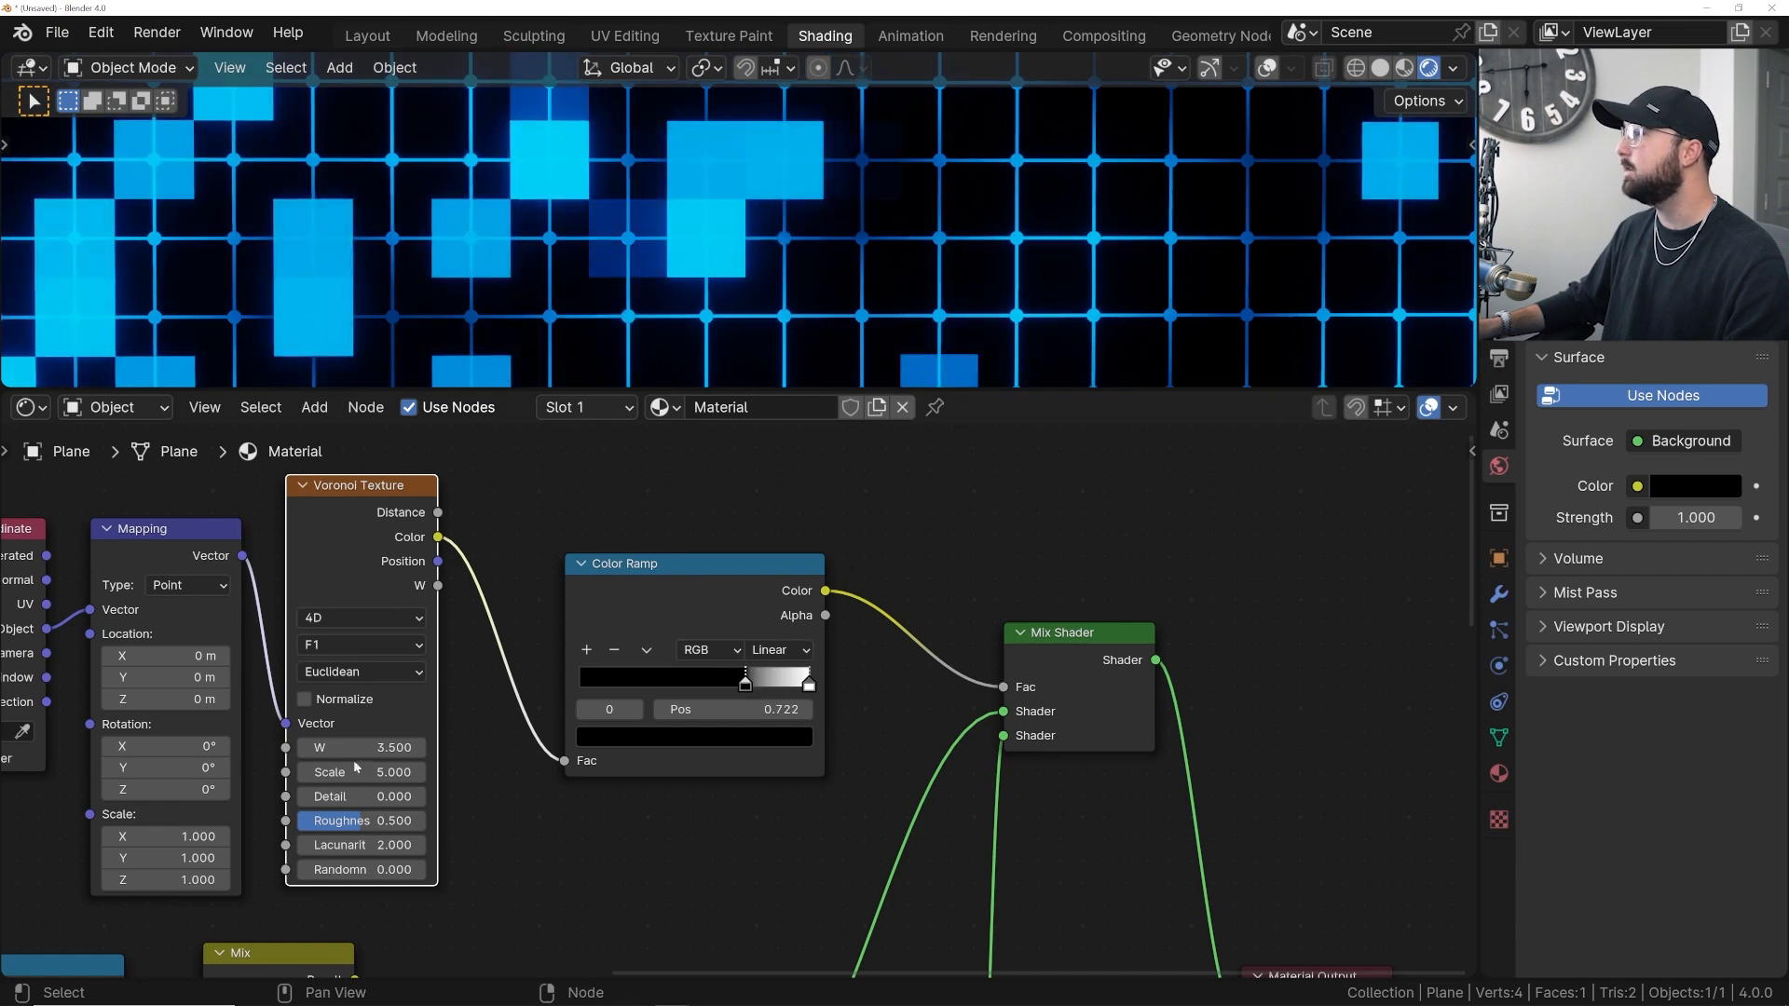
pyautogui.scroll(-3, 680, 290)
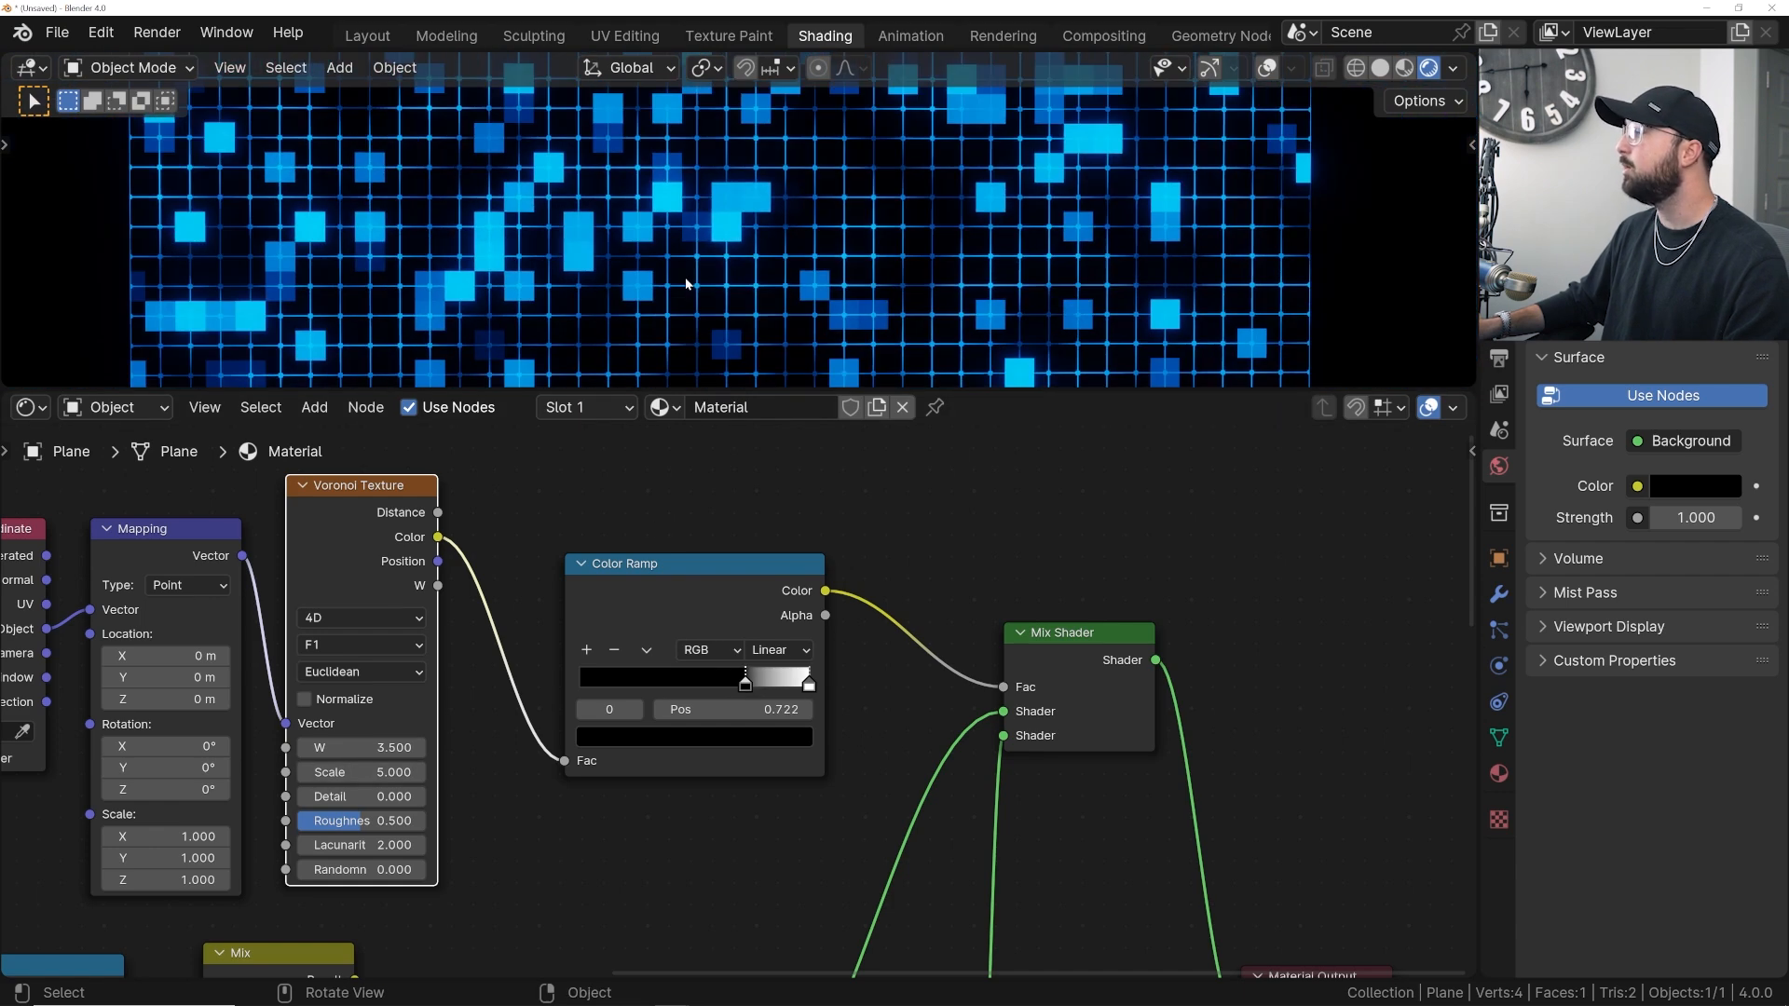
# - Connect the existing Value node to the upper Voronoi Texture's Scale input so it matches the grid
pyautogui.scroll(-5, 413, 714)
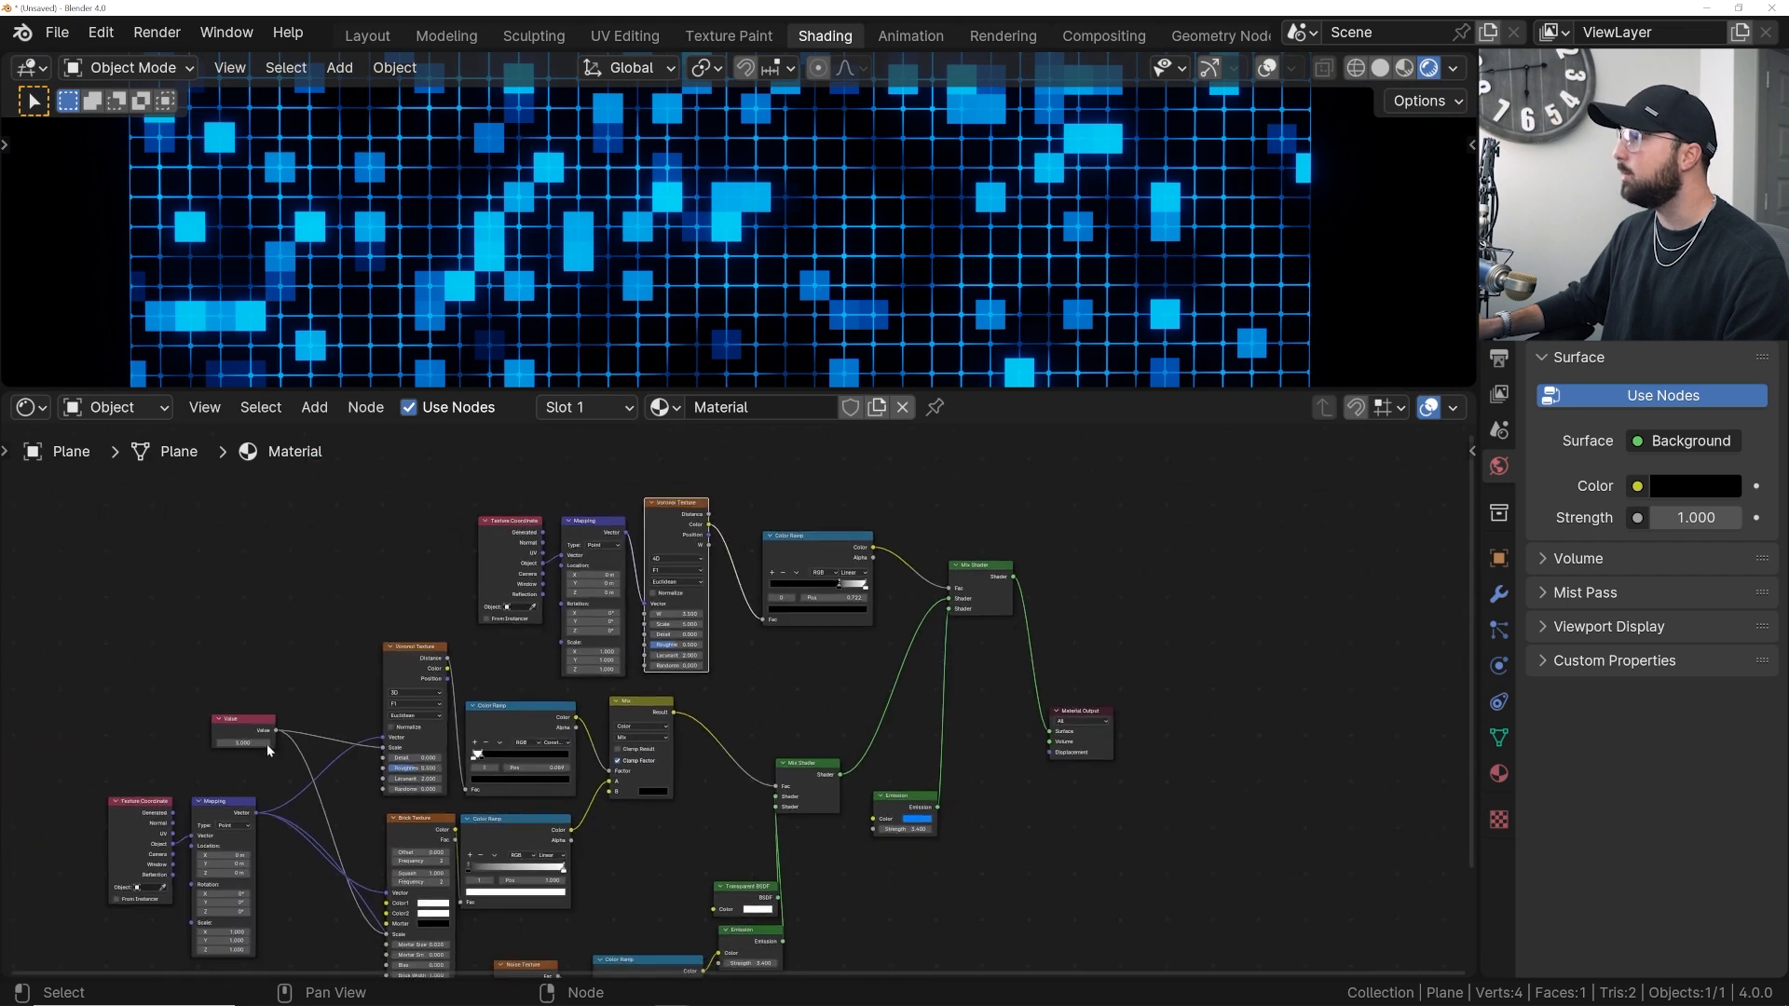
pyautogui.moveTo(275, 731); pyautogui.dragTo(285, 596)
pyautogui.moveTo(653, 632); pyautogui.dragTo(655, 630)
pyautogui.scroll(3, 279, 708)
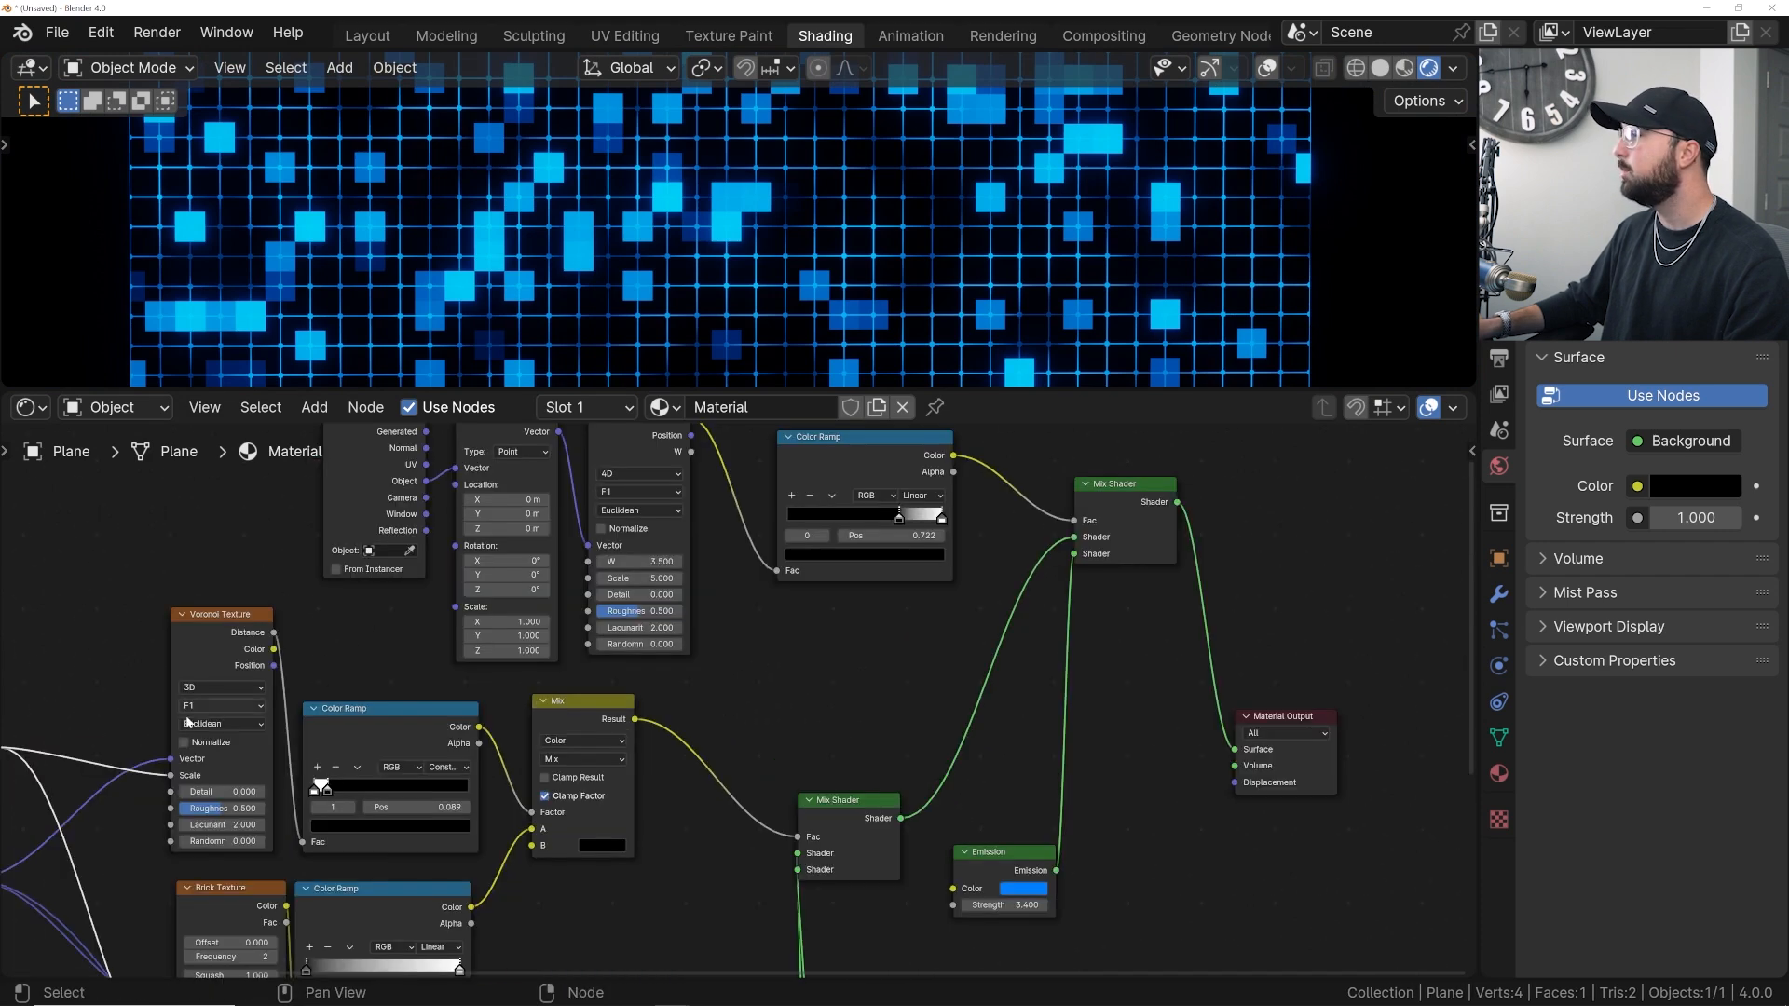
pyautogui.moveTo(265, 750); pyautogui.dragTo(810, 597)
pyautogui.scroll(6, 743, 318)
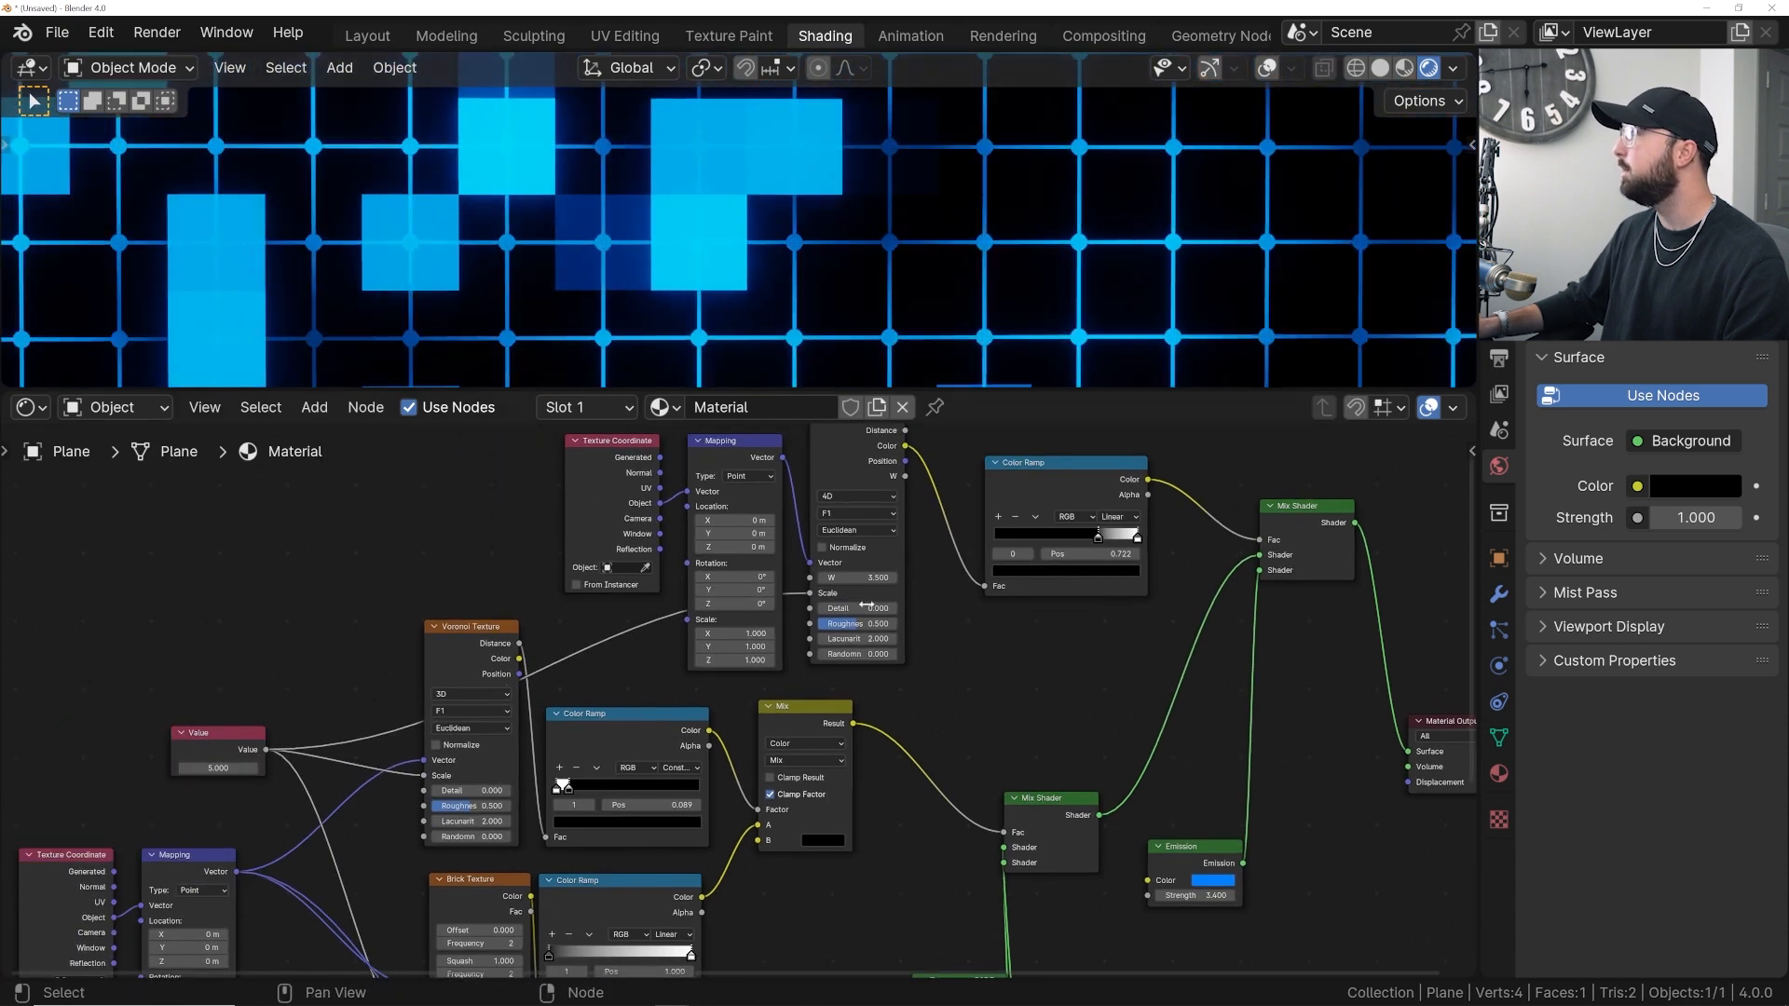
pyautogui.moveTo(675, 563); pyautogui.dragTo(628, 629, button='middle')
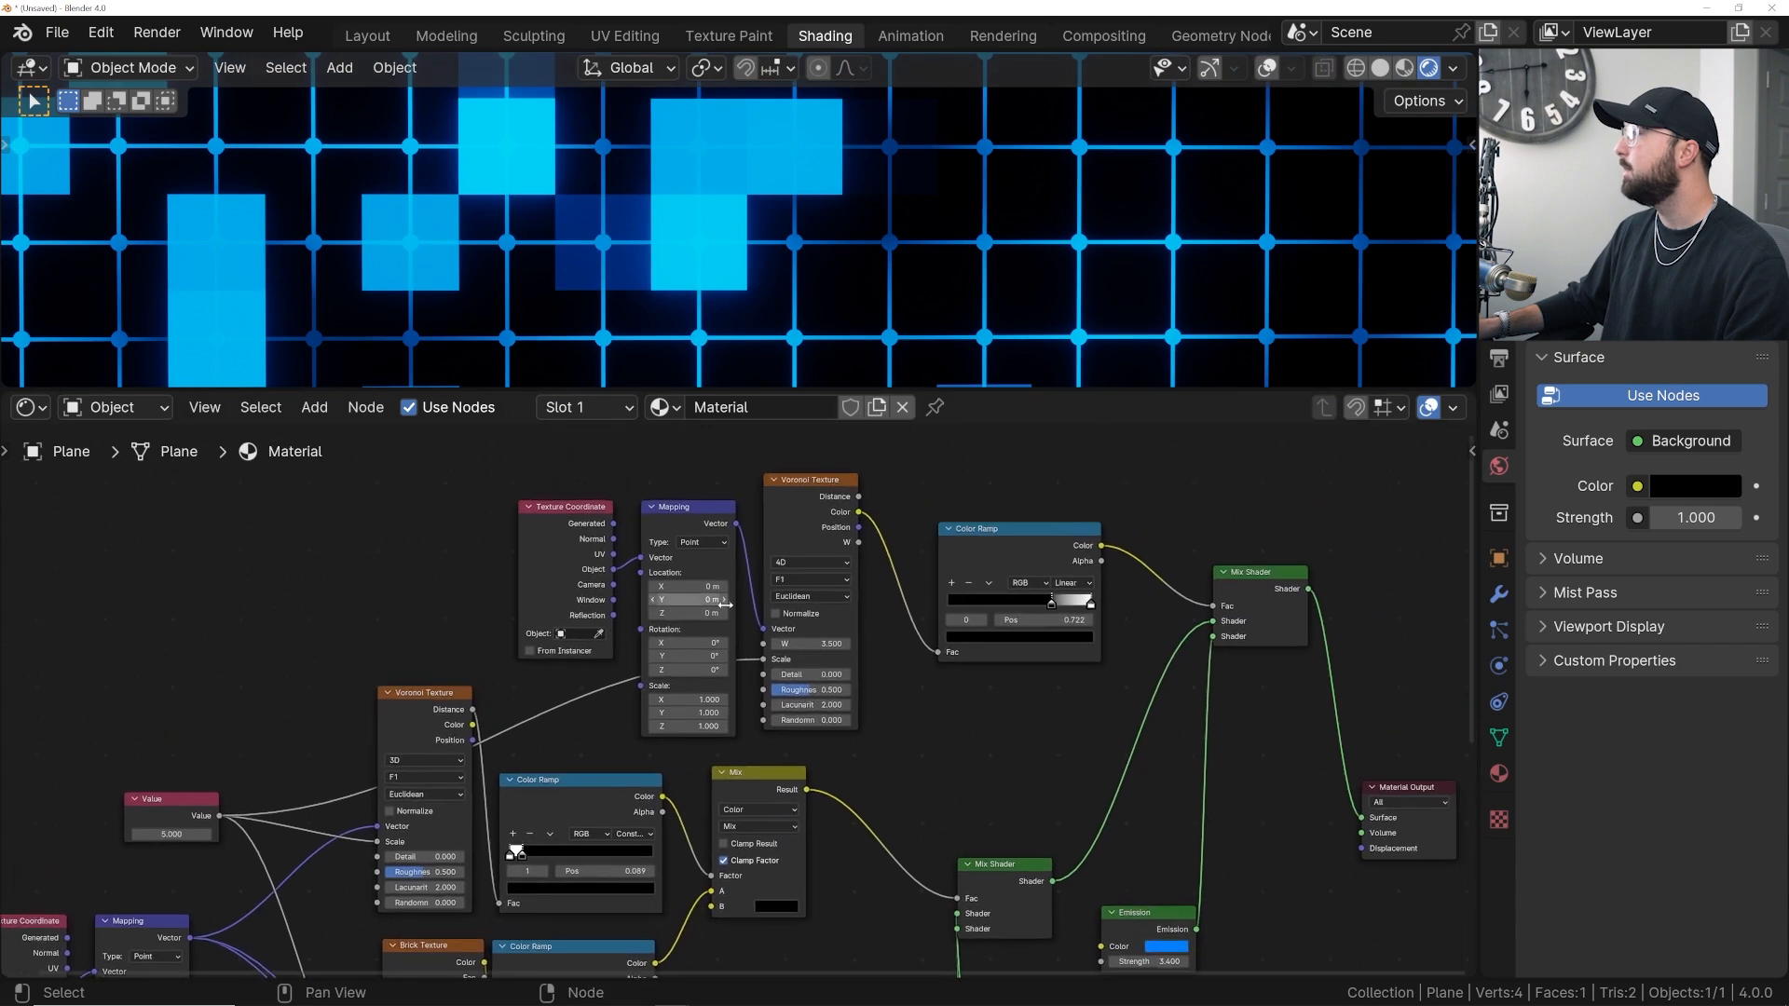
# - Set the upper Voronoi Texture's W to 3.43 and its Mapping node's X location to 0.3 m
pyautogui.moveTo(813, 644)
pyautogui.keyDown('shift'); pyautogui.mouseDown()
pyautogui.moveTo(768, 643)
pyautogui.moveTo(828, 644)
pyautogui.moveTo(807, 644)
pyautogui.mouseUp(); pyautogui.keyUp('shift')
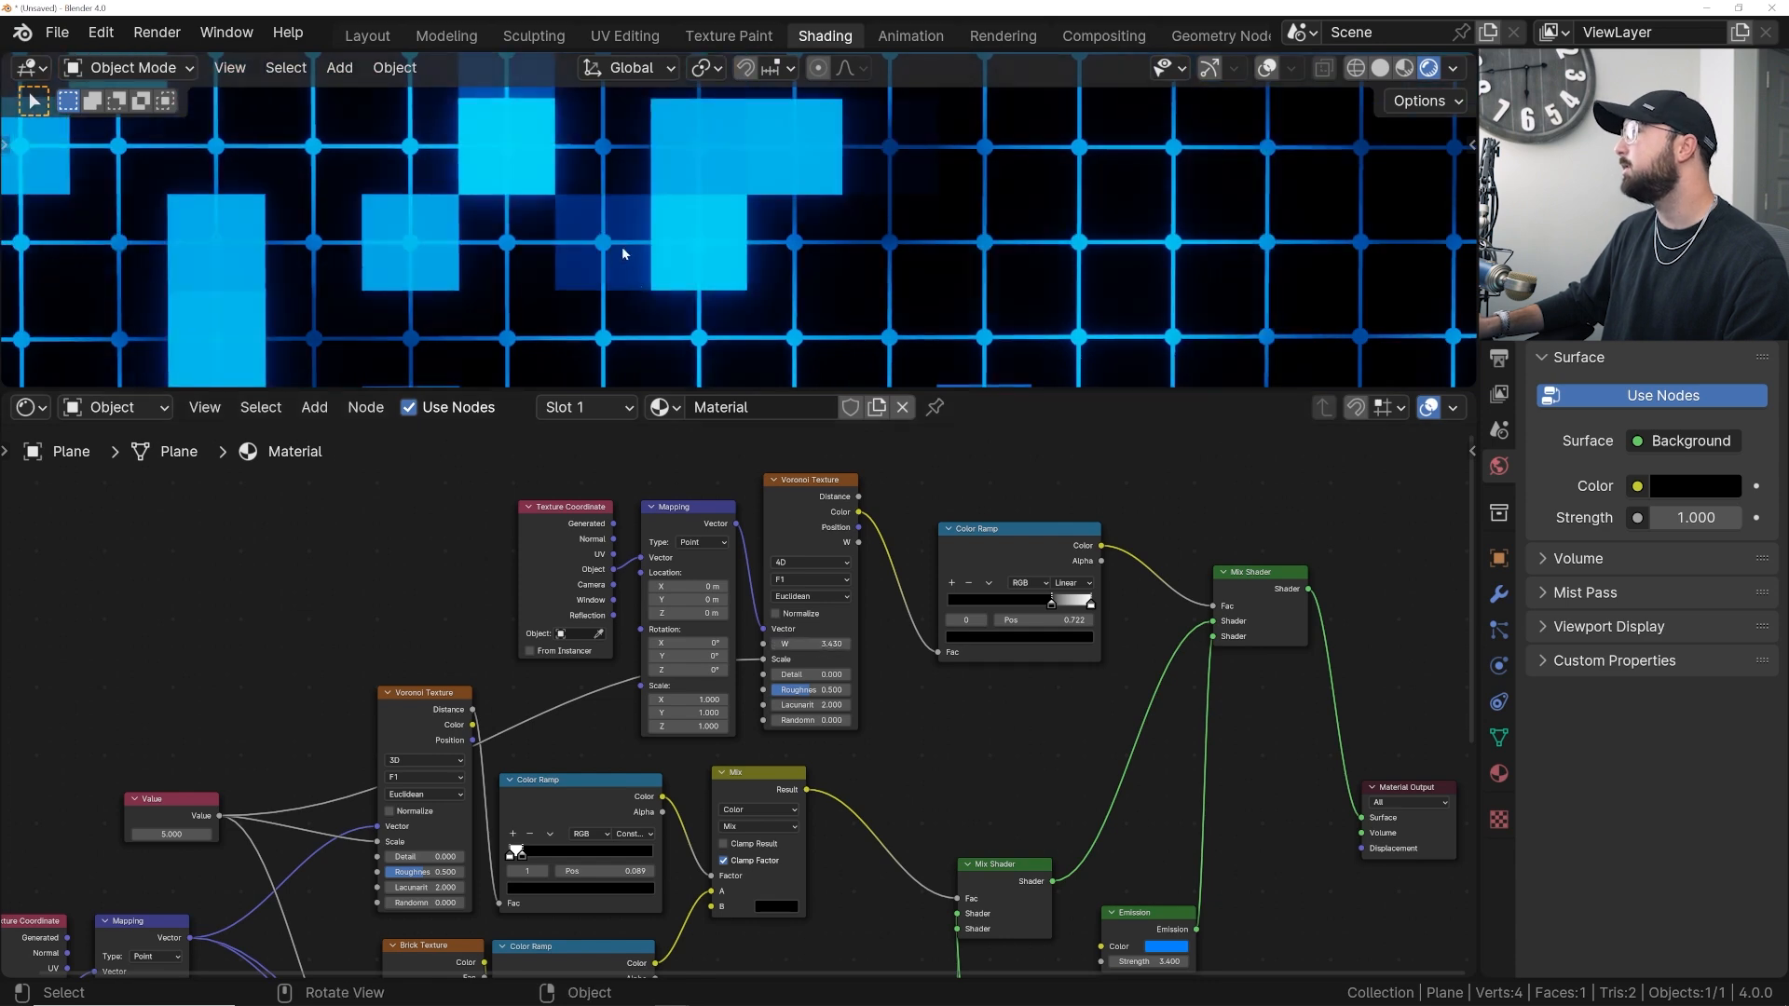
pyautogui.scroll(2, 667, 580)
pyautogui.keyDown('shift'); pyautogui.moveTo(671, 532); pyautogui.dragTo(888, 548); pyautogui.keyUp('shift')
# - Move the upper Color Ramp's black stop to 0.880 and set the upper Mapping node's Y location to 0.1 m
pyautogui.moveTo(1232, 560); pyautogui.dragTo(1266, 559)
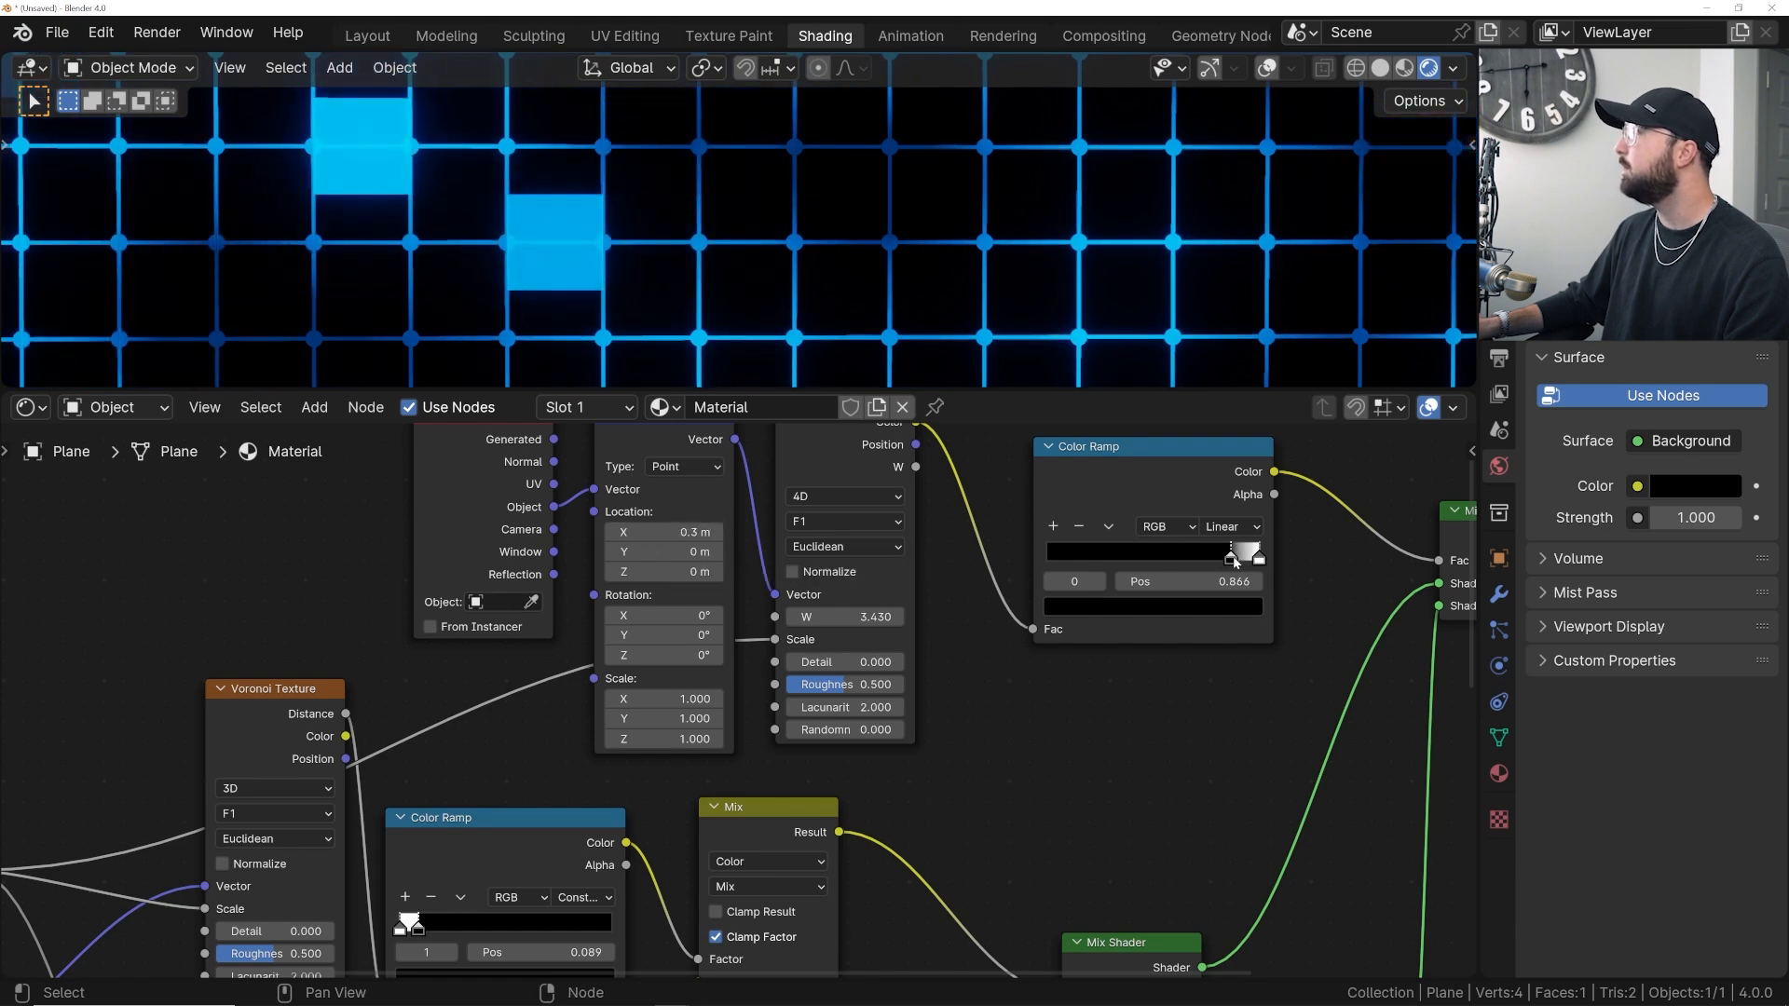
pyautogui.scroll(5, 909, 281)
pyautogui.scroll(-5, 908, 281)
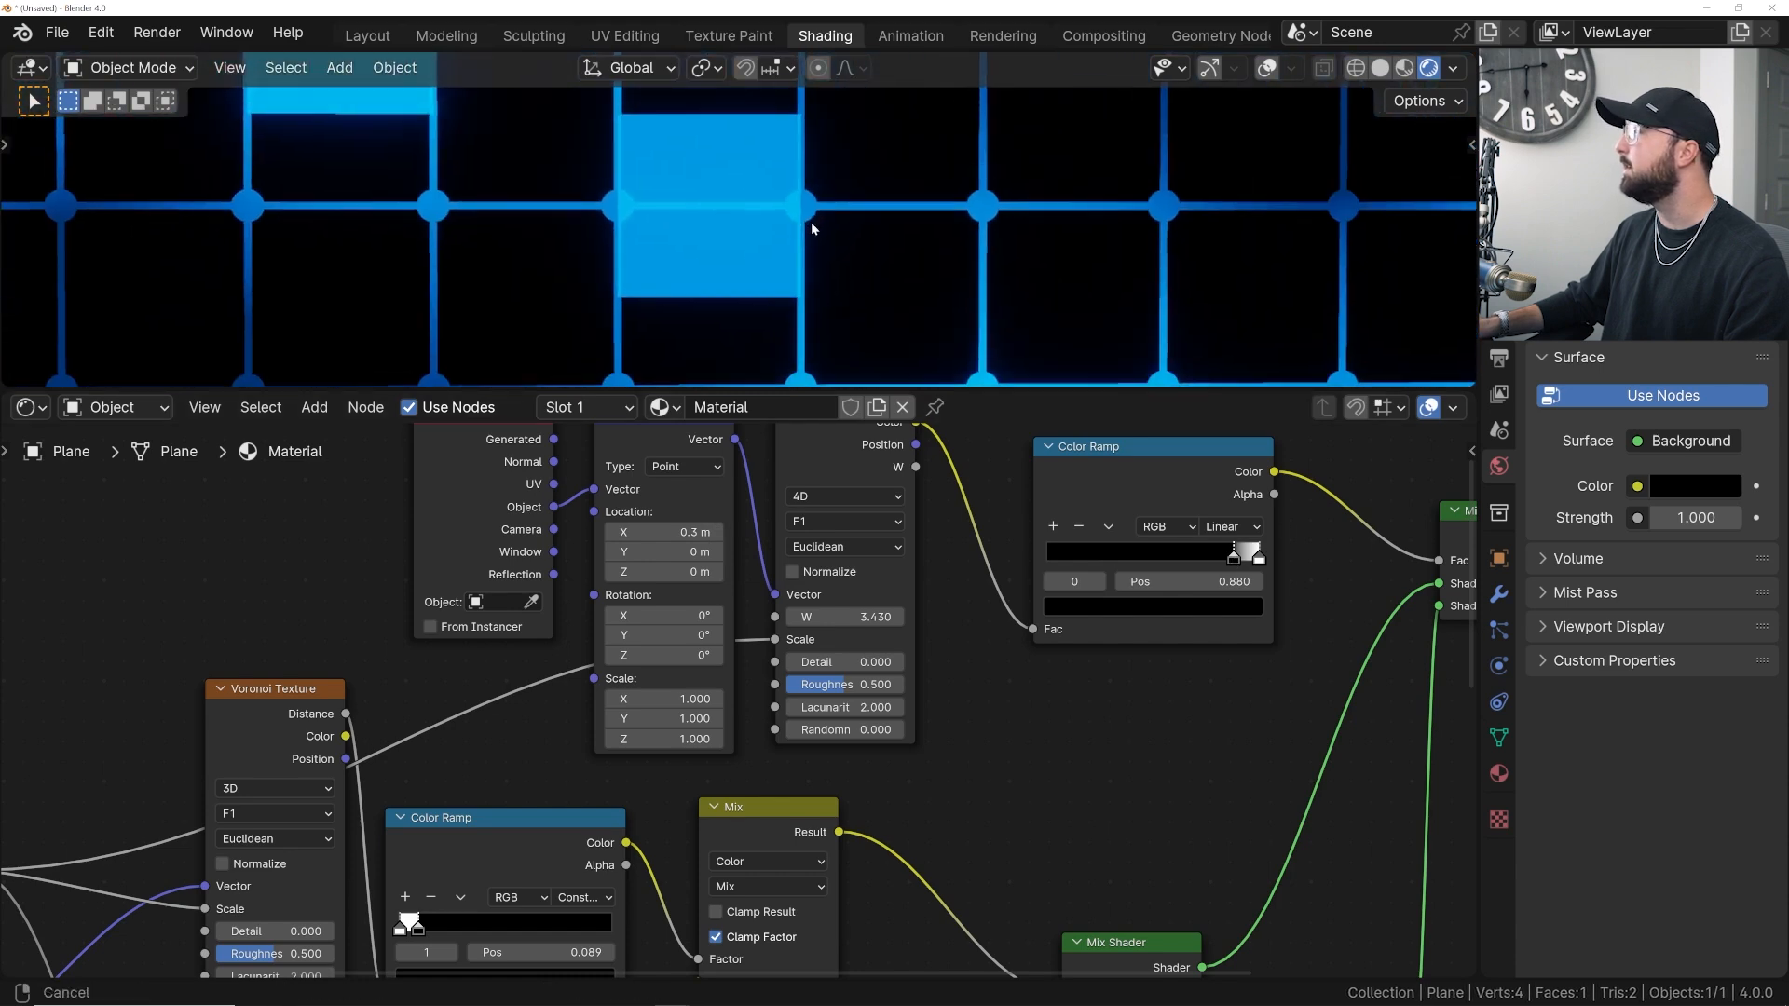
pyautogui.scroll(-2, 759, 240)
pyautogui.keyDown('shift'); pyautogui.moveTo(669, 551); pyautogui.dragTo(708, 552); pyautogui.keyUp('shift')
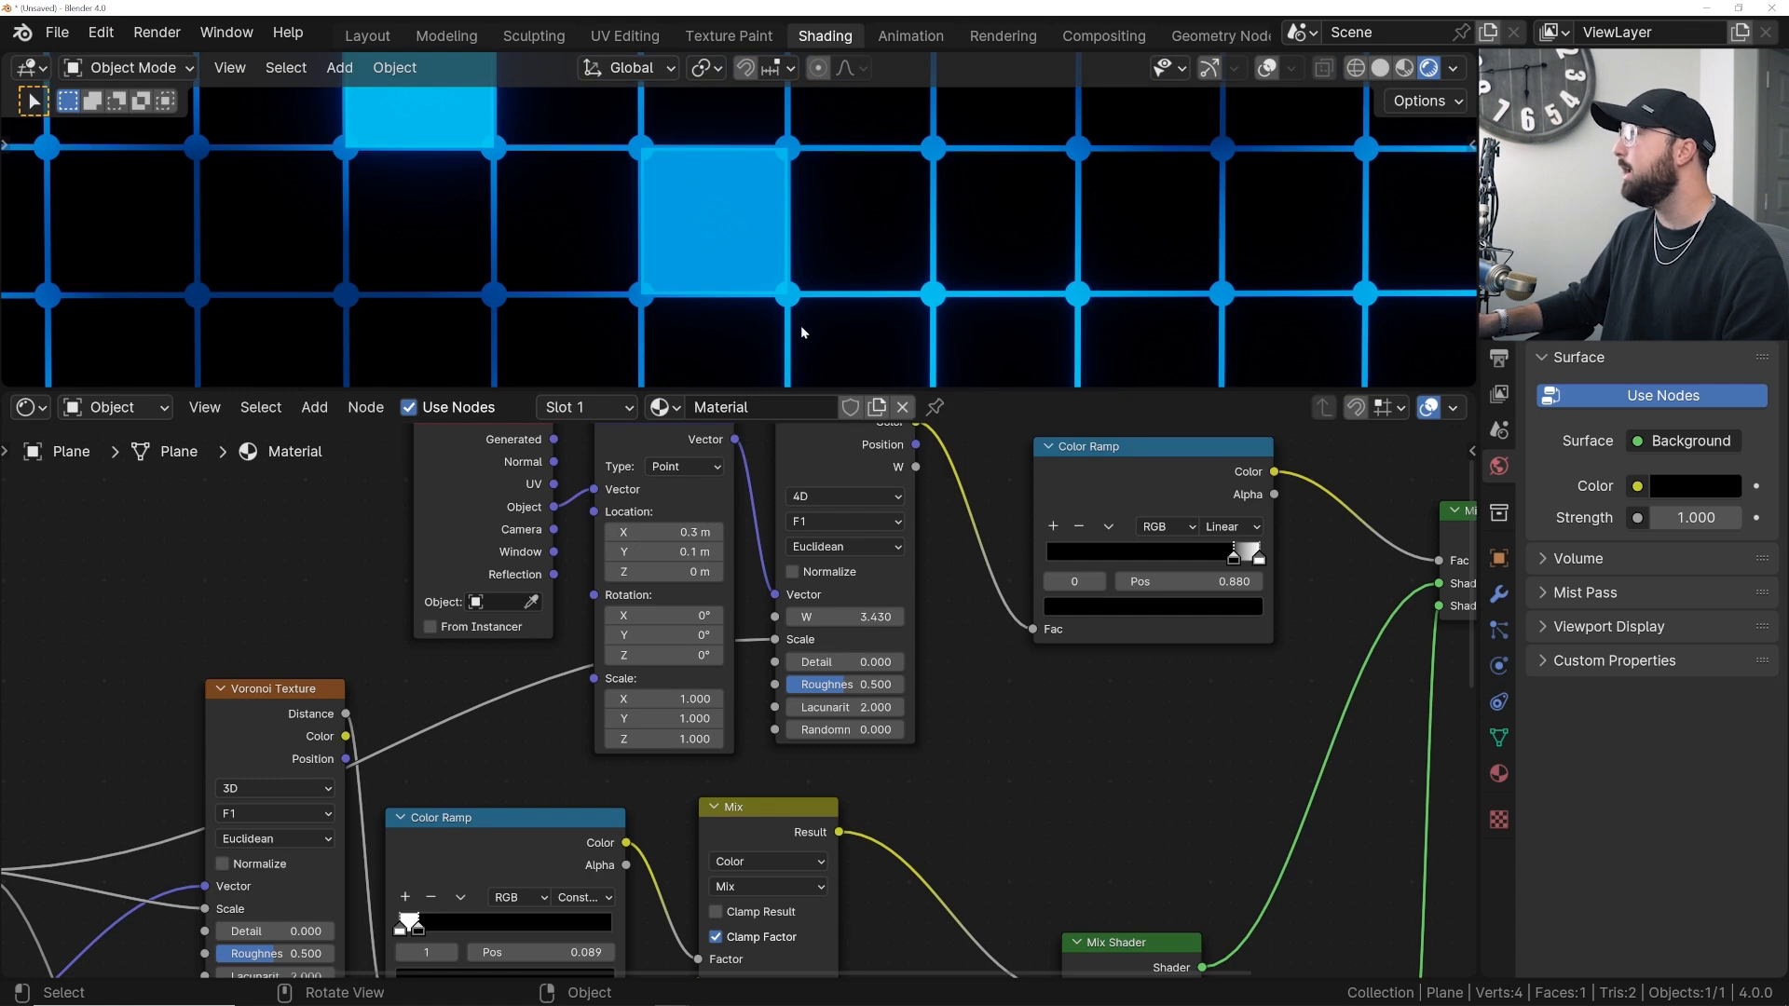
pyautogui.scroll(5, 799, 187)
pyautogui.scroll(-2, 812, 168)
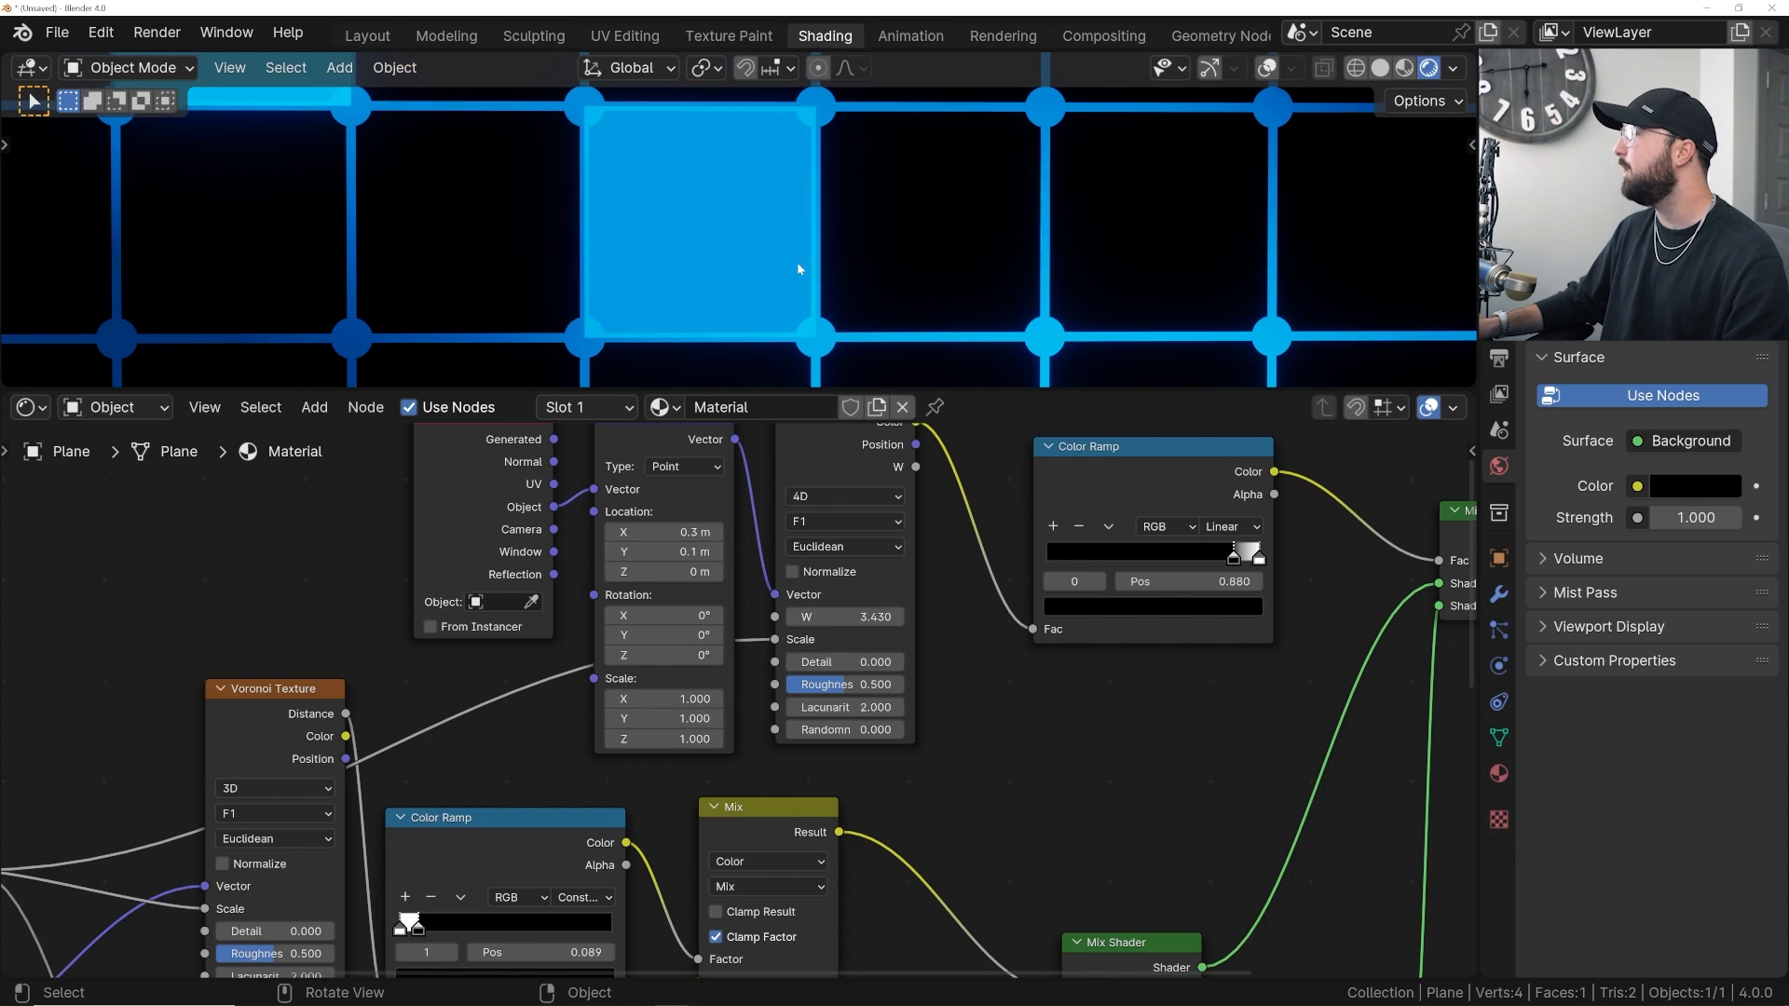
# - Add a Mix Color node on the link between the upper Color Ramp and the final Mix Shader's Fac
pyautogui.scroll(-4, 941, 653)
pyautogui.moveTo(943, 657); pyautogui.dragTo(503, 706, button='middle')
pyautogui.hotkey('shift', 'a')
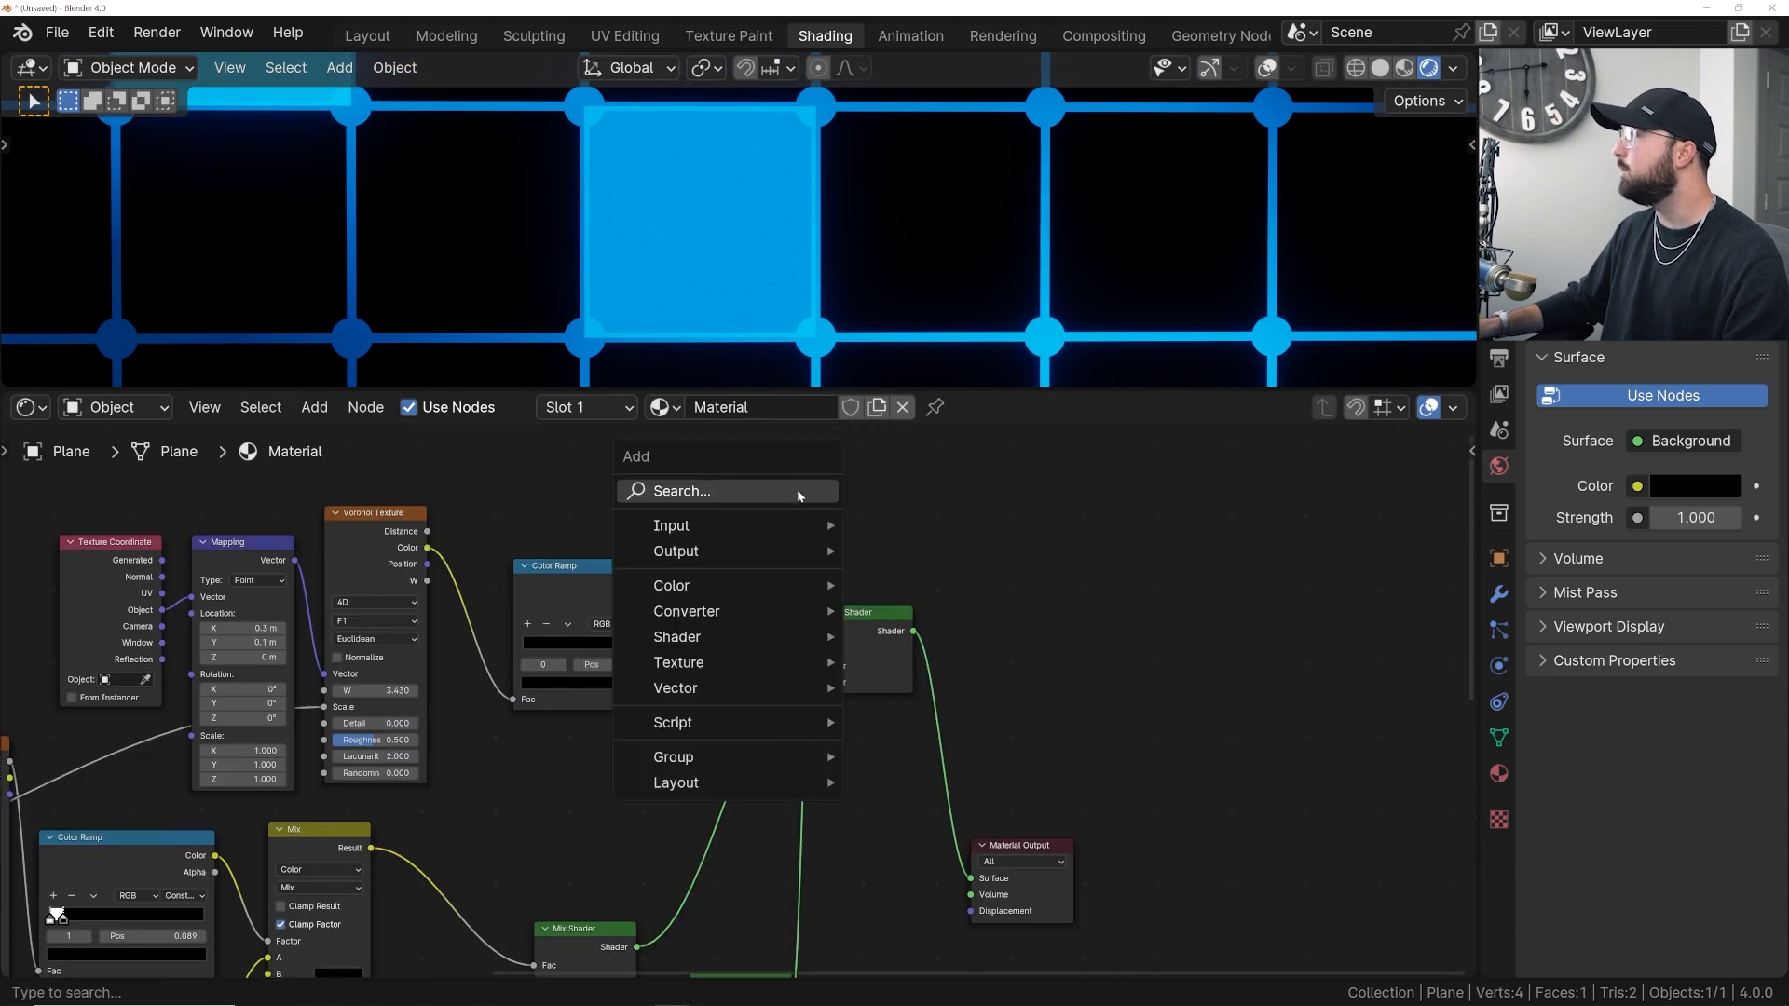
pyautogui.click(796, 490)
pyautogui.write('mix')
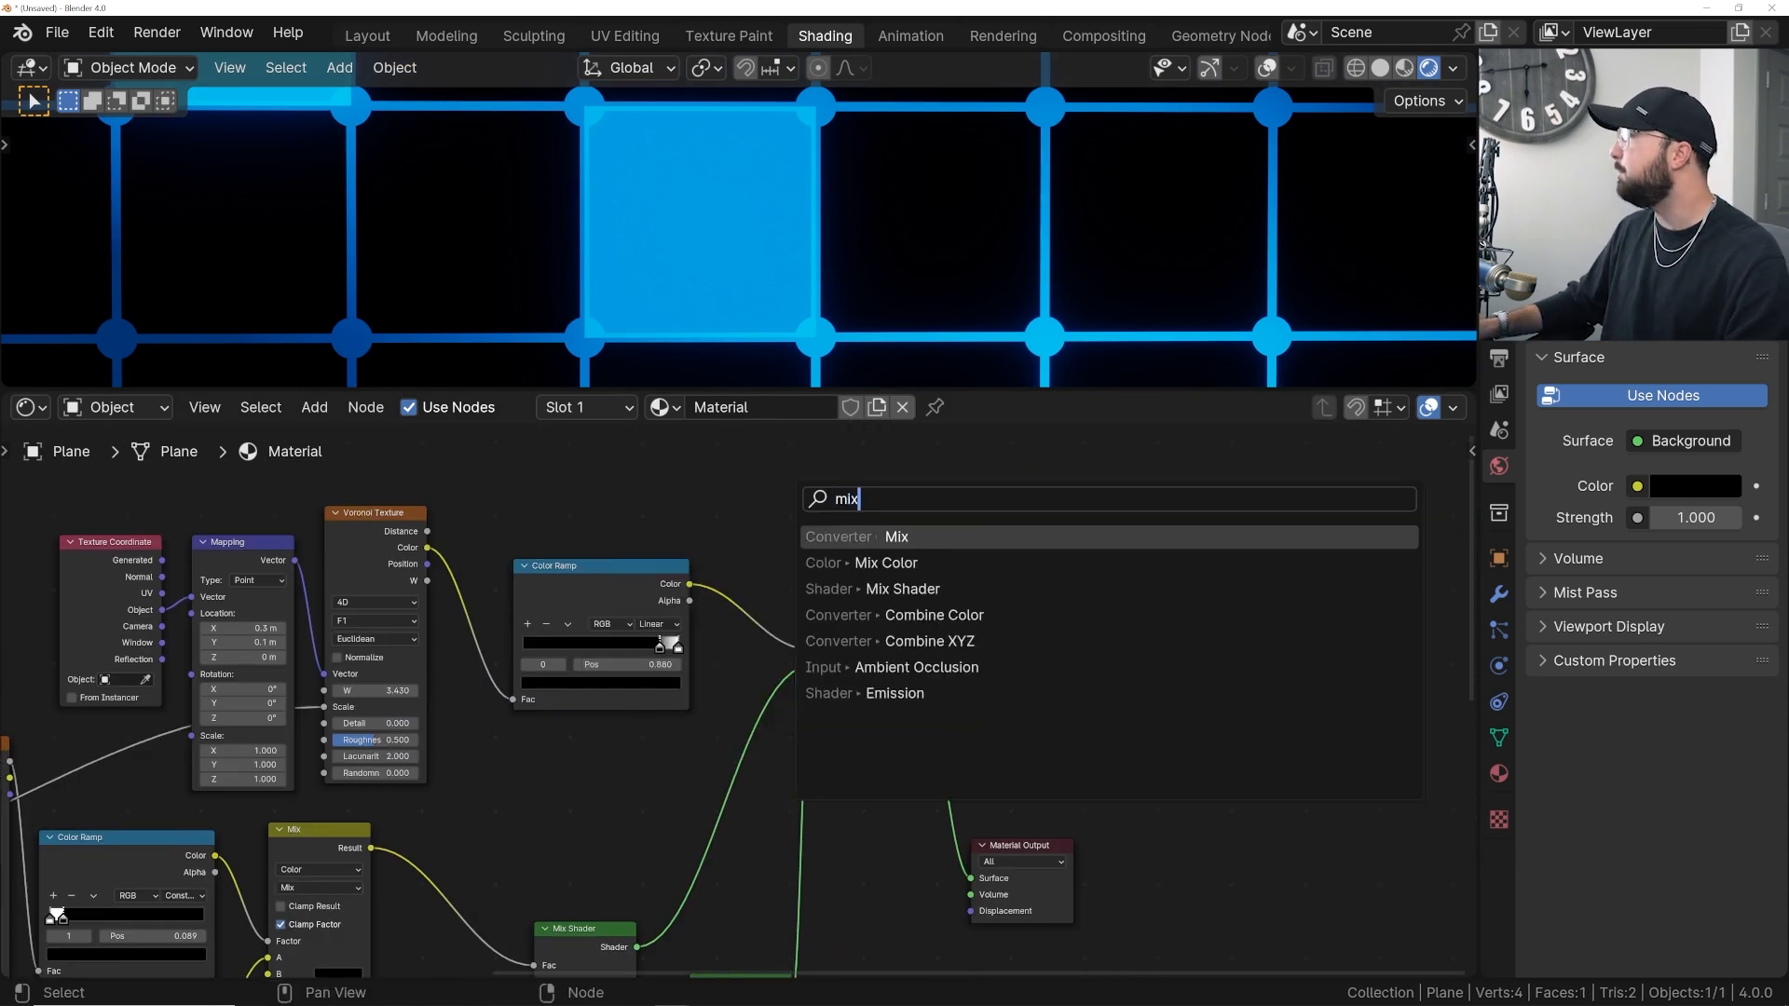
pyautogui.press('Down')
pyautogui.press('Return')
pyautogui.click(671, 494)
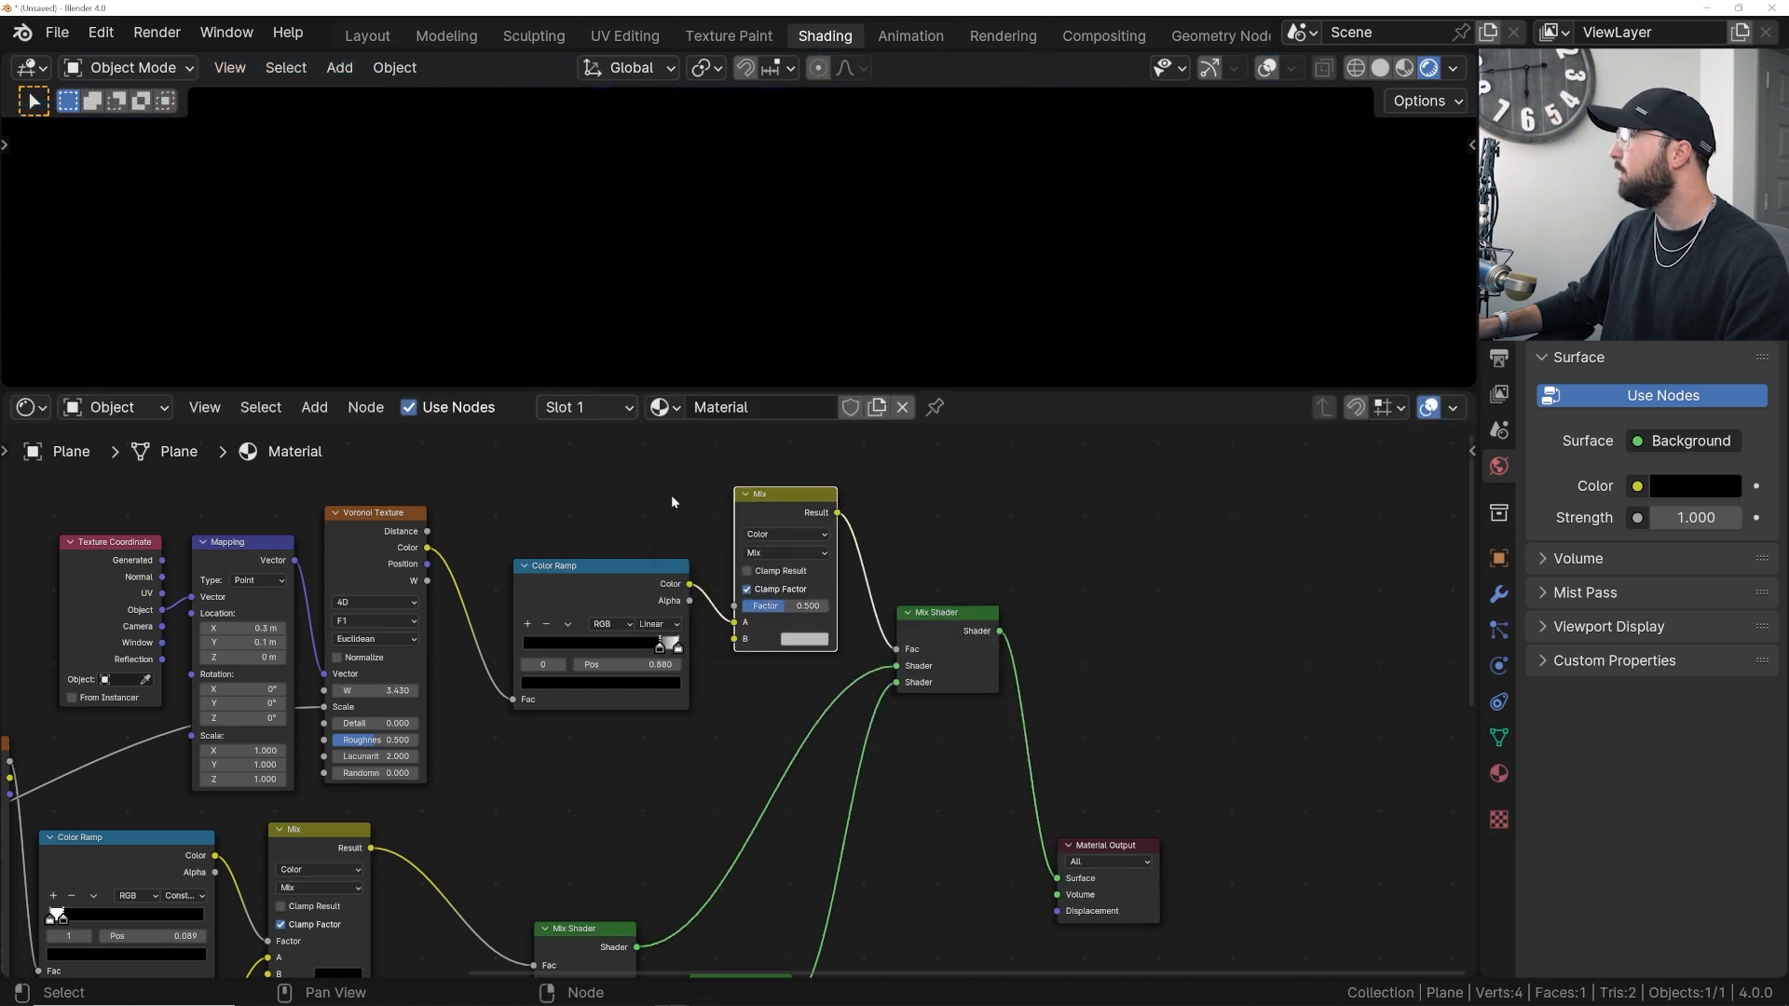
# - Set the new Mix node's B color to black and lower its Factor
pyautogui.click(825, 643)
pyautogui.moveTo(941, 516); pyautogui.dragTo(942, 535)
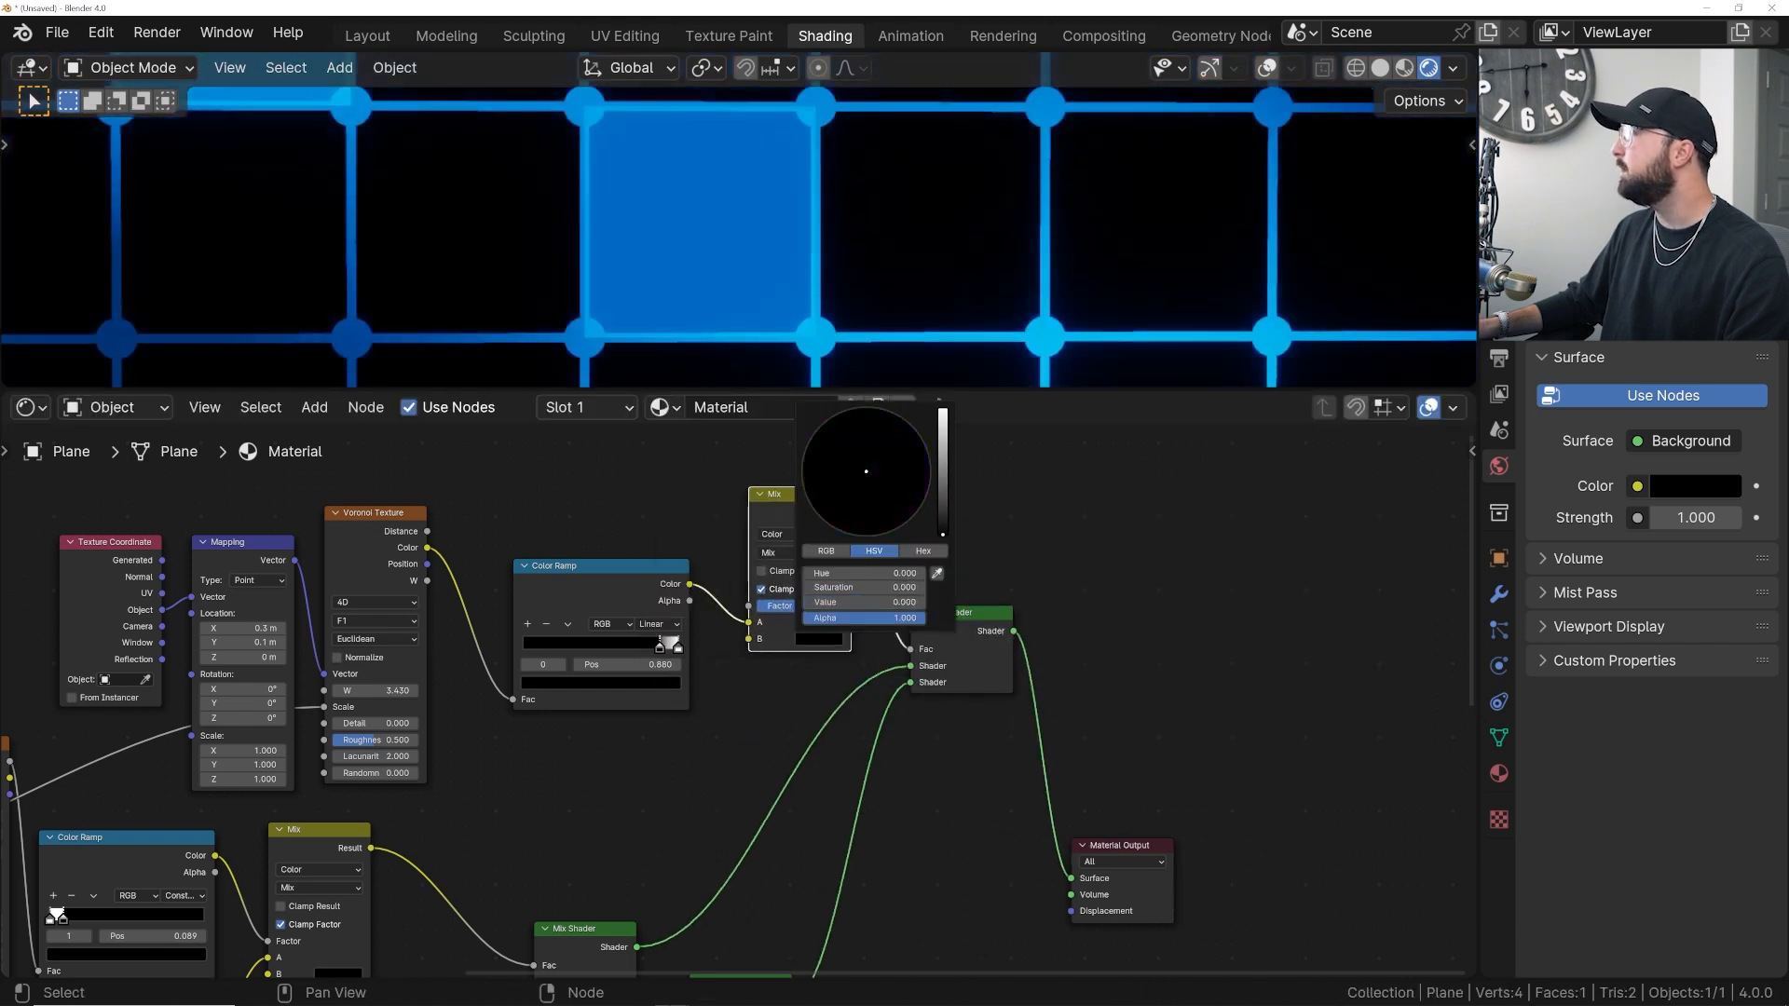
pyautogui.moveTo(805, 609); pyautogui.dragTo(781, 615)
pyautogui.click(818, 639)
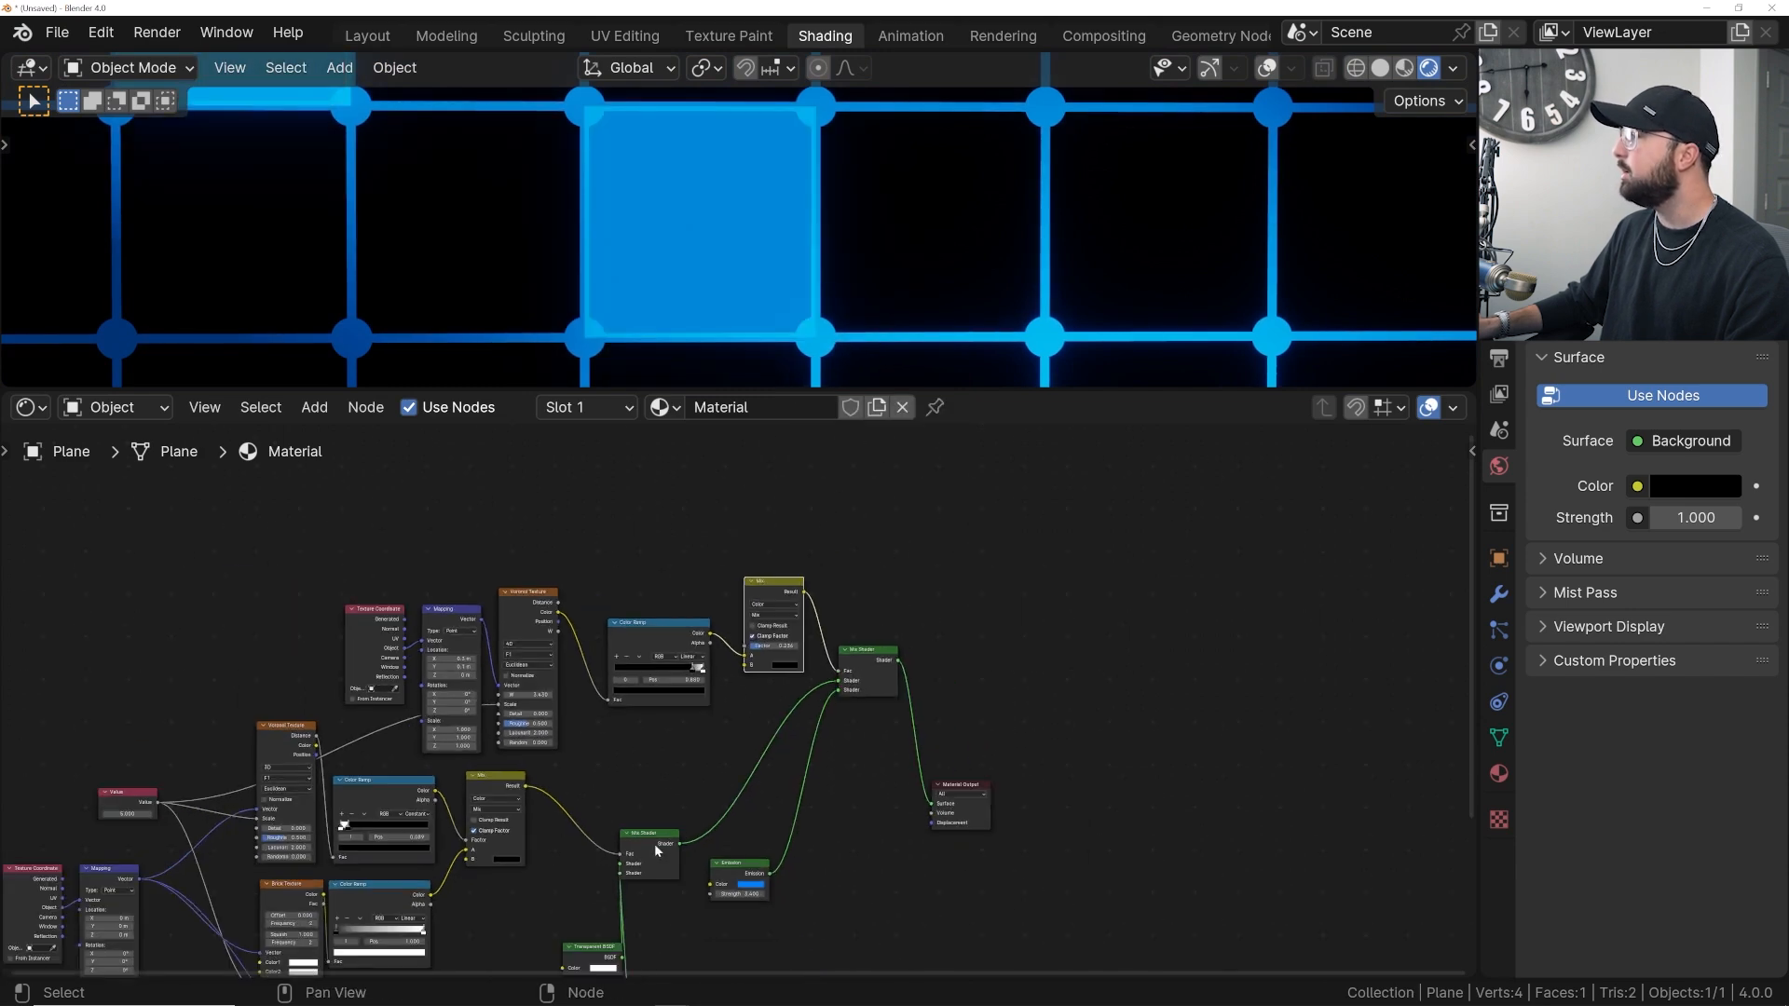
# - Connect the lower Mix node's Result to the new Mix node's Factor input
pyautogui.scroll(5, 563, 781)
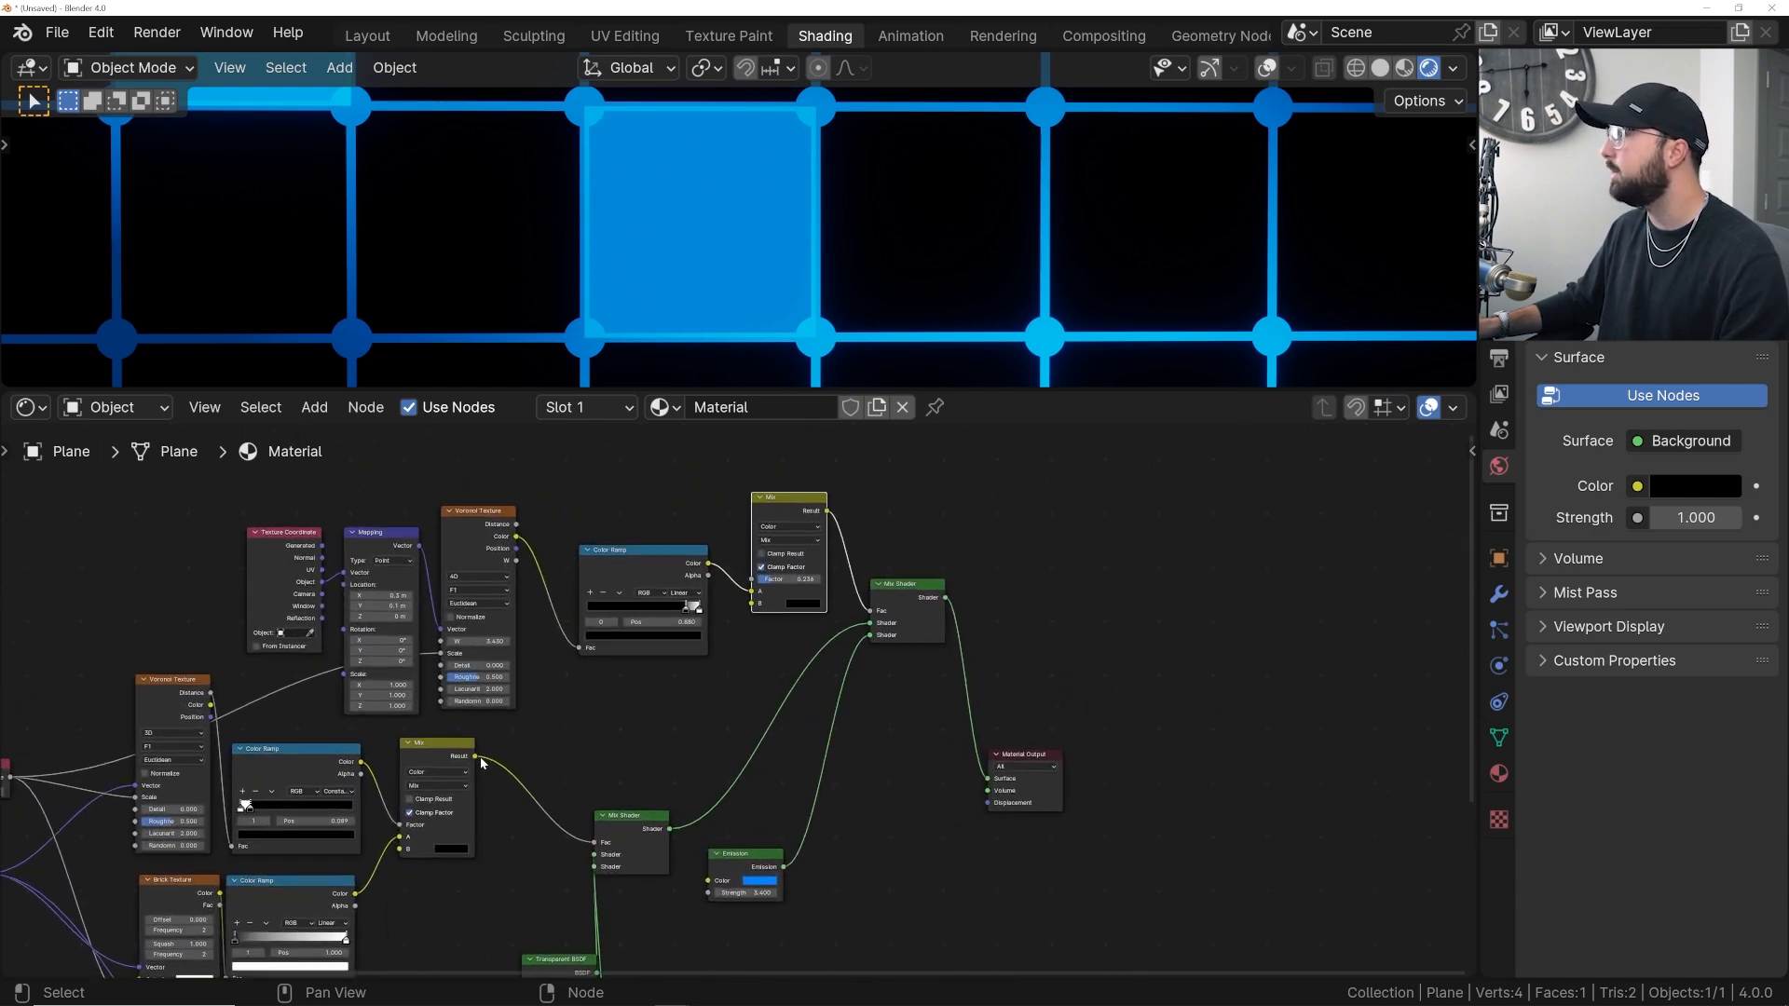
pyautogui.moveTo(476, 757); pyautogui.dragTo(751, 580)
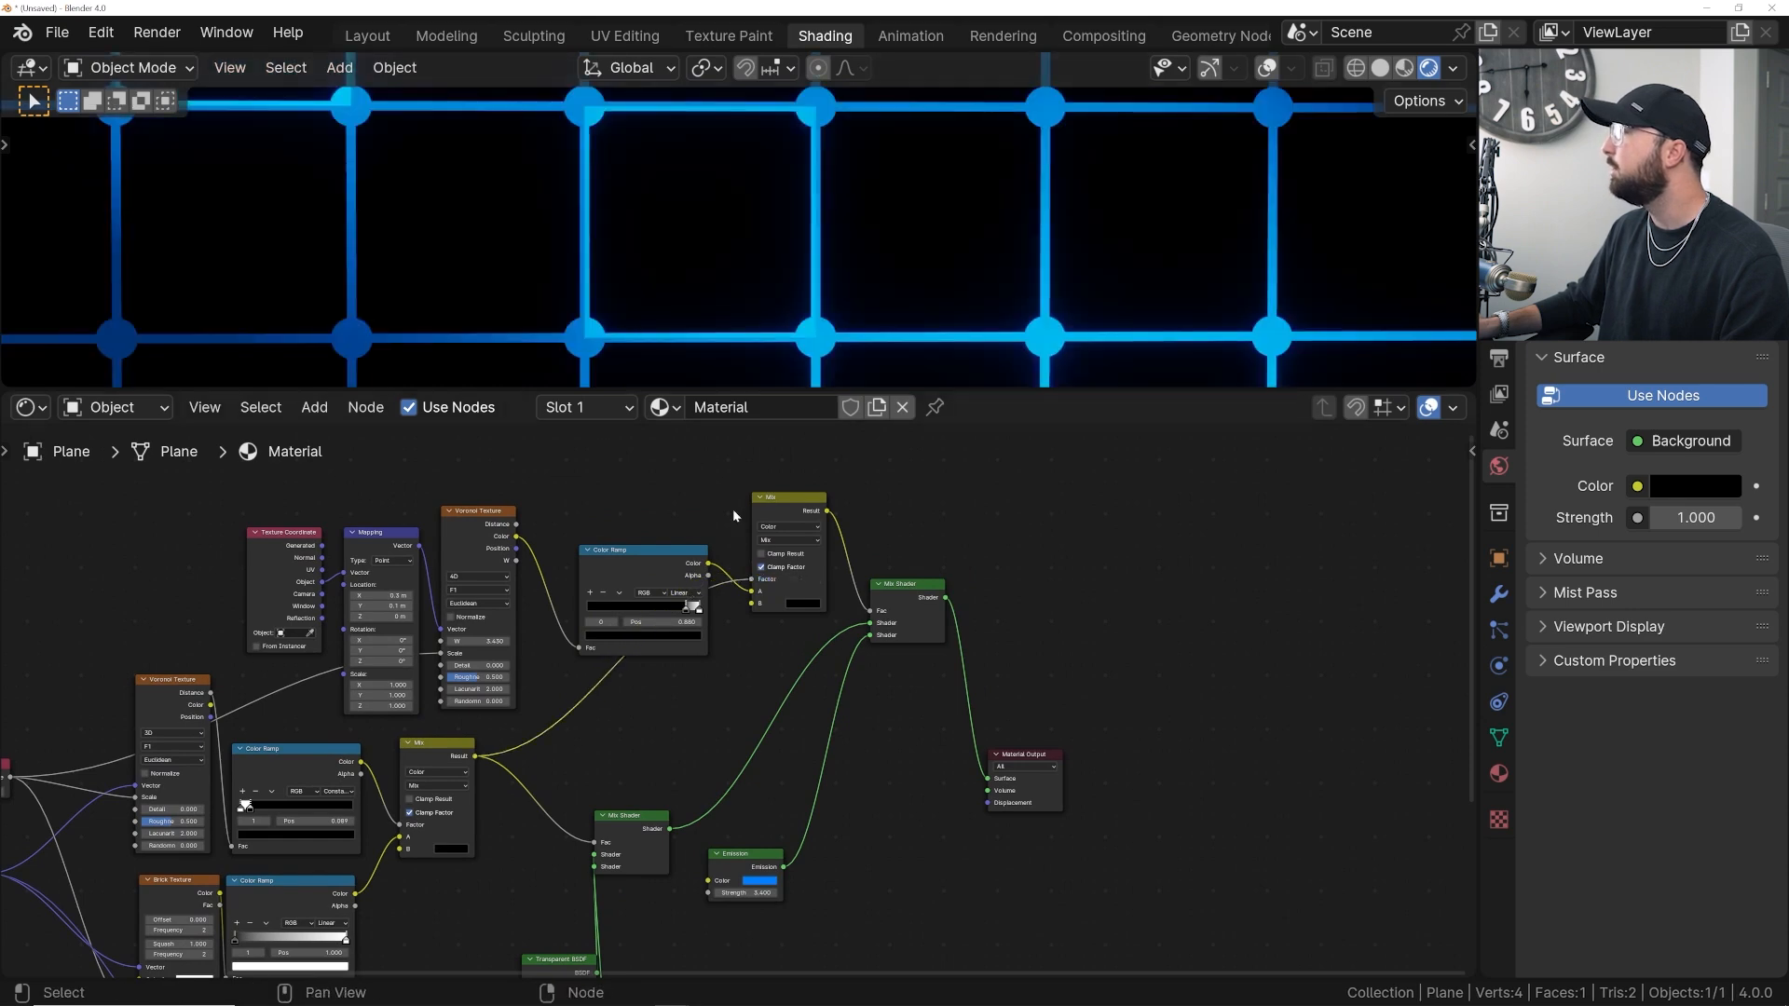
# - Try a lighter gray as the upper Mix node's B color
pyautogui.scroll(4, 746, 578)
pyautogui.click(843, 545)
pyautogui.click(986, 385)
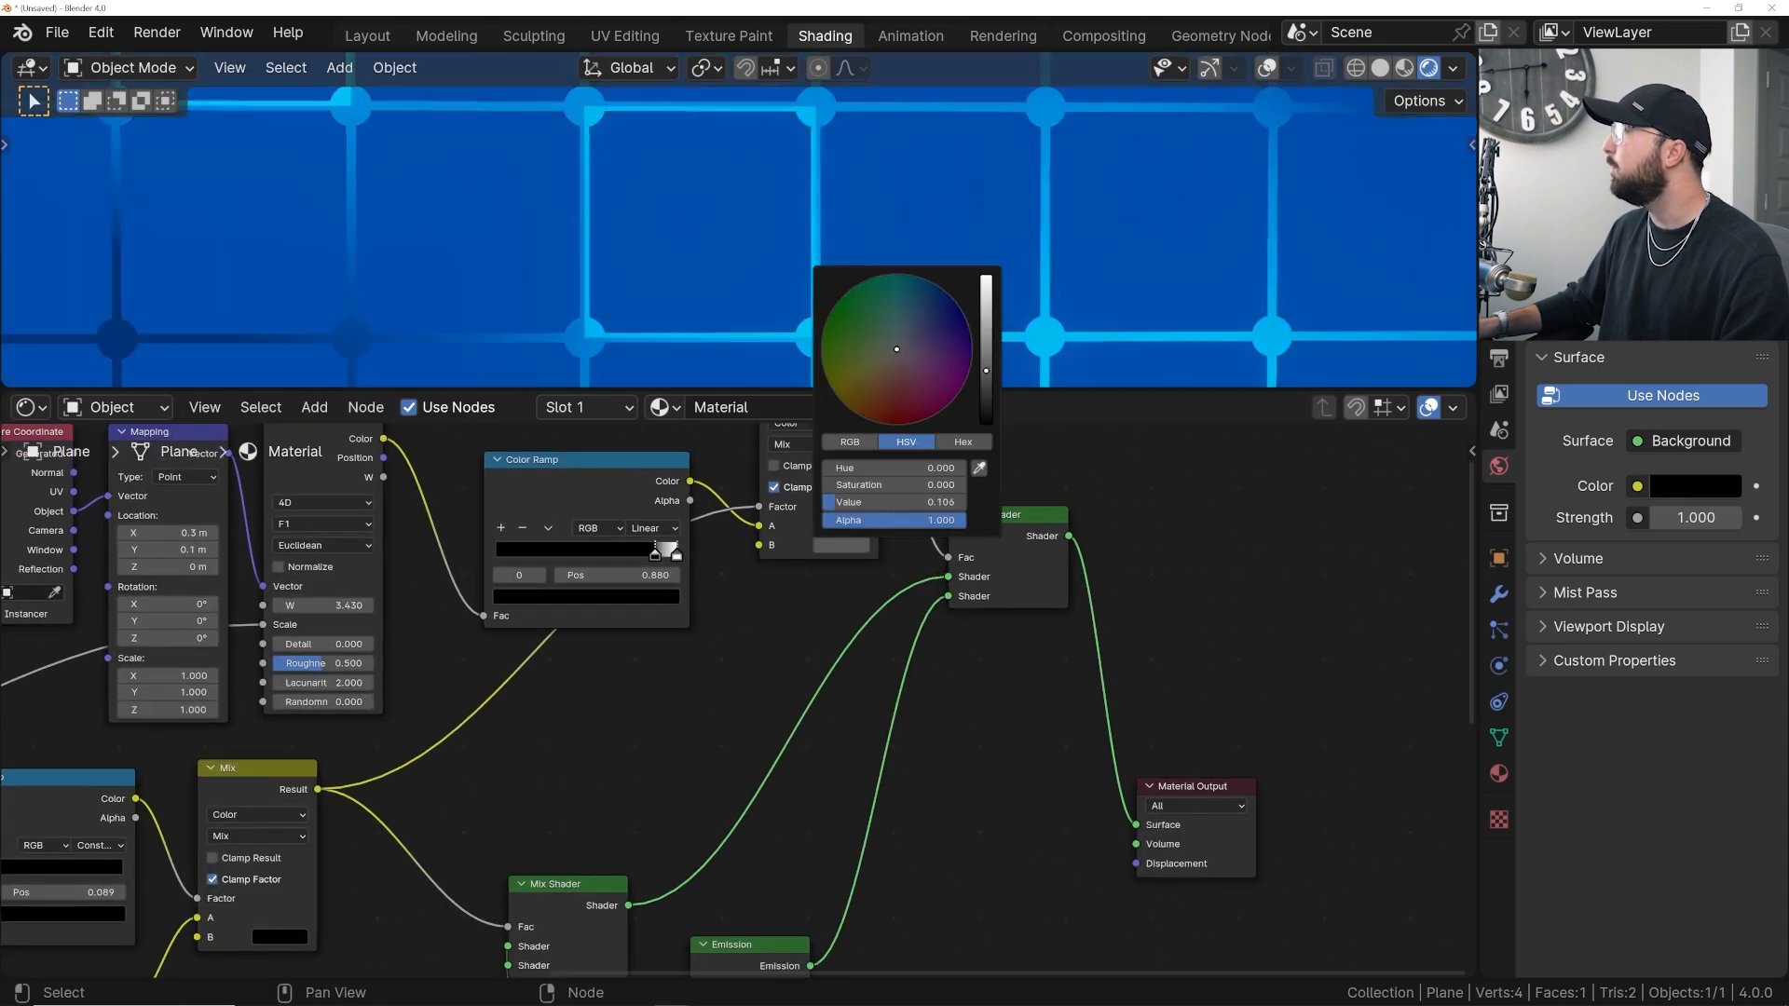
# - Move the upper Color Ramp higher to clear the Factor link and examine where the square overlaps the grid lines
pyautogui.scroll(-3, 607, 495)
pyautogui.moveTo(607, 495)
pyautogui.mouseDown()
pyautogui.moveTo(610, 596)
pyautogui.moveTo(601, 490)
pyautogui.mouseUp()
pyautogui.scroll(2, 841, 210)
pyautogui.scroll(3, 841, 209)
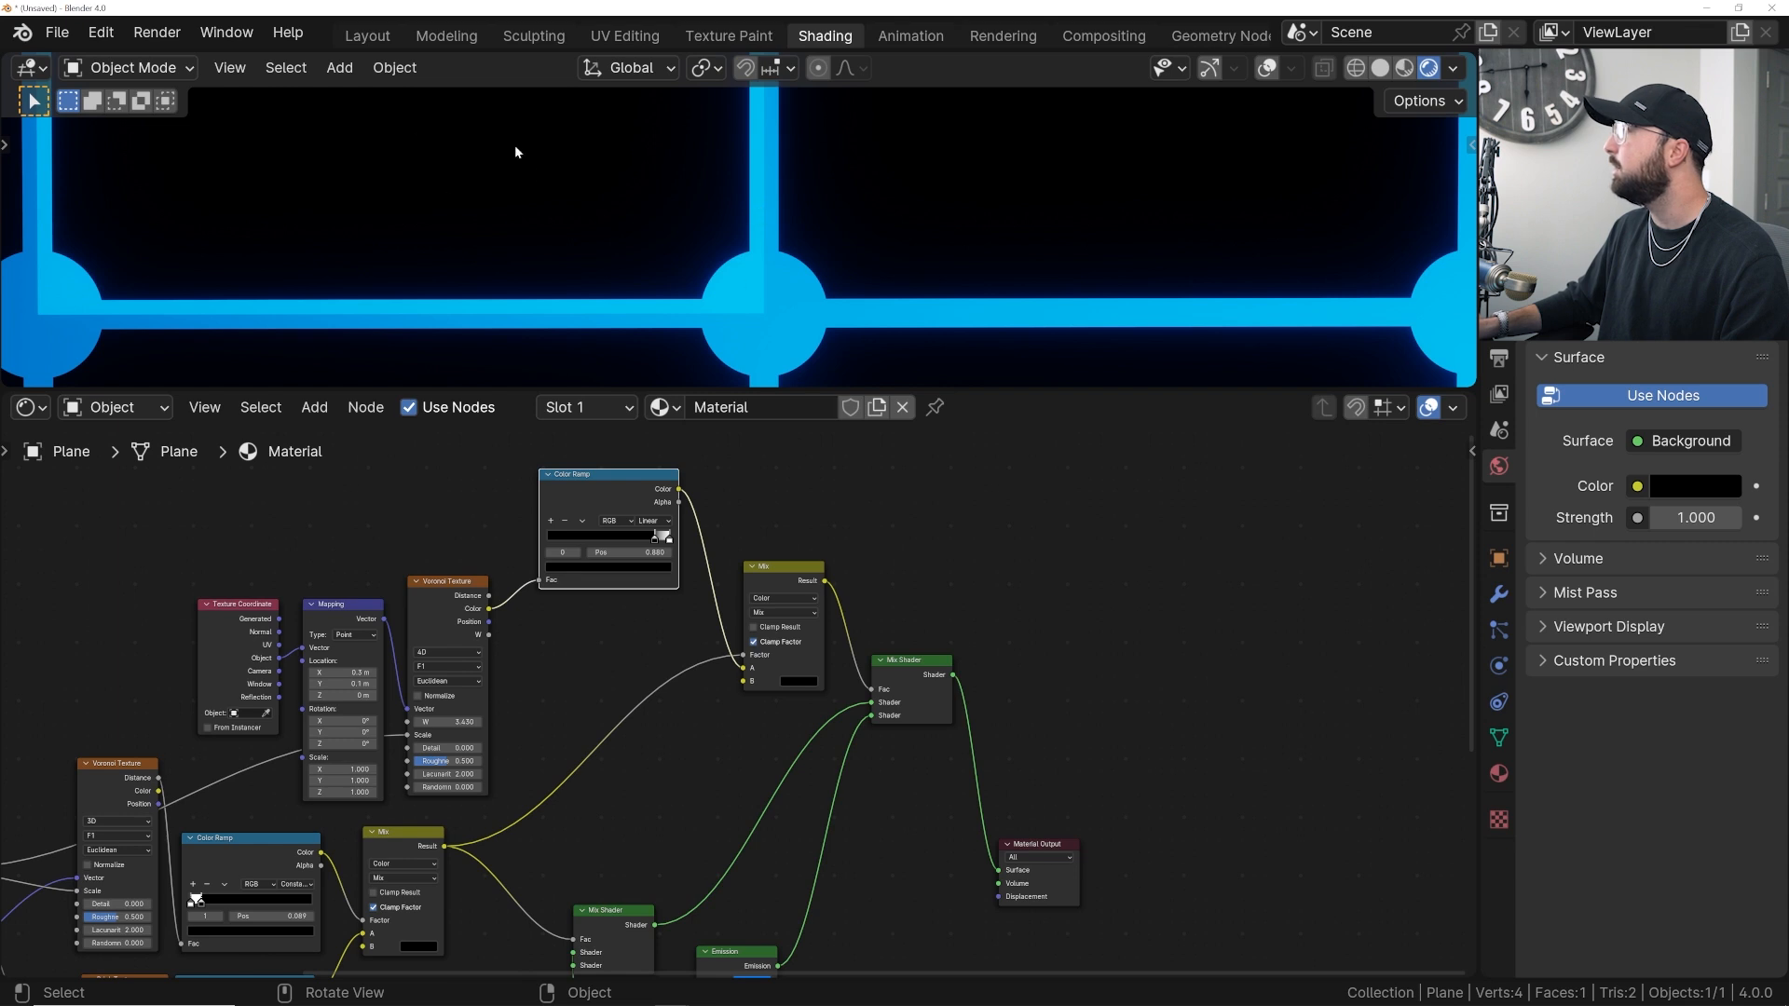
pyautogui.scroll(-3, 304, 300)
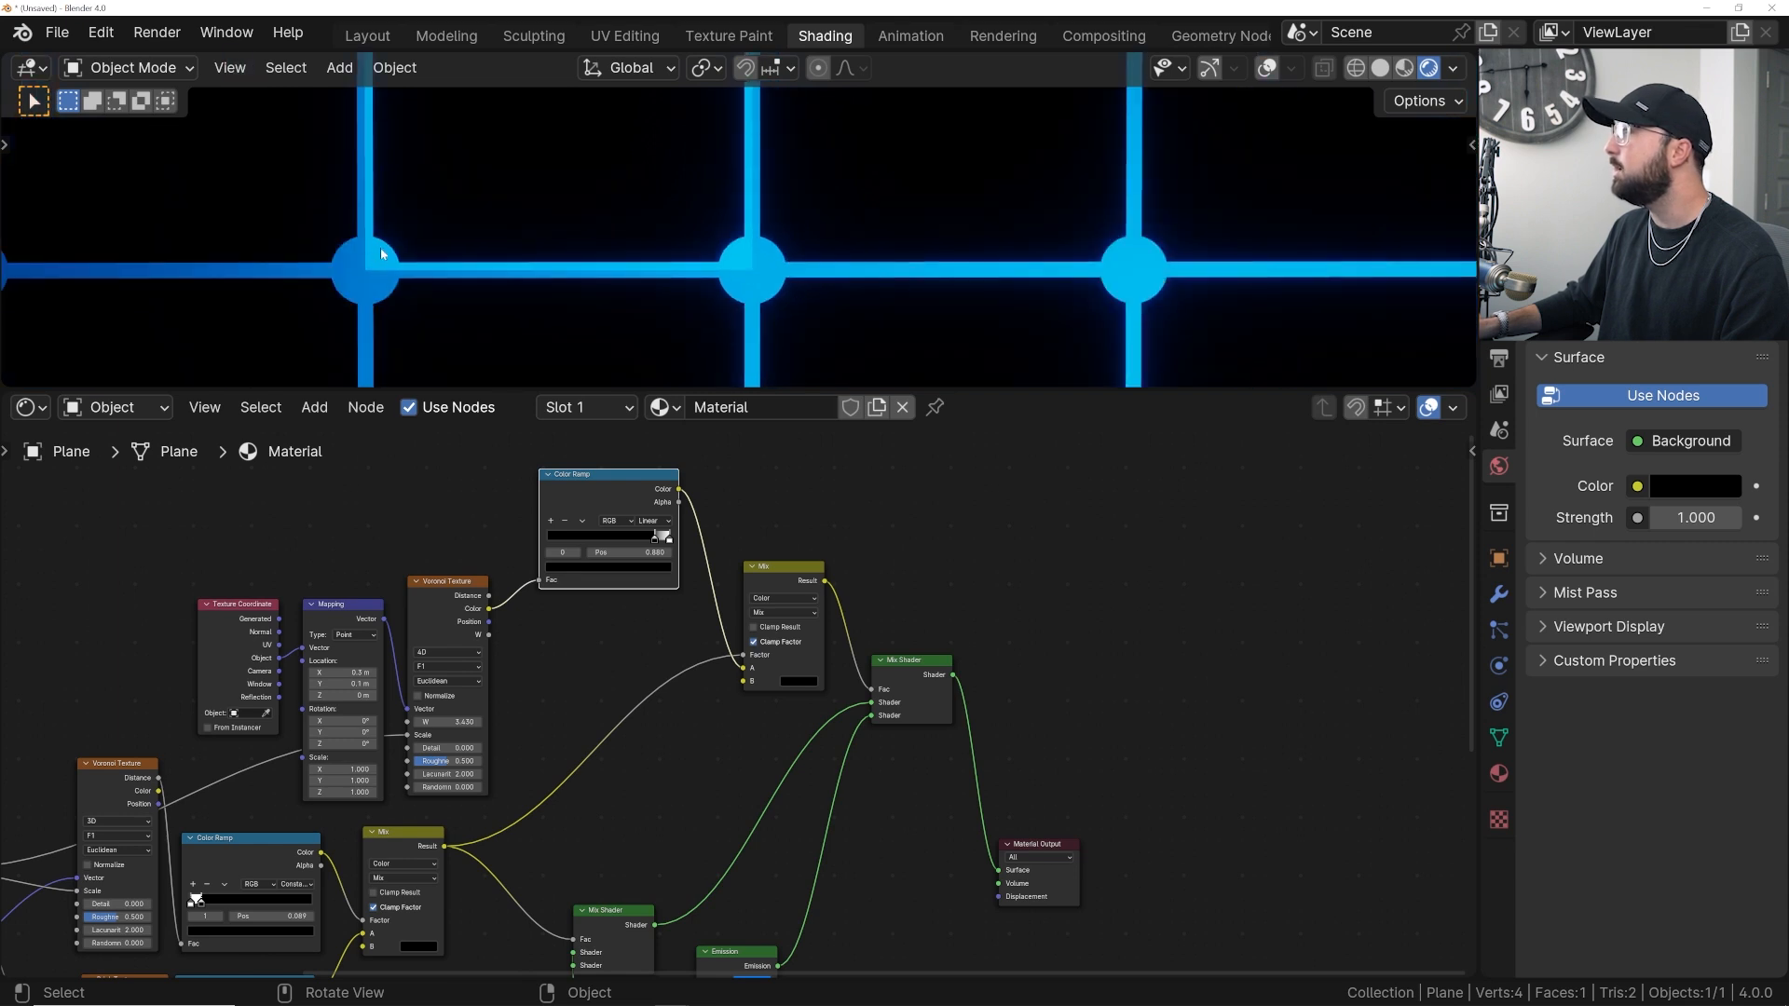
pyautogui.scroll(2, 535, 167)
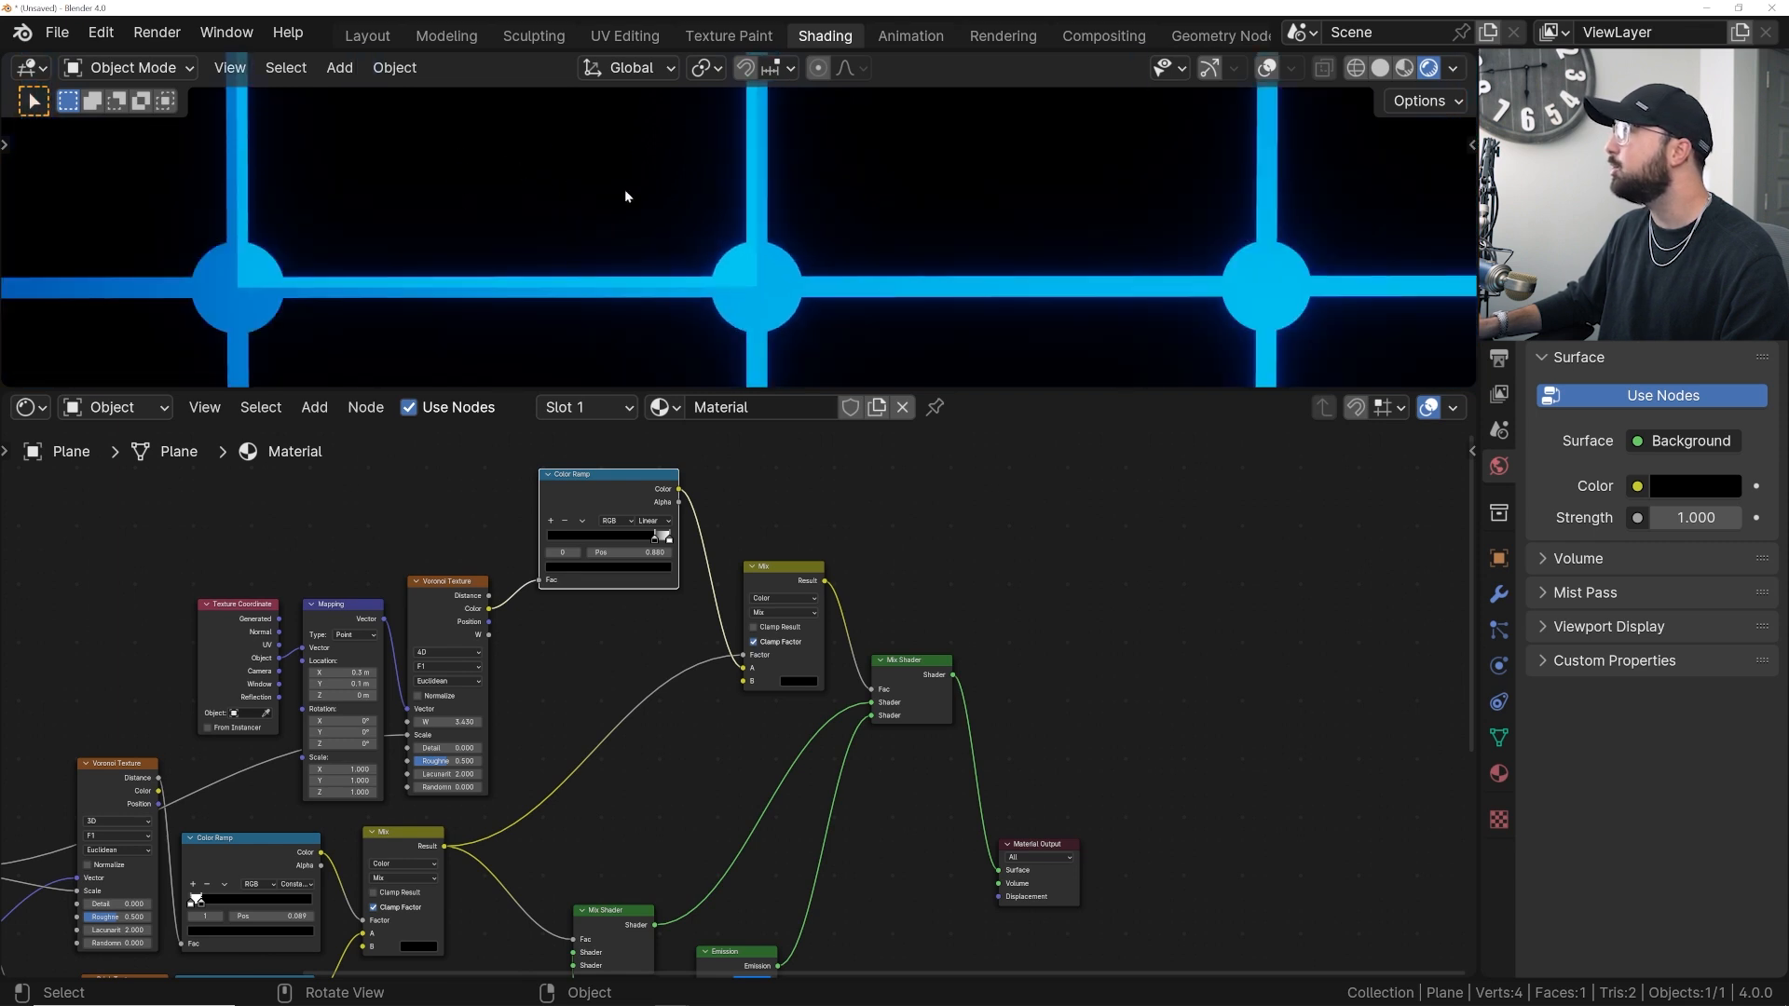
pyautogui.scroll(2, 743, 267)
# - Insert an Invert Color node on the link from the lower Mix Result to the upper Mix Factor
pyautogui.hotkey('shift', 'a')
pyautogui.hotkey('shift', 'a')
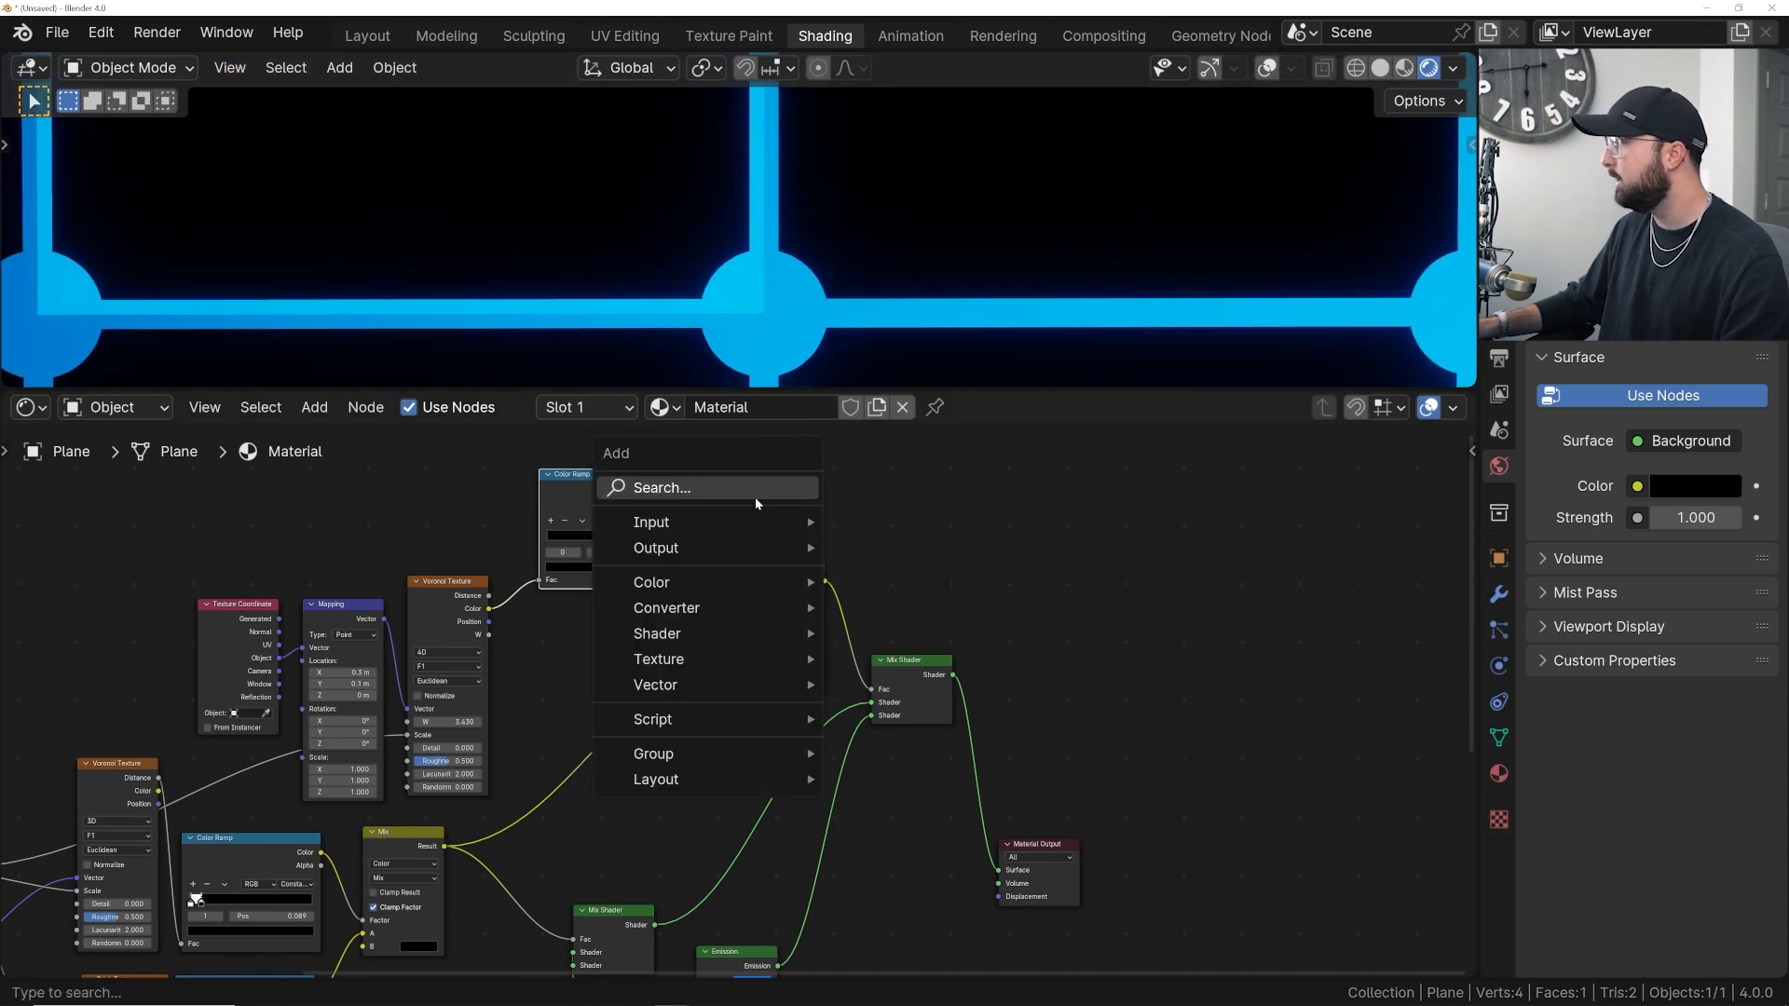
pyautogui.click(755, 488)
pyautogui.write('inv')
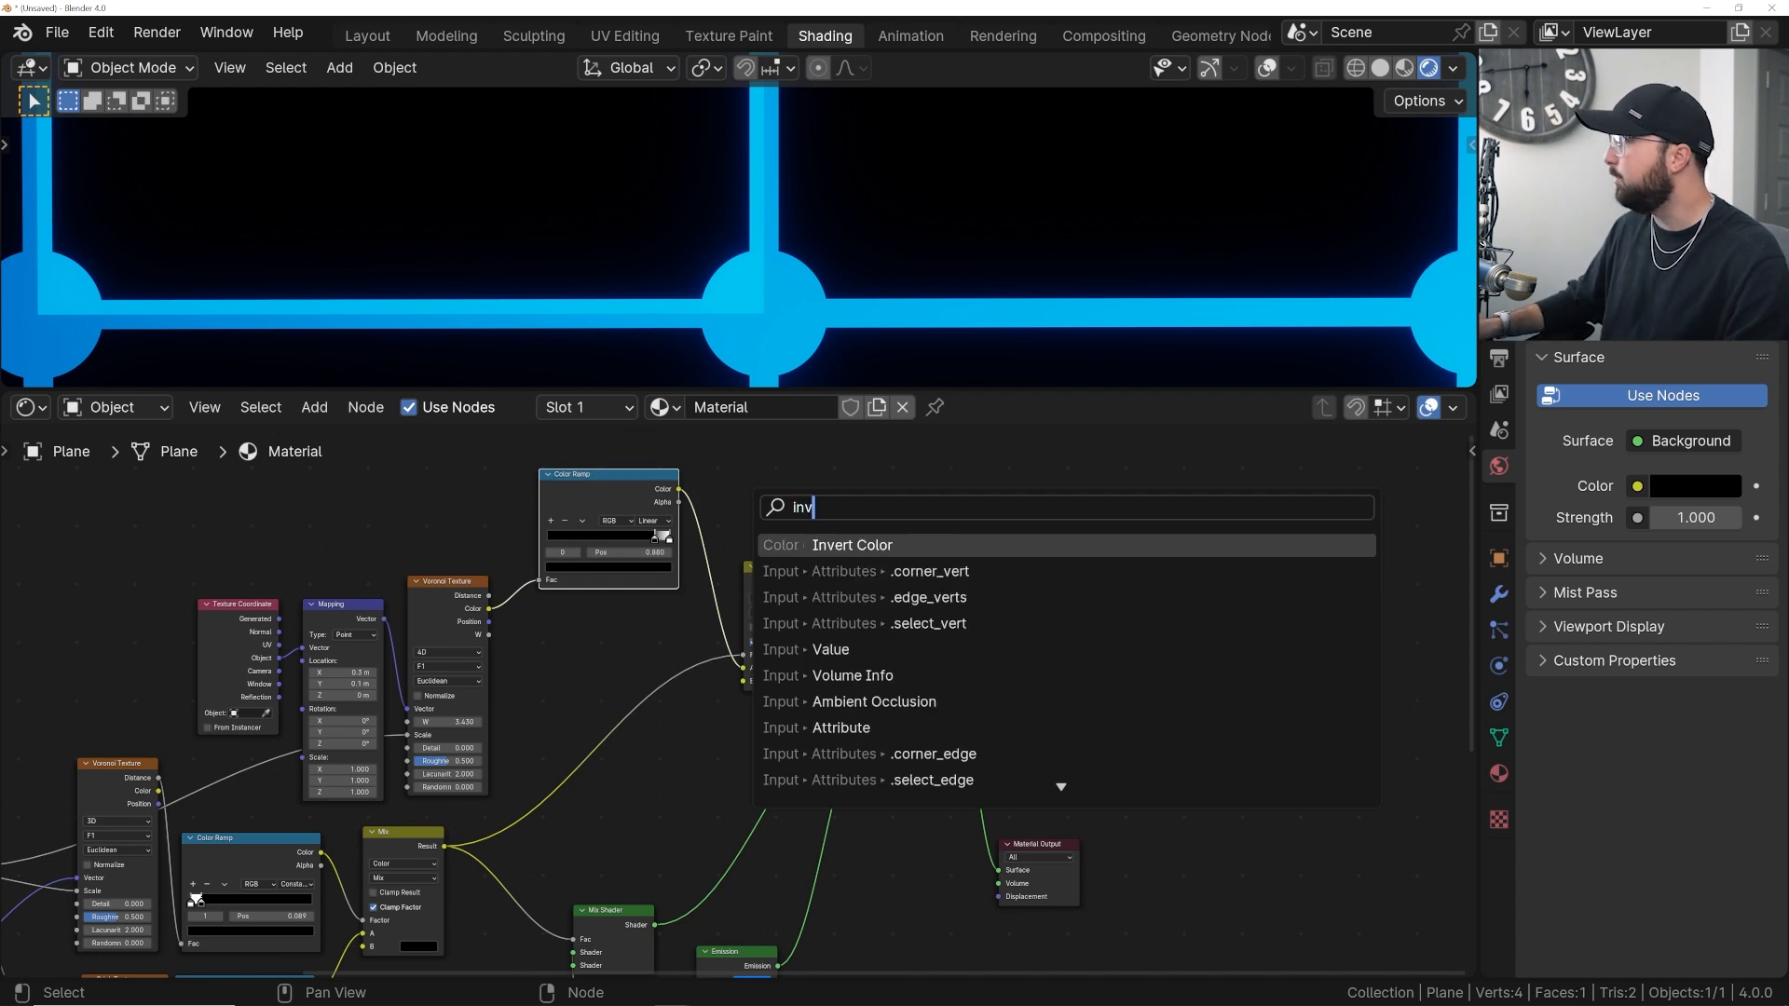
pyautogui.press('Return')
pyautogui.click(570, 722)
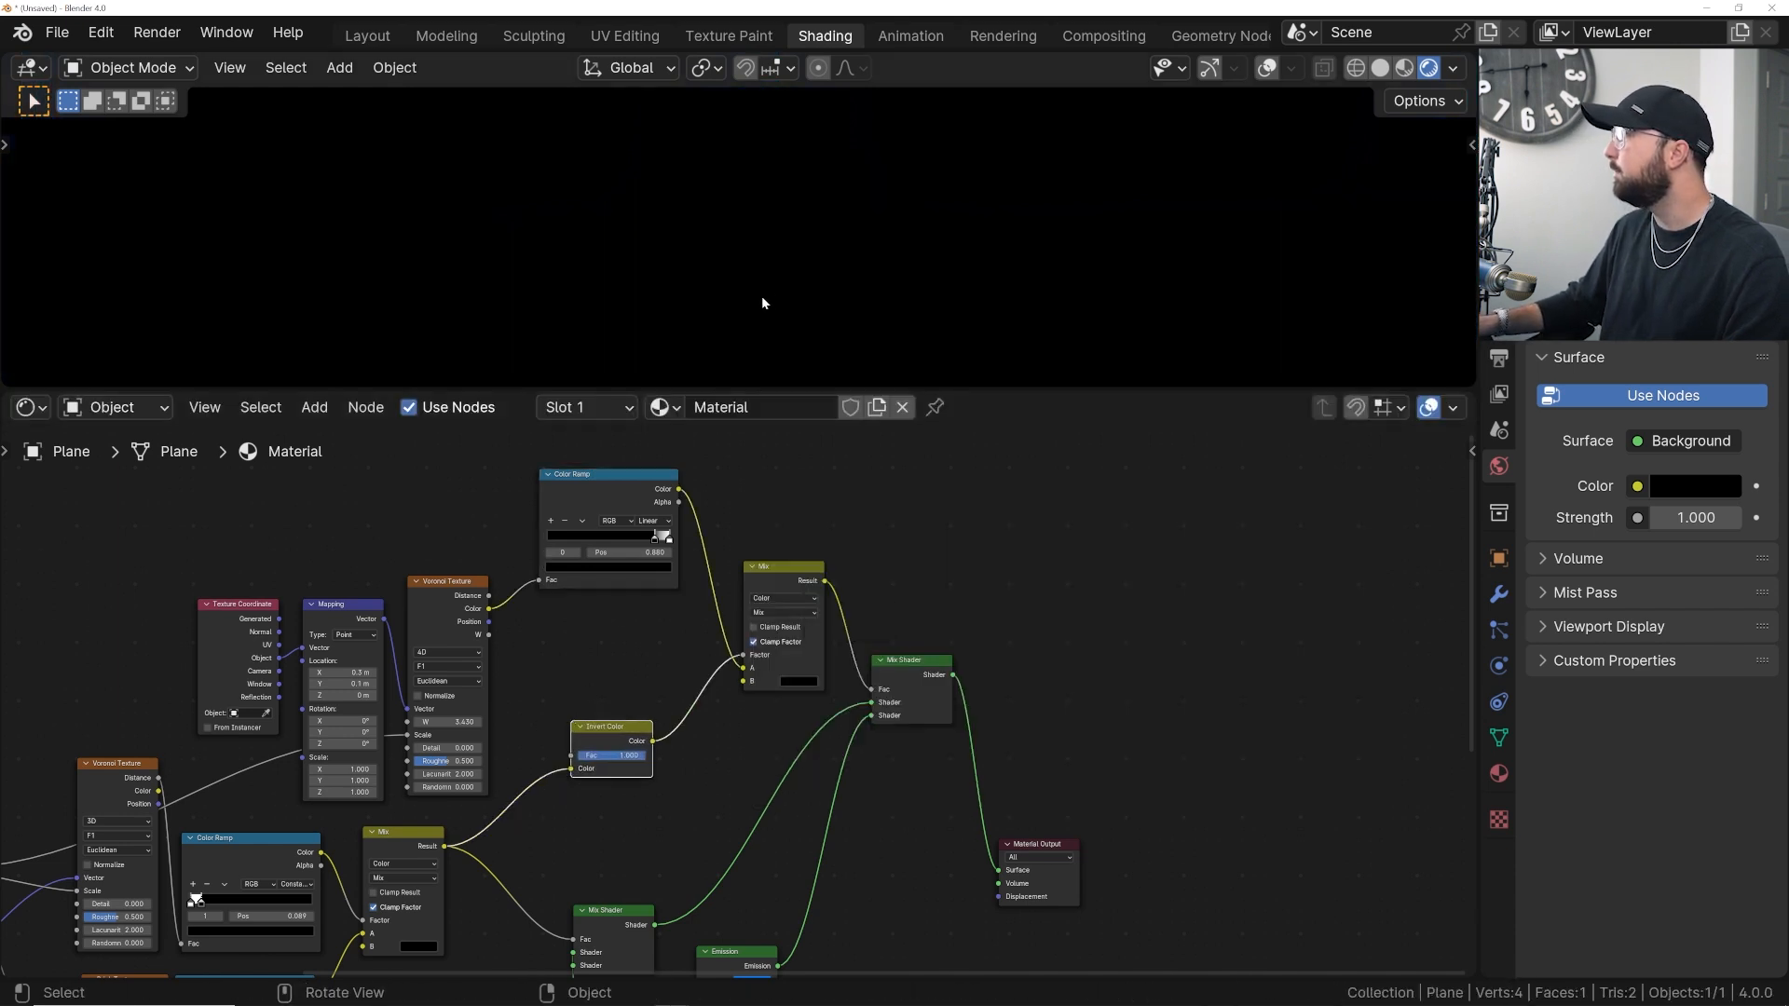
pyautogui.scroll(-3, 736, 244)
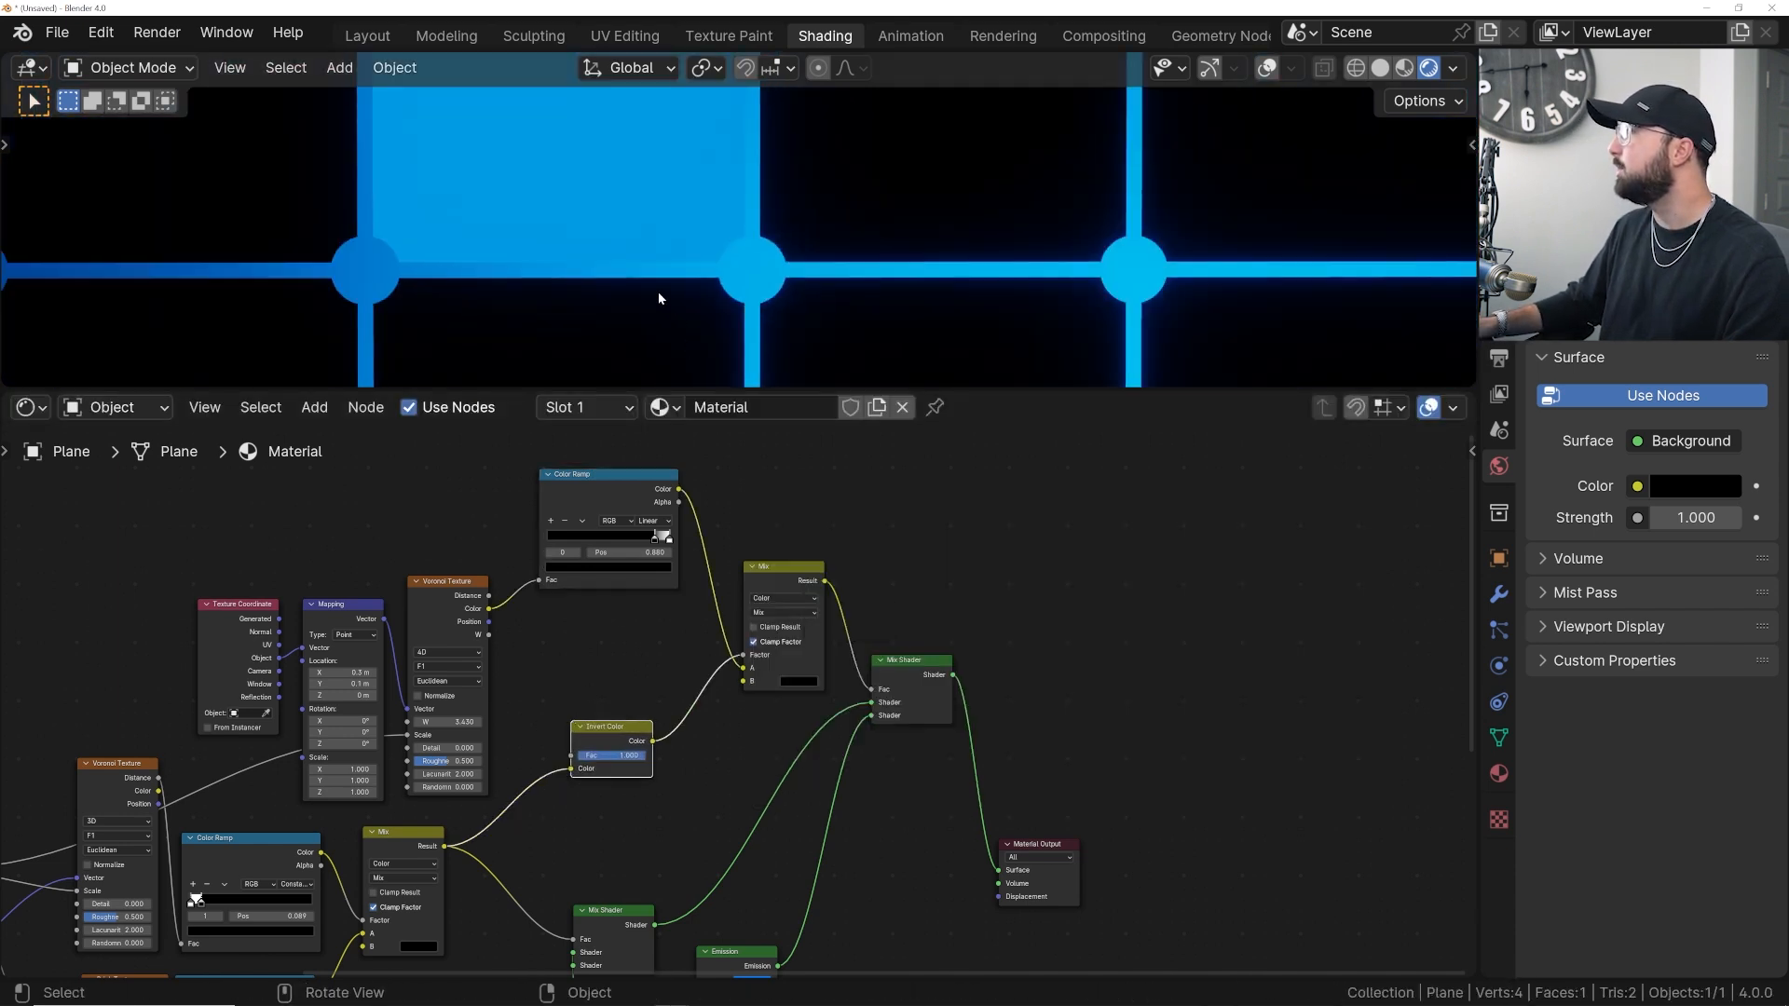
pyautogui.moveTo(632, 766)
pyautogui.mouseDown()
pyautogui.moveTo(572, 755)
pyautogui.moveTo(641, 754)
pyautogui.mouseUp()
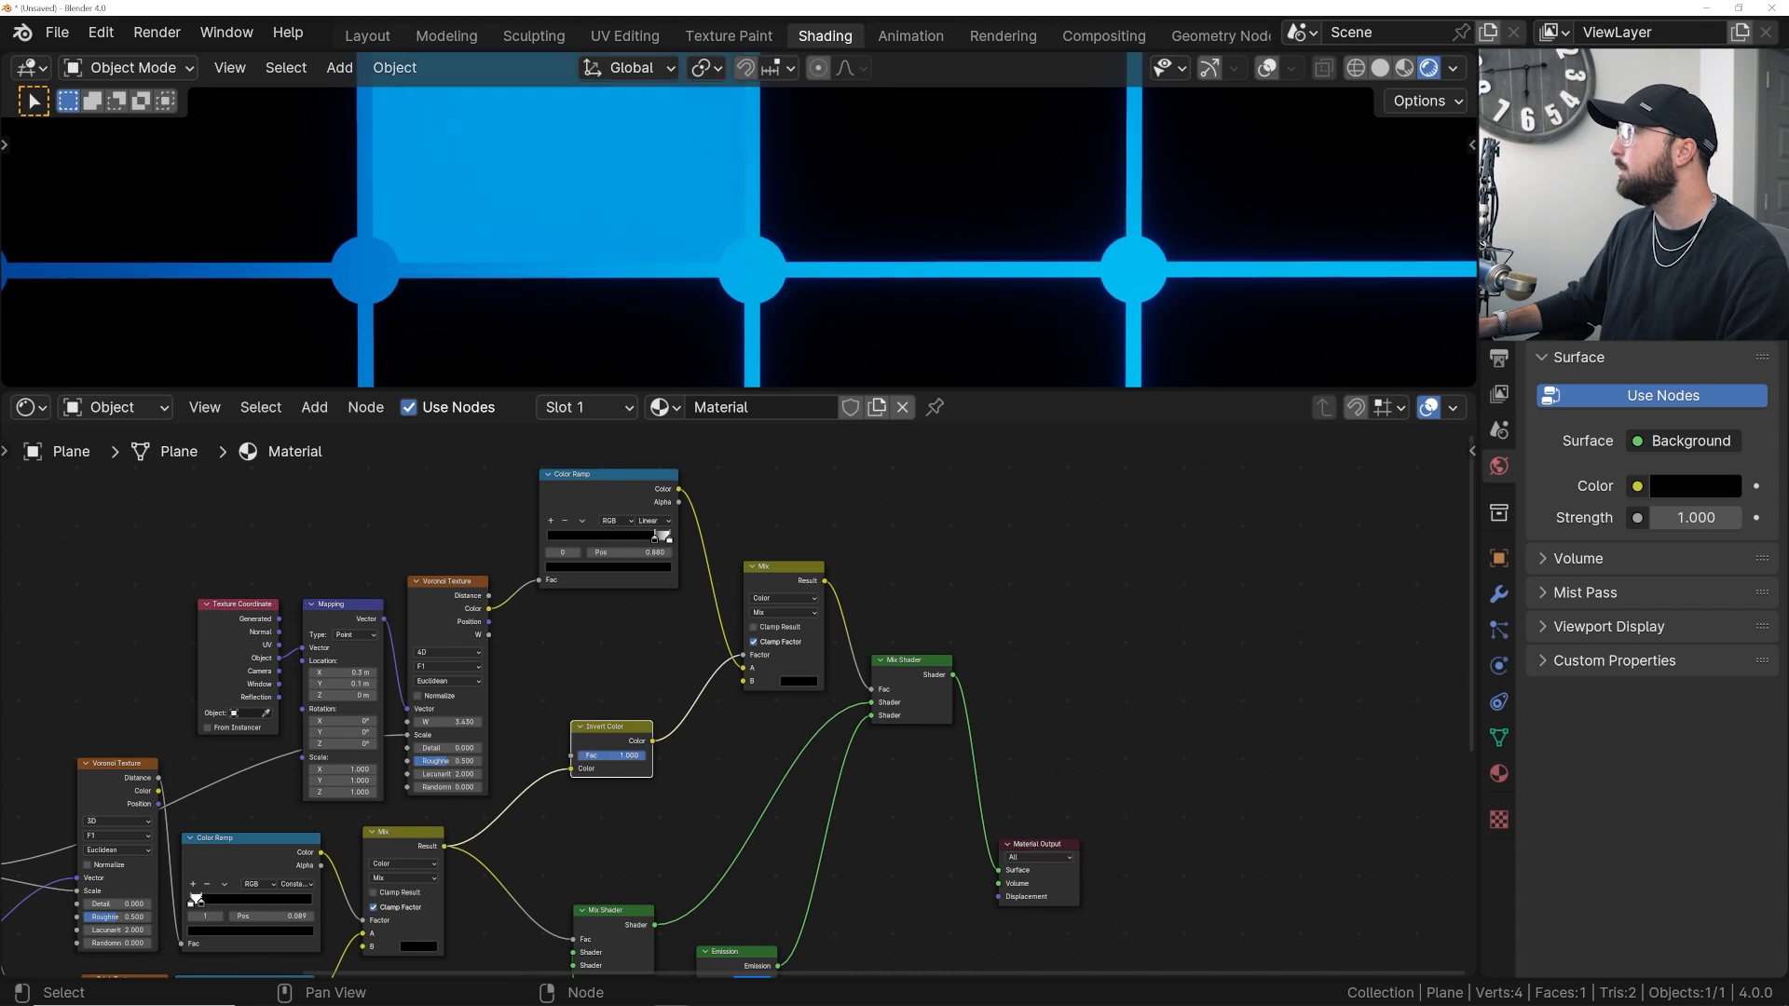
# - Lower the upper Color Ramp's black stop to 0.662 so more glowing squares fill the grid cells
pyautogui.scroll(-4, 653, 224)
pyautogui.scroll(-2, 653, 223)
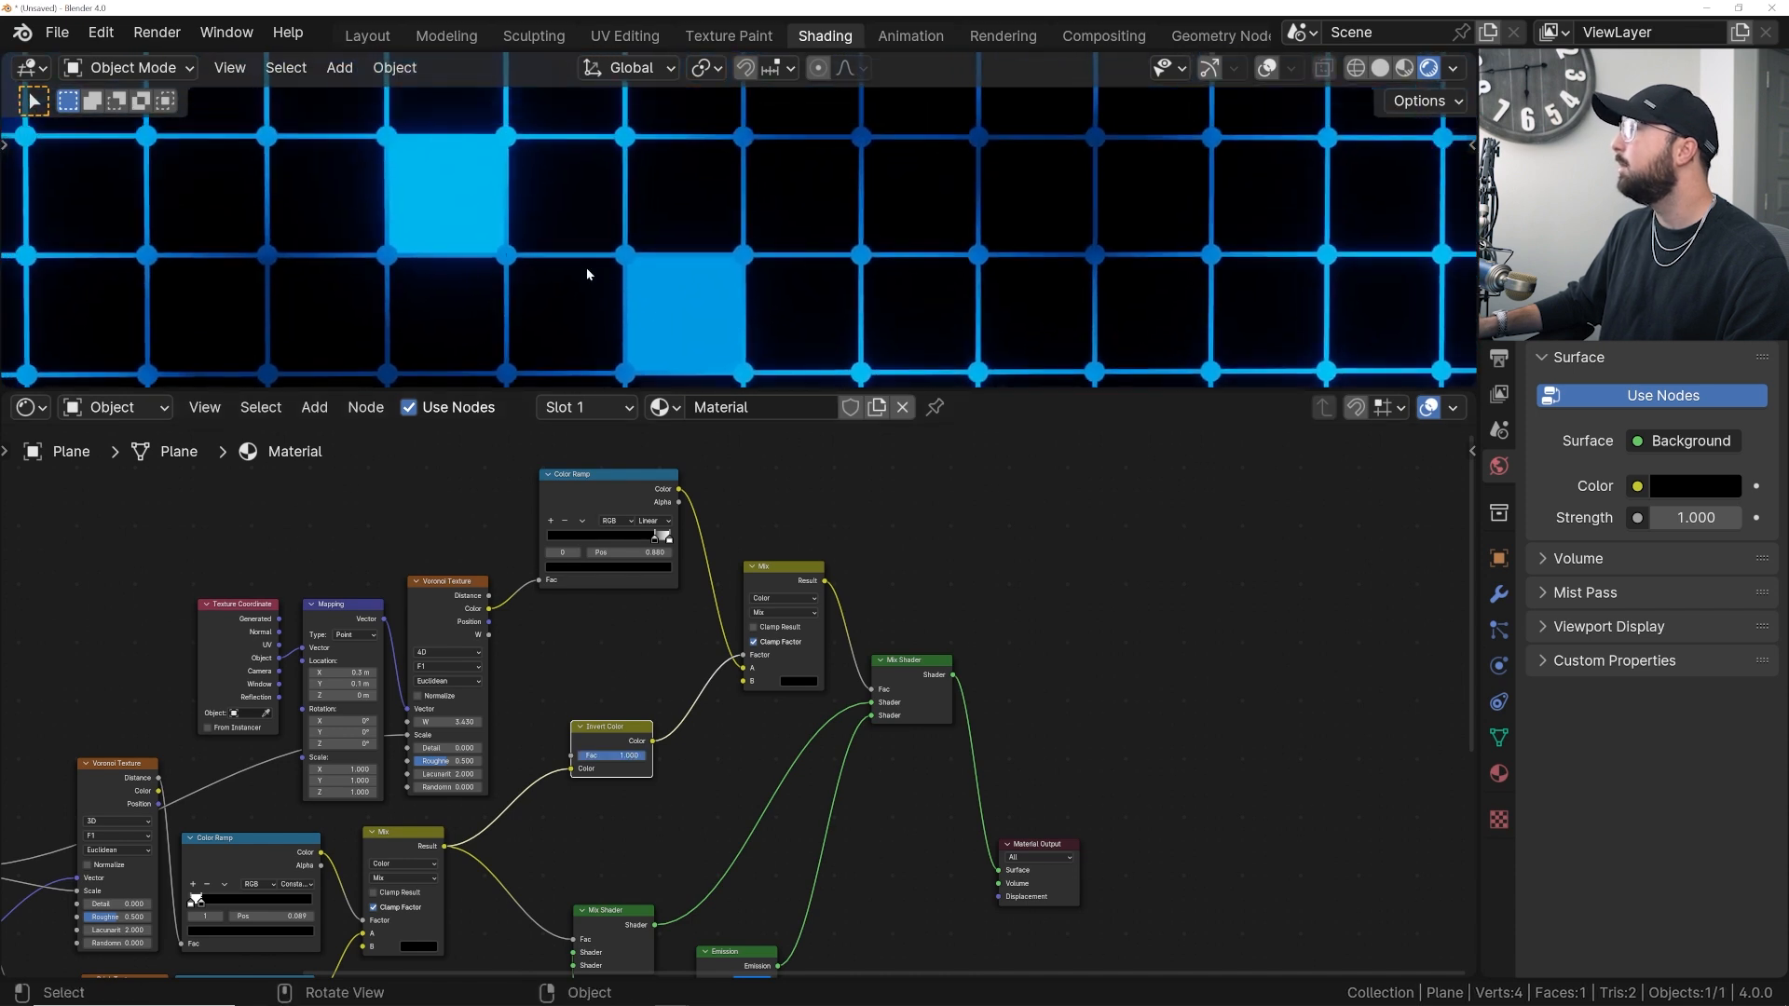
pyautogui.scroll(8, 570, 312)
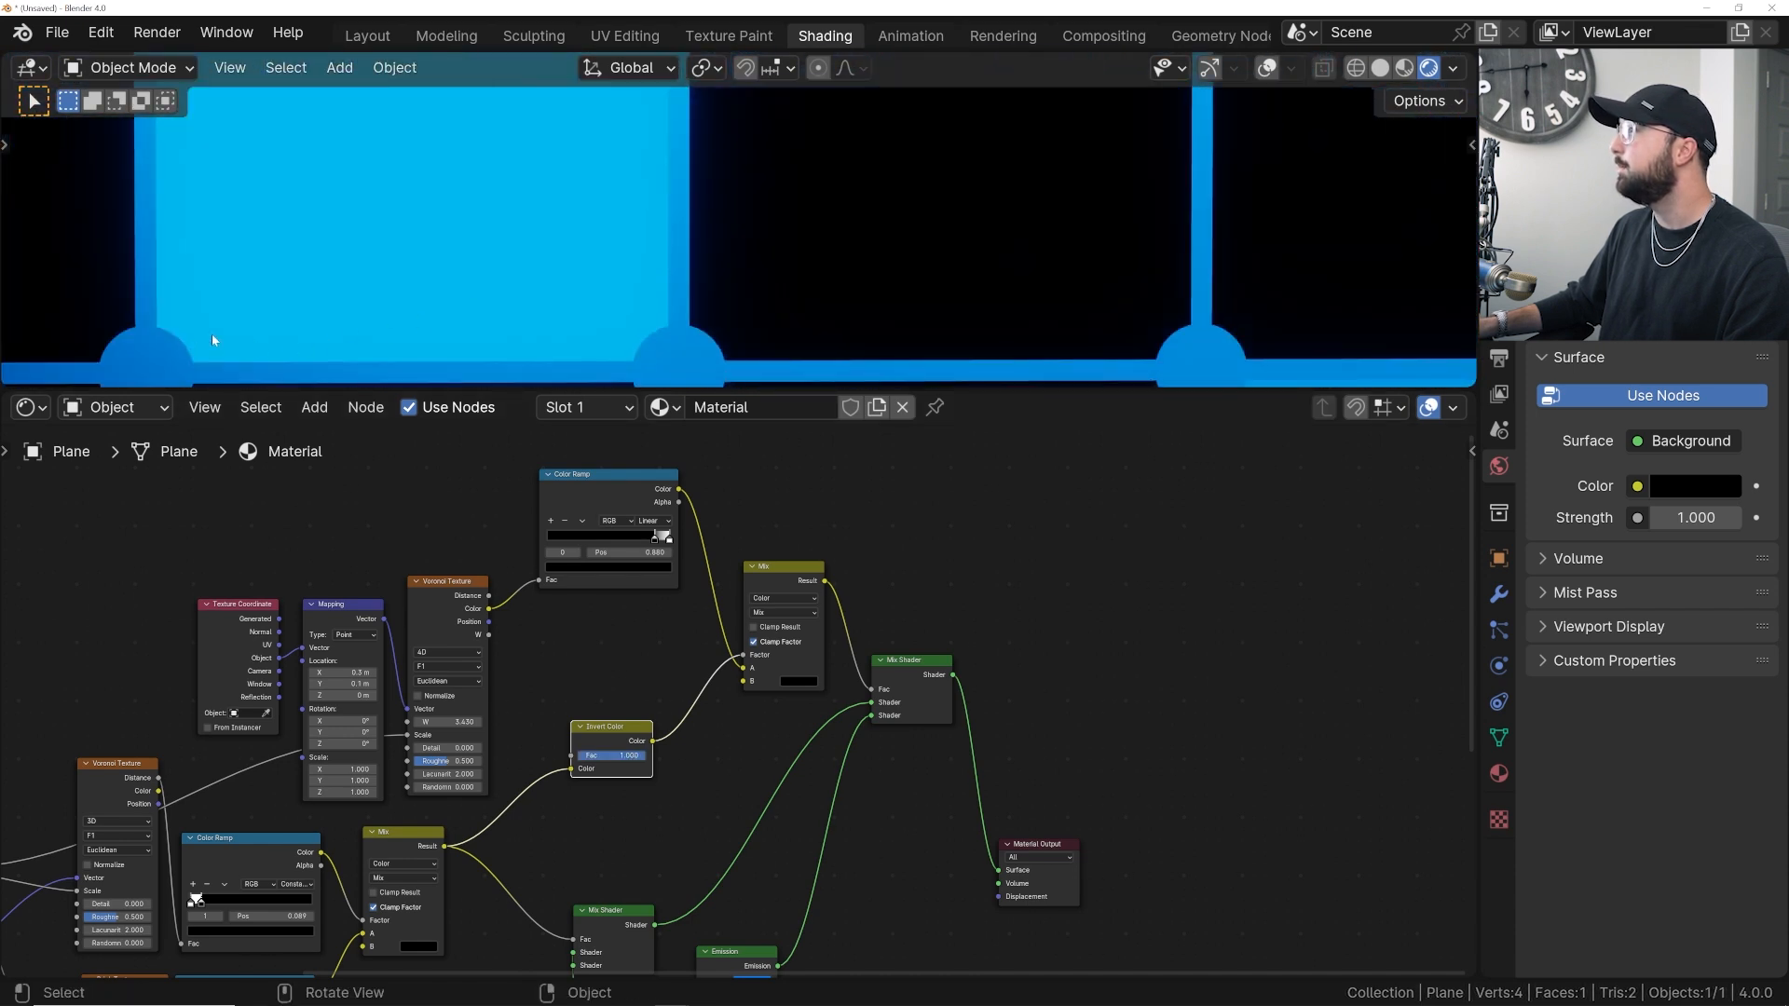
pyautogui.scroll(-15, 344, 299)
pyautogui.scroll(3, 645, 277)
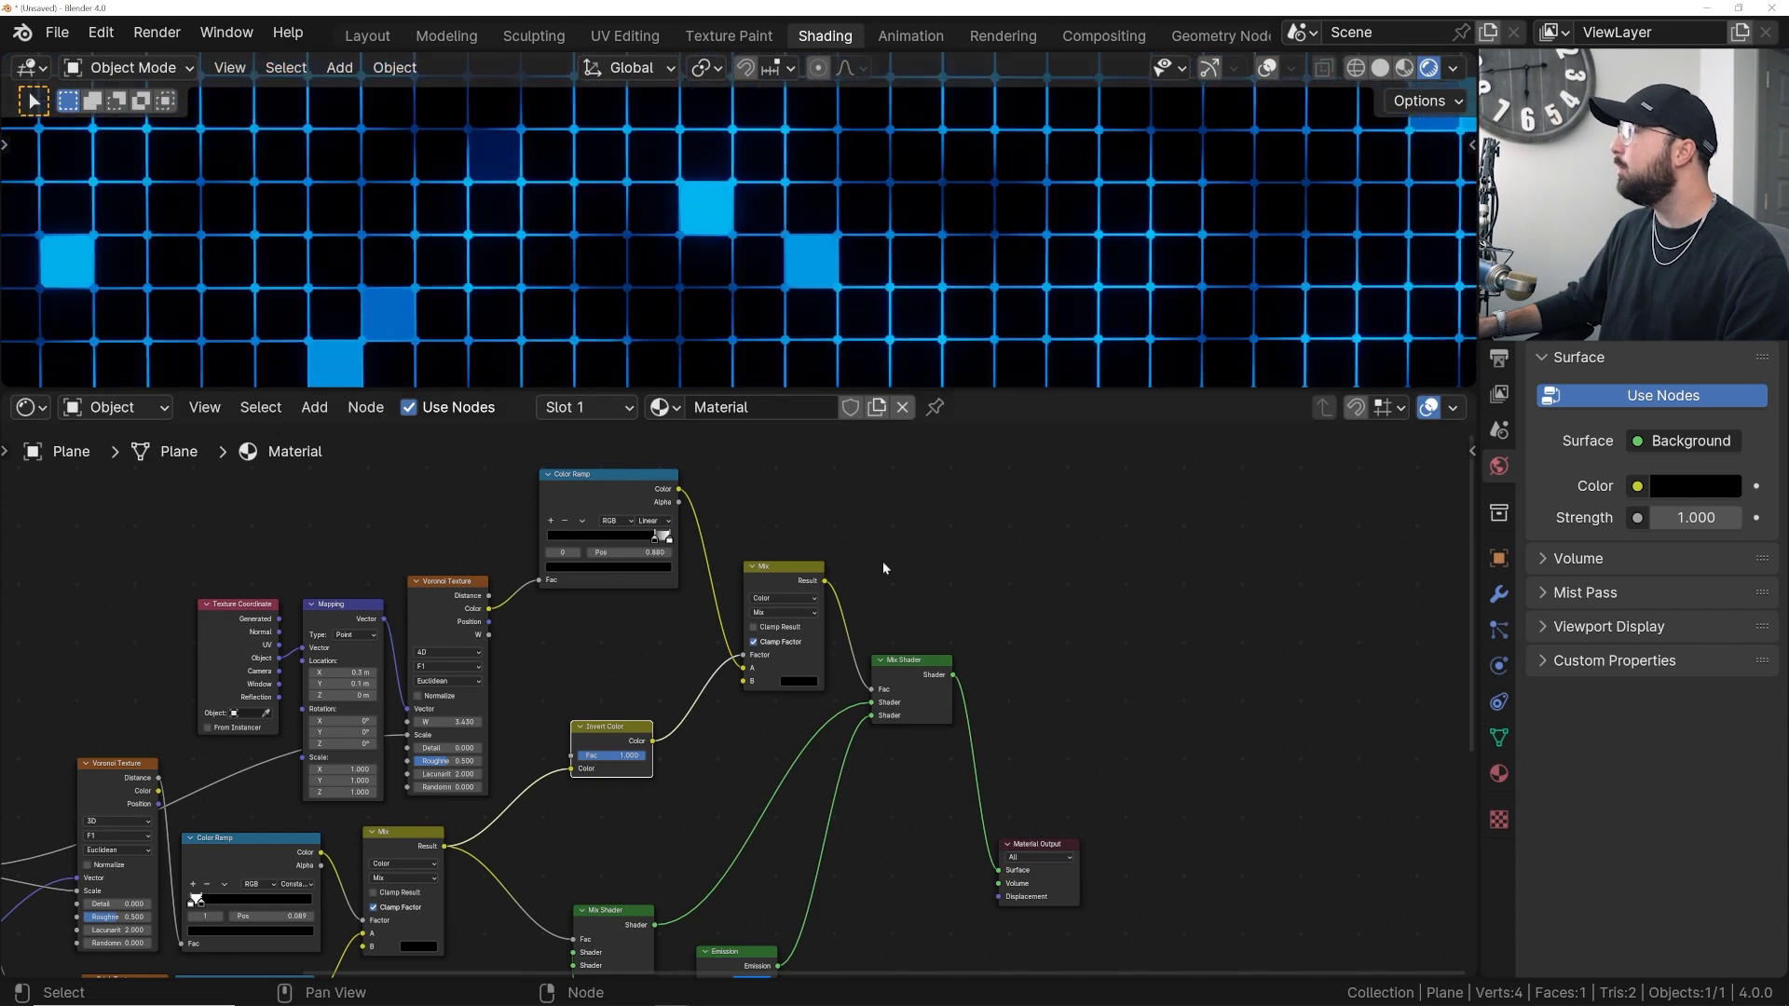
pyautogui.moveTo(859, 699); pyautogui.dragTo(810, 669, button='middle')
pyautogui.moveTo(614, 525); pyautogui.dragTo(585, 523)
pyautogui.scroll(5, 678, 251)
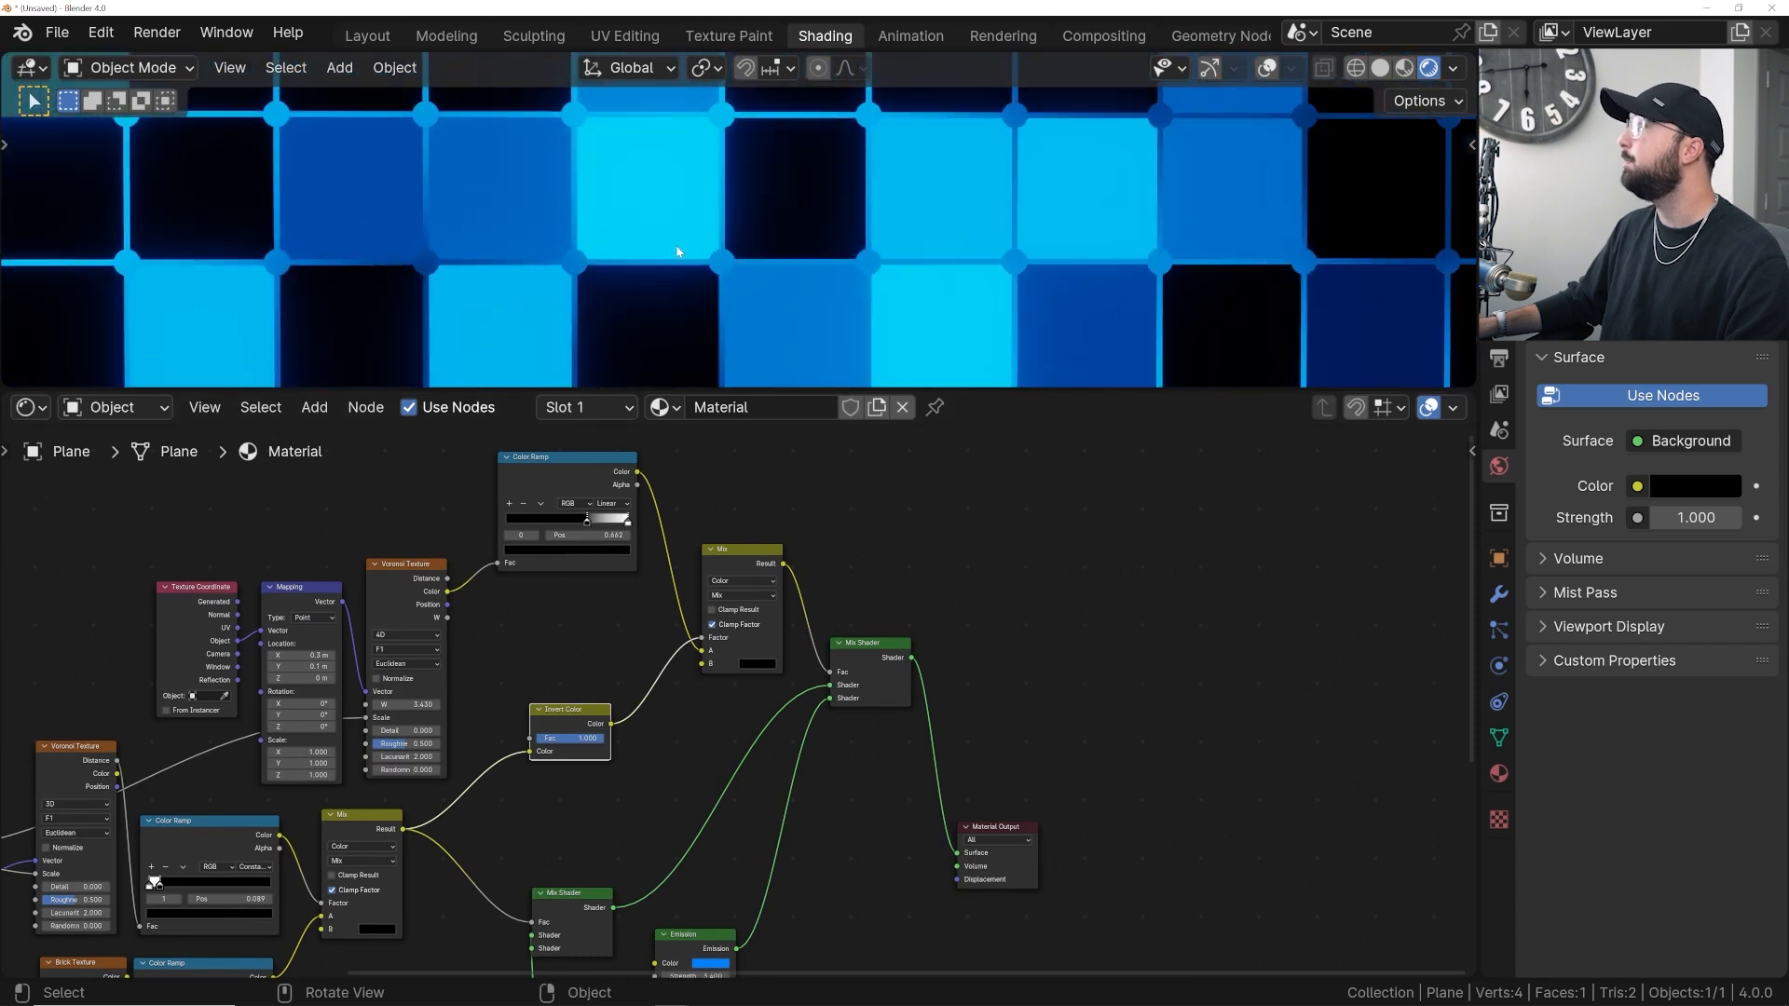
pyautogui.scroll(-3, 677, 250)
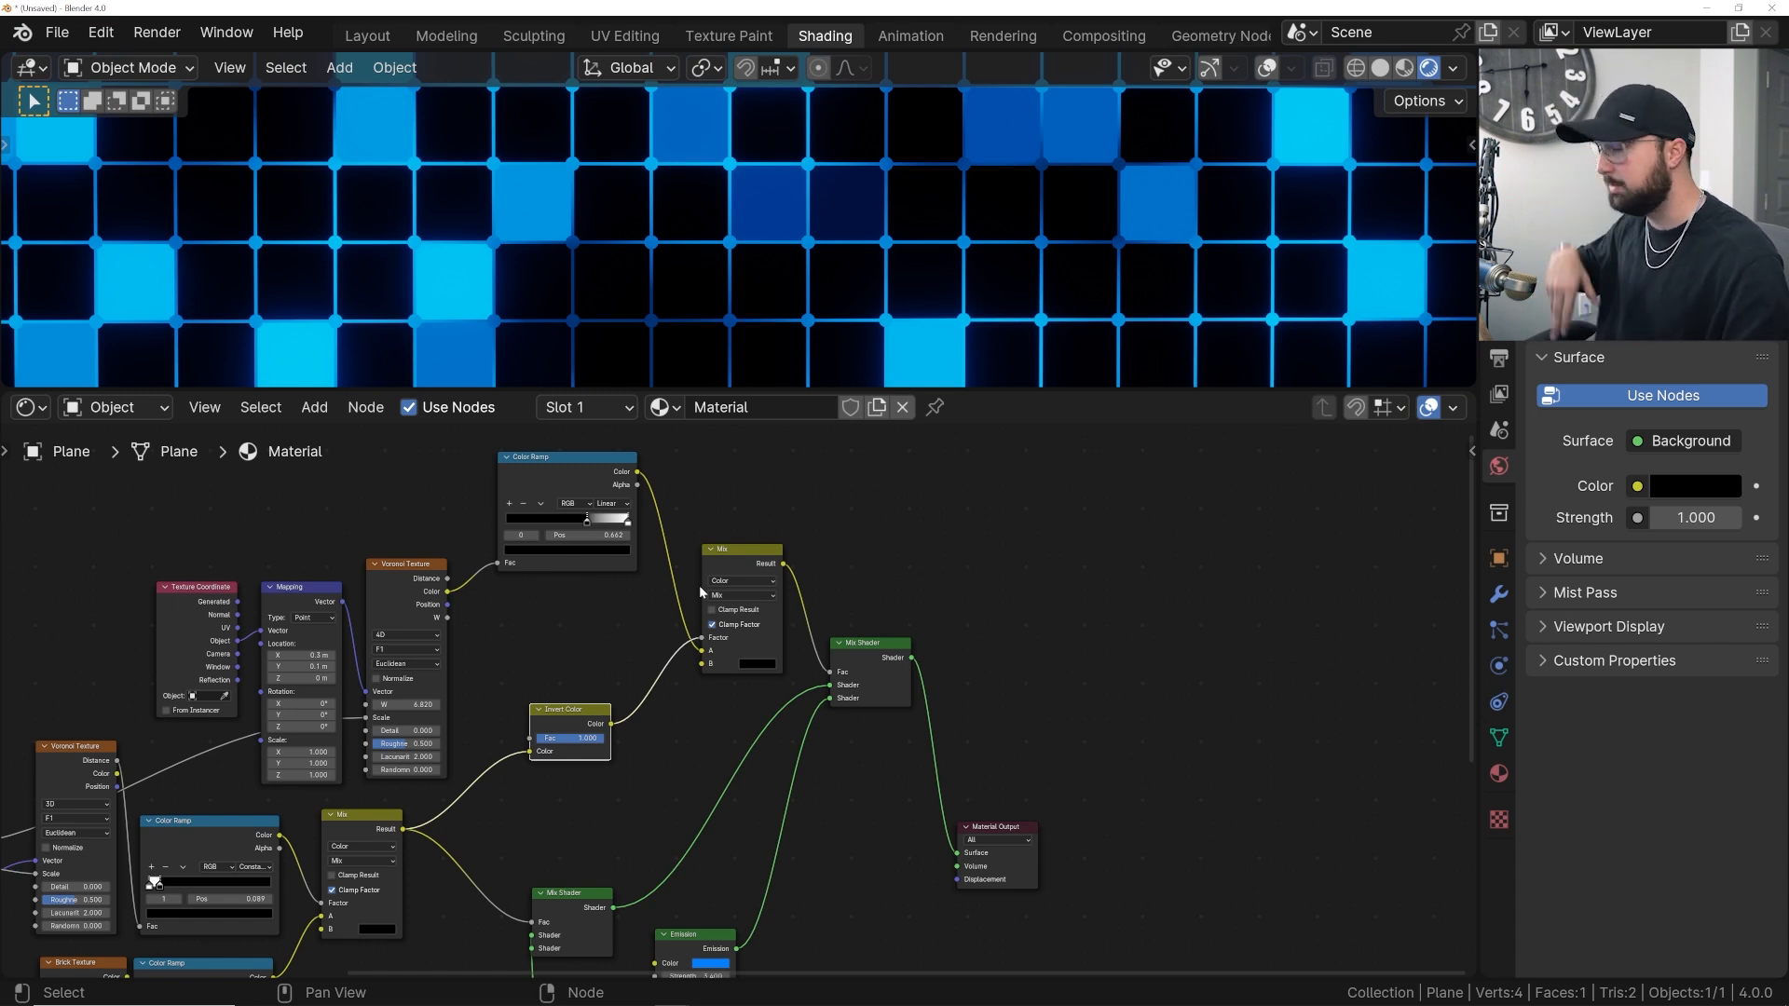
# - Spread out the upper texture nodes and the Invert Color node, and set the upper Voronoi Texture's W to 7.350
pyautogui.moveTo(394, 553); pyautogui.dragTo(519, 547, button='middle')
pyautogui.moveTo(537, 520); pyautogui.dragTo(308, 611)
pyautogui.moveTo(326, 601); pyautogui.dragTo(343, 673, button='middle')
pyautogui.moveTo(343, 673); pyautogui.dragTo(185, 521)
pyautogui.keyDown('shift'); pyautogui.moveTo(409, 619); pyautogui.dragTo(454, 619); pyautogui.keyUp('shift')
pyautogui.moveTo(685, 537); pyautogui.dragTo(507, 516)
pyautogui.moveTo(713, 792); pyautogui.dragTo(713, 894)
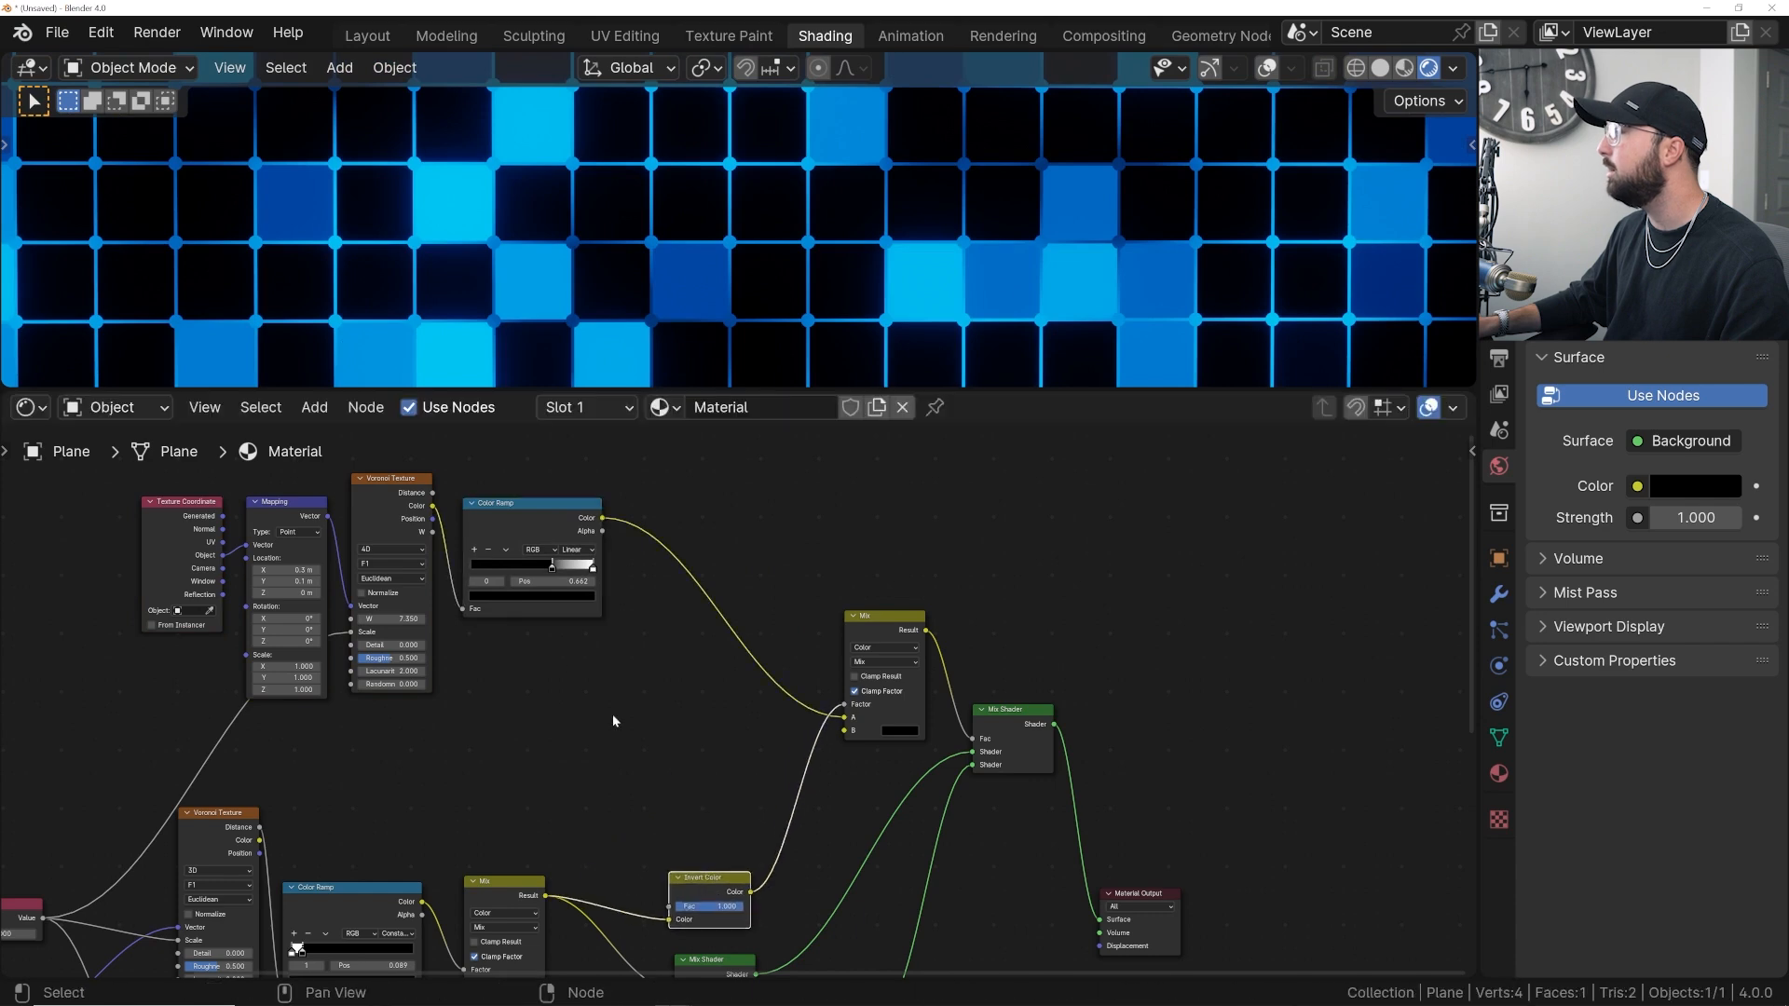
# - Move the upper Color Ramp farther from the Voronoi Texture to open a gap between them
pyautogui.scroll(-1, 308, 570)
pyautogui.scroll(-3, 980, 282)
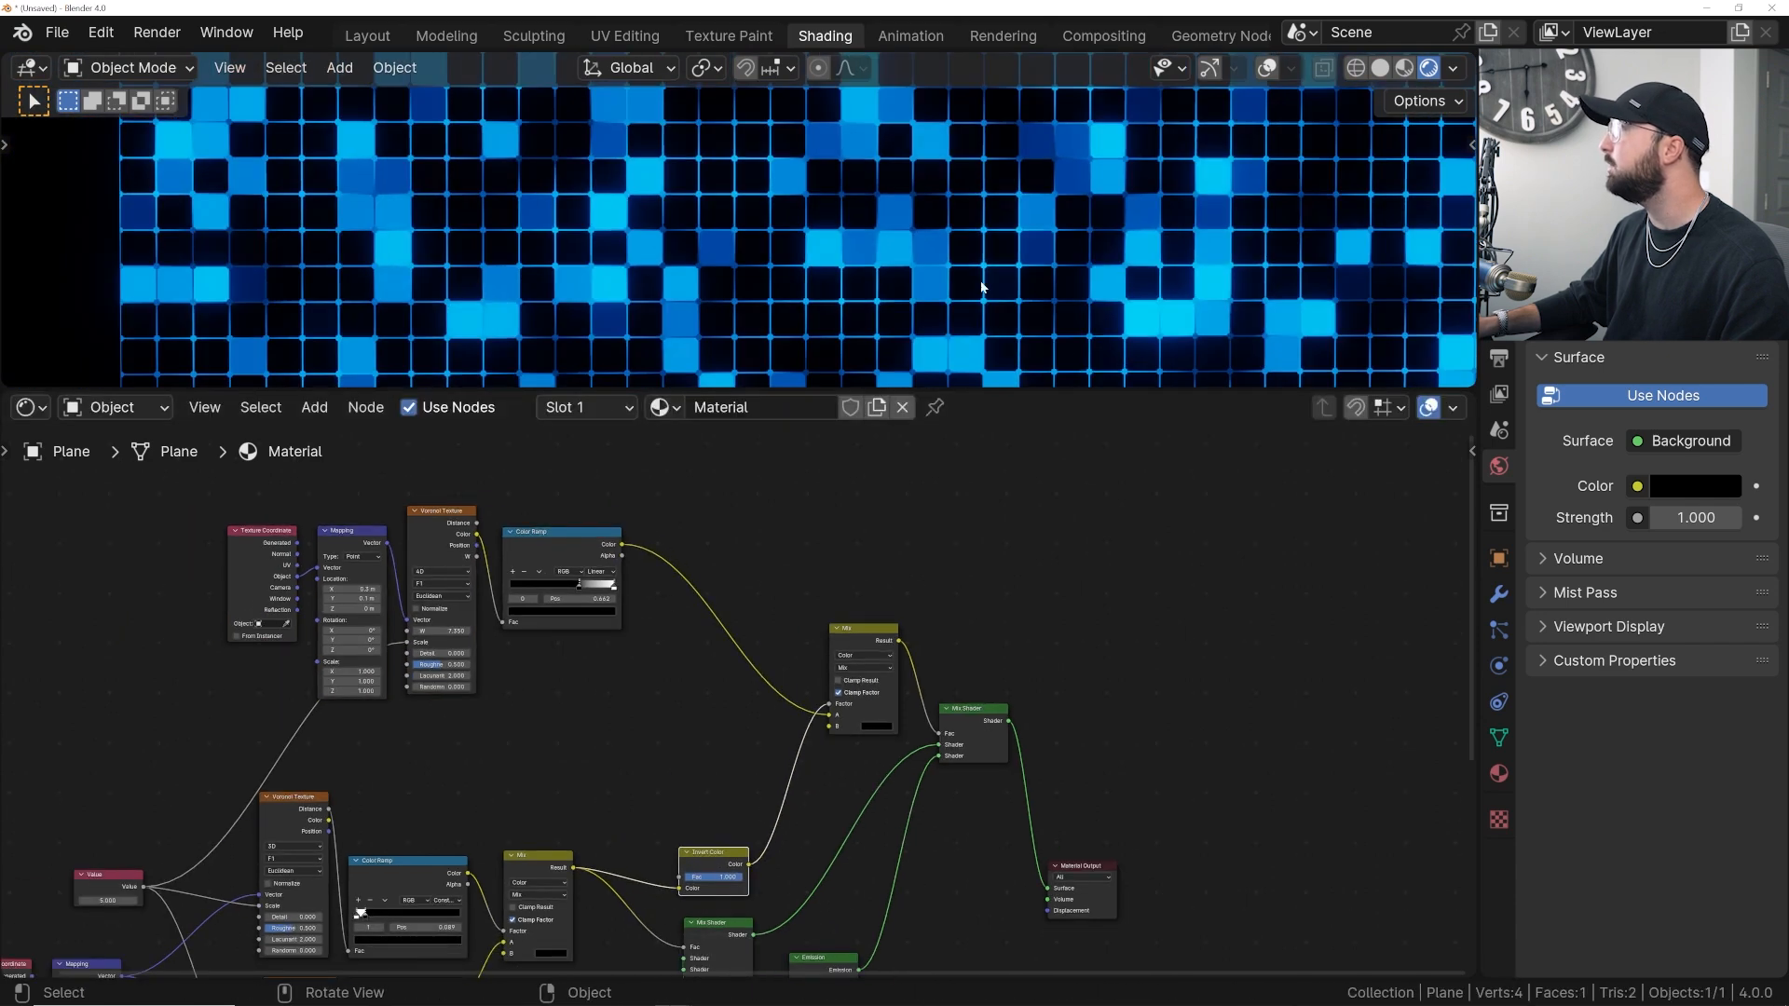
pyautogui.scroll(4, 980, 281)
pyautogui.scroll(1, 537, 548)
pyautogui.moveTo(538, 548); pyautogui.dragTo(824, 636, button='middle')
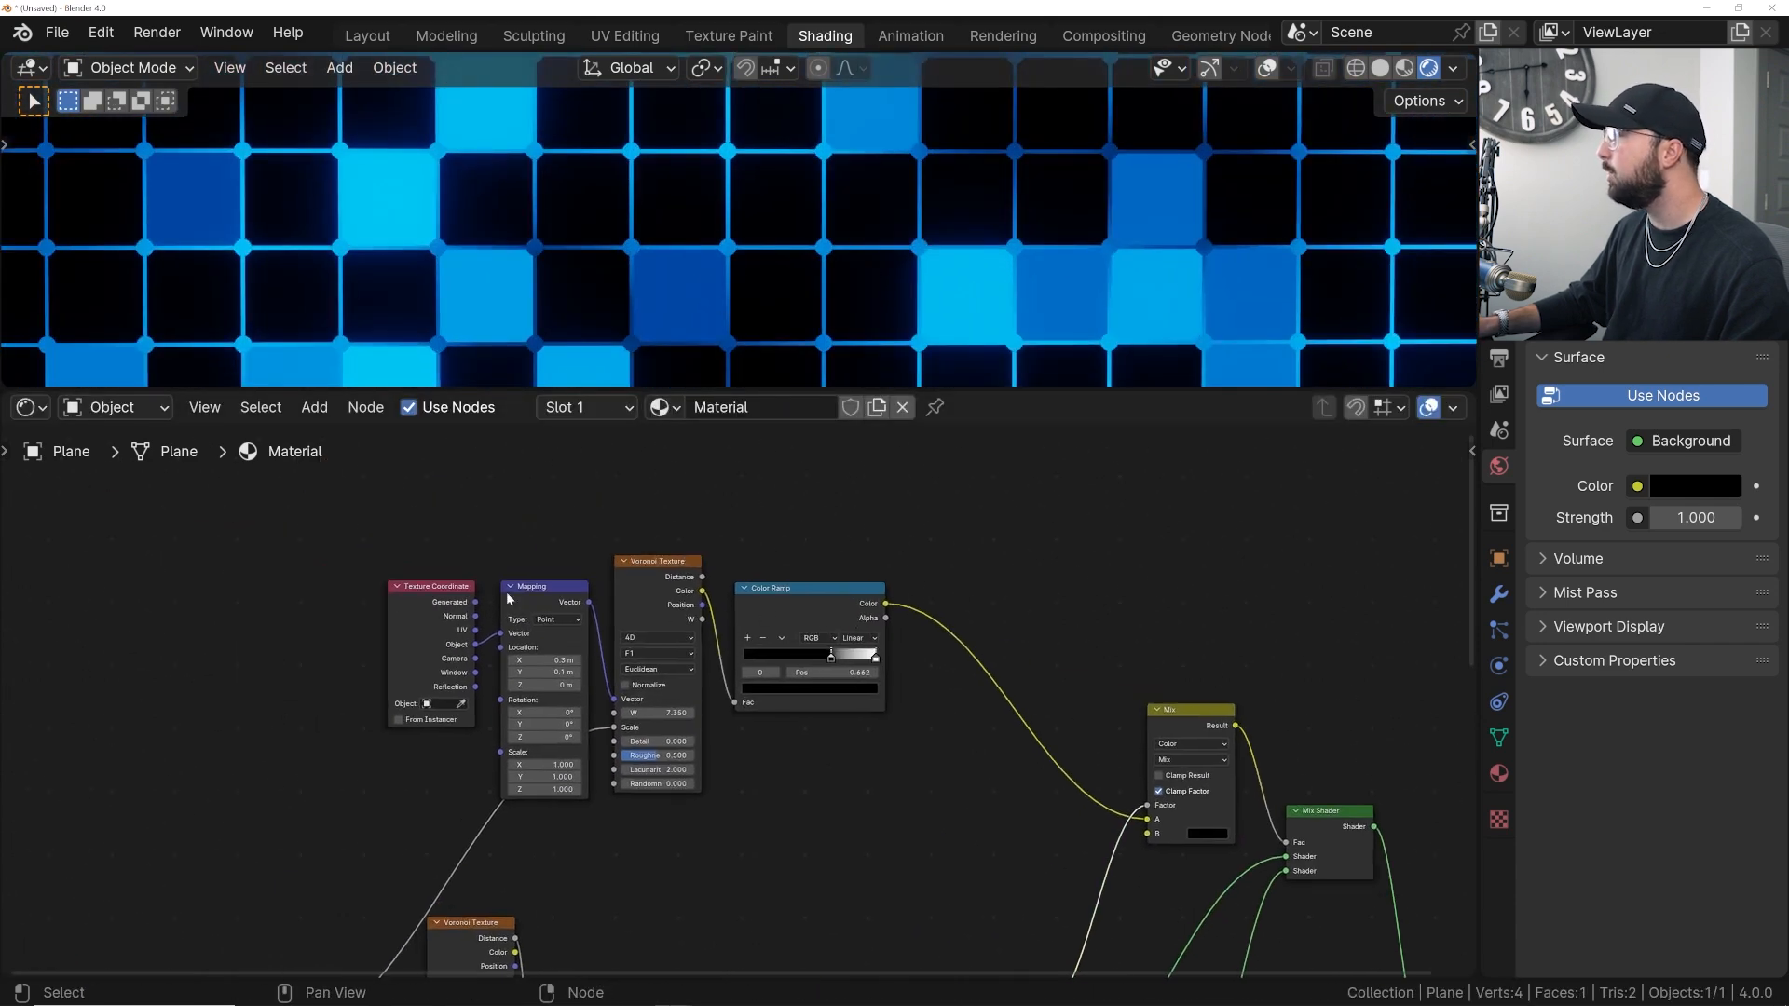
pyautogui.scroll(1, 511, 589)
pyautogui.press('g')
pyautogui.click(715, 513)
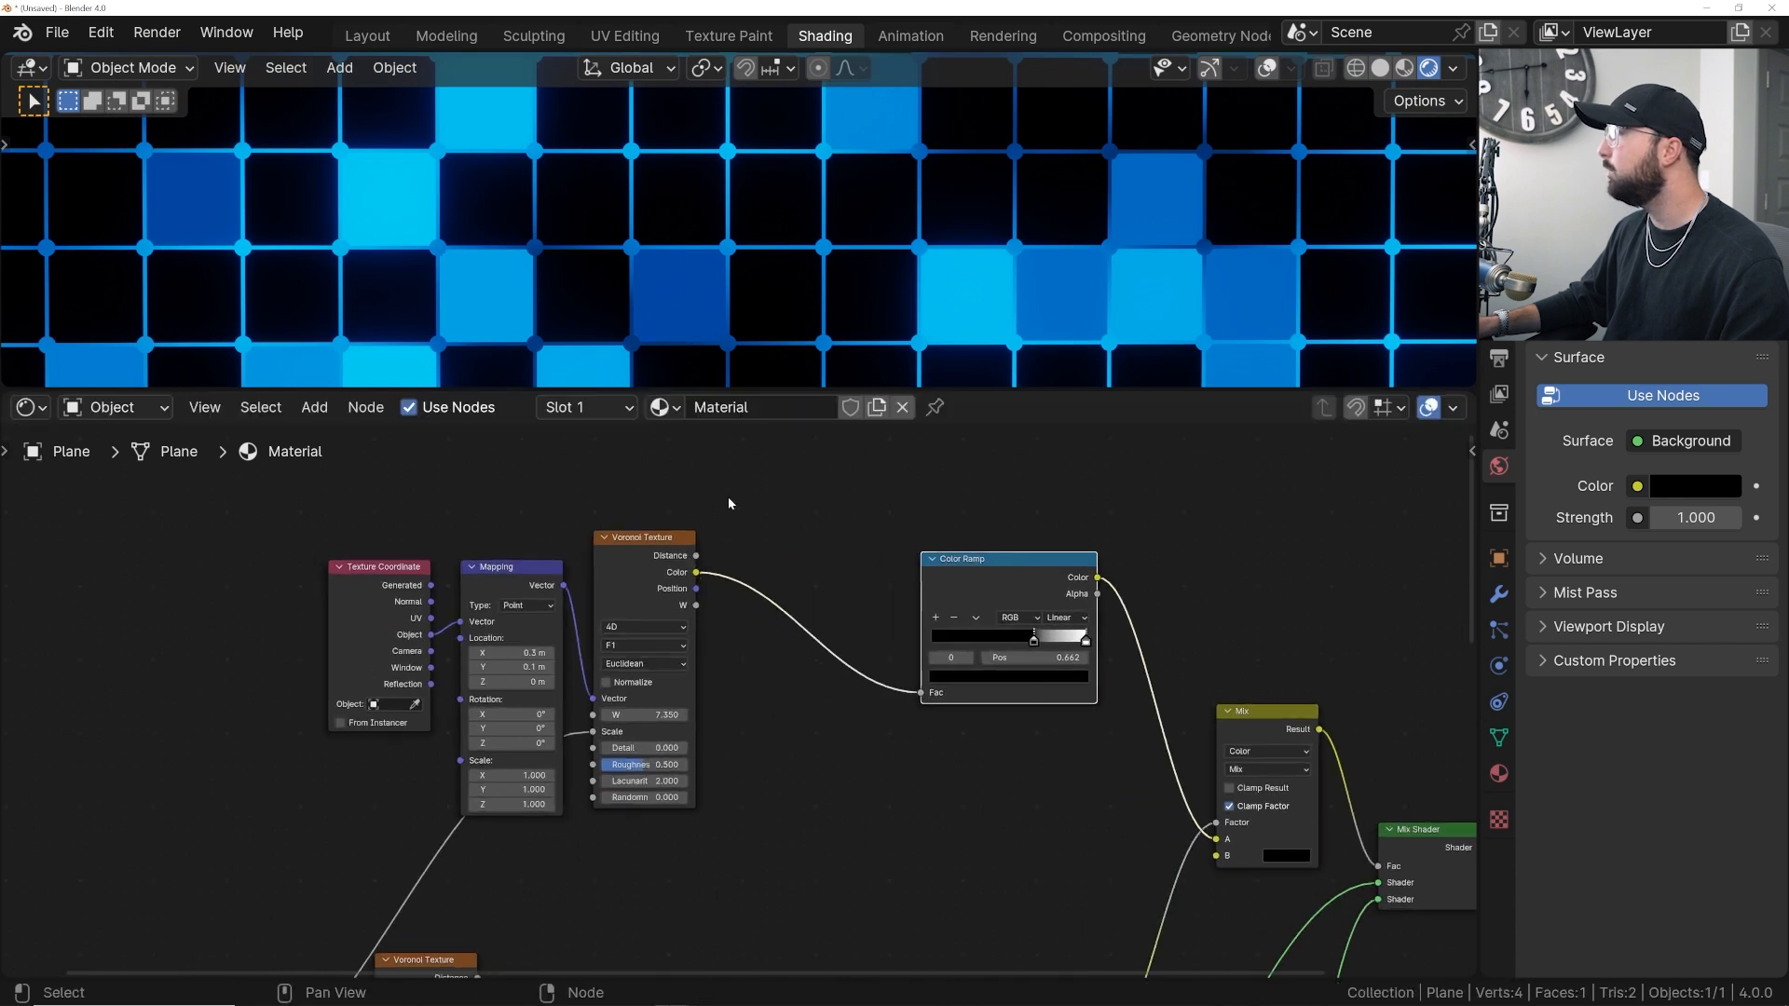
# - Insert a Wave Texture on the link between the upper Voronoi Texture's Color and the Color Ramp
pyautogui.hotkey('shift', 'a')
pyautogui.click(824, 515)
pyautogui.write('wave')
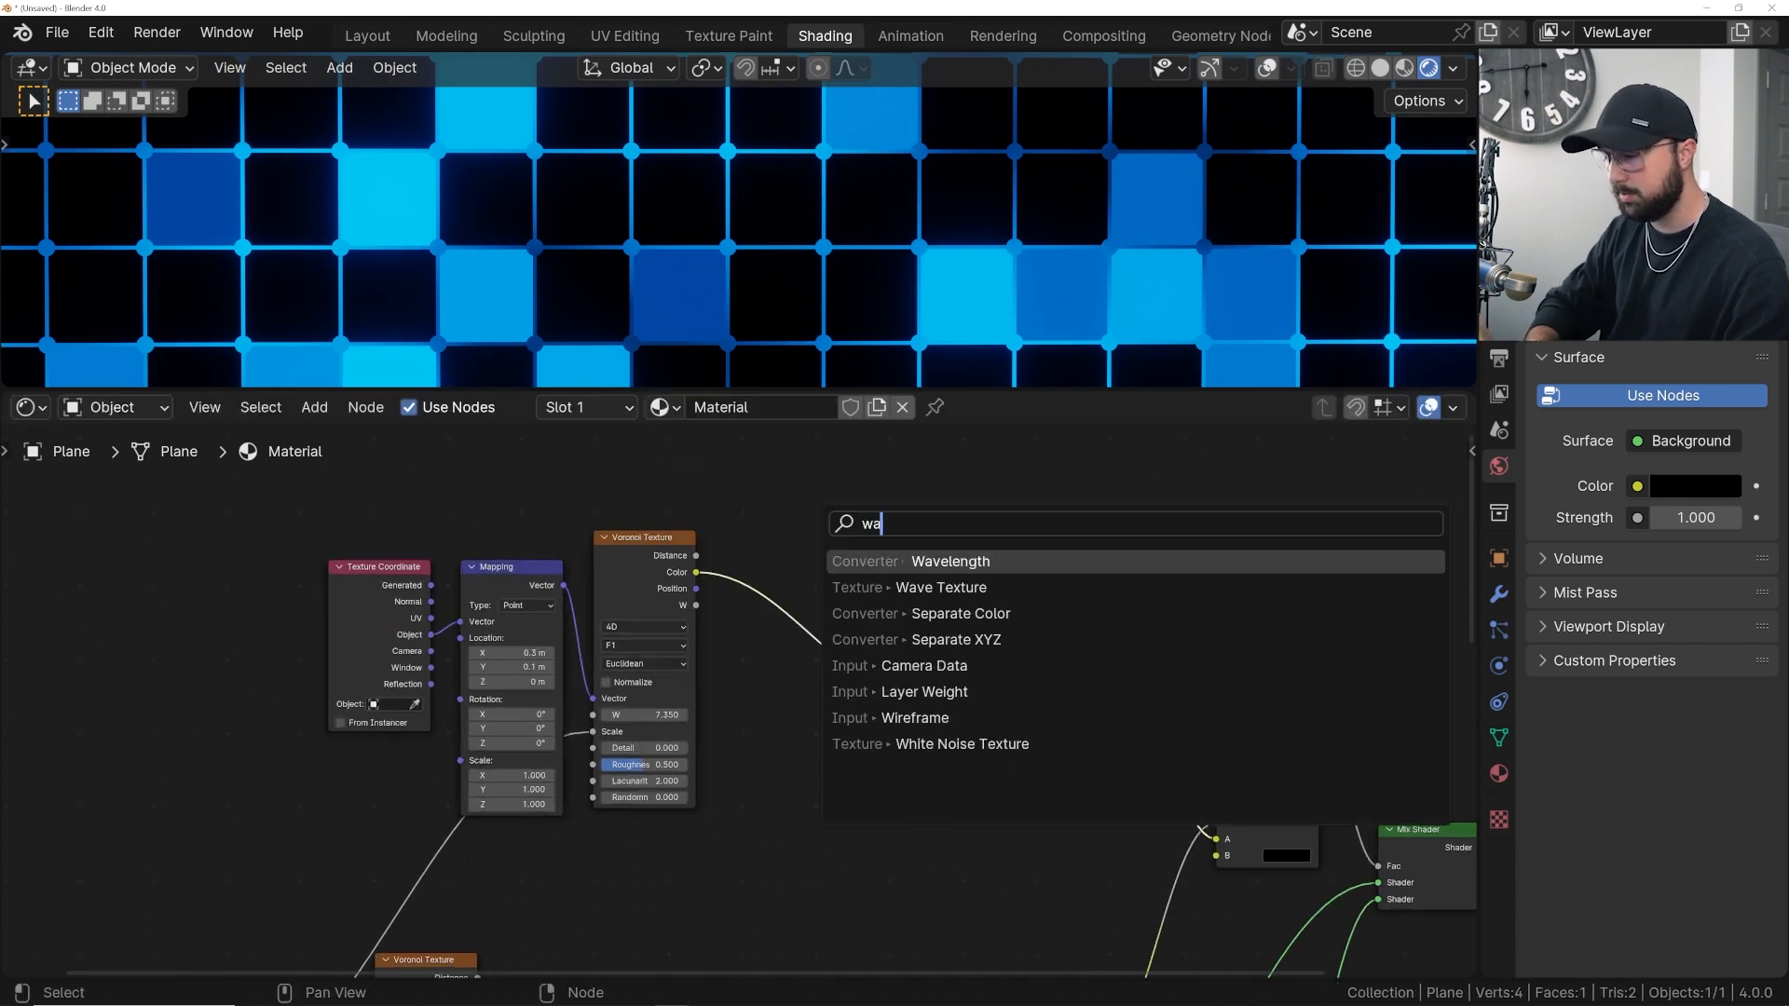
pyautogui.press('Down')
pyautogui.press('Return')
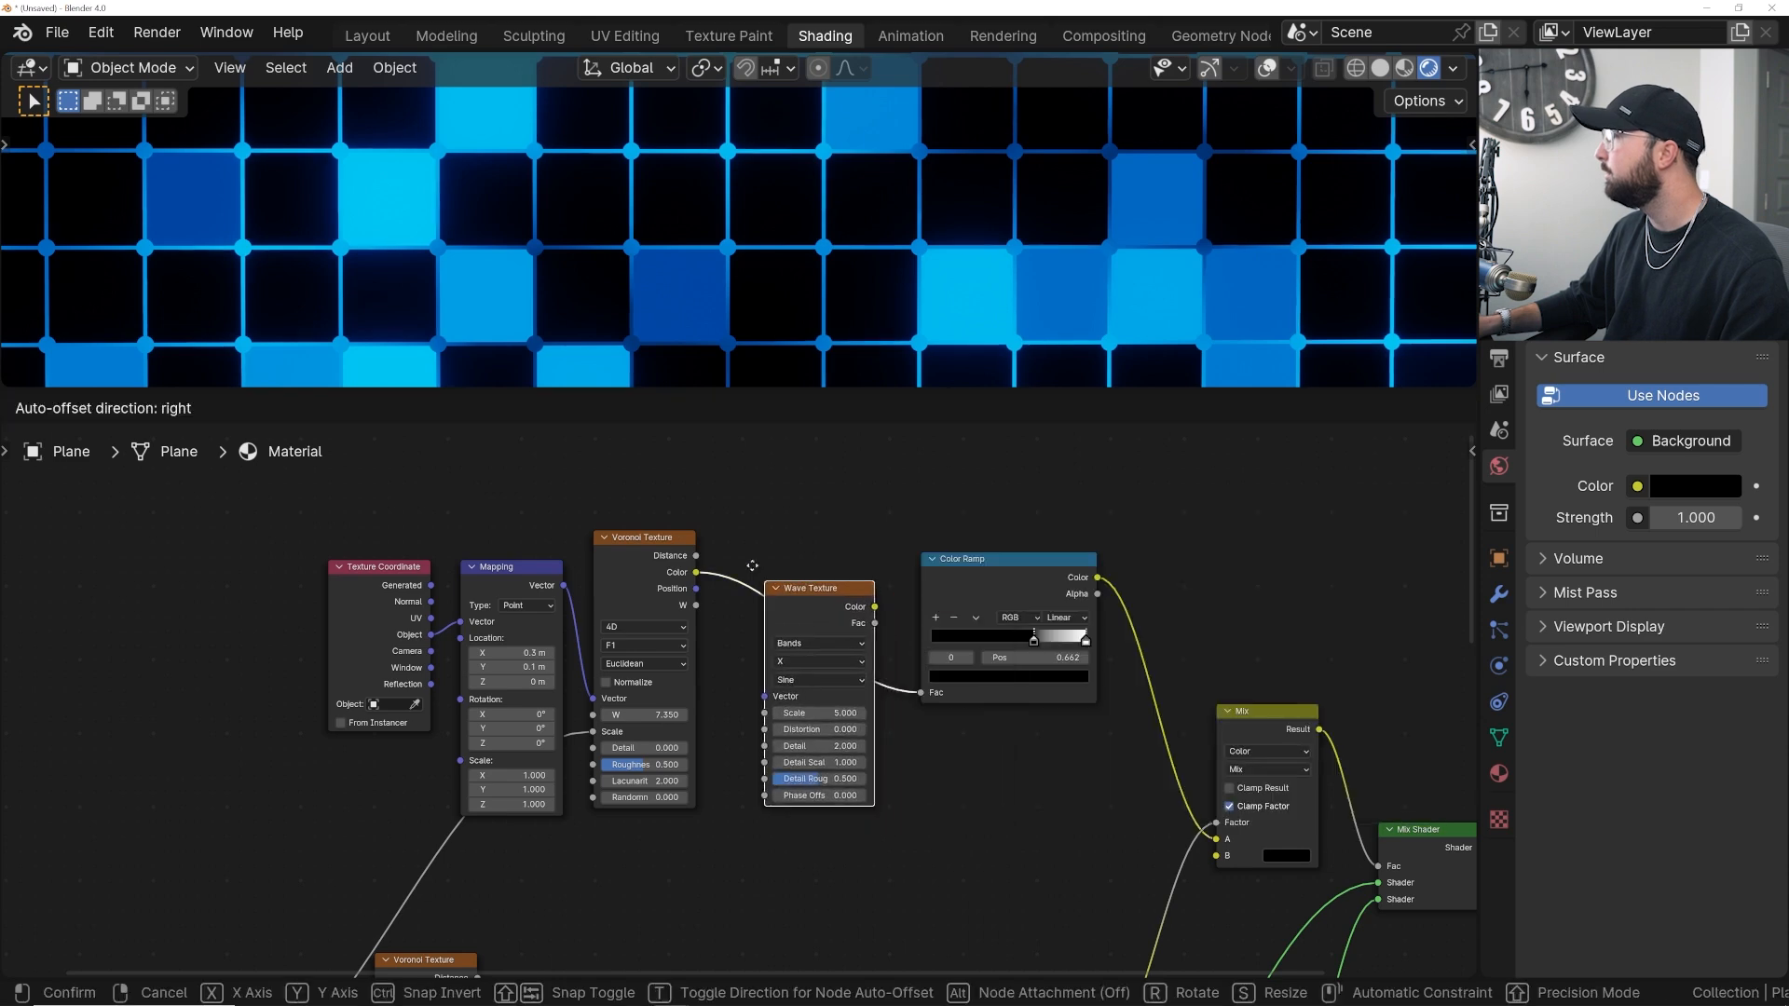
pyautogui.click(750, 561)
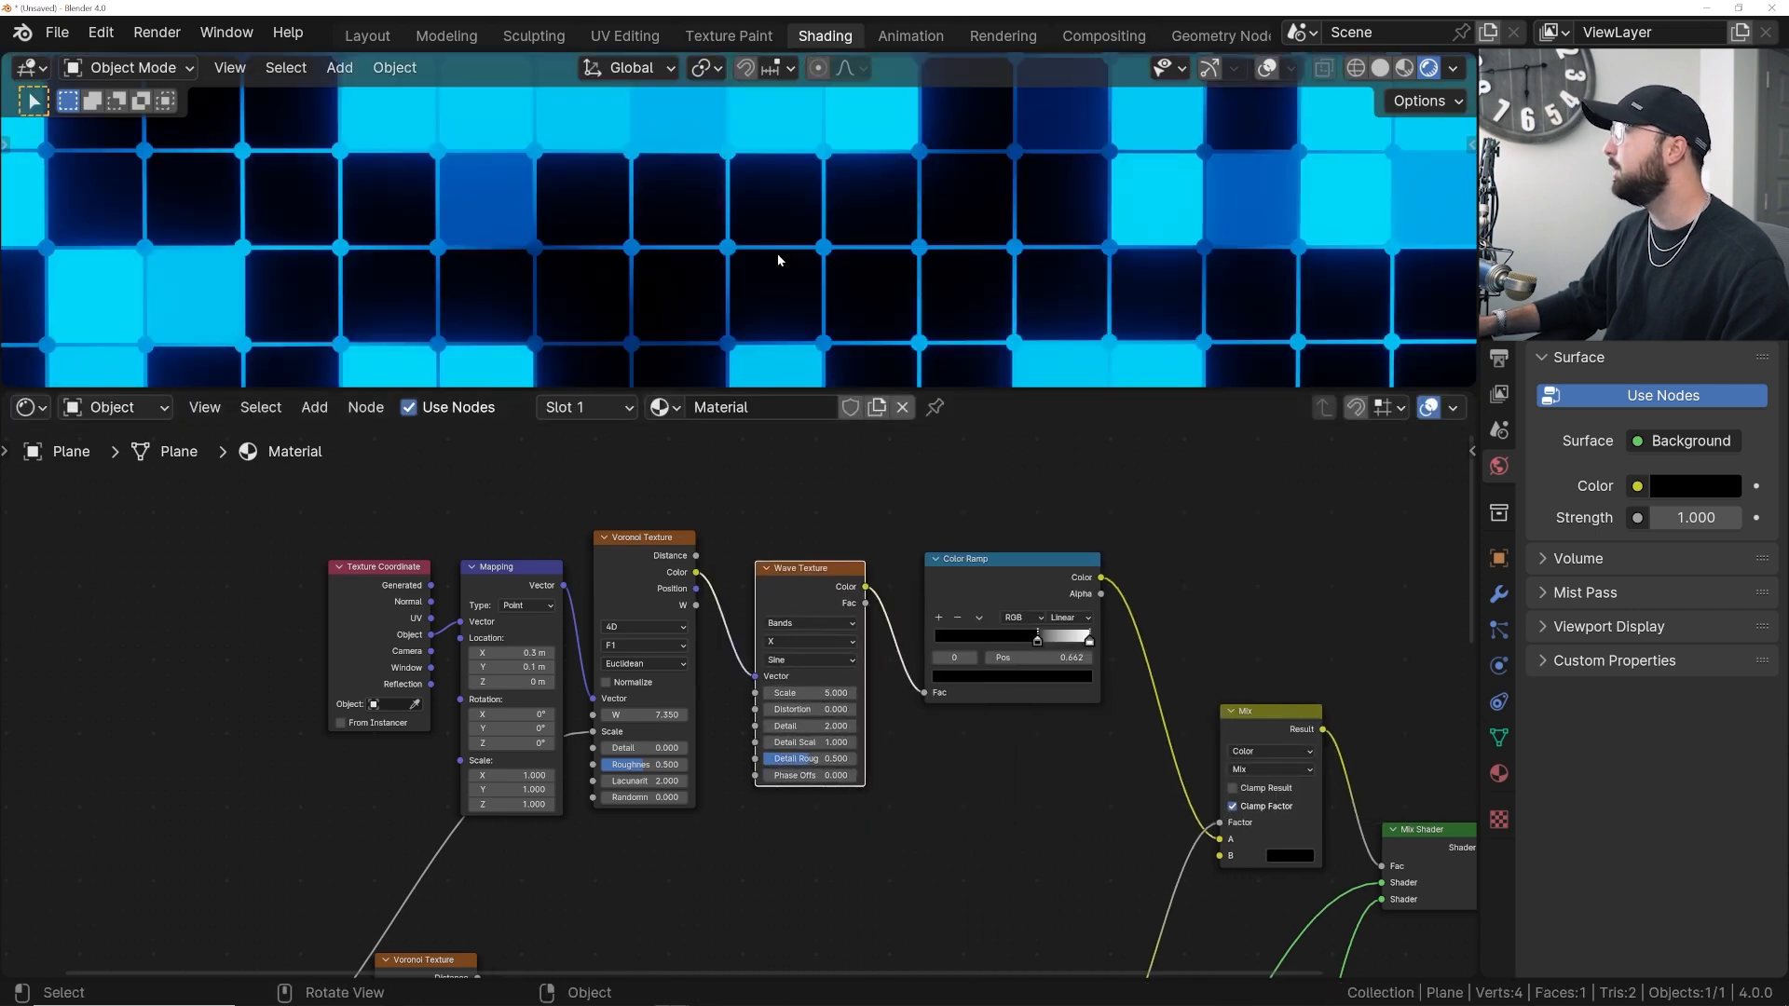
# - Align the upper Voronoi Texture with its neighbours and set the Wave Texture's Phase Offset to 15.100
pyautogui.scroll(2, 652, 746)
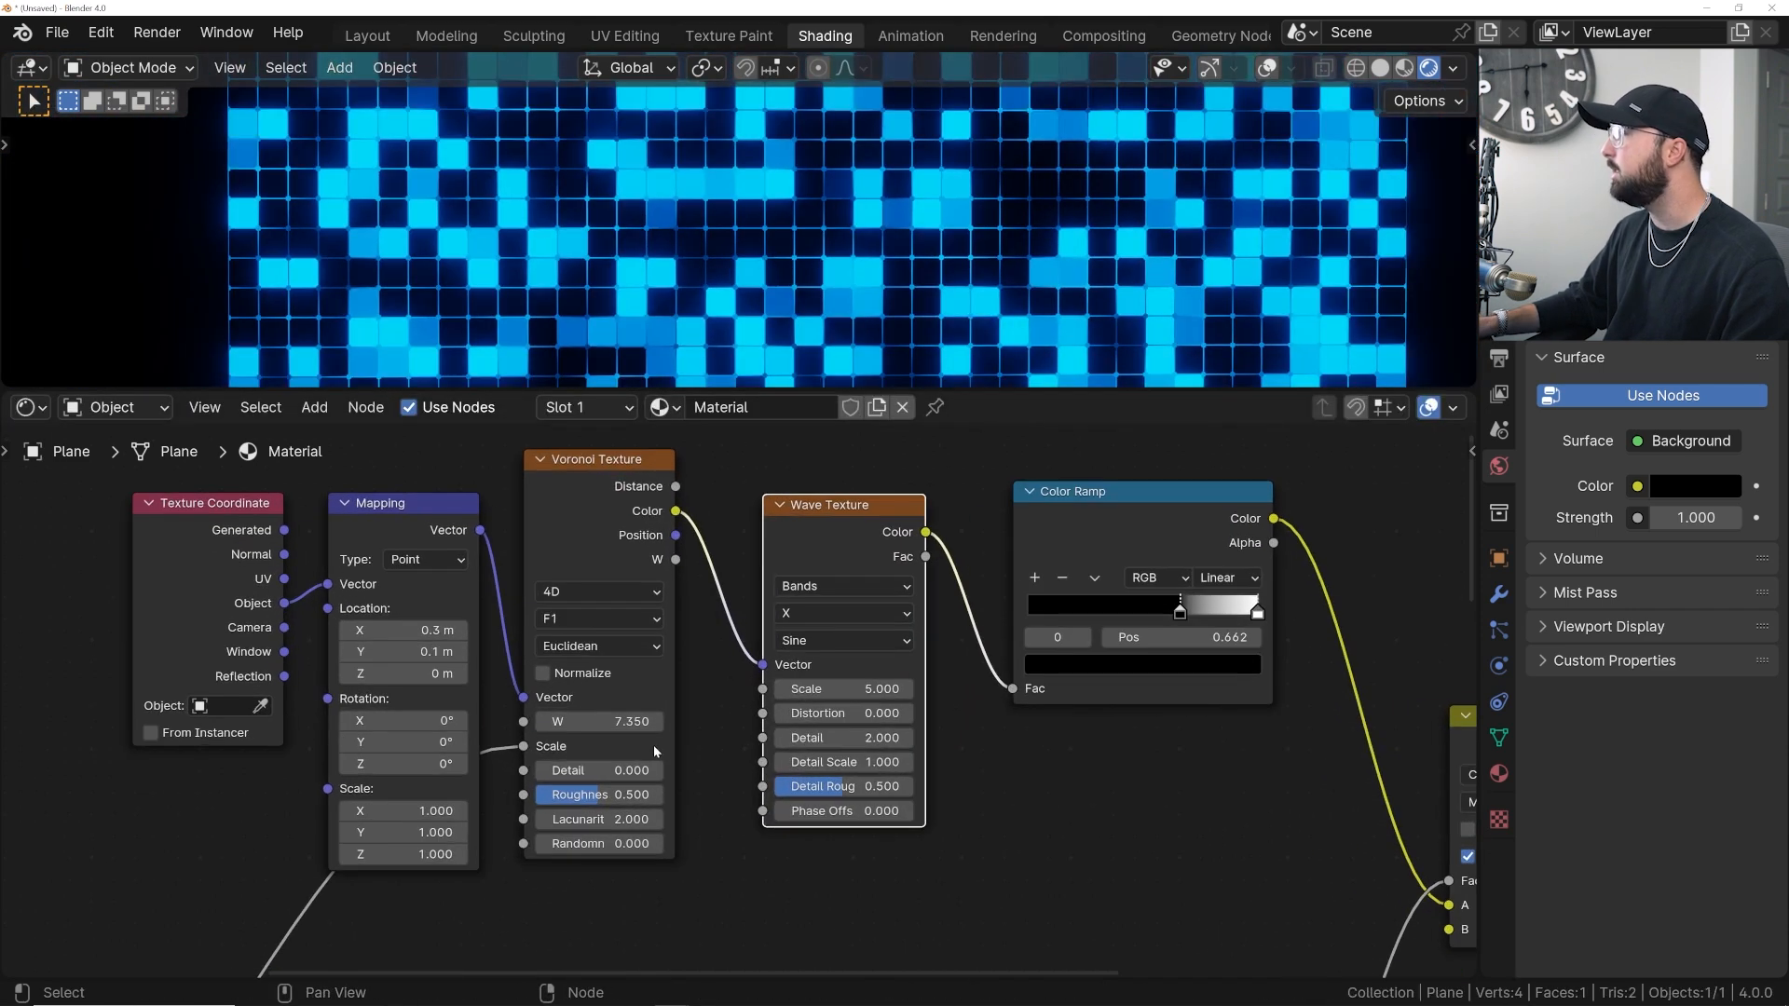
pyautogui.moveTo(577, 539); pyautogui.dragTo(591, 560)
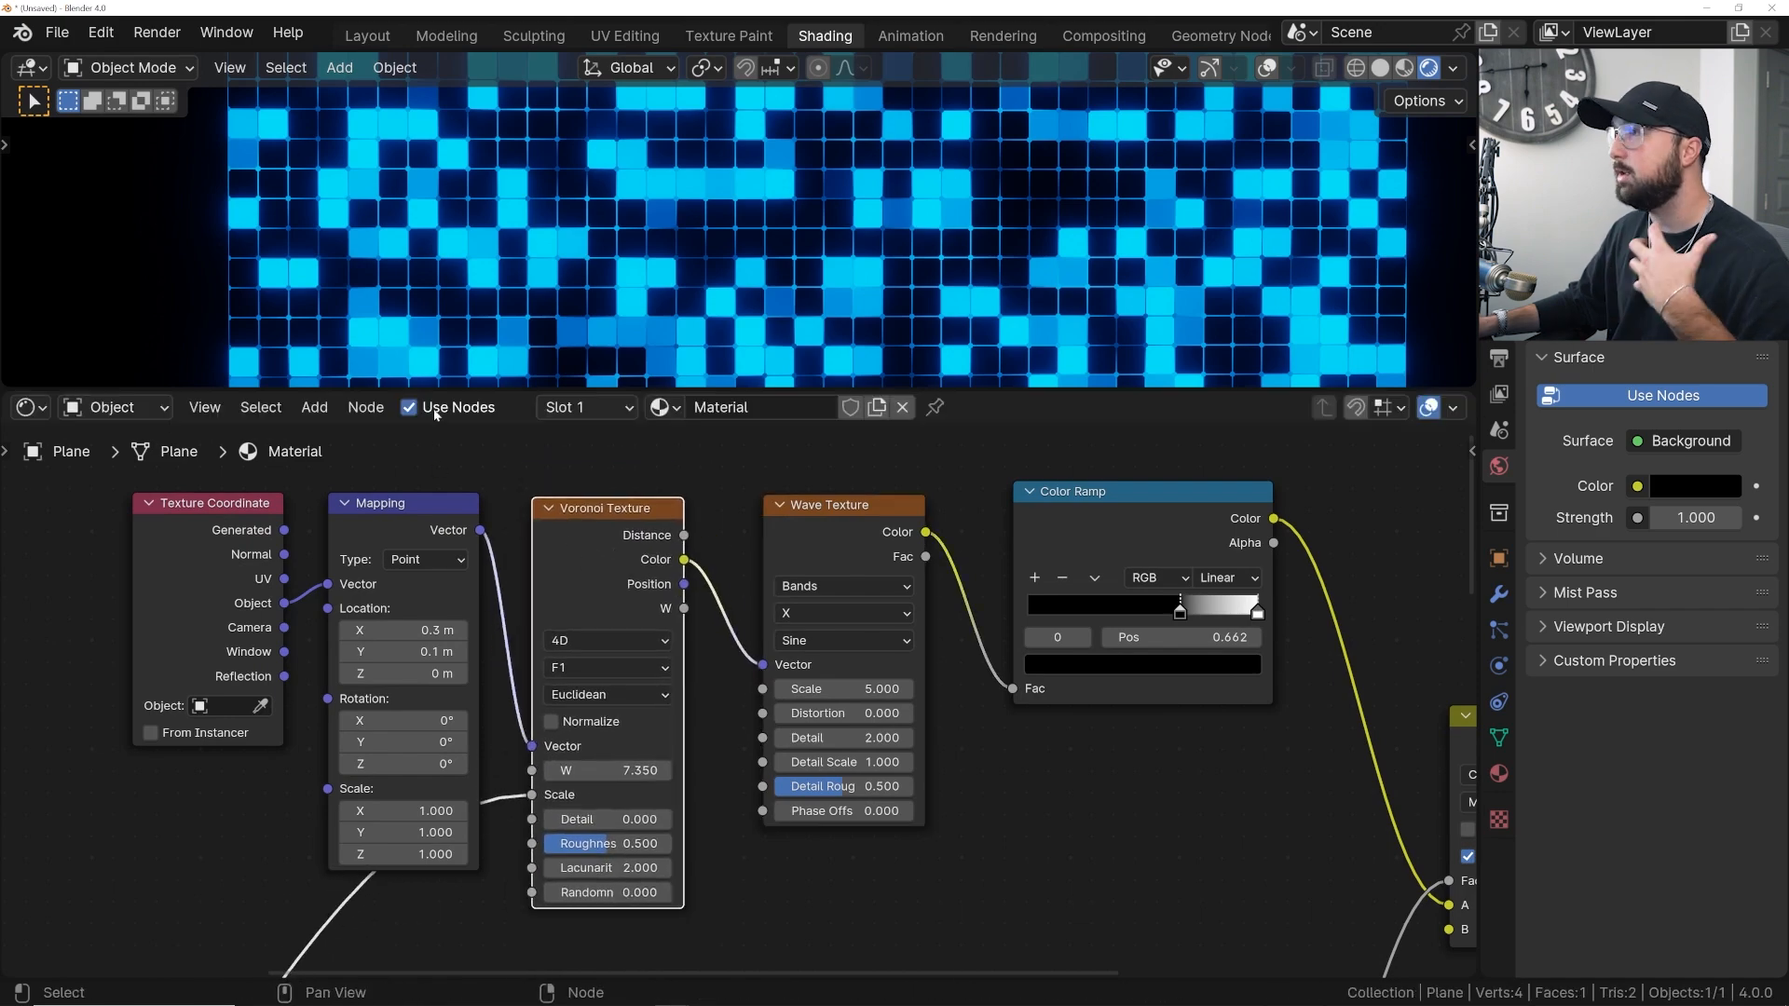
pyautogui.moveTo(852, 818); pyautogui.dragTo(1055, 818)
pyautogui.moveTo(873, 596); pyautogui.dragTo(675, 655, button='middle')
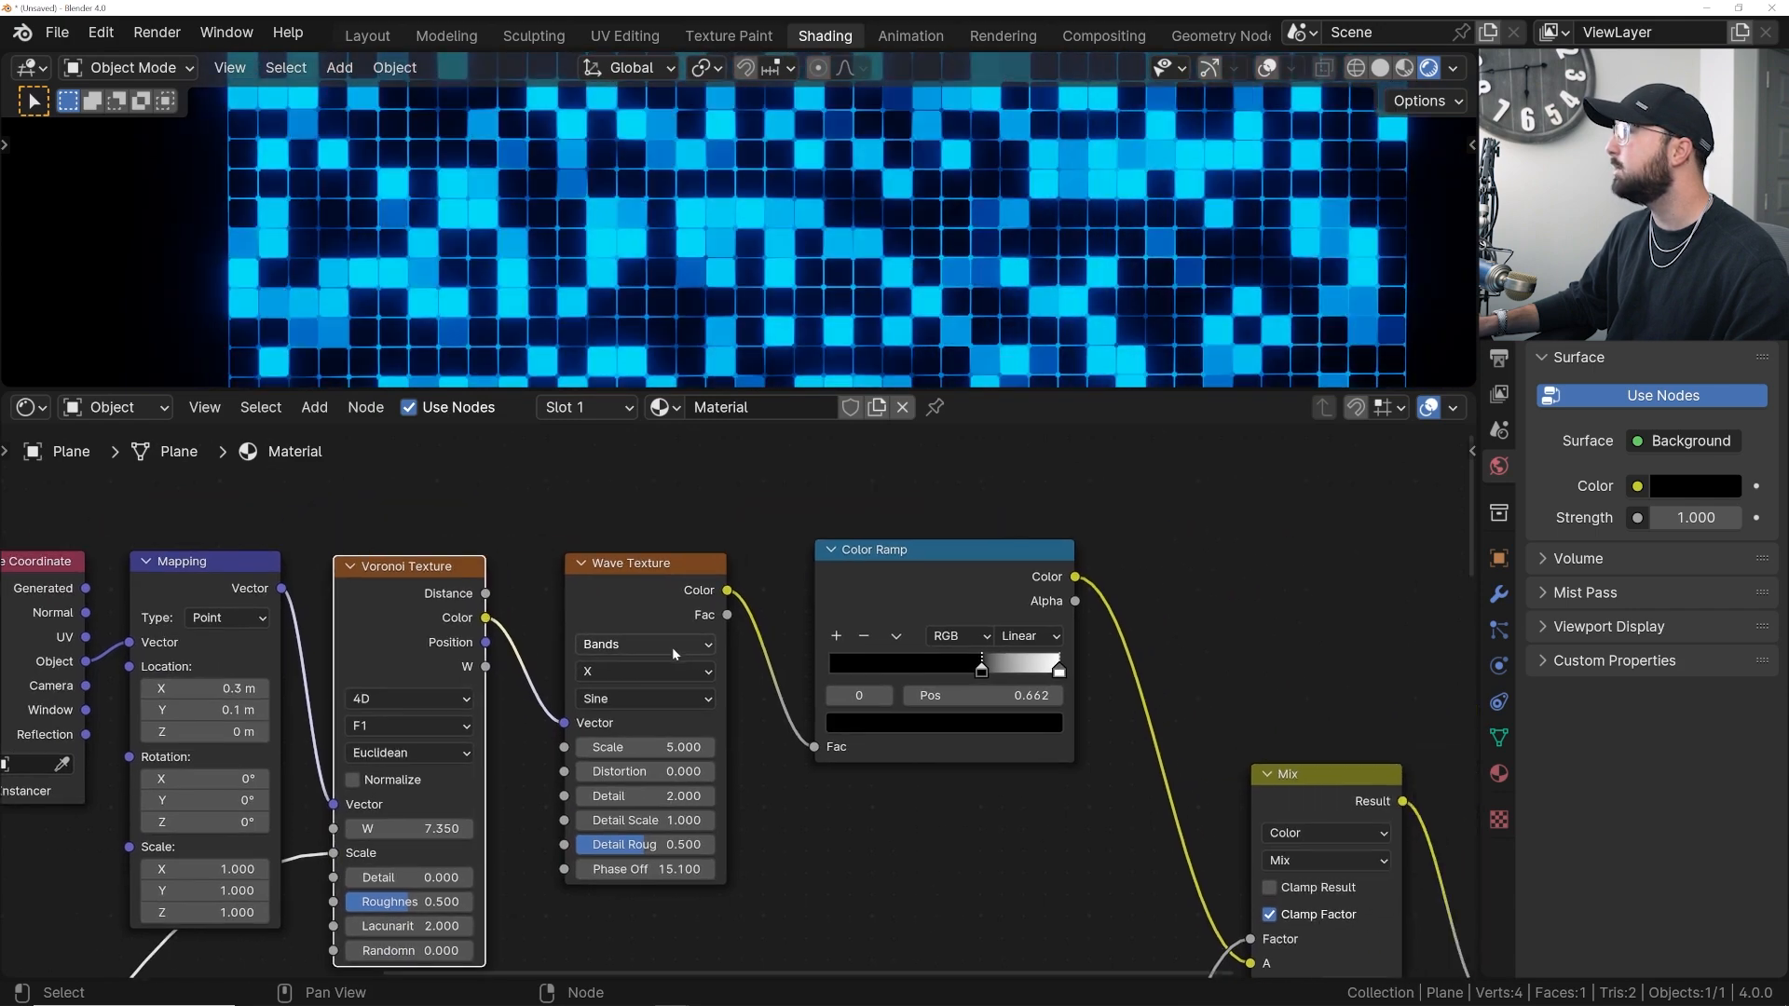
# - Set the upper Voronoi Texture's W to 13.550 while bypassing the Wave Texture, and reinsert the Wave Texture before the Color Ramp
pyautogui.moveTo(563, 724); pyautogui.dragTo(814, 746)
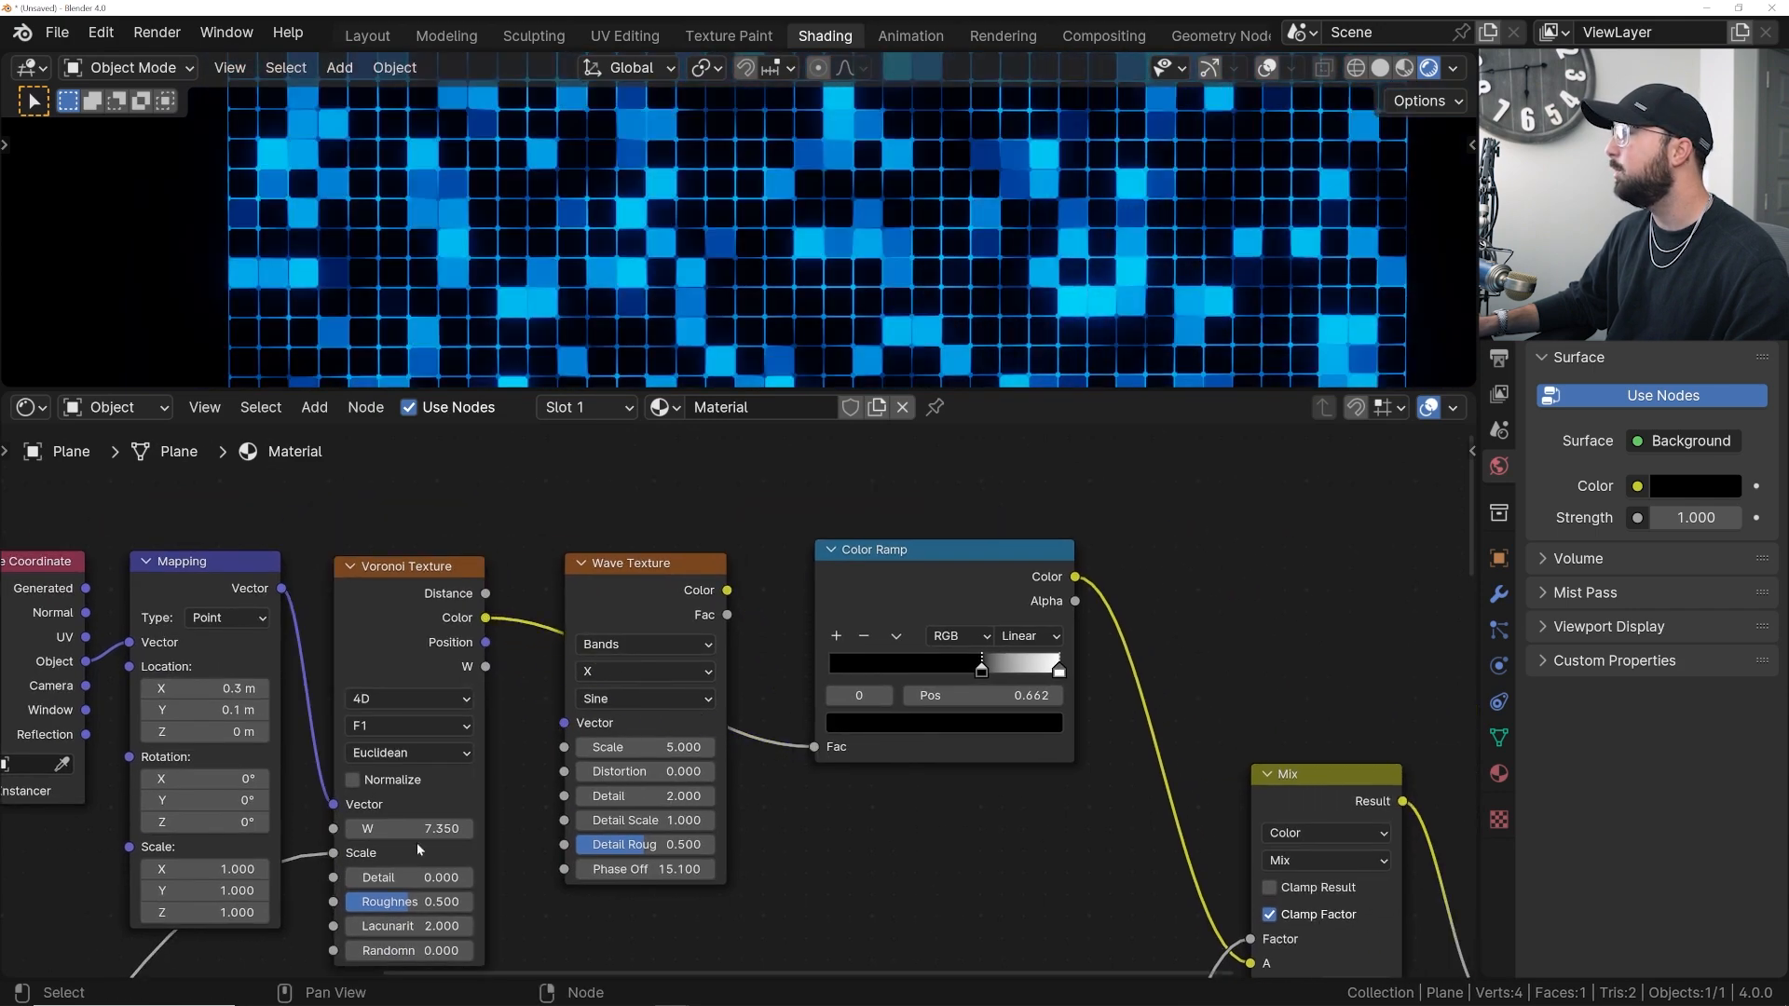
pyautogui.moveTo(419, 828); pyautogui.dragTo(503, 828)
pyautogui.moveTo(685, 573); pyautogui.dragTo(700, 641)
# - Set the Wave Texture's Phase Offset to 35.000 and the upper Color Ramp's black stop to 0.930
pyautogui.moveTo(663, 938); pyautogui.dragTo(868, 938)
pyautogui.moveTo(999, 669); pyautogui.dragTo(1070, 663)
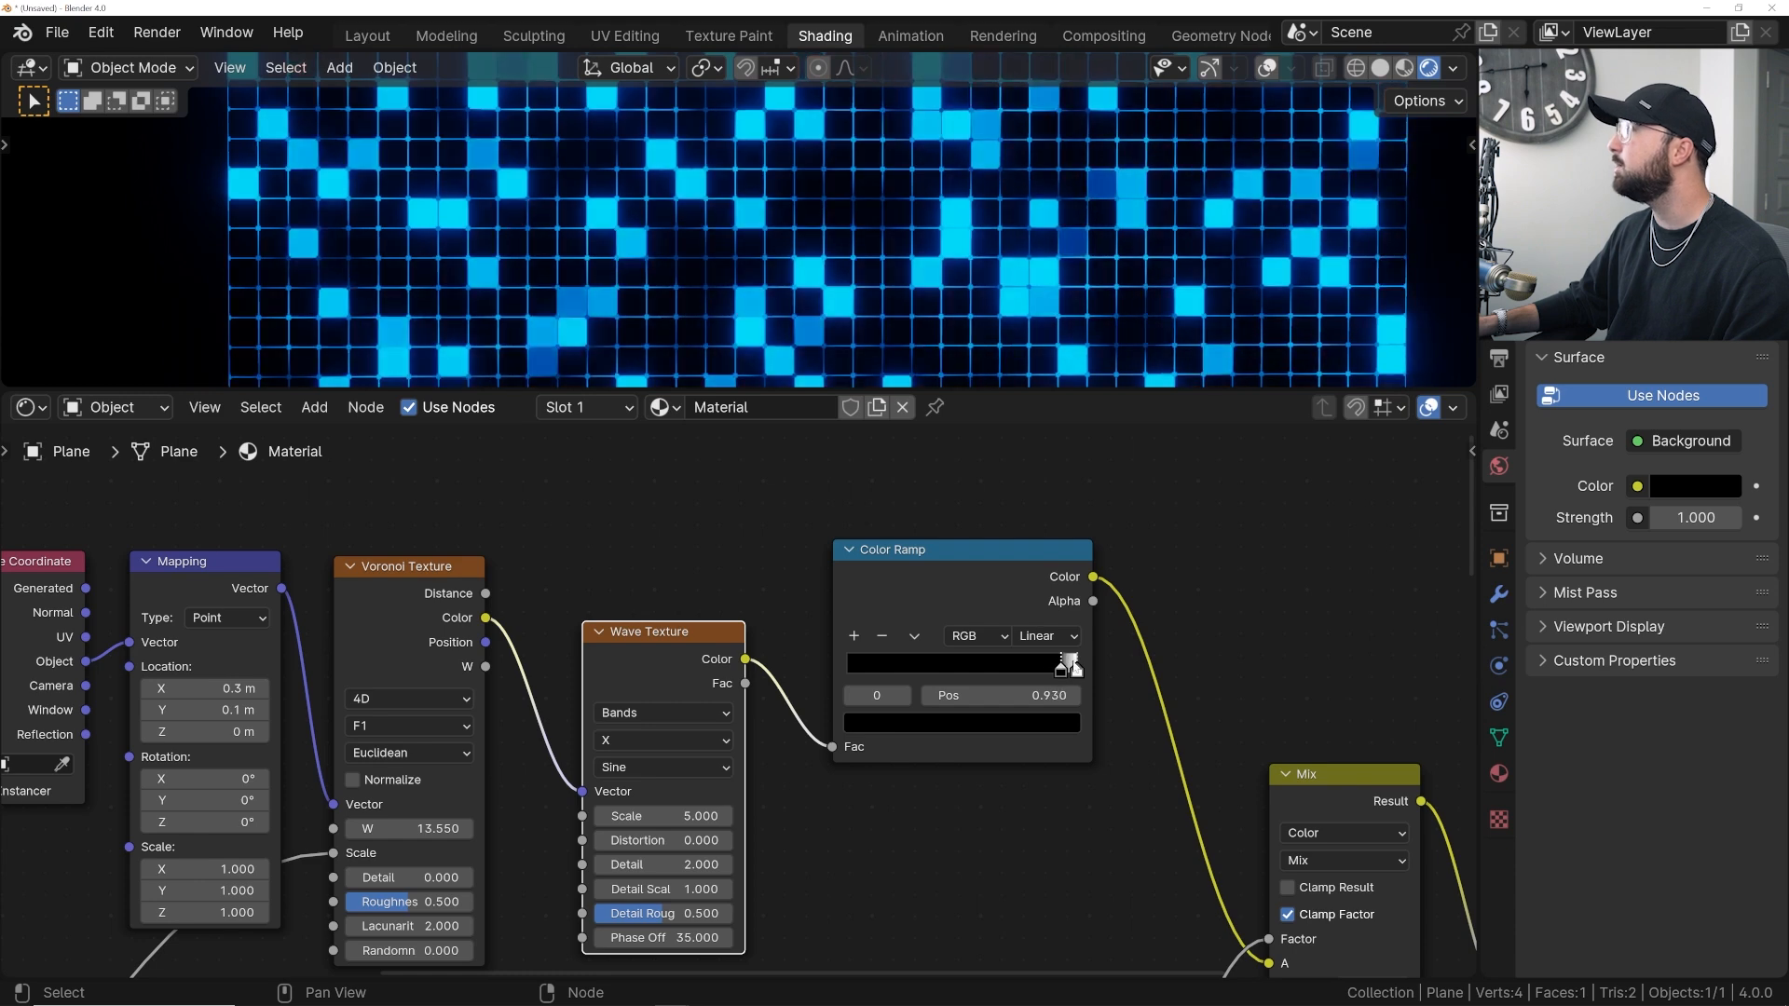
pyautogui.scroll(3, 564, 241)
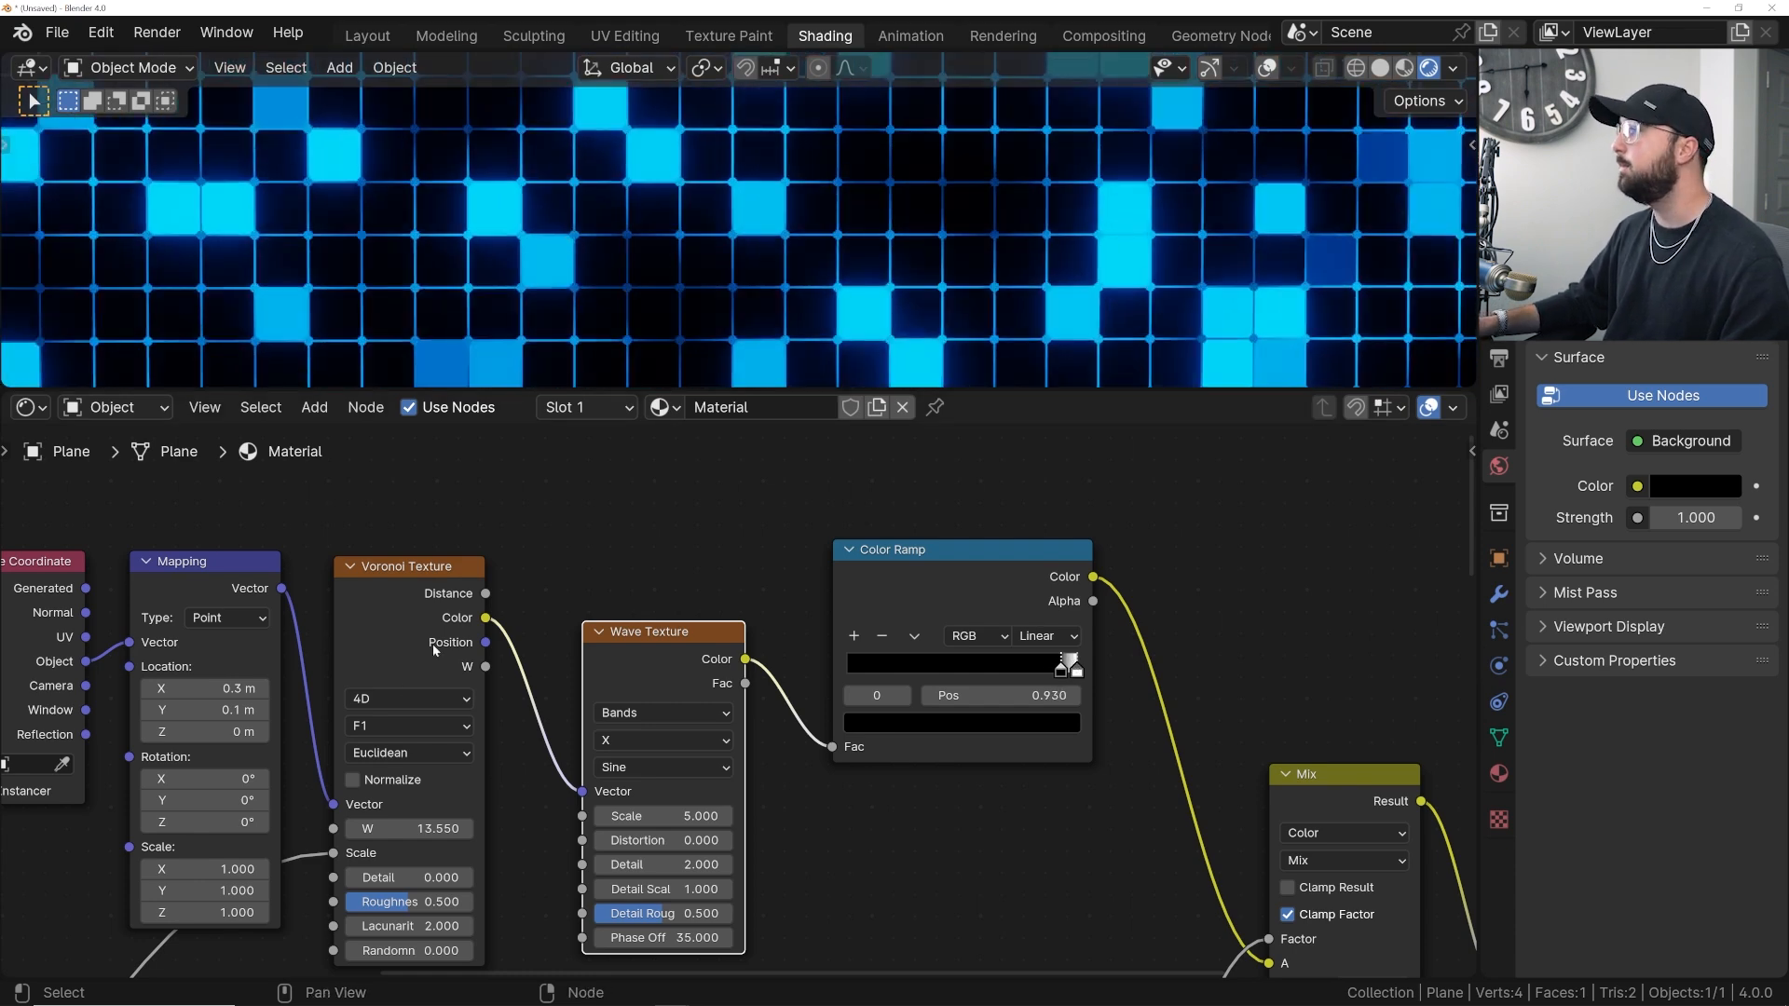
# - Align the Wave Texture beside the Voronoi Texture and set its Phase Offset to 38.490
pyautogui.moveTo(666, 652); pyautogui.dragTo(629, 583)
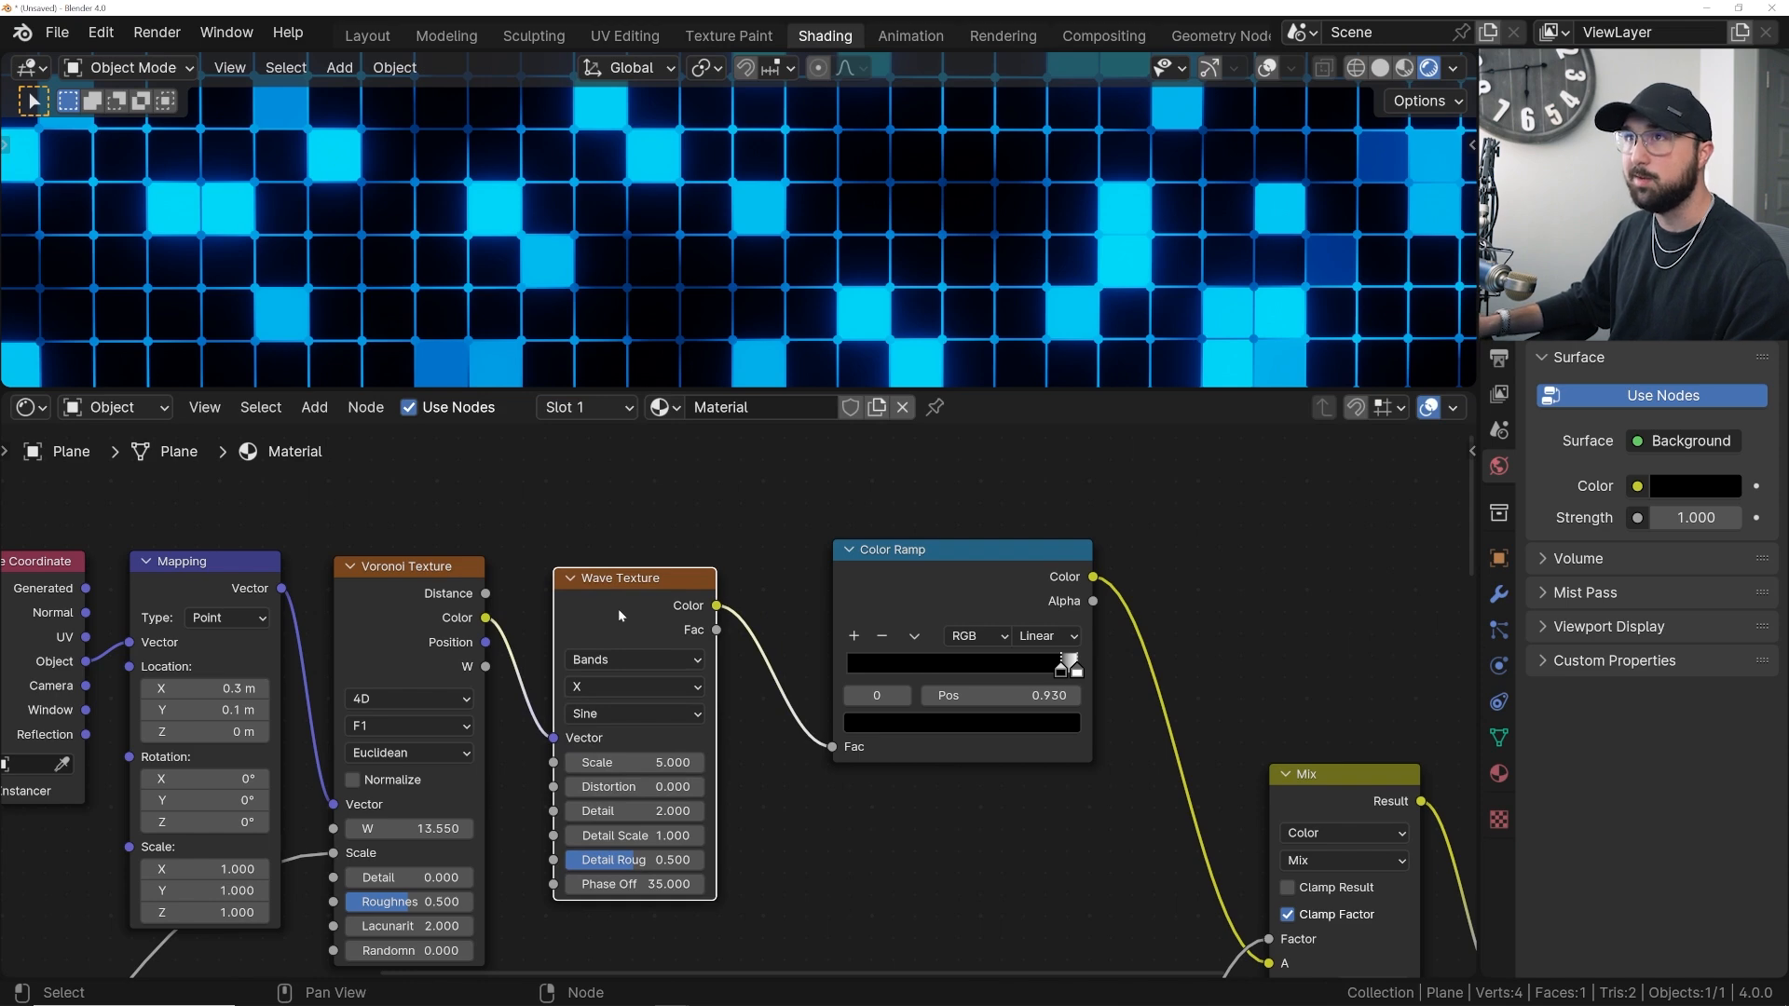
pyautogui.moveTo(617, 608); pyautogui.dragTo(630, 599)
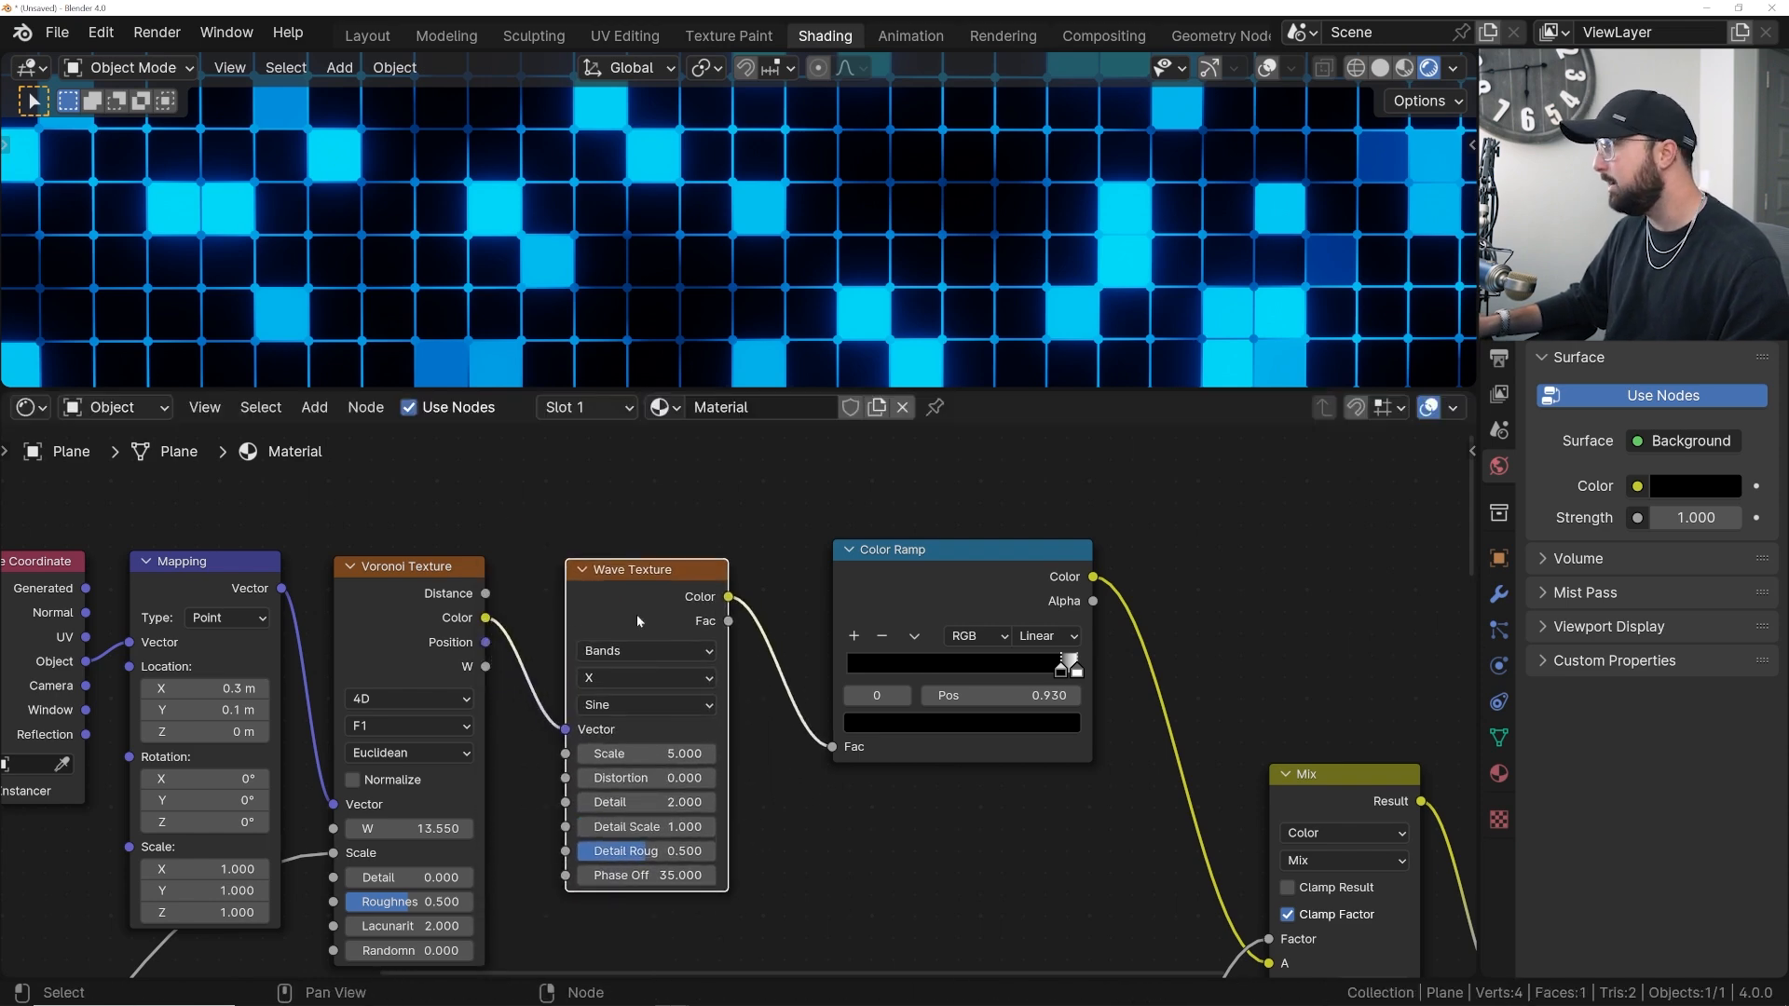
pyautogui.moveTo(632, 875)
pyautogui.keyDown('shift'); pyautogui.mouseDown()
pyautogui.moveTo(792, 876)
pyautogui.moveTo(627, 864)
pyautogui.mouseUp(); pyautogui.keyUp('shift')
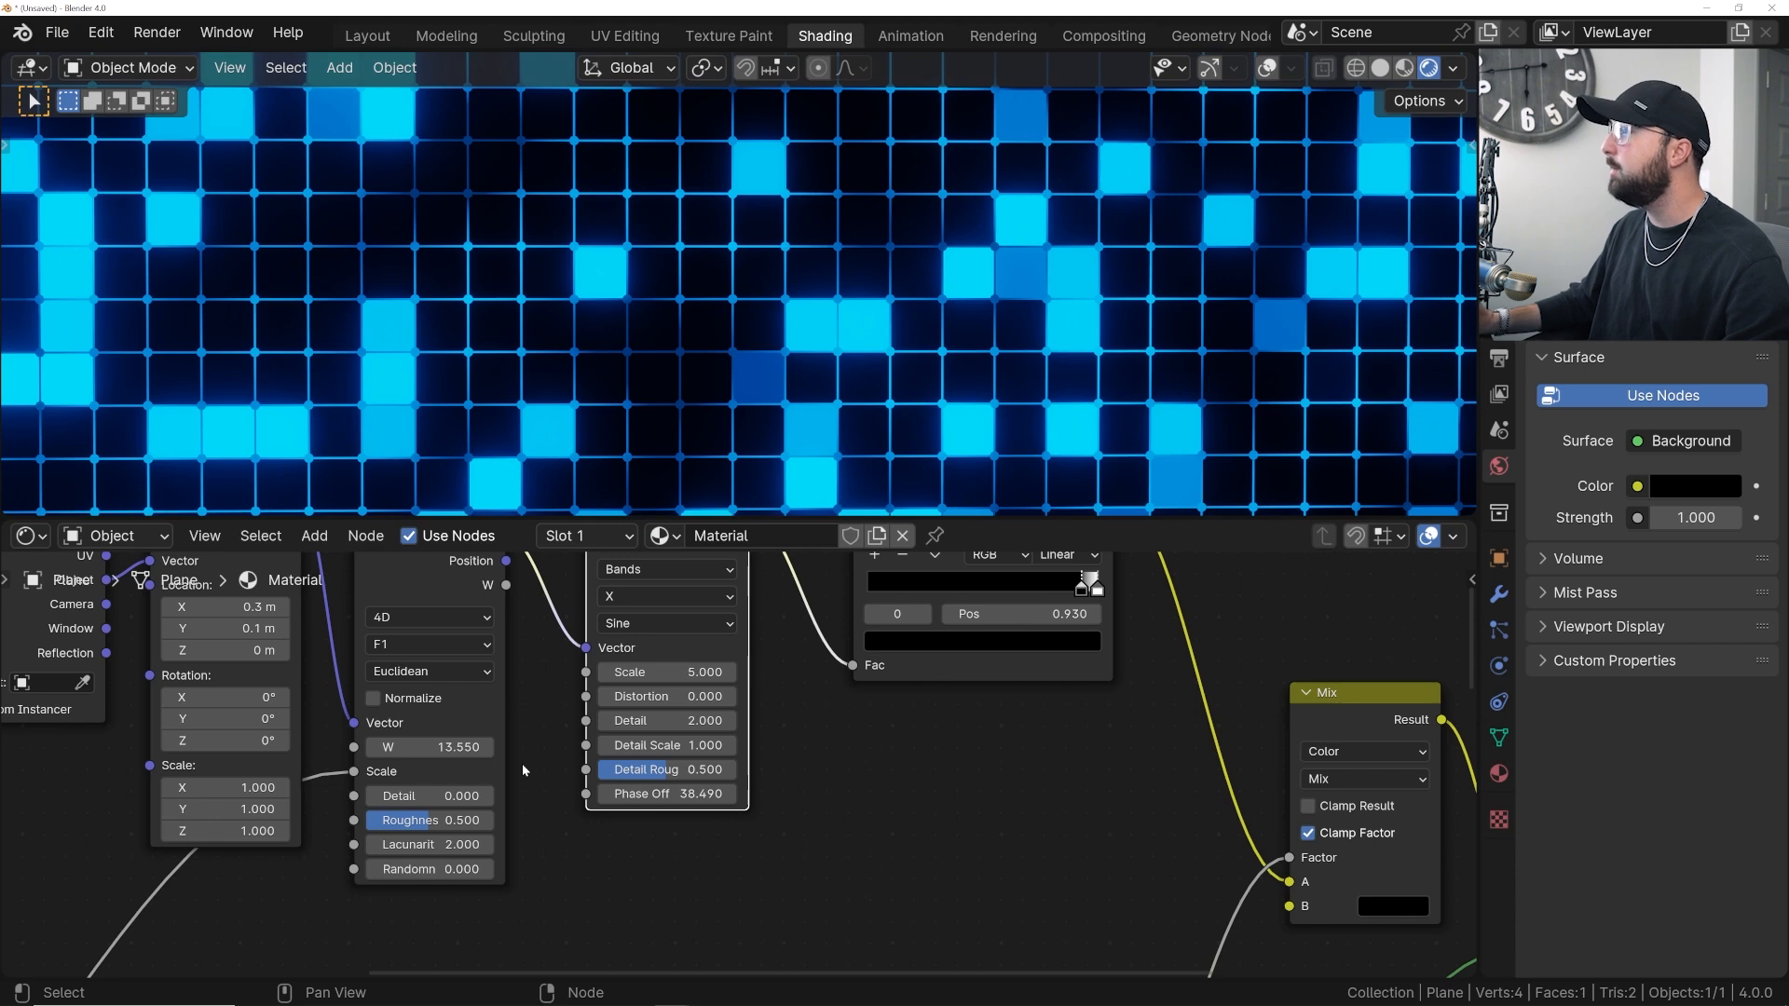
# - Set the upper Voronoi Texture's Detail to 0.180 and the Wave Texture's Phase Offset to 44.590
pyautogui.scroll(-2, 544, 759)
pyautogui.moveTo(542, 604); pyautogui.dragTo(527, 630)
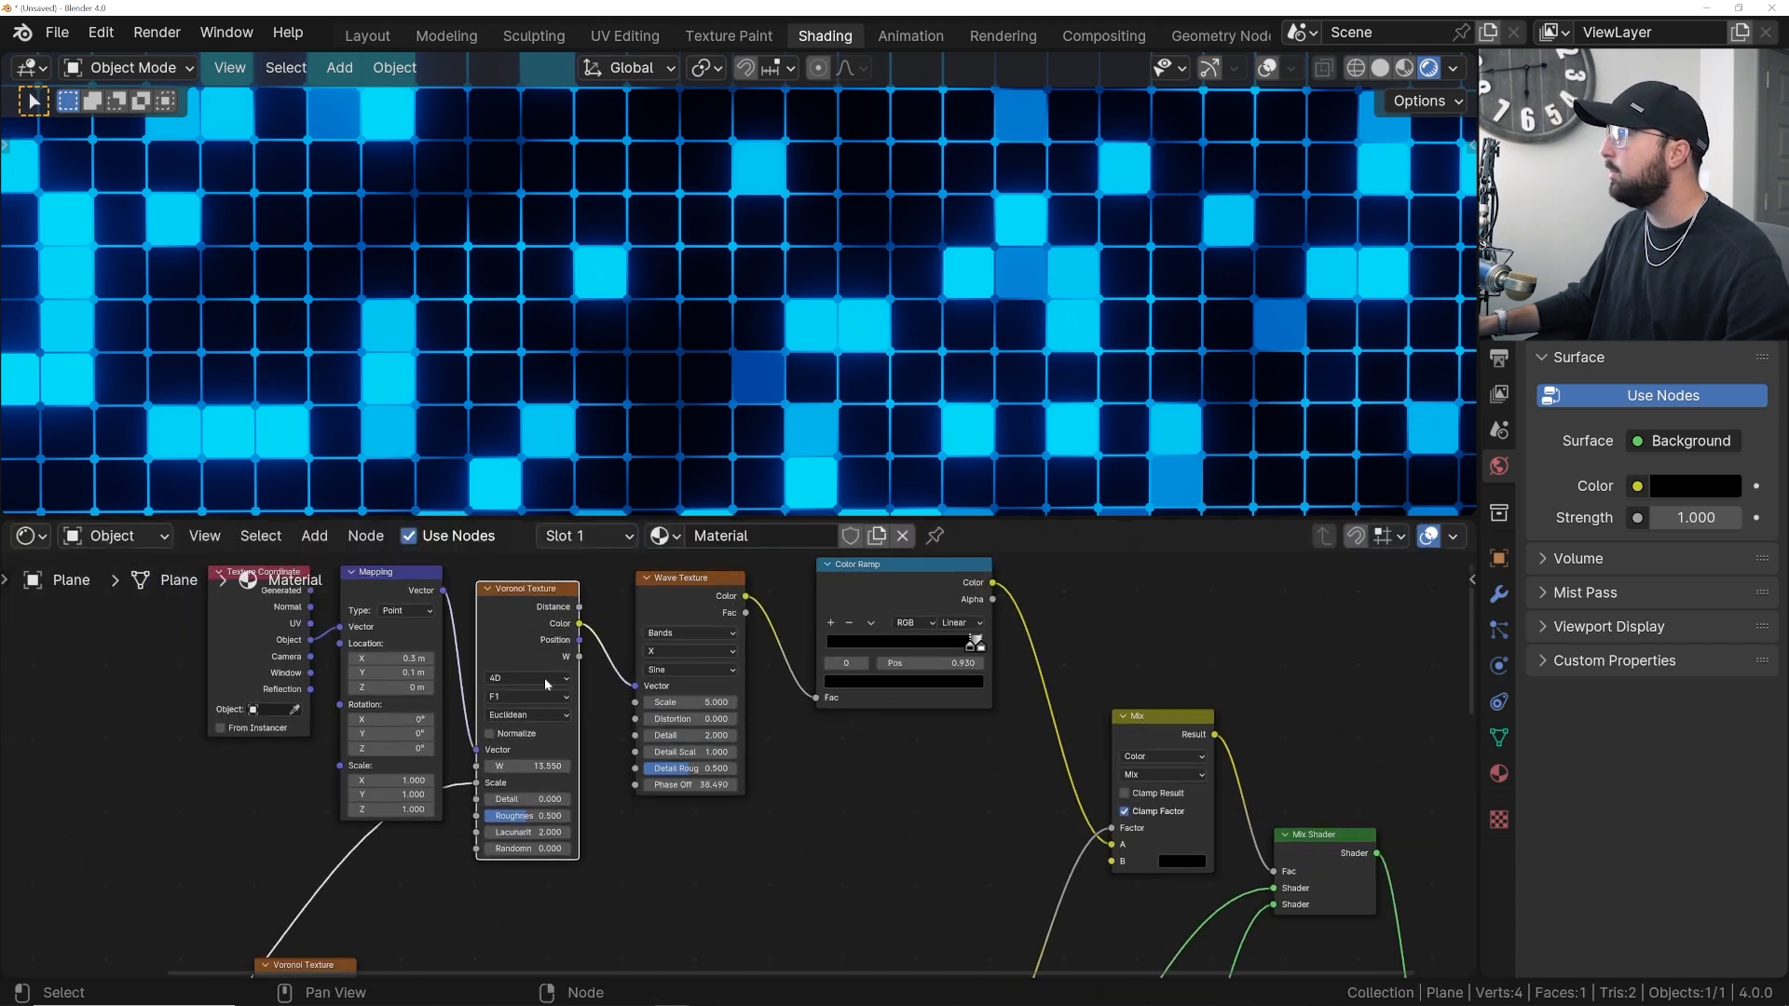
pyautogui.scroll(2, 527, 652)
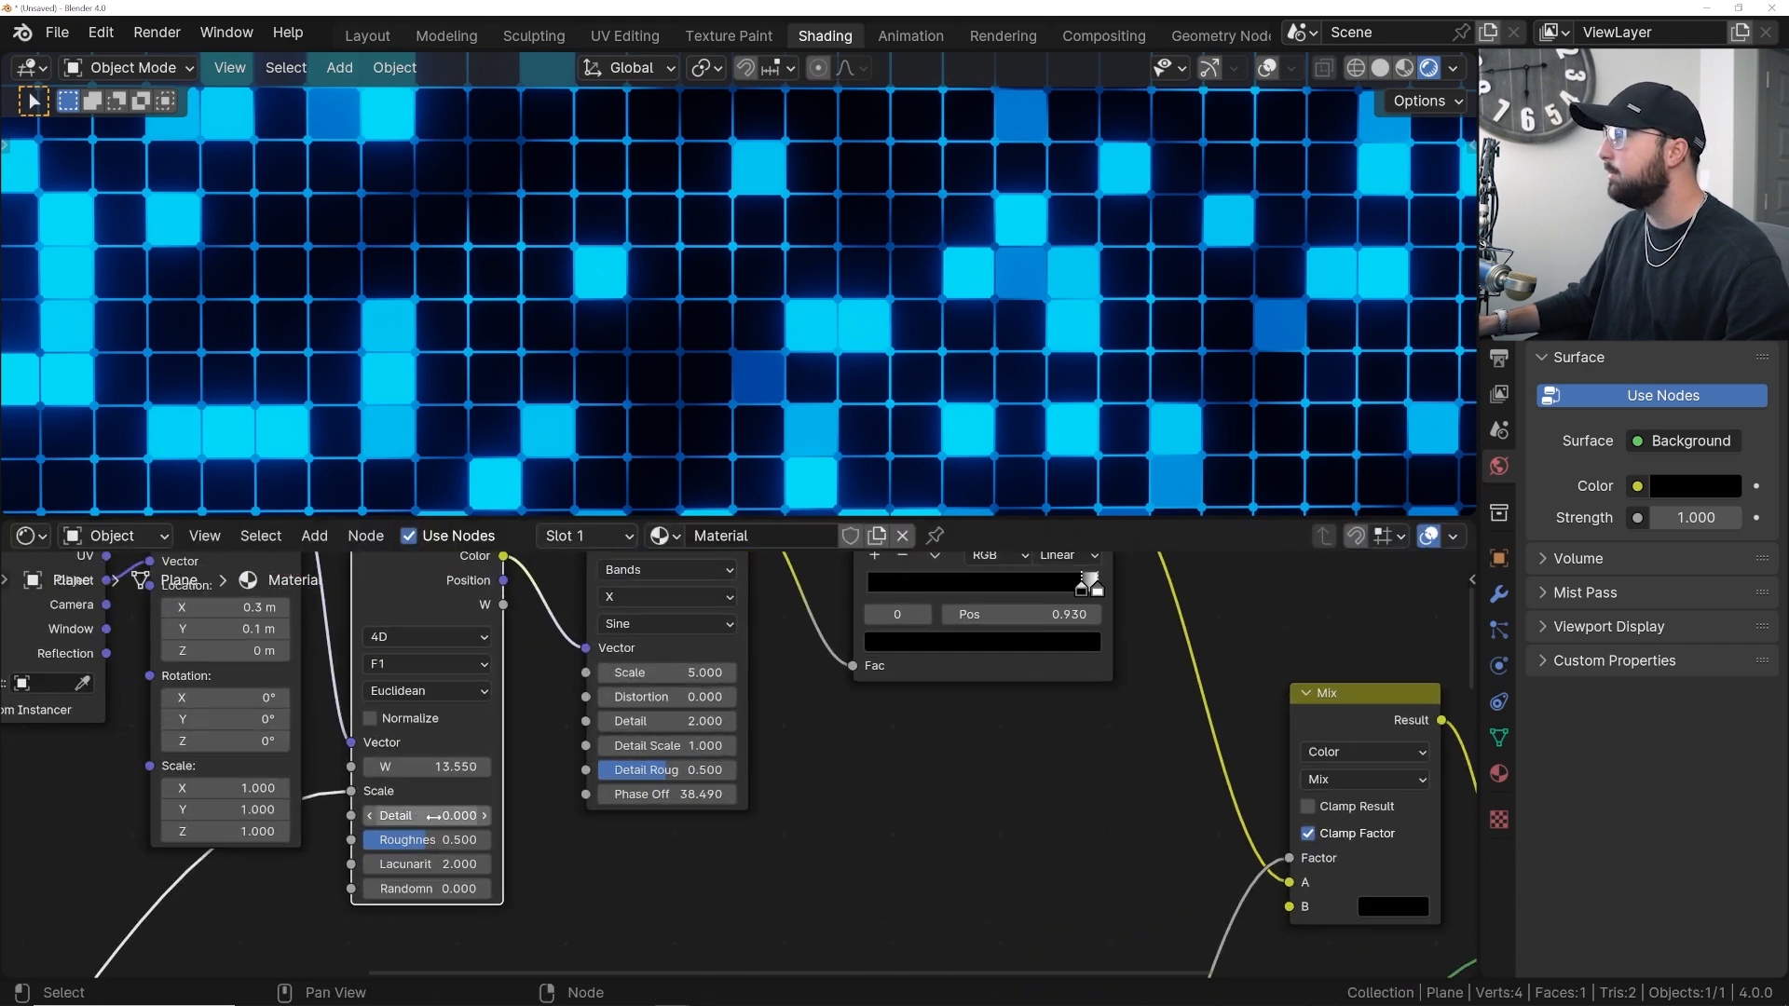
pyautogui.moveTo(434, 817); pyautogui.dragTo(465, 817)
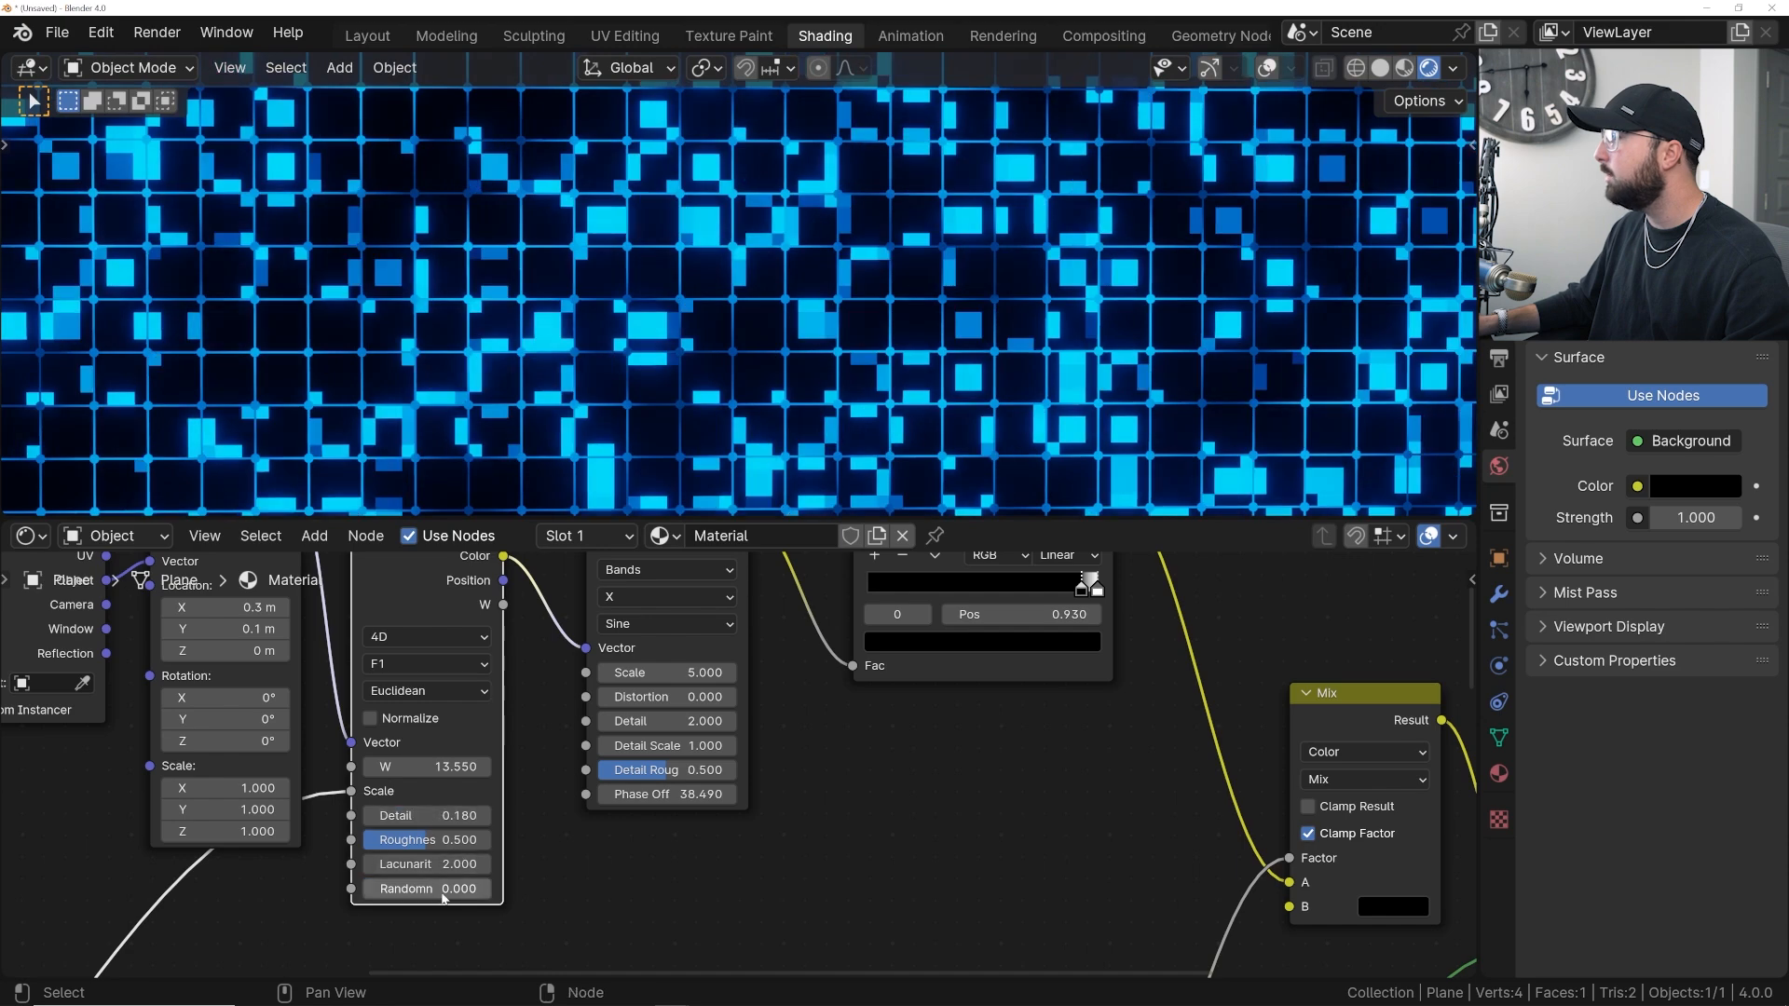
pyautogui.moveTo(660, 794); pyautogui.dragTo(834, 794)
# - Try a Detail of 15 on the upper Voronoi Texture and undo it
pyautogui.click(437, 816)
pyautogui.write('15')
pyautogui.press('Return')
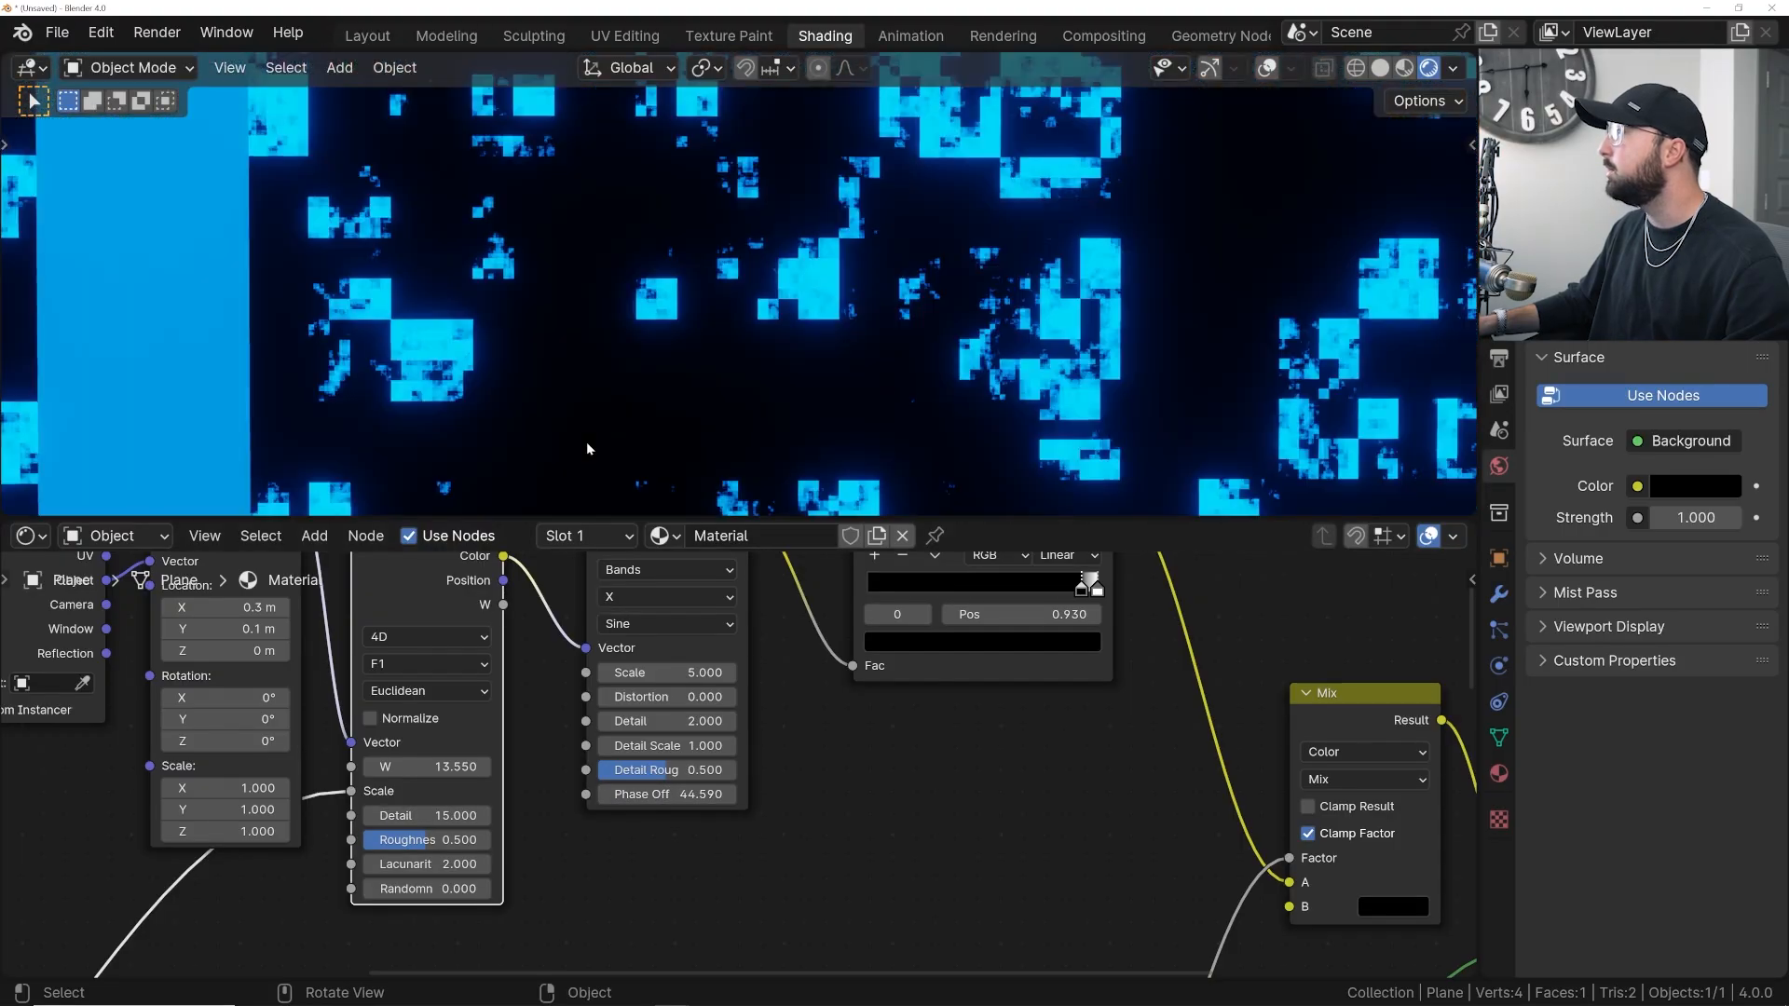
pyautogui.hotkey('ctrl', 'z')
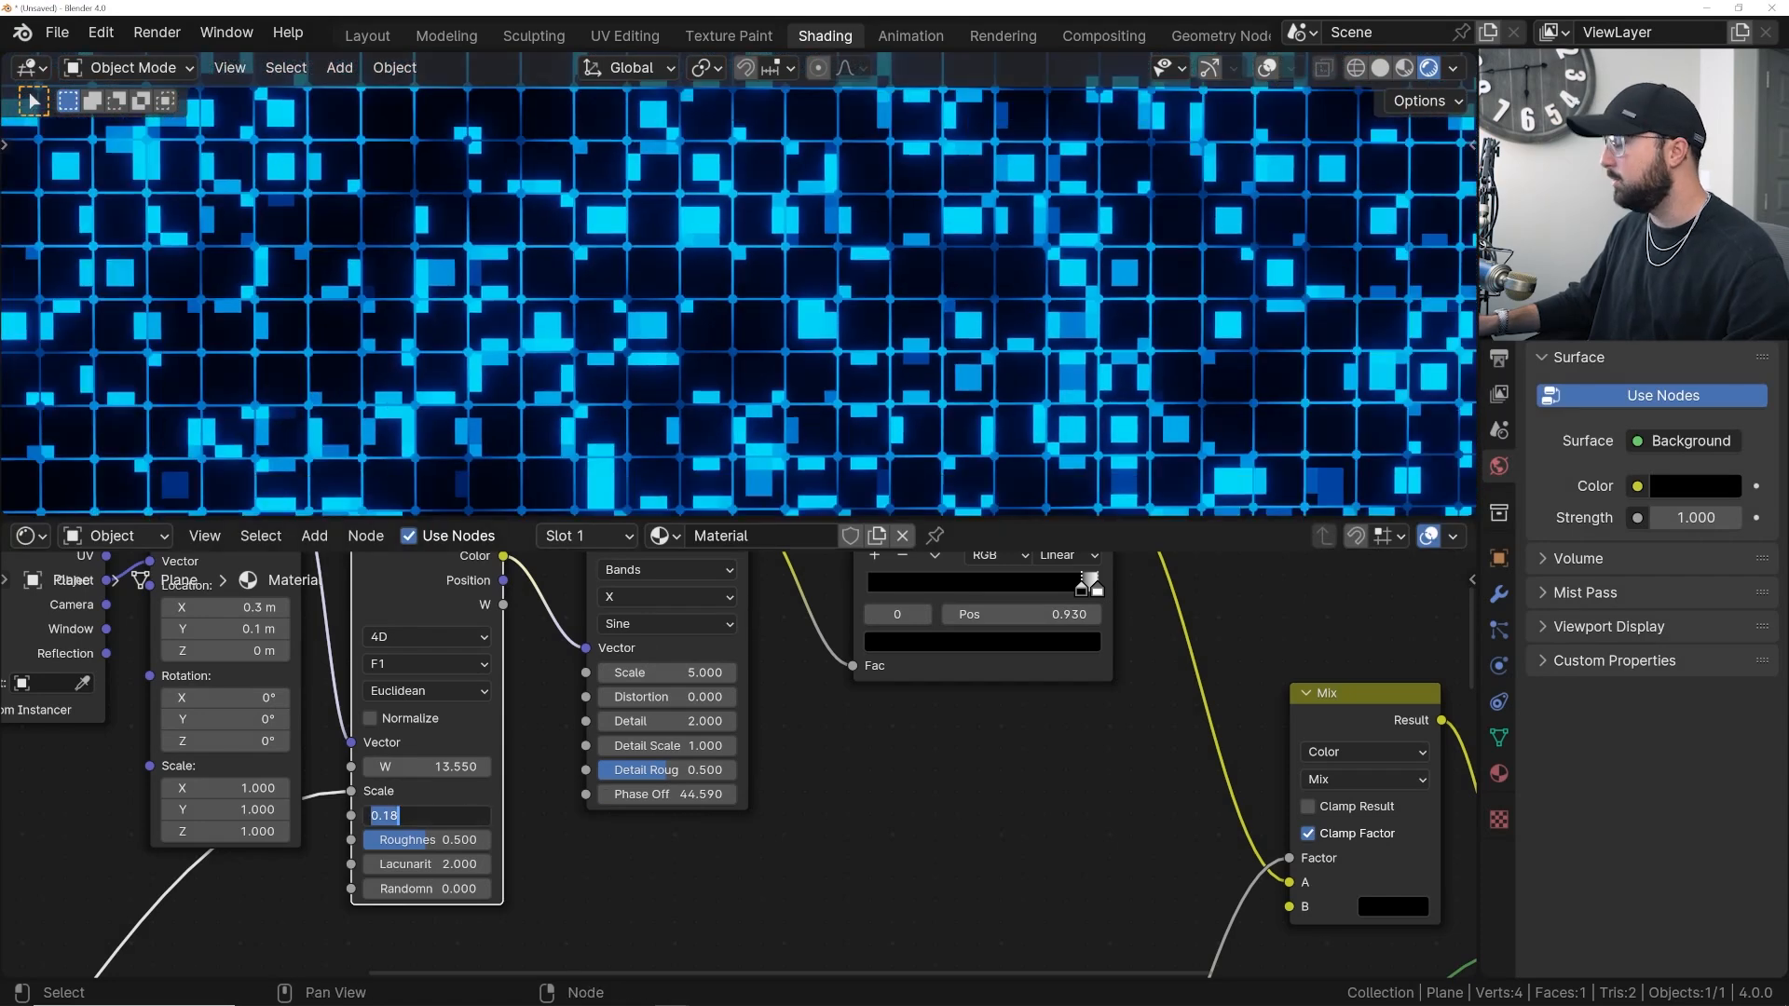
# - Reduce the upper Voronoi Texture's Detail to 0.02 and on to 0.01, and set the Wave Phase Offset to 47.420
pyautogui.write('.0')
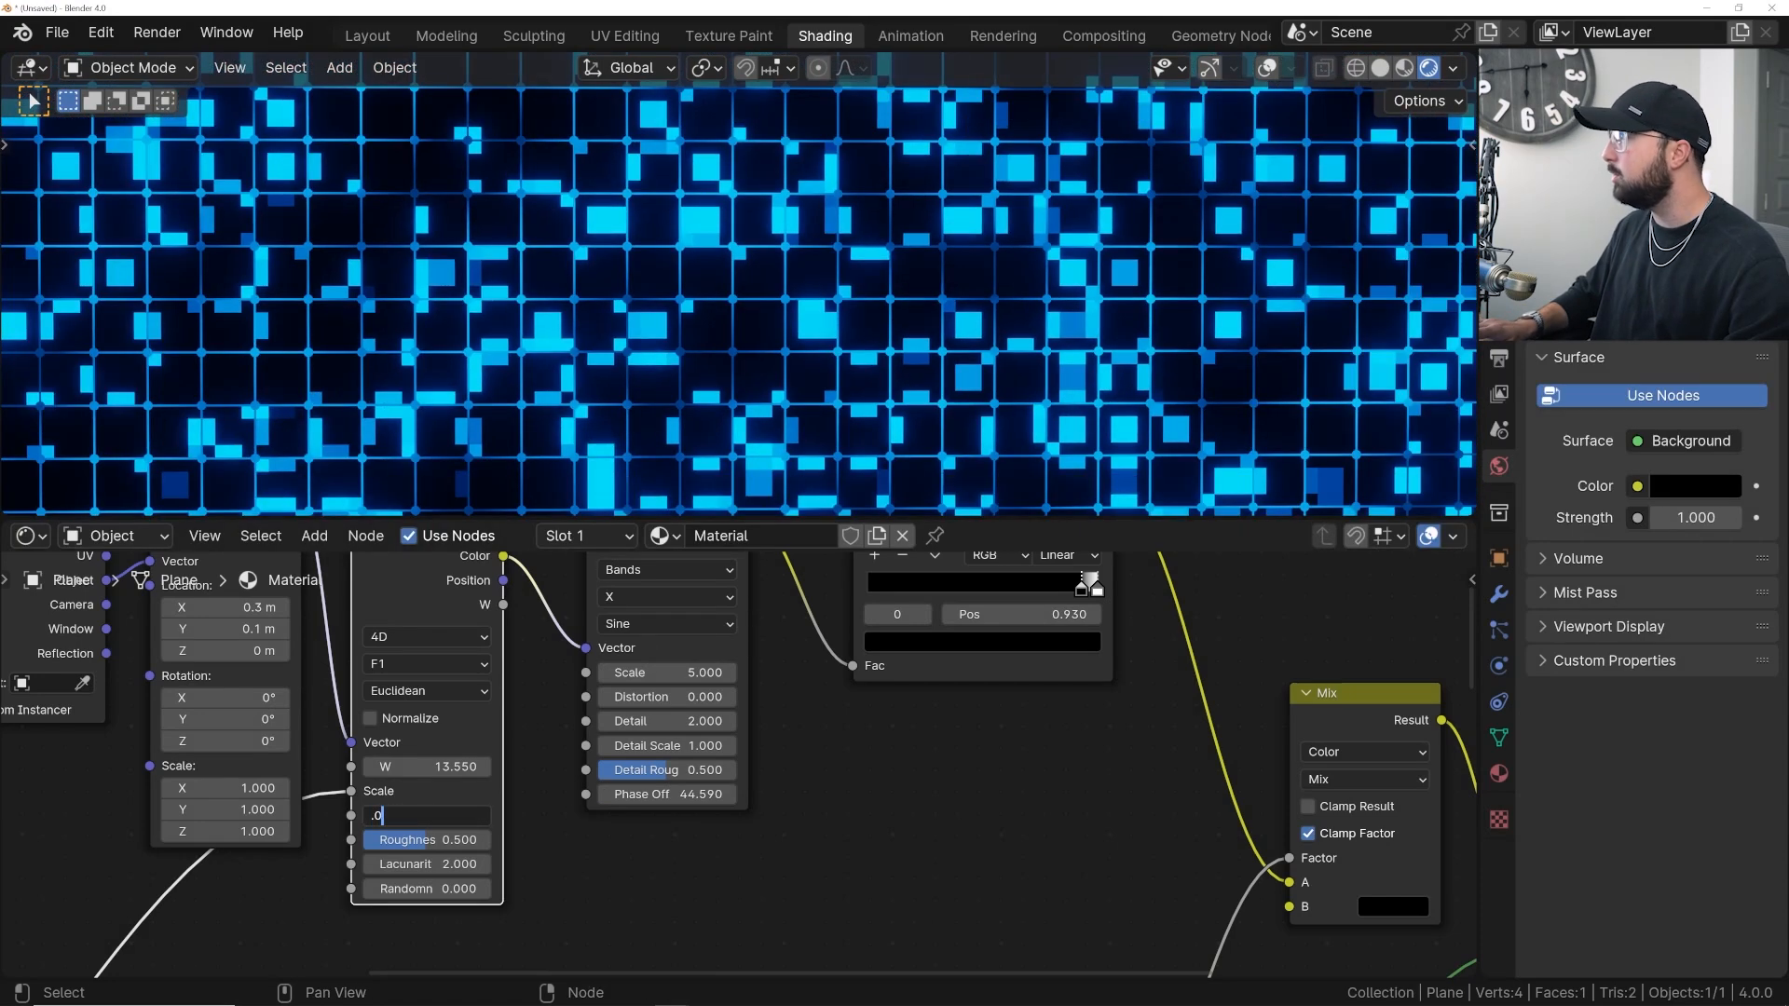
pyautogui.write('2')
pyautogui.press('Return')
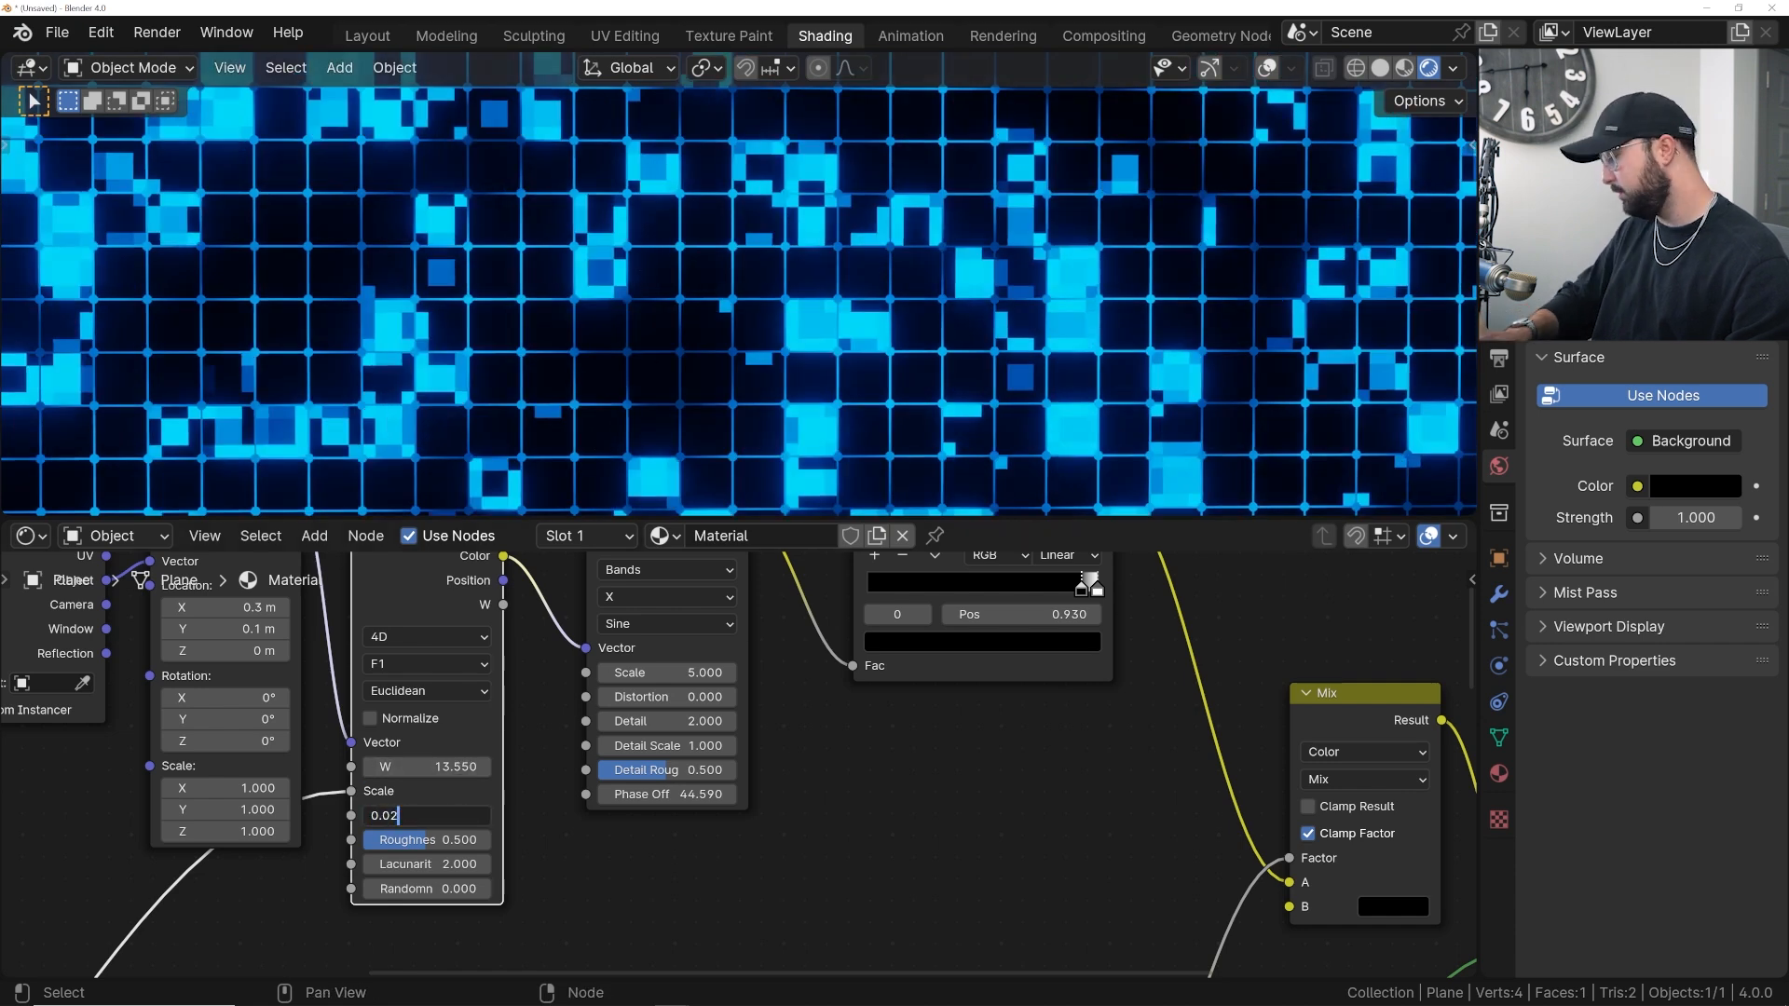
pyautogui.write('1')
pyautogui.press('Return')
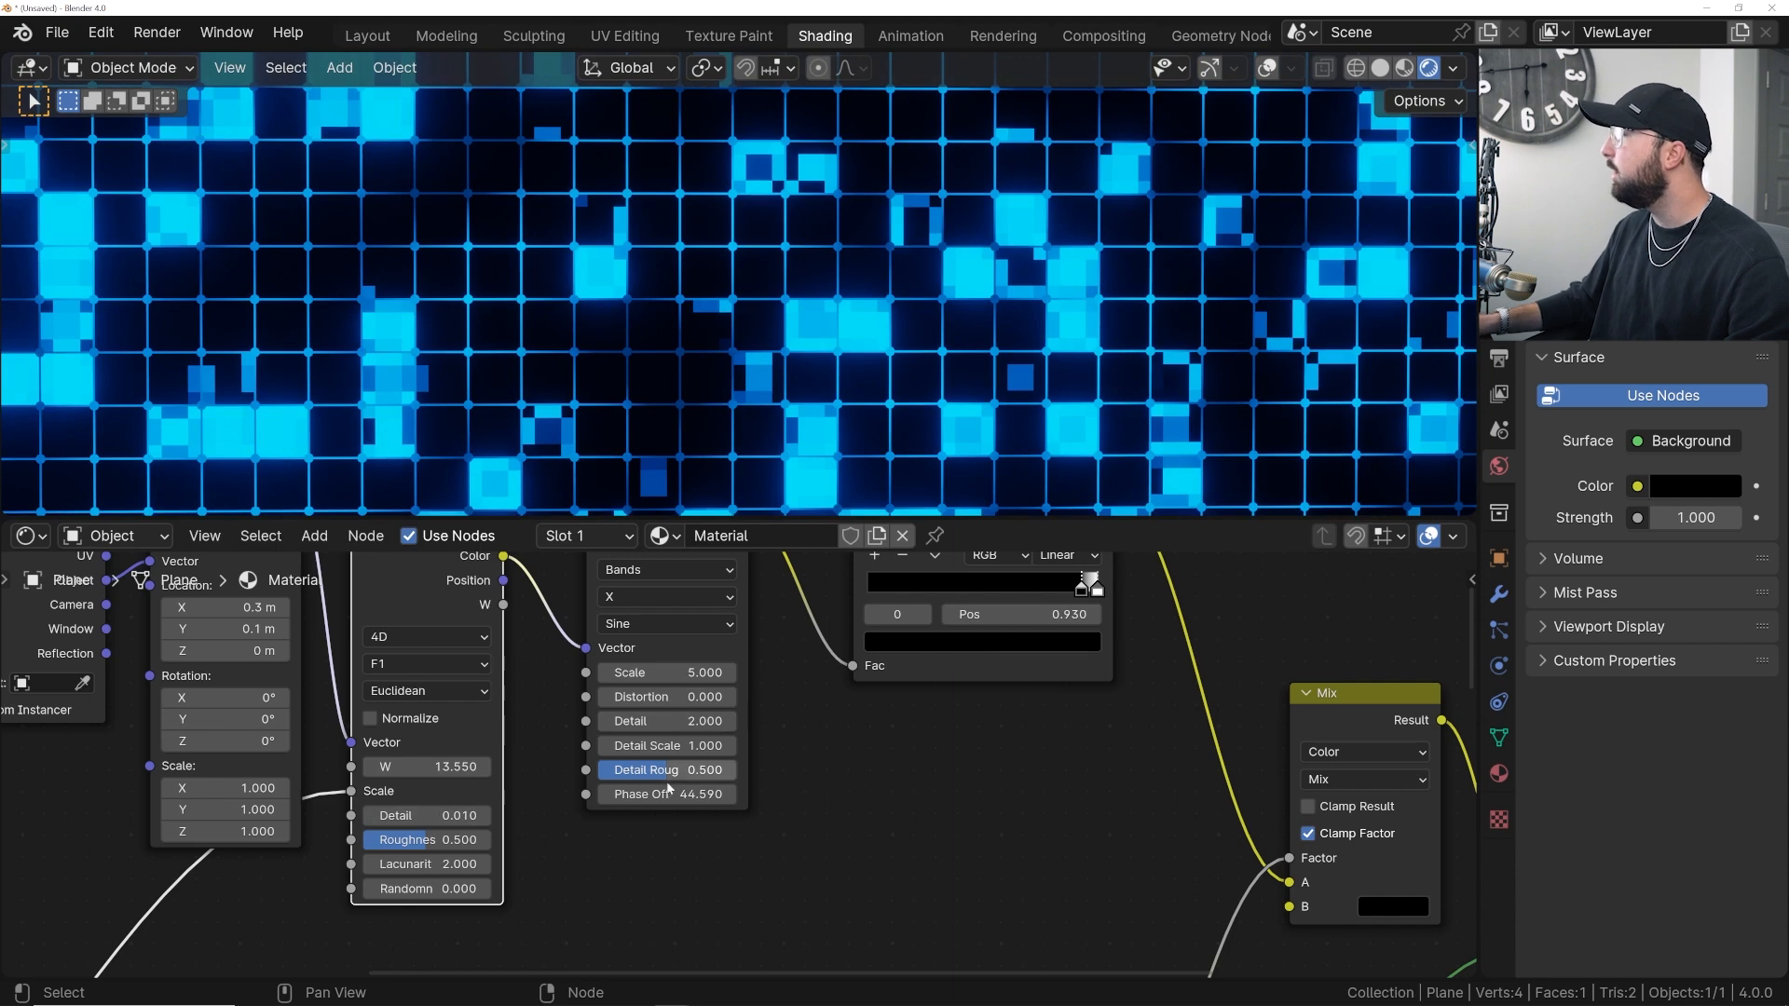
pyautogui.keyDown('shift'); pyautogui.moveTo(668, 788); pyautogui.dragTo(738, 788); pyautogui.keyUp('shift')
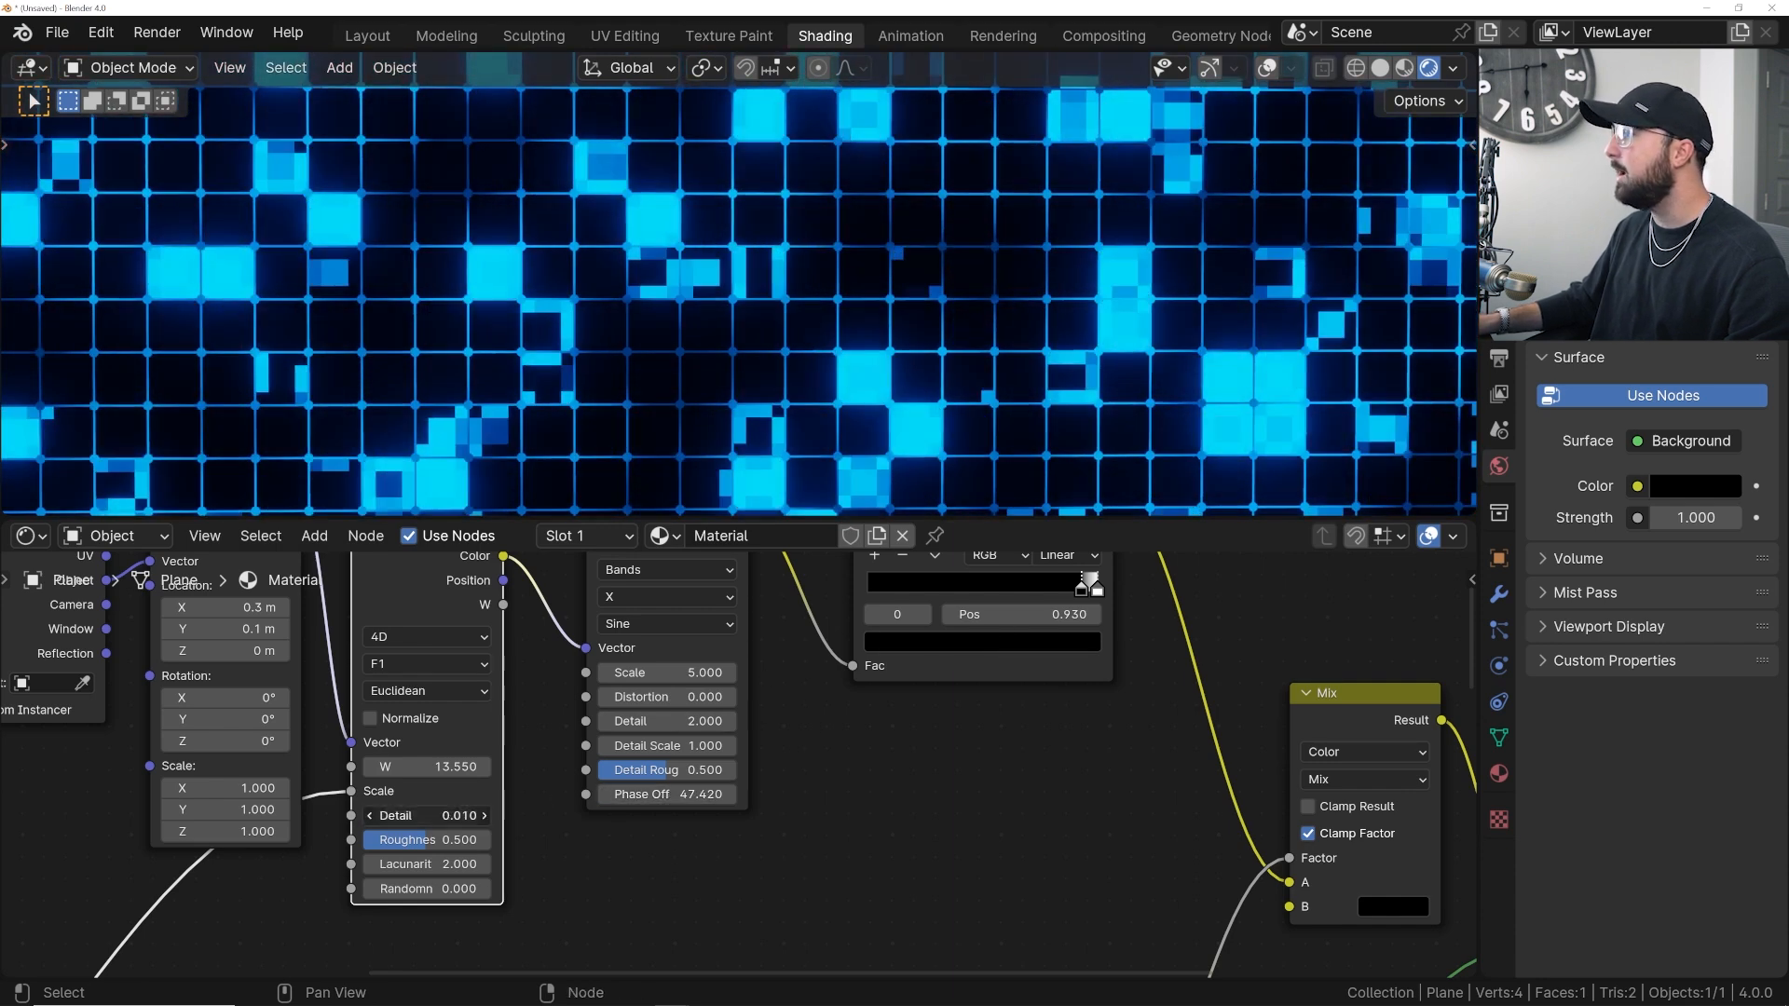
# - Try the upper Voronoi Texture with a Detail of 0 and a Wave Phase Offset of 52.920
pyautogui.write('0')
pyautogui.press('Return')
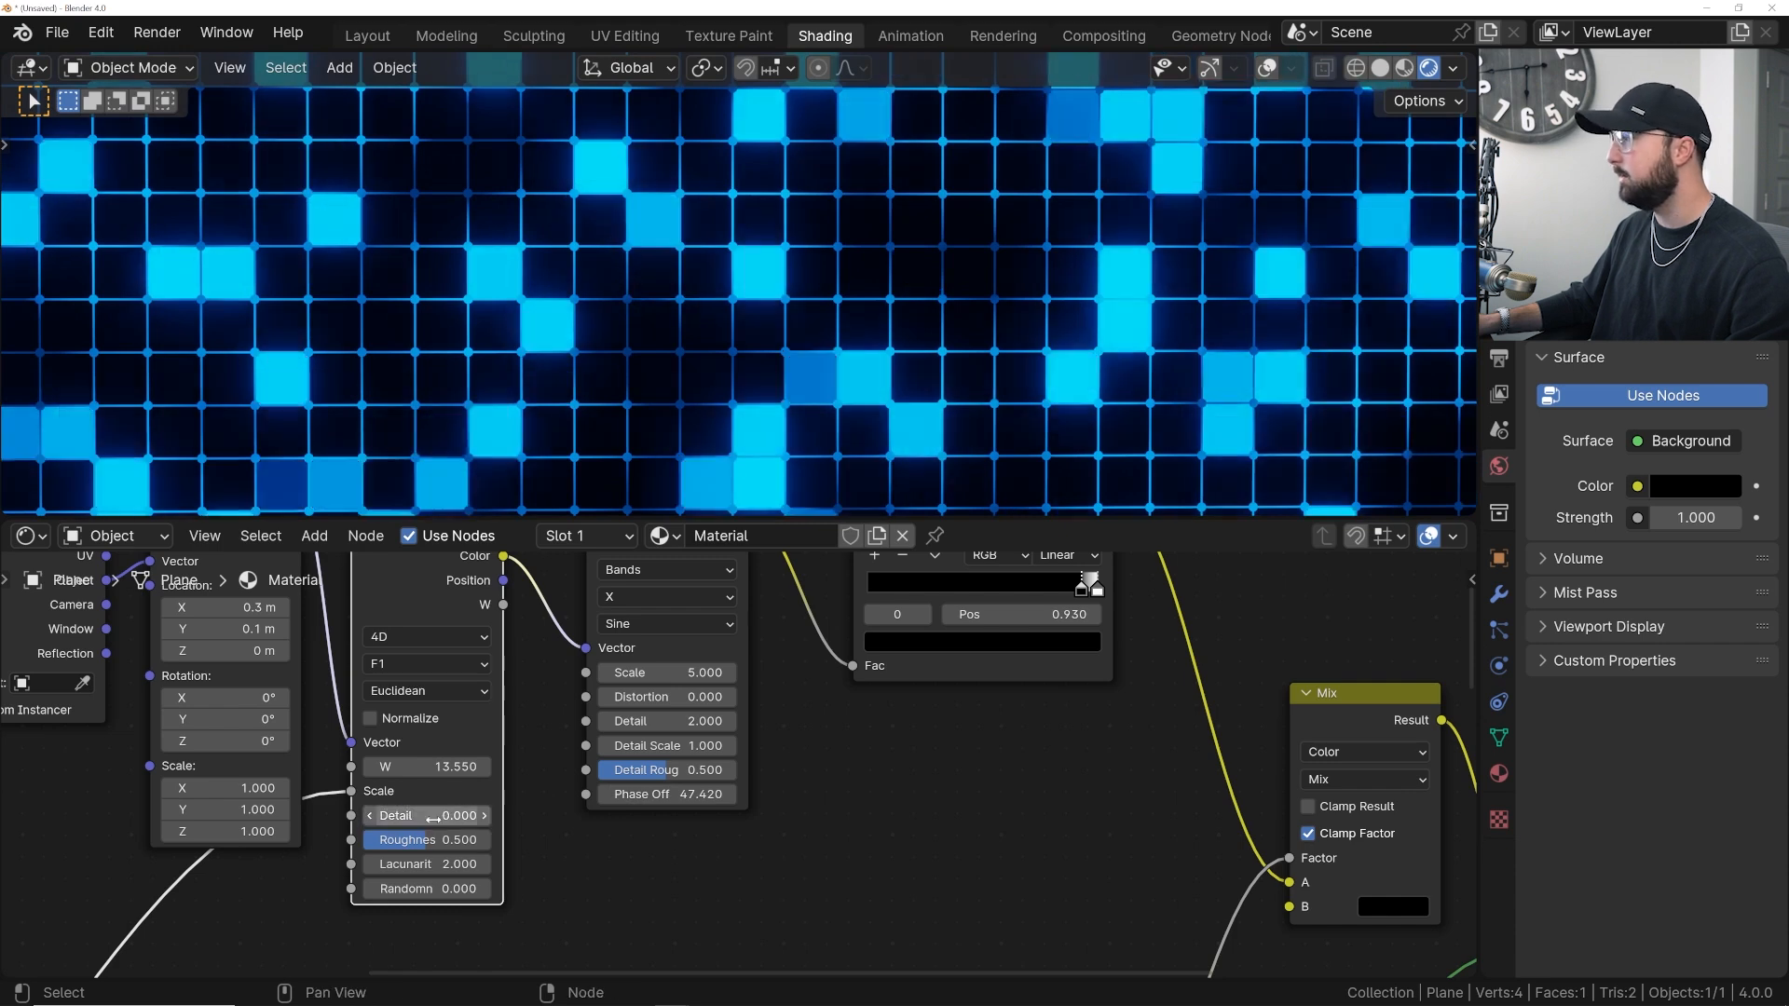
pyautogui.moveTo(668, 794); pyautogui.dragTo(794, 794)
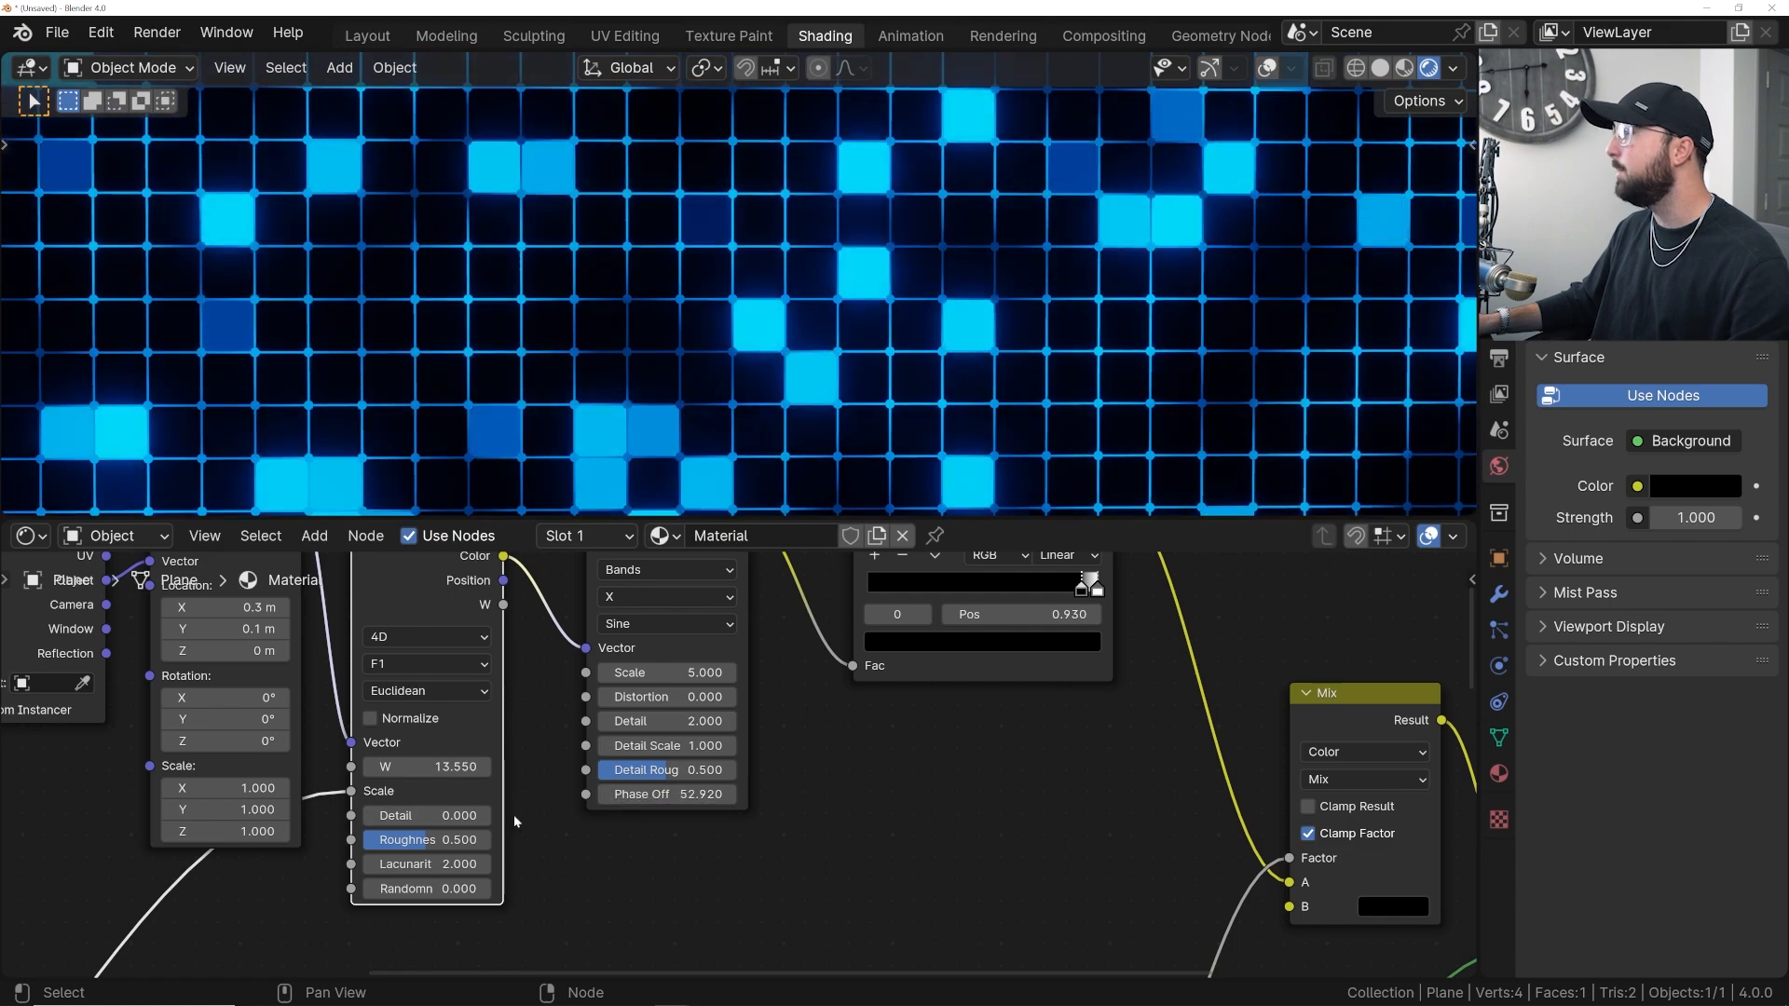
# - Set the upper Voronoi Texture's Detail to 0.01 and the Wave Texture's Phase Offset to 51.120
pyautogui.click(429, 815)
pyautogui.write('0.01')
pyautogui.press('Return')
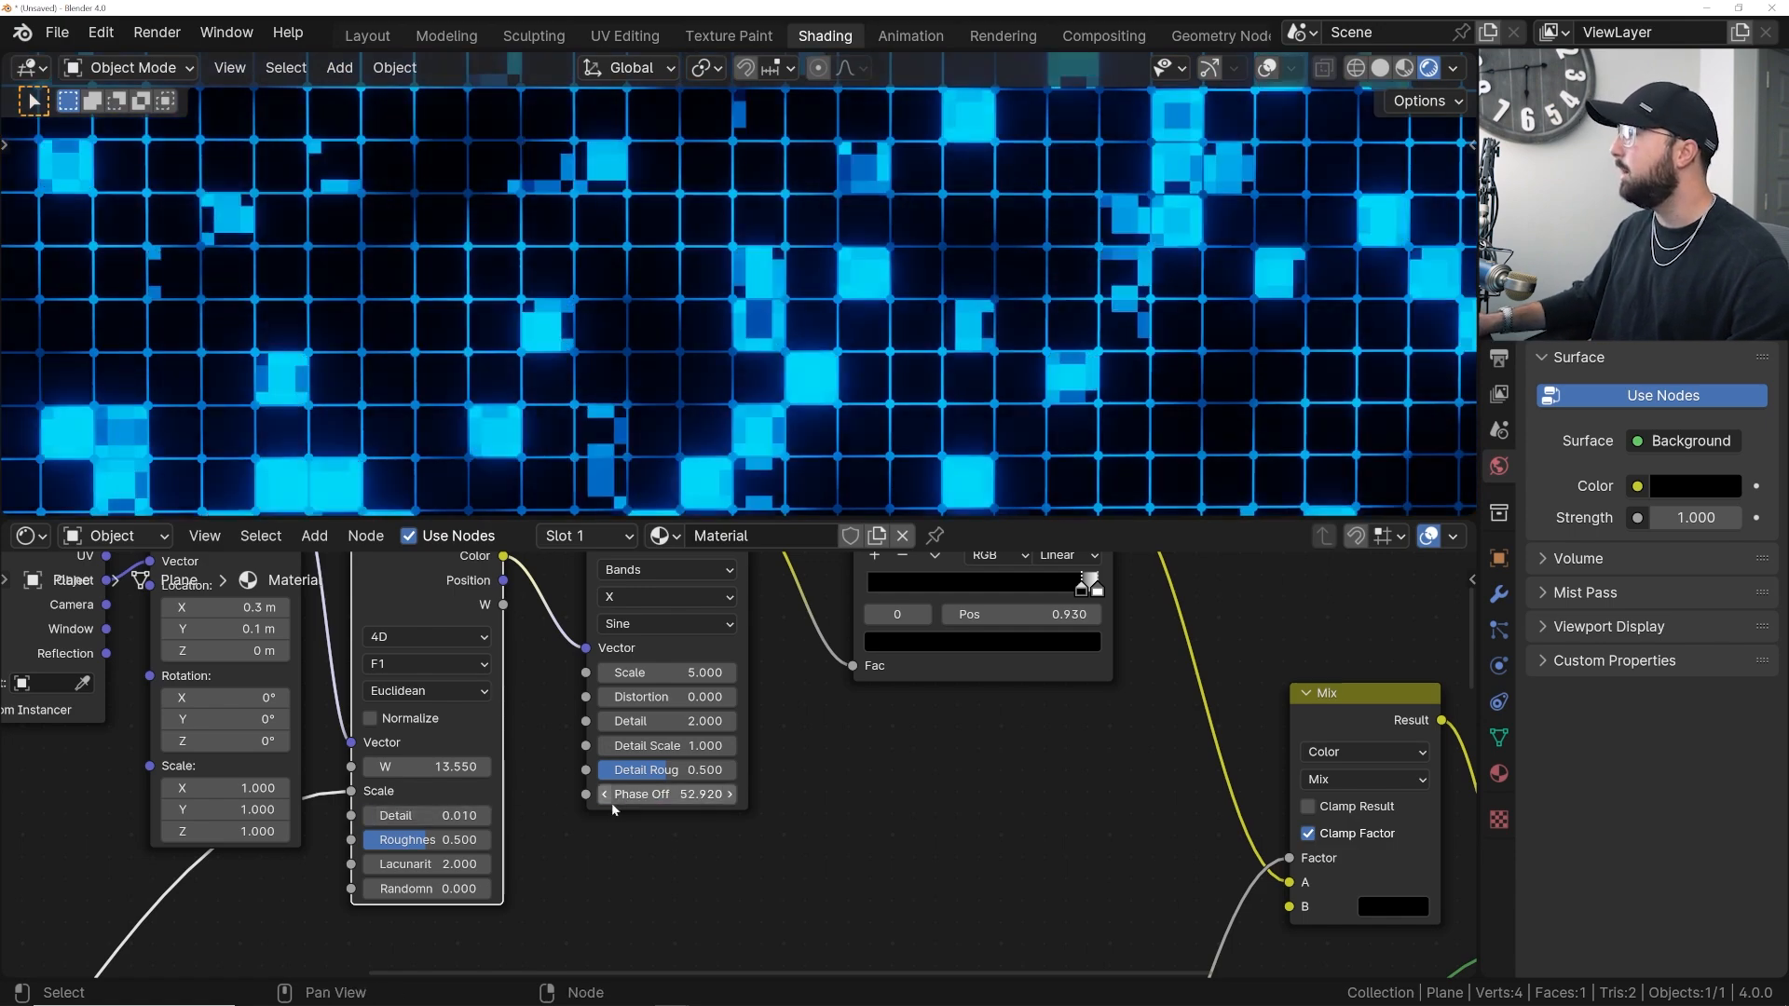
pyautogui.moveTo(663, 794)
pyautogui.mouseDown()
pyautogui.moveTo(864, 794)
pyautogui.moveTo(632, 794)
pyautogui.mouseUp()
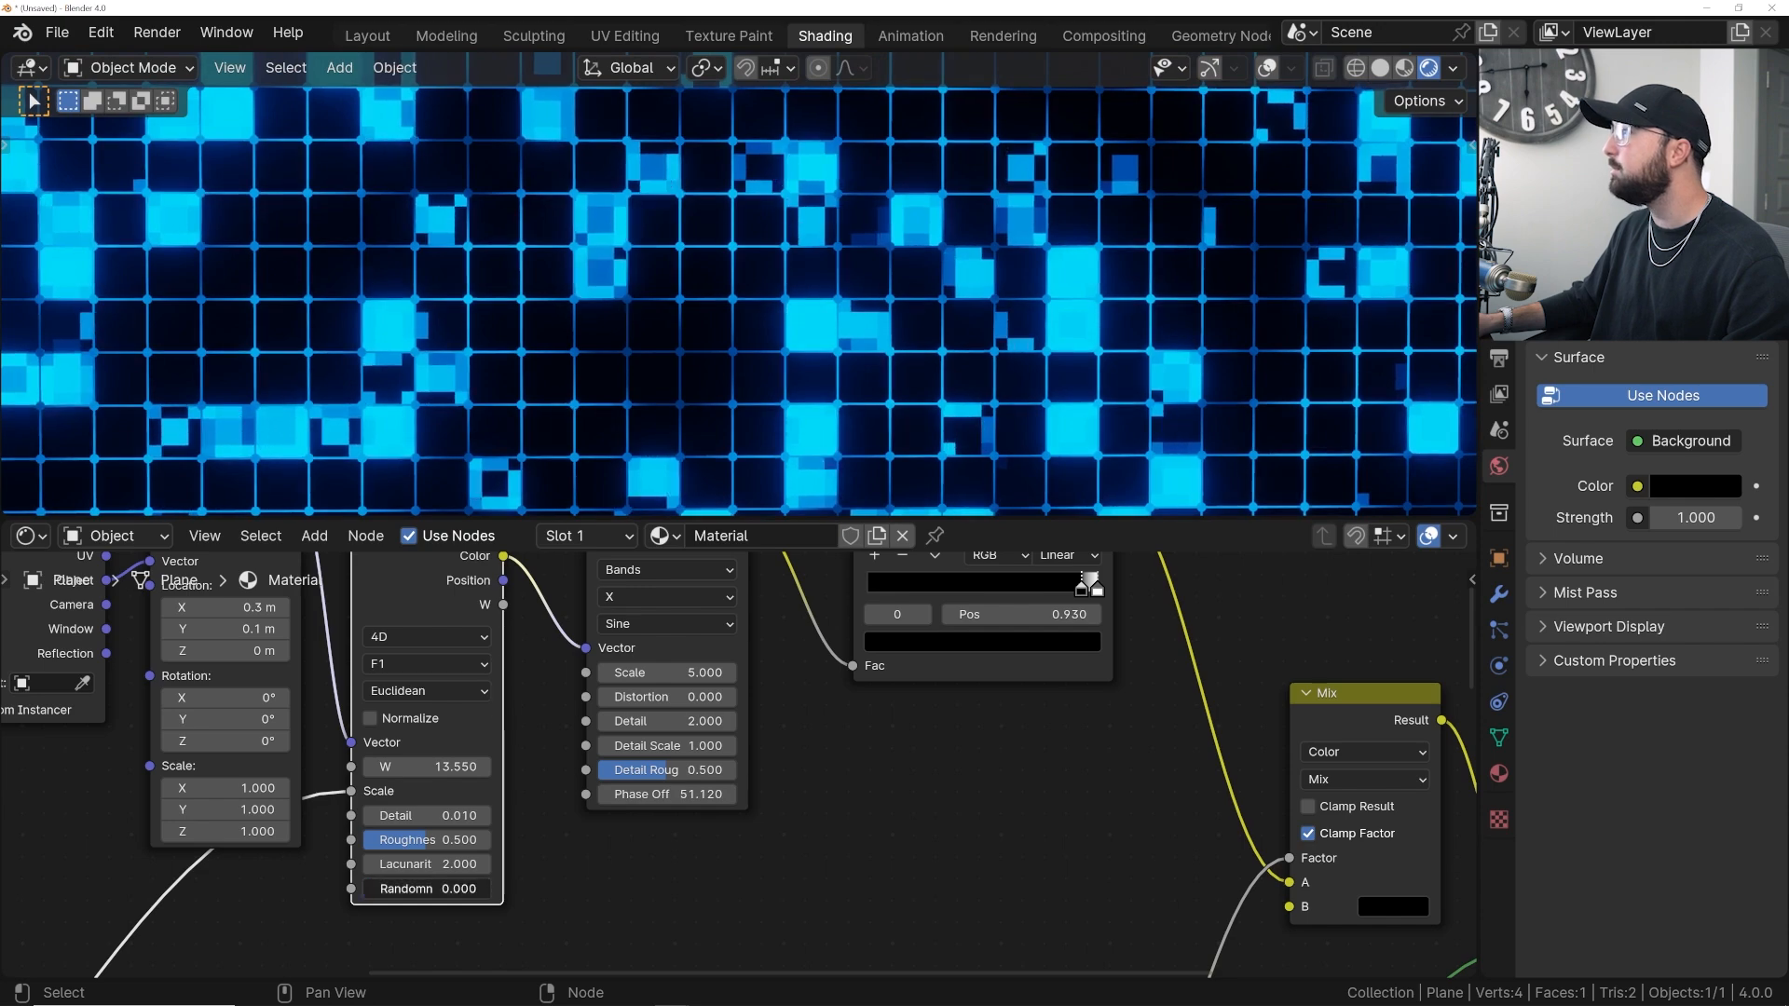
# - Keep the upper Voronoi Texture's Randomness at 0 and vary the Wave Phase Offset up to 53.220 and slightly back
pyautogui.moveTo(427, 889); pyautogui.dragTo(373, 889)
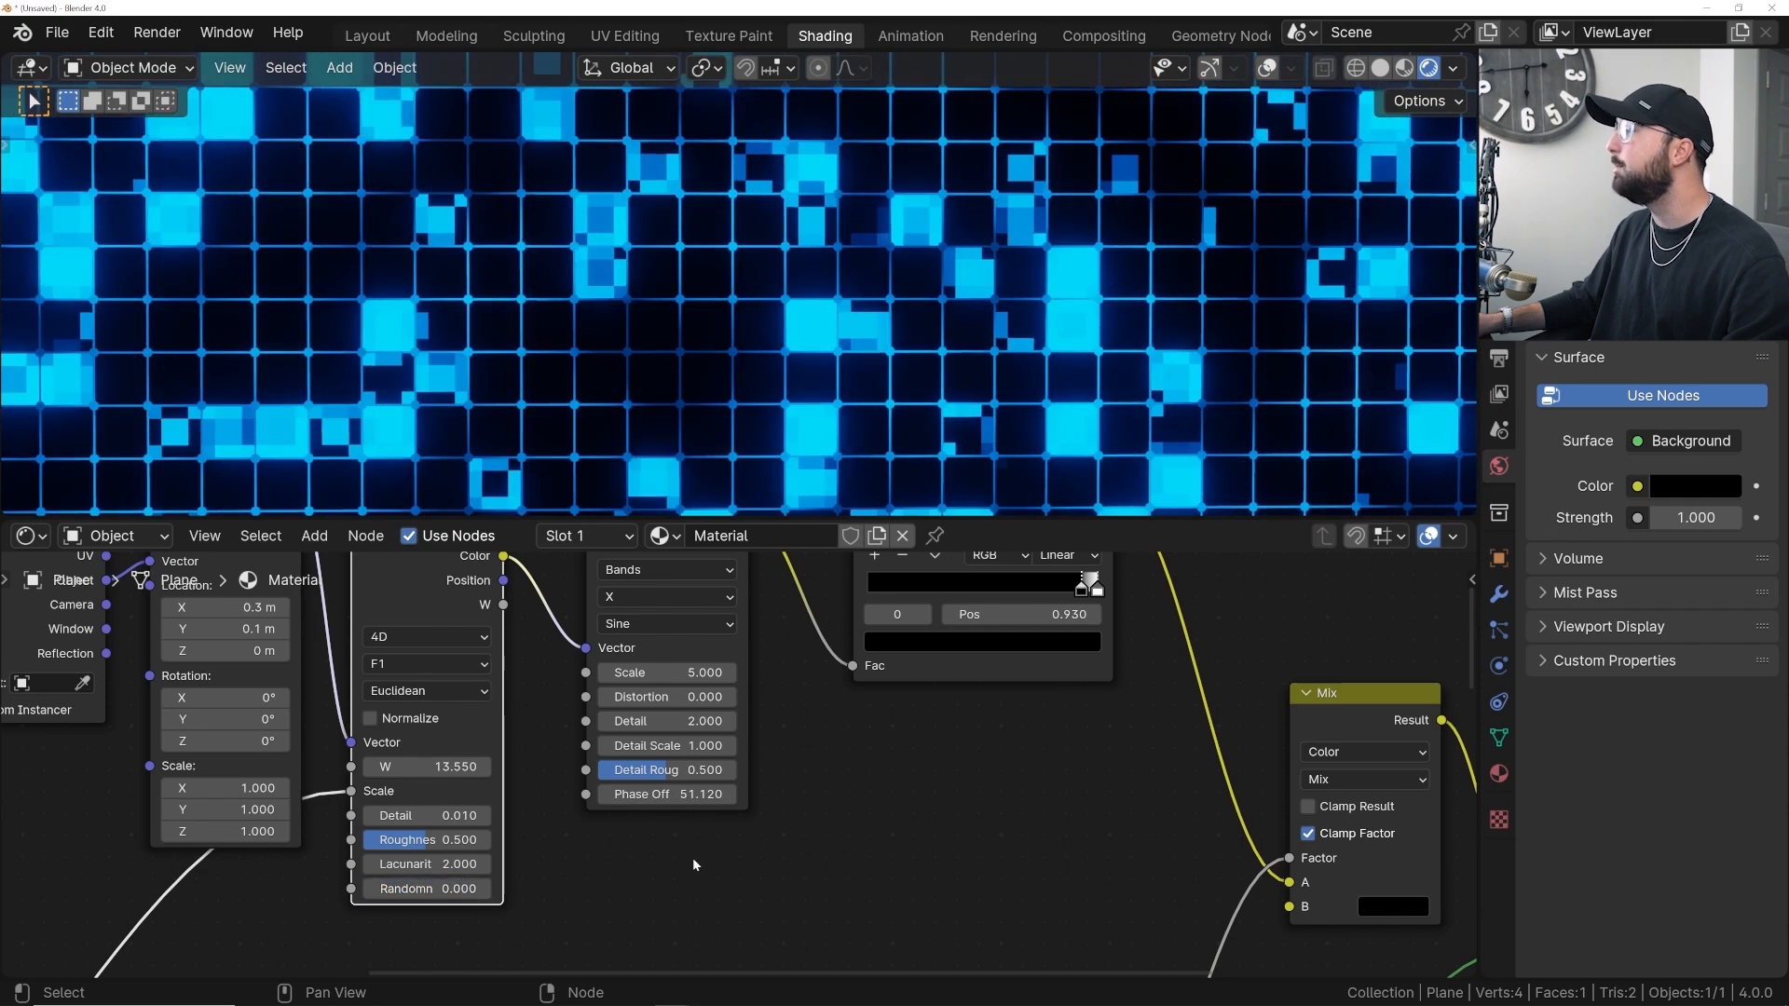
pyautogui.moveTo(681, 794); pyautogui.dragTo(737, 794)
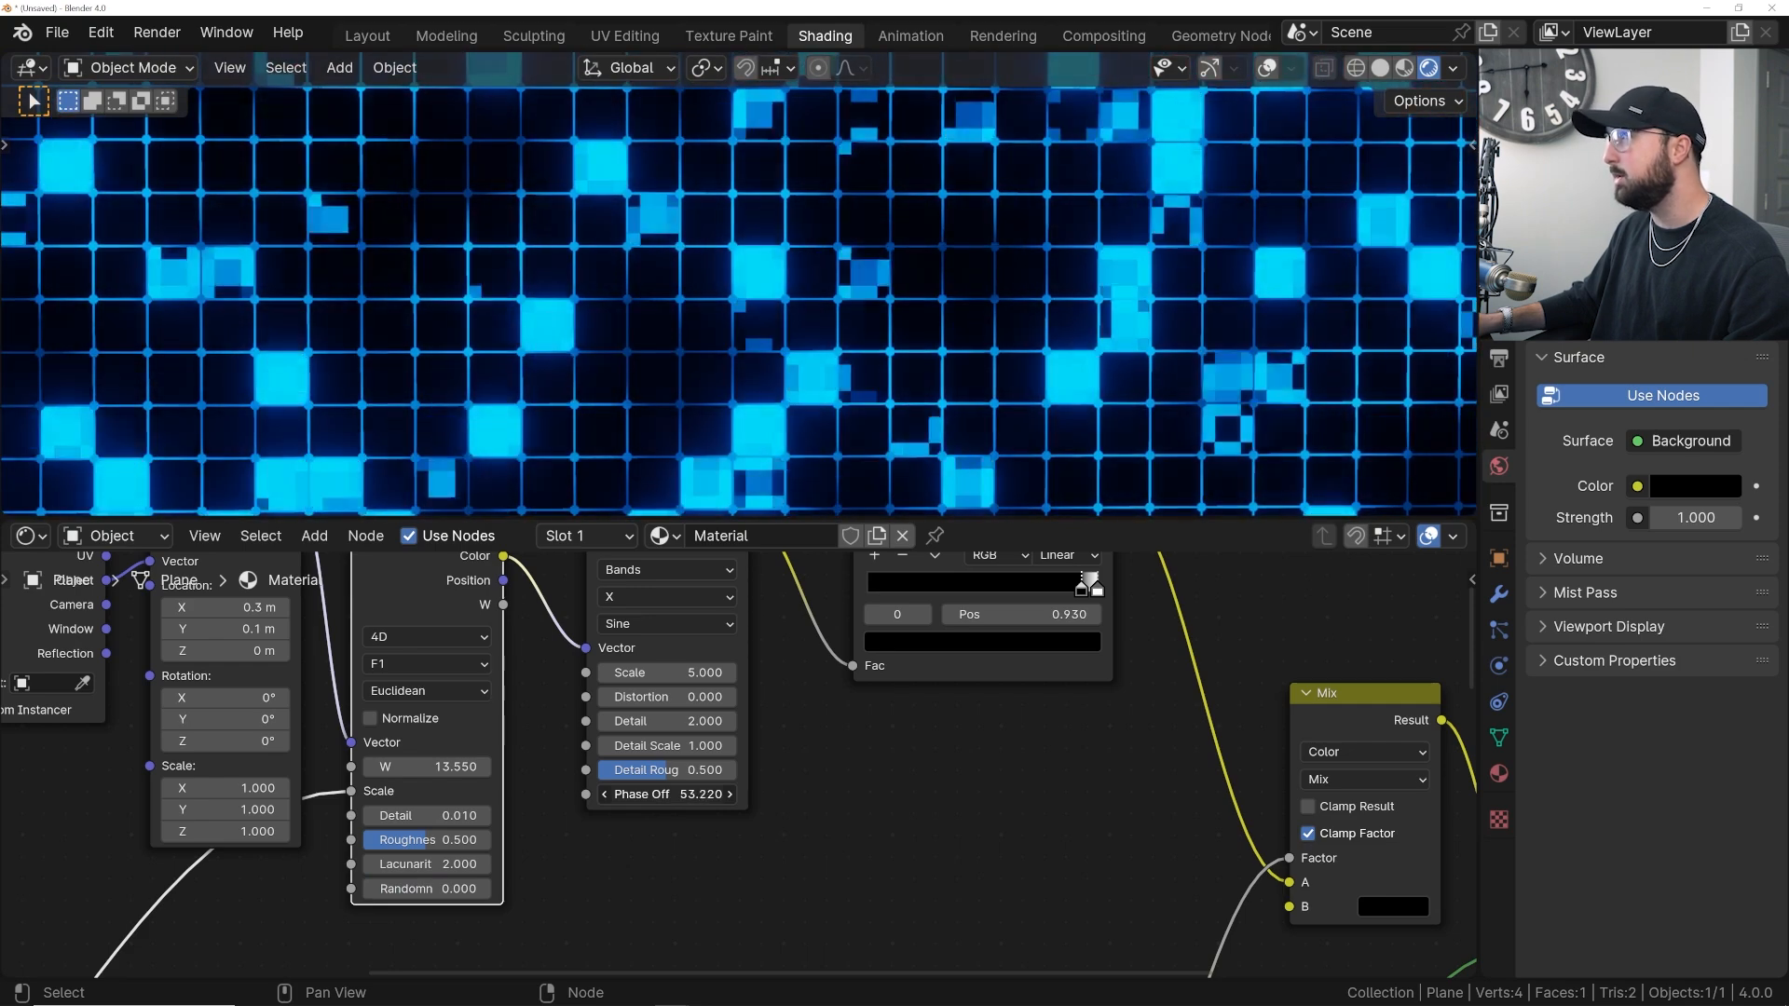
pyautogui.moveTo(681, 794); pyautogui.dragTo(662, 794)
# - Reduce the Emission node's Strength to about 2.1
pyautogui.scroll(-1, 926, 759)
pyautogui.press('Home')
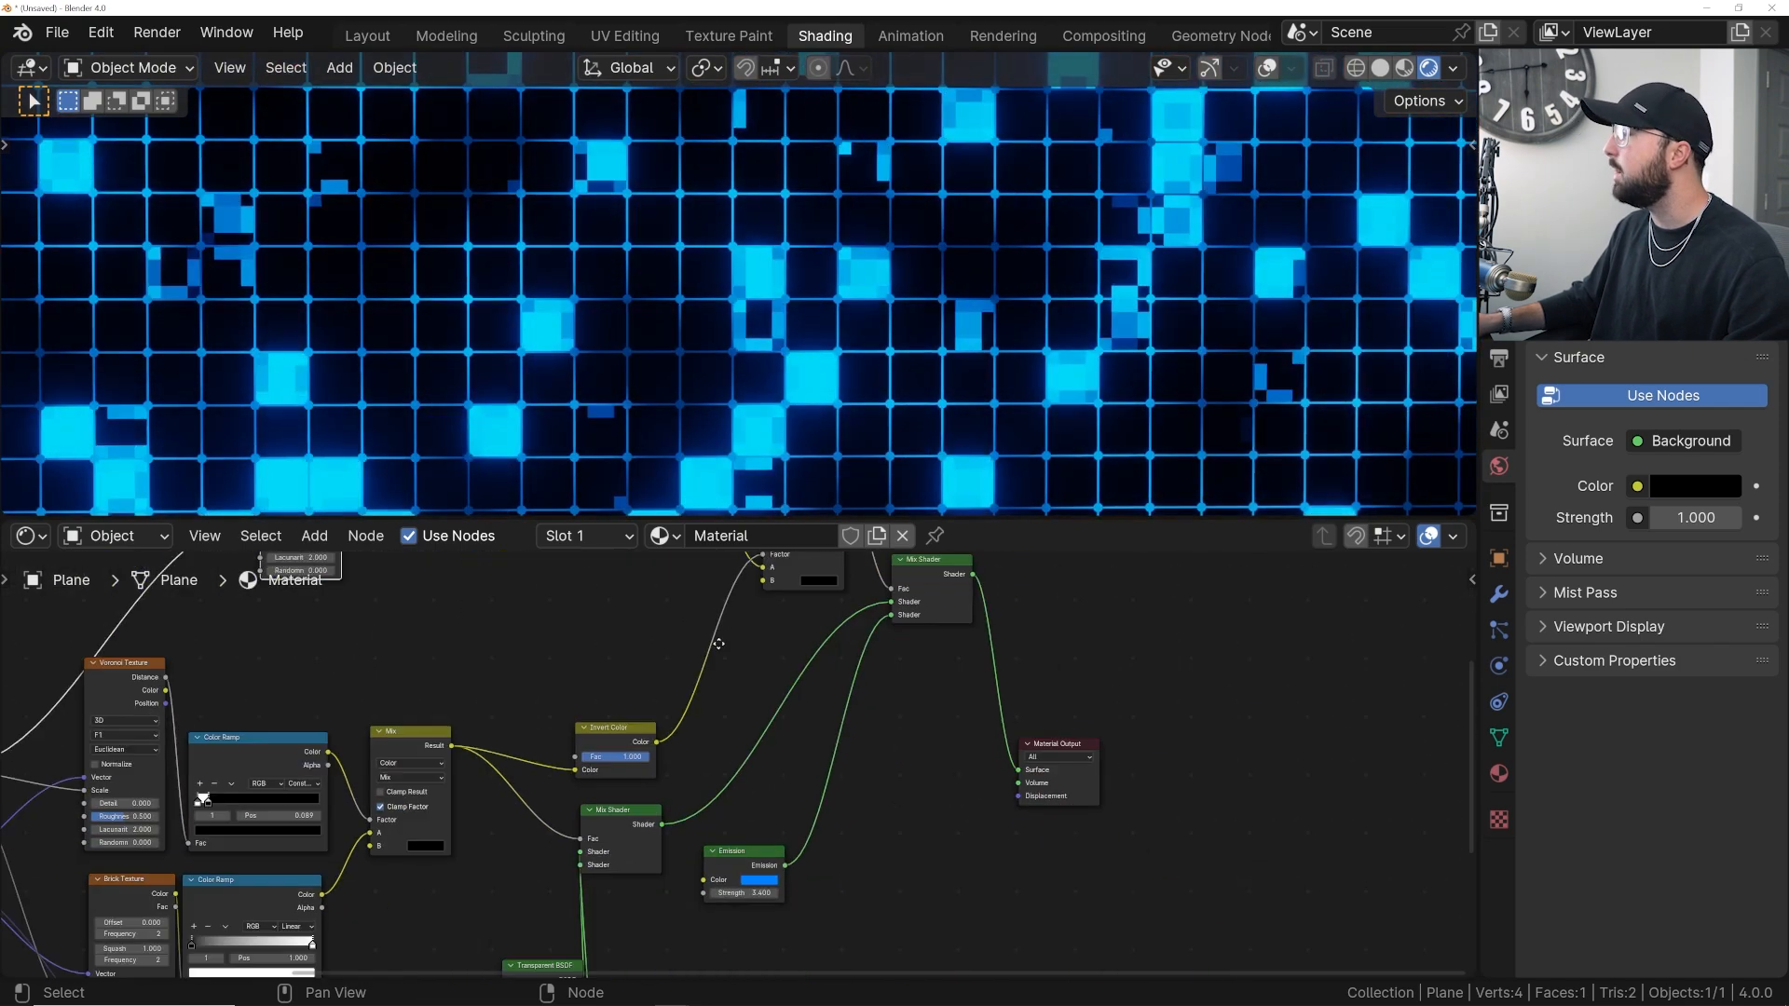
pyautogui.keyDown('shift'); pyautogui.moveTo(710, 872); pyautogui.dragTo(676, 872); pyautogui.keyUp('shift')
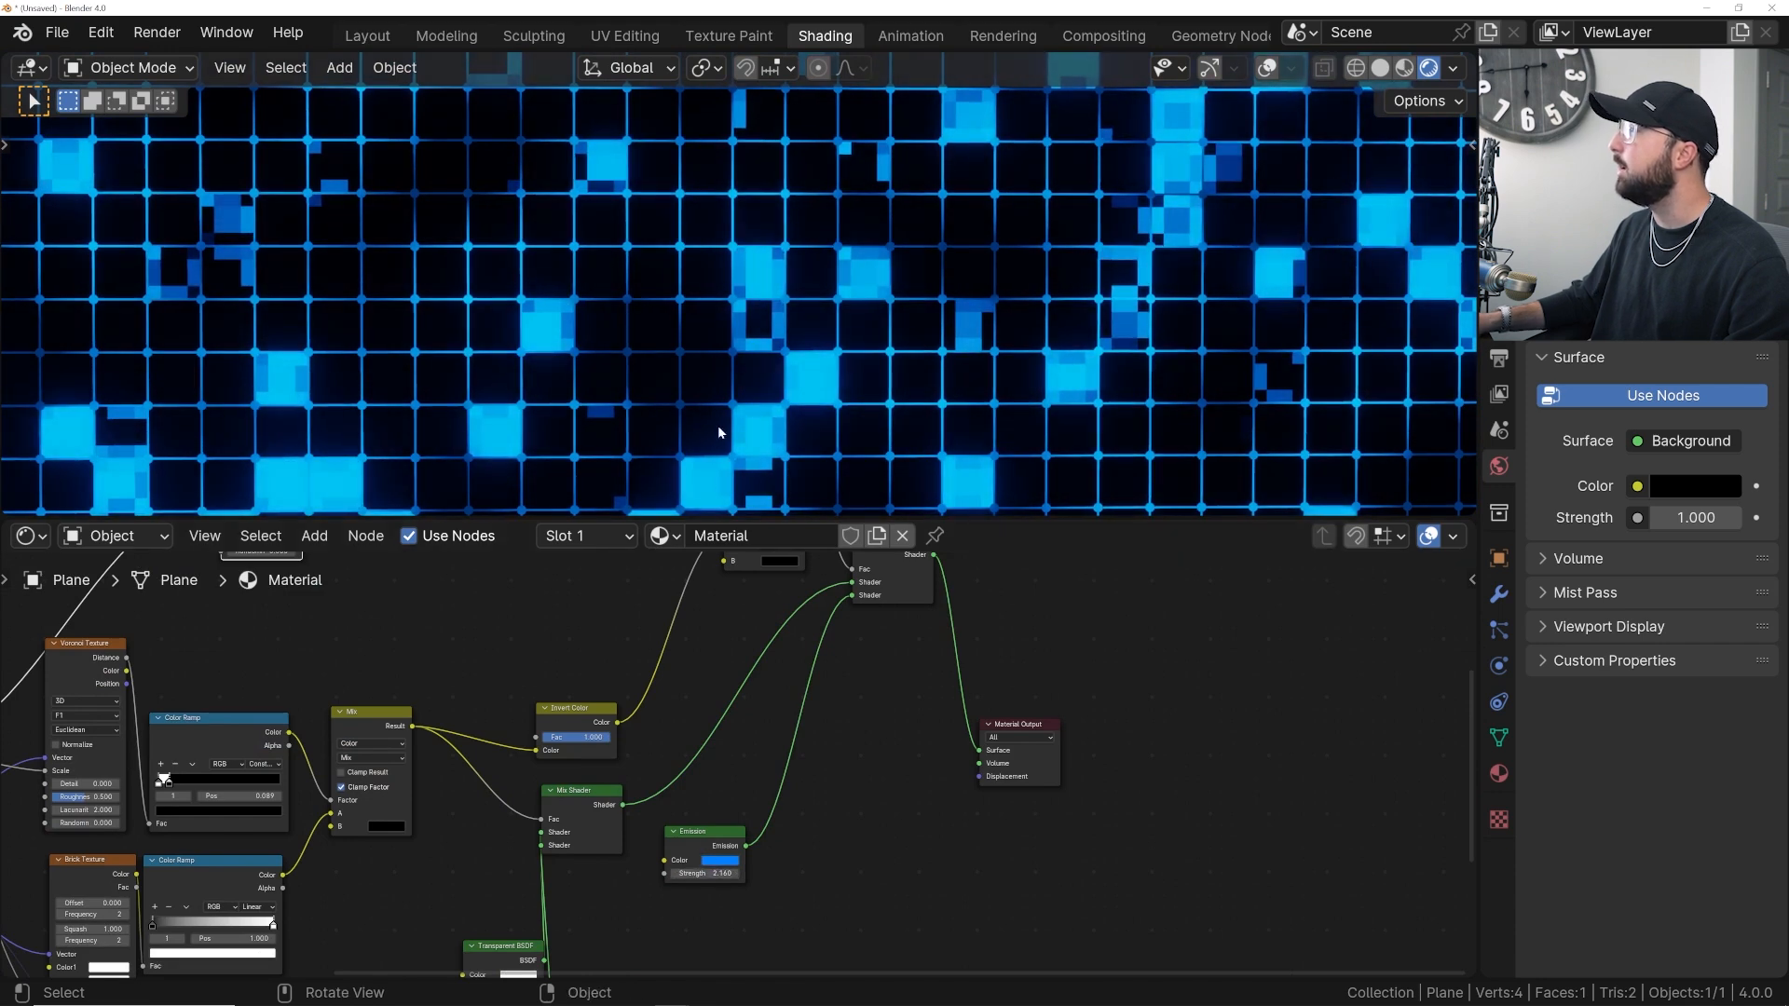
# - Switch to the Layout workspace and orbit around the plane
pyautogui.scroll(-5, 718, 425)
pyautogui.moveTo(694, 377); pyautogui.dragTo(914, 318, button='middle')
pyautogui.scroll(-3, 1008, 332)
pyautogui.click(384, 35)
pyautogui.moveTo(886, 403)
pyautogui.mouseDown(button='middle')
pyautogui.moveTo(982, 291)
pyautogui.moveTo(1154, 291)
pyautogui.moveTo(1054, 322)
pyautogui.mouseUp(button='middle')
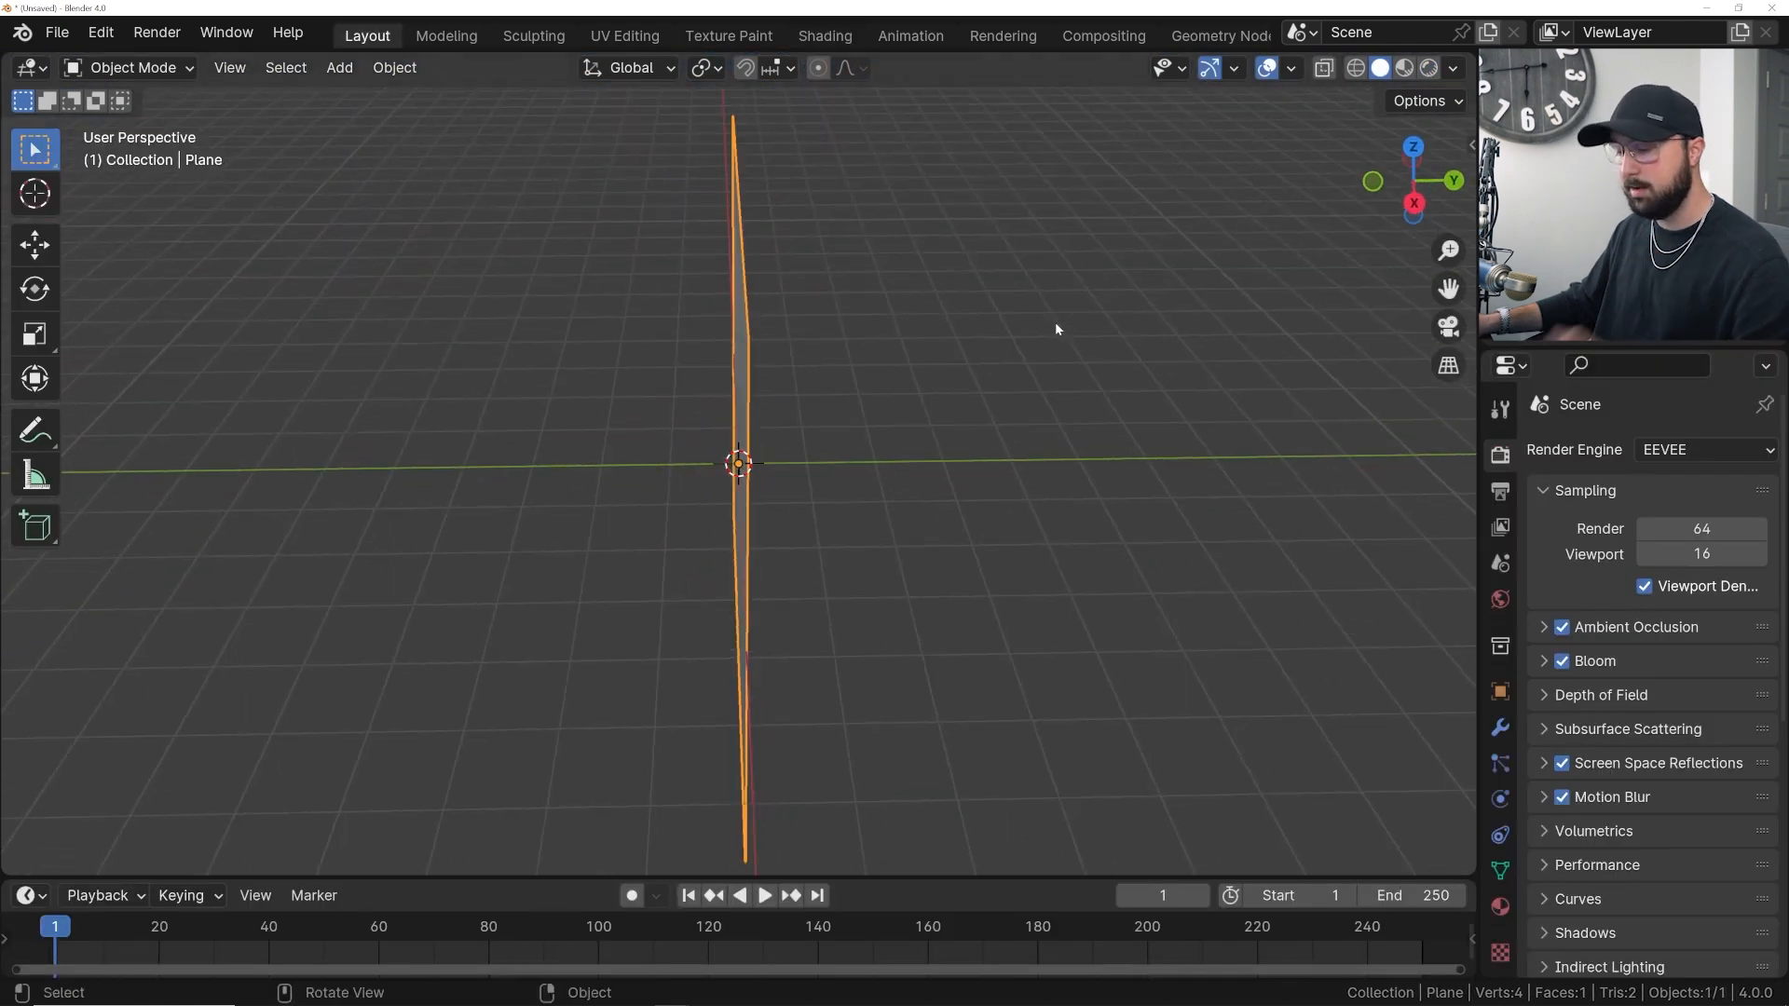
# - Add a new horizontal plane at the origin and scale it up by a factor of 5
pyautogui.click(1058, 450)
pyautogui.hotkey('shift', 'a')
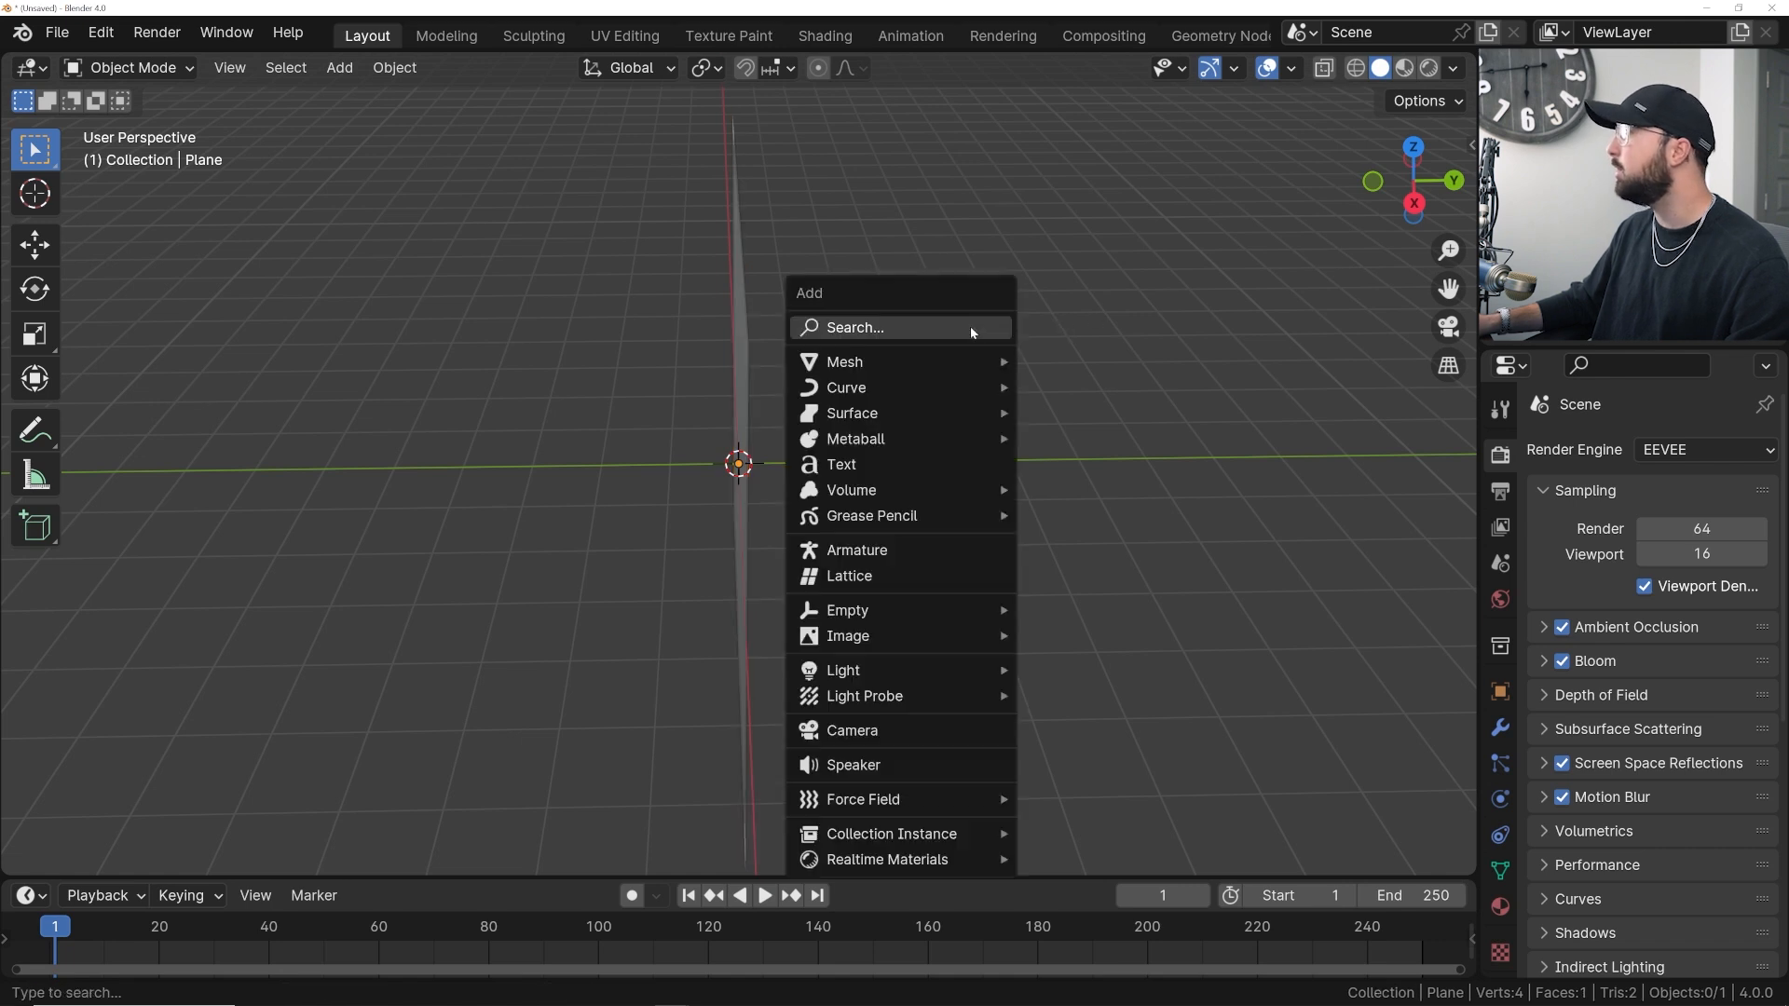
pyautogui.moveTo(937, 356)
pyautogui.click(1067, 361)
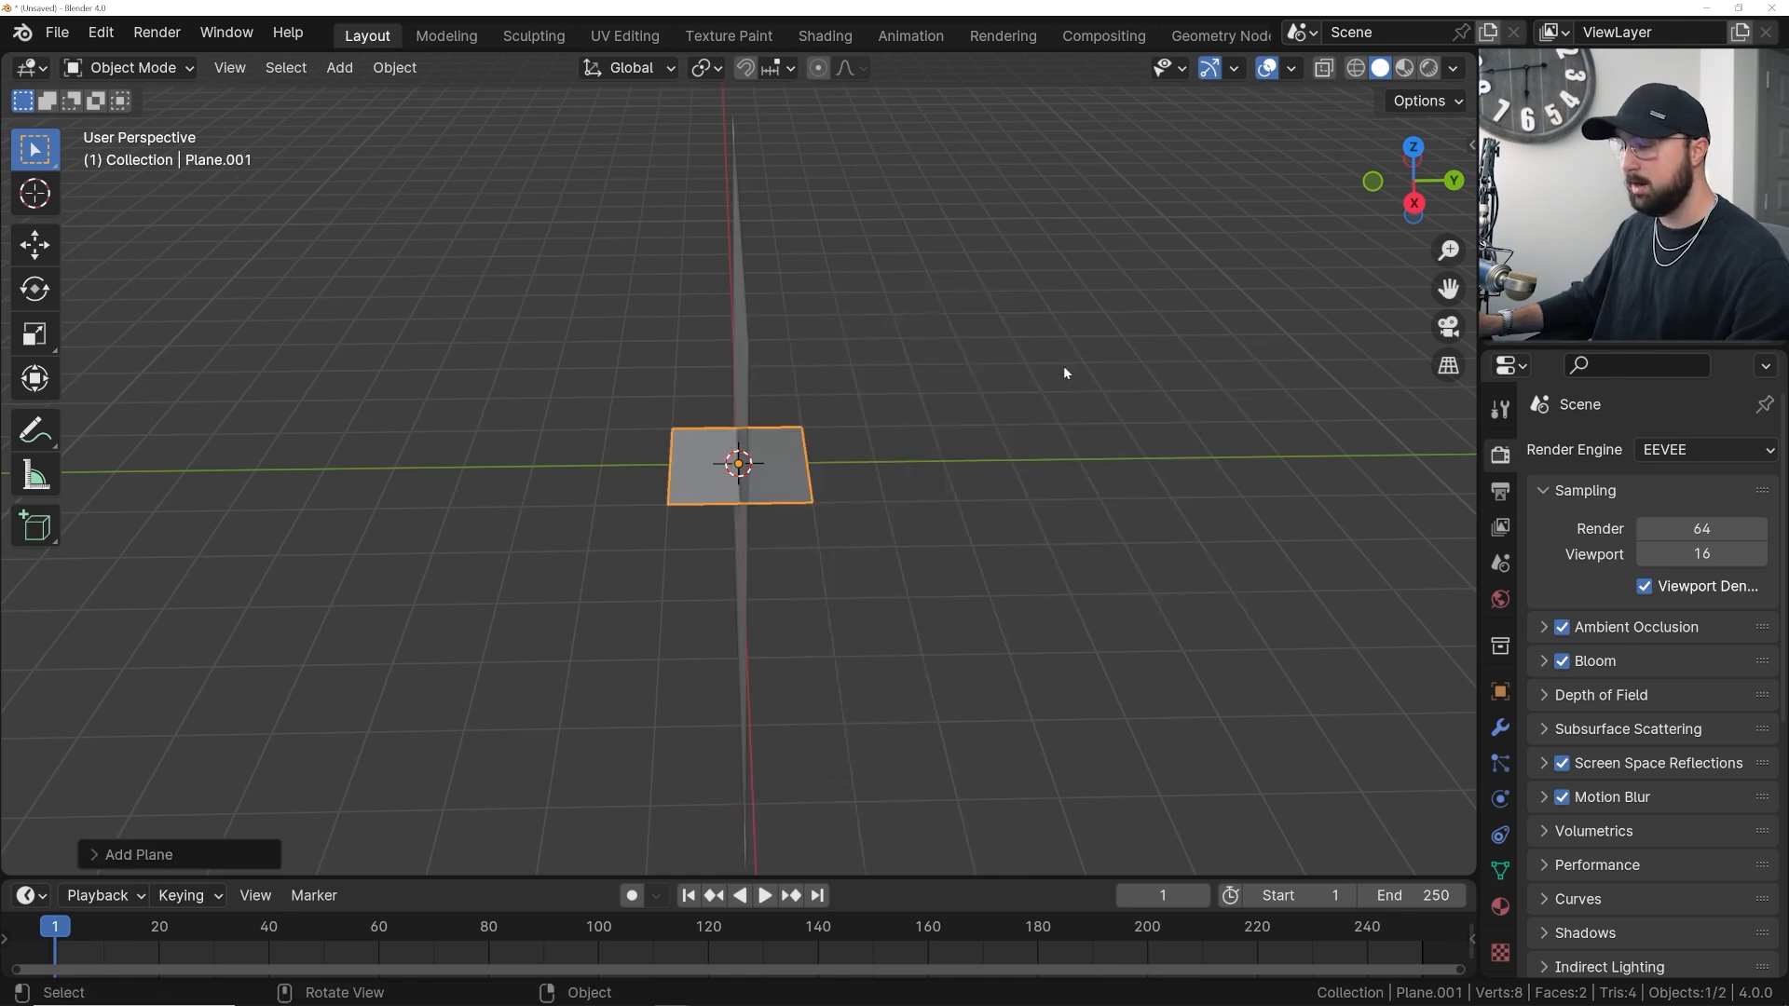
pyautogui.press('s')
pyautogui.press('5')
pyautogui.press('Return')
pyautogui.moveTo(1064, 367); pyautogui.dragTo(932, 497, button='middle')
pyautogui.scroll(-1, 933, 502)
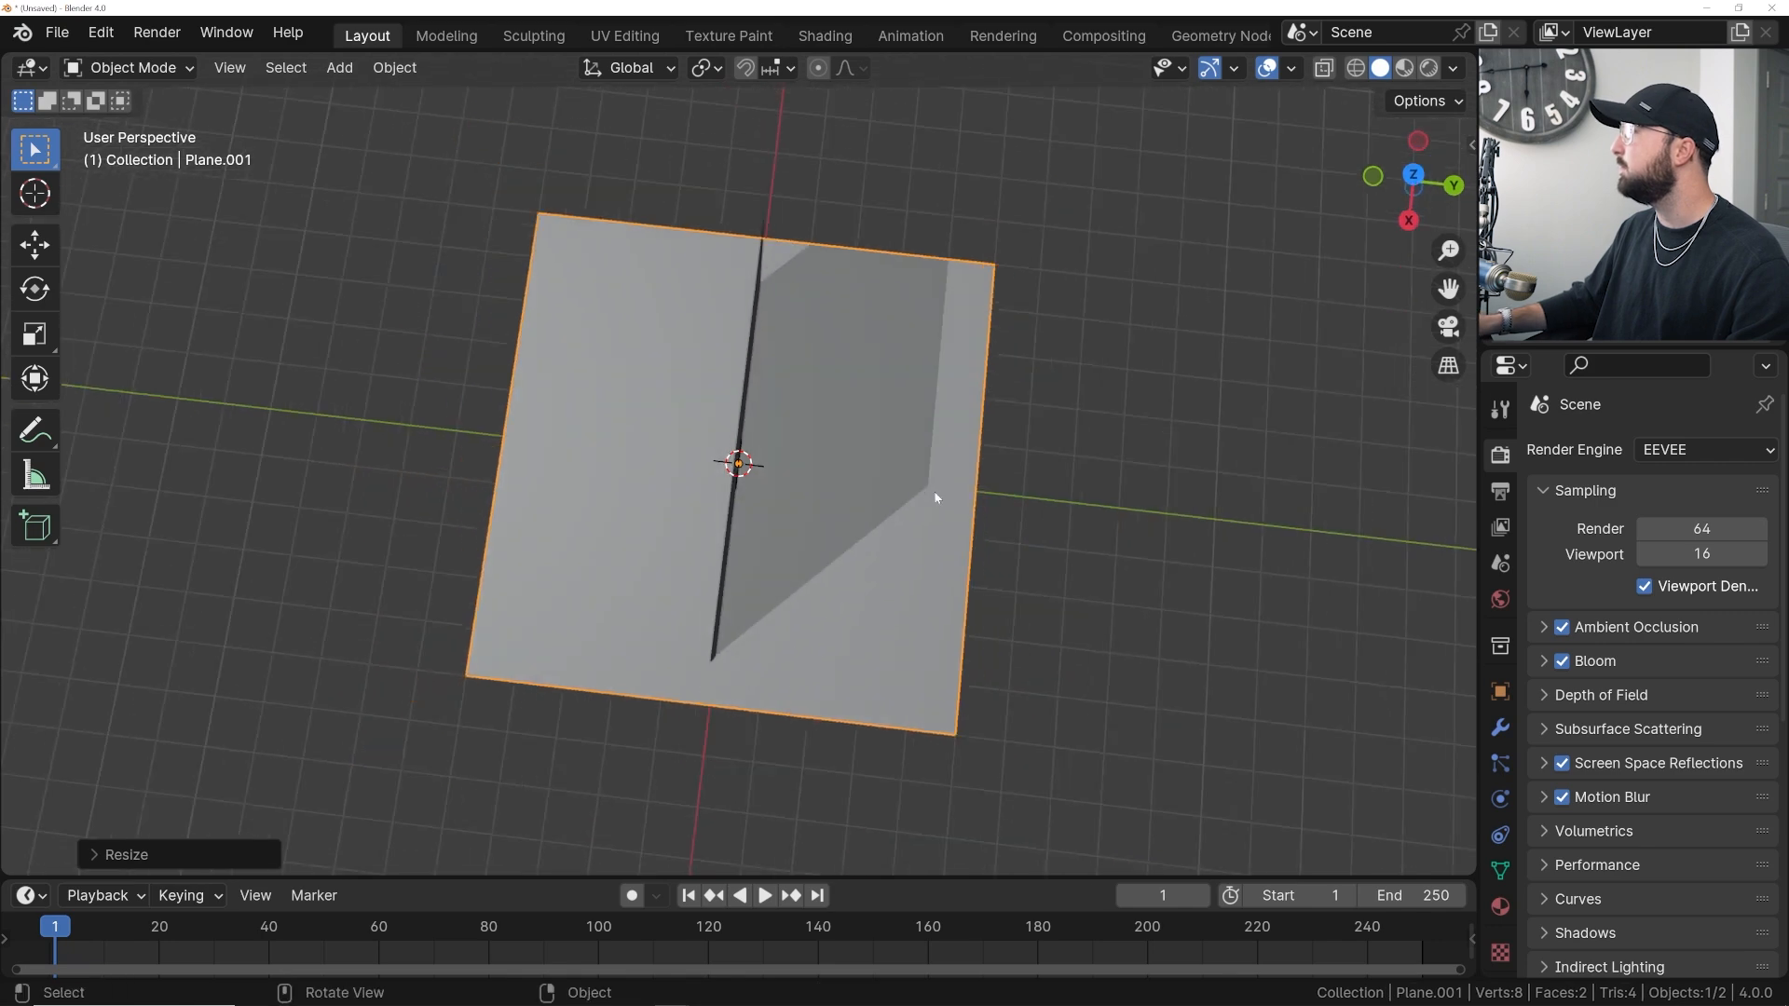
# - Move the upright plane along negative Y towards the edge of the horizontal plane
pyautogui.moveTo(865, 583); pyautogui.dragTo(900, 344, button='middle')
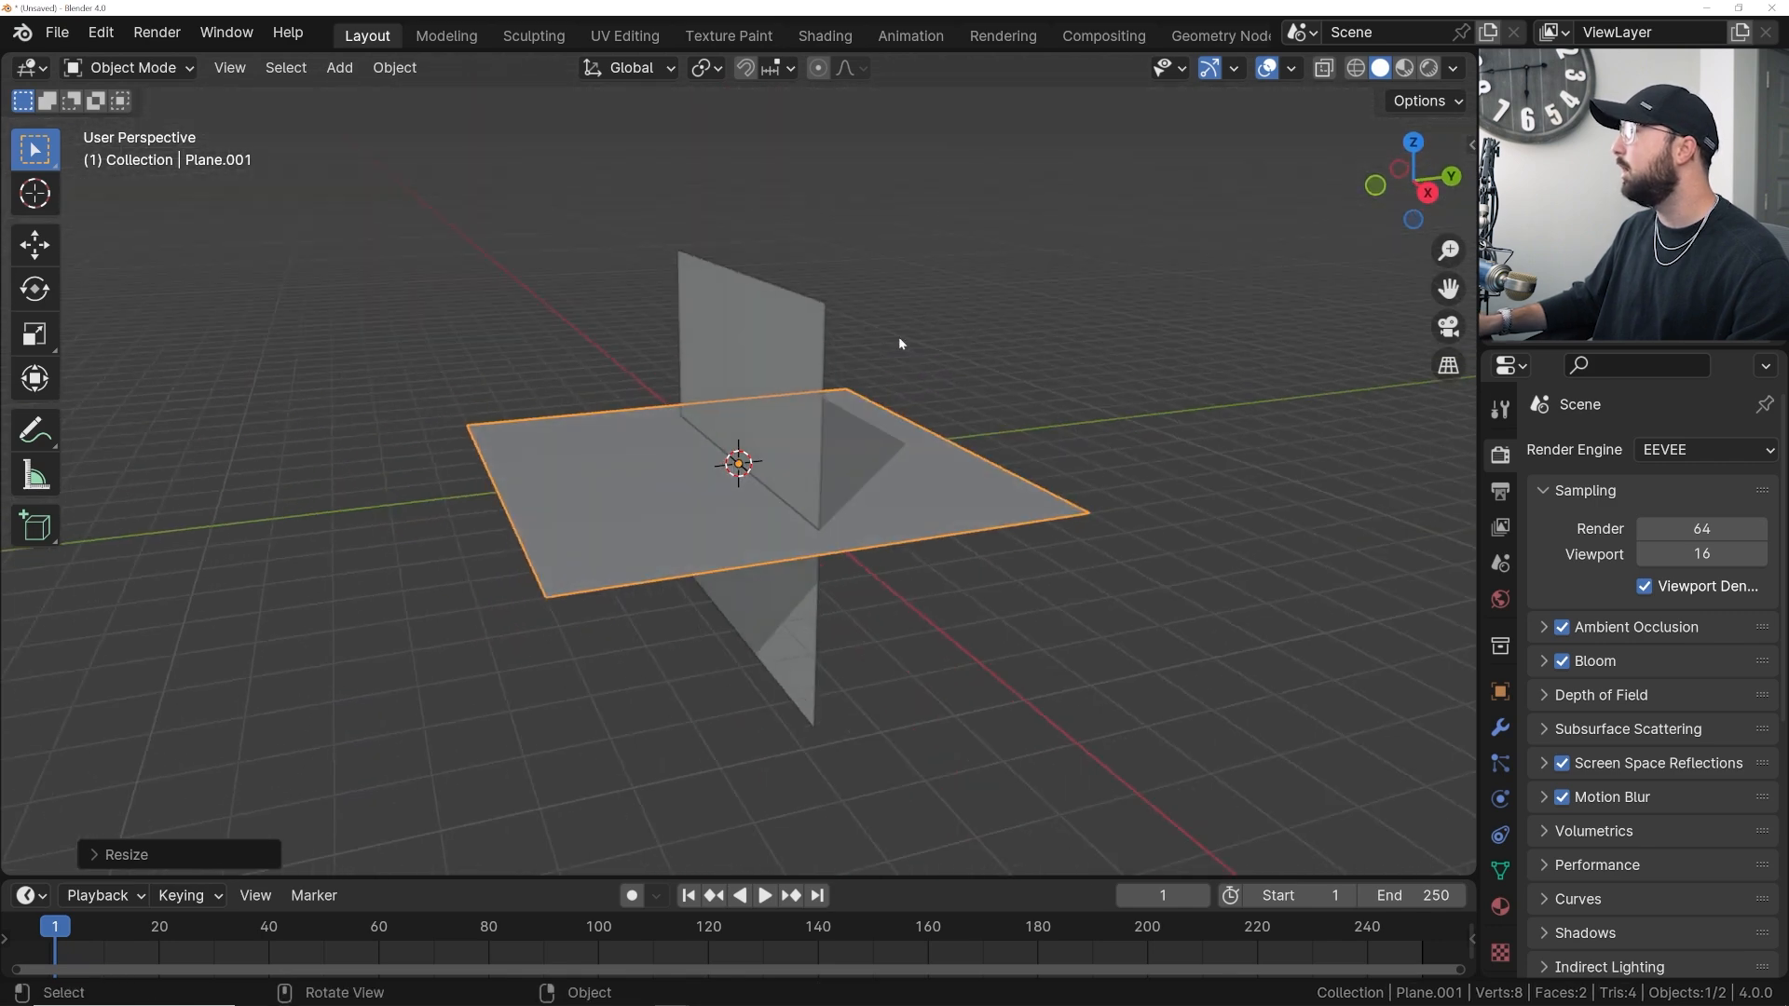
pyautogui.click(800, 358)
pyautogui.click(33, 252)
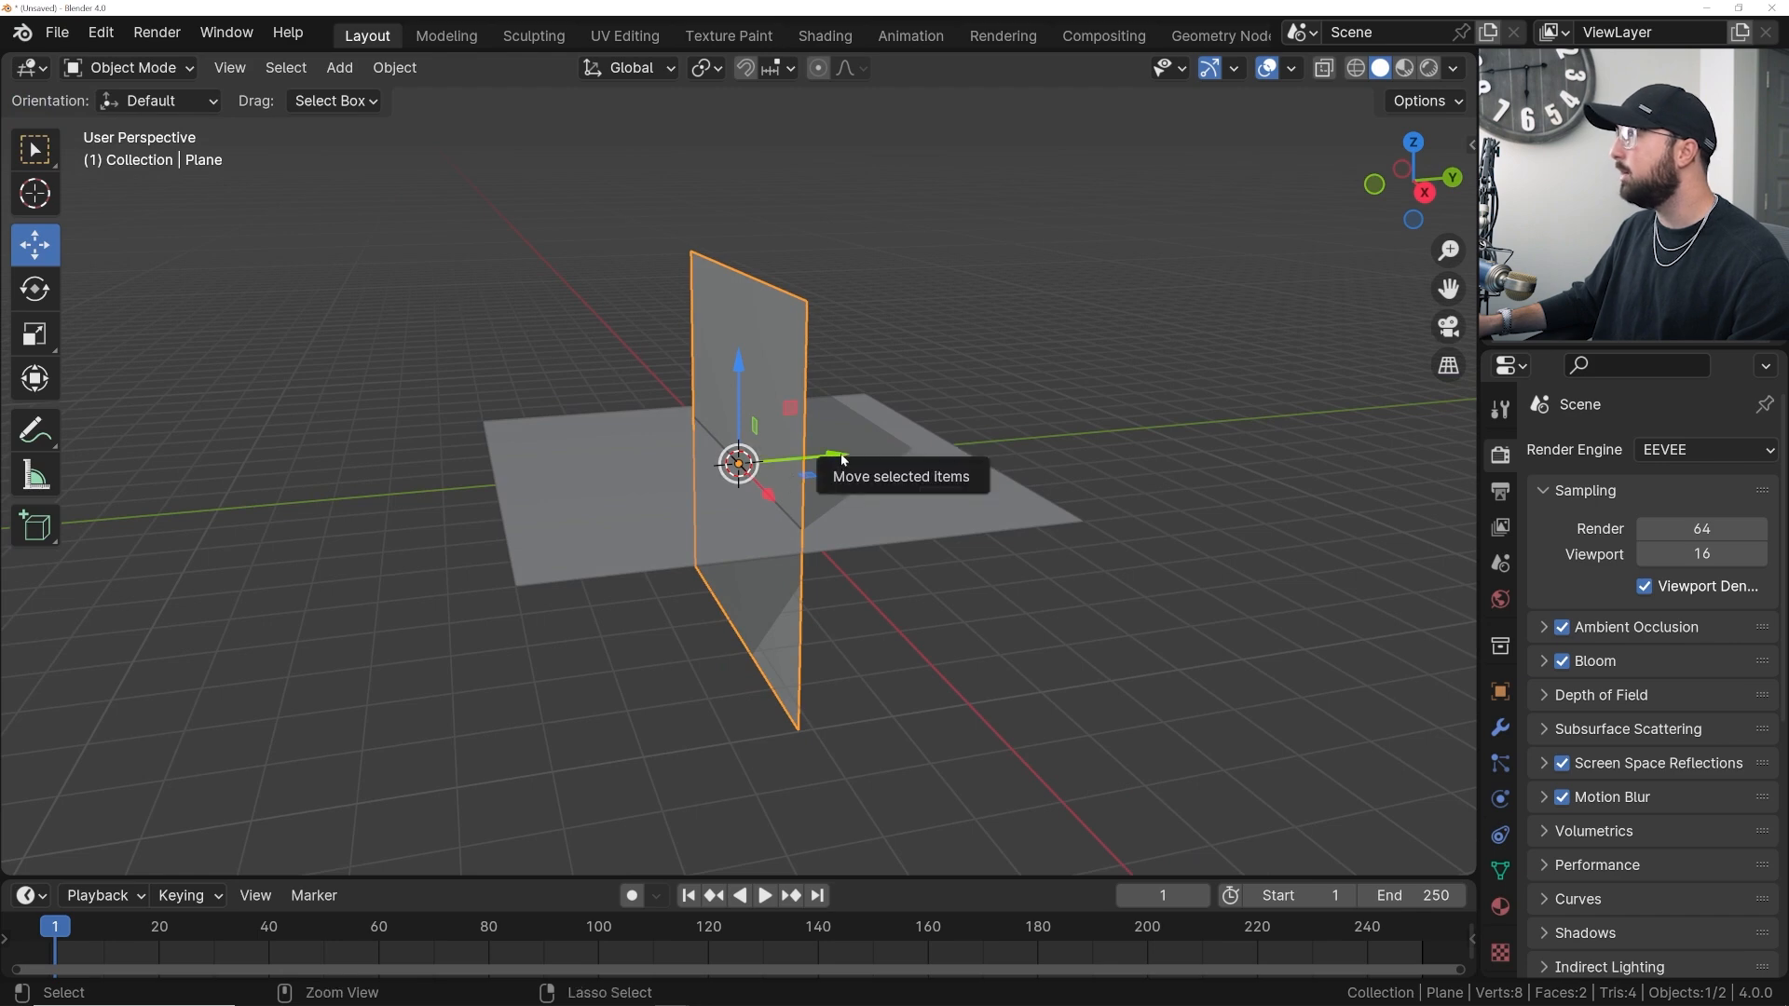
pyautogui.moveTo(843, 459); pyautogui.dragTo(607, 501)
# - Make a linked duplicate of the upright plane and move it along positive Y to the middle of the horizontal plane
pyautogui.hotkey('alt', 'd')
pyautogui.rightClick(723, 303)
pyautogui.moveTo(723, 303); pyautogui.dragTo(707, 374, button='middle')
pyautogui.moveTo(588, 472); pyautogui.dragTo(830, 477)
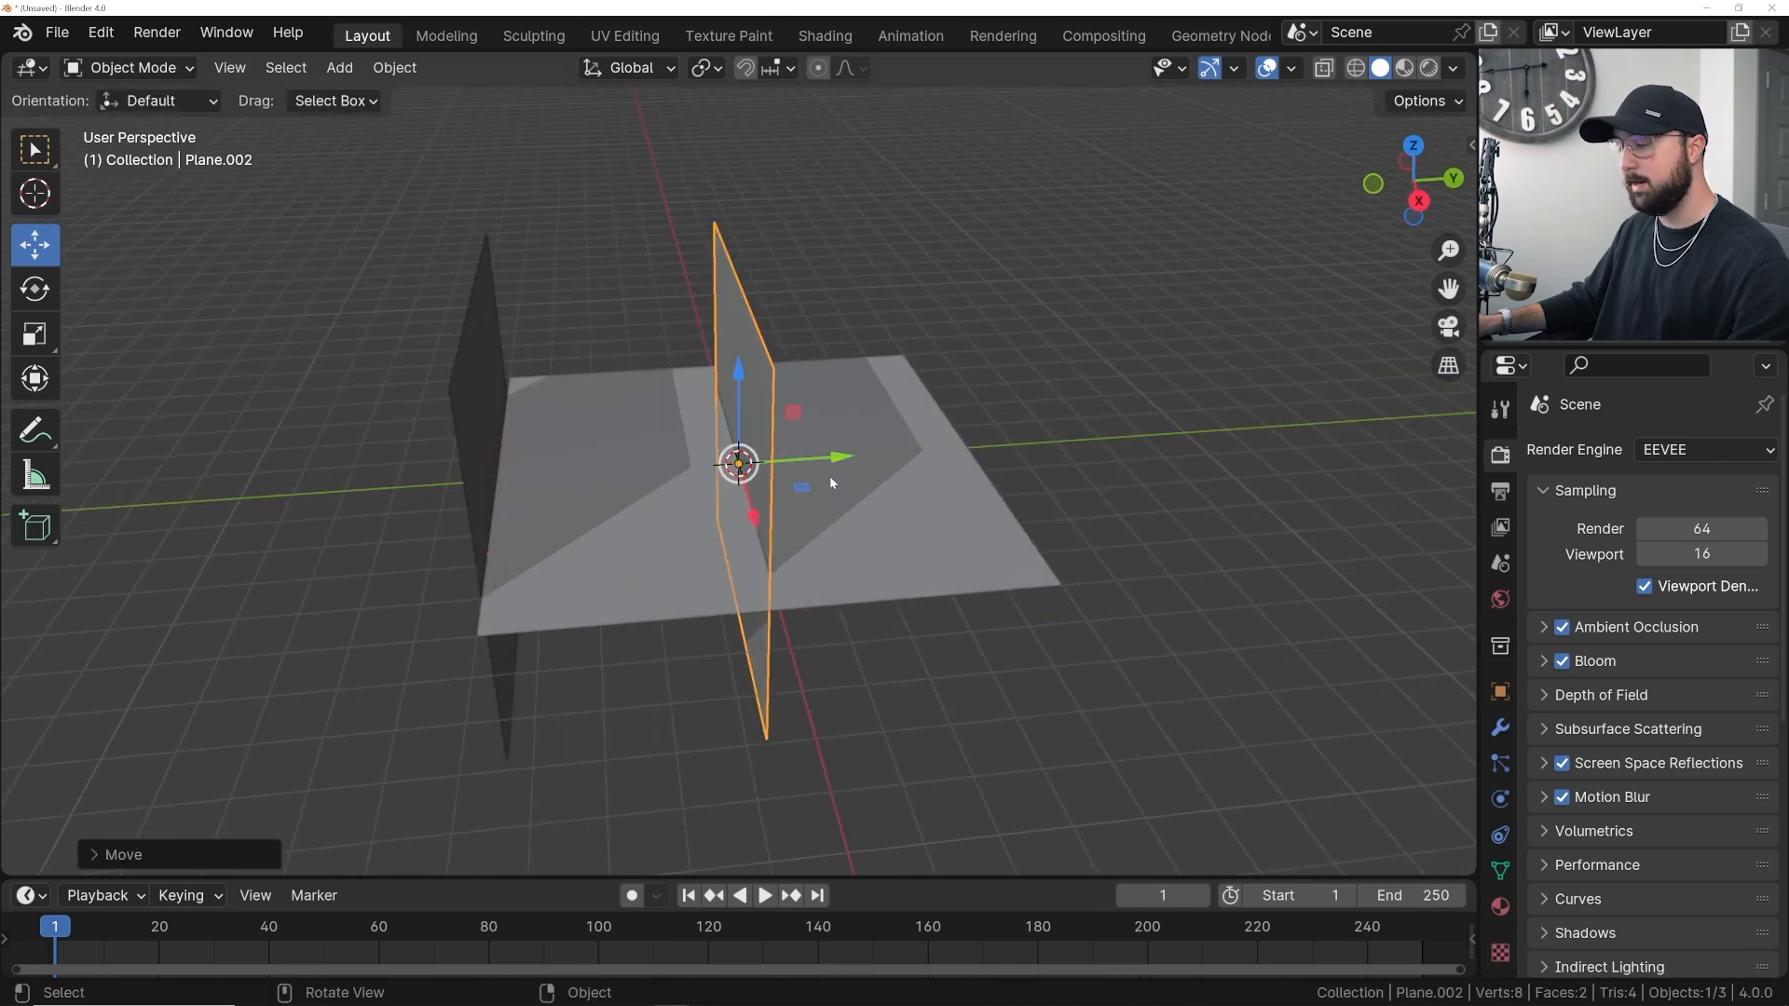
# - Examine the original upright plane and its linked duplicate from the front, selecting them in turn
pyautogui.moveTo(594, 384); pyautogui.dragTo(608, 392, button='middle')
pyautogui.click(608, 391)
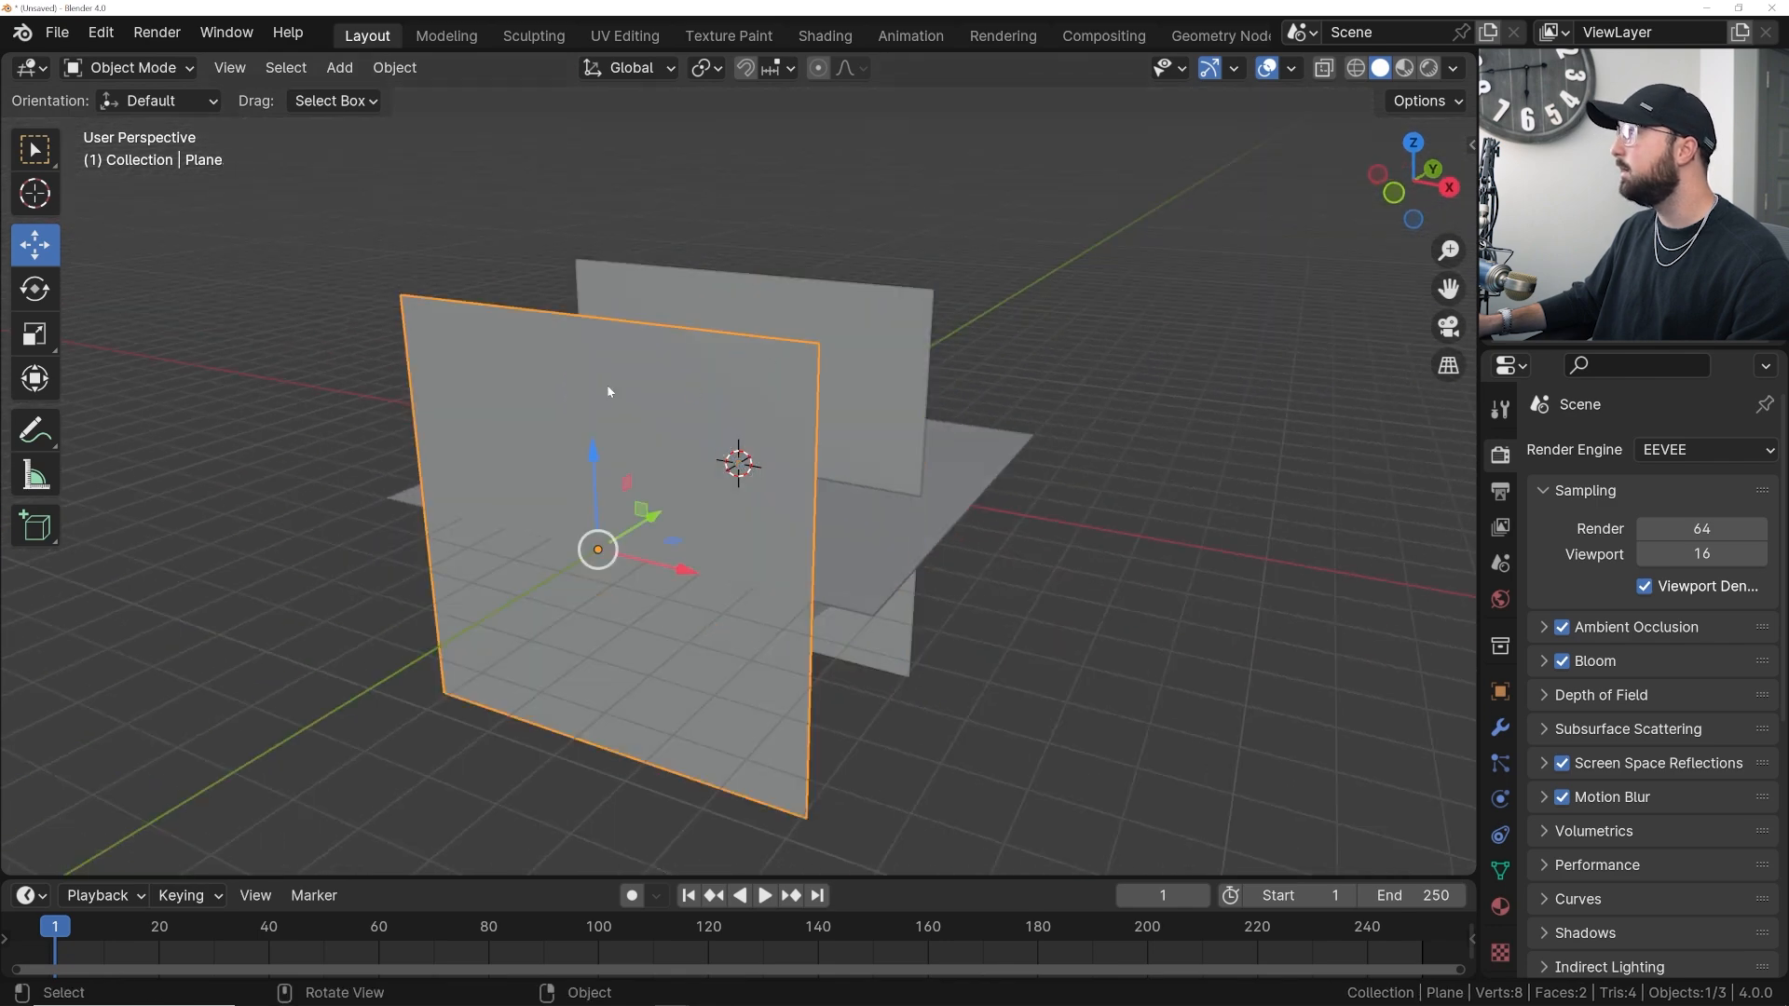
pyautogui.click(735, 311)
pyautogui.click(683, 382)
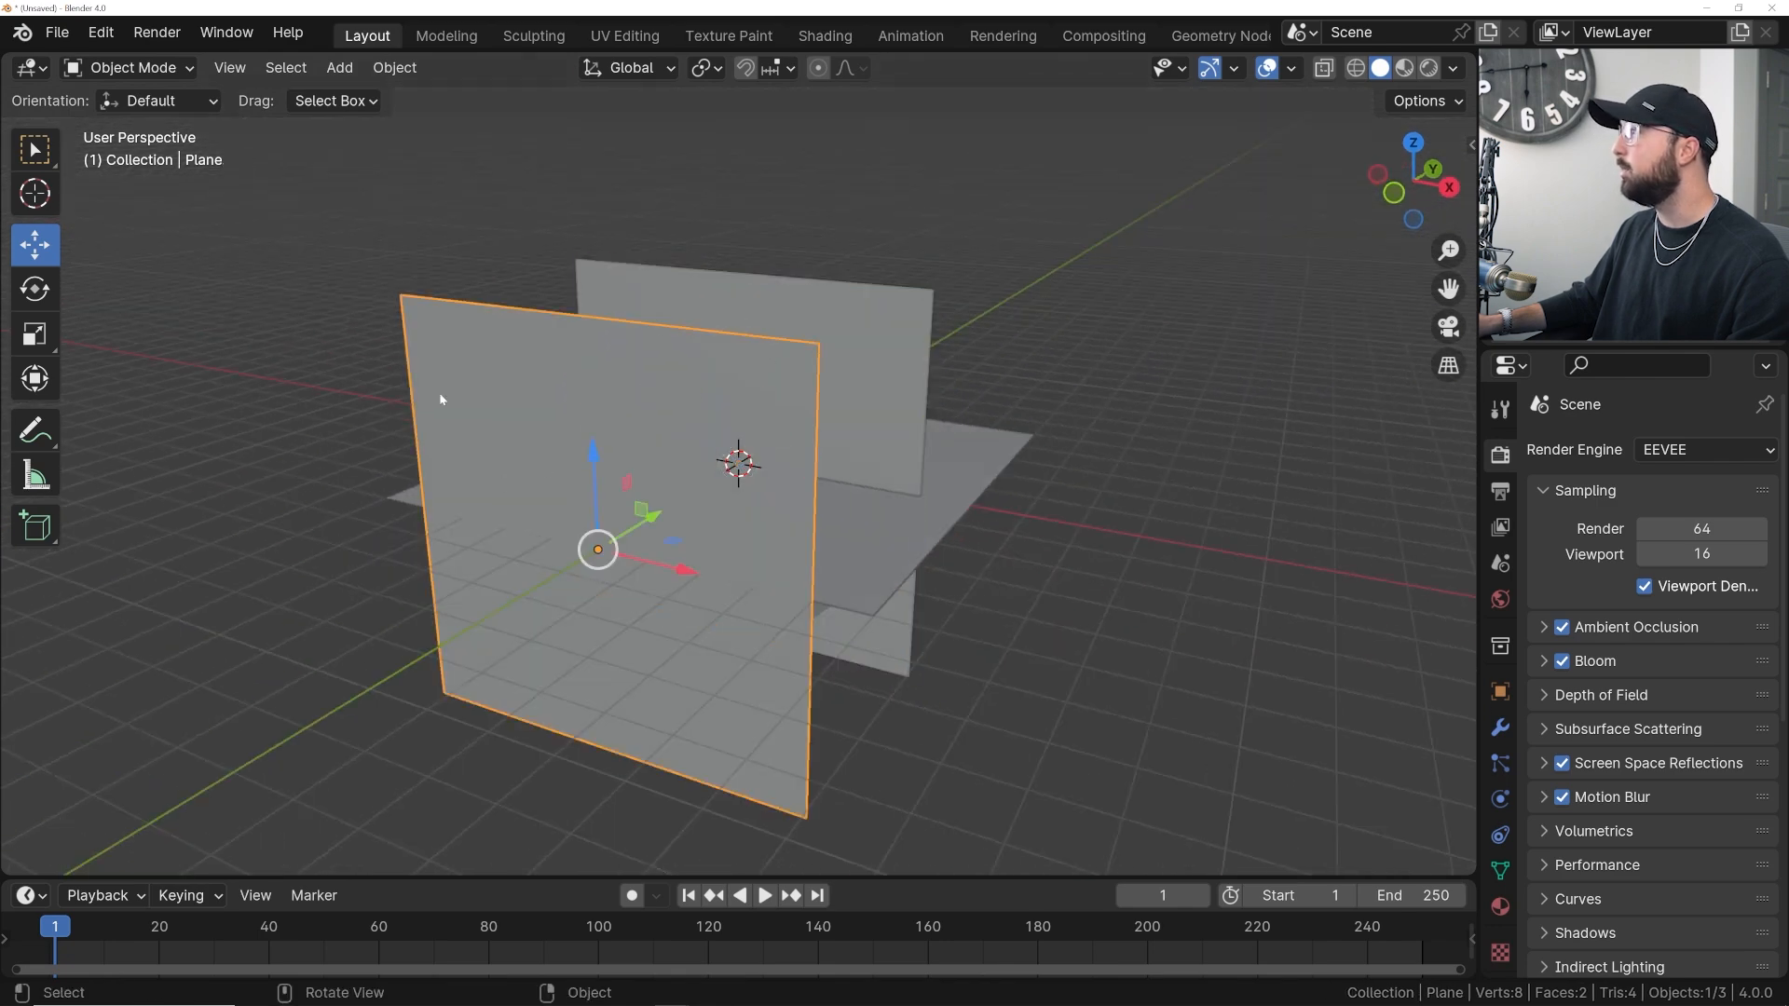
pyautogui.scroll(2, 577, 499)
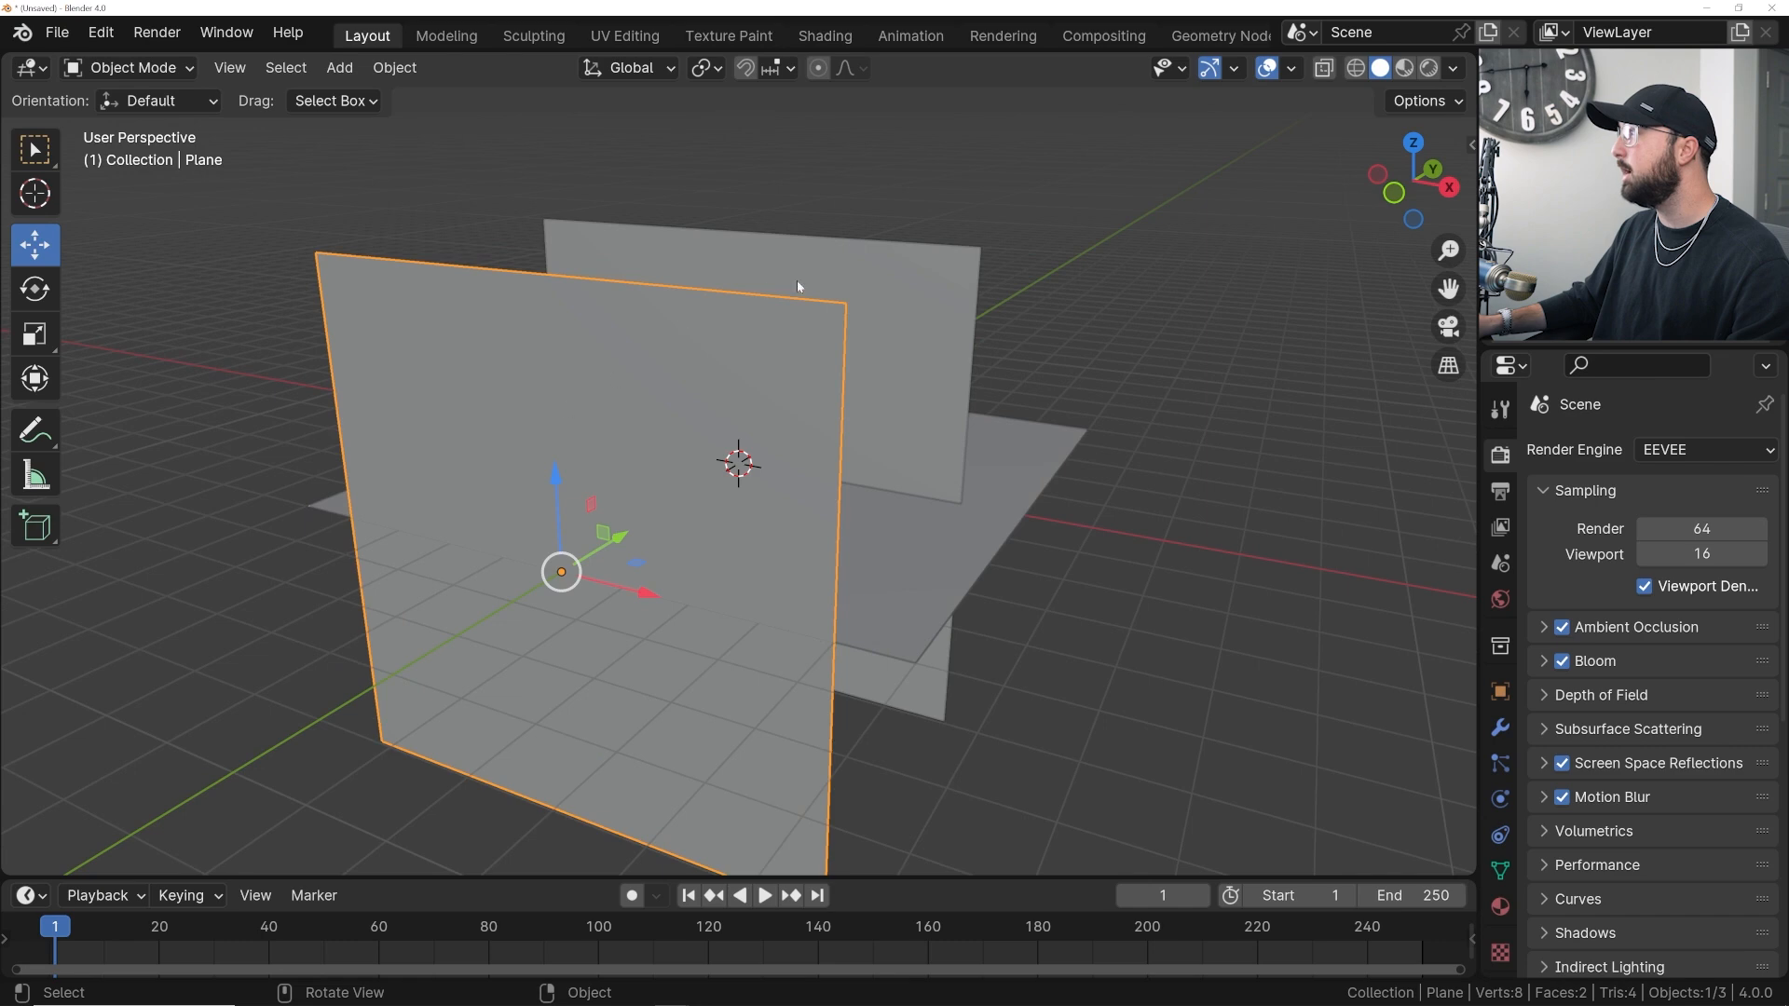
pyautogui.moveTo(766, 291); pyautogui.dragTo(788, 289, button='middle')
# - Duplicate the middle upright plane as an independent copy and move it along negative Y, between the two existing upright planes
pyautogui.click(760, 322)
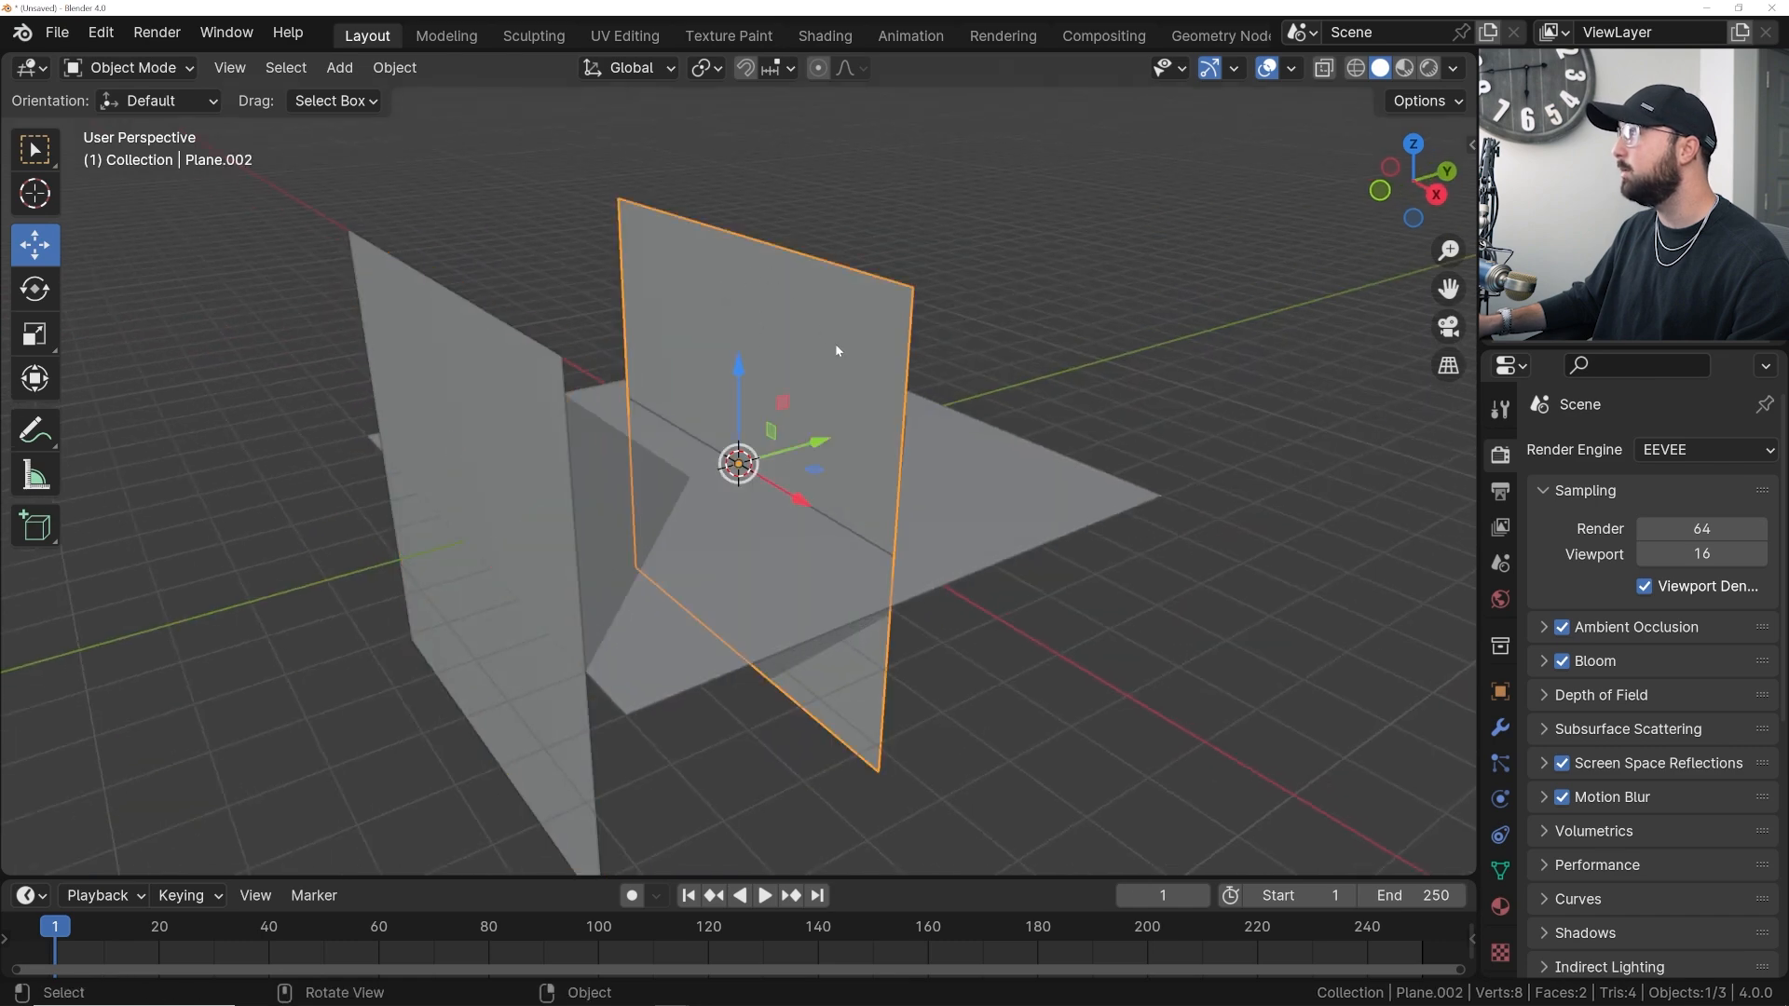
pyautogui.moveTo(958, 367); pyautogui.dragTo(692, 584, button='middle')
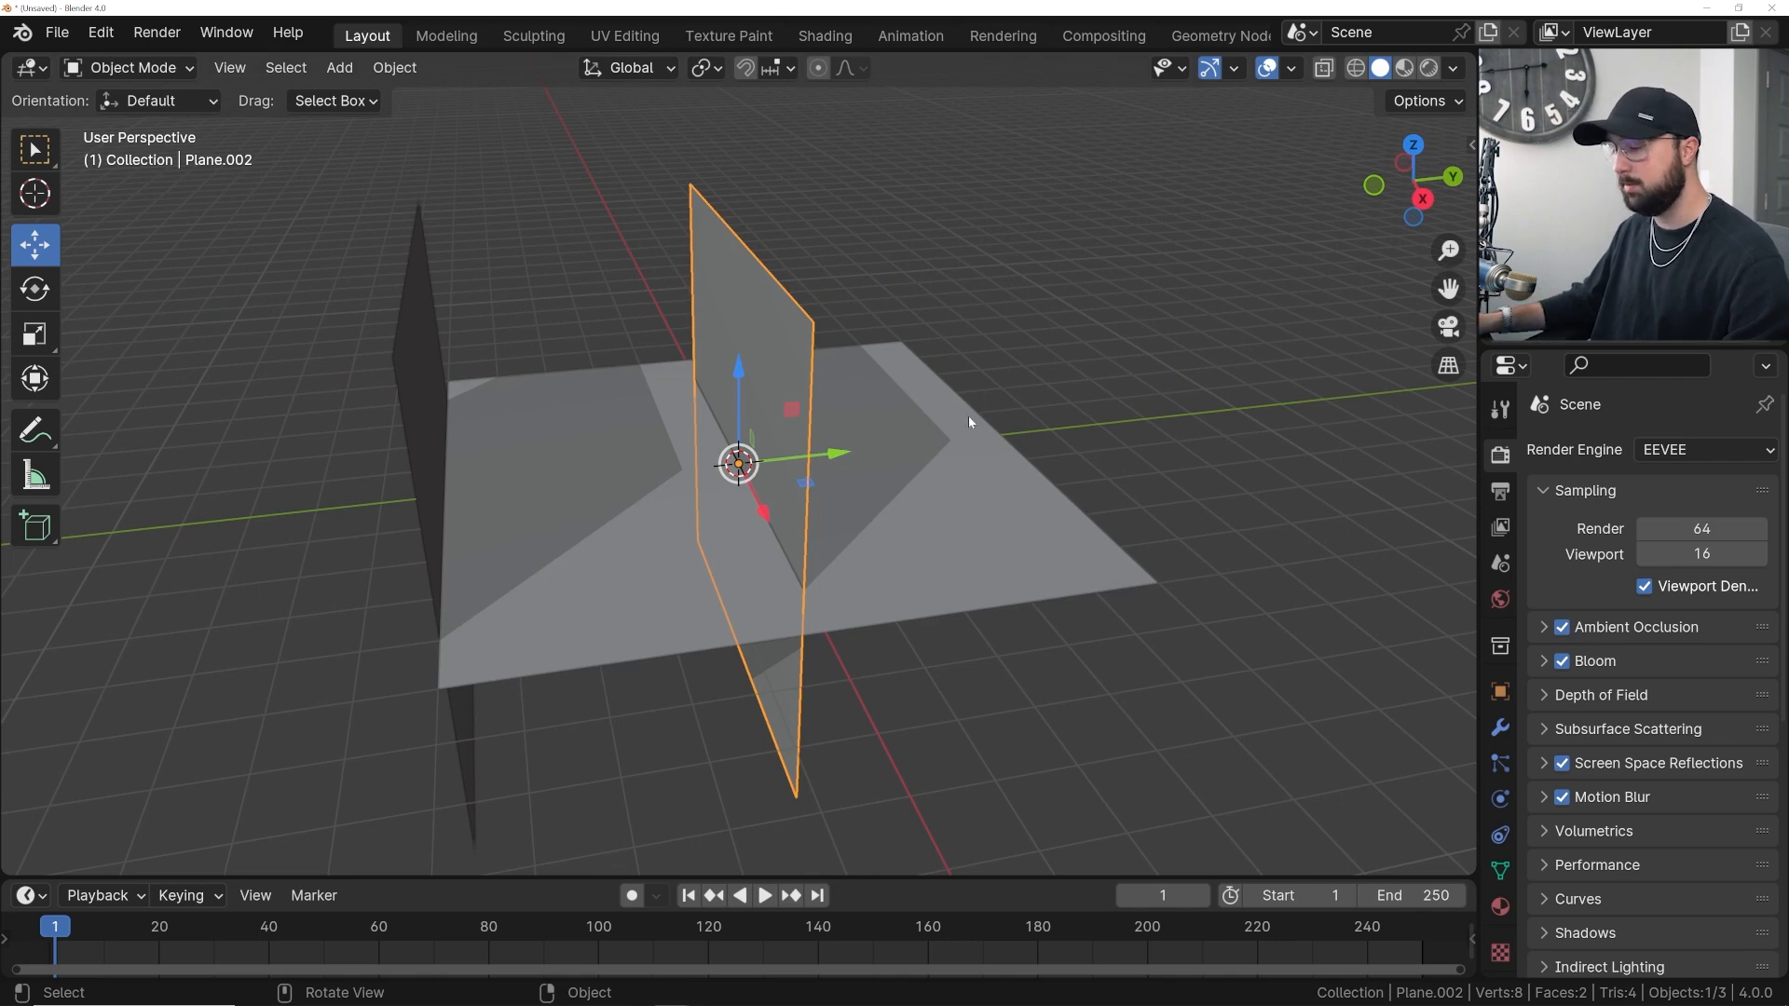
pyautogui.hotkey('shift', 'd')
pyautogui.rightClick(852, 473)
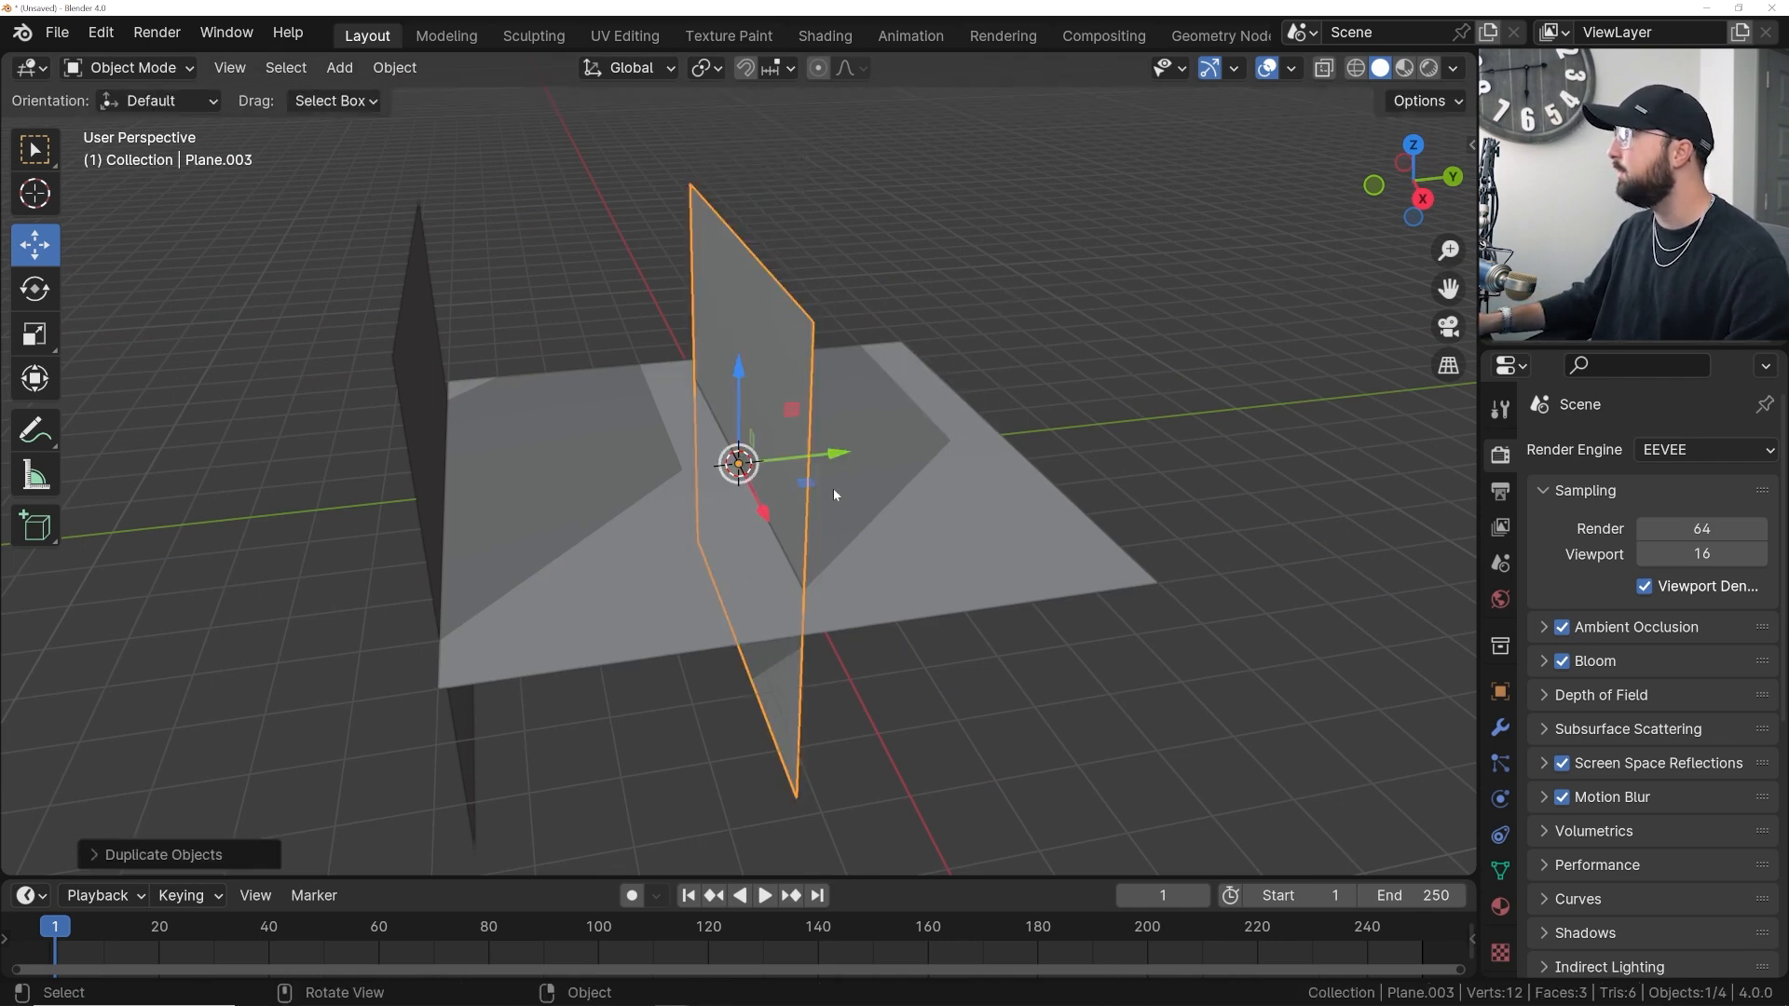
pyautogui.moveTo(836, 458); pyautogui.dragTo(658, 458)
pyautogui.moveTo(657, 458); pyautogui.dragTo(651, 441, button='middle')
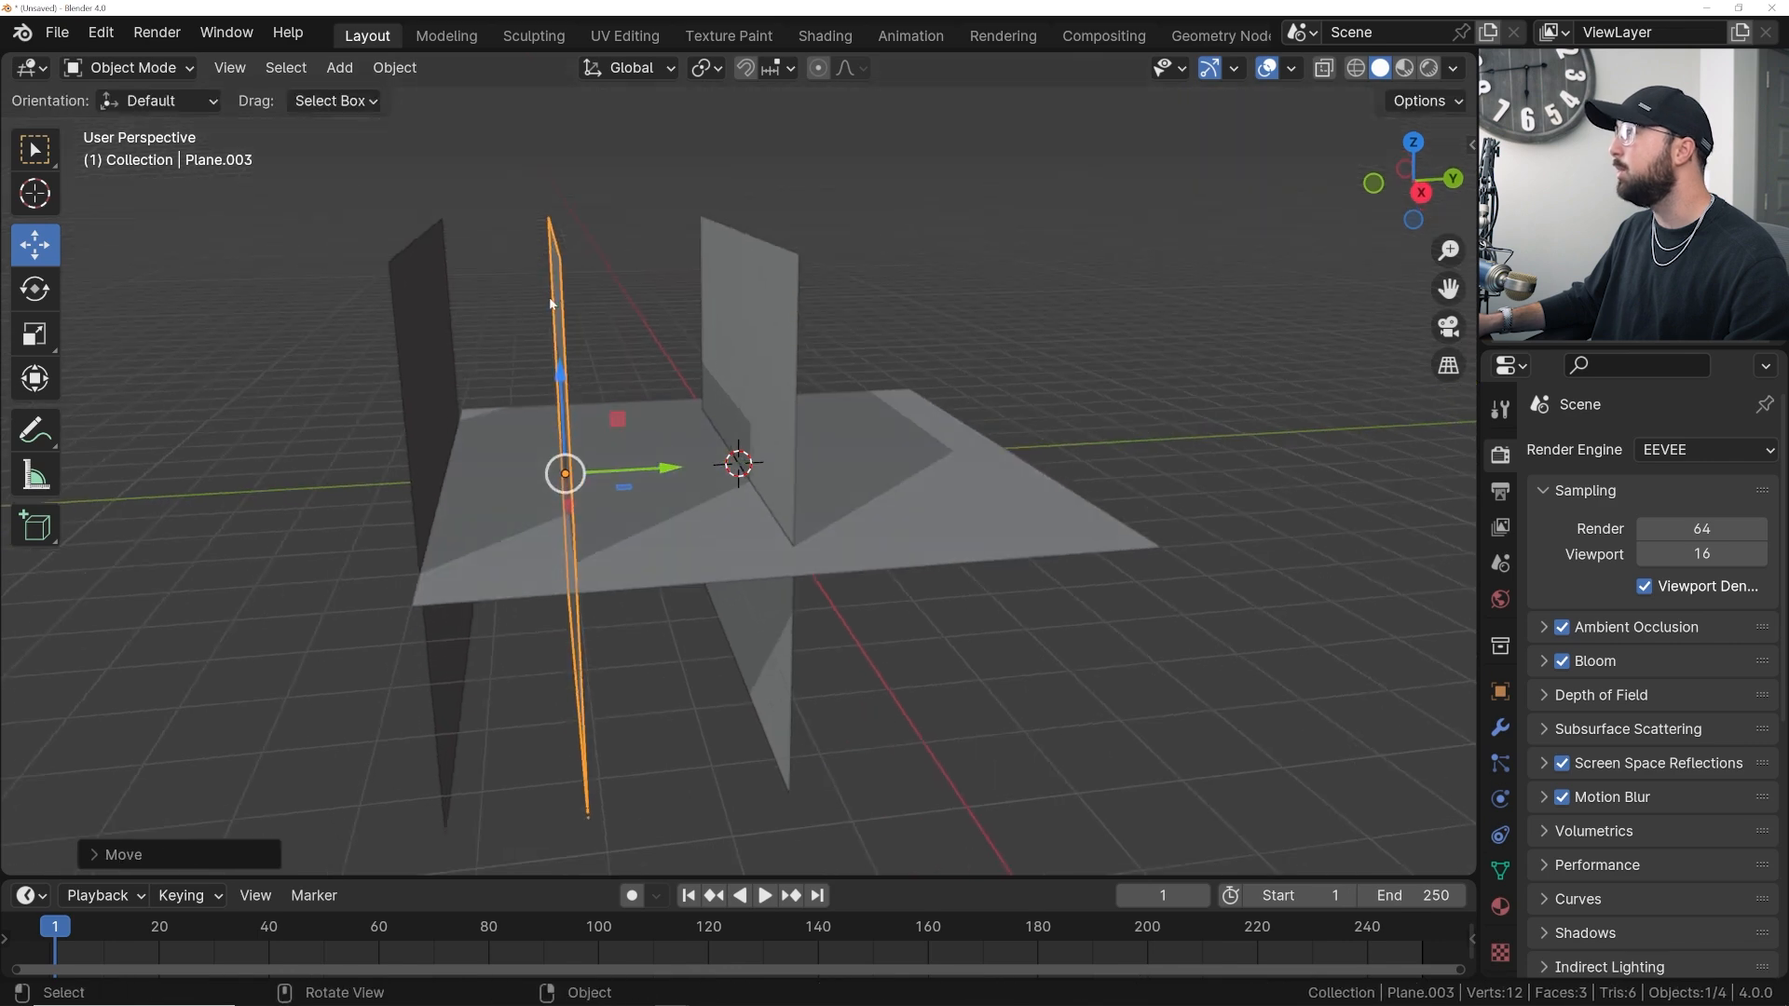
# - Delete the frontmost upright plane, leaving the middle plane and its independent copy
pyautogui.click(441, 389)
pyautogui.moveTo(458, 394); pyautogui.dragTo(694, 396, button='middle')
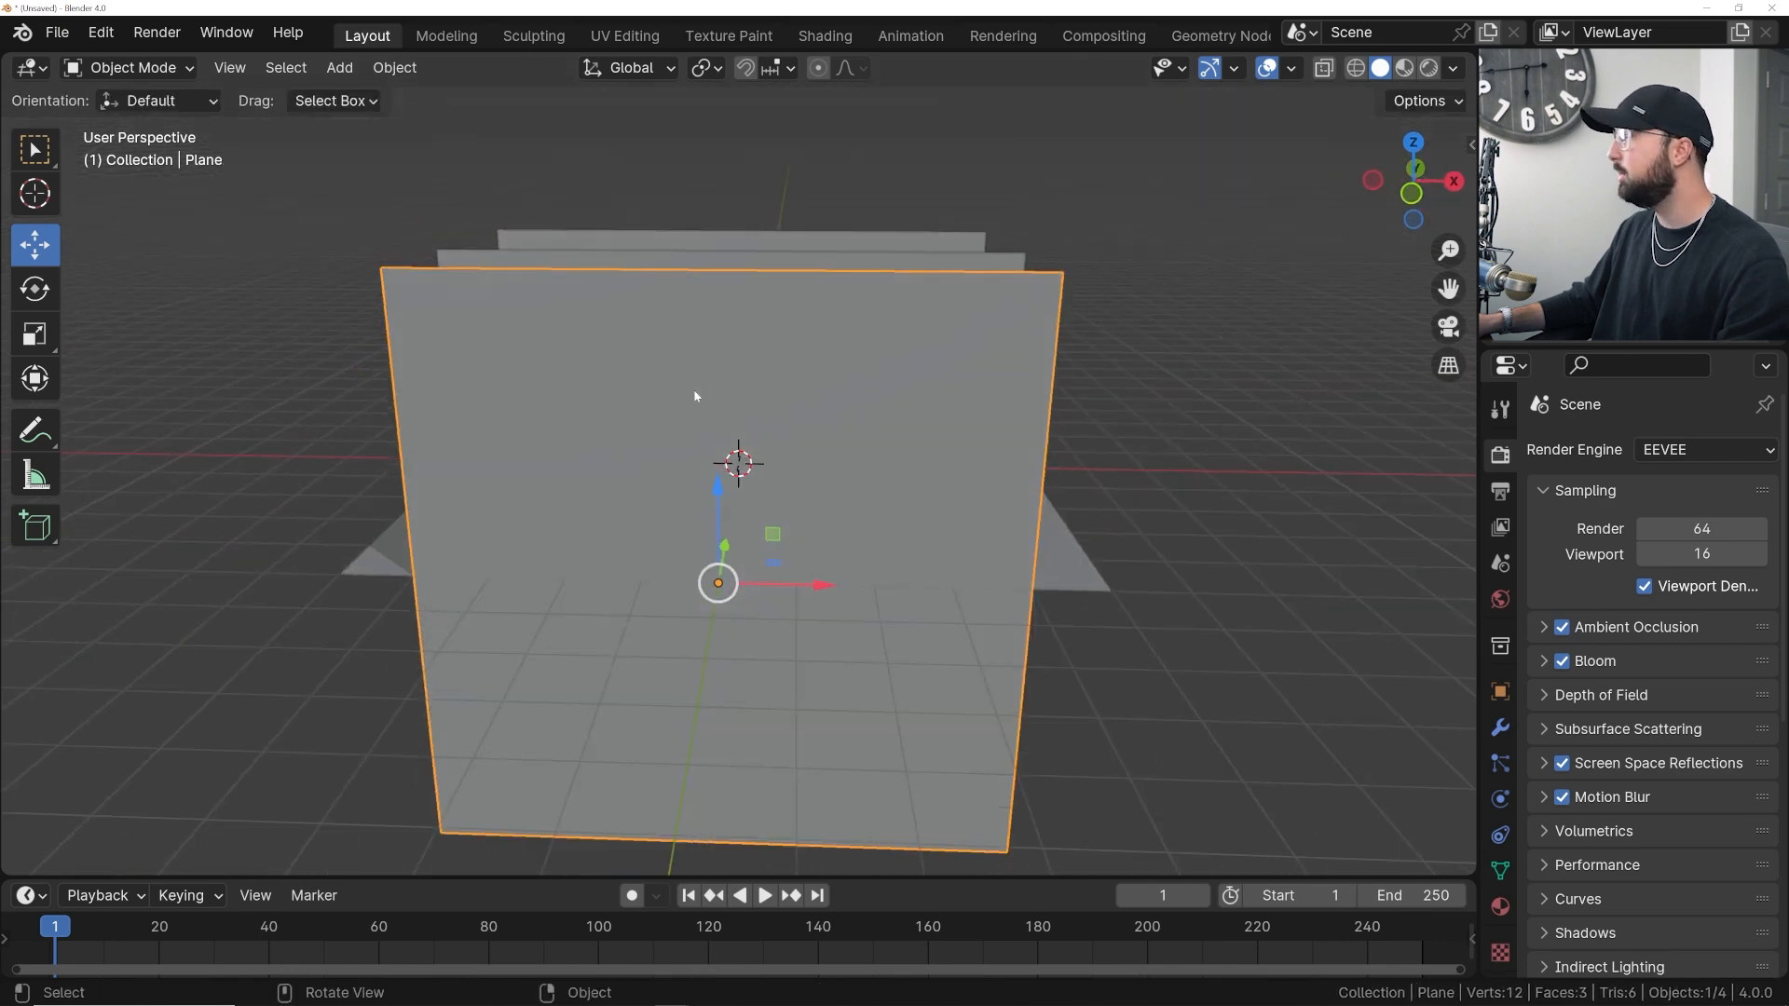
pyautogui.press('Delete')
pyautogui.moveTo(846, 496); pyautogui.dragTo(835, 357, button='middle')
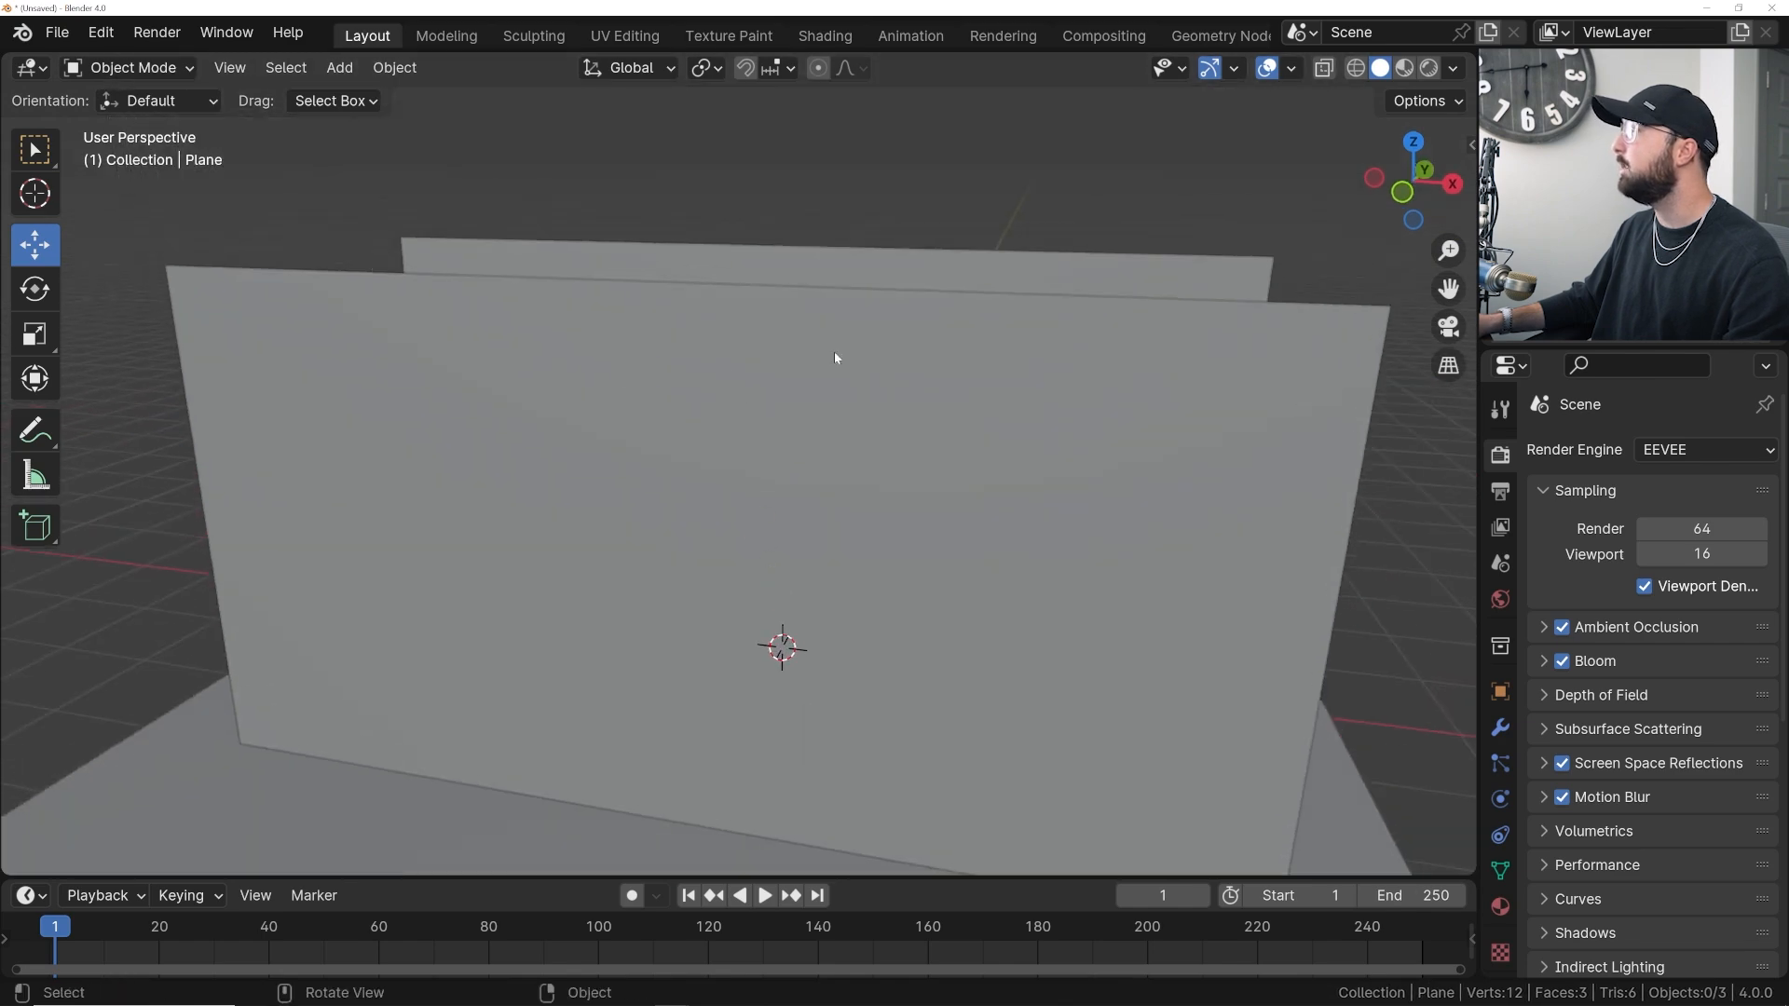
# - Switch to the Shading workspace and select the front upright plane, briefly showing the overlays to check the selection
pyautogui.click(852, 37)
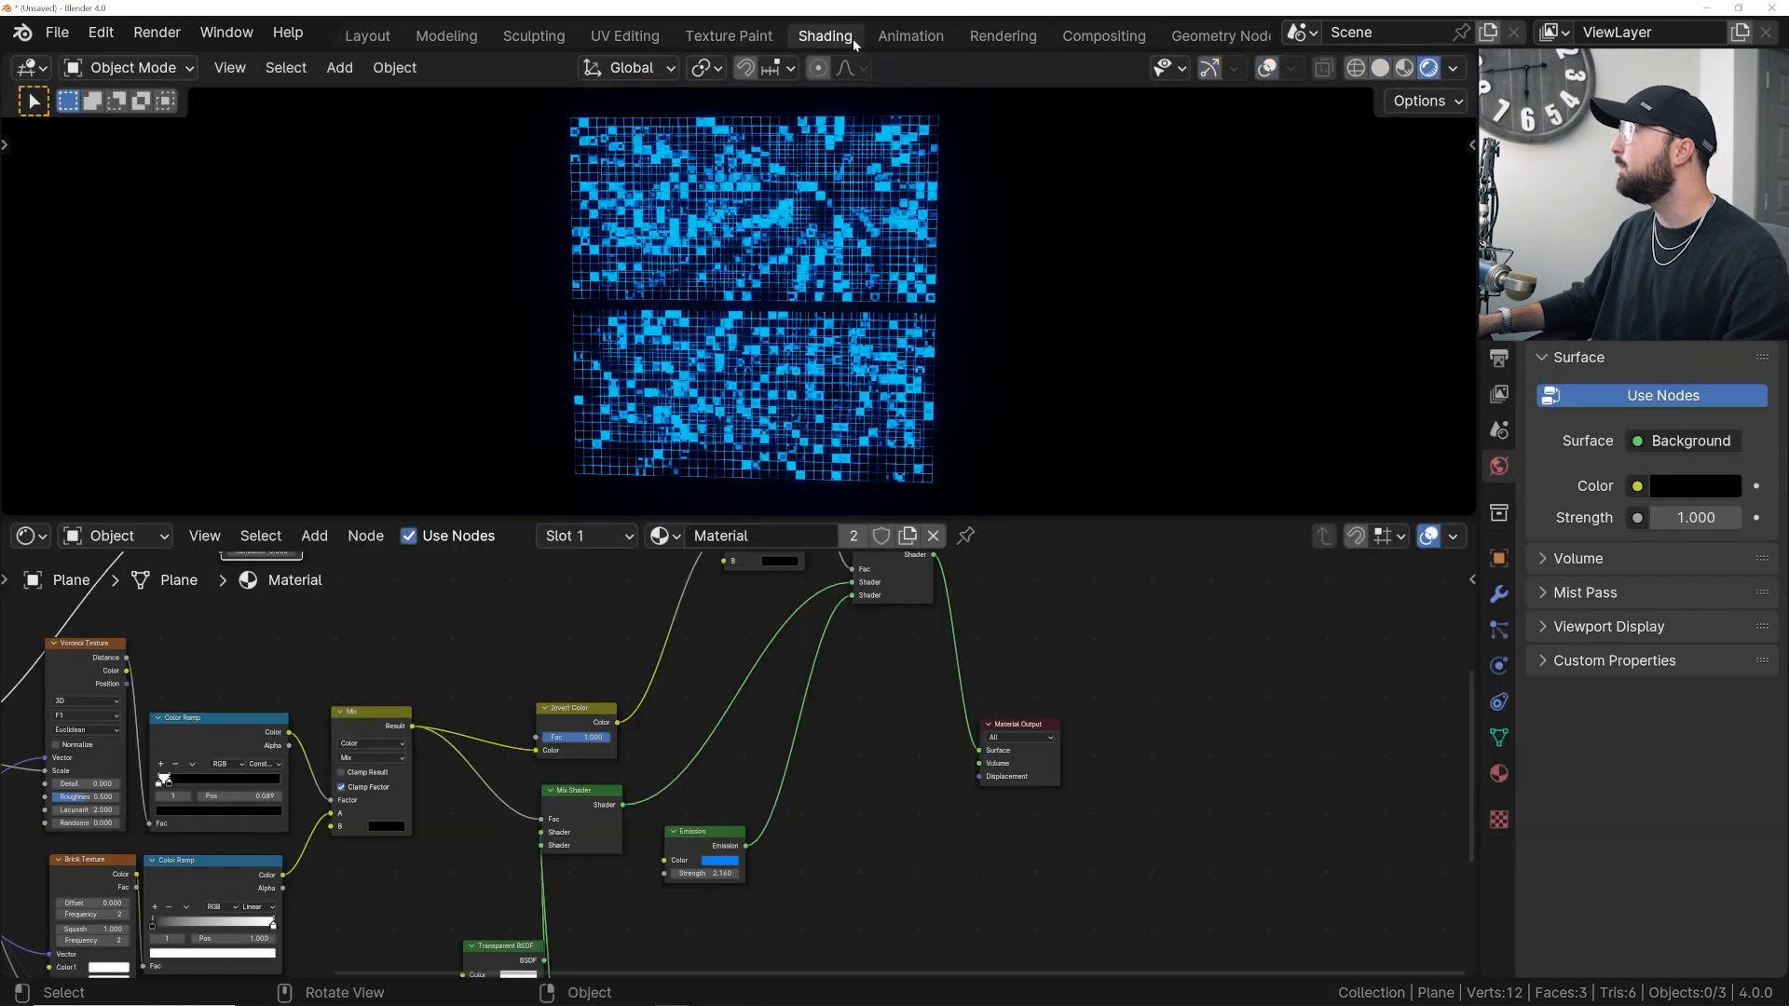
pyautogui.scroll(3, 820, 266)
pyautogui.moveTo(819, 259)
pyautogui.mouseDown(button='middle')
pyautogui.moveTo(849, 264)
pyautogui.moveTo(651, 276)
pyautogui.mouseUp(button='middle')
pyautogui.click(553, 192)
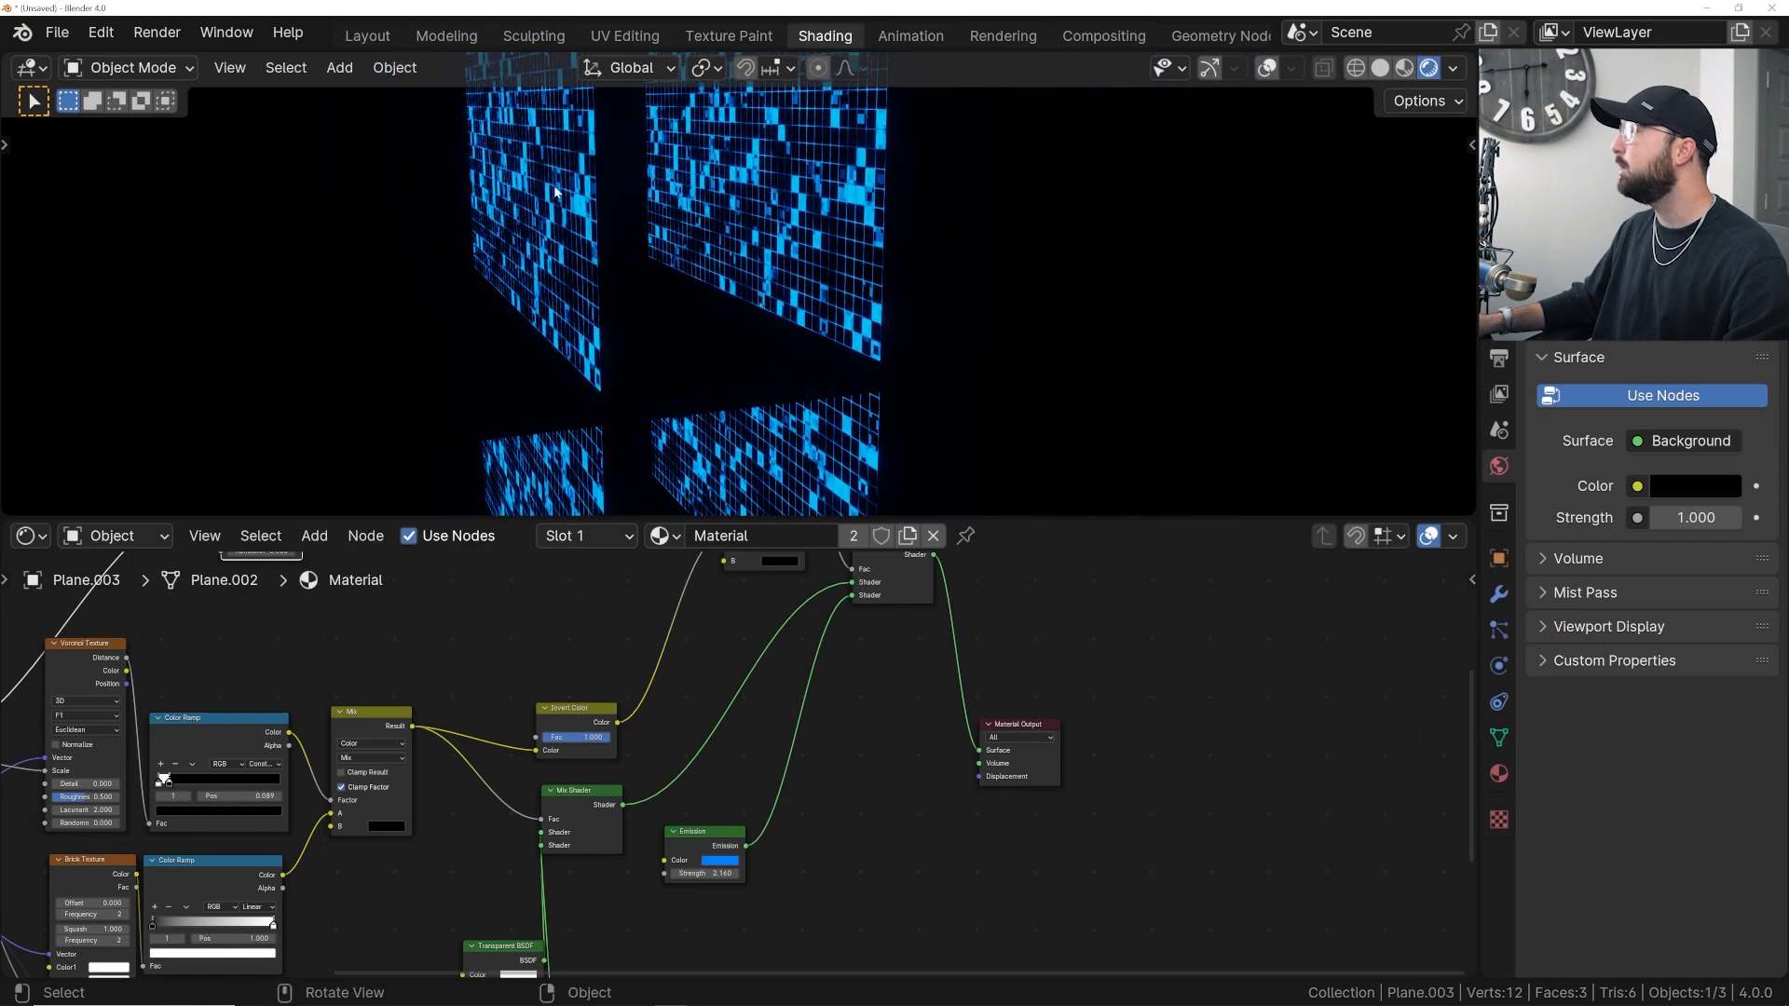
pyautogui.click(1267, 68)
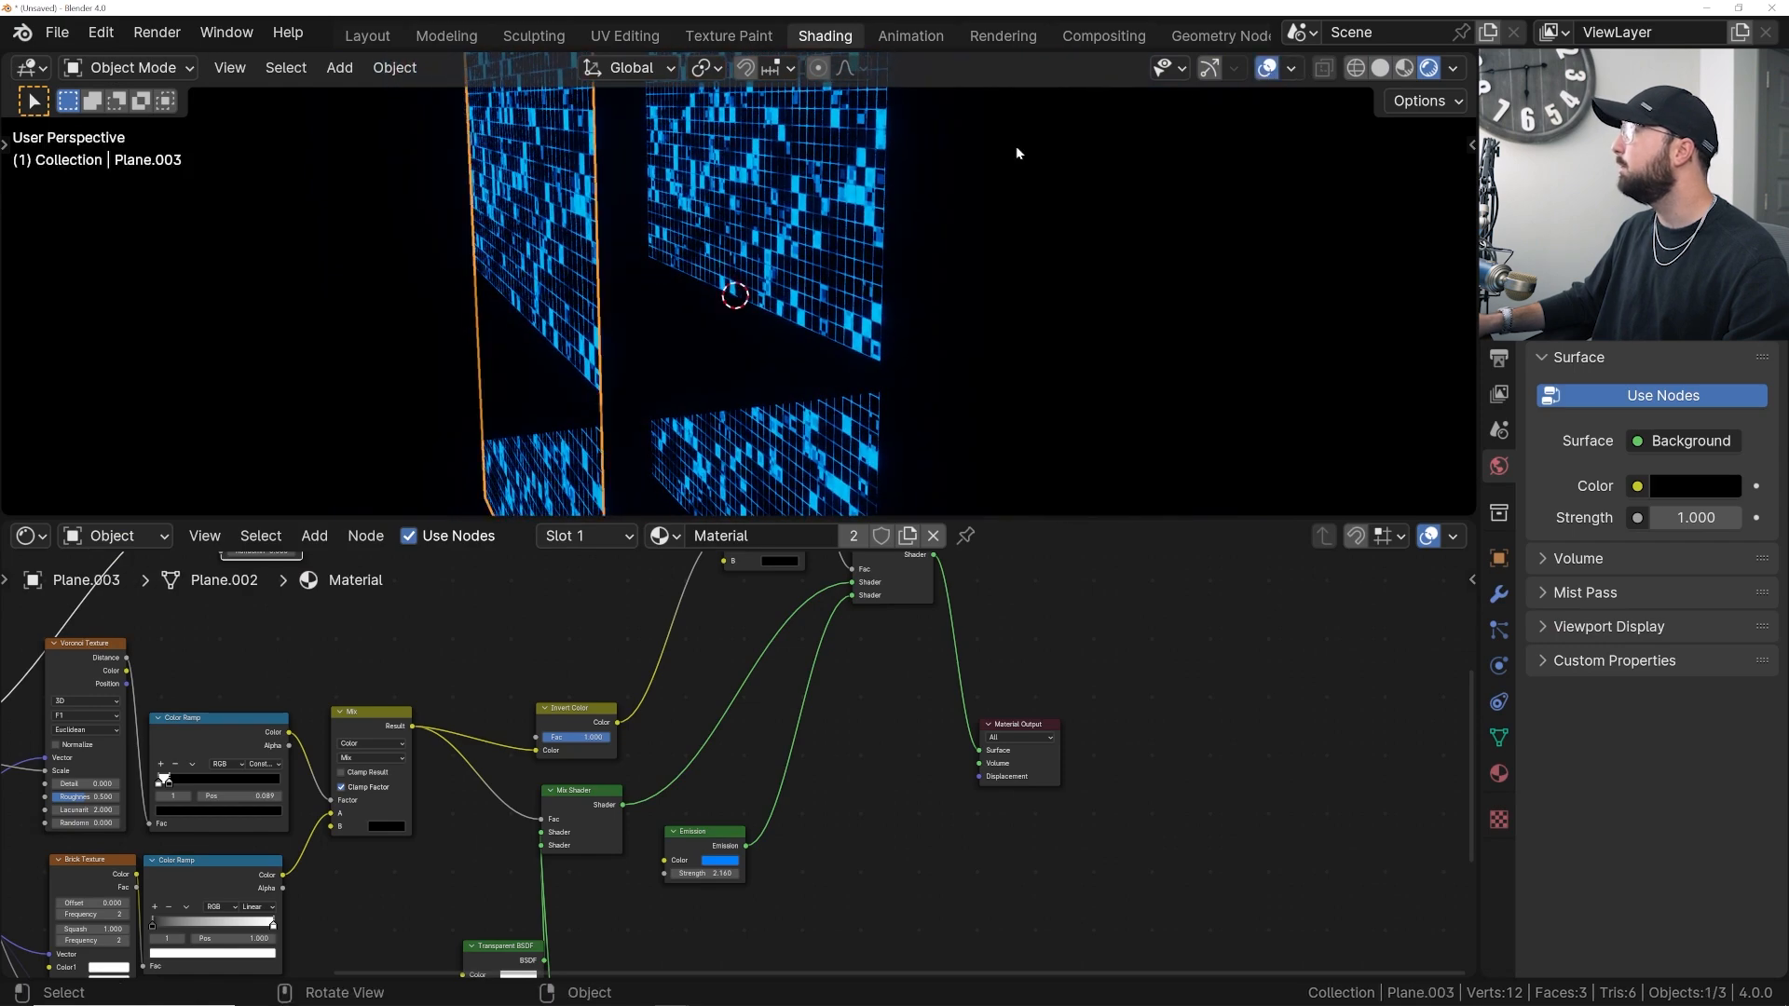
pyautogui.click(1267, 71)
pyautogui.moveTo(589, 248); pyautogui.dragTo(428, 297, button='middle')
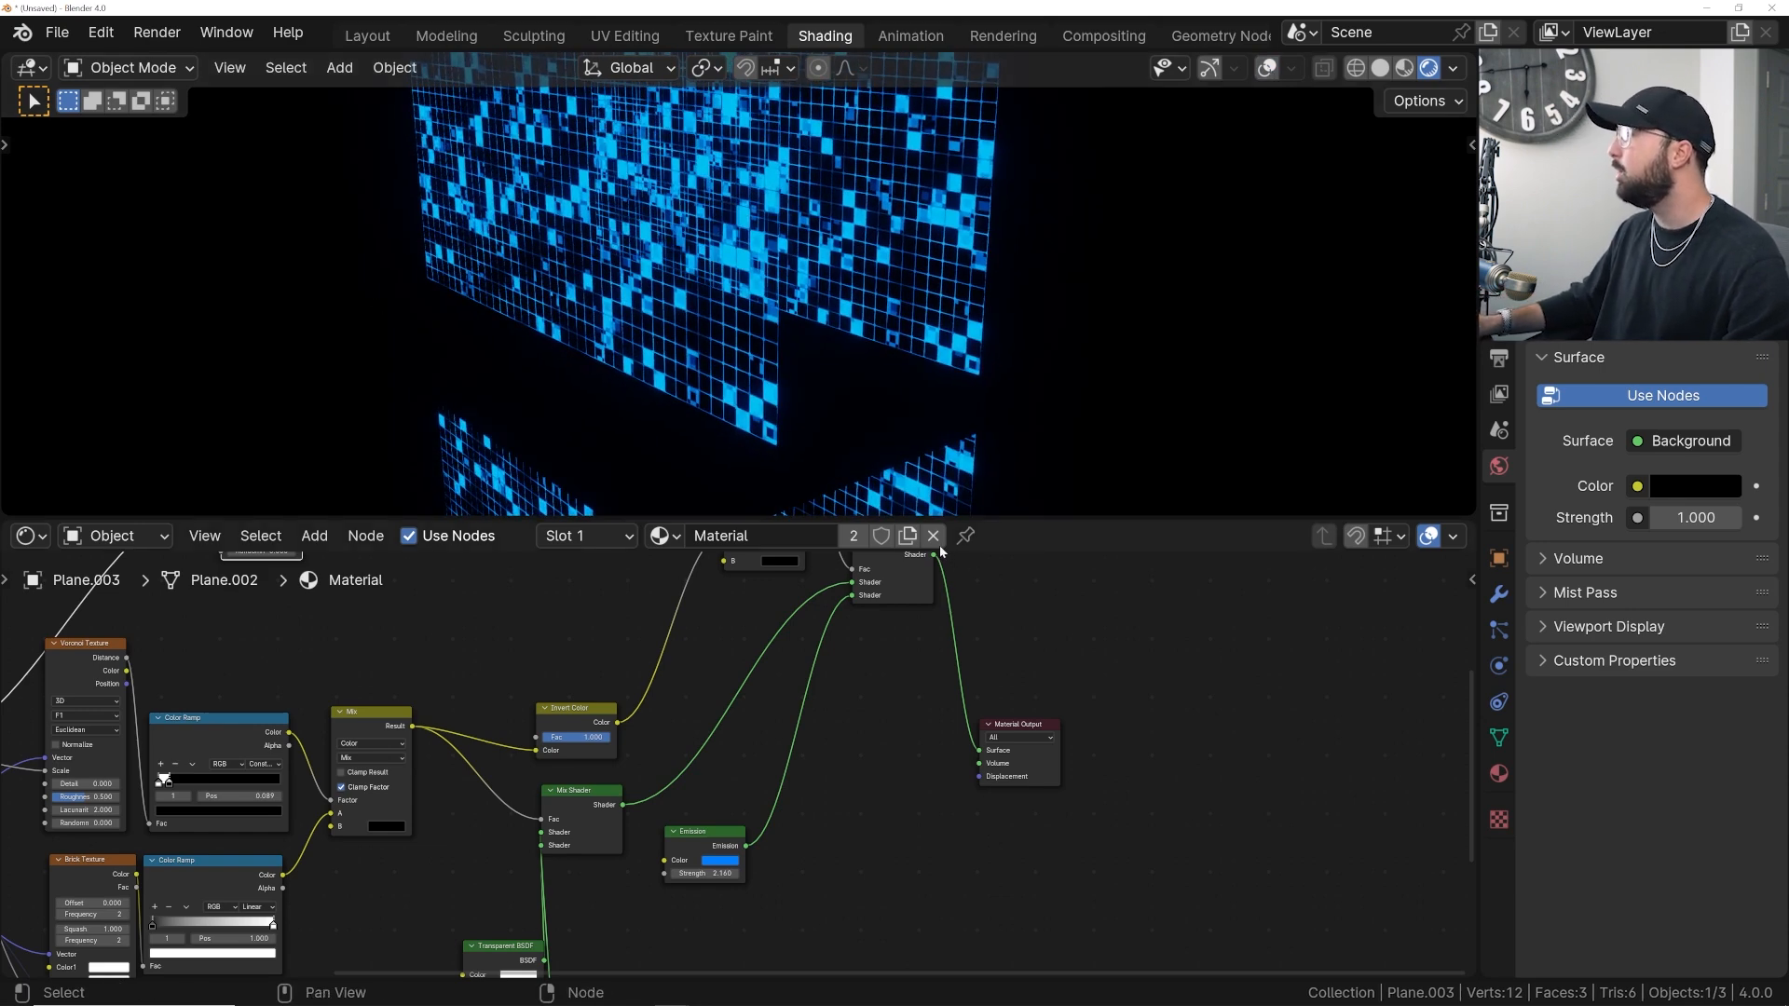
pyautogui.scroll(-2, 807, 647)
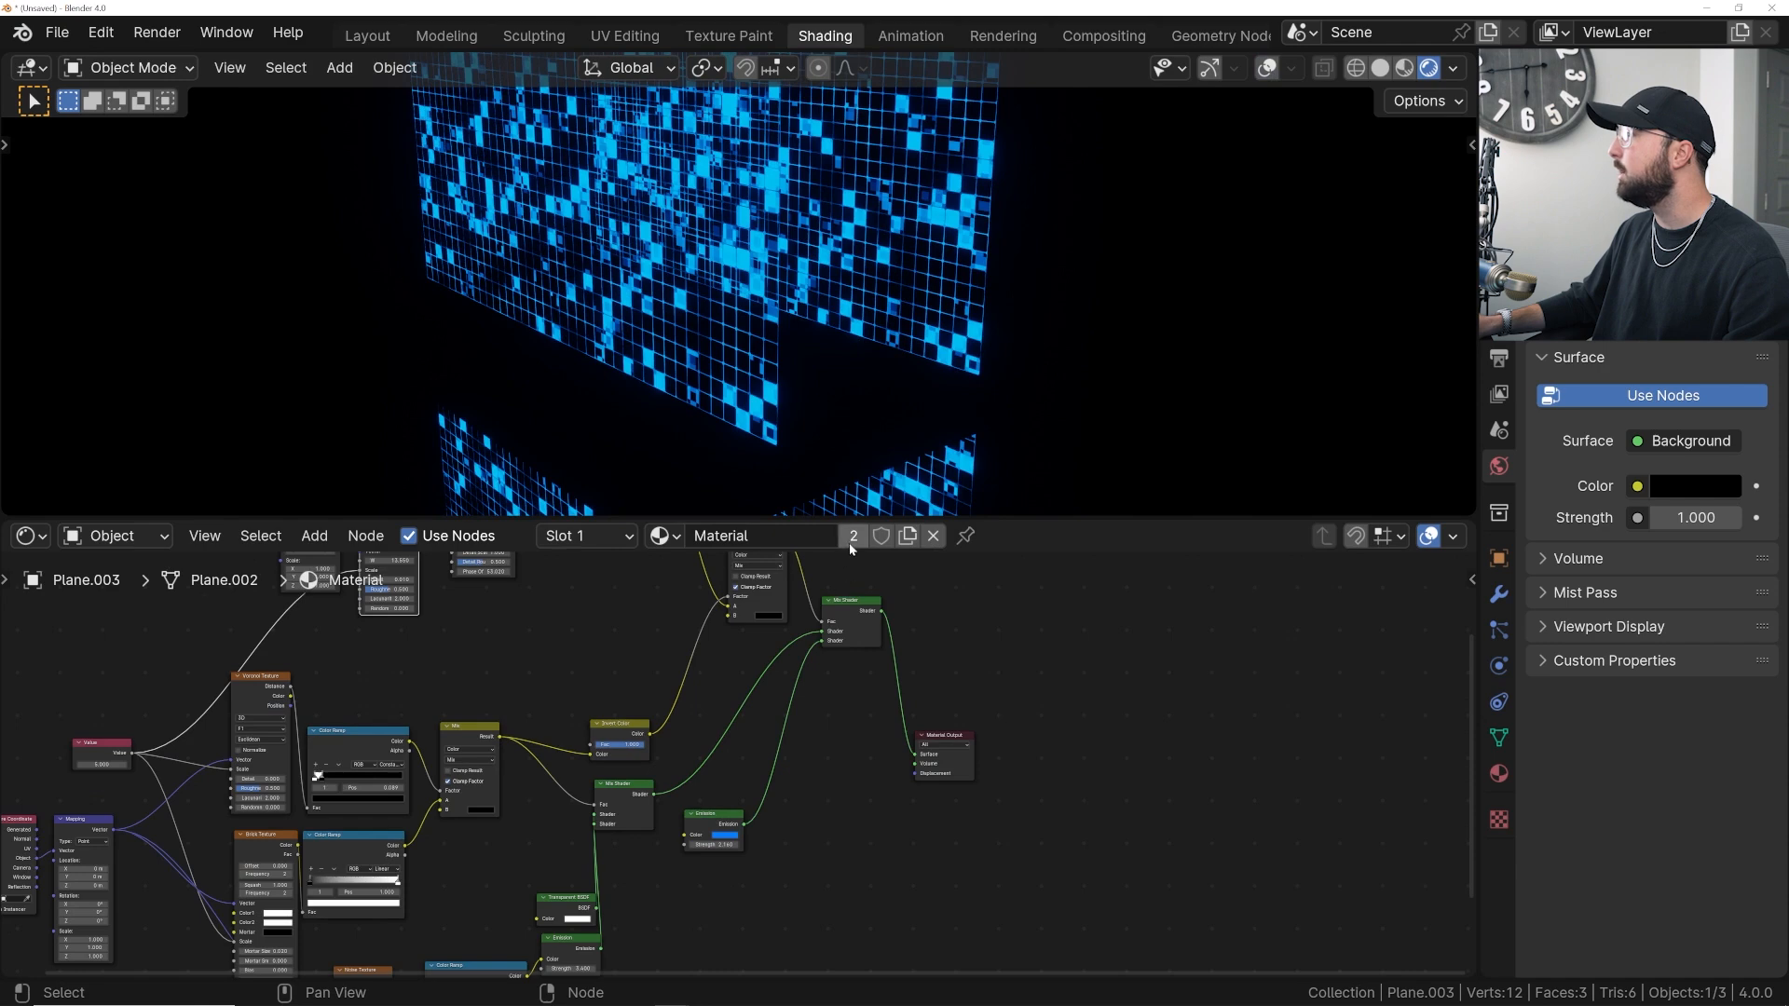
# - Replace the front plane's shared material with a new one and delete its Principled BSDF node
pyautogui.click(934, 536)
pyautogui.click(769, 538)
pyautogui.press('Home')
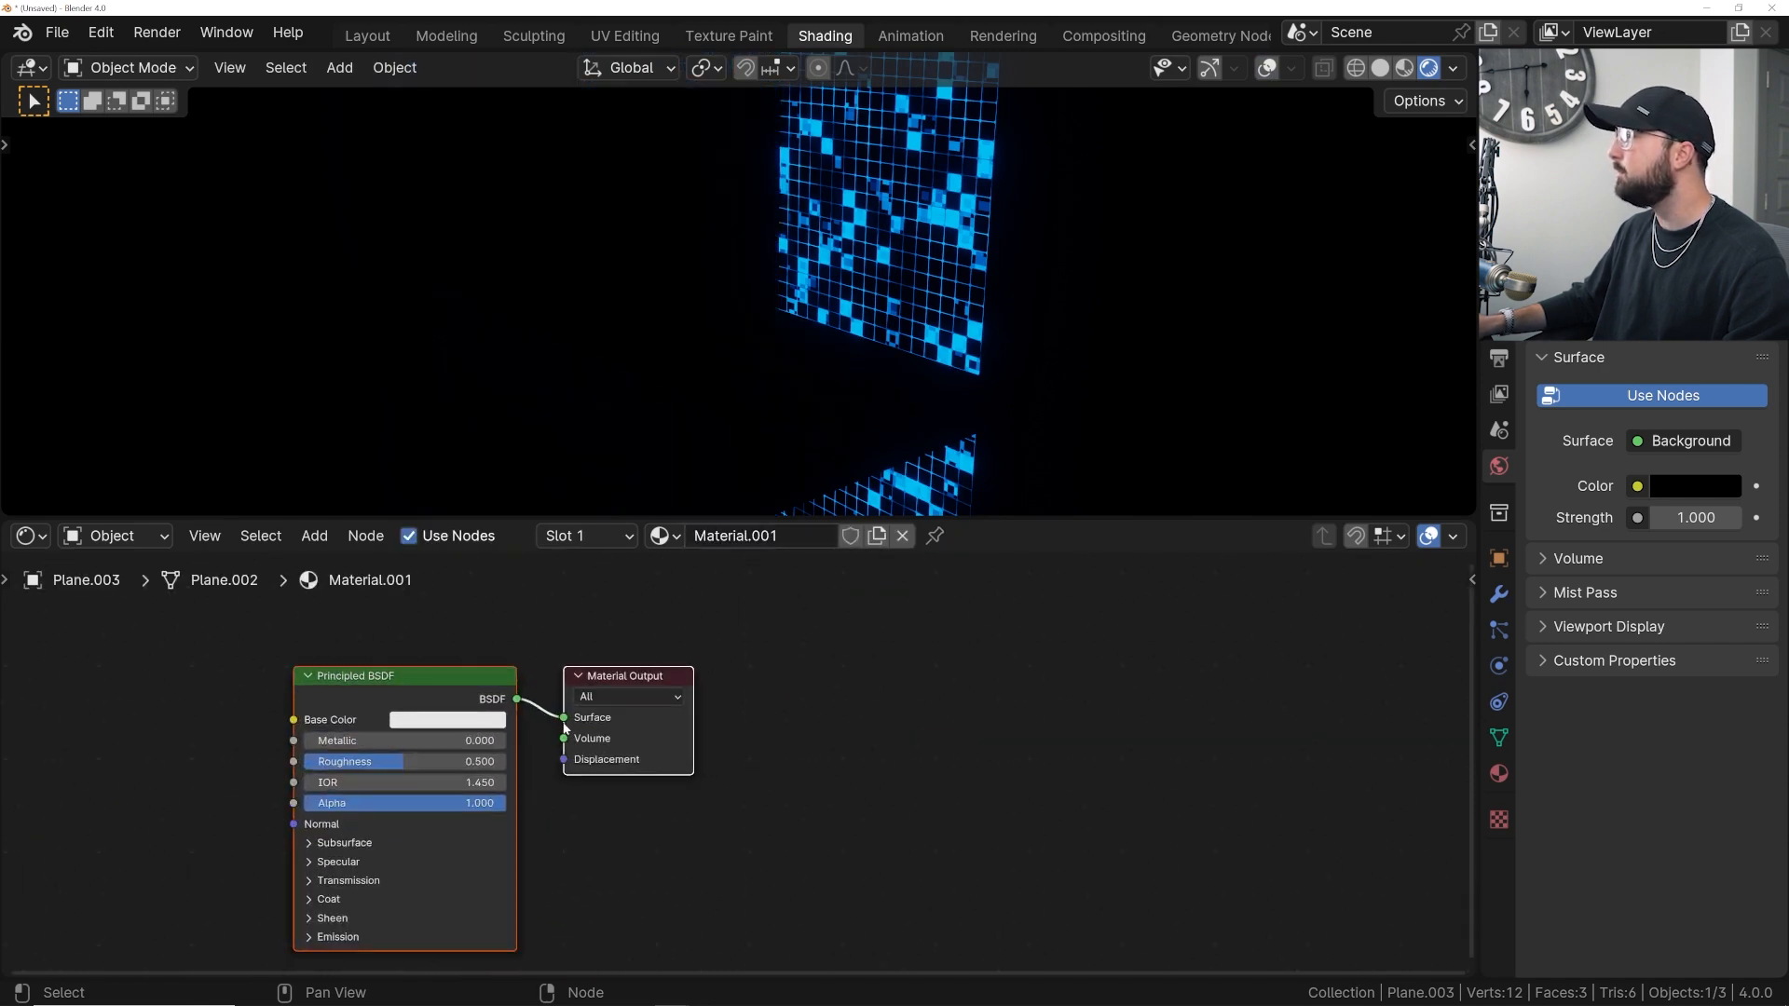
pyautogui.click(411, 713)
pyautogui.press('x')
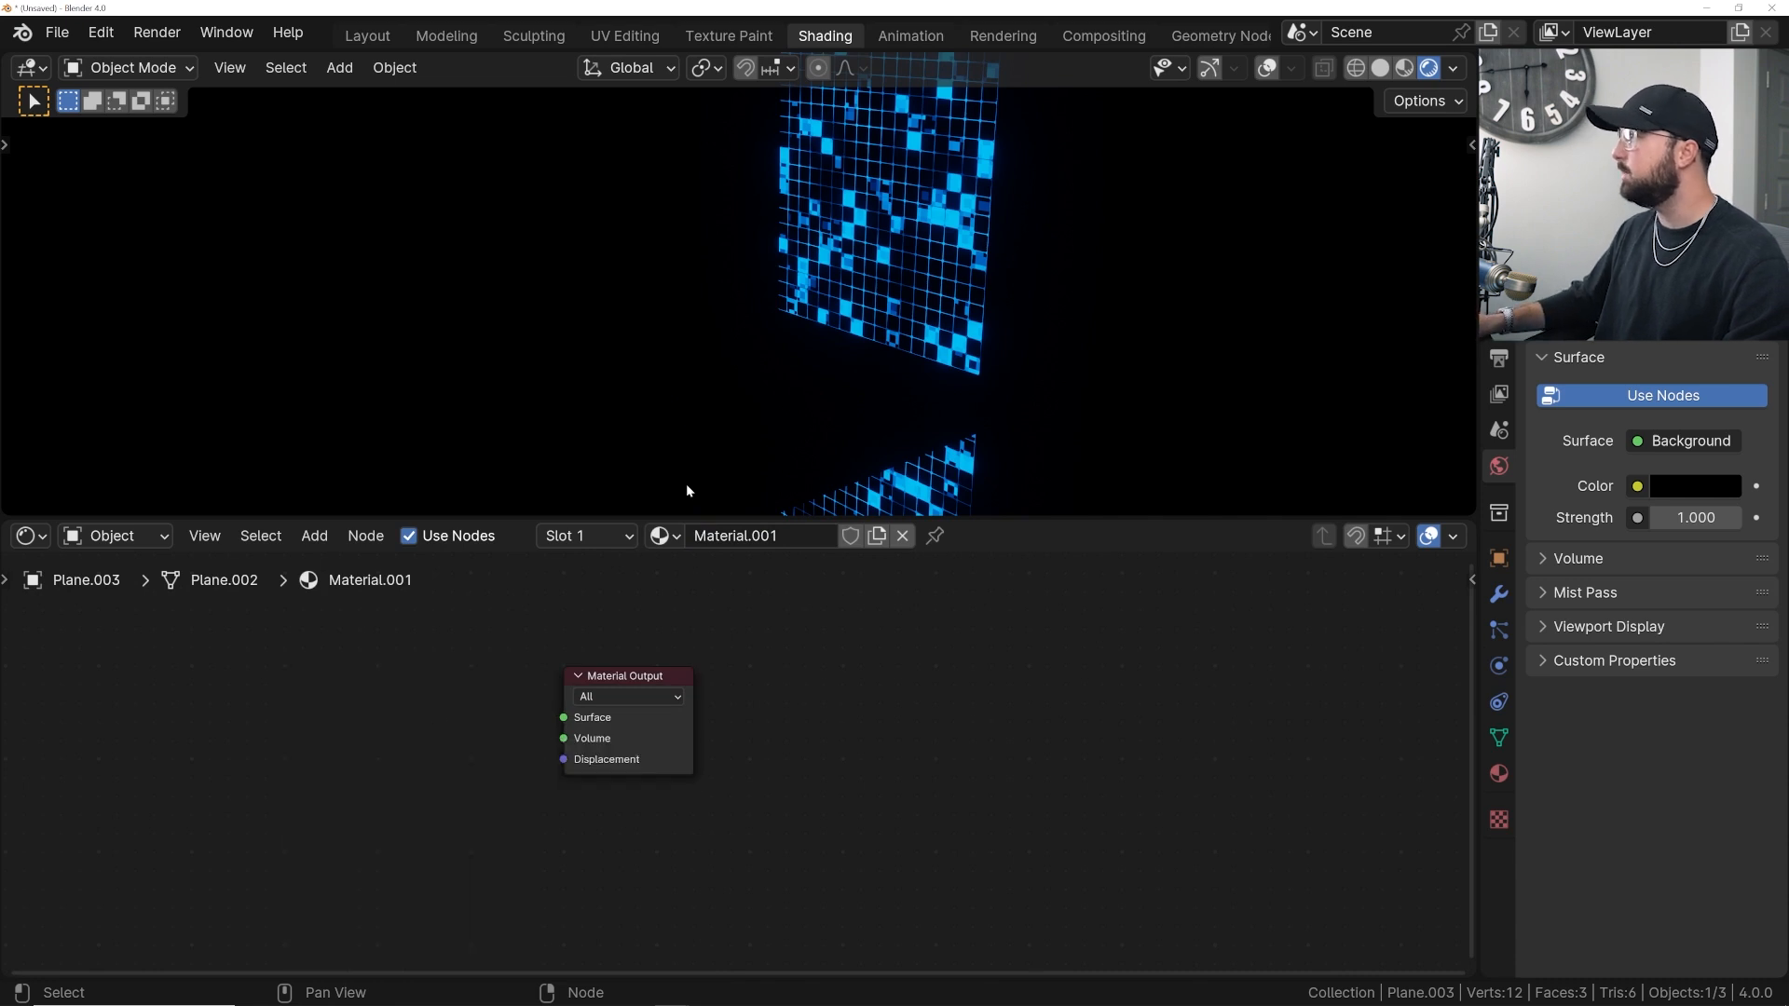
# - Rename the new material to dots
pyautogui.click(745, 537)
pyautogui.write('dots')
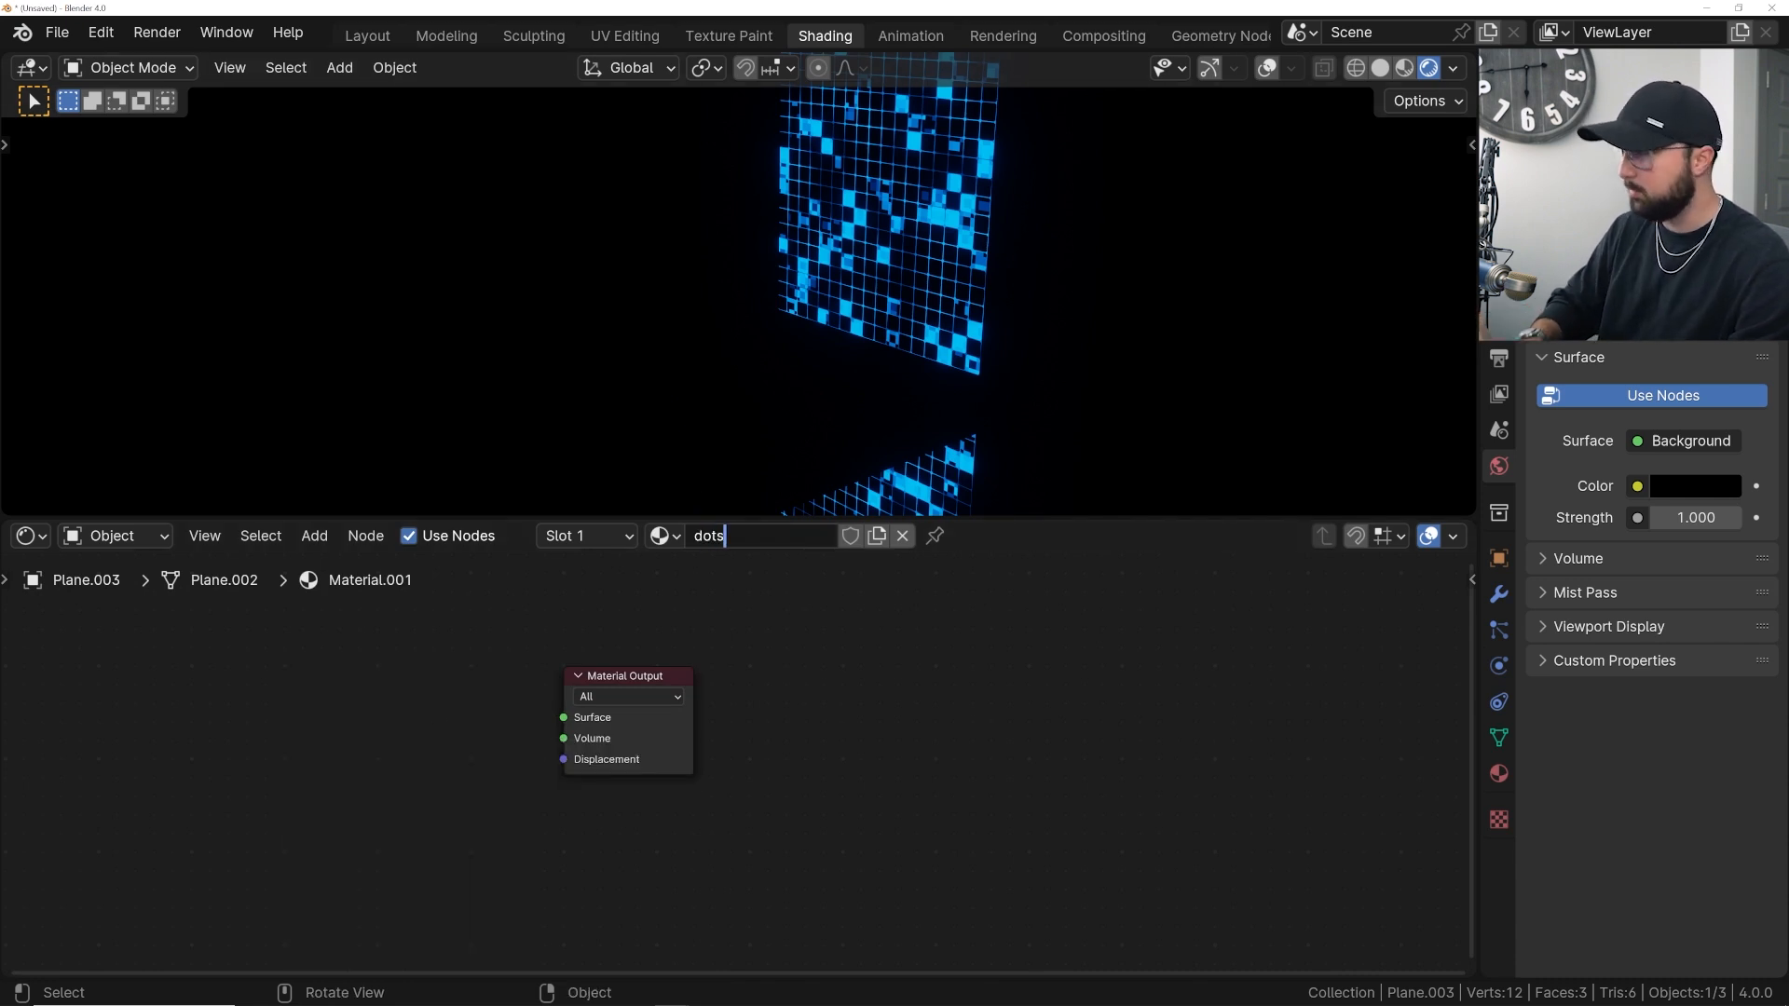
pyautogui.press('Return')
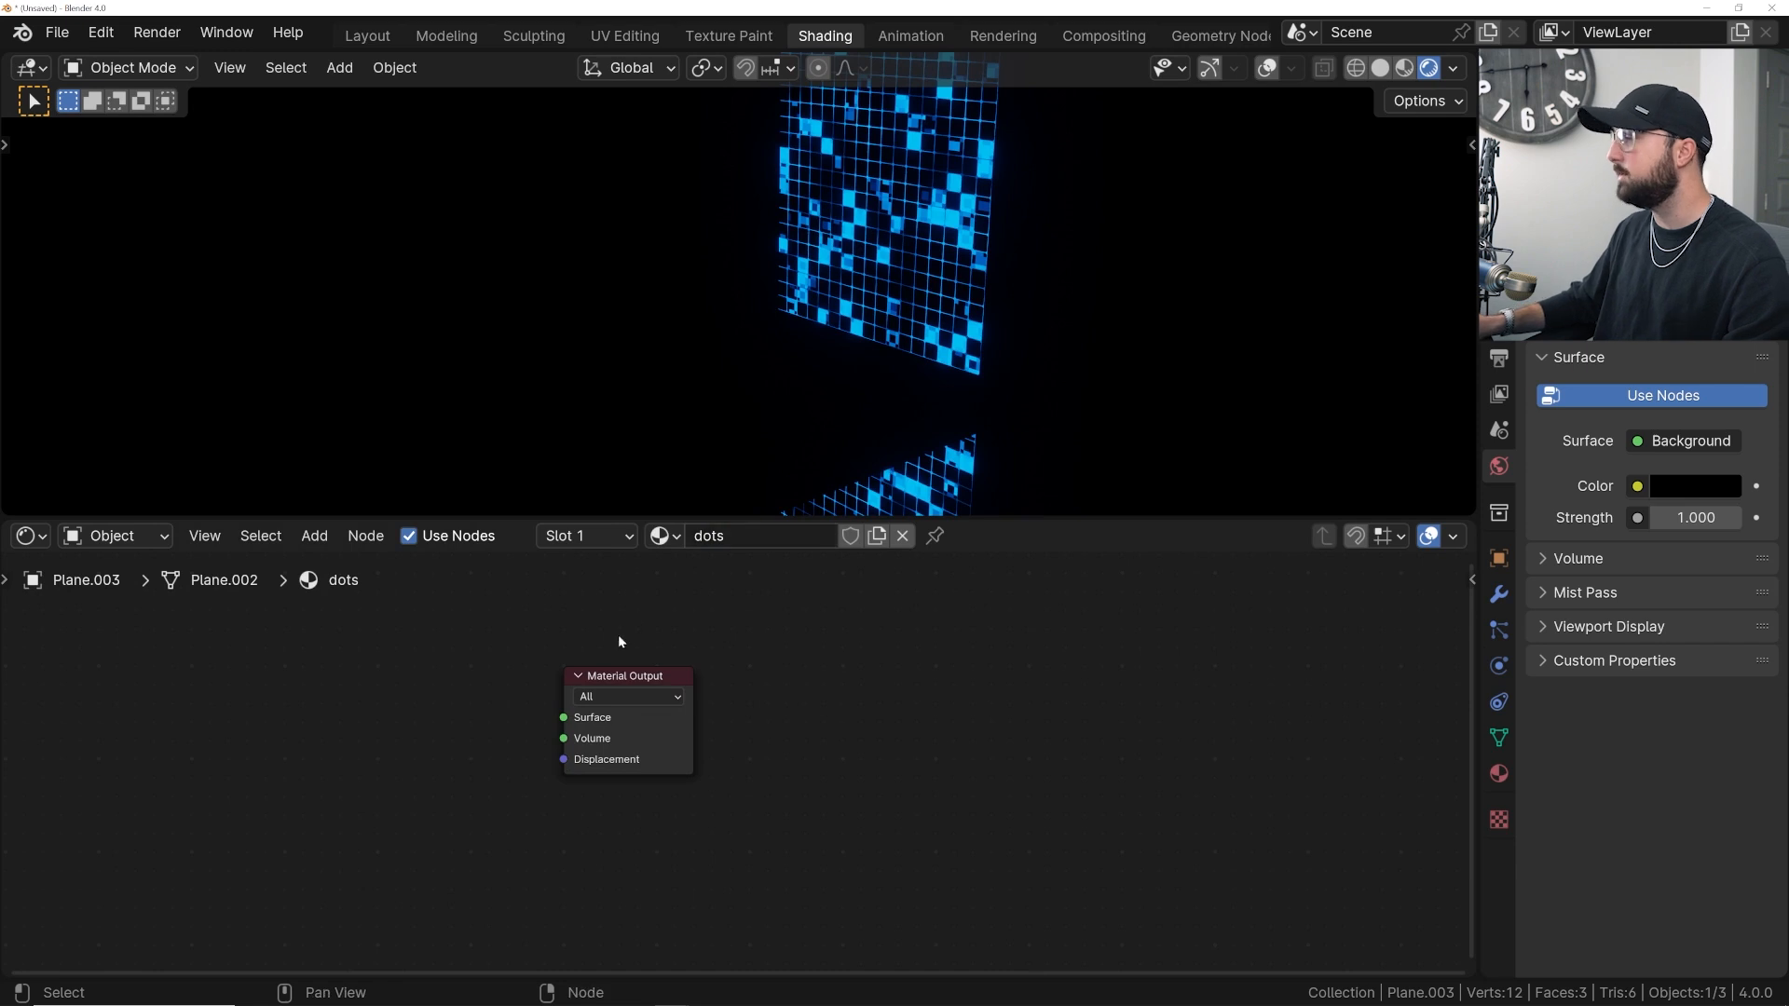
# - Add a Mix Shader node and connect its output to the Material Output's Surface input
pyautogui.hotkey('shift', 'a')
pyautogui.click(501, 667)
pyautogui.write('mix')
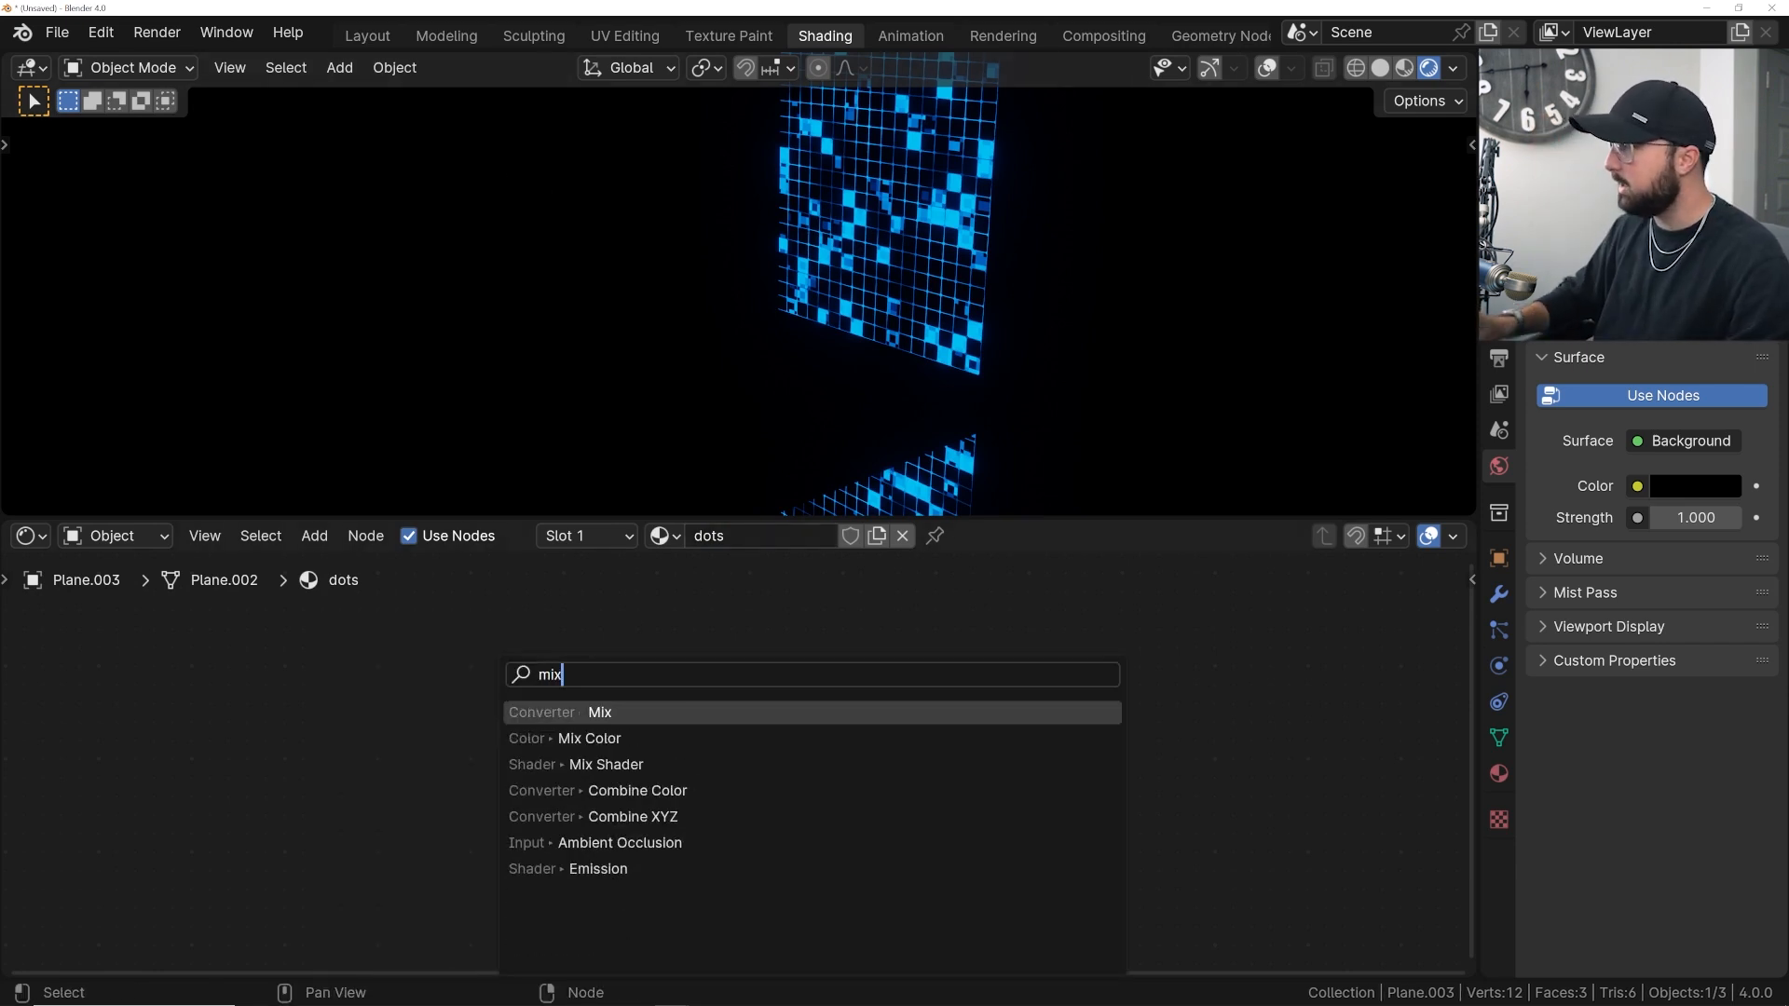
pyautogui.press('Down')
pyautogui.press('Down')
pyautogui.press('Return')
pyautogui.click(457, 718)
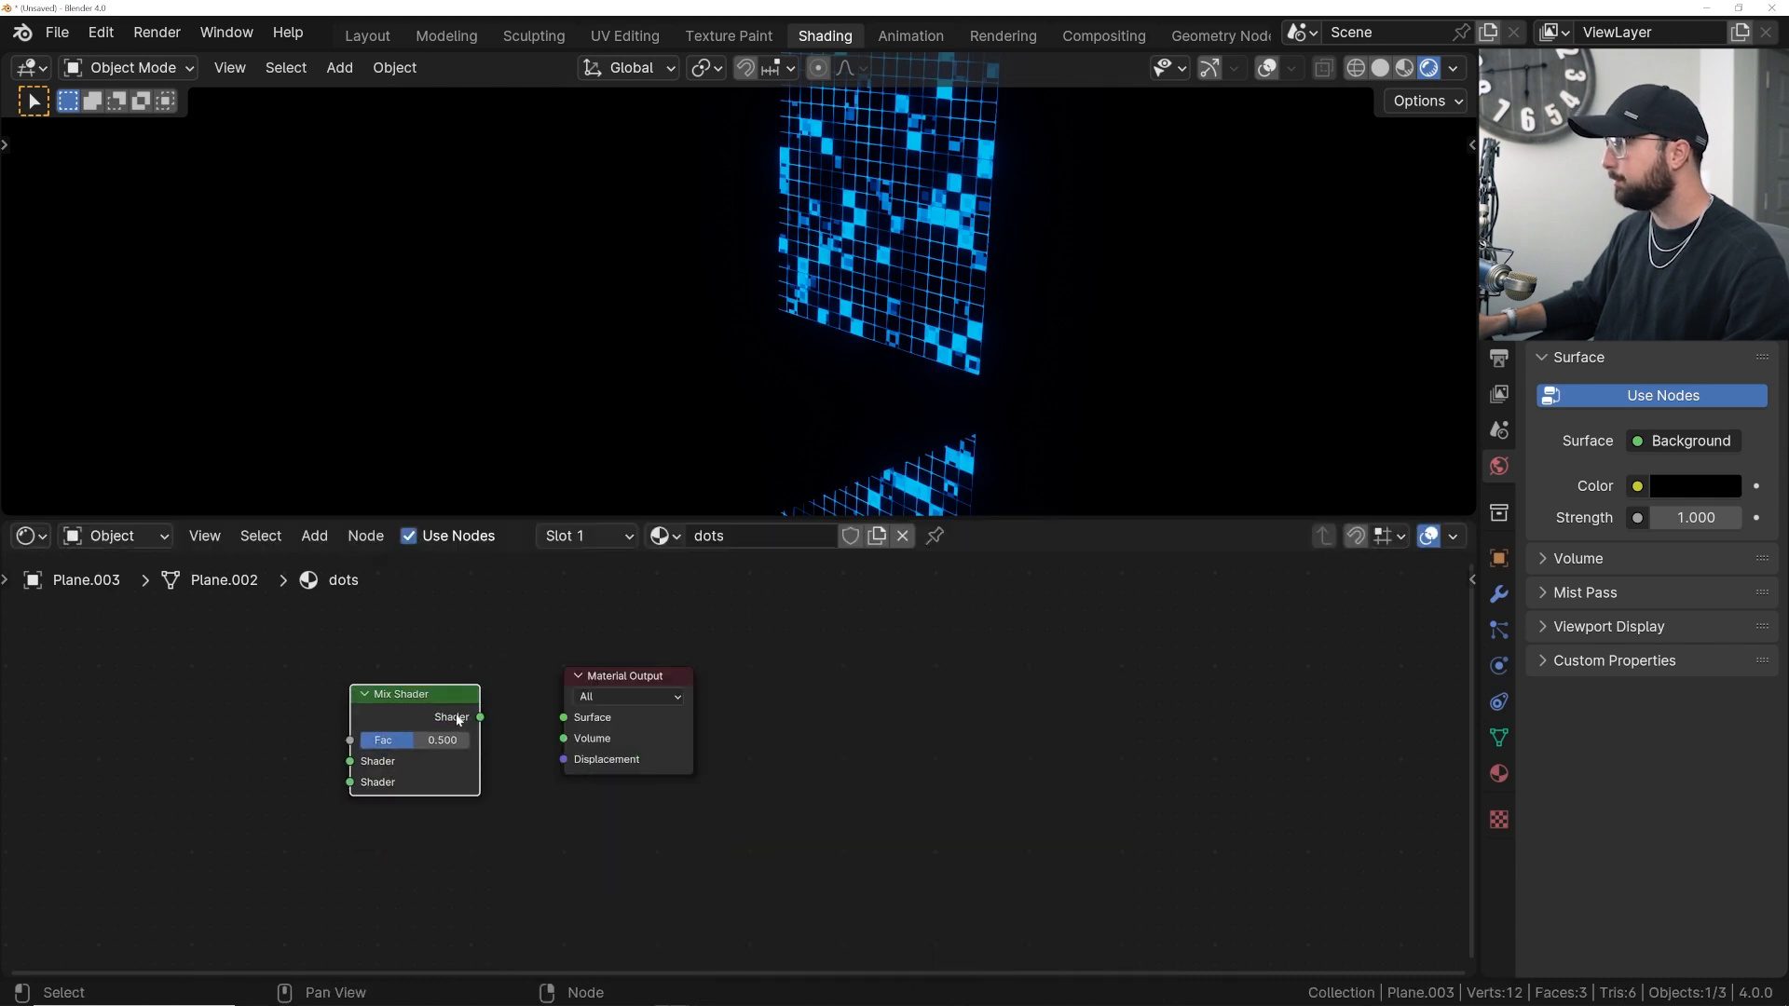
pyautogui.moveTo(481, 718); pyautogui.dragTo(563, 718)
pyautogui.hotkey('shift', 'a')
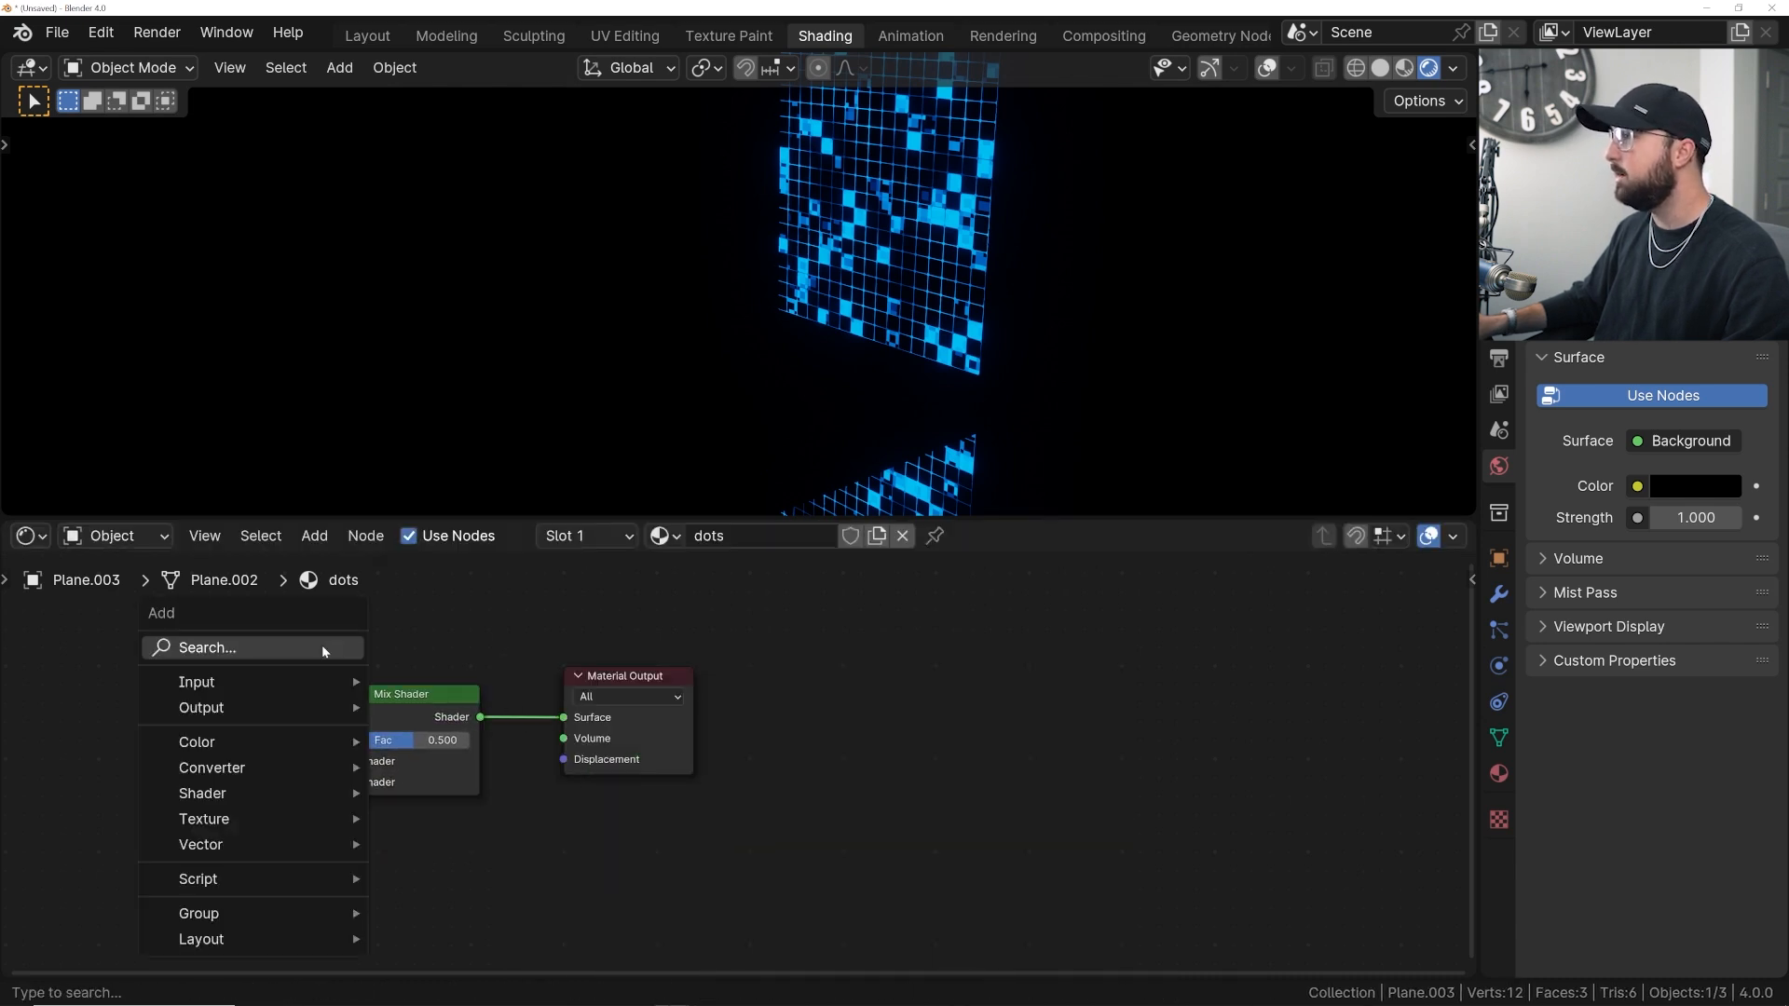
pyautogui.click(321, 649)
pyautogui.write('trans')
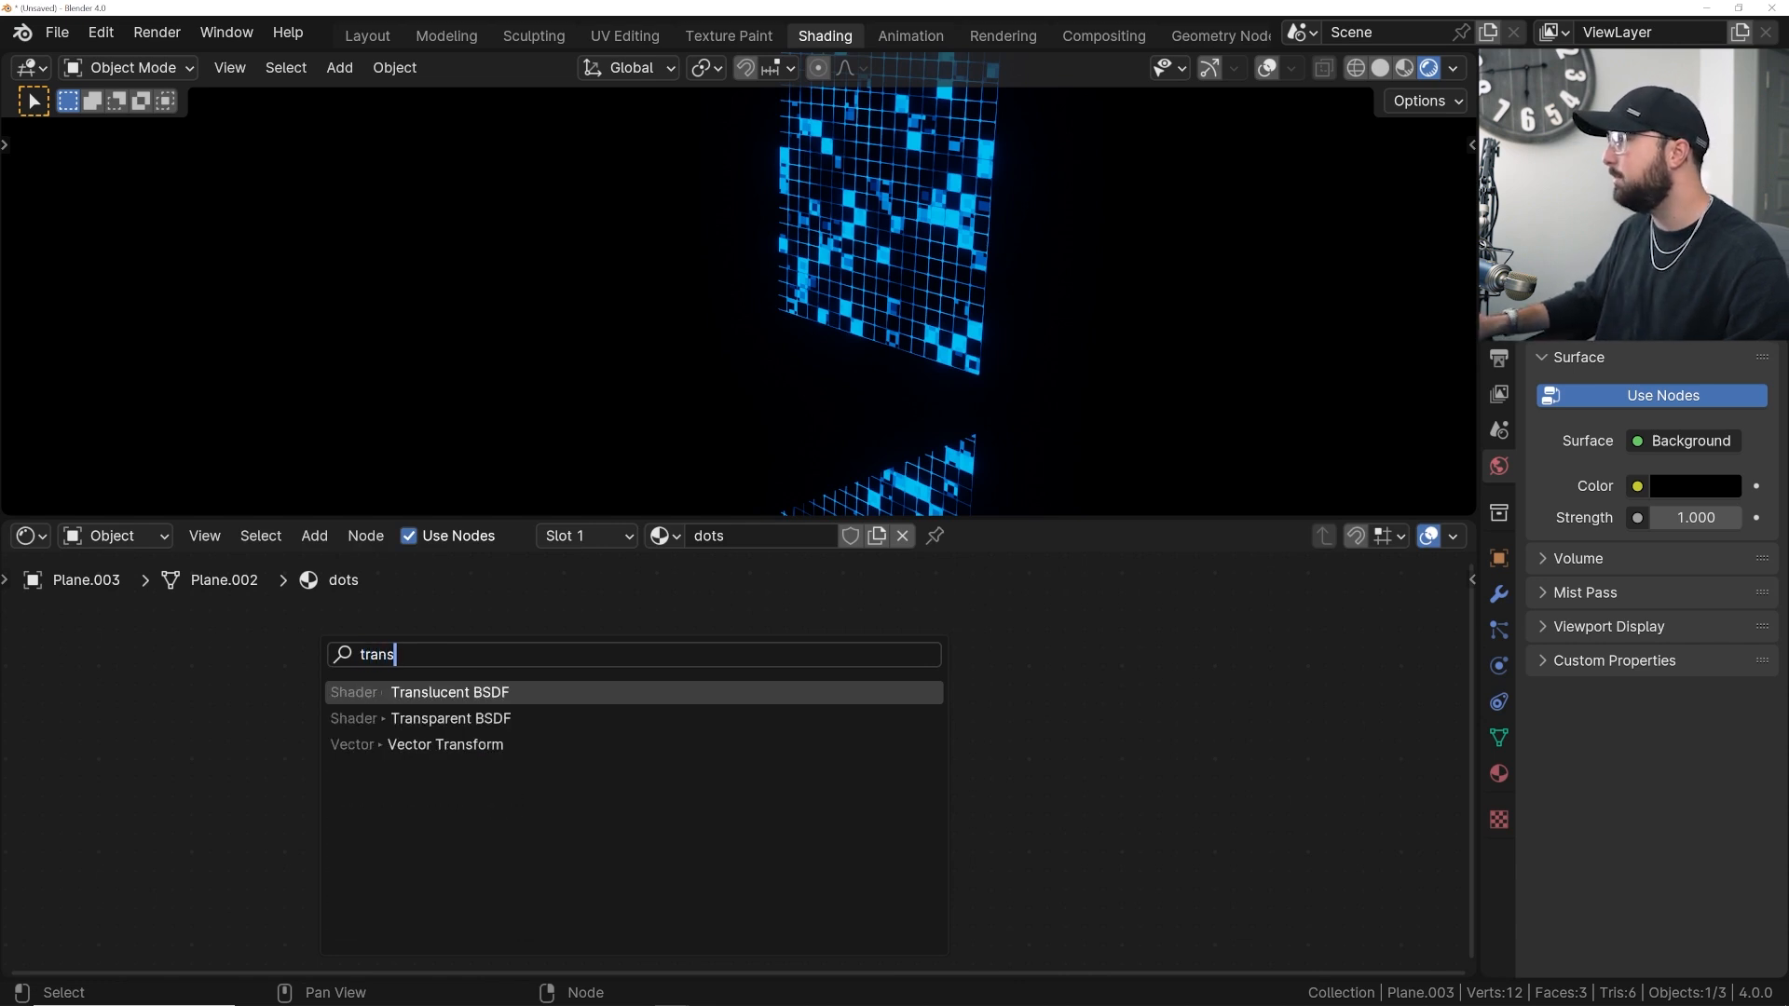
pyautogui.press('Return')
pyautogui.click(105, 790)
pyautogui.moveTo(256, 816); pyautogui.dragTo(343, 774)
pyautogui.press('Escape')
pyautogui.moveTo(256, 816); pyautogui.dragTo(358, 781)
pyautogui.hotkey('shift', 'a')
pyautogui.press('Escape')
pyautogui.press('x')
# - Add a Transparent BSDF node and connect it to the Mix Shader's second shader input
pyautogui.hotkey('shift', 'a')
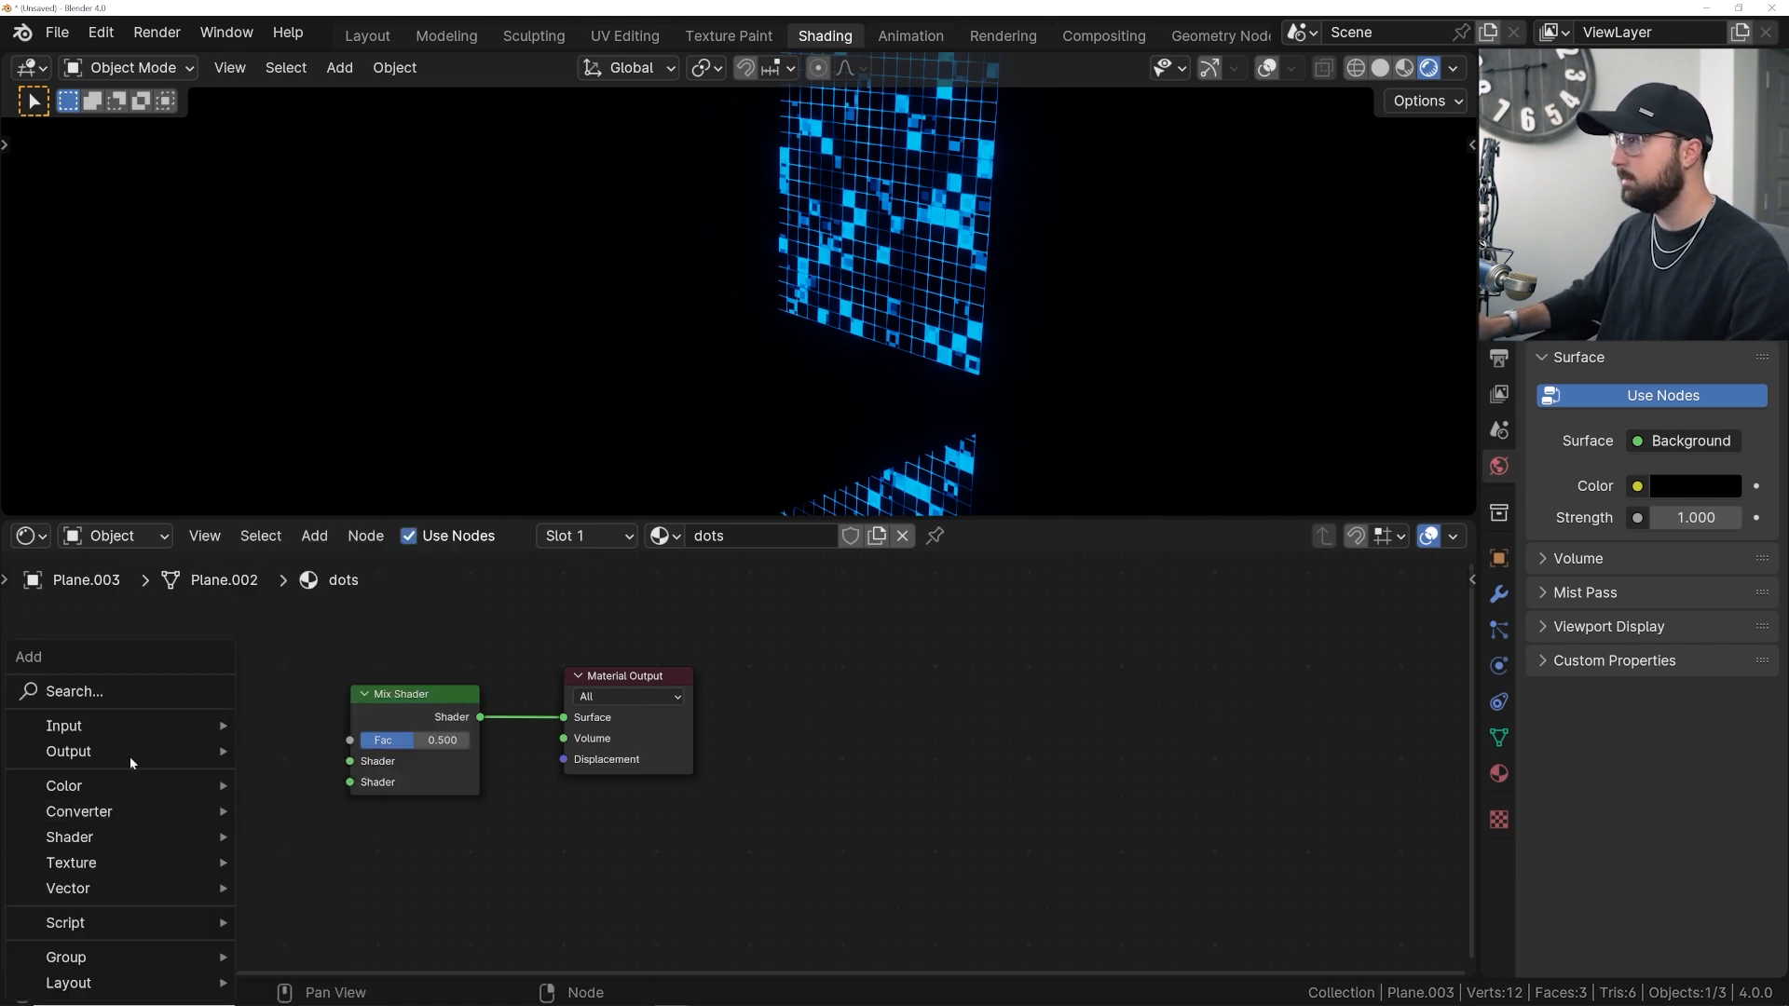
pyautogui.write('trans')
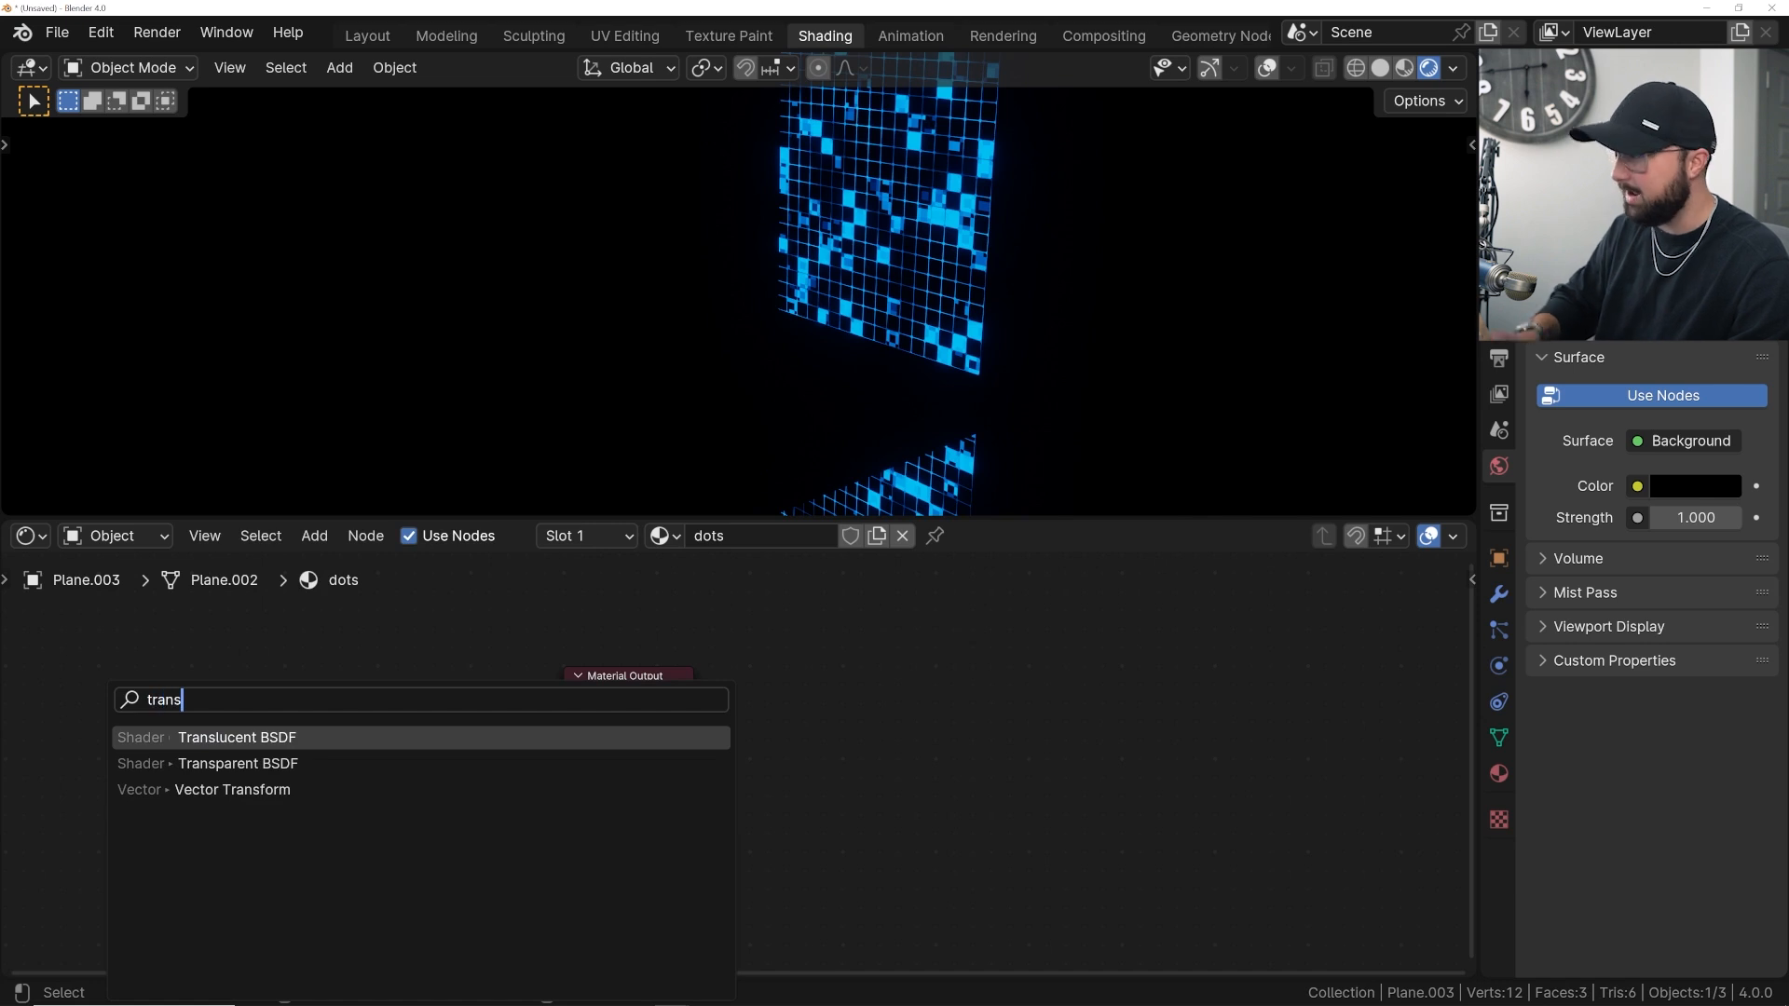
pyautogui.press('Down')
pyautogui.press('Return')
pyautogui.moveTo(281, 820); pyautogui.dragTo(331, 727)
# - Add an Emission node linked to the Mix Shader's first shader input, and move the Mix Shader higher in the node graph
pyautogui.write('em')
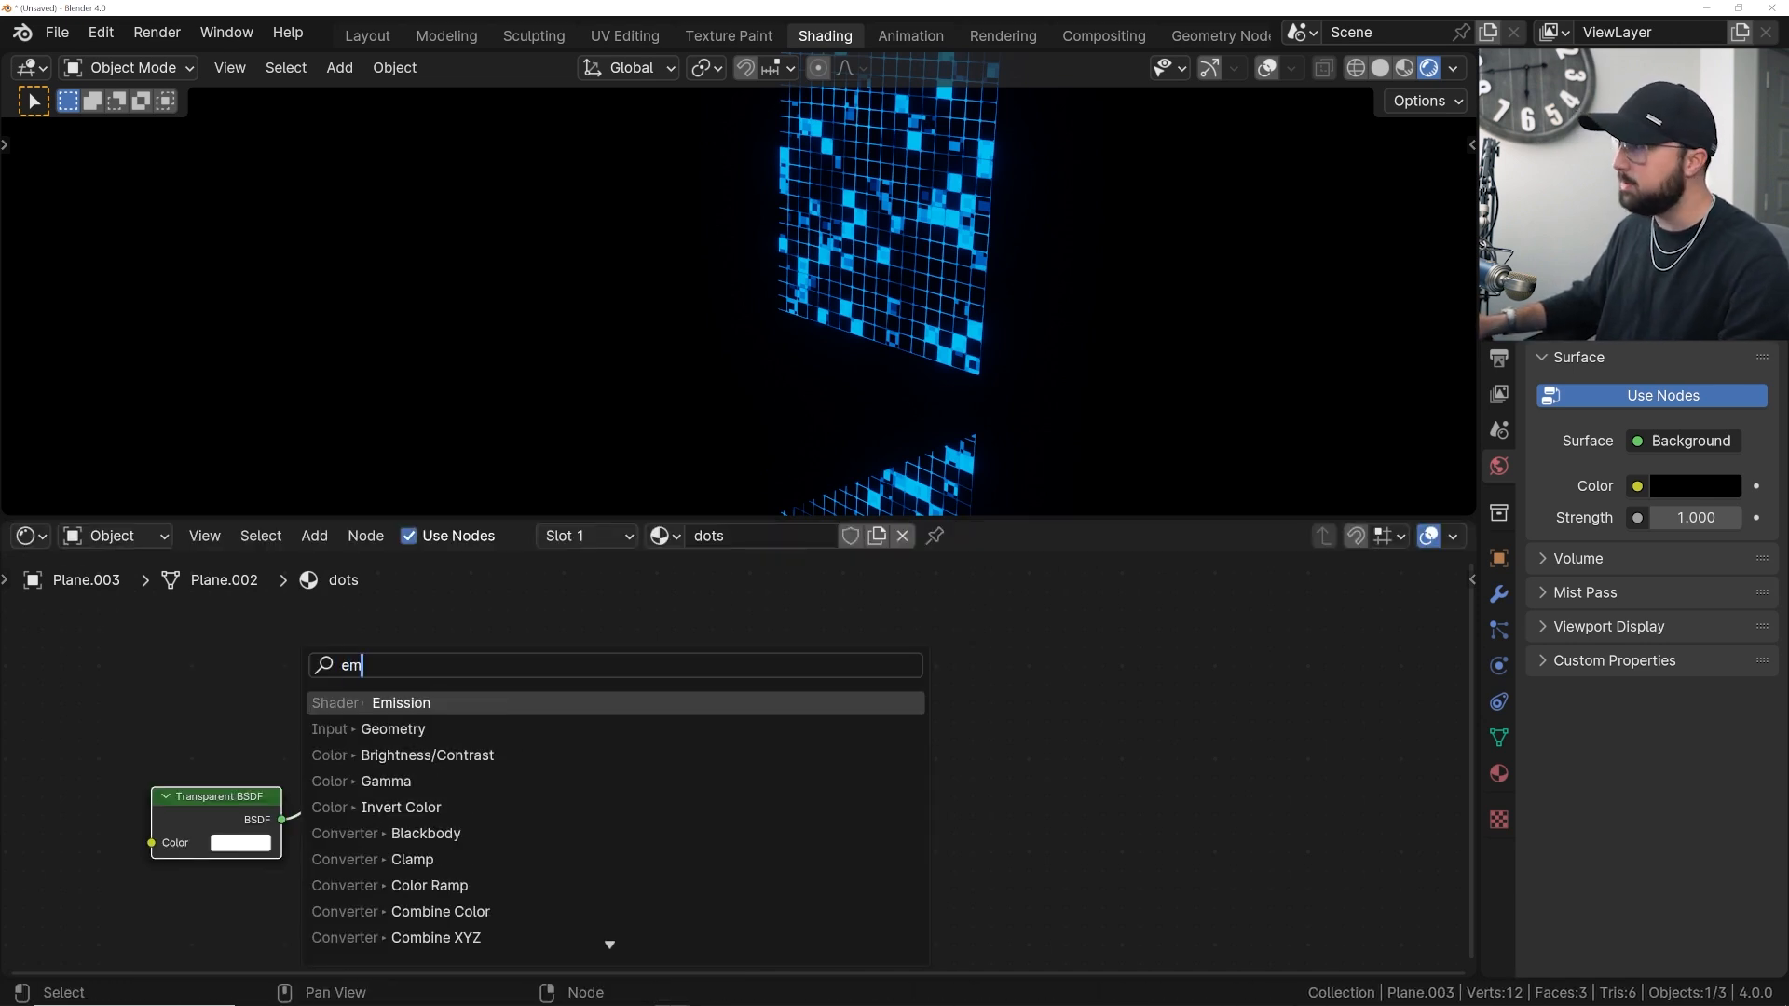
pyautogui.press('Return')
pyautogui.click(305, 702)
pyautogui.moveTo(310, 715); pyautogui.dragTo(352, 762)
pyautogui.moveTo(424, 684); pyautogui.dragTo(463, 847, button='middle')
pyautogui.moveTo(468, 859); pyautogui.dragTo(467, 683)
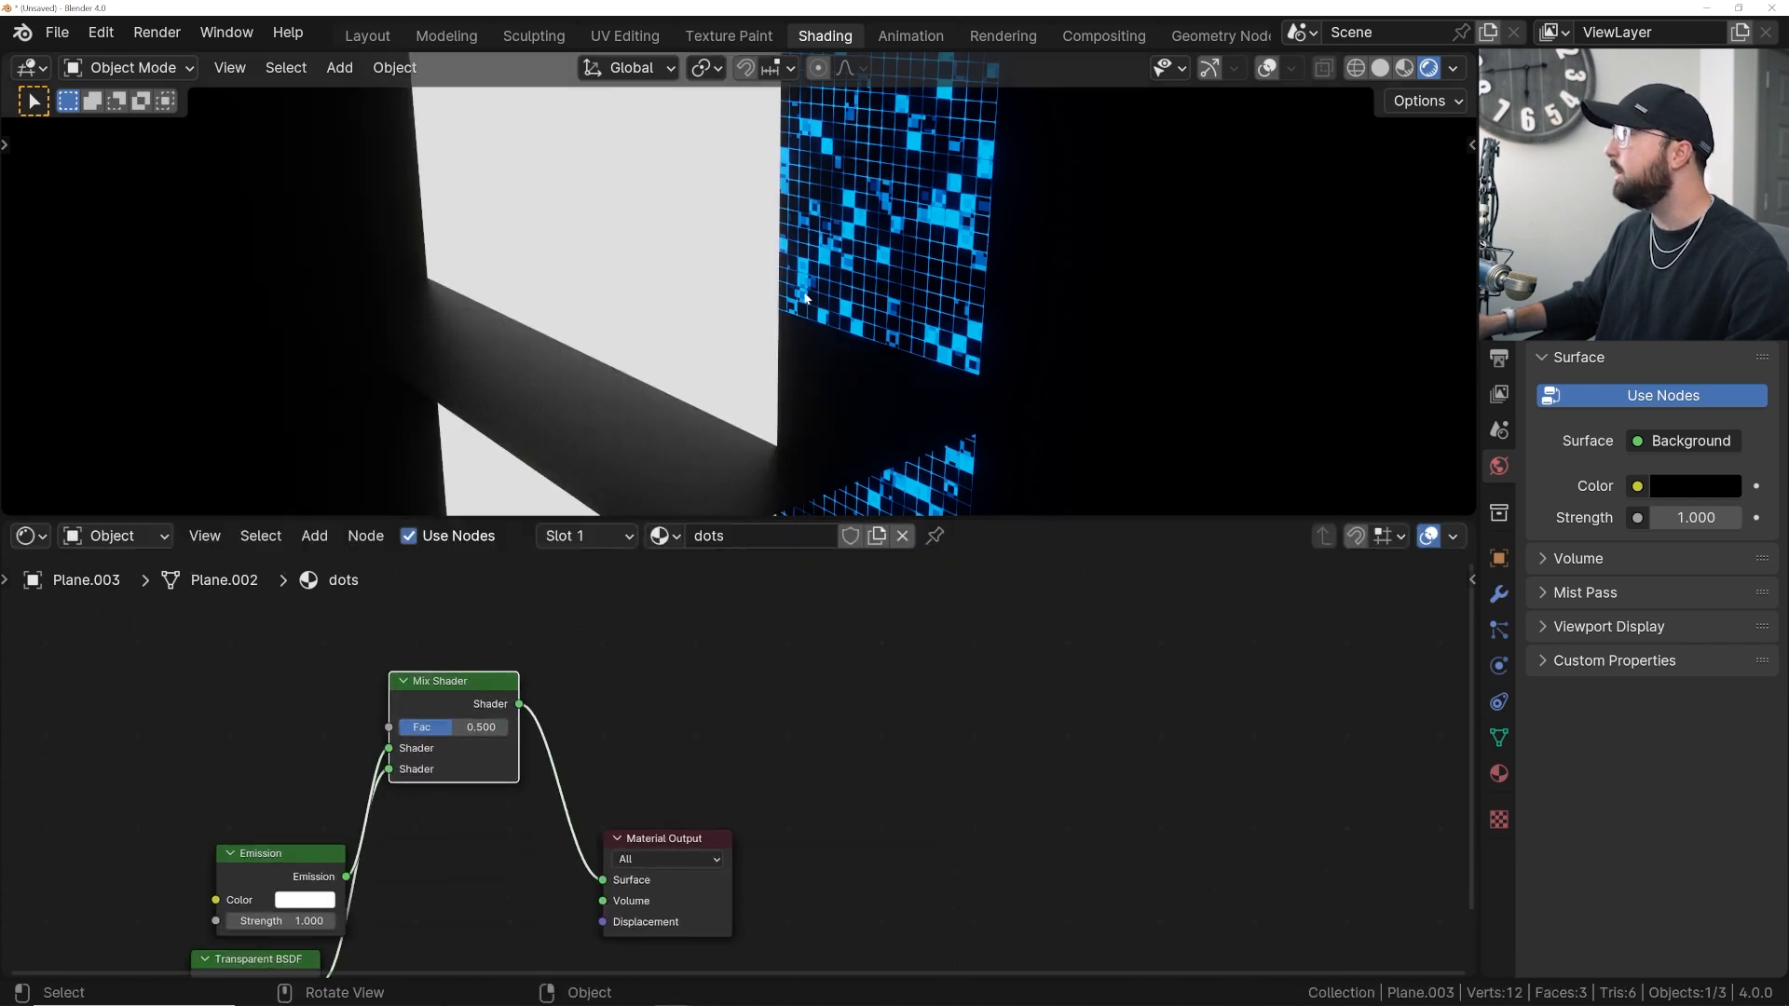
# - Add a Color Ramp node and connect its output to the Mix Shader's Fac input
pyautogui.hotkey('shift', 'a')
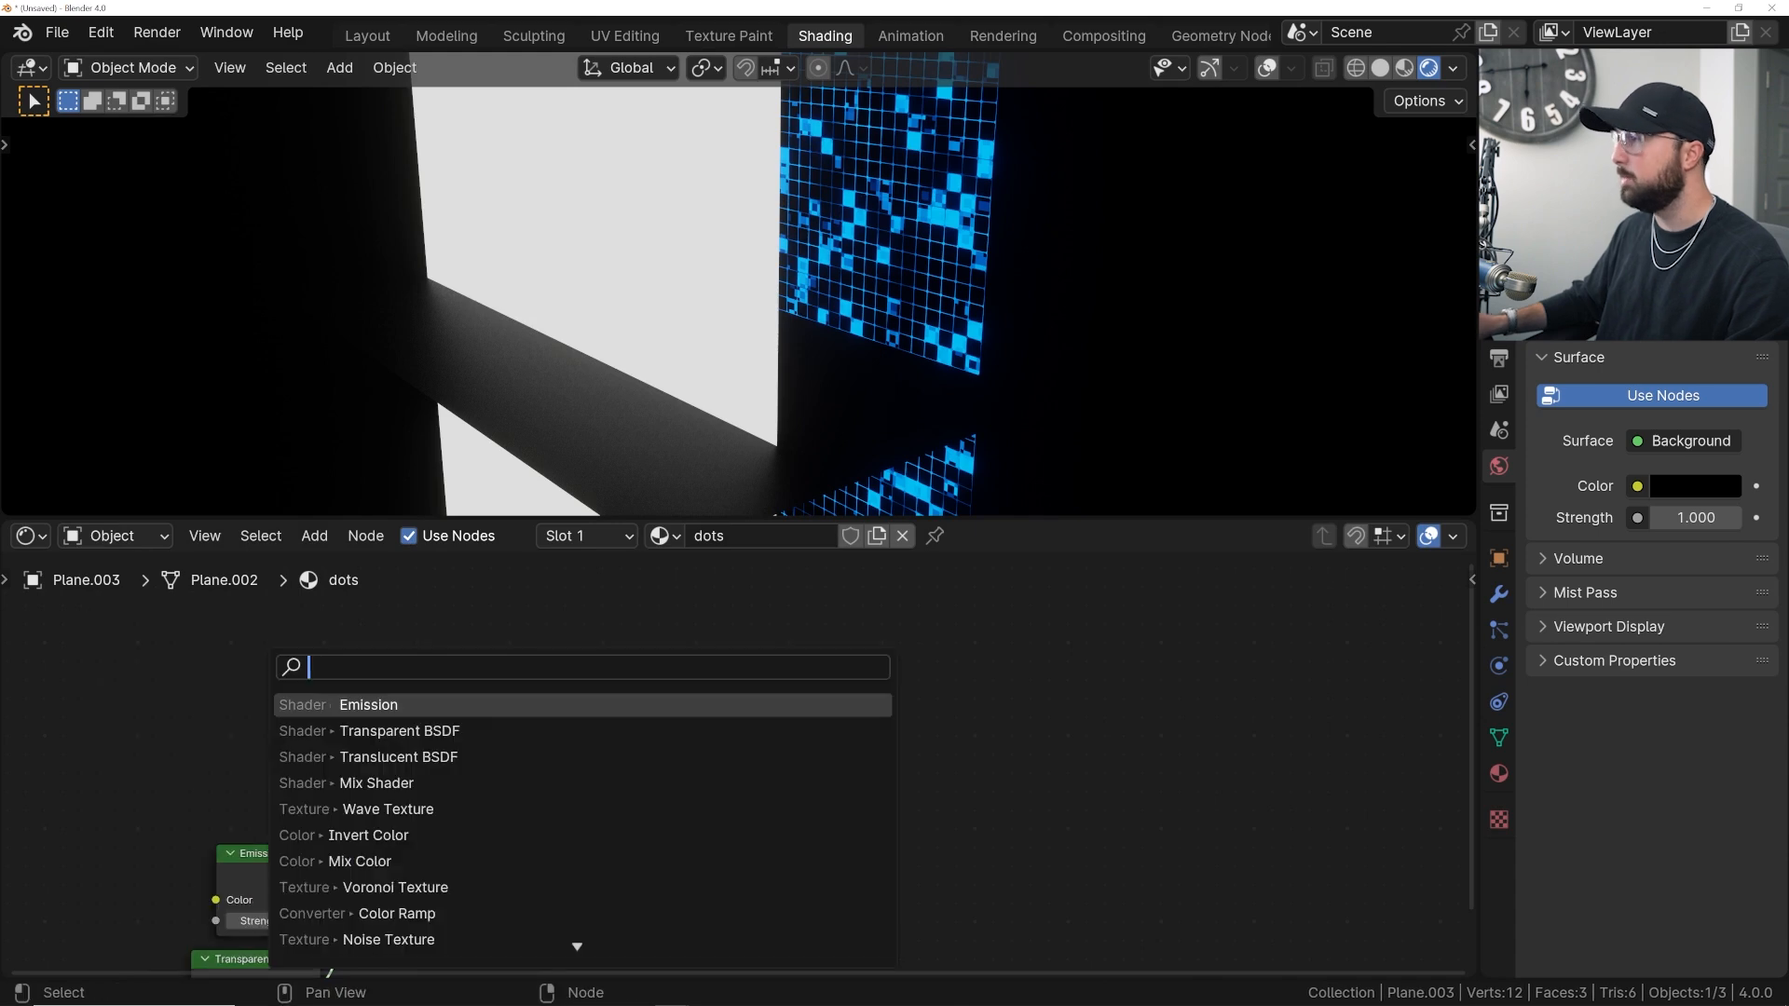
pyautogui.write('col')
pyautogui.press('Down')
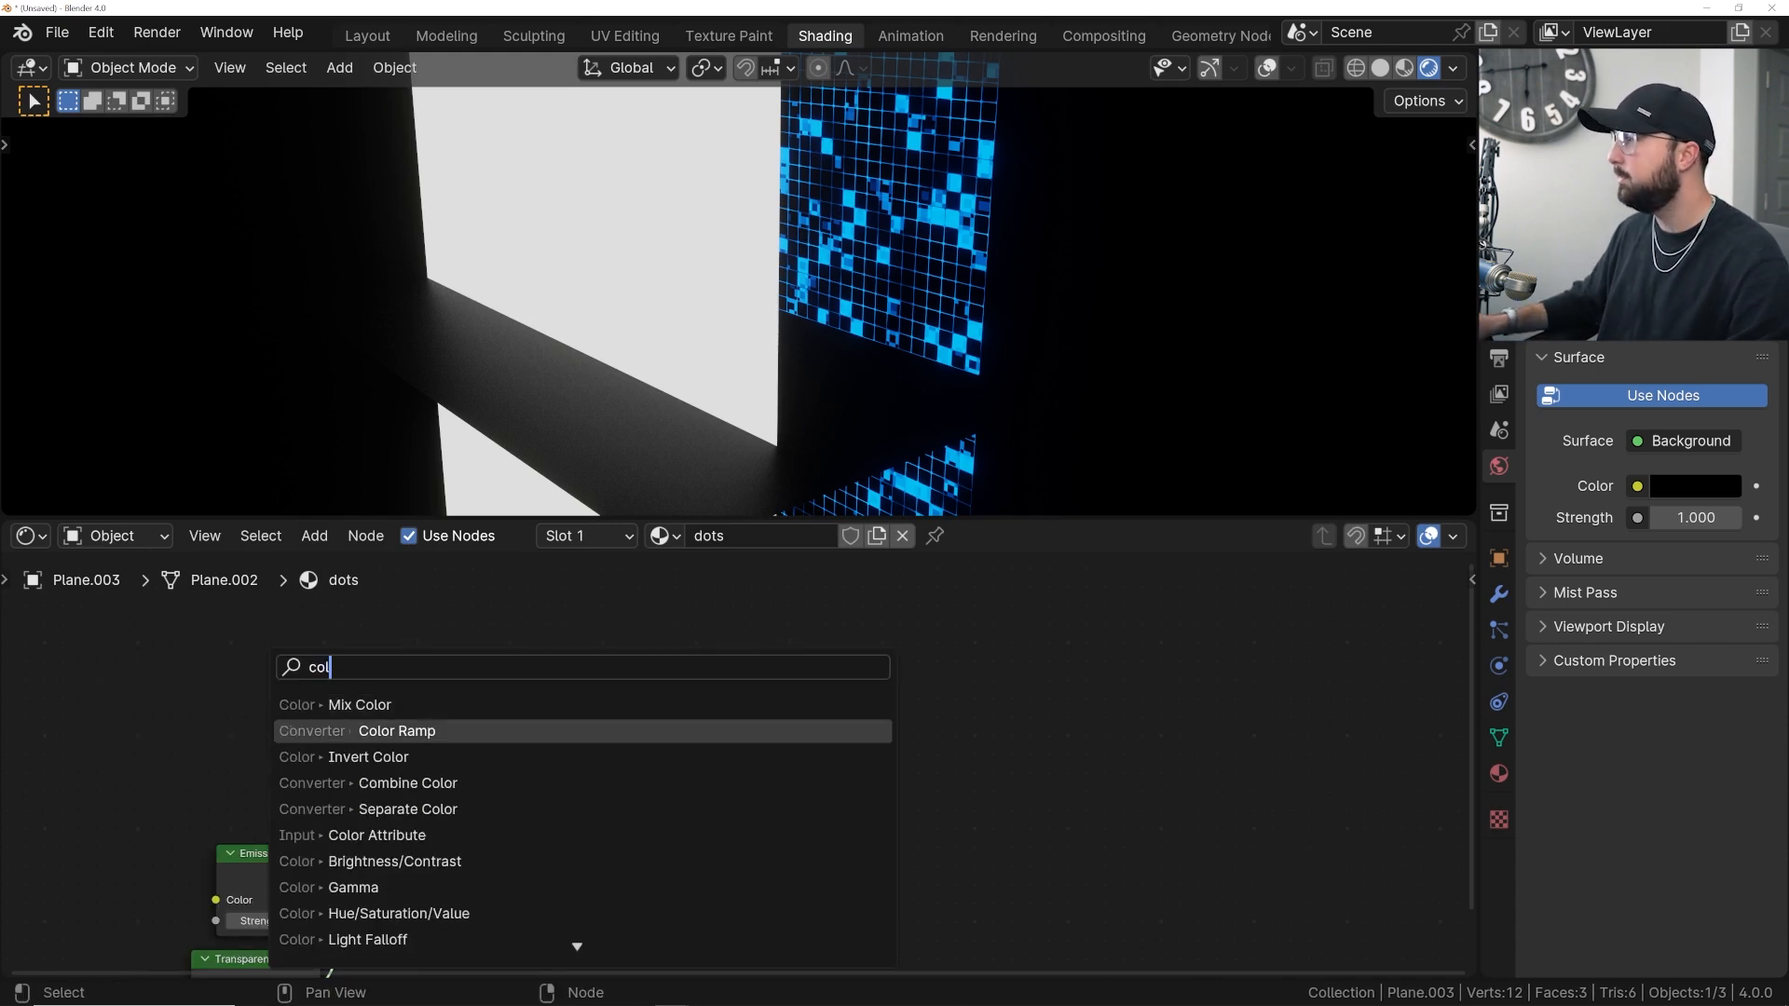
pyautogui.press('Return')
pyautogui.click(91, 643)
pyautogui.moveTo(314, 673); pyautogui.dragTo(386, 727)
# - Add a Voronoi Texture with Texture Coordinate and Mapping nodes, and drive the mapping from the Object coordinates
pyautogui.moveTo(321, 731); pyautogui.dragTo(673, 764, button='middle')
pyautogui.hotkey('shift', 'a')
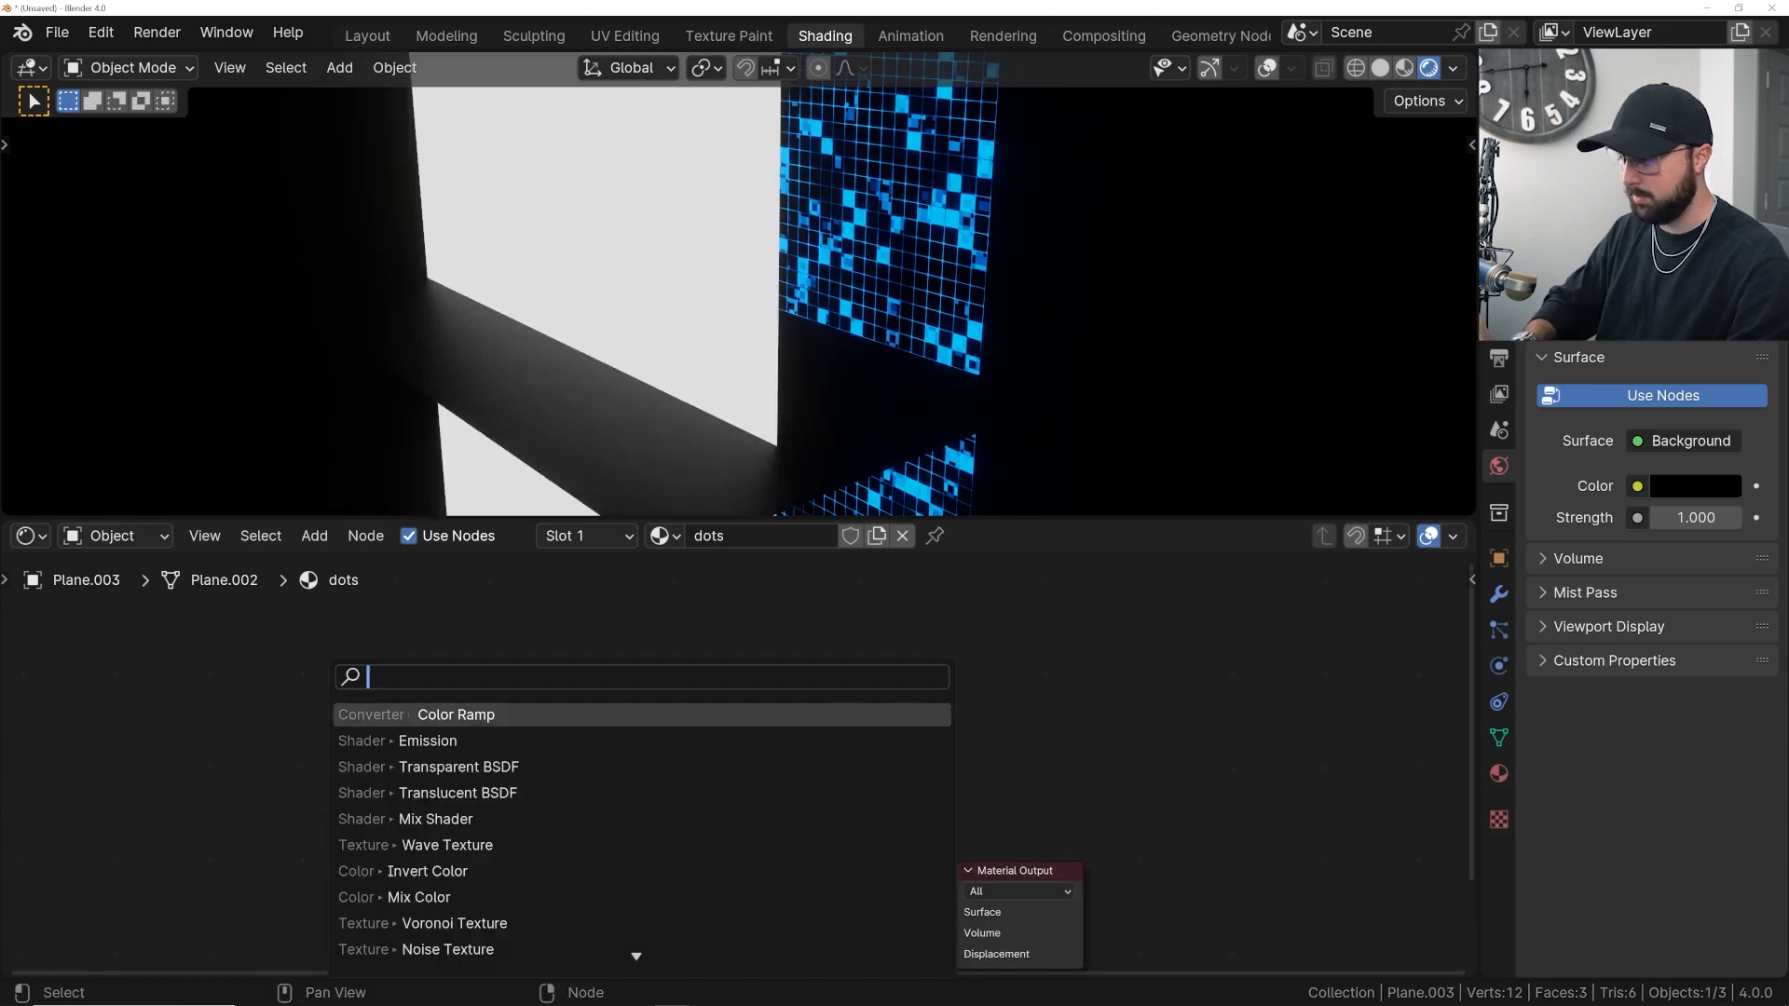
pyautogui.write('vor')
pyautogui.press('Return')
pyautogui.click(289, 692)
pyautogui.hotkey('ctrl', 't')
pyautogui.moveTo(115, 833); pyautogui.dragTo(280, 777, button='middle')
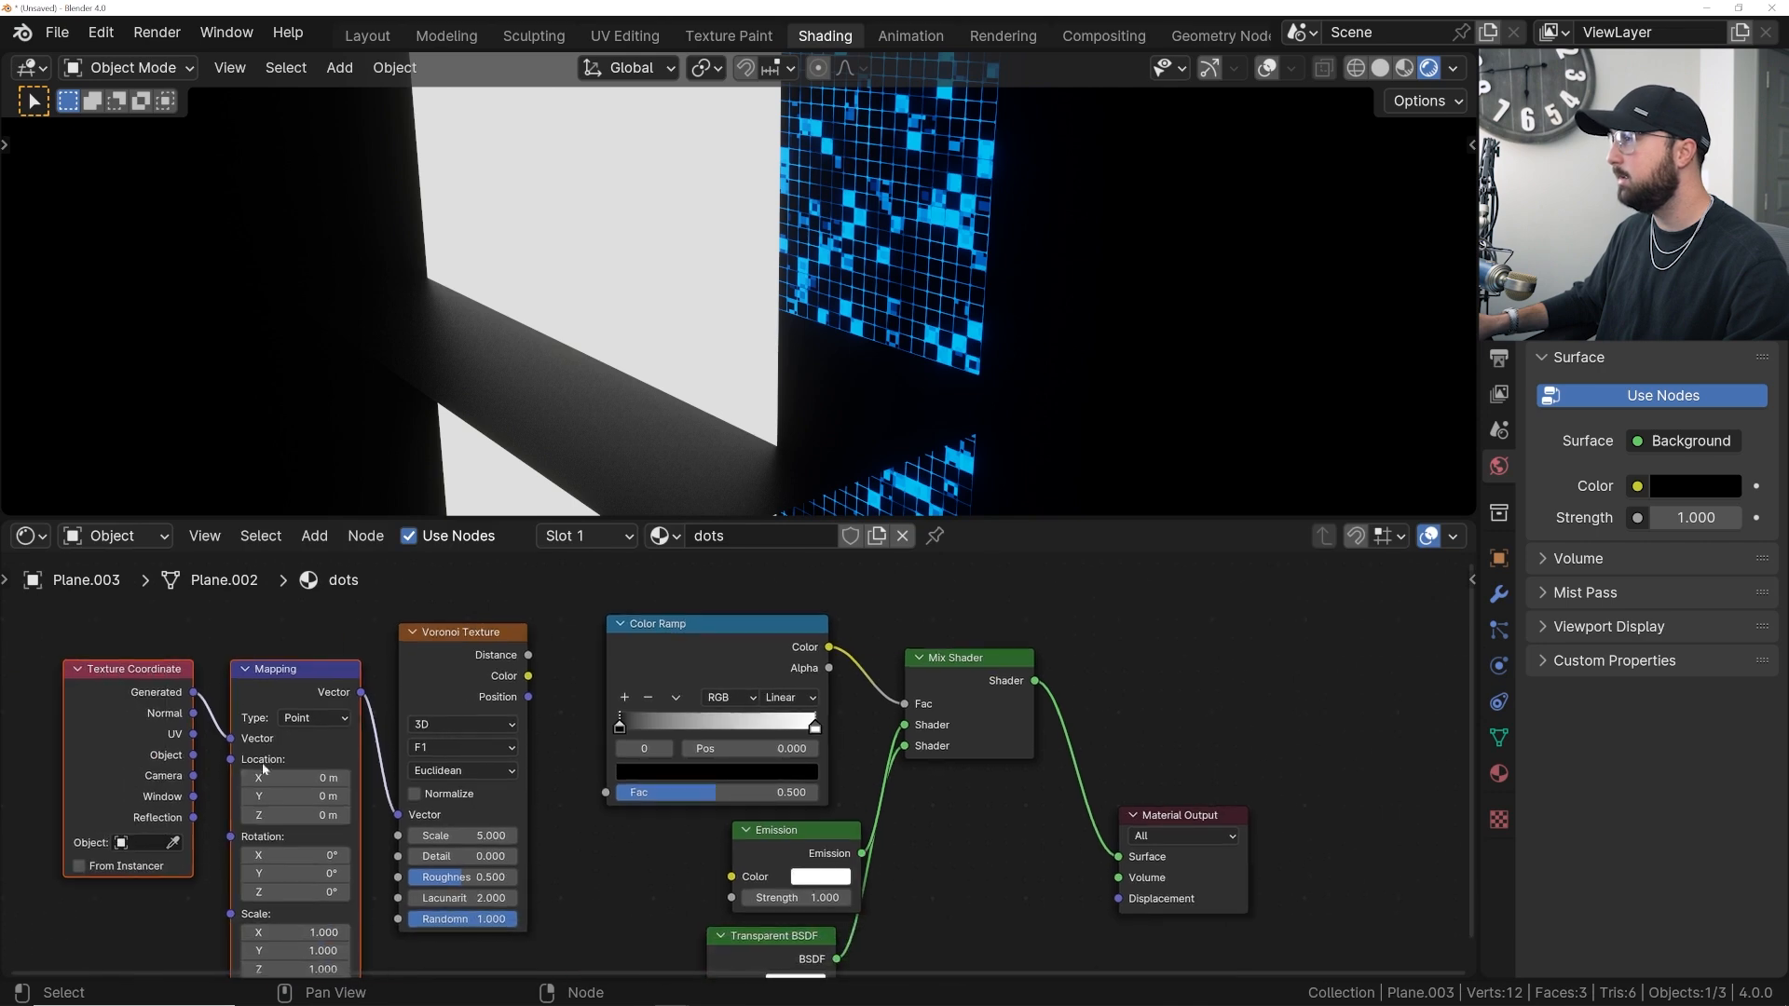
pyautogui.moveTo(193, 754); pyautogui.dragTo(229, 742)
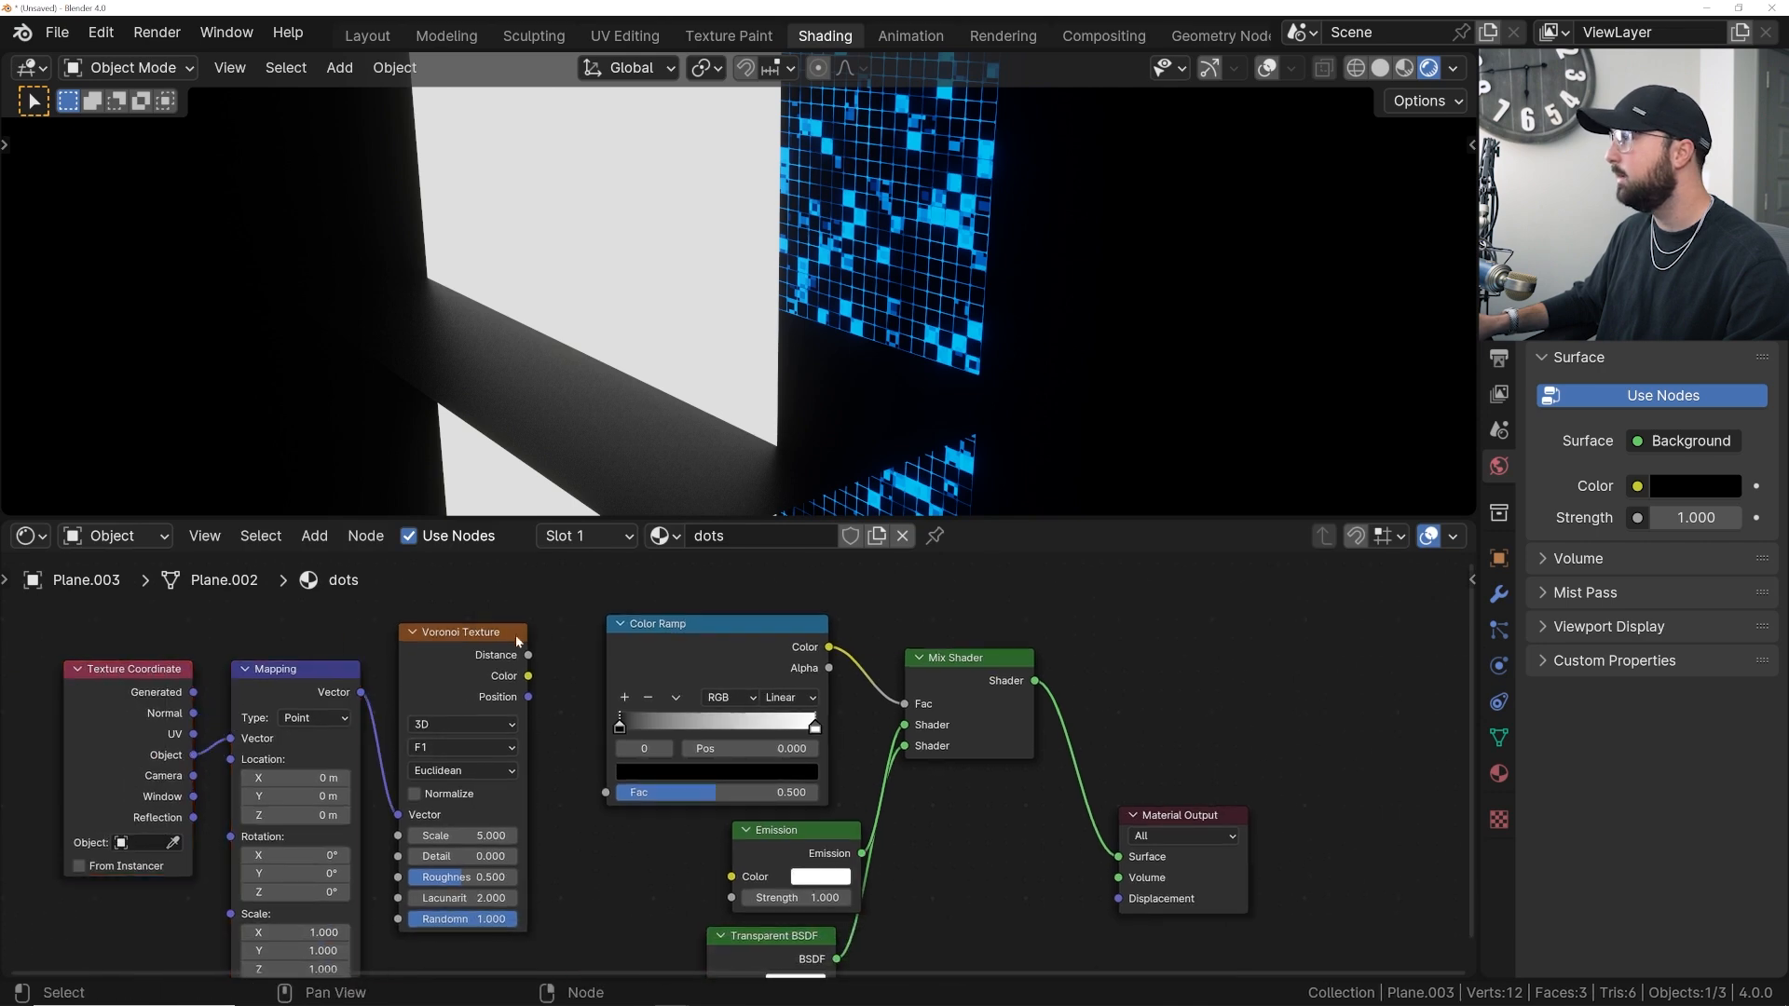
# - Feed the Voronoi Distance, with Randomness 0, into the Color Ramp's Fac and set the ramp's white stop position to 0.041
pyautogui.moveTo(529, 656); pyautogui.dragTo(606, 792)
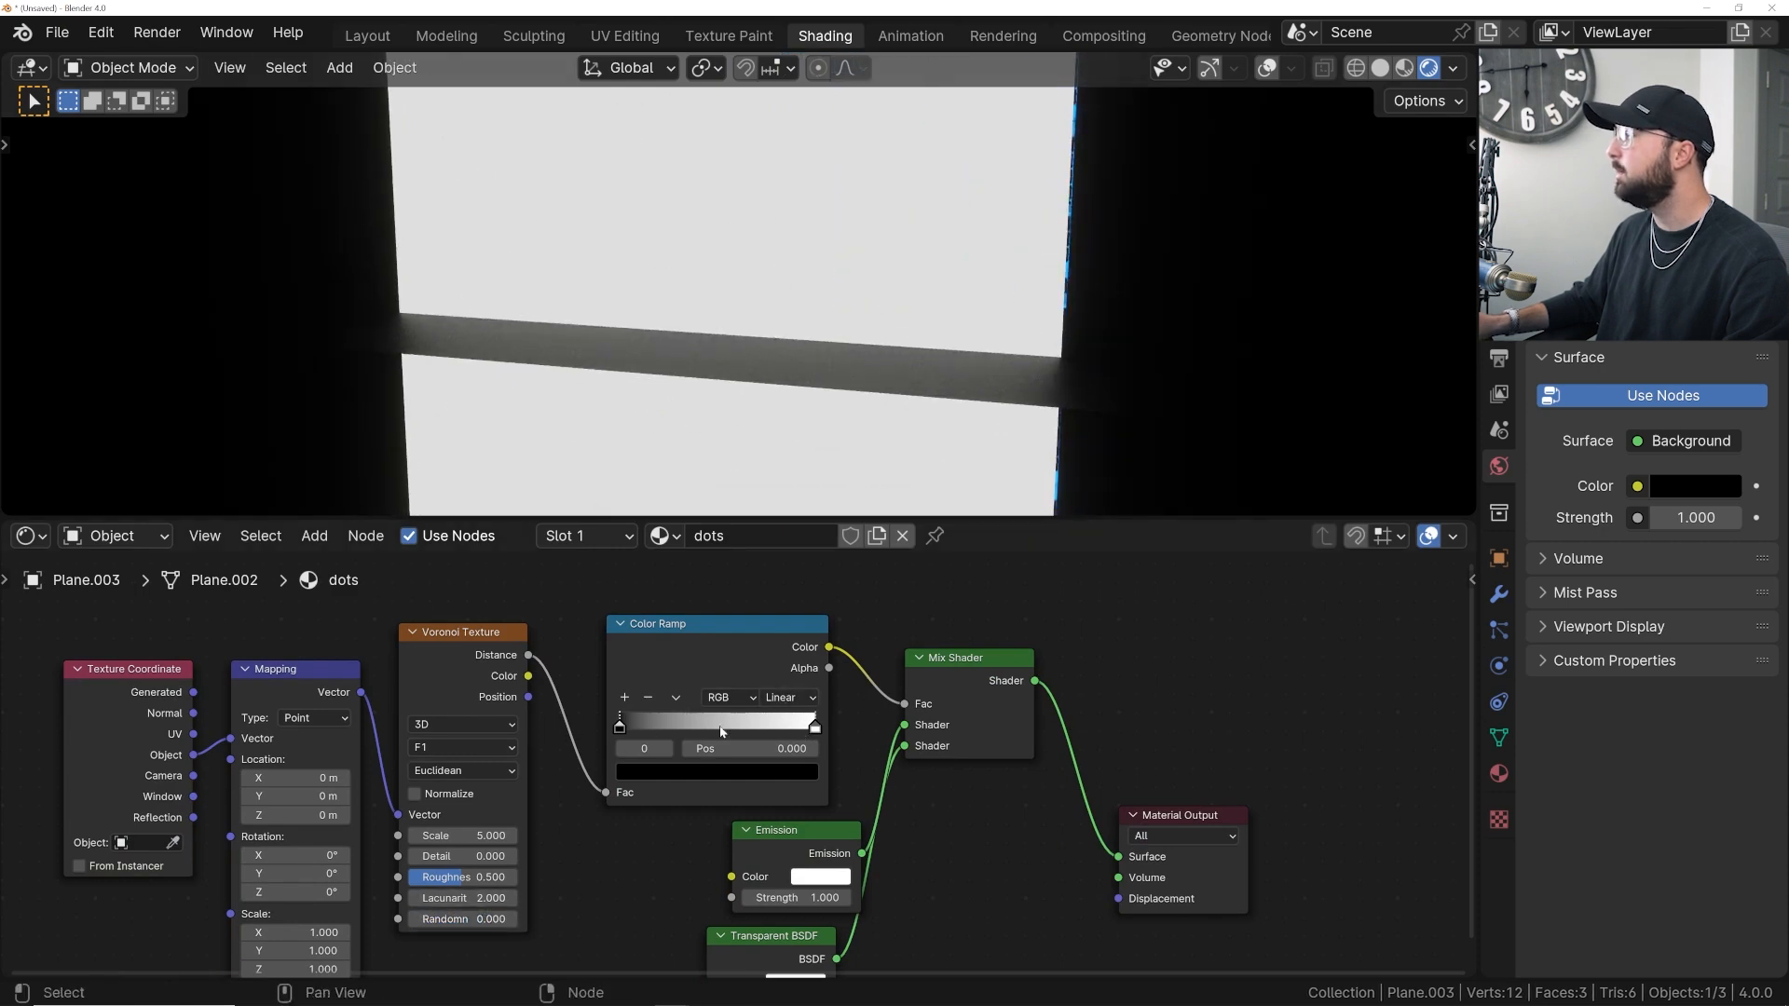
pyautogui.moveTo(641, 724); pyautogui.dragTo(577, 742)
pyautogui.moveTo(803, 726); pyautogui.dragTo(646, 727)
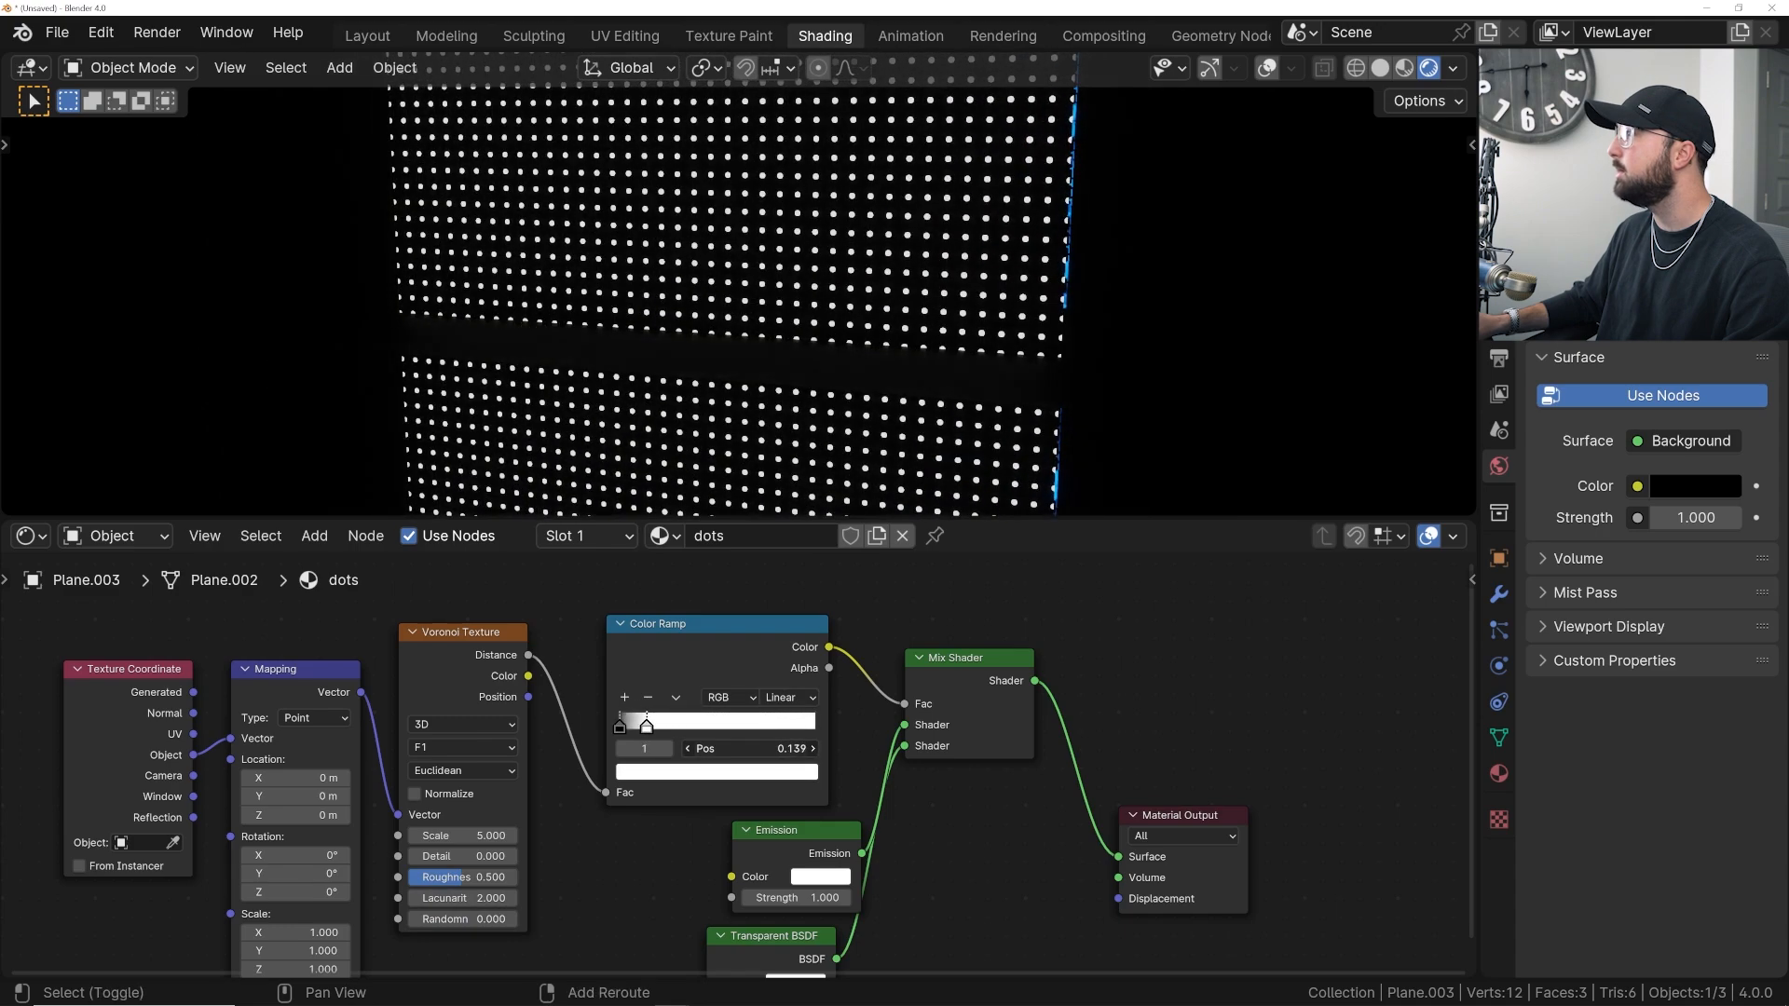
pyautogui.keyDown('shift'); pyautogui.moveTo(750, 749); pyautogui.dragTo(757, 749); pyautogui.keyUp('shift')
pyautogui.moveTo(1341, 352); pyautogui.dragTo(911, 281, button='middle')
pyautogui.moveTo(920, 755); pyautogui.dragTo(878, 656, button='middle')
pyautogui.scroll(-1, 876, 658)
pyautogui.moveTo(746, 824); pyautogui.dragTo(770, 825)
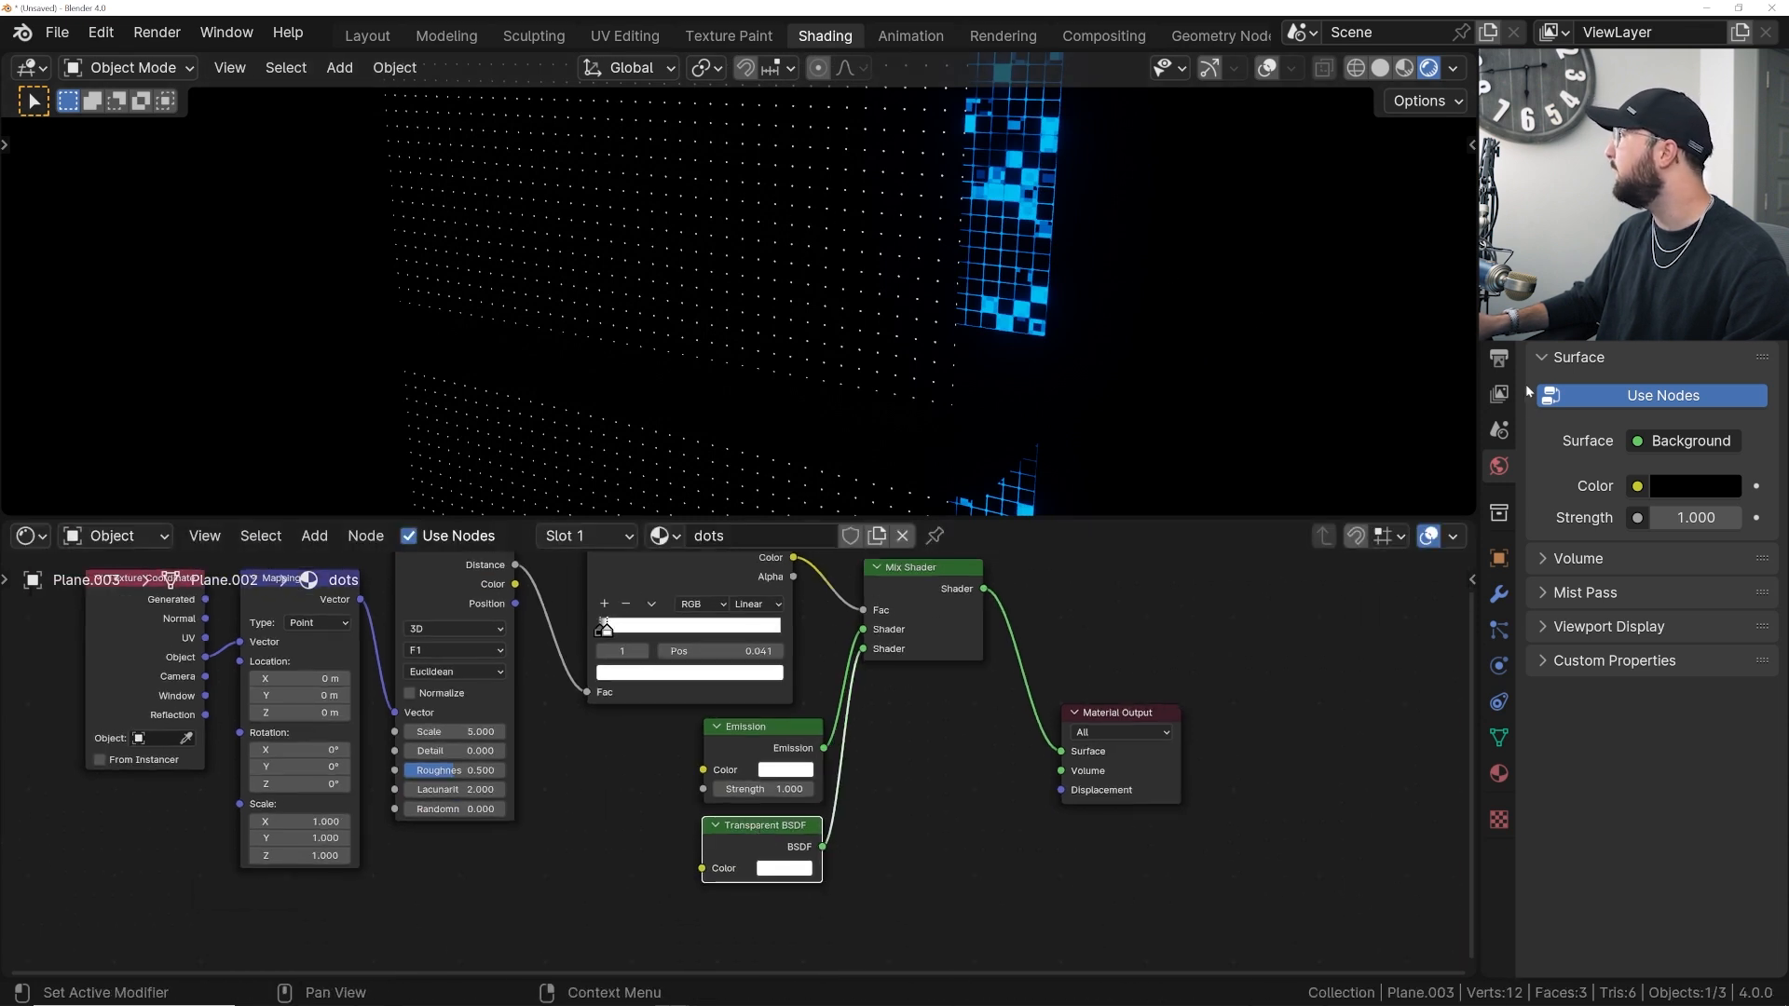
# - Set the dots material's Blend Mode to Alpha Blend
pyautogui.click(1498, 774)
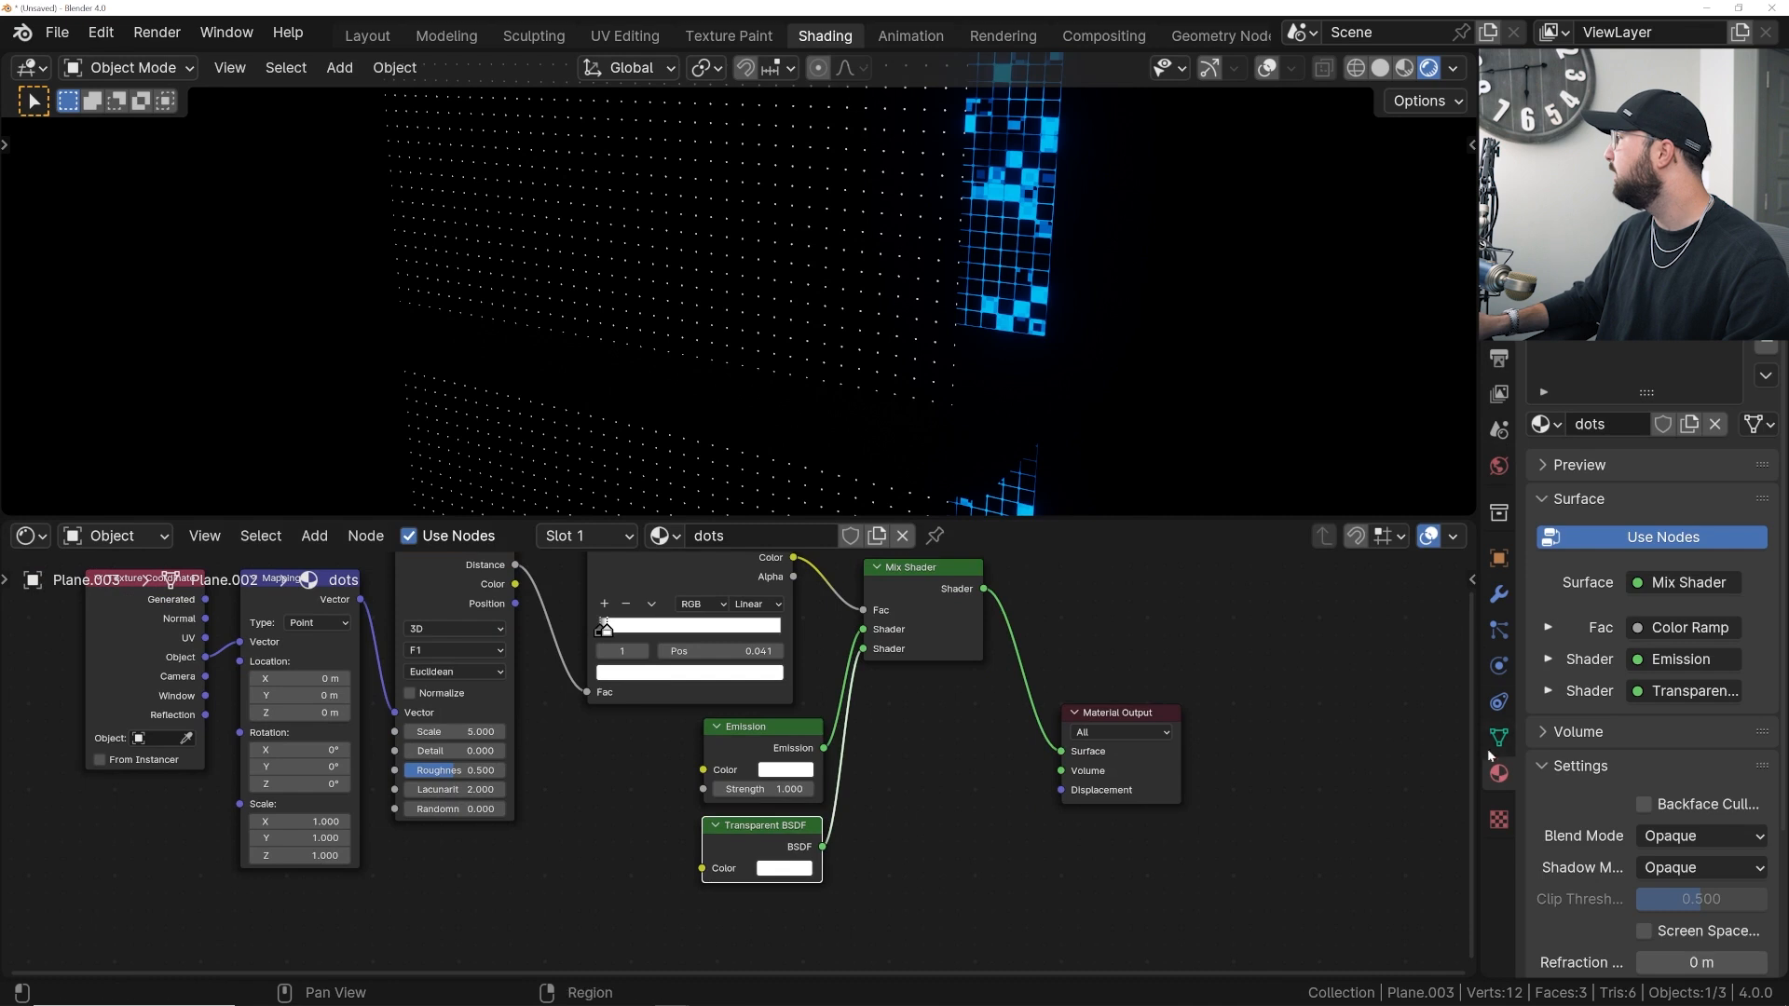
pyautogui.scroll(-1, 1649, 760)
pyautogui.click(1690, 812)
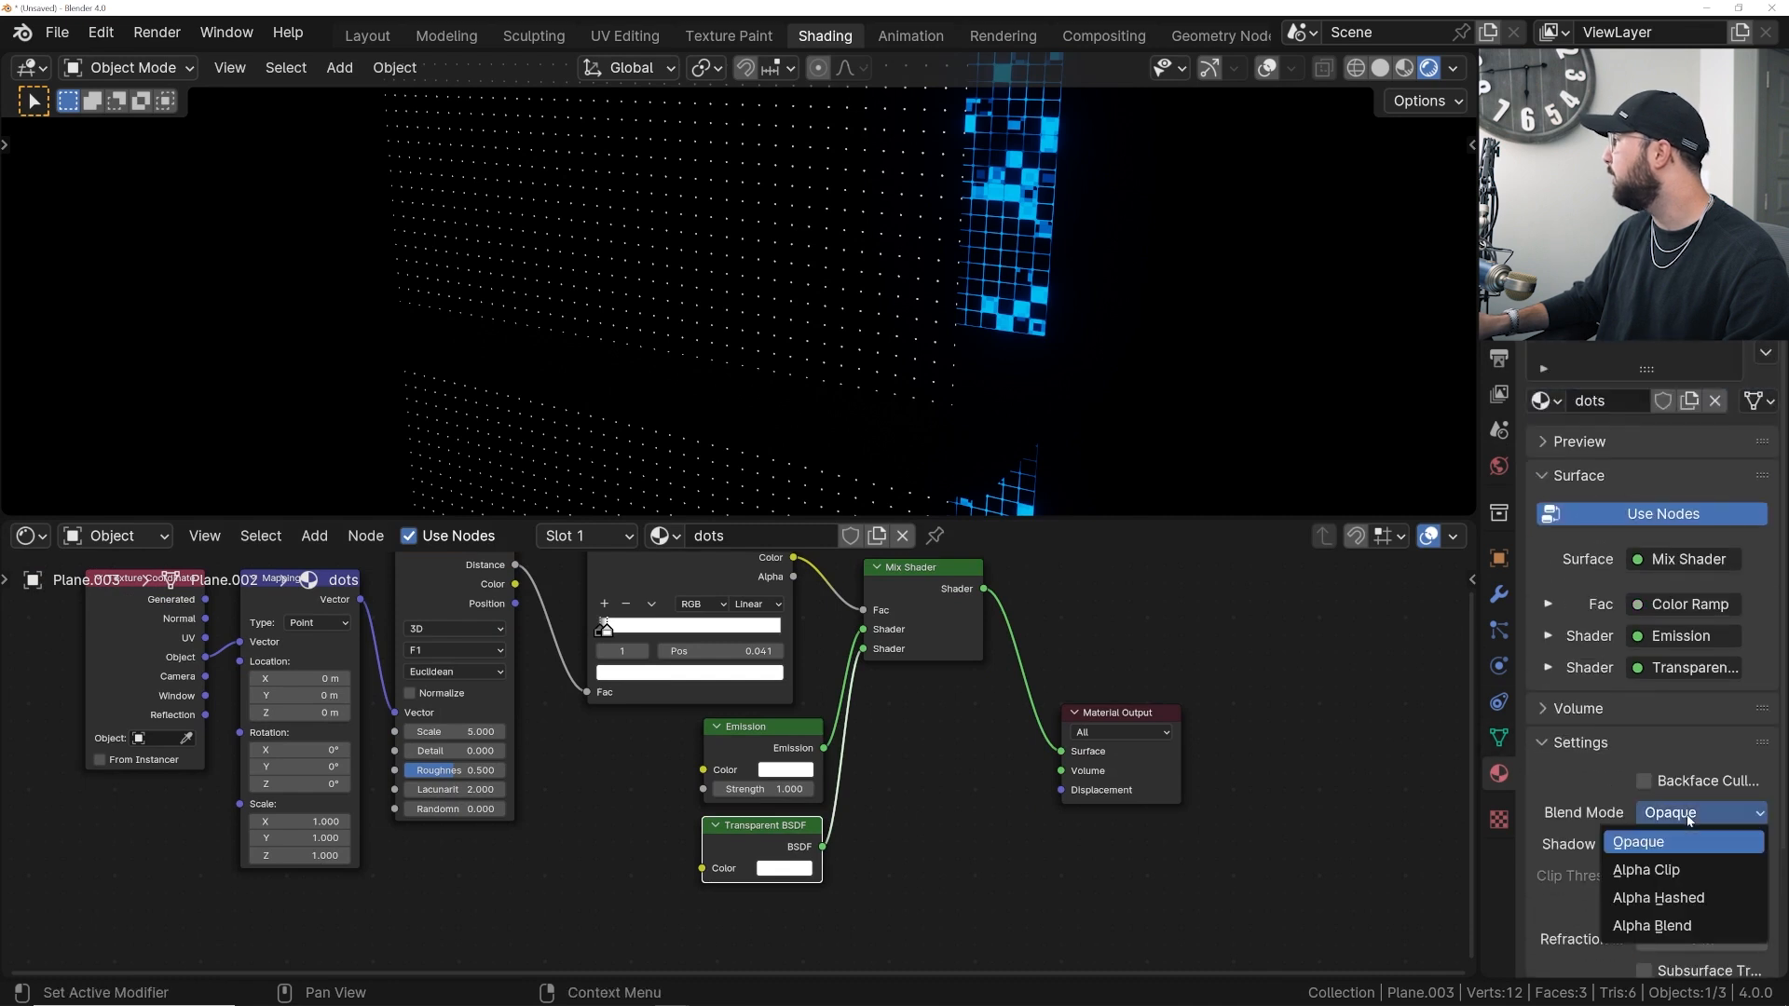
pyautogui.click(1702, 813)
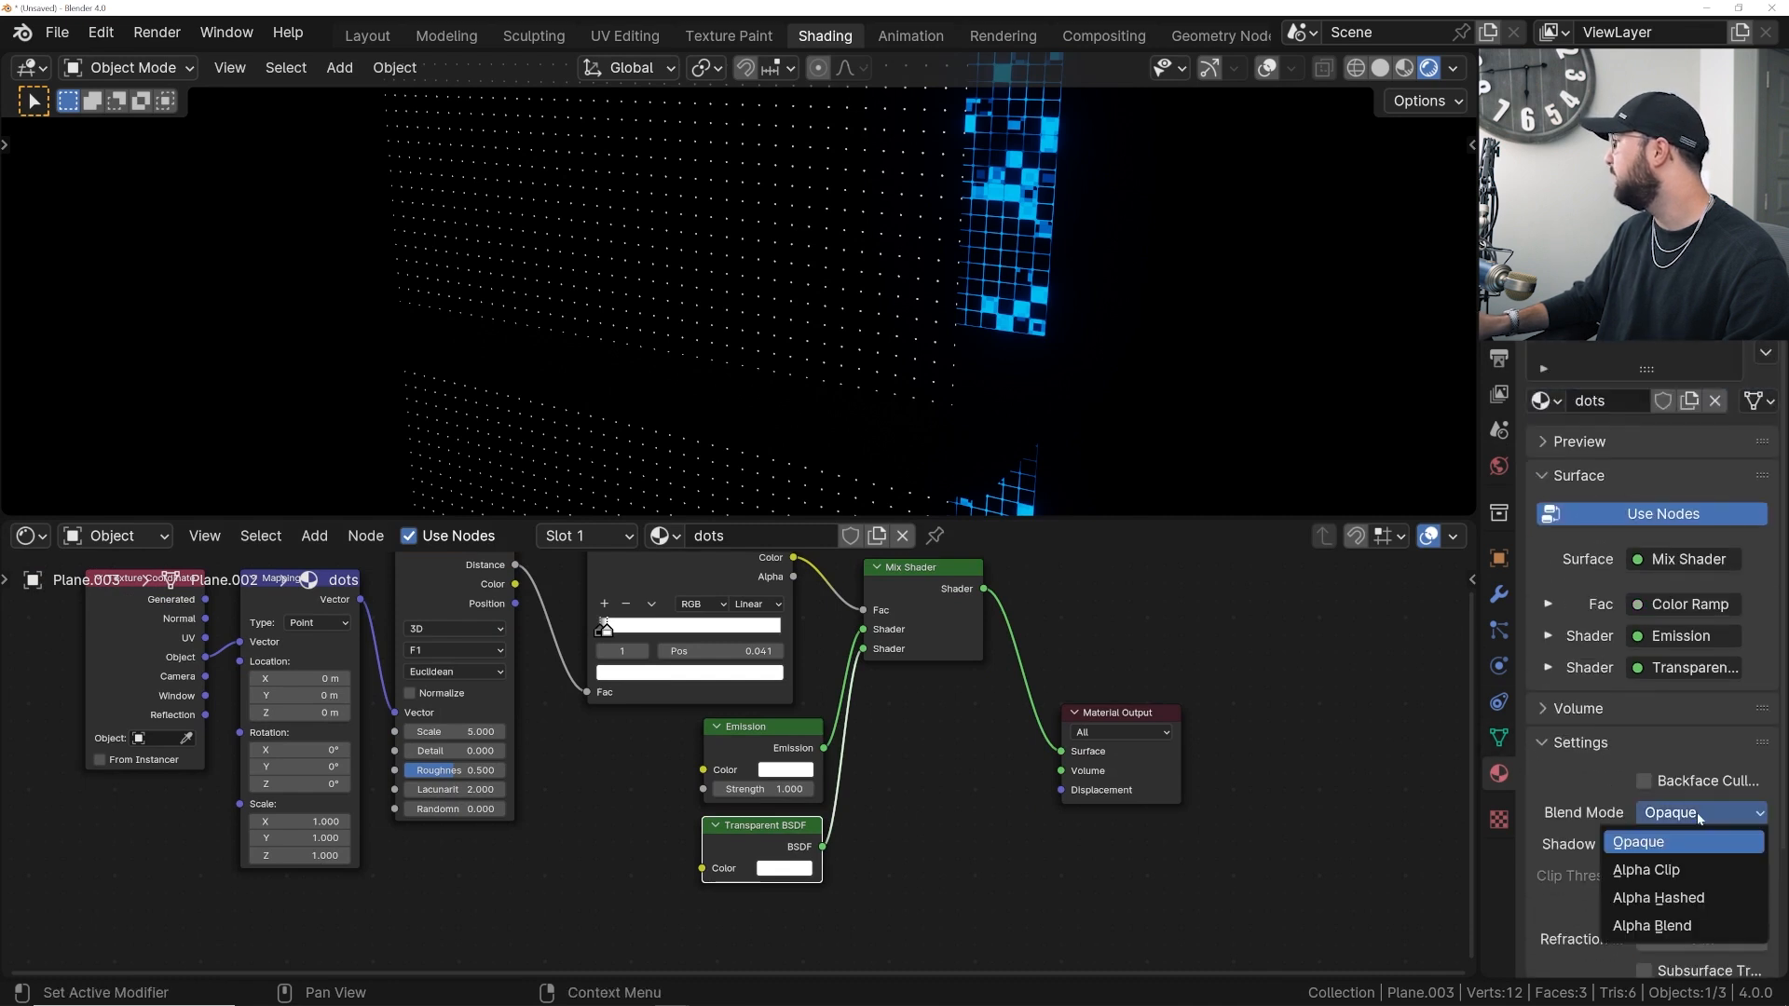
pyautogui.click(1649, 922)
pyautogui.moveTo(690, 279); pyautogui.dragTo(932, 177, button='middle')
# - Look up the blue emission colour in the grid plane's material and set the dots material's Emission Strength to 10
pyautogui.click(933, 182)
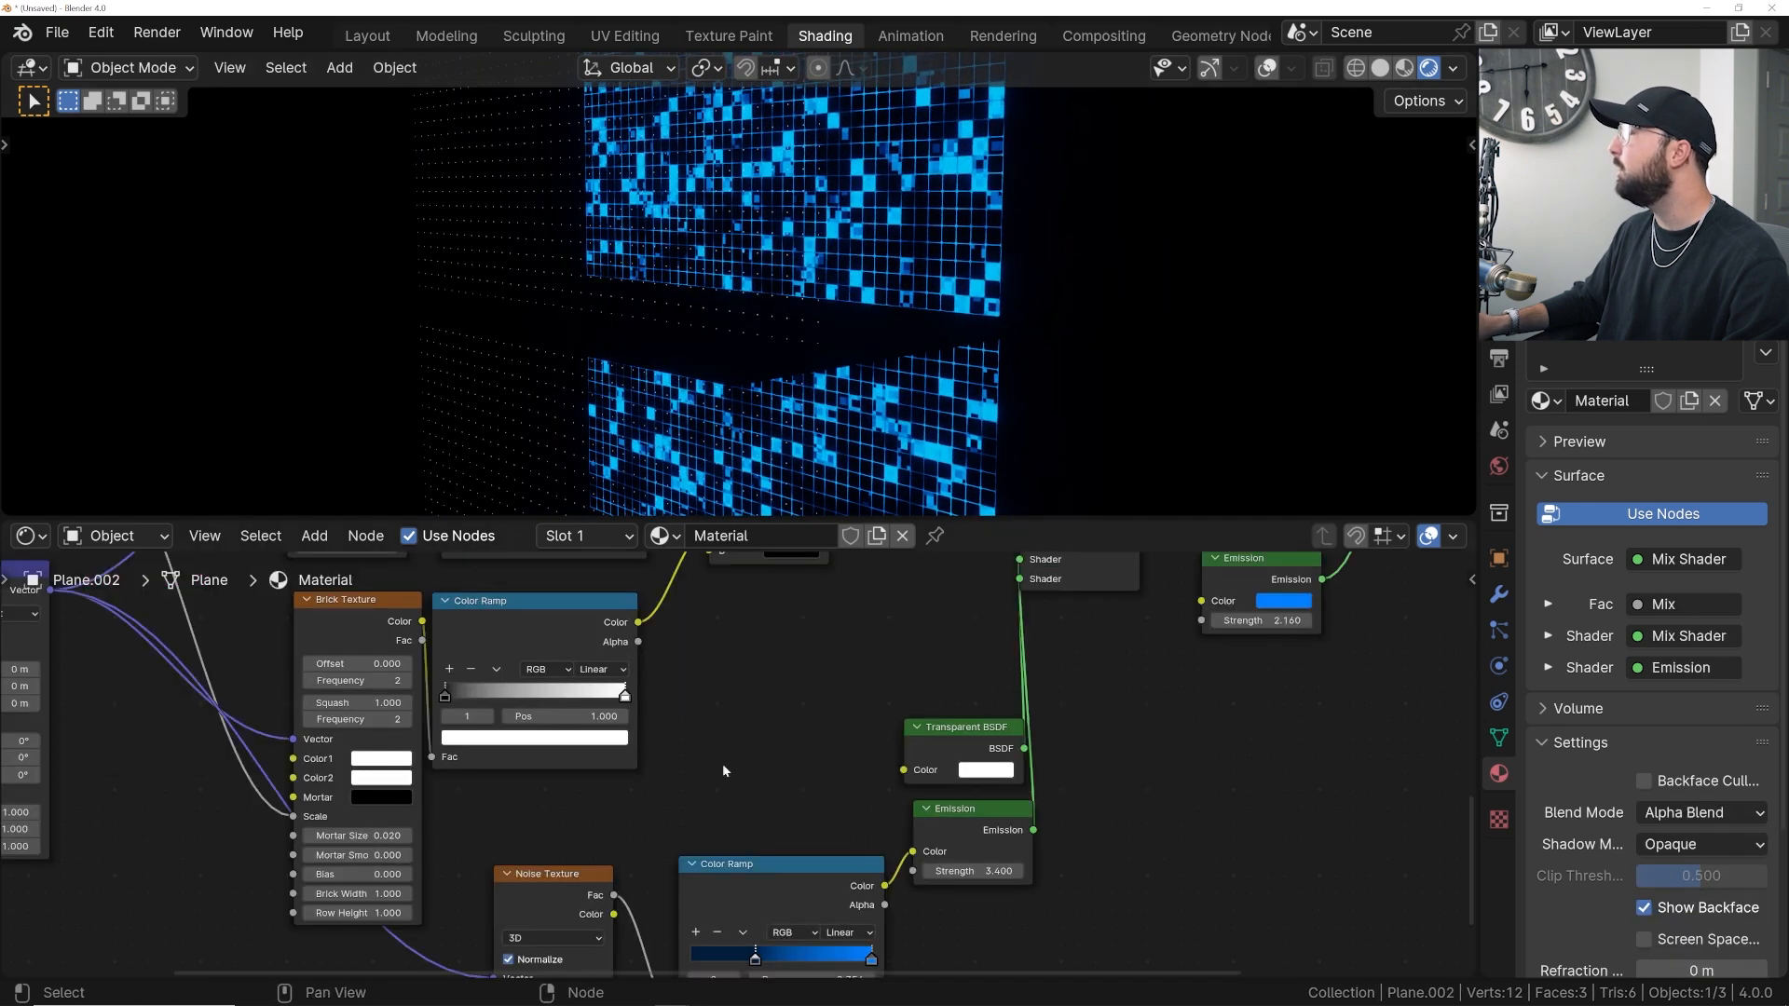
pyautogui.scroll(-1, 716, 760)
pyautogui.moveTo(802, 801); pyautogui.dragTo(718, 575, button='middle')
pyautogui.moveTo(1090, 559); pyautogui.dragTo(820, 761, button='middle')
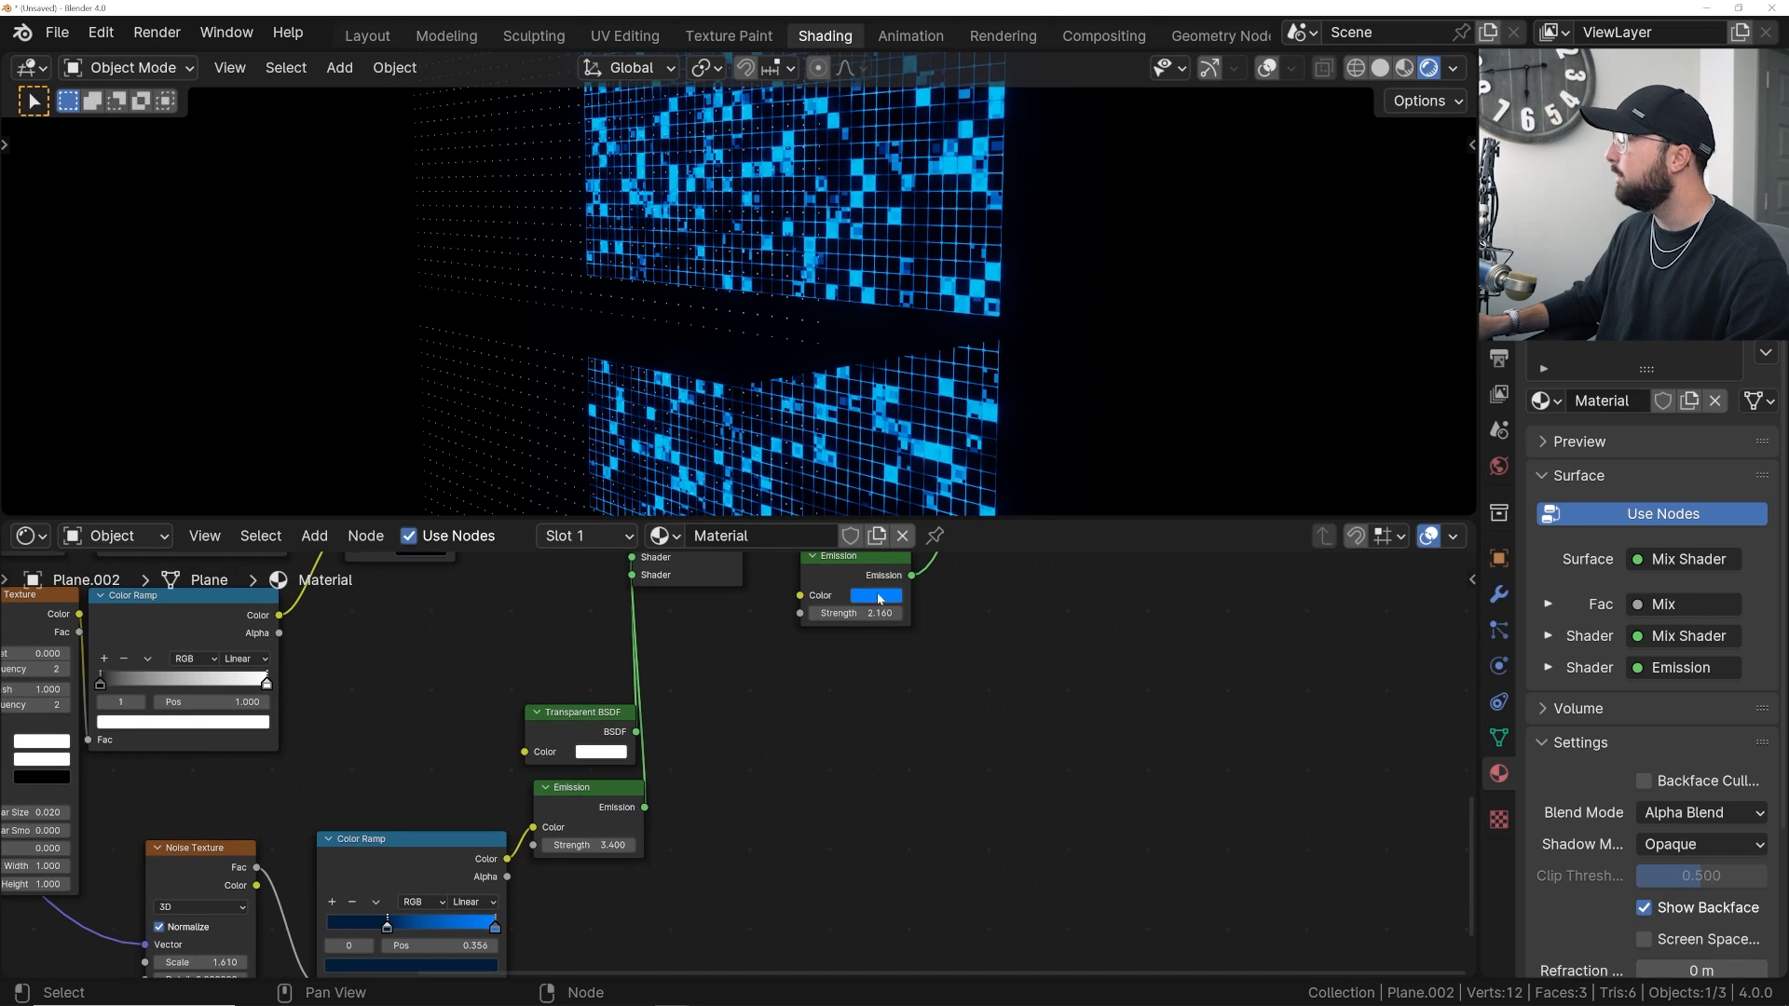
pyautogui.moveTo(881, 601); pyautogui.dragTo(848, 657, button='middle')
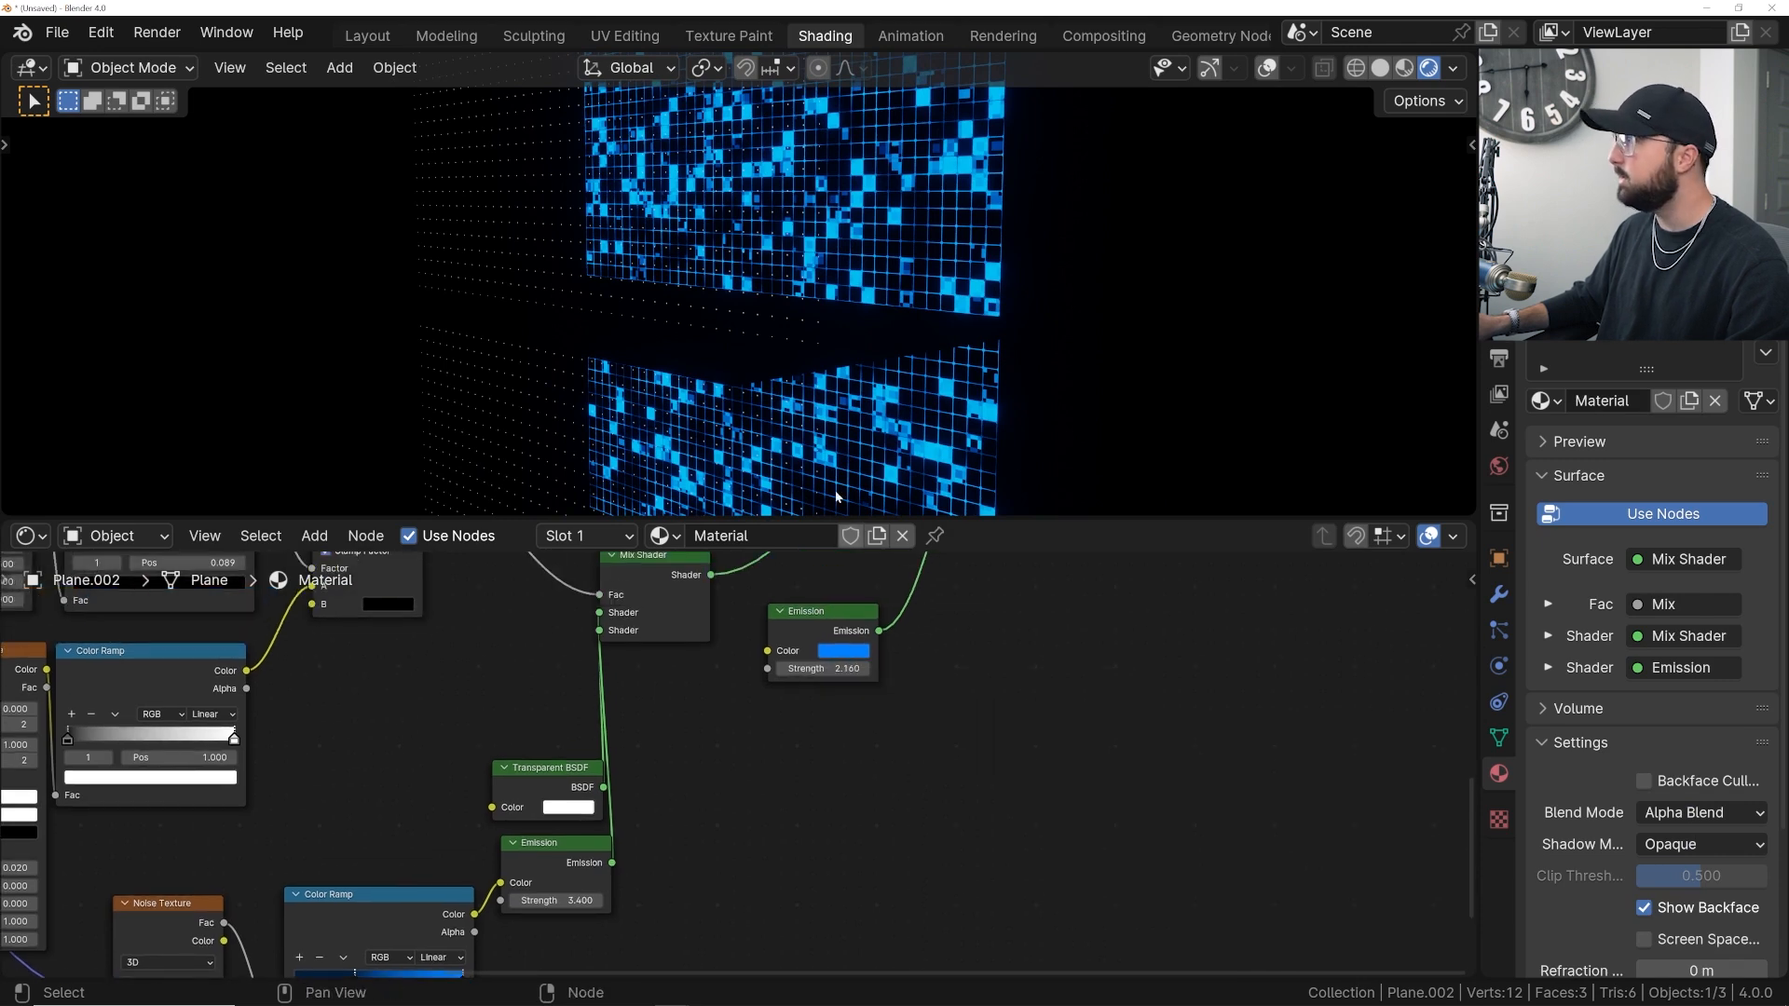
pyautogui.click(474, 166)
pyautogui.moveTo(466, 771); pyautogui.dragTo(494, 769, button='middle')
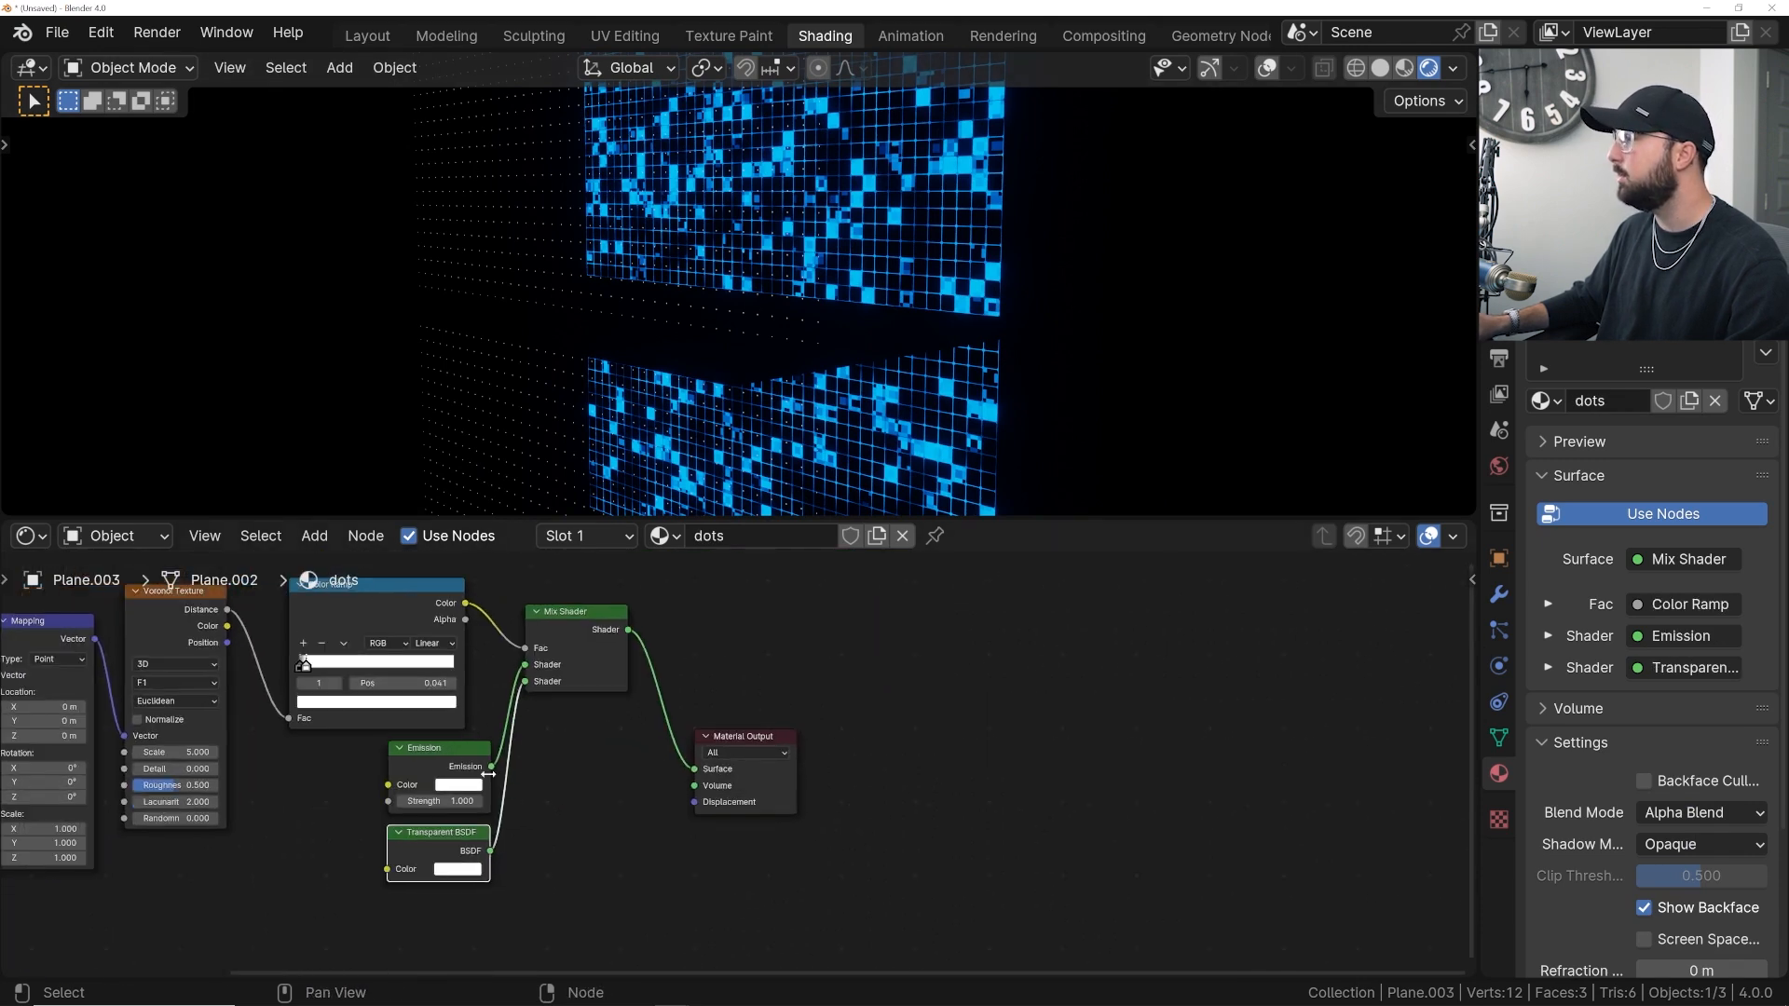
pyautogui.write('10')
pyautogui.press('Return')
# - Switch to the Layout workspace and make the hidden upright plane visible again
pyautogui.moveTo(634, 330); pyautogui.dragTo(1049, 301, button='middle')
pyautogui.click(367, 36)
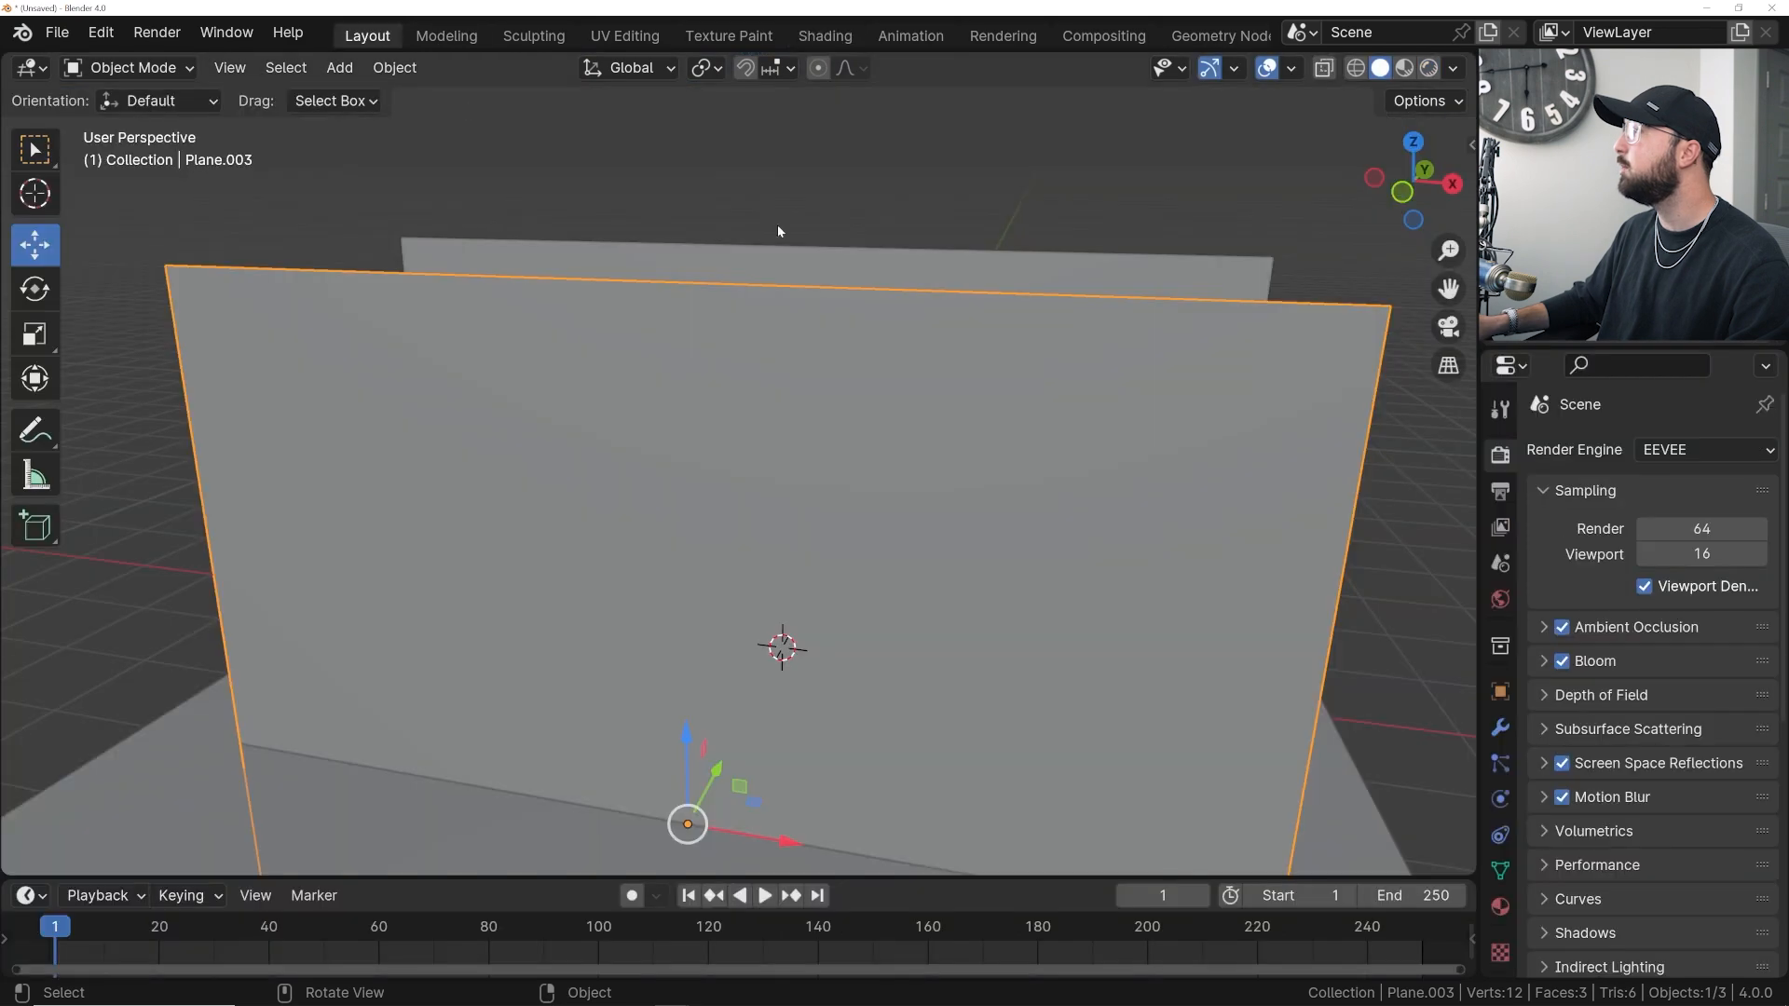
pyautogui.click(1740, 192)
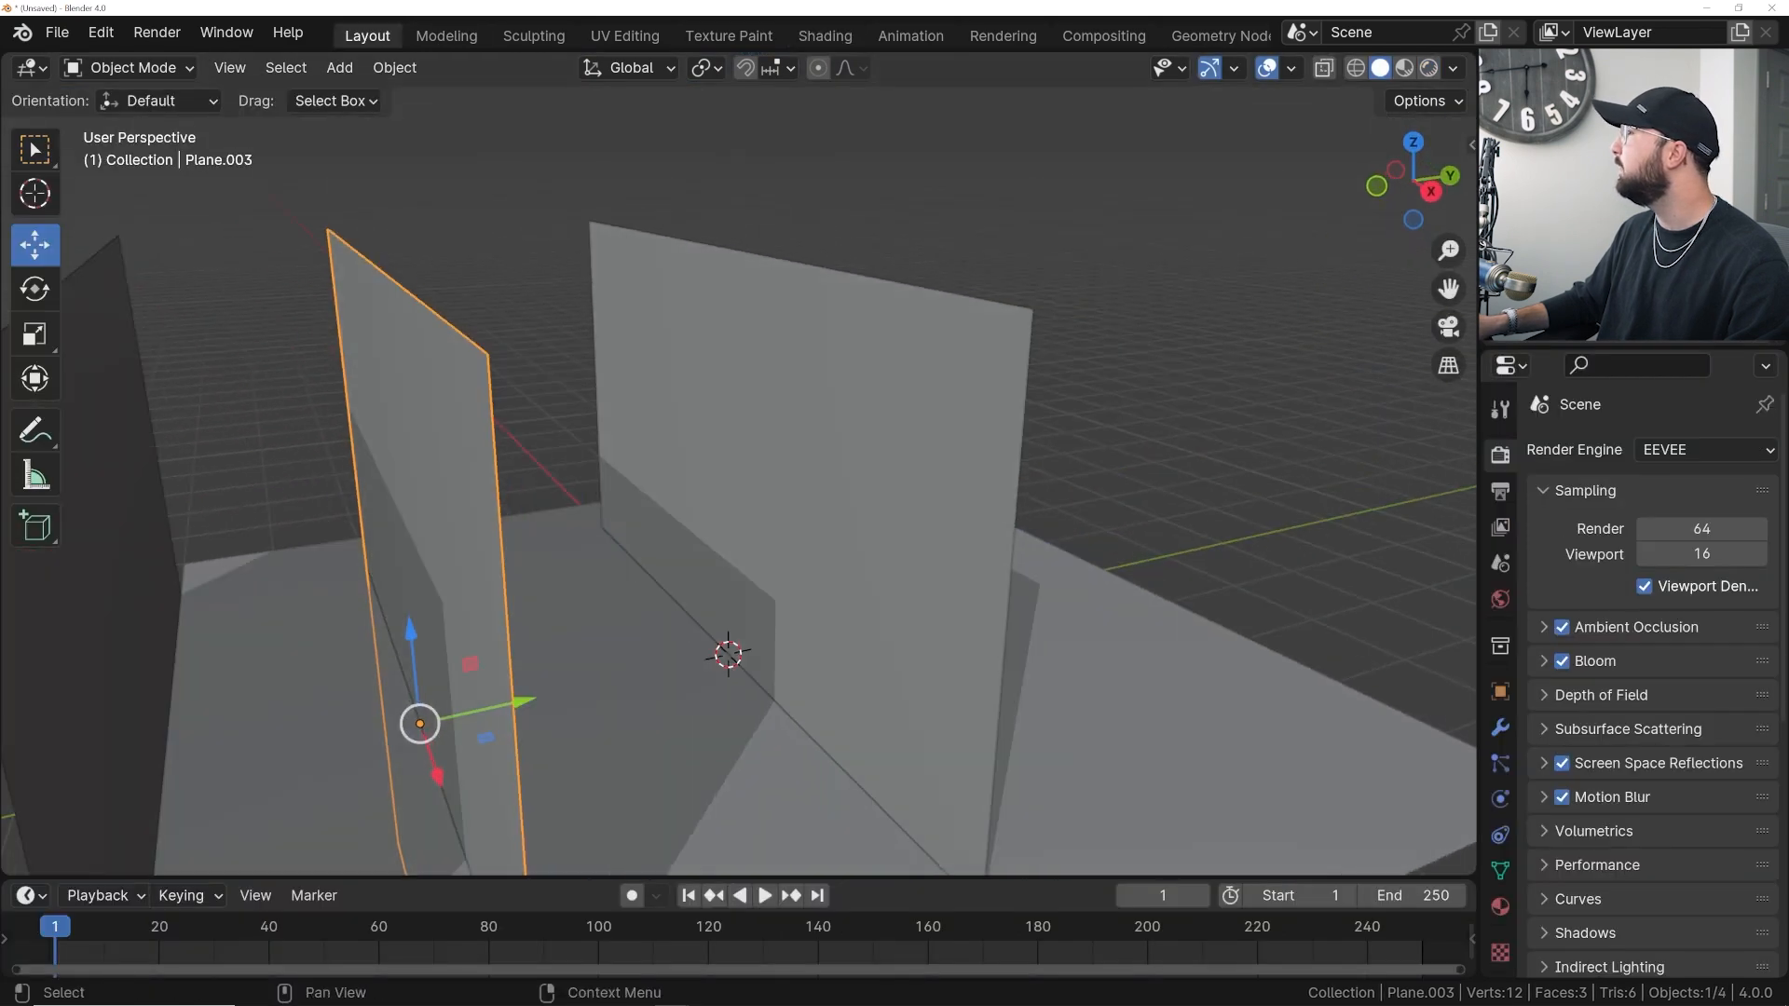
pyautogui.scroll(-2, 523, 343)
pyautogui.moveTo(522, 343); pyautogui.dragTo(547, 344, button='middle')
pyautogui.moveTo(630, 473); pyautogui.dragTo(556, 320, button='middle')
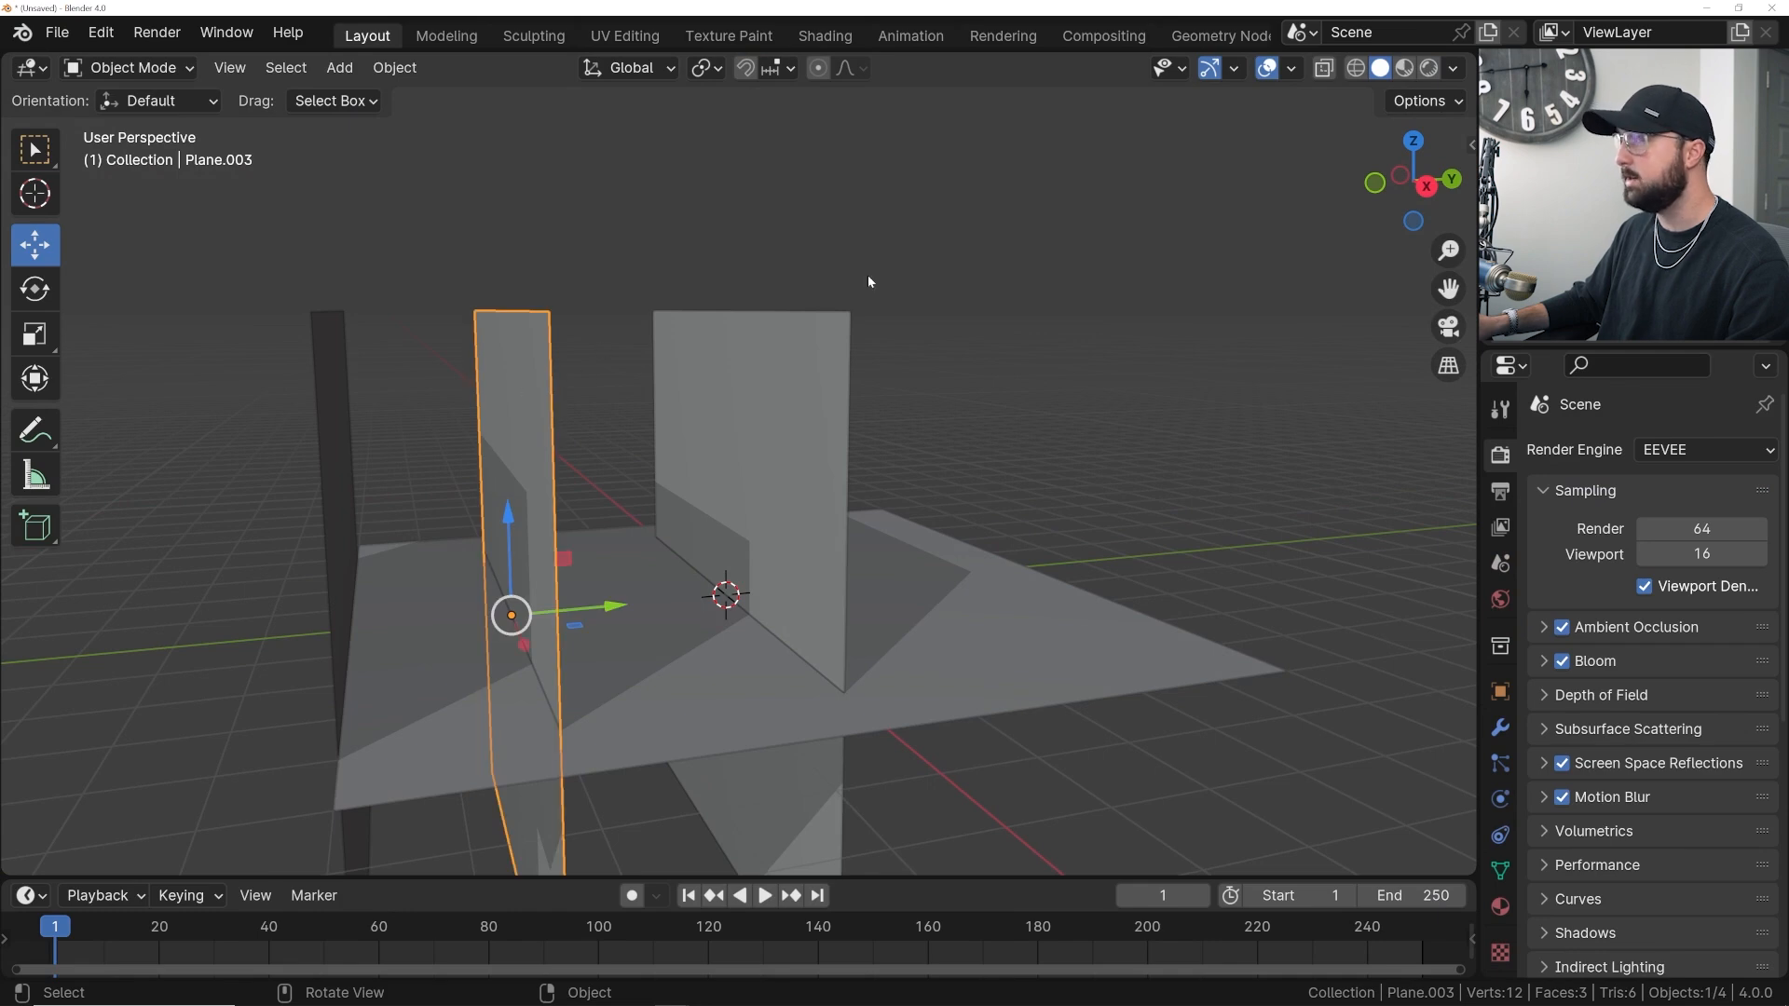
# - Create a linked duplicate of the dots plane and place it along the Y axis on the far side of the grid plane
pyautogui.hotkey('alt', 'd')
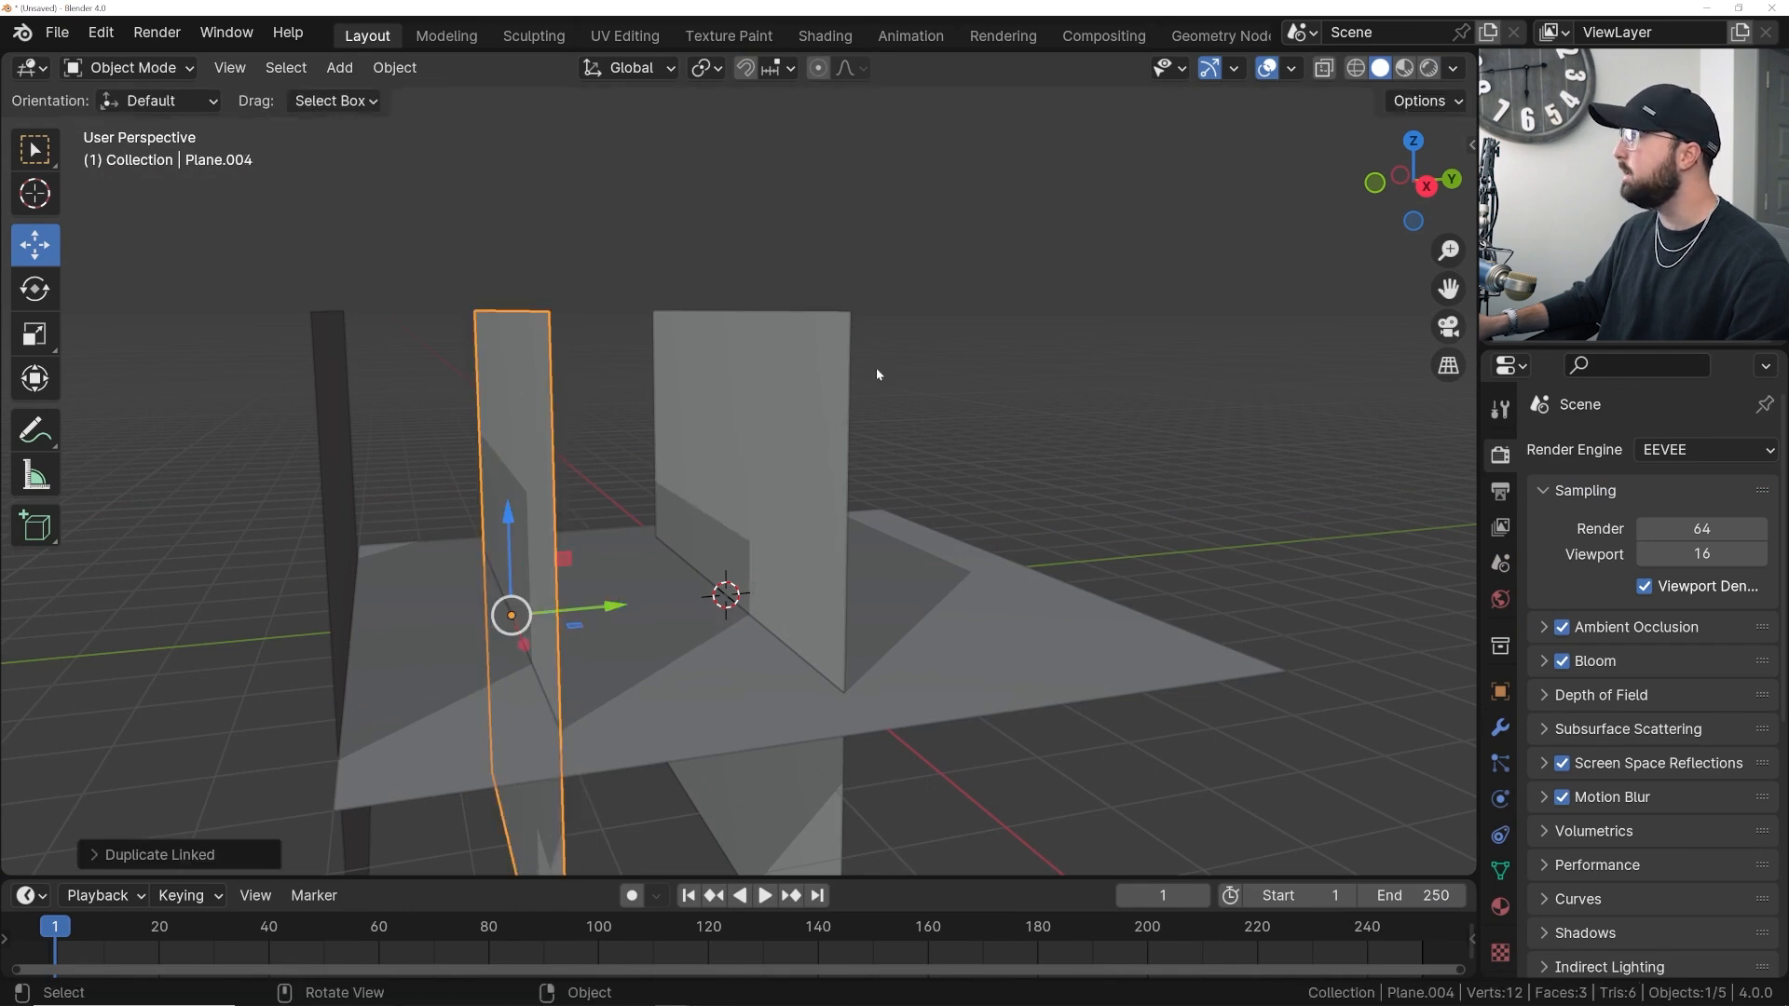
pyautogui.moveTo(876, 367); pyautogui.dragTo(645, 549, button='middle')
pyautogui.moveTo(603, 601); pyautogui.dragTo(1026, 566)
pyautogui.scroll(-4, 1014, 555)
pyautogui.moveTo(1026, 565)
pyautogui.mouseDown(button='middle')
pyautogui.moveTo(1014, 556)
pyautogui.moveTo(1035, 627)
pyautogui.moveTo(1025, 599)
pyautogui.mouseUp(button='middle')
pyautogui.moveTo(632, 523); pyautogui.dragTo(874, 531, button='middle')
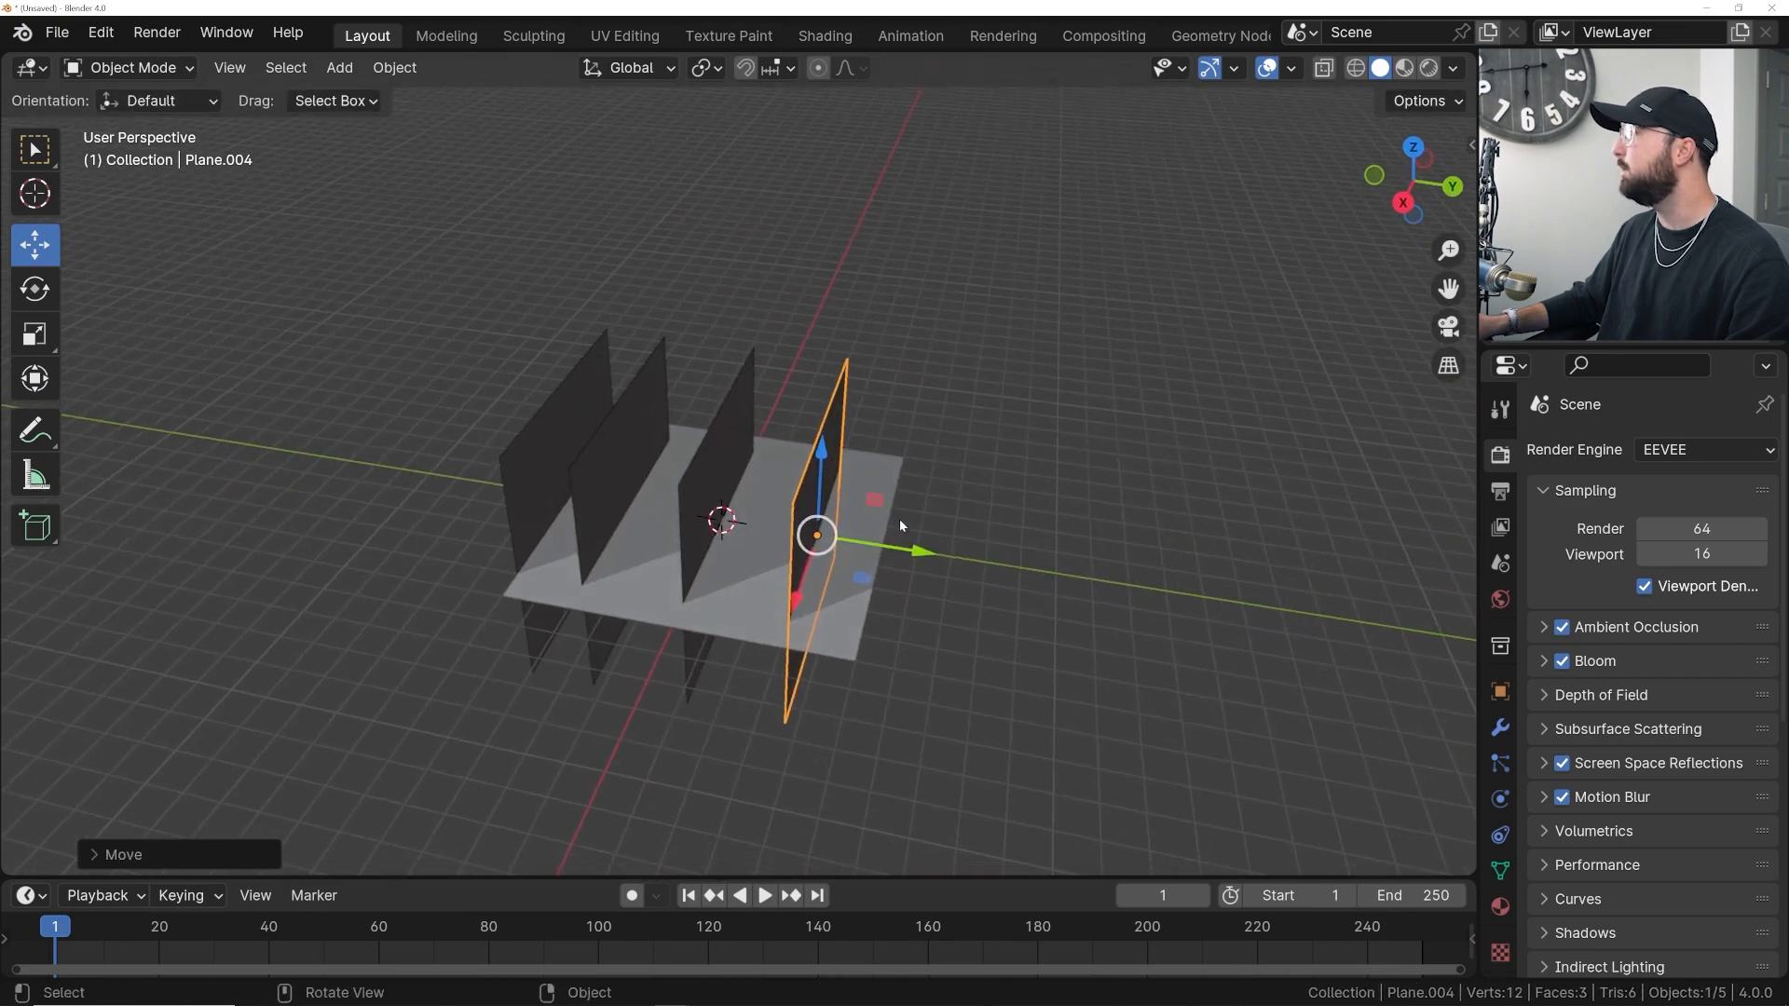
pyautogui.moveTo(906, 546); pyautogui.dragTo(877, 541)
pyautogui.moveTo(930, 512); pyautogui.dragTo(1010, 422, button='middle')
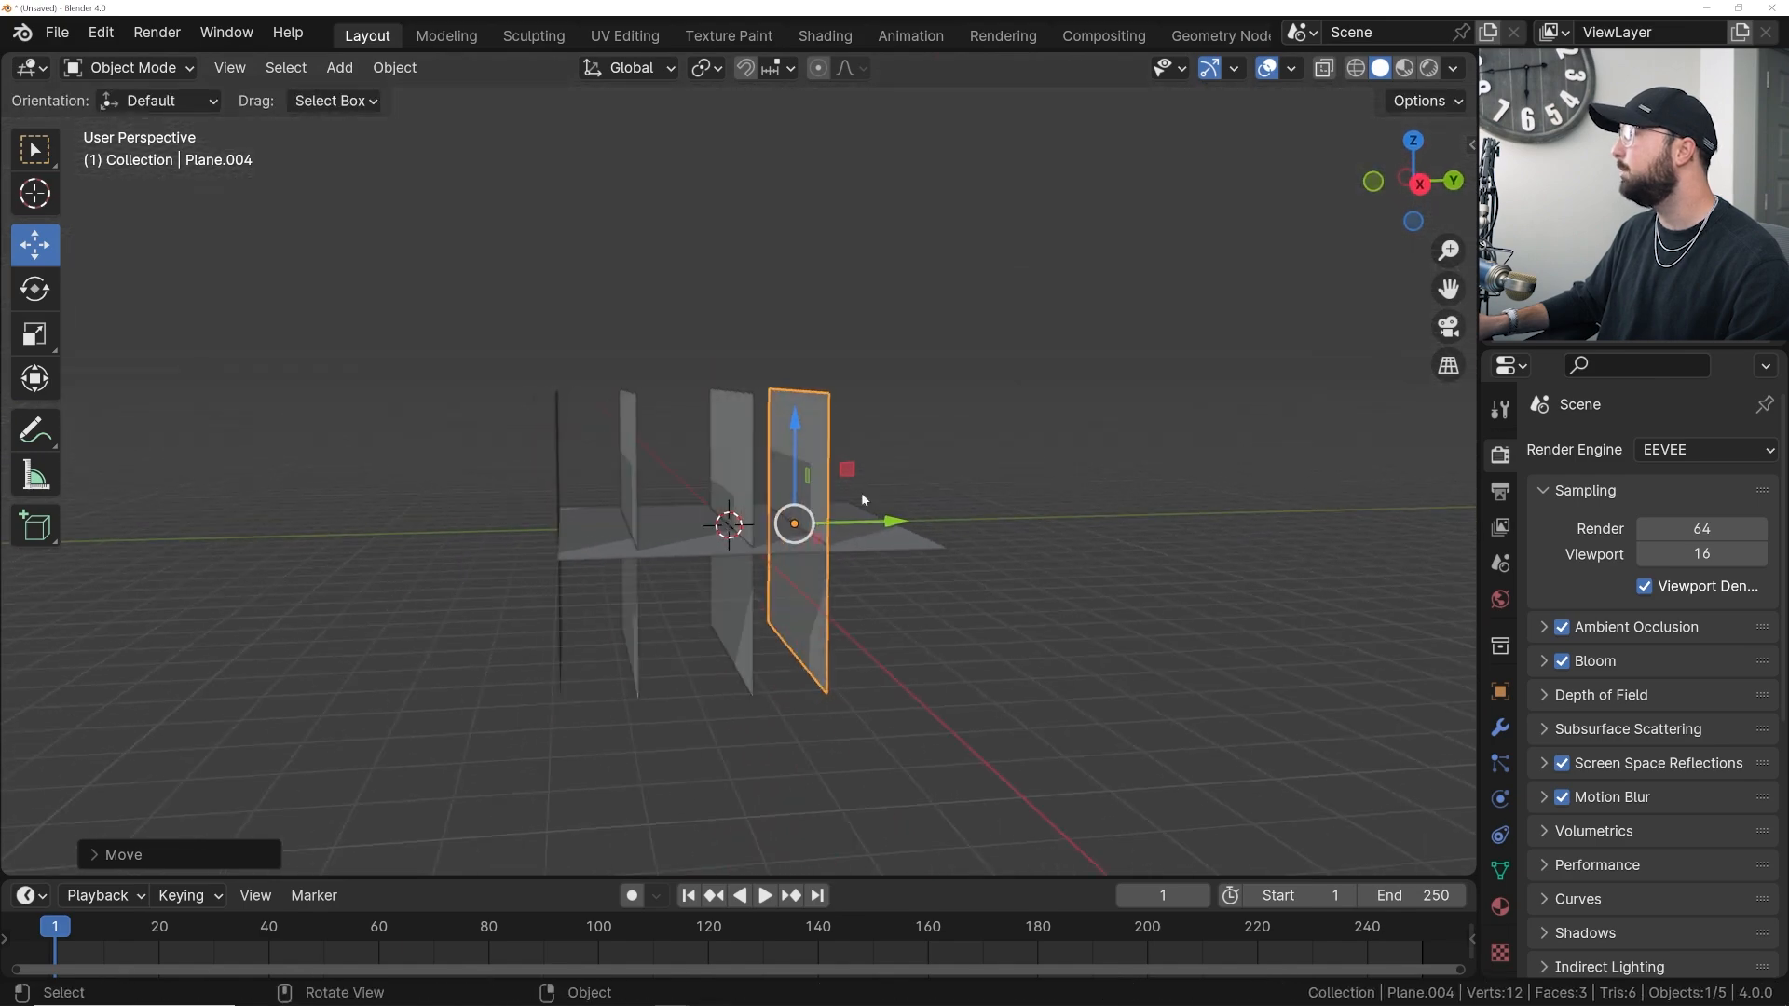
# - Examine the order, spacing and materials of the four upright planes using Material Preview, ending in Solid shading
pyautogui.click(545, 469)
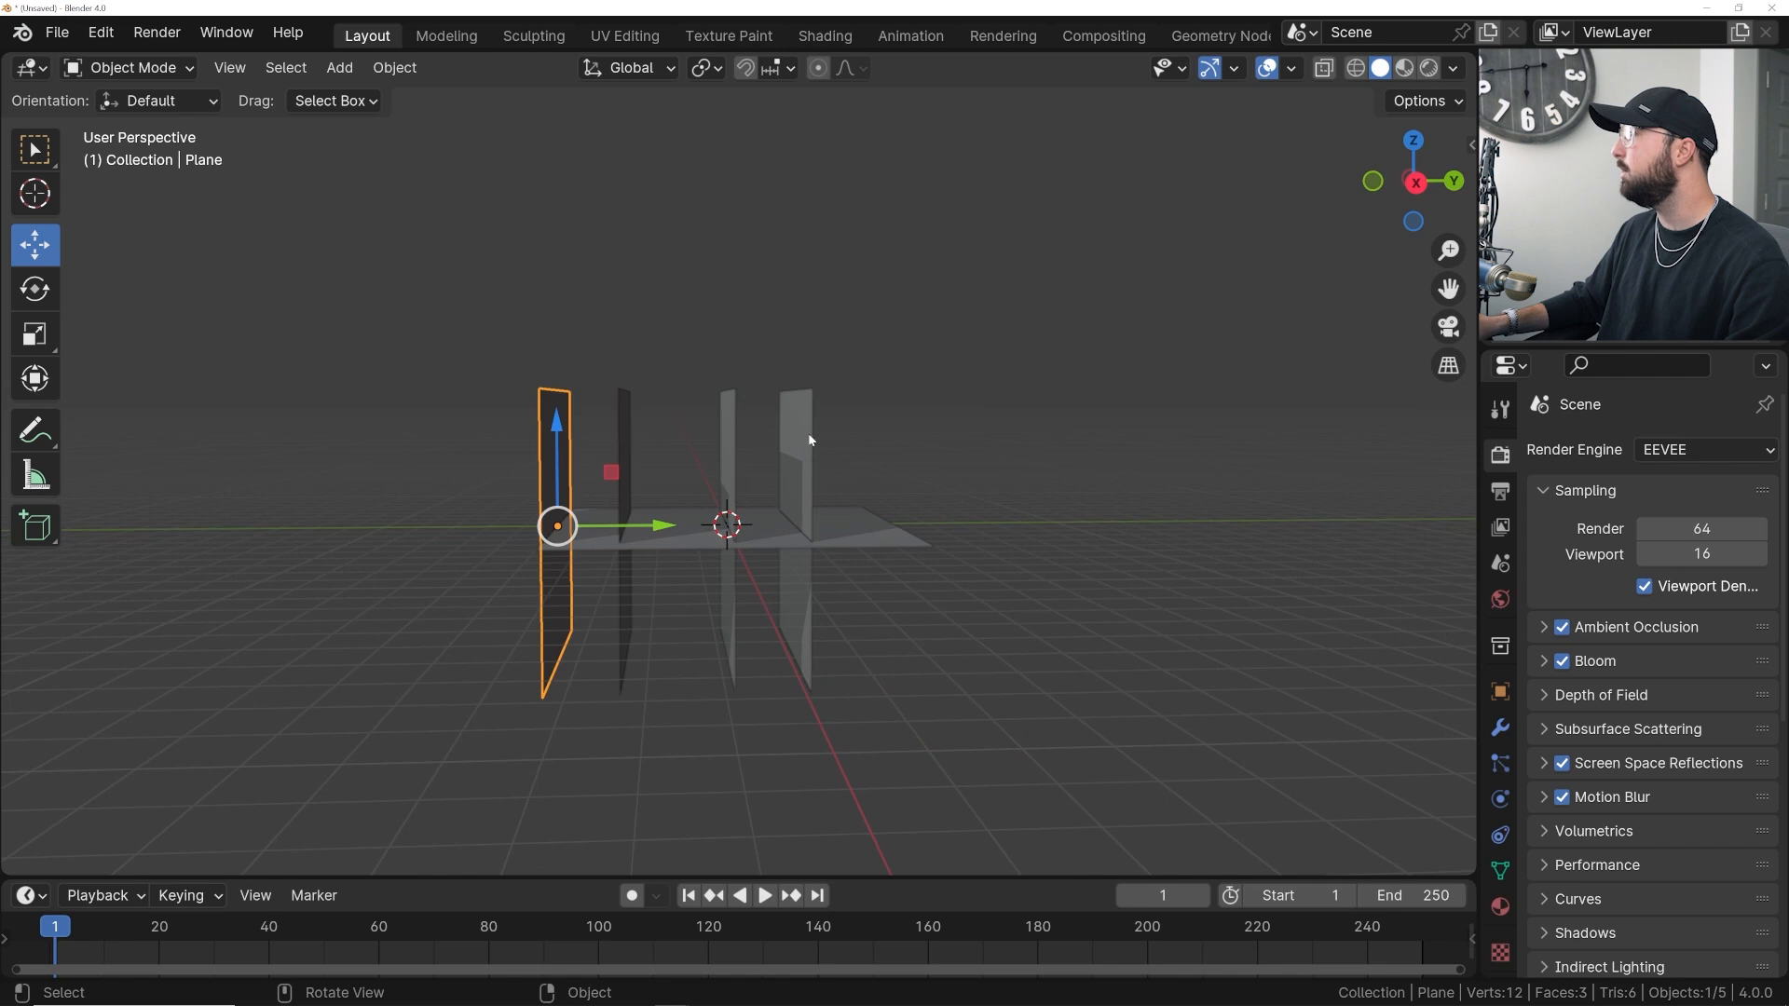
pyautogui.click(734, 451)
pyautogui.click(623, 434)
pyautogui.click(775, 445)
pyautogui.scroll(3, 753, 455)
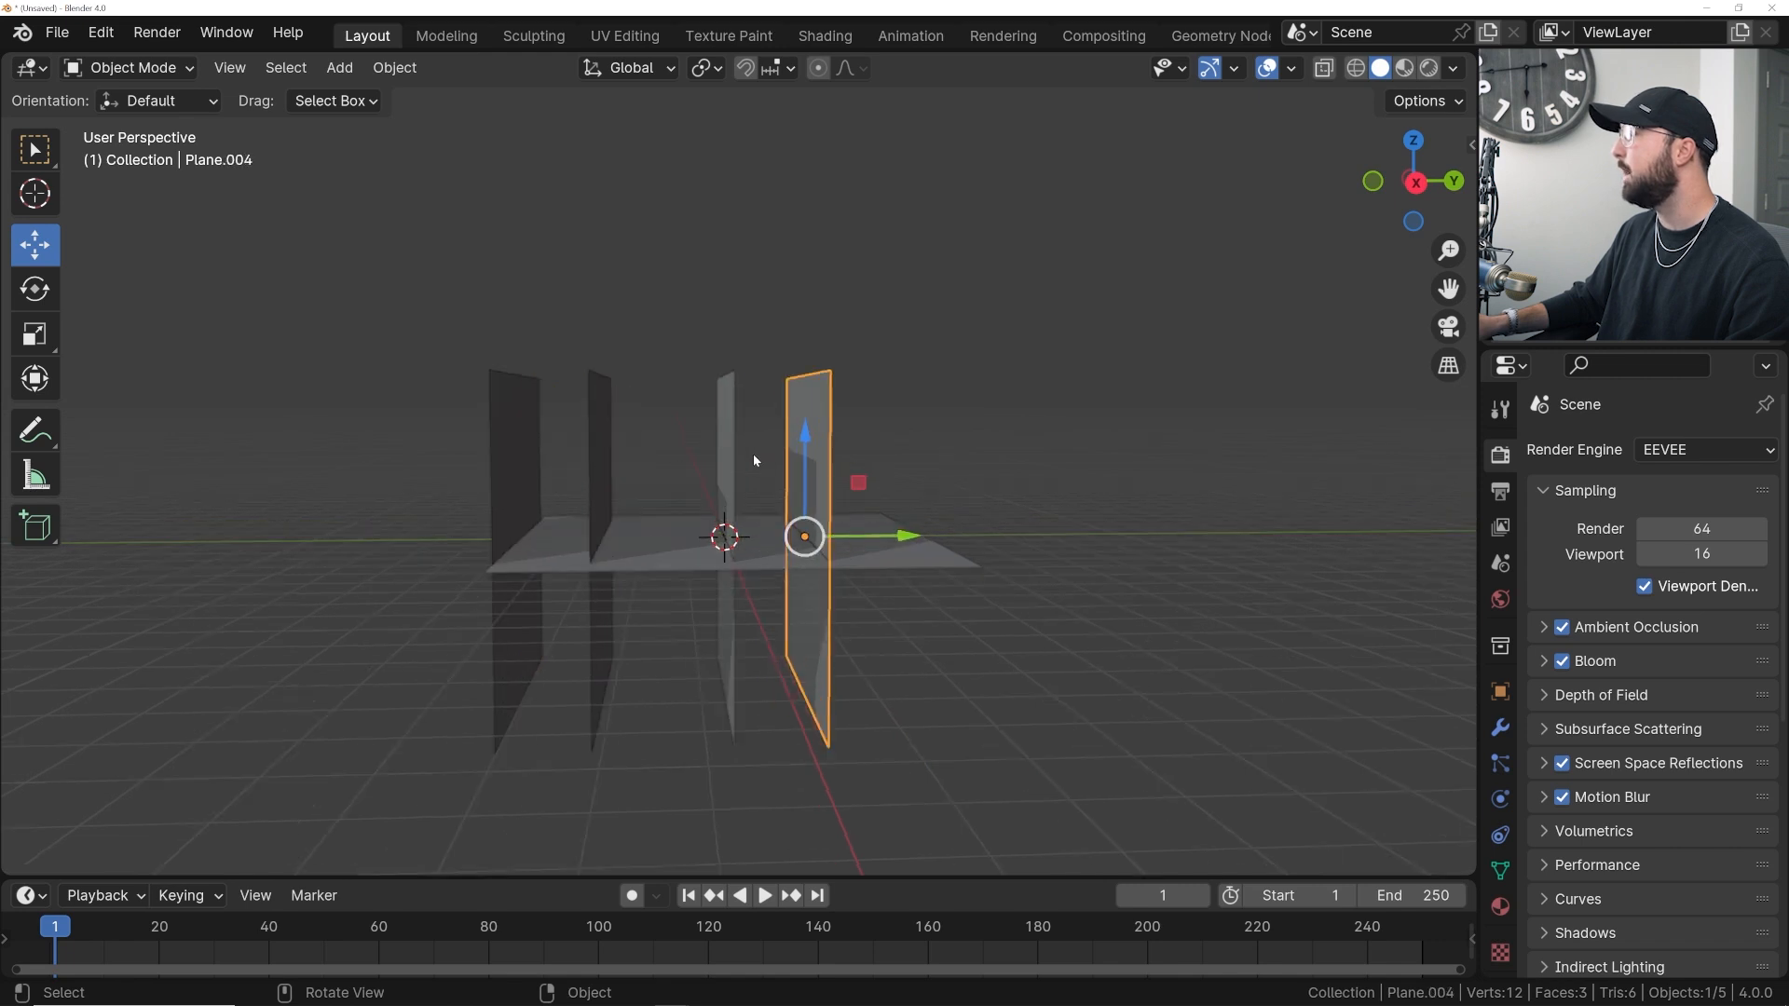
pyautogui.click(1404, 67)
pyautogui.moveTo(1304, 131)
pyautogui.mouseDown(button='middle')
pyautogui.moveTo(936, 422)
pyautogui.moveTo(842, 519)
pyautogui.moveTo(1044, 484)
pyautogui.moveTo(1220, 505)
pyautogui.moveTo(1407, 114)
pyautogui.moveTo(976, 296)
pyautogui.mouseUp(button='middle')
pyautogui.click(1380, 68)
# - Move the floor and all four upright planes into a new collection named "loop"
pyautogui.scroll(-5, 976, 296)
pyautogui.moveTo(1061, 233); pyautogui.dragTo(367, 744)
pyautogui.scroll(5, 691, 680)
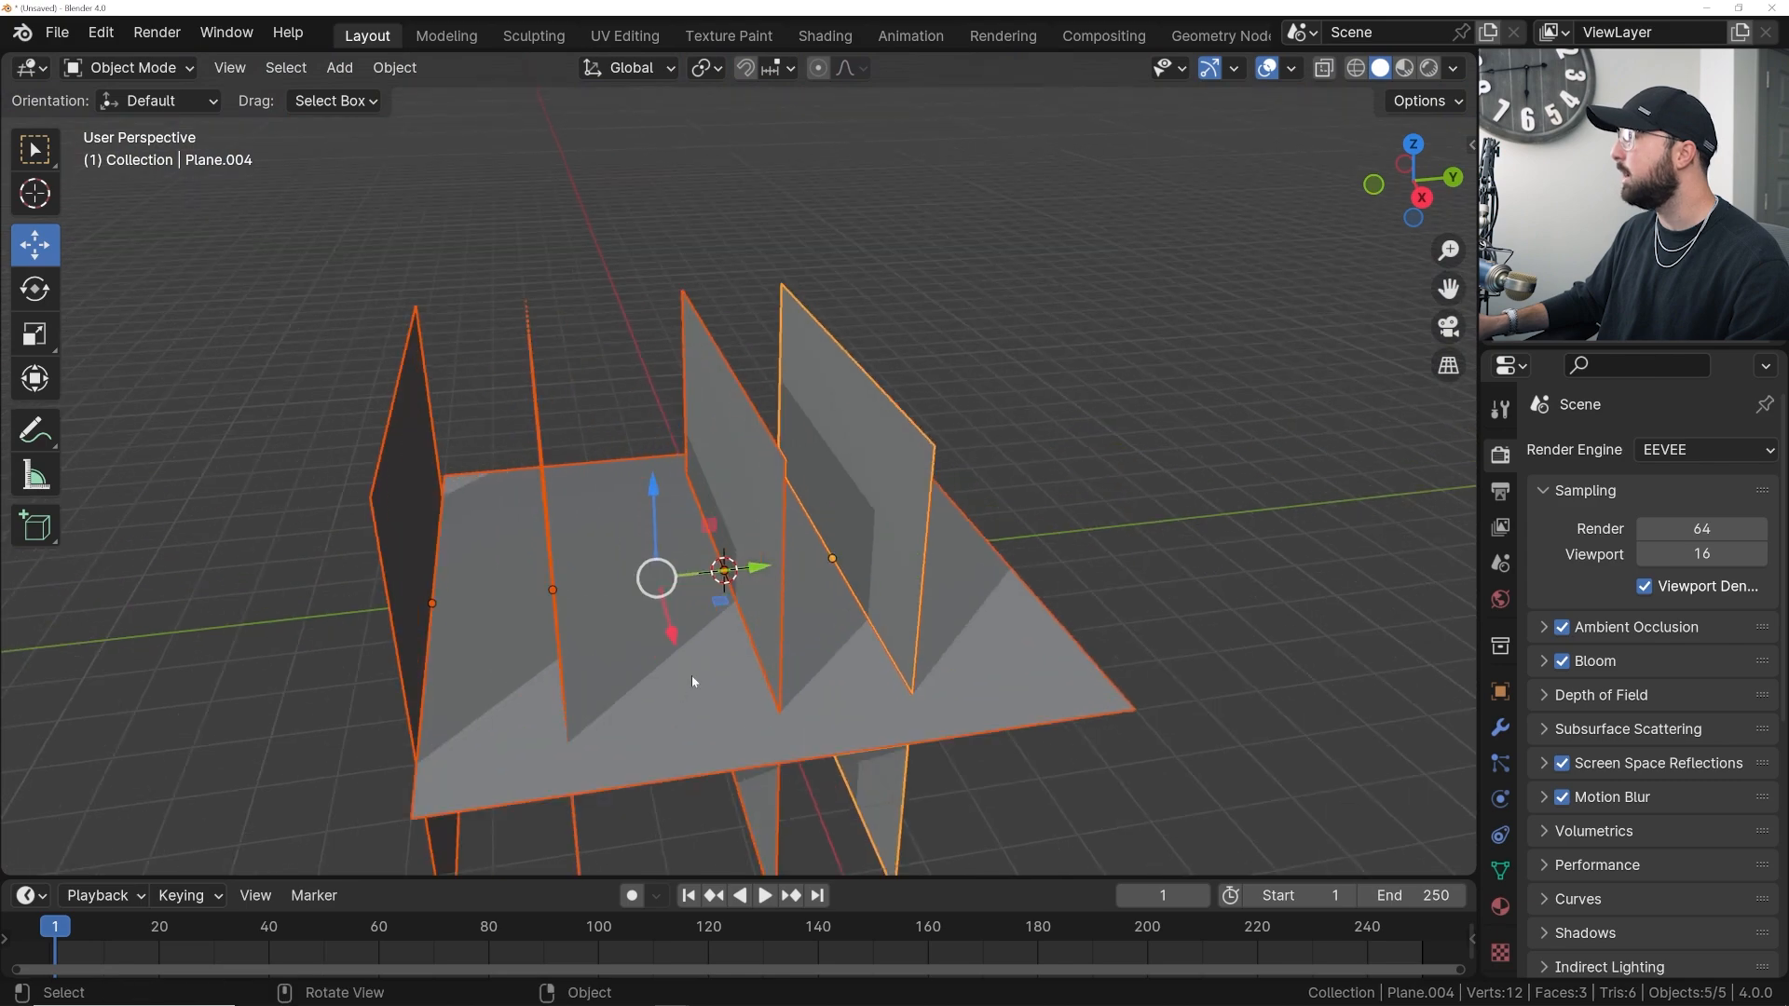
pyautogui.moveTo(691, 674); pyautogui.dragTo(679, 632, button='middle')
pyautogui.press('m')
pyautogui.click(680, 631)
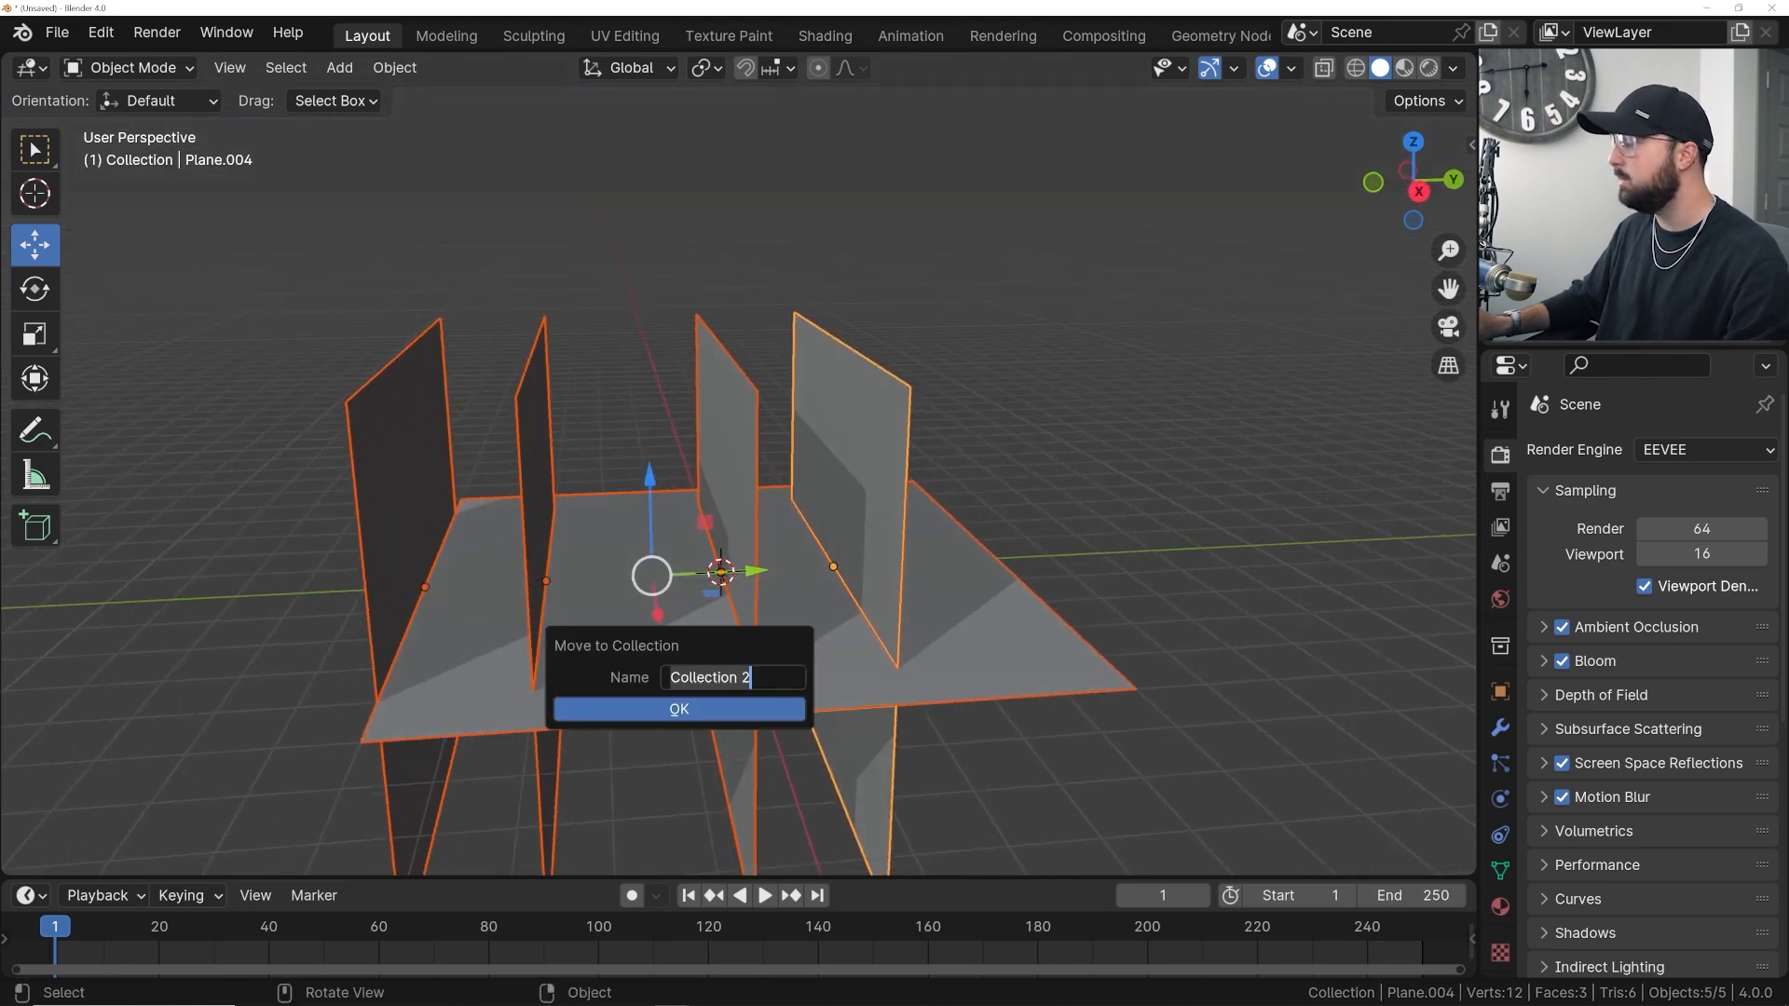
pyautogui.write('loop')
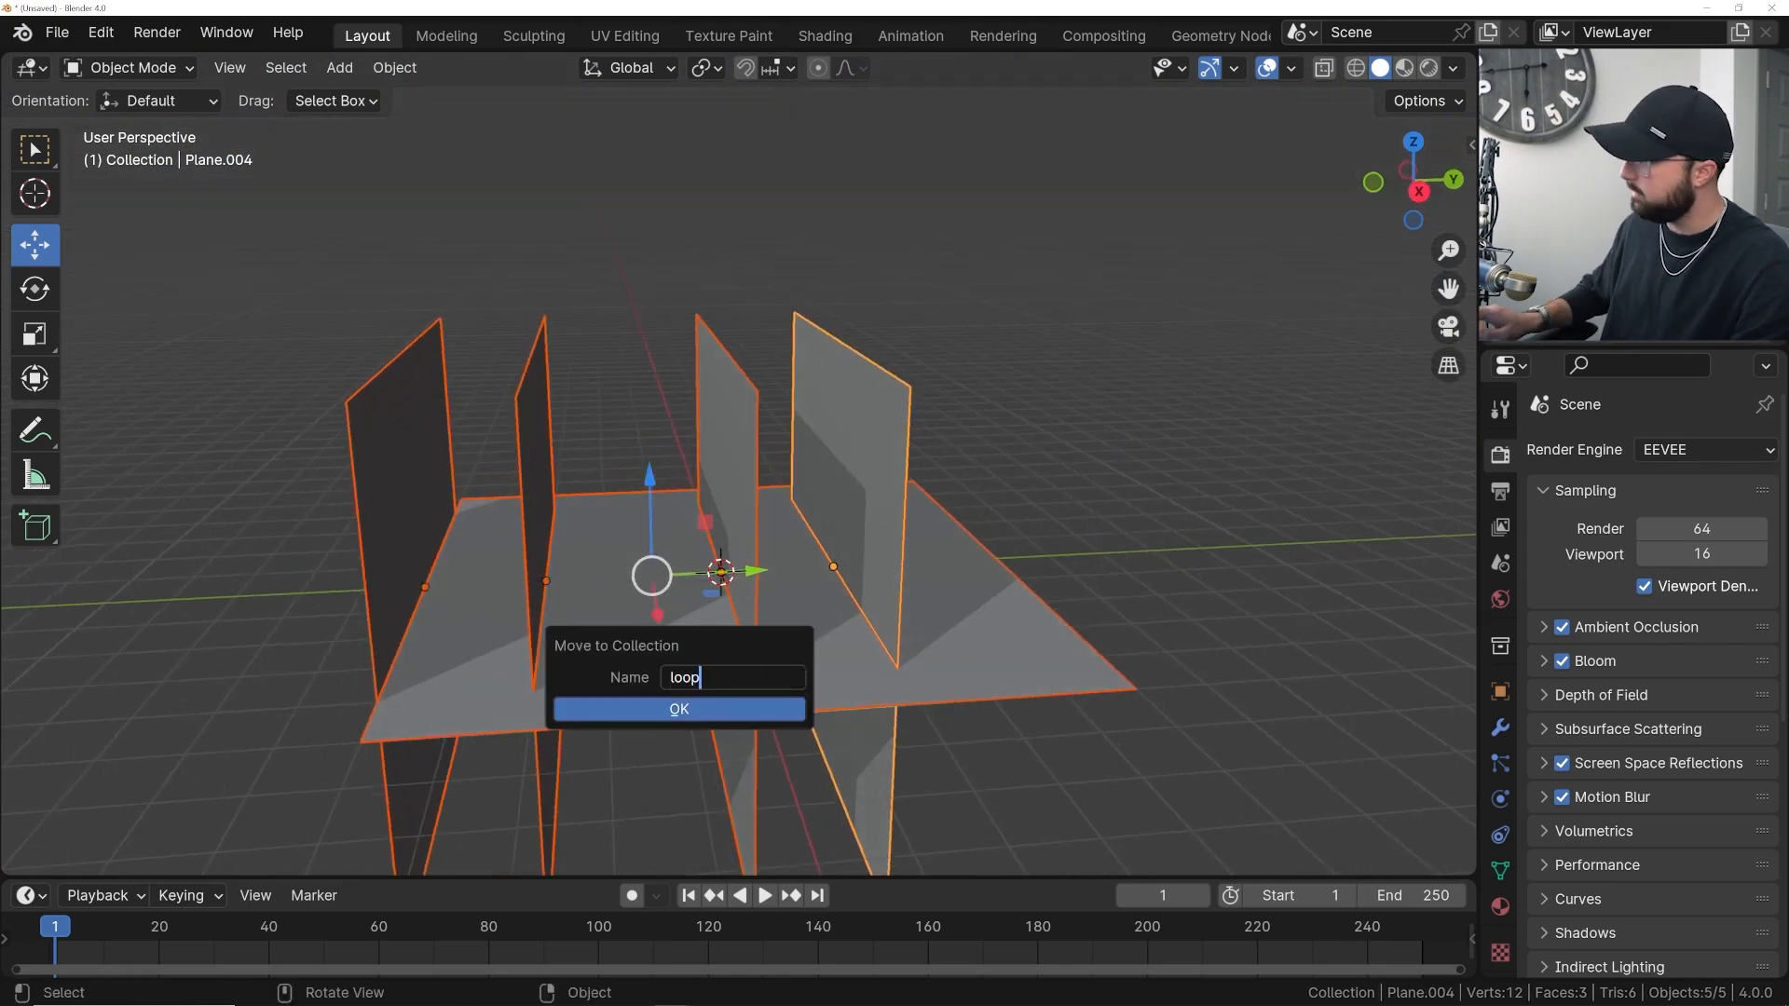
pyautogui.press('Return')
pyautogui.click(954, 395)
# - Add a collection instance of "loop" and move it along the Y axis with snapping so its floor continues the original one
pyautogui.hotkey('shift', 'a')
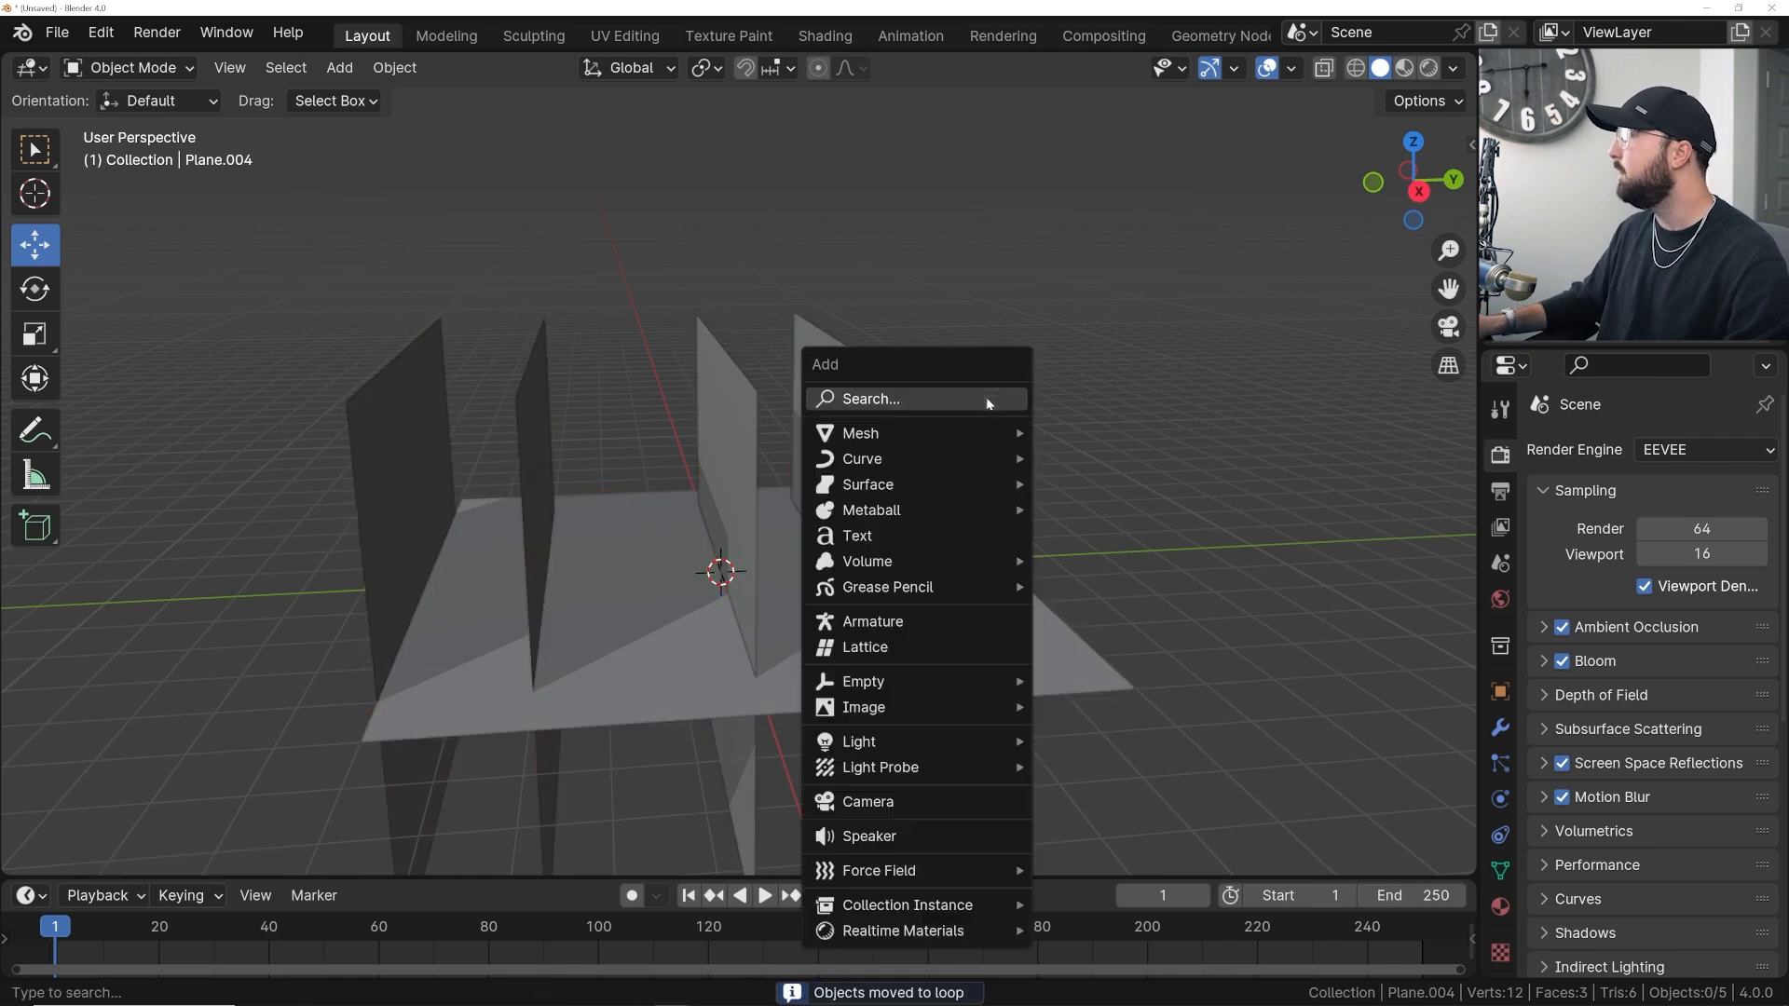
pyautogui.moveTo(895, 916)
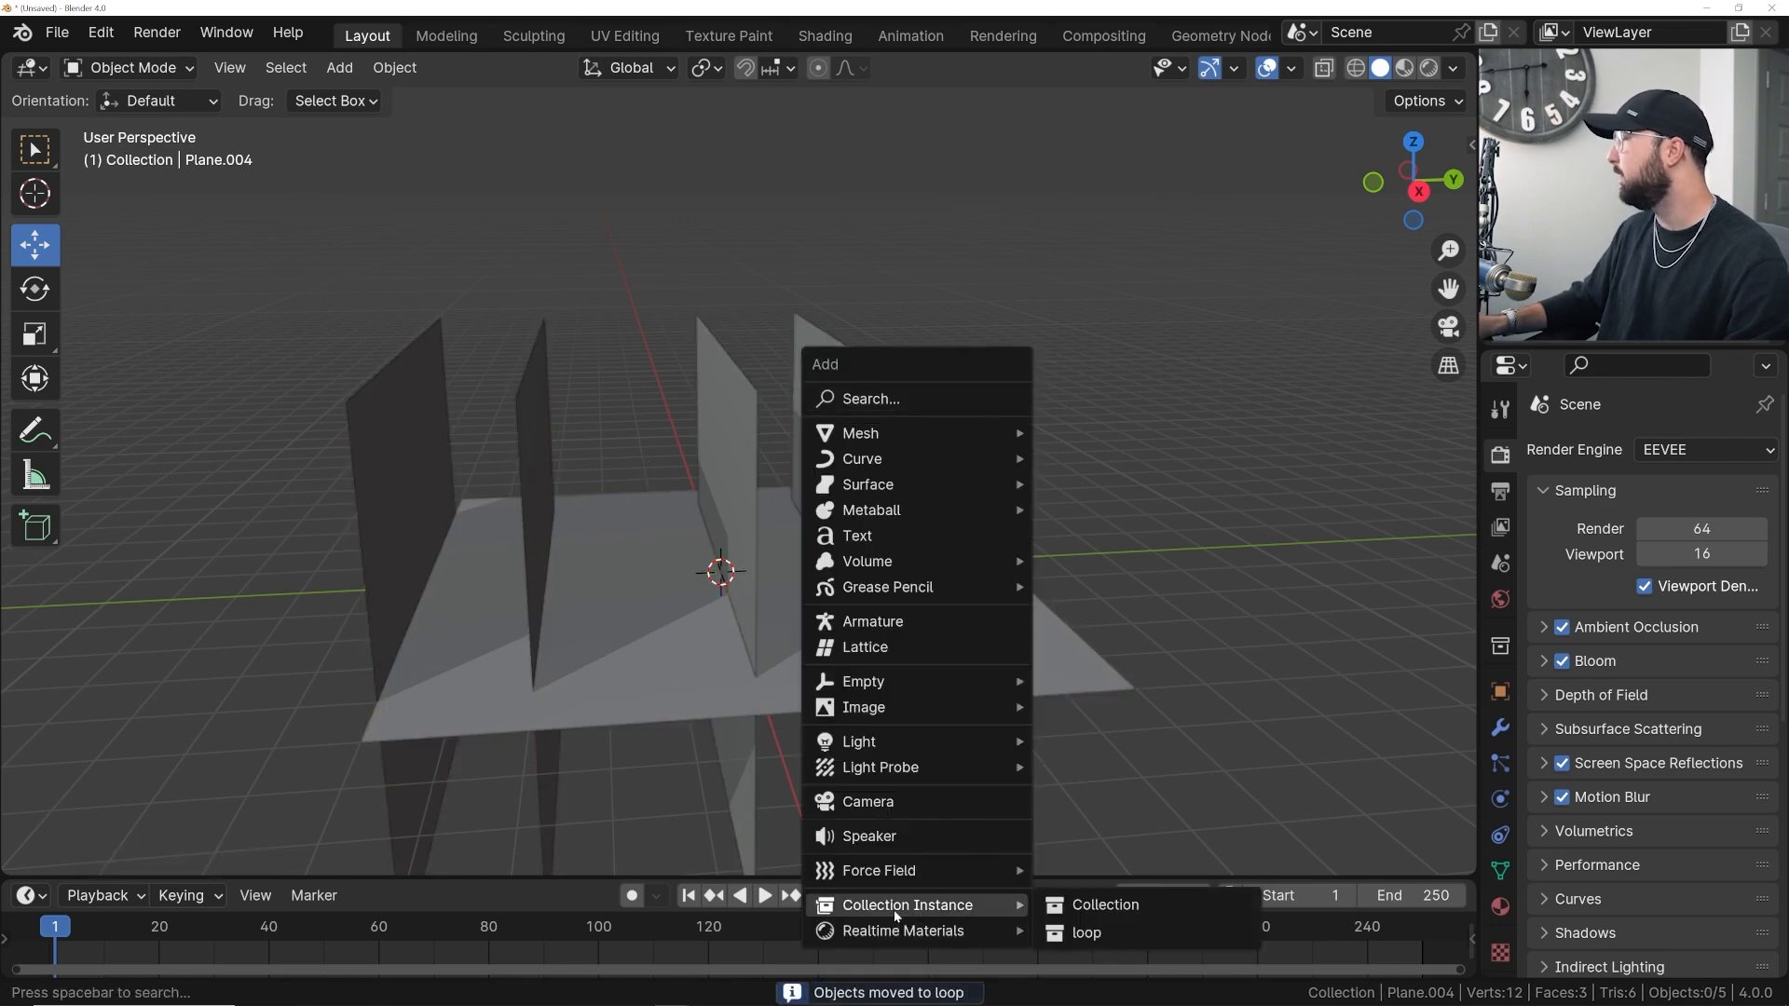
pyautogui.click(1086, 932)
pyautogui.keyDown('shift'); pyautogui.moveTo(1025, 633); pyautogui.dragTo(554, 526, button='middle'); pyautogui.keyUp('shift')
pyautogui.keyDown('ctrl'); pyautogui.moveTo(572, 508); pyautogui.dragTo(1105, 518); pyautogui.keyUp('ctrl')
pyautogui.scroll(-2, 1083, 524)
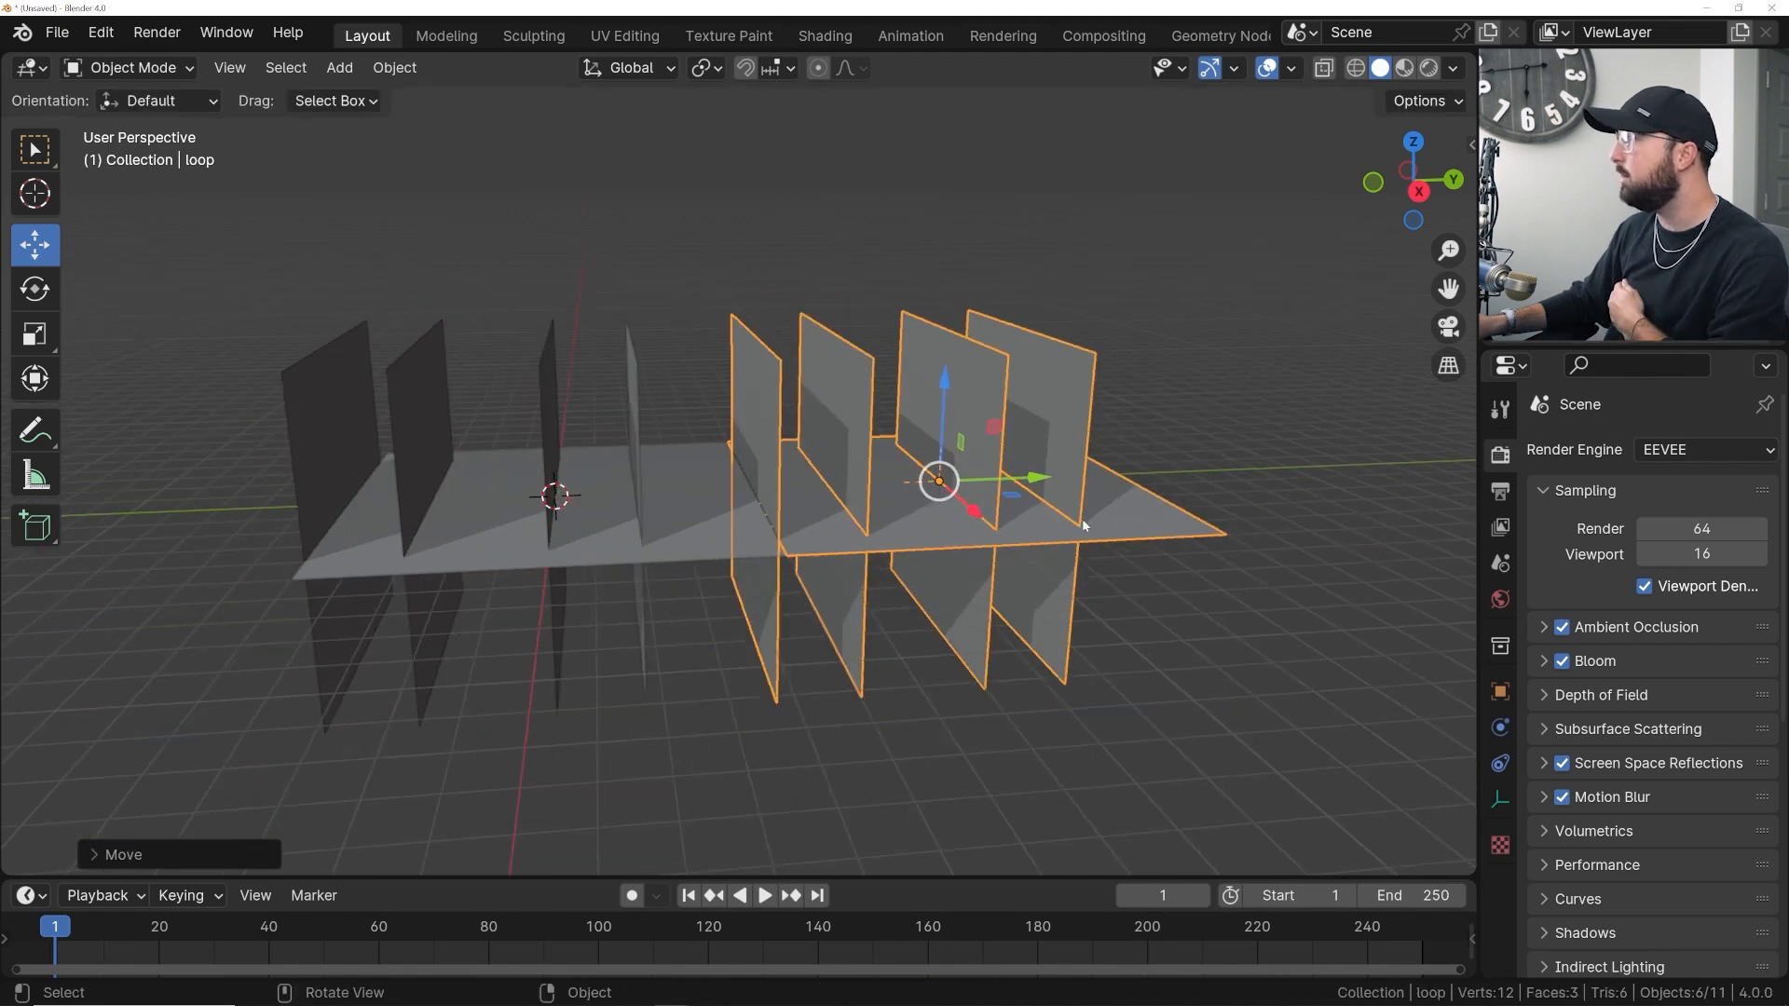
# - Make a linked duplicate of the loop instance and snap it along the Y axis to the end of the first instance
pyautogui.hotkey('alt', 'd')
pyautogui.rightClick(897, 523)
pyautogui.keyDown('shift'); pyautogui.moveTo(943, 434); pyautogui.dragTo(706, 514, button='middle'); pyautogui.keyUp('shift')
pyautogui.keyDown('ctrl'); pyautogui.moveTo(615, 555); pyautogui.dragTo(986, 534); pyautogui.keyUp('ctrl')
# - Select both loop instances, make linked duplicates and snap the new pair along the Y axis to the end of the row
pyautogui.moveTo(1166, 422); pyautogui.dragTo(618, 680)
pyautogui.keyDown('shift'); pyautogui.moveTo(778, 654); pyautogui.dragTo(653, 657, button='middle'); pyautogui.keyUp('shift')
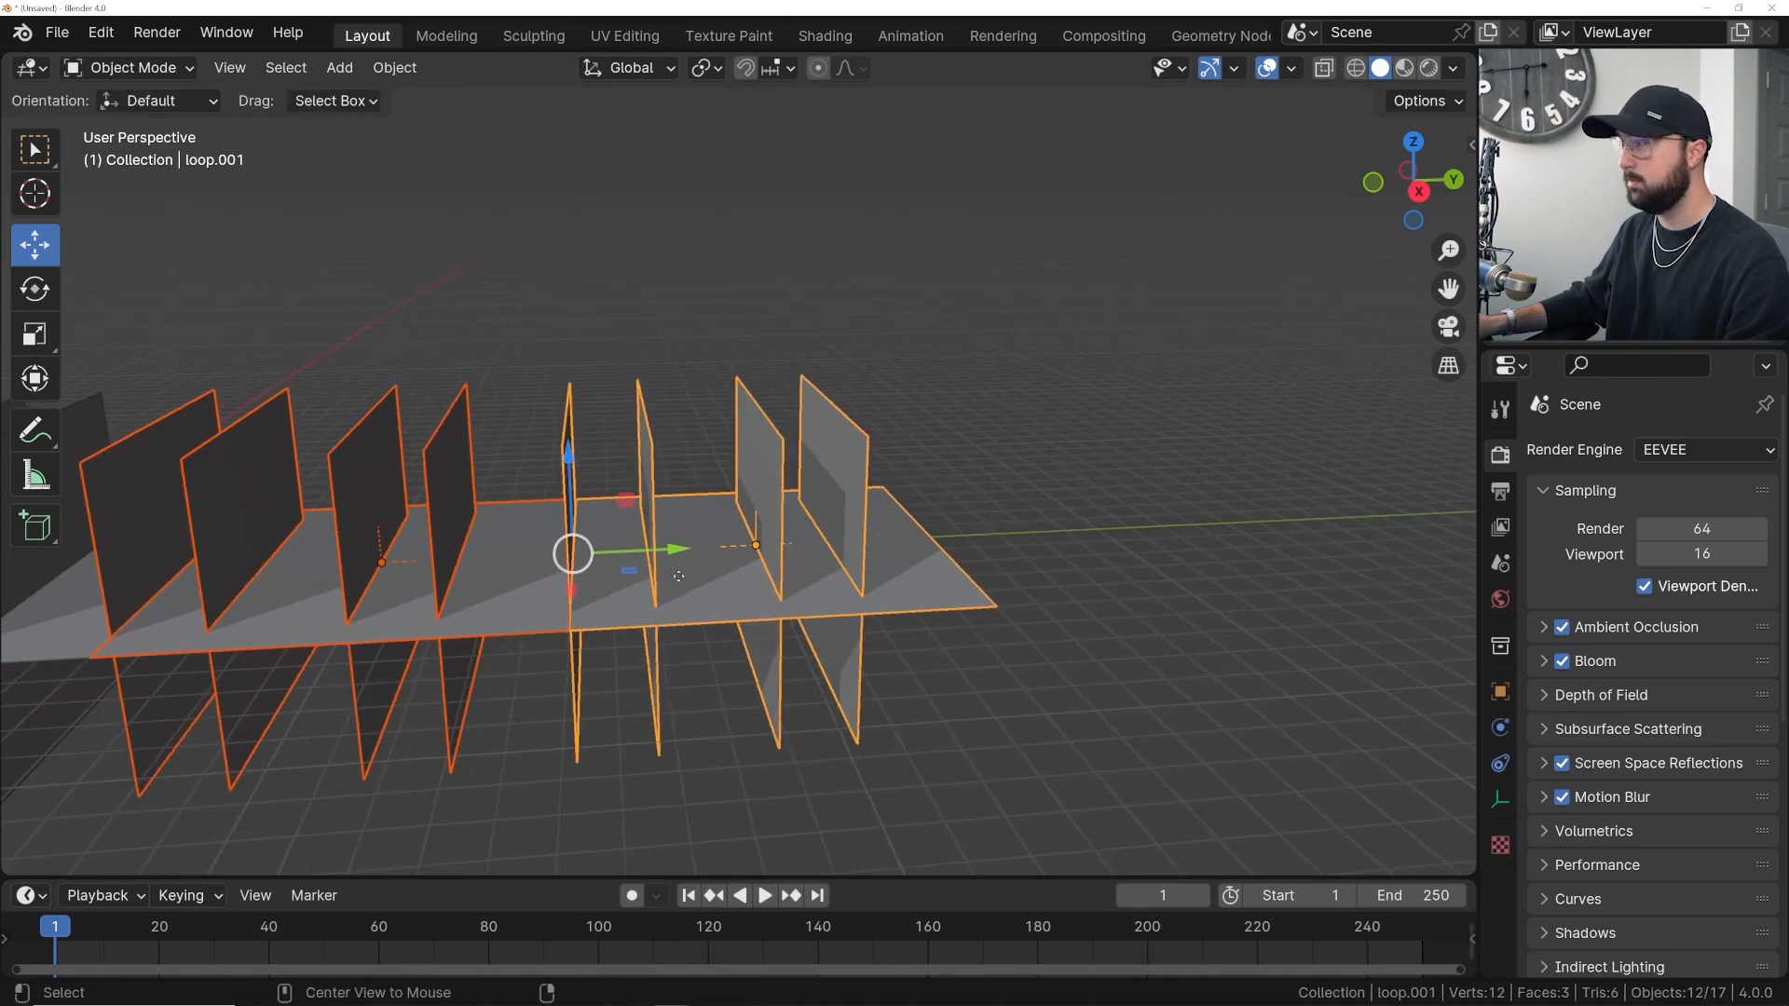
pyautogui.hotkey('alt', 'd')
pyautogui.rightClick(740, 467)
pyautogui.keyDown('shift'); pyautogui.moveTo(740, 467); pyautogui.dragTo(554, 545, button='middle'); pyautogui.keyUp('shift')
pyautogui.keyDown('ctrl'); pyautogui.moveTo(475, 579); pyautogui.dragTo(1170, 548); pyautogui.keyUp('ctrl')
# - Extend the row along the Y axis with a further linked duplicate of the selected pair, and clear the selection
pyautogui.keyDown('shift'); pyautogui.moveTo(1151, 545); pyautogui.dragTo(863, 559, button='middle'); pyautogui.keyUp('shift')
pyautogui.hotkey('alt', 'd')
pyautogui.rightClick(966, 462)
pyautogui.keyDown('shift'); pyautogui.moveTo(965, 462); pyautogui.dragTo(574, 539, button='middle'); pyautogui.keyUp('shift')
pyautogui.moveTo(600, 560); pyautogui.dragTo(1229, 582)
pyautogui.scroll(-3, 708, 442)
pyautogui.moveTo(567, 410); pyautogui.dragTo(778, 473, button='middle')
pyautogui.keyDown('shift'); pyautogui.moveTo(757, 606); pyautogui.dragTo(849, 469, button='middle'); pyautogui.keyUp('shift')
pyautogui.click(718, 662)
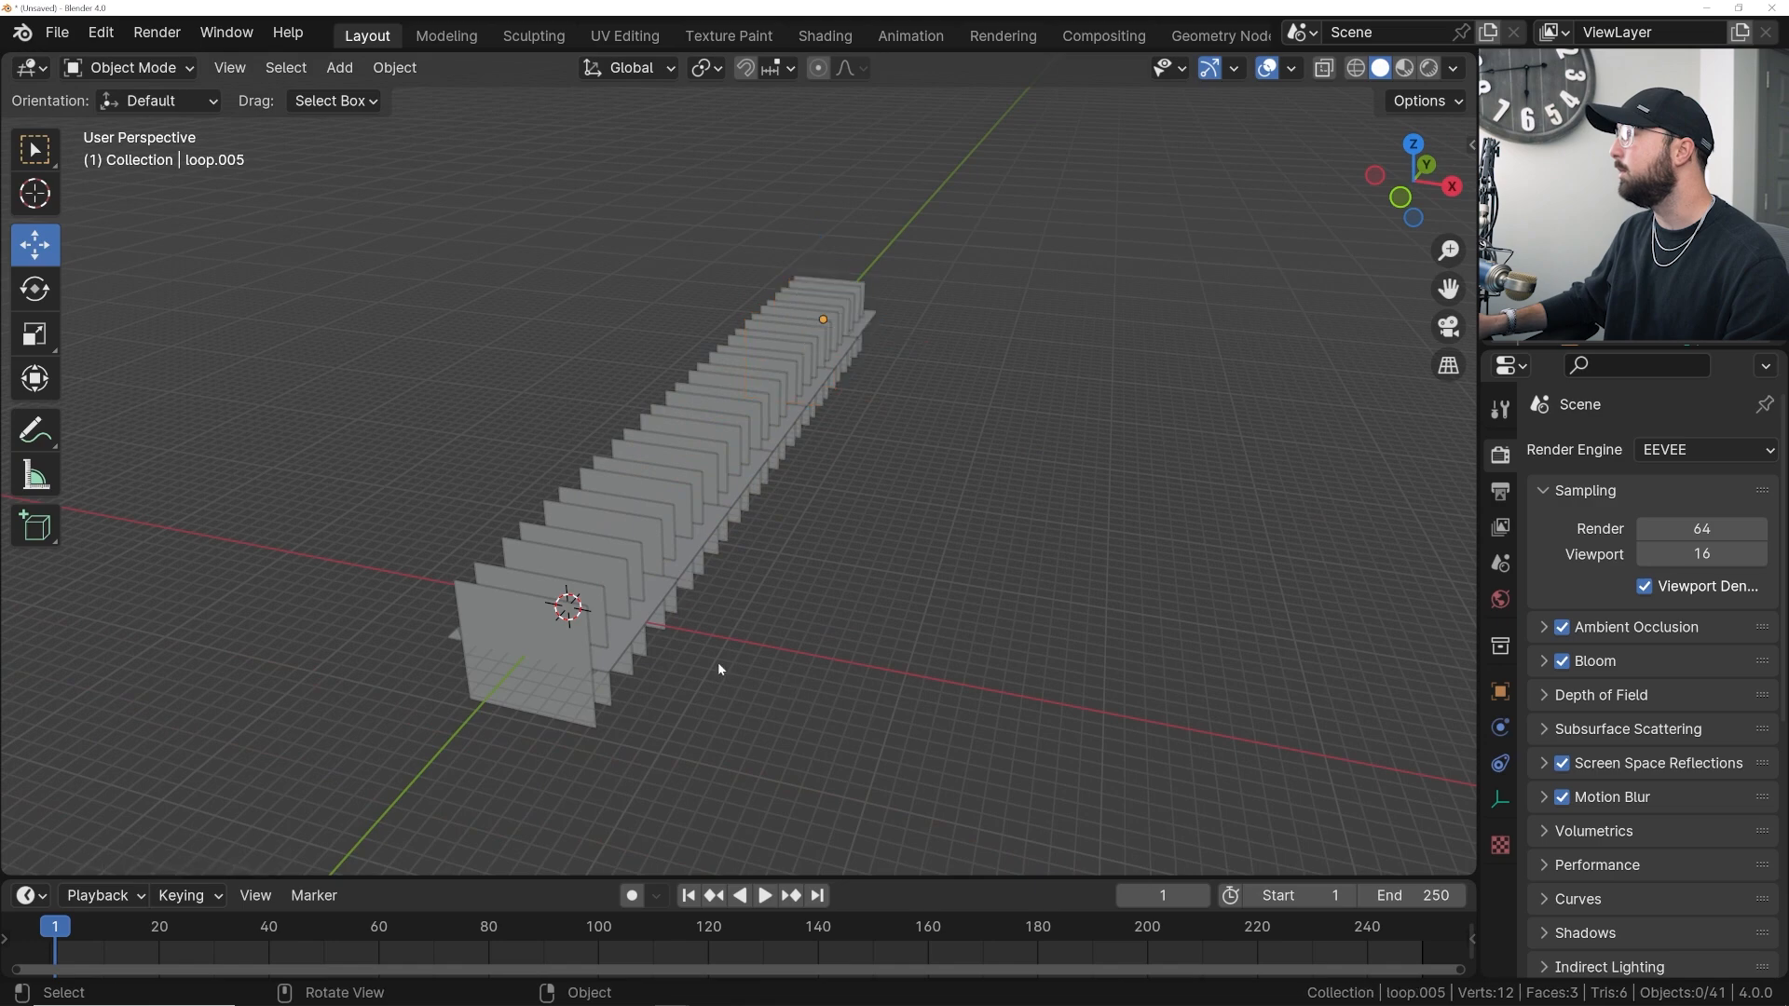
# - Try deleting the original floor plane of the loop collection while viewing the scene in Material Preview
pyautogui.scroll(5, 811, 583)
pyautogui.moveTo(811, 583); pyautogui.dragTo(1136, 511, button='middle')
pyautogui.click(1137, 505)
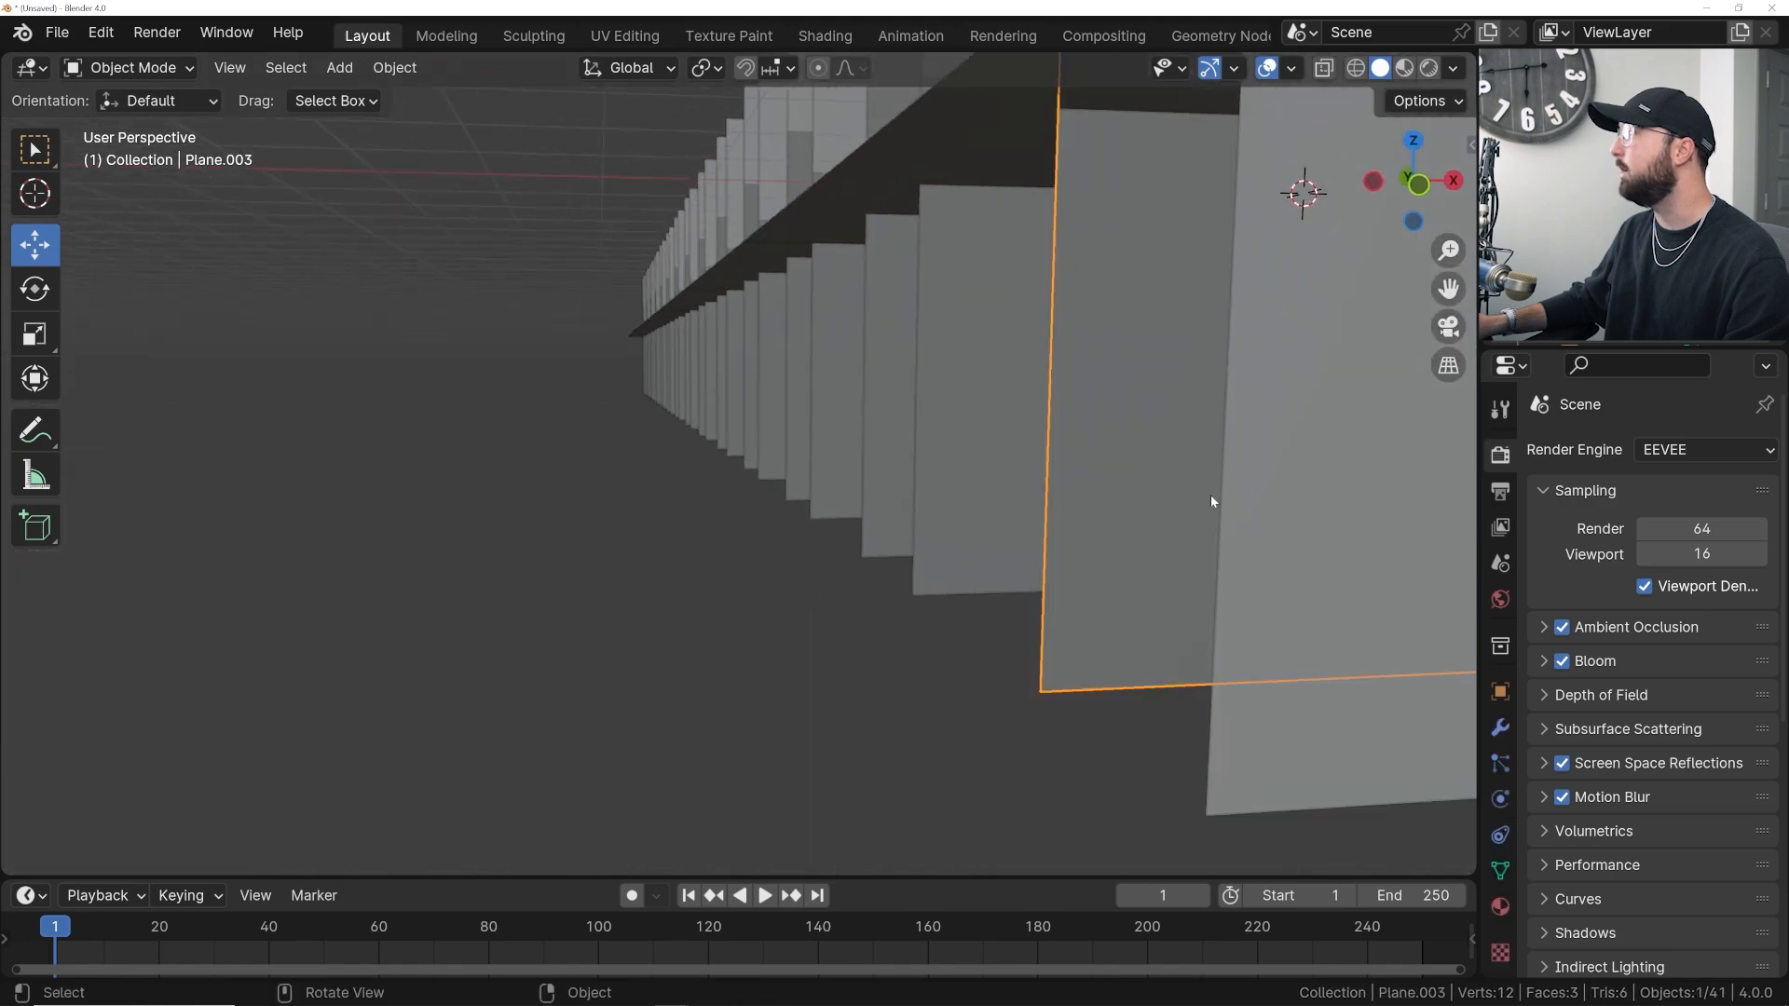
pyautogui.press('KP_Decimal')
pyautogui.click(1122, 475)
pyautogui.press('KP_Decimal')
pyautogui.moveTo(1122, 475)
pyautogui.mouseDown(button='middle')
pyautogui.moveTo(1045, 577)
pyautogui.moveTo(865, 492)
pyautogui.moveTo(1025, 391)
pyautogui.moveTo(735, 613)
pyautogui.mouseUp(button='middle')
pyautogui.click(1404, 67)
pyautogui.click(625, 637)
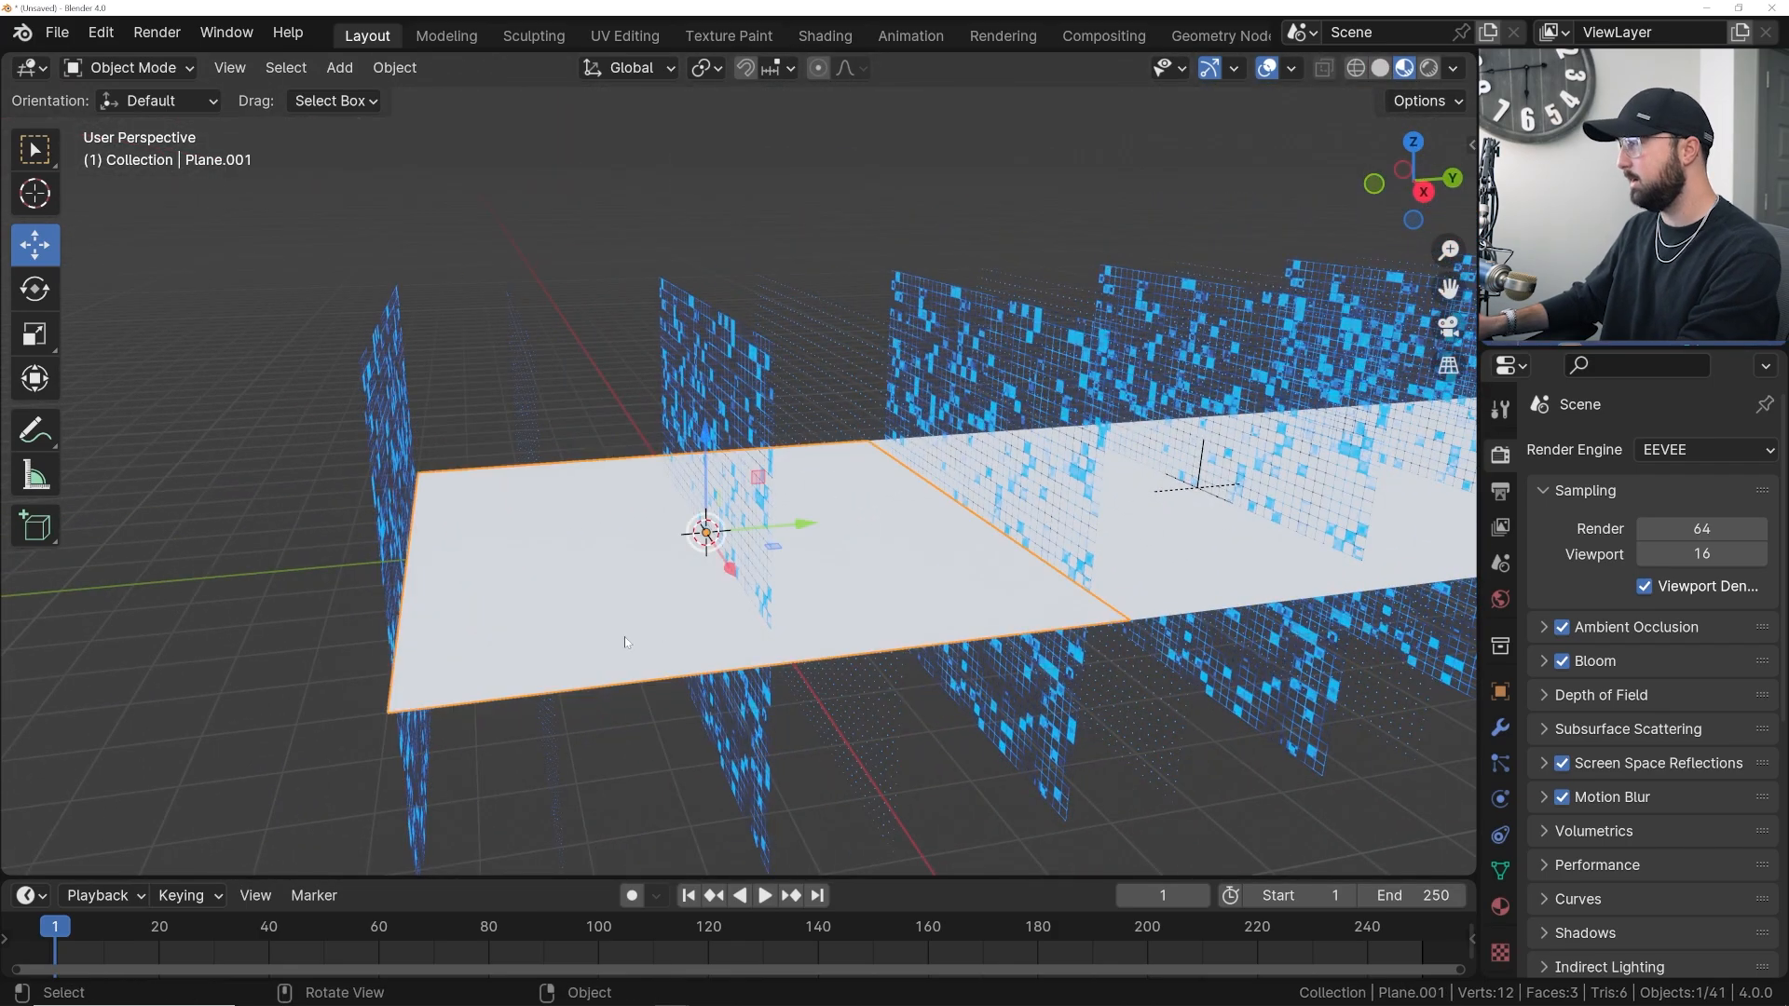
pyautogui.press('Delete')
# - Return the viewport to Solid shading and undo the floor plane's deletion
pyautogui.moveTo(626, 634); pyautogui.dragTo(489, 294, button='middle')
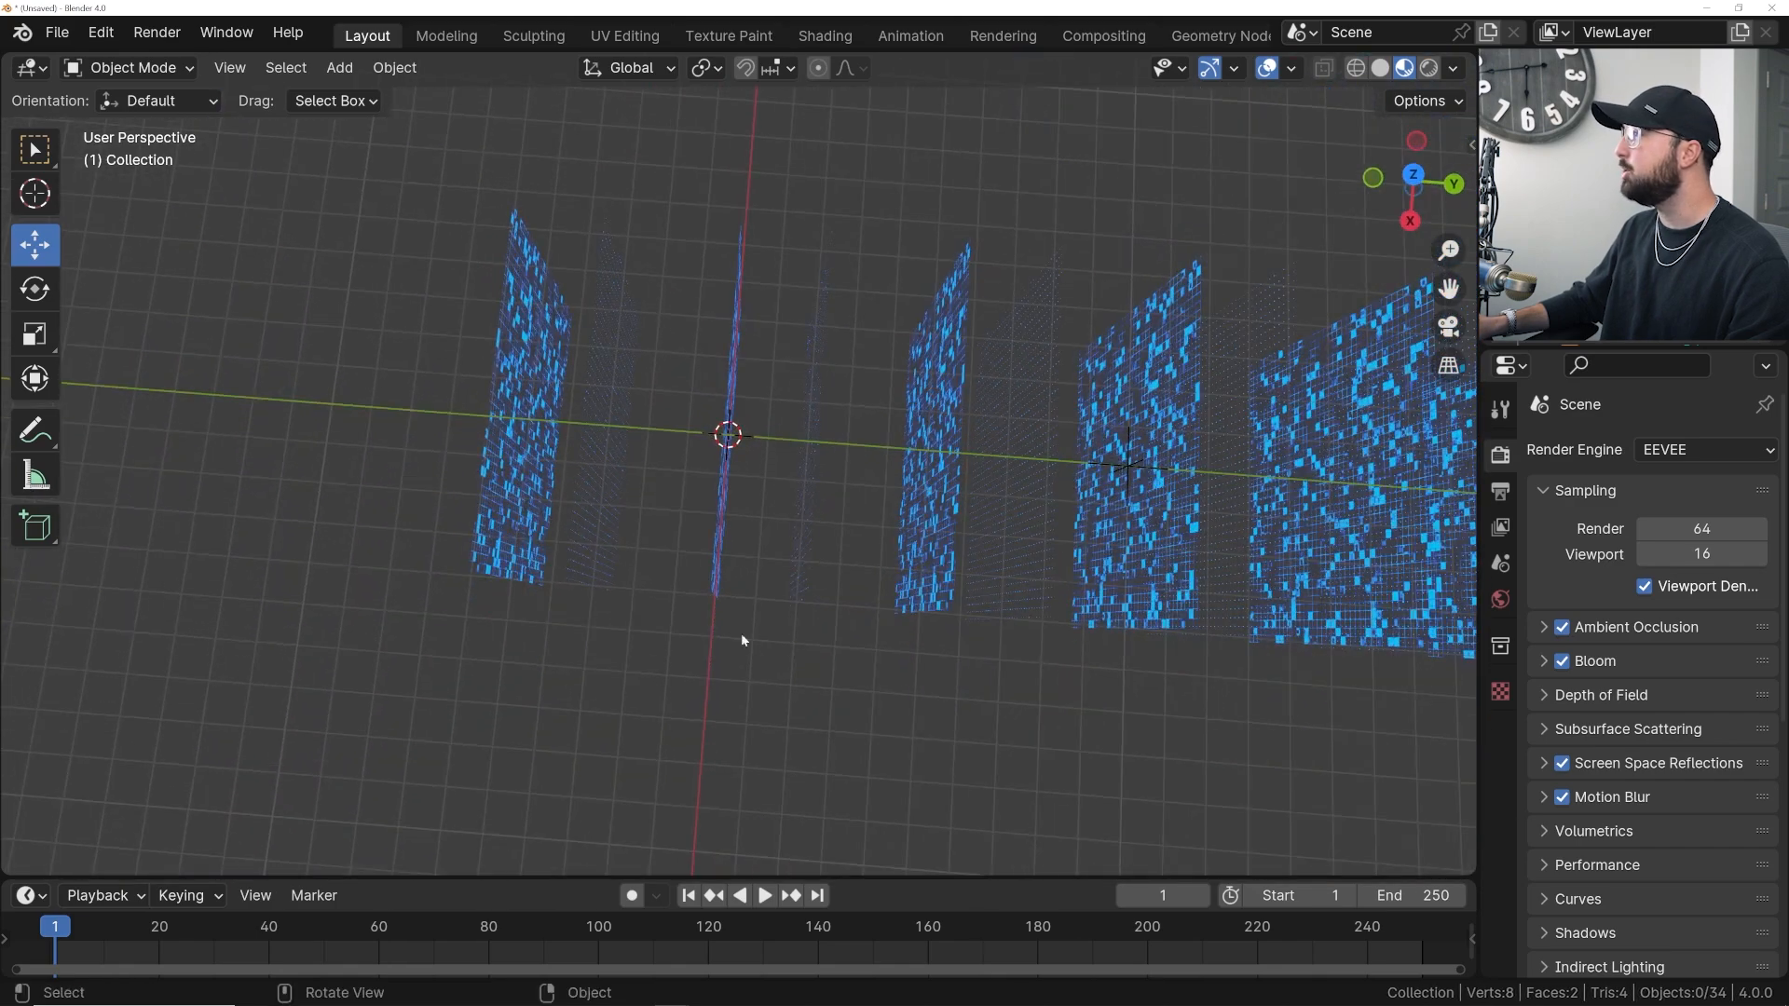
pyautogui.moveTo(416, 381); pyautogui.dragTo(627, 397, button='middle')
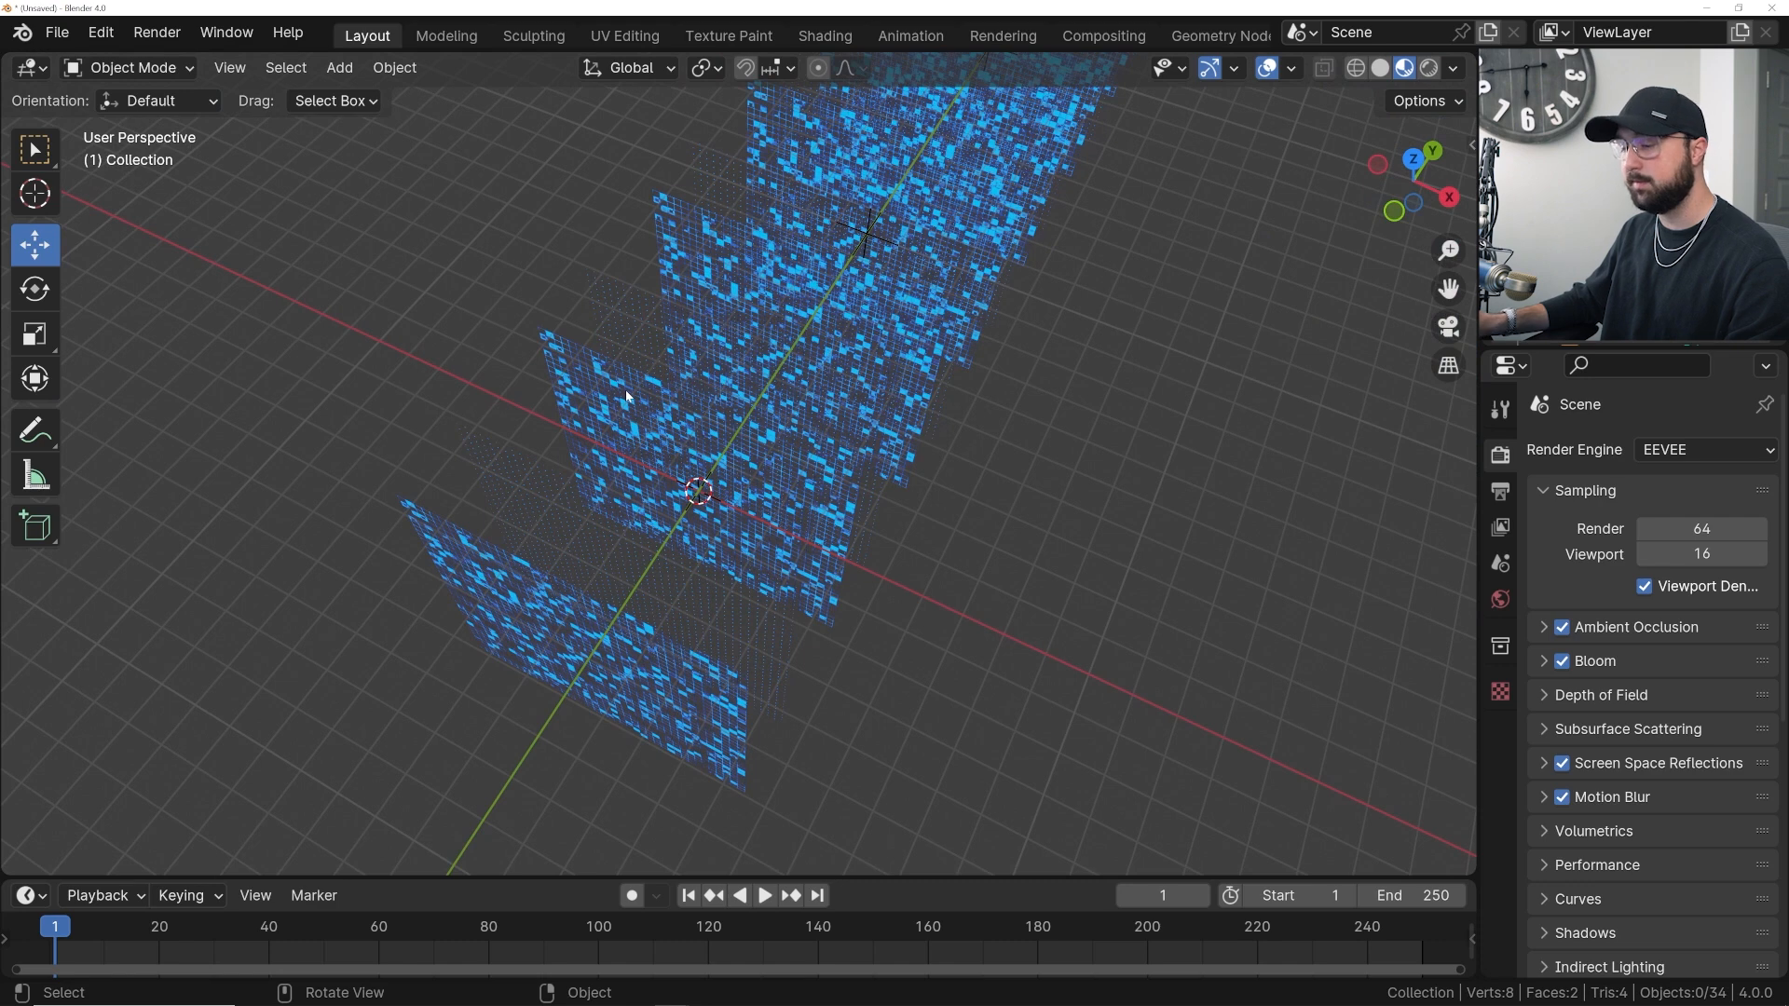
pyautogui.click(1382, 69)
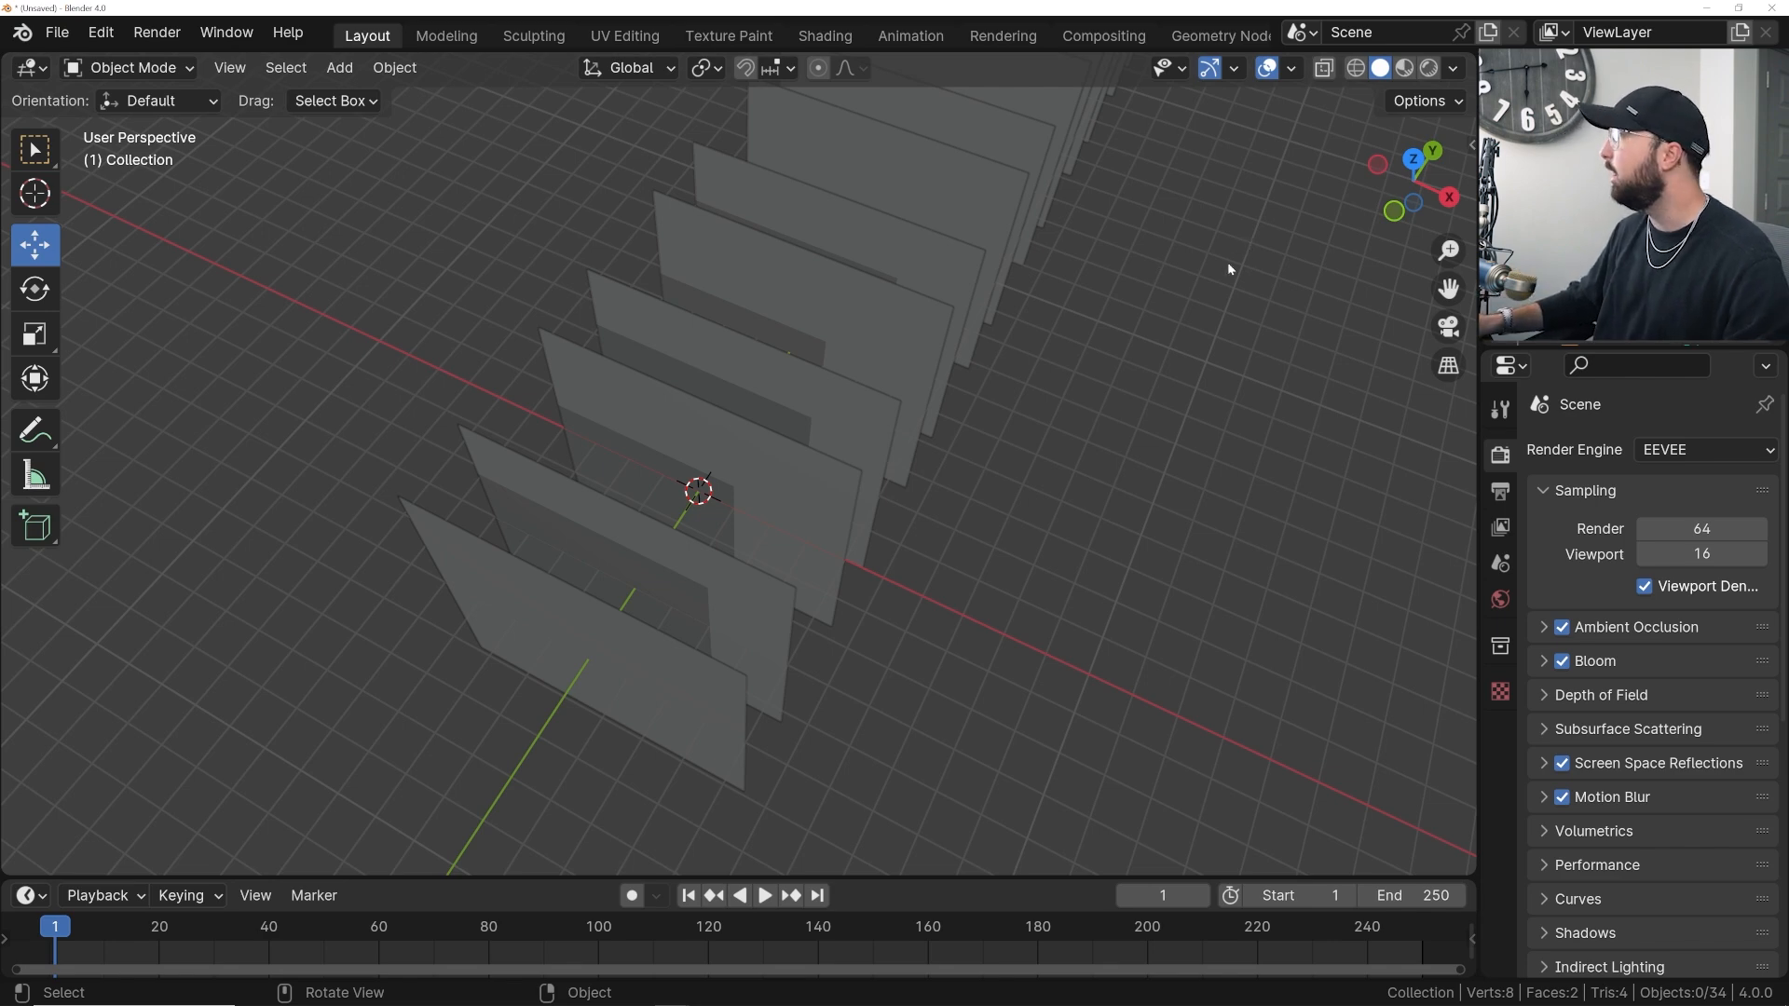
pyautogui.hotkey('ctrl', 'z')
# - Add a camera at the world origin from the front view, and switch to the top view
pyautogui.moveTo(1043, 452); pyautogui.dragTo(1011, 453, button='middle')
pyautogui.press('`')
pyautogui.click(898, 373)
pyautogui.scroll(4, 885, 410)
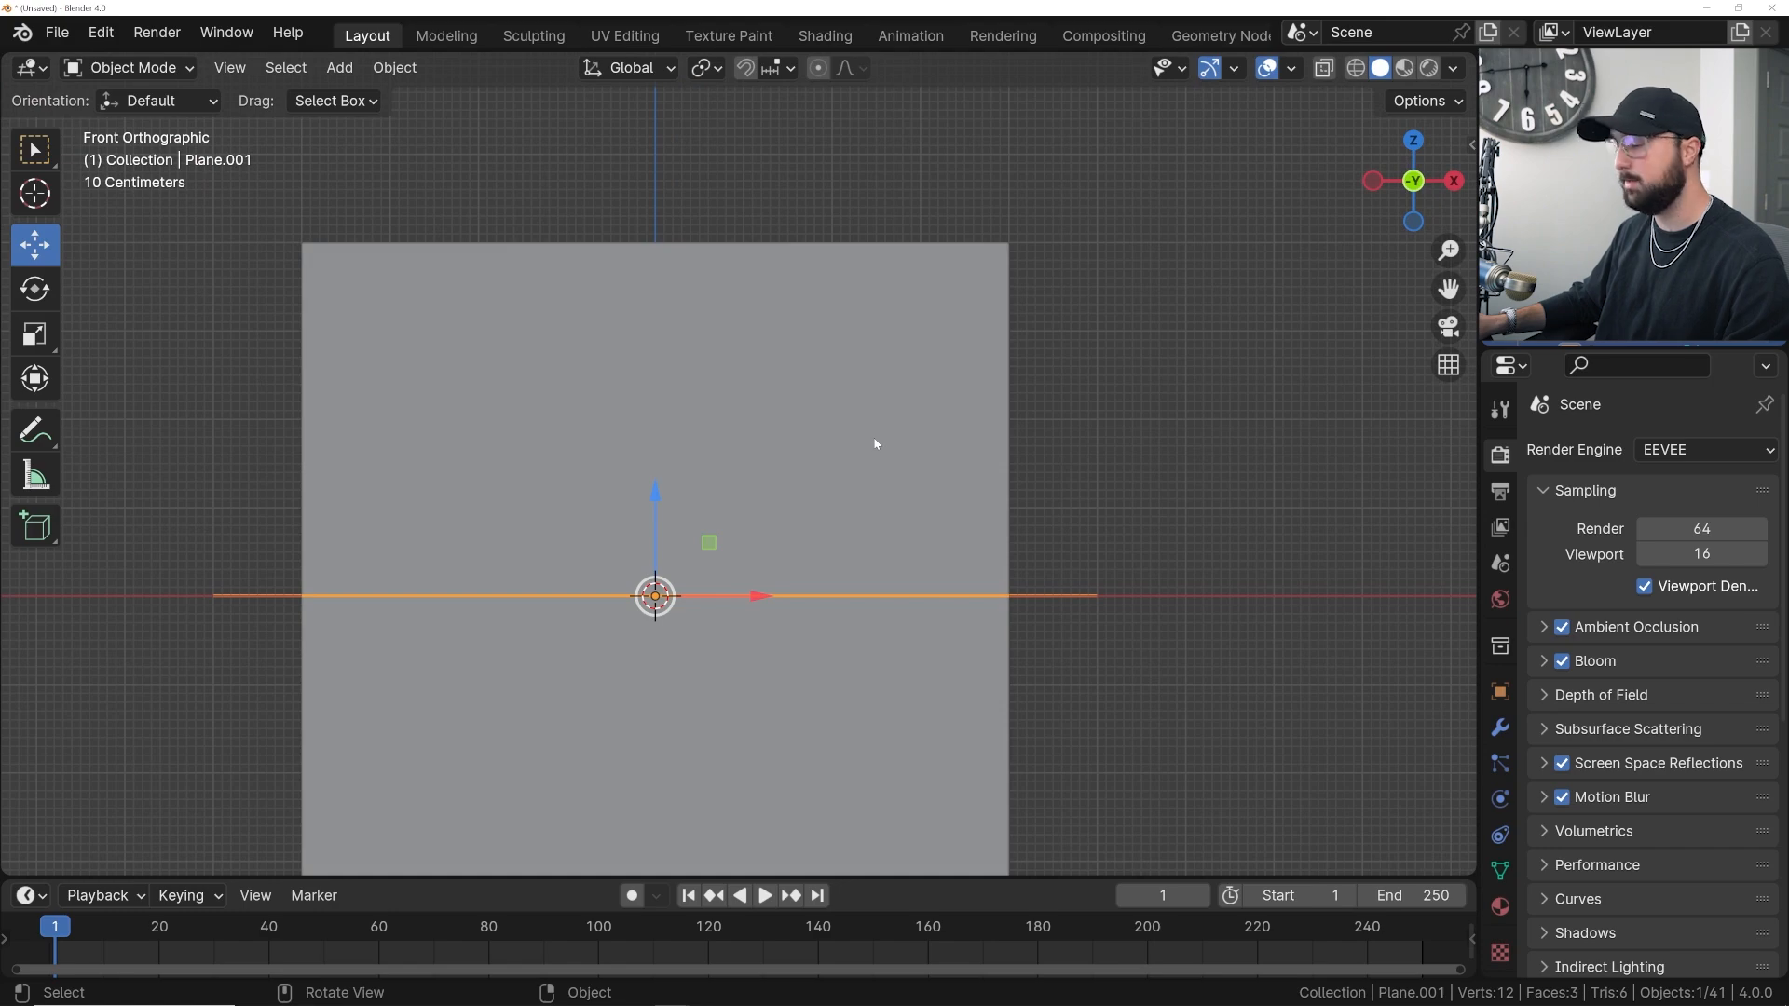
pyautogui.hotkey('shift', 'a')
pyautogui.click(753, 491)
pyautogui.press('`')
pyautogui.click(890, 284)
pyautogui.scroll(-3, 897, 300)
pyautogui.moveTo(896, 300); pyautogui.dragTo(970, 489, button='middle')
pyautogui.press('`')
pyautogui.click(955, 354)
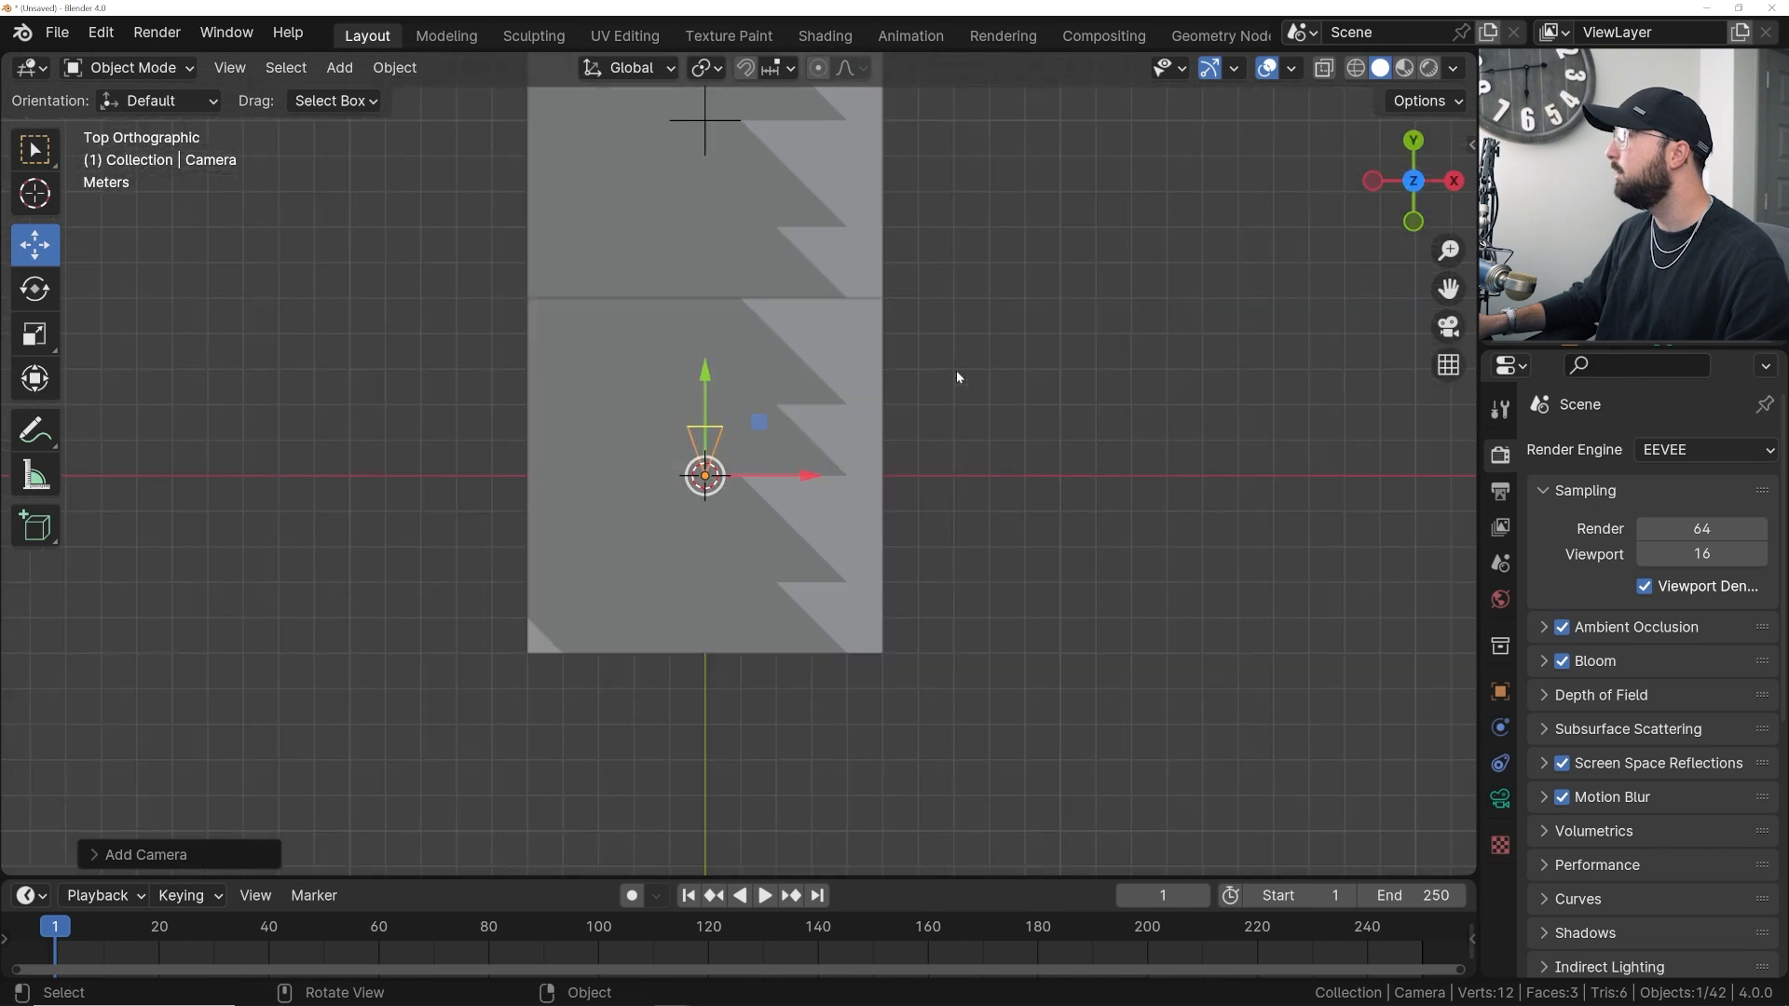
# - Check the individual loop instances along the row from above, and clear the selection
pyautogui.scroll(-4, 956, 371)
pyautogui.keyDown('shift'); pyautogui.moveTo(955, 370); pyautogui.dragTo(853, 487, button='middle'); pyautogui.keyUp('shift')
pyautogui.click(755, 595)
pyautogui.click(753, 479)
pyautogui.click(757, 256)
pyautogui.click(760, 154)
pyautogui.click(853, 513)
# - Enlarge the timeline area and set the animation's end frame to 300
pyautogui.moveTo(435, 880); pyautogui.dragTo(580, 814)
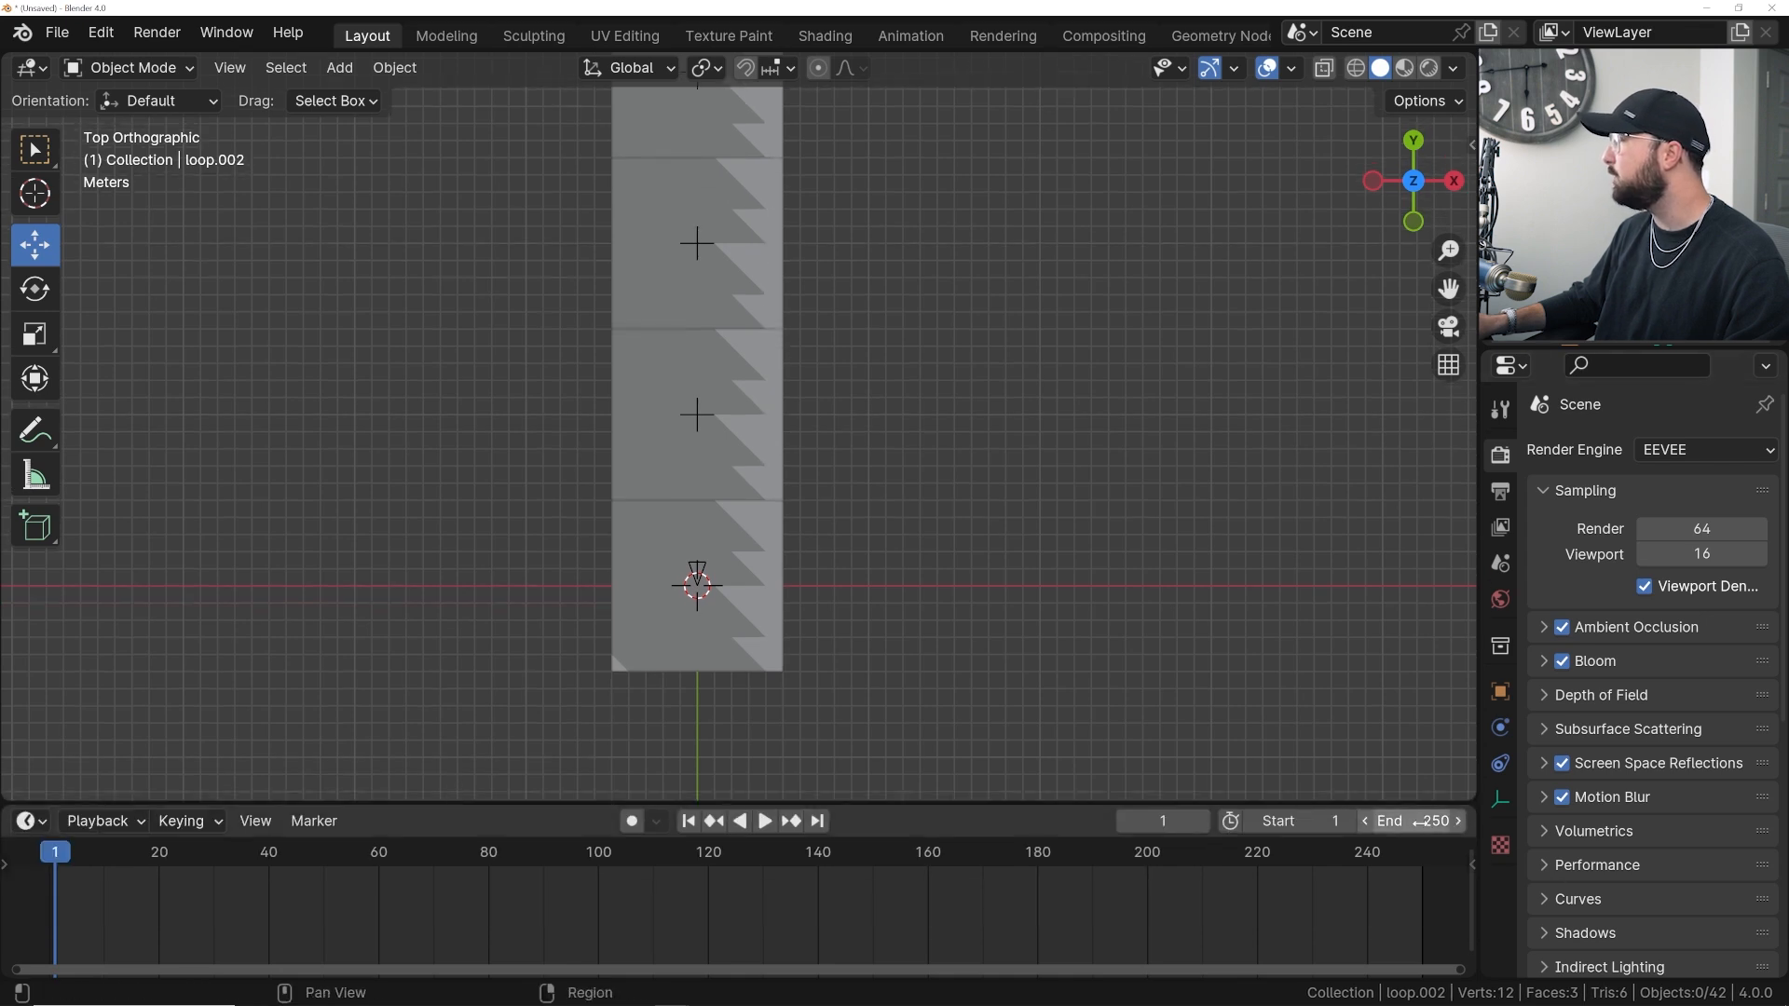
pyautogui.write('00')
pyautogui.press('Return')
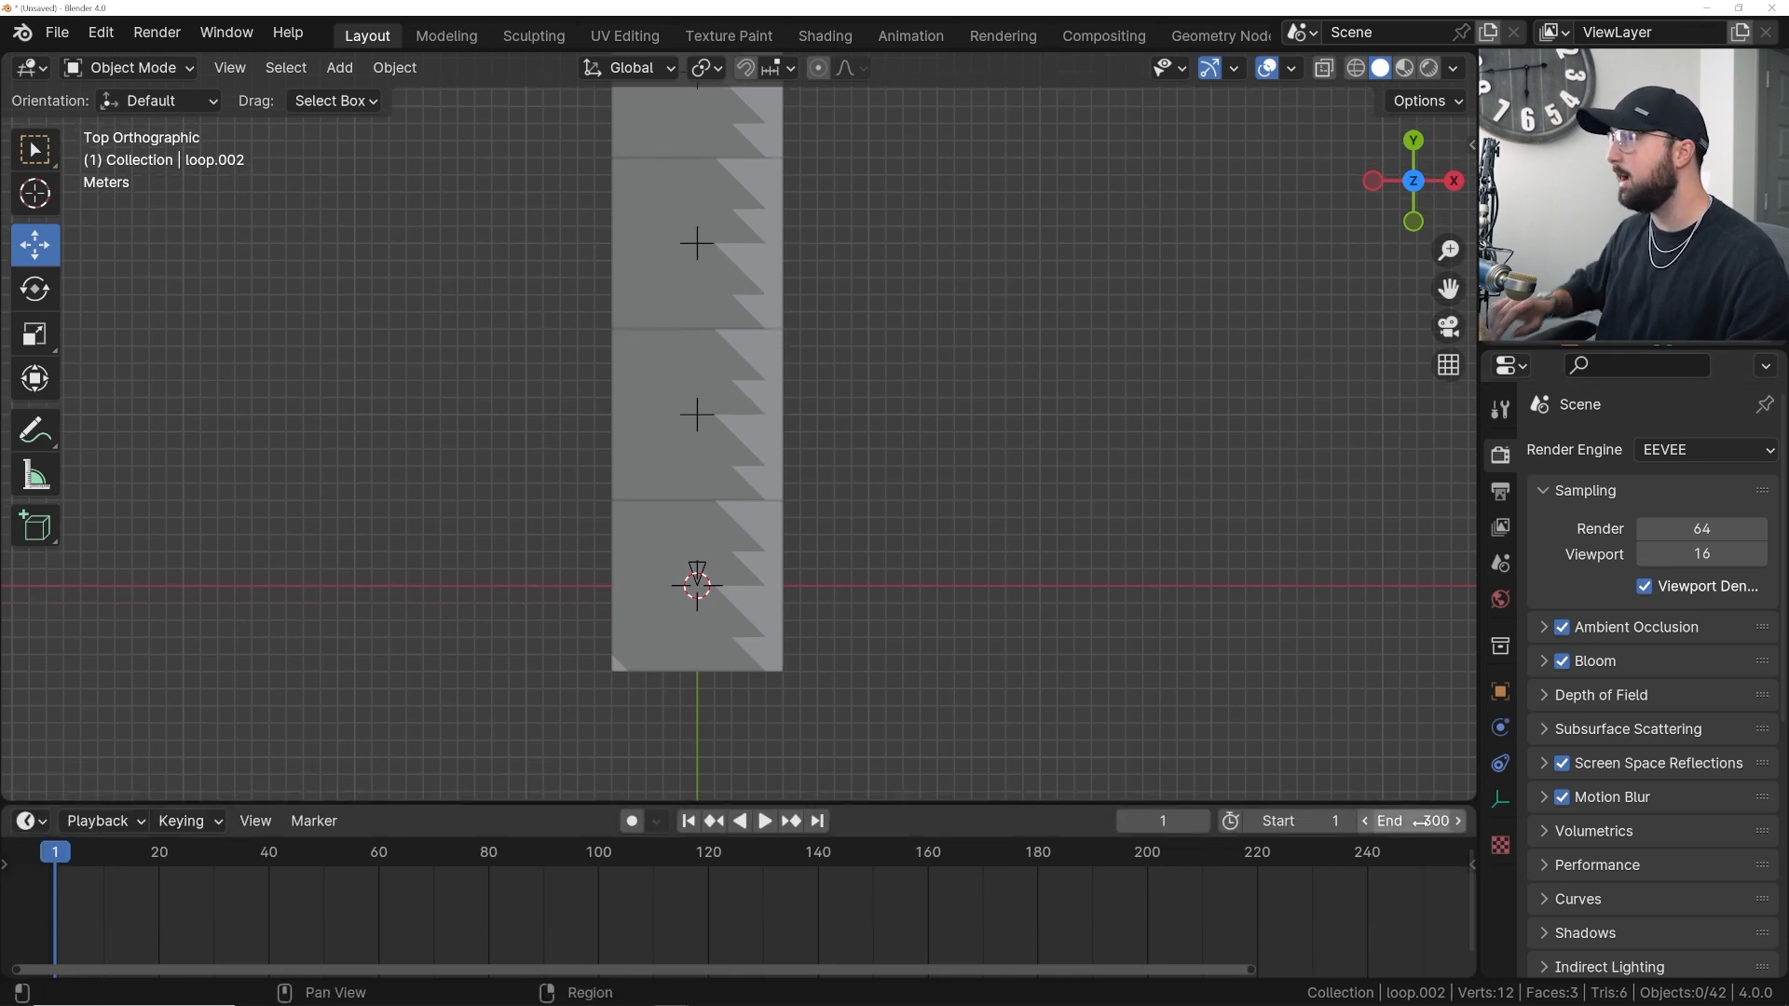
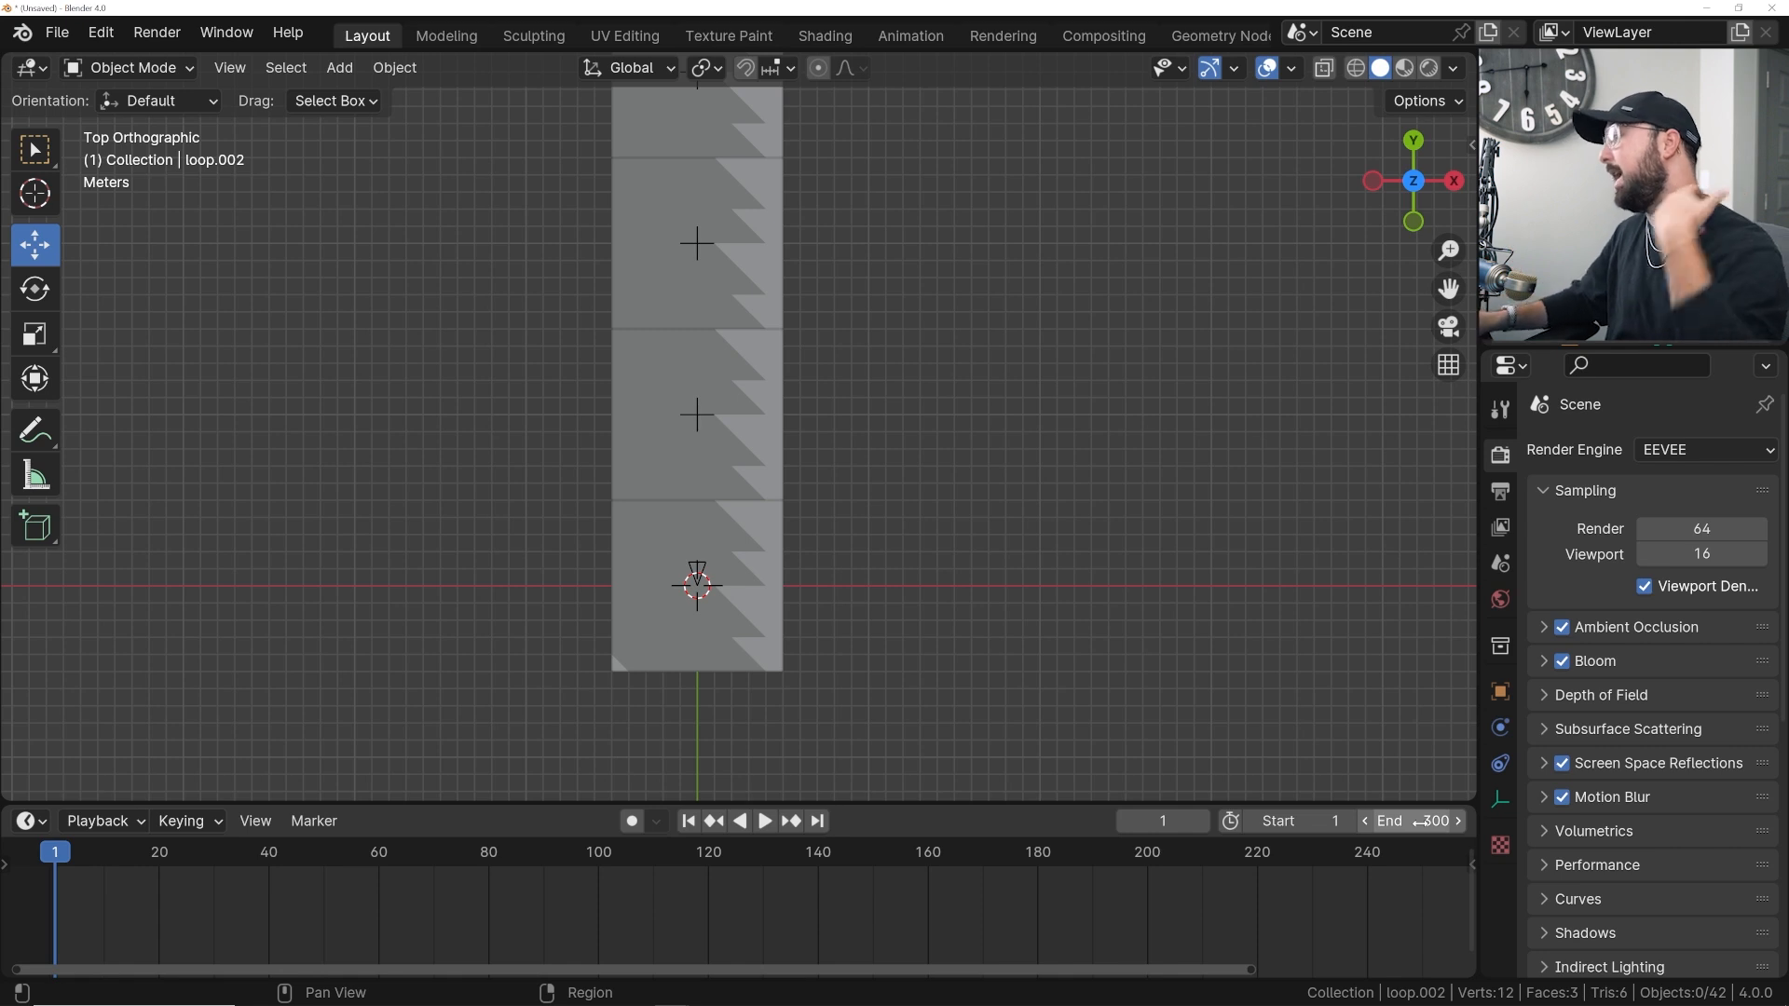
# - Fit the timeline to the longer frame range, go to frame 0, and show the camera's object properties
pyautogui.moveTo(387, 880); pyautogui.dragTo(632, 930, button='middle')
pyautogui.press('Left')
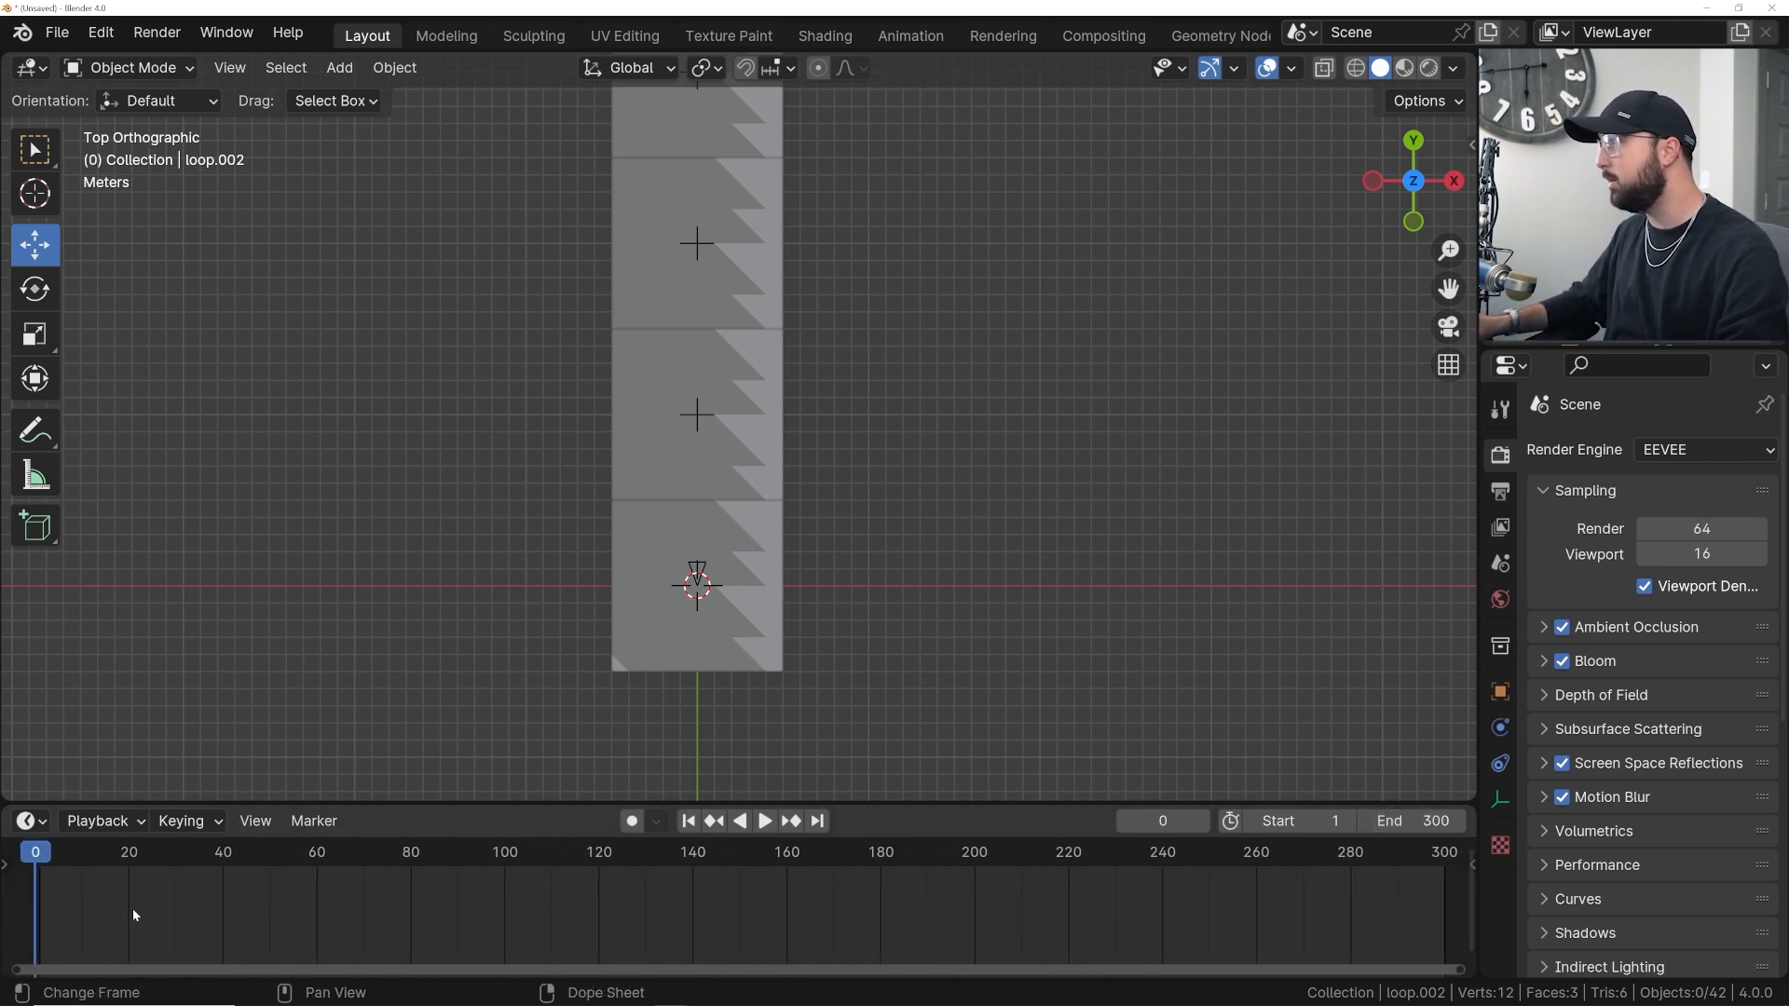
pyautogui.click(697, 580)
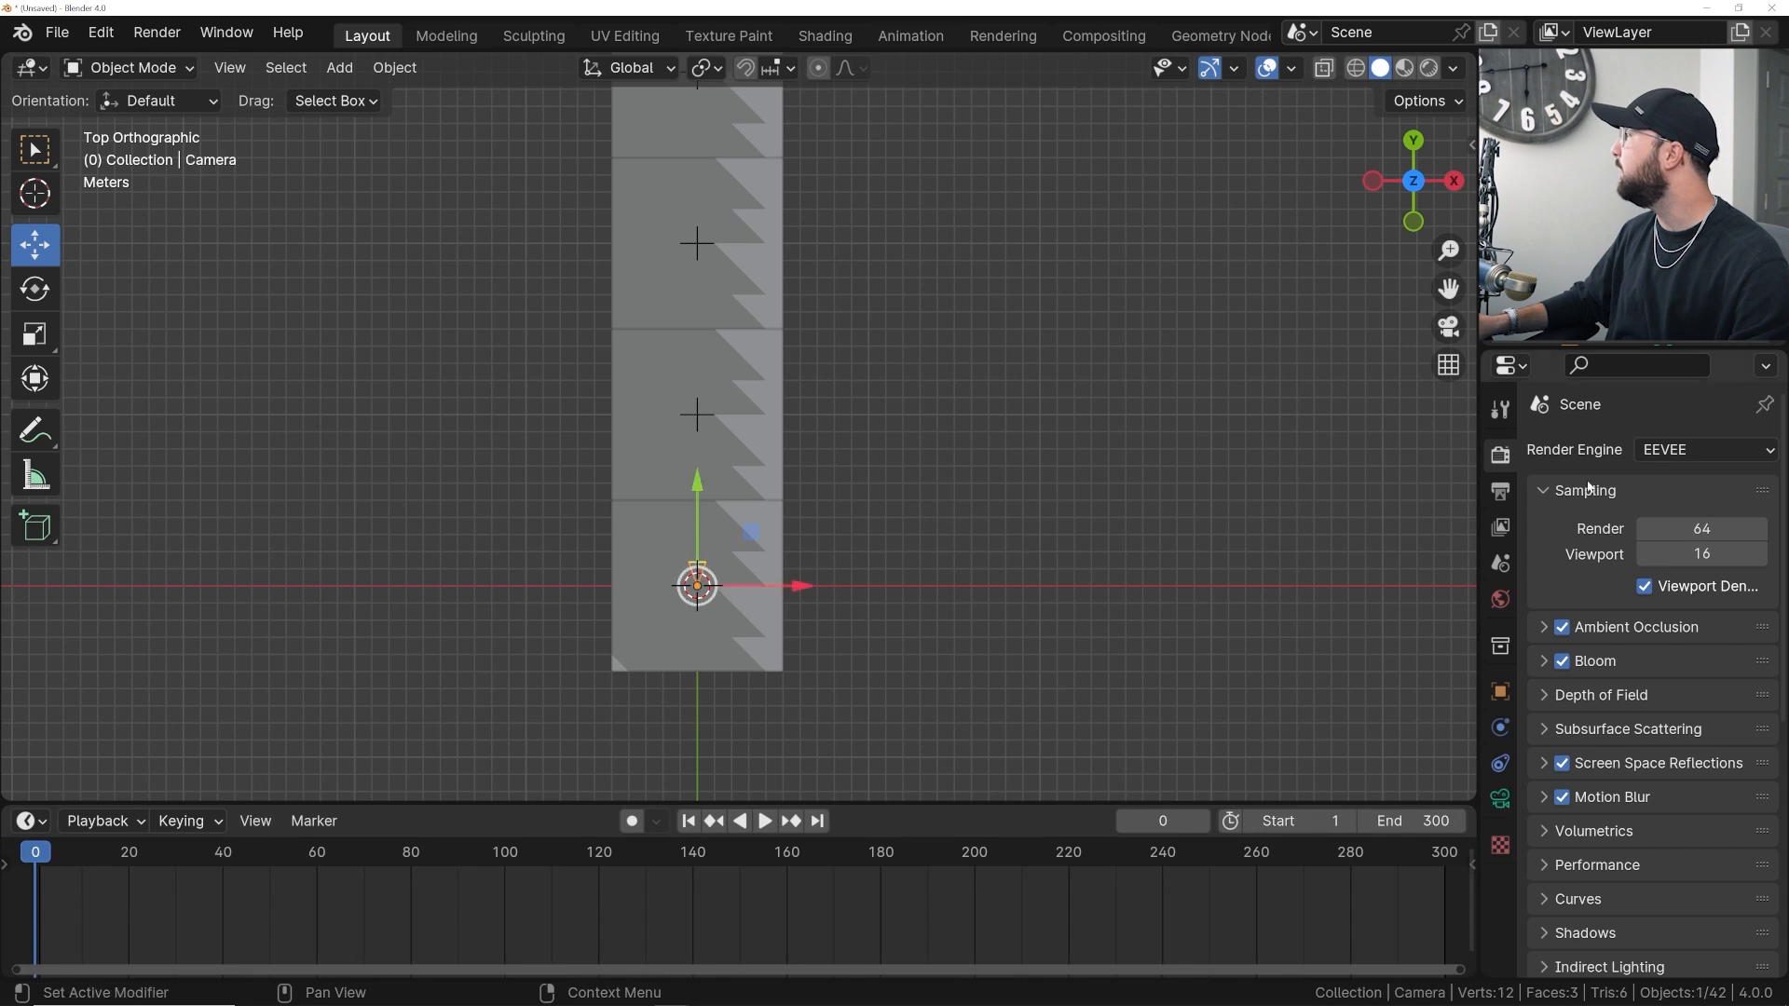
pyautogui.click(1500, 693)
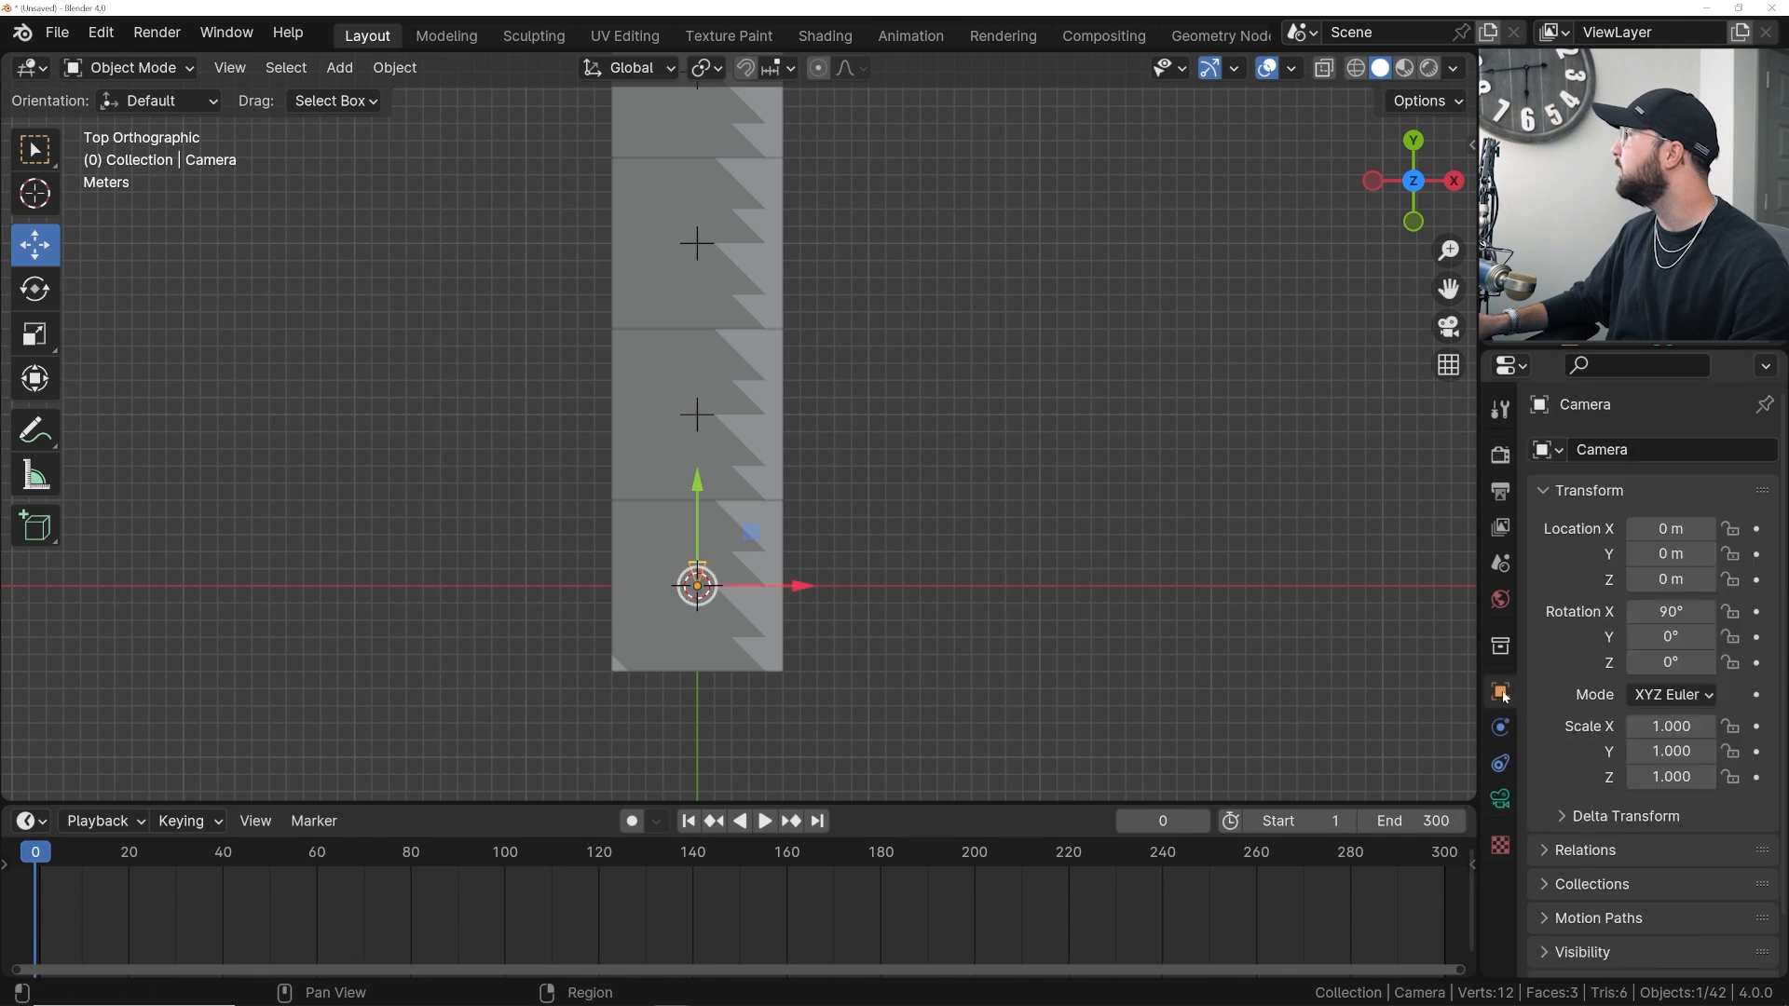
# - Try keyframing the camera's Y location at 0 m on frame 0, and undo the keyframe
pyautogui.click(1756, 555)
pyautogui.click(816, 821)
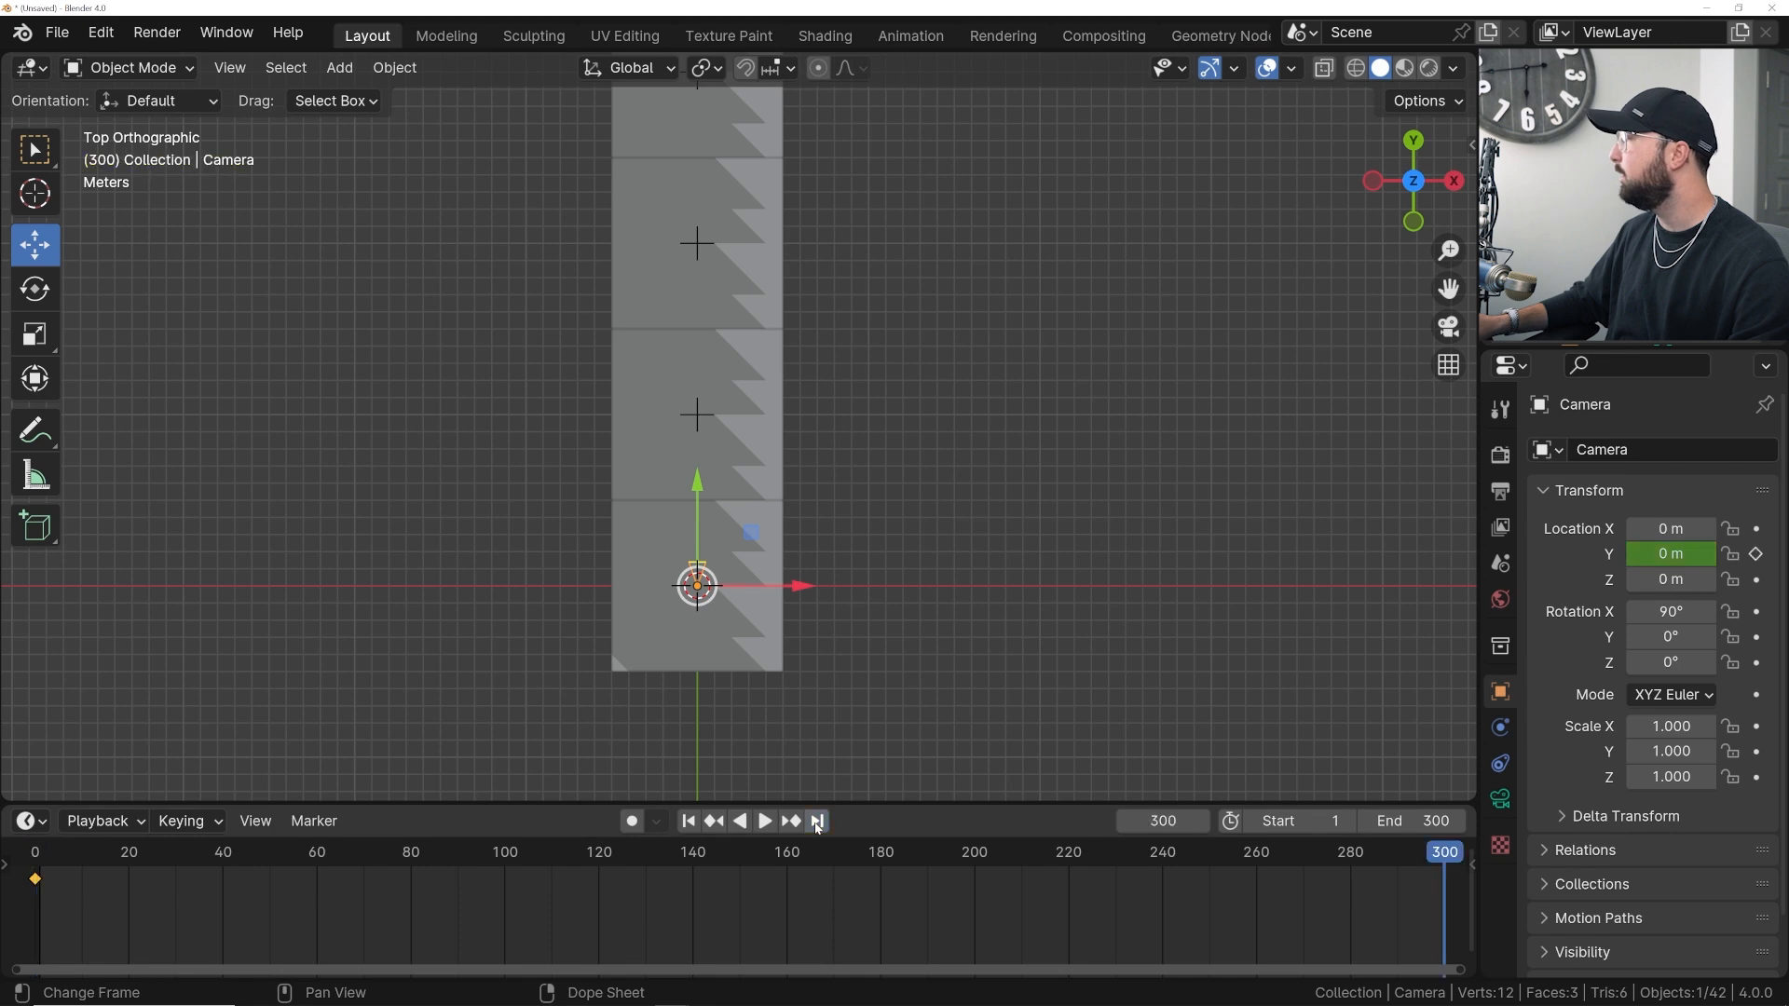
pyautogui.keyDown('shift'); pyautogui.moveTo(1023, 583); pyautogui.dragTo(943, 659, button='middle'); pyautogui.keyUp('shift')
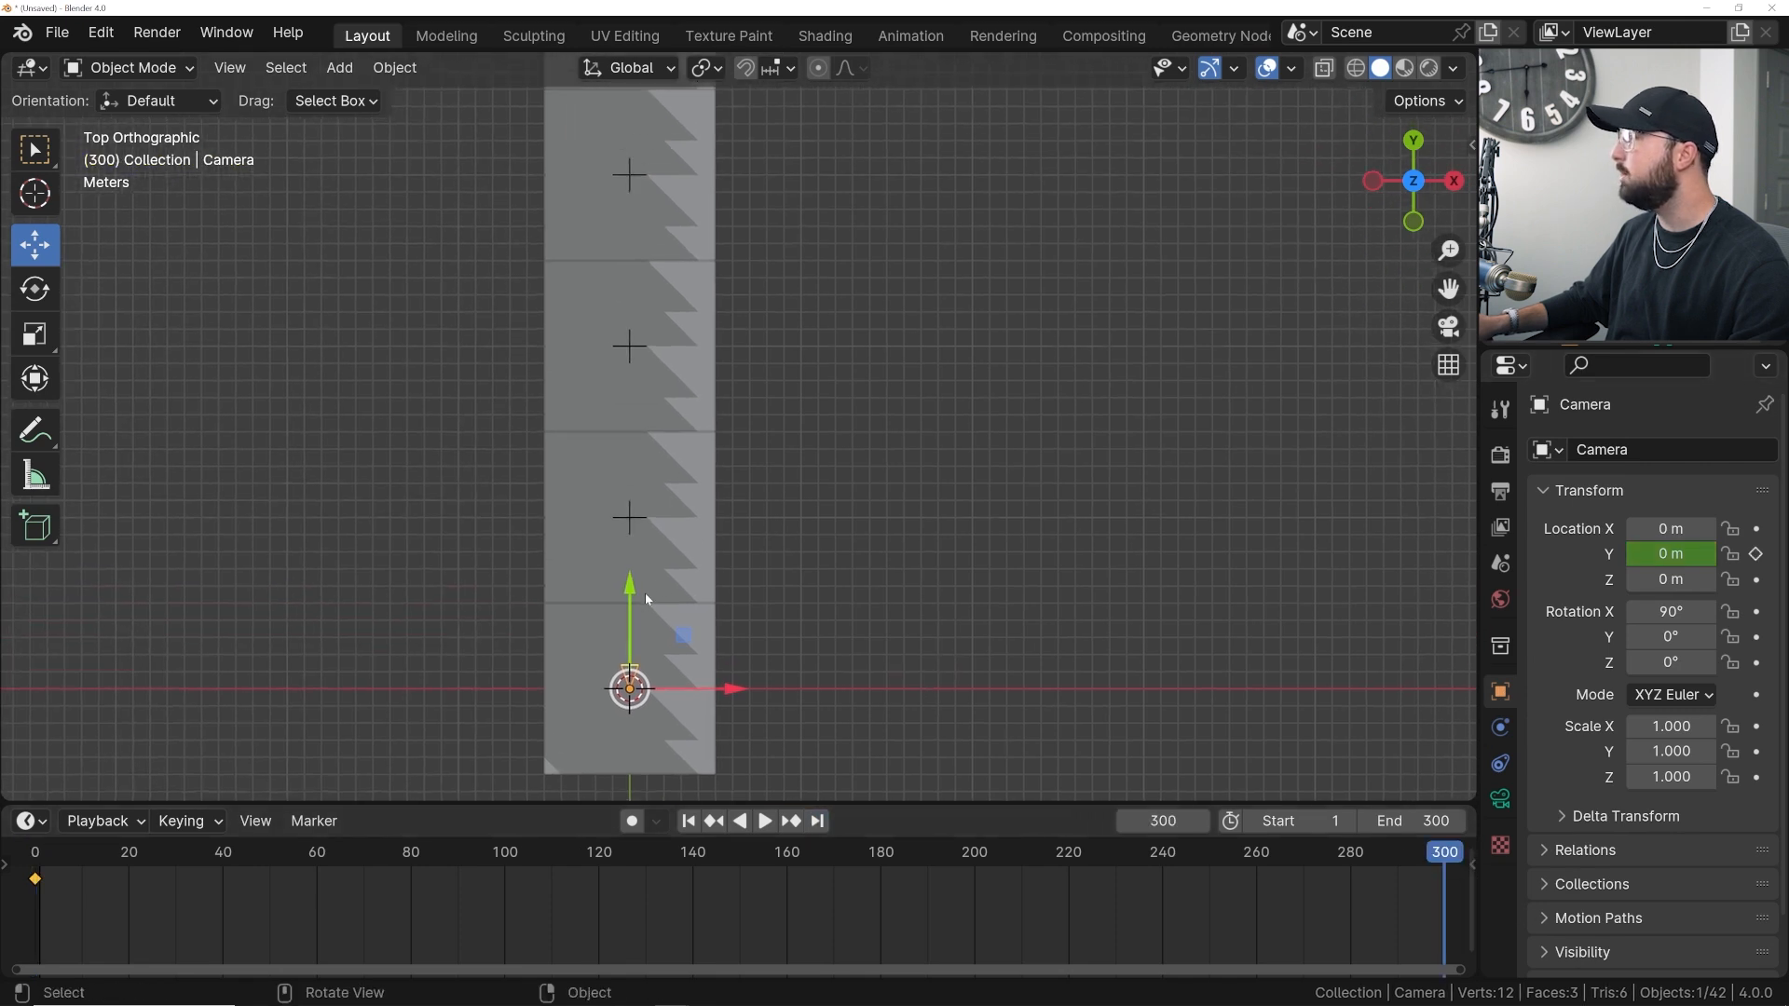
pyautogui.hotkey('ctrl', 'z')
pyautogui.hotkey('ctrl', 'z')
# - Set the camera's Y location to -5 m and keyframe it on frame 0
pyautogui.click(1670, 555)
pyautogui.write('-5')
pyautogui.press('Return')
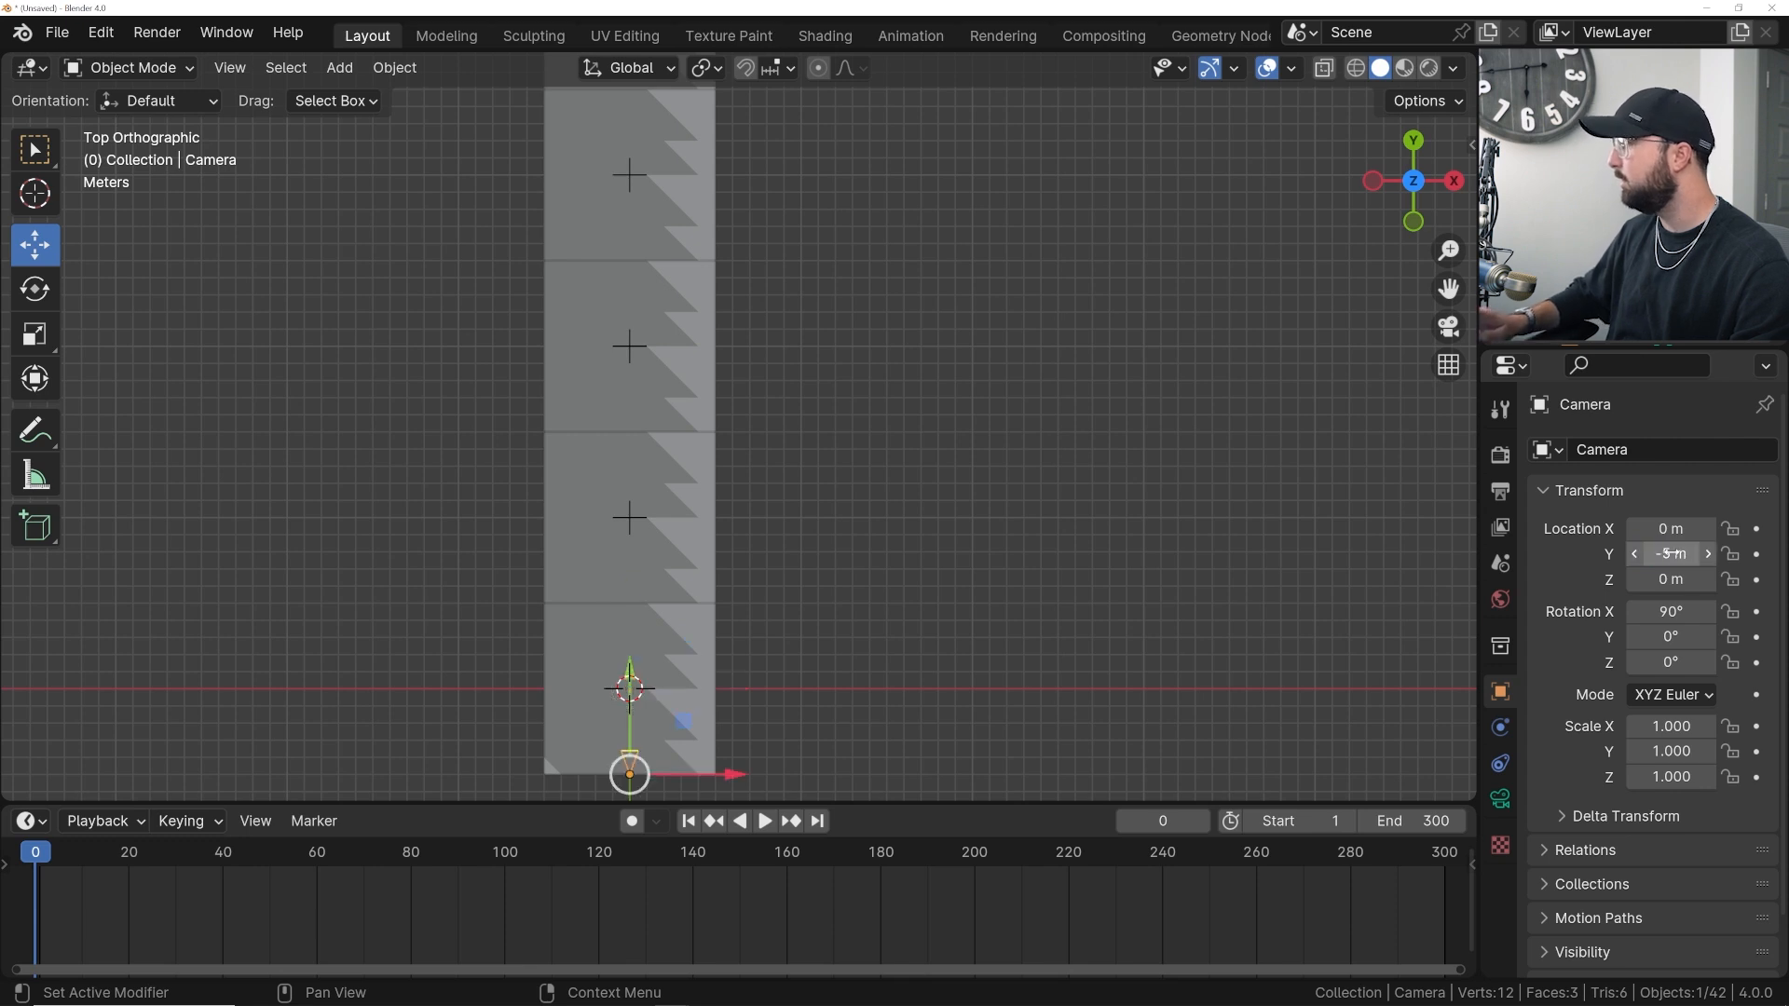
pyautogui.keyDown('shift'); pyautogui.moveTo(1330, 516); pyautogui.dragTo(1317, 462, button='middle'); pyautogui.keyUp('shift')
pyautogui.click(1756, 554)
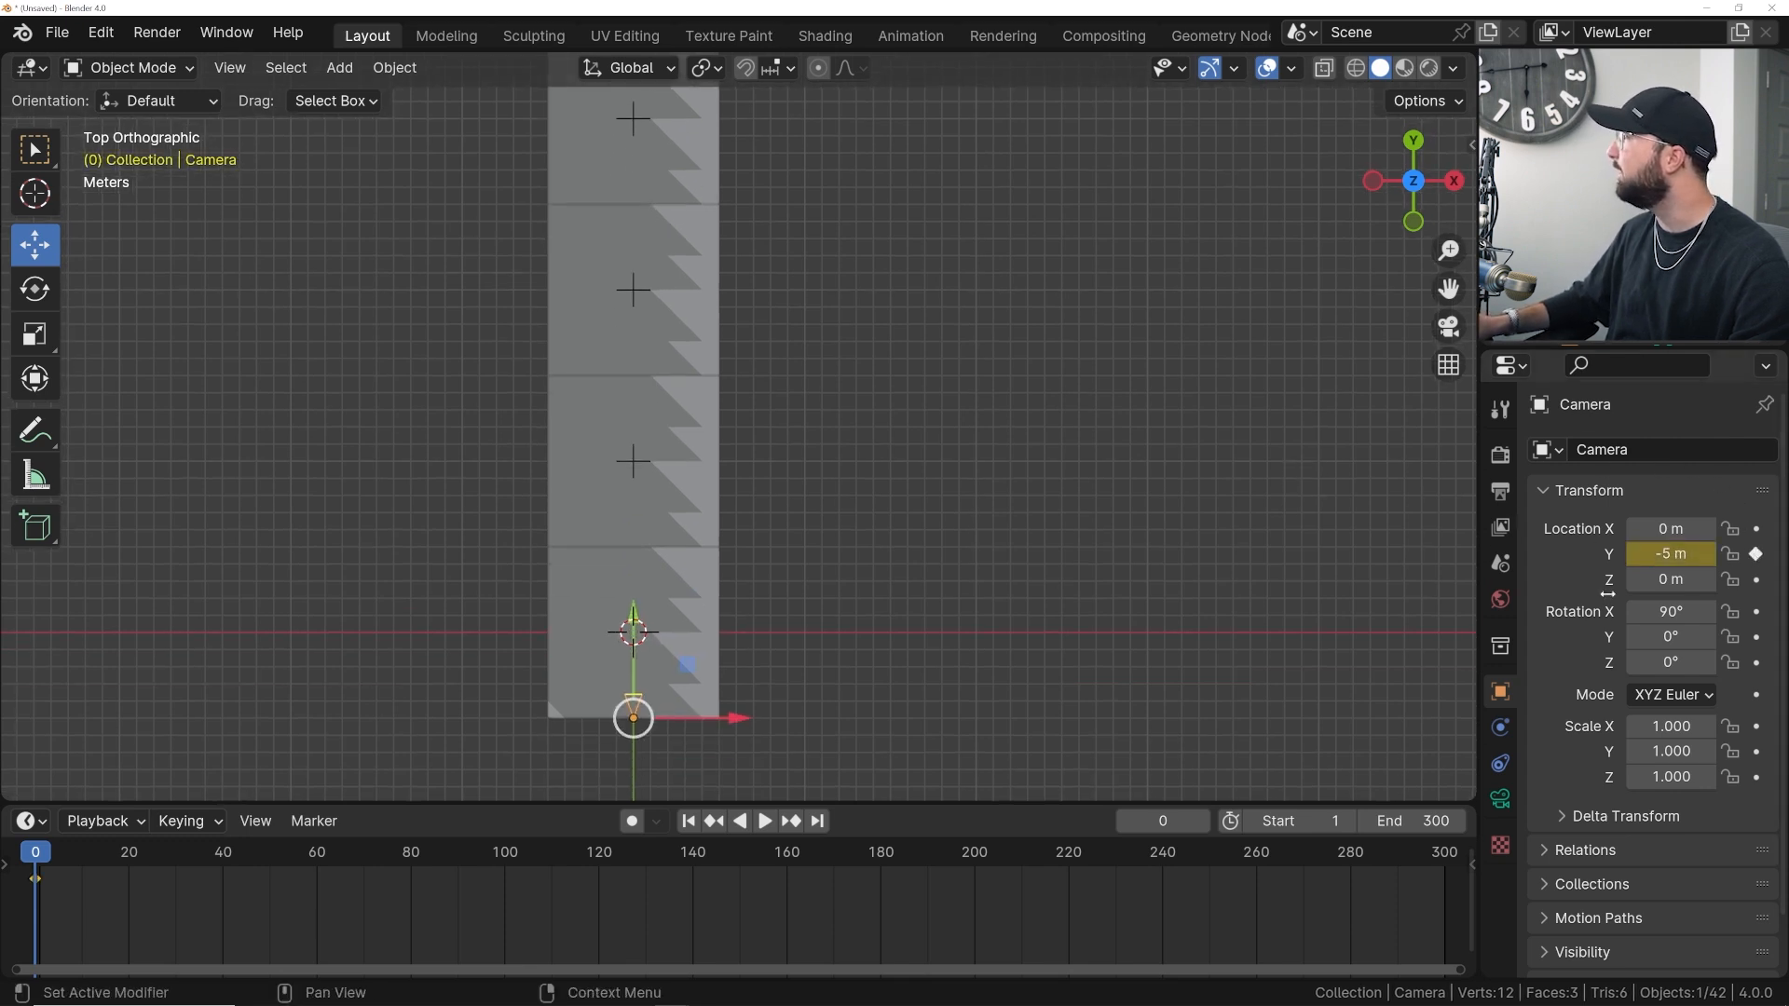
# - Move the camera along the Y axis to 5 m on frame 300 and keyframe its Y location
pyautogui.click(818, 821)
pyautogui.keyDown('shift'); pyautogui.moveTo(839, 466); pyautogui.dragTo(847, 497, button='middle'); pyautogui.keyUp('shift')
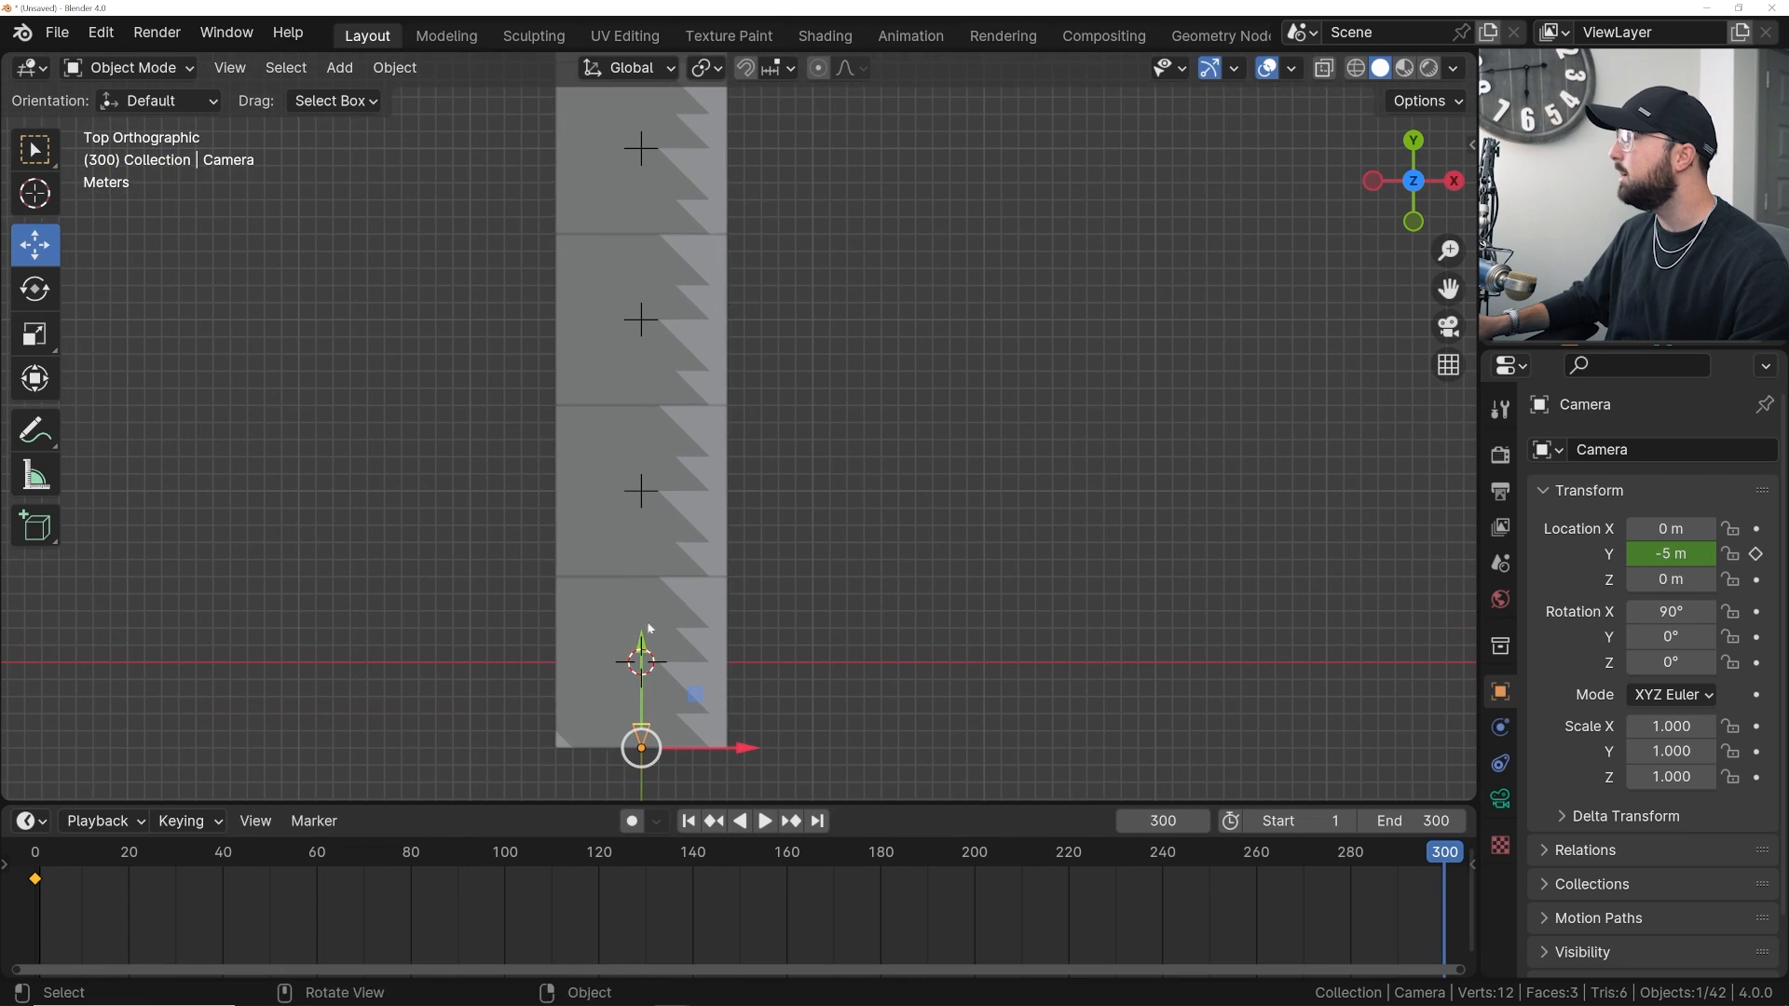
pyautogui.press('g')
pyautogui.press('y')
pyautogui.click(664, 463)
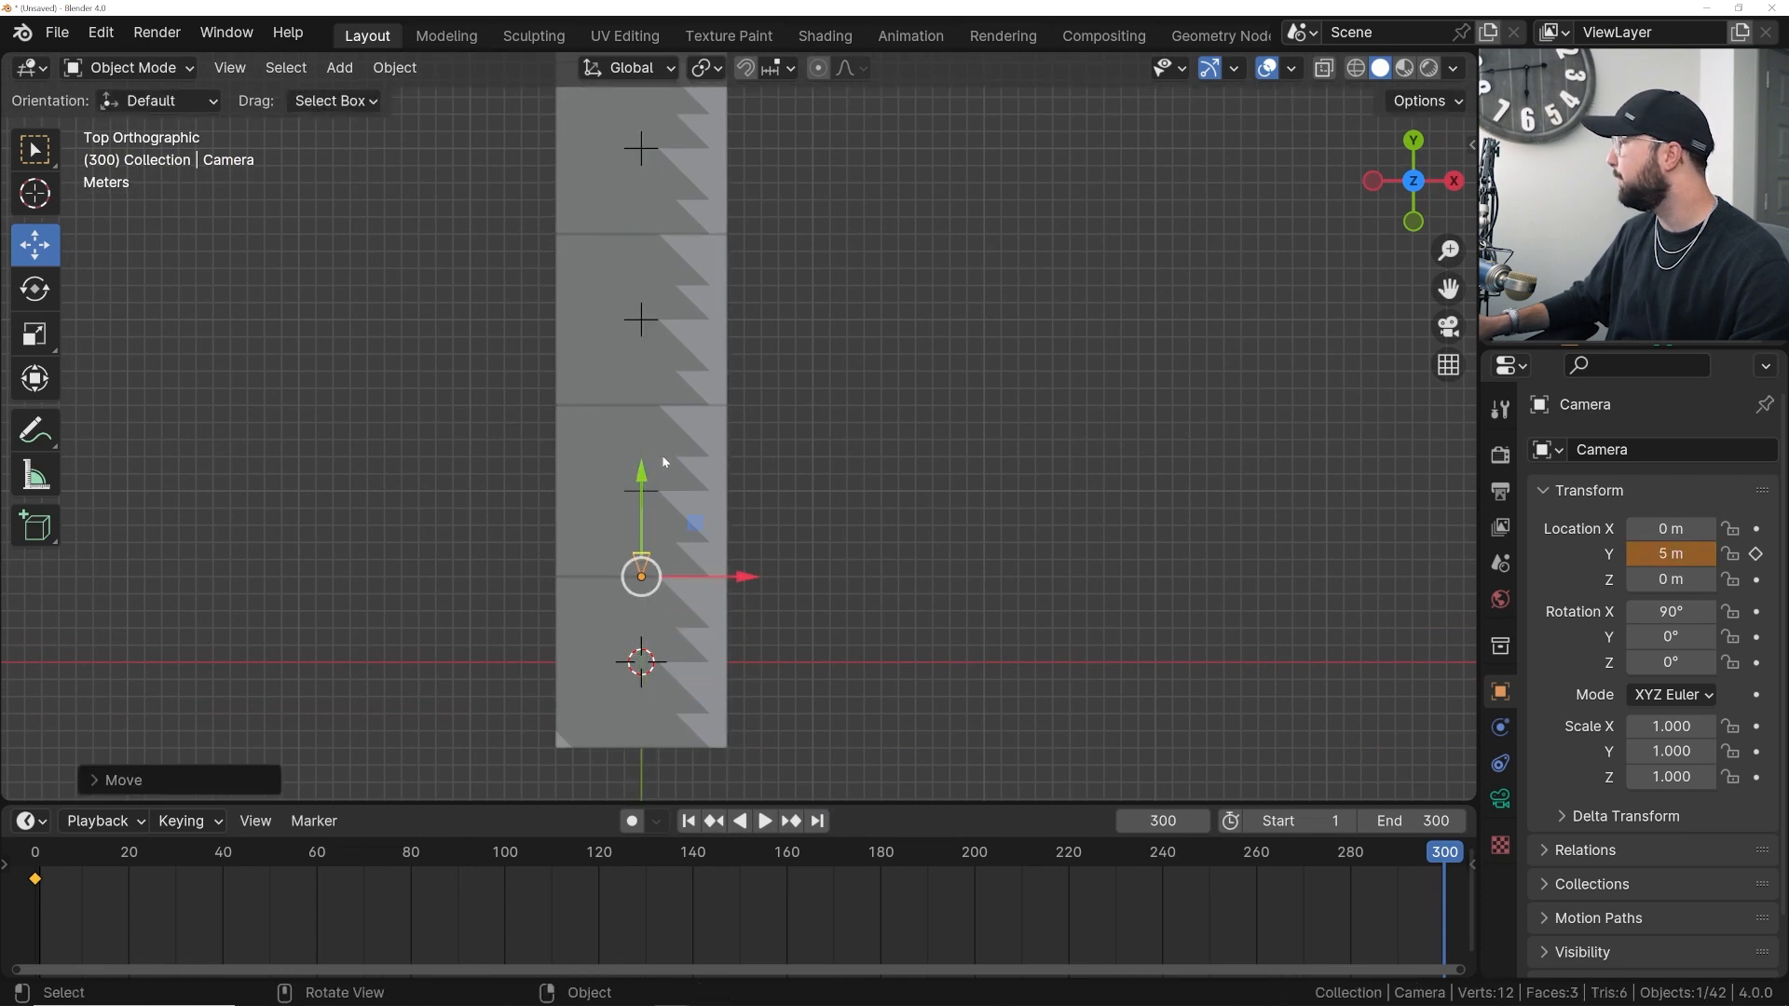
pyautogui.click(1755, 554)
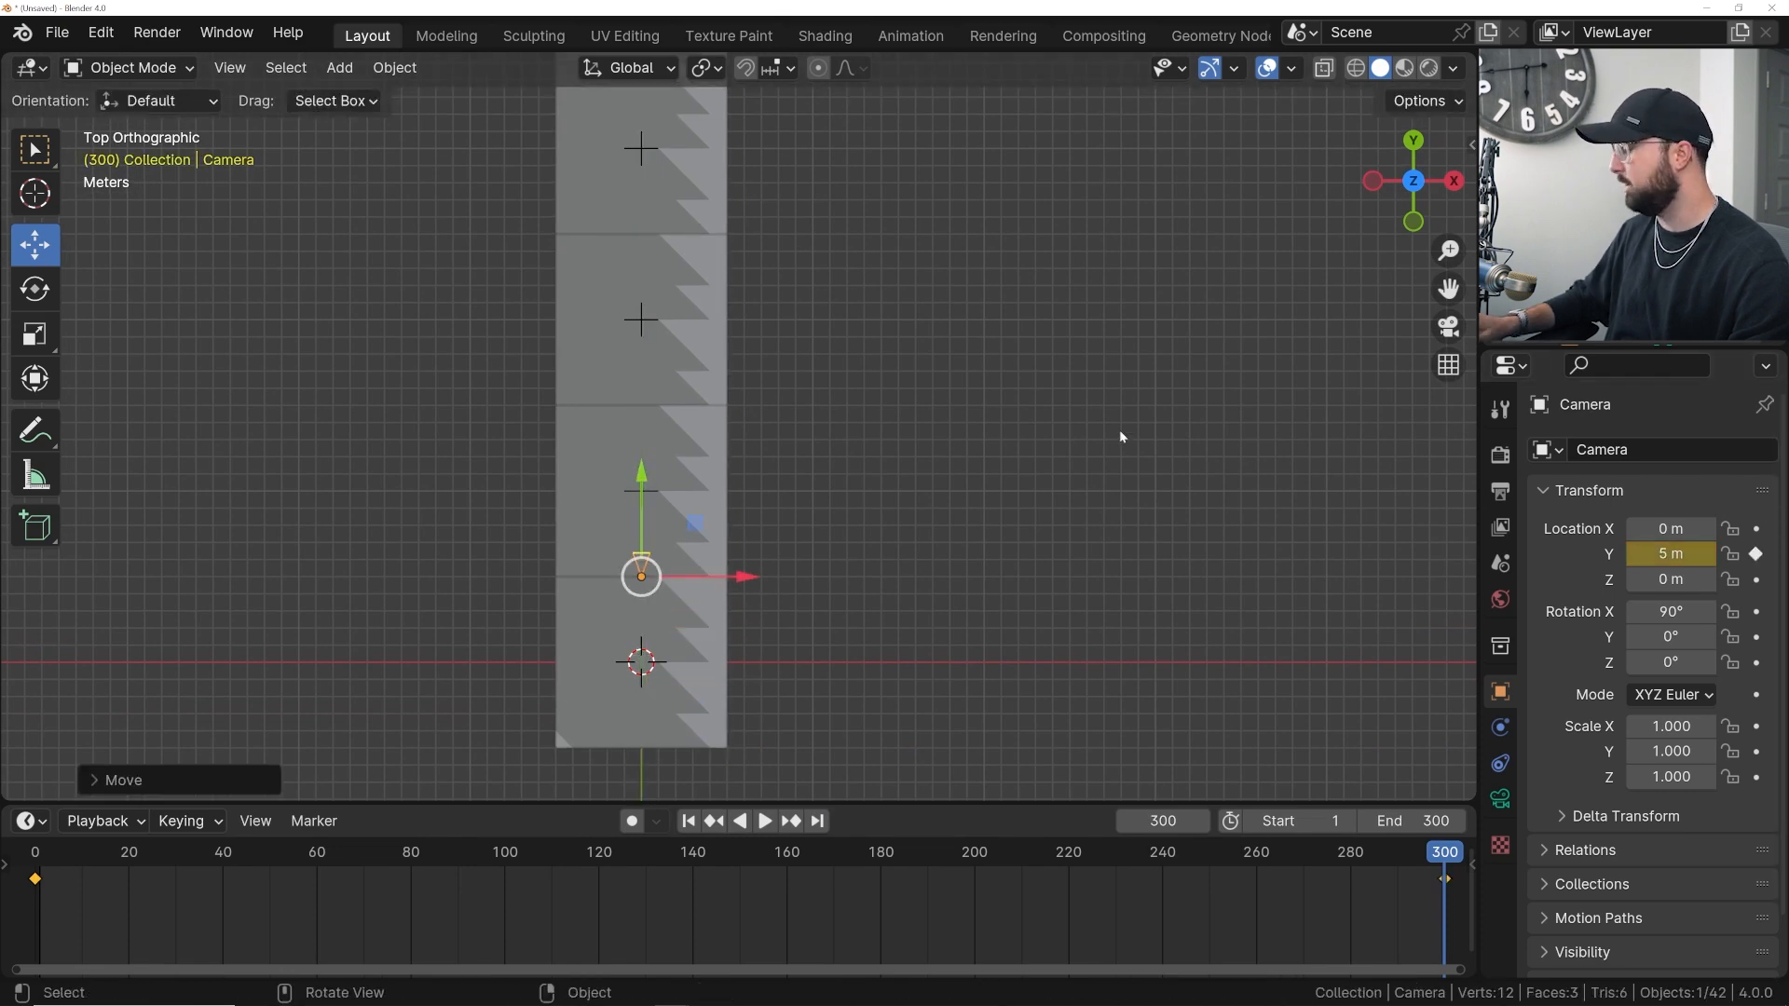
# - Preview the animation through the camera in Rendered shading with overlays hidden, and return to the first frame
pyautogui.press('KP_0')
pyautogui.click(1428, 68)
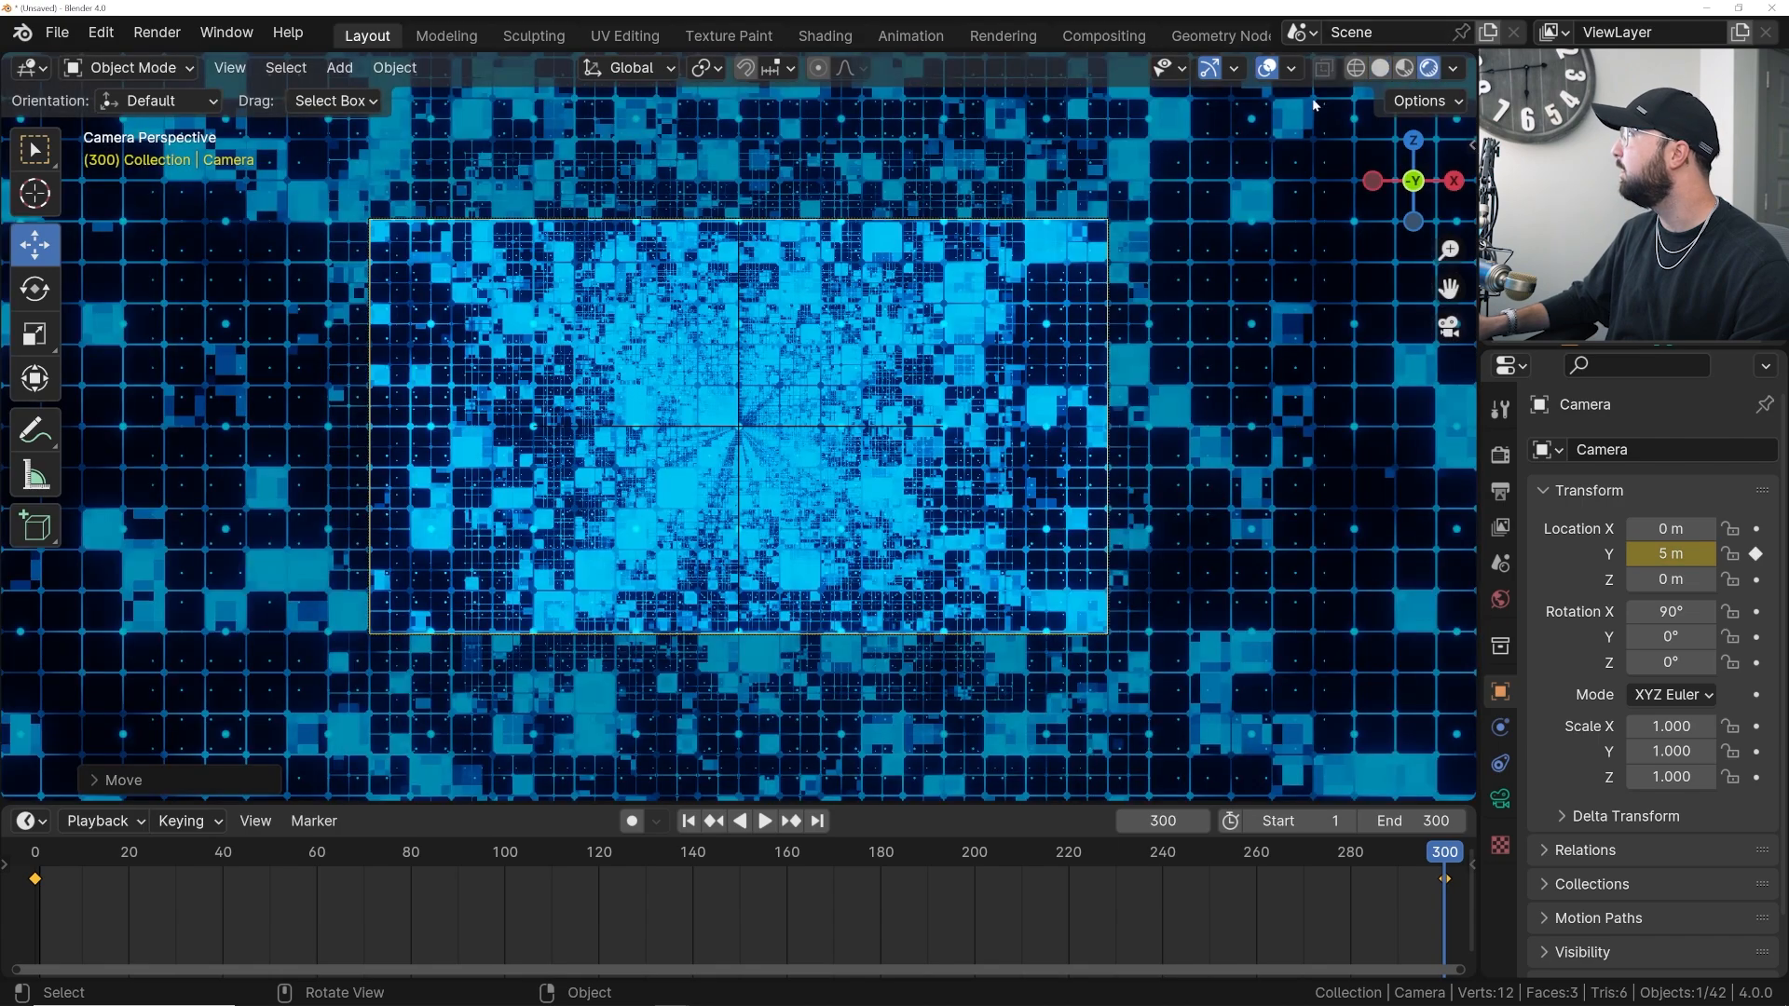
pyautogui.press('space')
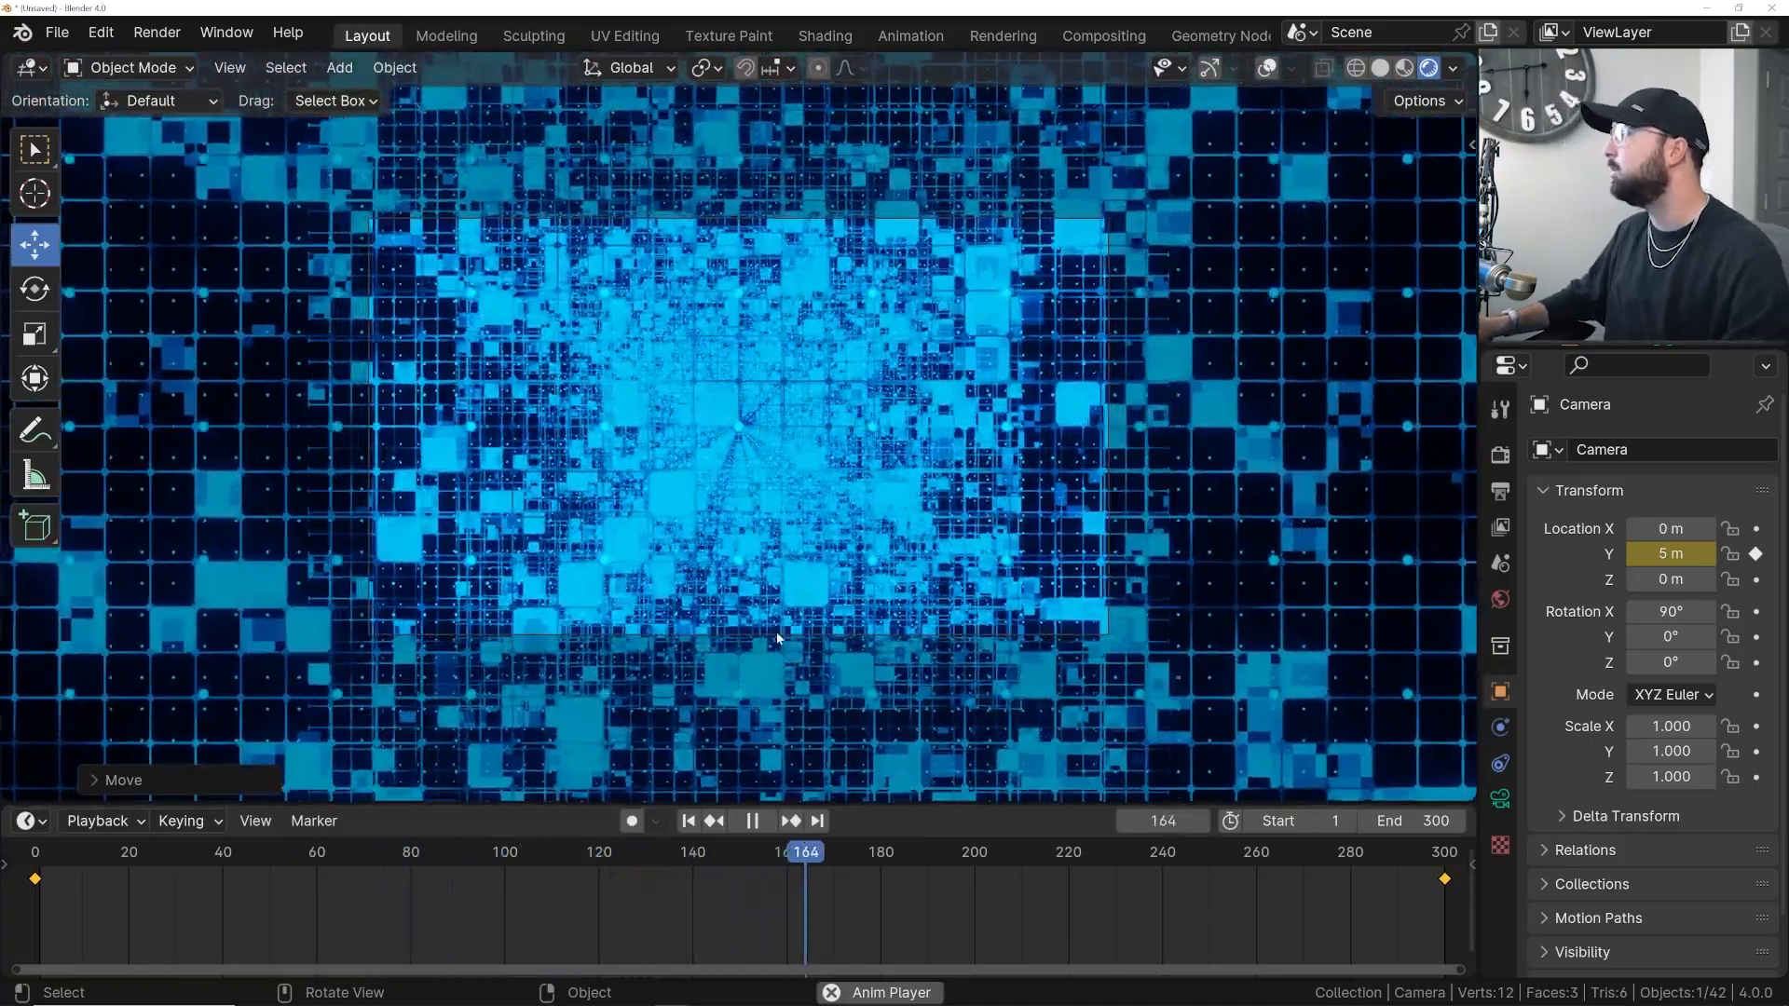
pyautogui.press('space')
pyautogui.click(688, 823)
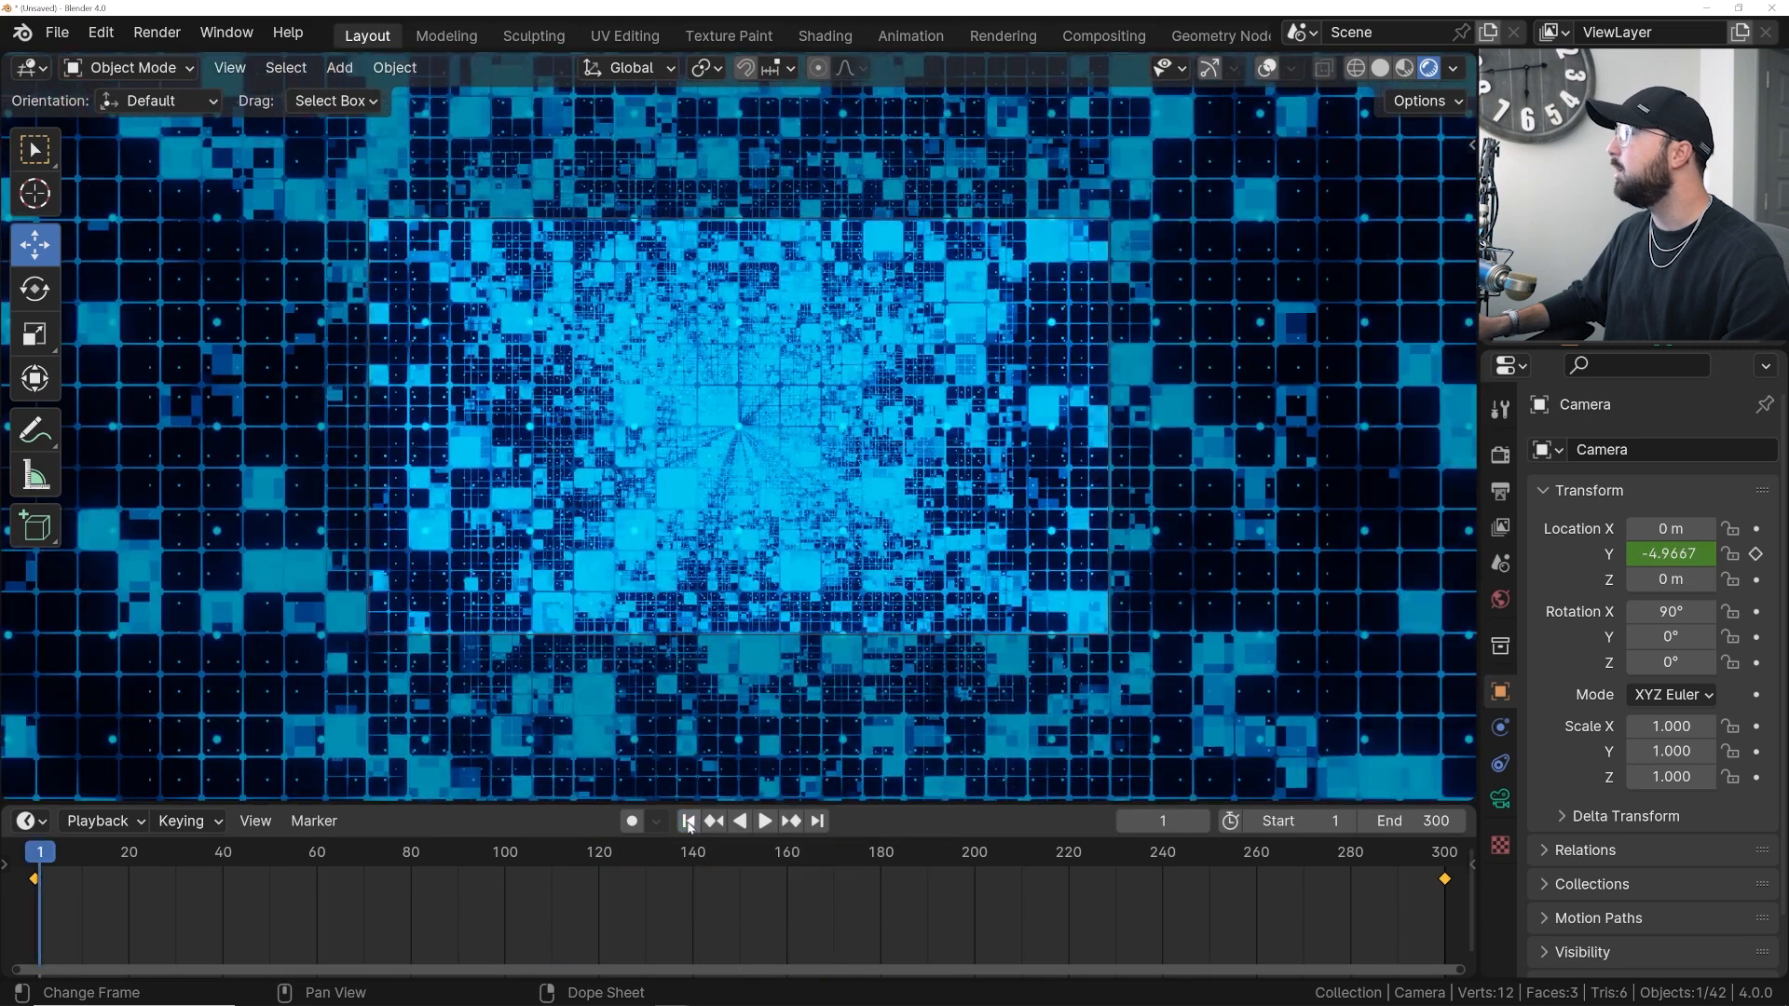
# - In the solid top view with overlays shown, move the camera along Y to 15 m on frame 300 and keyframe its location
pyautogui.click(1380, 71)
pyautogui.press('`')
pyautogui.click(947, 440)
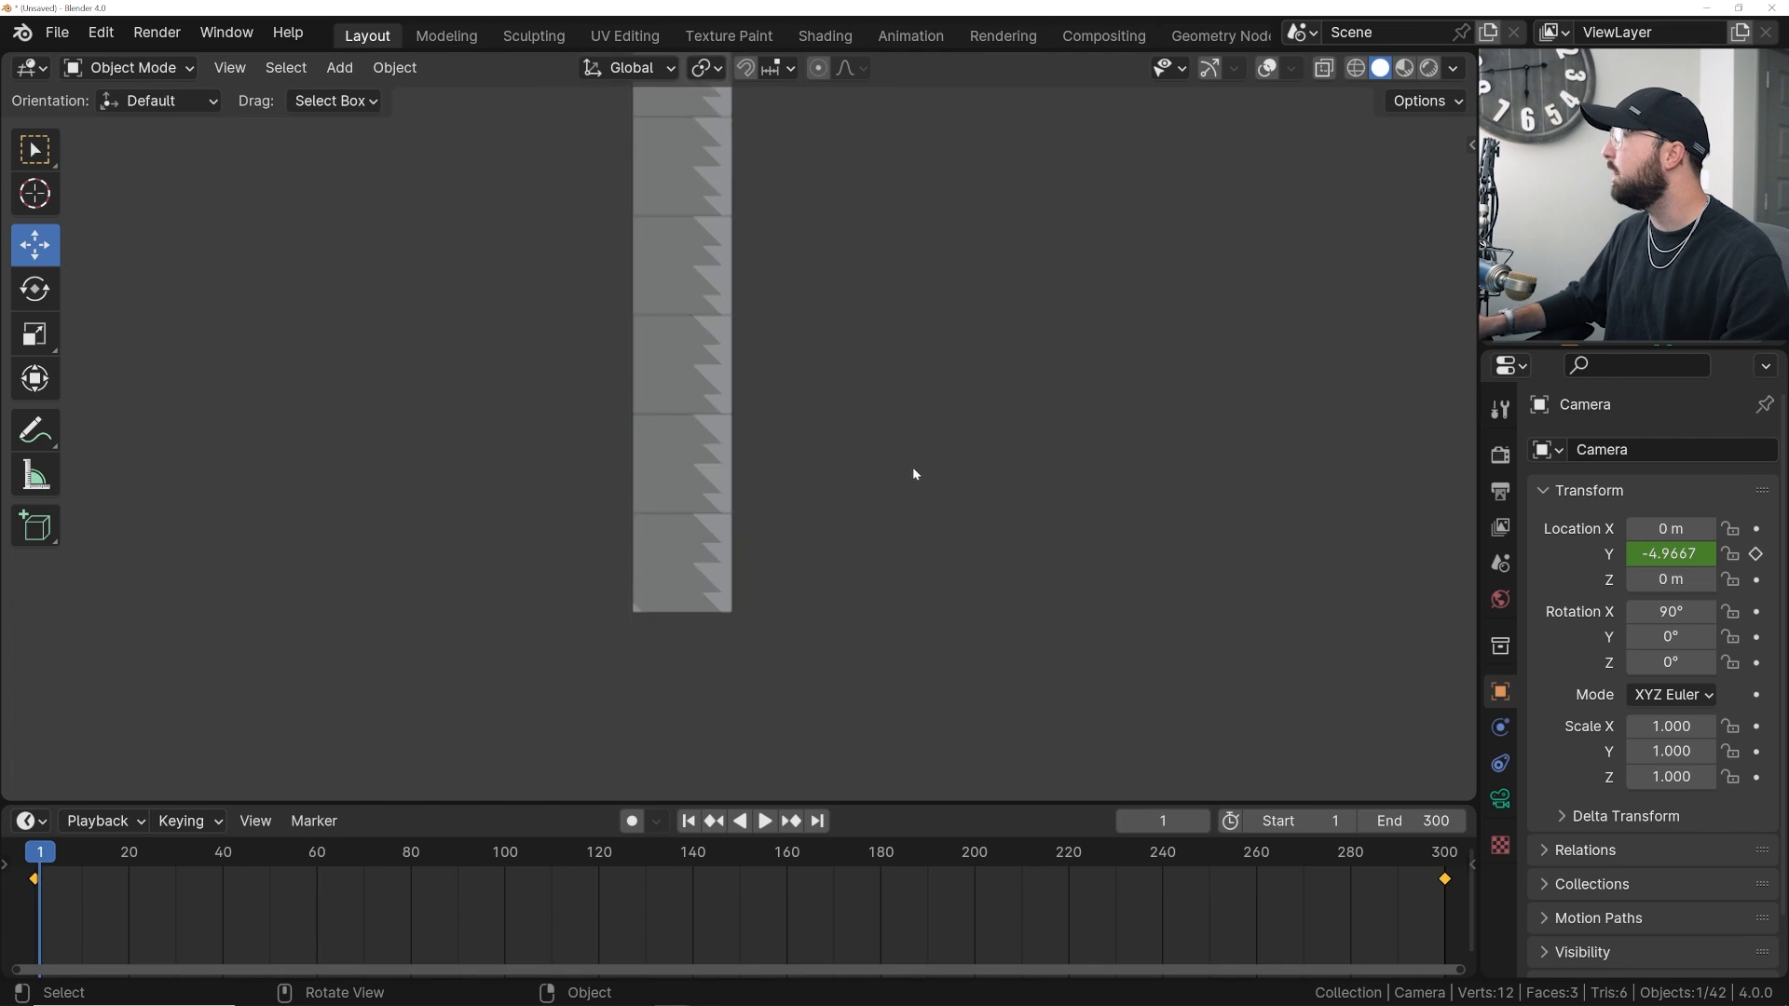
pyautogui.click(1267, 68)
pyautogui.click(1209, 68)
pyautogui.scroll(4, 783, 503)
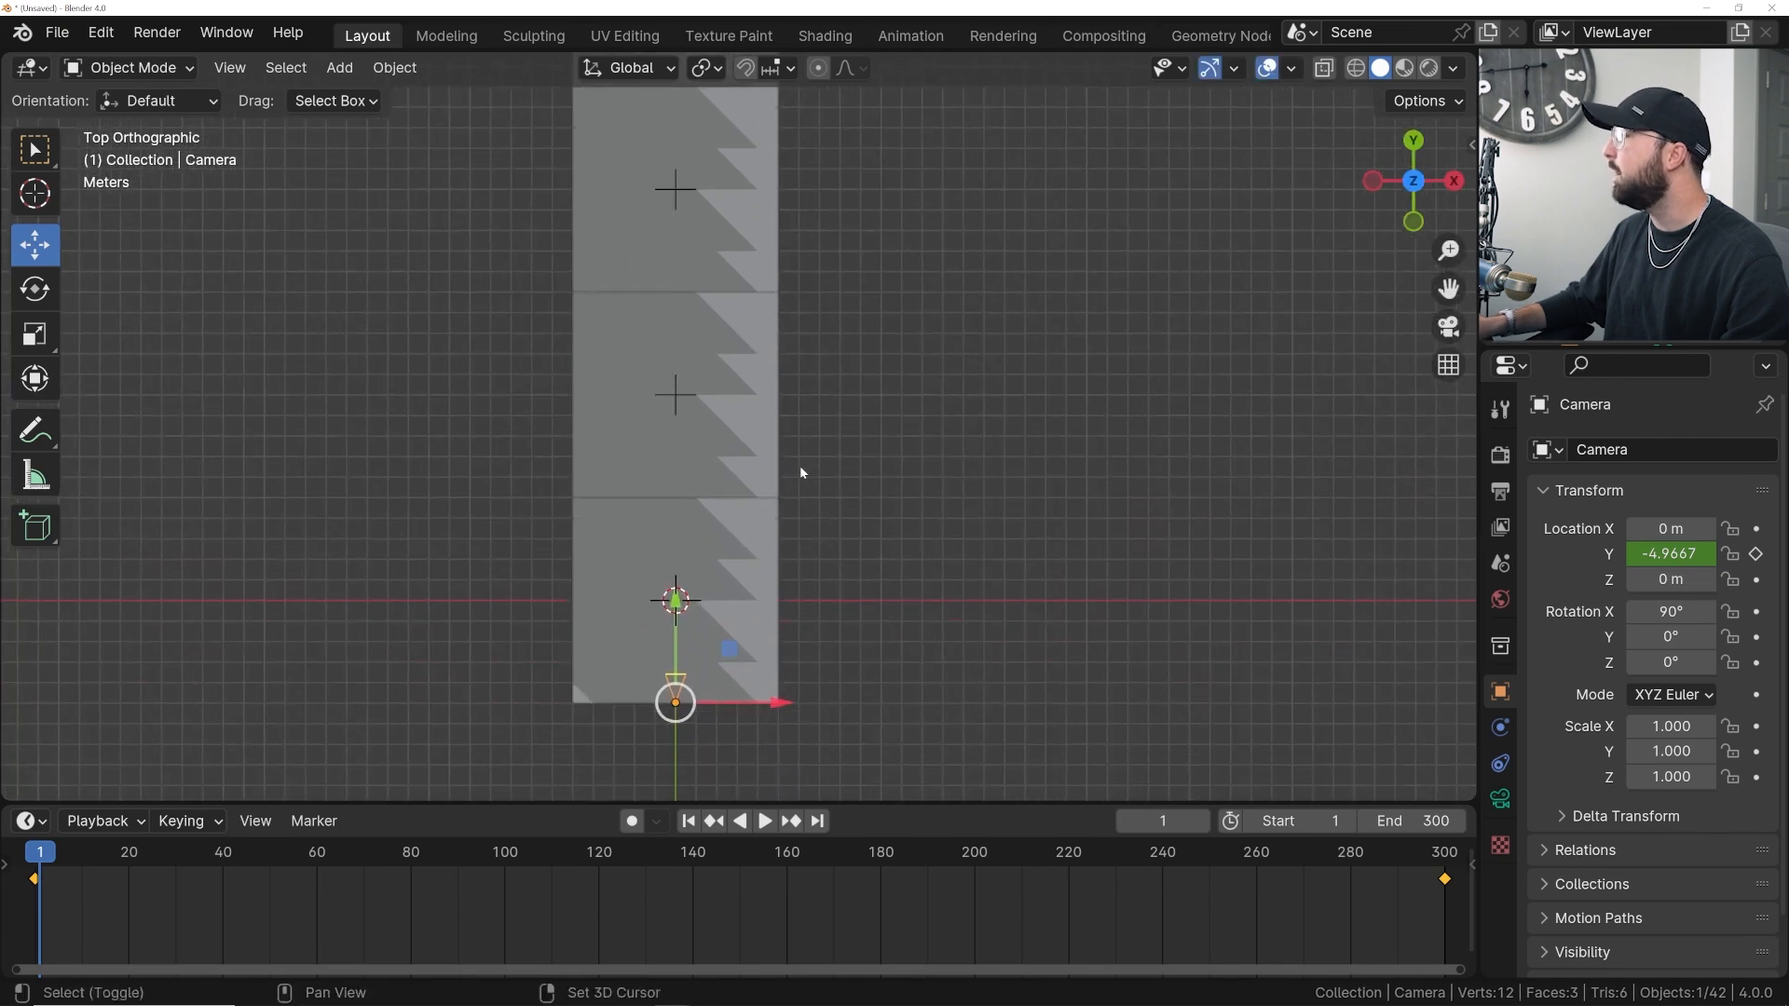
pyautogui.click(818, 822)
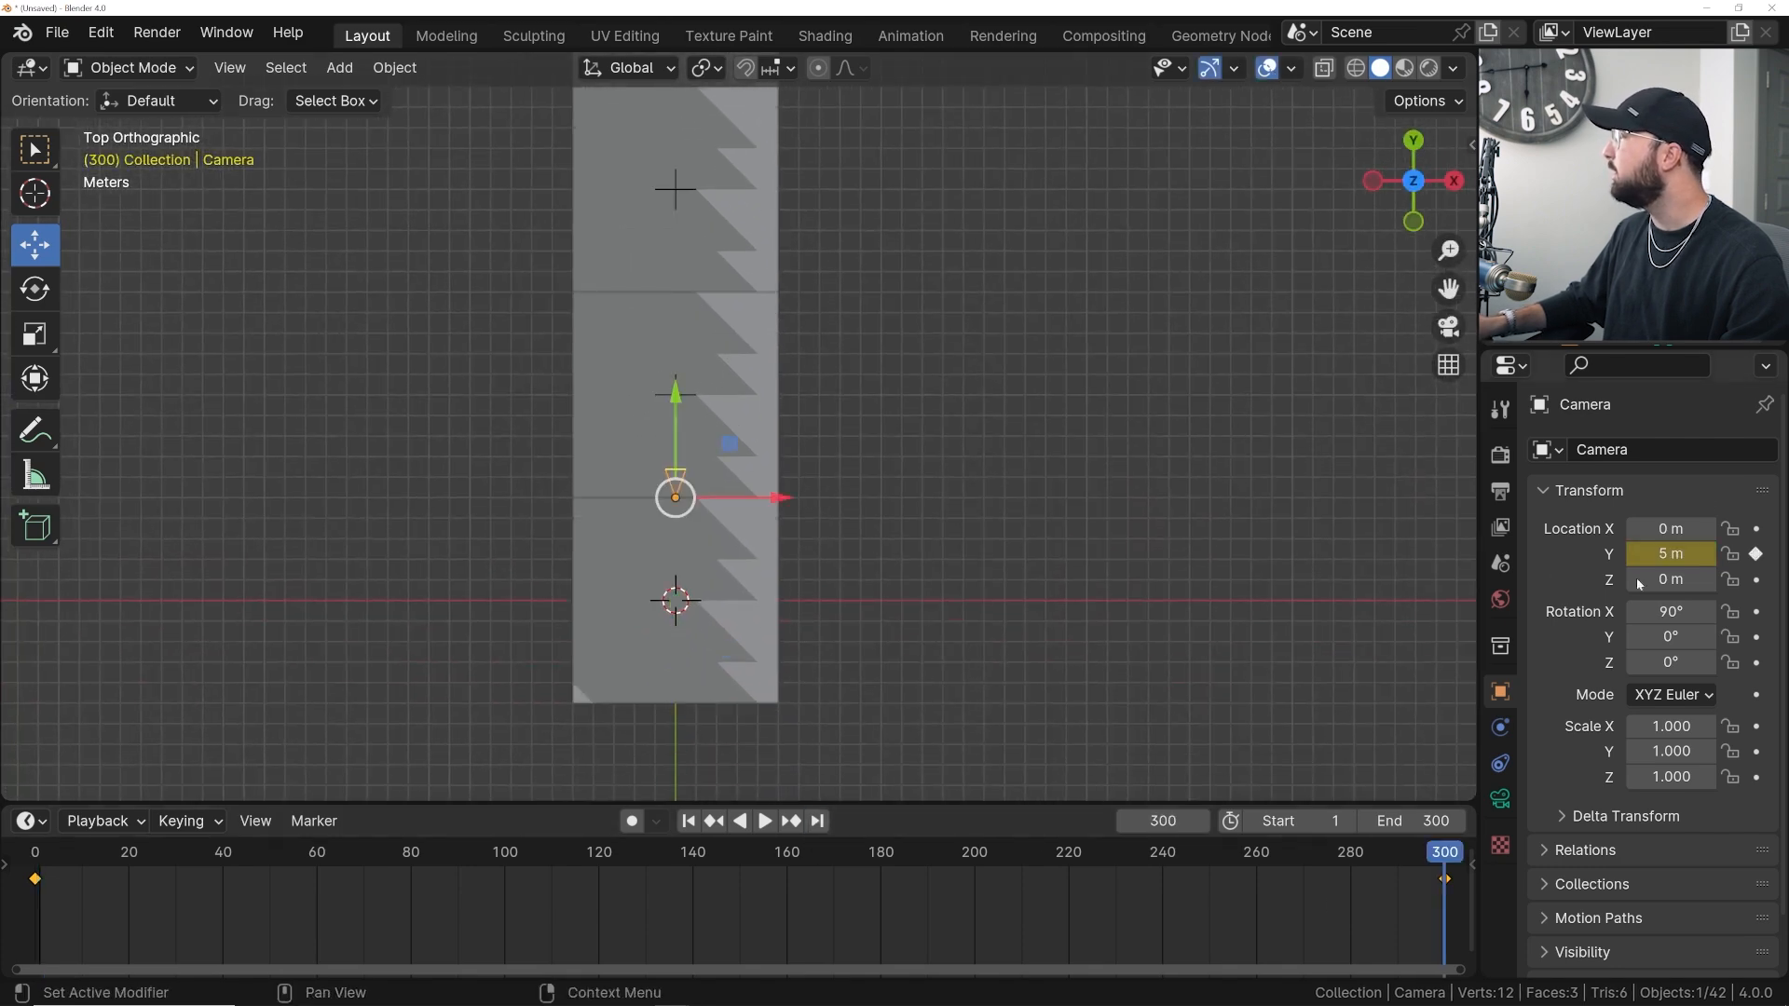
pyautogui.keyDown('shift'); pyautogui.moveTo(821, 407); pyautogui.dragTo(824, 449, button='middle'); pyautogui.keyUp('shift')
pyautogui.moveTo(674, 441); pyautogui.dragTo(696, 225)
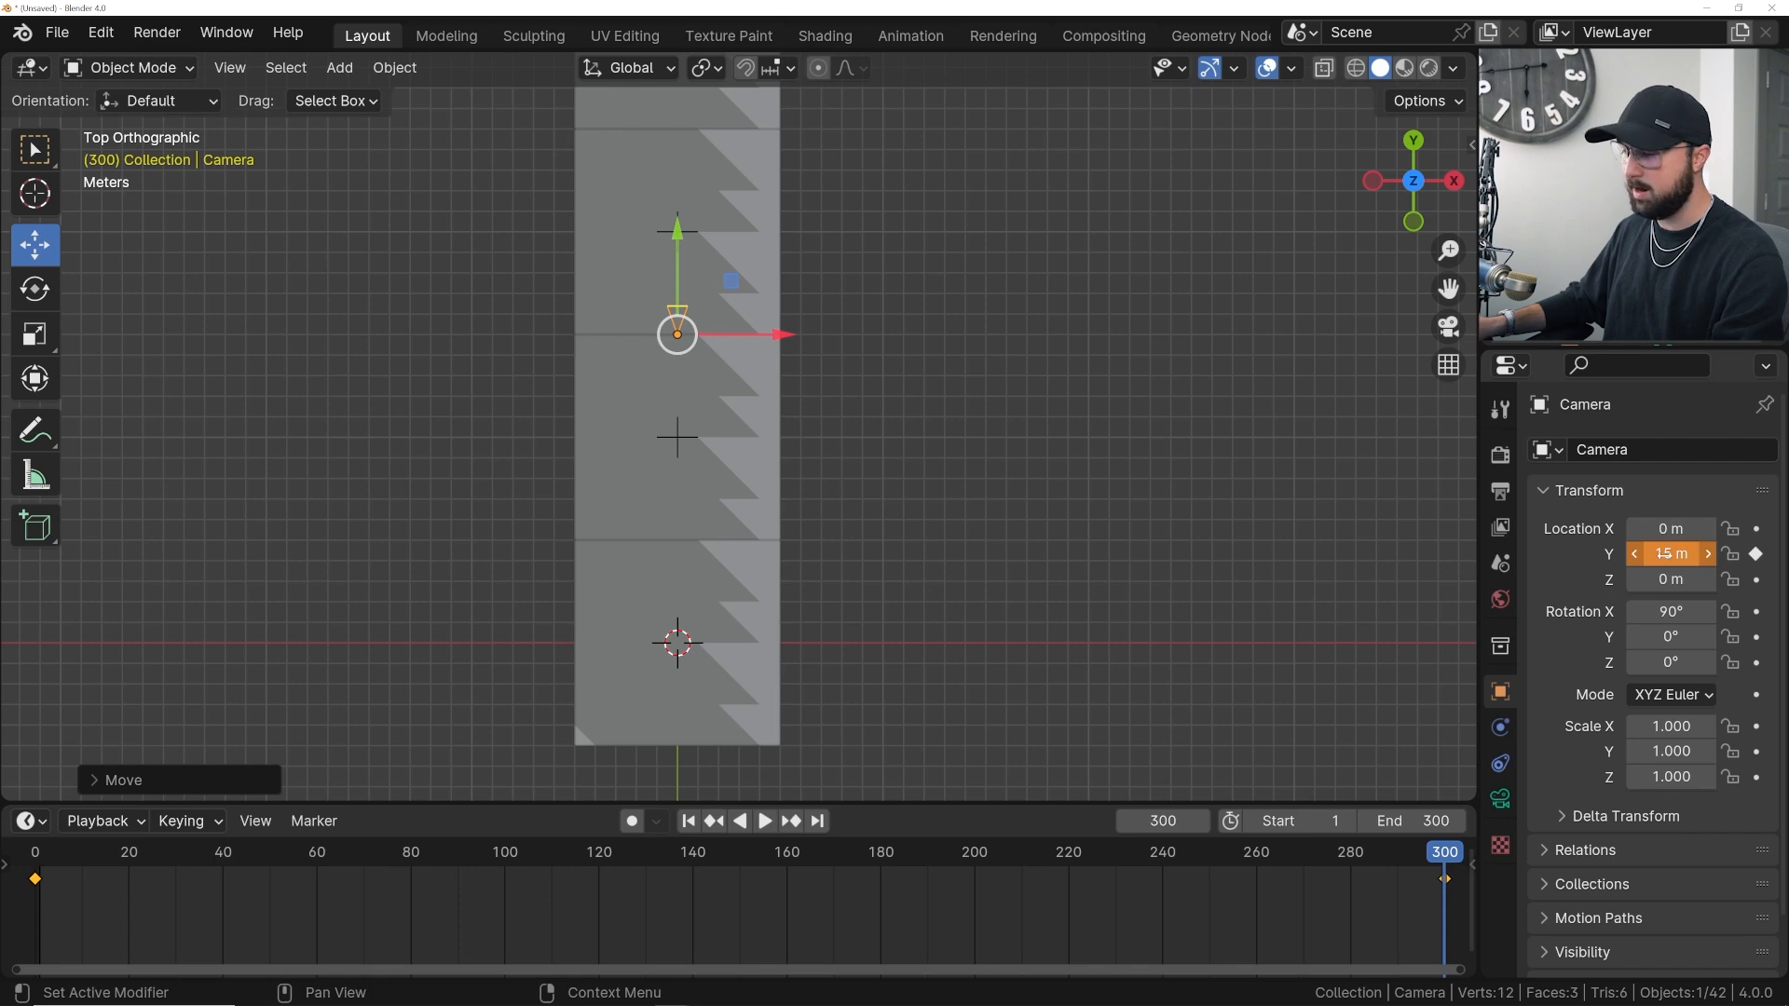
pyautogui.press('i')
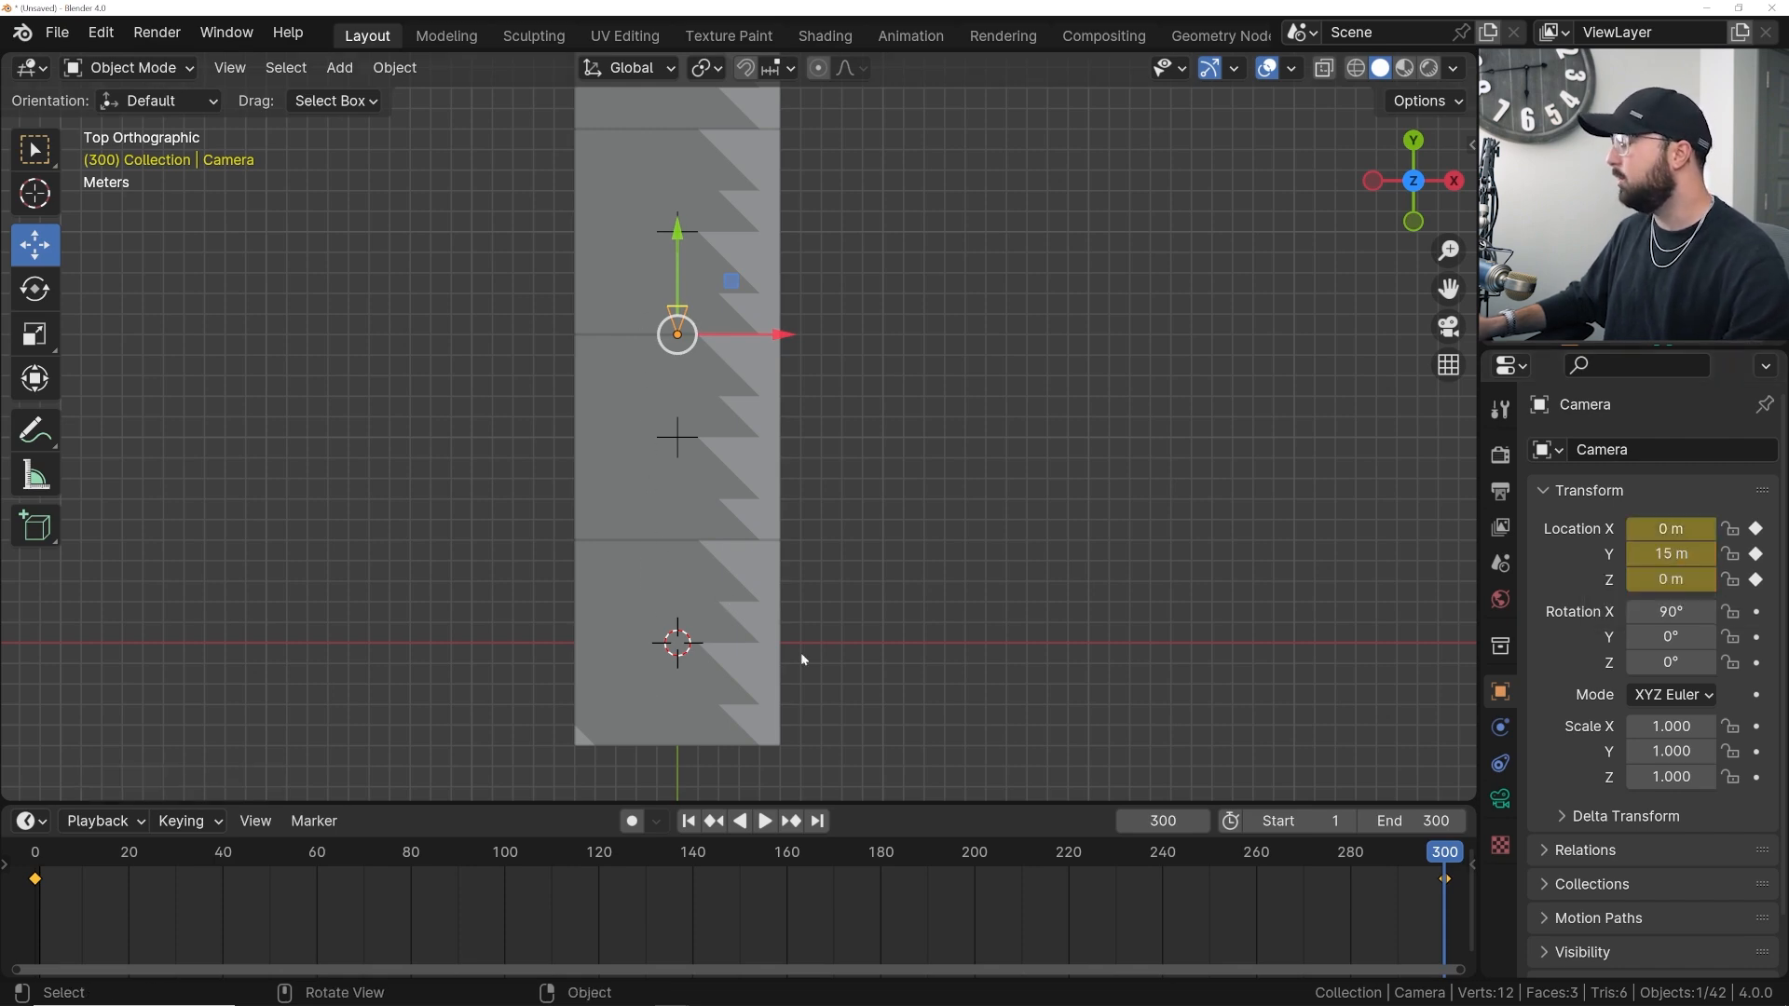
# - Play back the faster camera move through the camera in Rendered shading with overlays hidden
pyautogui.press('KP_0')
pyautogui.click(1431, 68)
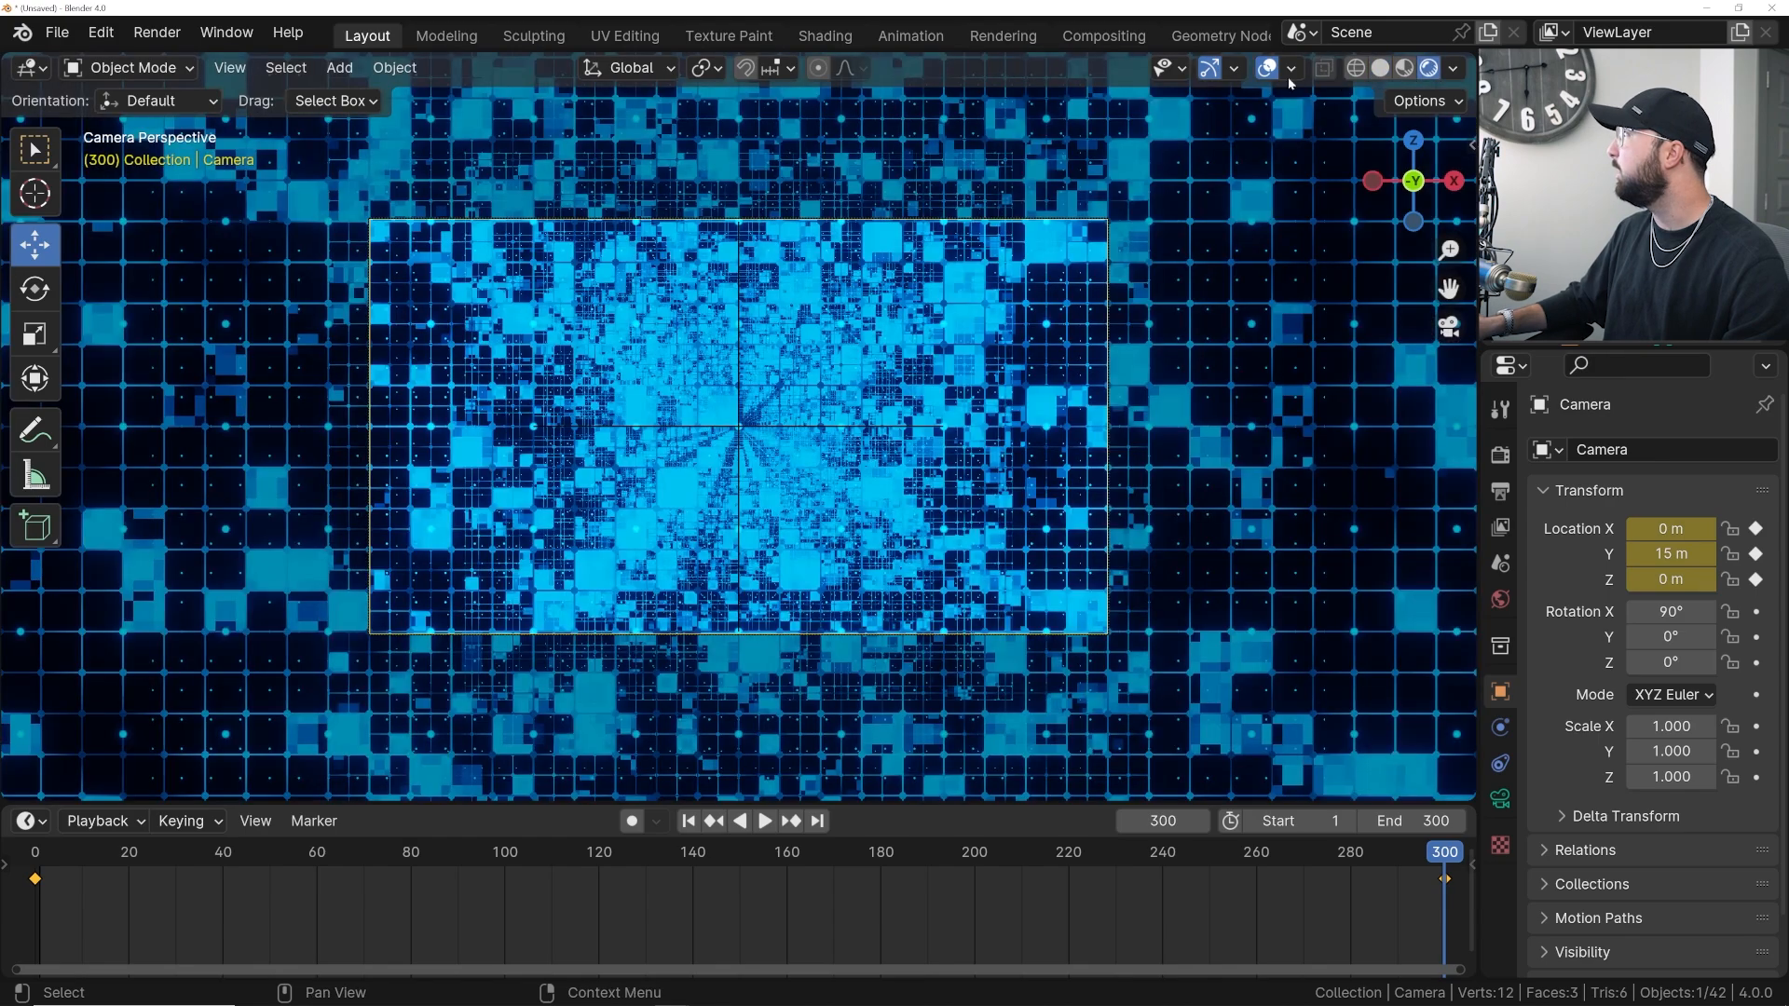
pyautogui.press('space')
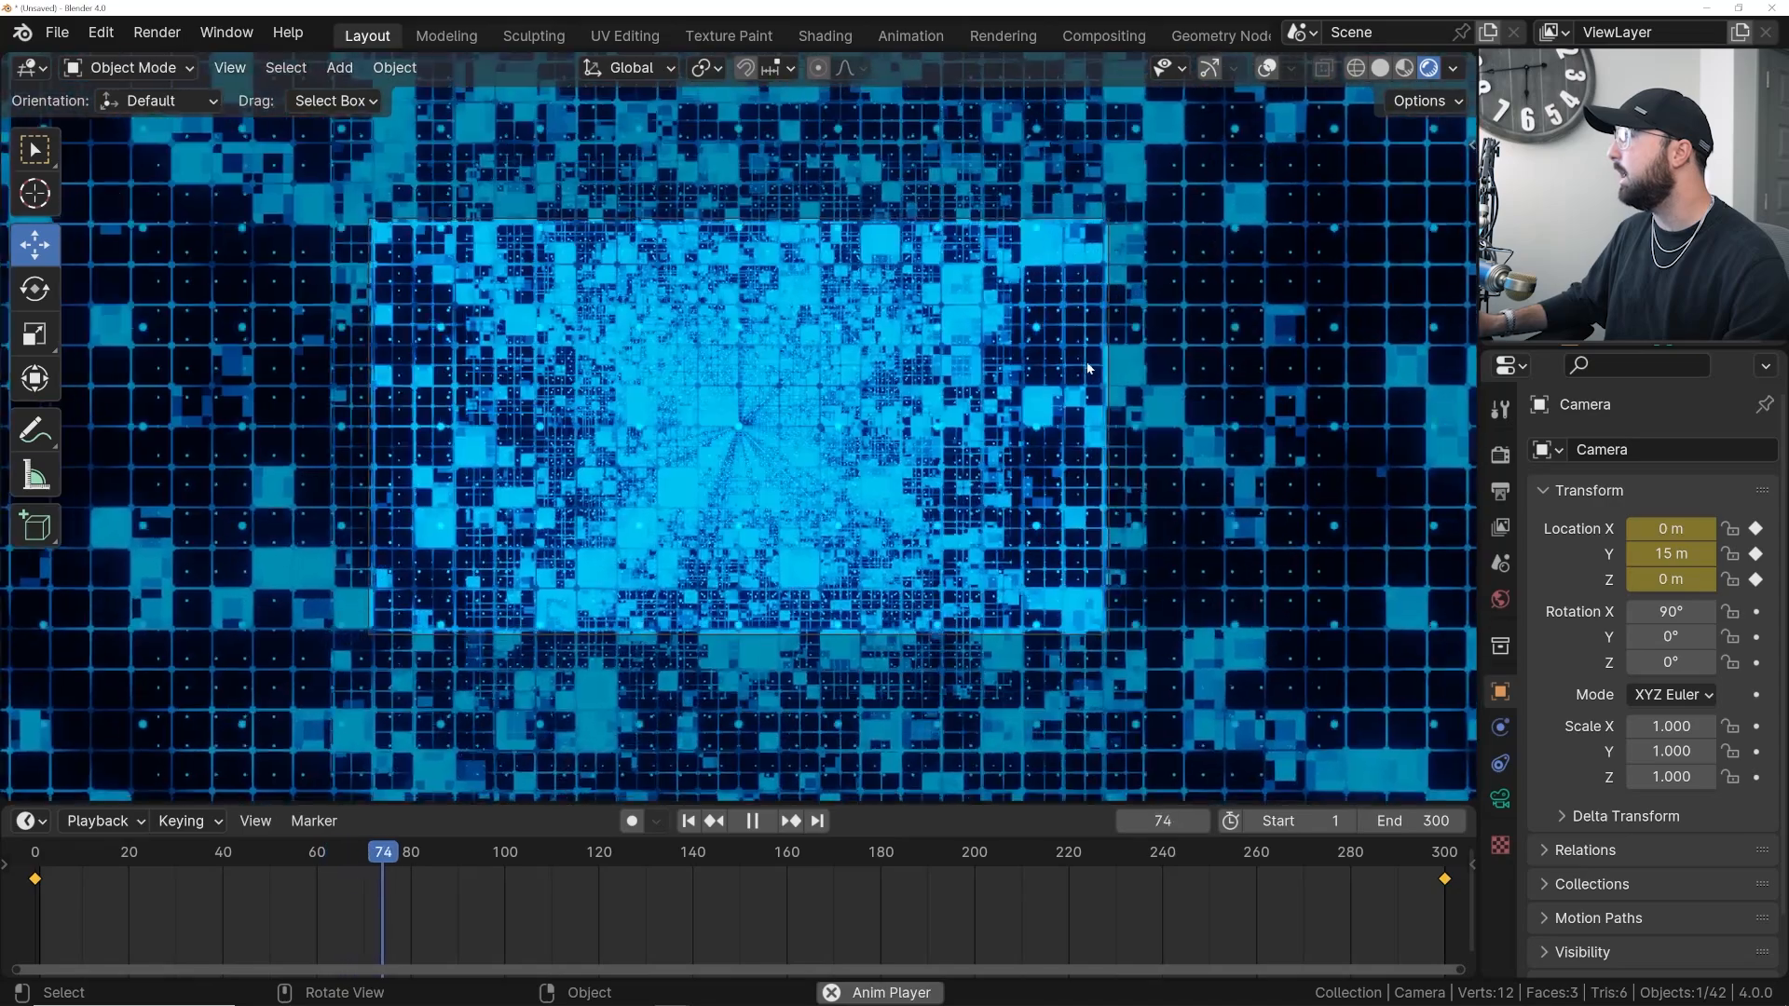
pyautogui.press('space')
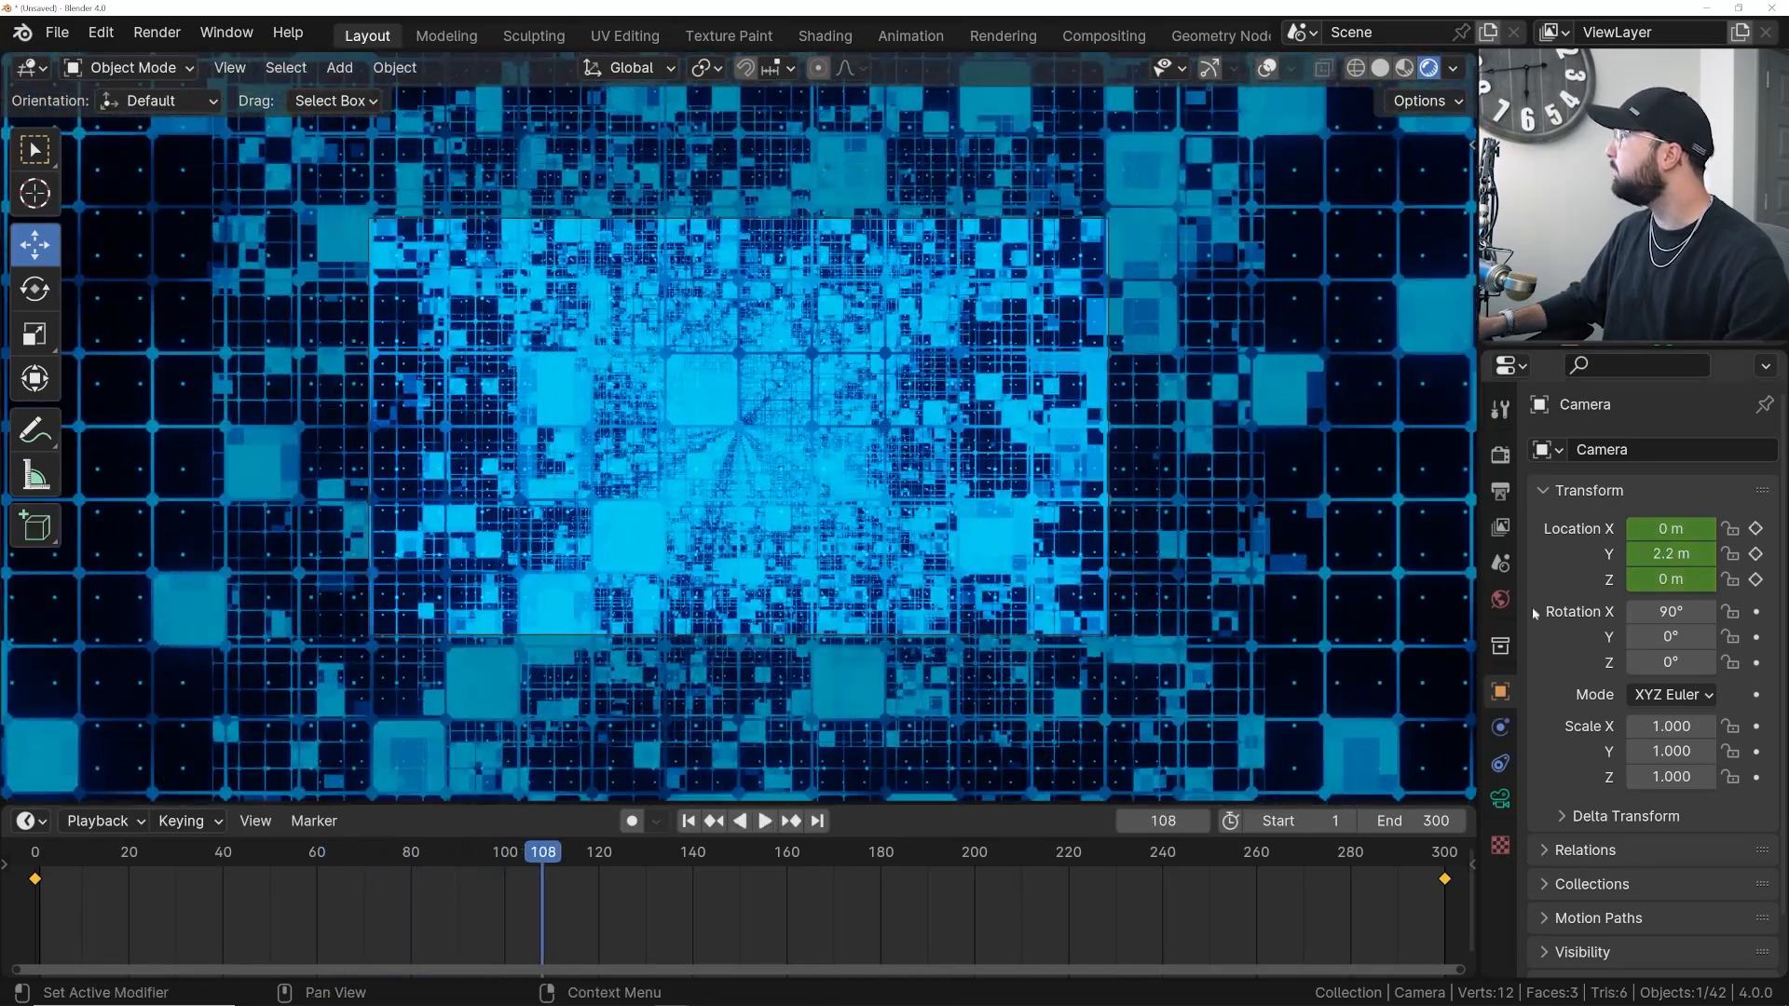
# - Give the world a Principled Volume shader and set its density to 0.250
pyautogui.click(1501, 601)
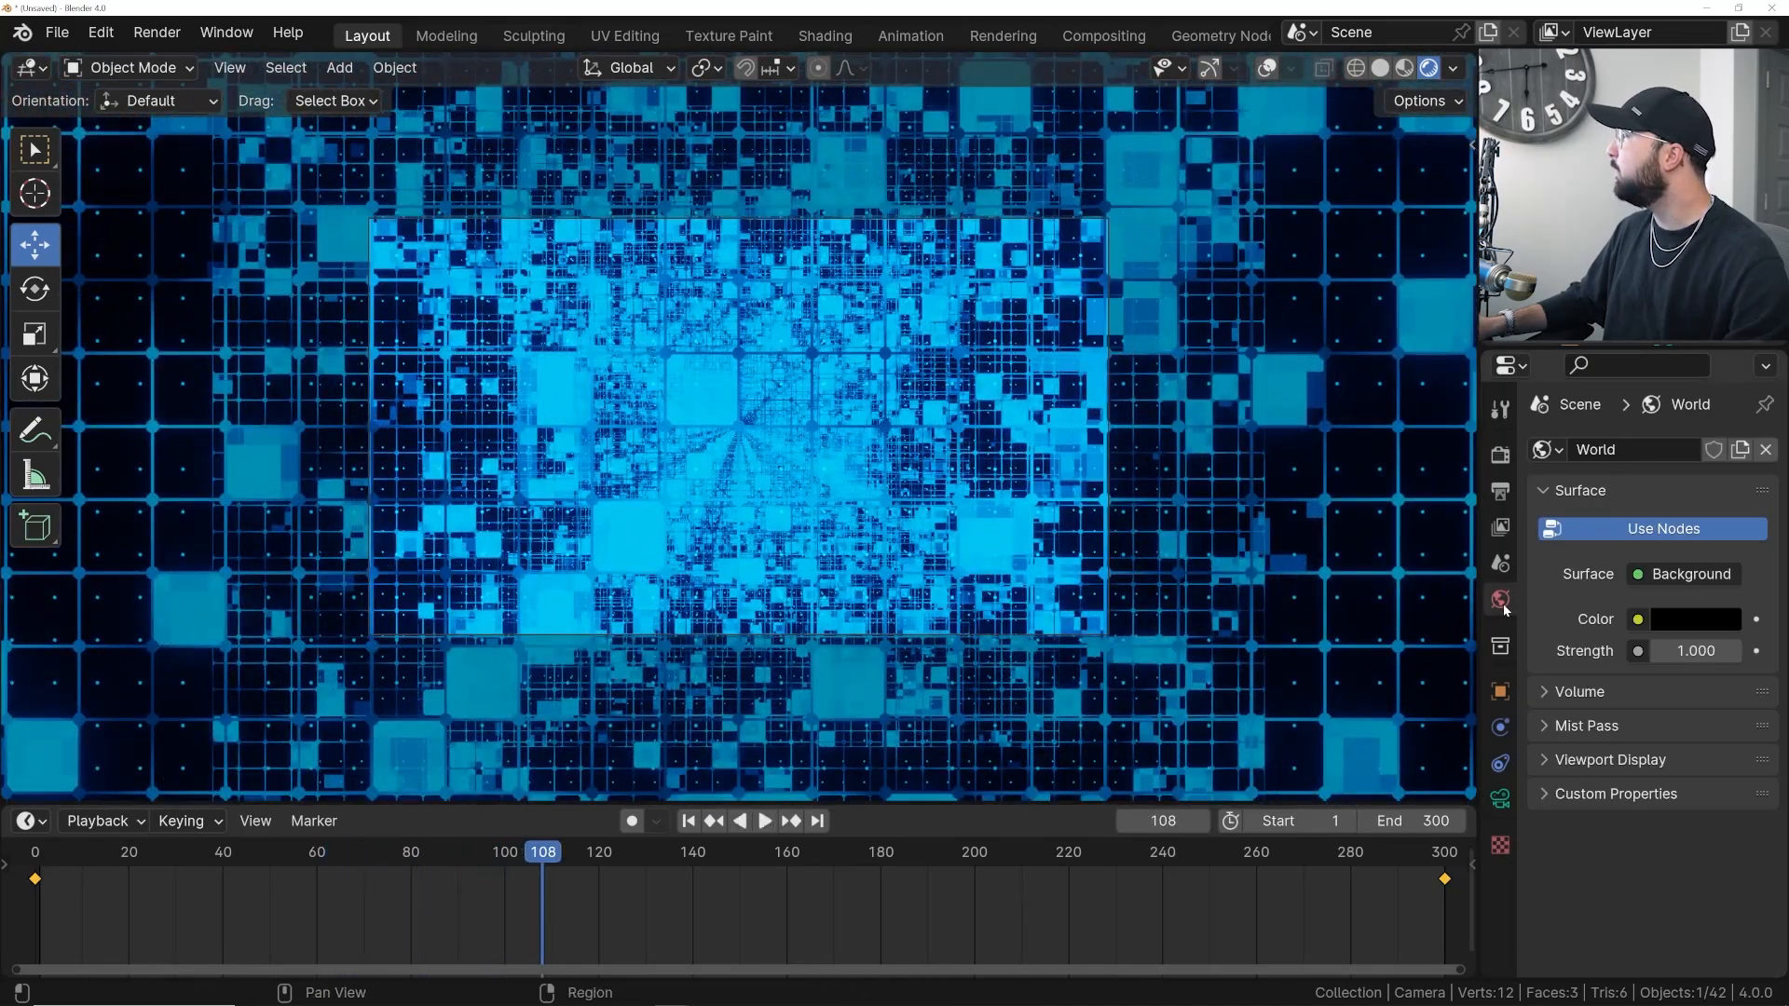
pyautogui.click(1580, 695)
pyautogui.click(1668, 731)
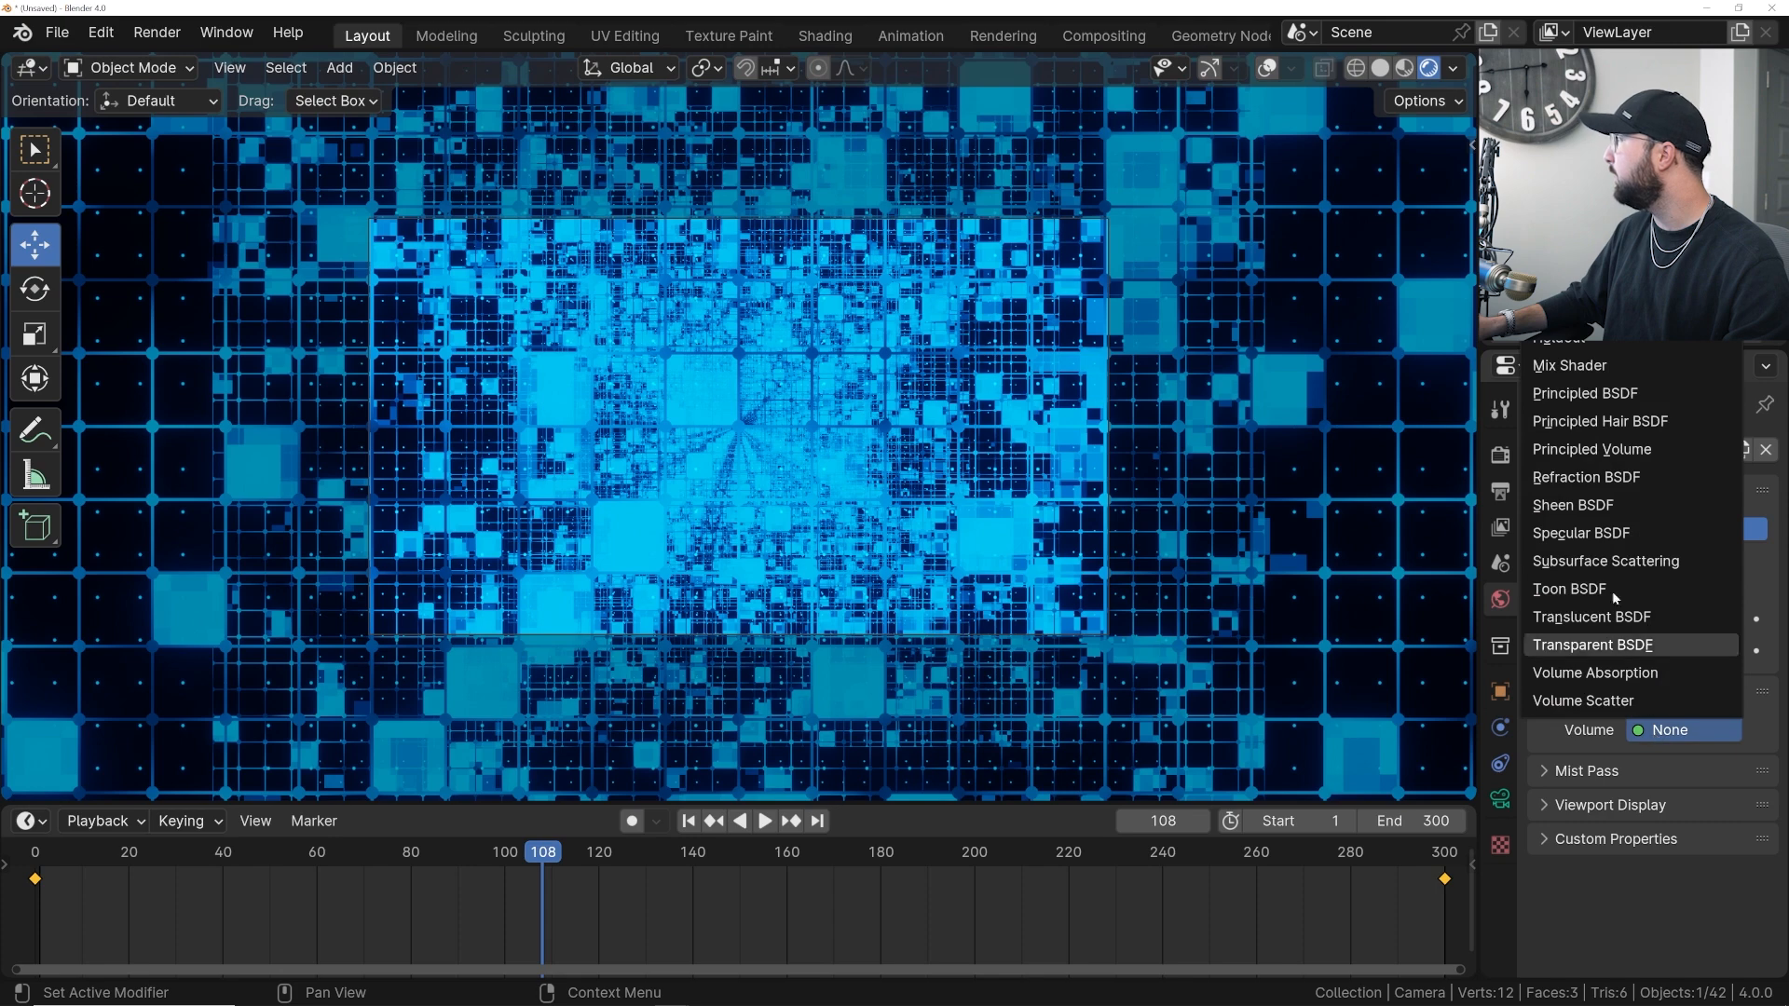
pyautogui.click(1604, 449)
pyautogui.moveTo(1697, 841); pyautogui.dragTo(1636, 841)
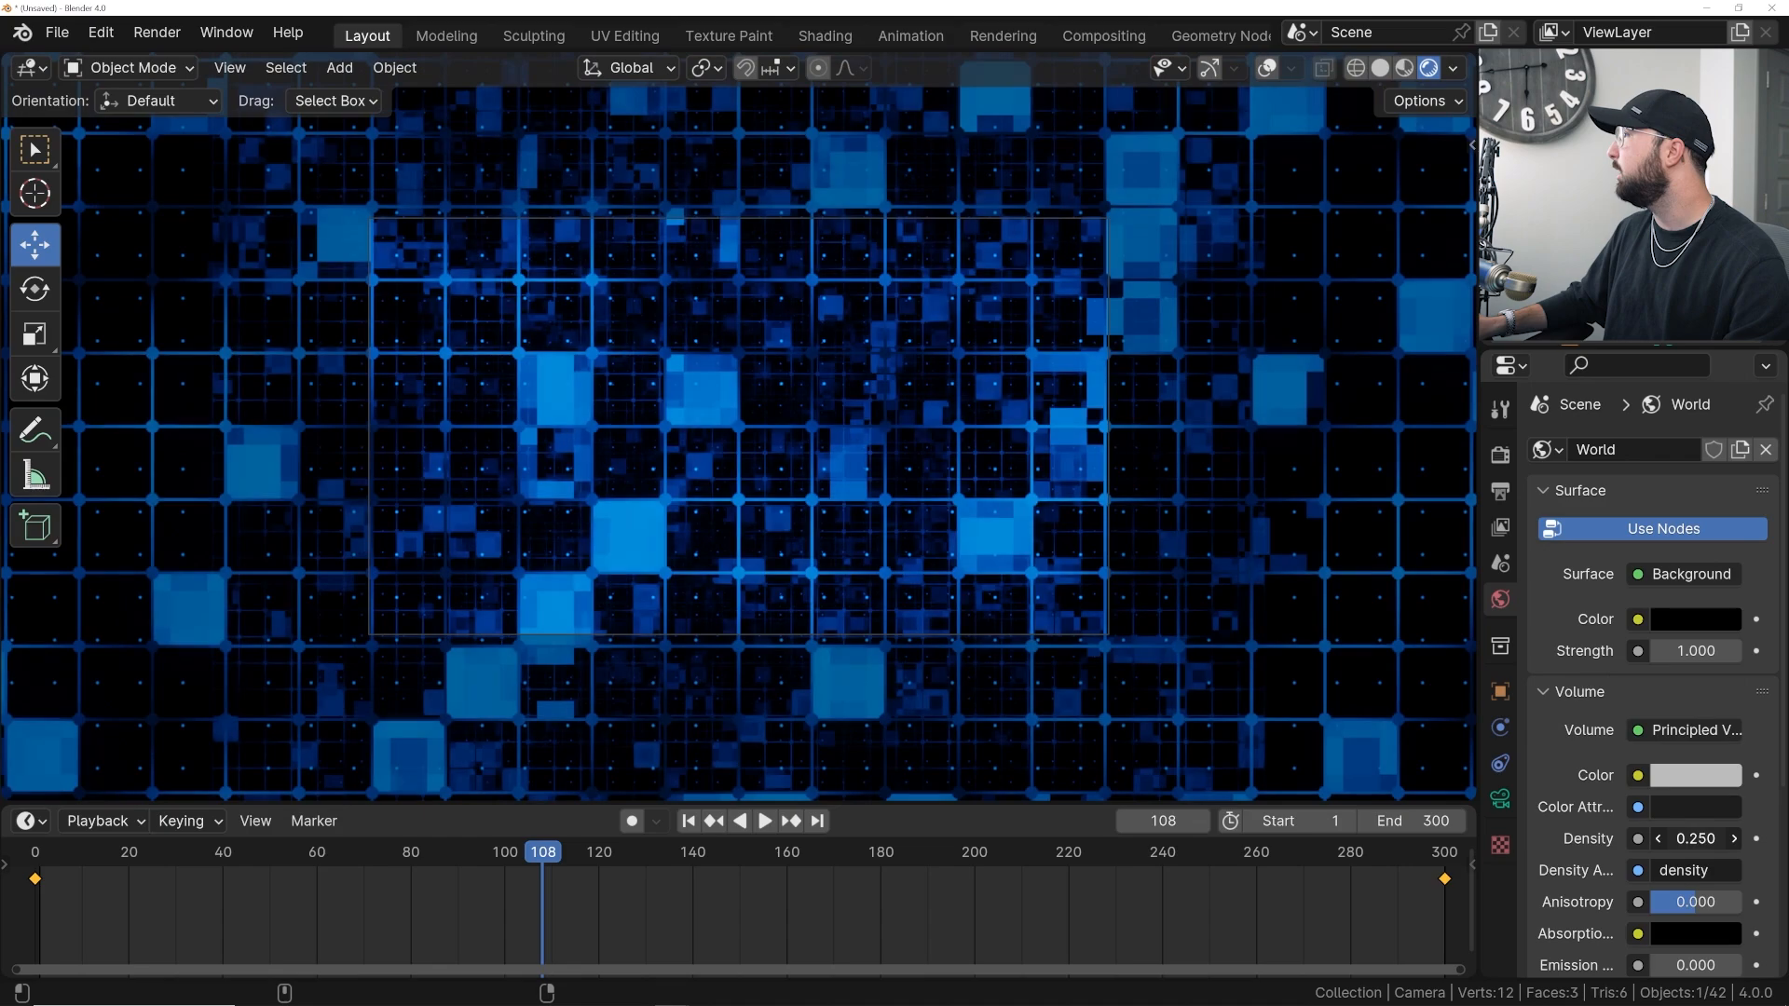
# - Play the animation to review the volumetric look, and return to the first frame
pyautogui.press('space')
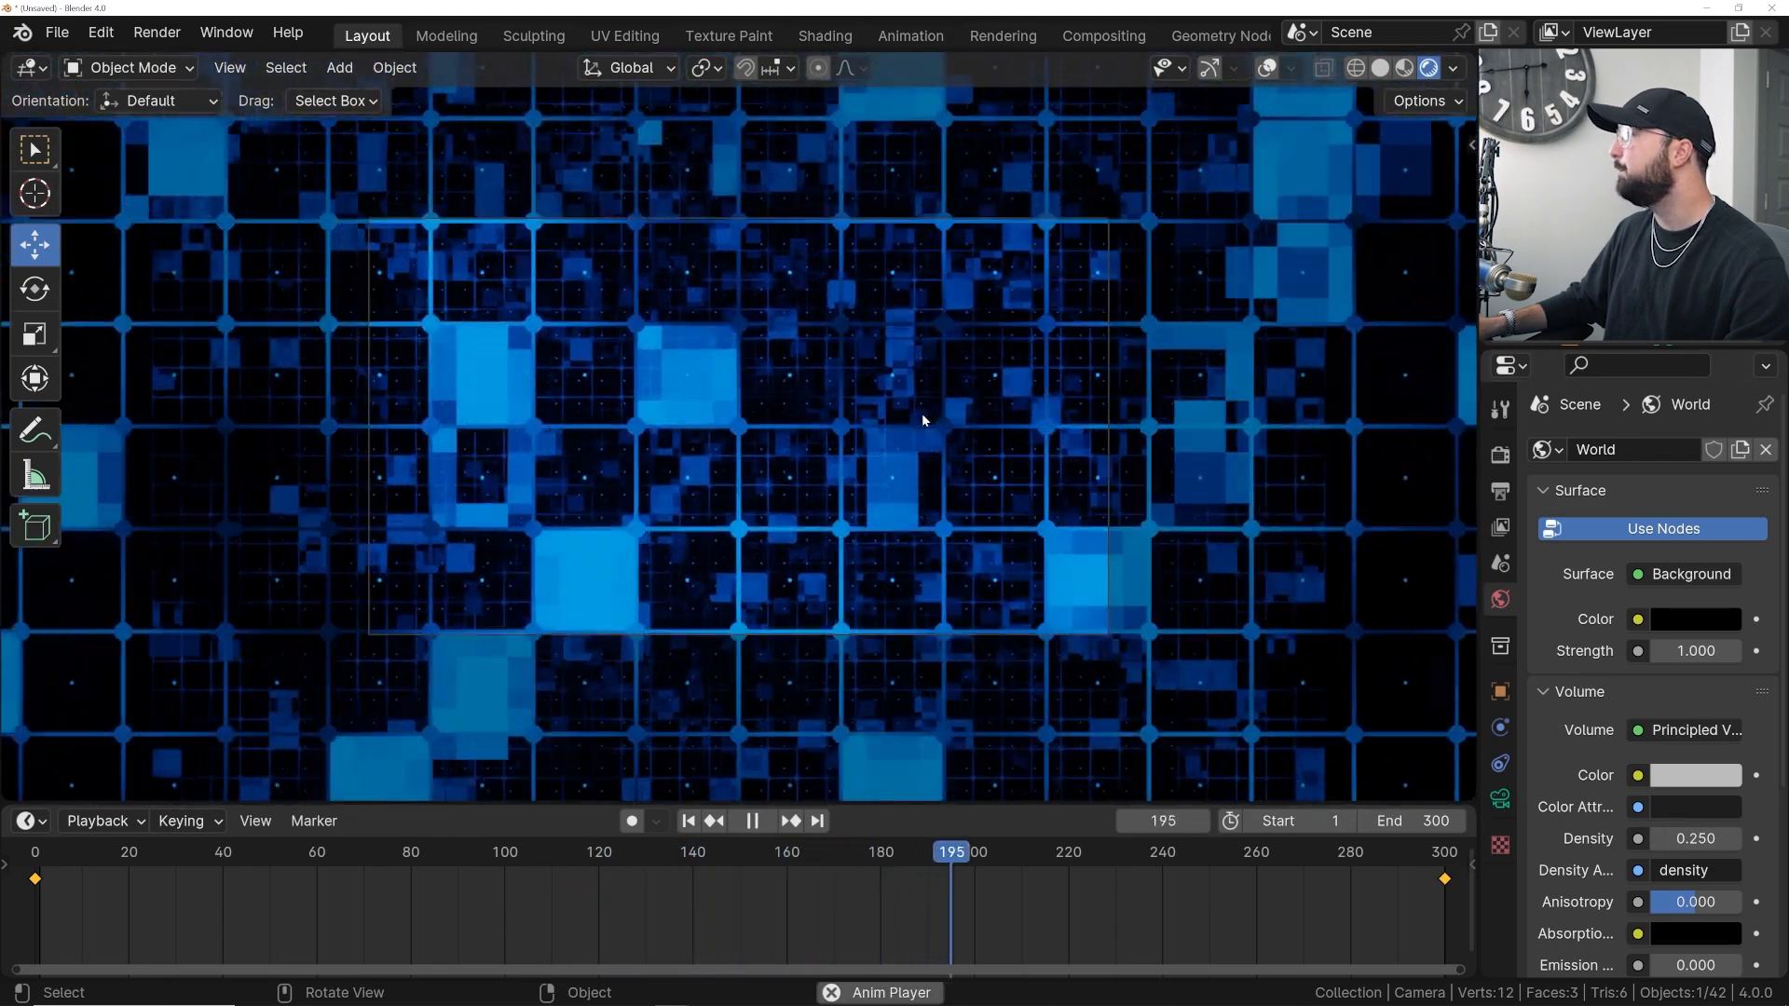
pyautogui.press('space')
pyautogui.click(690, 822)
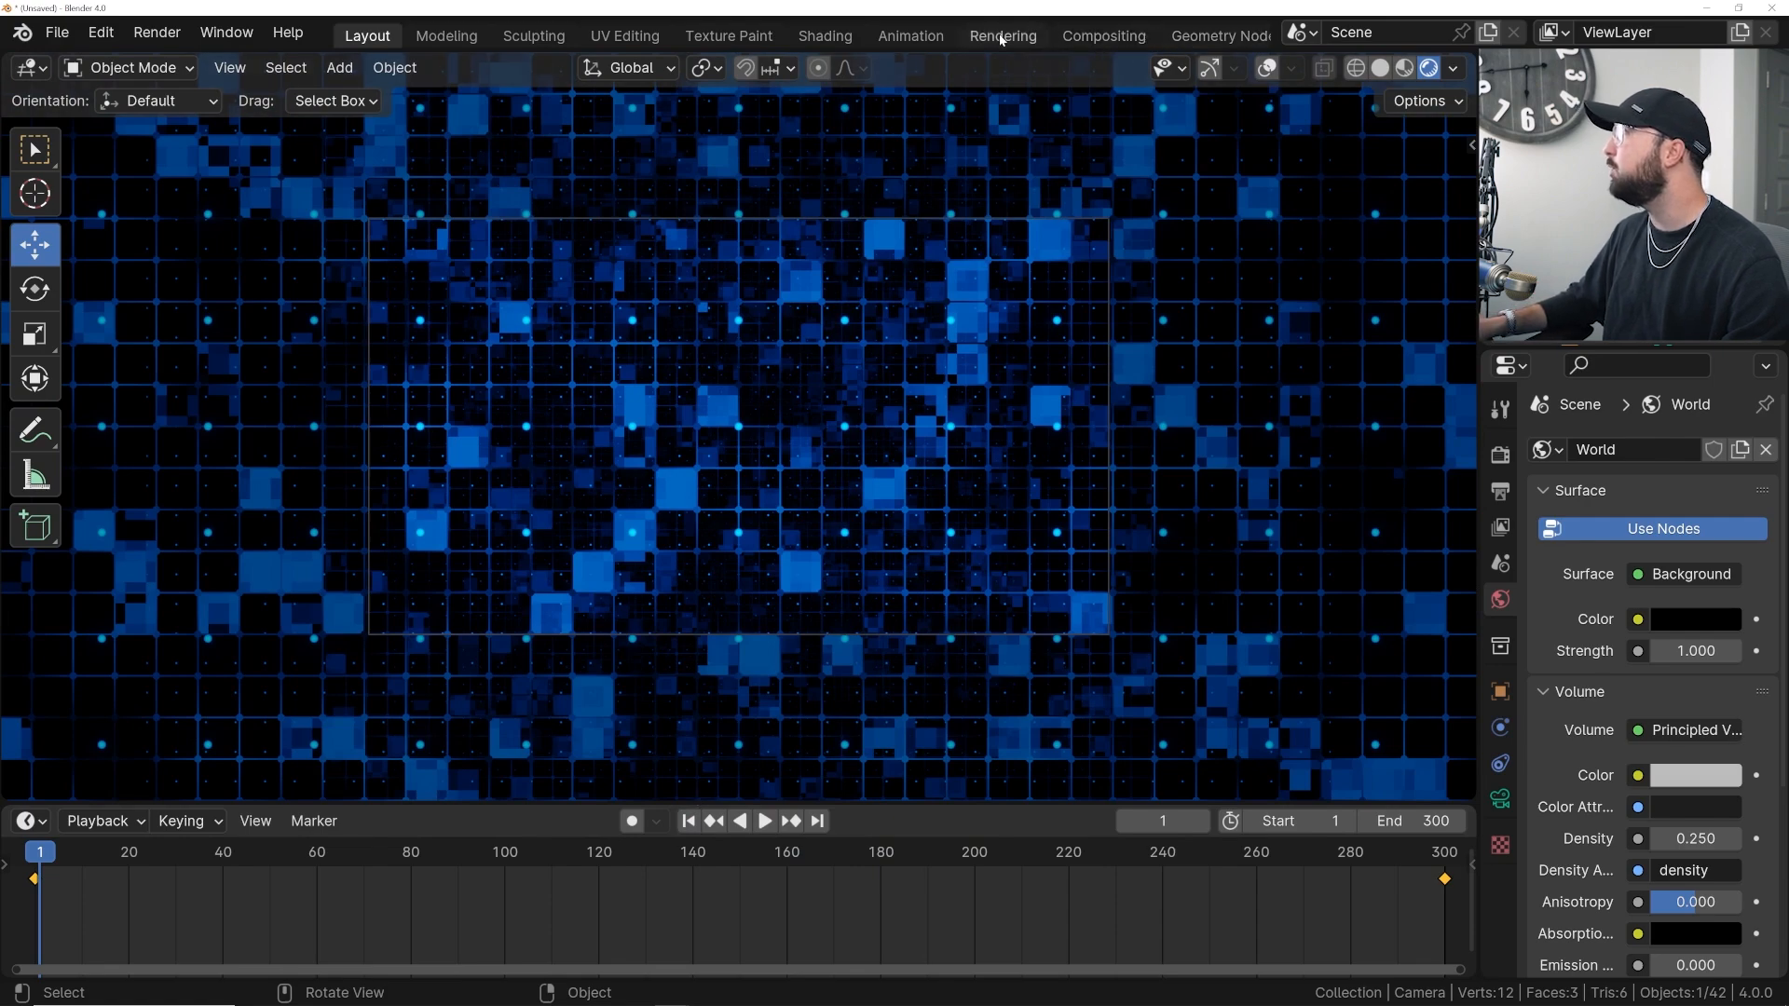
# - In the Shading workspace, select the dots plane and set its material's Color Ramp interpolation to Constant for hard-edged dots
pyautogui.click(827, 38)
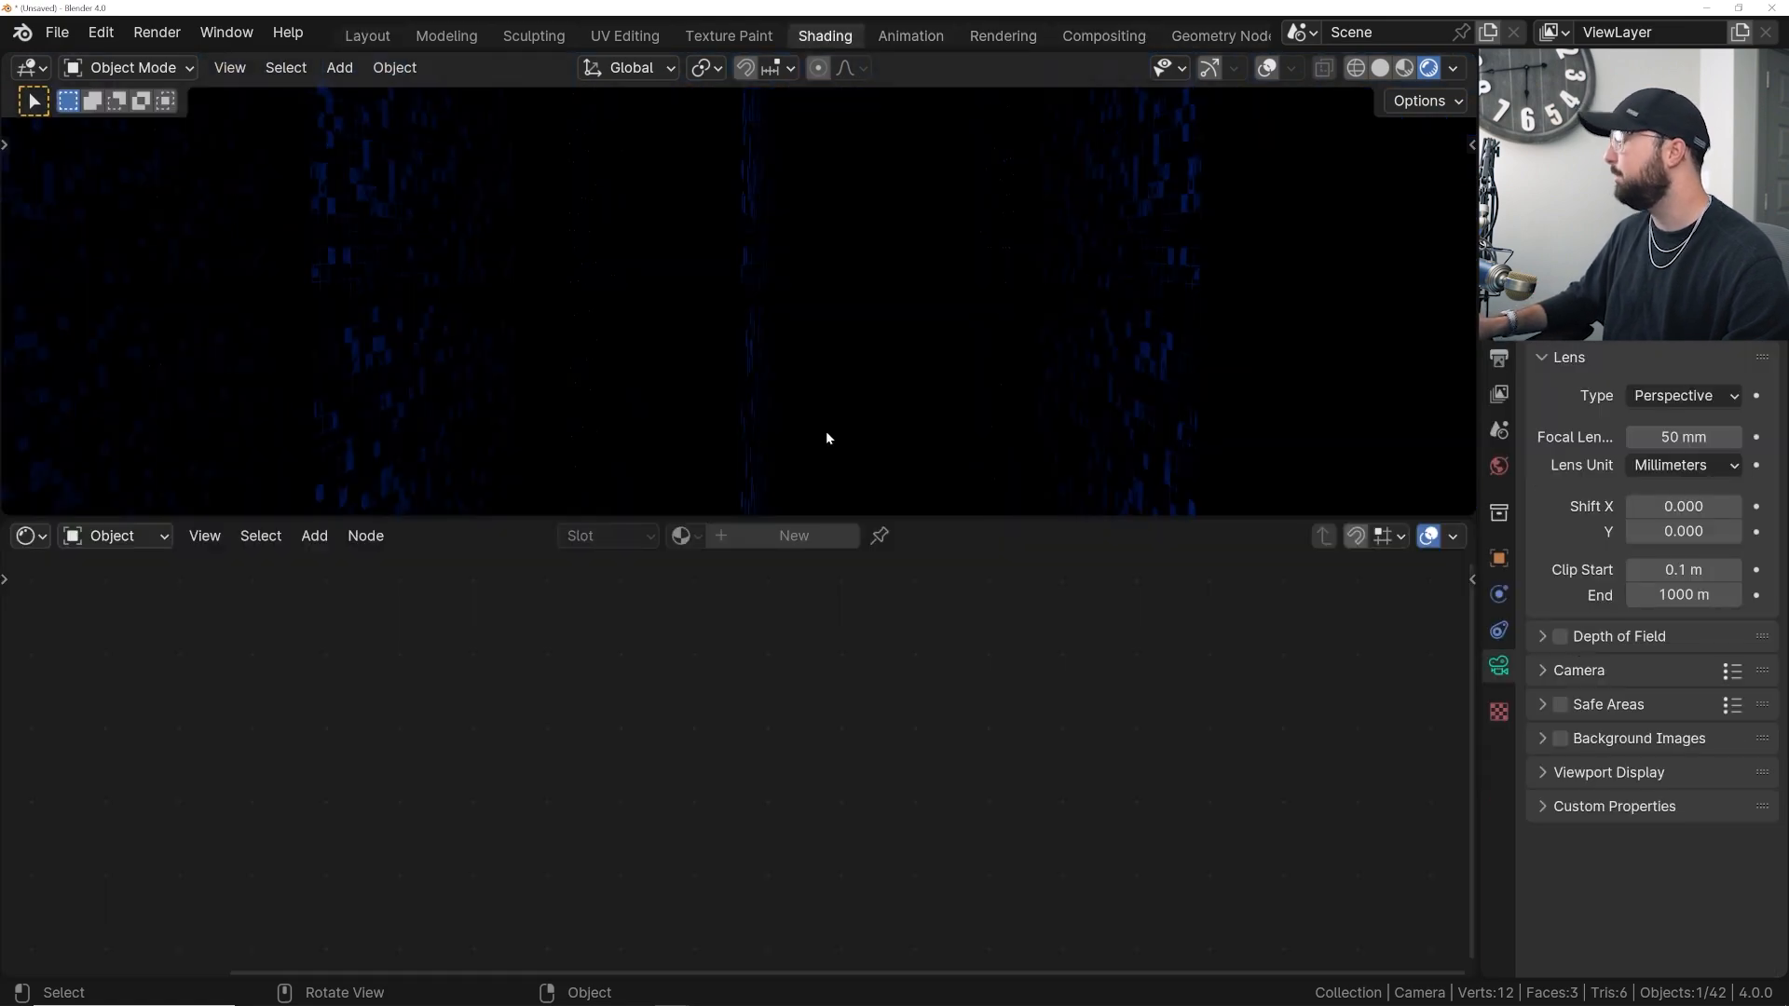
pyautogui.click(894, 355)
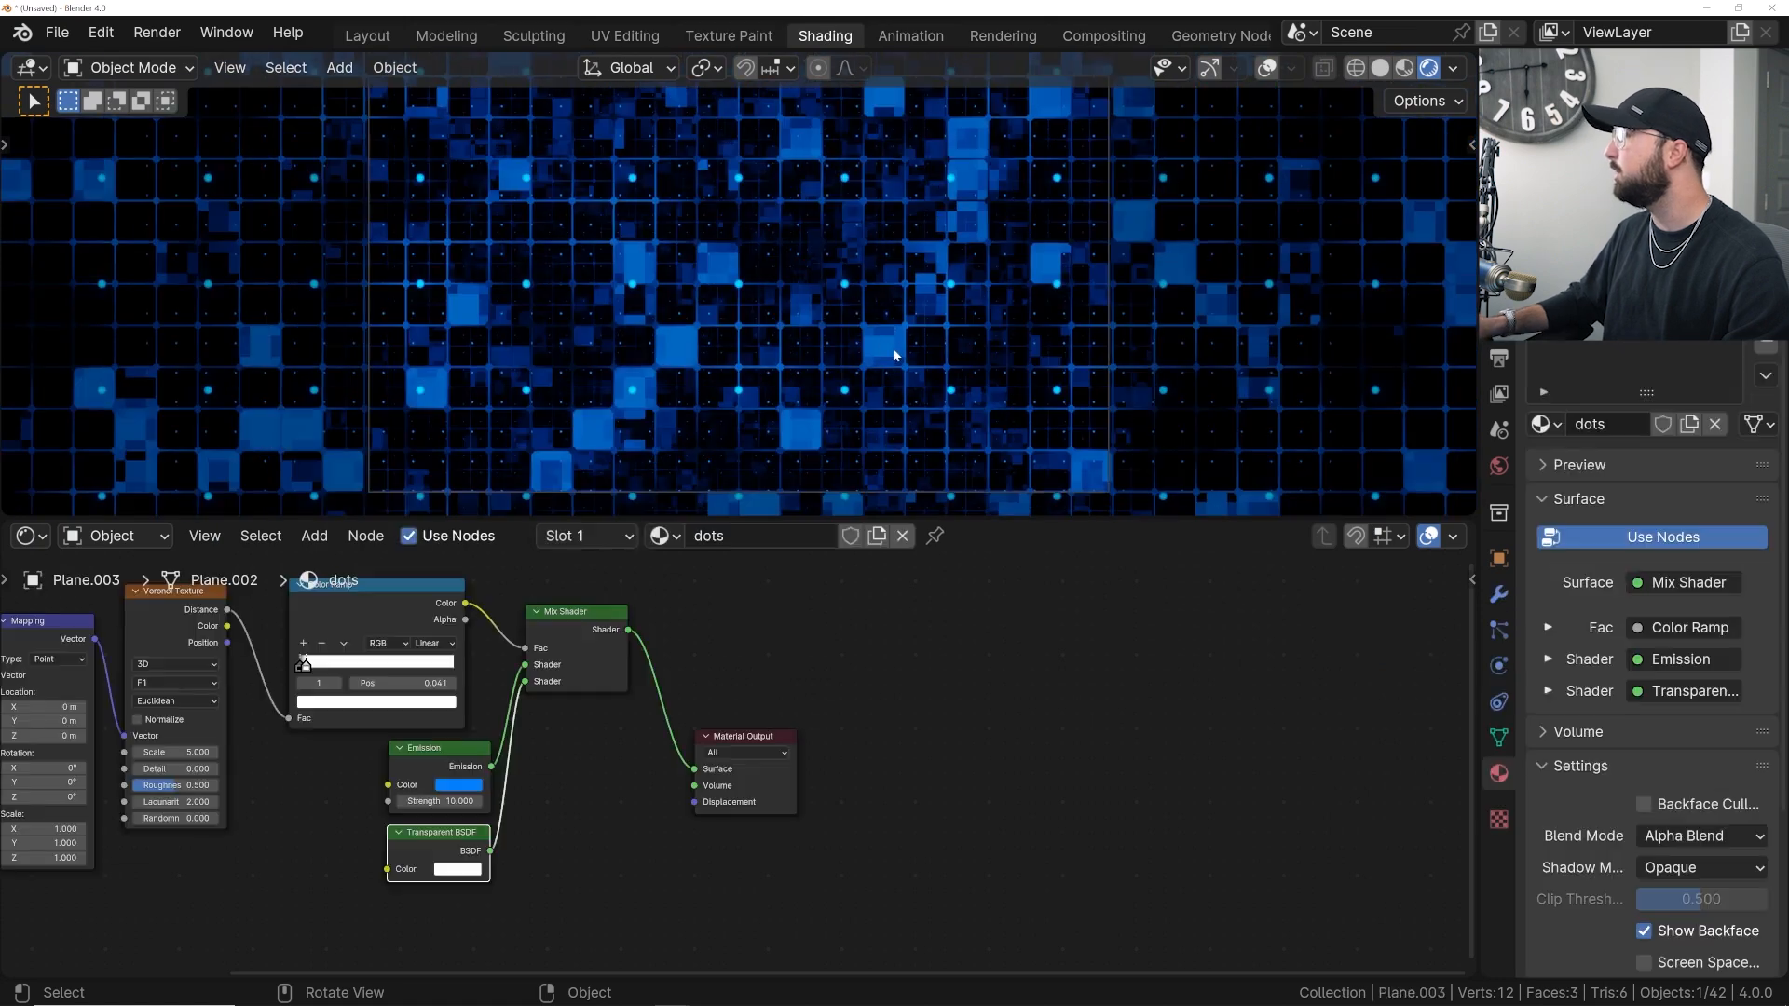
pyautogui.scroll(-3, 411, 760)
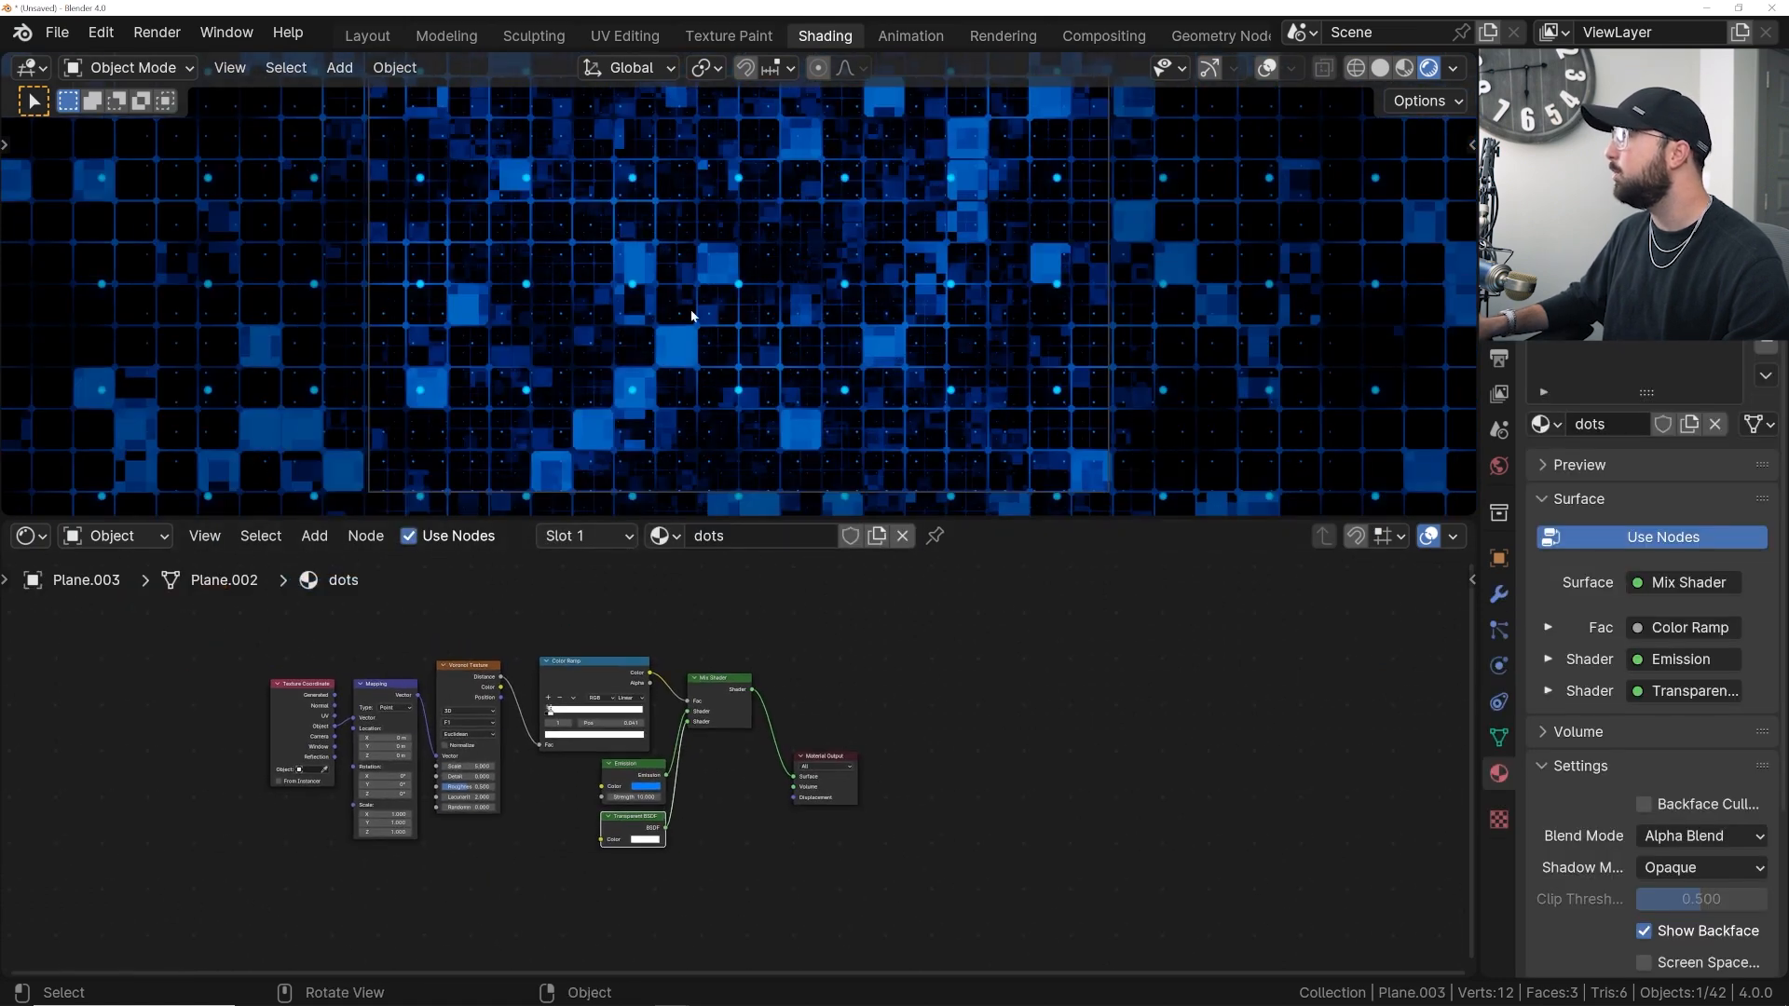
pyautogui.scroll(10, 801, 335)
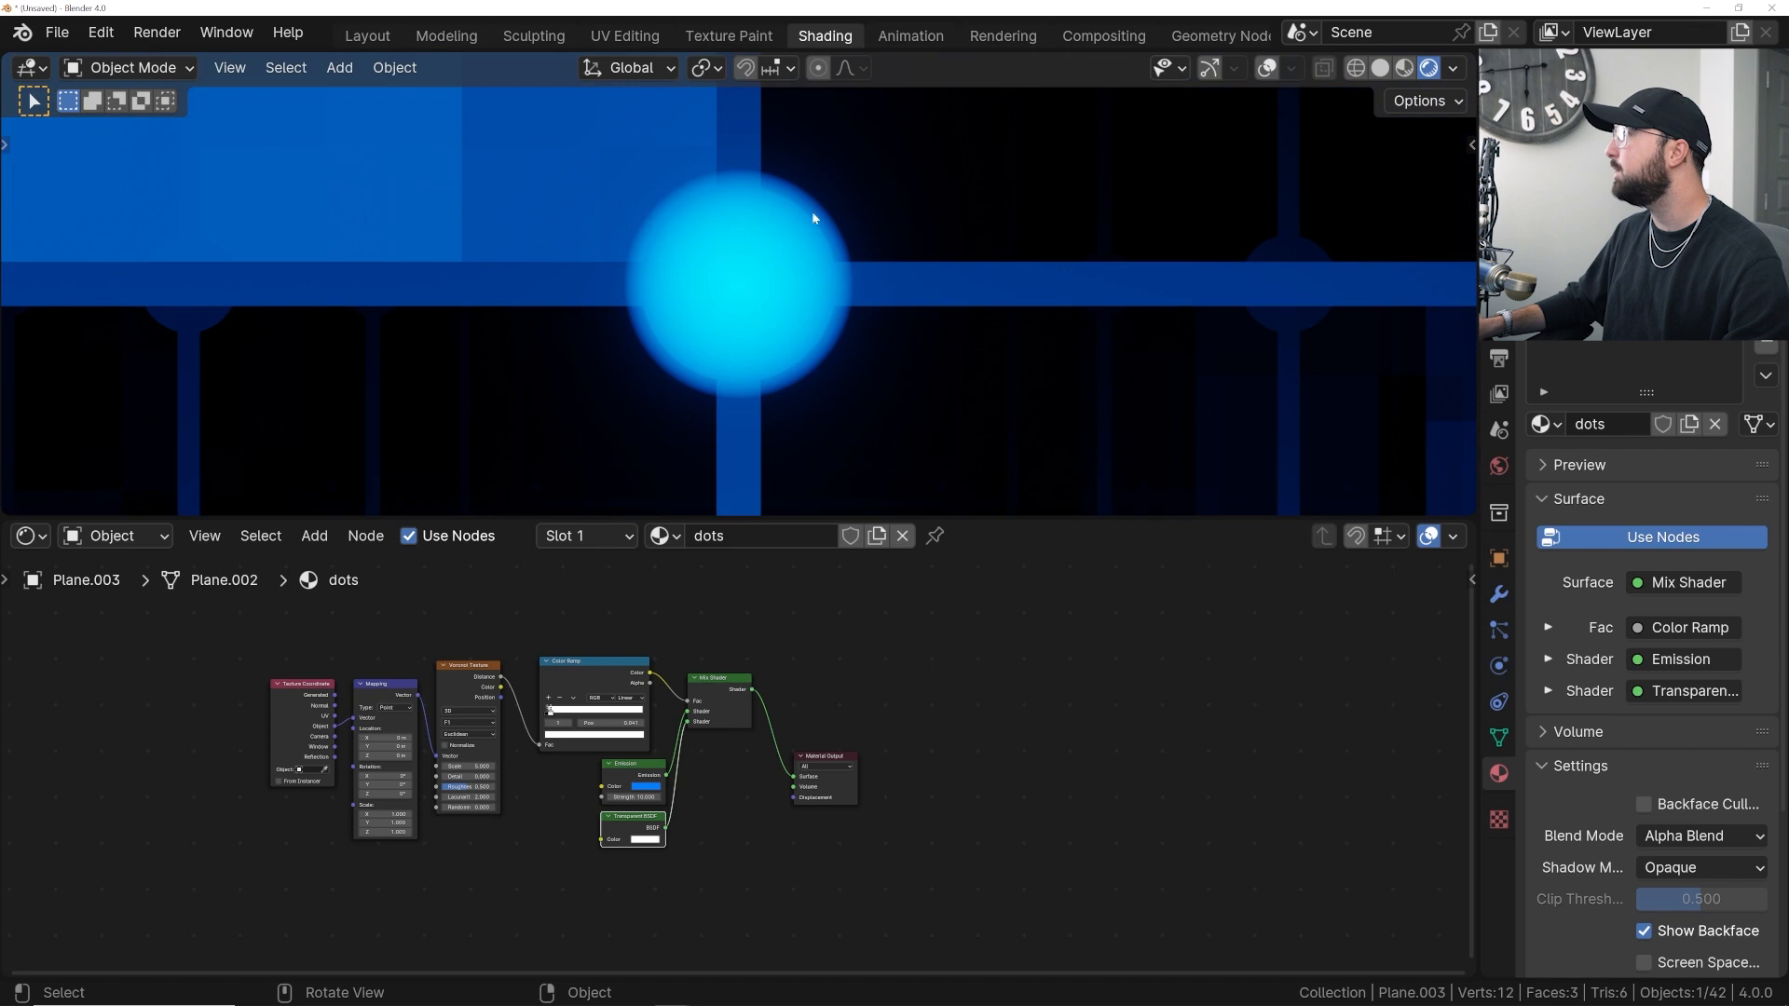
pyautogui.scroll(2, 634, 728)
pyautogui.click(563, 657)
pyautogui.click(568, 759)
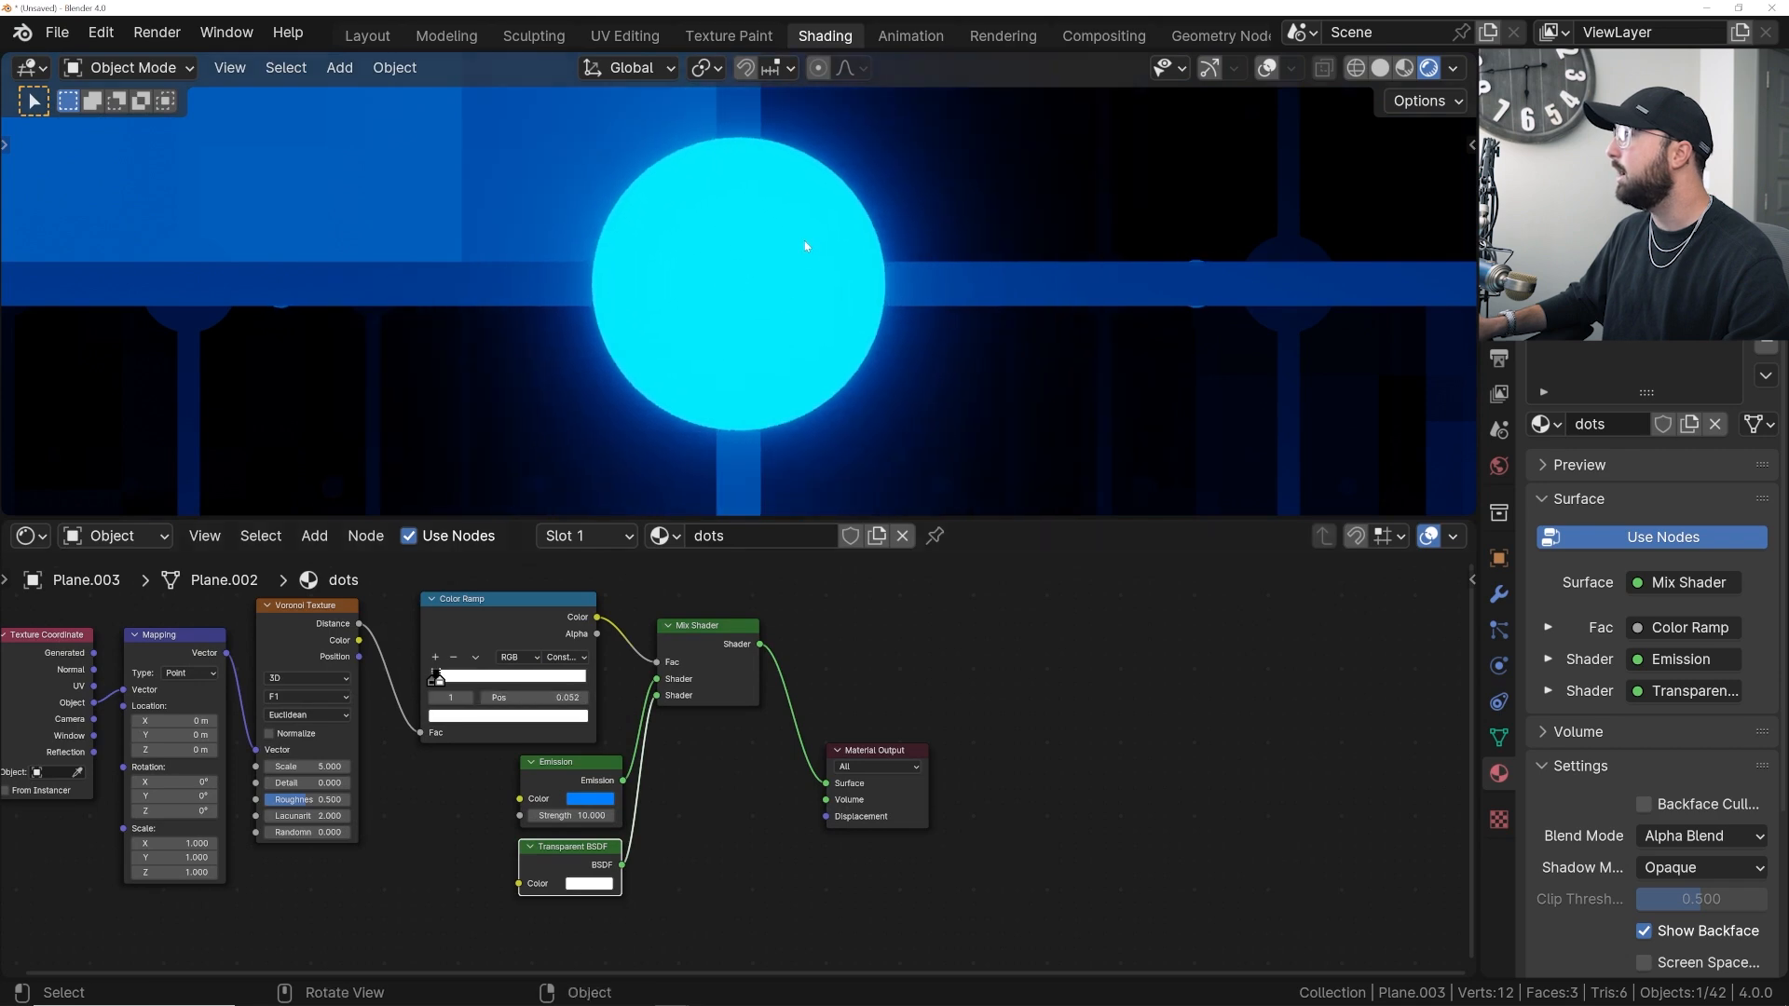
pyautogui.scroll(-8, 796, 365)
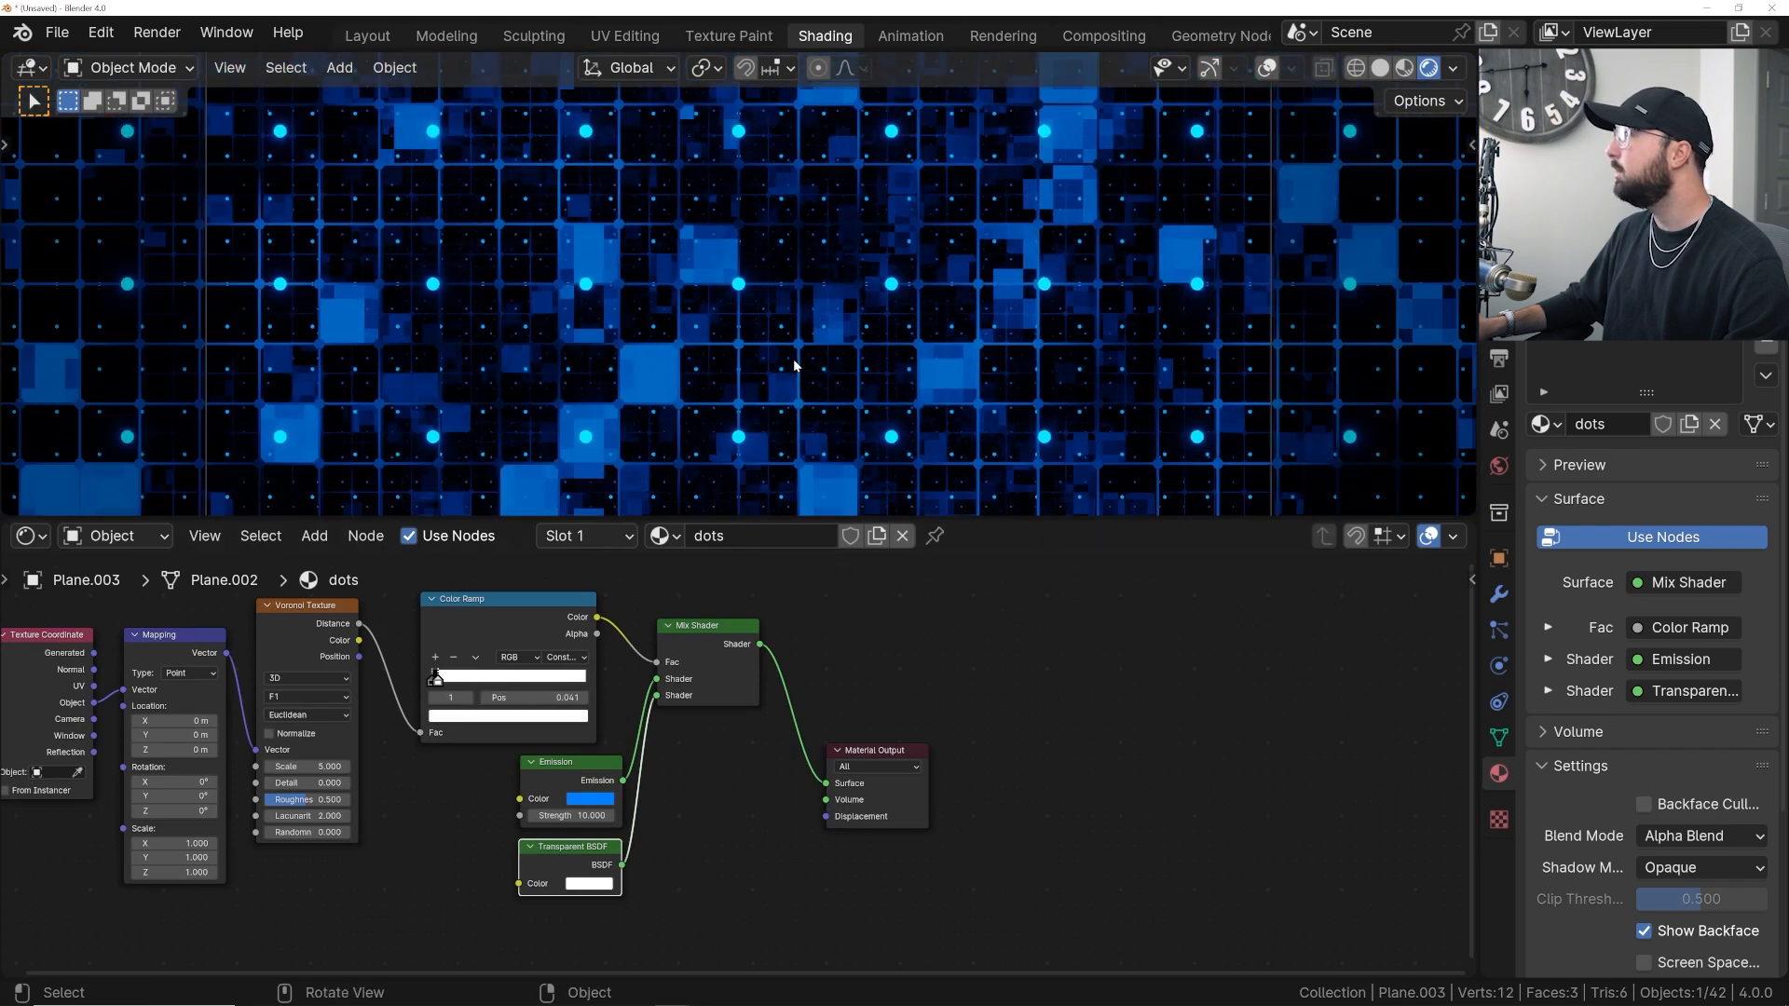
# - Select the grid plane and try an orange emission color for the squares in its material
pyautogui.click(783, 334)
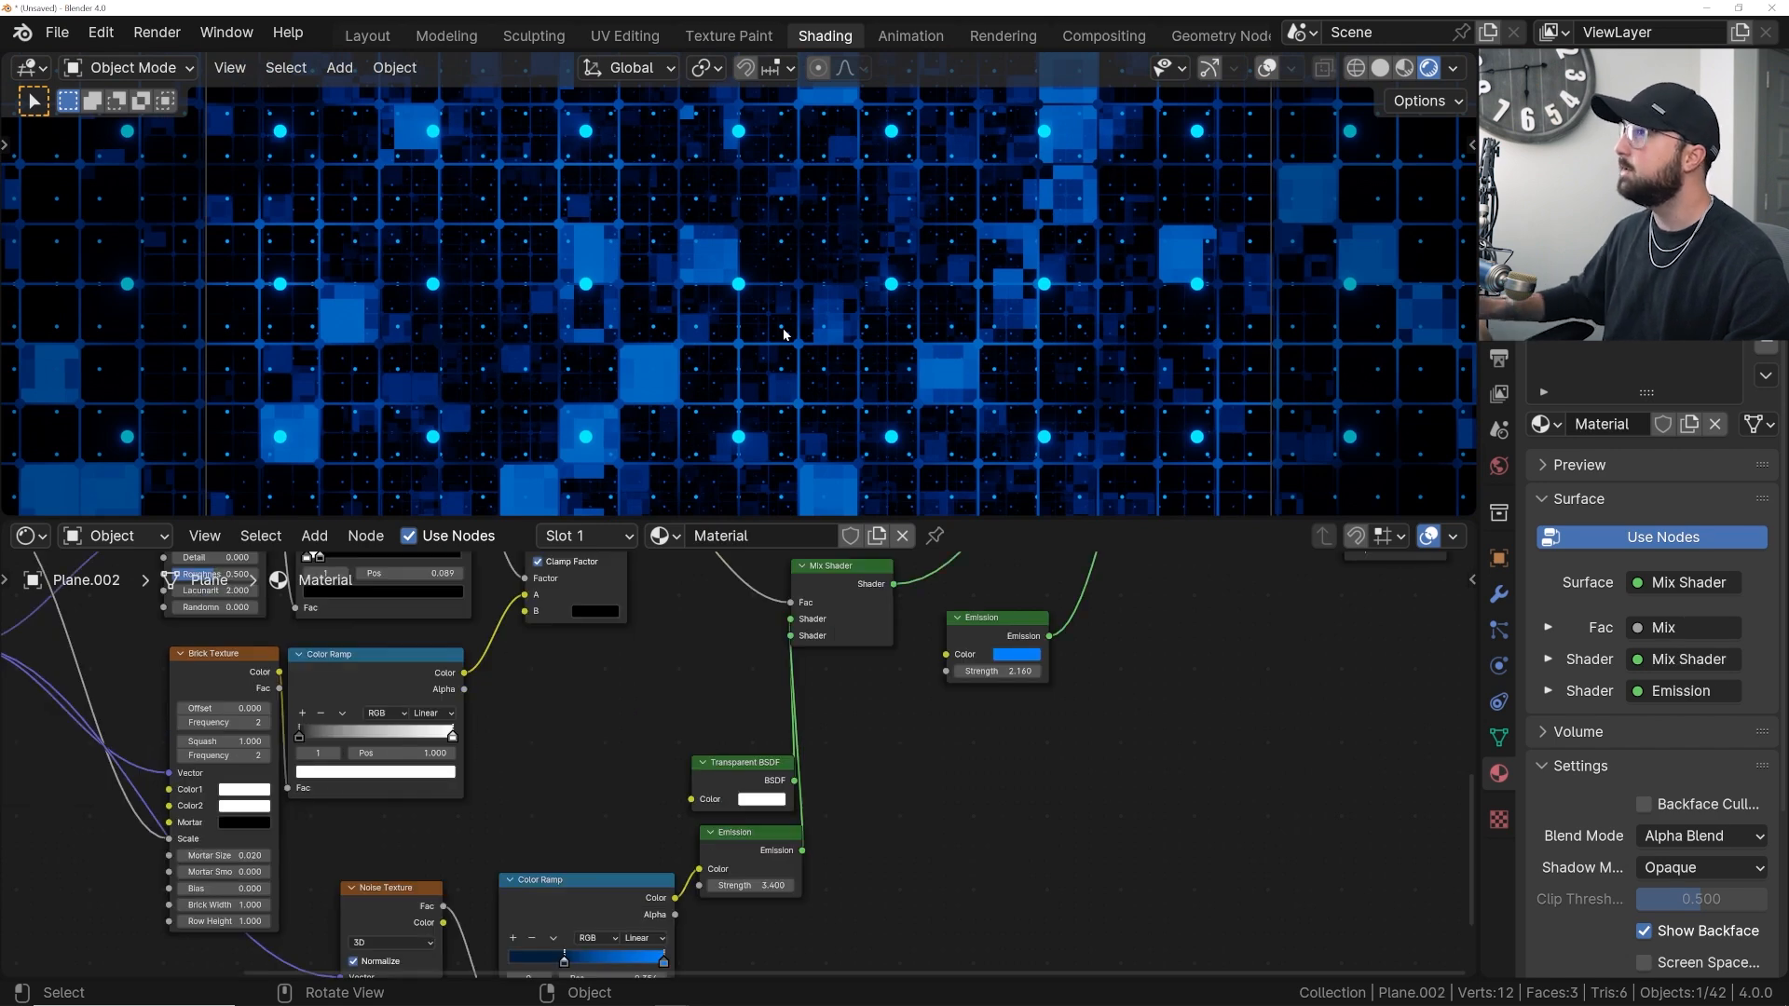
pyautogui.scroll(-2, 646, 696)
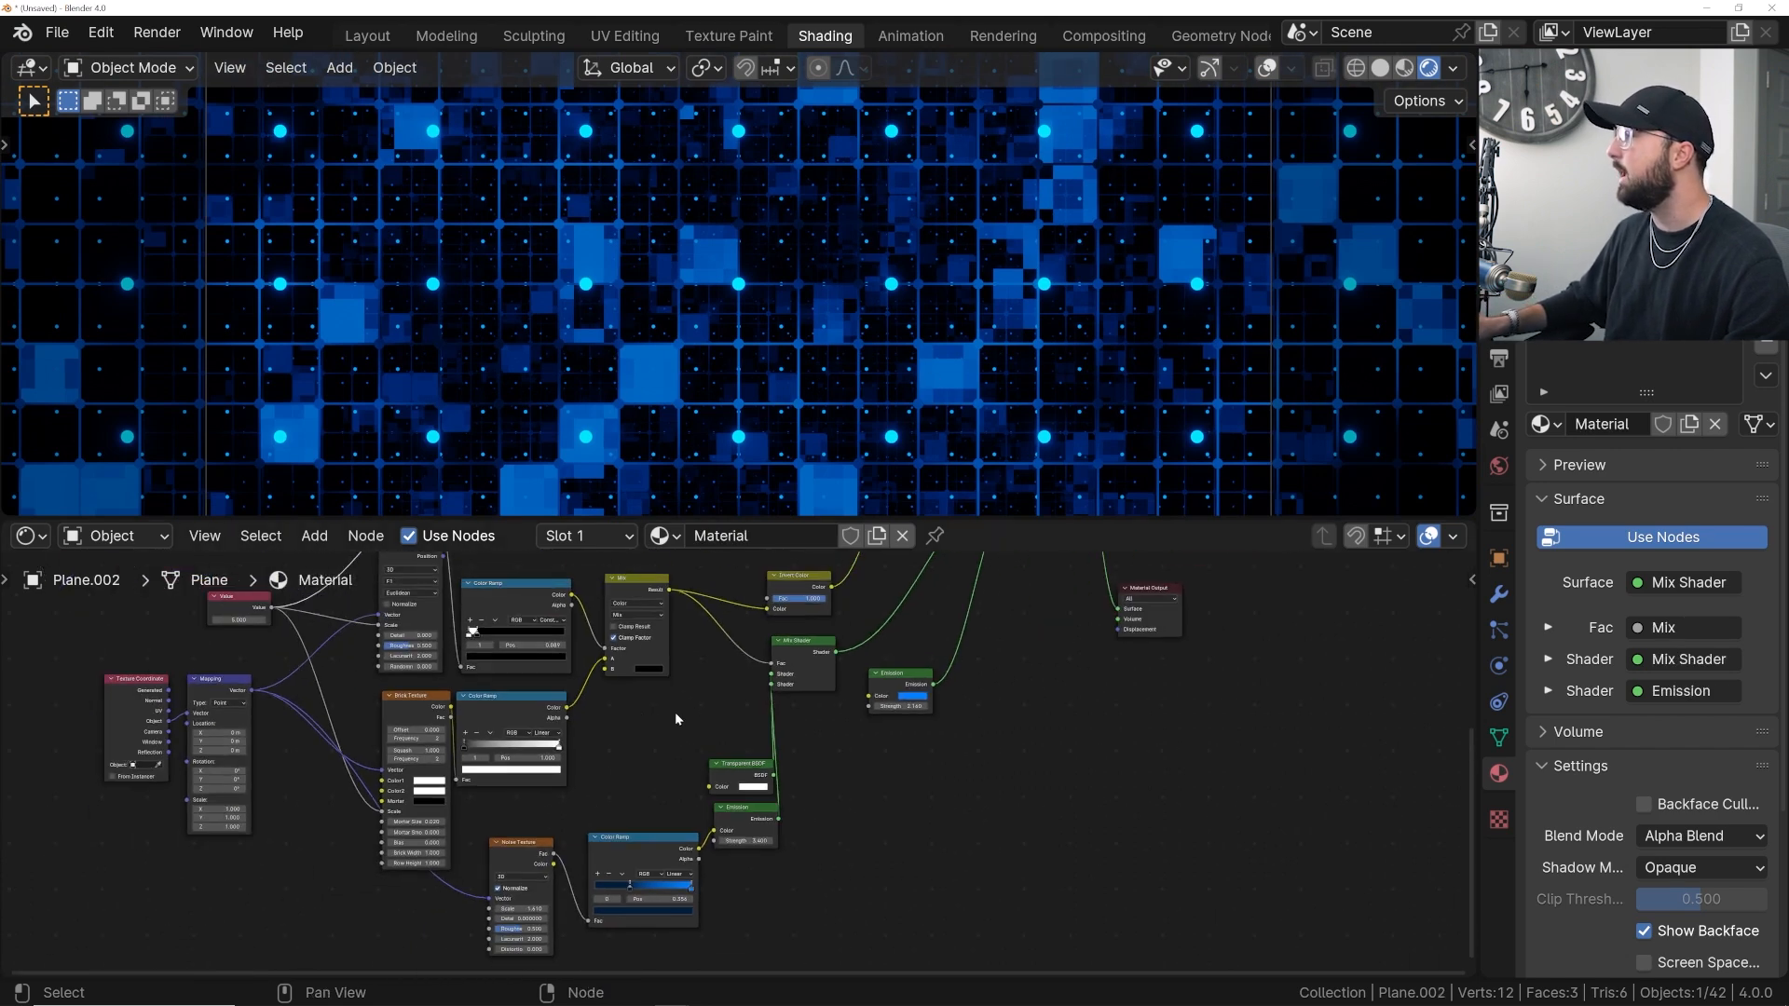
pyautogui.click(914, 697)
pyautogui.moveTo(933, 598); pyautogui.dragTo(922, 631)
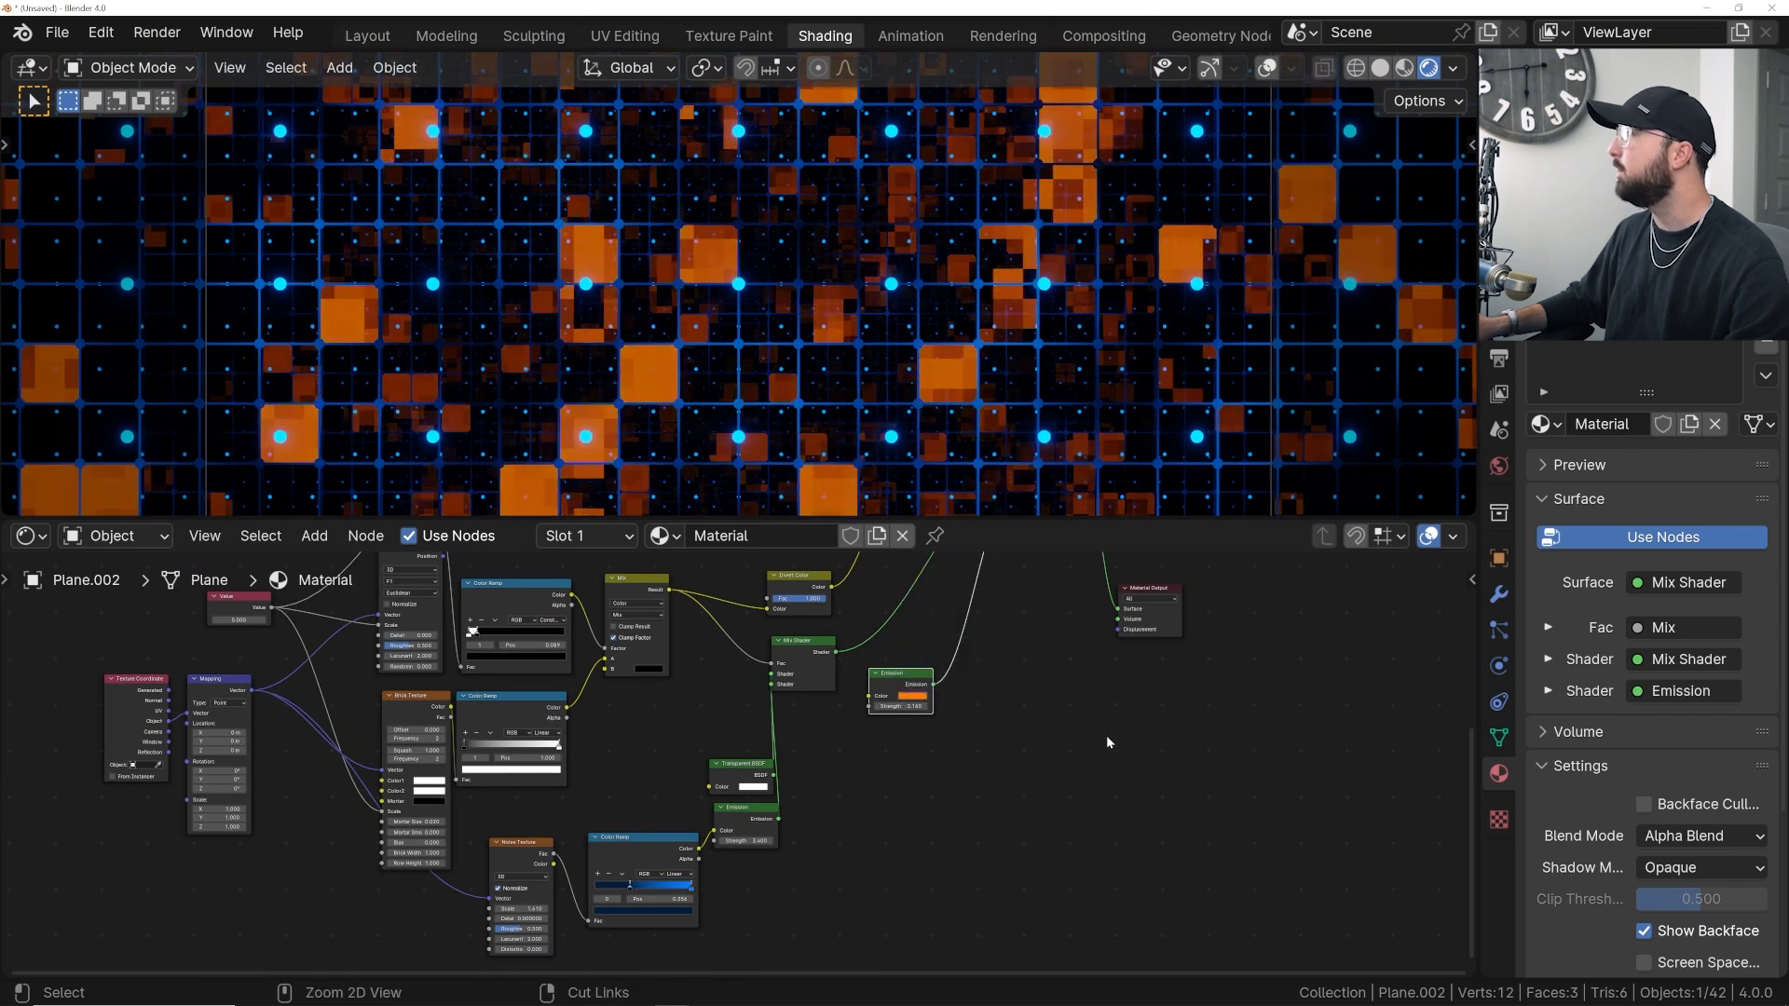
pyautogui.click(918, 696)
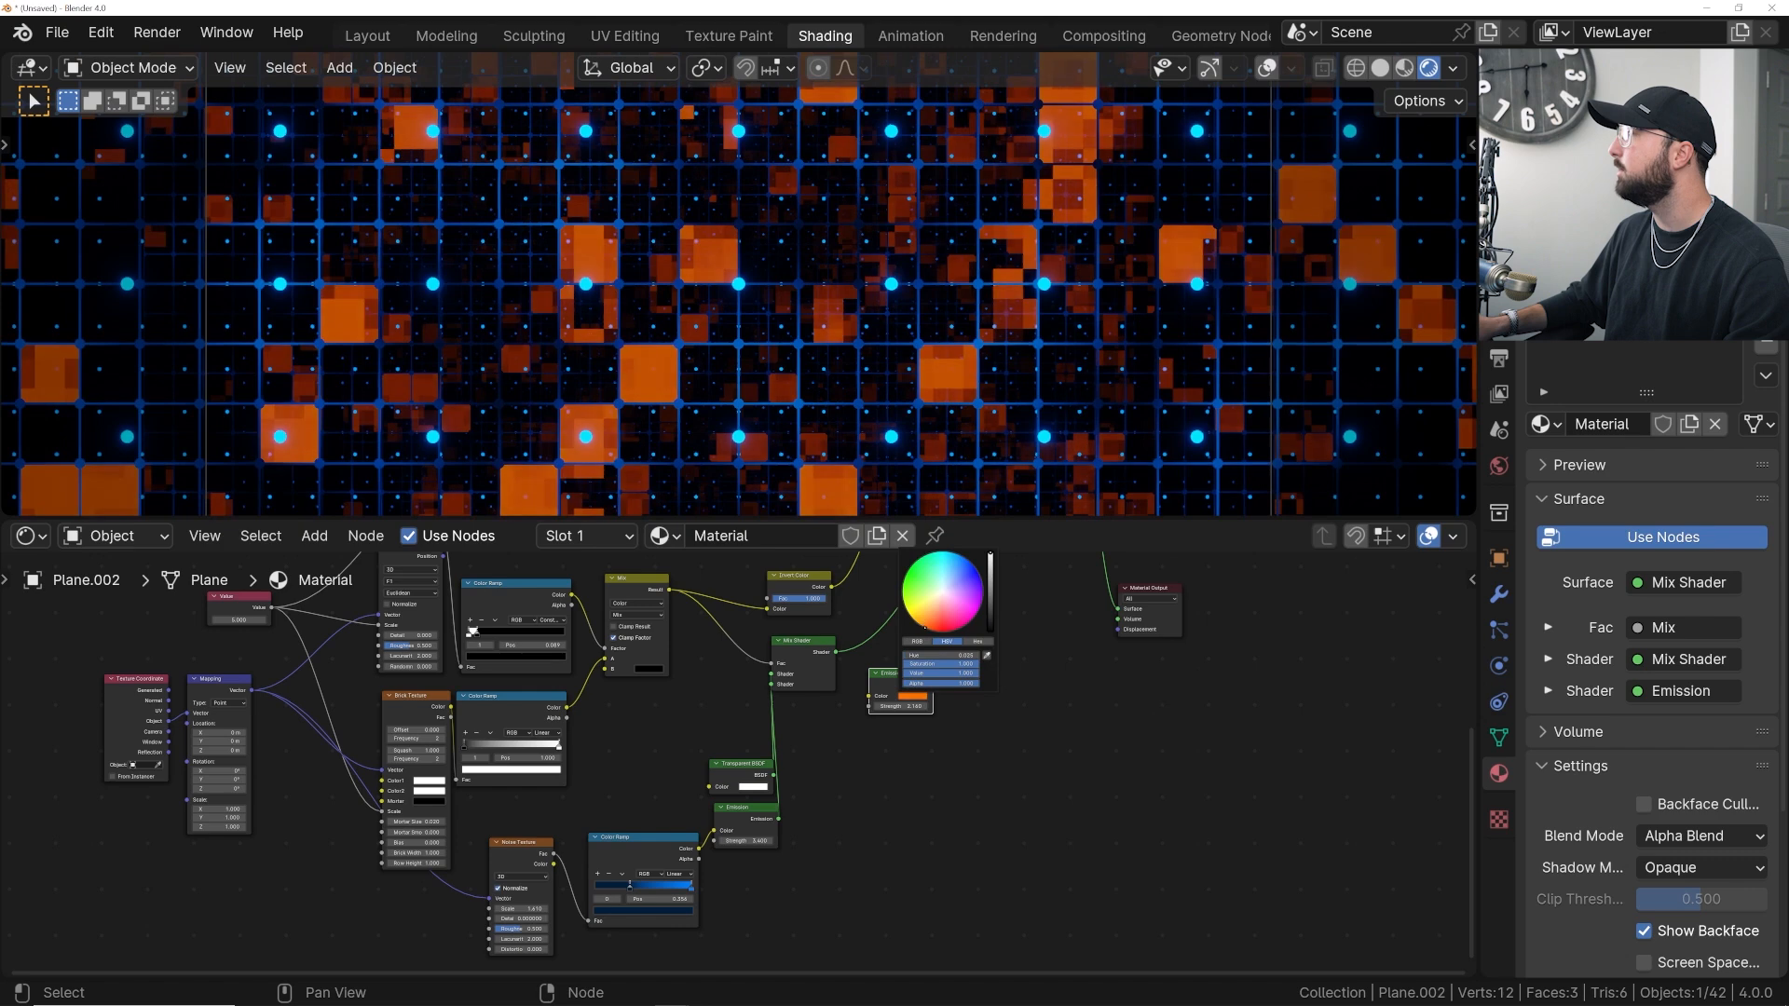
pyautogui.hotkey('ctrl', 'z')
# - Raise the grid-line emission strength to 16.200, strengthen the squares' emission as well, and play the animation
pyautogui.moveTo(826, 701); pyautogui.dragTo(848, 754, button='middle')
pyautogui.moveTo(822, 816); pyautogui.dragTo(798, 690, button='middle')
pyautogui.scroll(3, 748, 778)
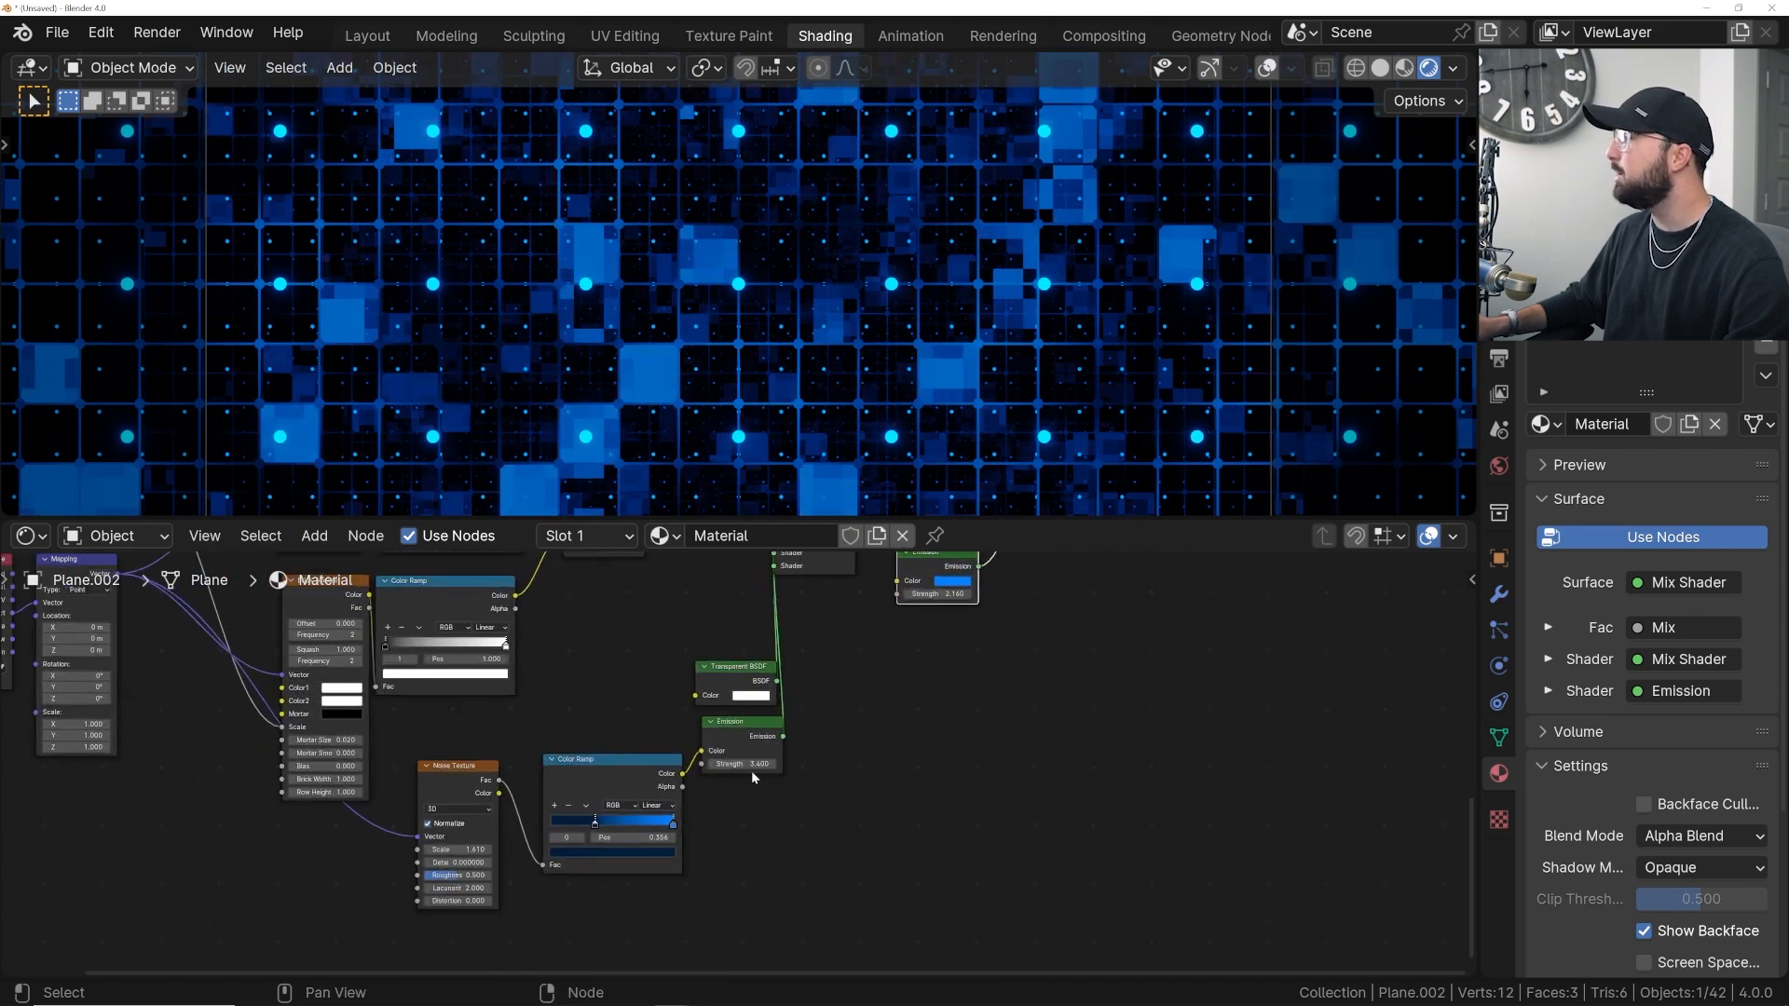
pyautogui.moveTo(743, 764); pyautogui.dragTo(860, 764)
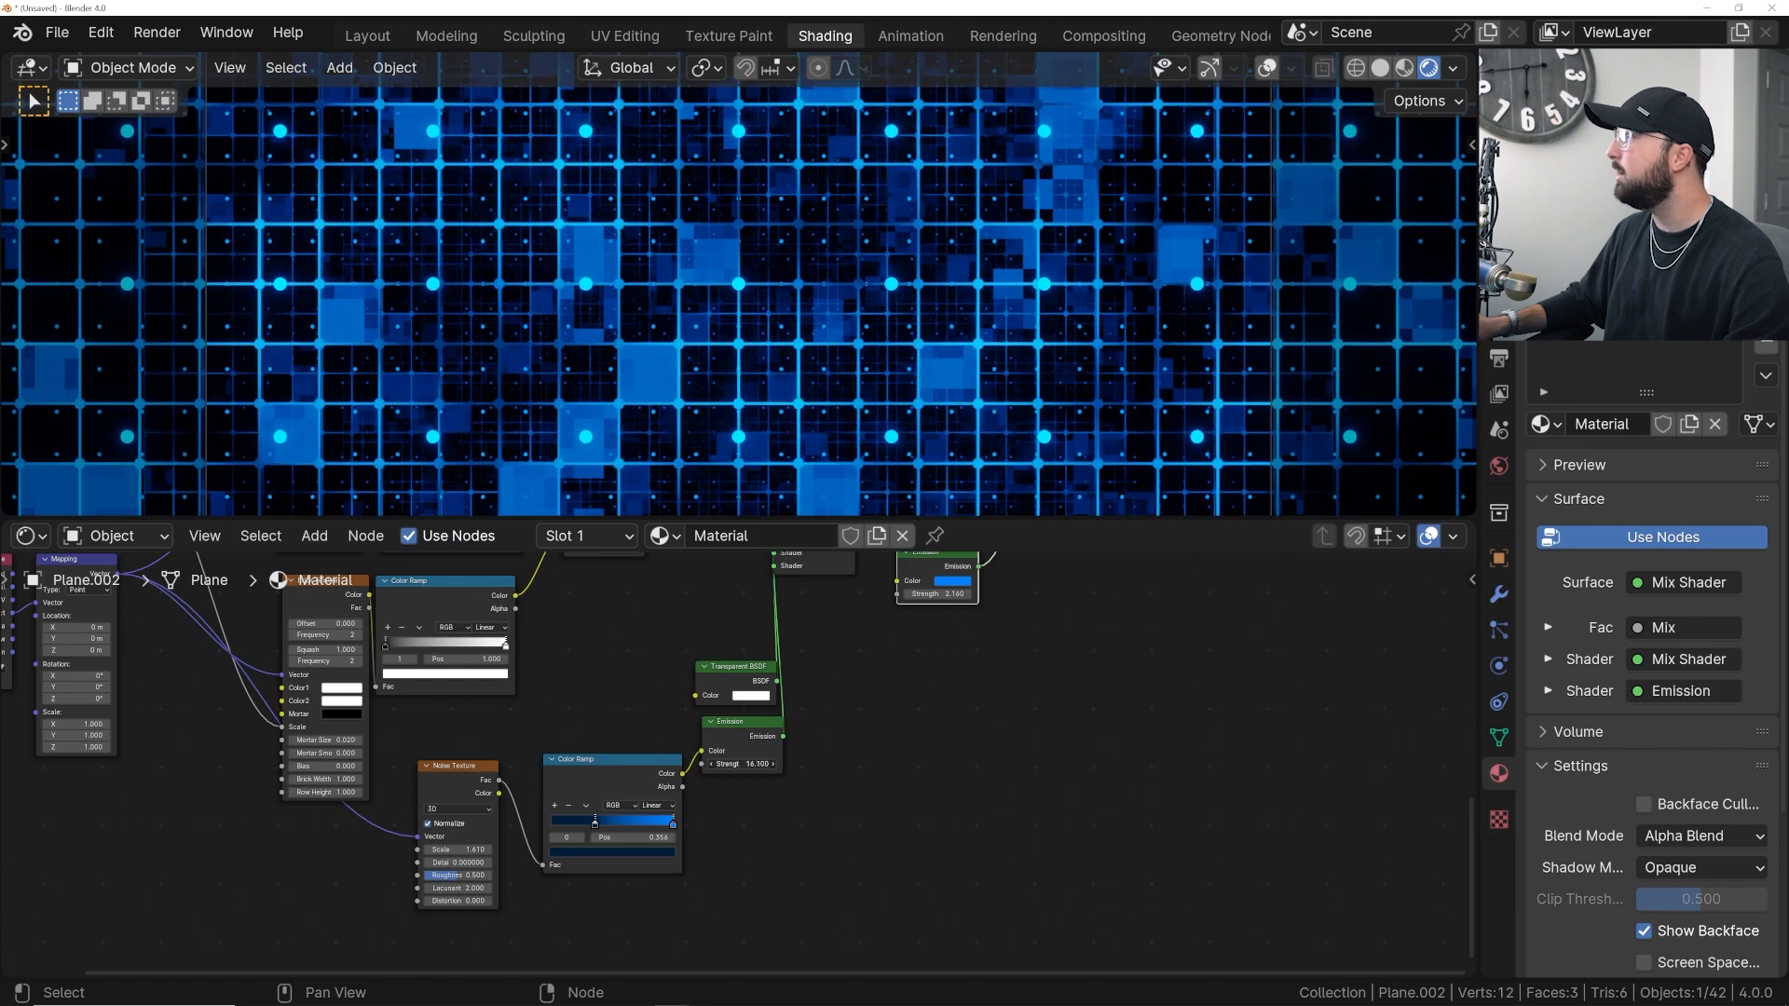
pyautogui.moveTo(944, 590); pyautogui.dragTo(993, 589)
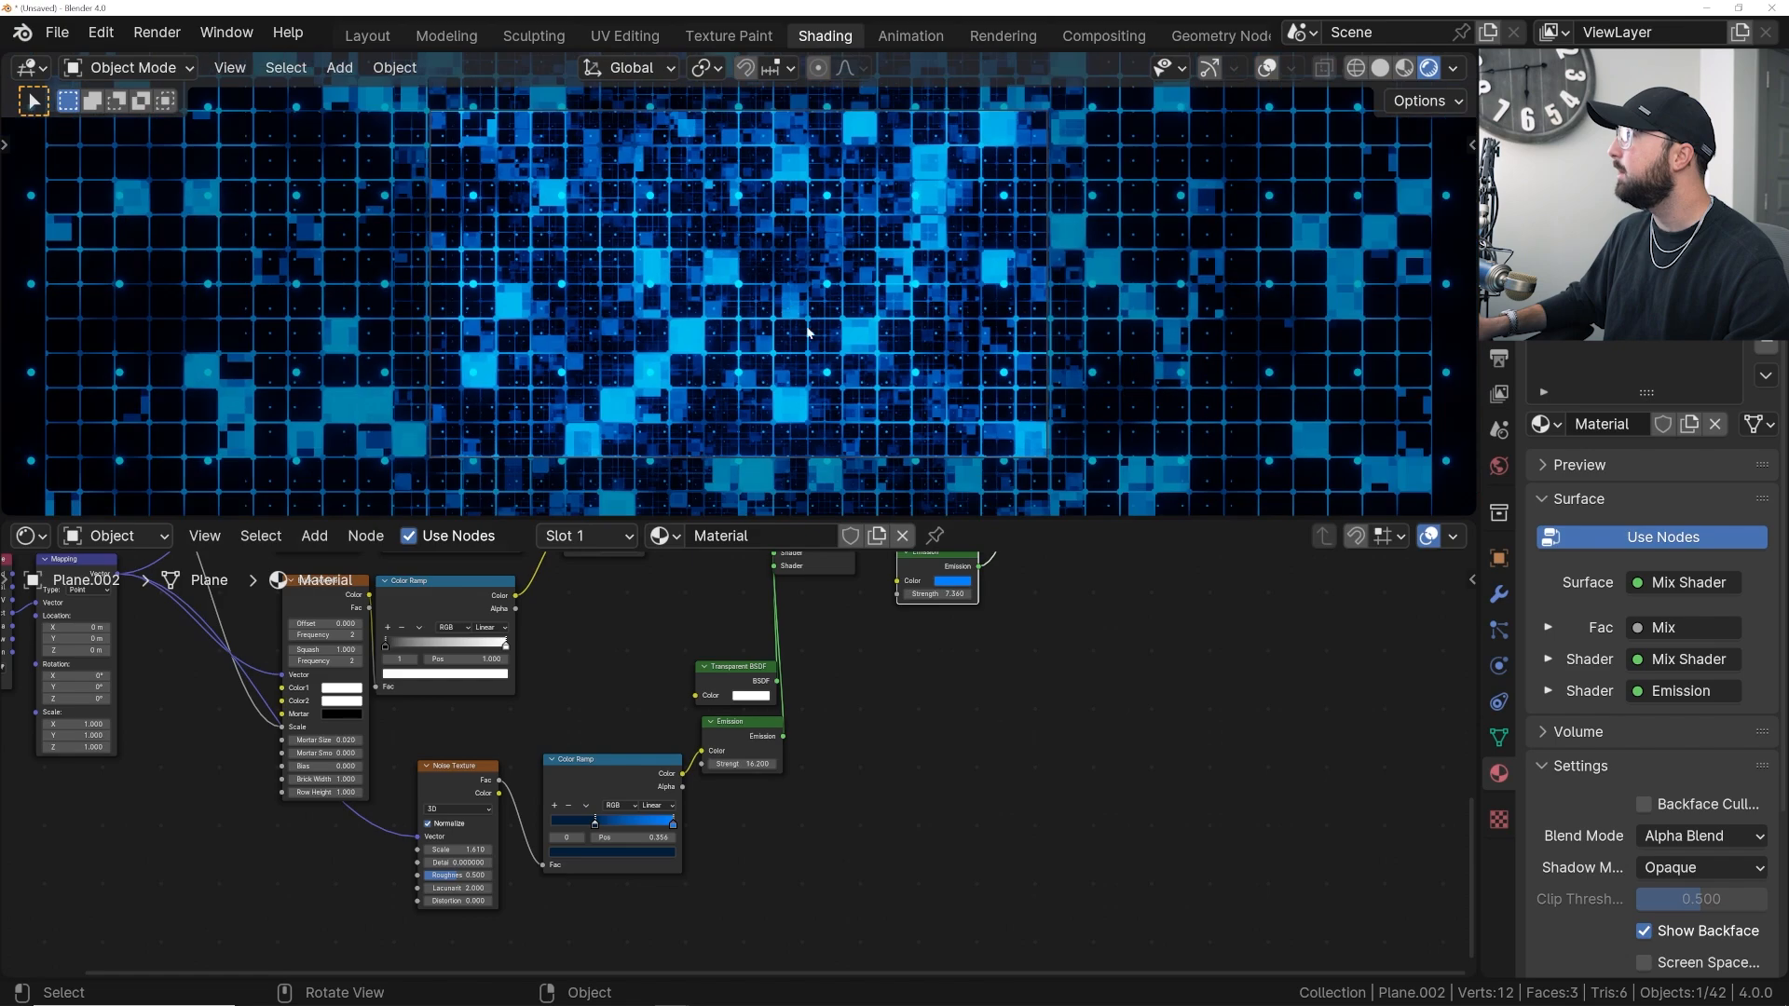
pyautogui.press('space')
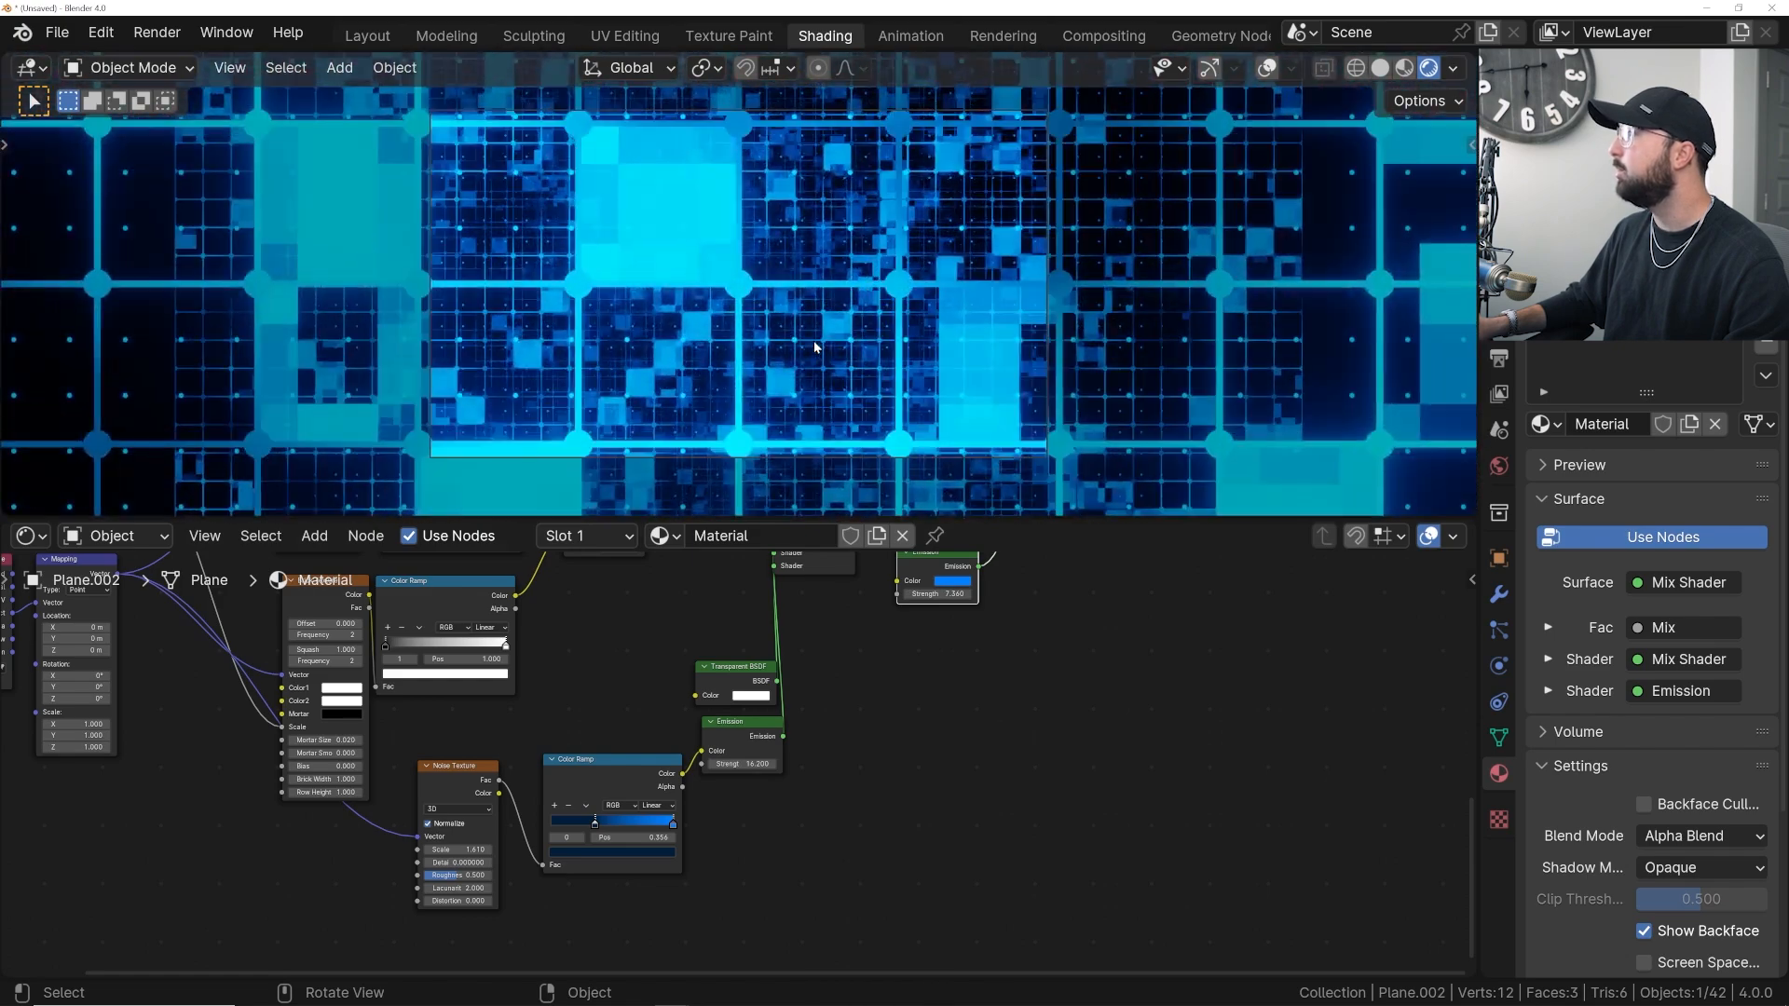
# - Try a location X of 0.5 m on the Mapping node feeding the Brick and Noise textures
pyautogui.scroll(-5, 475, 822)
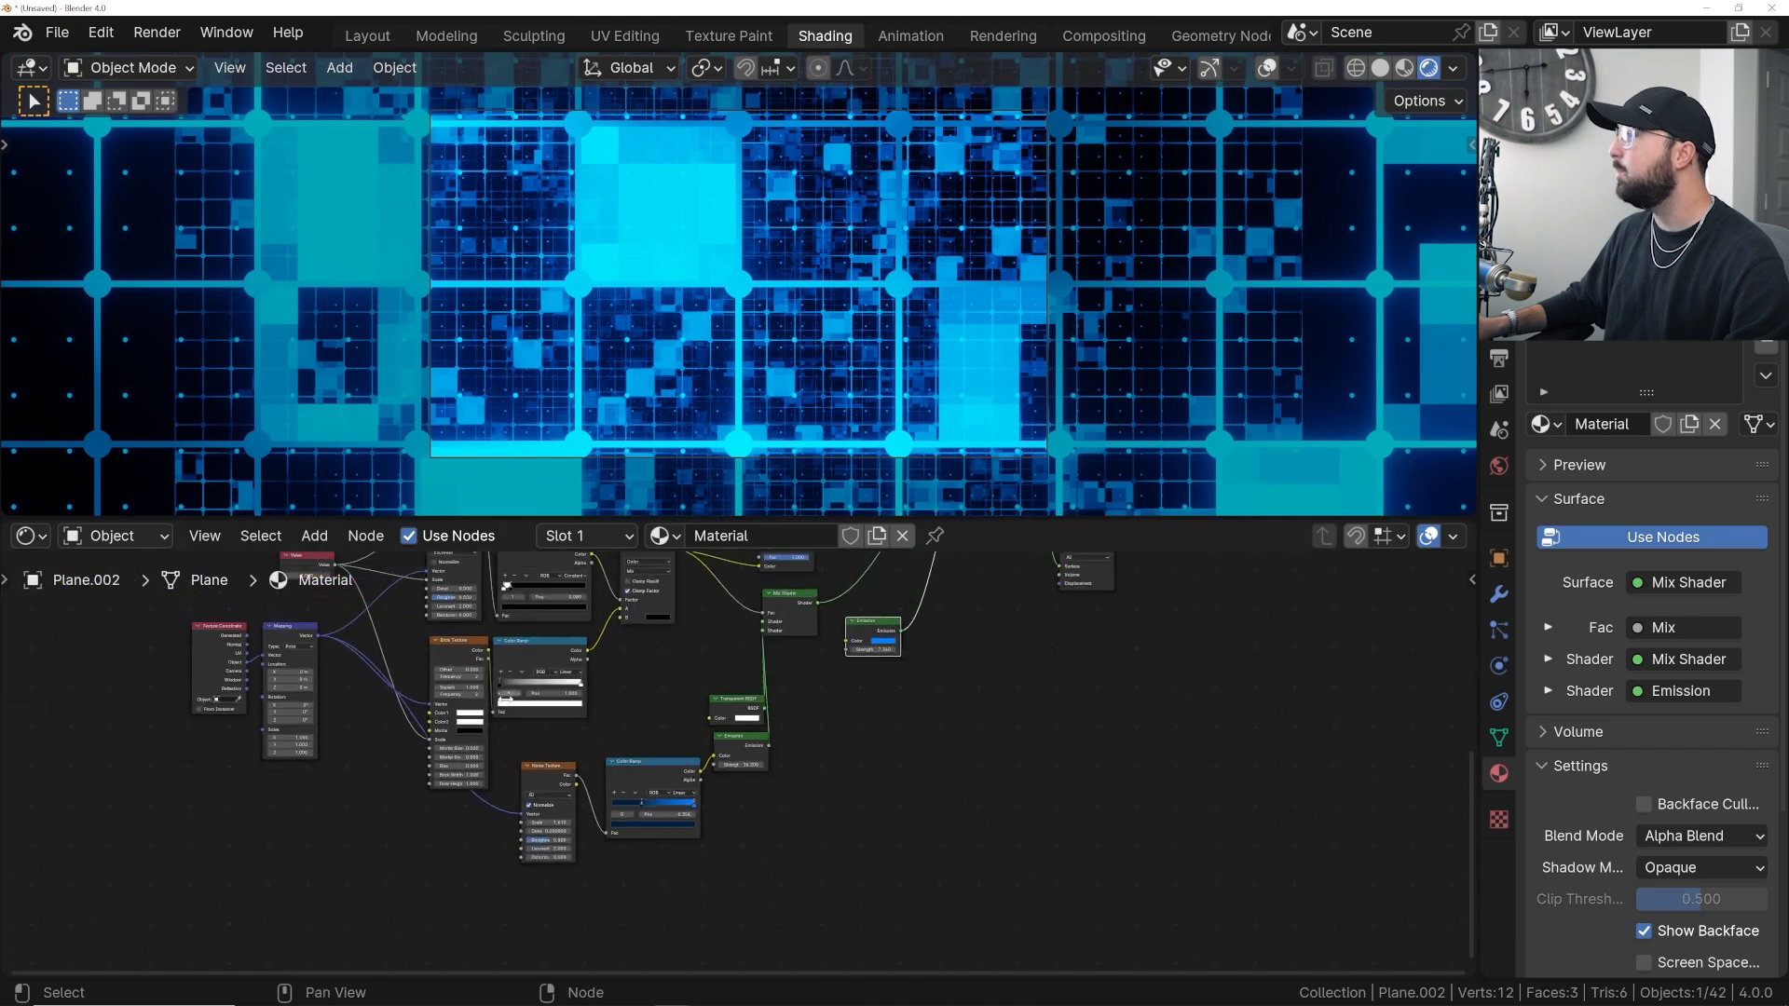
pyautogui.moveTo(508, 697); pyautogui.dragTo(707, 876, button='middle')
pyautogui.scroll(4, 484, 882)
pyautogui.moveTo(484, 882); pyautogui.dragTo(543, 653, button='middle')
pyautogui.moveTo(460, 626); pyautogui.dragTo(473, 716)
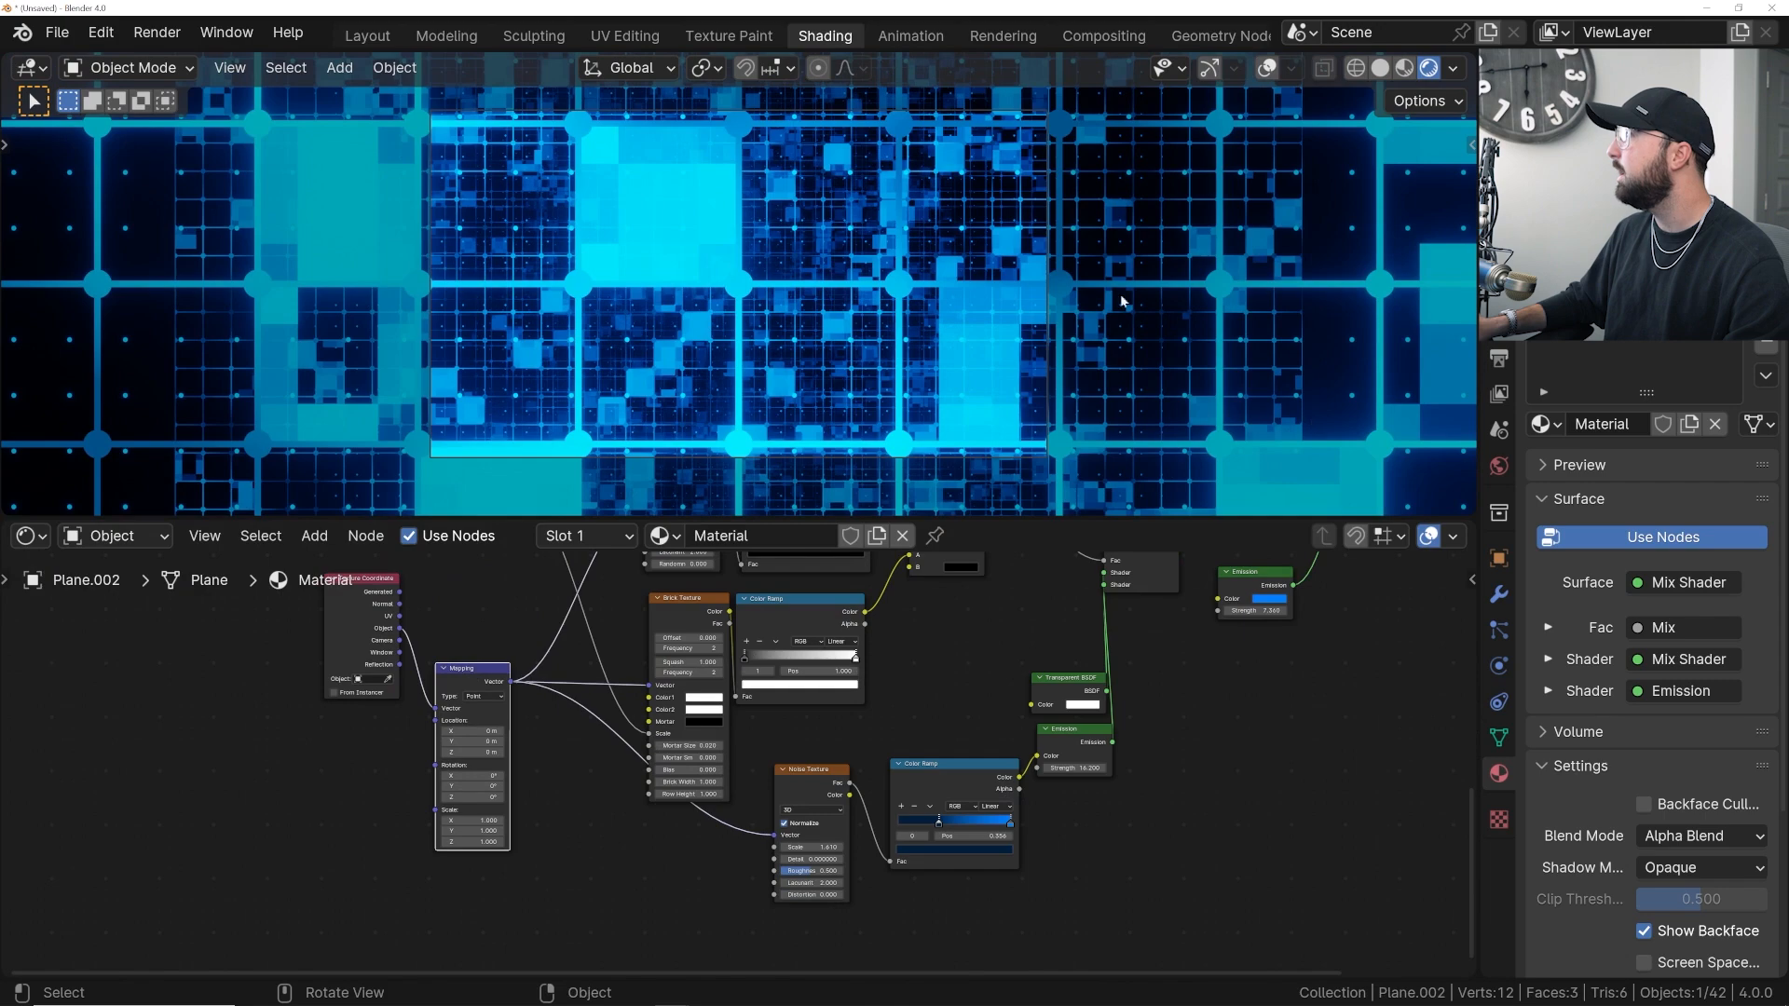
pyautogui.scroll(2, 470, 769)
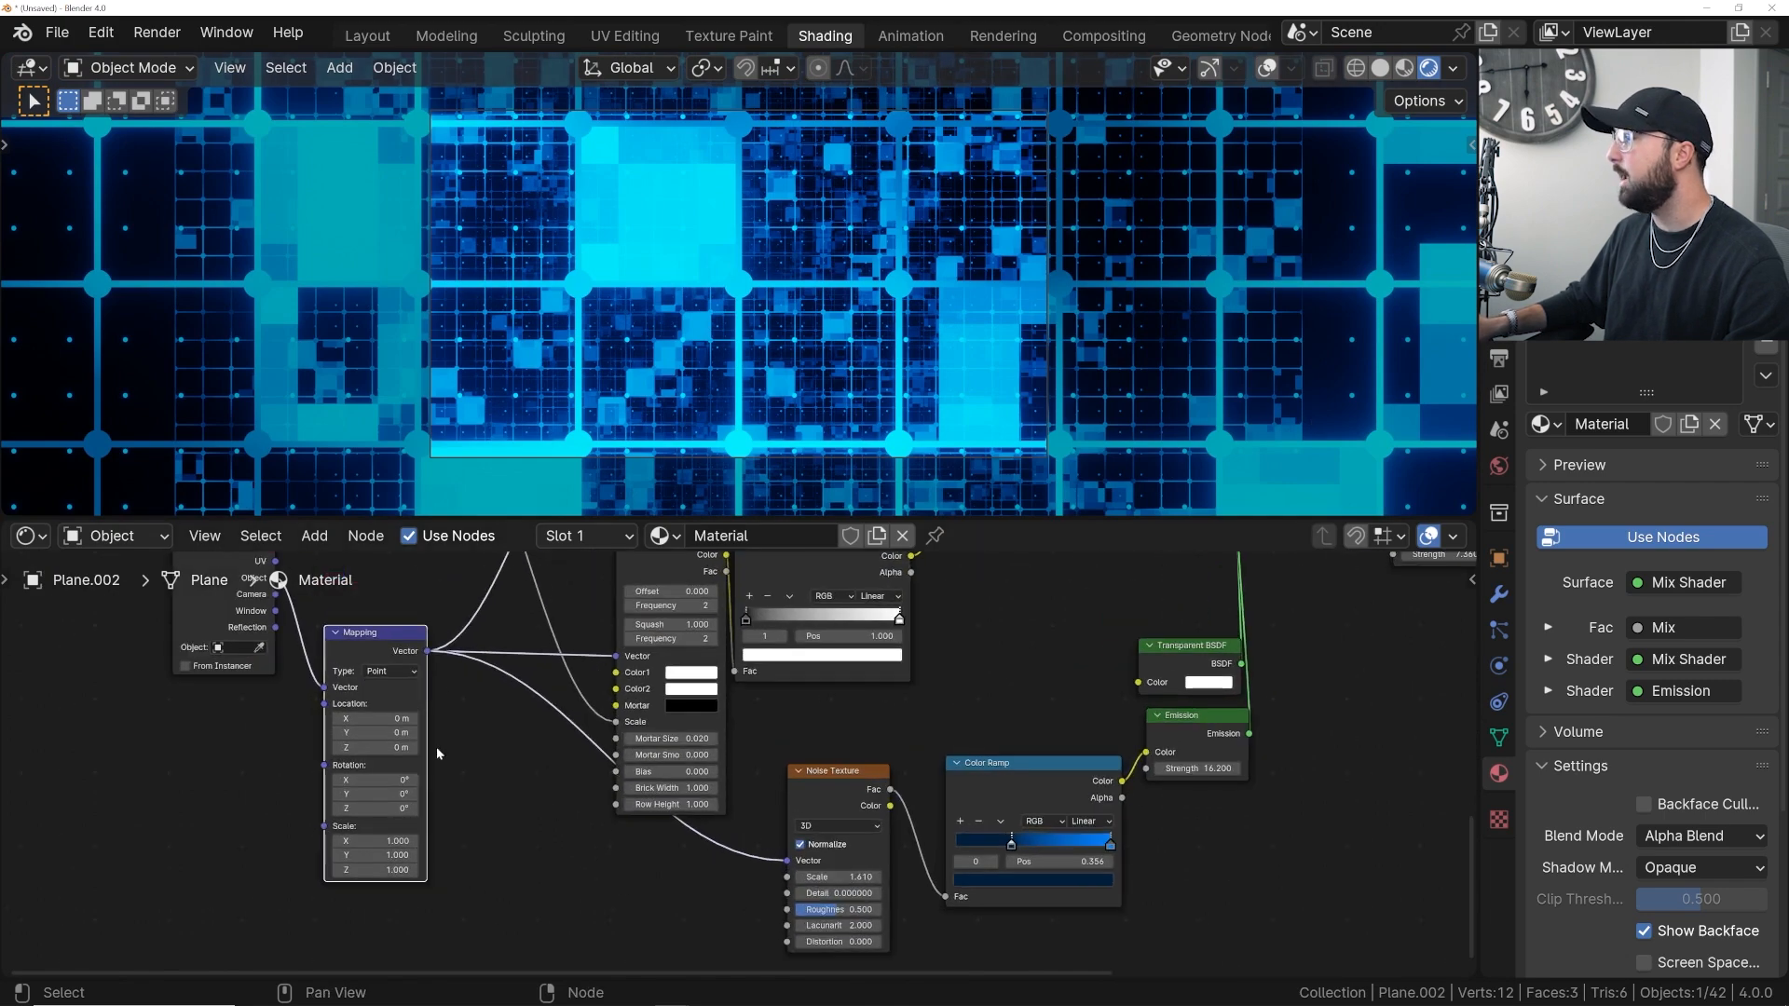
pyautogui.moveTo(385, 718); pyautogui.dragTo(385, 721)
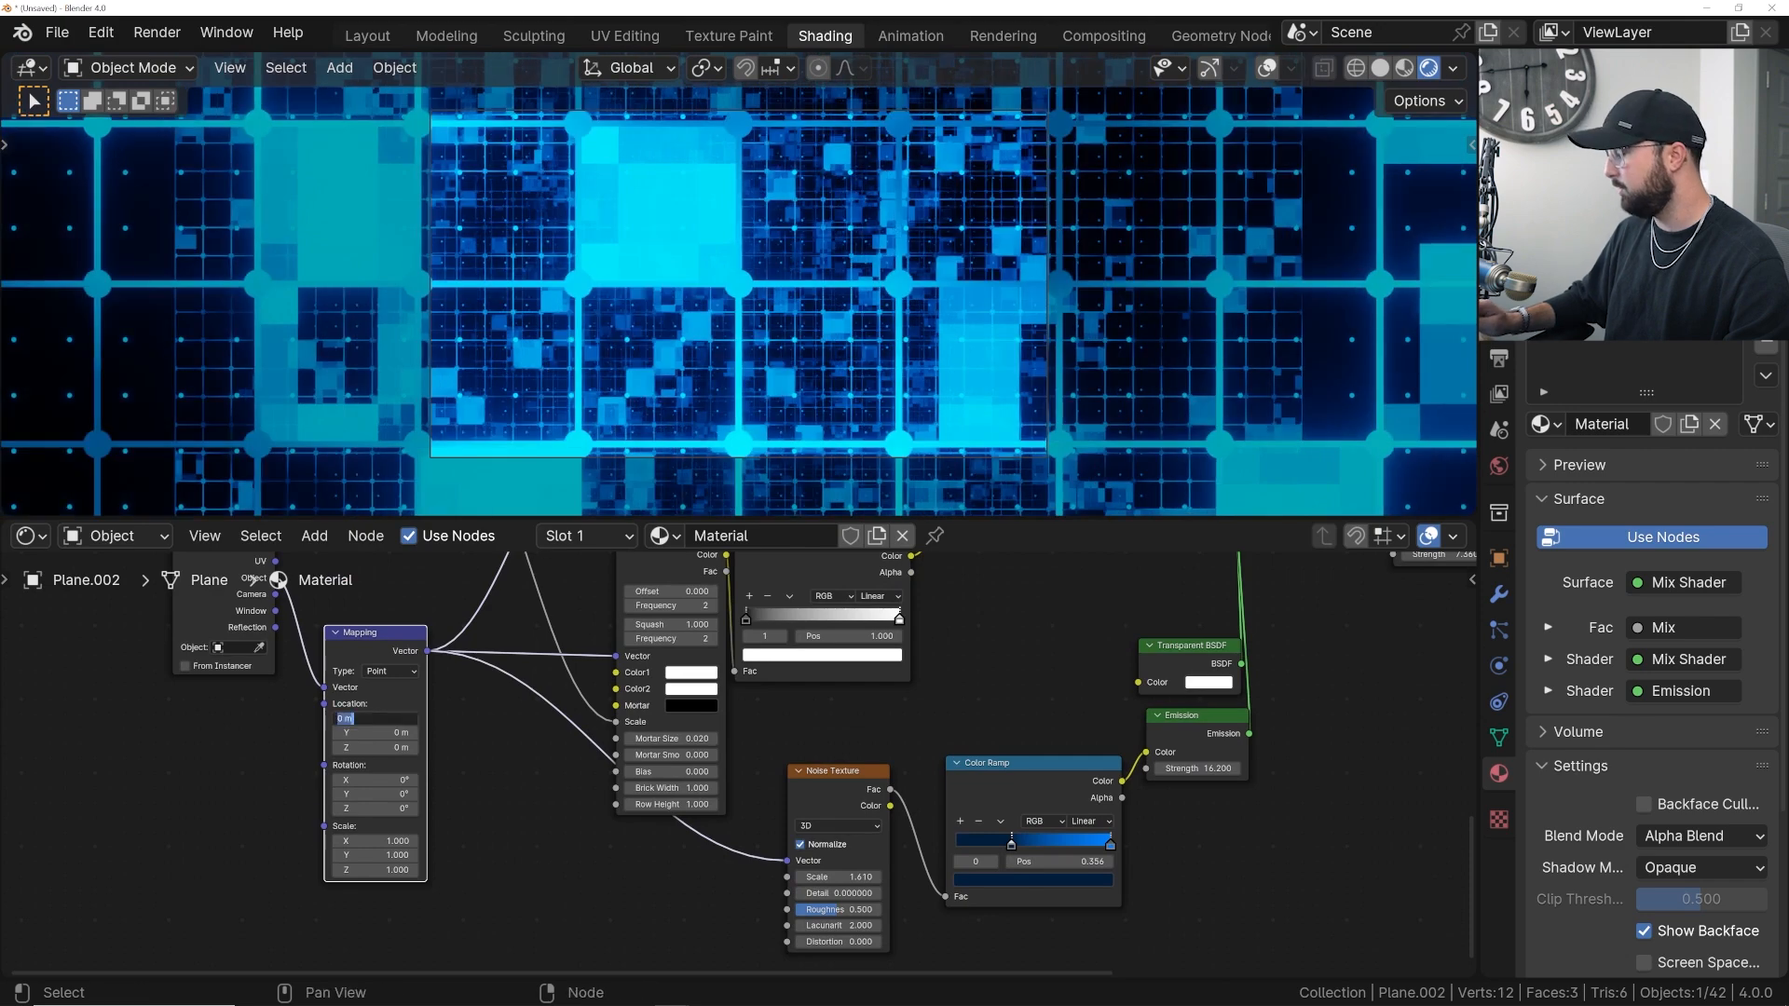
pyautogui.write('.5')
pyautogui.press('Return')
pyautogui.hotkey('ctrl', 'z')
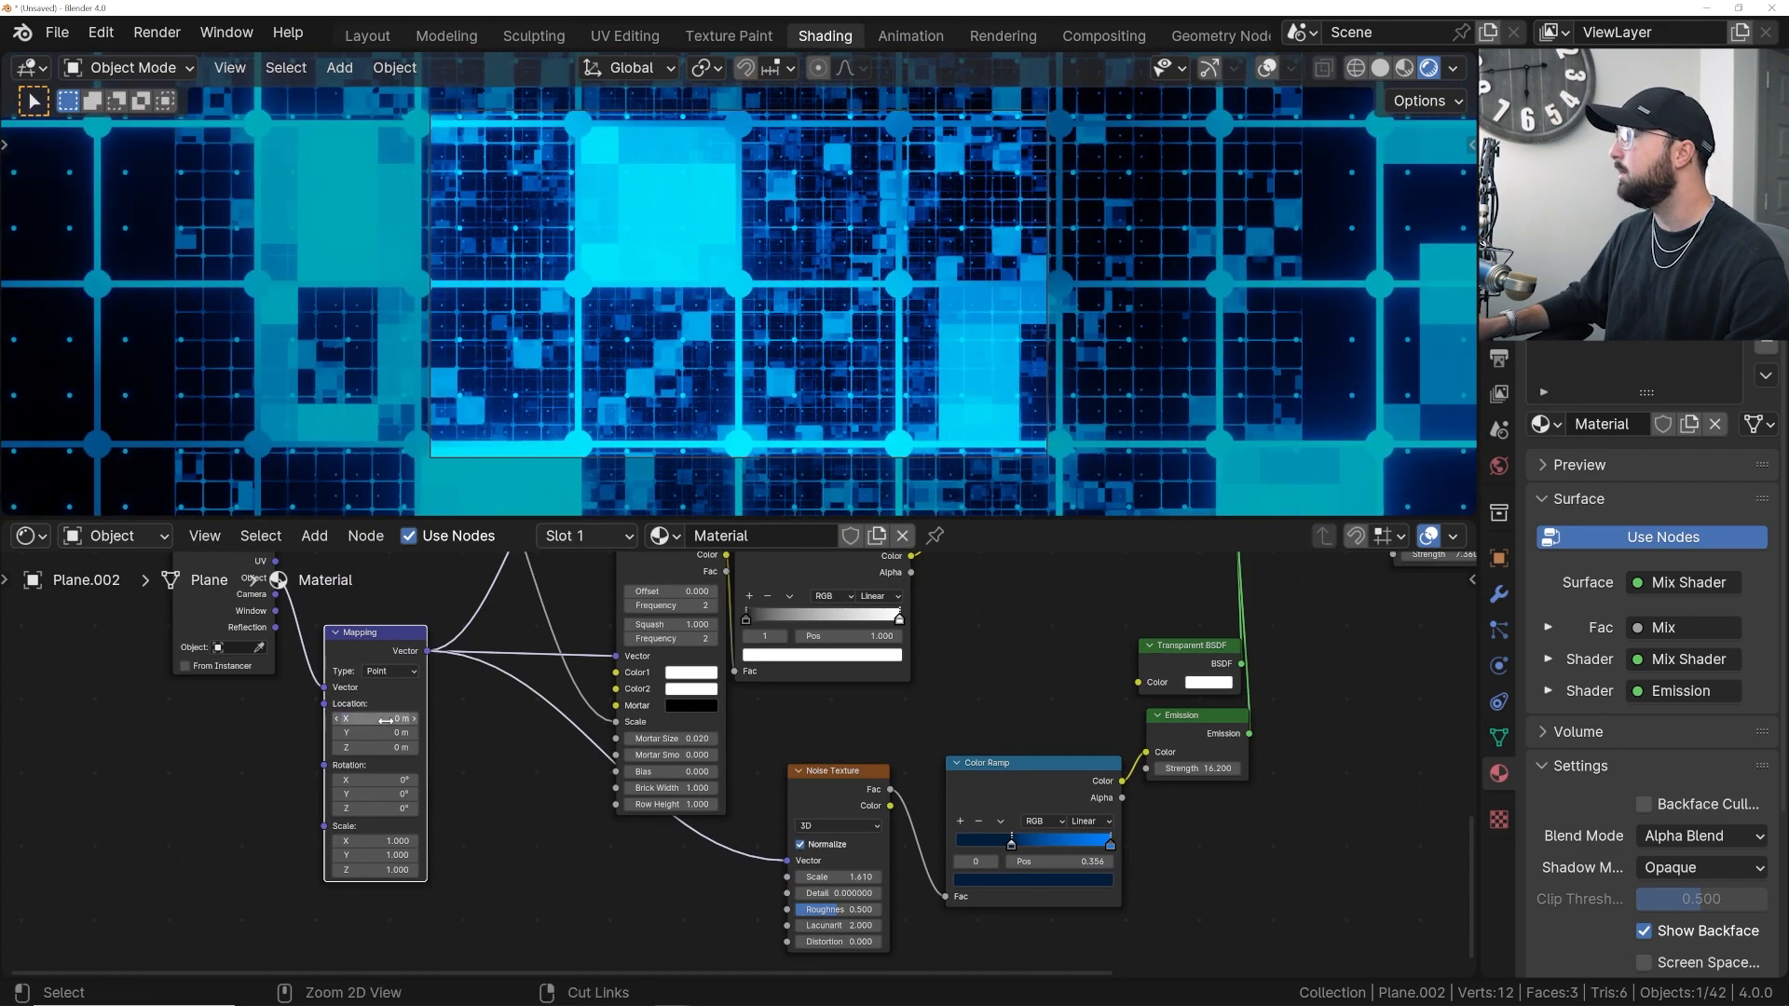
# - Set the location X and Y of the Mapping node feeding the Brick Texture to 0.1 m and play the animation
pyautogui.moveTo(385, 718)
pyautogui.mouseDown()
pyautogui.moveTo(424, 719)
pyautogui.moveTo(384, 718)
pyautogui.mouseUp()
pyautogui.scroll(3, 449, 753)
pyautogui.keyDown('shift'); pyautogui.moveTo(447, 753); pyautogui.dragTo(615, 763, button='middle'); pyautogui.keyUp('shift')
pyautogui.click(471, 742)
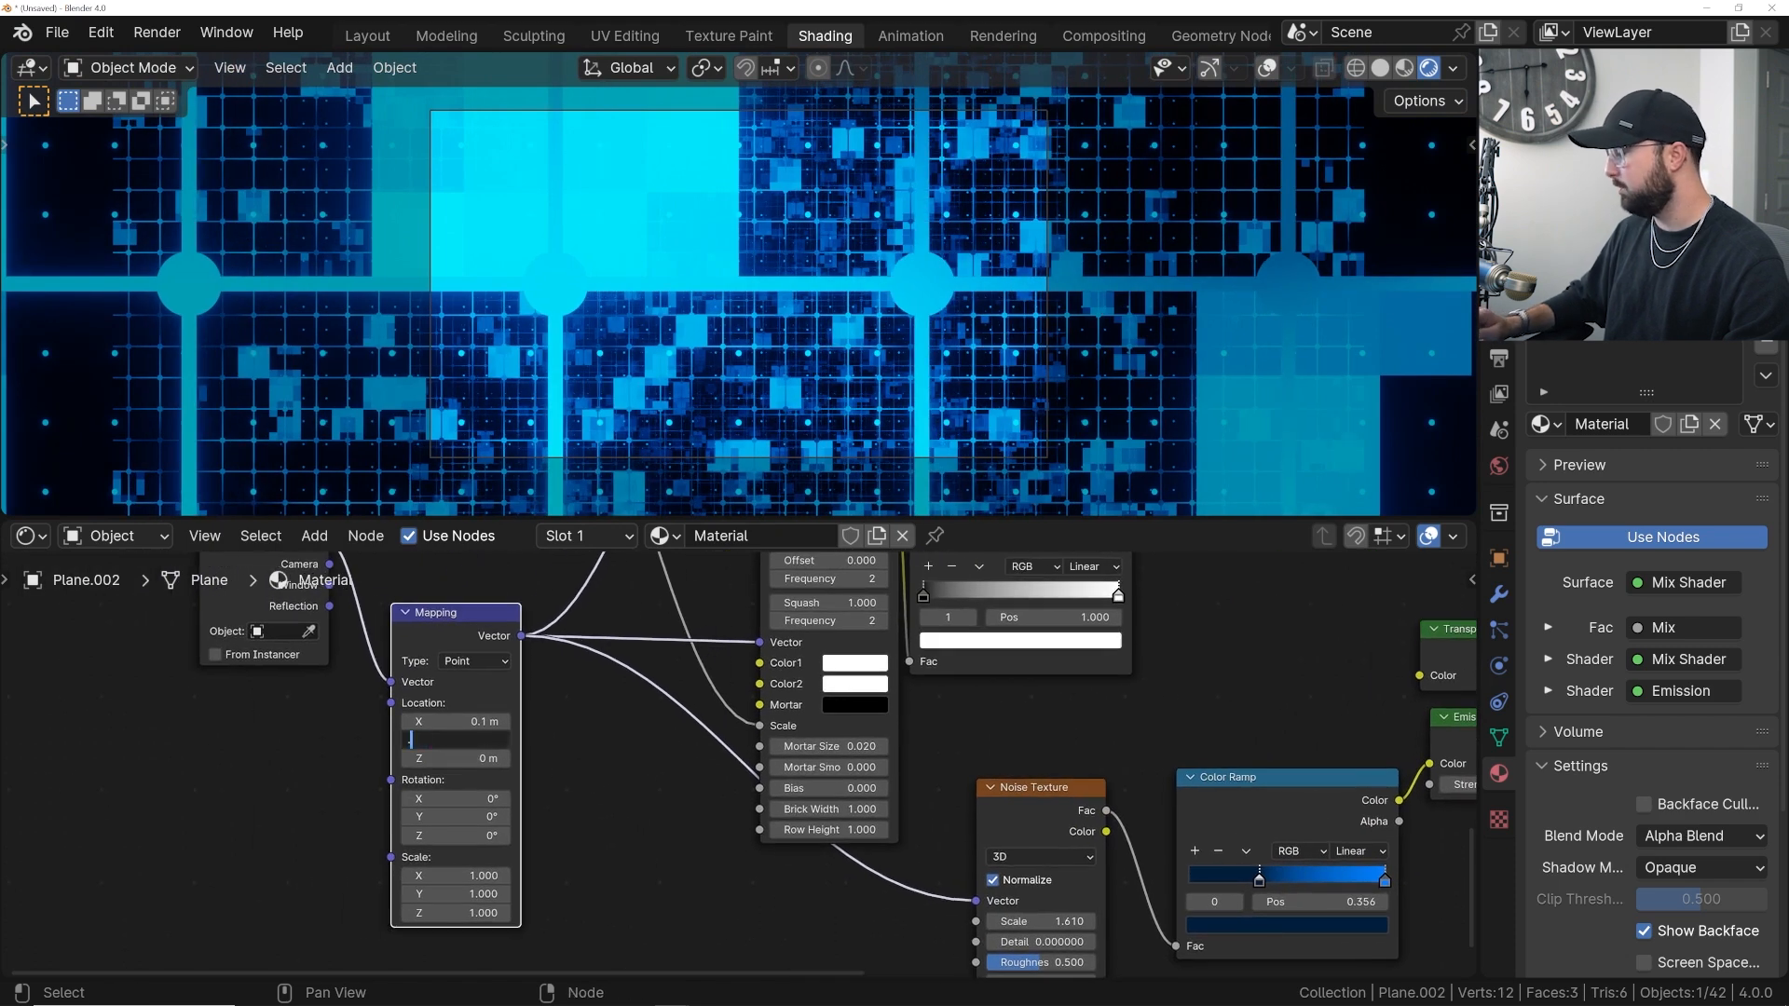
pyautogui.press('Return')
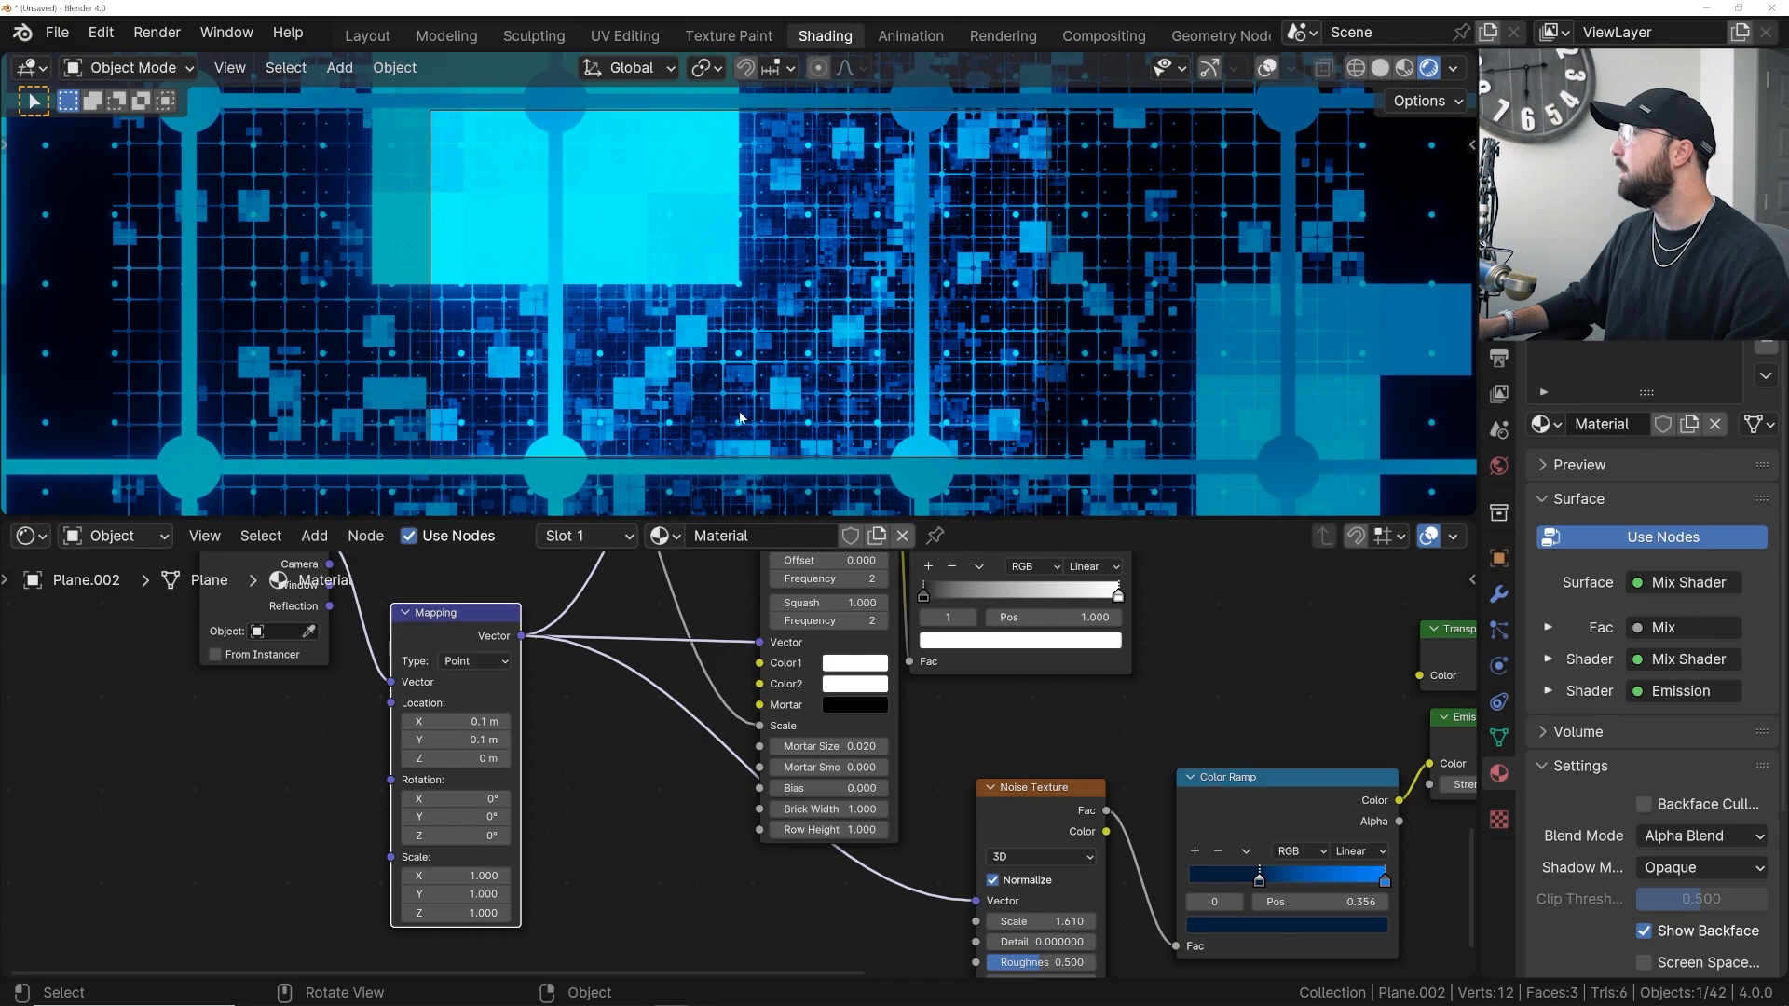
pyautogui.press('space')
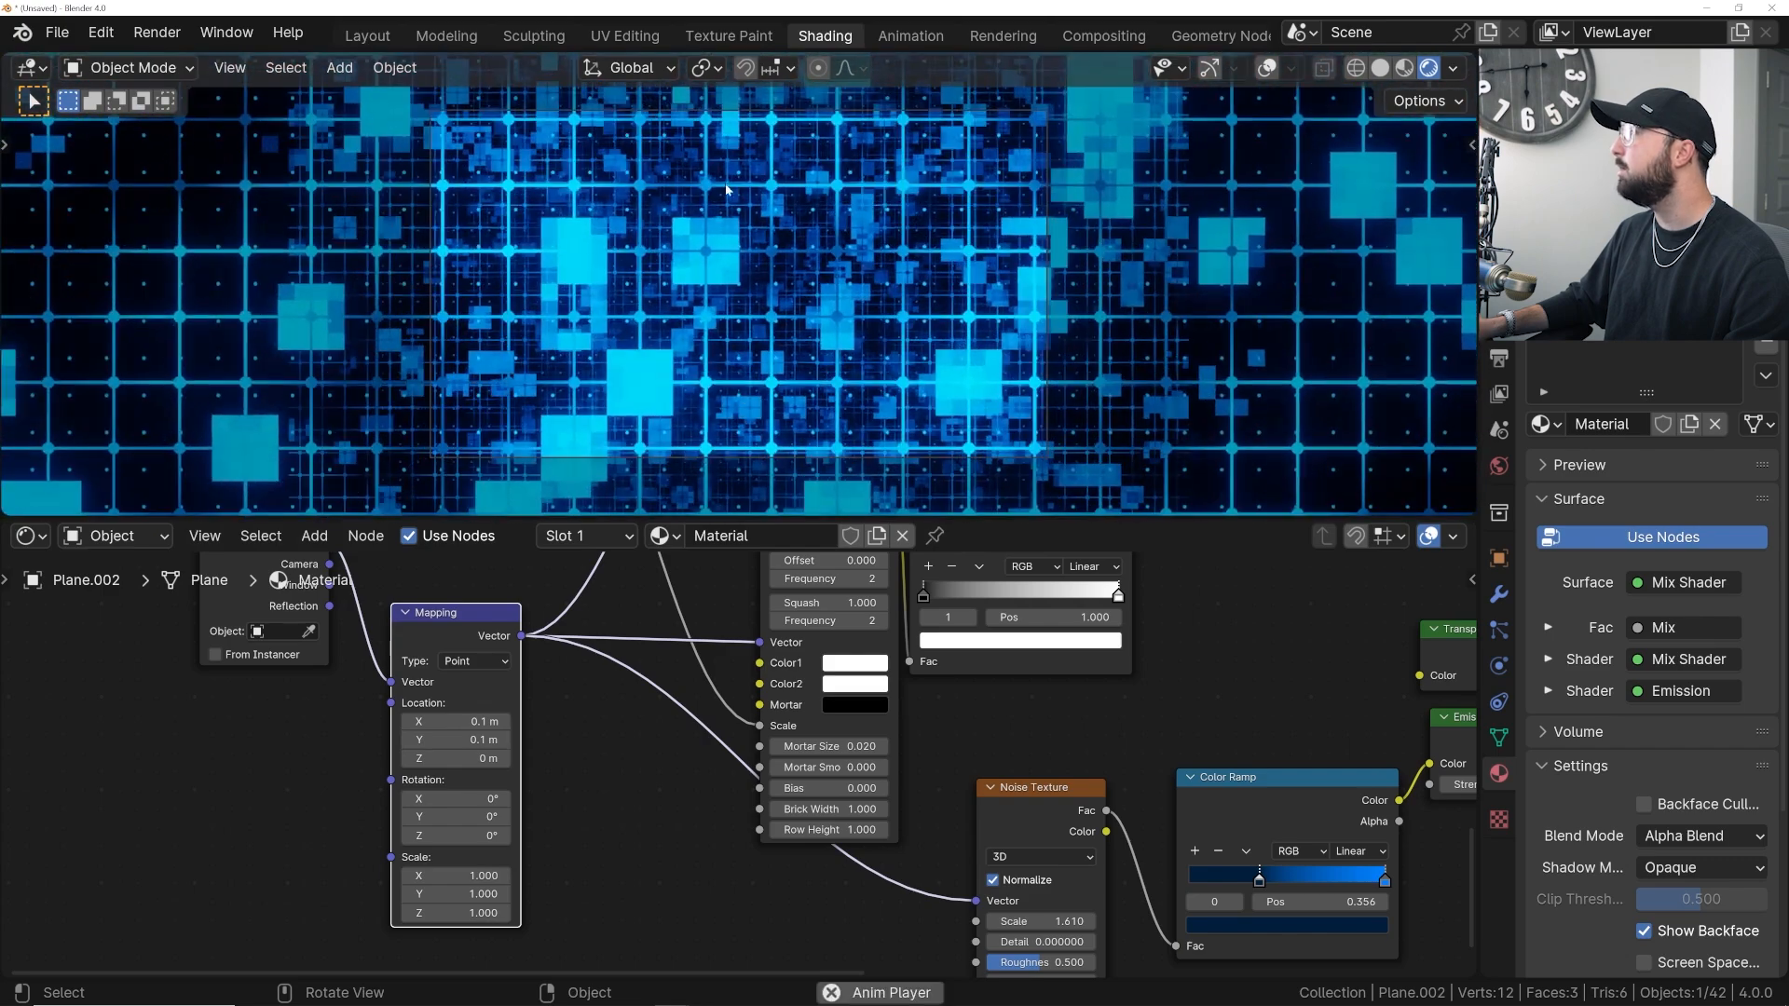
pyautogui.press('space')
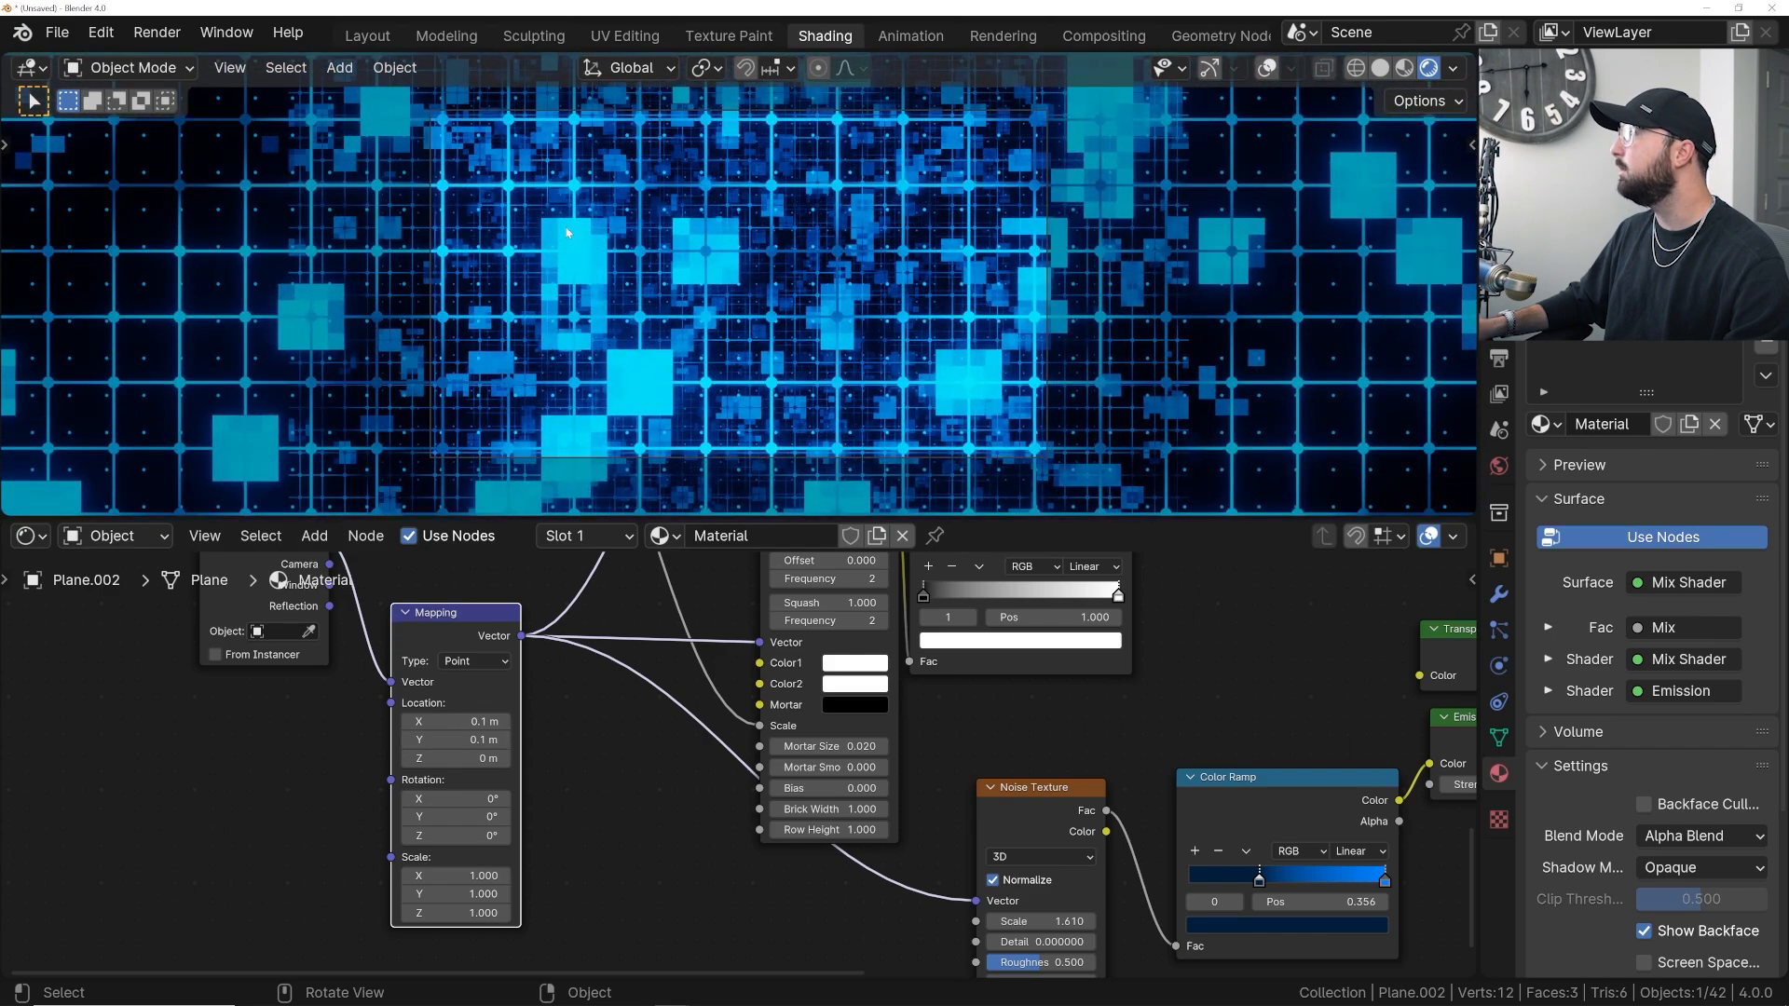
# - Set the location of the Mapping node feeding the 4D Voronoi Texture to X 0.4 m and Y 0 m, and play the animation
pyautogui.keyDown('shift'); pyautogui.moveTo(667, 301); pyautogui.dragTo(675, 339, button='middle'); pyautogui.keyUp('shift')
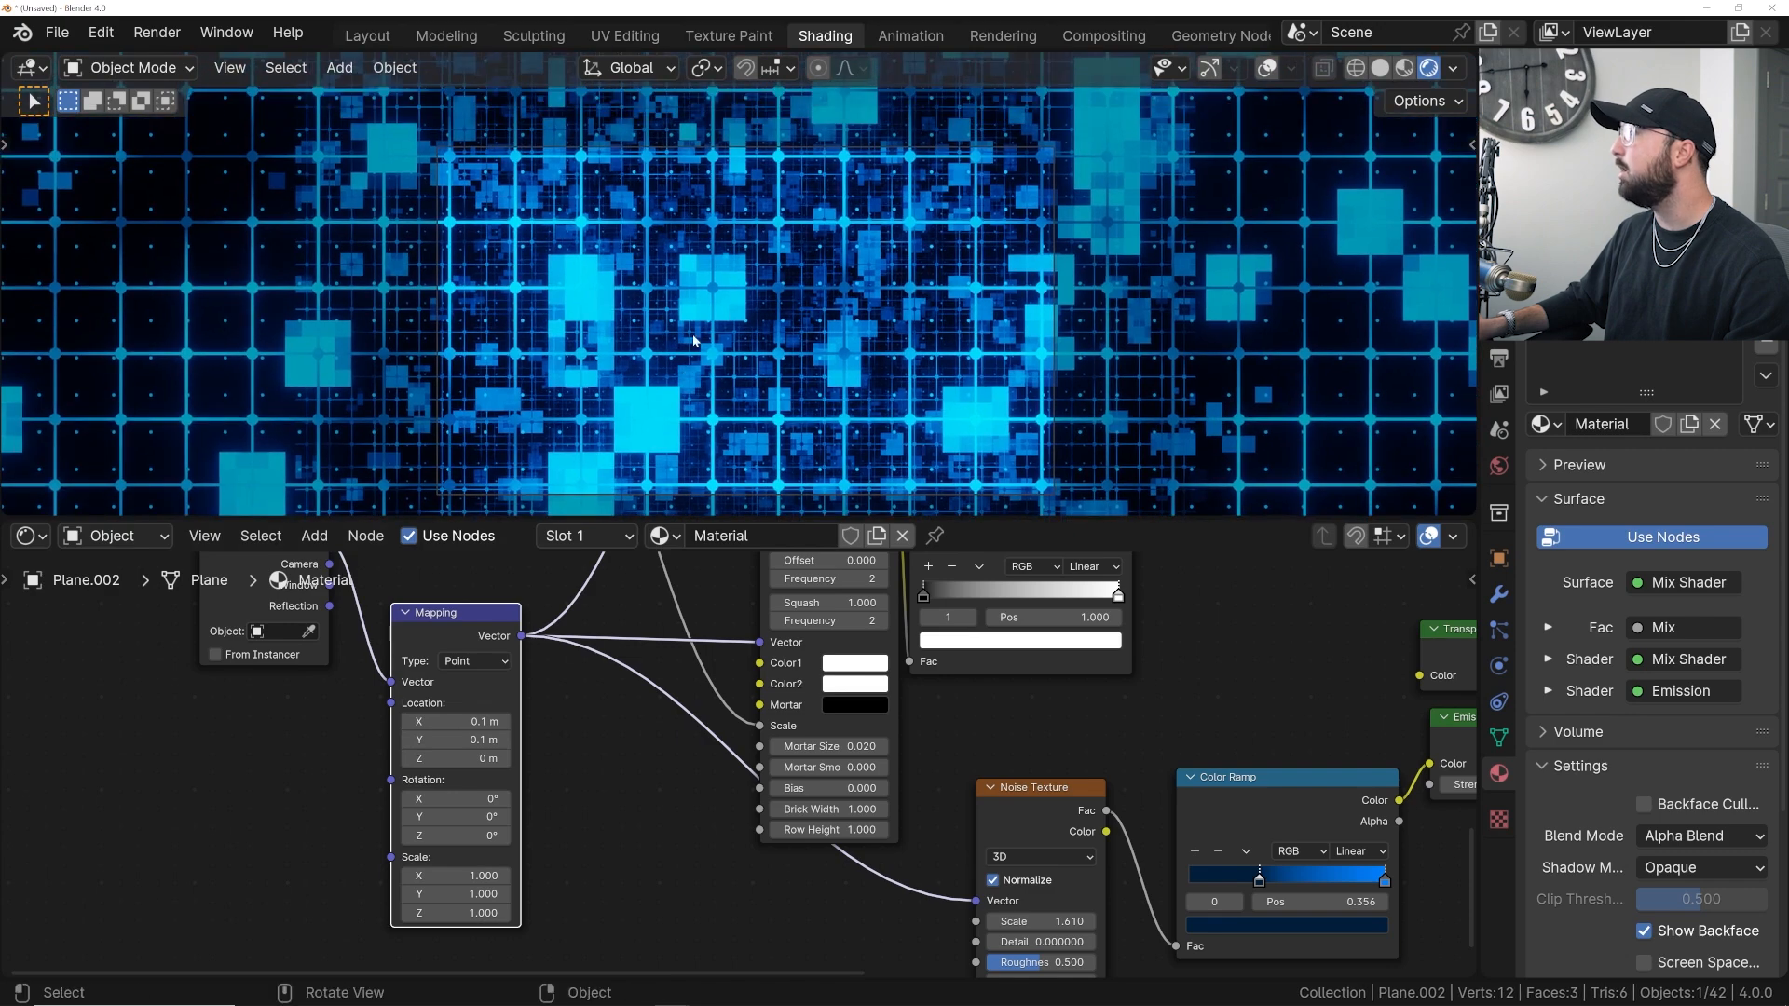
pyautogui.scroll(-5, 612, 681)
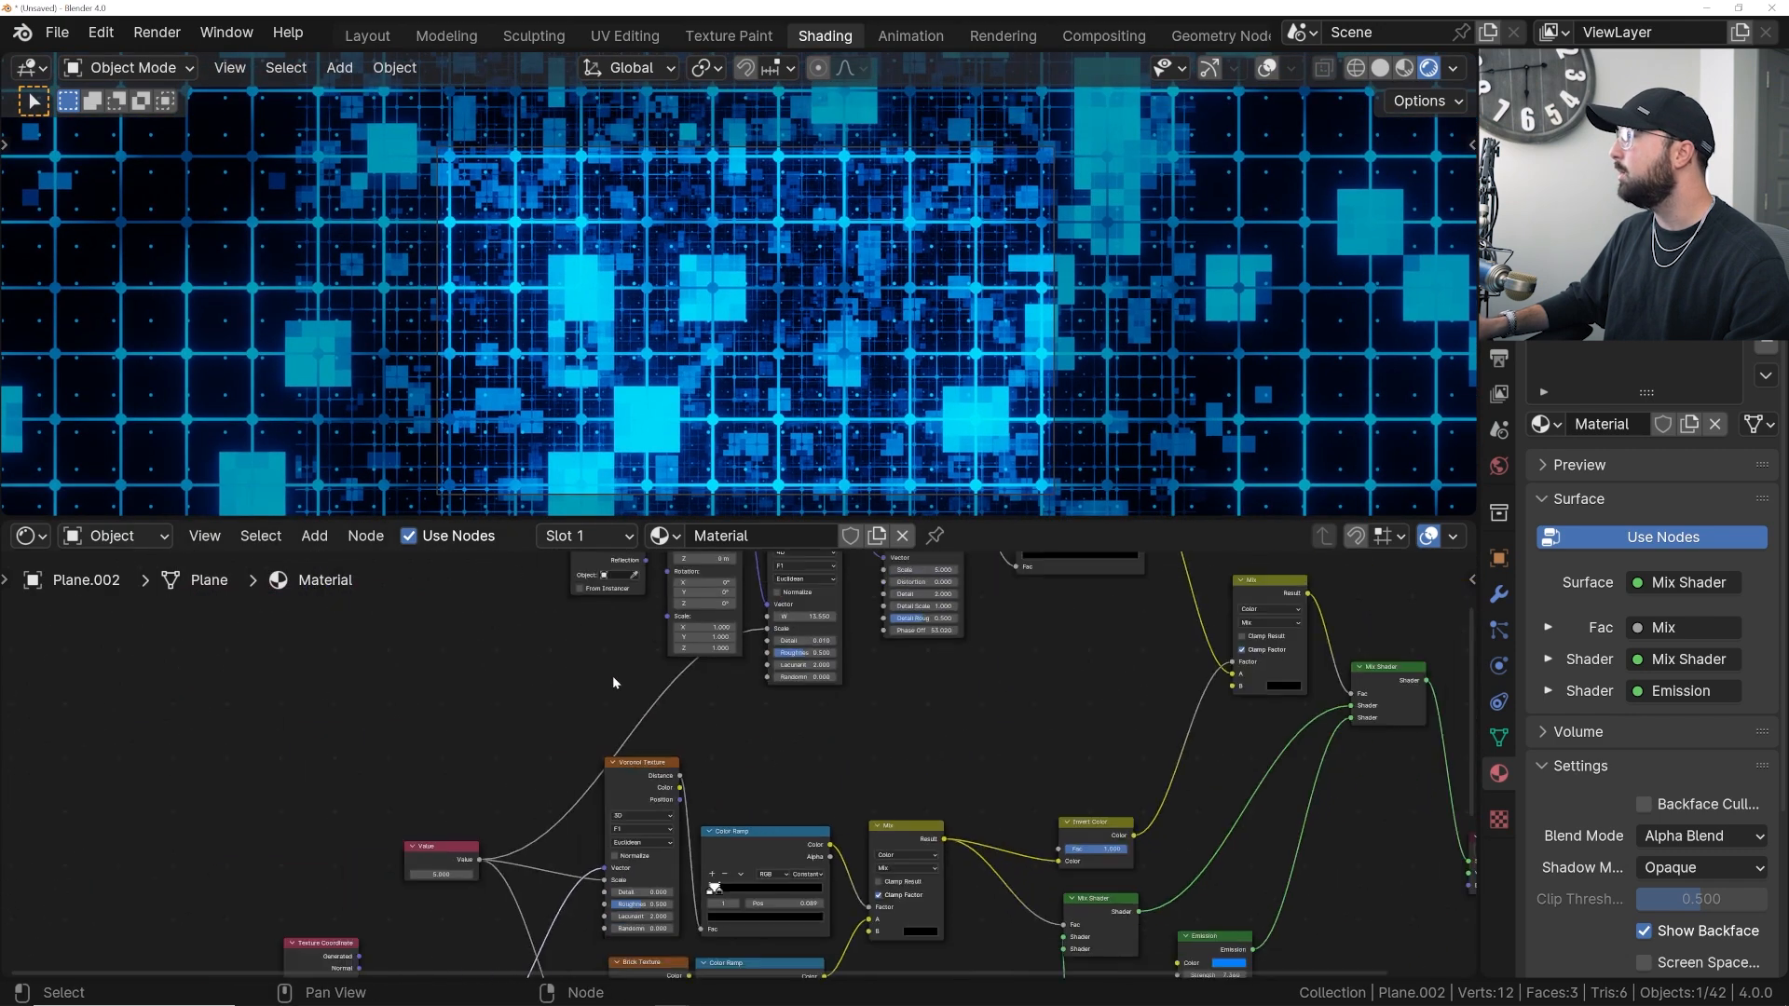
pyautogui.scroll(5, 612, 681)
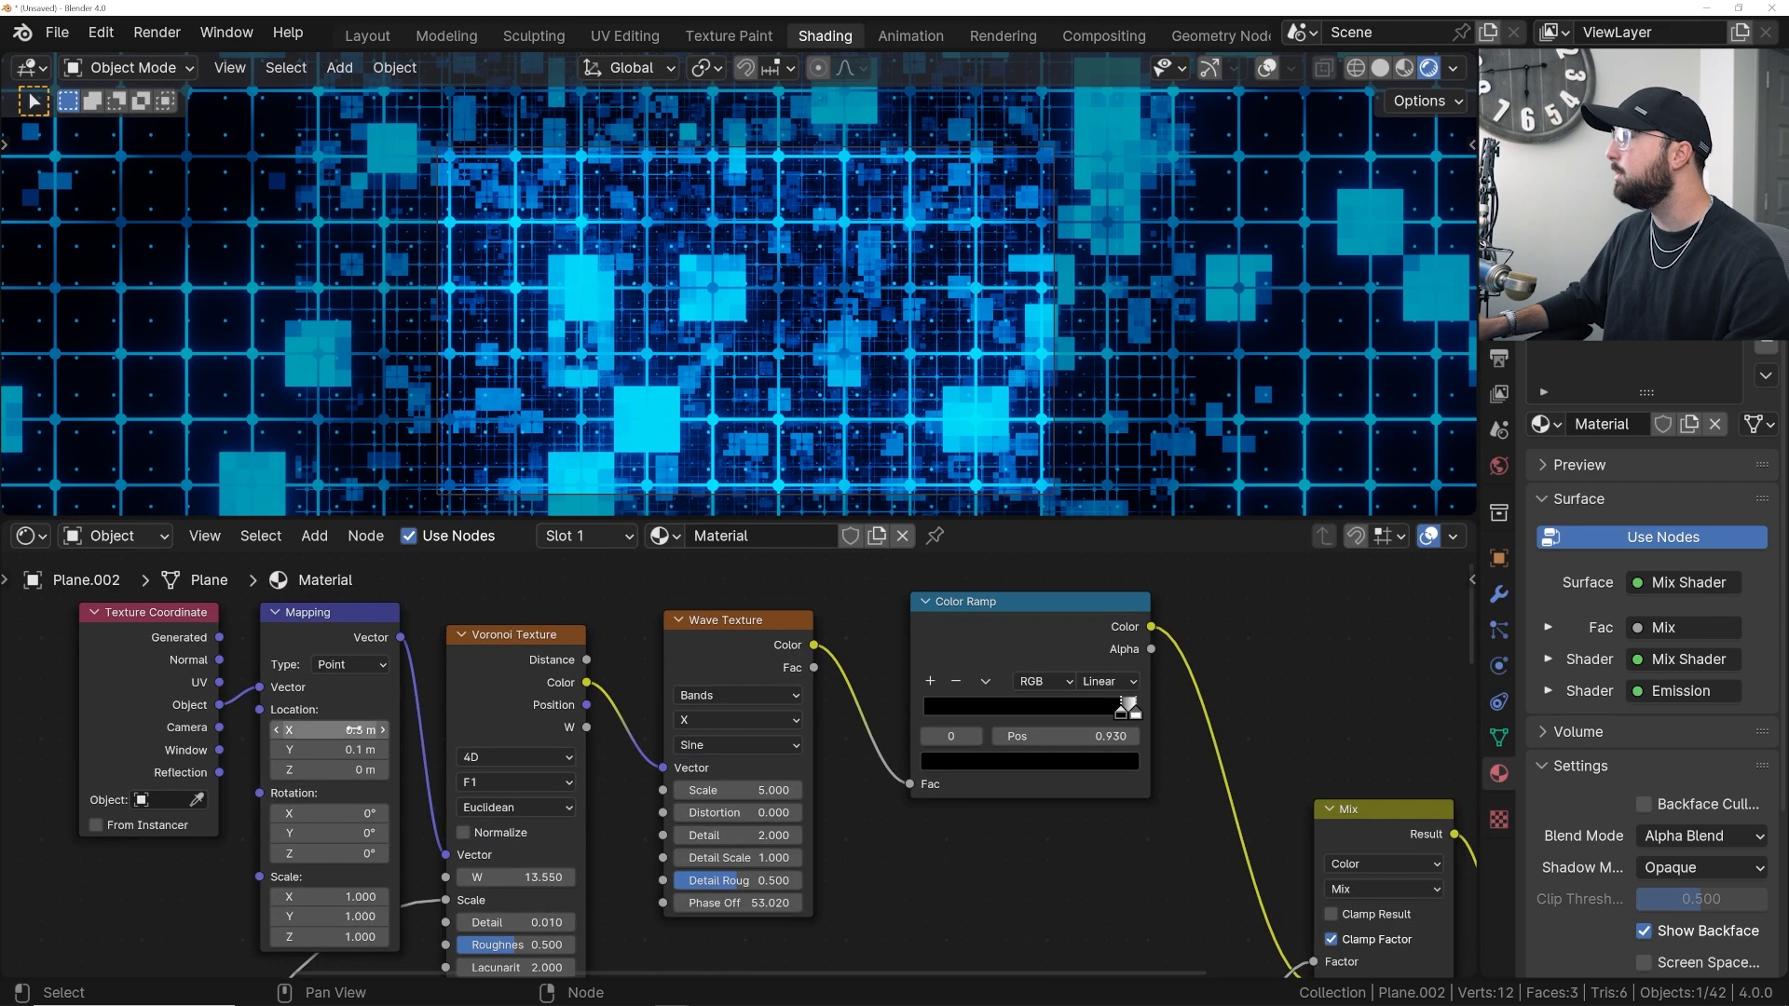
pyautogui.scroll(2, 715, 392)
pyautogui.keyDown('shift'); pyautogui.moveTo(364, 731); pyautogui.dragTo(278, 750); pyautogui.keyUp('shift')
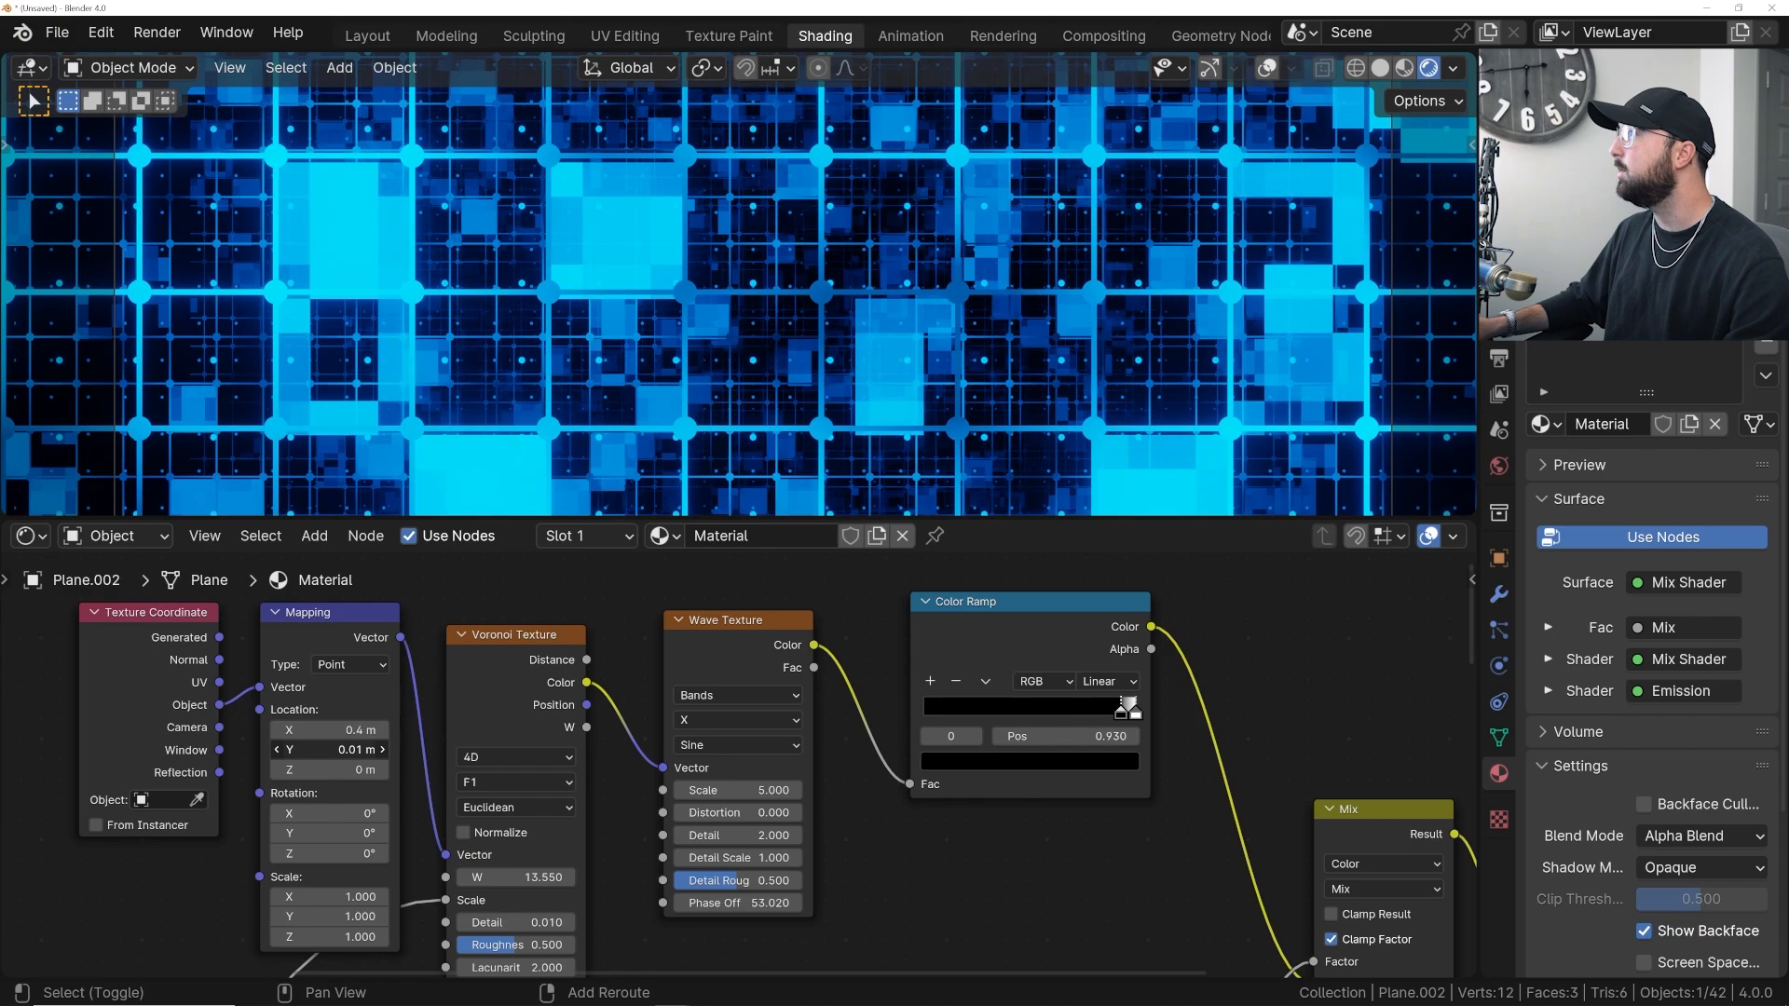
pyautogui.scroll(-3, 755, 359)
pyautogui.press('space')
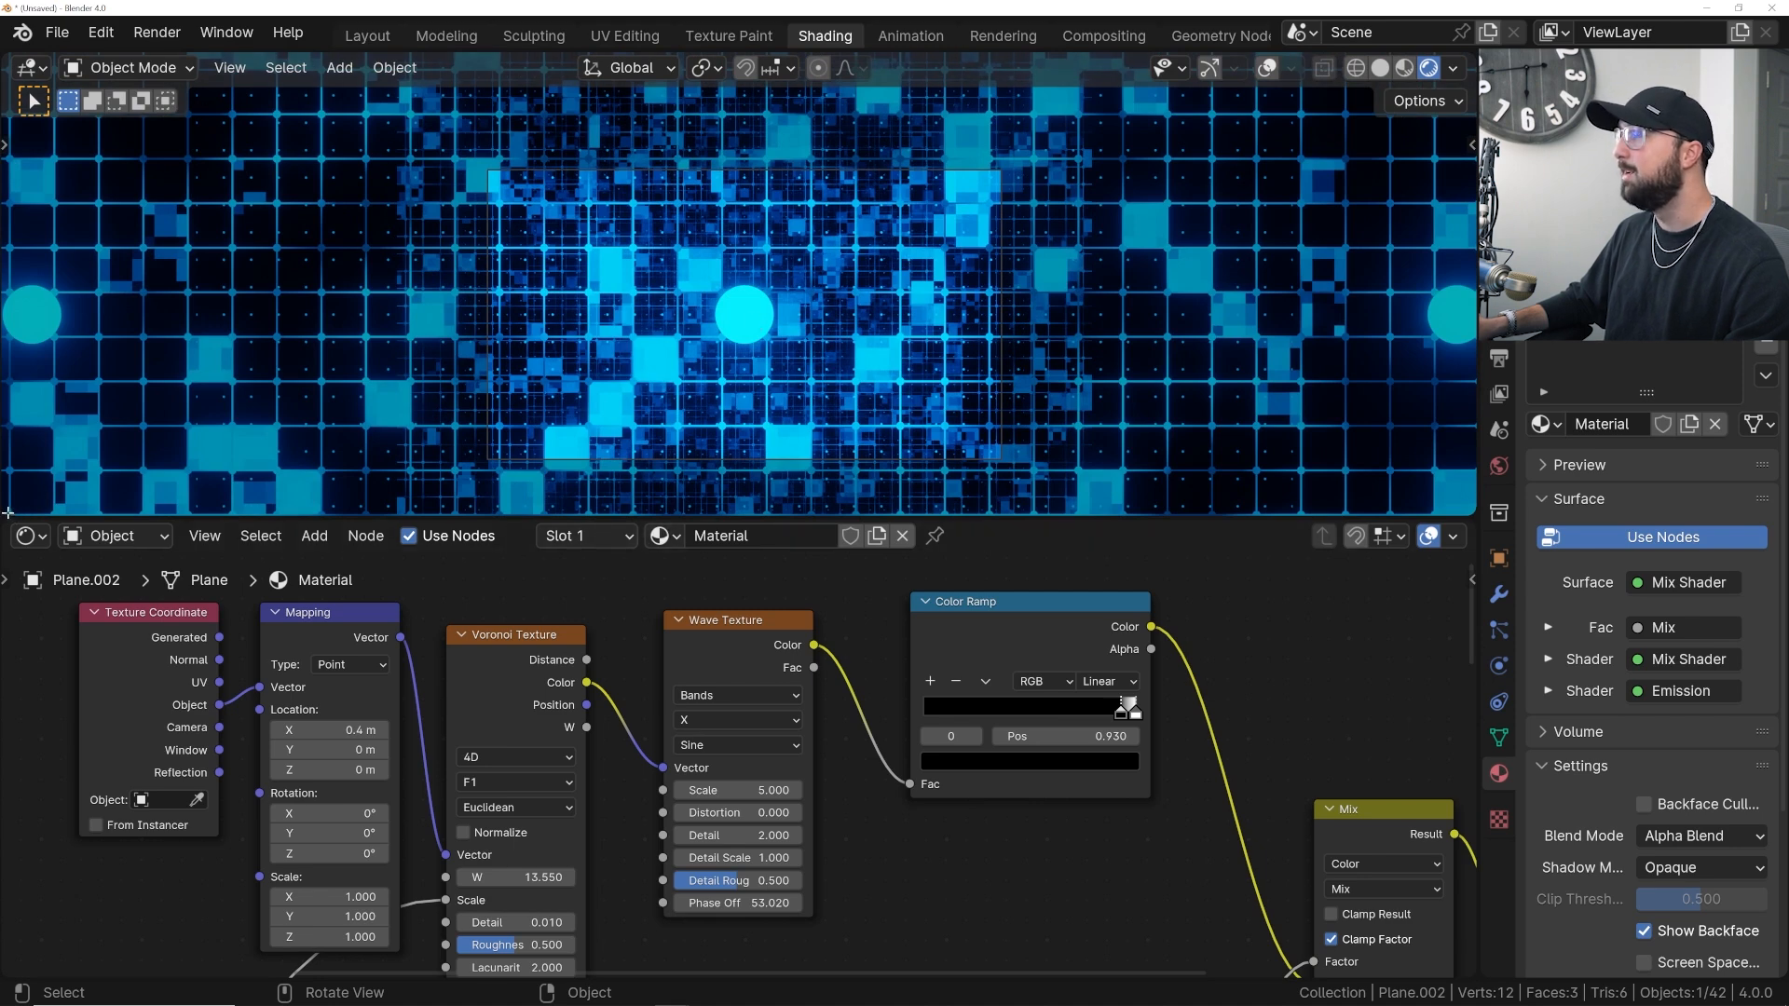
# - Split off a strip below the 3D viewport, turn it into a Timeline, and return to the first frame
pyautogui.moveTo(8, 512); pyautogui.dragTo(19, 427)
pyautogui.click(28, 440)
pyautogui.click(372, 515)
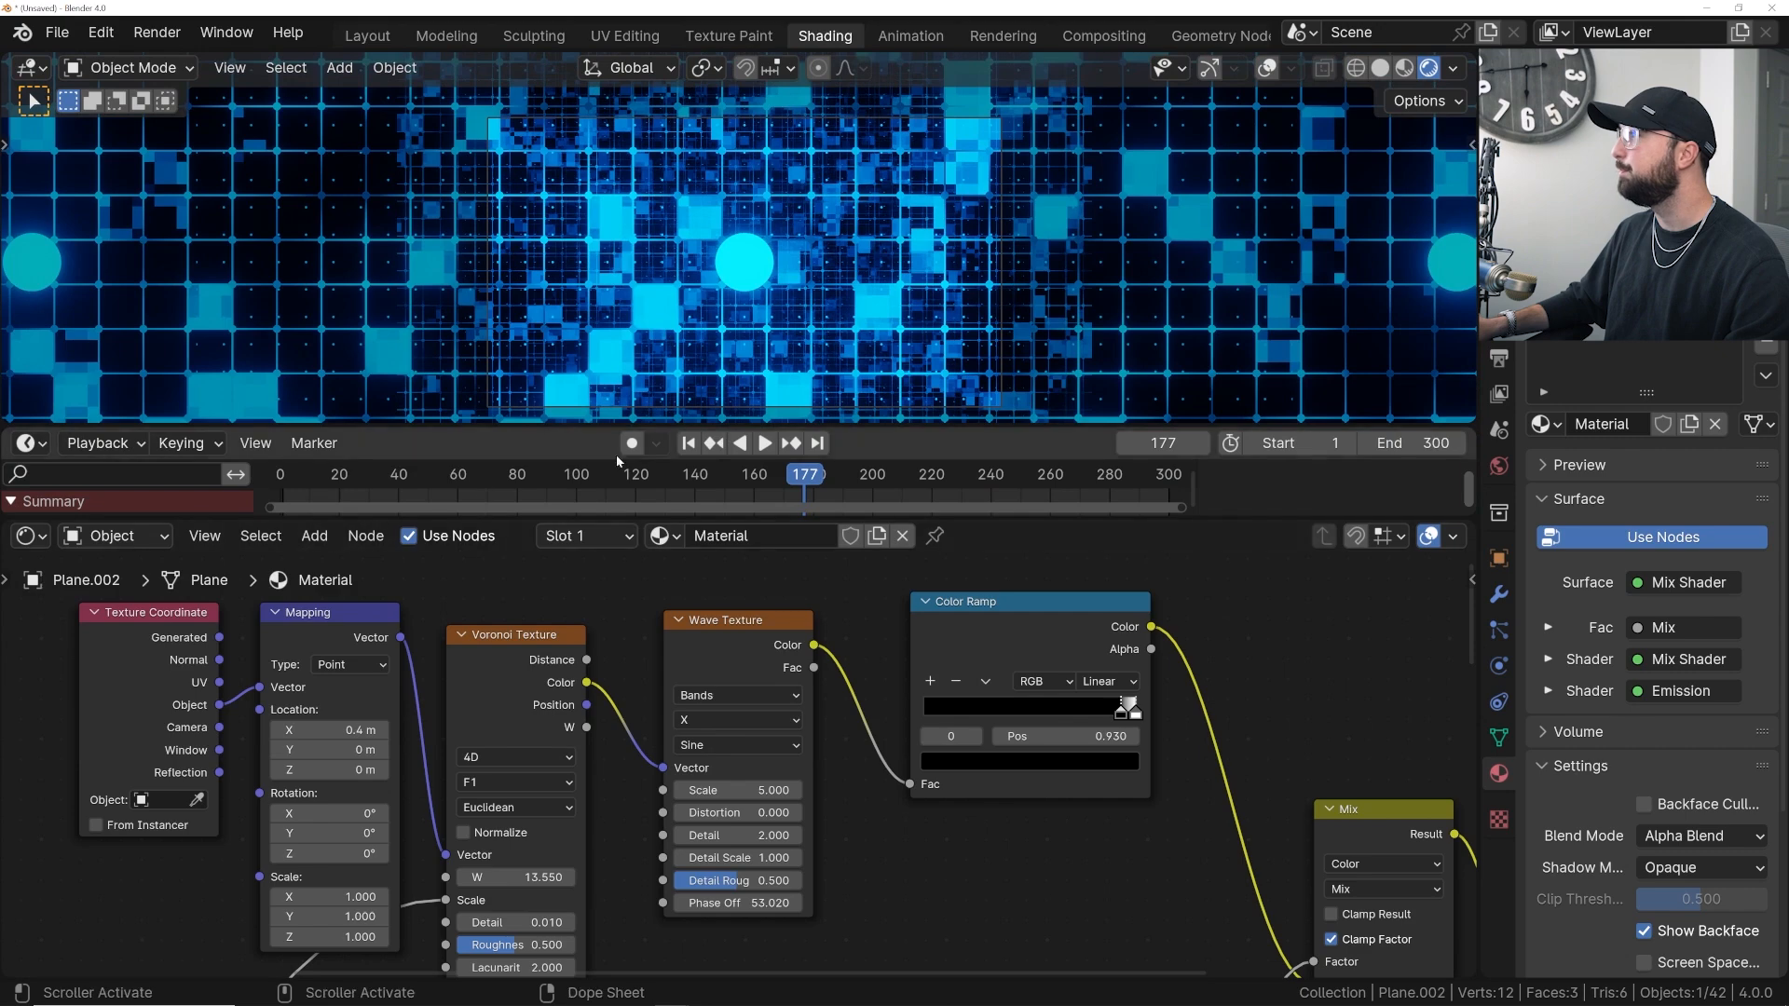
pyautogui.click(689, 444)
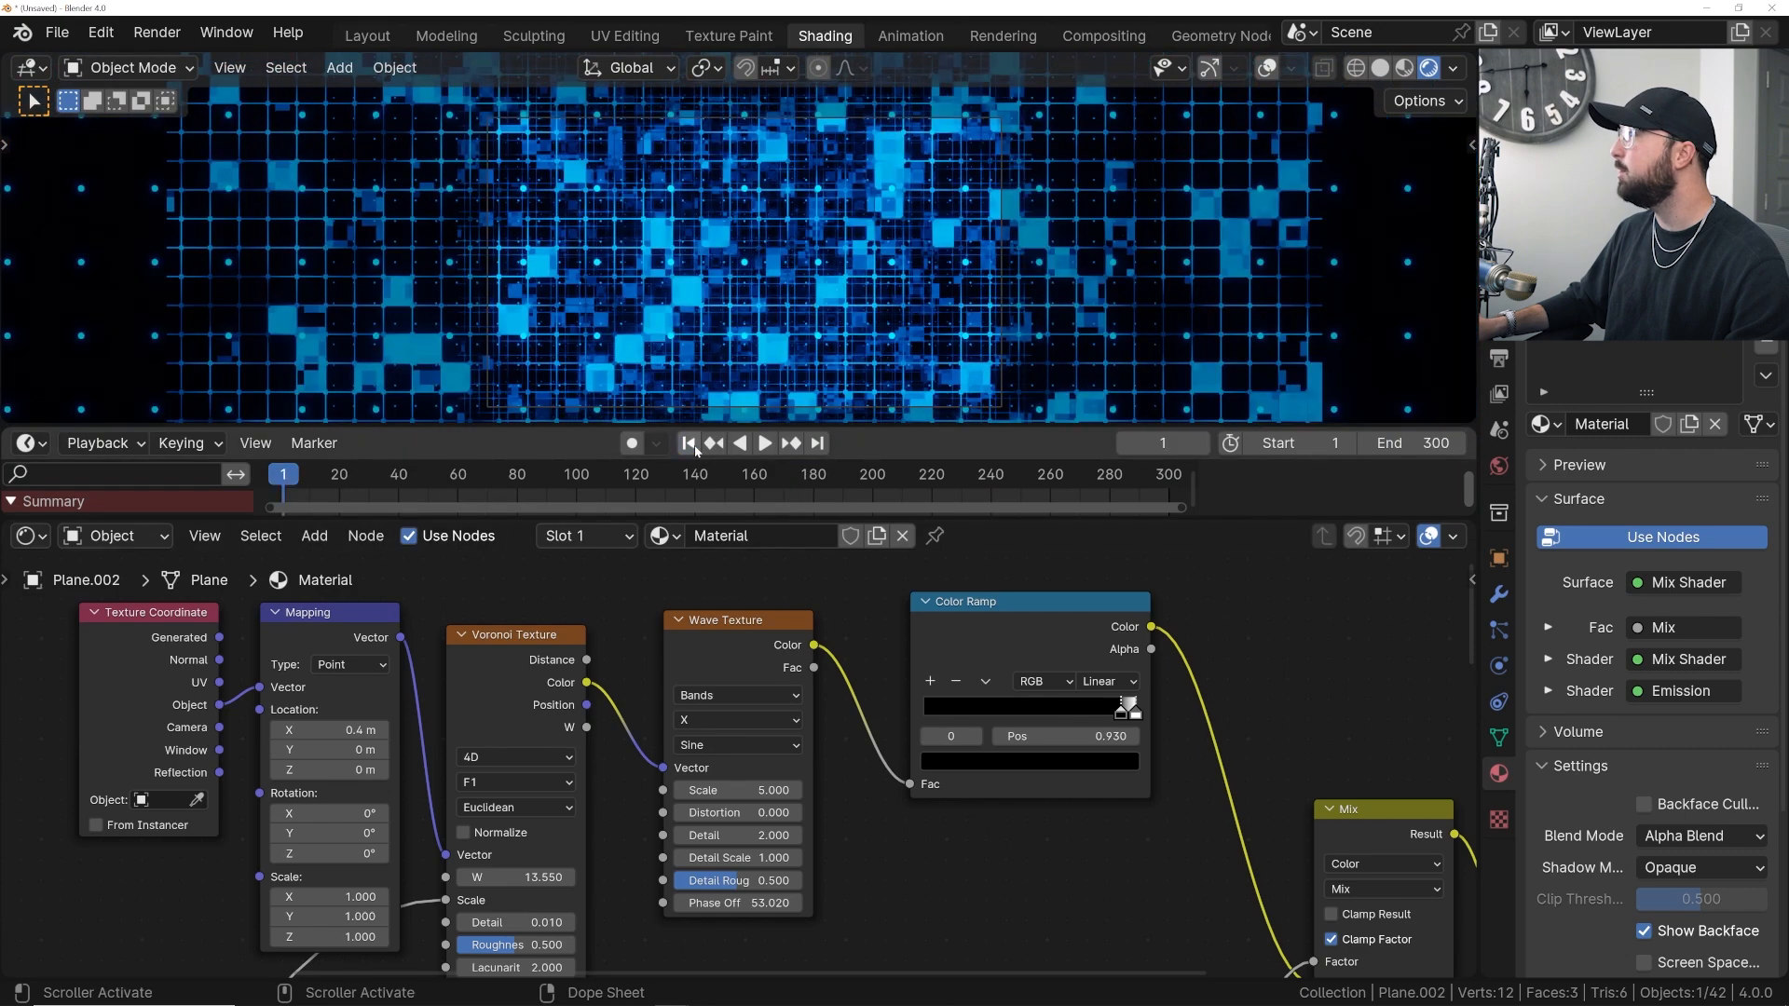
# - Select the dots plane, set its material's Mapping location X to 0.1 m, and play the animation
pyautogui.click(751, 310)
pyautogui.press('KP_Decimal')
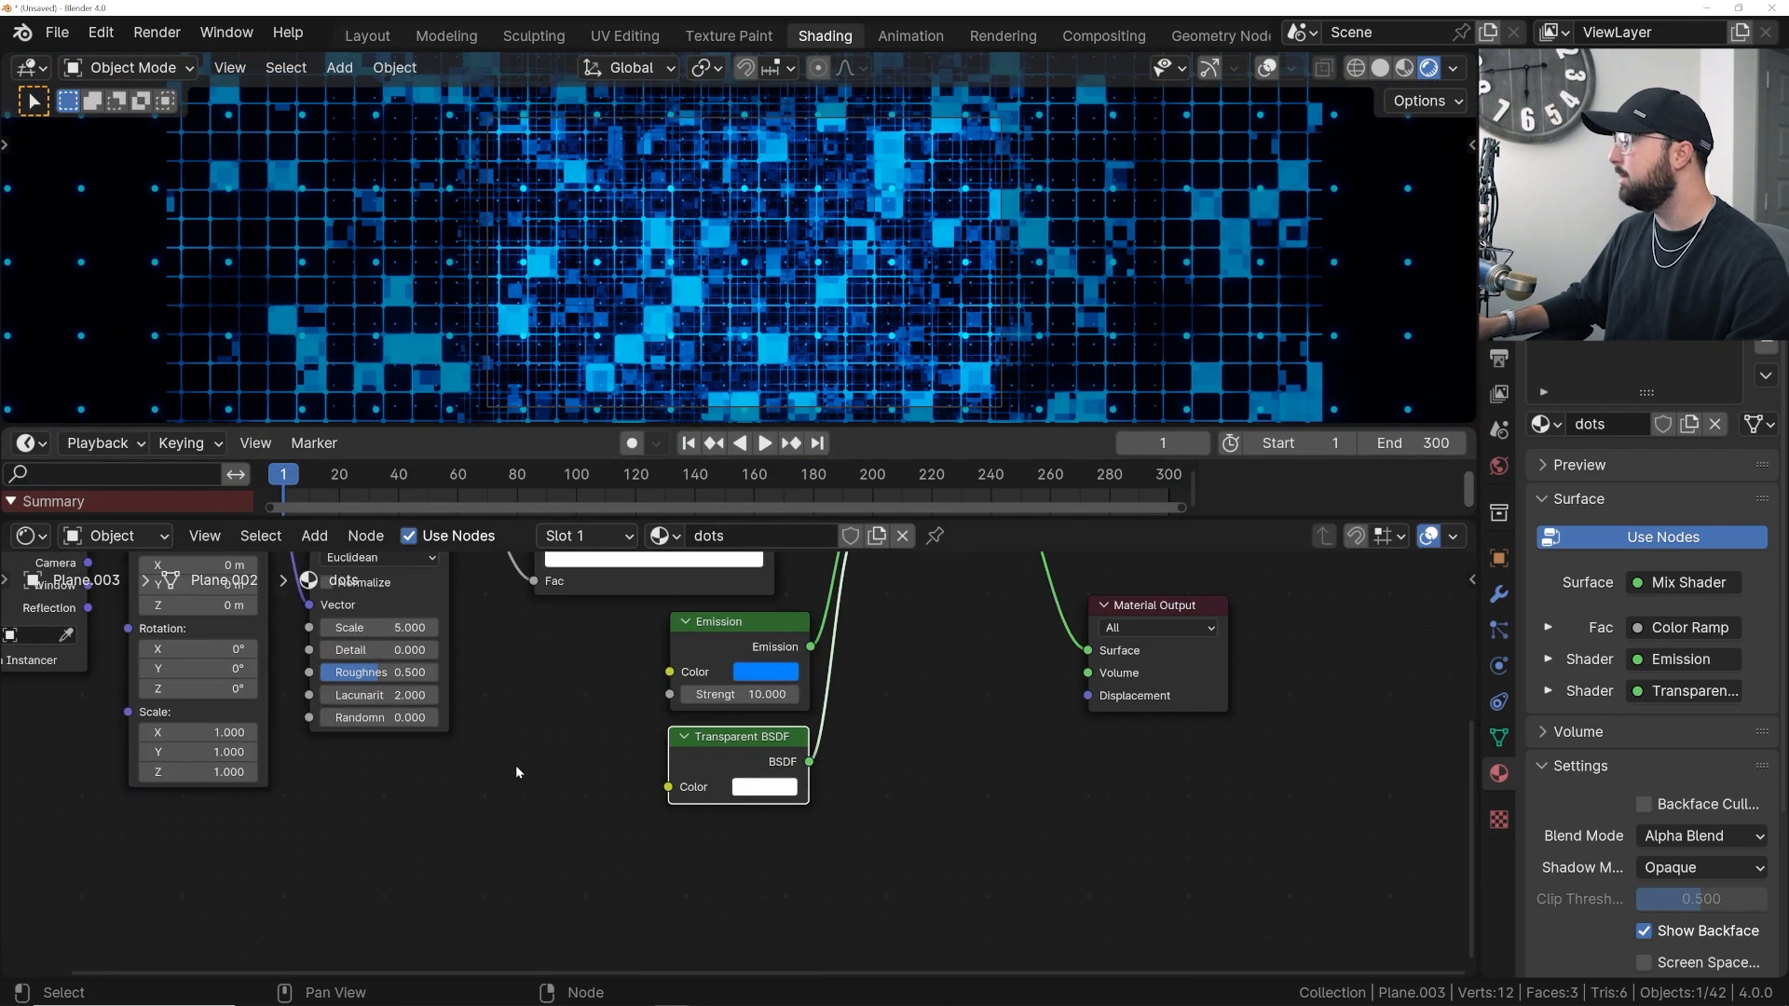
pyautogui.scroll(-6, 518, 770)
pyautogui.moveTo(566, 688); pyautogui.dragTo(563, 806, button='middle')
pyautogui.scroll(5, 563, 806)
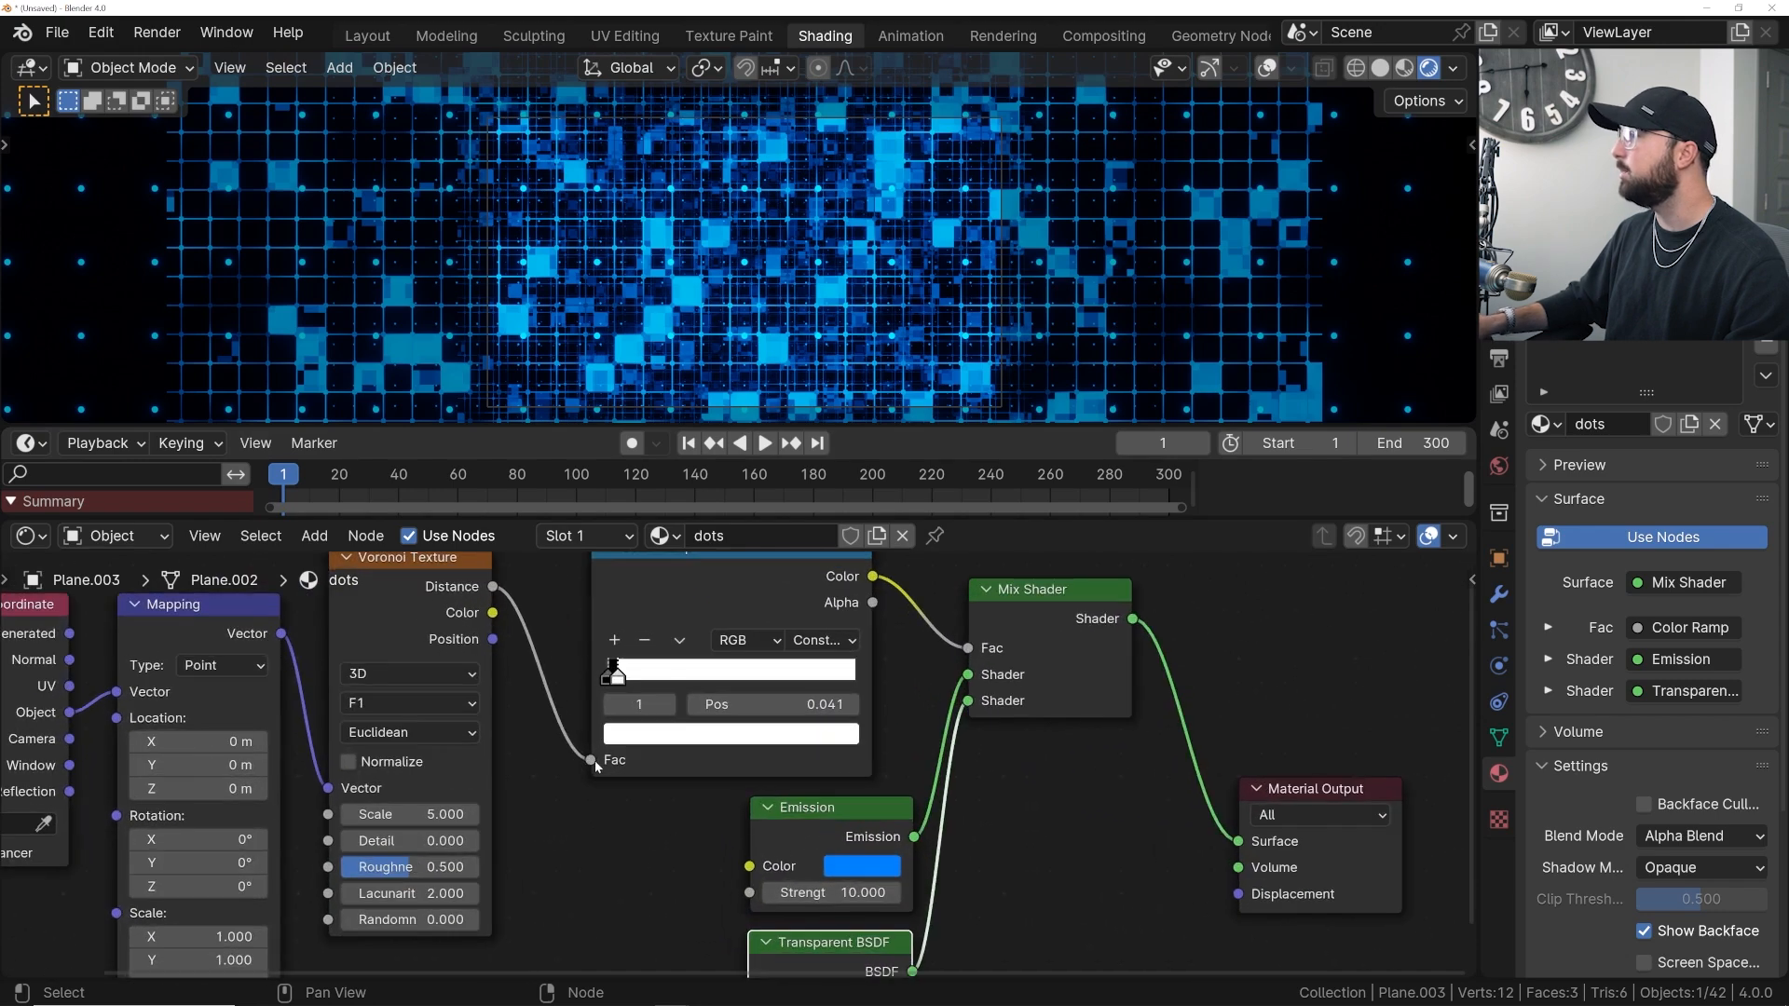
pyautogui.scroll(-4, 598, 764)
pyautogui.scroll(5, 598, 764)
pyautogui.scroll(4, 793, 189)
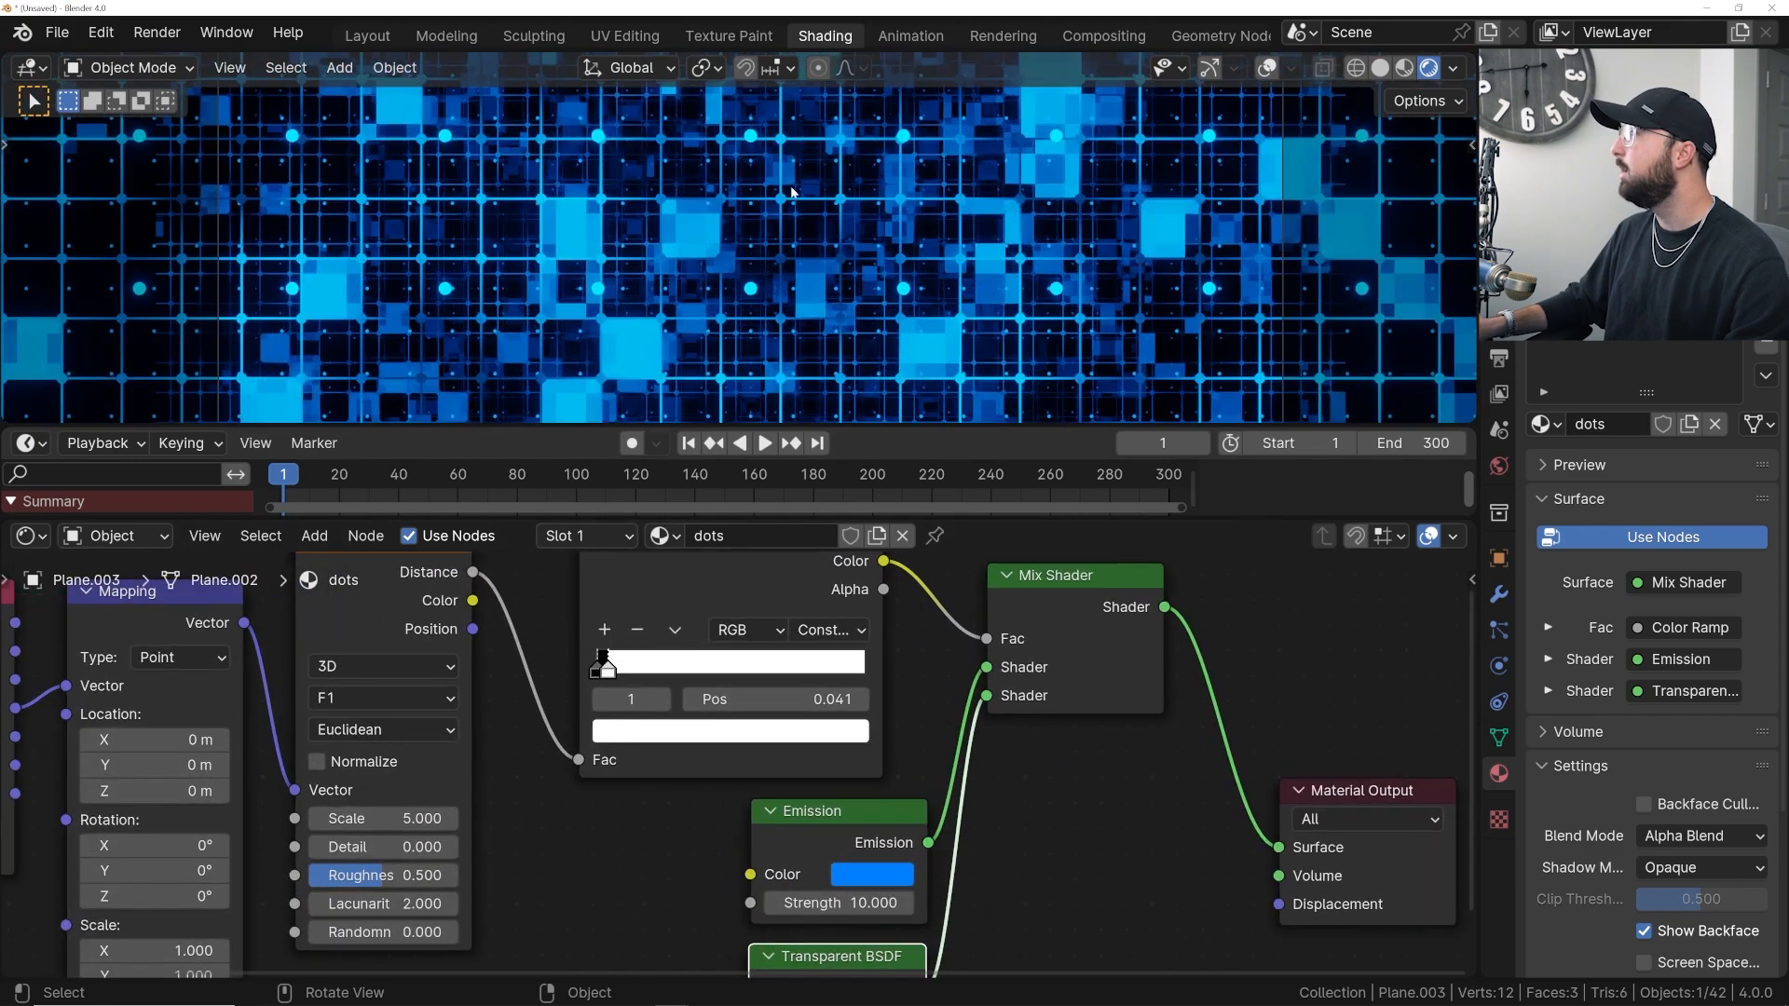
pyautogui.moveTo(192, 741); pyautogui.dragTo(193, 741)
pyautogui.rightClick(192, 741)
pyautogui.press('Return')
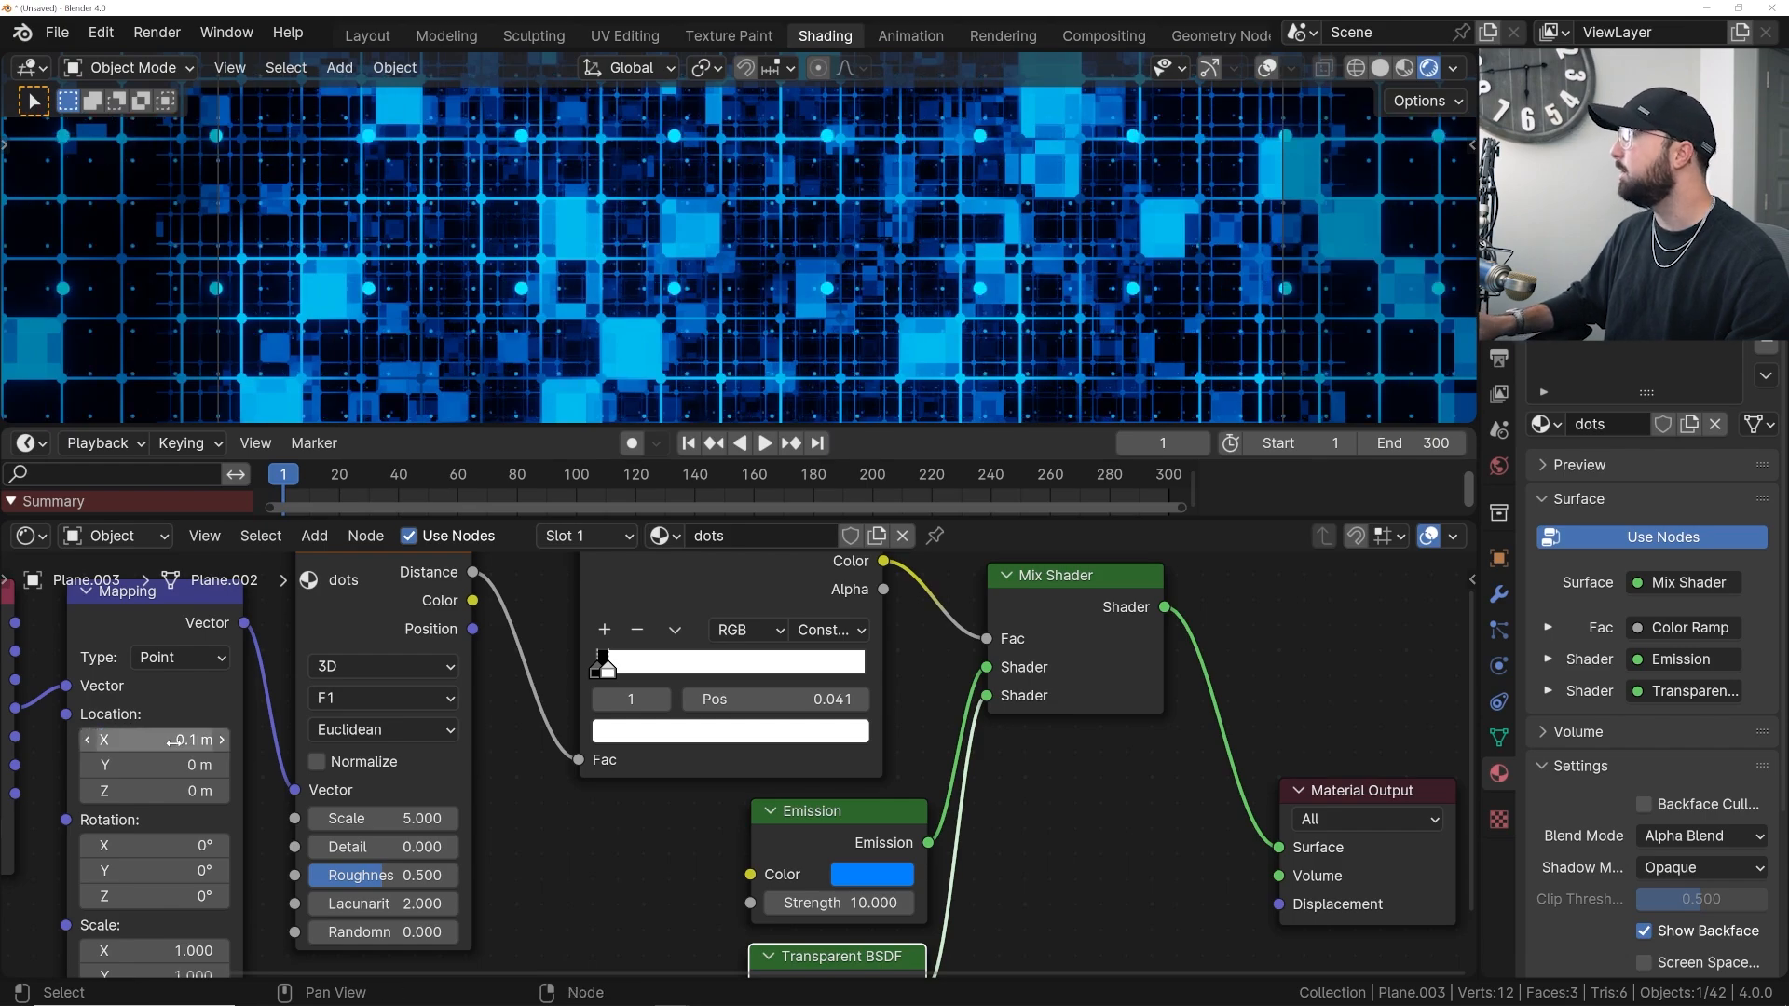
pyautogui.press('space')
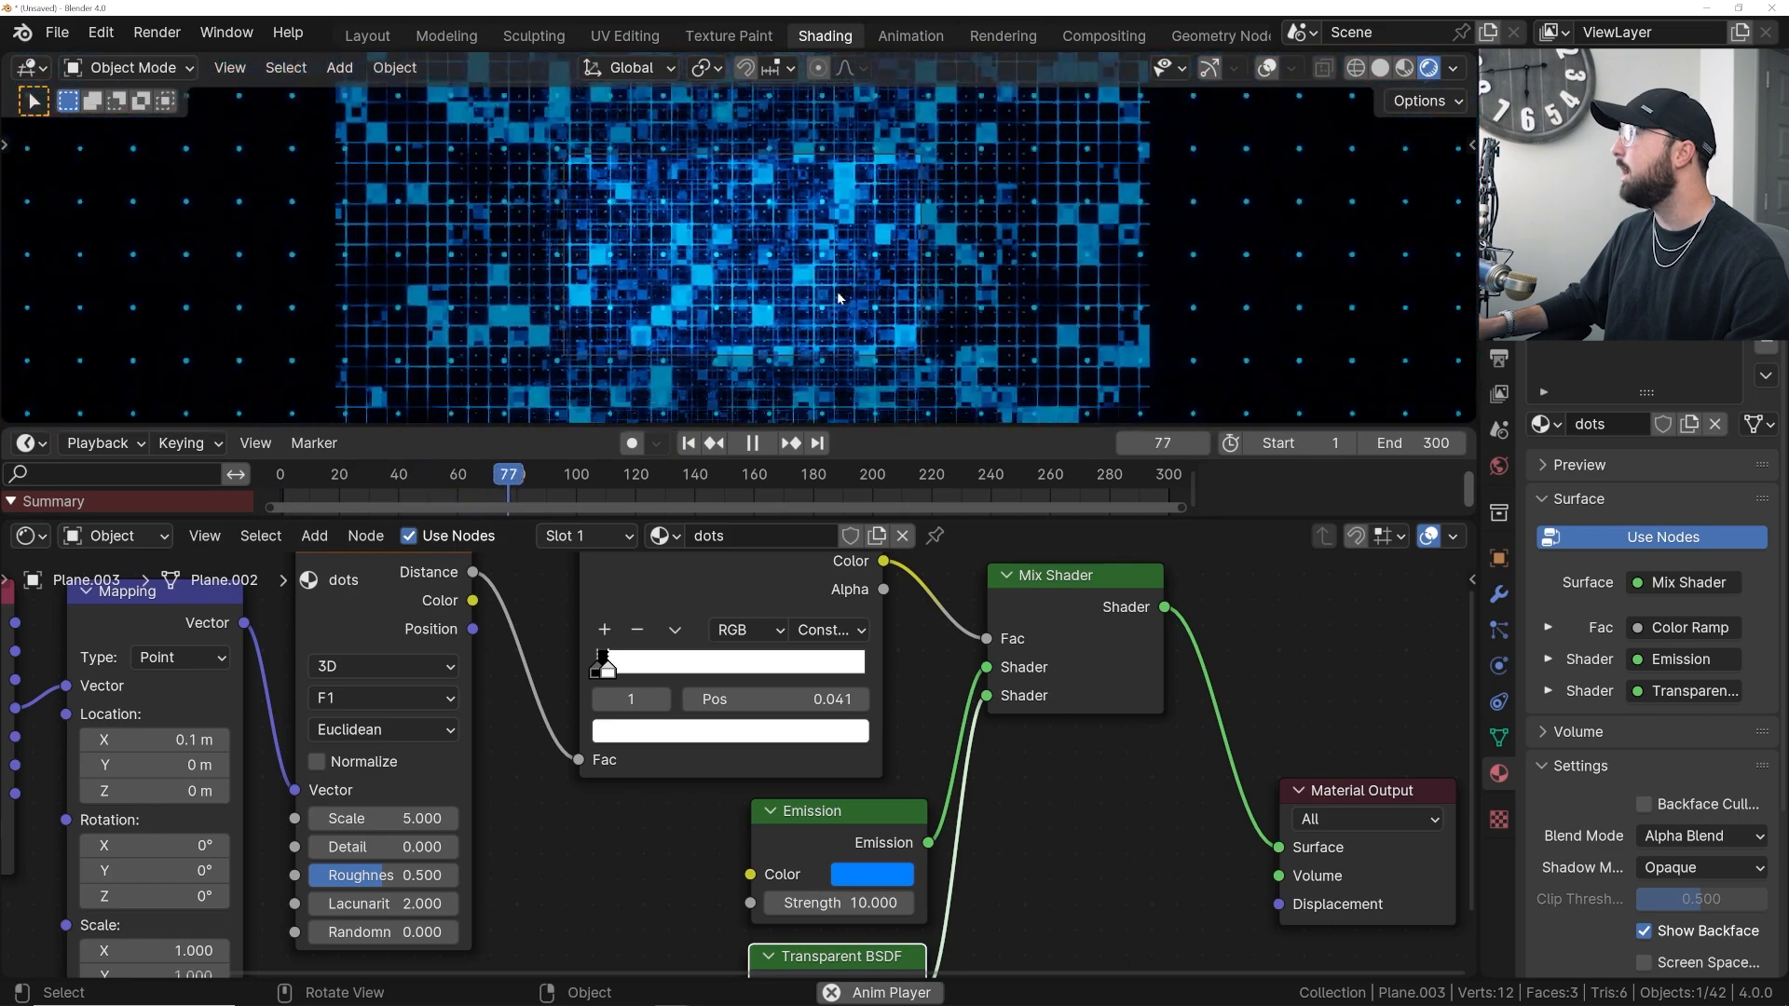
# - Stop playback and, in the Layout workspace, set the camera's passepartout opacity to 0.967
pyautogui.press('space')
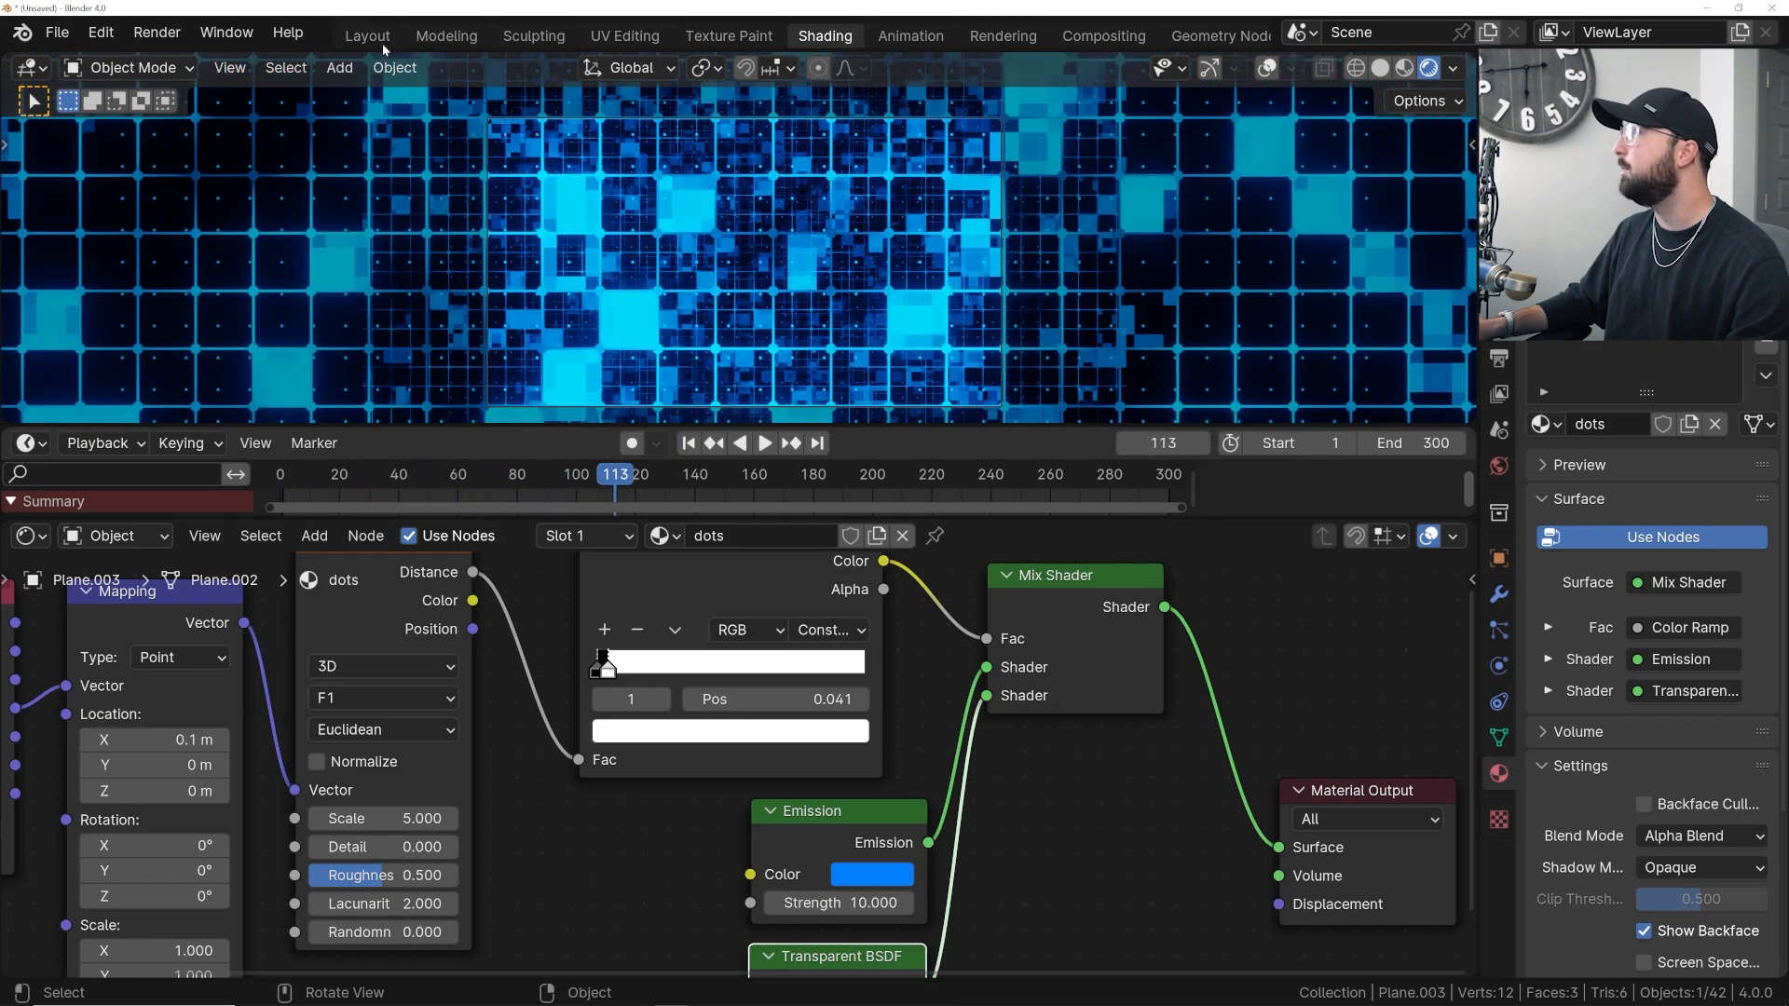
pyautogui.click(372, 37)
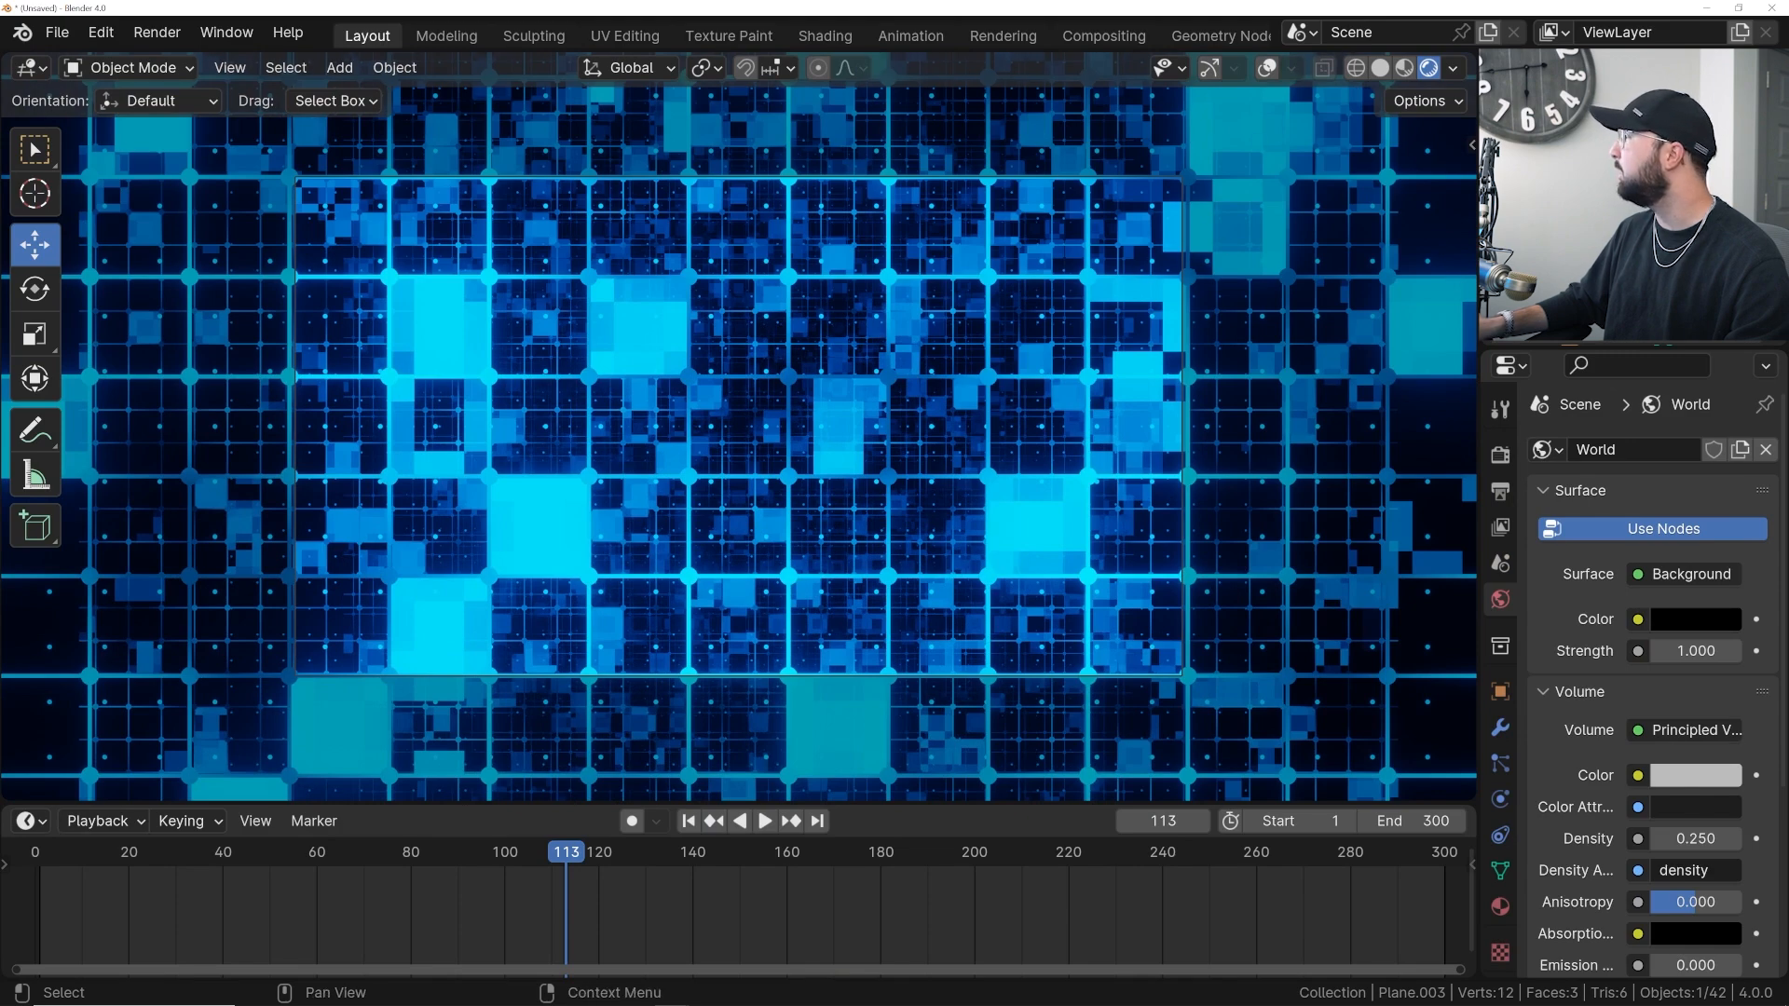
pyautogui.click(1640, 168)
pyautogui.click(1501, 798)
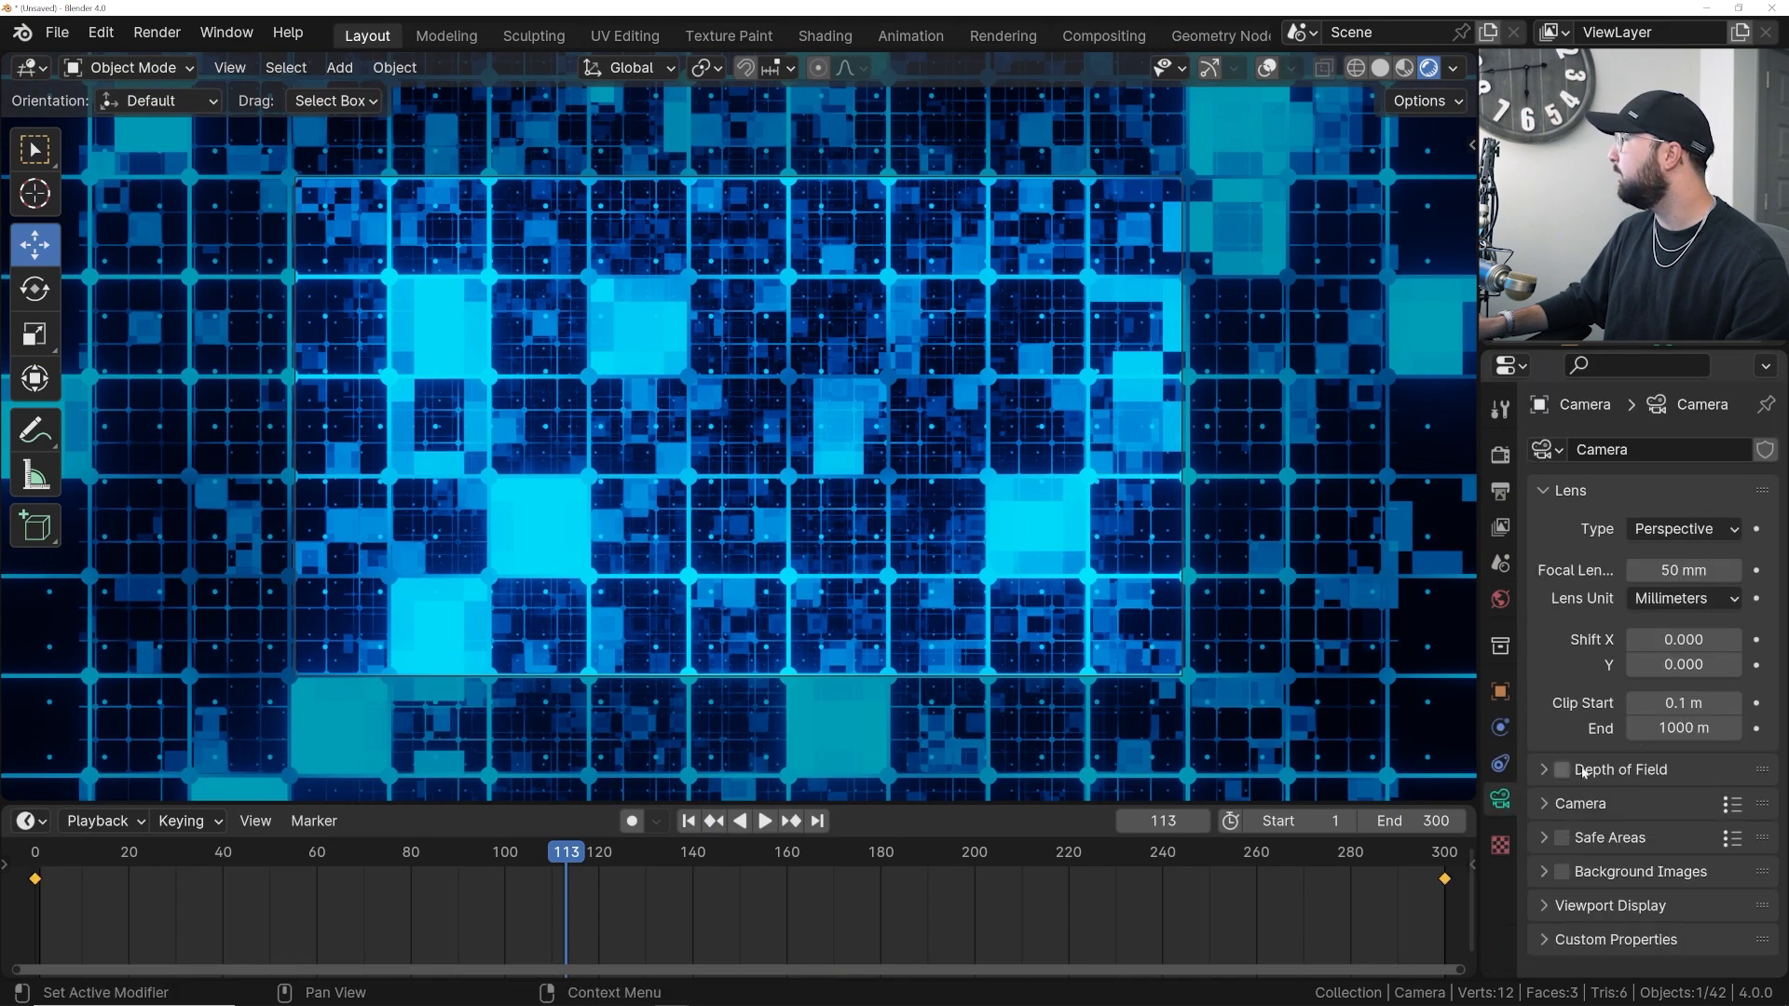
pyautogui.click(1602, 908)
pyautogui.scroll(-5, 1619, 902)
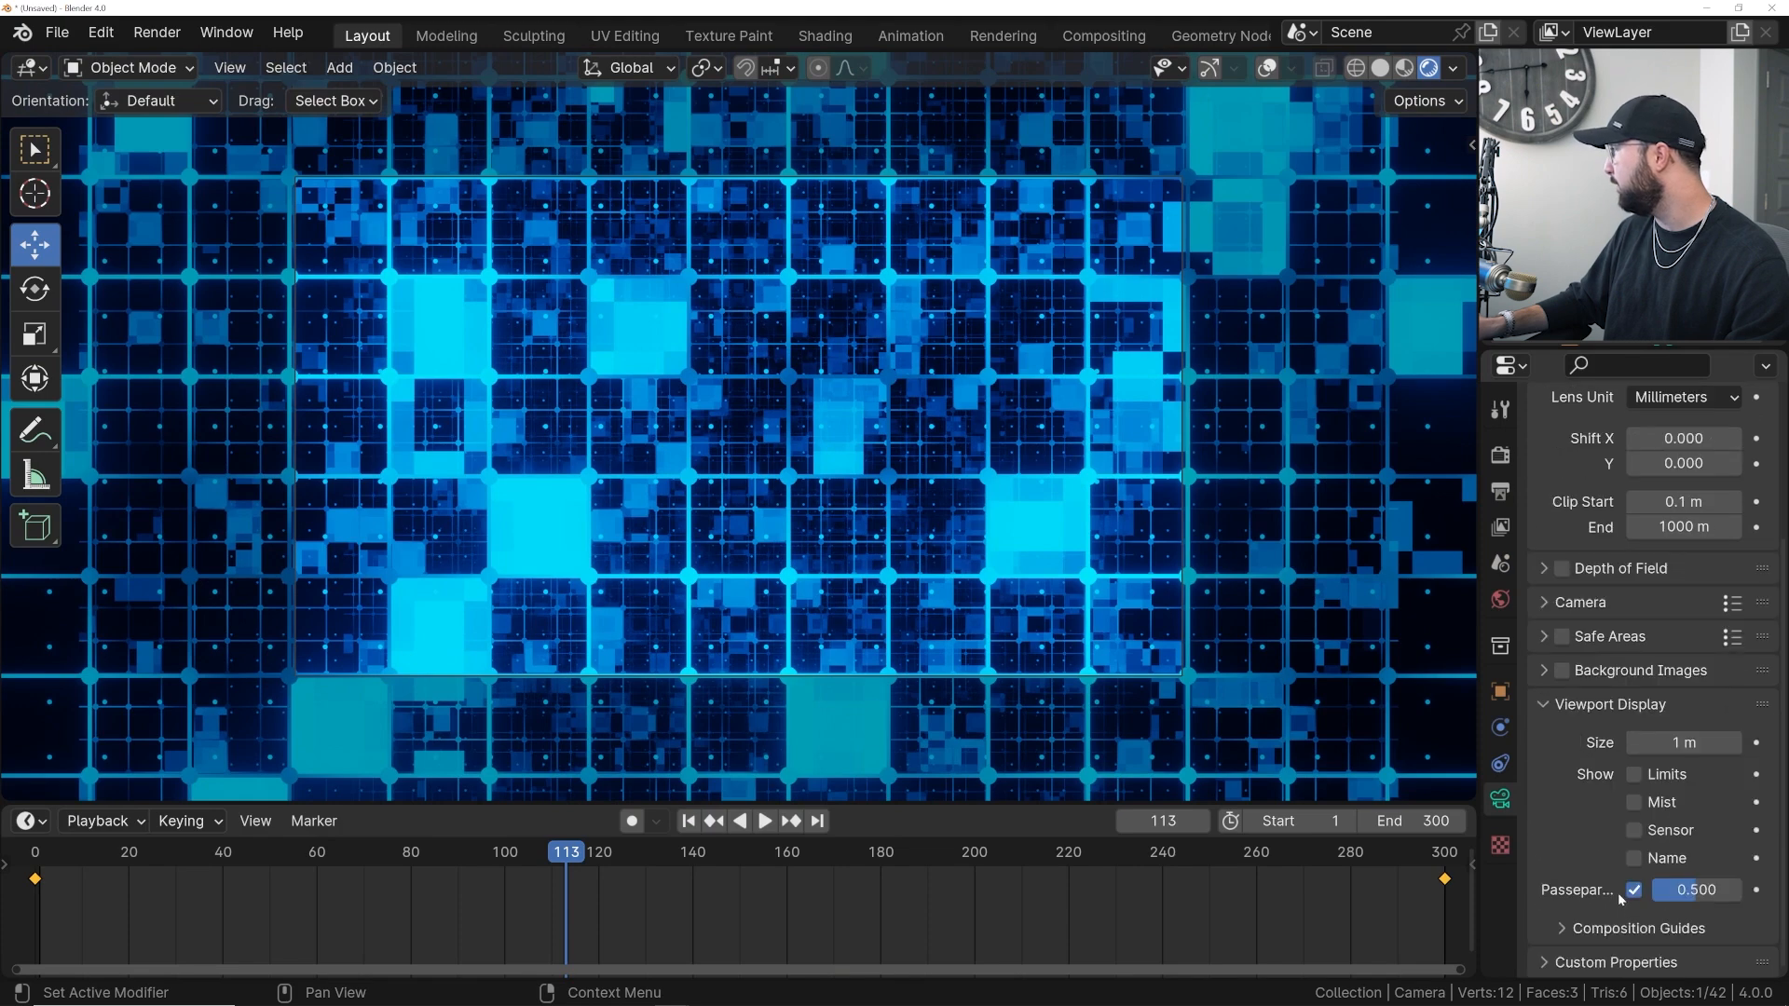
pyautogui.moveTo(1680, 893); pyautogui.dragTo(1724, 892)
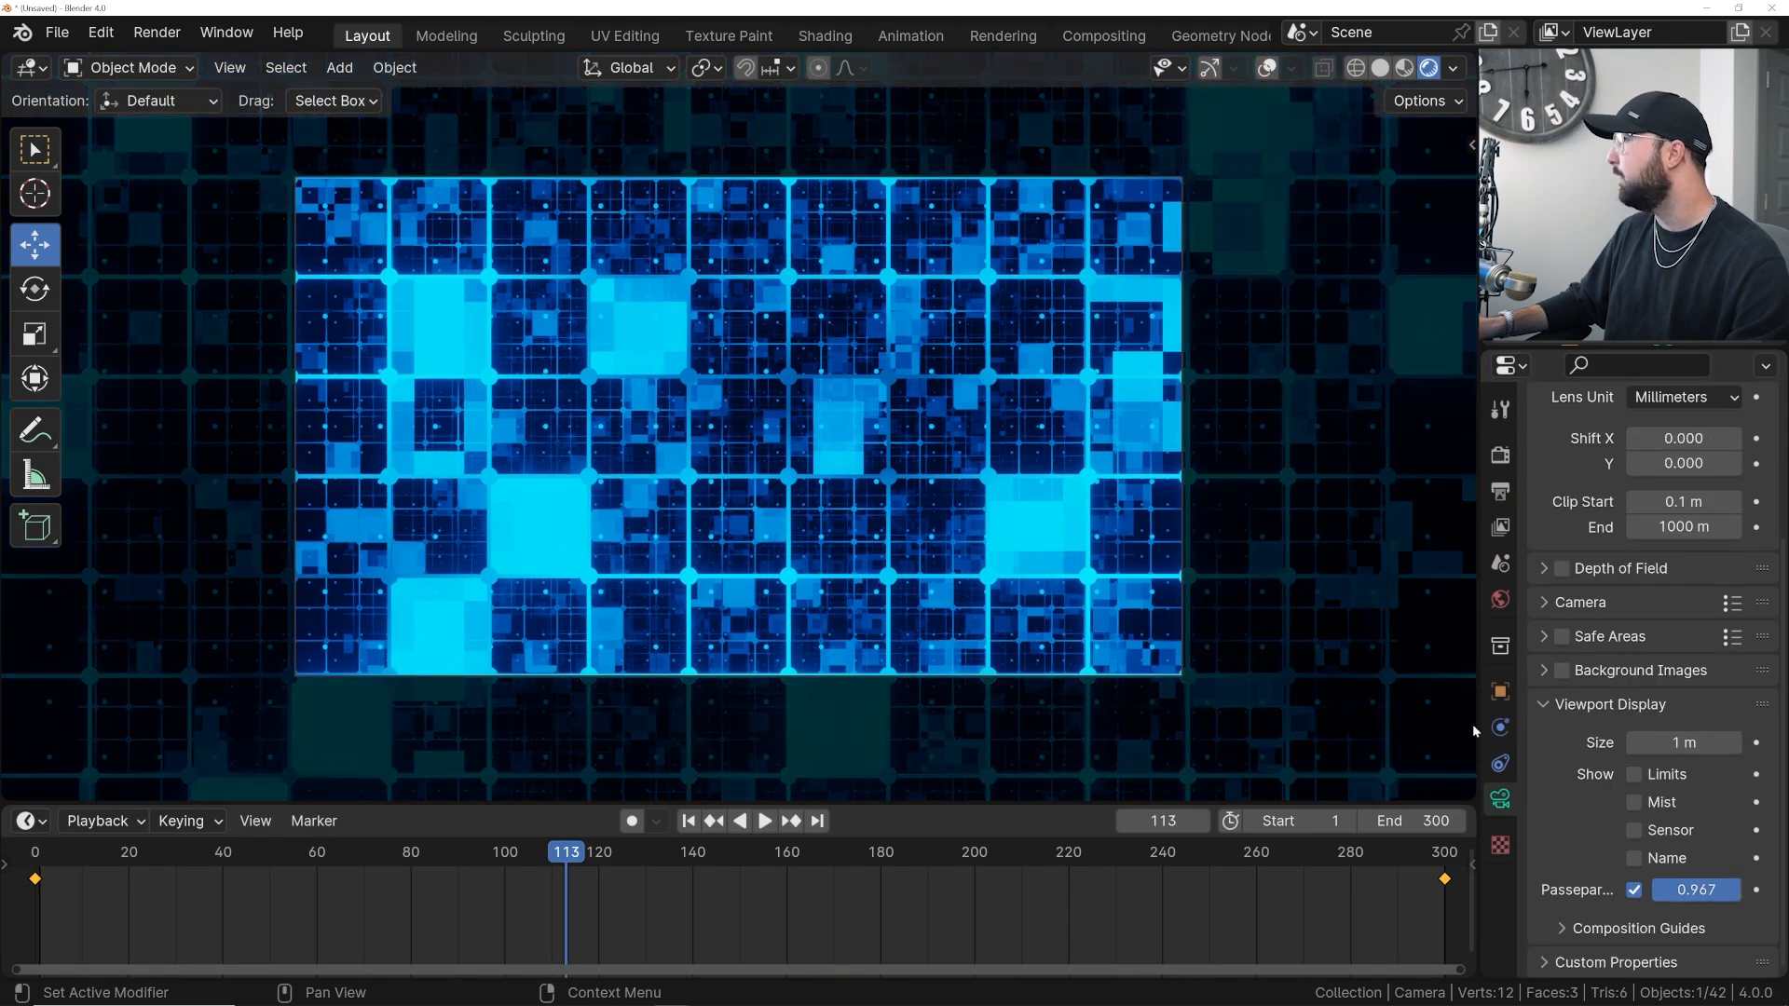
pyautogui.scroll(2, 925, 499)
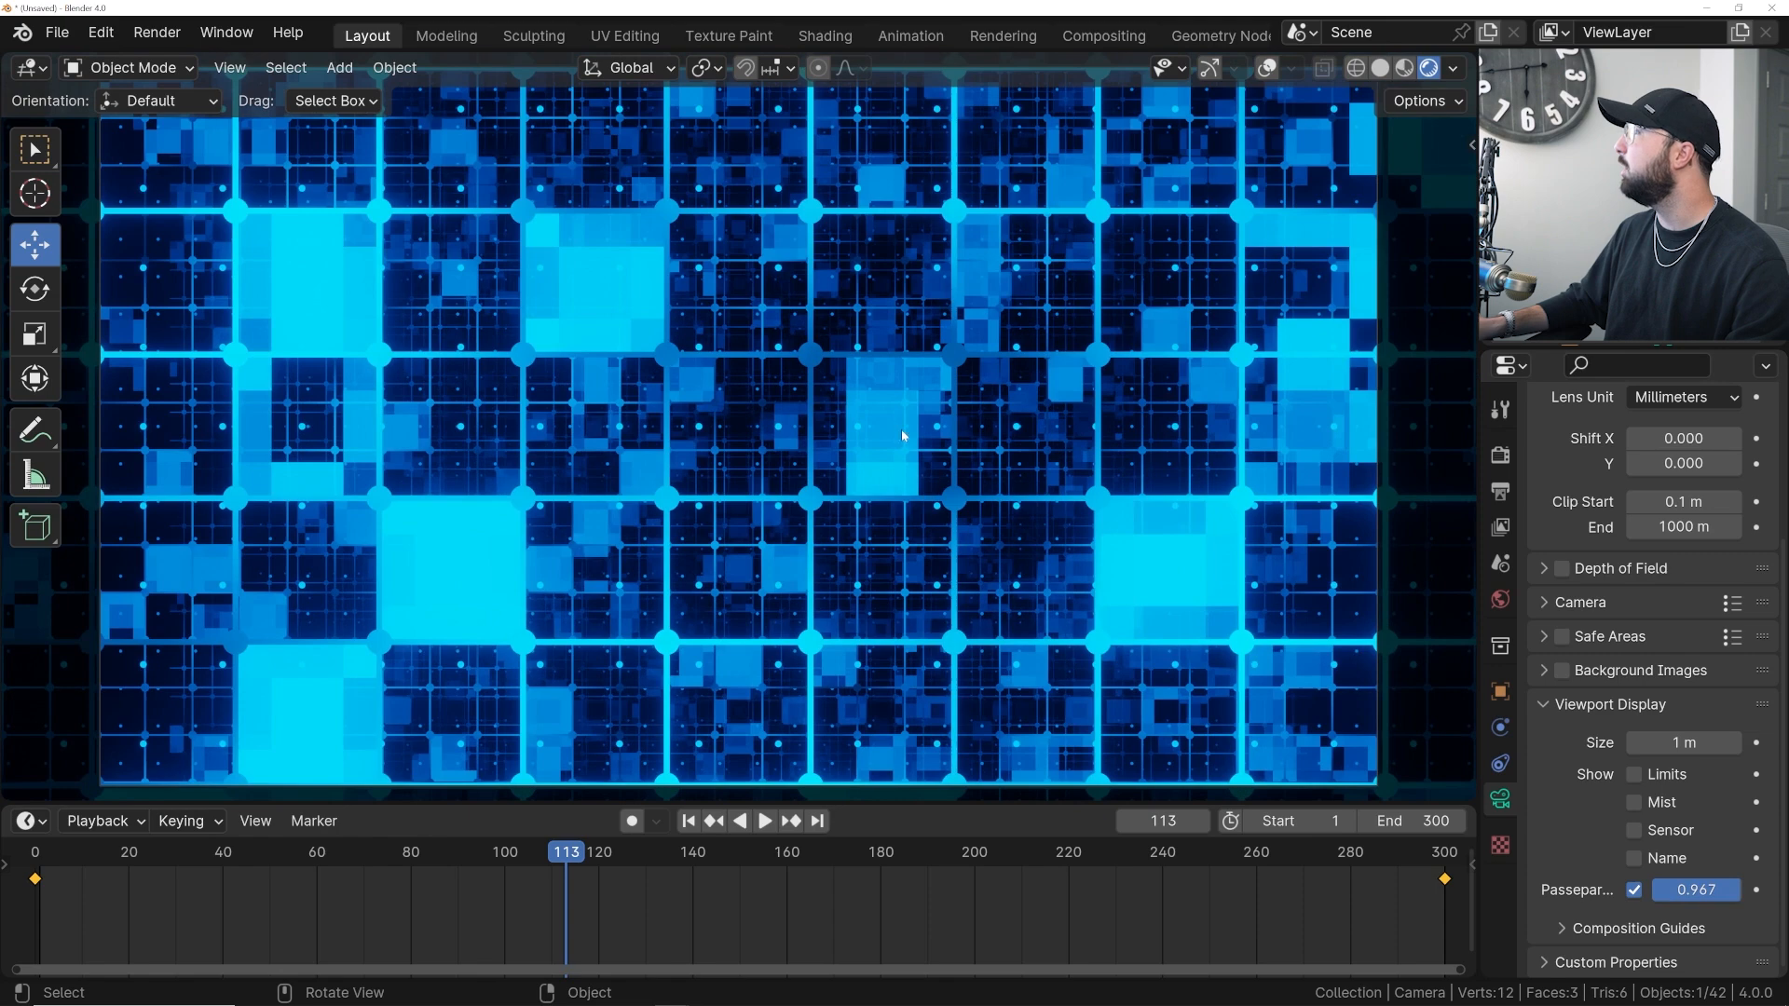
pyautogui.scroll(-1, 903, 435)
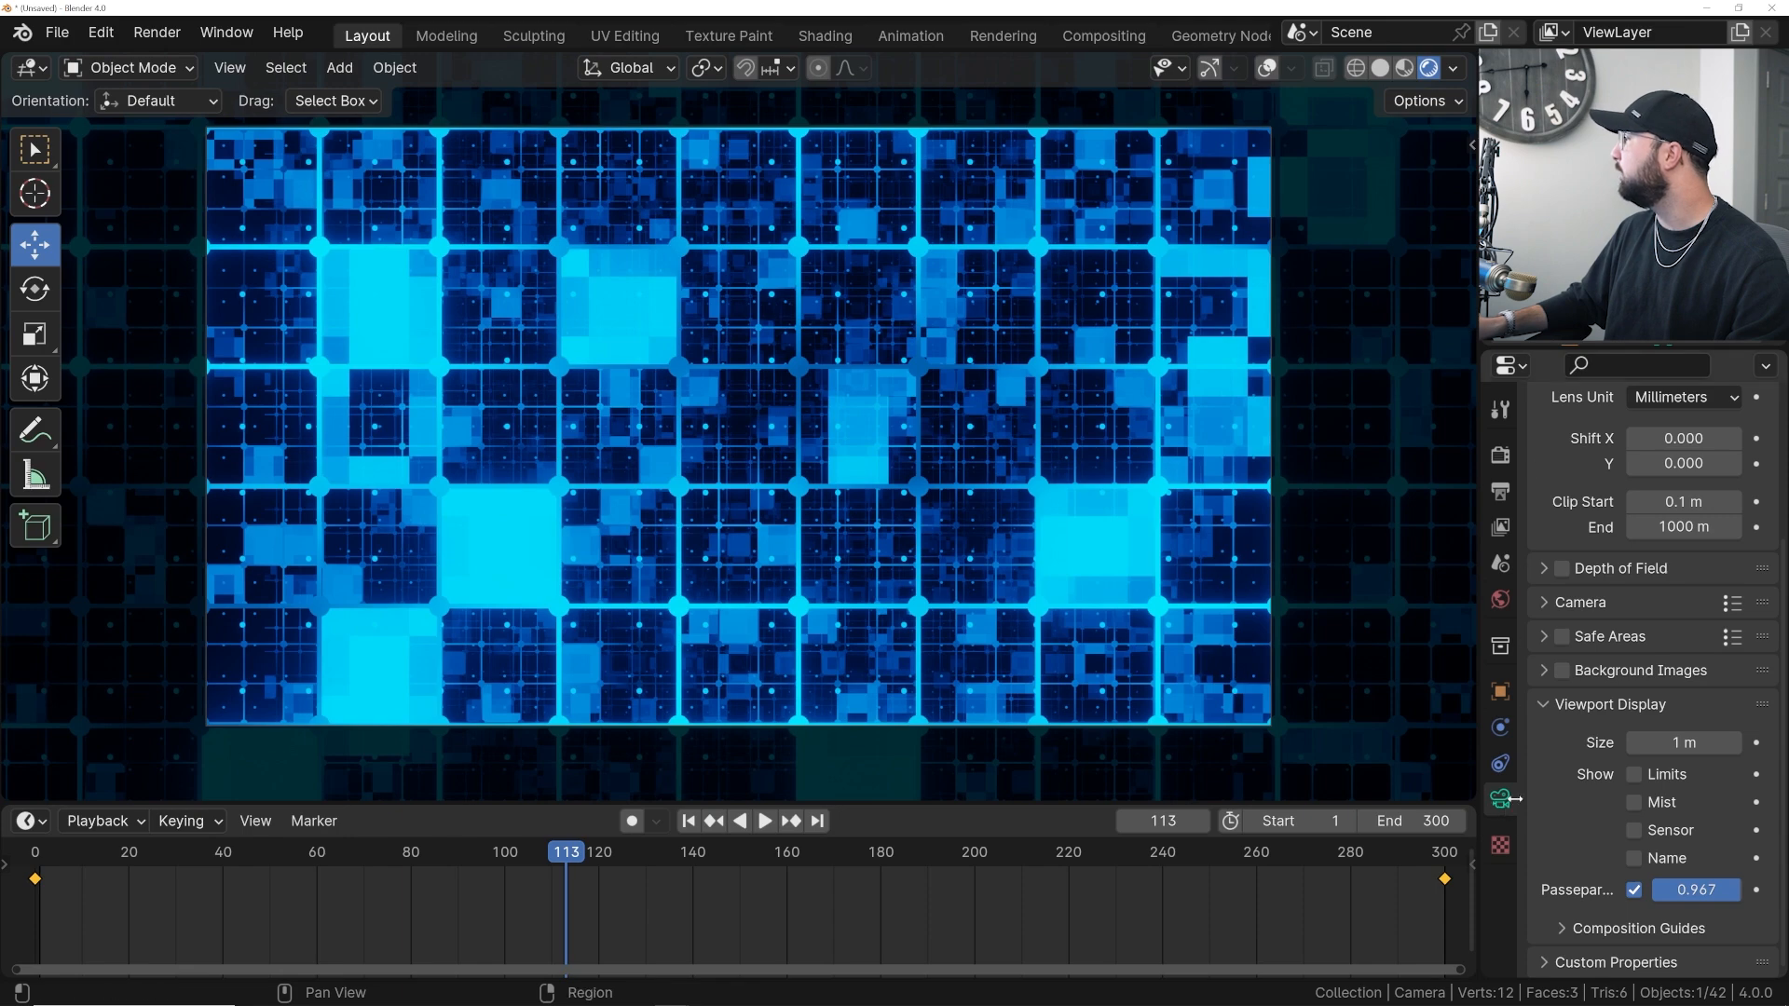
# - Set the camera's focal length to 25 mm and play the animation to check the wider framing
pyautogui.scroll(5, 1615, 597)
pyautogui.click(1645, 571)
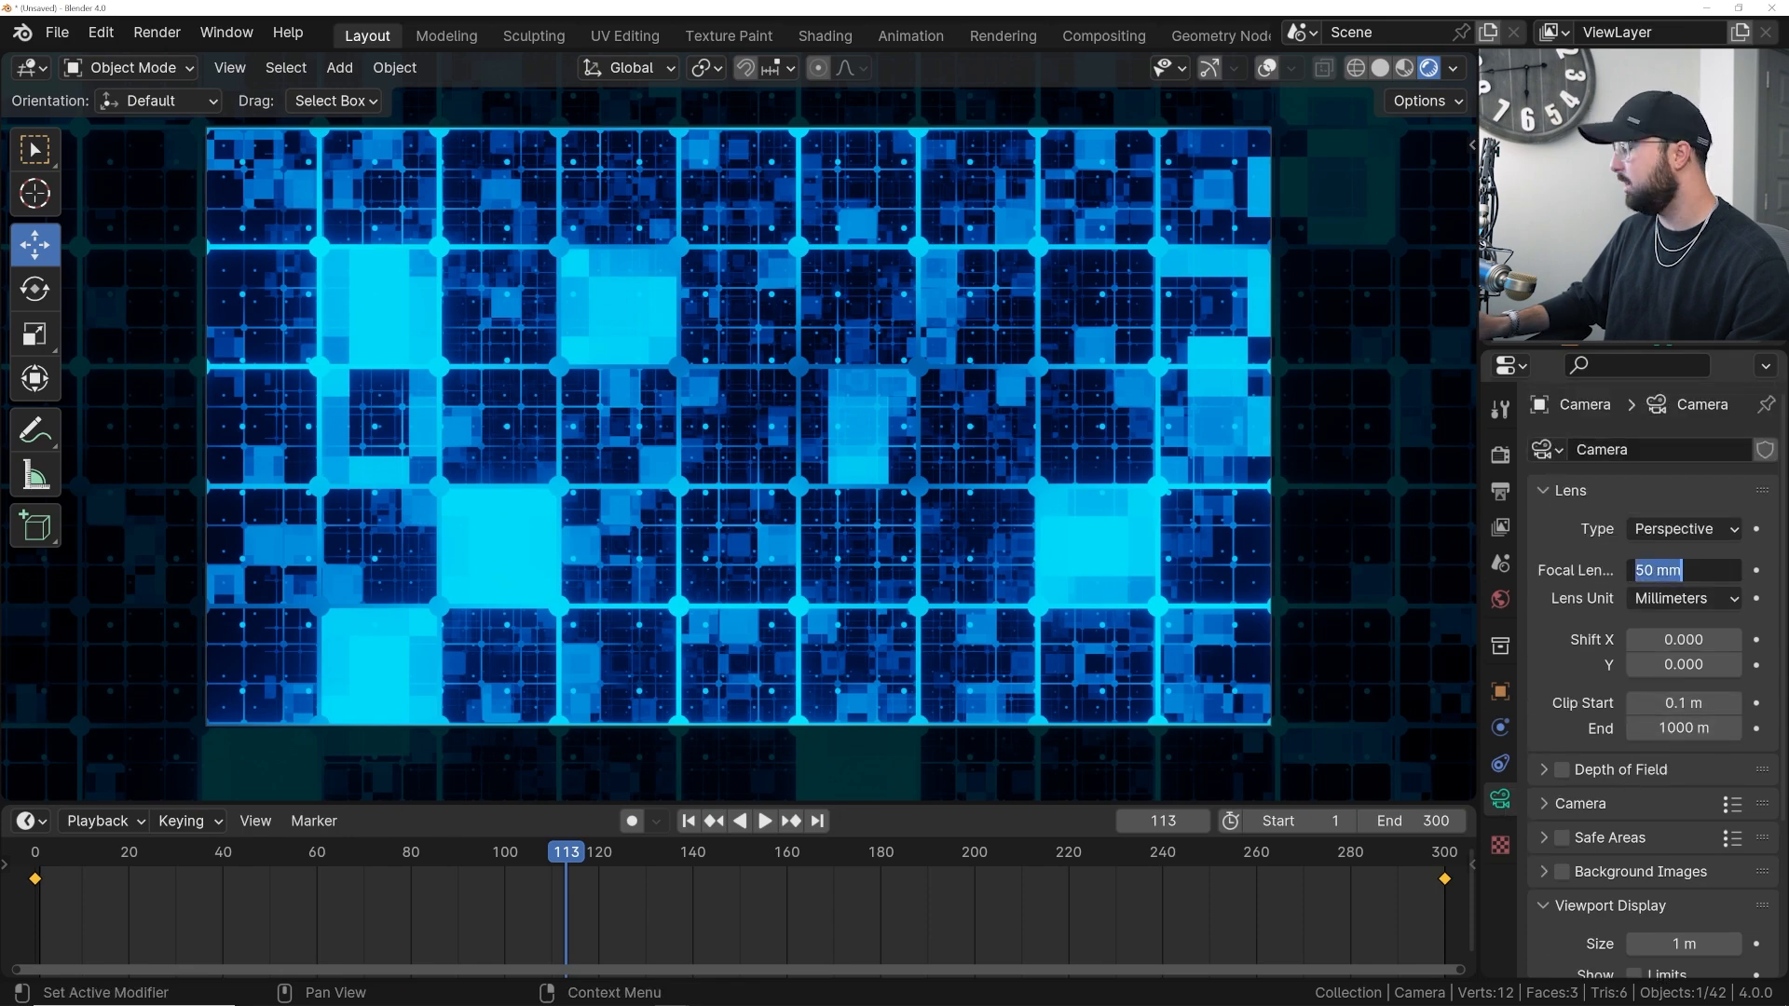
pyautogui.write('25')
pyautogui.press('Return')
pyautogui.press('space')
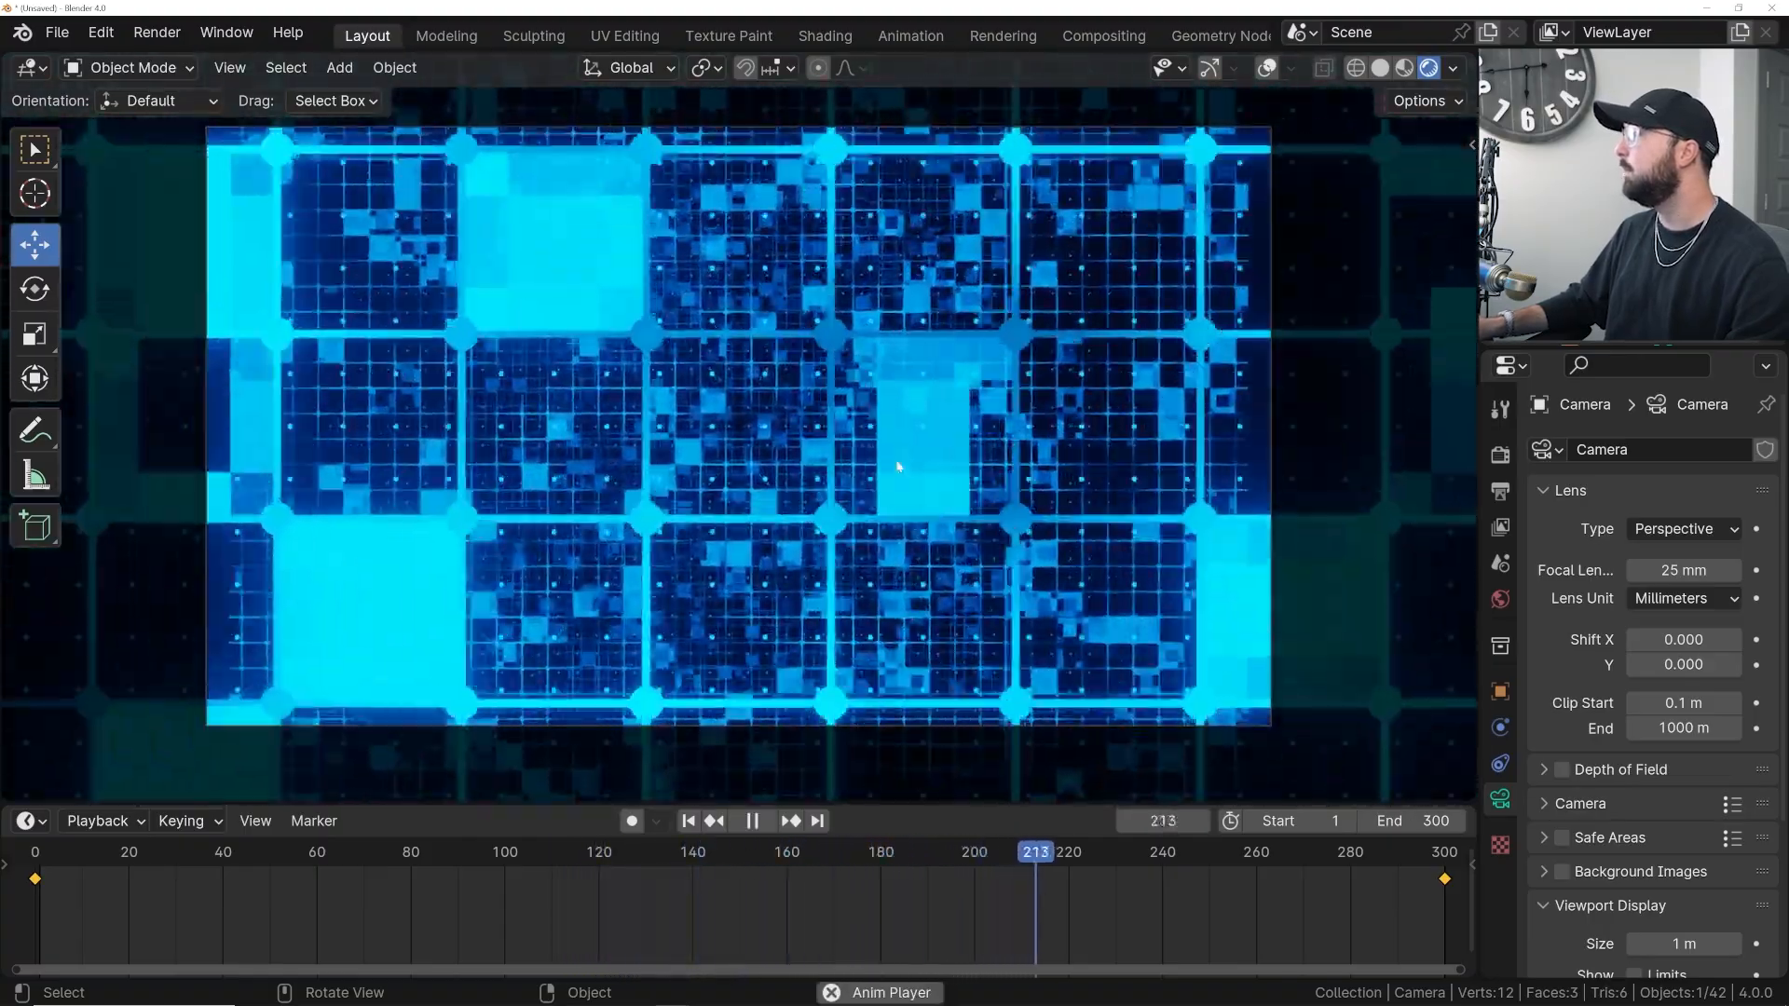
pyautogui.press('space')
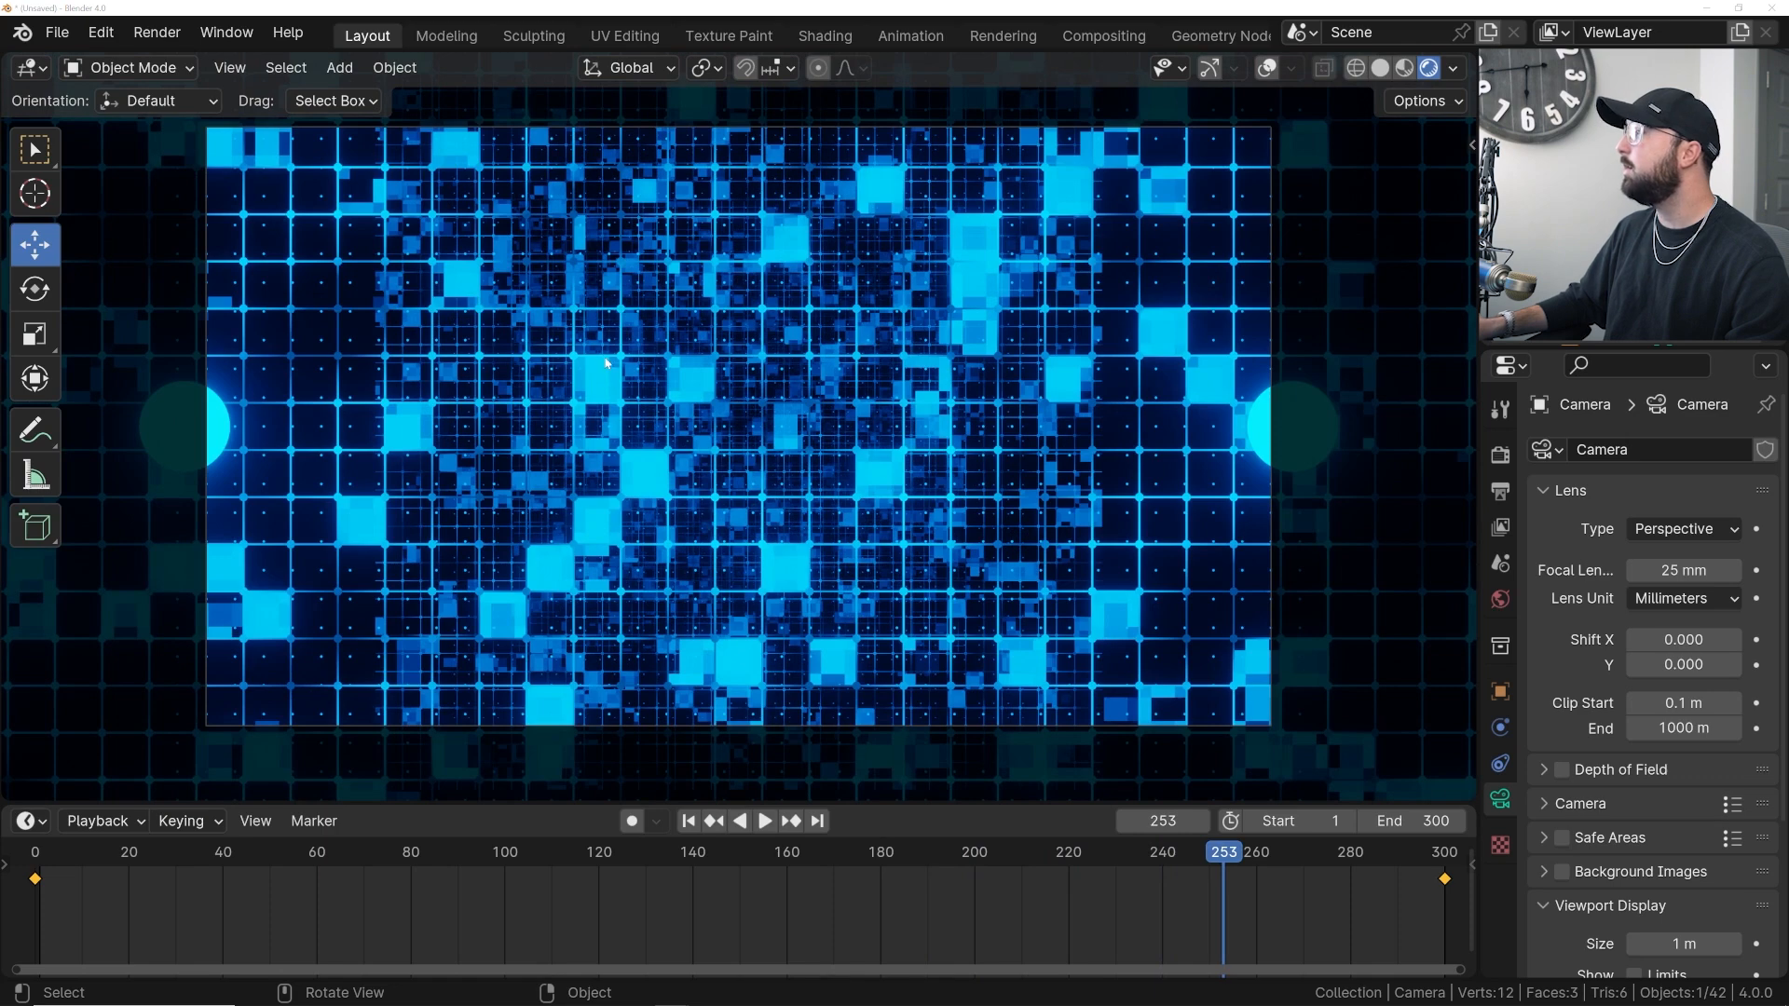
# - Set the World volume density to 0.550 and replay the animation from the first frame in the Shading workspace
pyautogui.click(1500, 598)
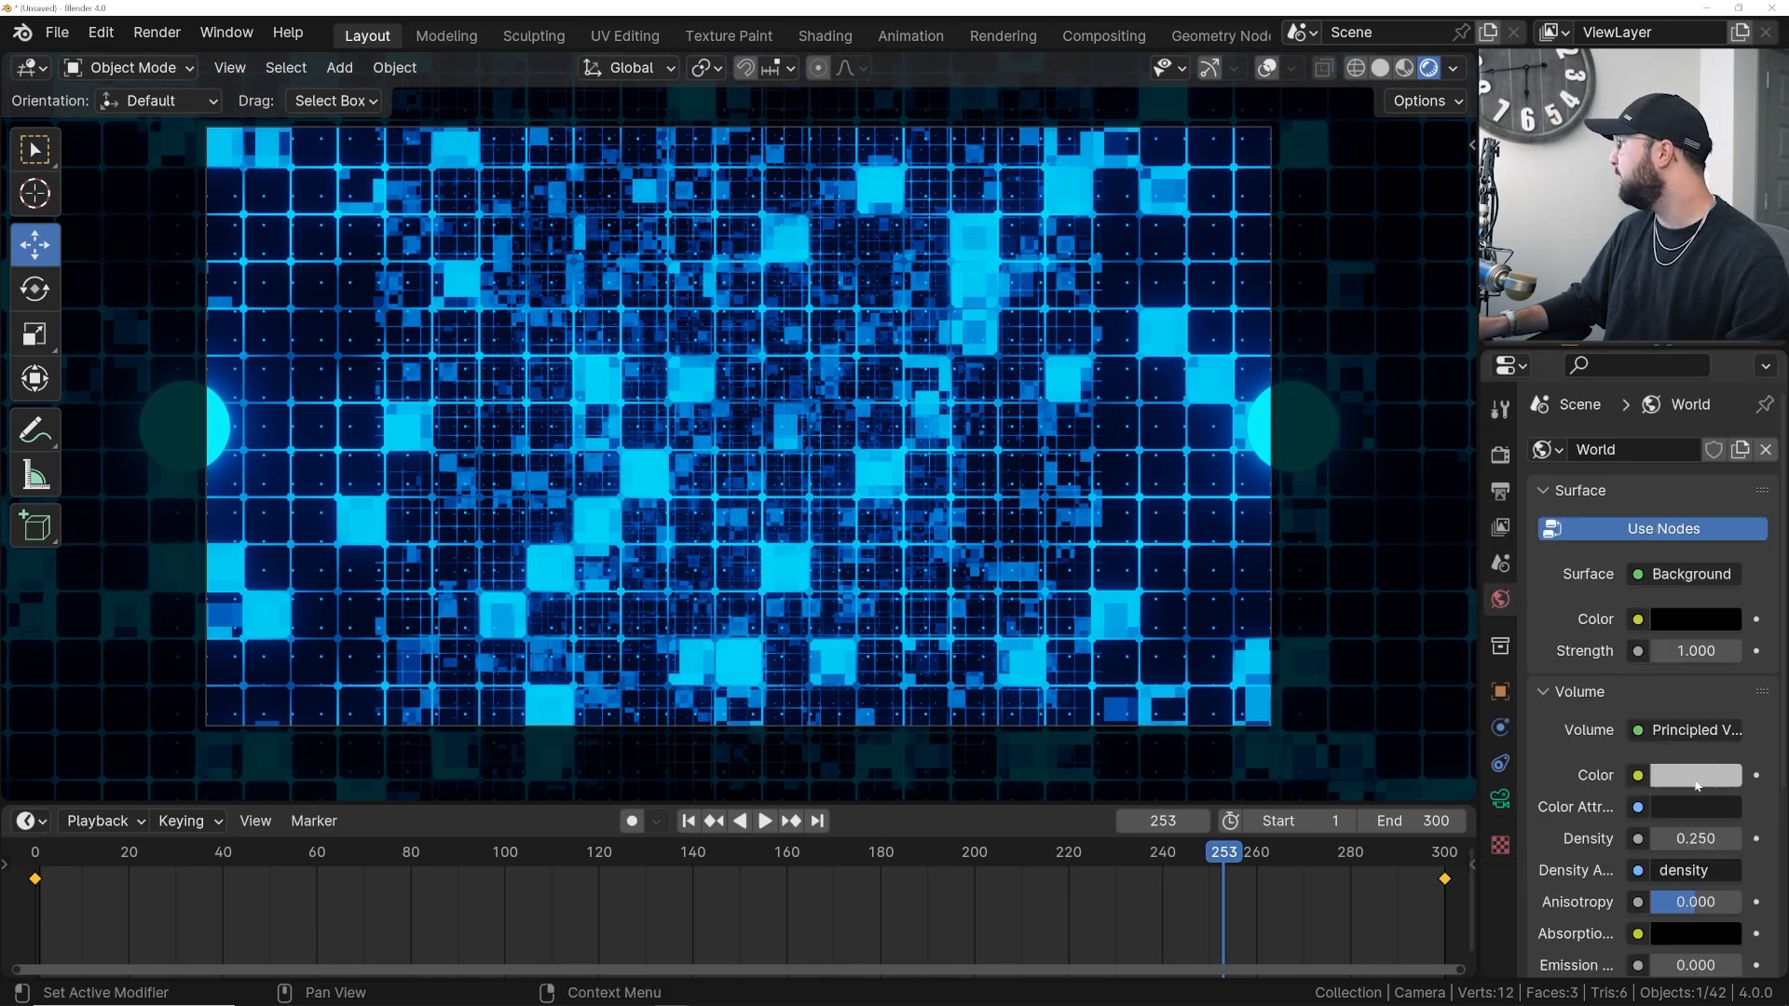
pyautogui.moveTo(1696, 838); pyautogui.dragTo(1738, 839)
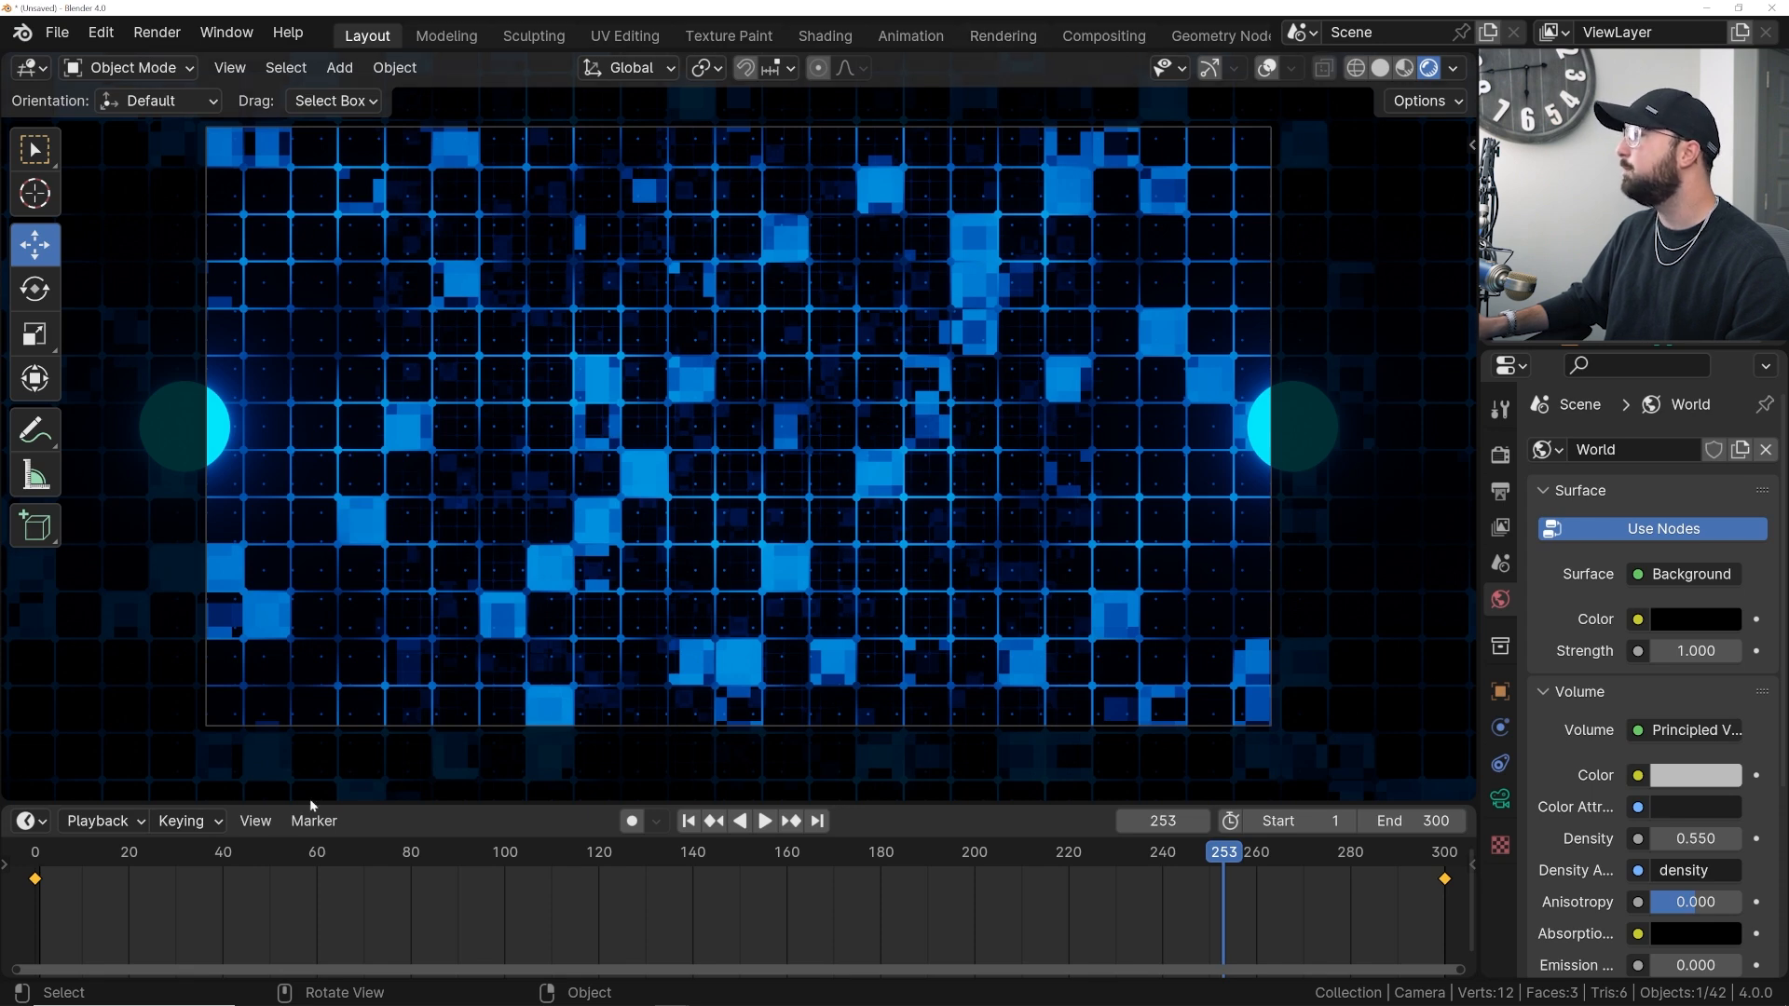
pyautogui.click(822, 37)
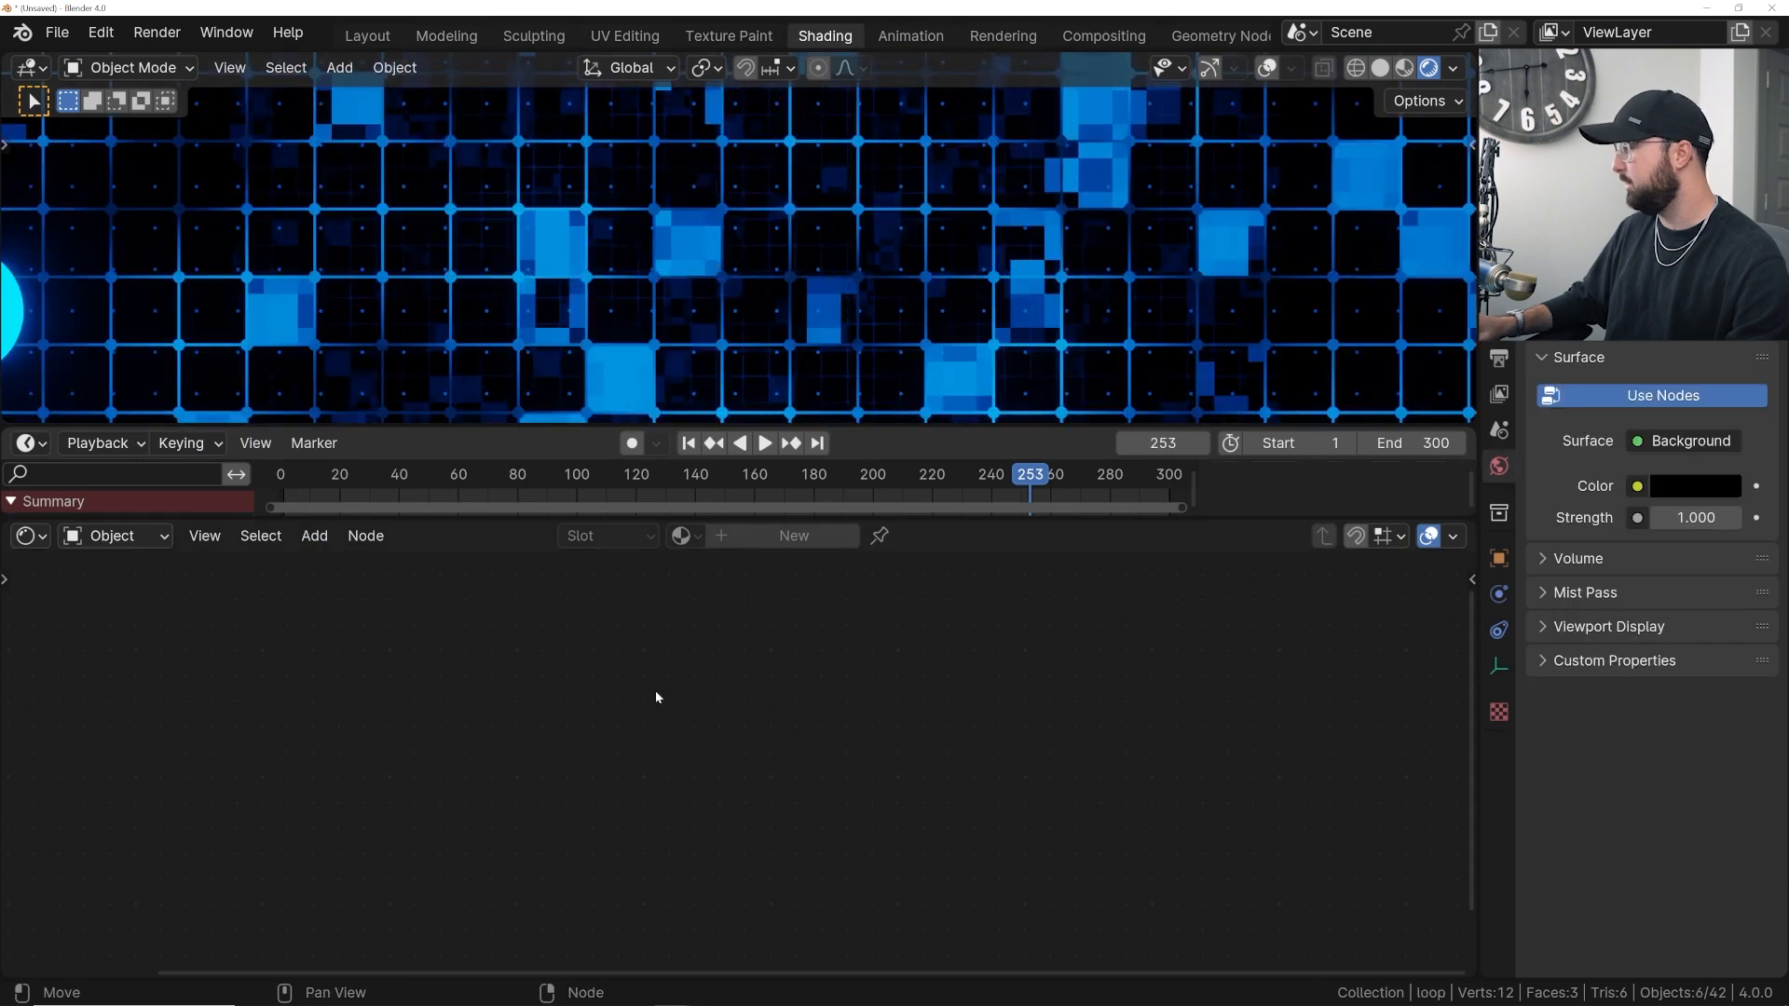
pyautogui.click(688, 442)
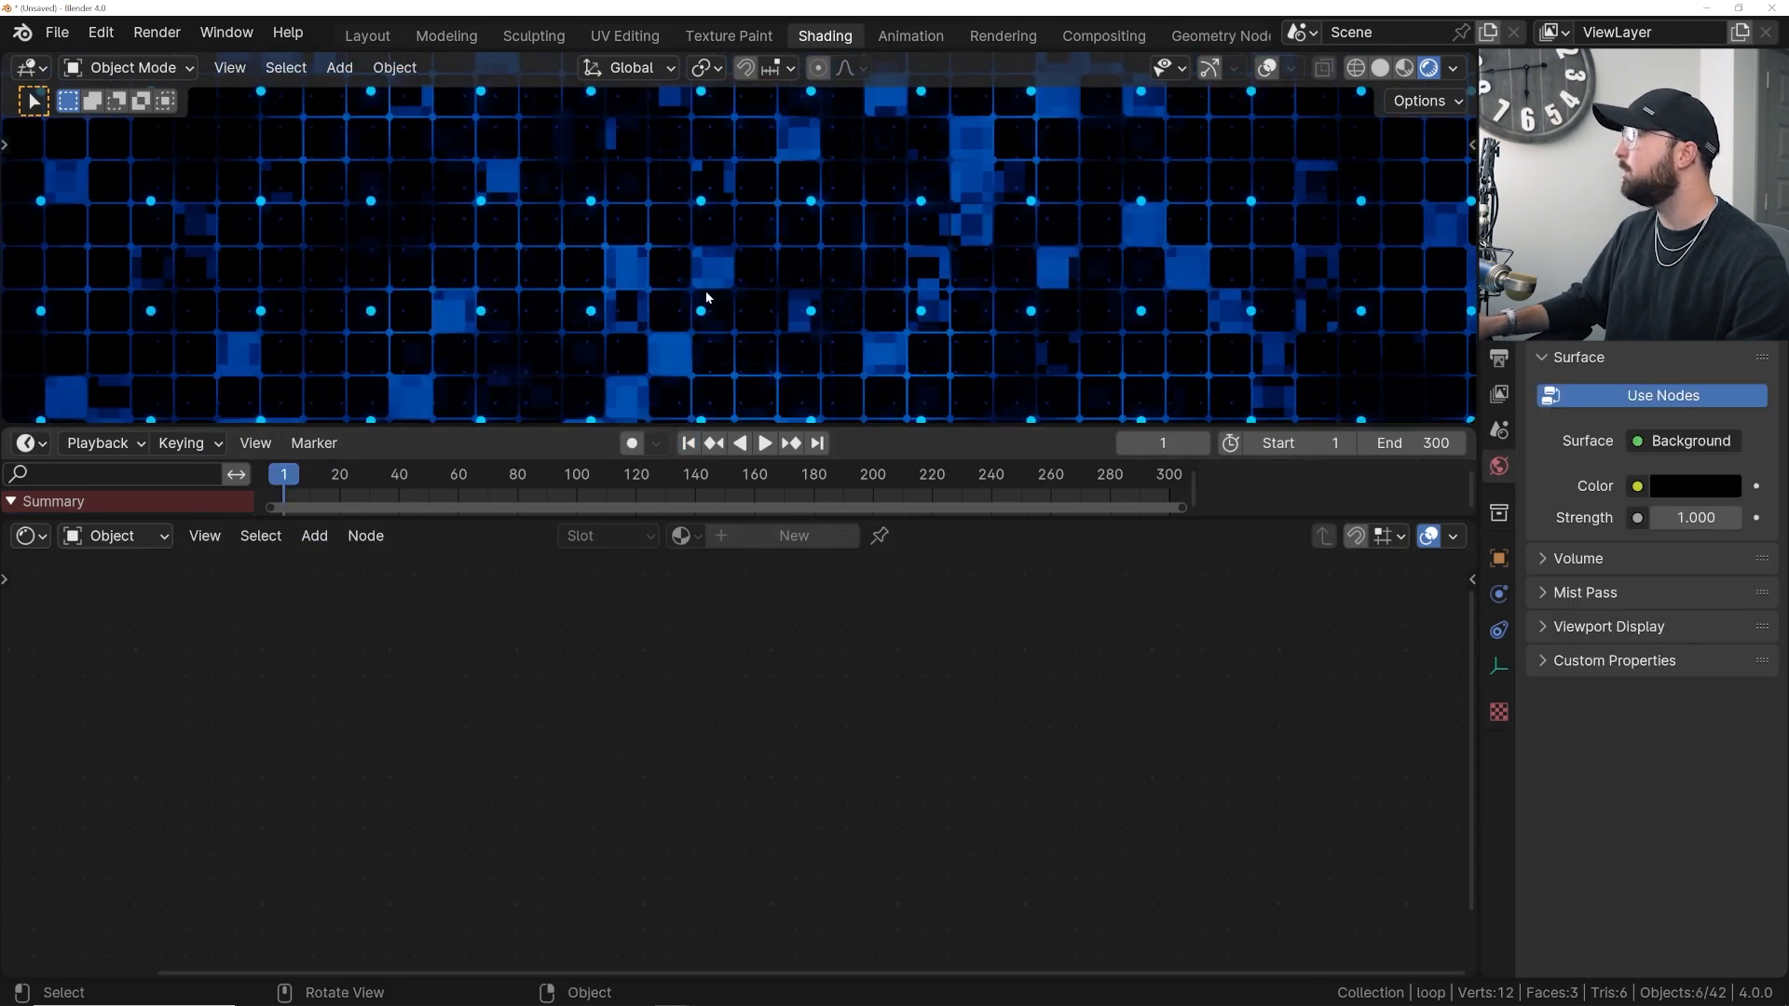
pyautogui.press('space')
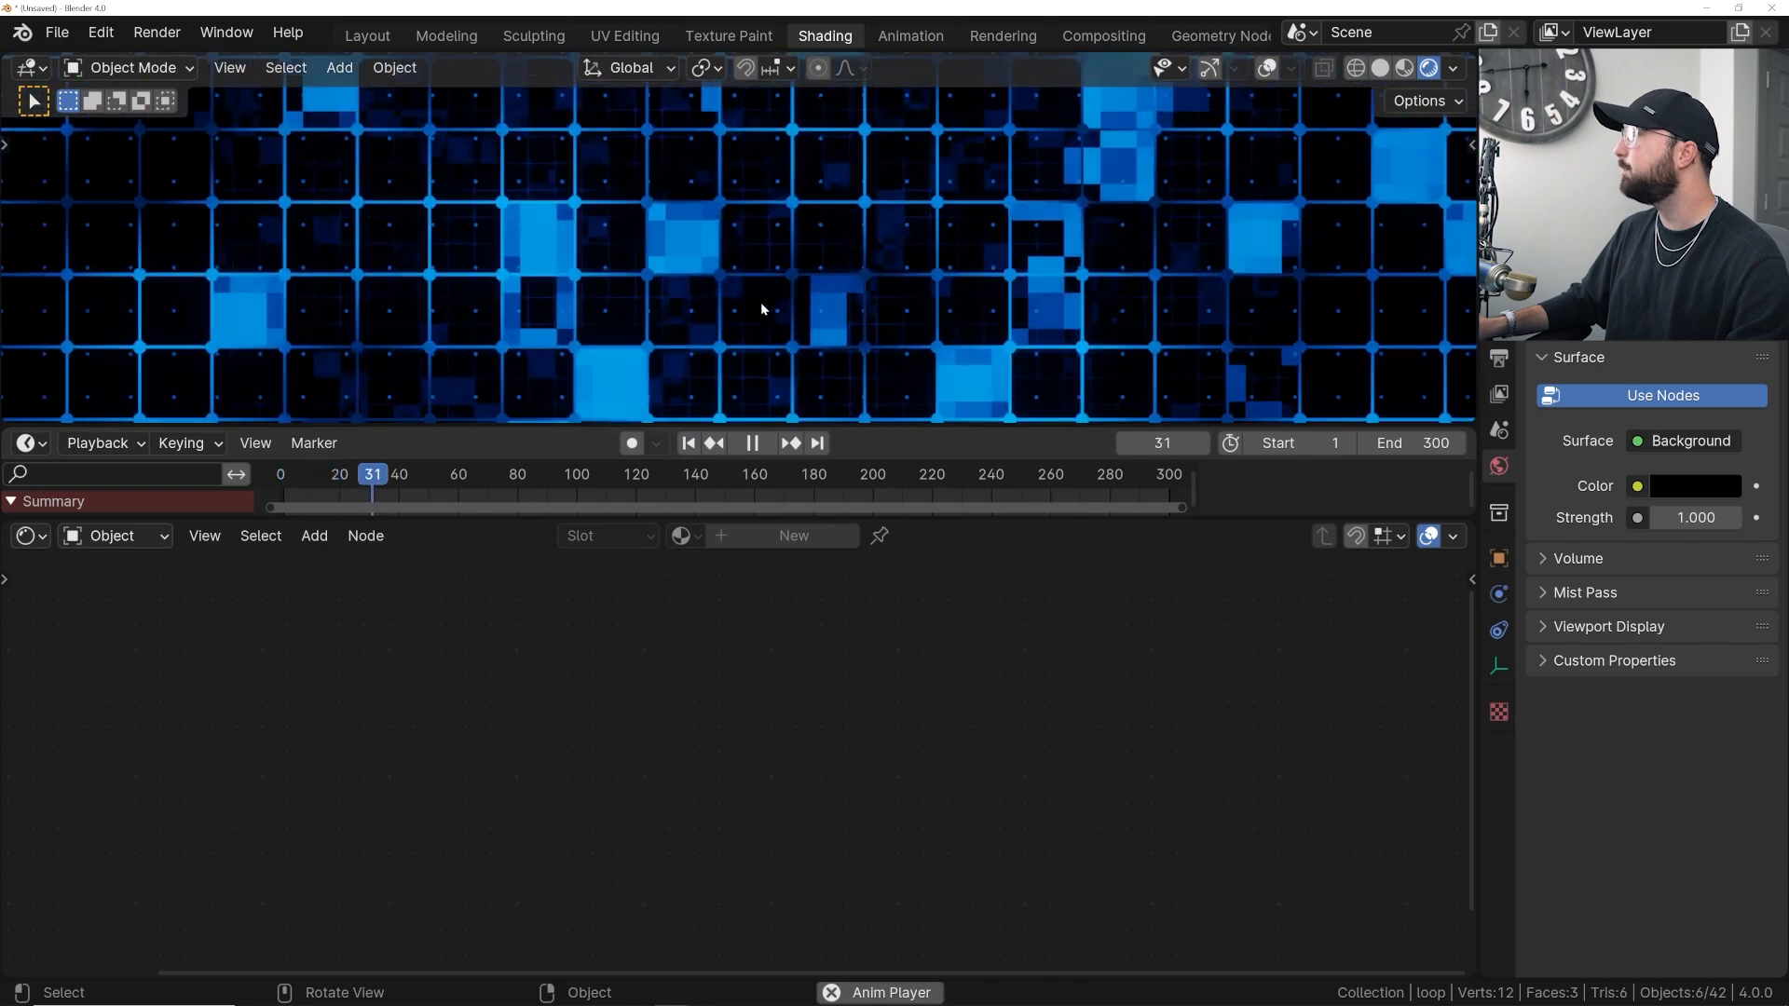
# - Select the grid plane and raise the strength of the two Emission nodes in its material
pyautogui.click(718, 241)
pyautogui.scroll(-4, 684, 663)
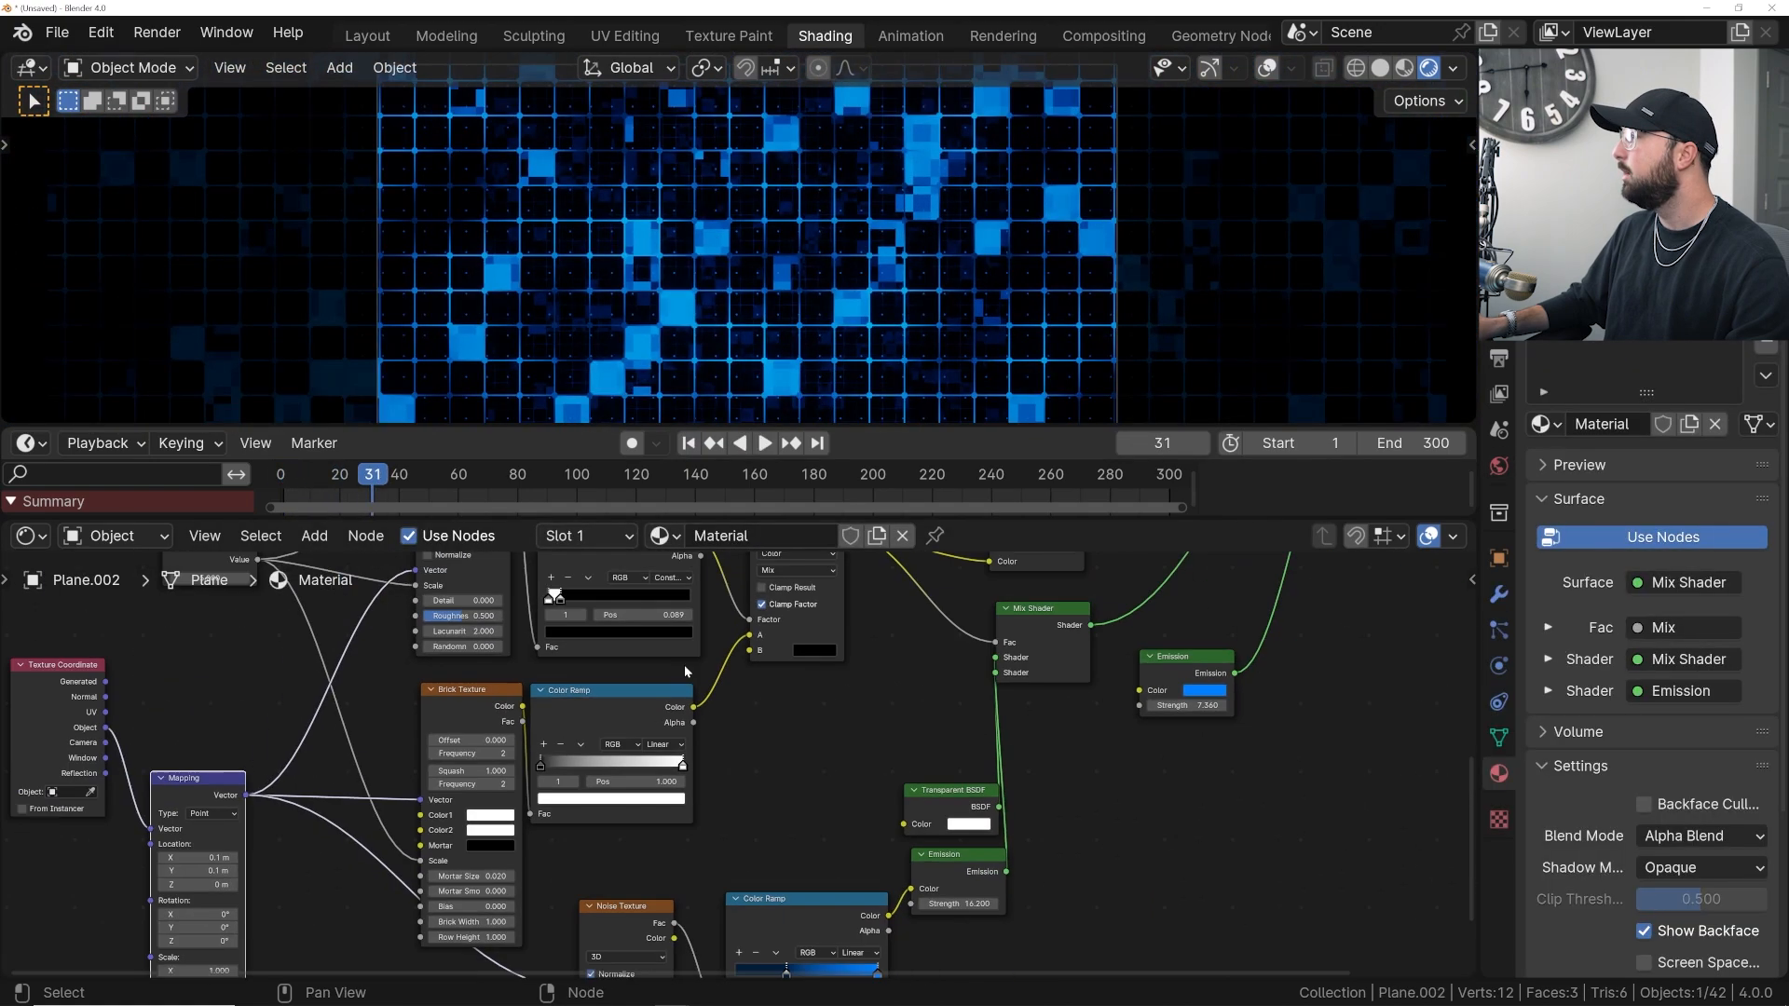
pyautogui.moveTo(707, 687); pyautogui.dragTo(685, 732, button='middle')
pyautogui.scroll(5, 828, 217)
pyautogui.scroll(3, 722, 706)
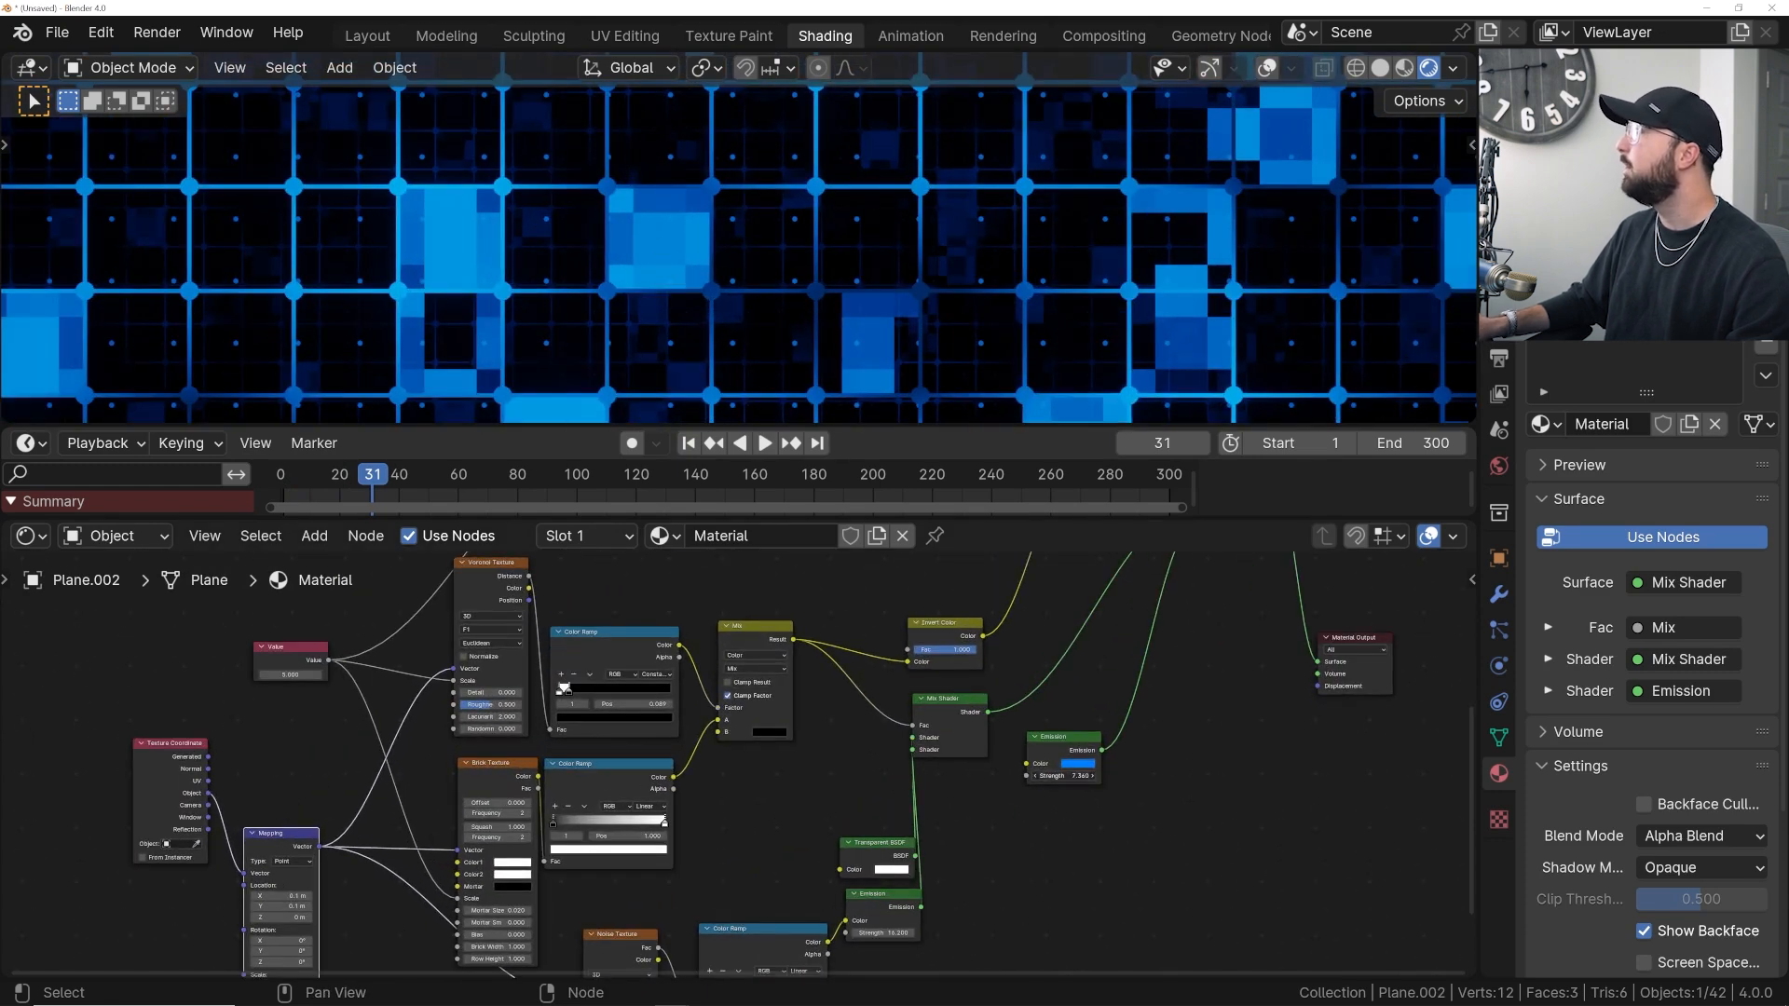
pyautogui.moveTo(1064, 776); pyautogui.dragTo(1118, 776)
pyautogui.moveTo(862, 905); pyautogui.dragTo(865, 744, button='middle')
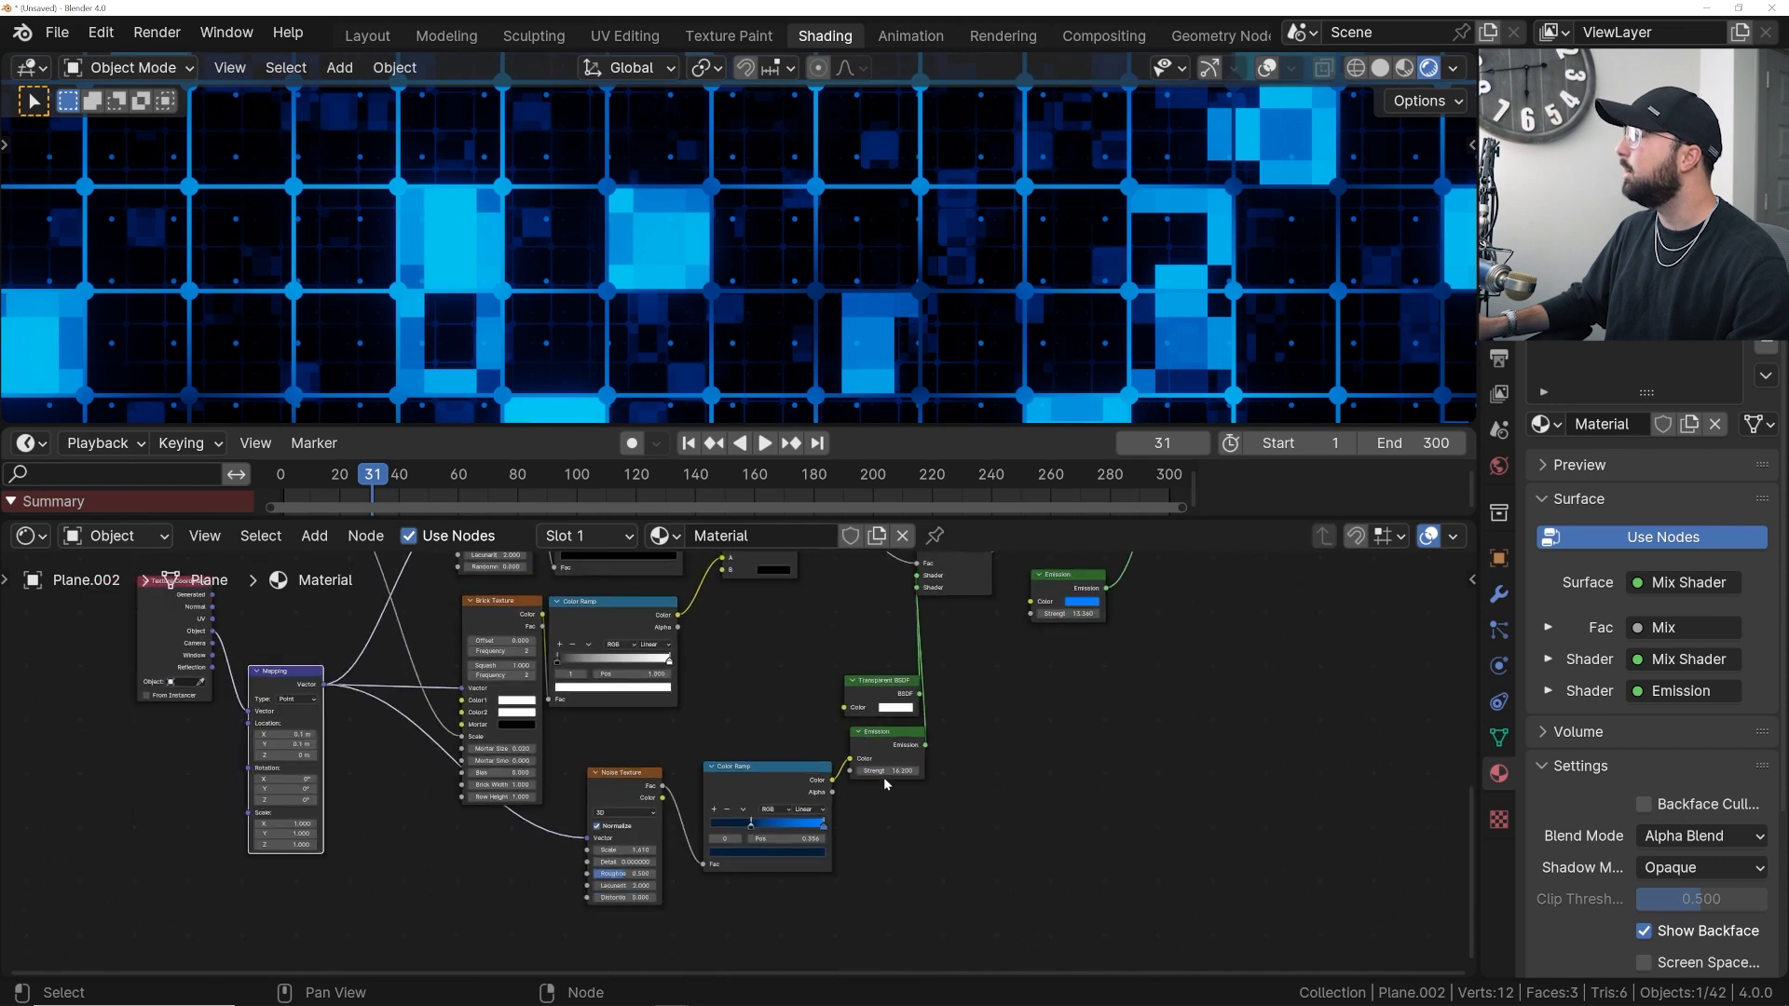
pyautogui.moveTo(890, 771); pyautogui.dragTo(941, 771)
pyautogui.moveTo(805, 647); pyautogui.dragTo(747, 795, button='middle')
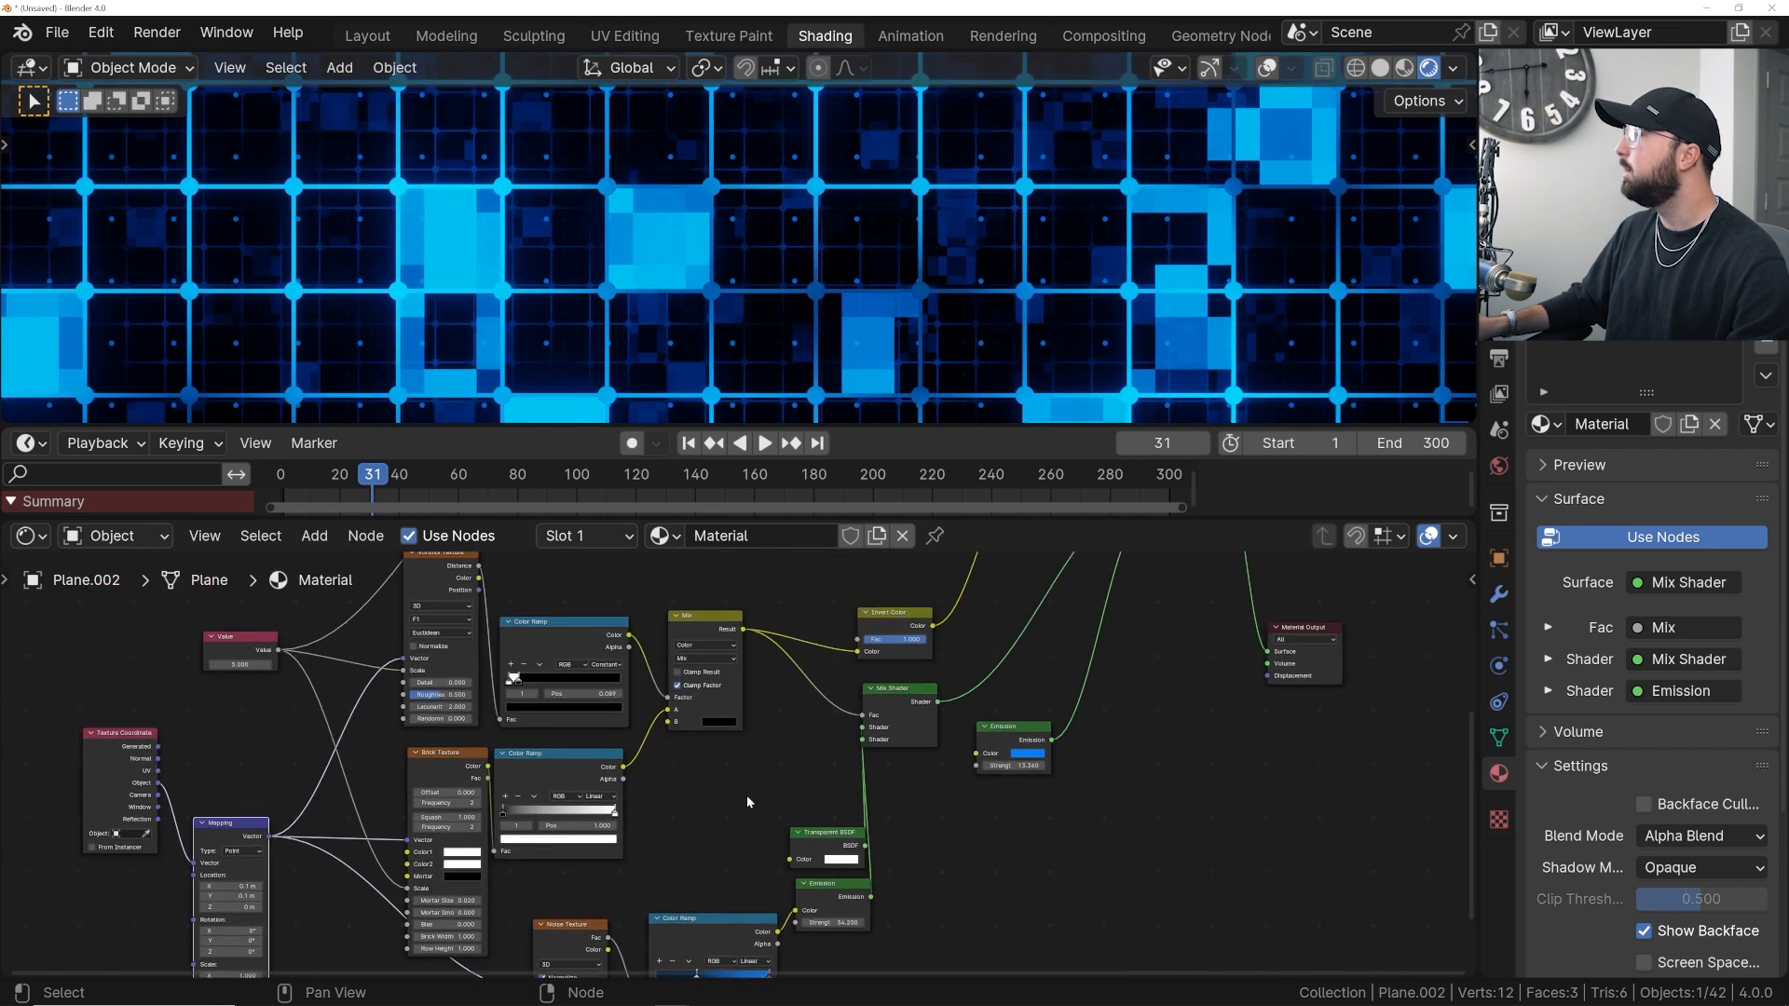
# - Set the Phase Offset of the Wave Texture node in the grid plane's material to 0
pyautogui.scroll(5, 746, 796)
pyautogui.moveTo(548, 577); pyautogui.dragTo(487, 839, button='middle')
pyautogui.scroll(-5, 499, 664)
pyautogui.moveTo(758, 643); pyautogui.dragTo(643, 791, button='middle')
pyautogui.scroll(6, 568, 778)
pyautogui.moveTo(578, 831); pyautogui.dragTo(633, 831)
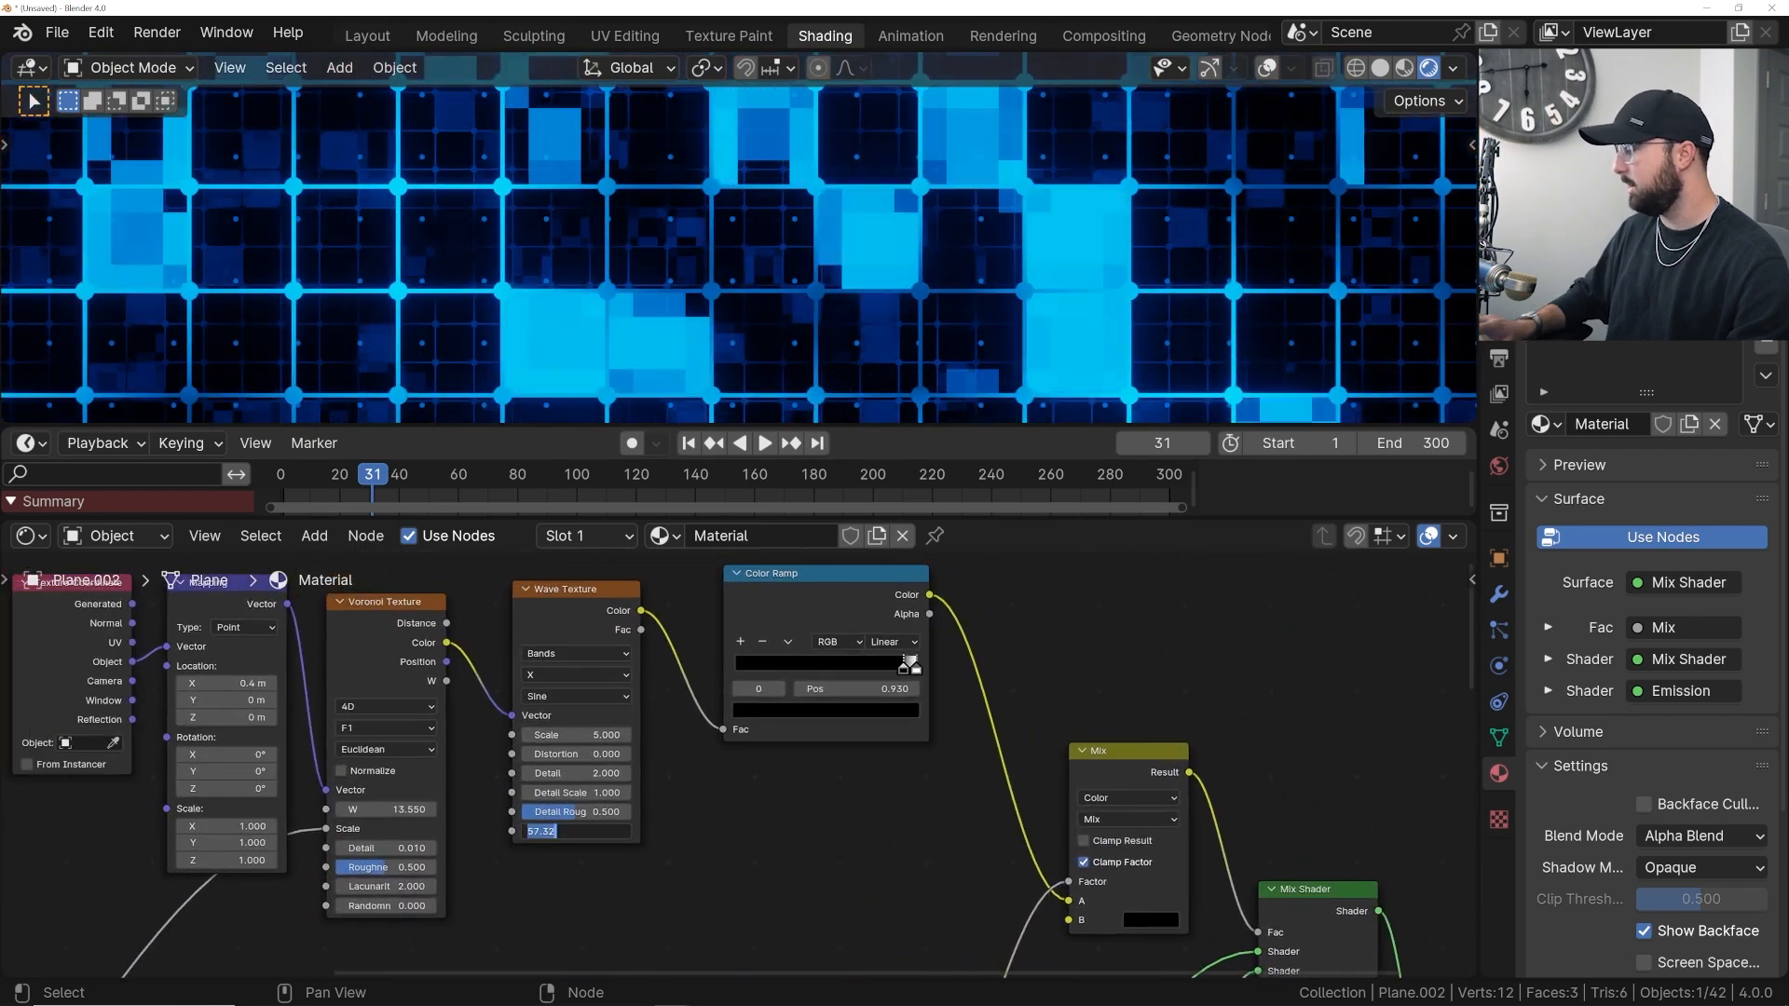
pyautogui.write('0')
pyautogui.press('Return')
# - Enlarge the timeline and keyframe the Wave Texture's Phase Offset as 0 at frame 0 and 6*pi at frame 300
pyautogui.click(683, 441)
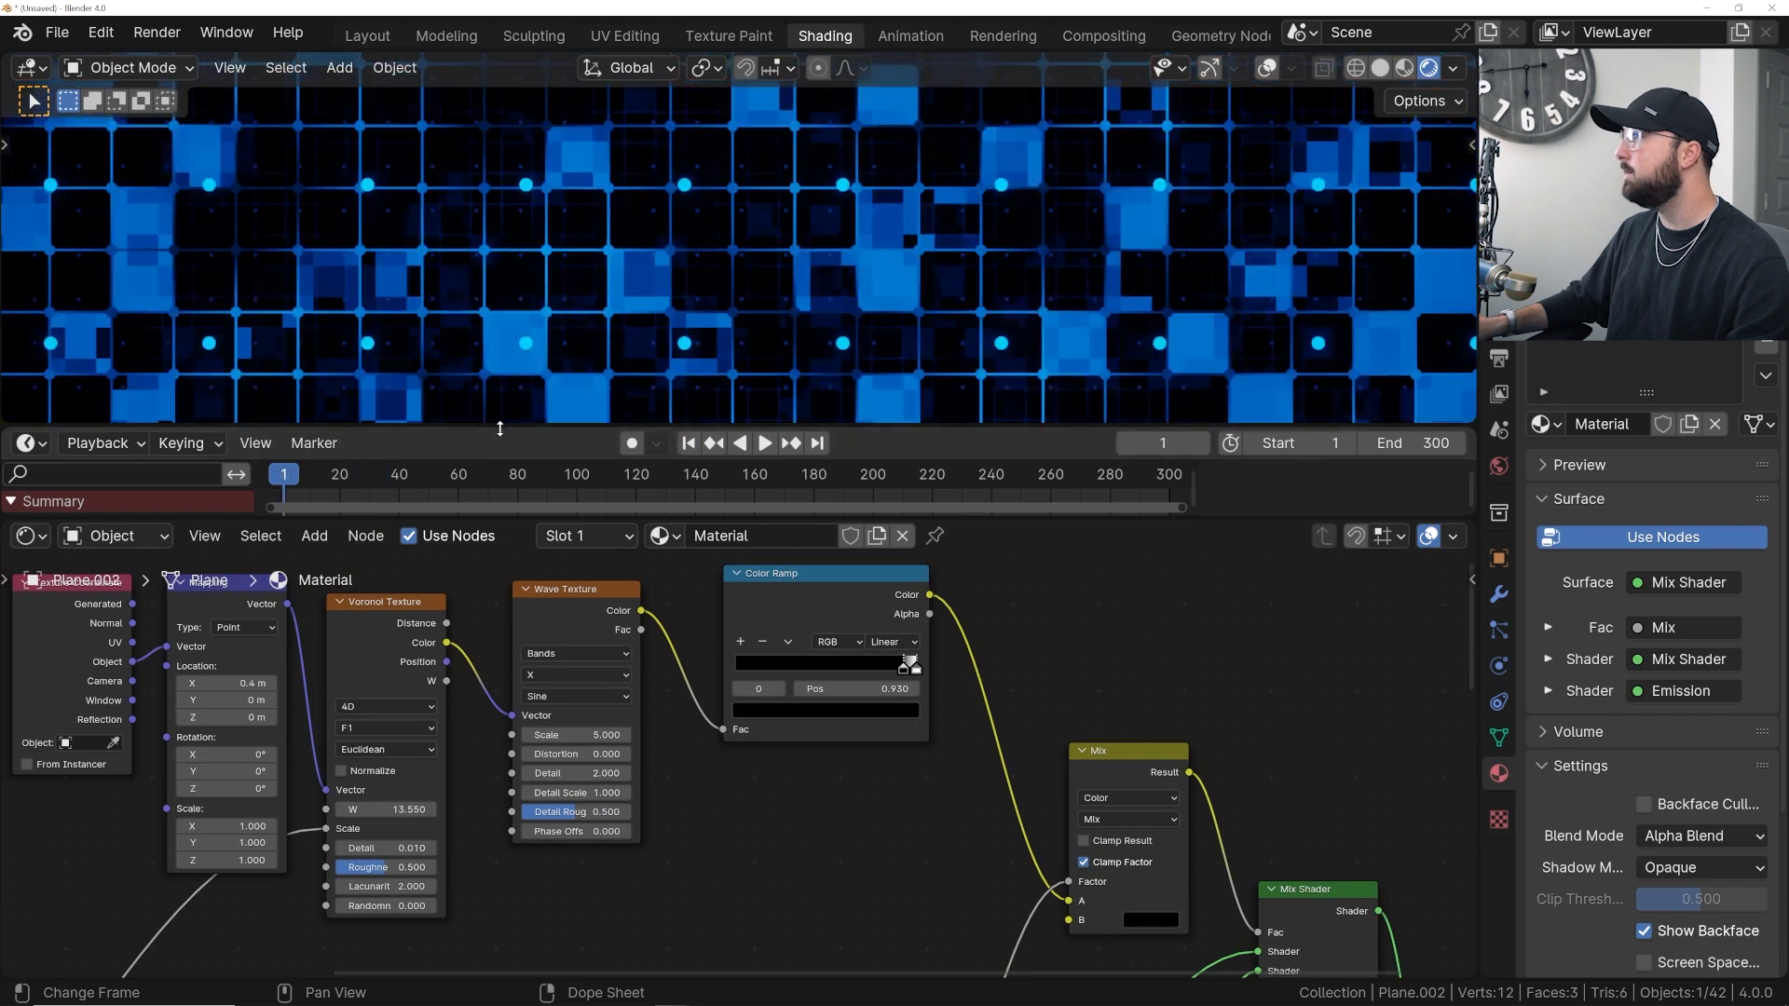
pyautogui.moveTo(500, 426); pyautogui.dragTo(500, 405)
pyautogui.press('Left')
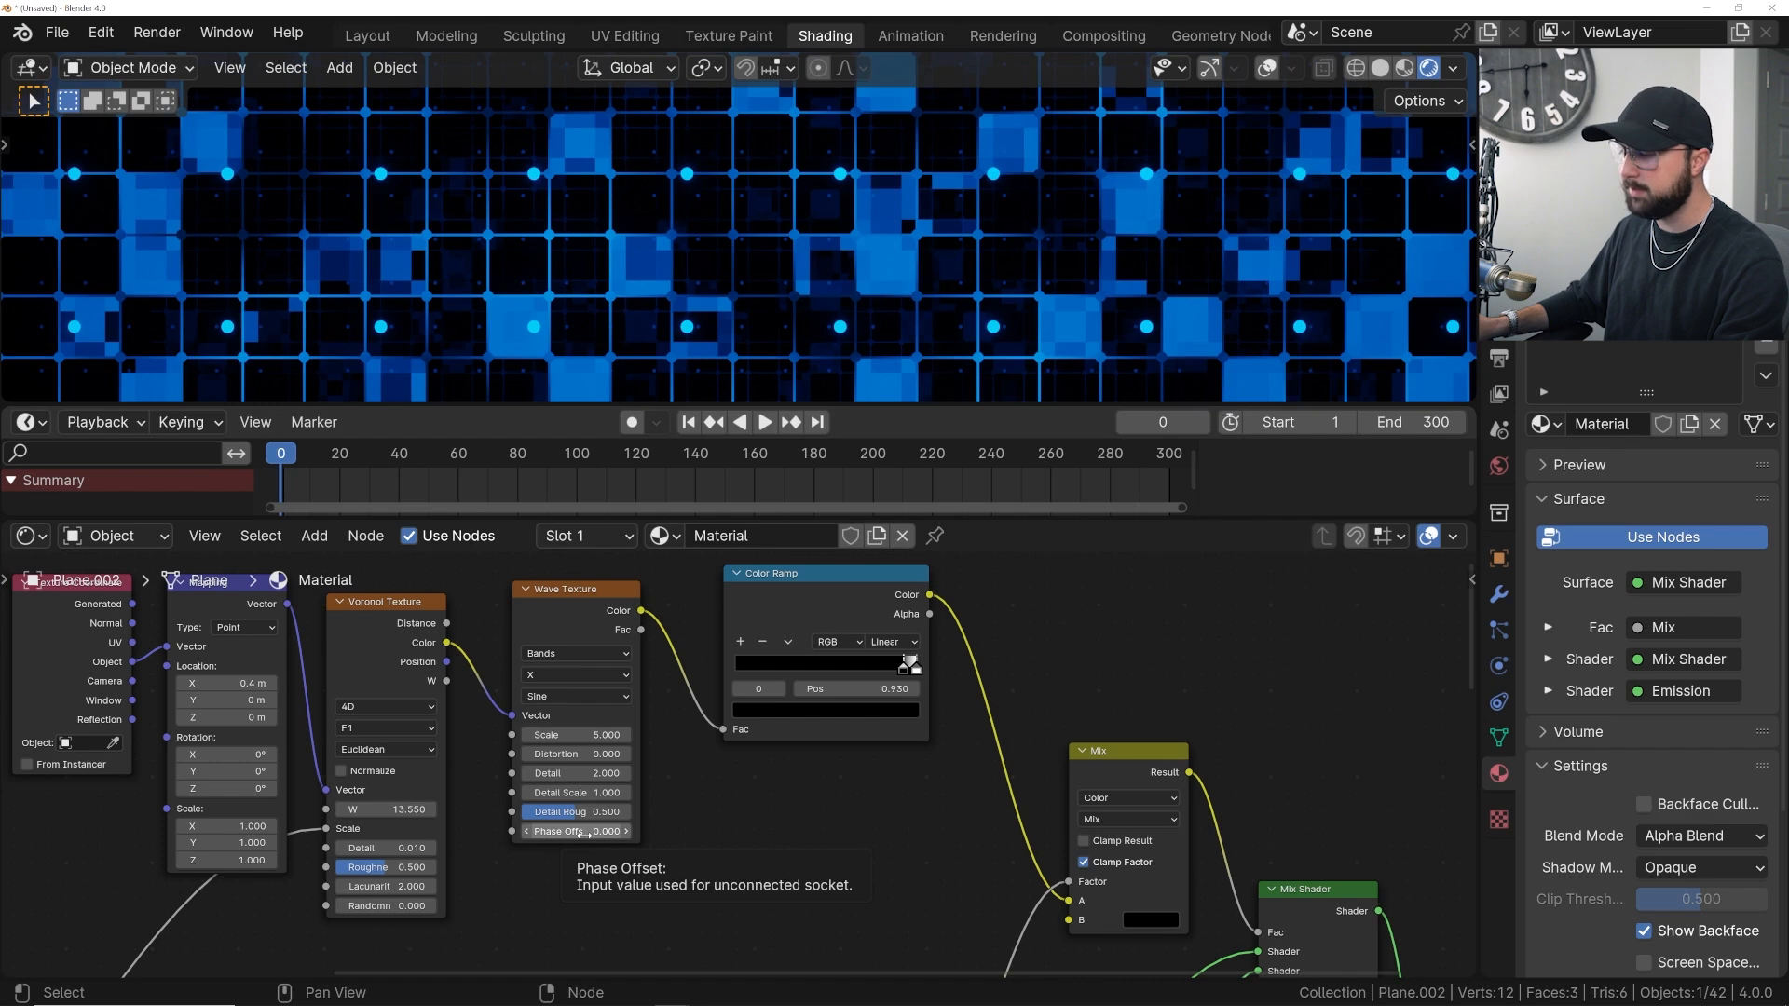
pyautogui.press('i')
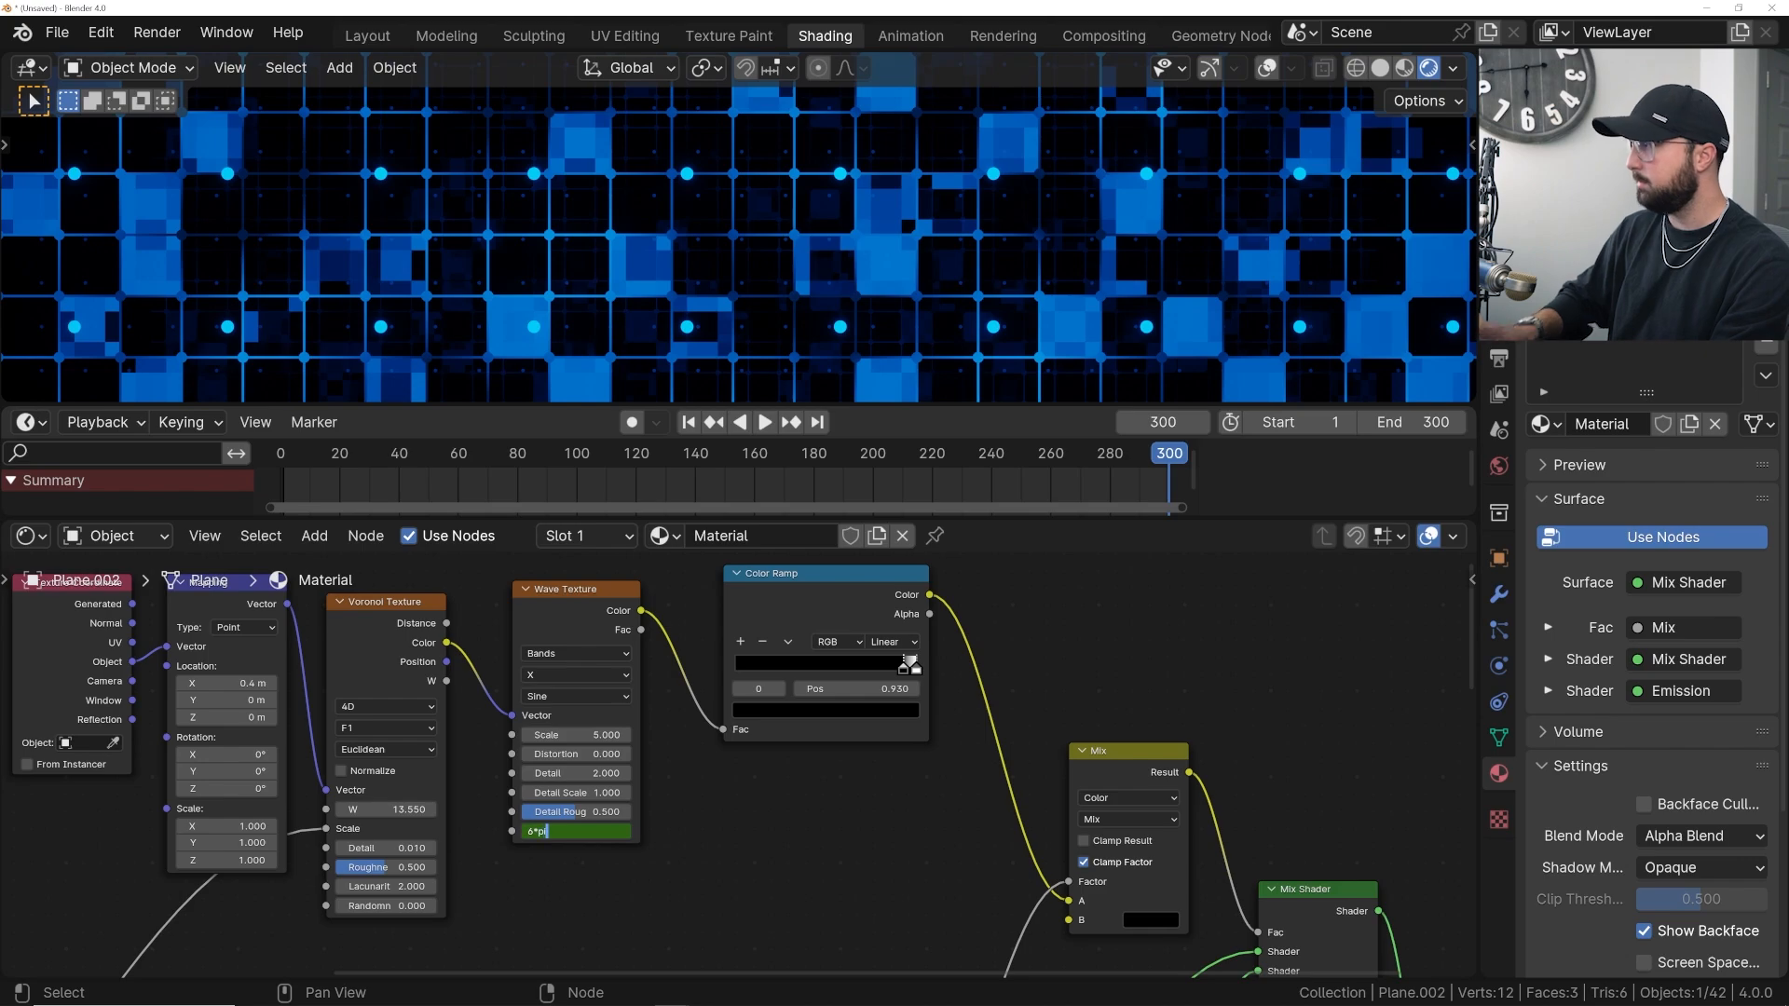
pyautogui.press('Return')
# - Play the animation, return to the first frame and replay it to check the motion of the animated squares
pyautogui.press('space')
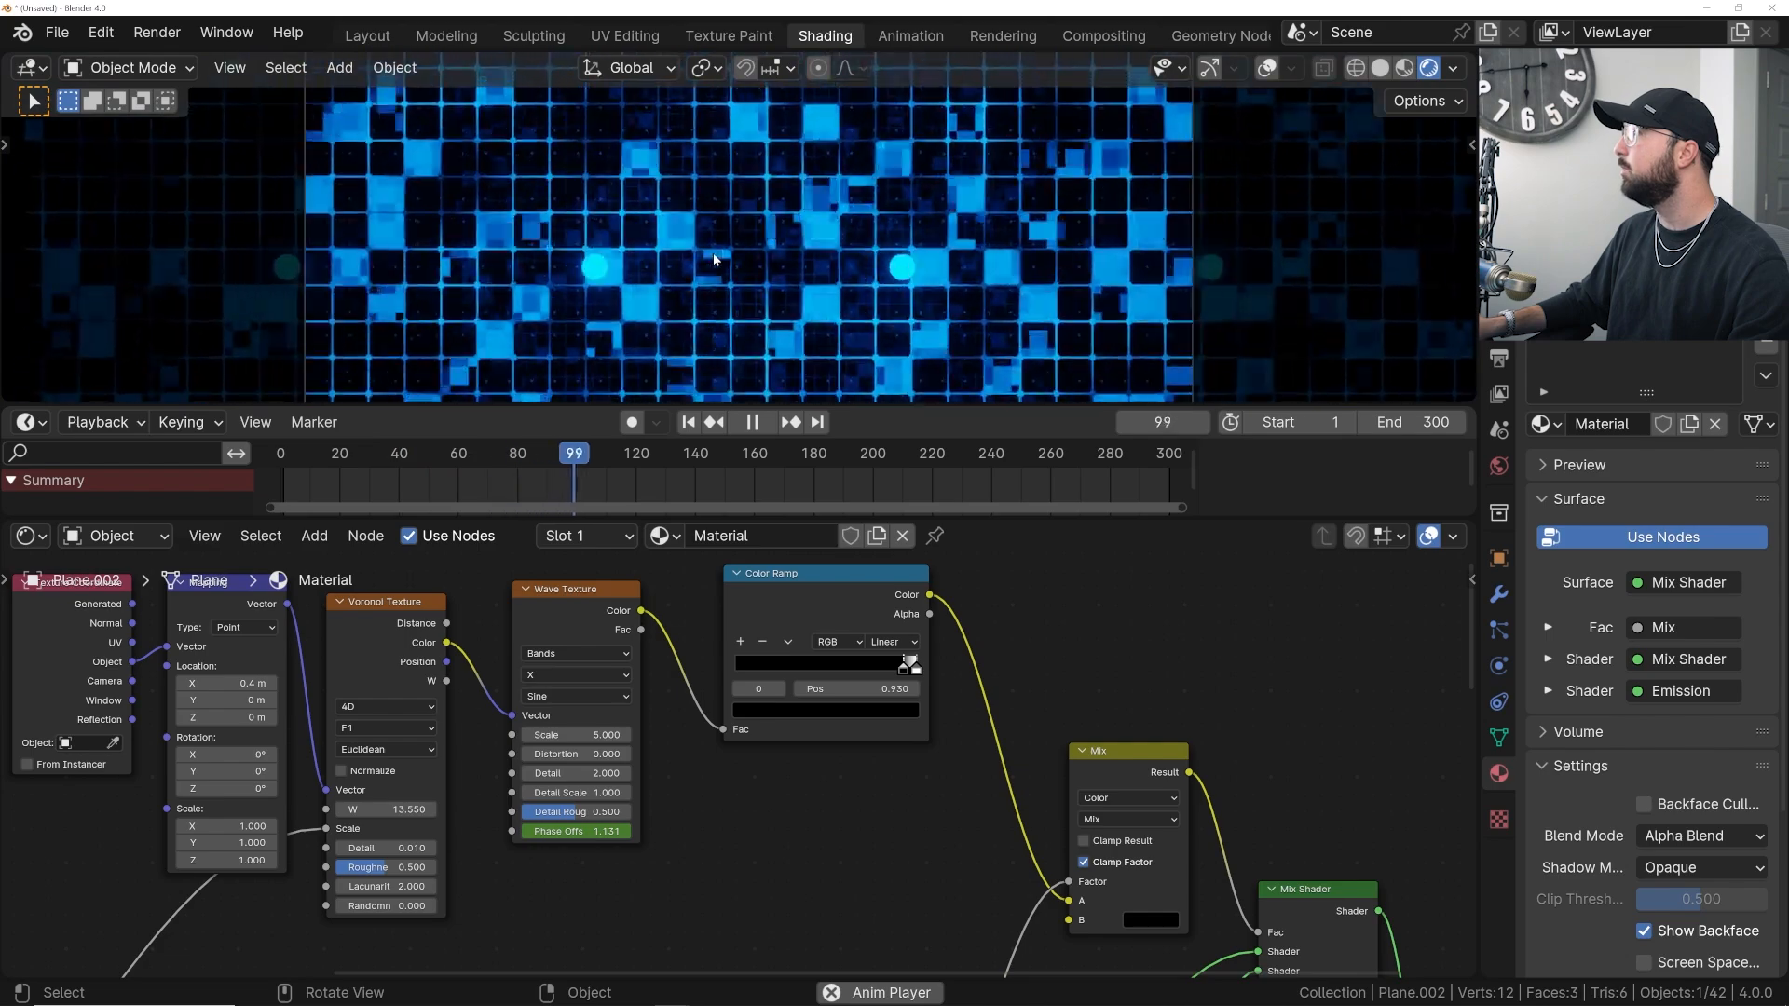
pyautogui.press('space')
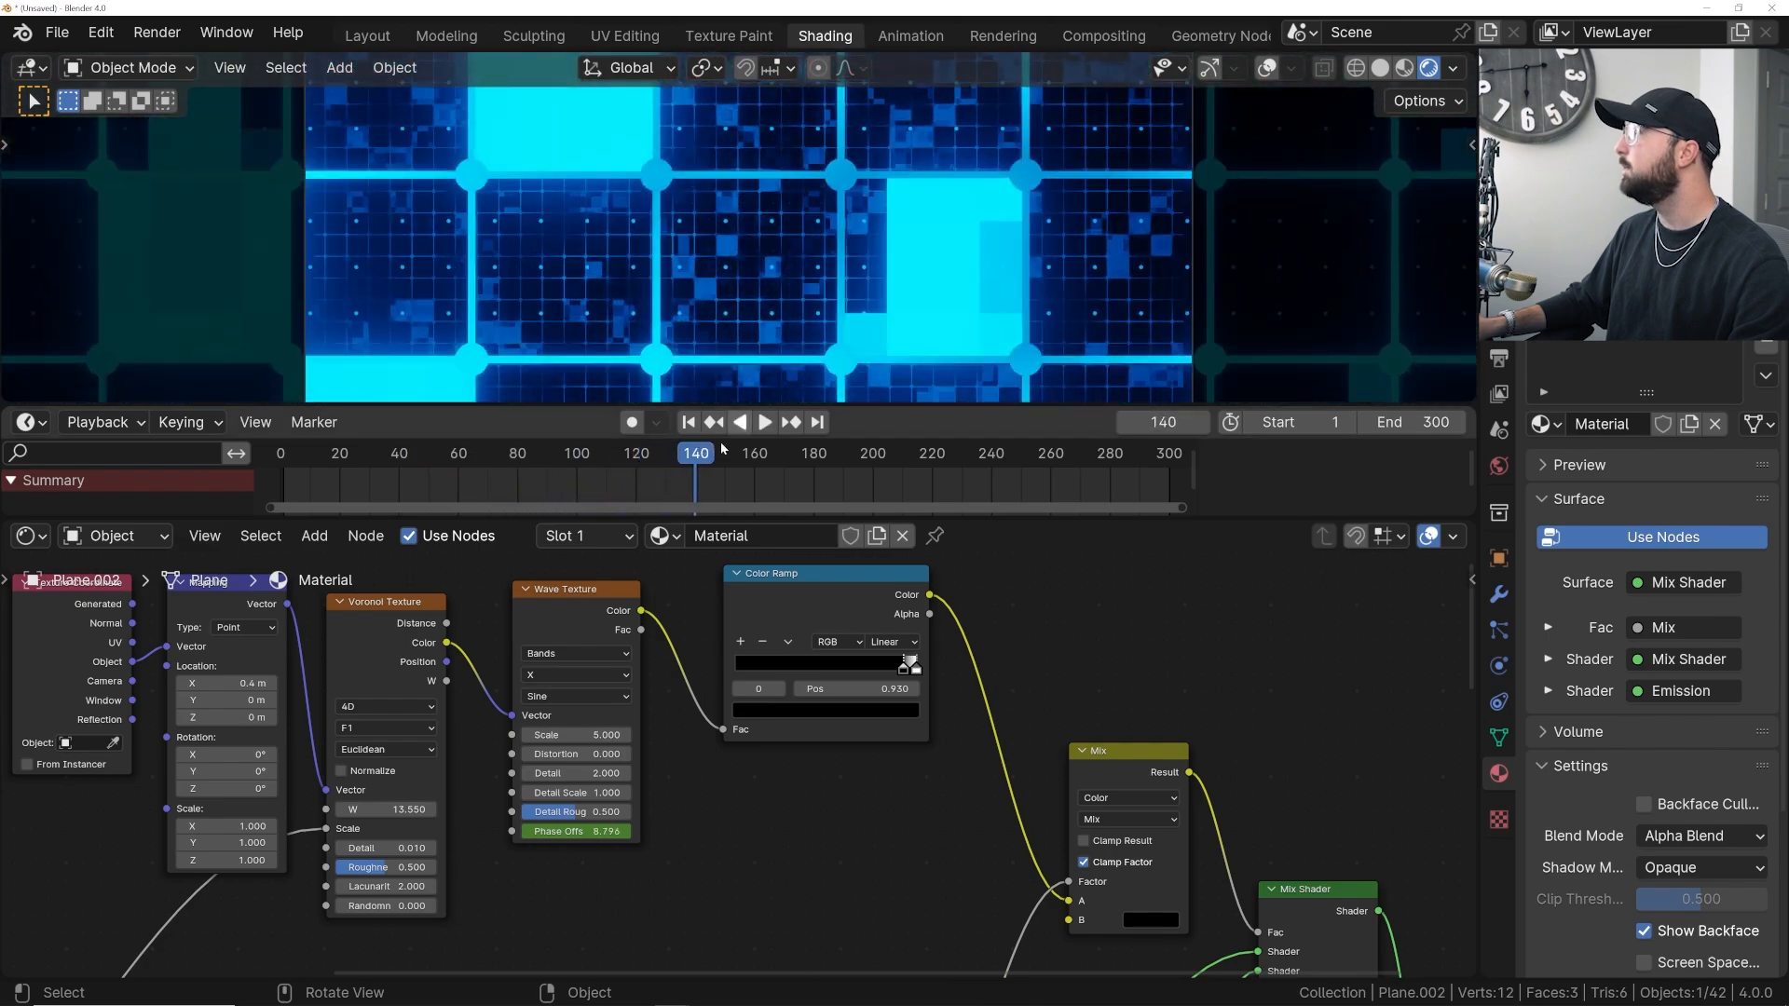
pyautogui.click(689, 423)
pyautogui.press('space')
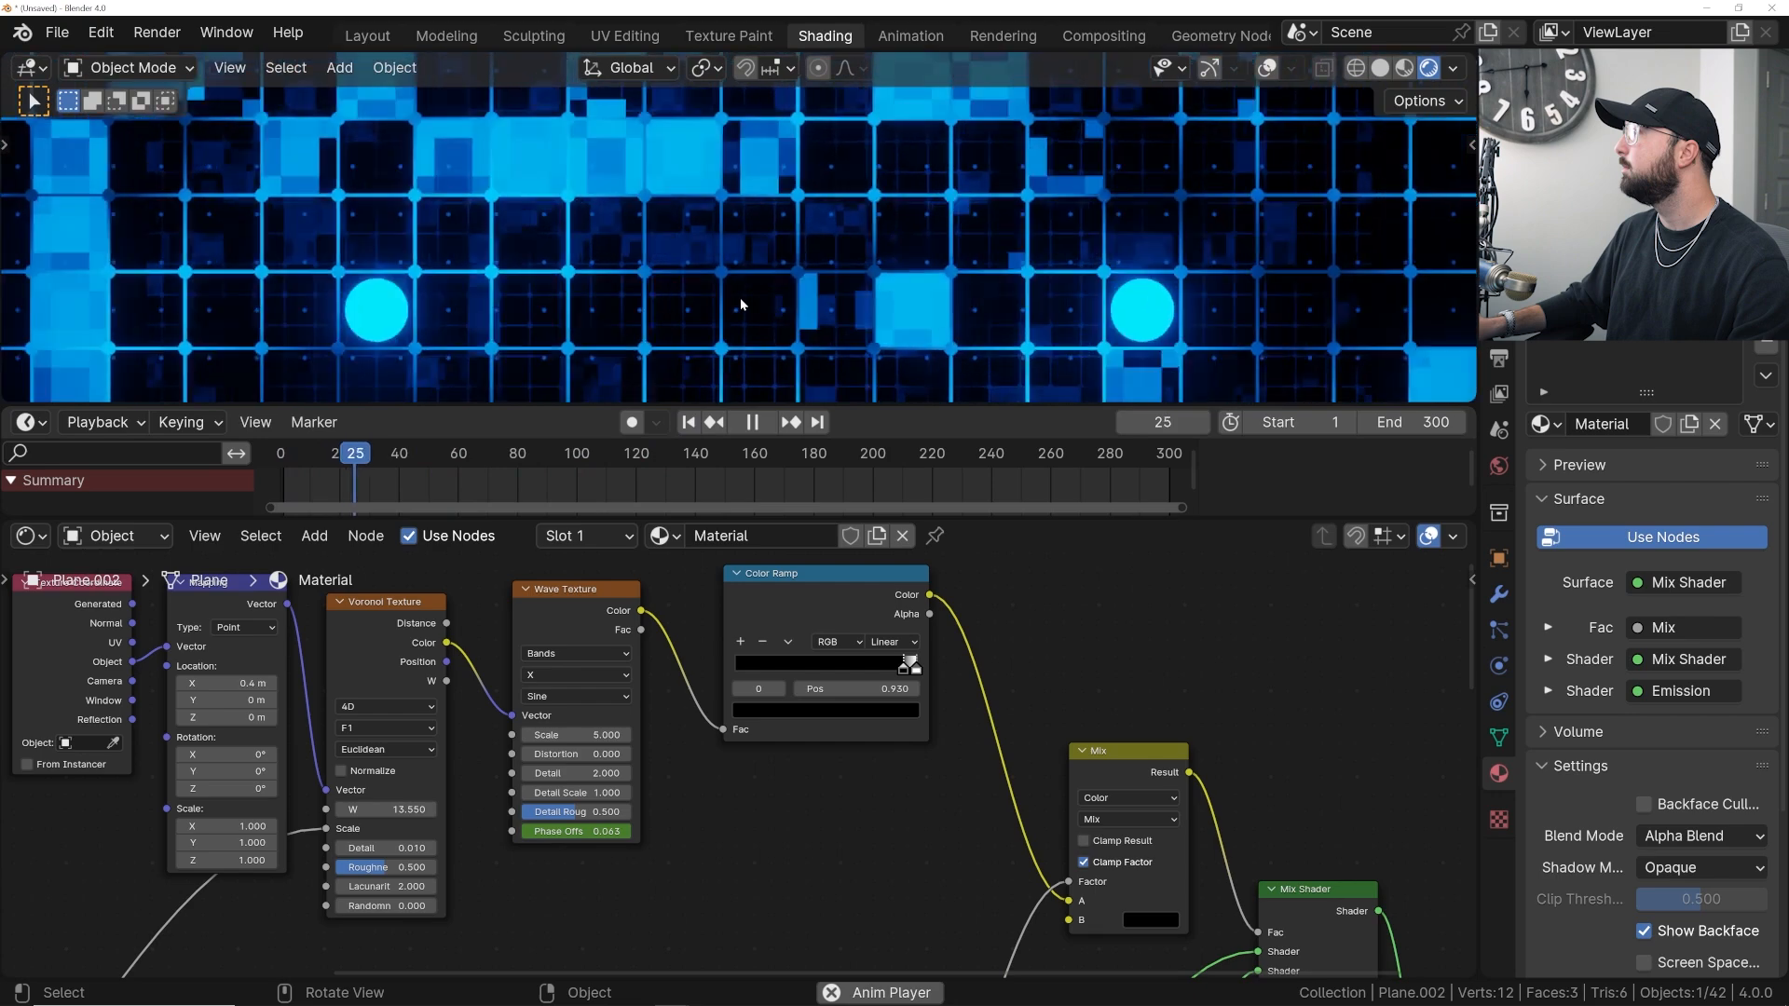
pyautogui.press('space')
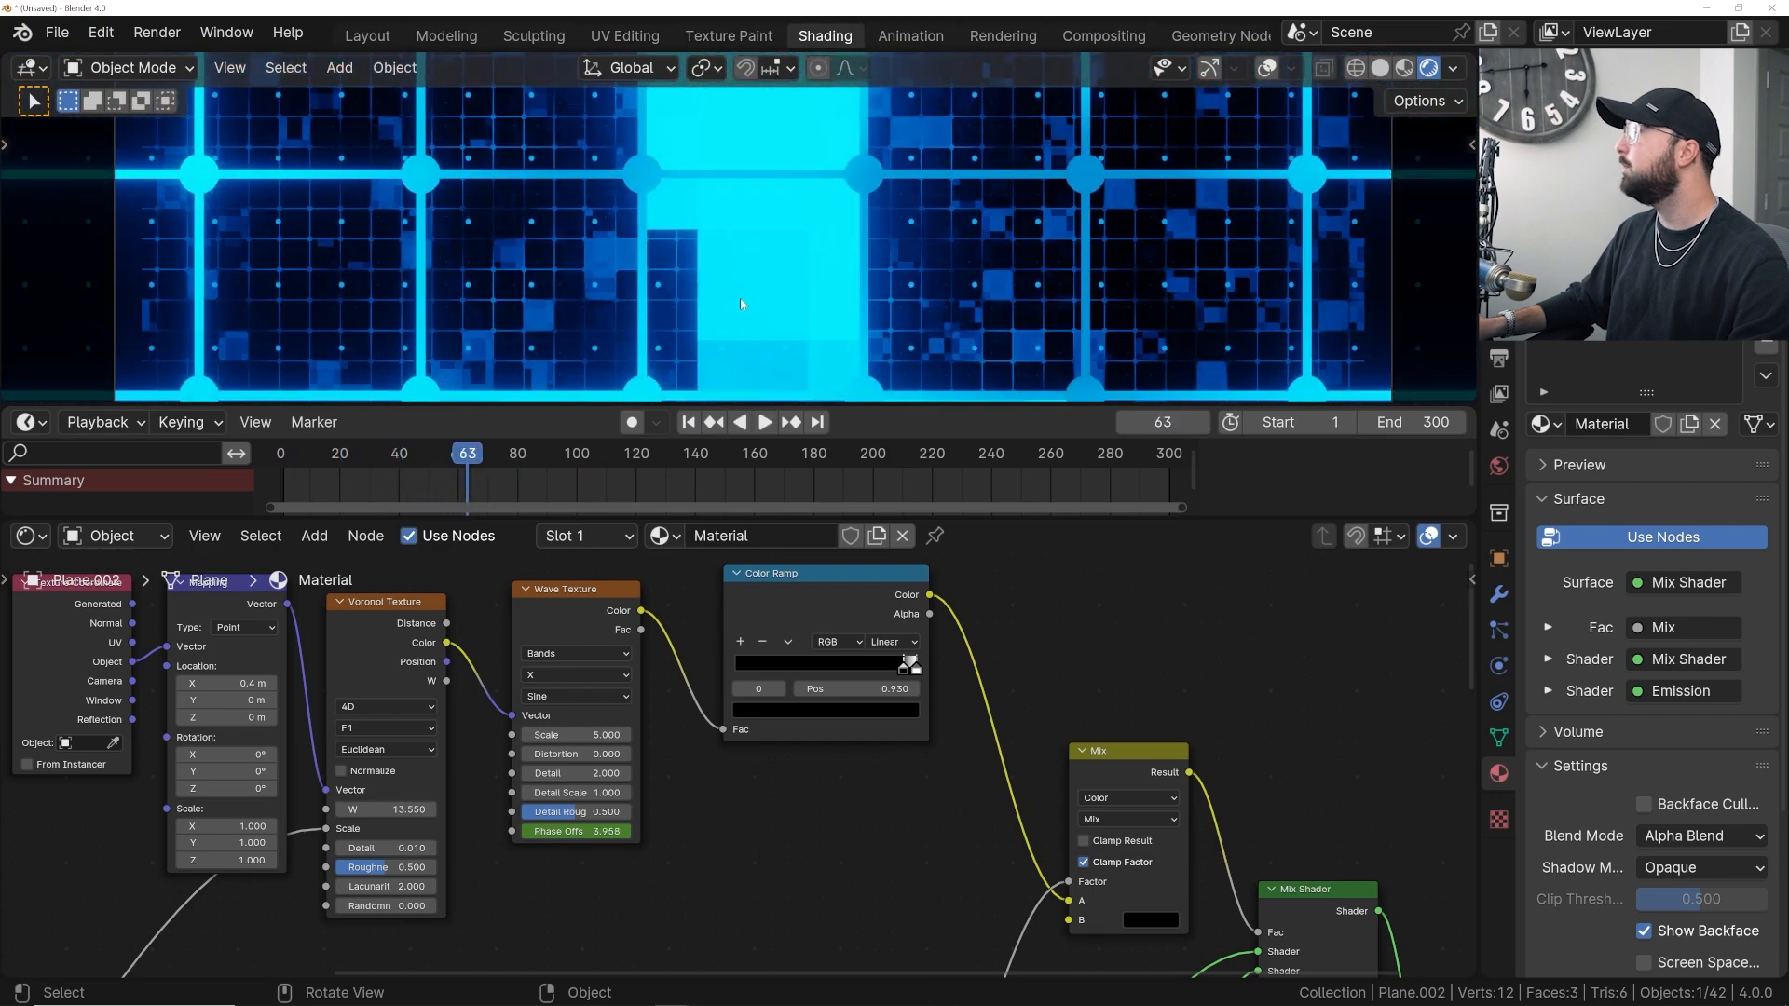
# - Set the location X of the Mapping node feeding the Voronoi Texture to 0.8 m and play the animation
pyautogui.moveTo(436, 647); pyautogui.dragTo(646, 643, button='middle')
pyautogui.keyDown('shift'); pyautogui.moveTo(449, 680); pyautogui.dragTo(771, 680); pyautogui.keyUp('shift')
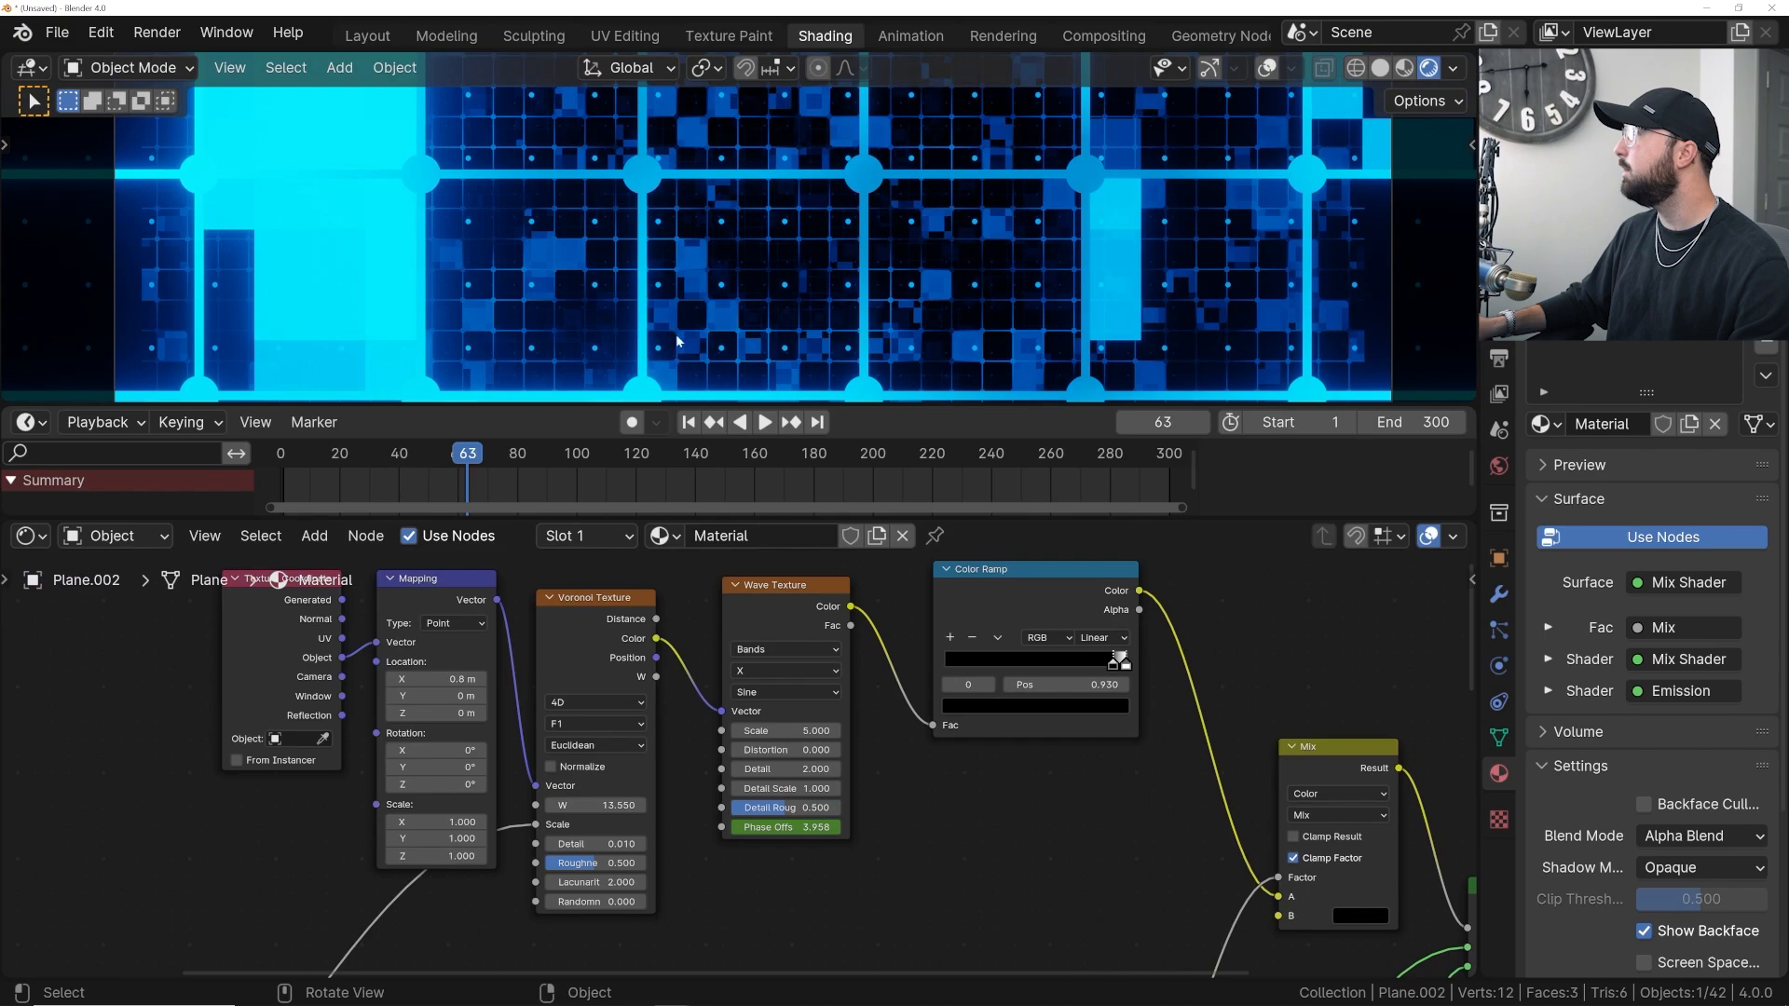
pyautogui.press('space')
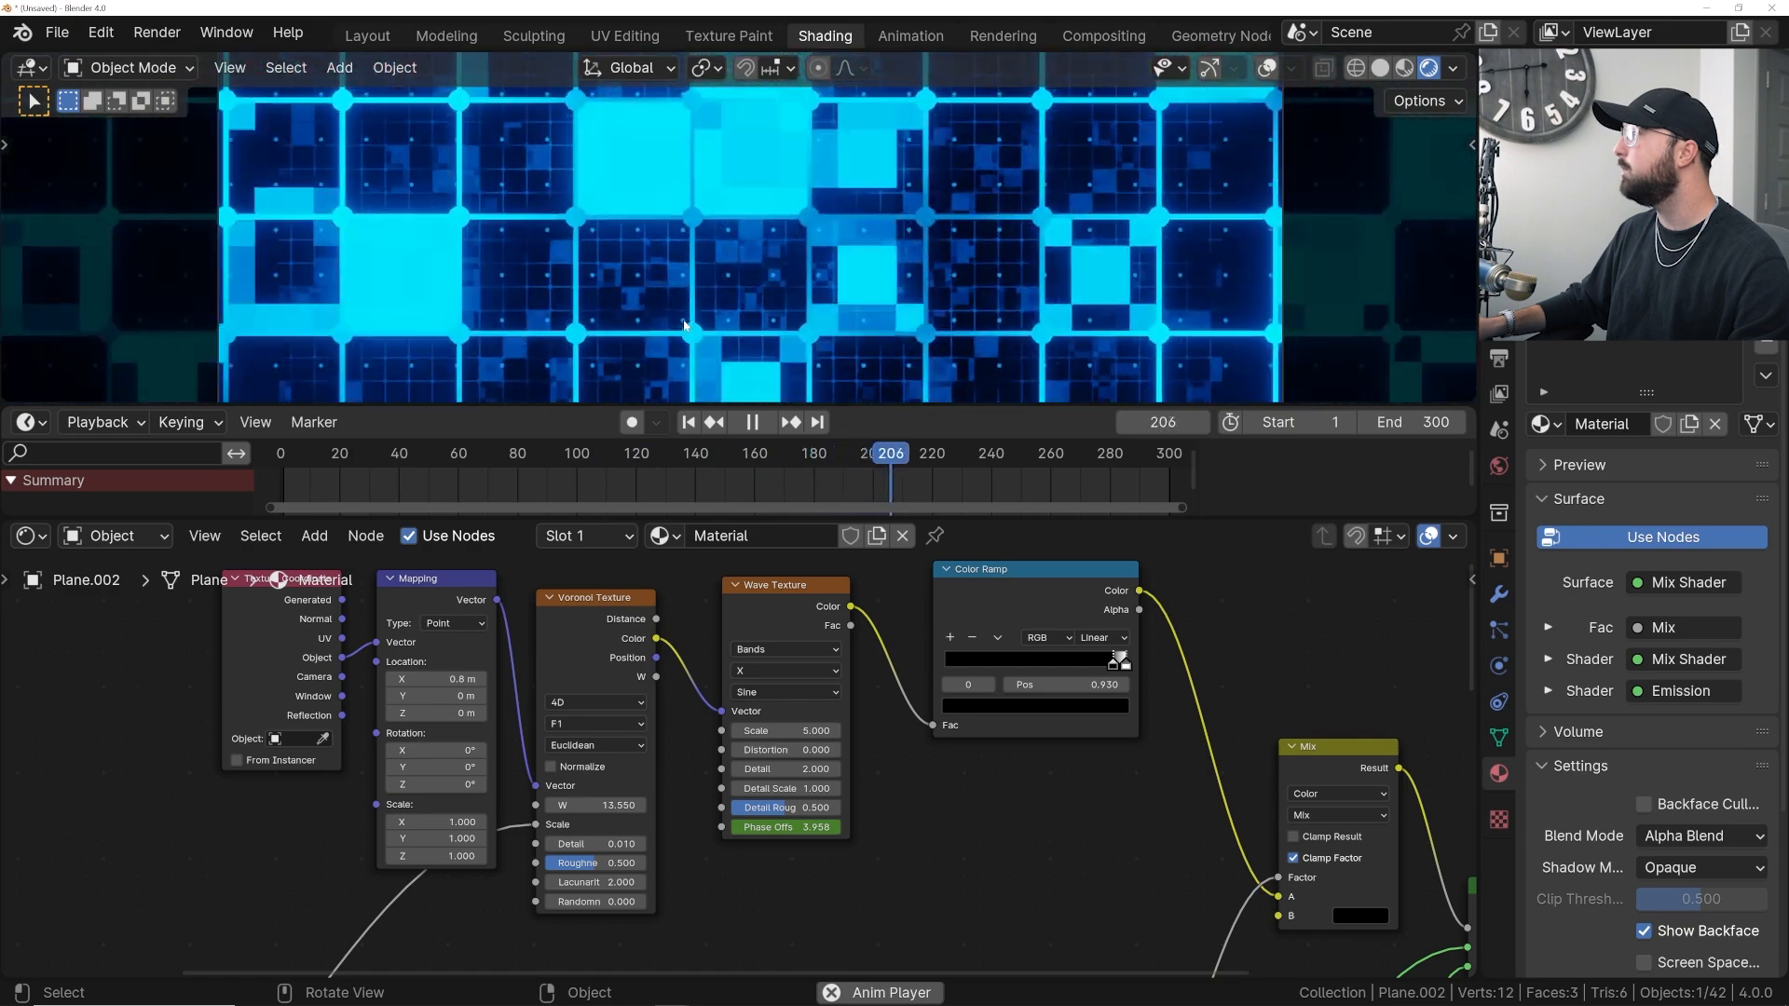
pyautogui.press('space')
# - At frame 218, set the location X of the Mapping node feeding the Voronoi Texture to 1.2 m and play the animation
pyautogui.moveTo(972, 454); pyautogui.dragTo(926, 459)
pyautogui.keyDown('shift'); pyautogui.moveTo(468, 678); pyautogui.dragTo(498, 678); pyautogui.keyUp('shift')
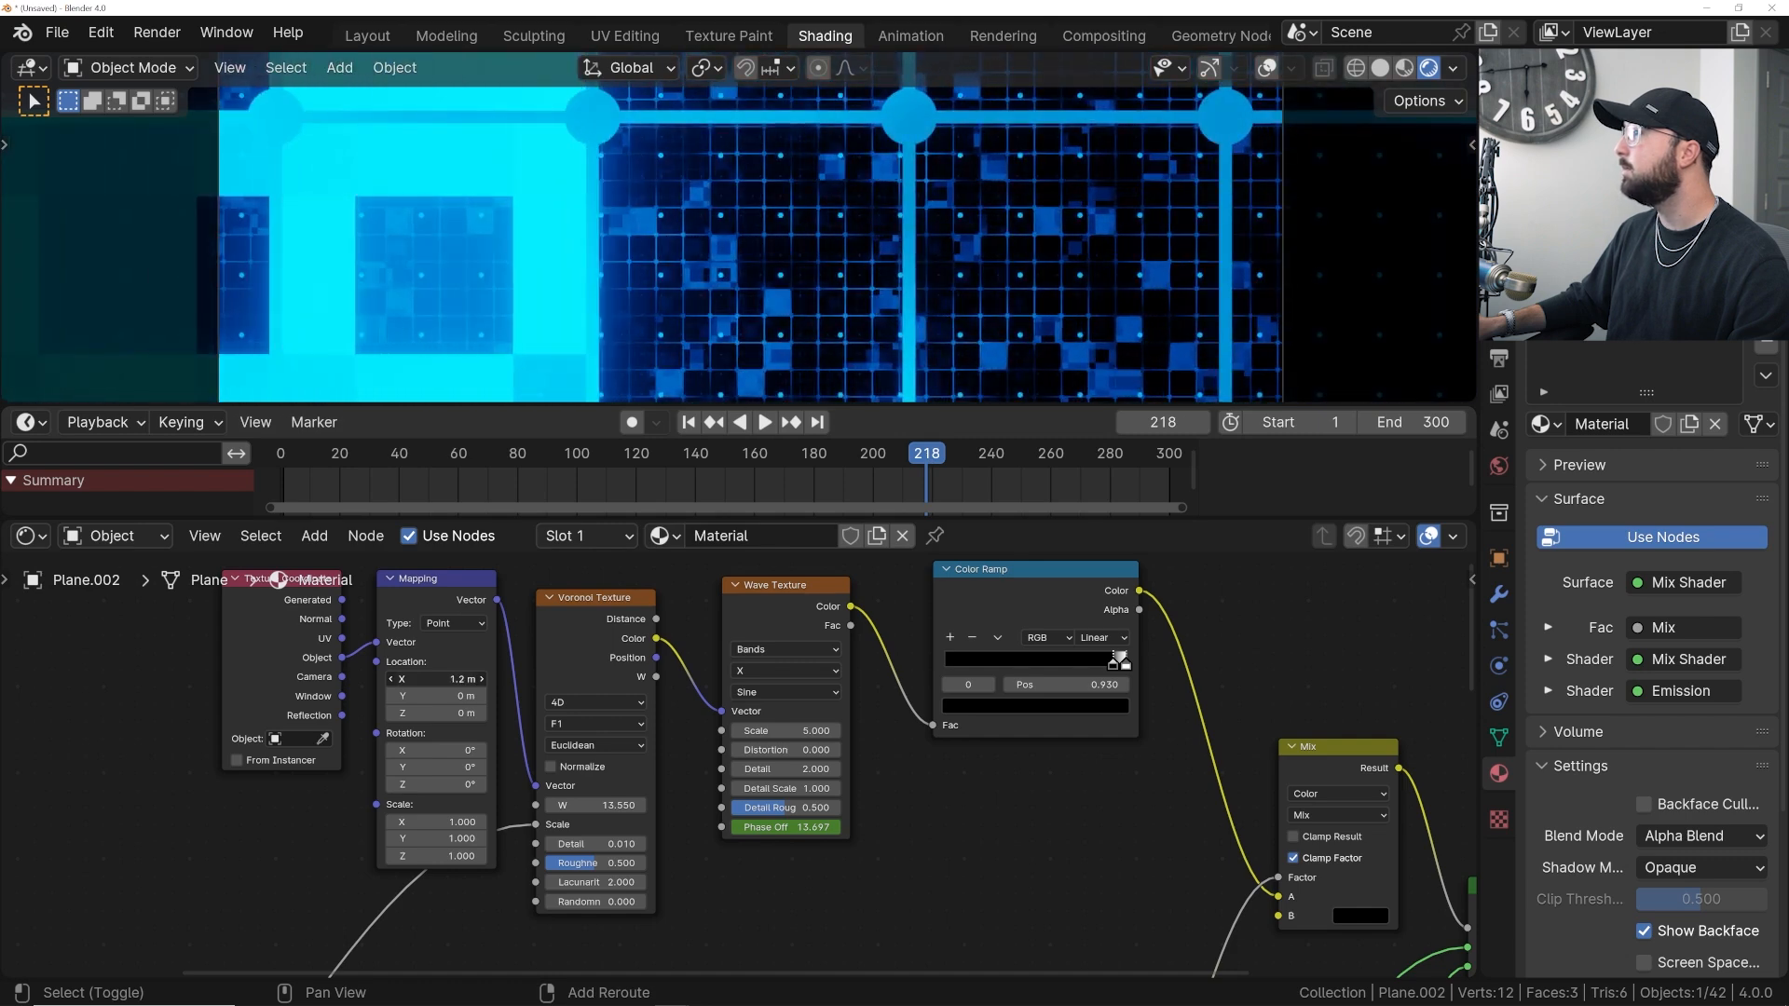
pyautogui.press('space')
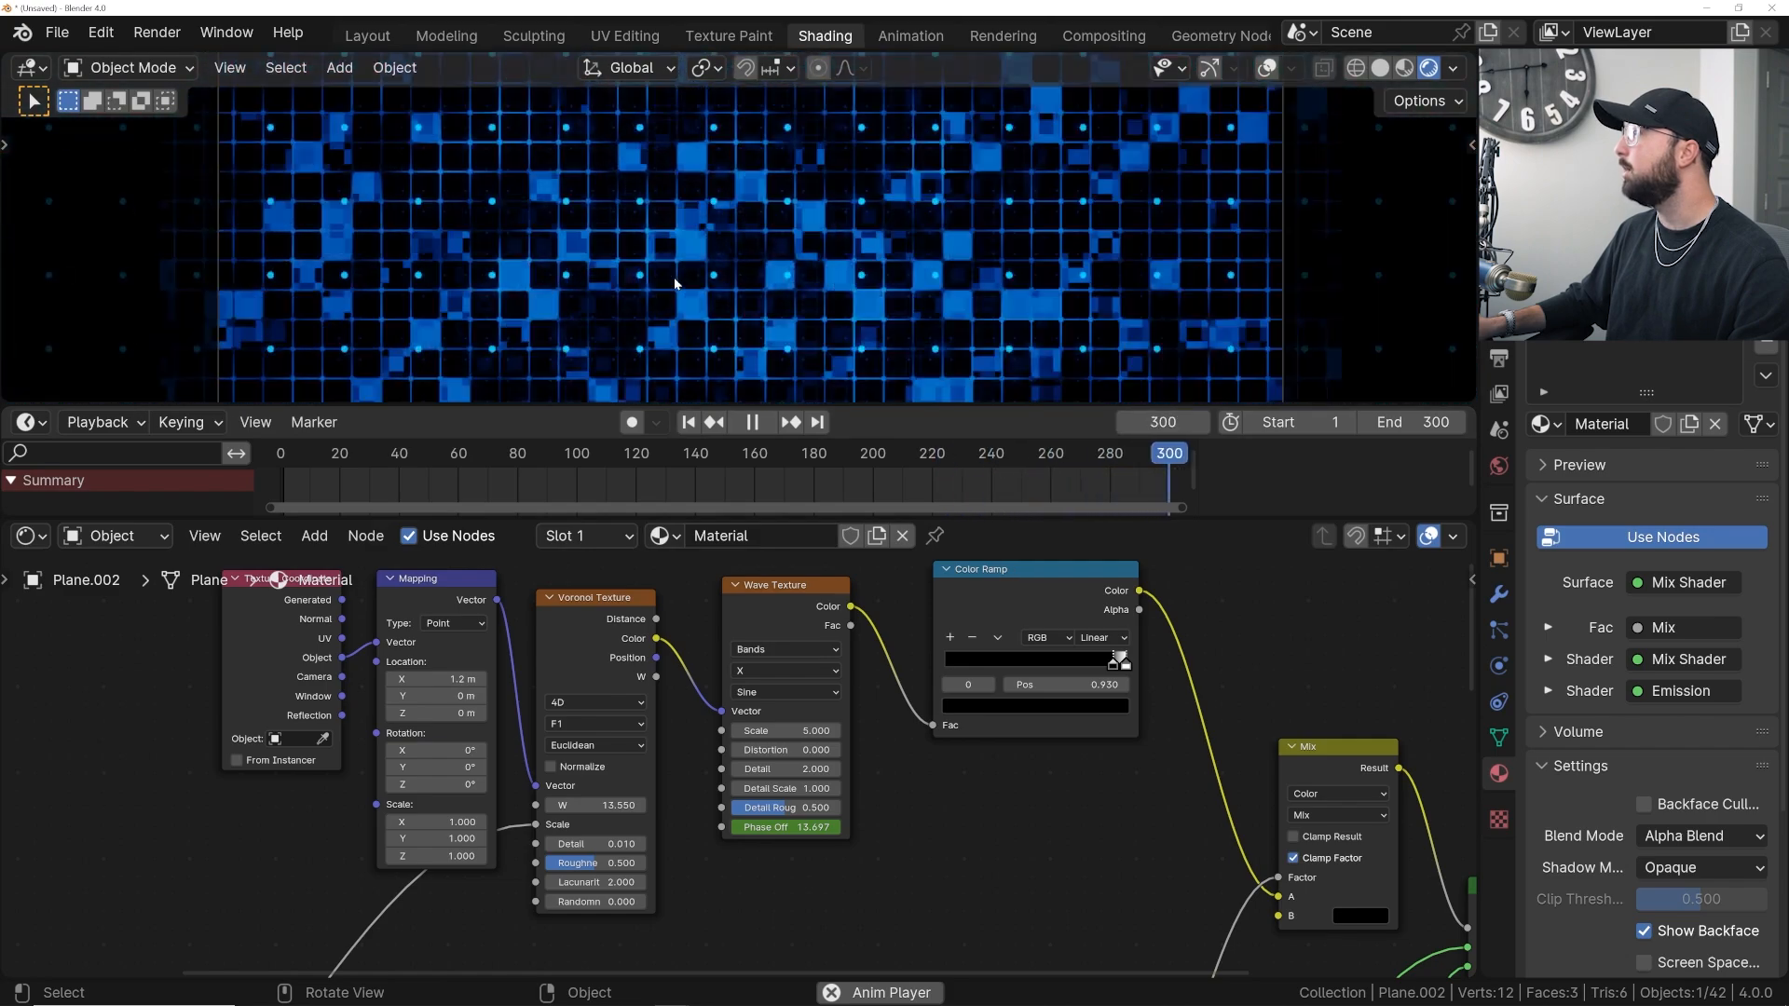
pyautogui.press('space')
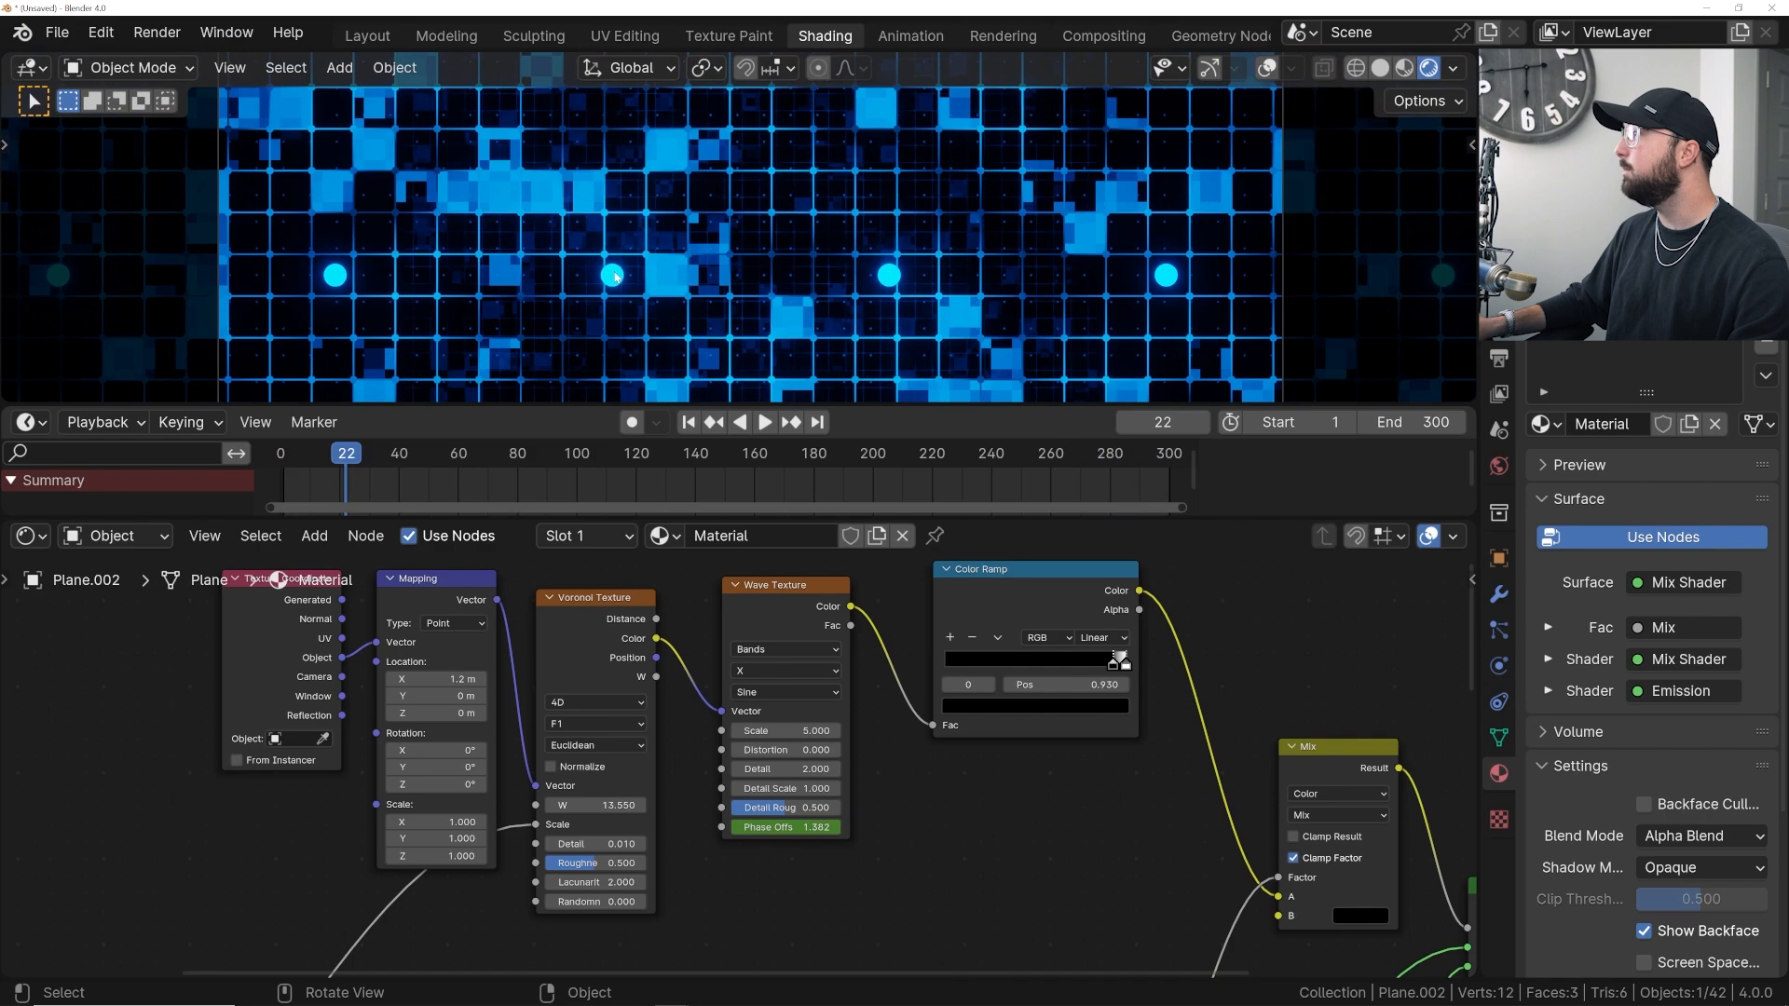
# - Return to the Layout workspace and move the playhead to frame 0
pyautogui.scroll(-4, 615, 276)
pyautogui.click(366, 37)
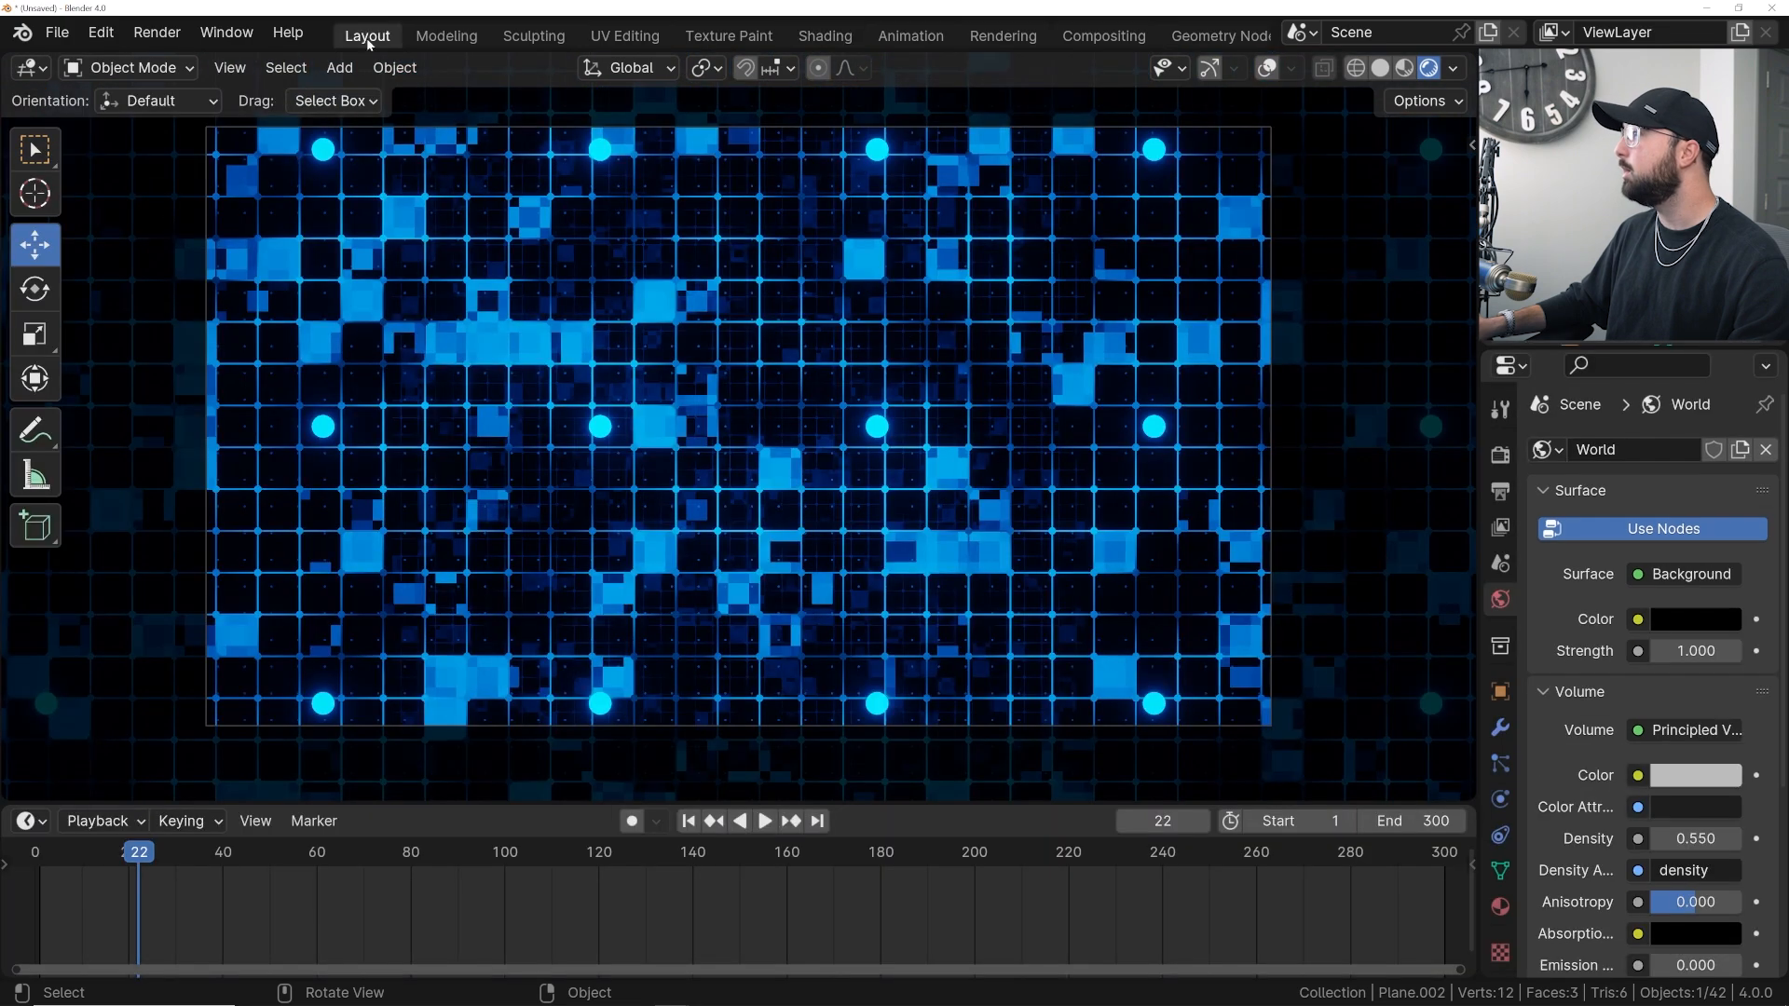
pyautogui.click(691, 821)
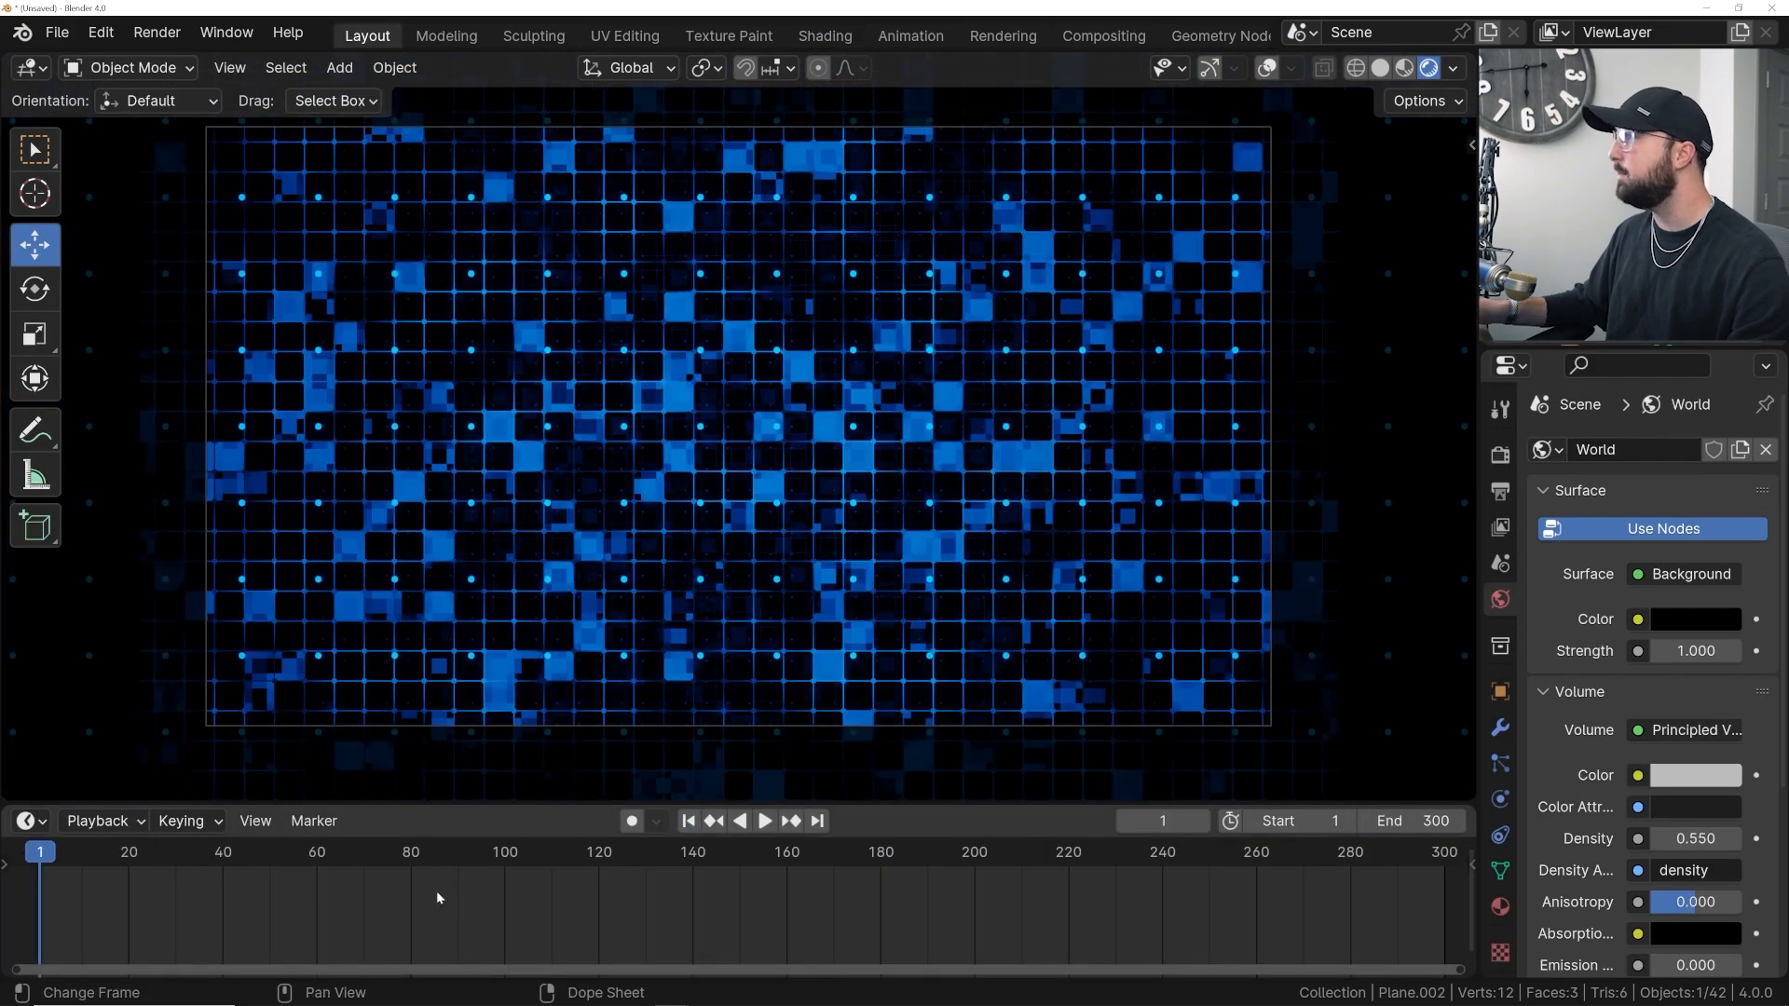
pyautogui.press('Left')
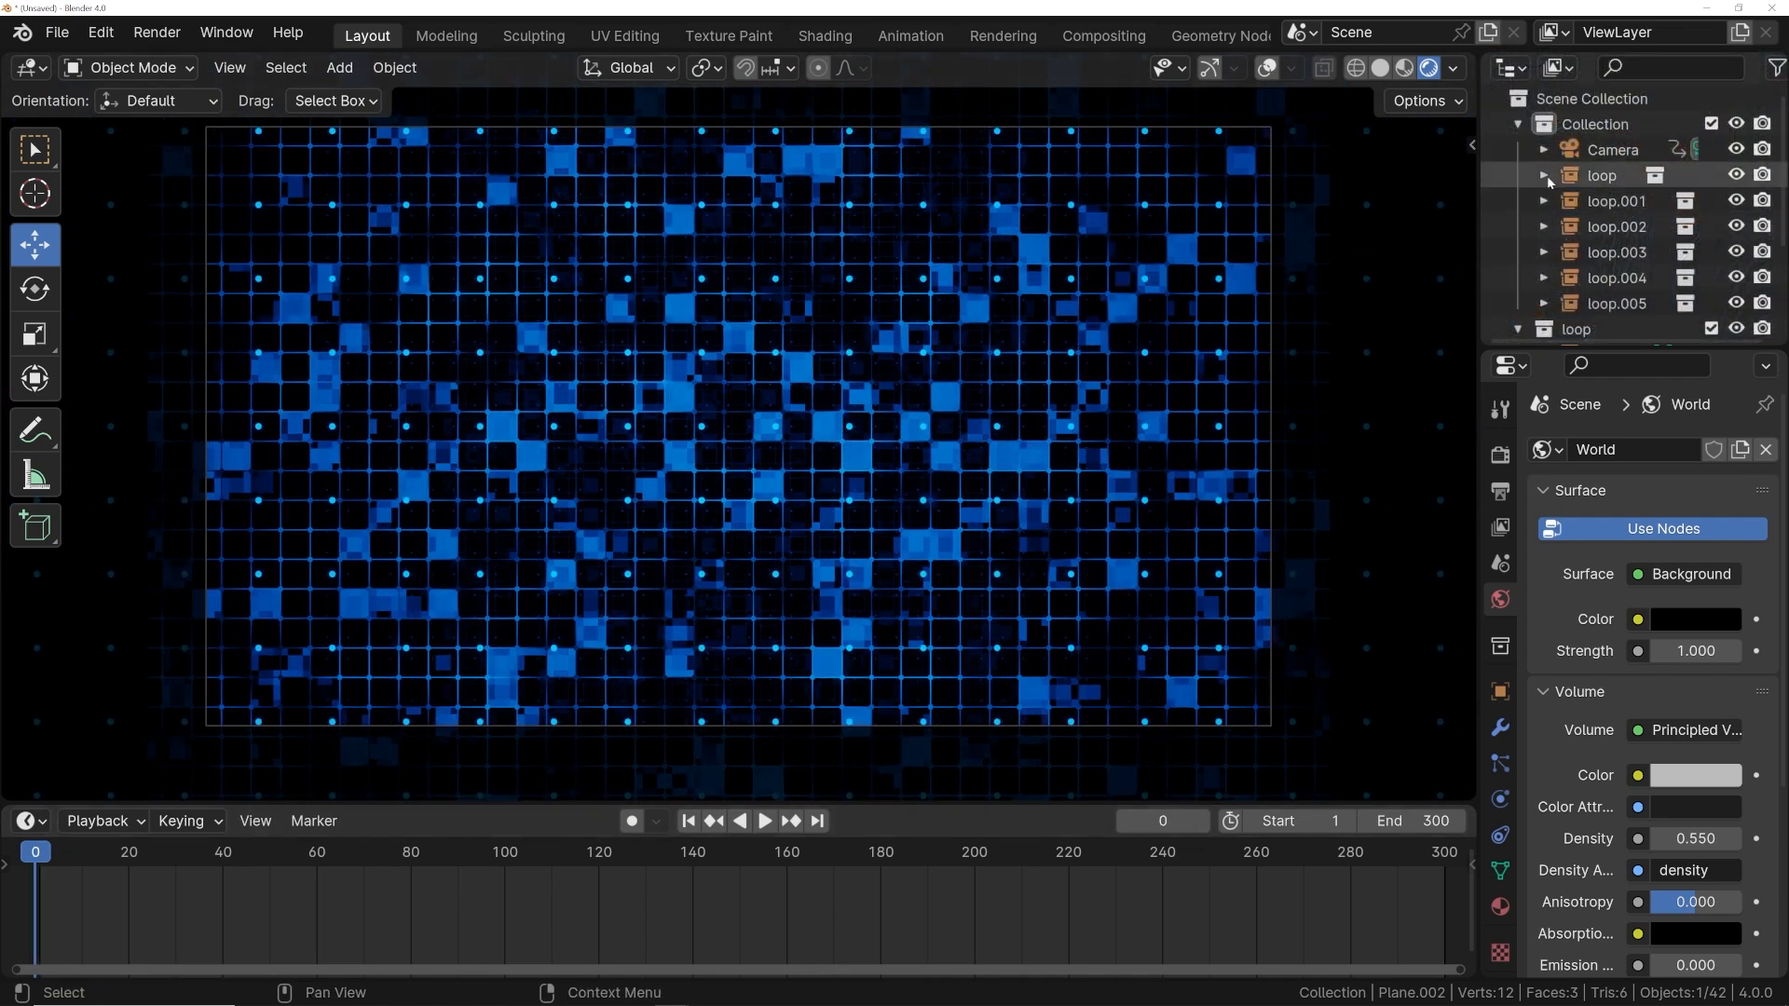
# - Keyframe the camera's rotation at frame 0, then set its Y rotation to 360° with a keyframe at frame 300
pyautogui.click(1607, 150)
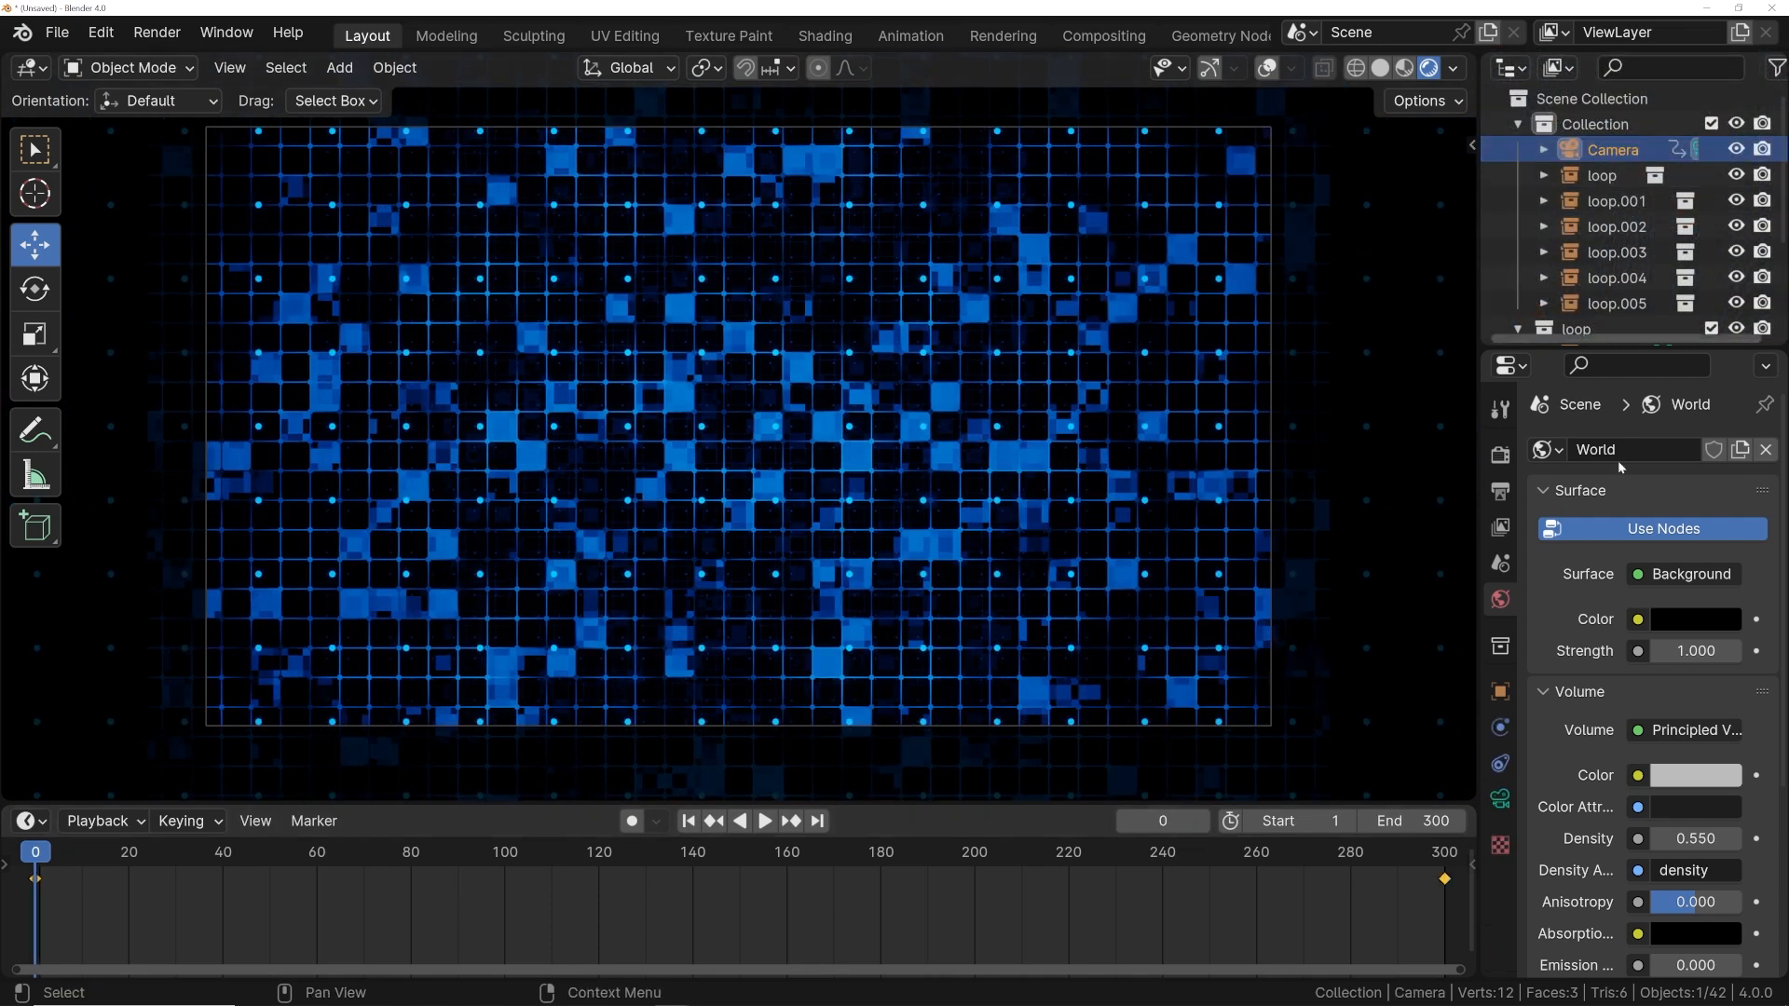
pyautogui.click(1500, 691)
pyautogui.moveTo(1670, 636); pyautogui.dragTo(1672, 636)
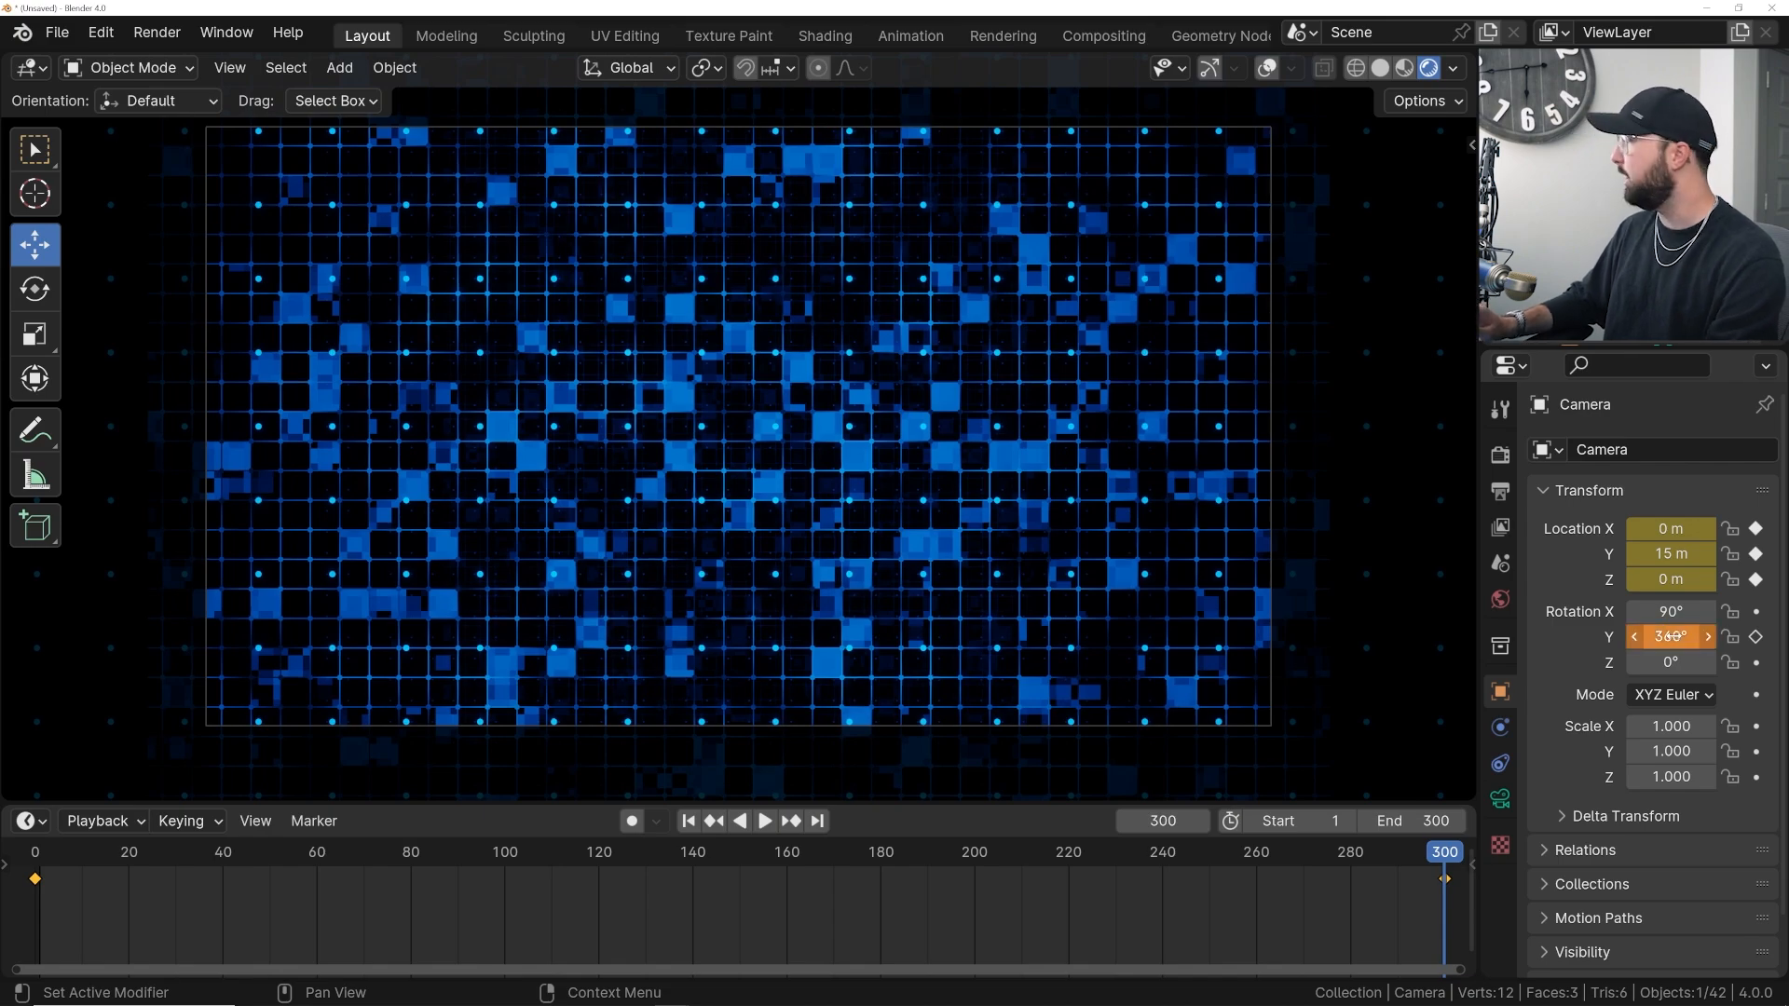
# - Play the animation with pauses at frames 200 and 268 to check the camera's roll, close up and in full camera framing
pyautogui.press('space')
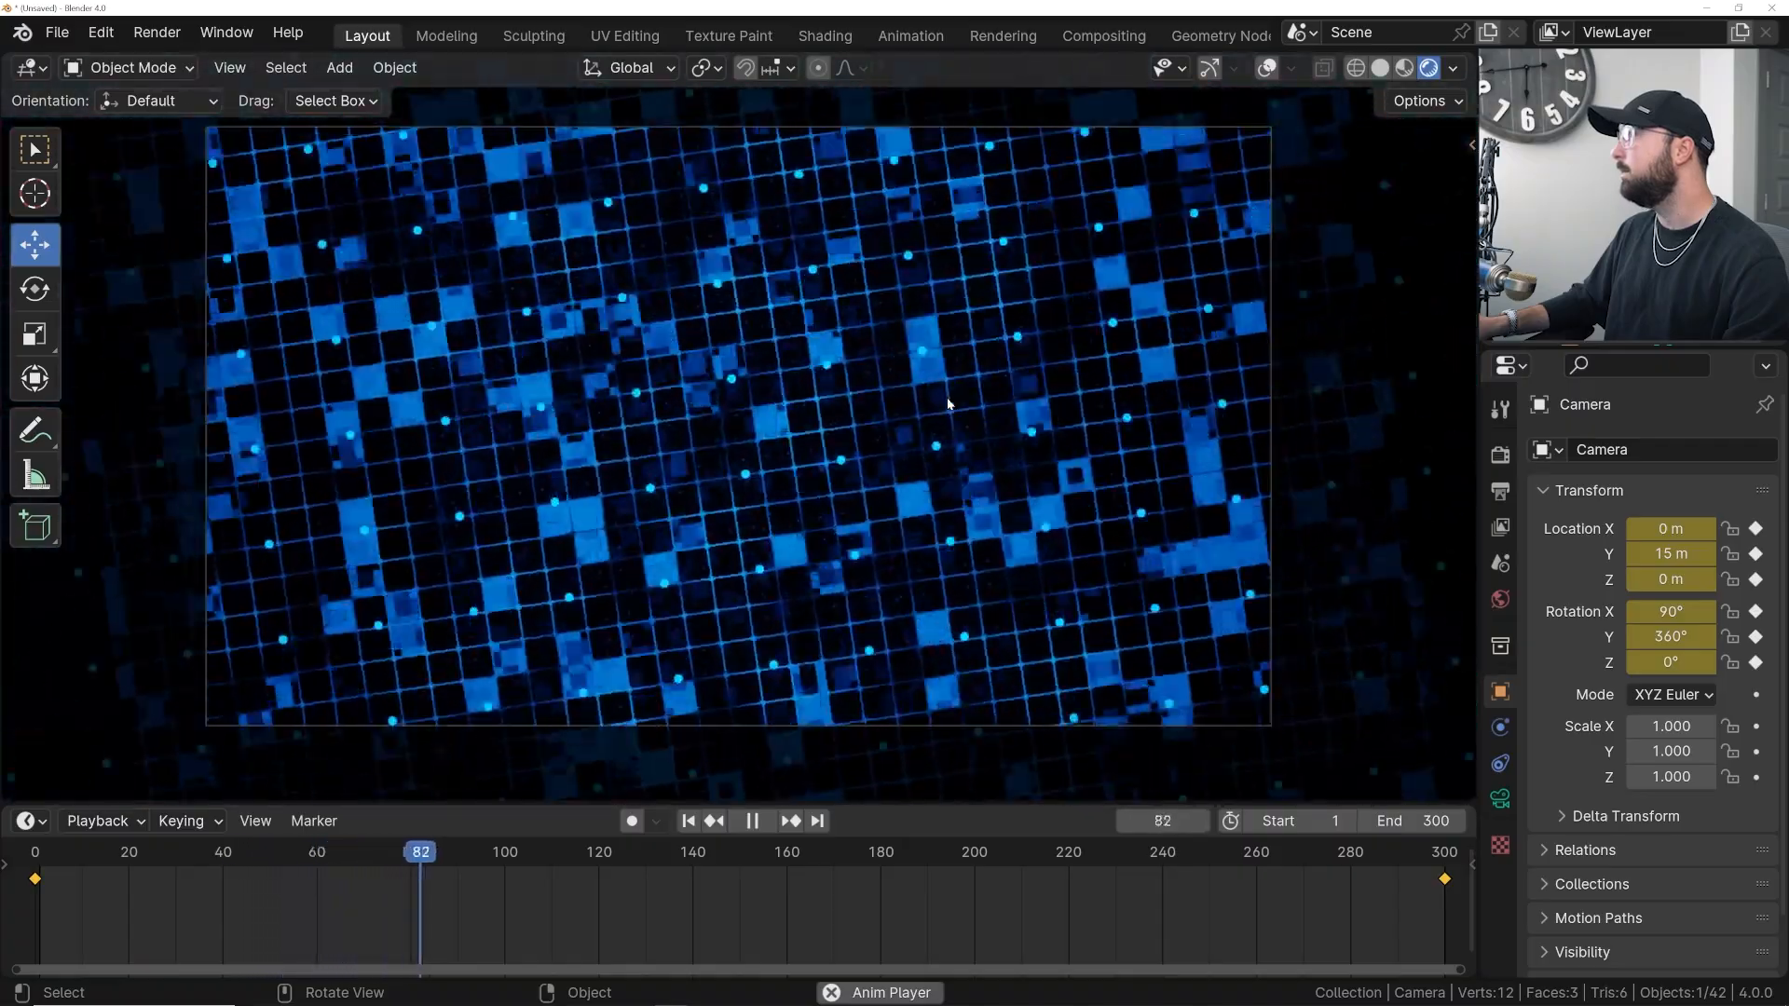
pyautogui.scroll(3, 946, 404)
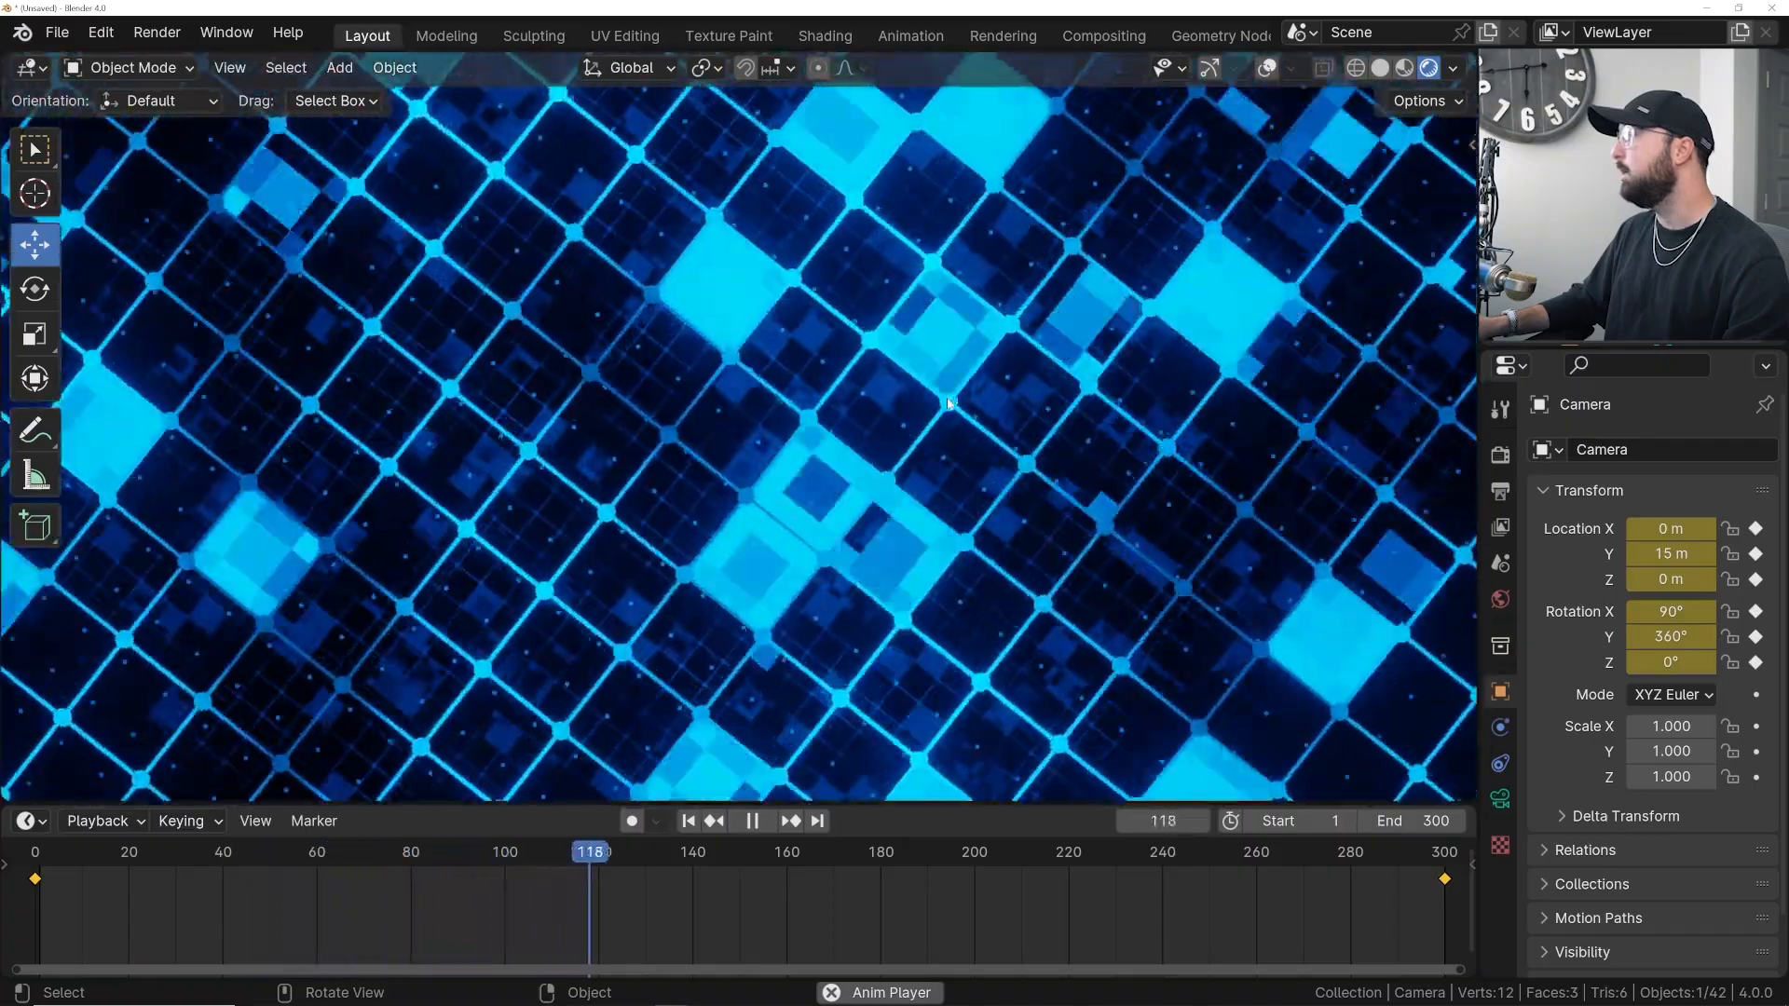
pyautogui.press('space')
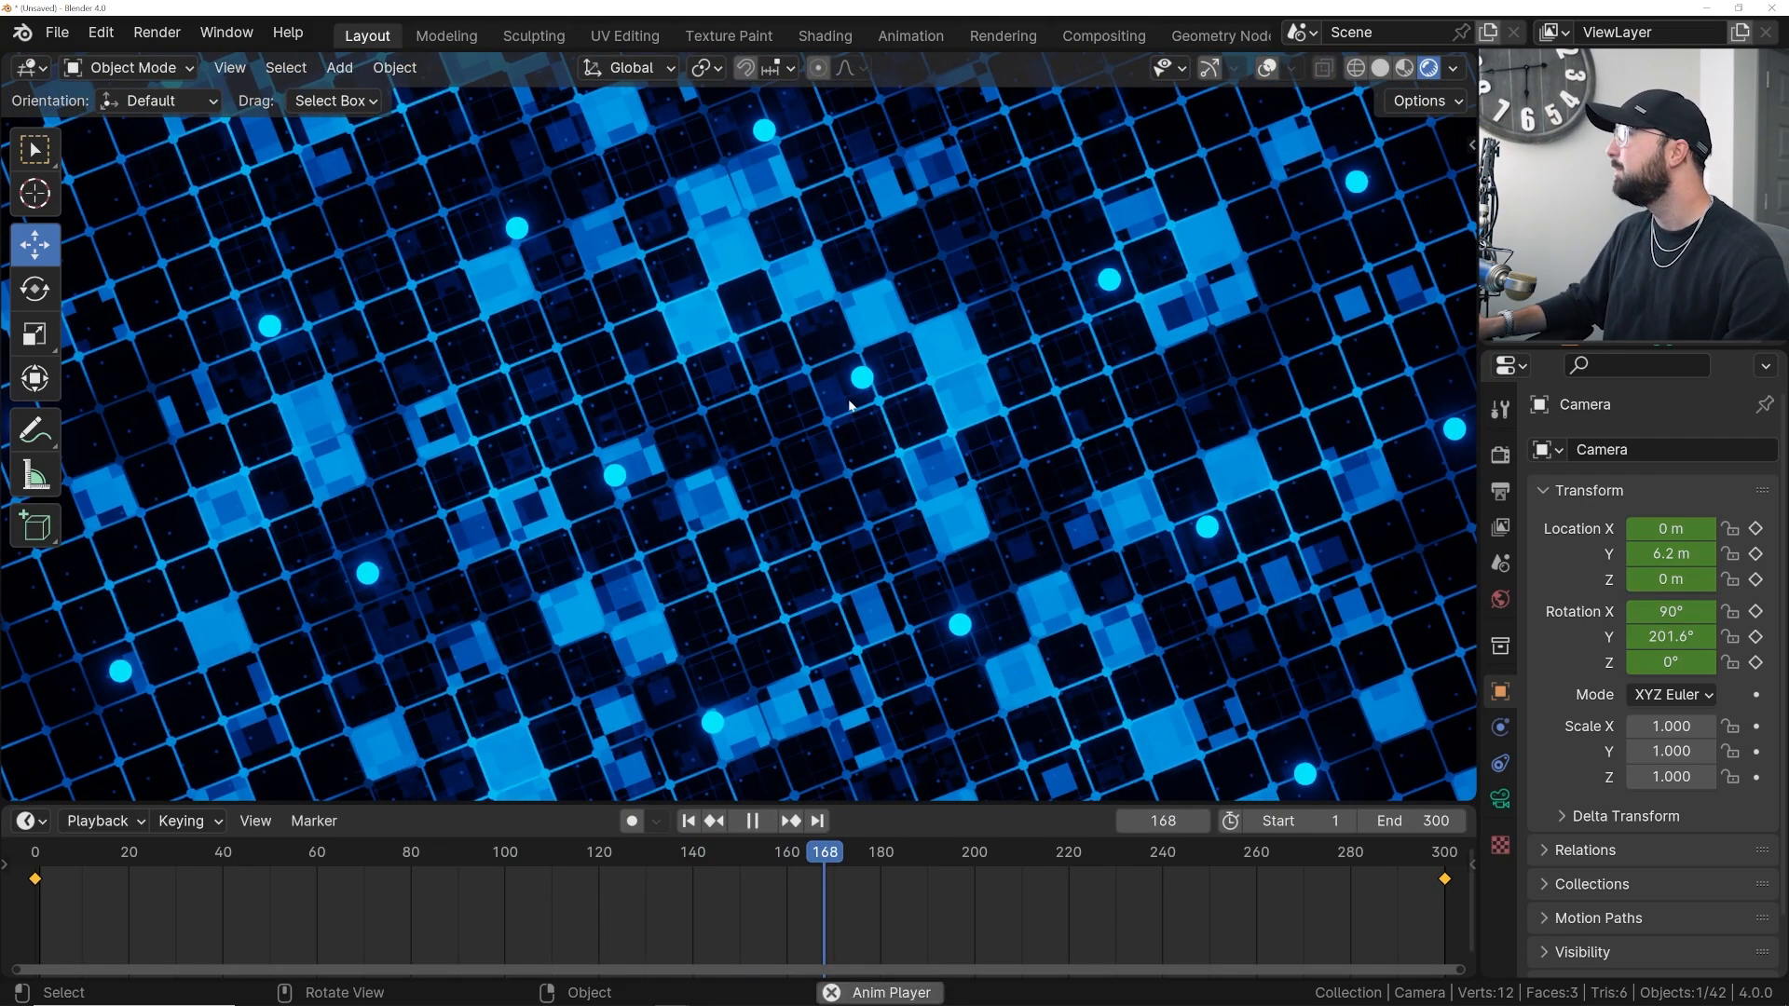
pyautogui.press('space')
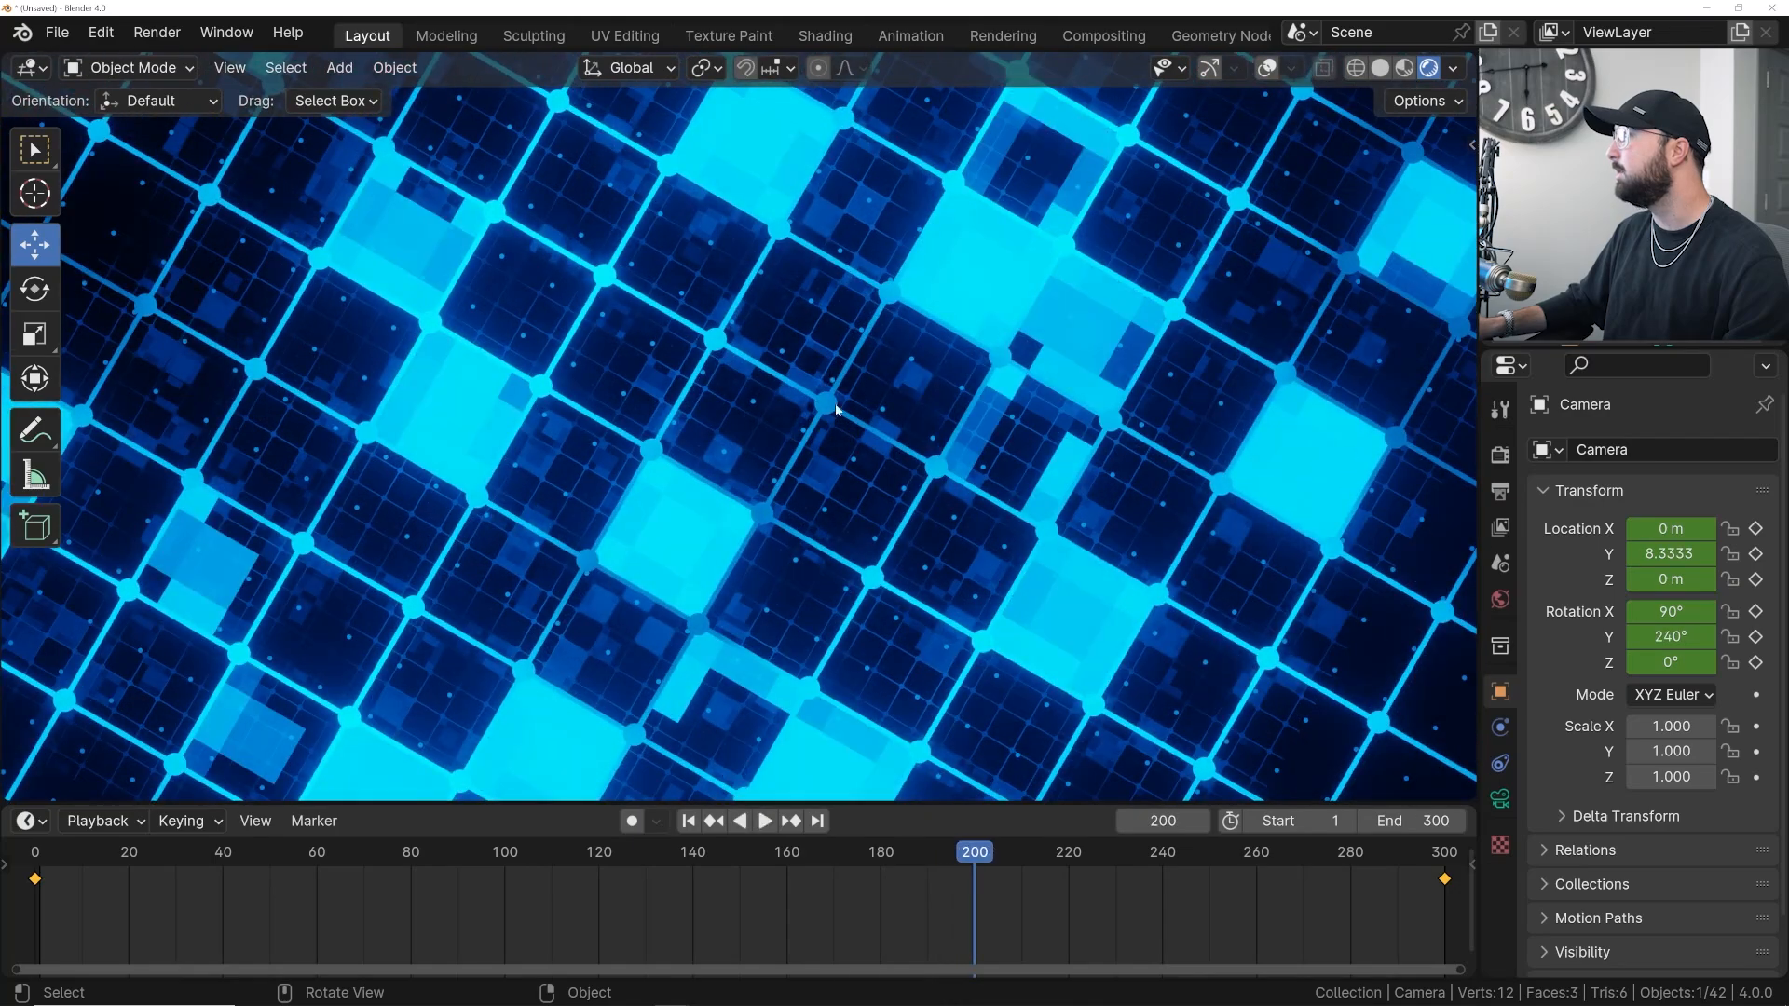
pyautogui.press('space')
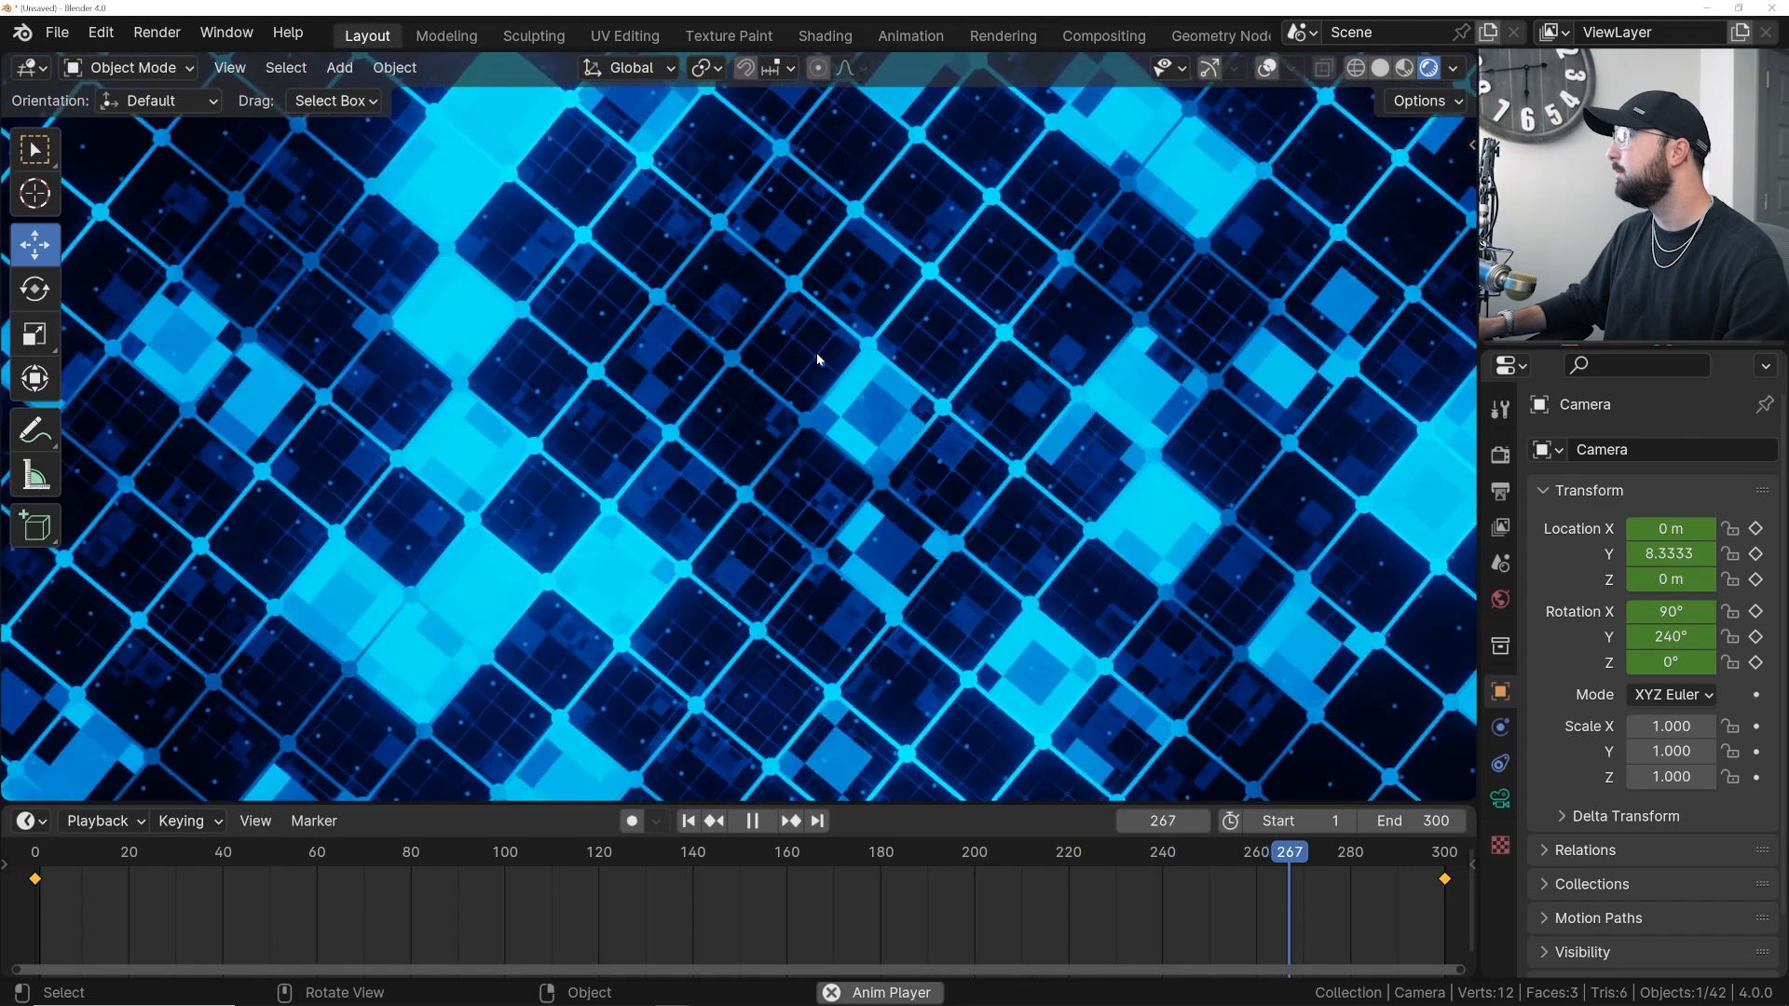
pyautogui.press('space')
pyautogui.scroll(-3, 817, 359)
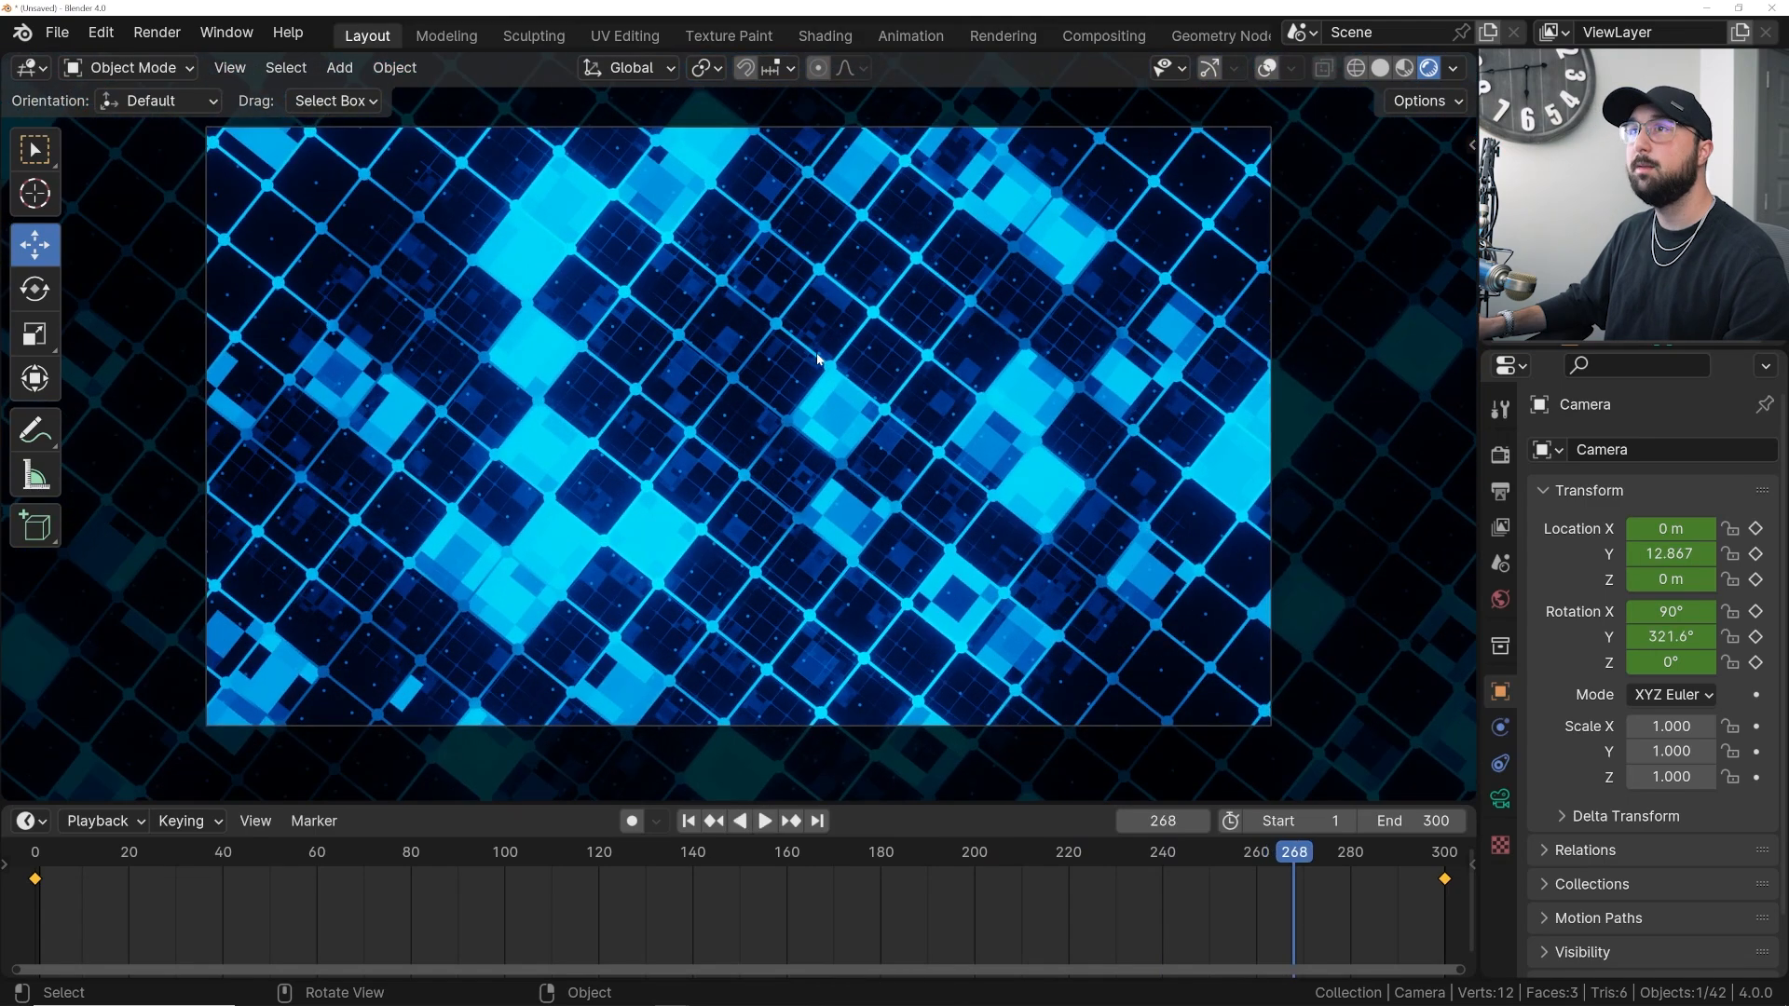
pyautogui.scroll(1, 817, 359)
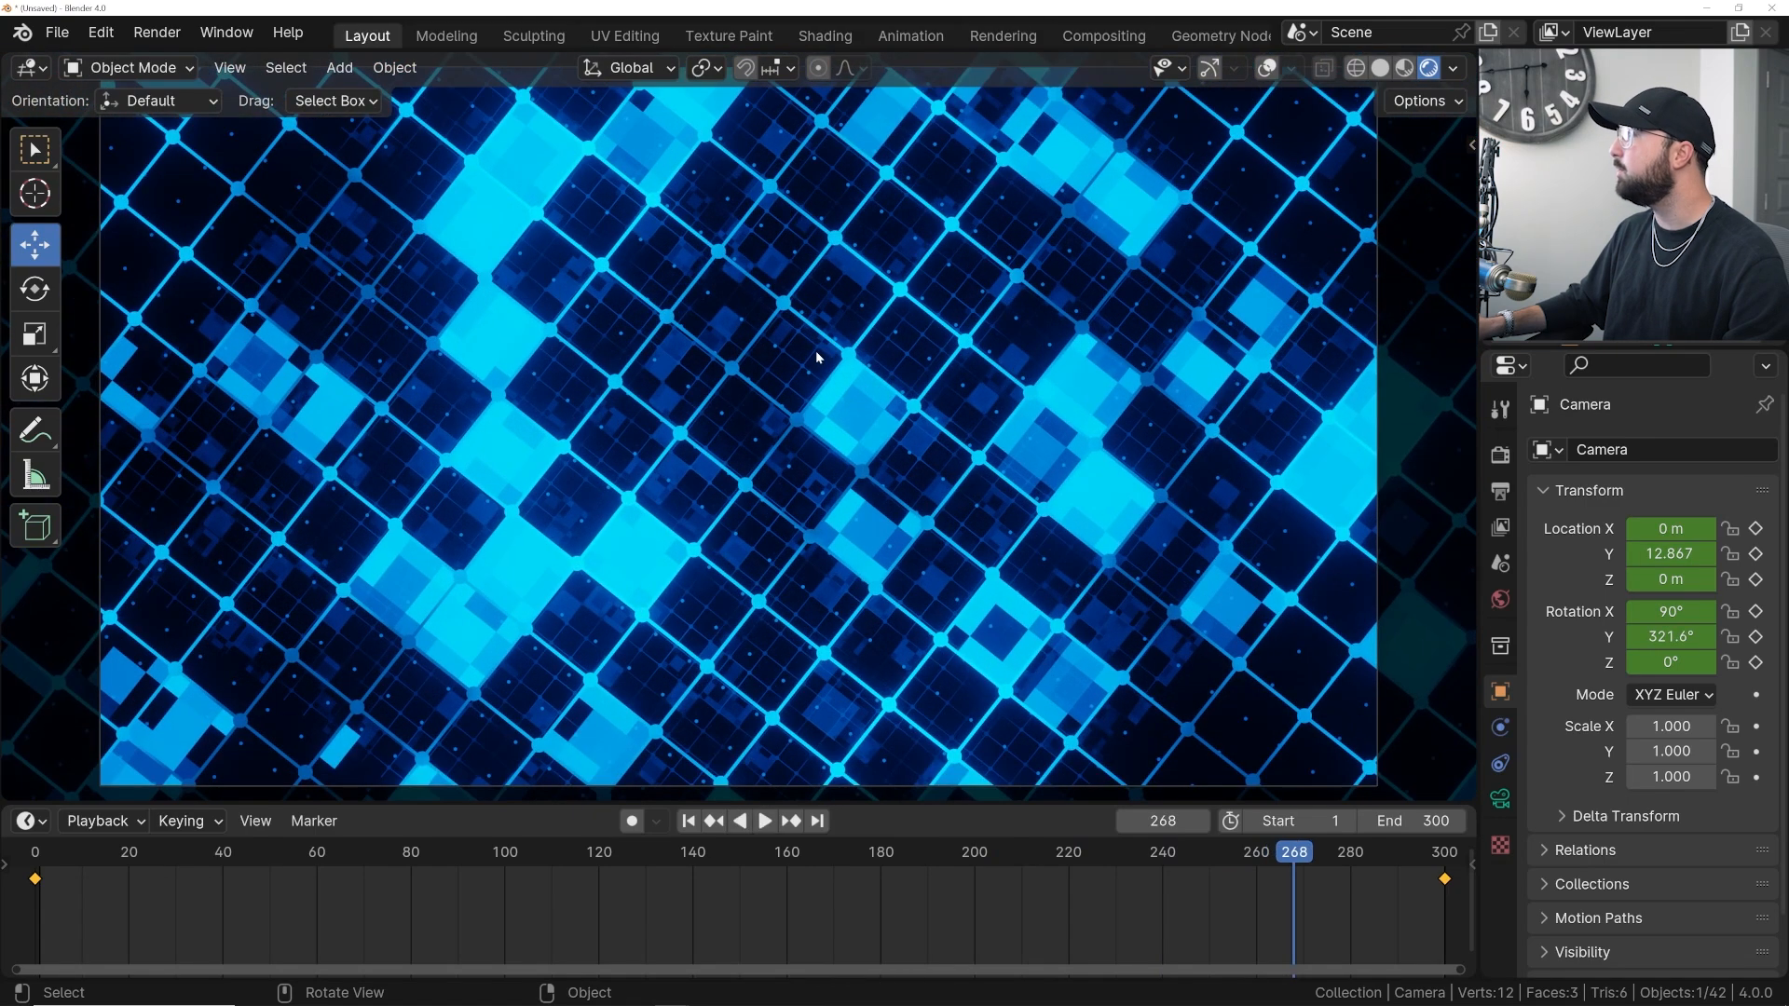
# - Return to the first frame and replay the spinning fly-through up to frame 47
pyautogui.click(688, 820)
pyautogui.press('space')
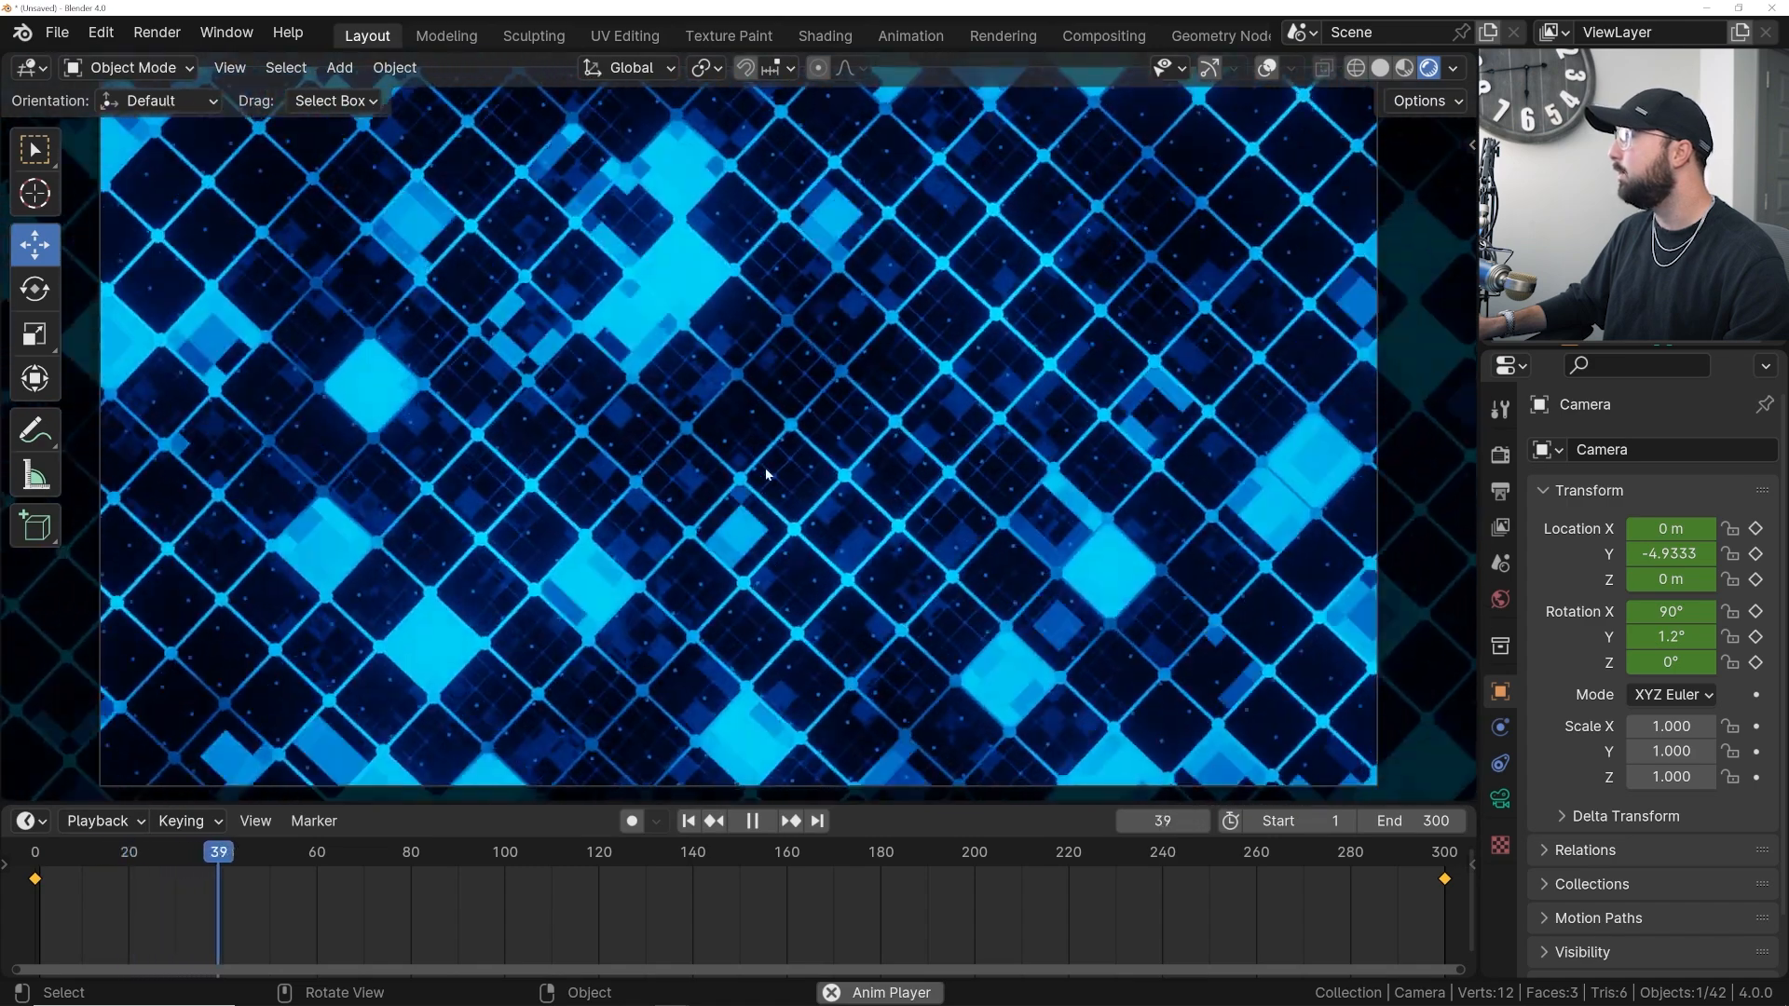
pyautogui.press('space')
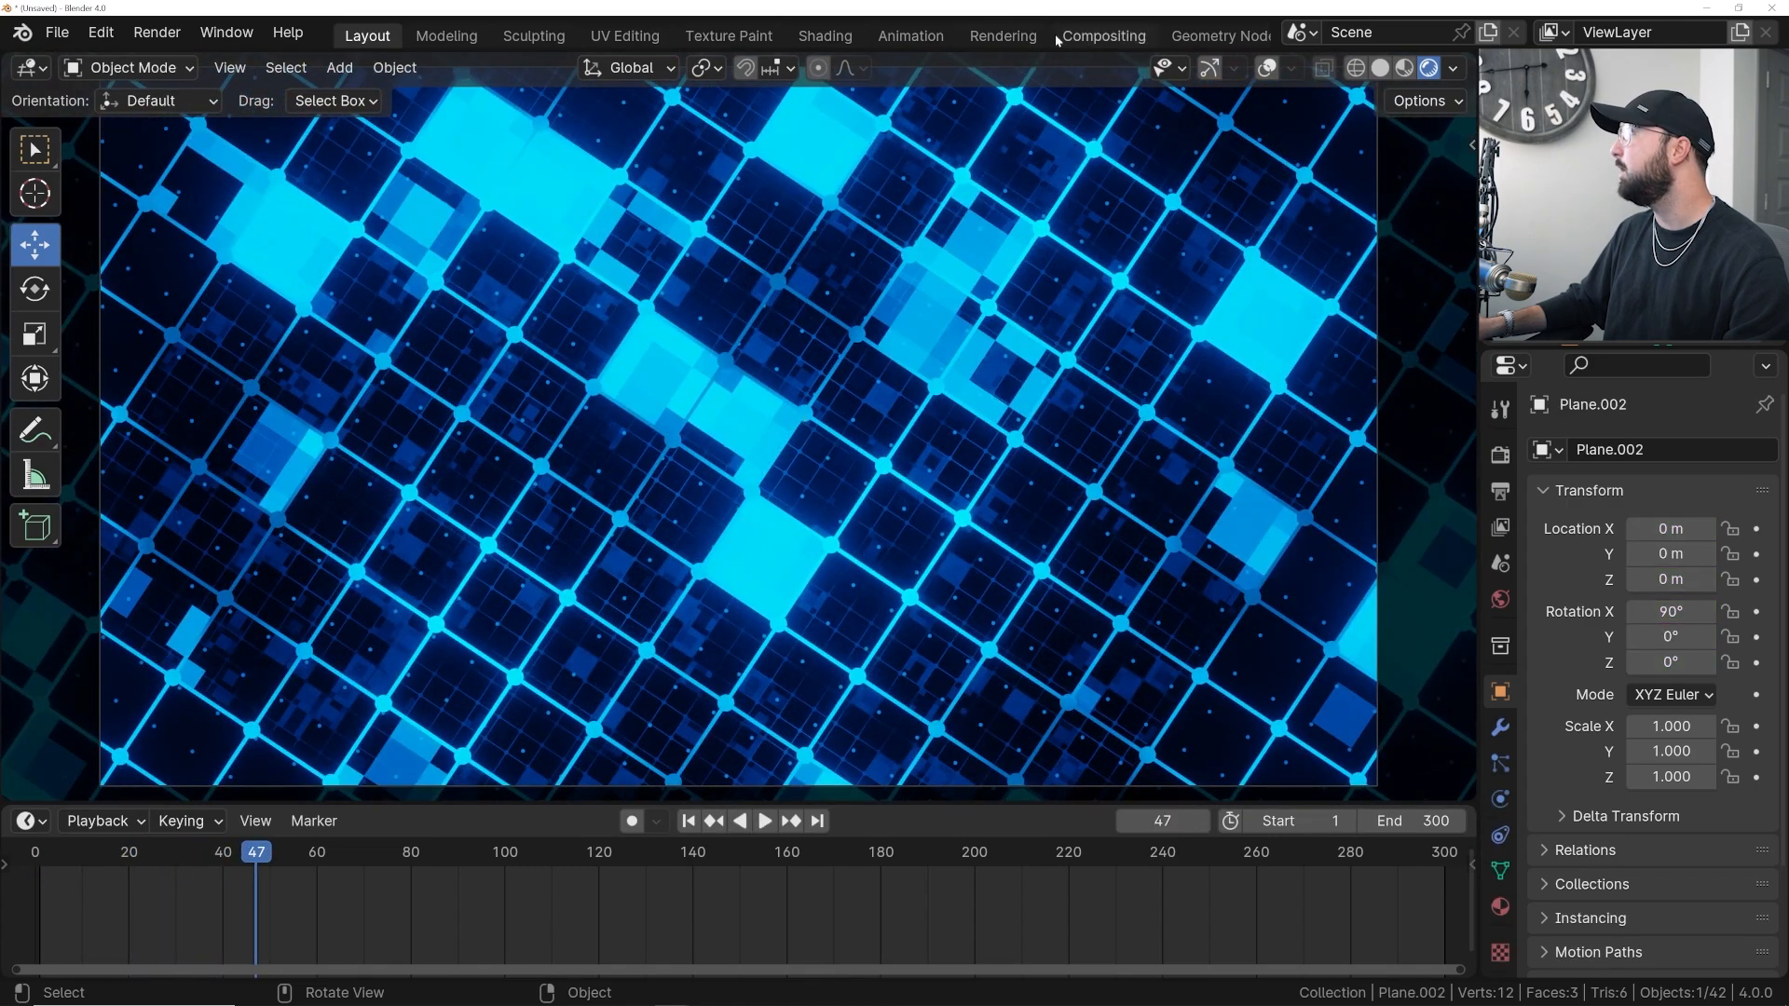
# - In the Shading workspace, set the Brick Texture's Mortar Size to 0.01 in the material of Plane.002
pyautogui.click(825, 36)
pyautogui.scroll(-7, 778, 773)
pyautogui.moveTo(797, 816); pyautogui.dragTo(789, 726, button='middle')
pyautogui.moveTo(759, 791); pyautogui.dragTo(793, 636, button='middle')
pyautogui.scroll(1, 700, 824)
pyautogui.scroll(6, 700, 825)
pyautogui.moveTo(623, 827); pyautogui.dragTo(707, 630, button='middle')
pyautogui.scroll(1, 690, 652)
pyautogui.moveTo(622, 810); pyautogui.dragTo(745, 618, button='middle')
pyautogui.scroll(4, 744, 632)
pyautogui.scroll(3, 853, 244)
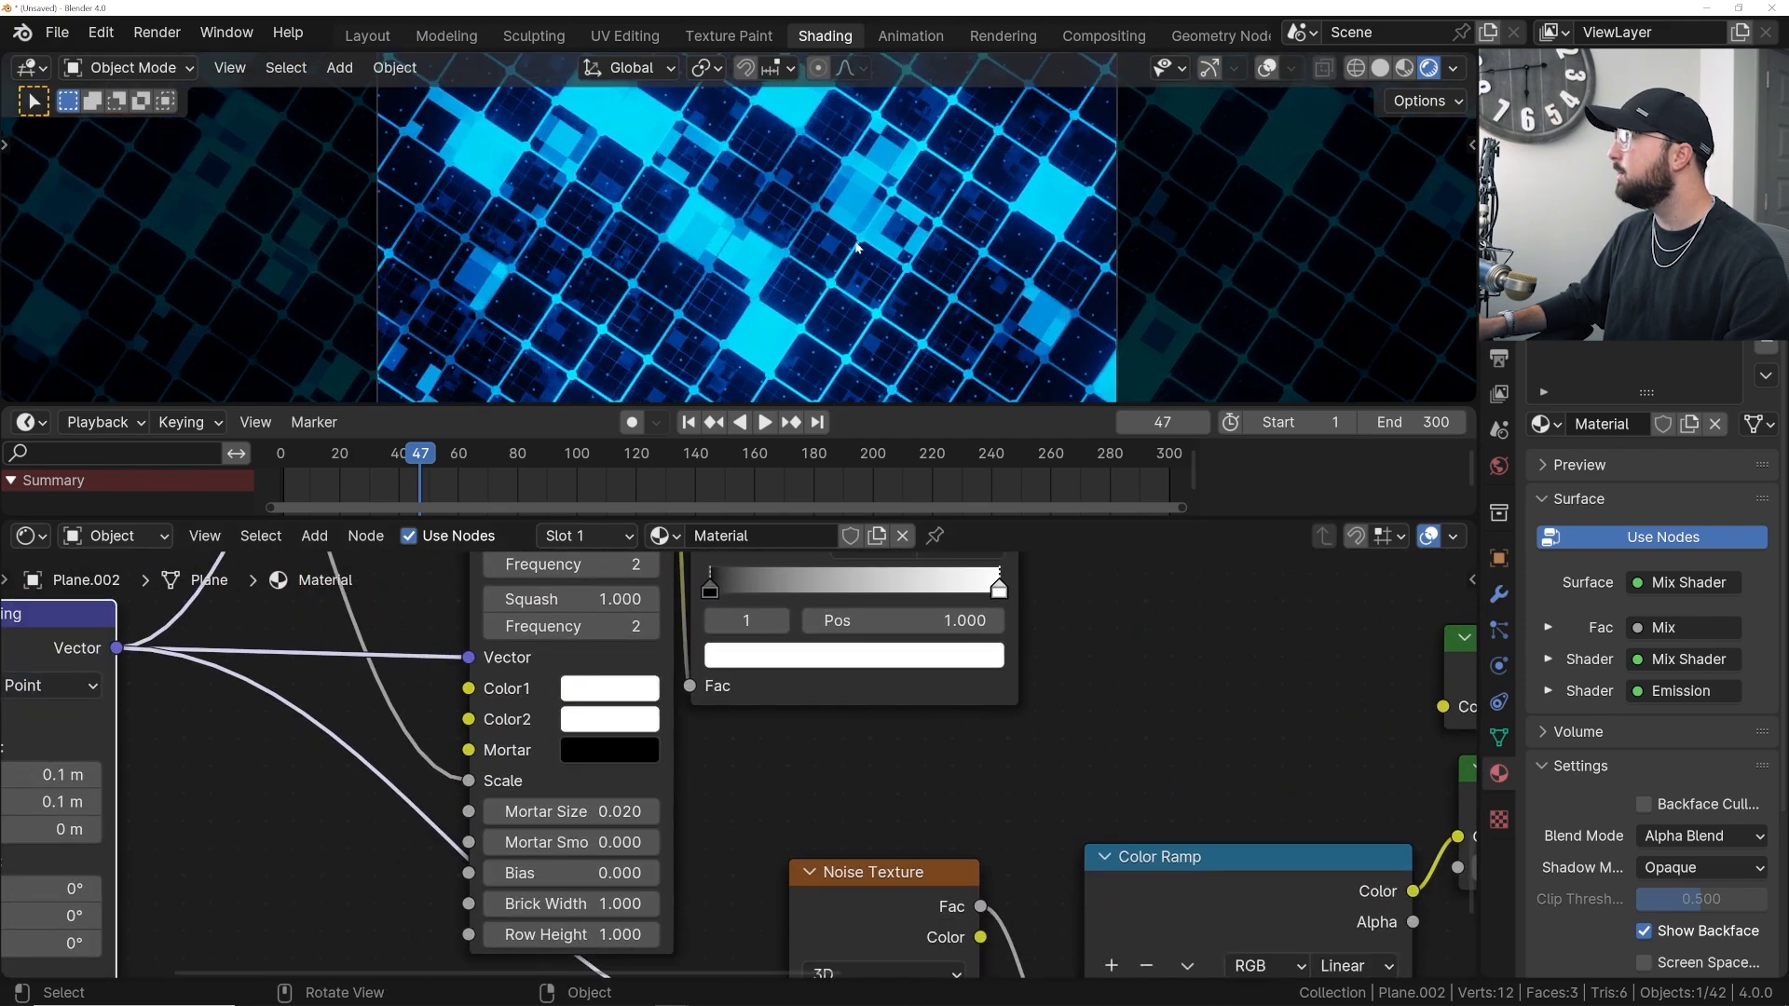
pyautogui.moveTo(553, 844); pyautogui.dragTo(612, 752, button='middle')
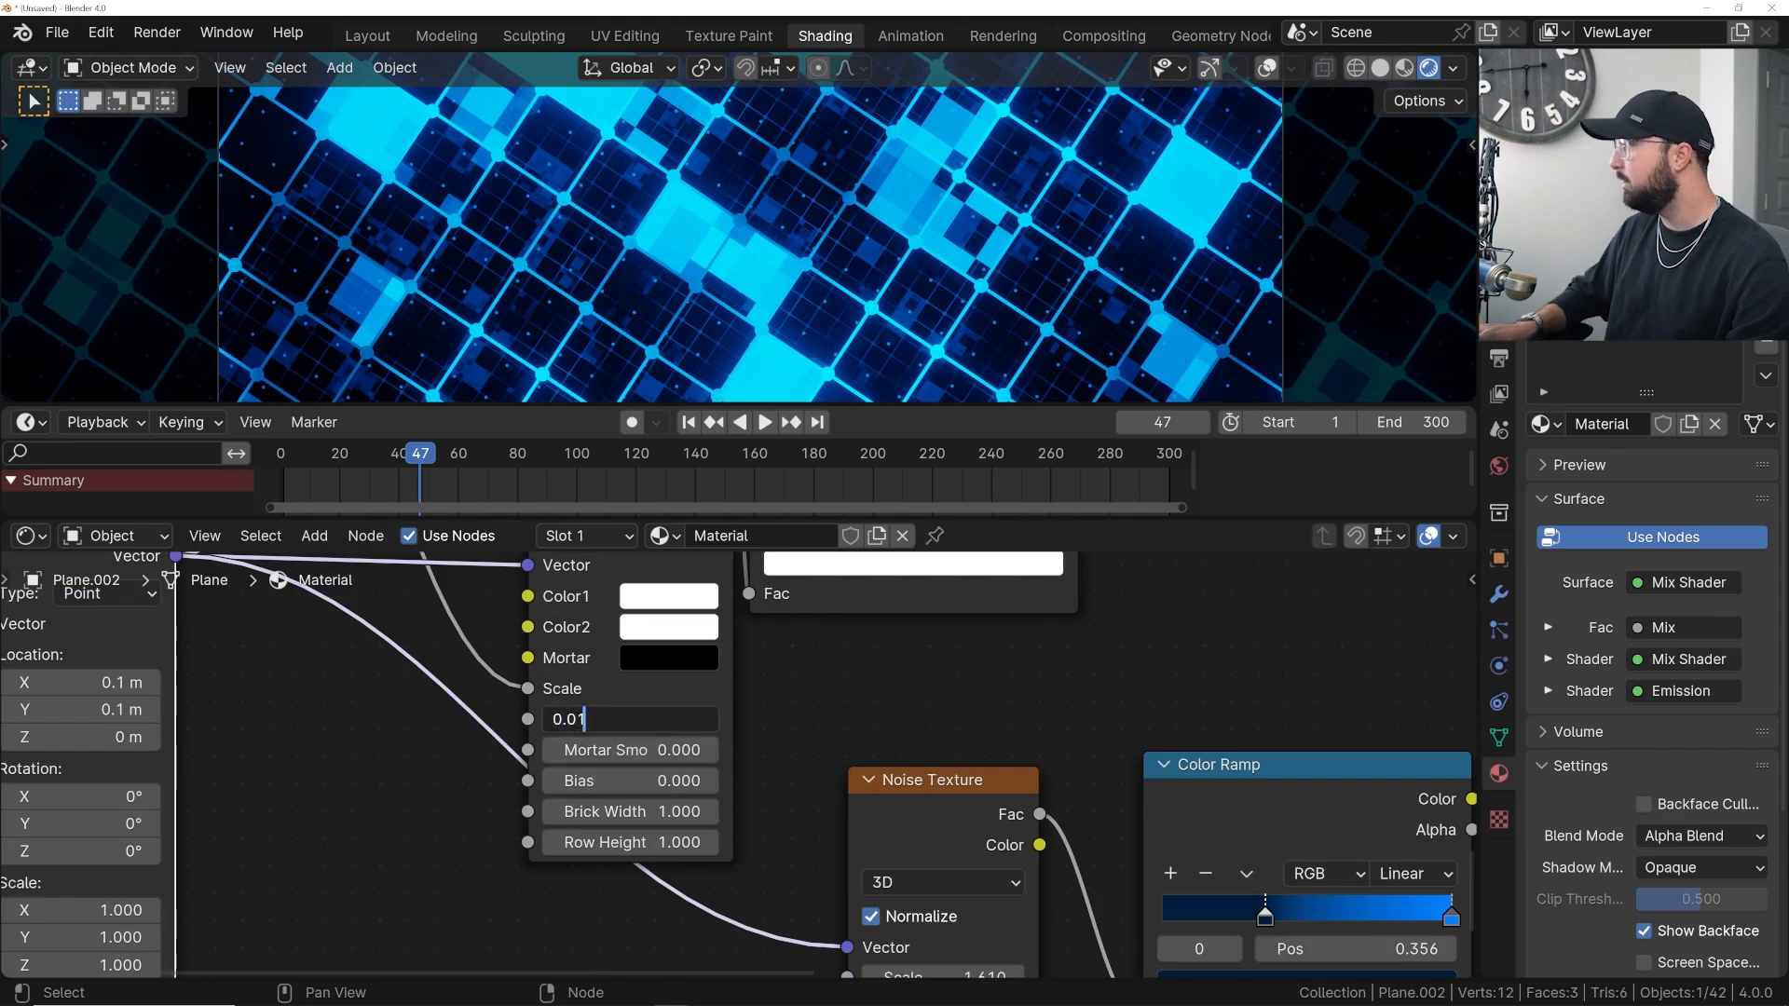
pyautogui.press('Return')
# - Set the position of stop 1 to 0.053 on the constant Color Ramp fed by the lower Voronoi Texture
pyautogui.scroll(-4, 727, 759)
pyautogui.moveTo(691, 673); pyautogui.dragTo(632, 798, button='middle')
pyautogui.scroll(-5, 633, 671)
pyautogui.moveTo(631, 611); pyautogui.dragTo(579, 858, button='middle')
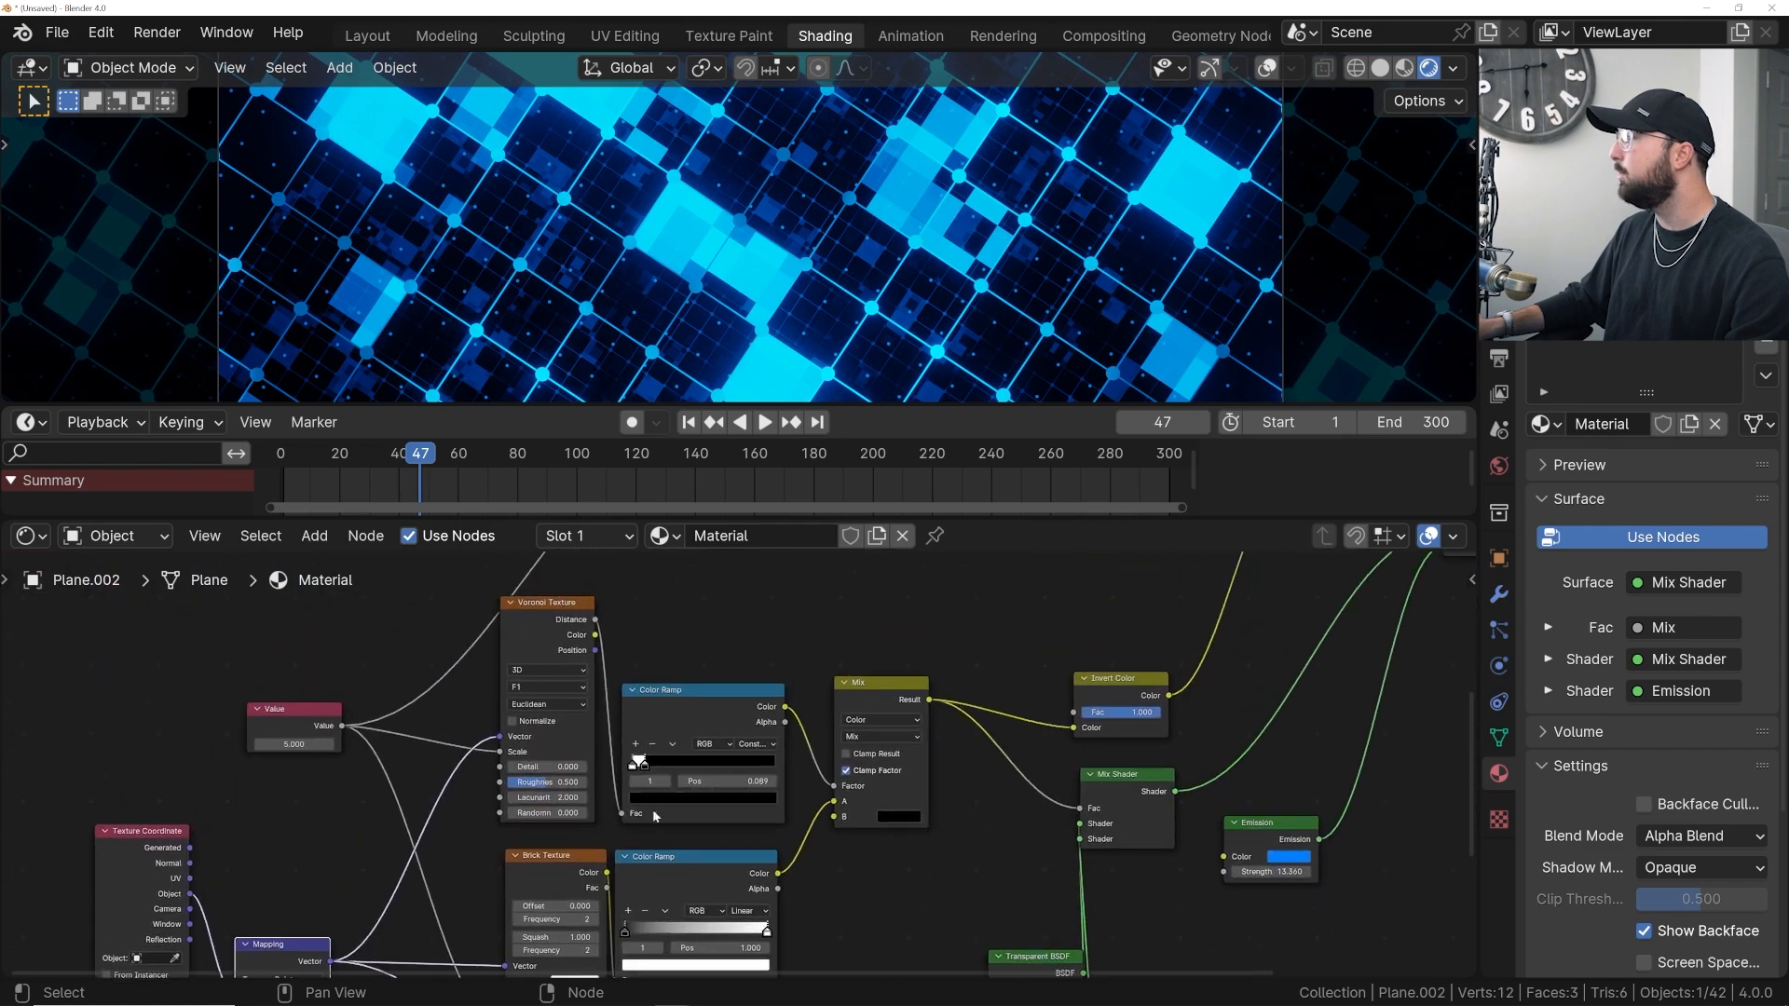
pyautogui.scroll(5, 639, 815)
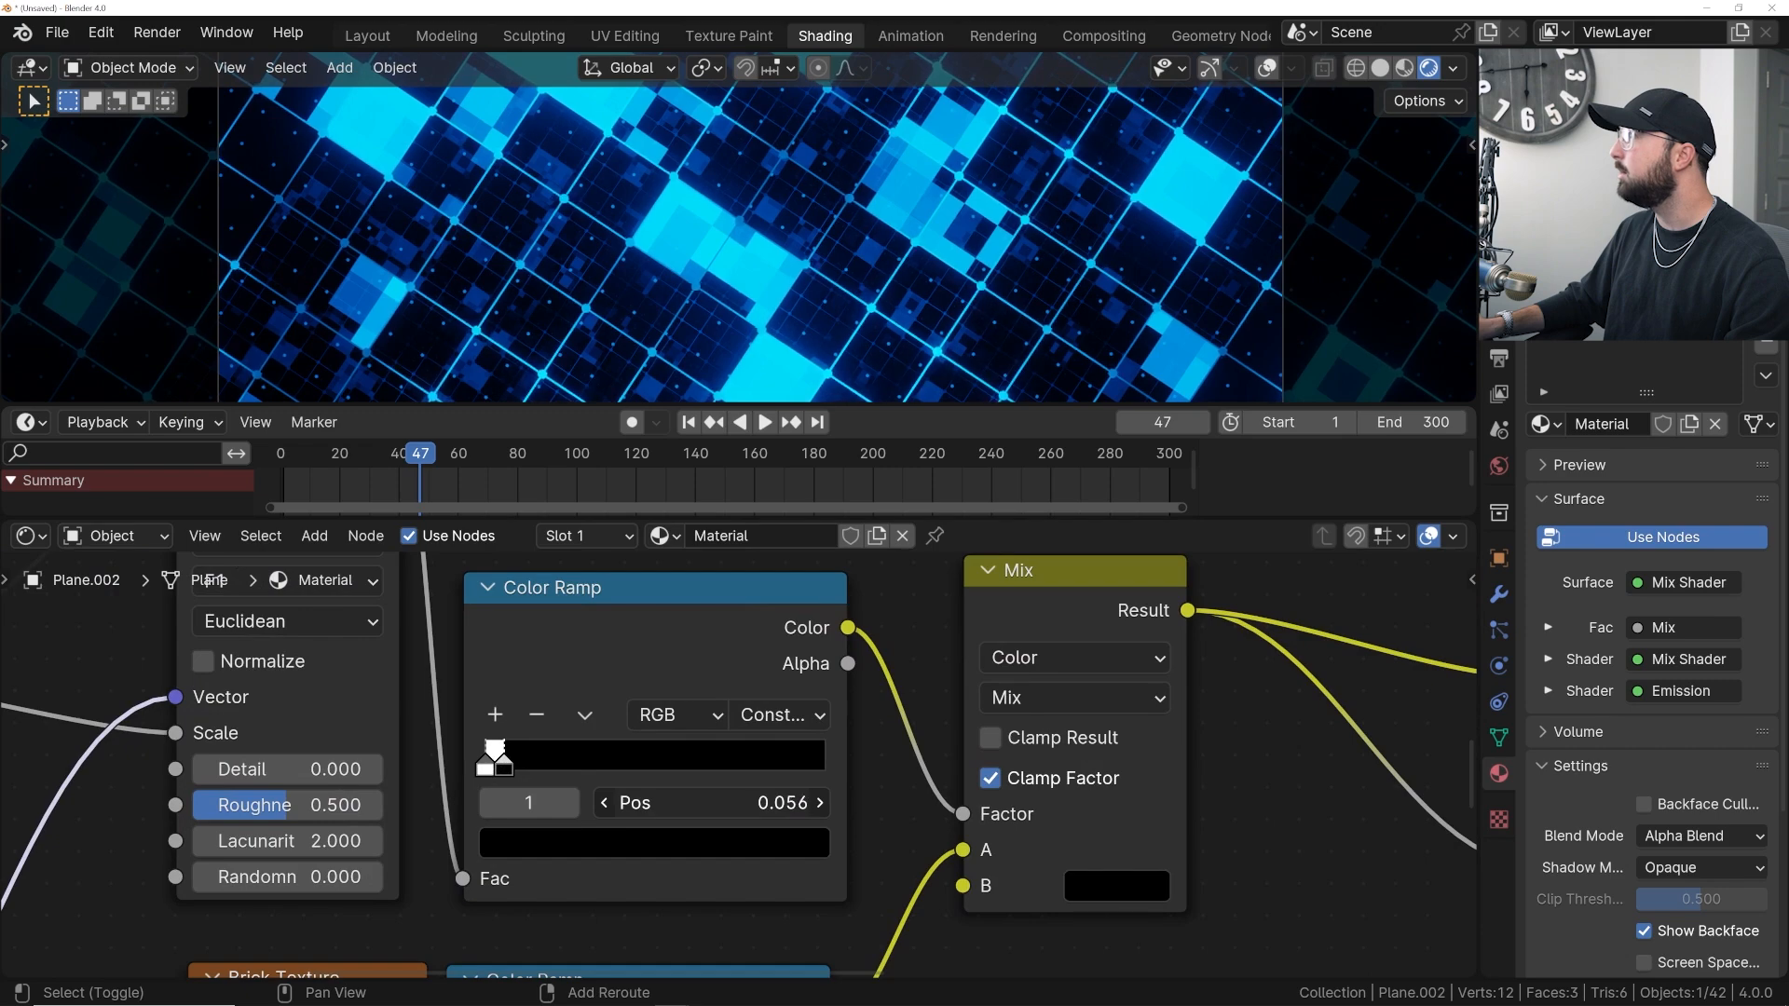
pyautogui.scroll(-6, 708, 818)
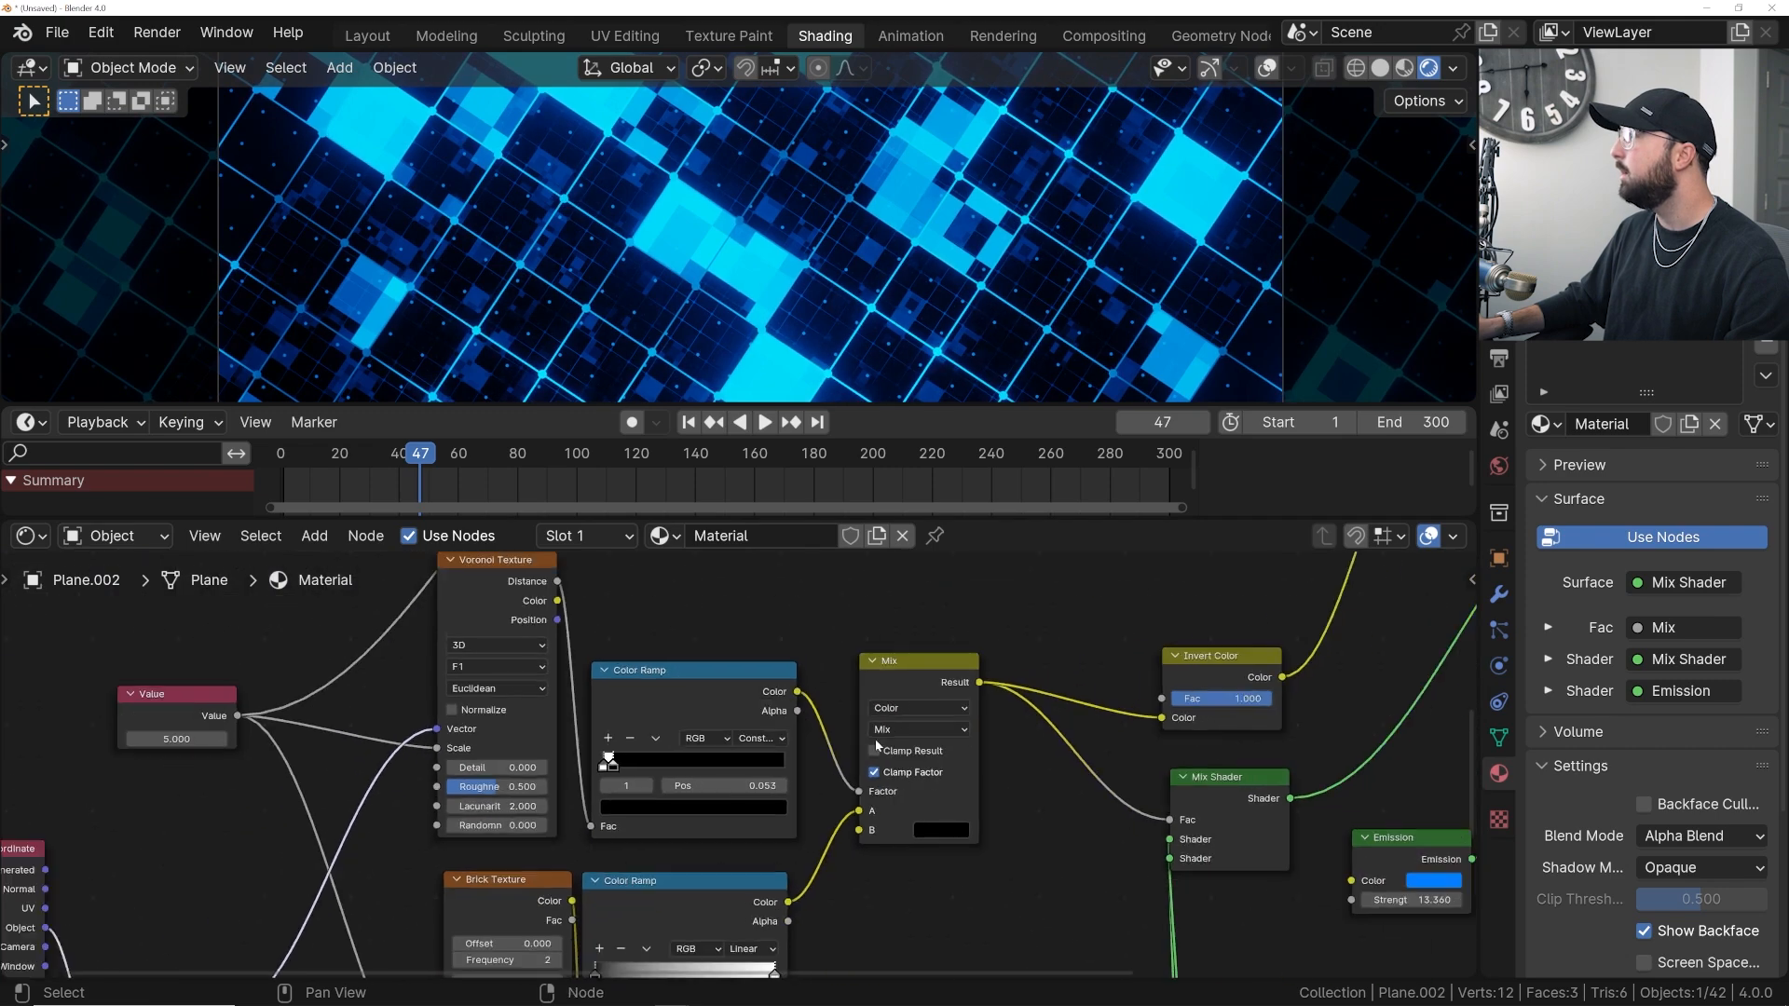
# - Set the position of stop 0 to 0.963 on the Color Ramp after the Wave Texture and play the animation
pyautogui.scroll(5, 677, 218)
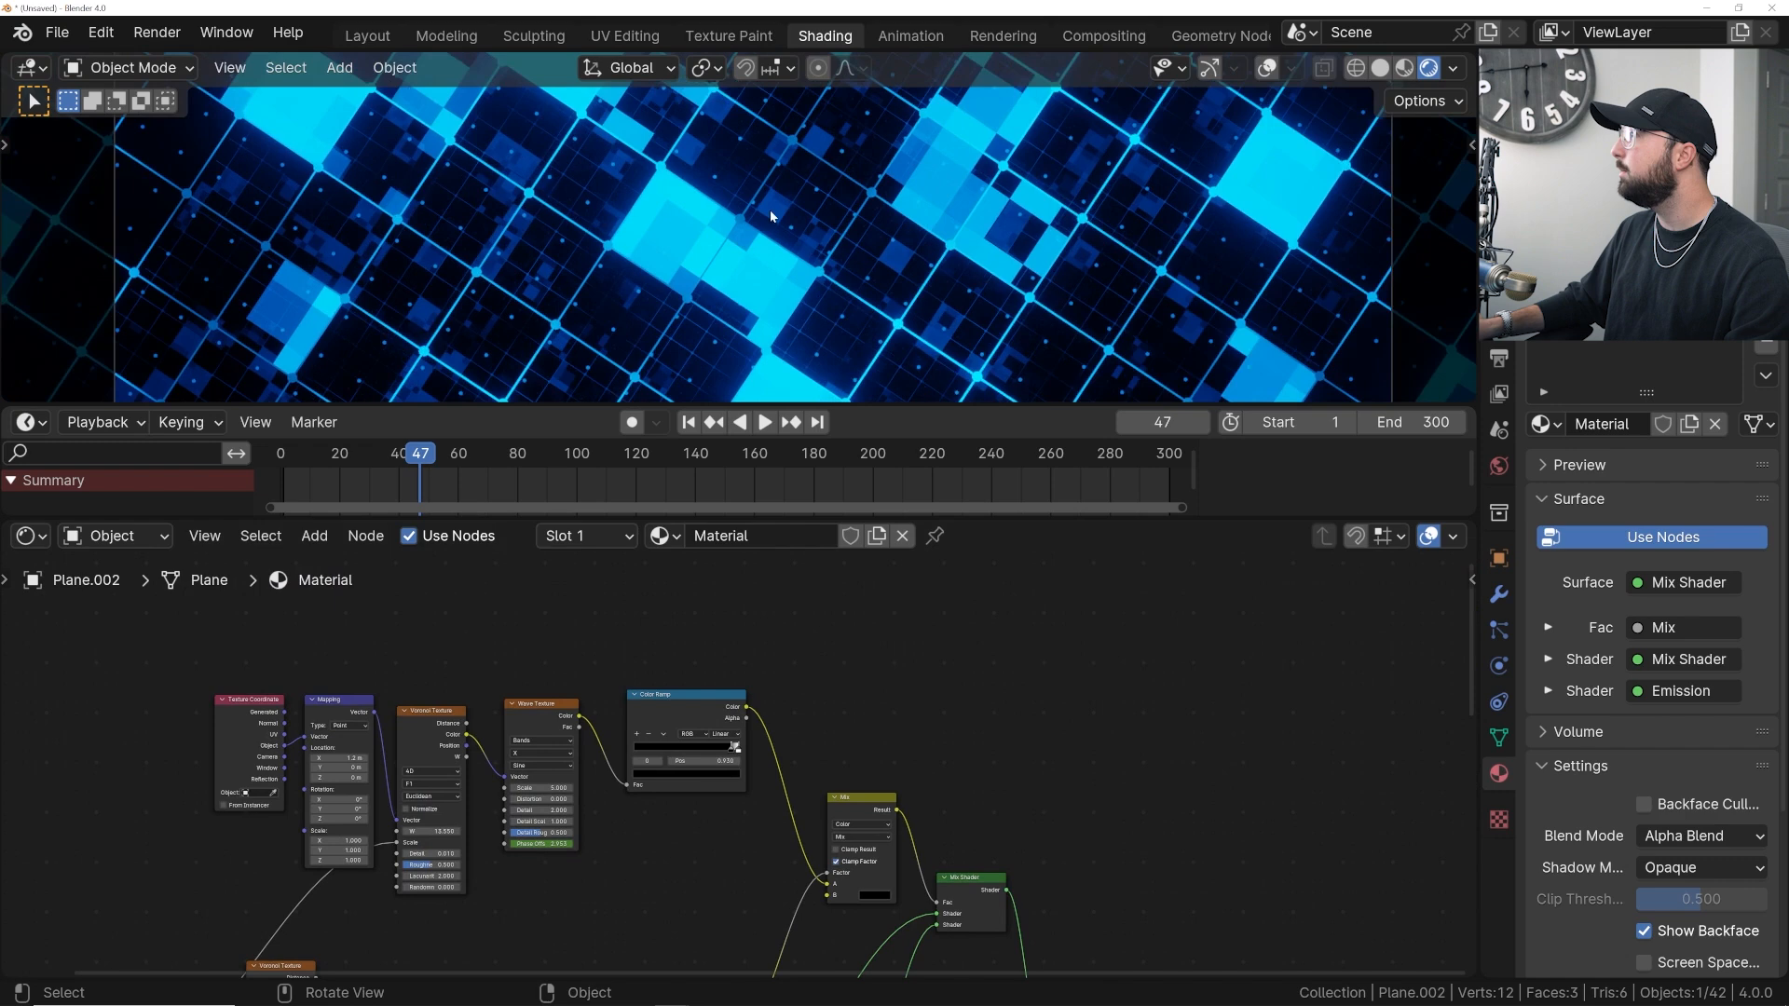
pyautogui.scroll(6, 731, 756)
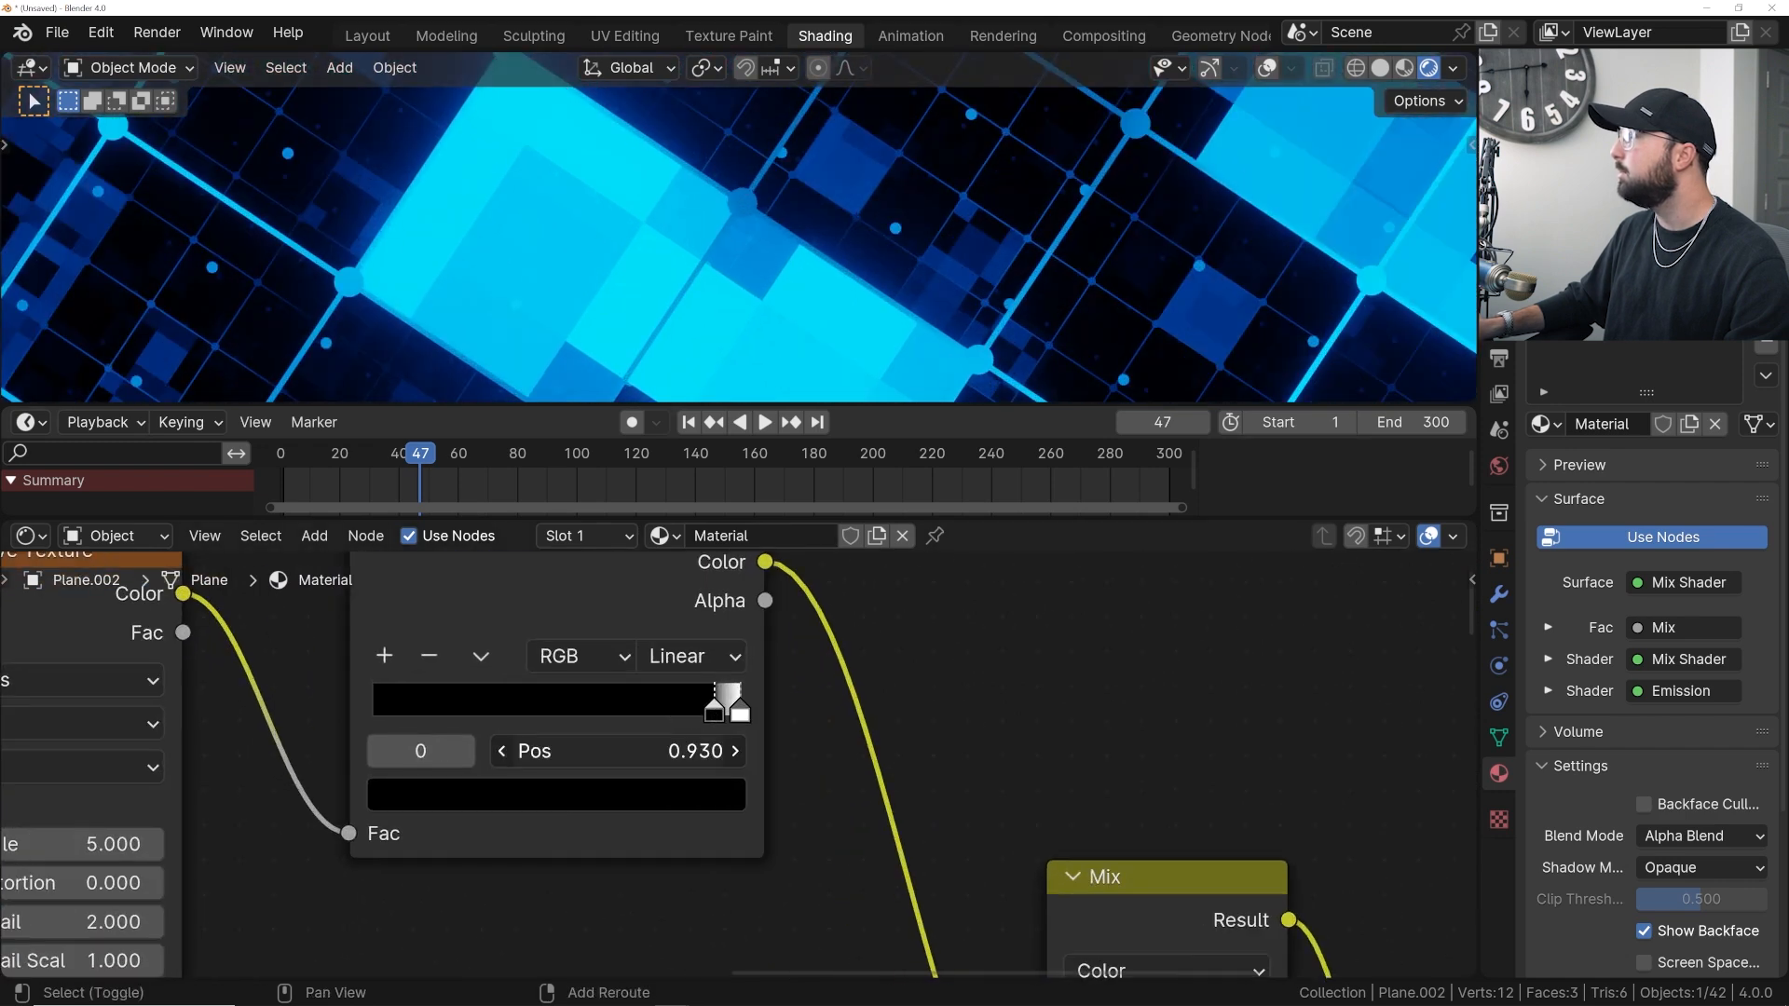
pyautogui.scroll(-5, 803, 239)
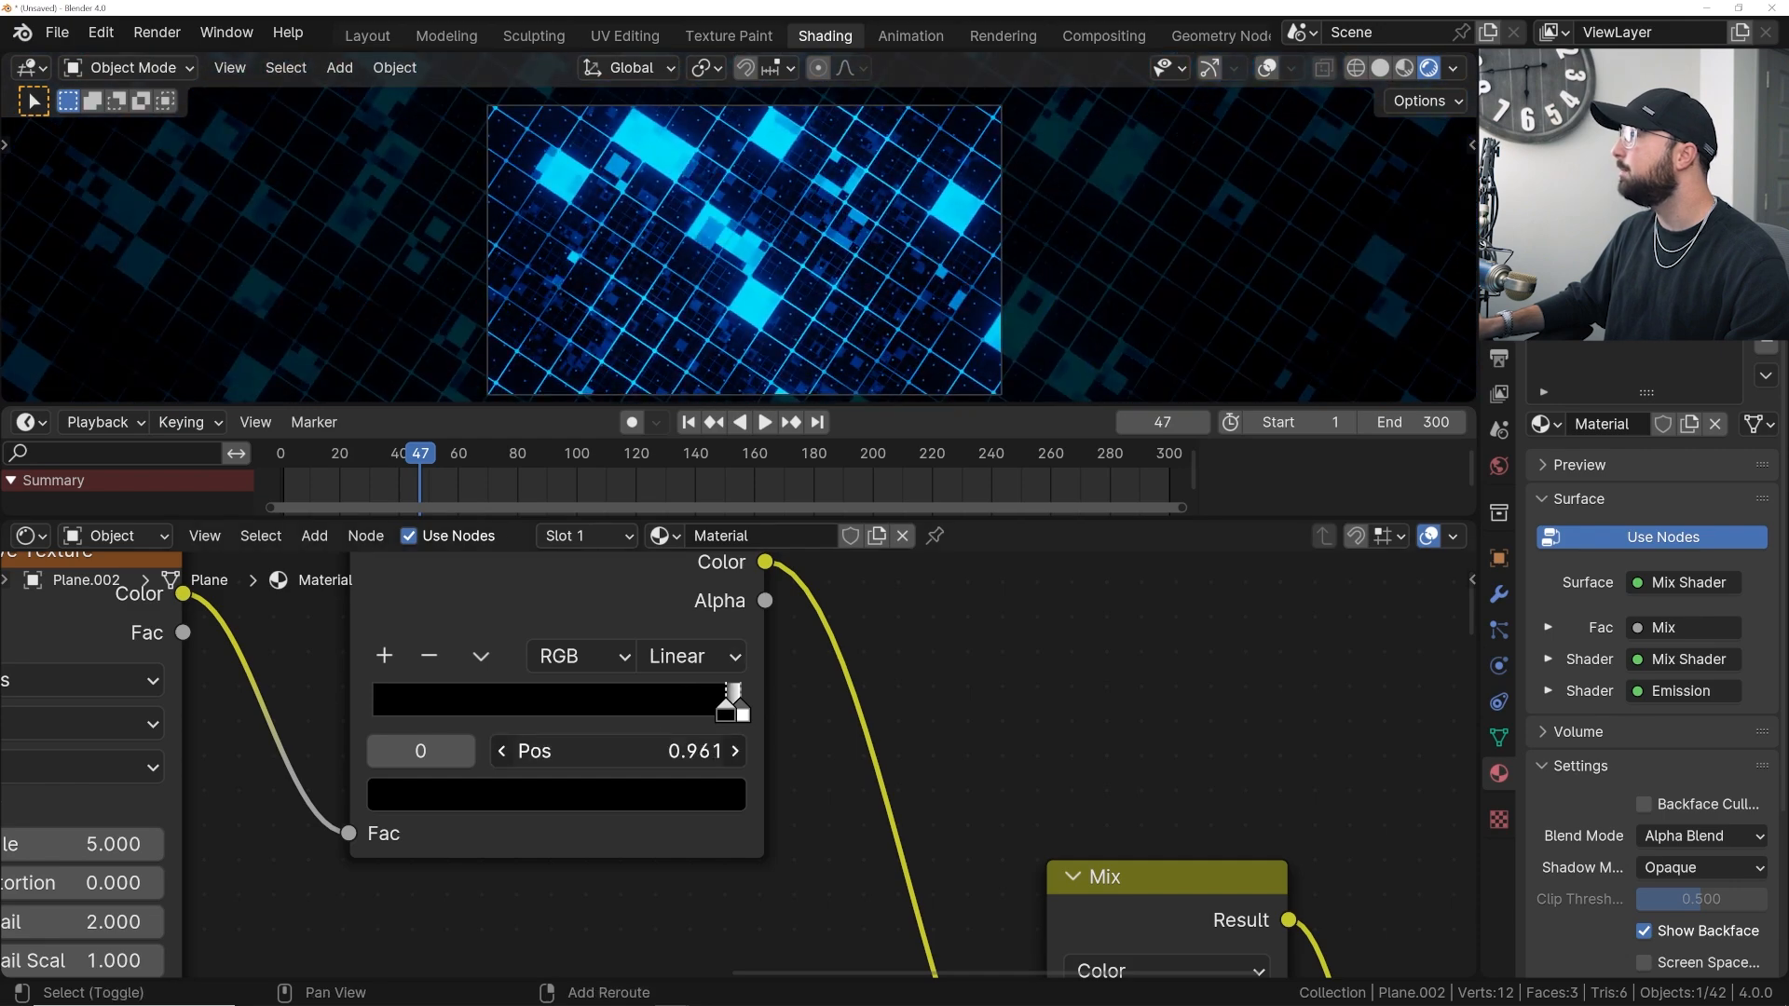
pyautogui.press('space')
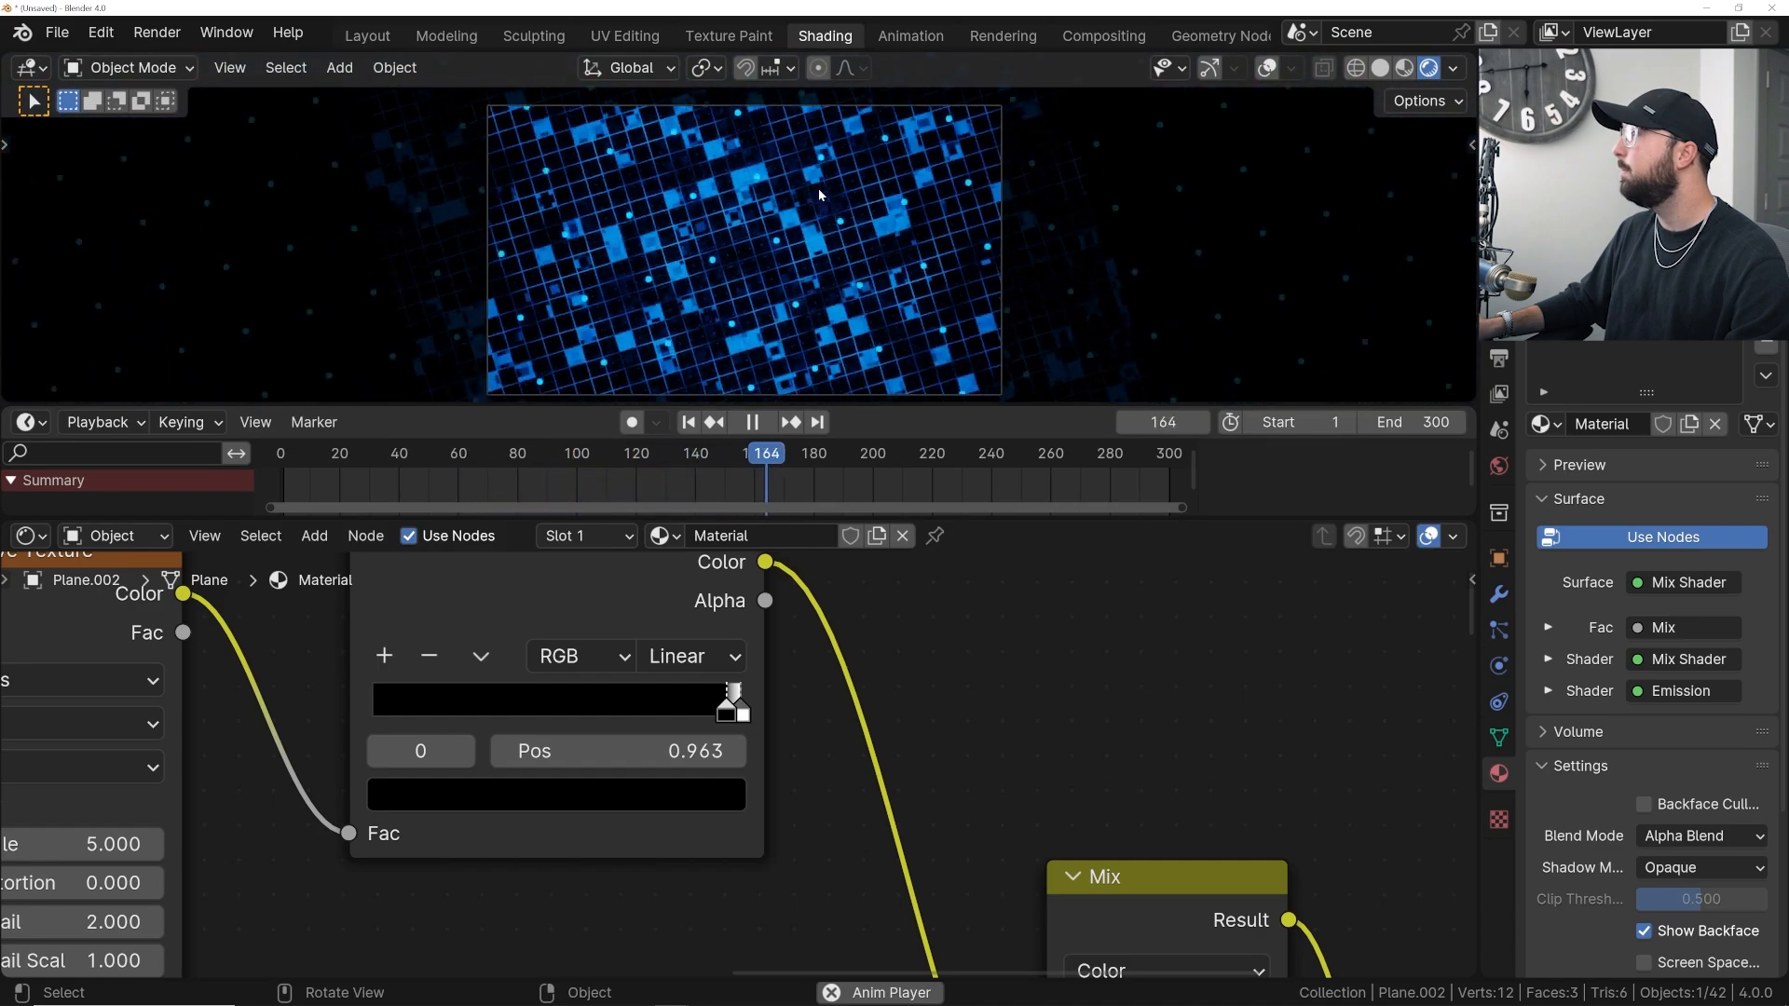
pyautogui.press('space')
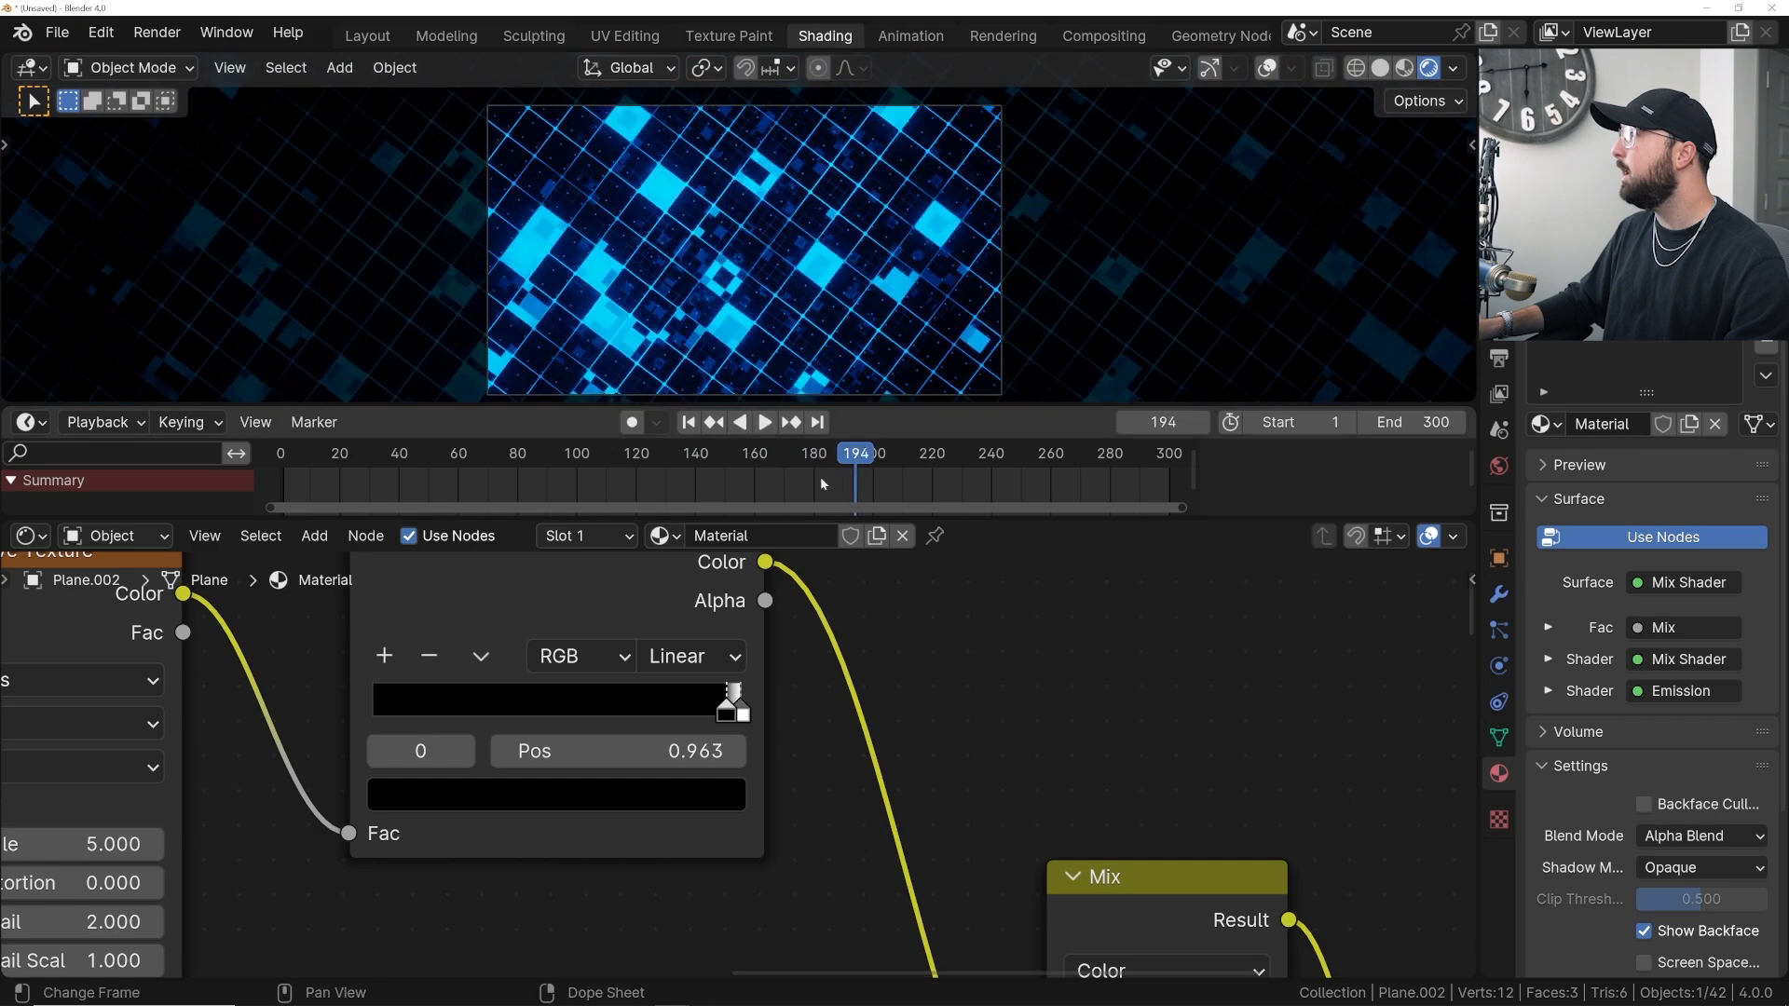
# - At frame 300, keyframe the Wave Texture's Phase Offset at 4 times pi (12.566) and play the animation
pyautogui.click(815, 429)
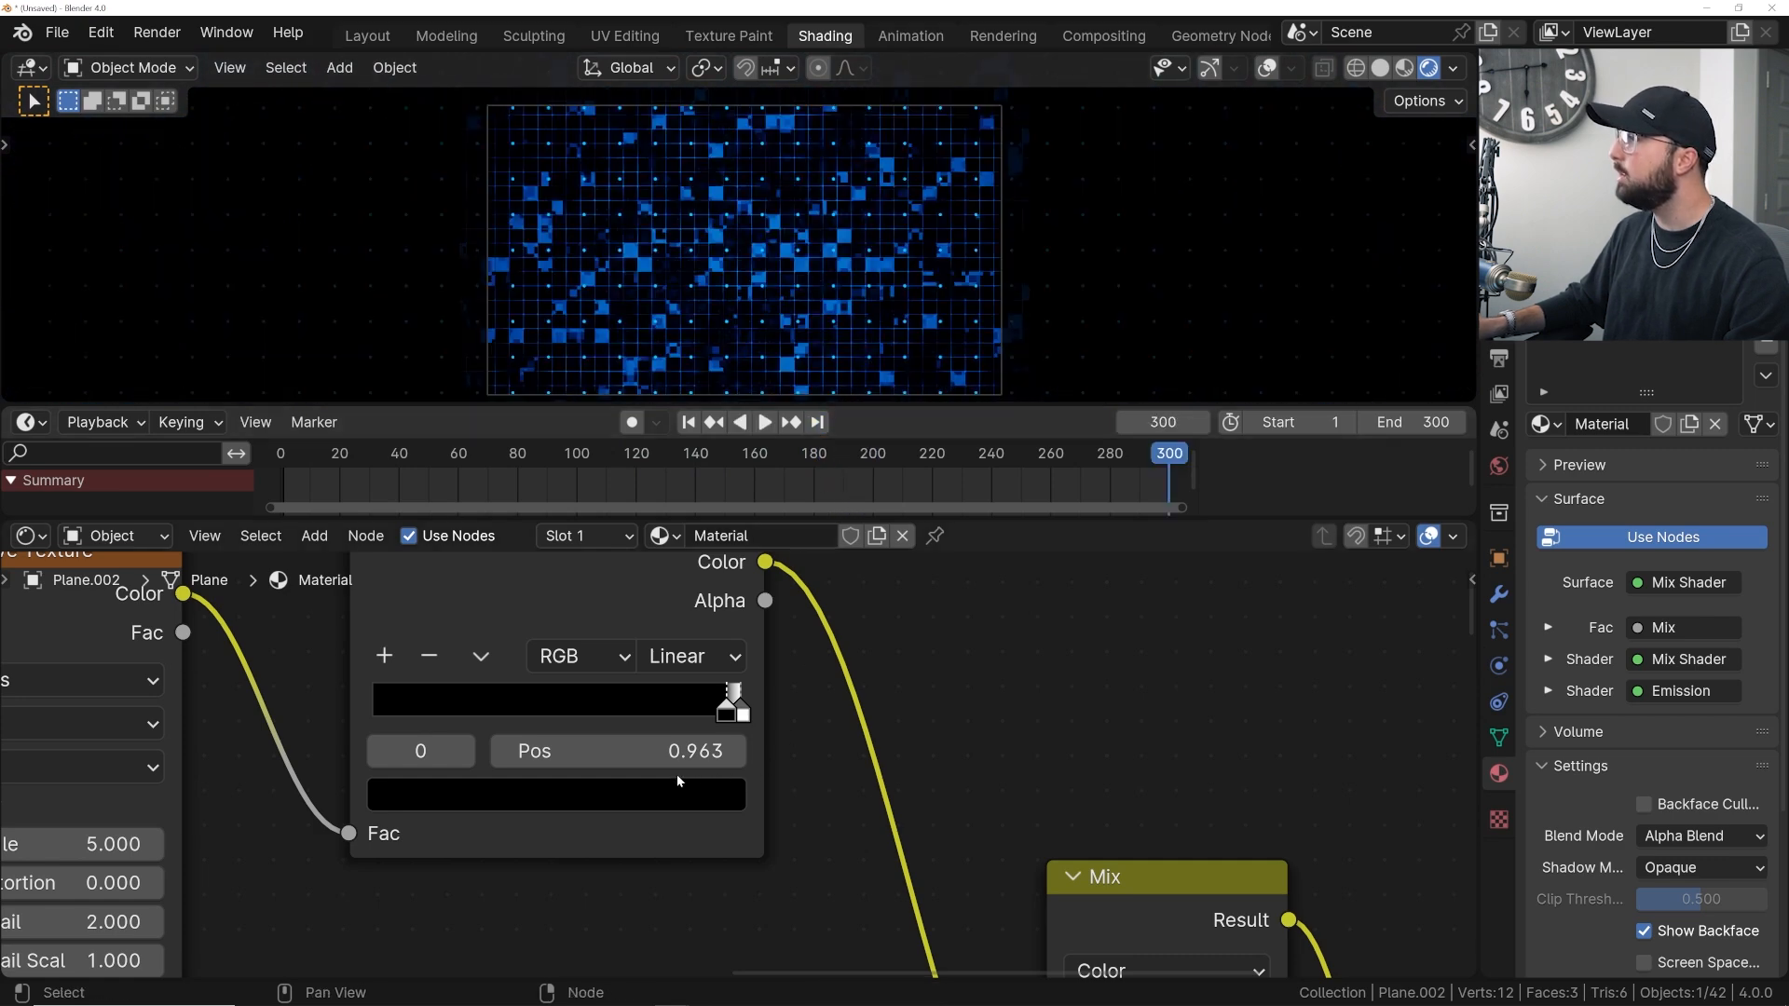
pyautogui.scroll(-5, 683, 782)
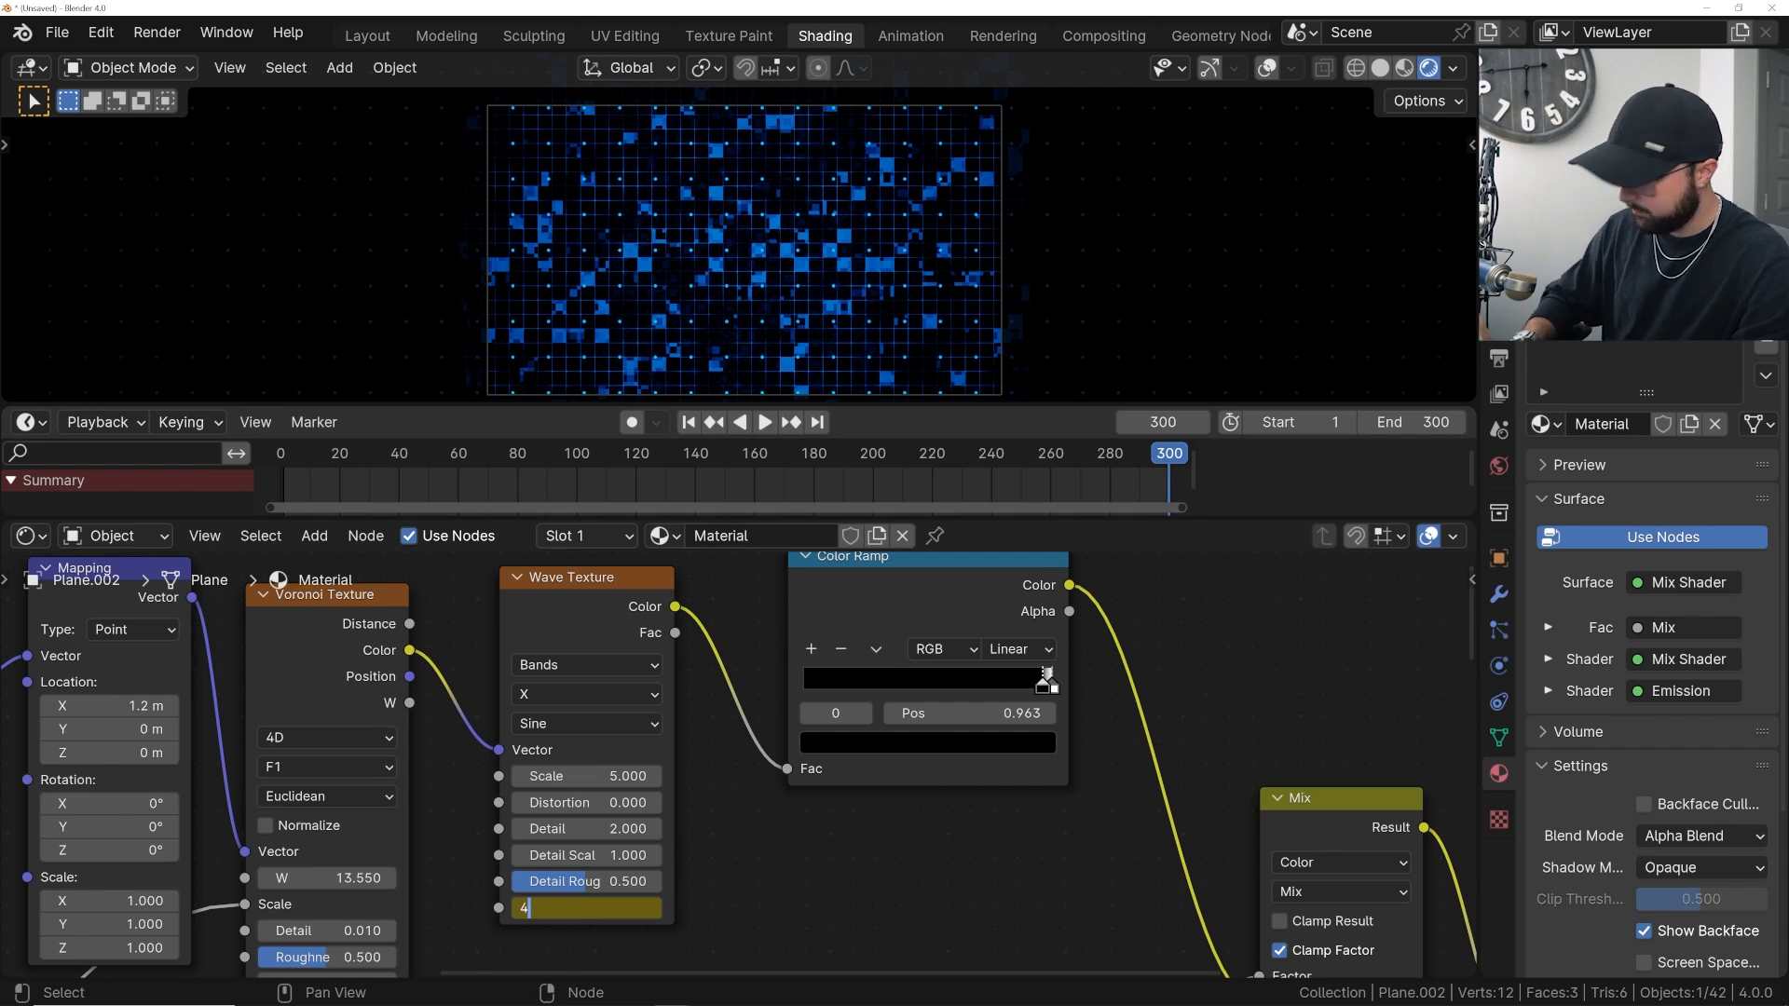
pyautogui.write('*')
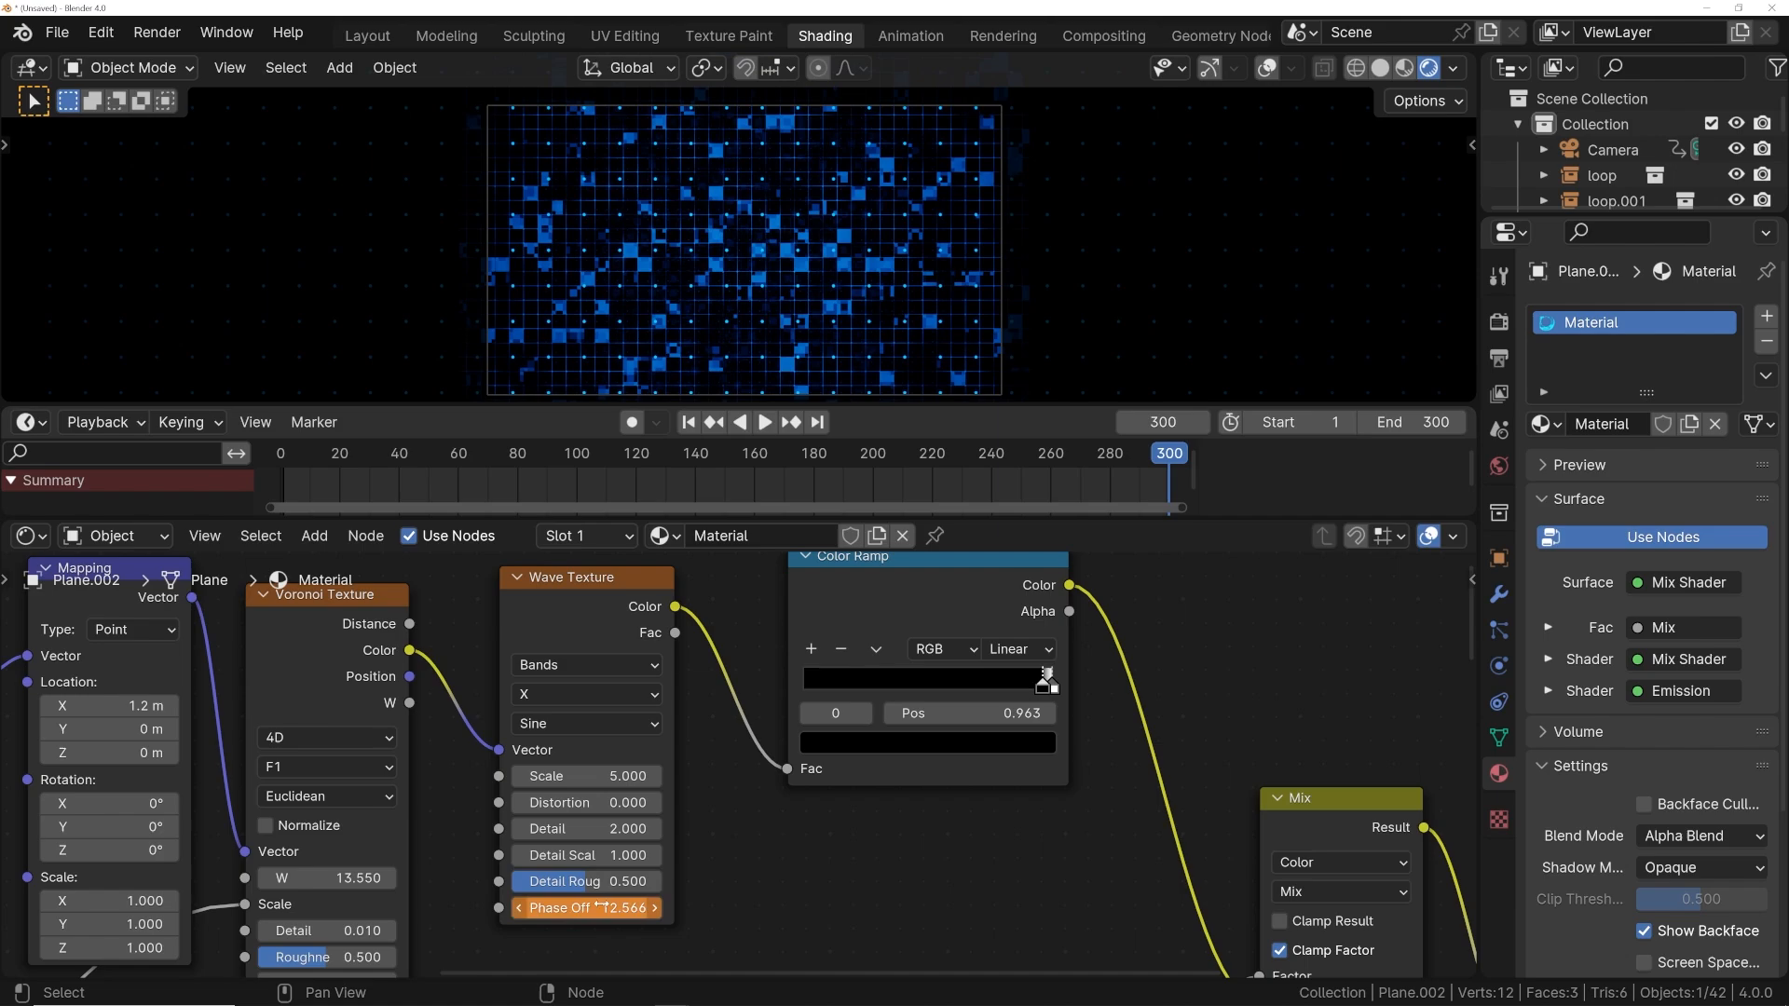
pyautogui.press('space')
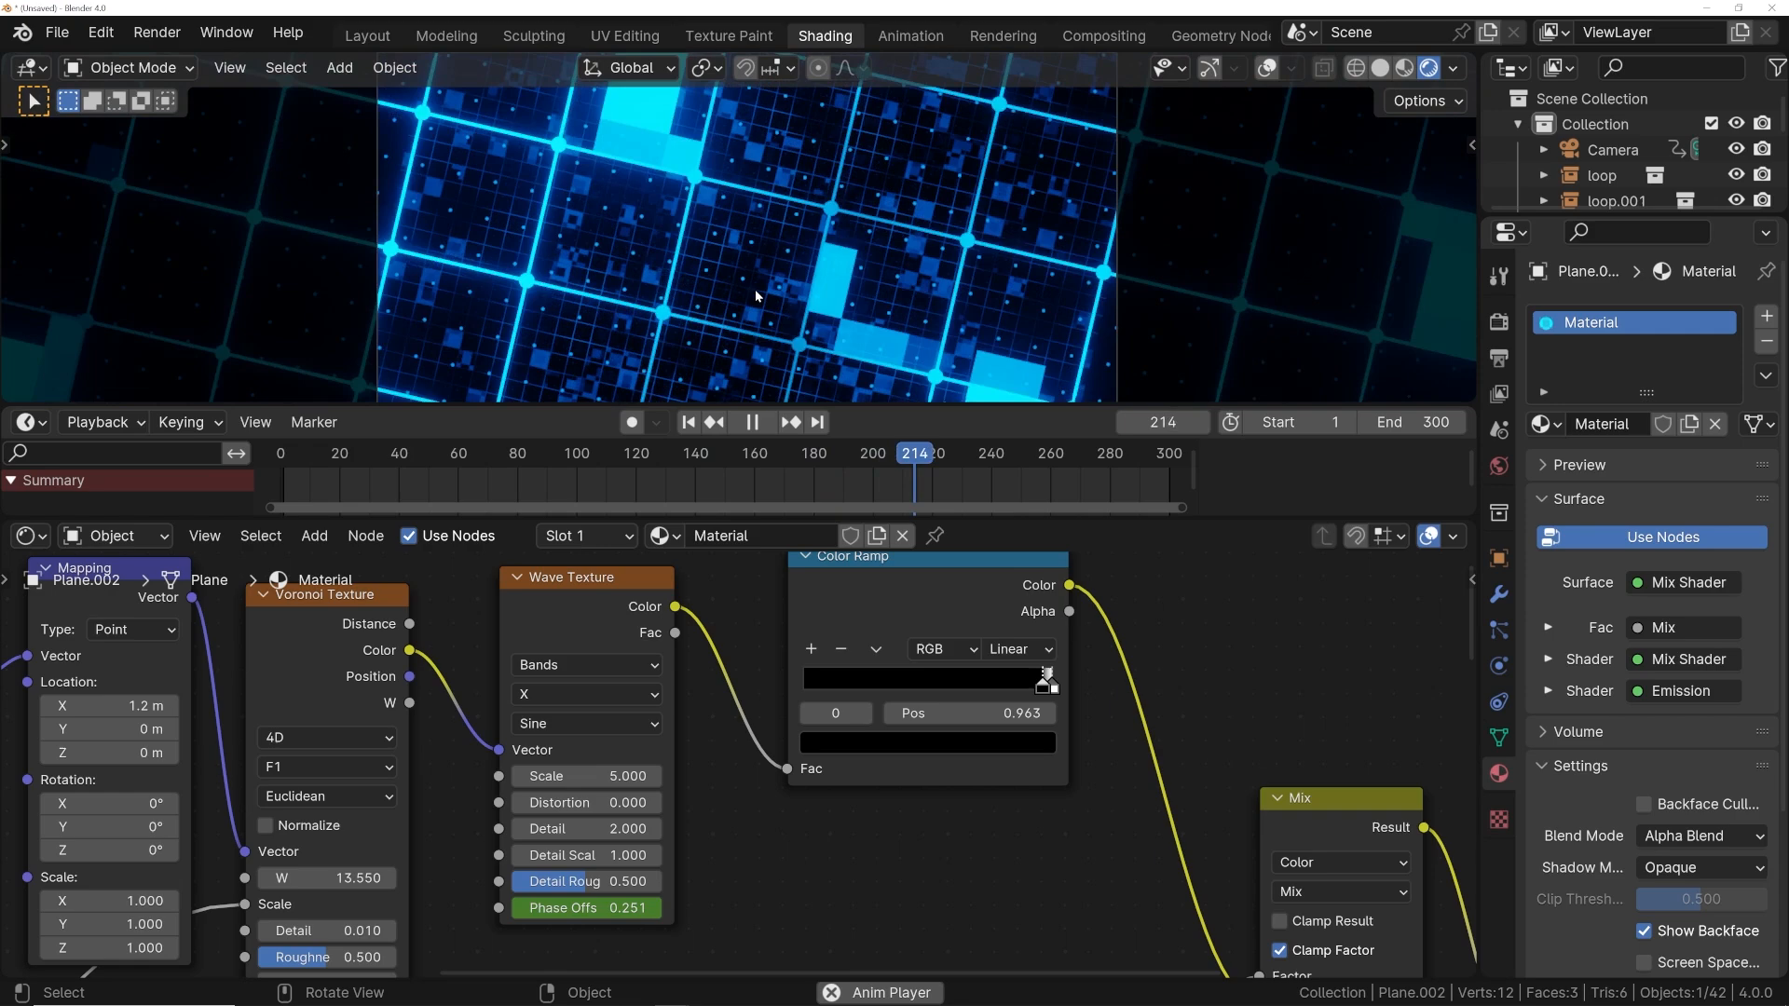
pyautogui.press('space')
# - At frame 218, set the location X of the Mapping node feeding the 4D Voronoi Texture to 1 m and play the animation
pyautogui.moveTo(951, 458); pyautogui.dragTo(925, 456)
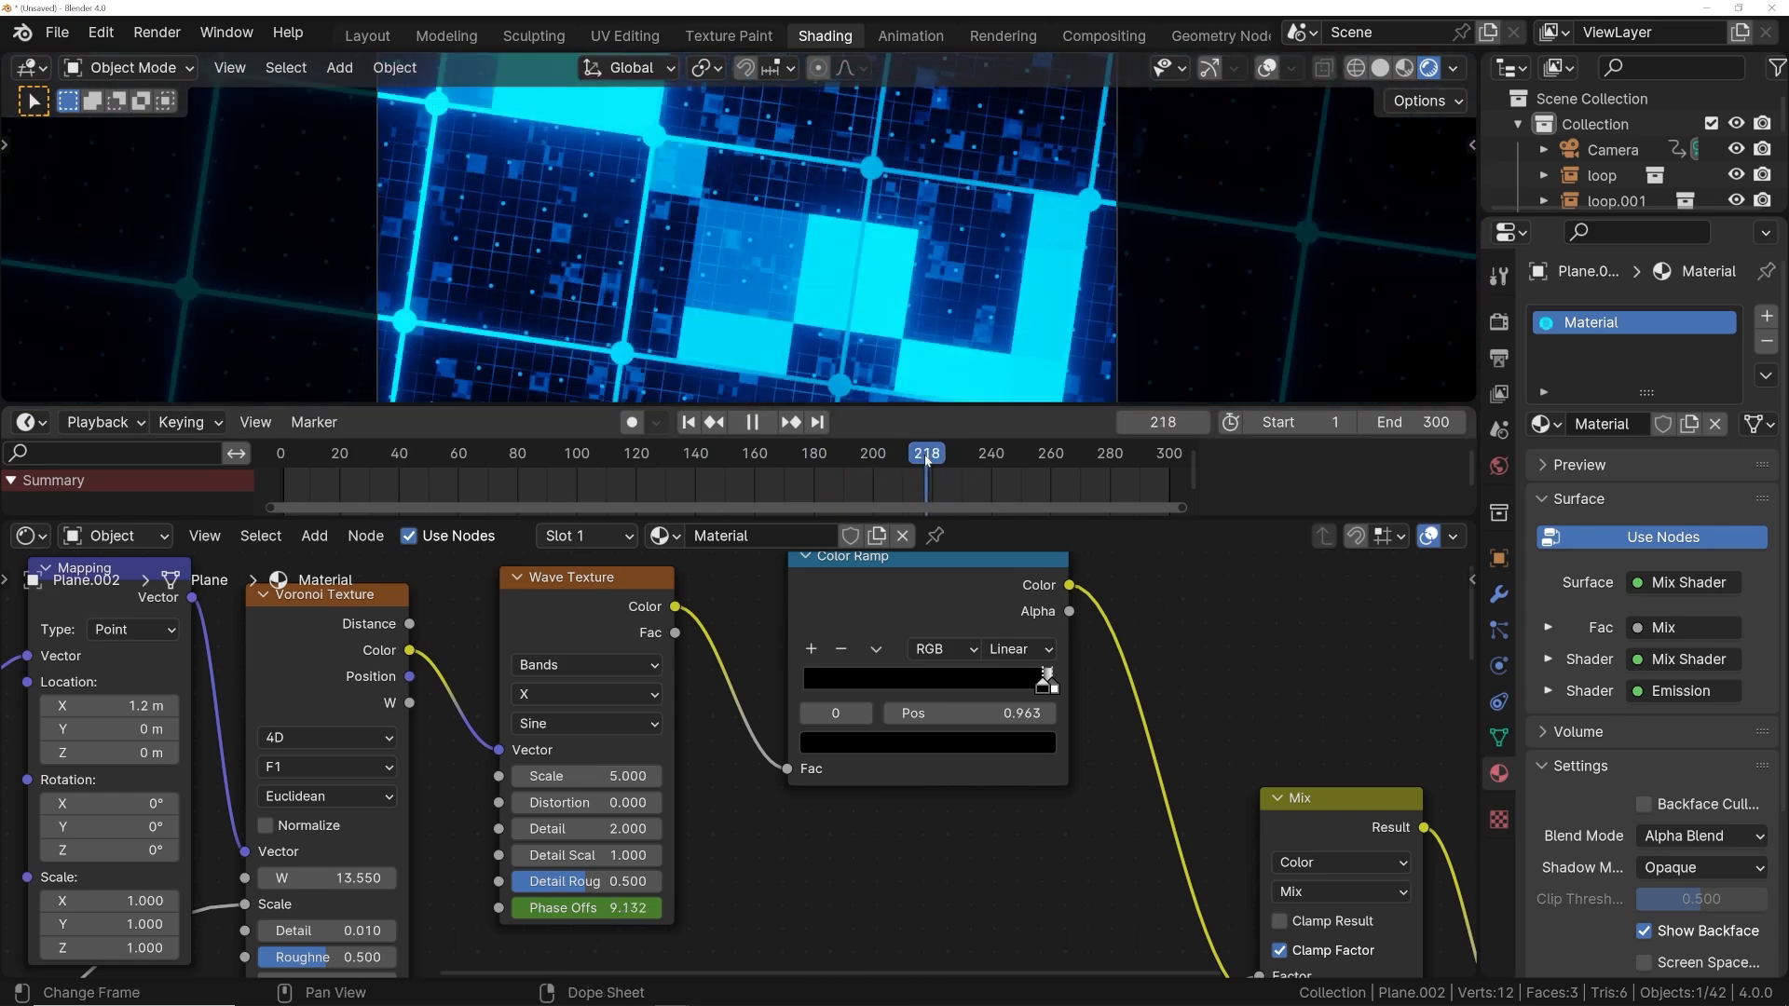
pyautogui.moveTo(234, 706); pyautogui.dragTo(562, 661, button='middle')
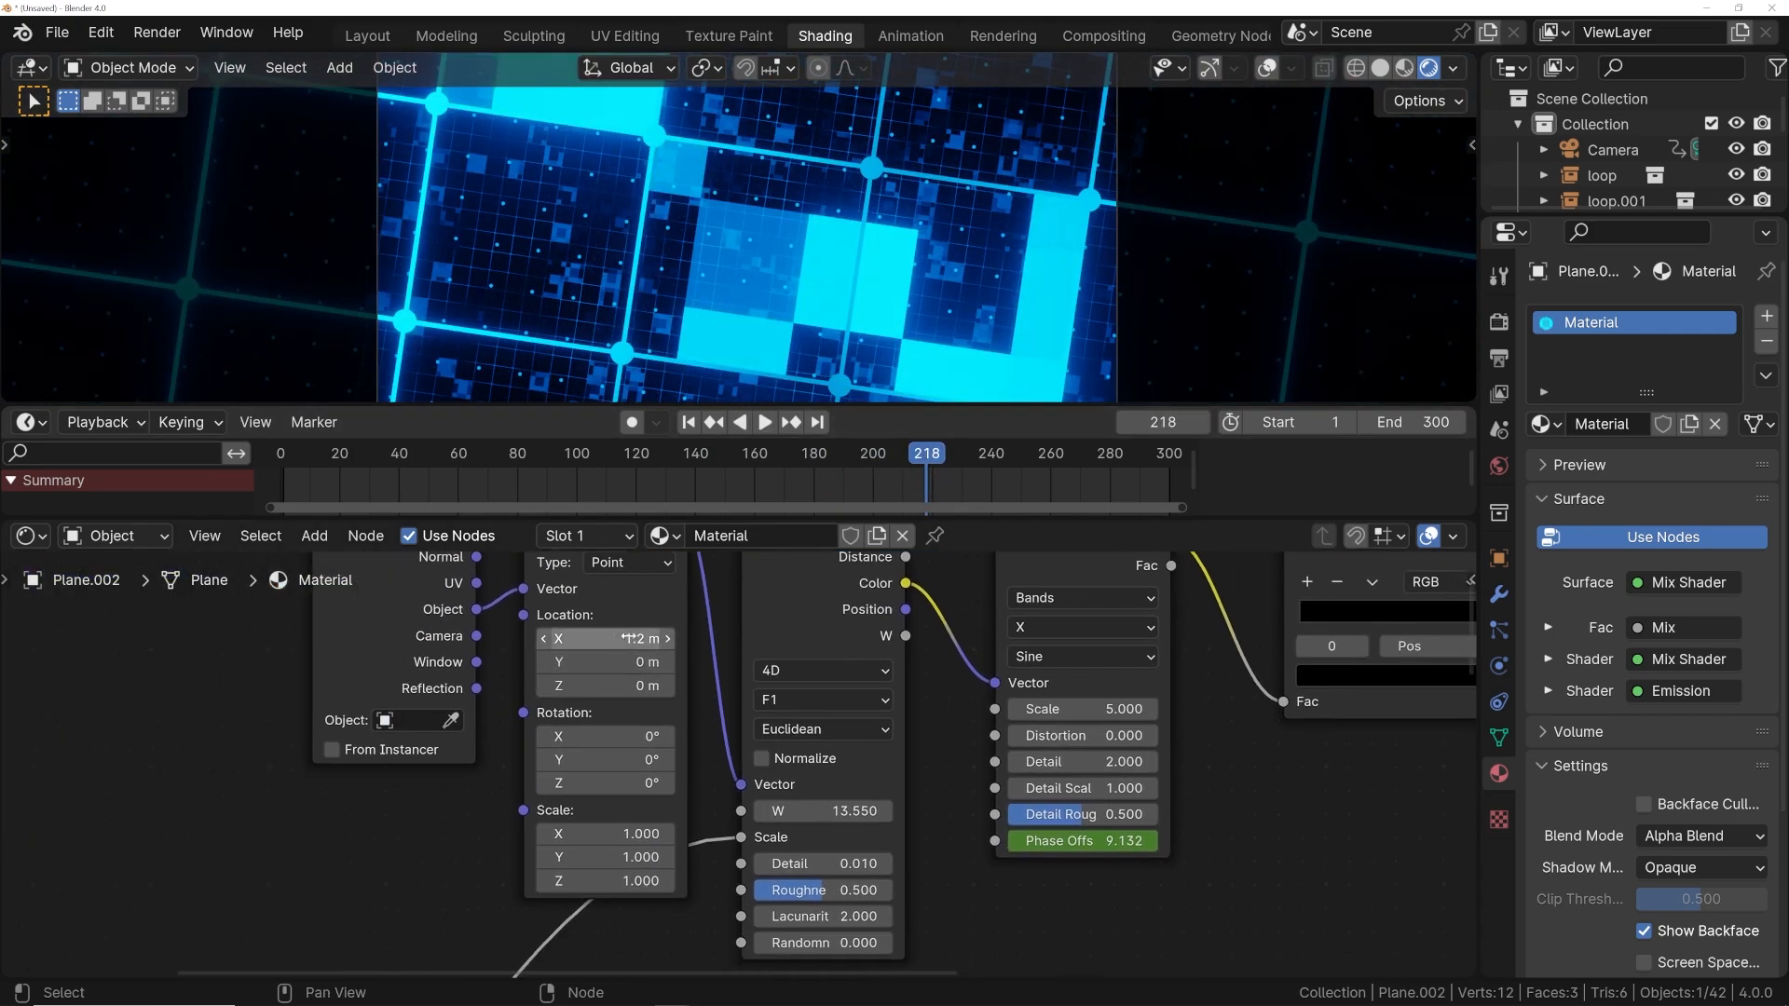
pyautogui.moveTo(606, 640); pyautogui.dragTo(590, 639)
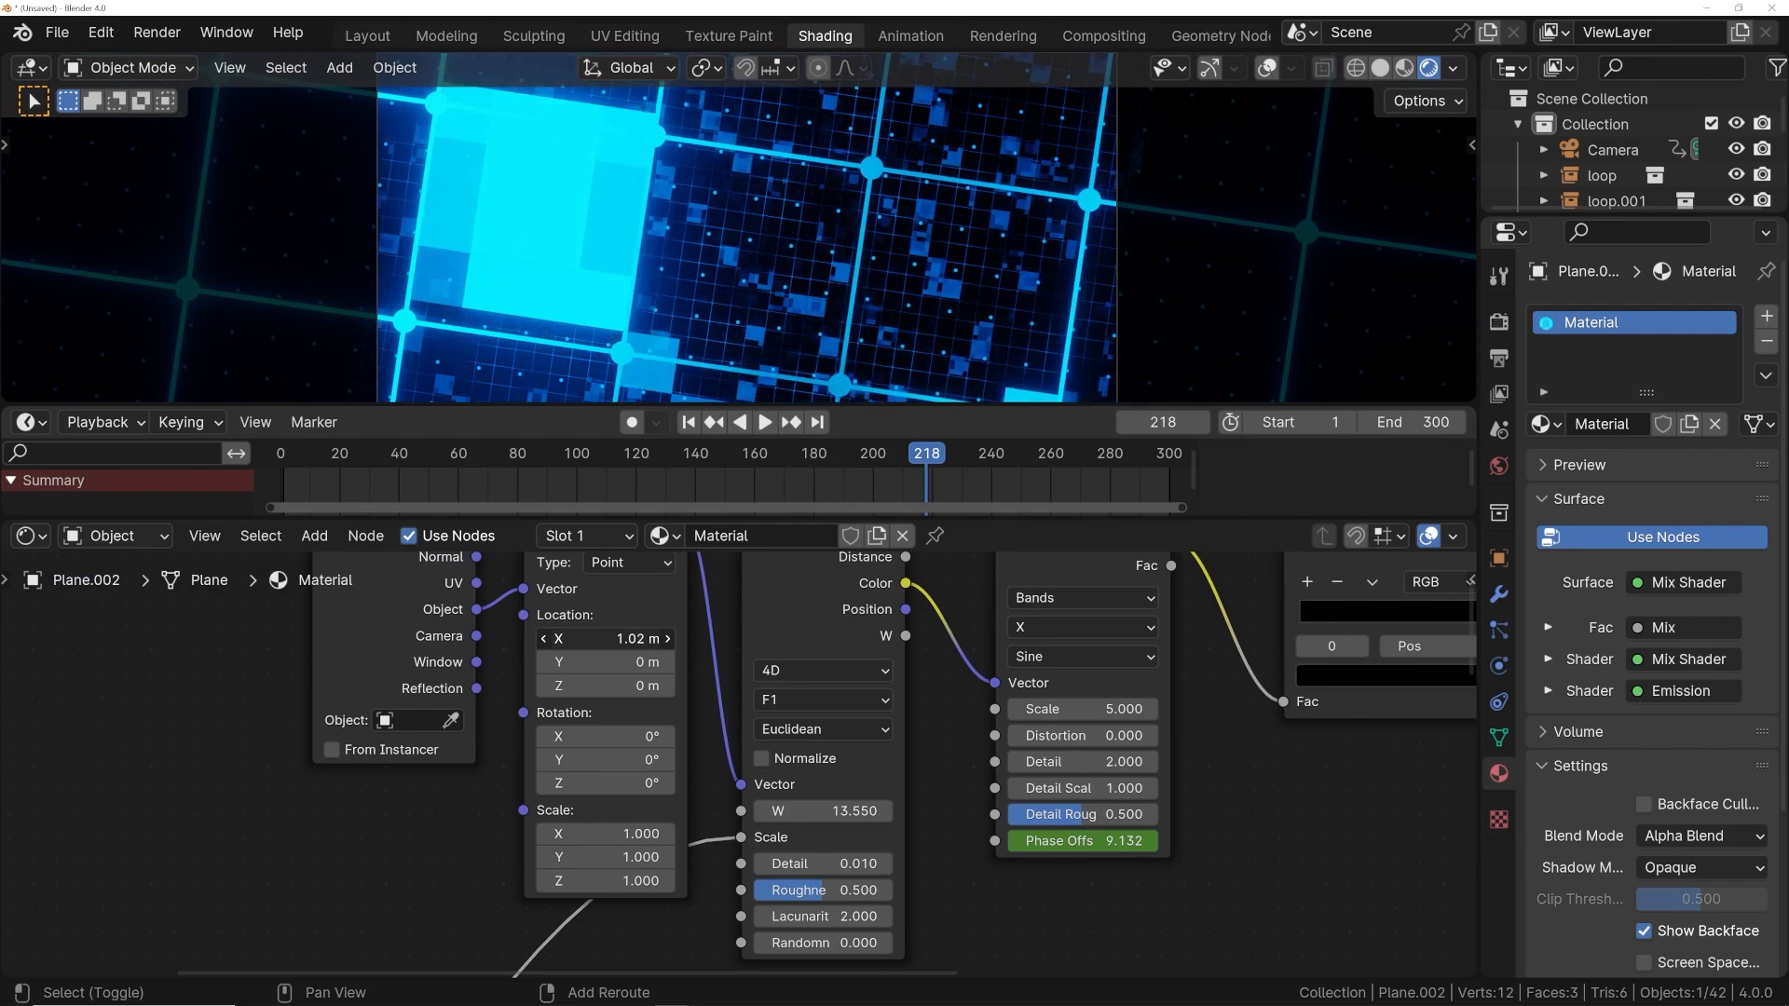
pyautogui.press('space')
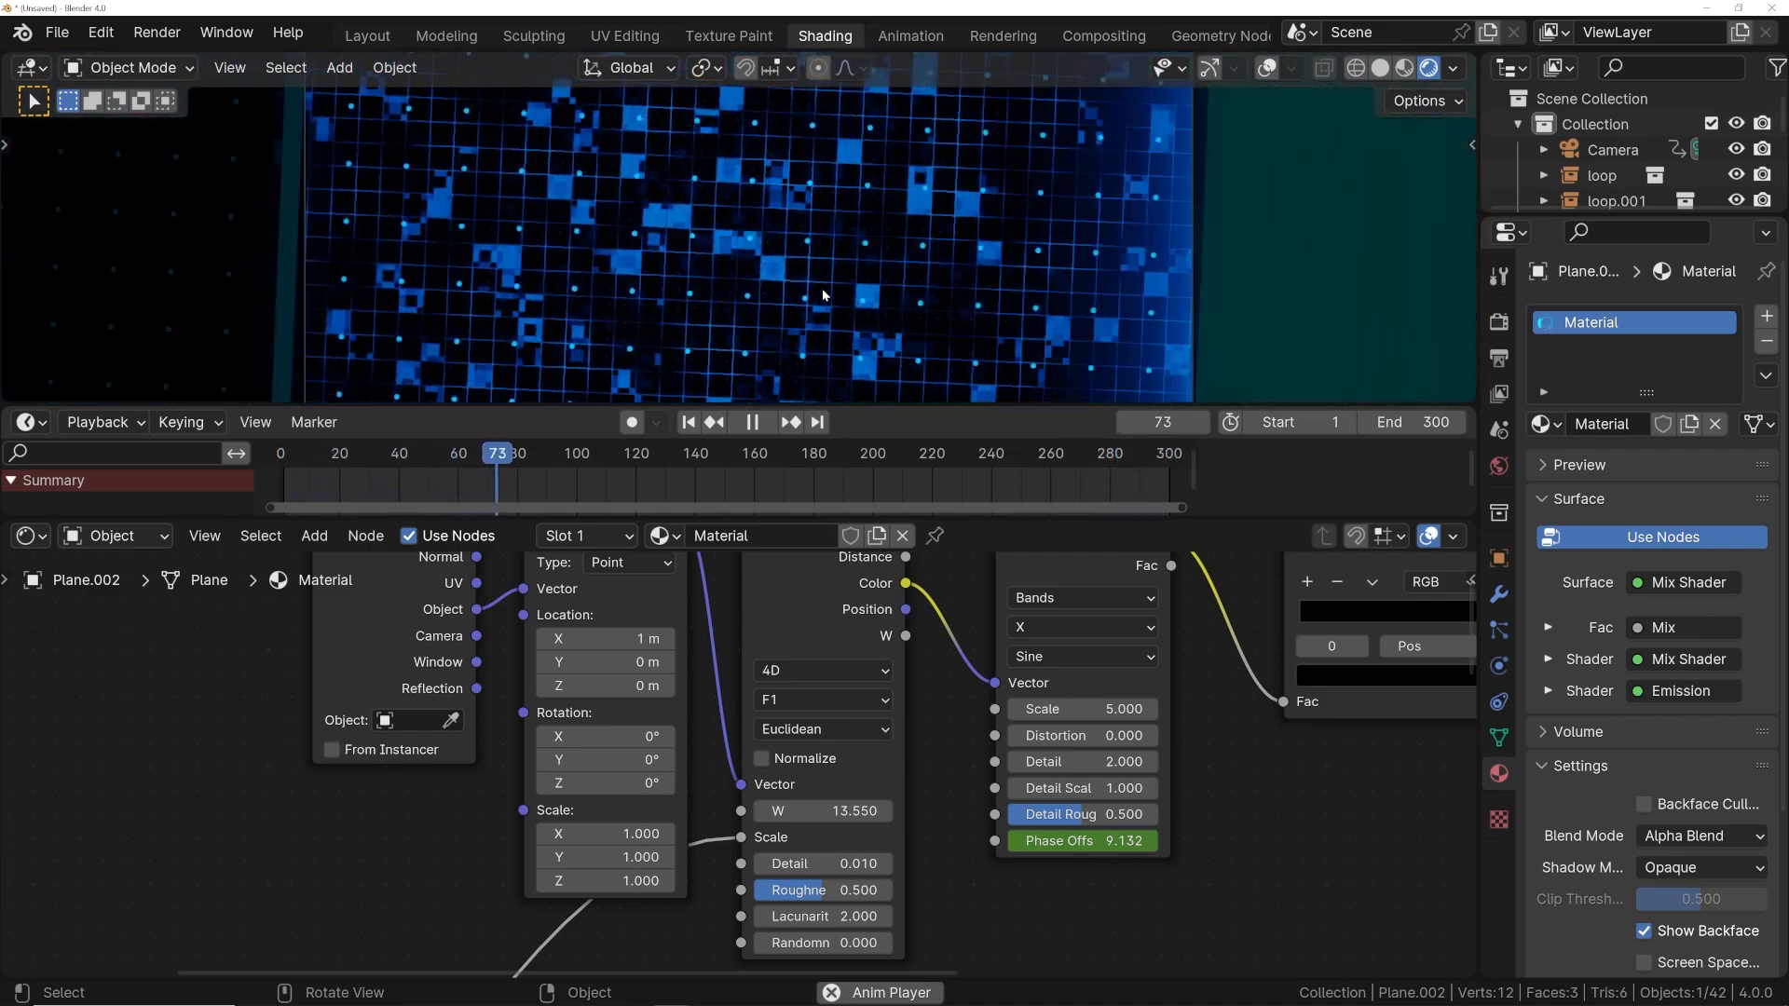
pyautogui.press('space')
# - Switch to the Layout workspace, play the animation to review the loop and return to the first frame
pyautogui.scroll(-3, 796, 756)
pyautogui.scroll(-2, 797, 756)
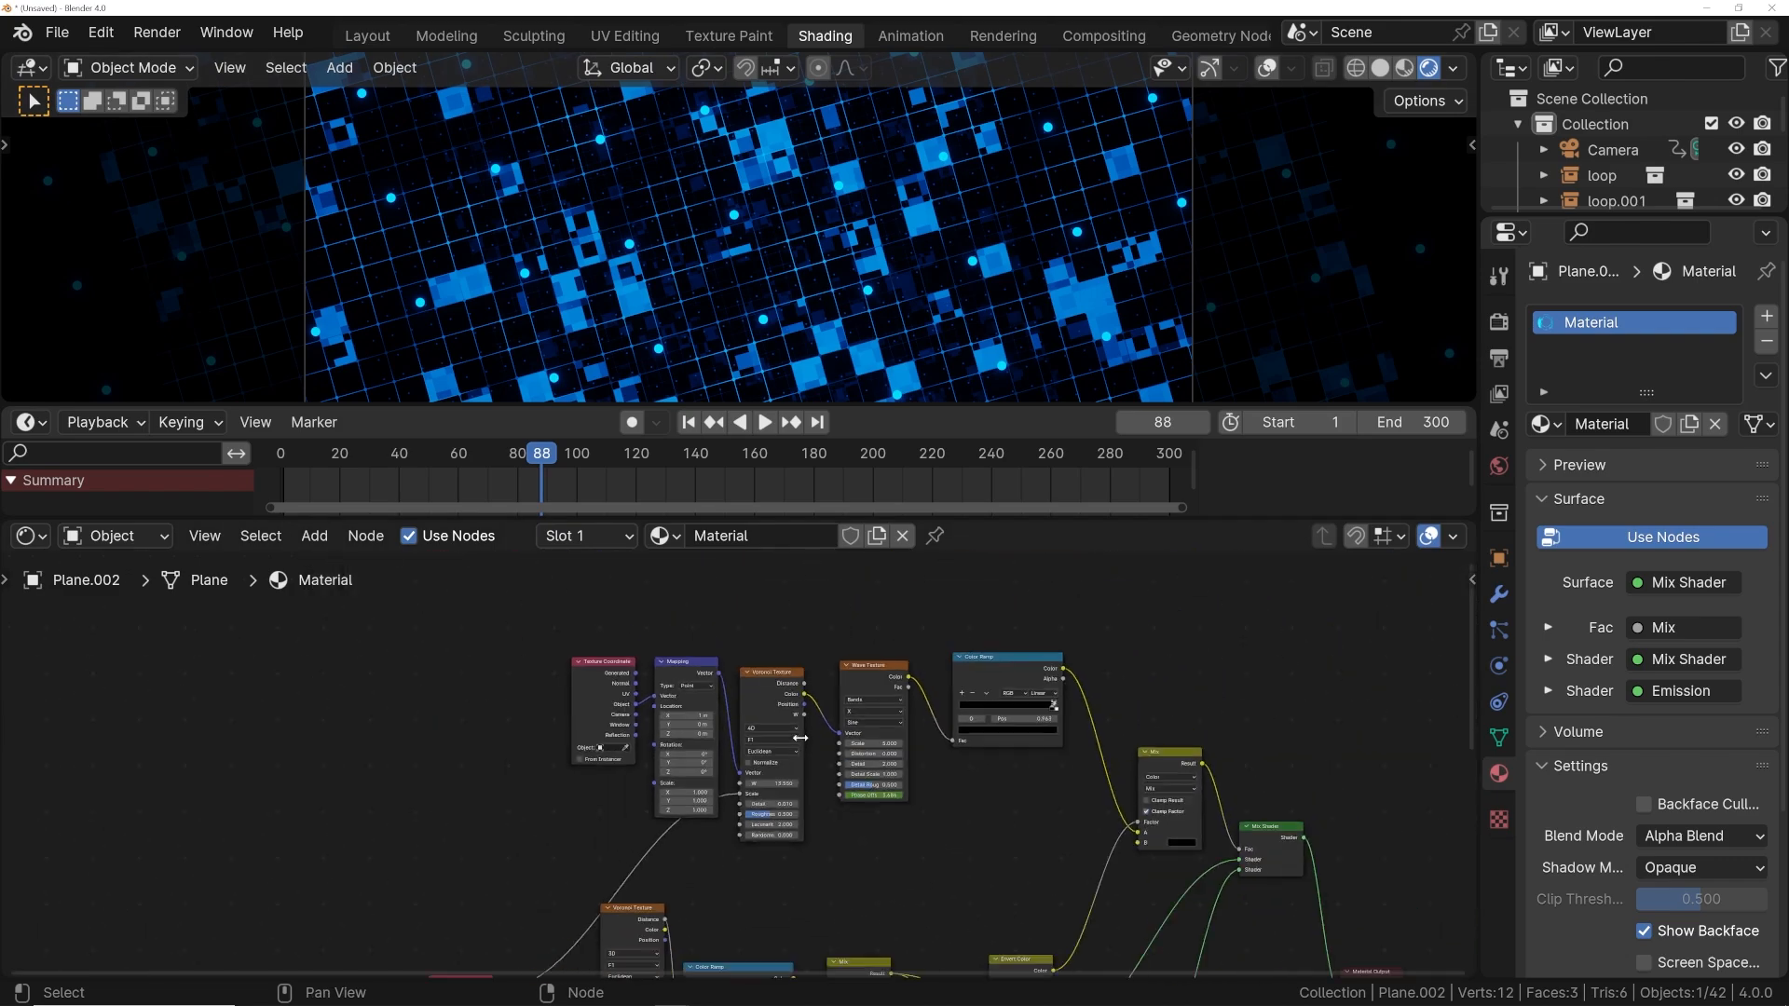
pyautogui.scroll(-5, 754, 304)
pyautogui.scroll(4, 754, 304)
pyautogui.click(368, 36)
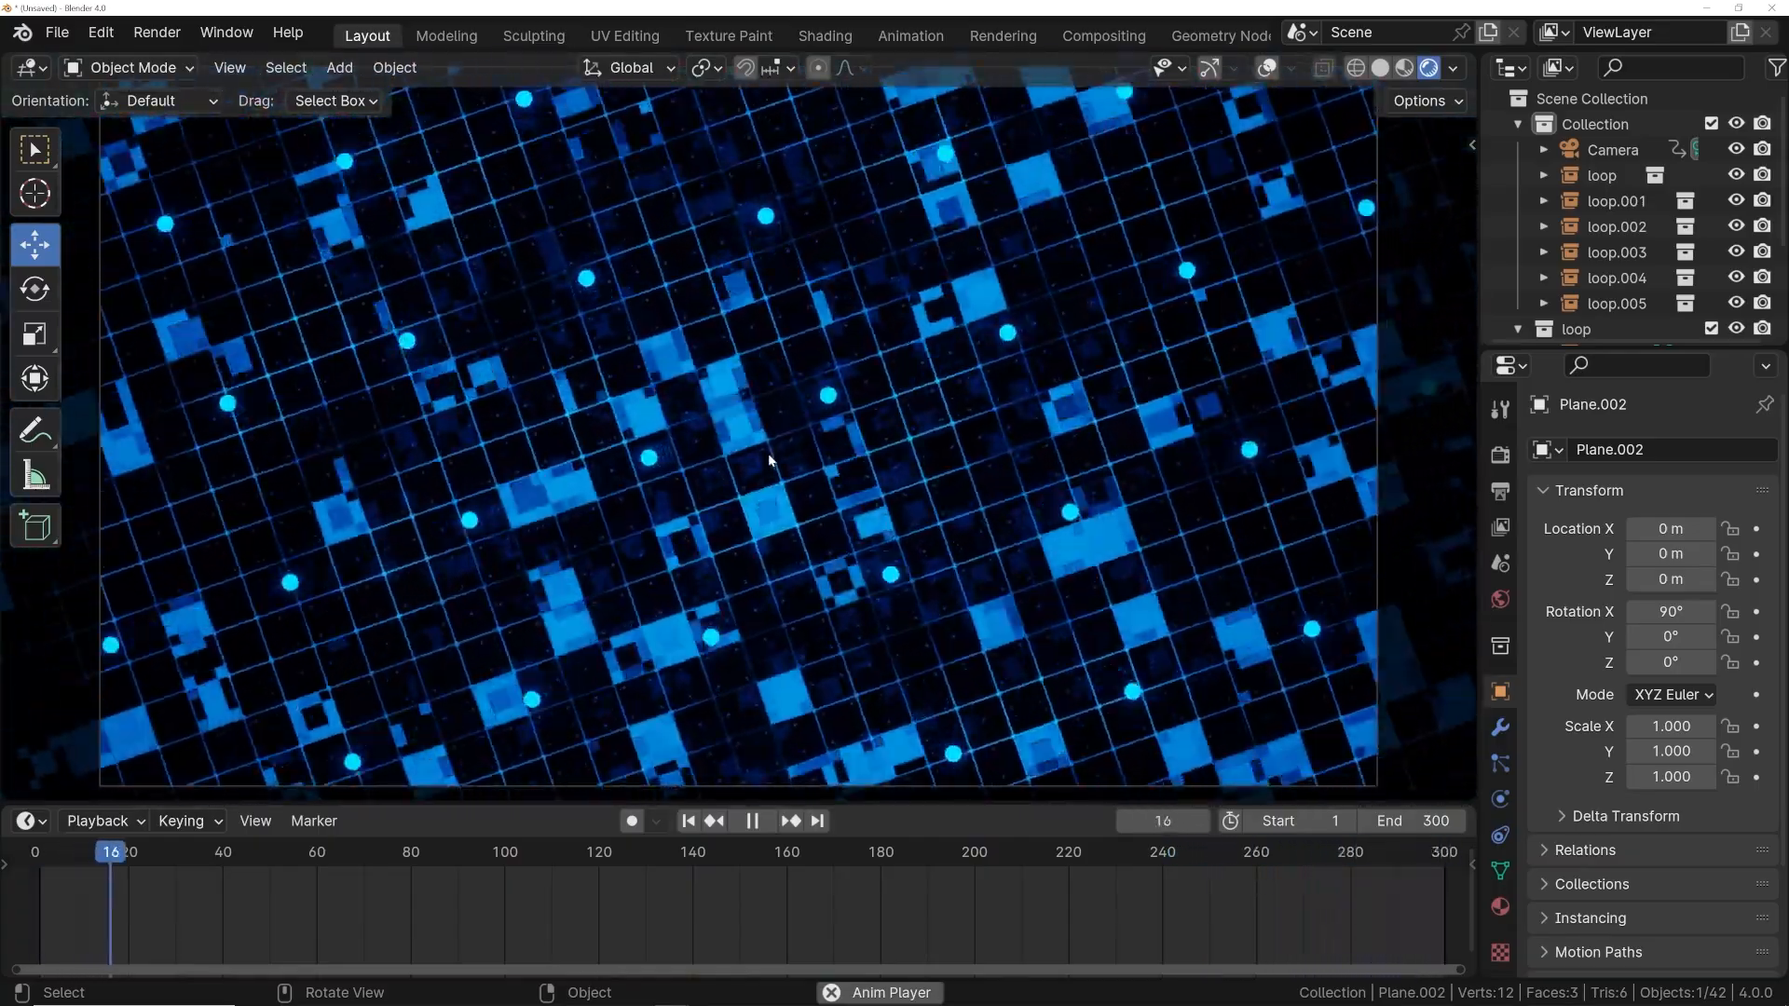
pyautogui.press('space')
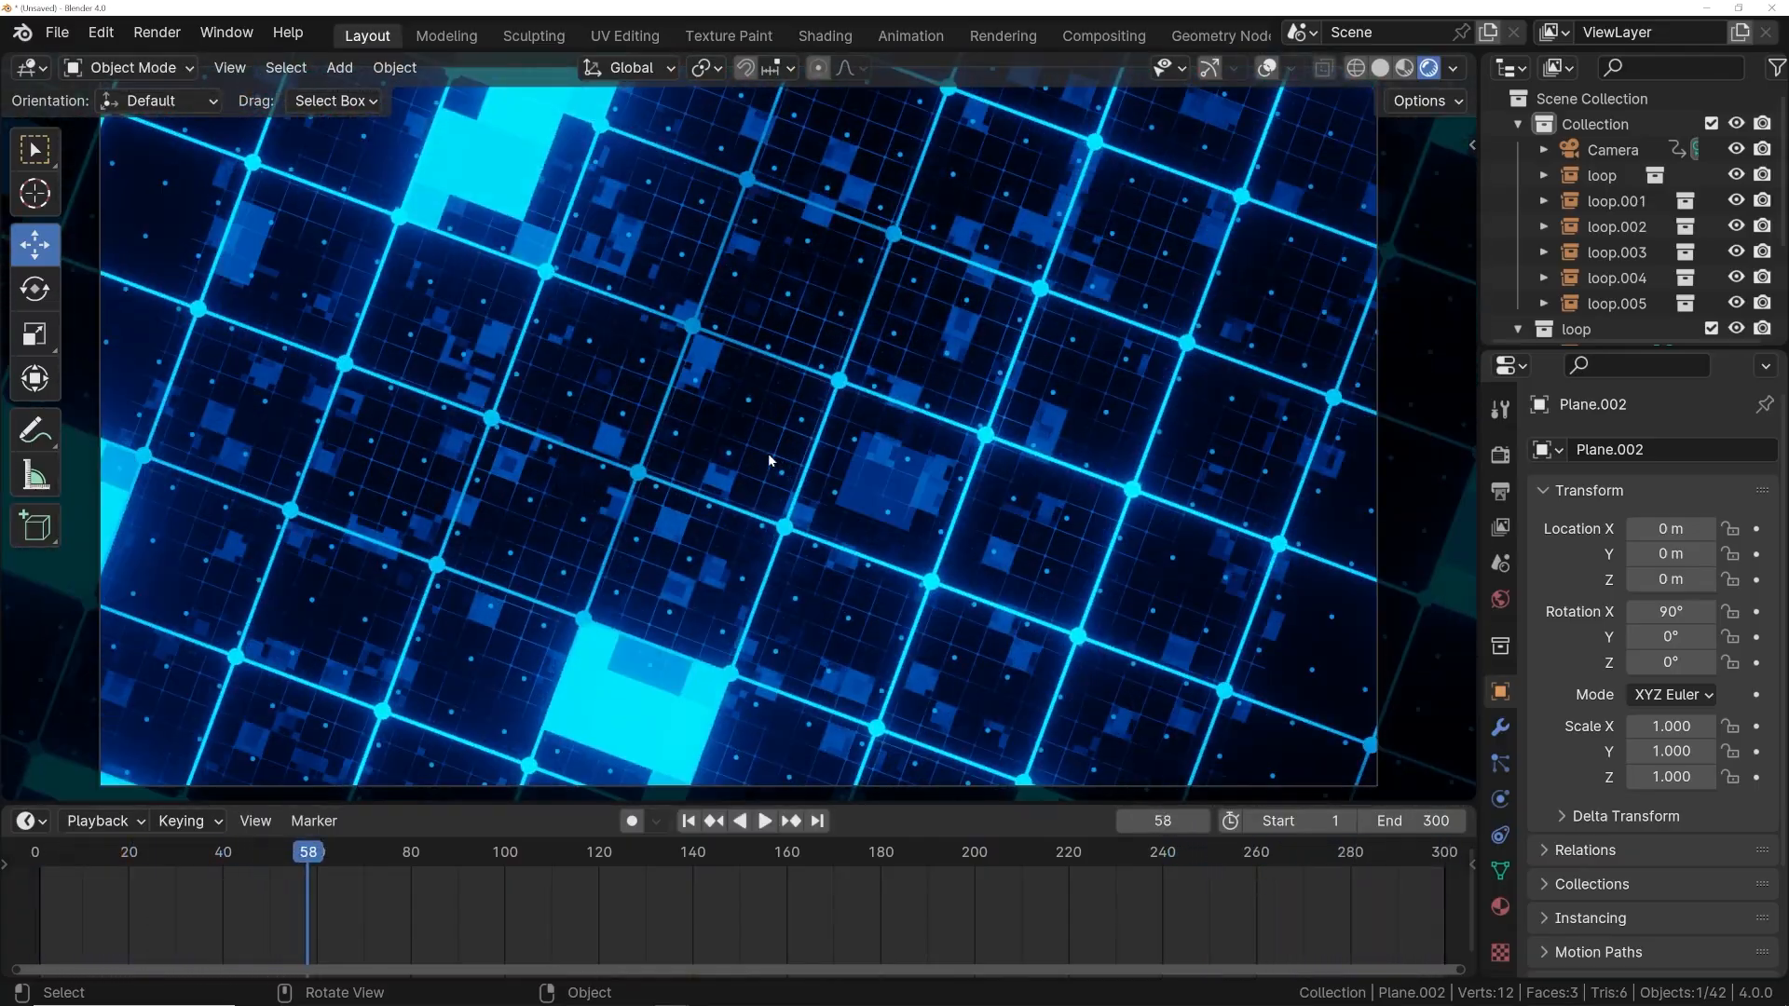
pyautogui.click(689, 822)
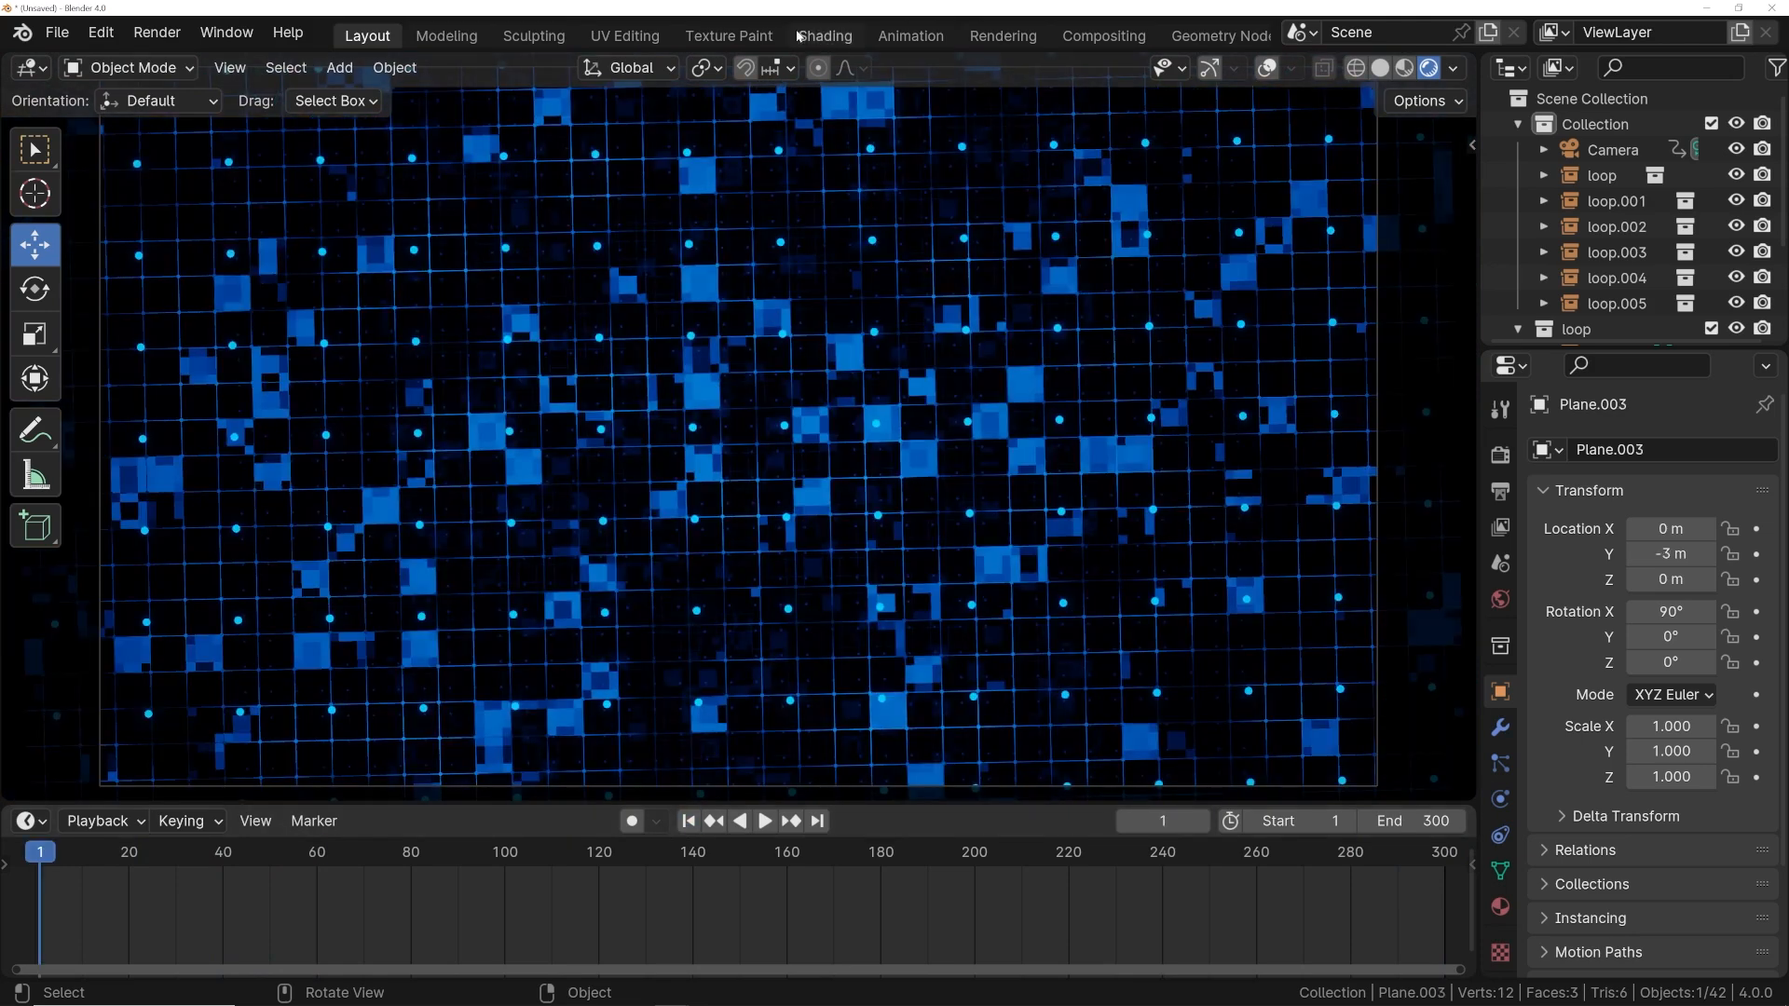
# - Look at the Rendering workspace, return to the Shading workspace and select the grid plane Plane.002
pyautogui.click(996, 39)
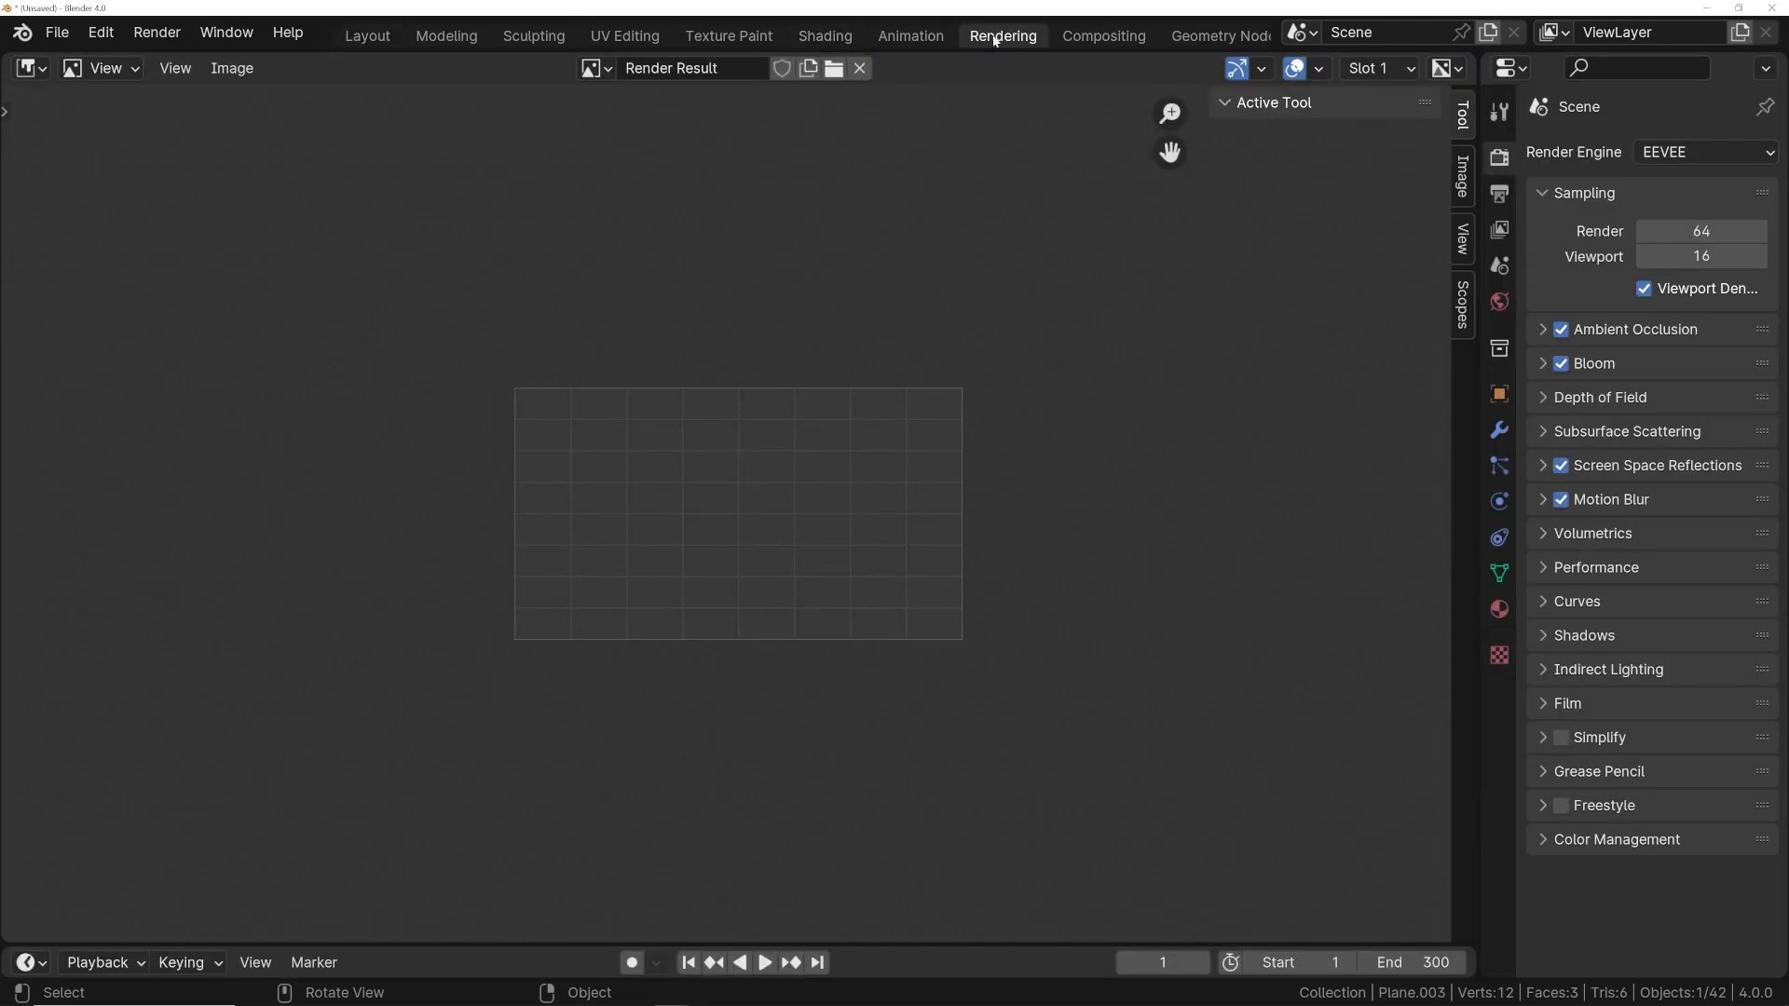
pyautogui.click(824, 38)
pyautogui.click(724, 315)
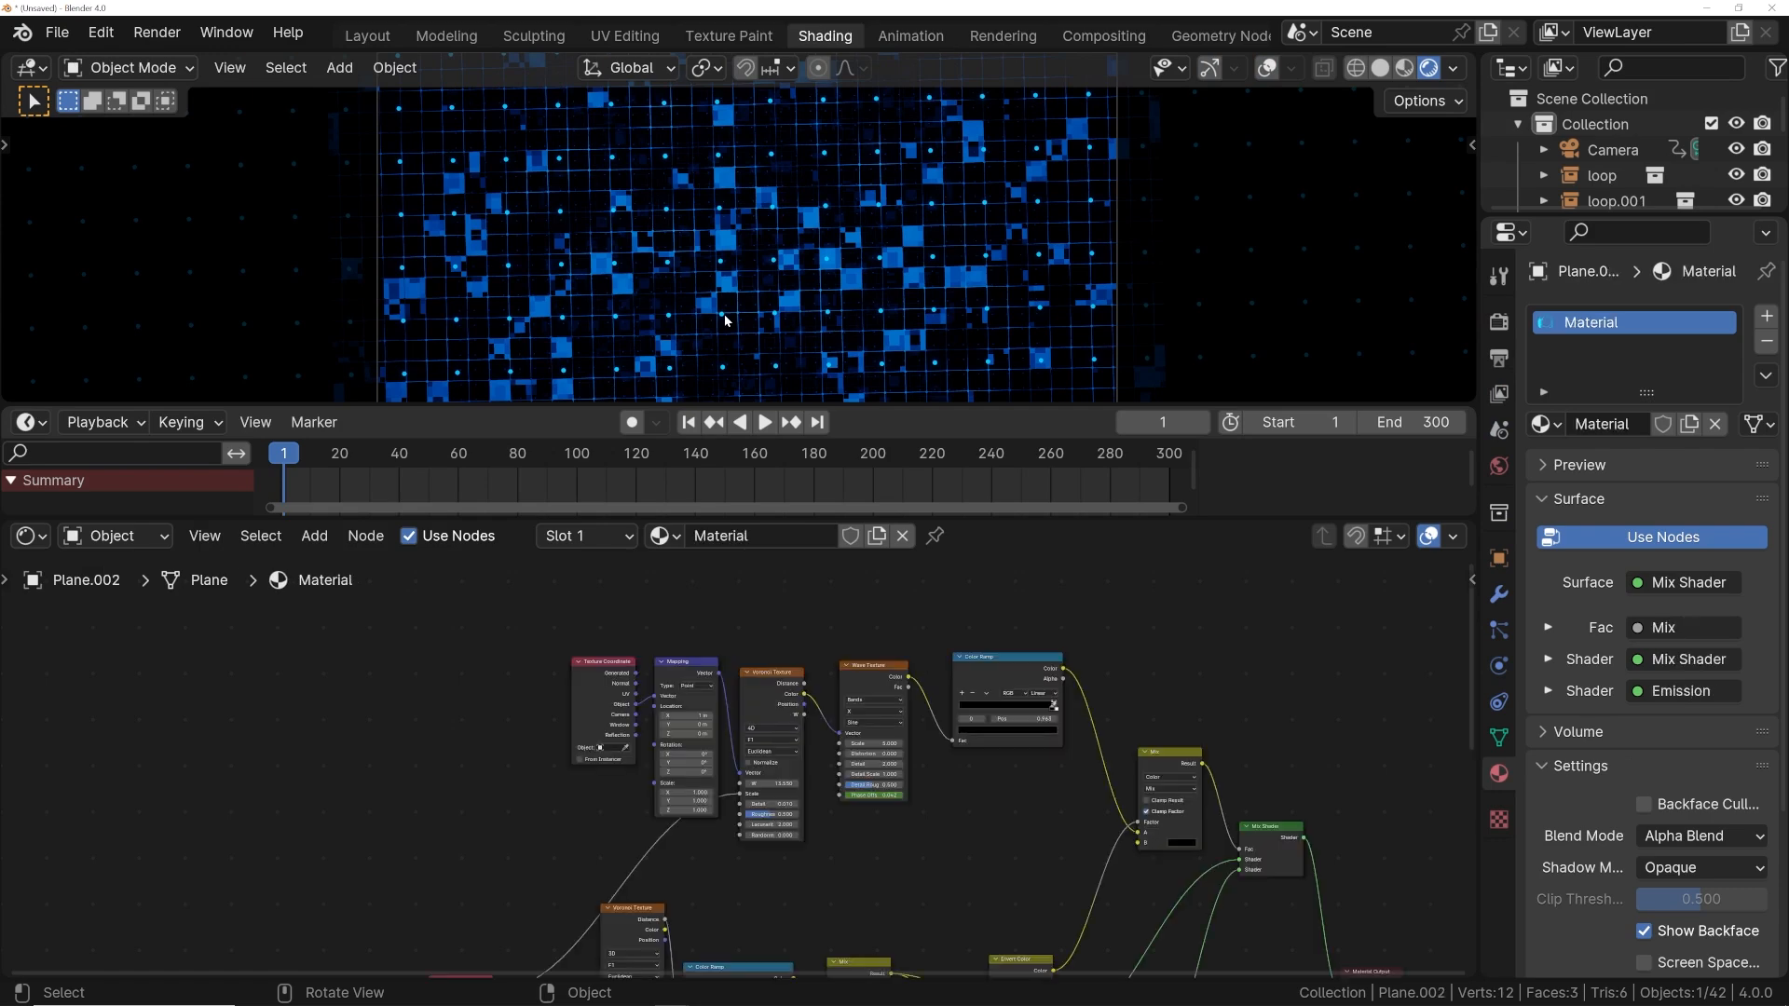
# - Select the dots plane Plane.003, set its Voronoi Texture's Scale to 10 and play the animation
pyautogui.scroll(-3, 781, 719)
pyautogui.click(737, 340)
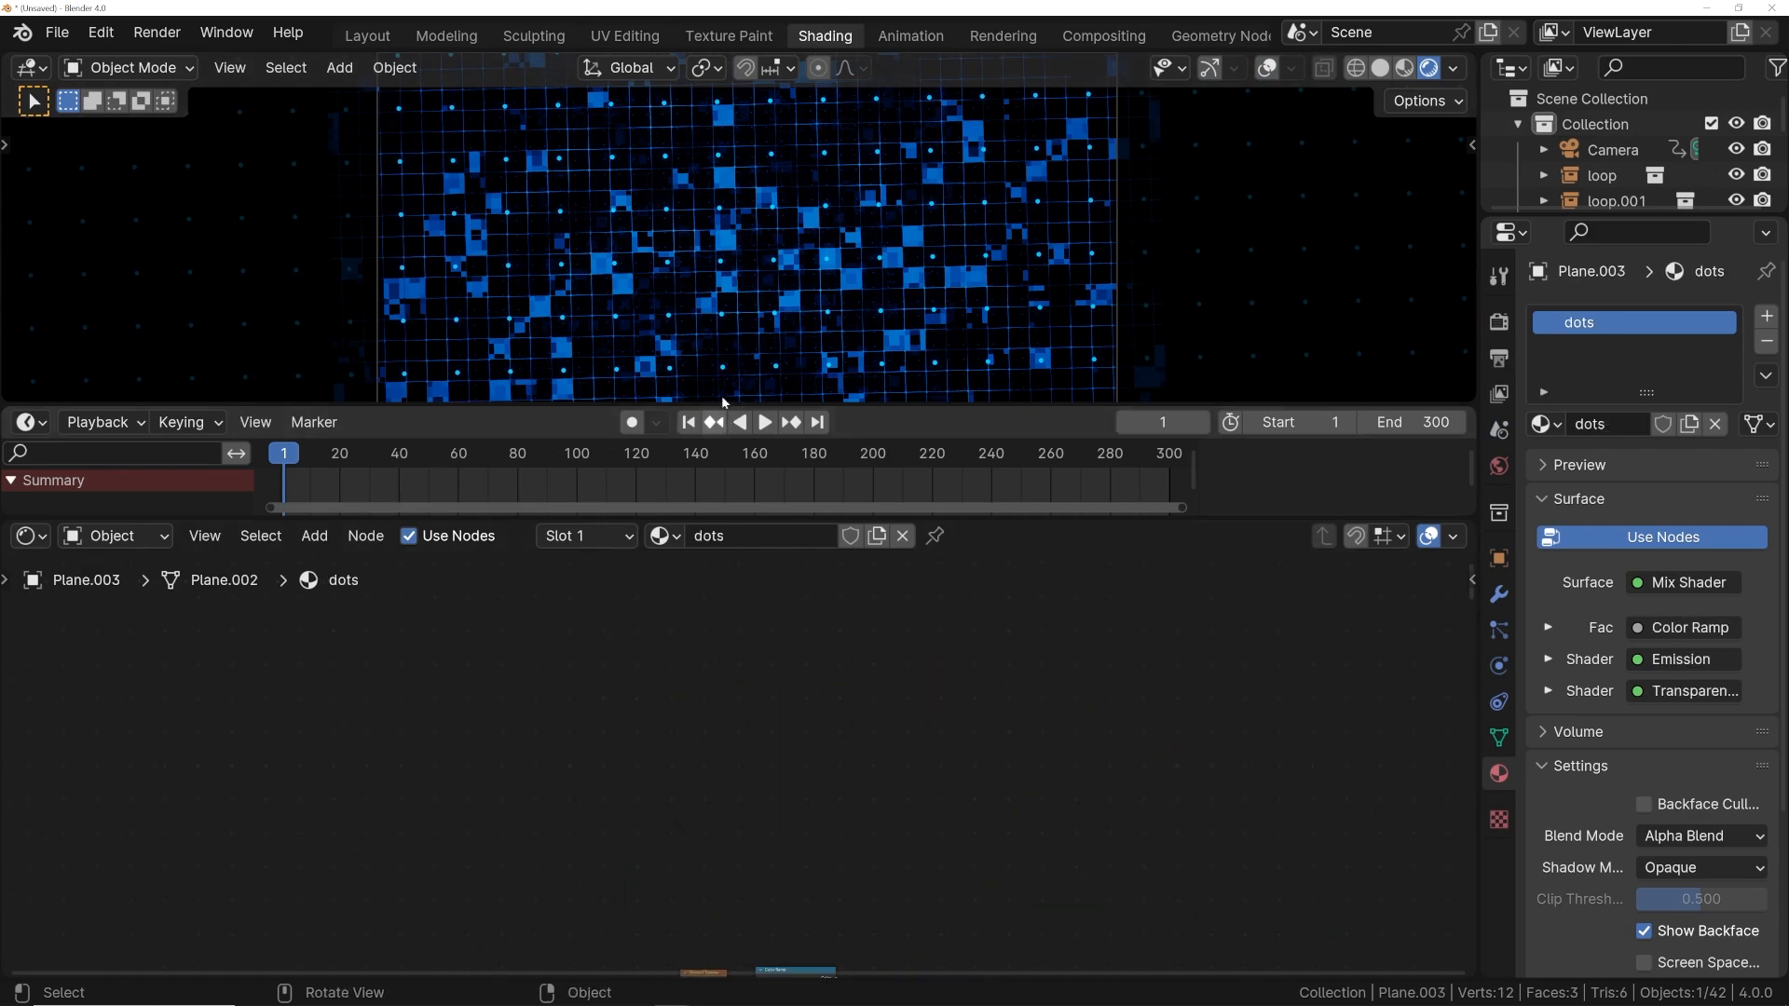
pyautogui.moveTo(729, 757); pyautogui.dragTo(685, 536, button='middle')
pyautogui.moveTo(703, 854); pyautogui.dragTo(712, 762, button='middle')
pyautogui.scroll(6, 713, 764)
pyautogui.scroll(4, 714, 769)
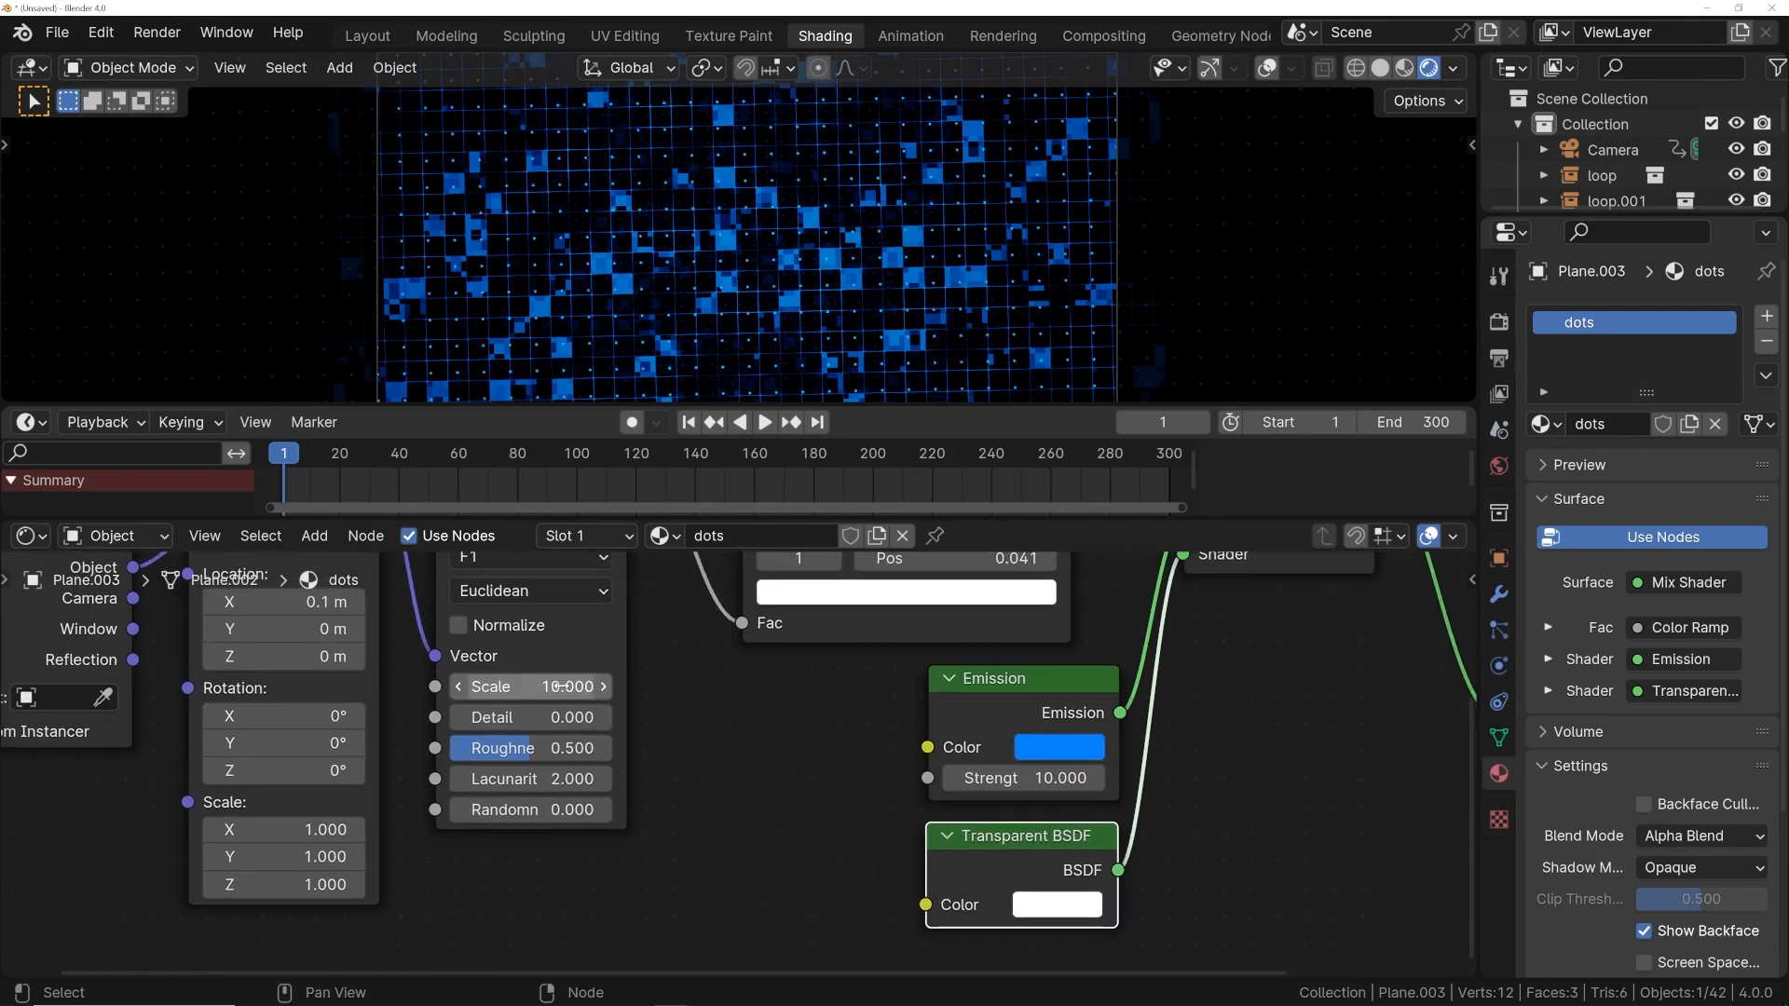
pyautogui.press('space')
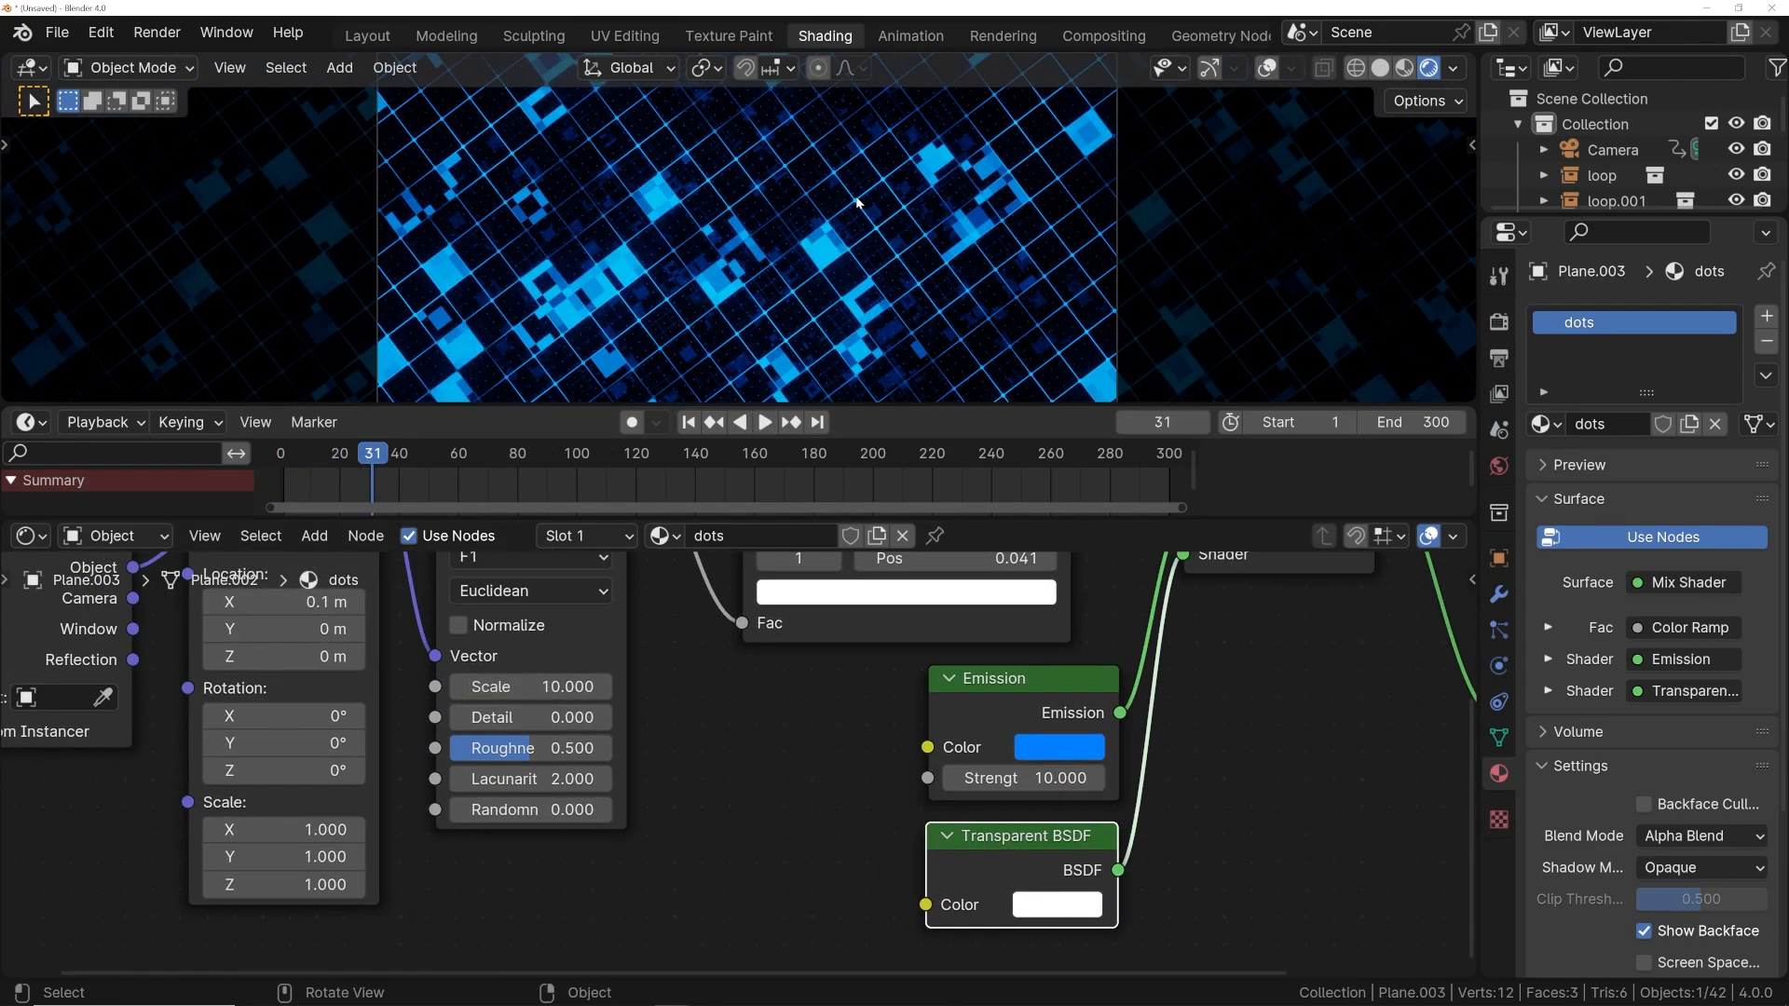
# - At frame 25, set the dots material's Mapping location X to 0.04 m and play the animation
pyautogui.moveTo(368, 455); pyautogui.dragTo(355, 456)
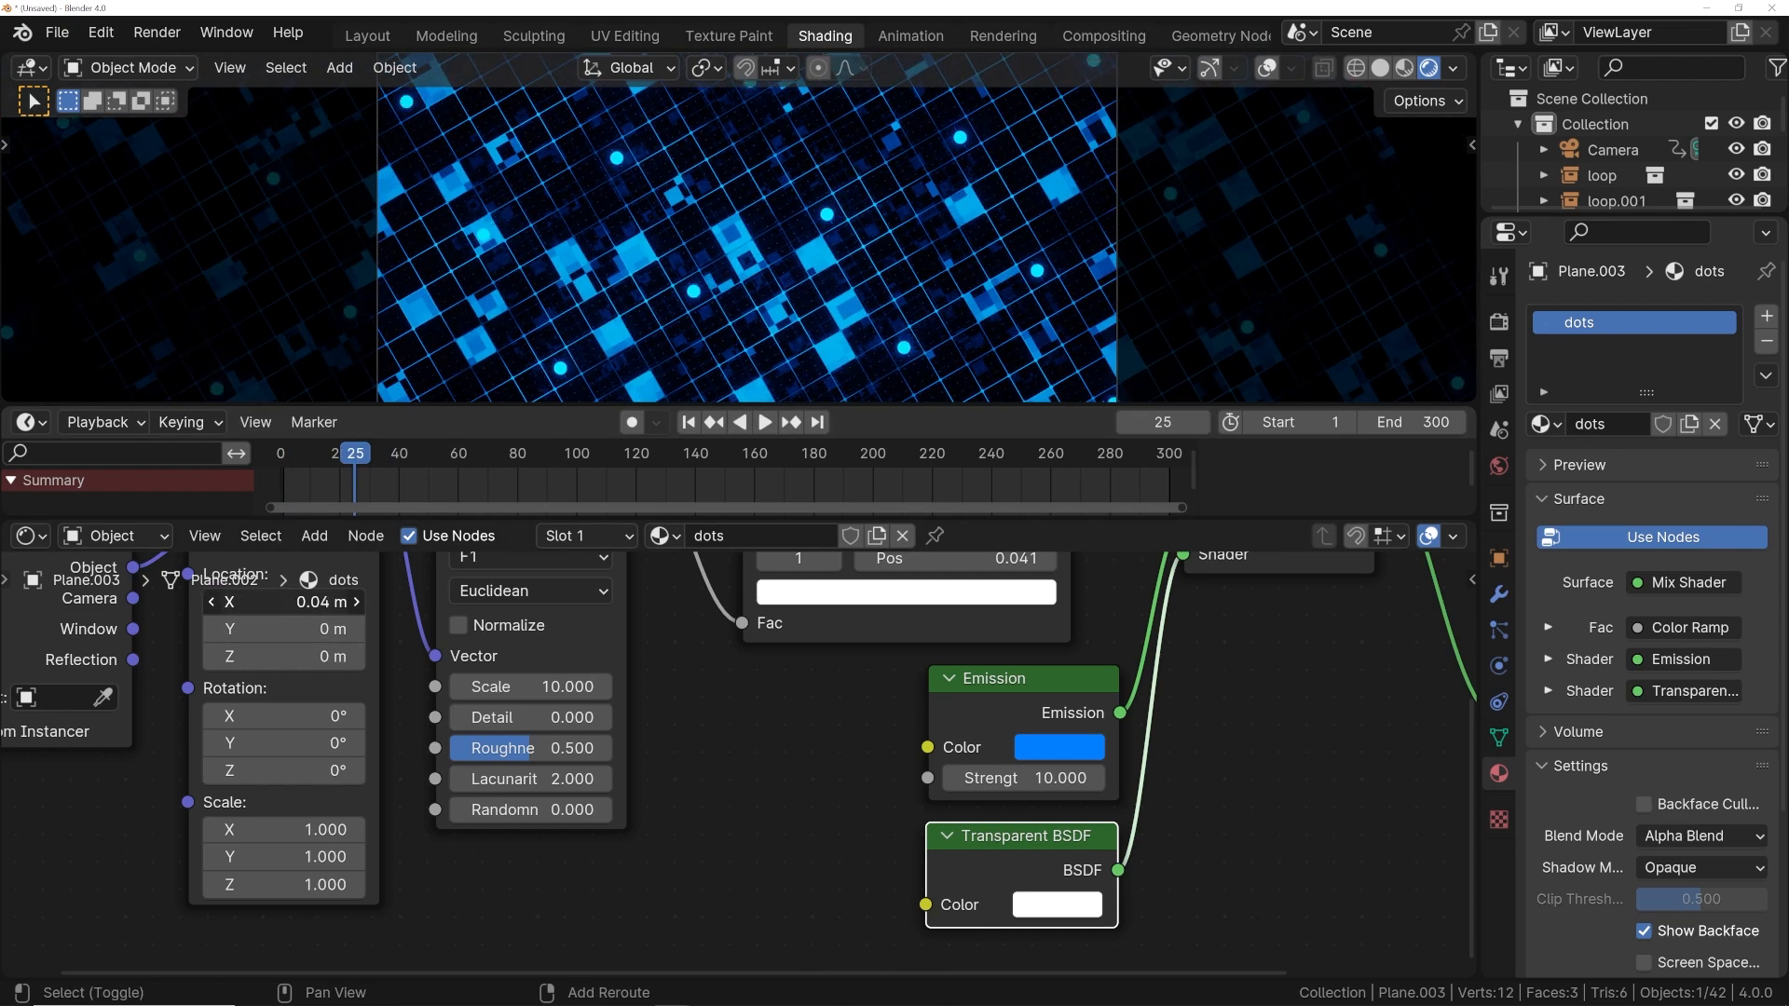
pyautogui.press('space')
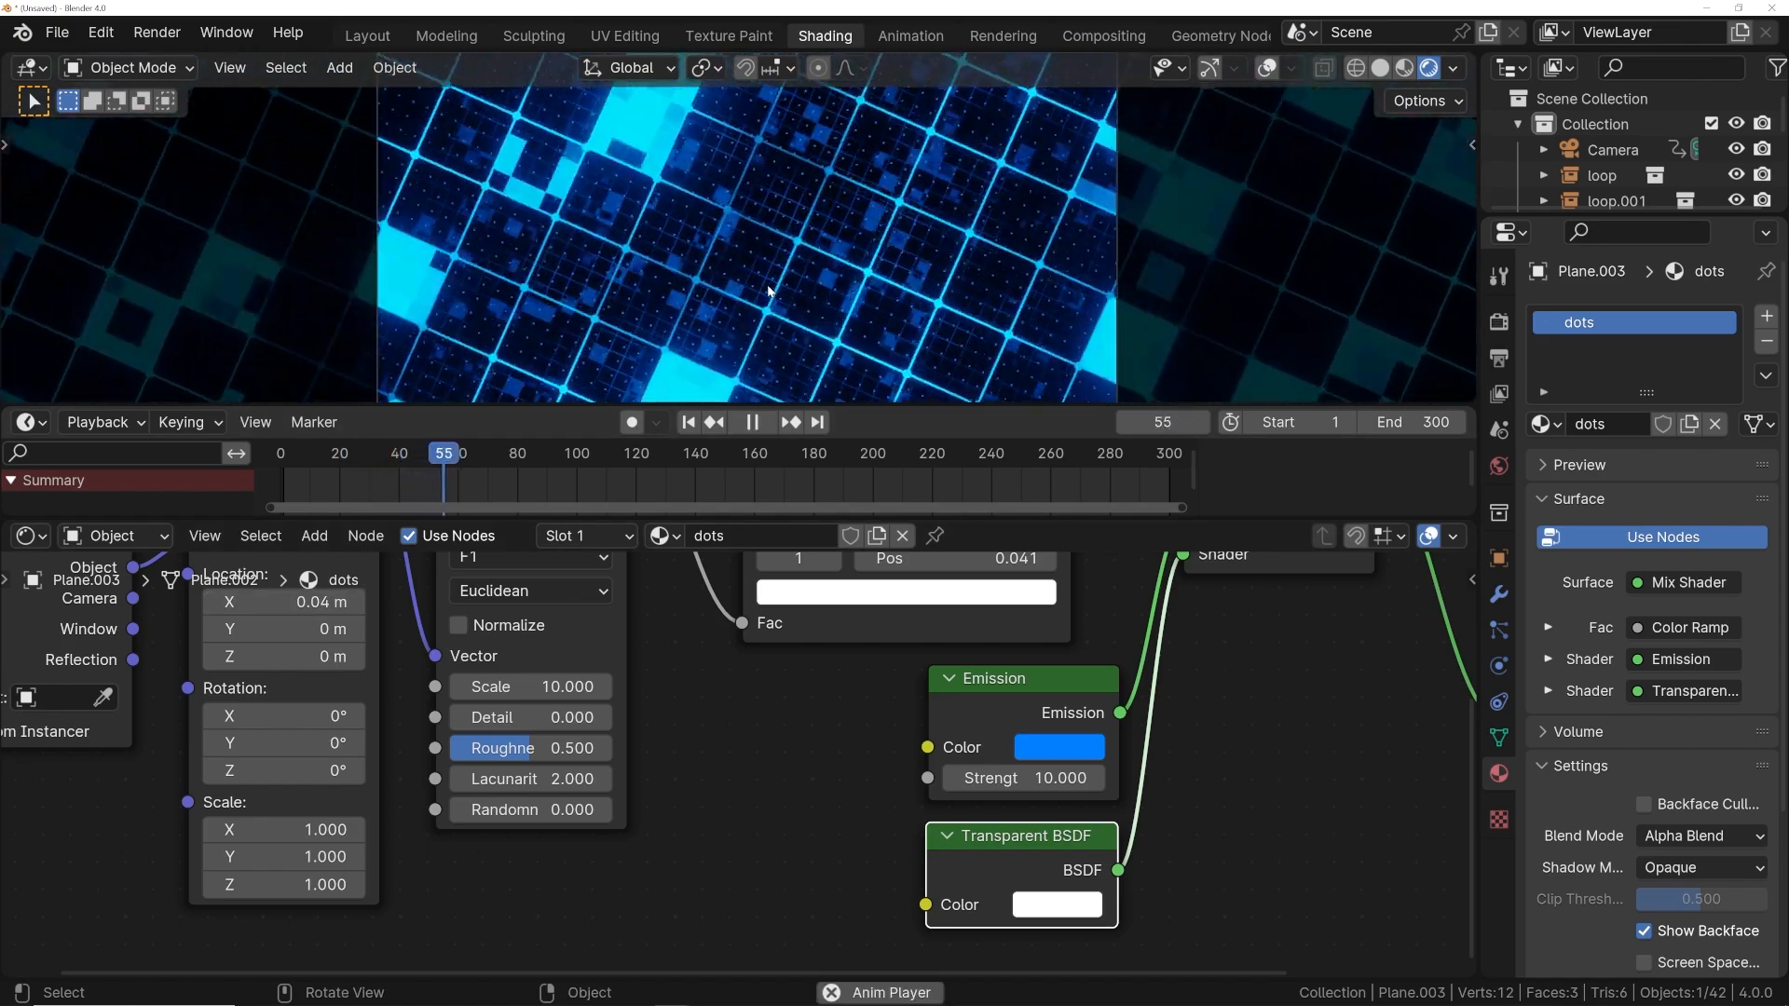
pyautogui.press('space')
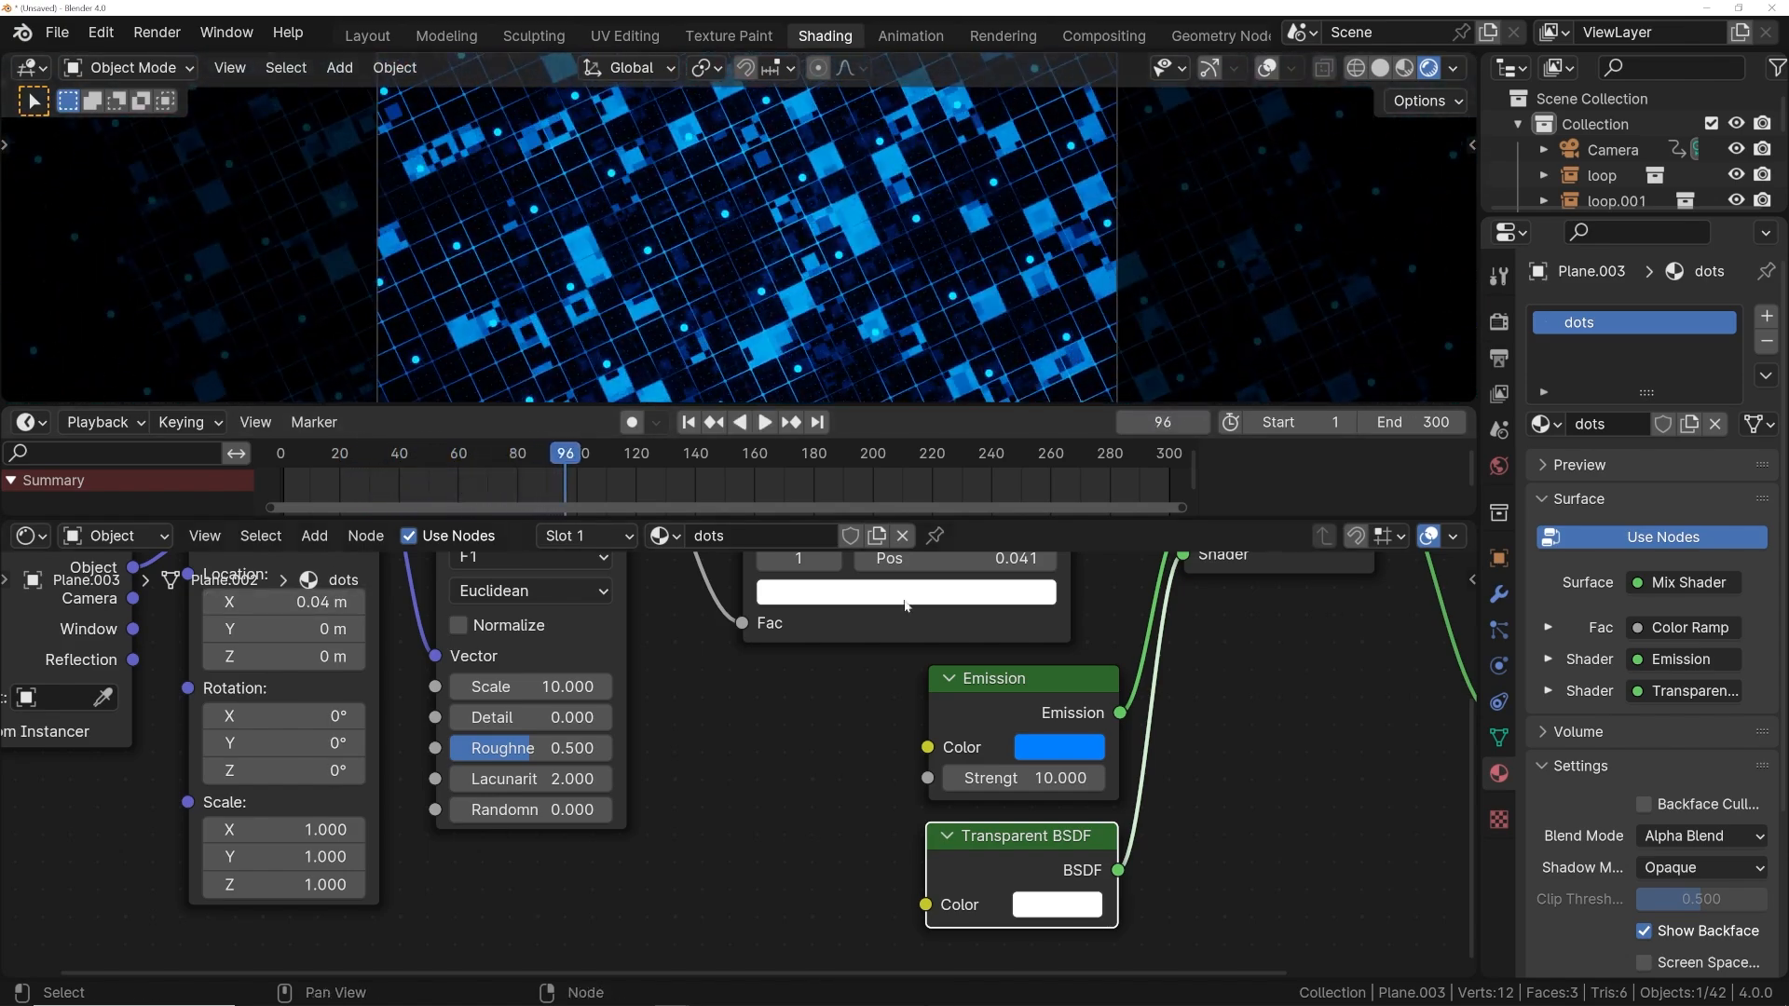
# - Shrink the dots by setting the white stop of their Color Ramp to position 0.028, and play the animation
pyautogui.moveTo(889, 660); pyautogui.dragTo(749, 815, button='middle')
pyautogui.scroll(-1, 748, 814)
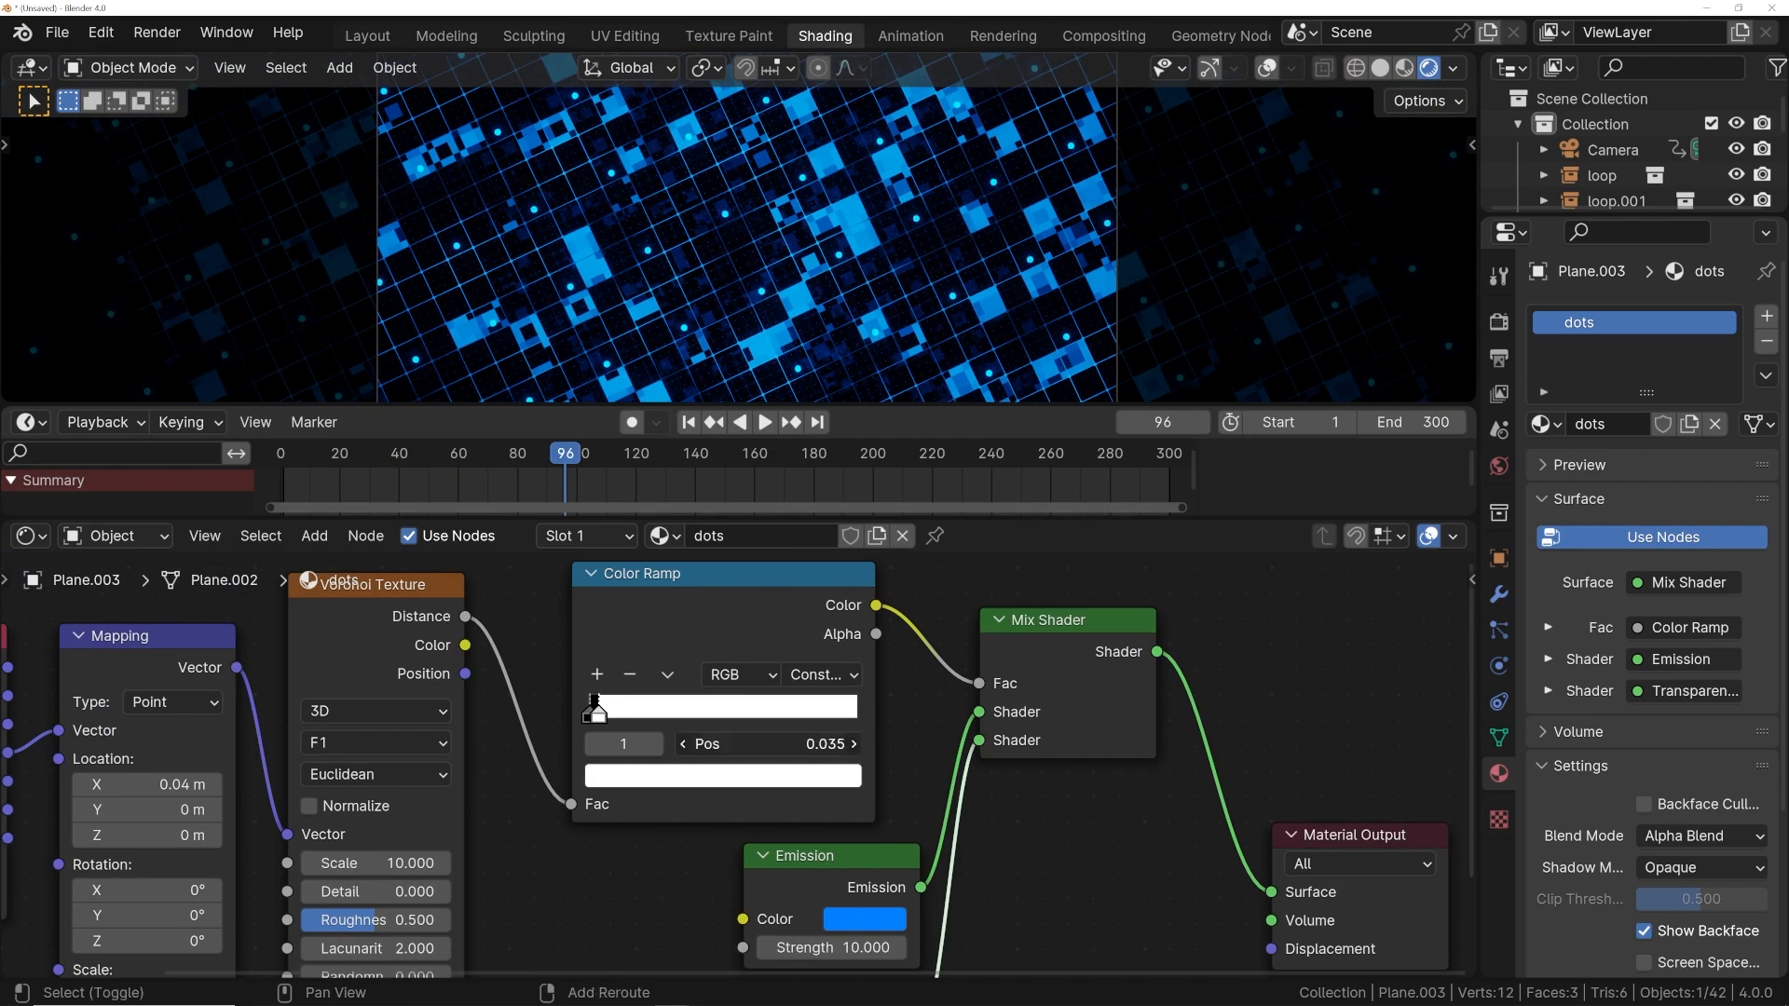
pyautogui.press('space')
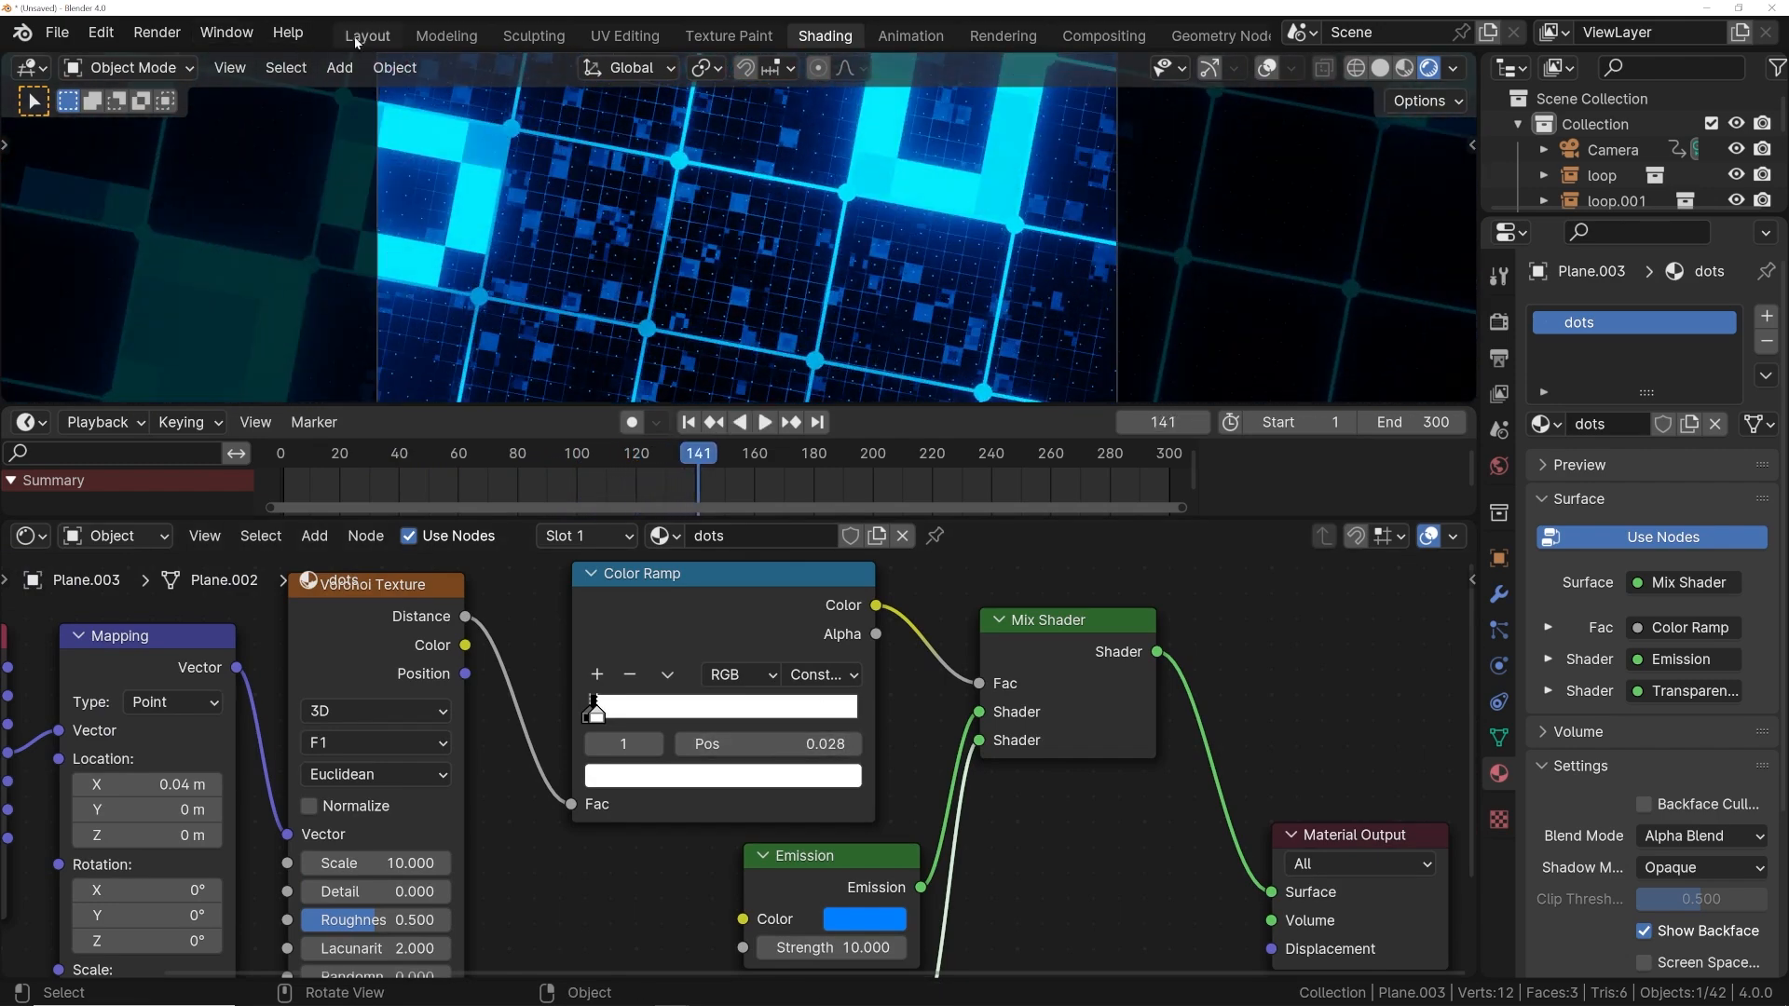
# - Switch to the Layout workspace and play the animation to review the grid, dots and looping squares up close
pyautogui.click(356, 43)
pyautogui.scroll(-3, 747, 458)
pyautogui.scroll(3, 747, 459)
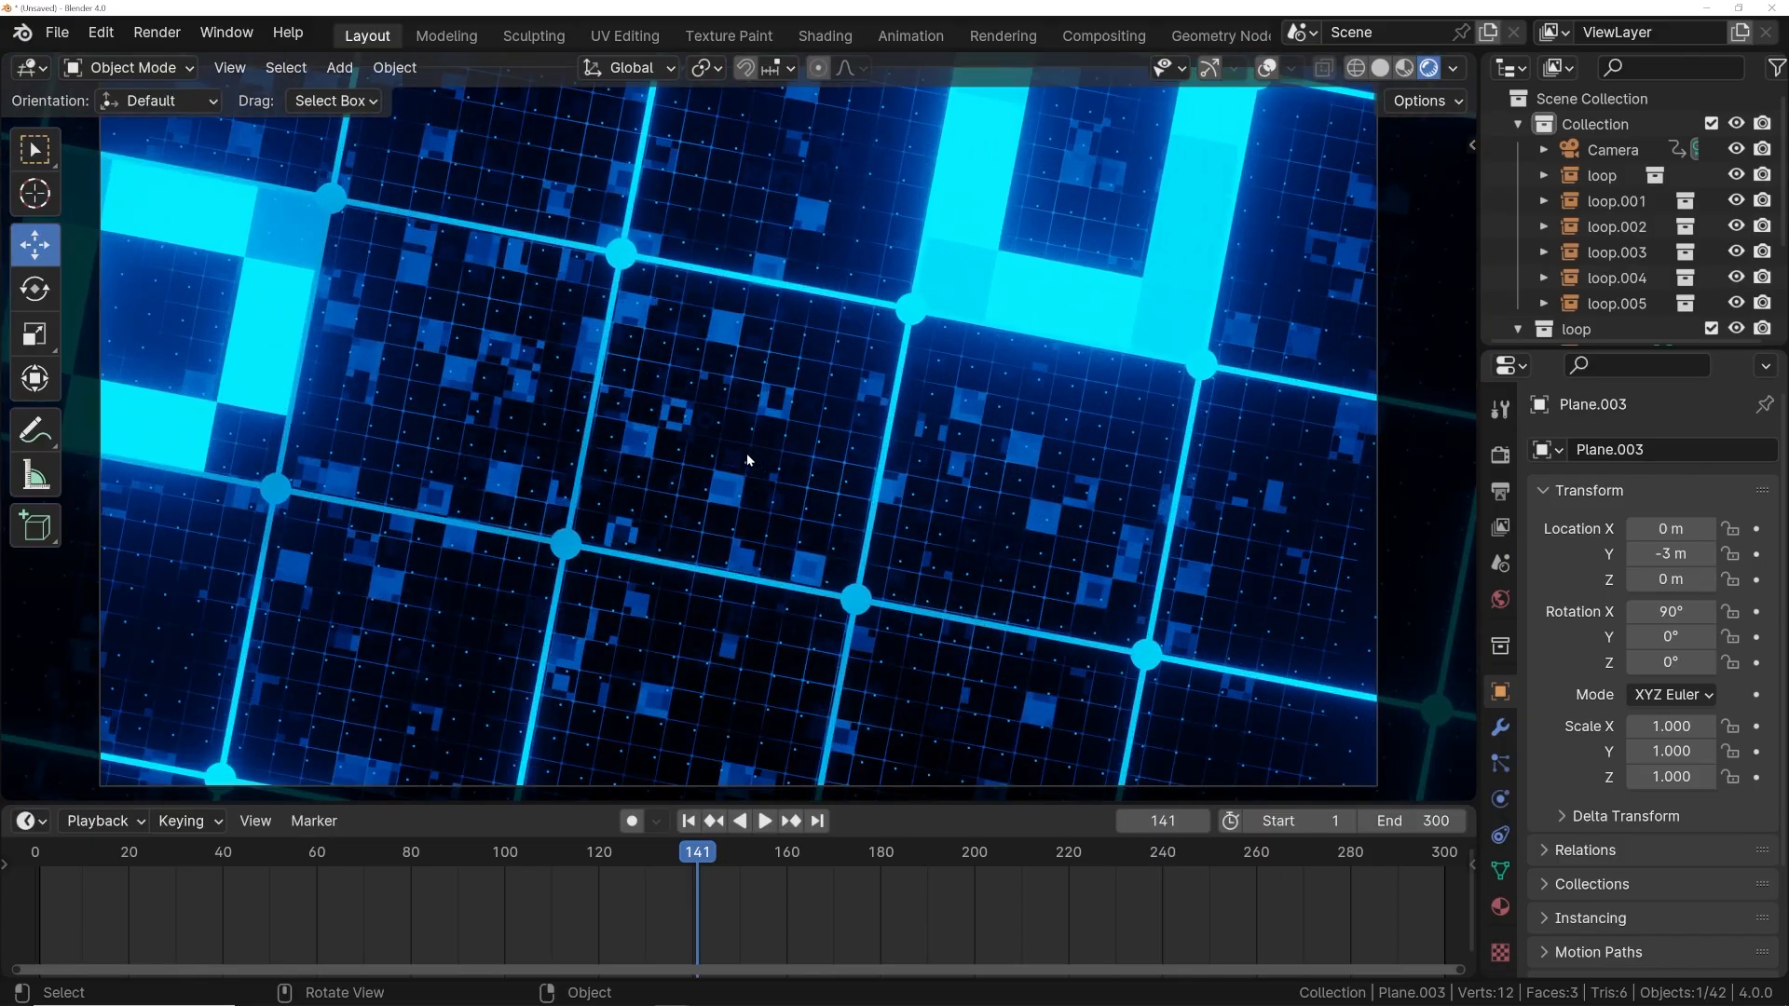
pyautogui.press('space')
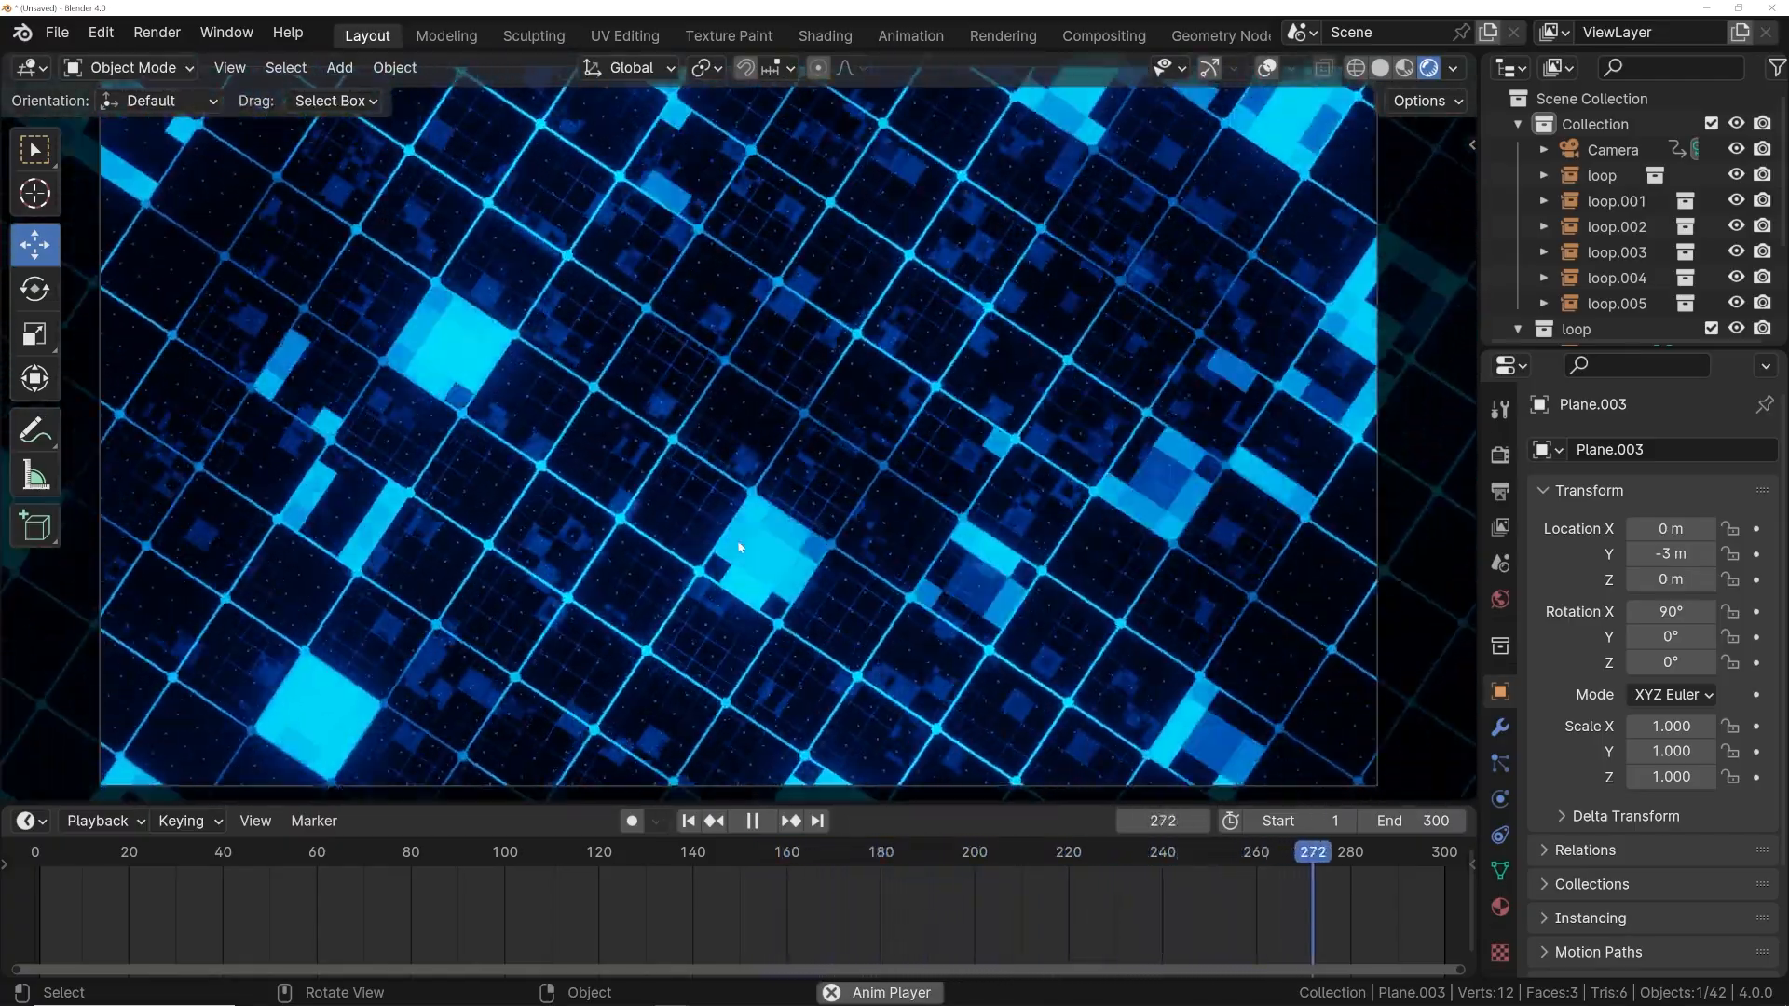
pyautogui.scroll(2, 710, 501)
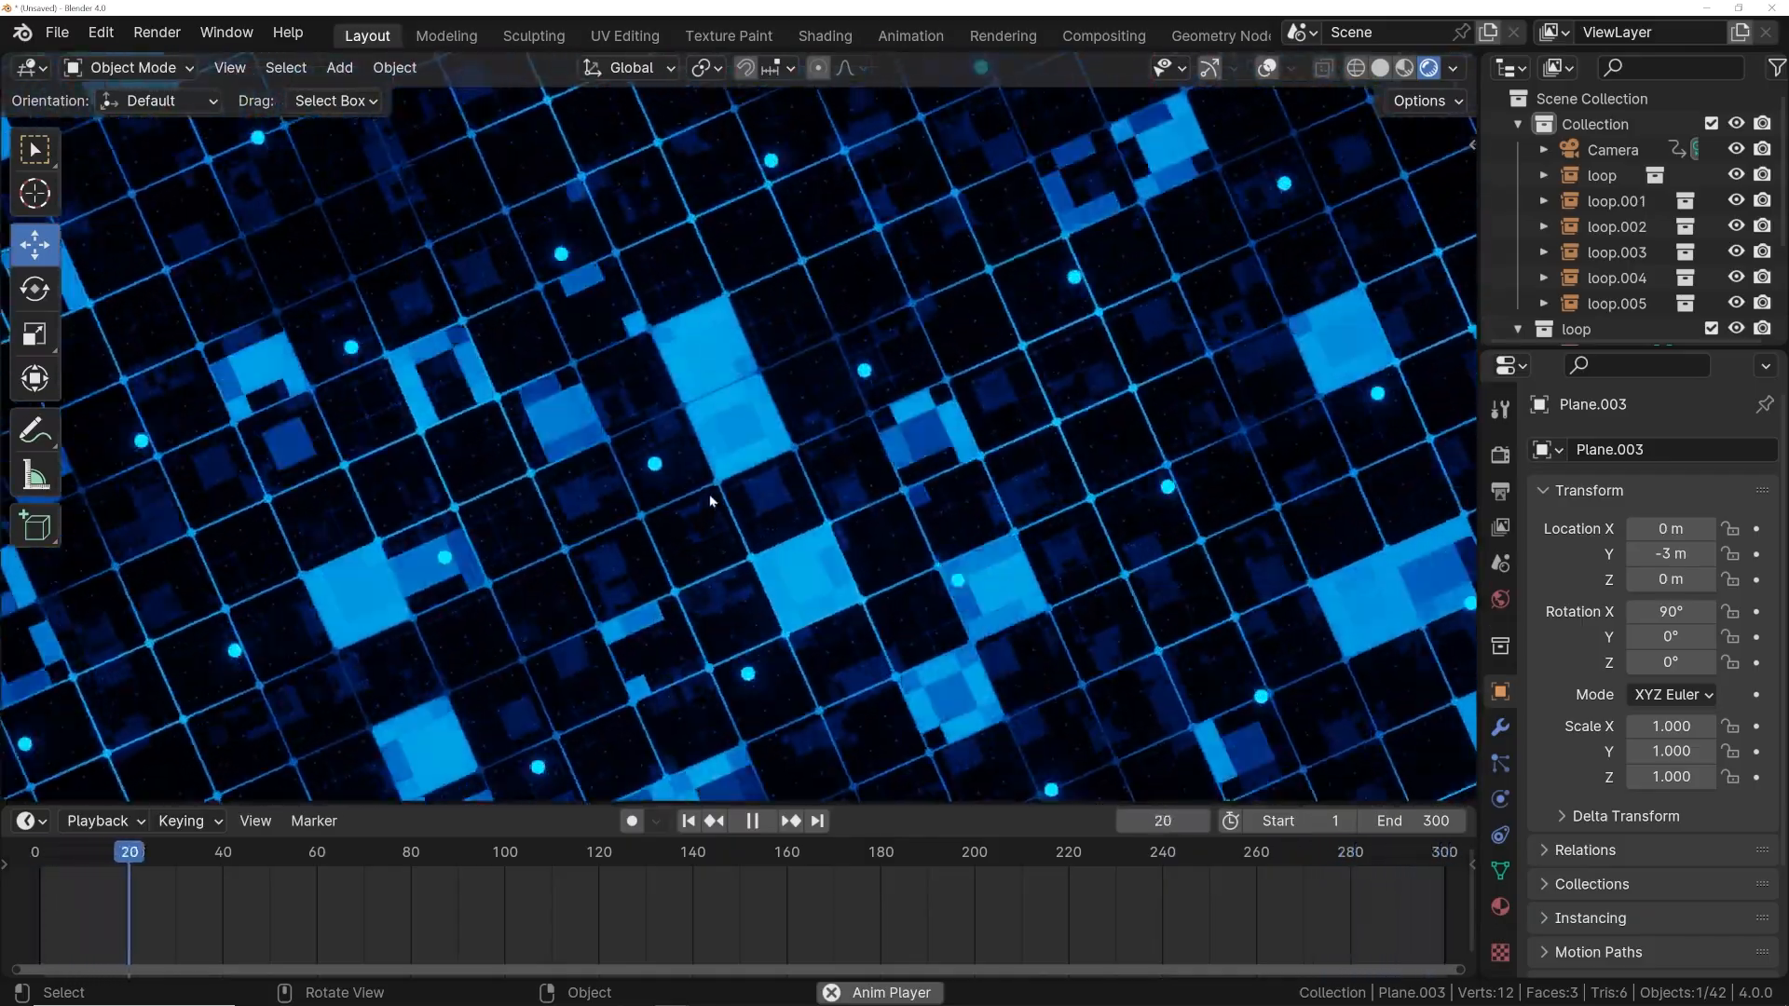